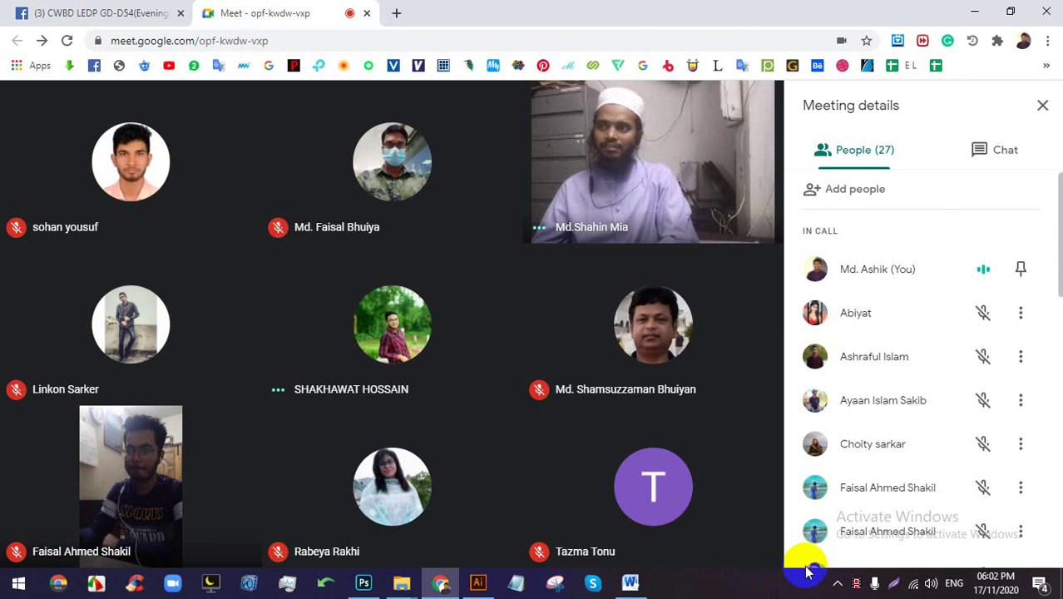
# Admit the waiting participant and start presenting the entire screen to the call, hiding the sharing notice.
pyautogui.moveTo(782, 489)
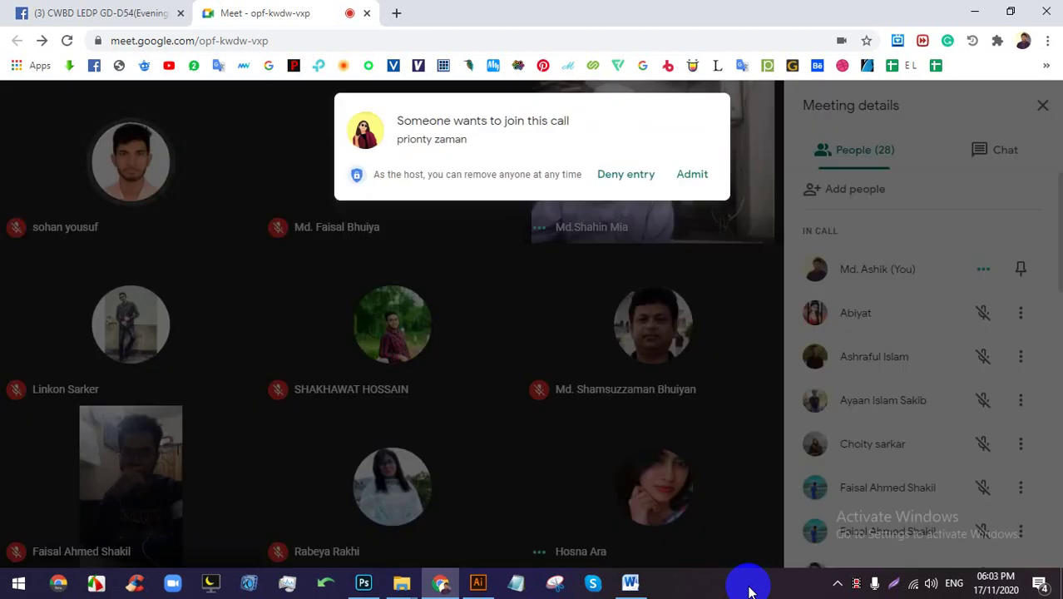
pyautogui.click(692, 173)
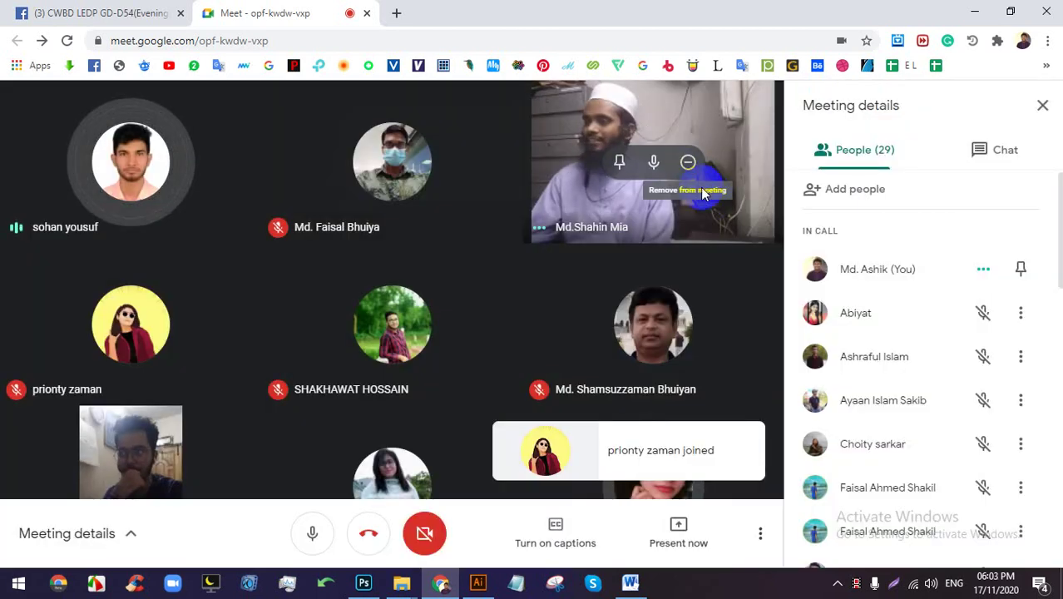
pyautogui.click(701, 525)
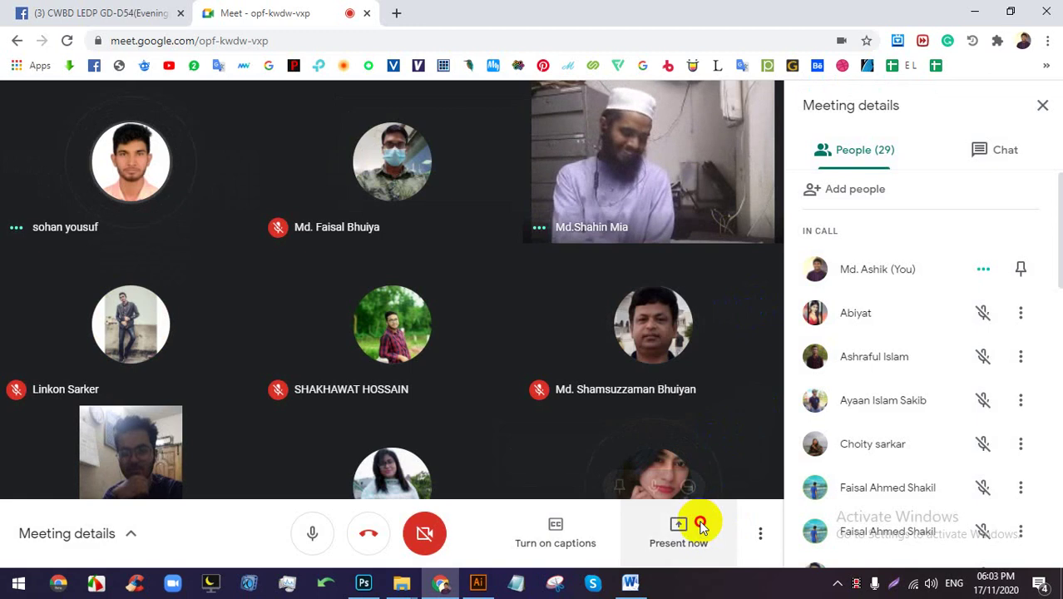
pyautogui.click(688, 406)
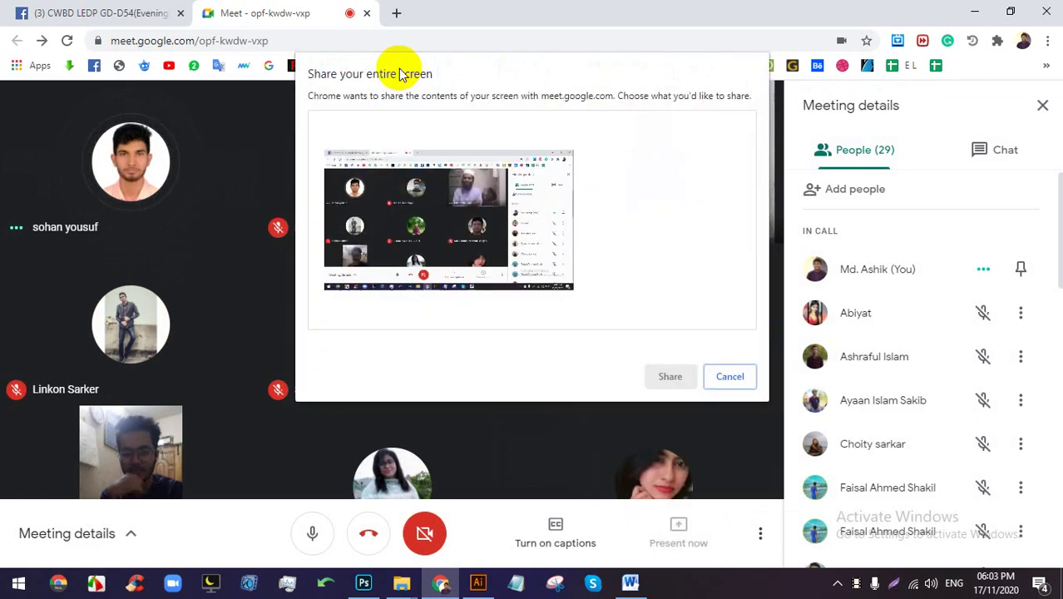
pyautogui.click(470, 212)
pyautogui.click(670, 376)
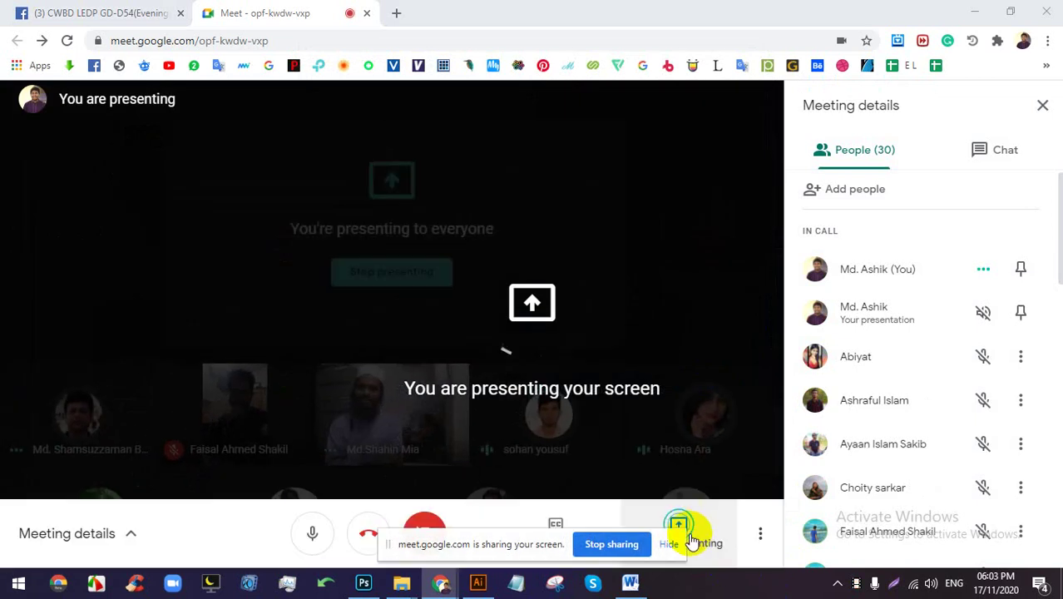
pyautogui.click(670, 544)
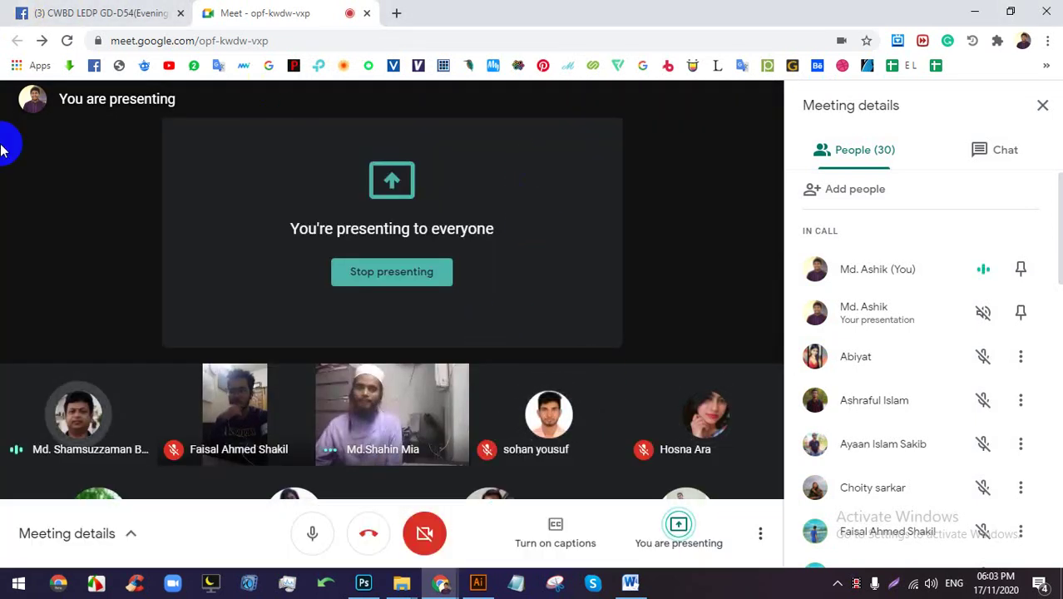
# Check the Facebook group page, return to the Google Meet call and admit the person asking to join.
pyautogui.click(108, 10)
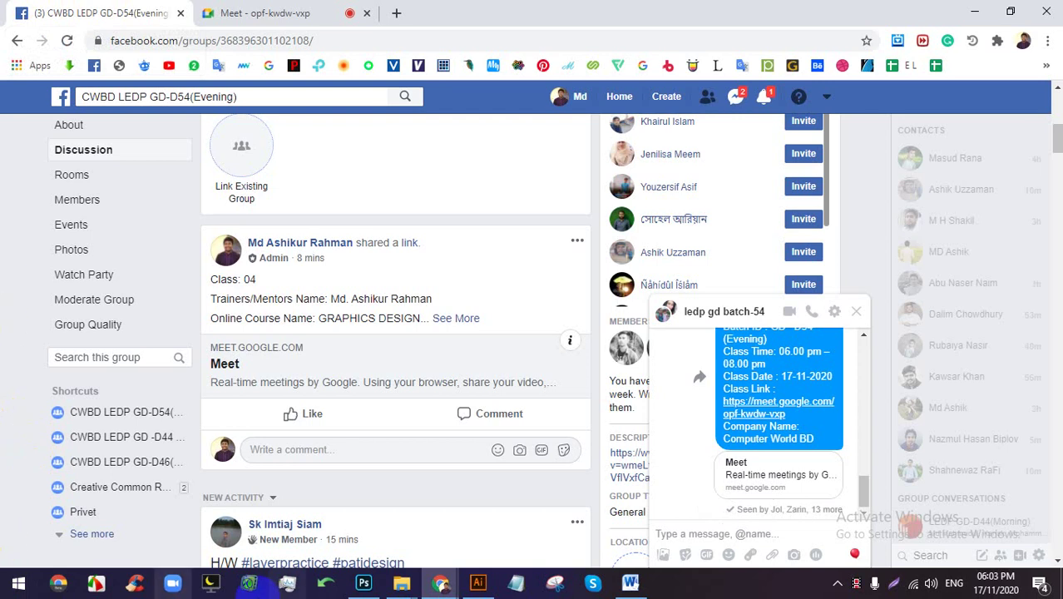
pyautogui.click(262, 12)
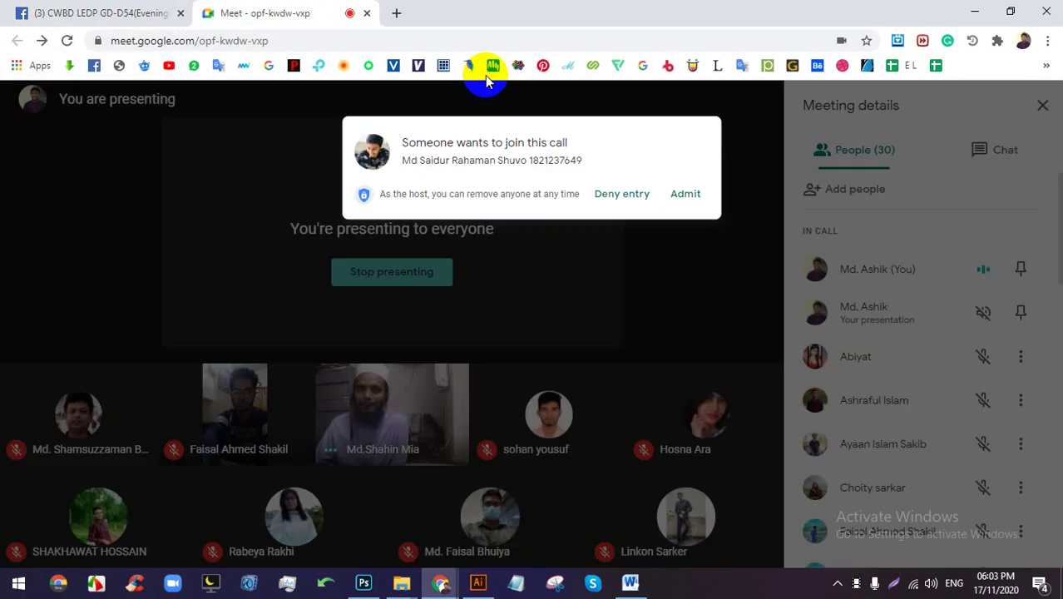
pyautogui.click(689, 174)
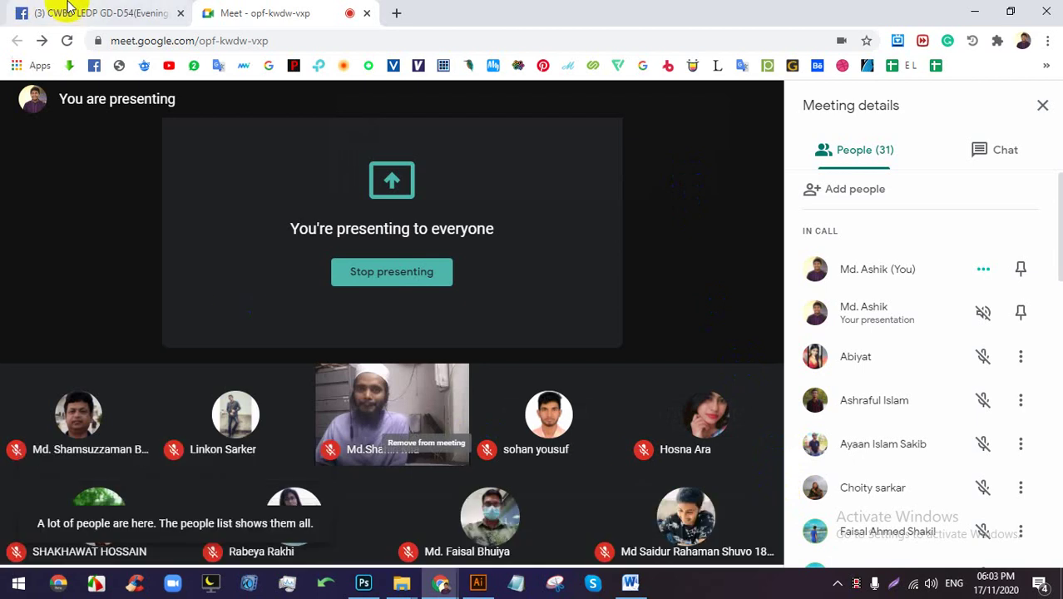
# Switch back to the Facebook group CWBD LEDP GD-D54(Evening) and close the open group chat window.
pyautogui.click(75, 13)
pyautogui.click(854, 313)
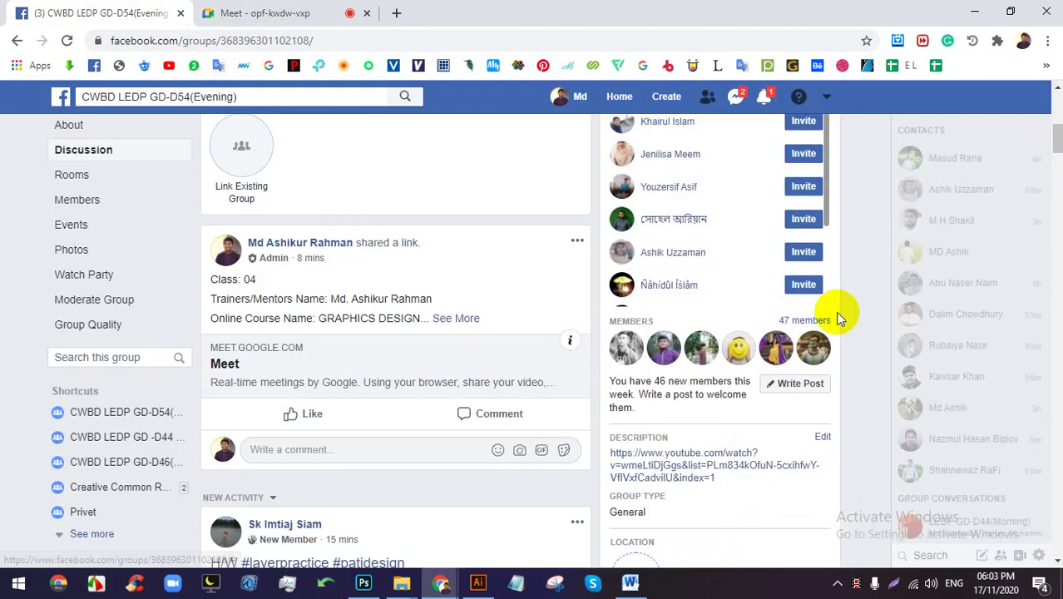
pyautogui.scroll(4, 482, 375)
pyautogui.scroll(-4, 415, 332)
pyautogui.scroll(3, 418, 327)
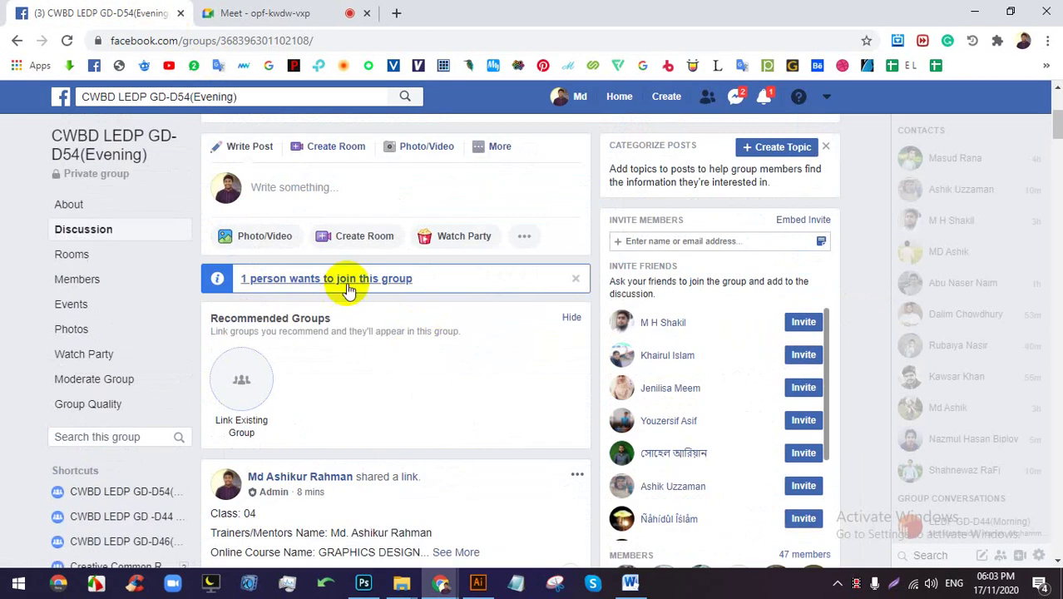
# Open the group's pending join request in a separate tab, review it and close that tab.
pyautogui.rightClick(358, 279)
pyautogui.click(401, 297)
pyautogui.click(291, 12)
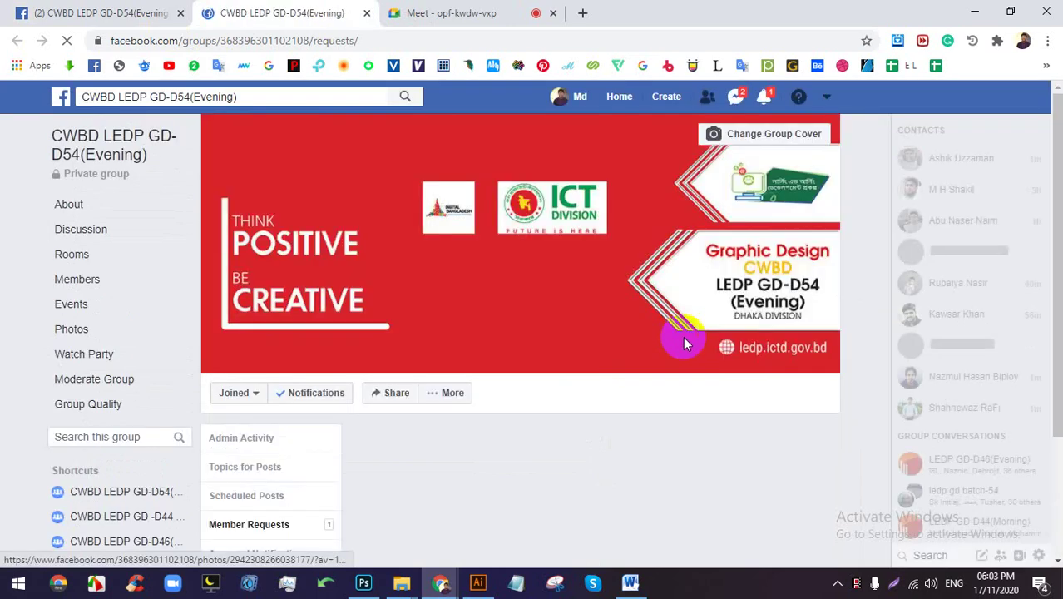
pyautogui.scroll(-2, 683, 342)
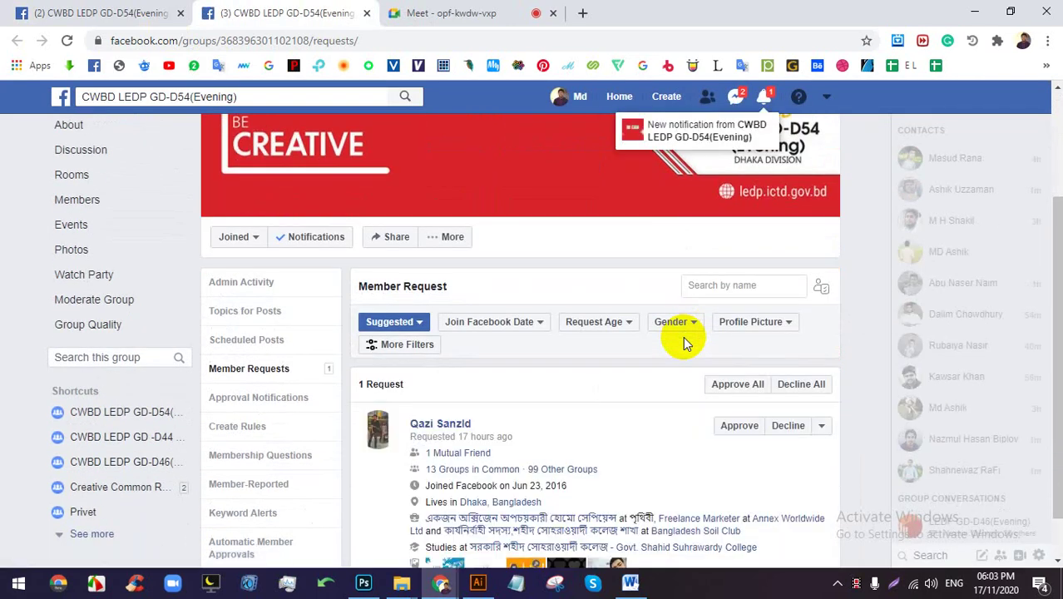
pyautogui.scroll(-1, 683, 341)
pyautogui.click(71, 12)
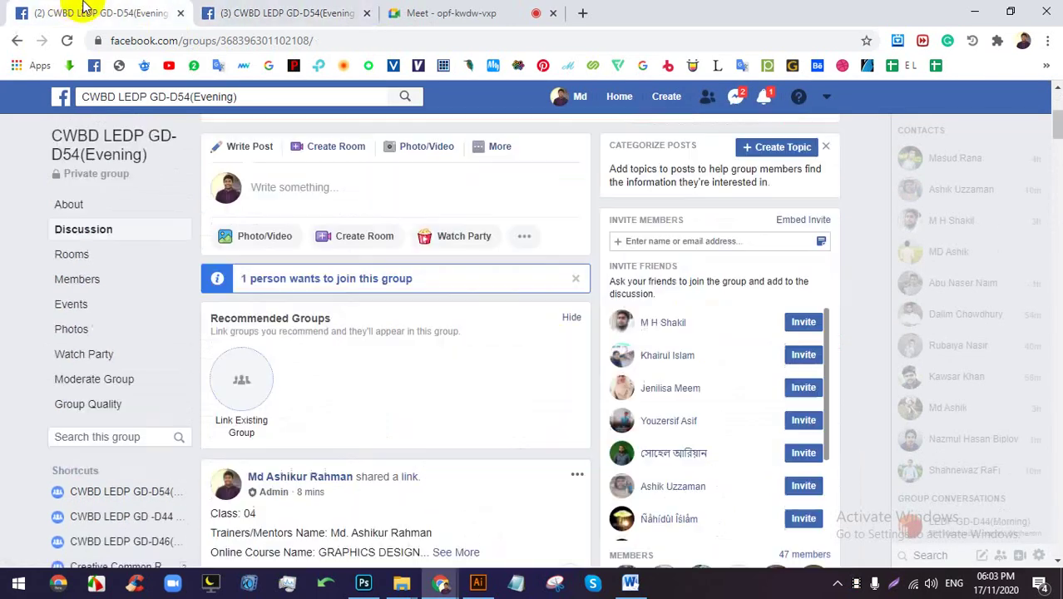
pyautogui.click(367, 13)
# Open the green and black woven-pattern photo in the newest homework post, tagged #layerpractice #patidesign.
pyautogui.scroll(-5, 422, 333)
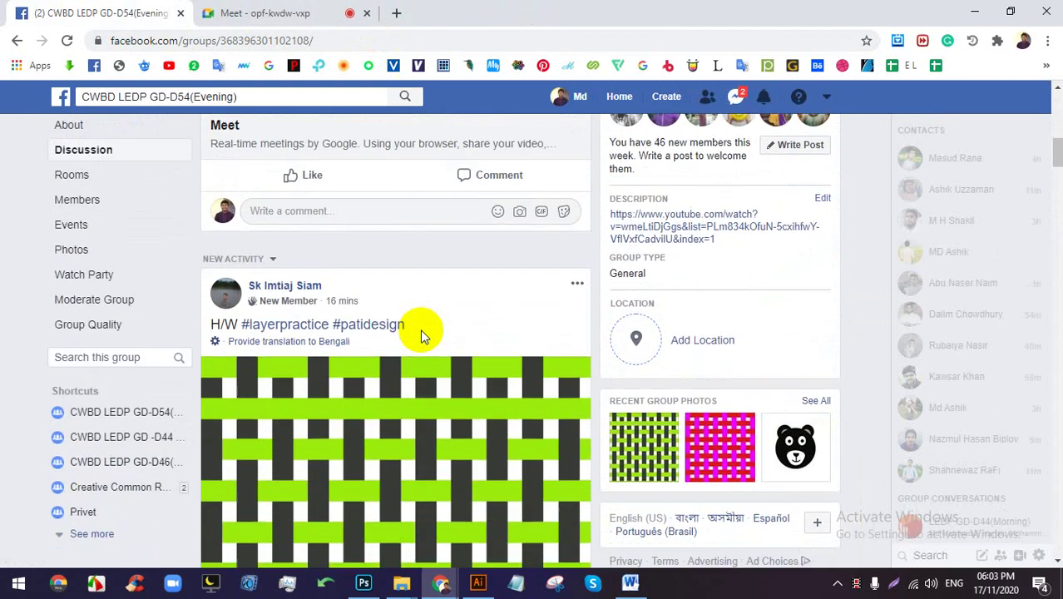
pyautogui.scroll(-1, 423, 333)
pyautogui.click(371, 445)
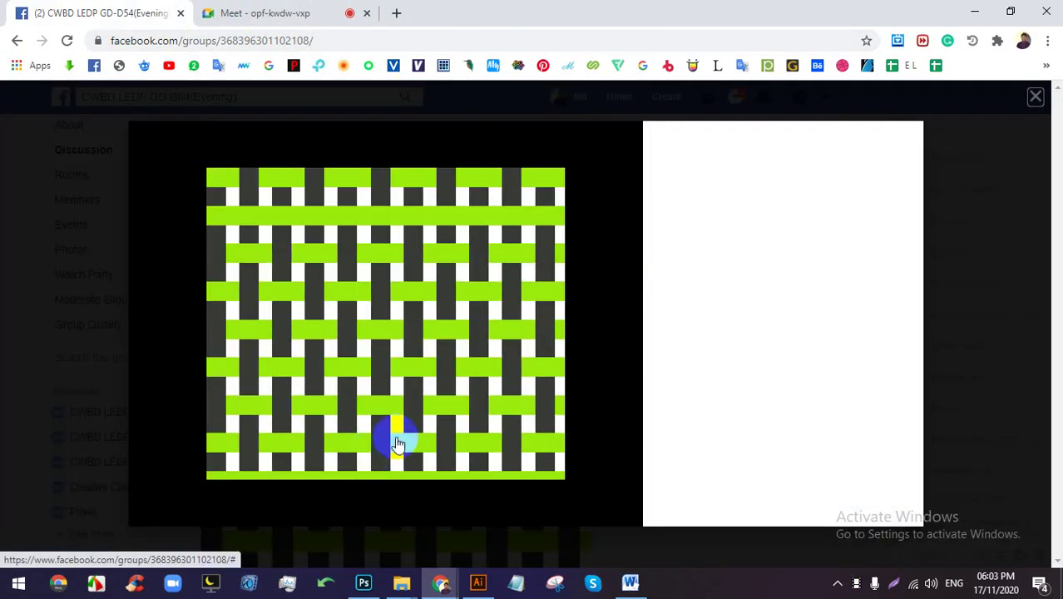
# Switch to the Google Meet call and admit the new person waiting to join.
pyautogui.click(321, 10)
pyautogui.click(693, 175)
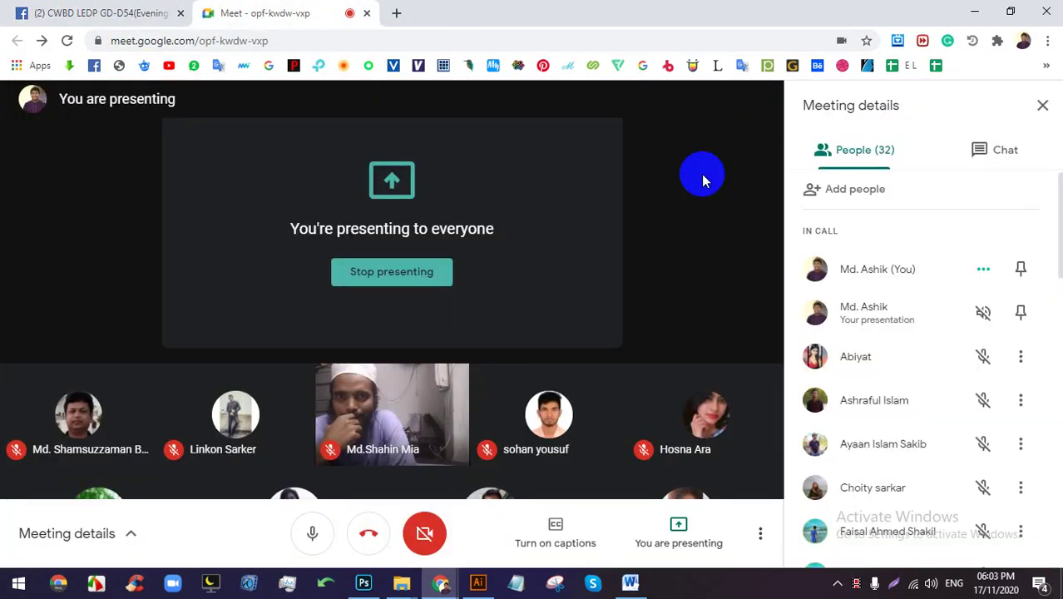
# Return to the Facebook homework photo with the green weave, like it and close the photo viewer.
pyautogui.click(100, 13)
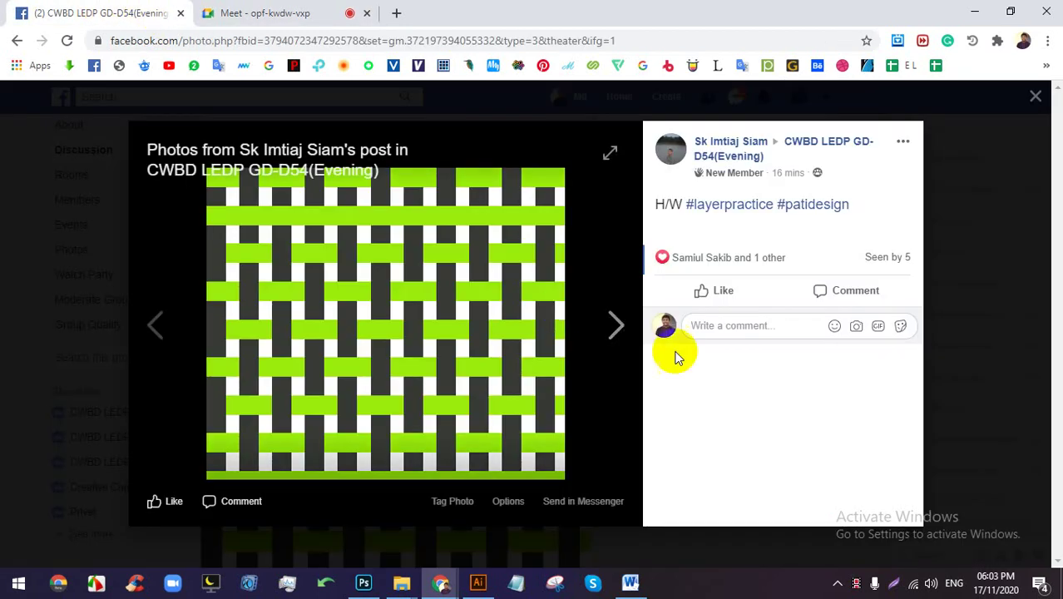
pyautogui.moveTo(738, 147)
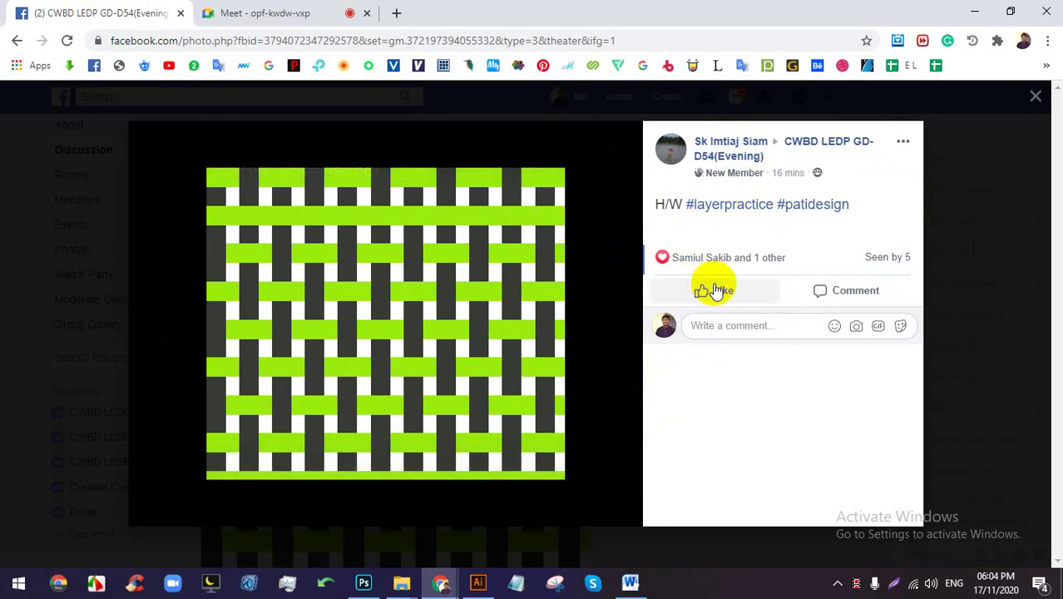
pyautogui.click(28, 351)
# View the red and magenta woven-pattern photo in the next homework post and close it.
pyautogui.scroll(-8, 415, 370)
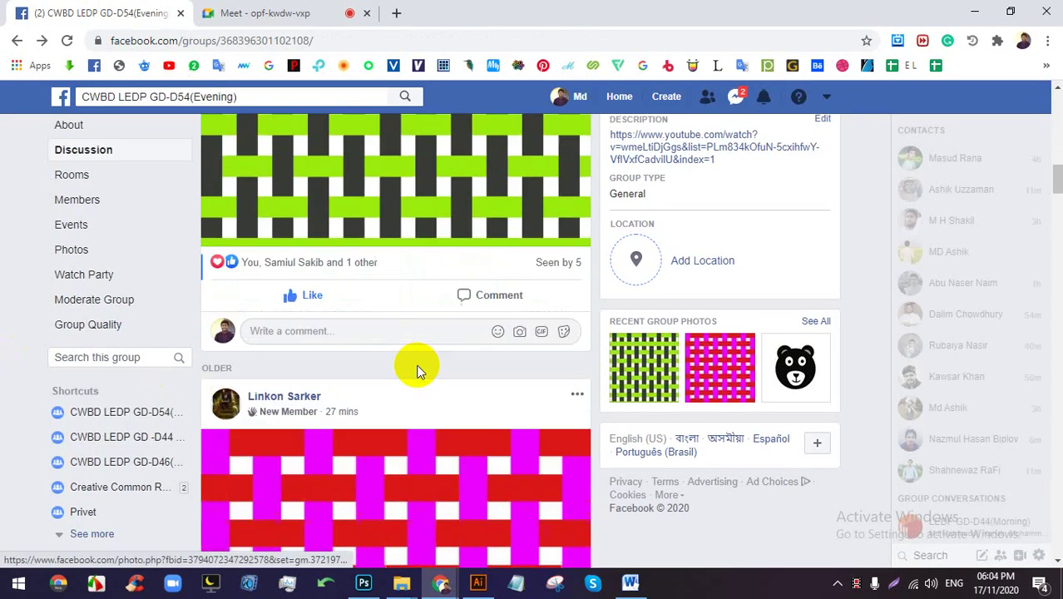
pyautogui.click(419, 323)
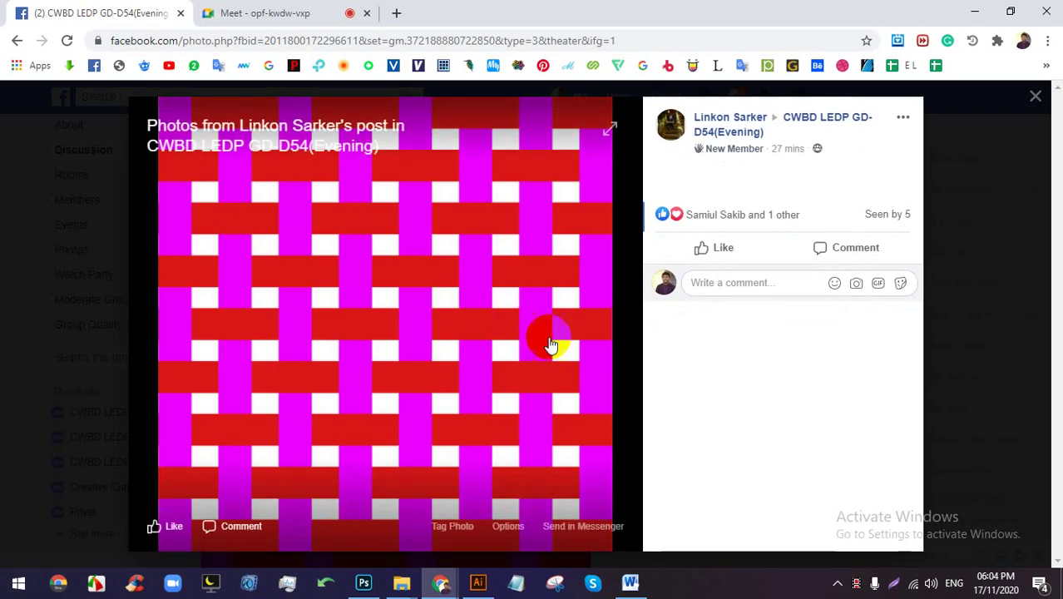
pyautogui.click(12, 345)
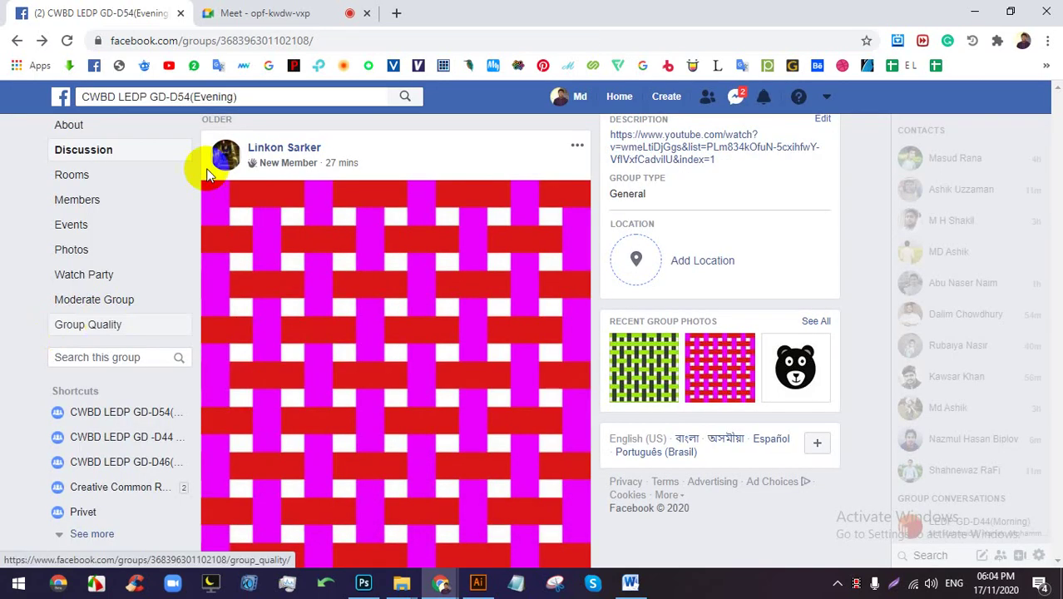
# Look through the photos of the homework post containing the mouse character, orange weave, bear and tree designs, and close the viewer.
pyautogui.scroll(-8, 367, 257)
pyautogui.scroll(2, 421, 254)
pyautogui.click(422, 254)
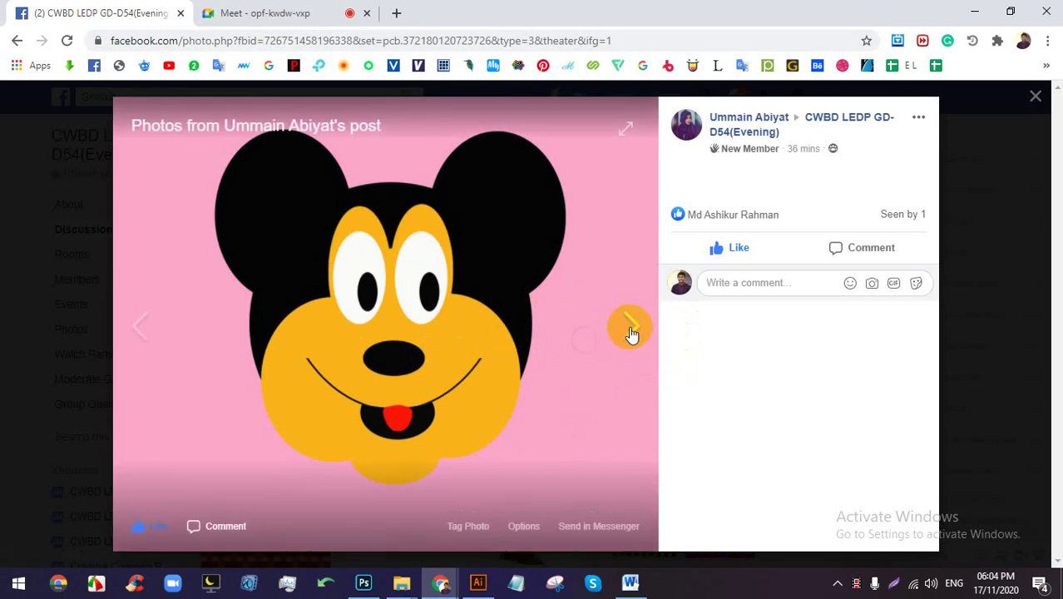
pyautogui.click(630, 331)
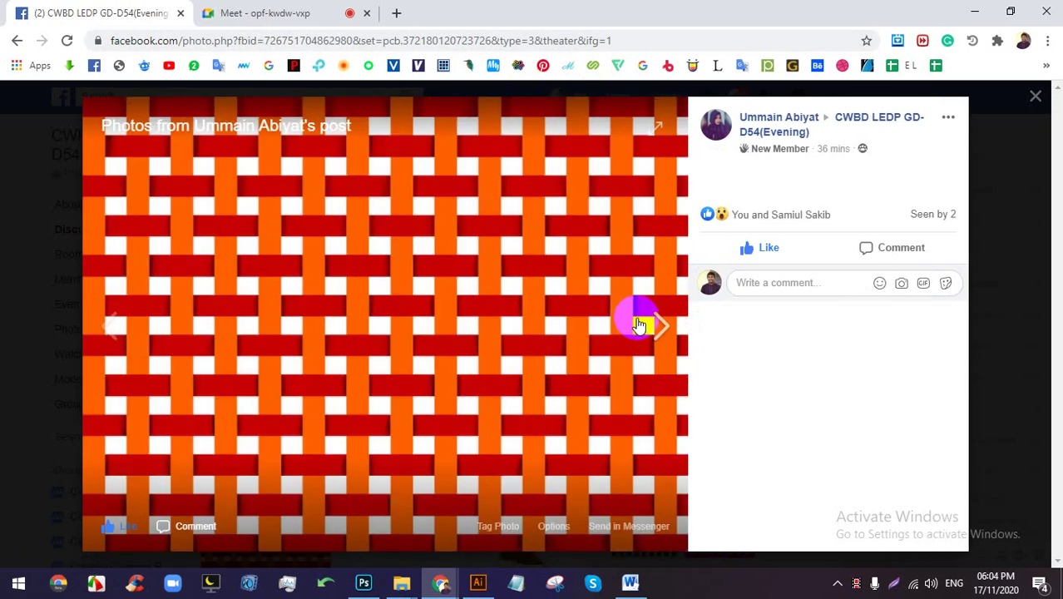
pyautogui.click(639, 325)
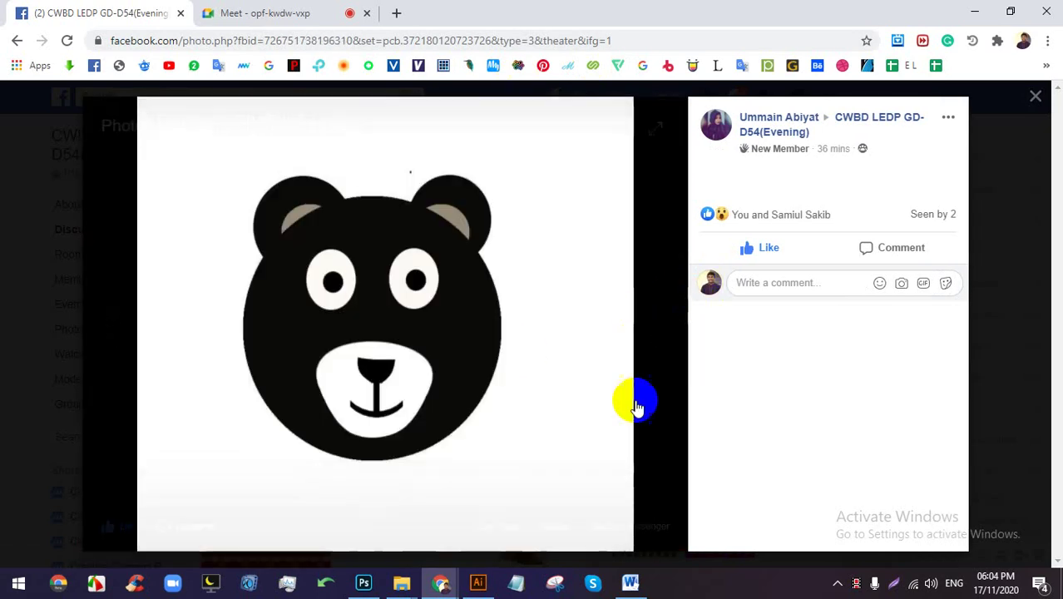
pyautogui.click(635, 366)
pyautogui.click(718, 324)
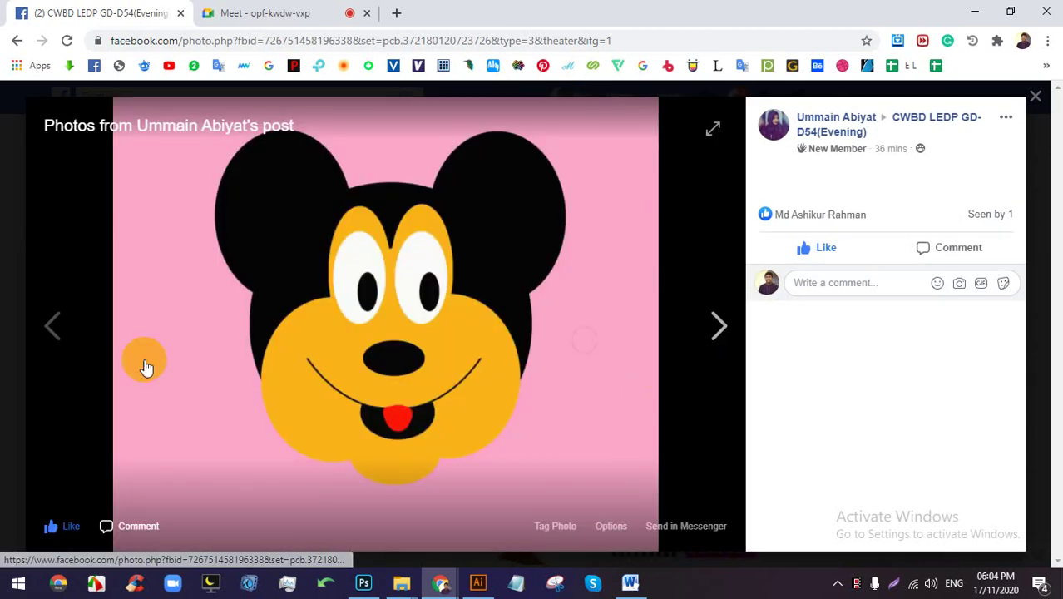
pyautogui.click(67, 311)
pyautogui.click(371, 420)
pyautogui.click(50, 413)
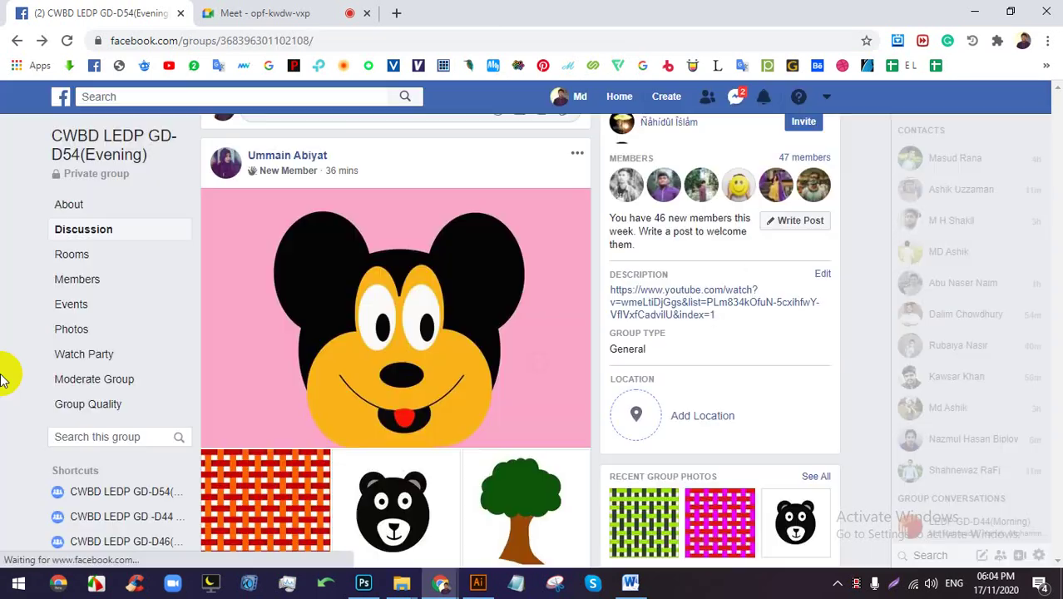
# View the tree drawing of the same homework post enlarged and close it.
pyautogui.click(487, 398)
pyautogui.scroll(-2, 488, 398)
pyautogui.click(507, 328)
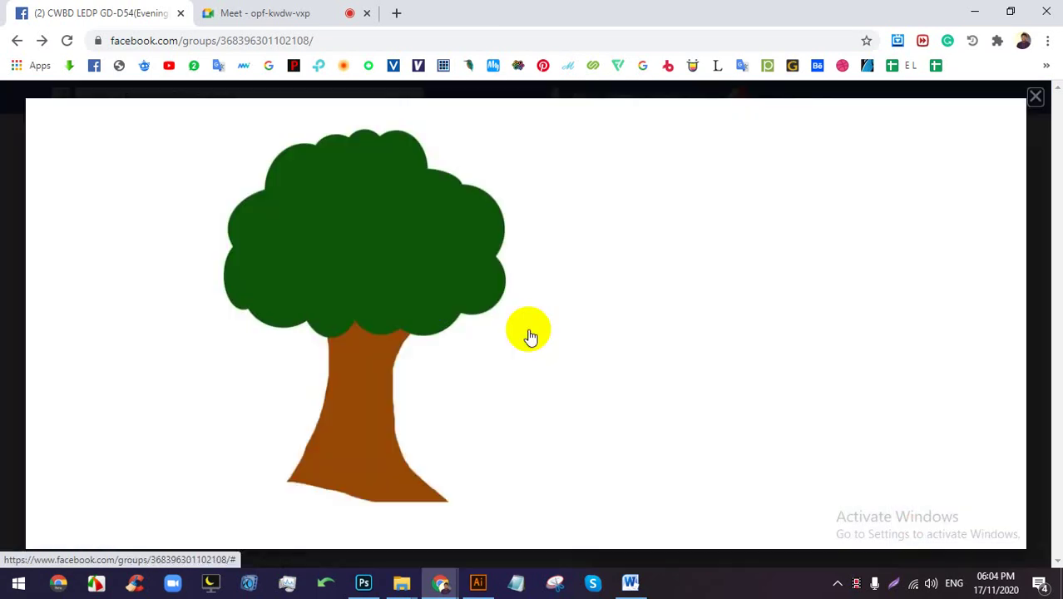
pyautogui.click(237, 287)
pyautogui.click(40, 266)
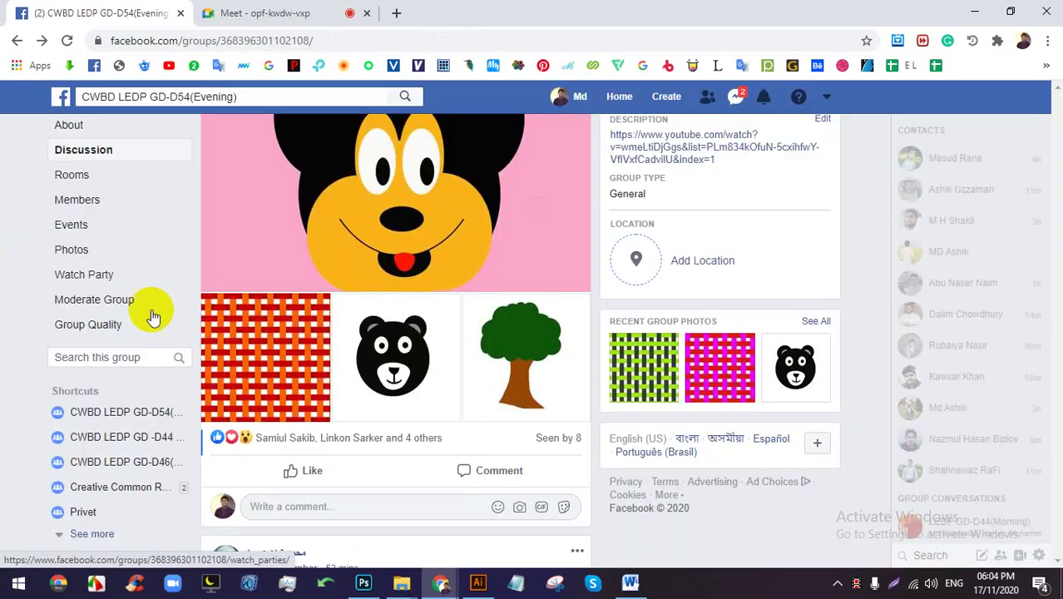
# View the photos in the "Our HW" post, starting with the penguin on a blue background, and close the viewer.
pyautogui.click(404, 268)
pyautogui.scroll(-5, 401, 268)
pyautogui.click(320, 278)
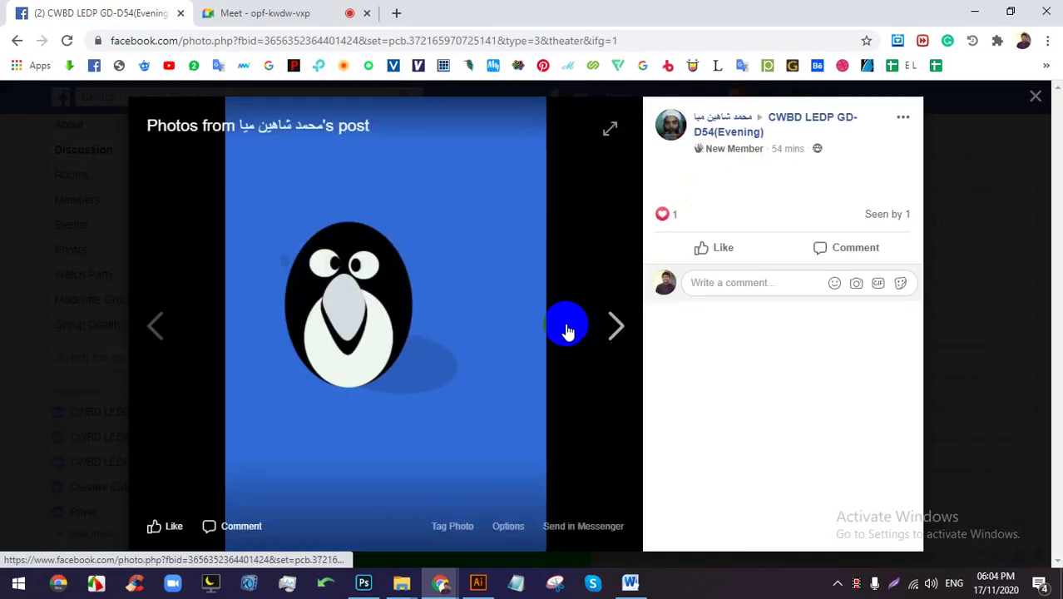
pyautogui.click(604, 323)
pyautogui.press('Escape')
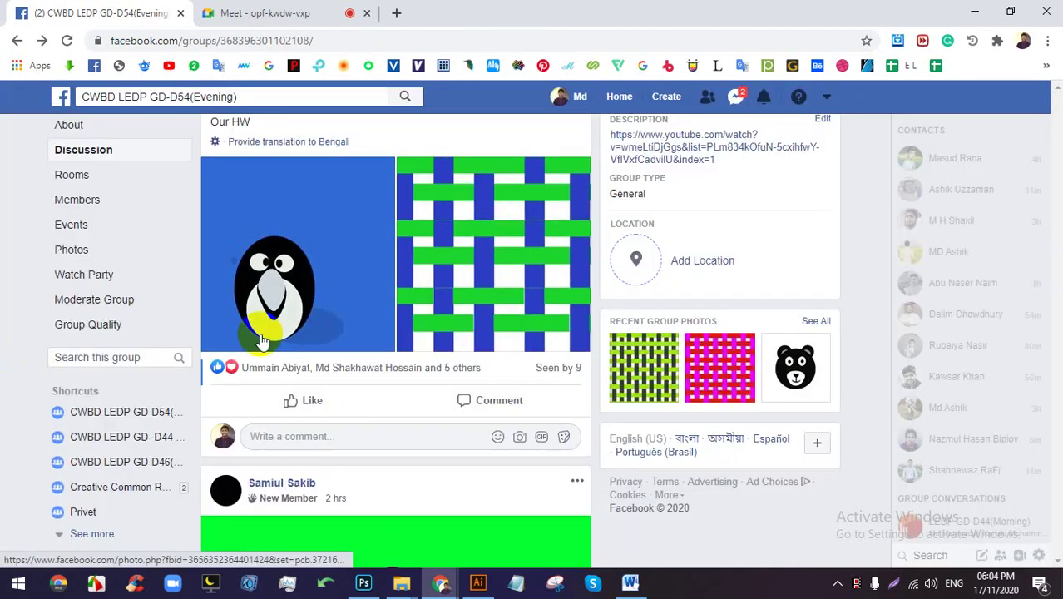
# View the homework post's penguin on green and its blue and red woven pattern enlarged, and close the viewer.
pyautogui.scroll(-4, 372, 325)
pyautogui.click(395, 230)
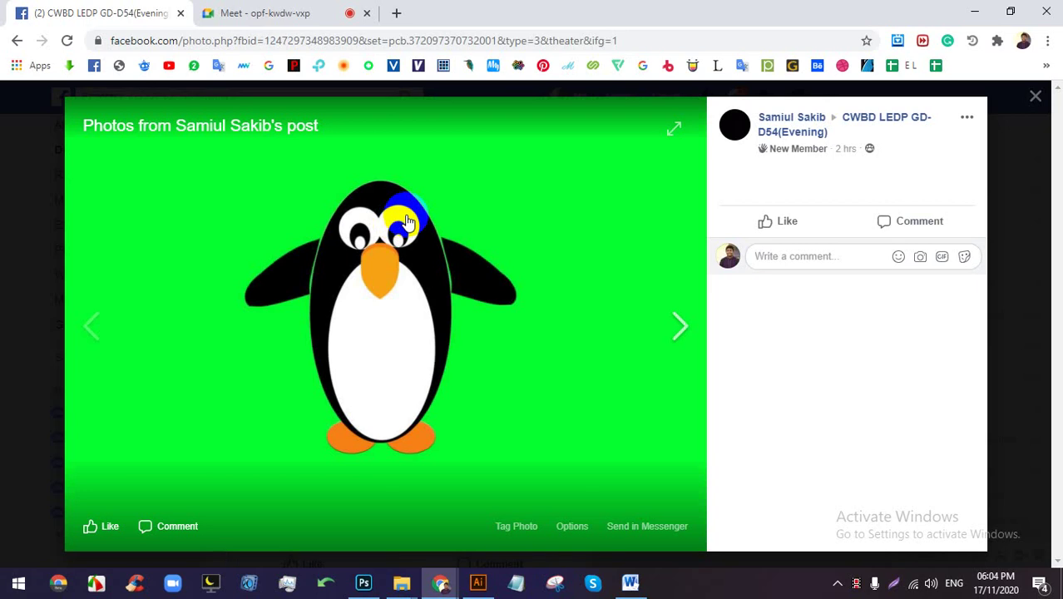
pyautogui.click(678, 320)
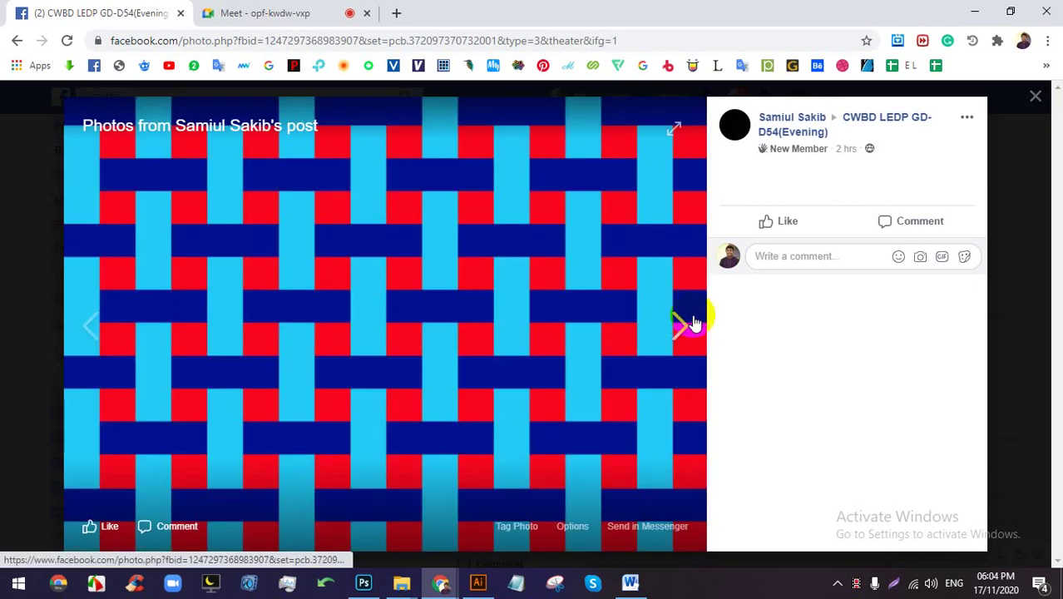
pyautogui.click(695, 323)
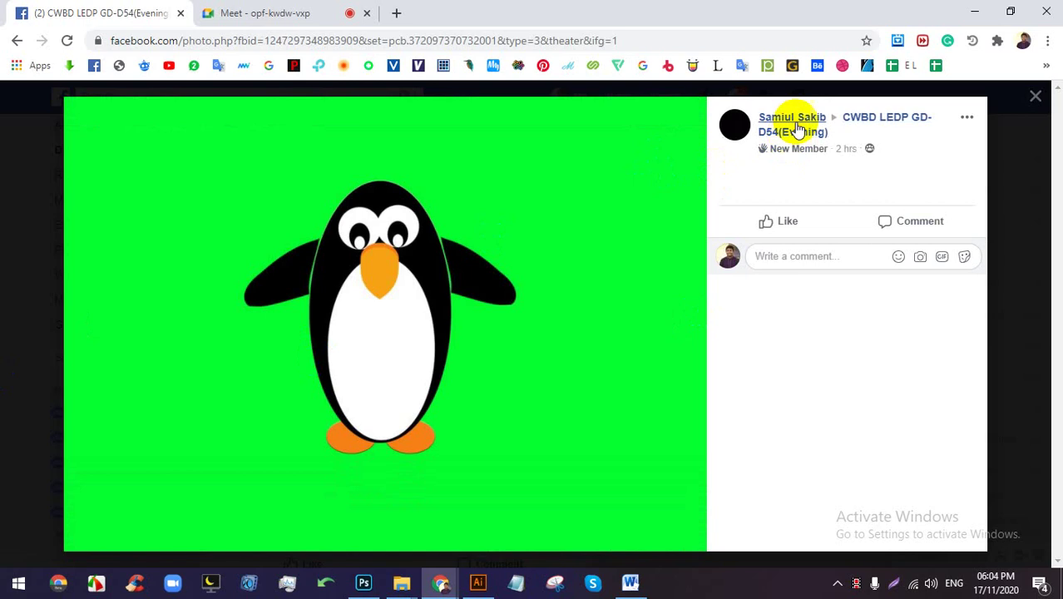
pyautogui.press('Escape')
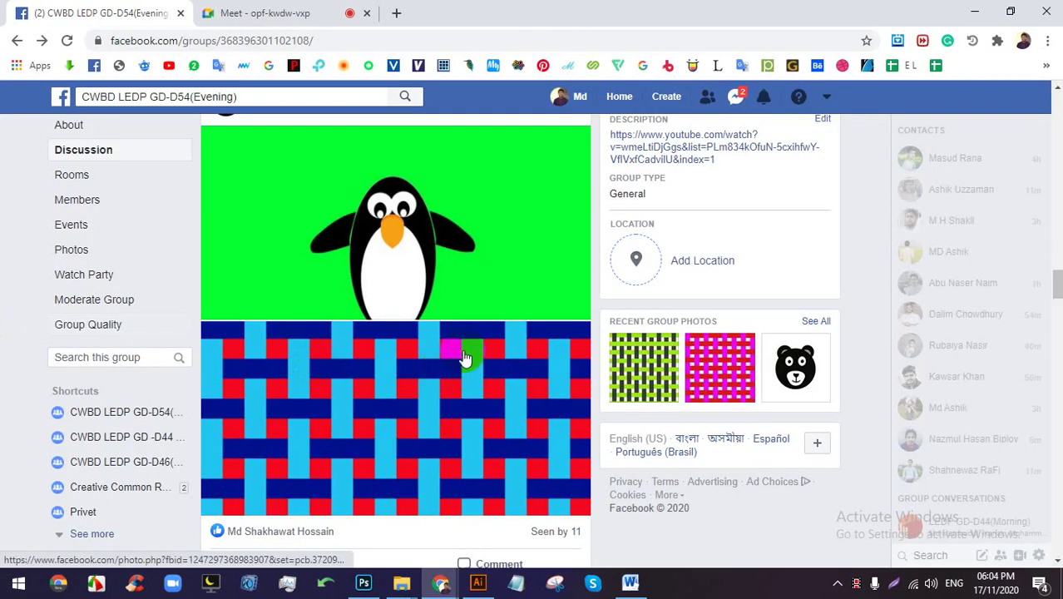
# View the photos of the homework post with the three pandas and the red and turquoise weave, and close the viewer.
pyautogui.scroll(-5, 464, 358)
pyautogui.click(351, 296)
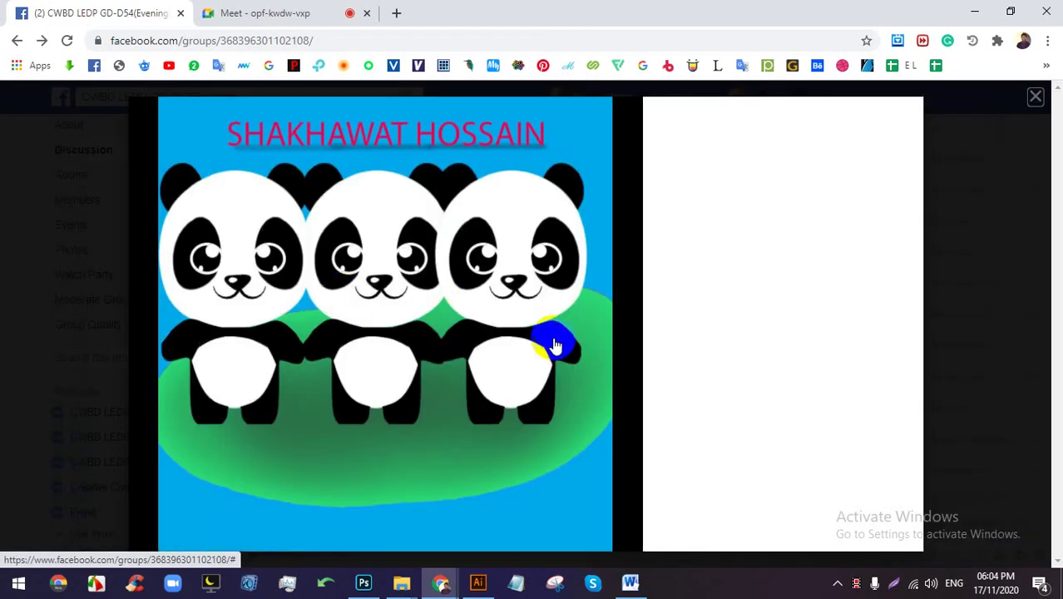
pyautogui.click(613, 321)
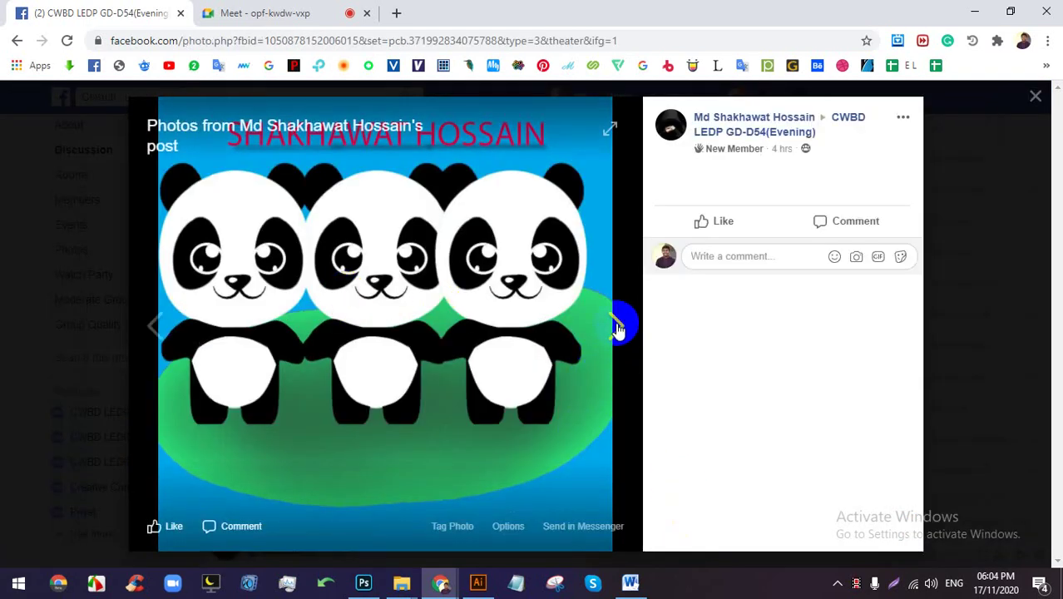
pyautogui.click(31, 361)
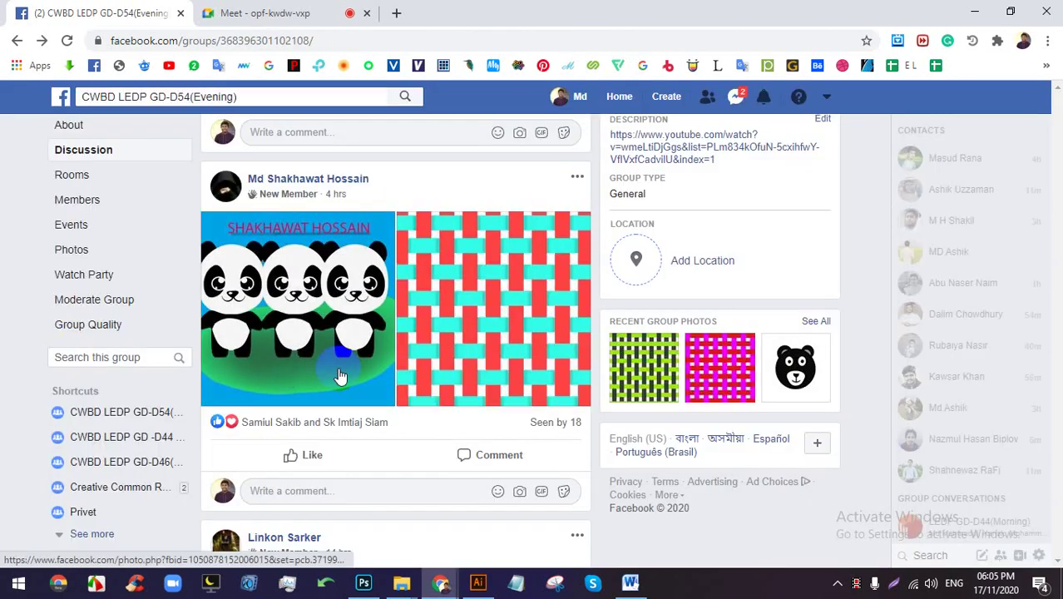
# View the cat face on black and the penguin on grey in the following homework post enlarged, and close the viewer.
pyautogui.scroll(-1, 340, 375)
pyautogui.scroll(-4, 339, 377)
pyautogui.click(323, 263)
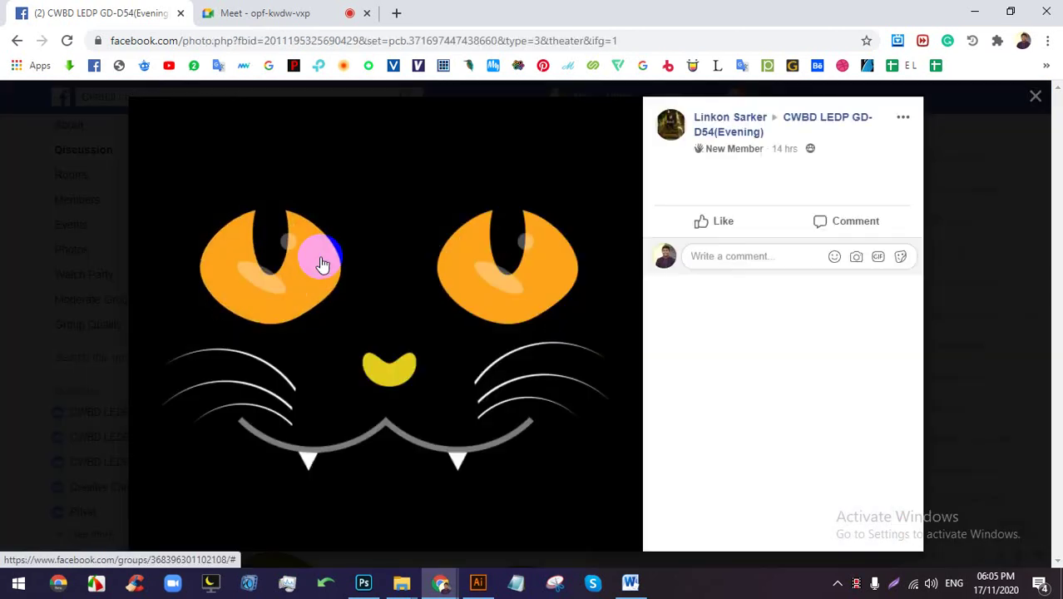
pyautogui.click(612, 321)
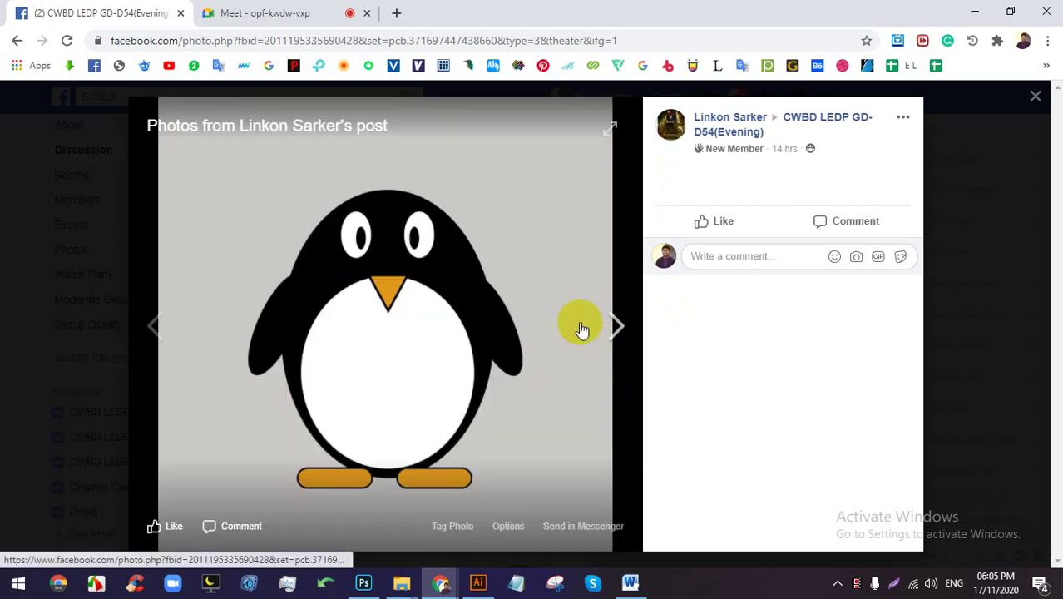
pyautogui.click(5, 351)
# View the Mickey Mouse drawing in the group's homework posts enlarged.
pyautogui.scroll(-3, 384, 303)
pyautogui.scroll(-3, 384, 303)
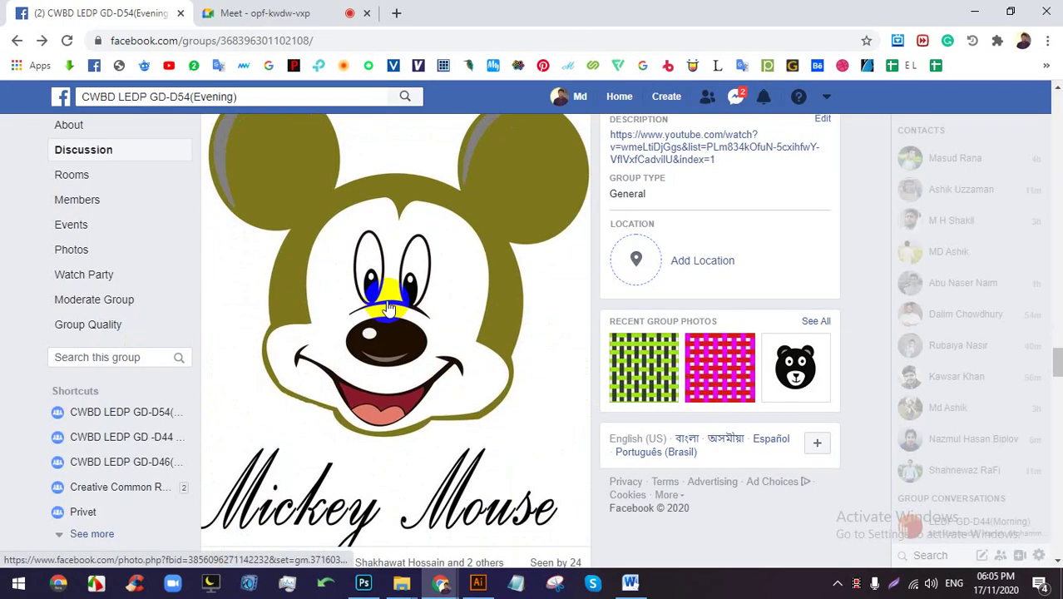
pyautogui.scroll(2, 407, 306)
pyautogui.click(429, 318)
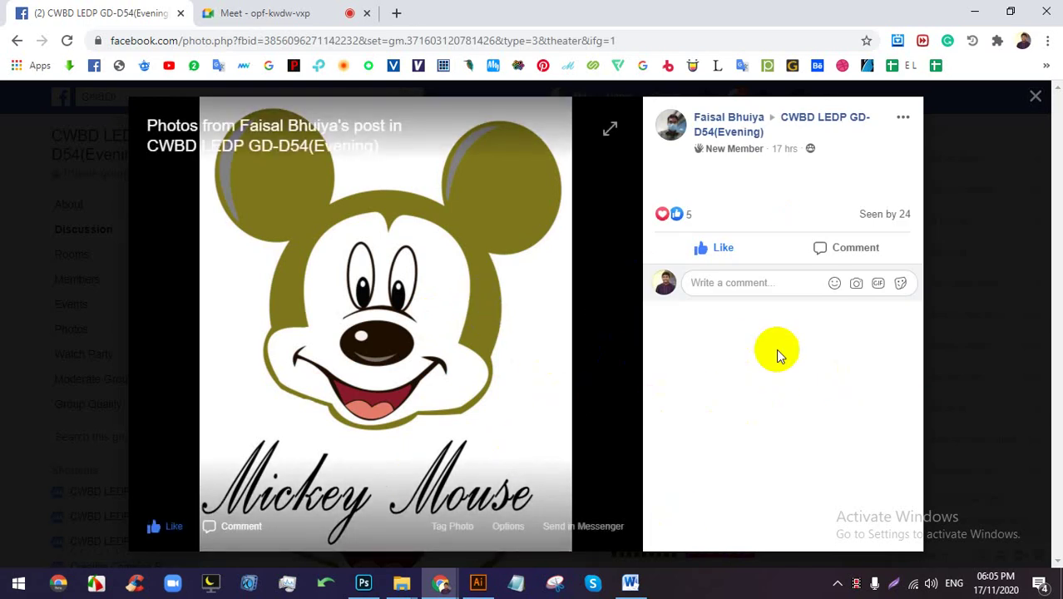
# Check the call in Google Meet, and return to the Facebook group to look at the "1st work" #Paati Design post.
pyautogui.click(261, 10)
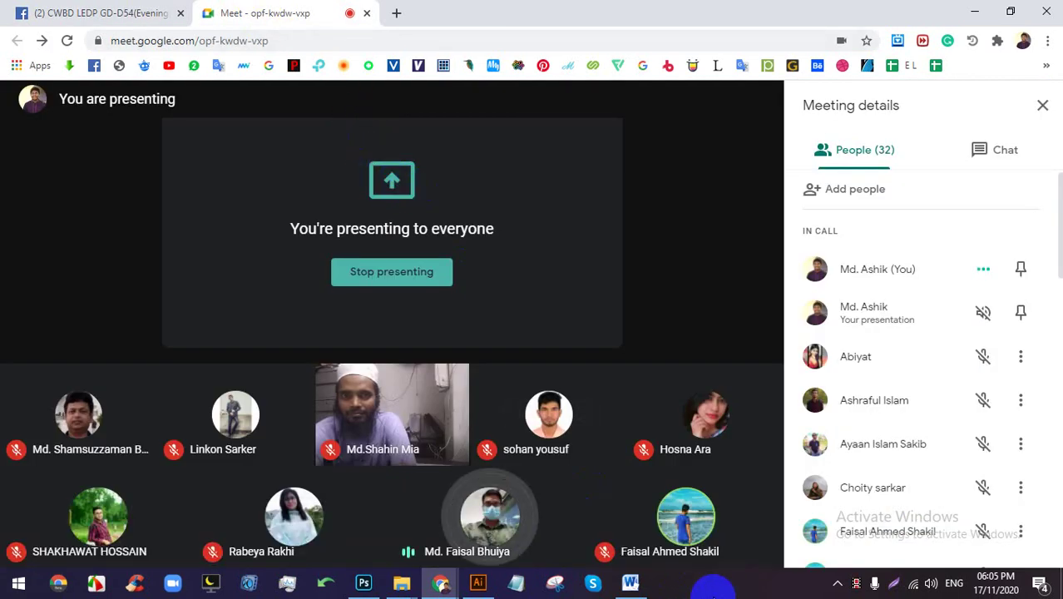
pyautogui.click(96, 6)
pyautogui.scroll(-5, 418, 366)
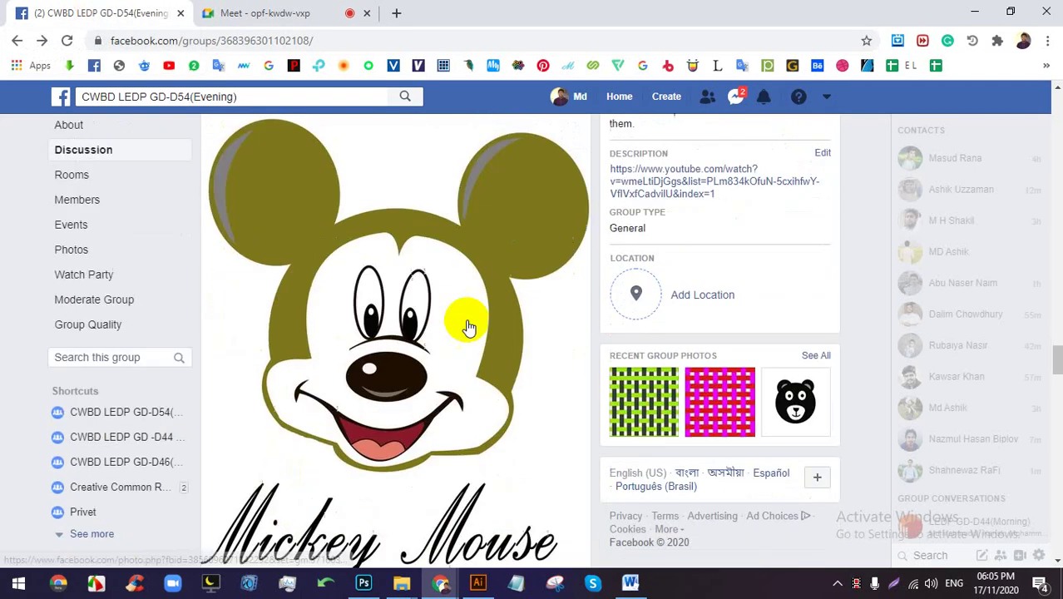
pyautogui.scroll(-10, 382, 384)
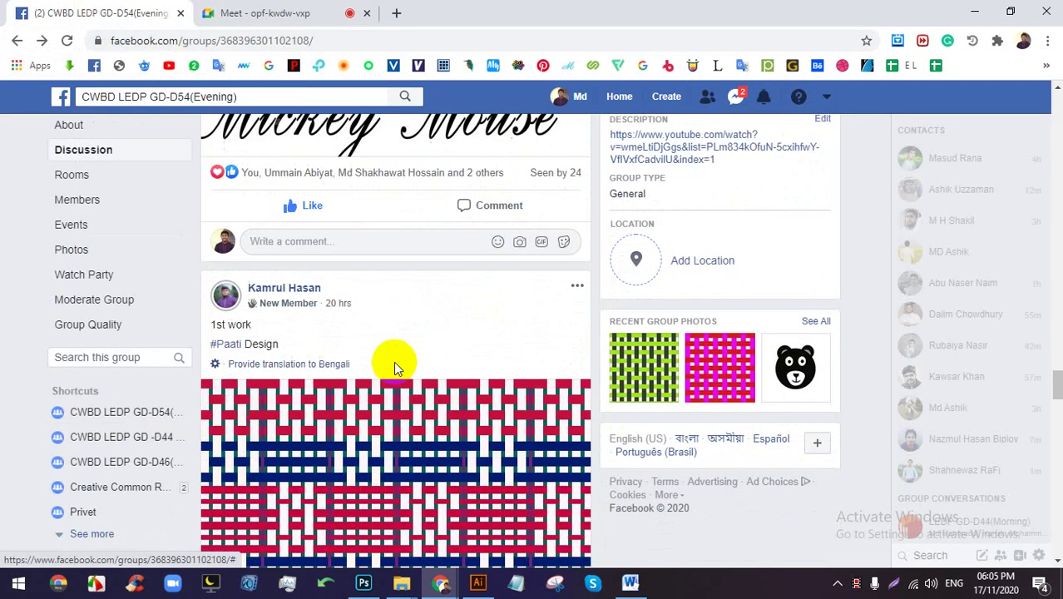
pyautogui.scroll(10, 407, 306)
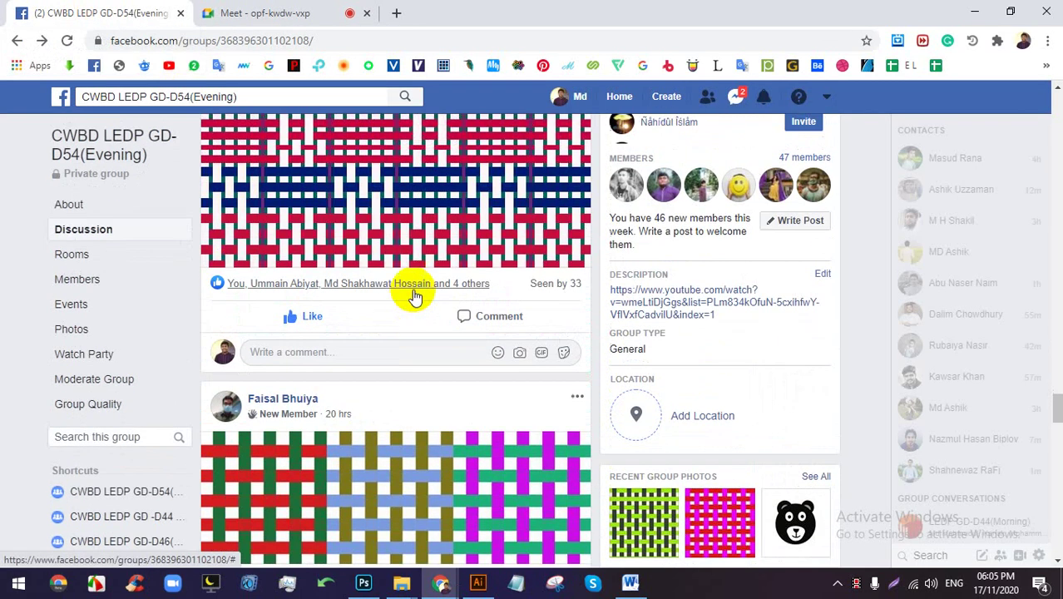
# Switch to Google Meet and look through the list of people in the call.
pyautogui.hotkey('ctrl', 'Tab')
pyautogui.scroll(-7, 926, 379)
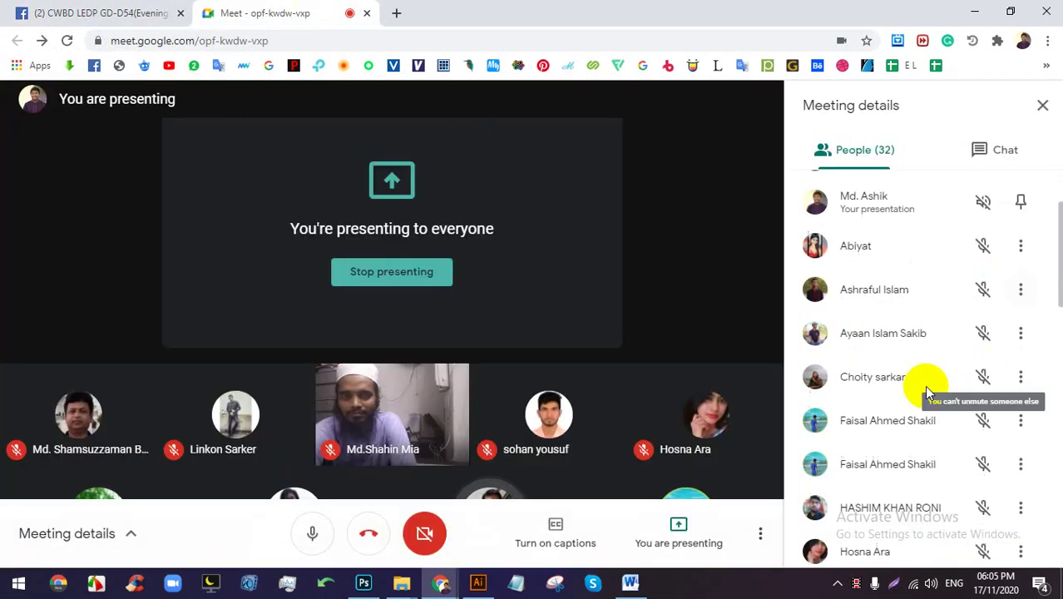
pyautogui.scroll(-7, 915, 401)
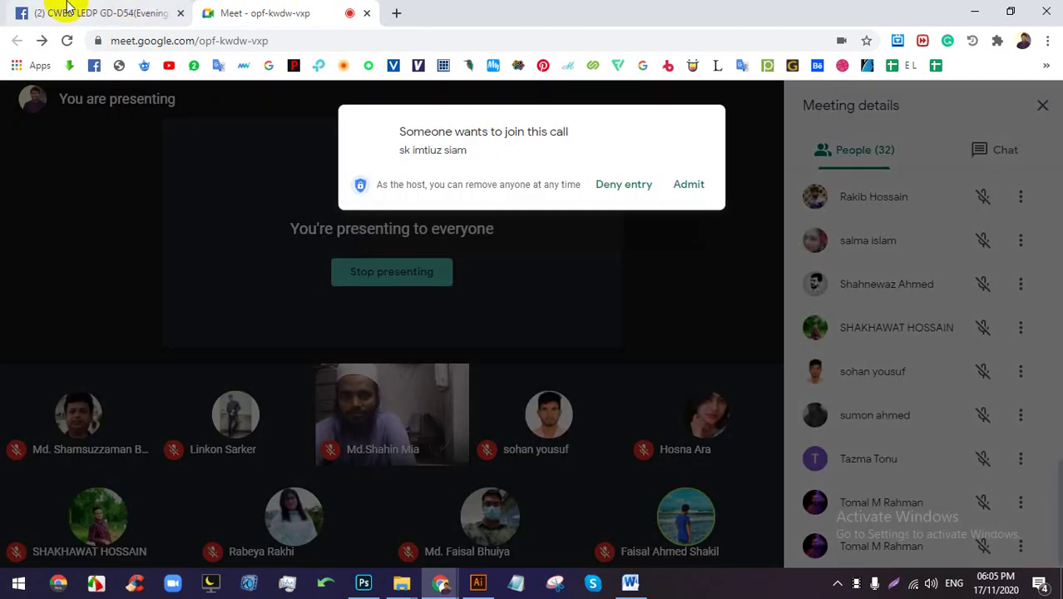
# Admit the person waiting to join the Google Meet call.
pyautogui.click(68, 9)
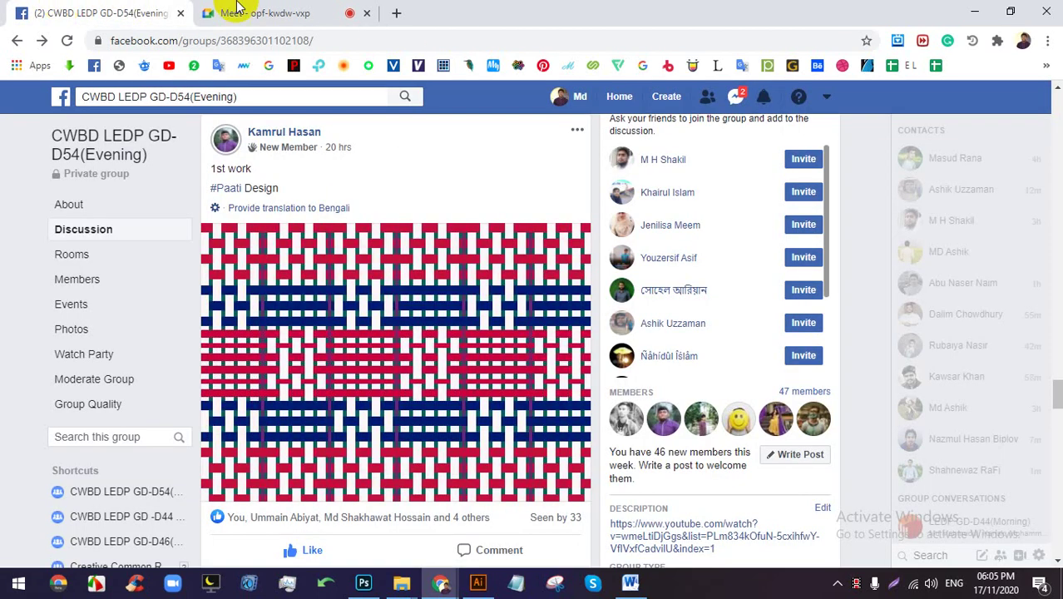
pyautogui.click(266, 10)
pyautogui.click(695, 176)
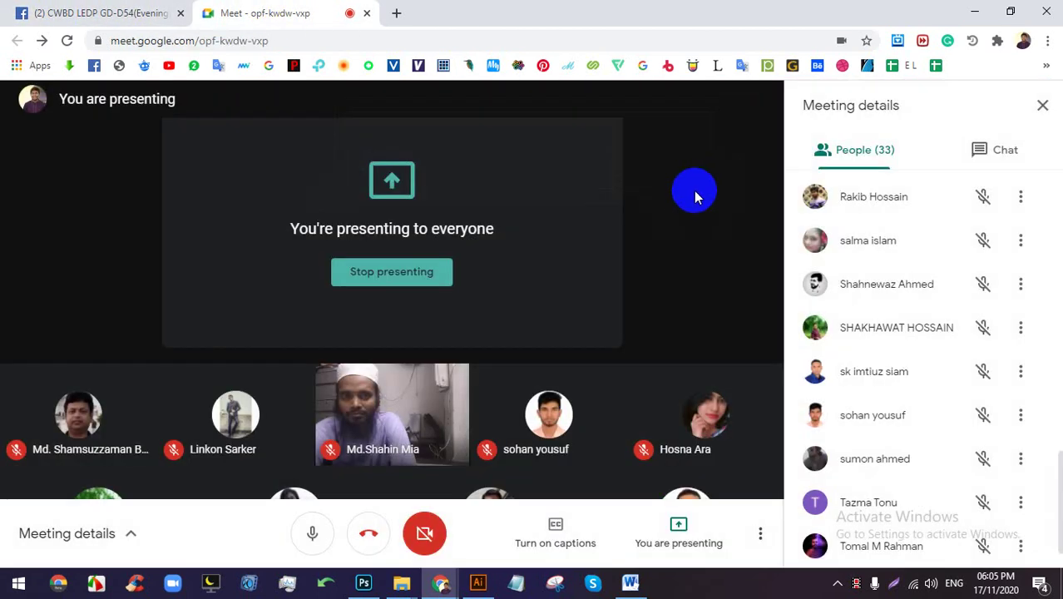
# Return to the Facebook group and look at the homework posts with the three-part woven pattern and the green and red flag.
pyautogui.click(99, 12)
pyautogui.scroll(-4, 451, 371)
pyautogui.scroll(-2, 450, 372)
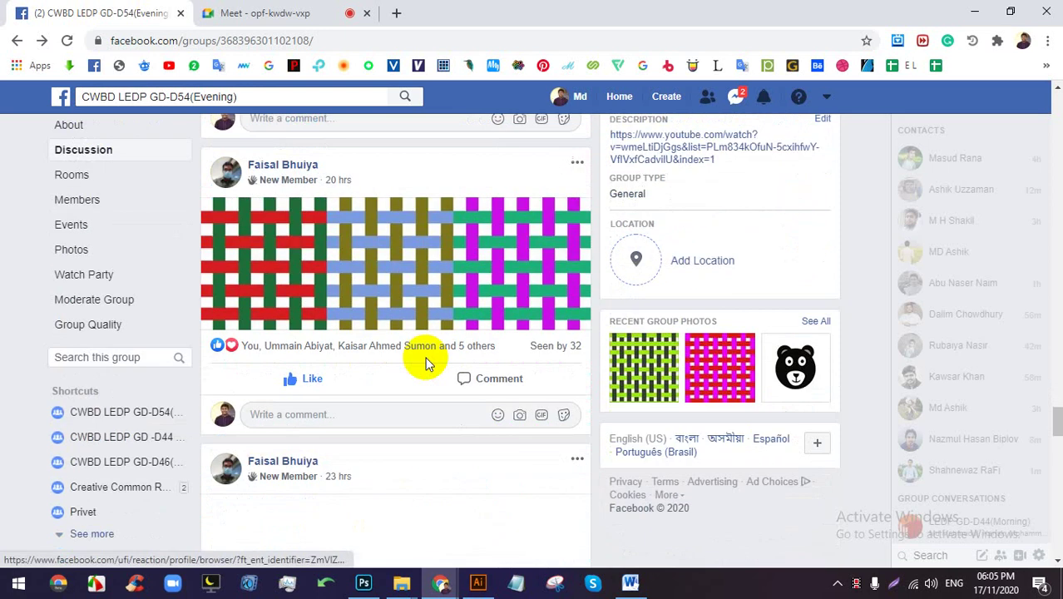
pyautogui.scroll(-6, 489, 376)
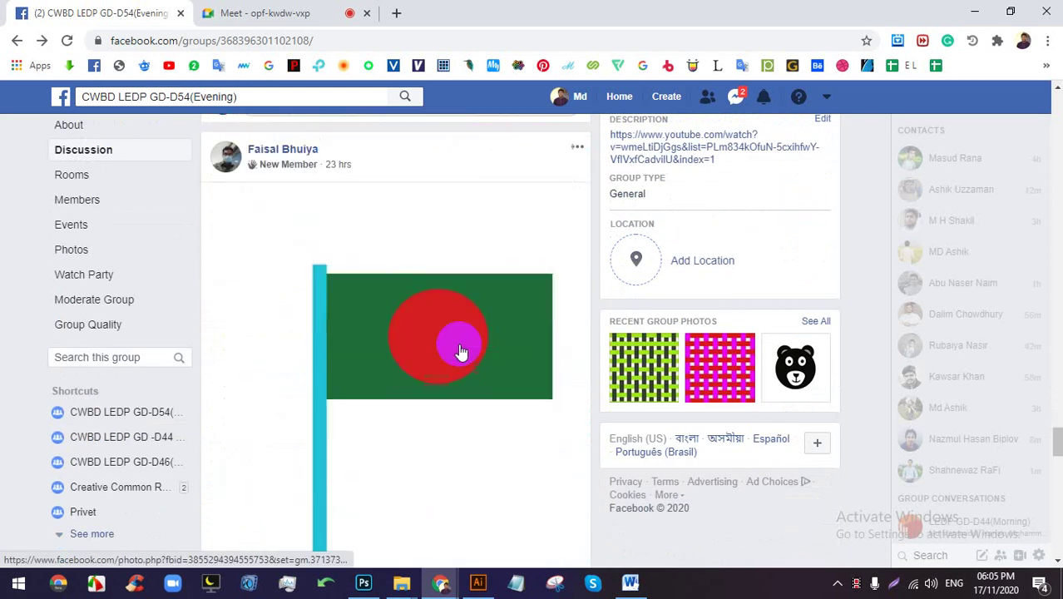
# Switch to Google Meet and look through the participant list up to its beginning.
pyautogui.click(308, 12)
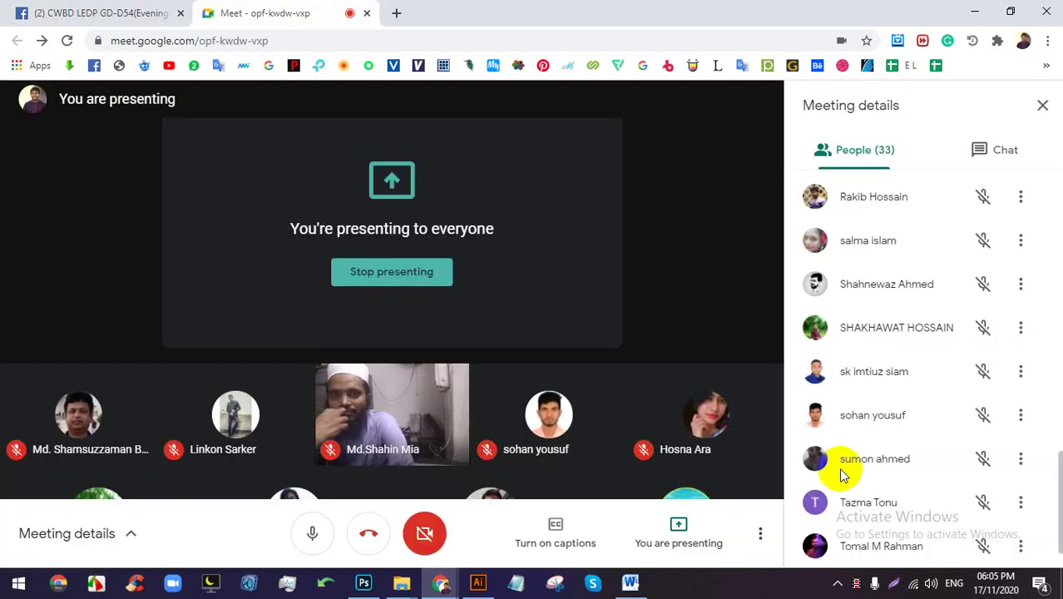
pyautogui.scroll(10, 882, 487)
pyautogui.scroll(5, 899, 489)
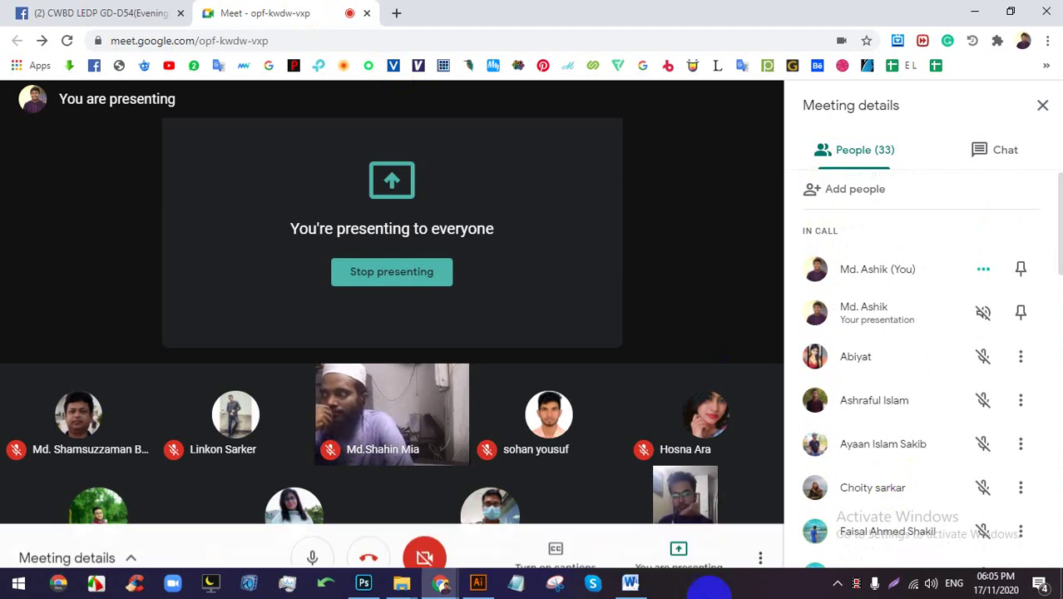
# Start closing Illustrator and save the changes to 18361492 copy.eps.
pyautogui.rightClick(474, 587)
pyautogui.click(433, 549)
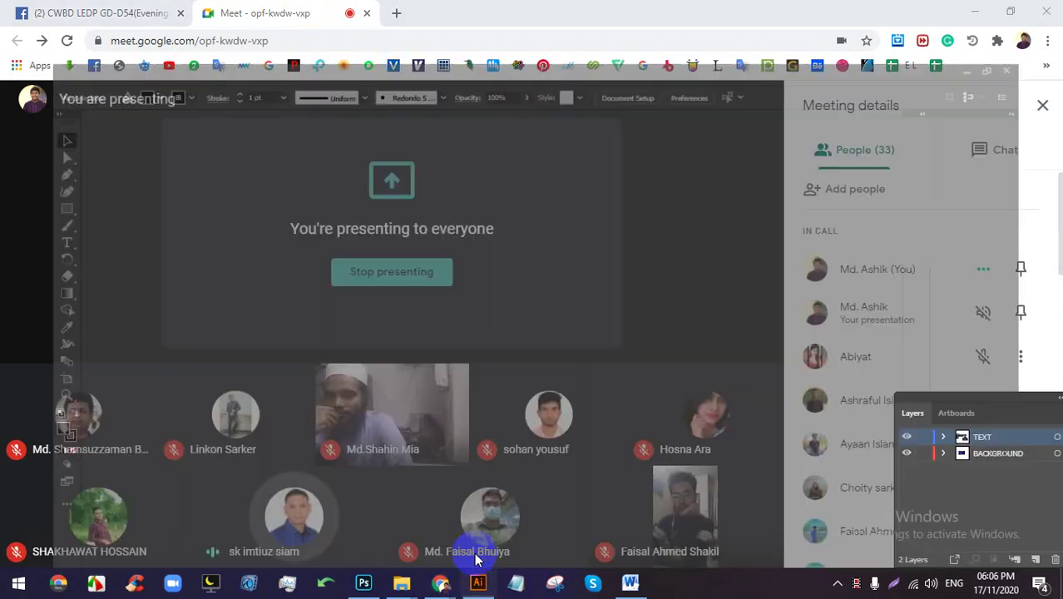
pyautogui.click(543, 313)
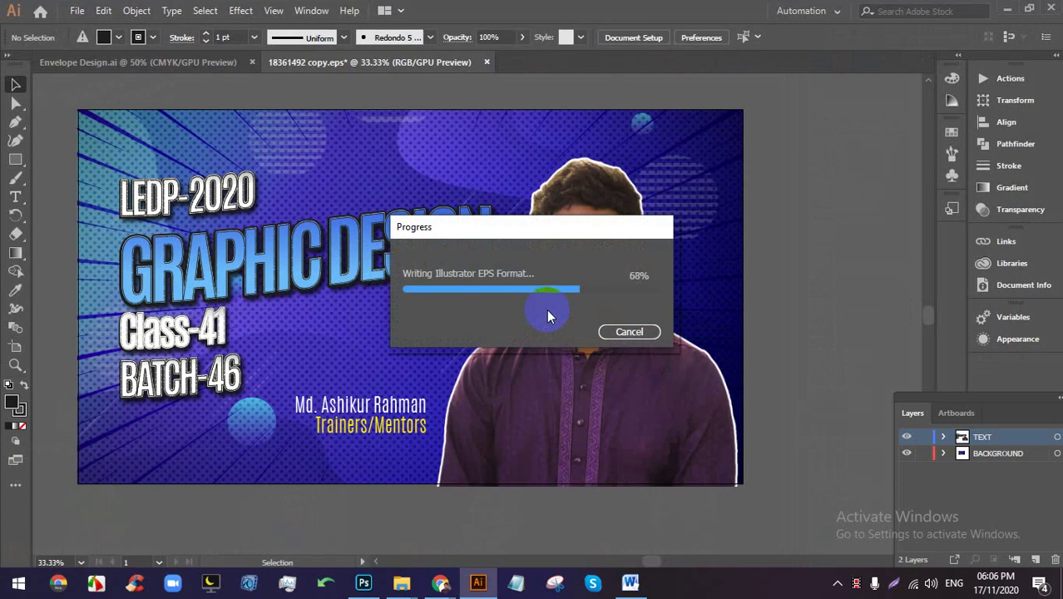
# Switch to Google Meet and admit the person waiting to join the call.
pyautogui.click(363, 583)
pyautogui.moveTo(441, 582)
pyautogui.click(406, 516)
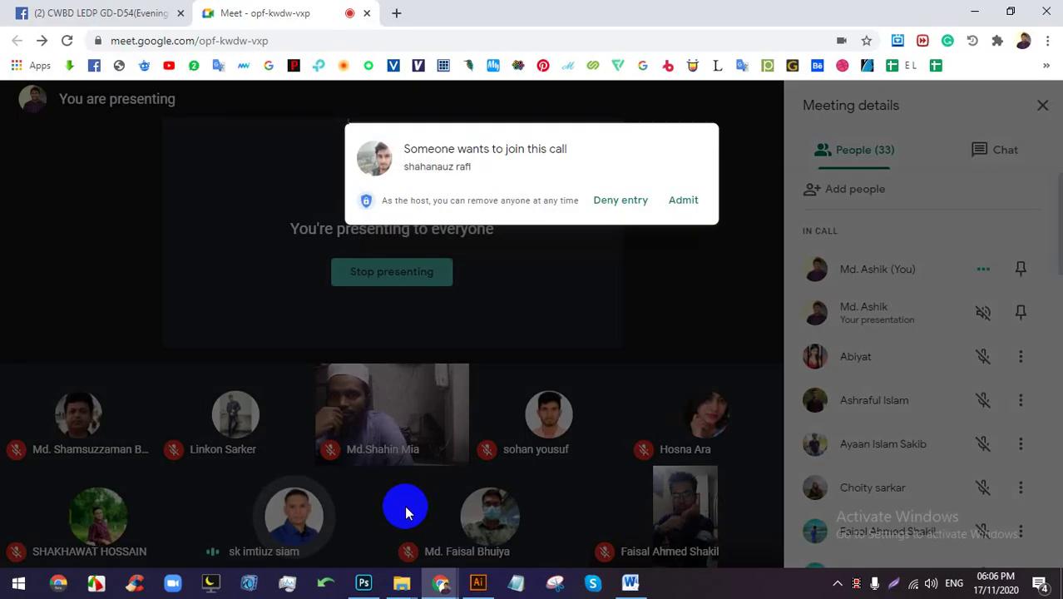
pyautogui.click(688, 186)
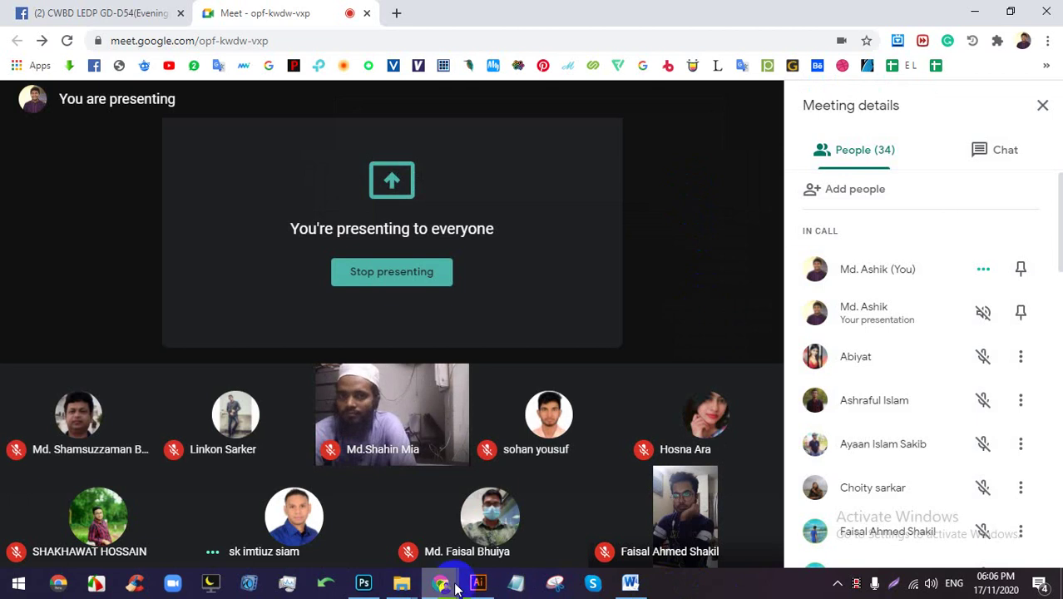
# Switch back to Illustrator and finish closing it together with Envelope Design.ai.
pyautogui.moveTo(470, 588)
pyautogui.click(490, 495)
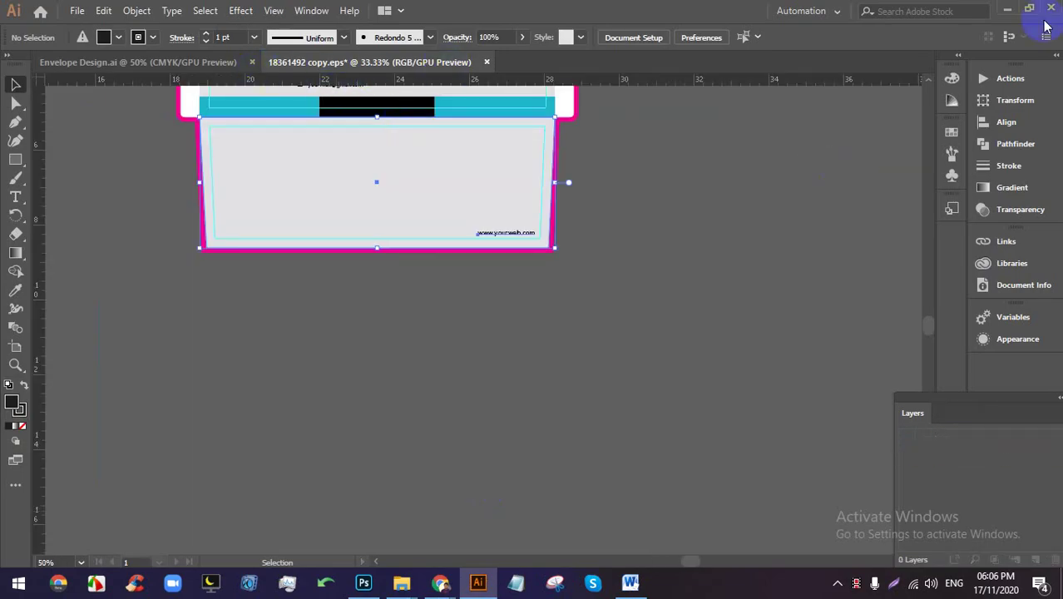
# Switch to Photoshop and close Untitled-1.psd, Rectangle 12.psb and Envelope.psb.
pyautogui.click(366, 585)
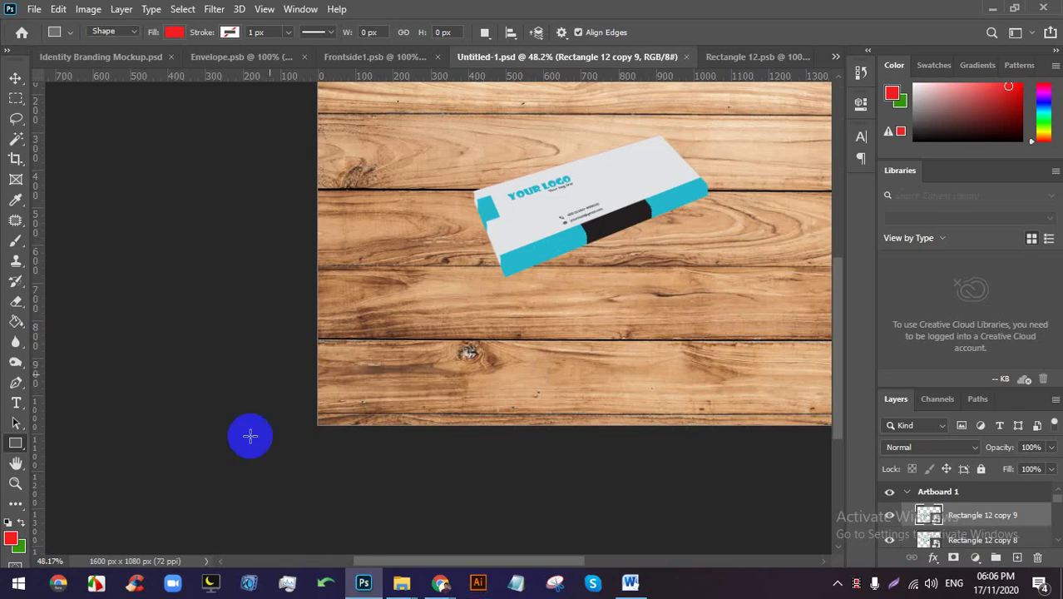
pyautogui.click(685, 57)
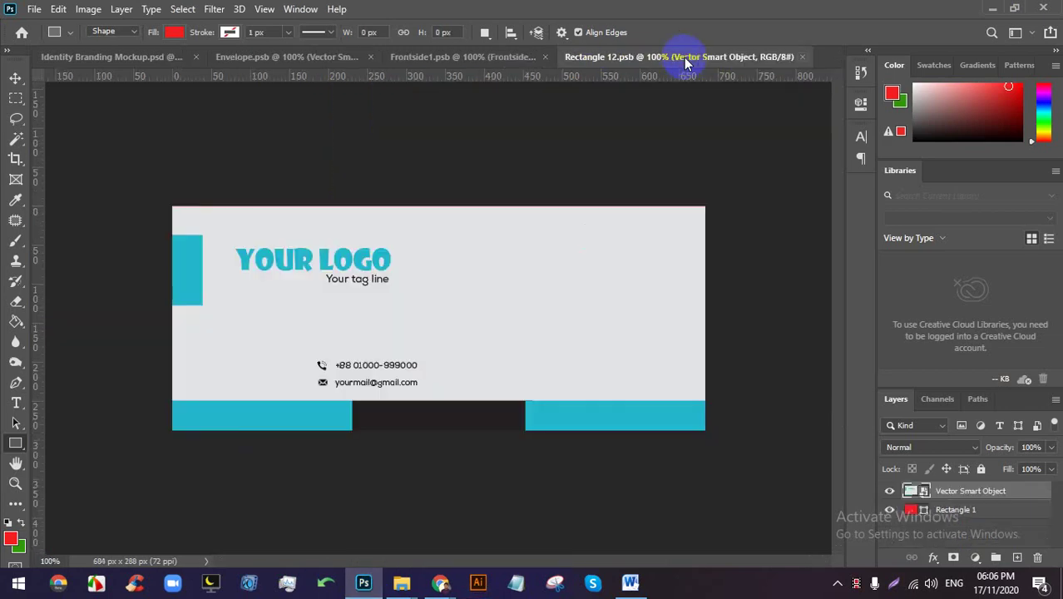
pyautogui.click(802, 57)
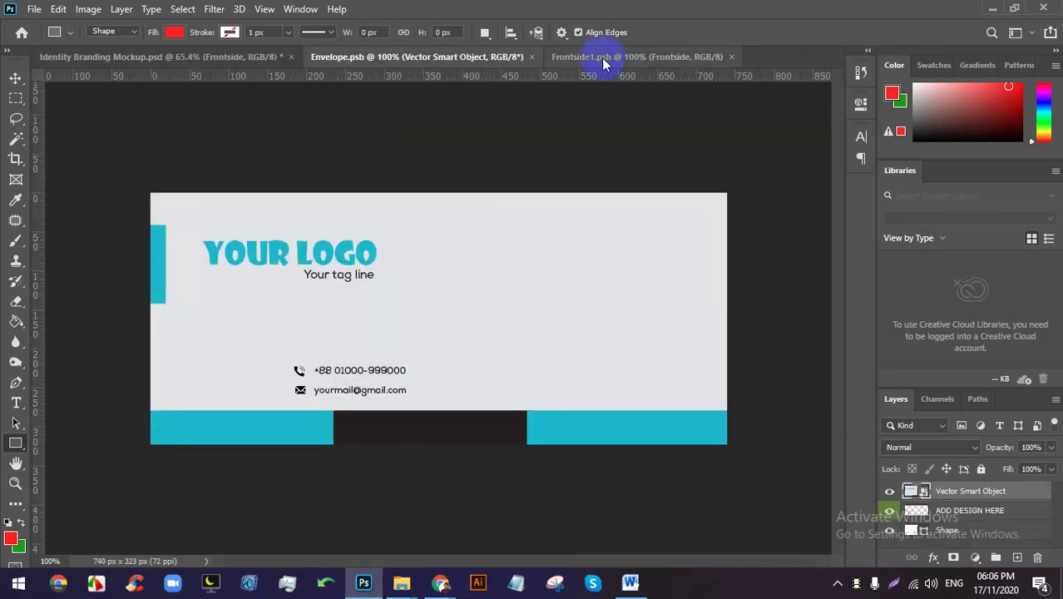
pyautogui.click(532, 57)
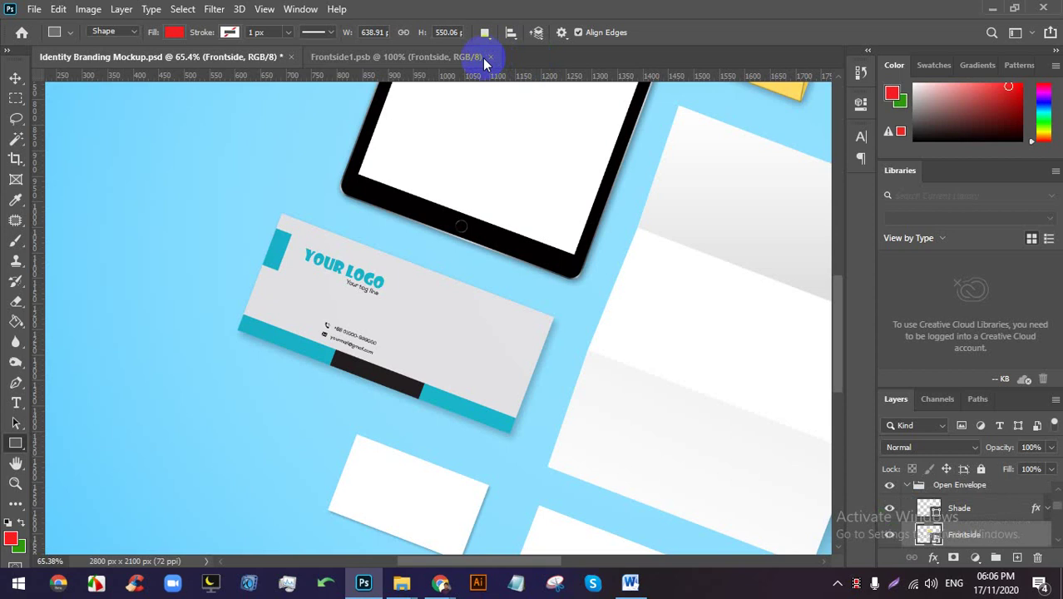
# Close Identity Branding Mockup.psd without saving, close Frontside1.psb, and return to the empty Photoshop workspace.
pyautogui.click(292, 58)
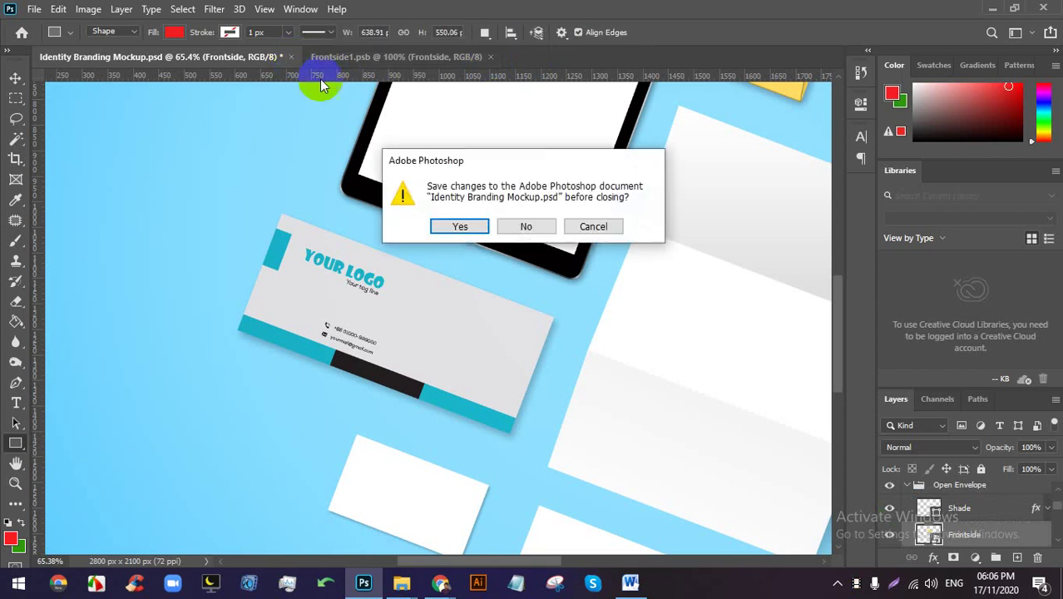
pyautogui.click(505, 227)
pyautogui.click(220, 57)
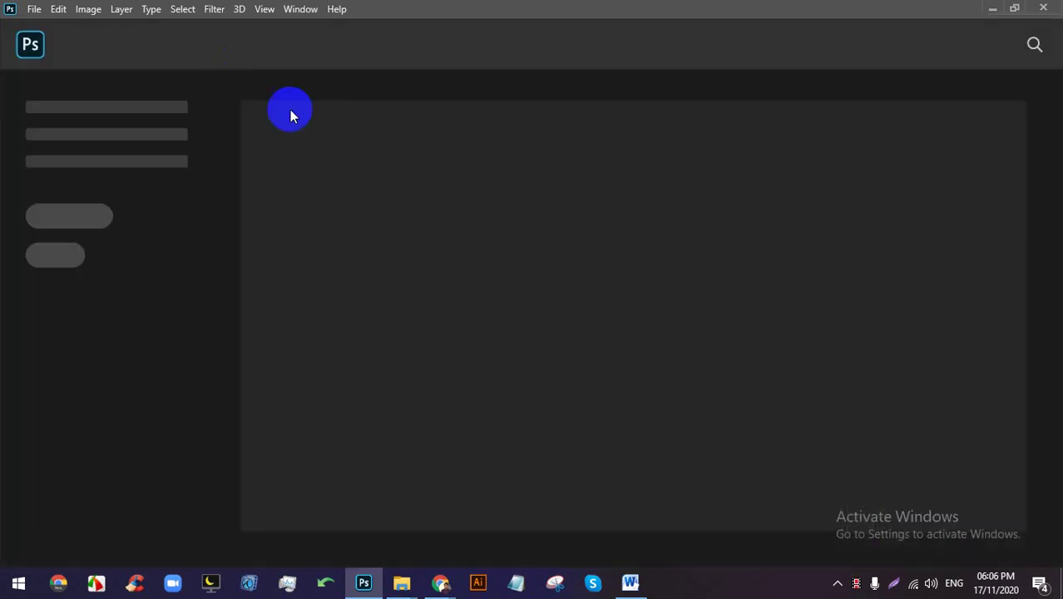
pyautogui.click(31, 50)
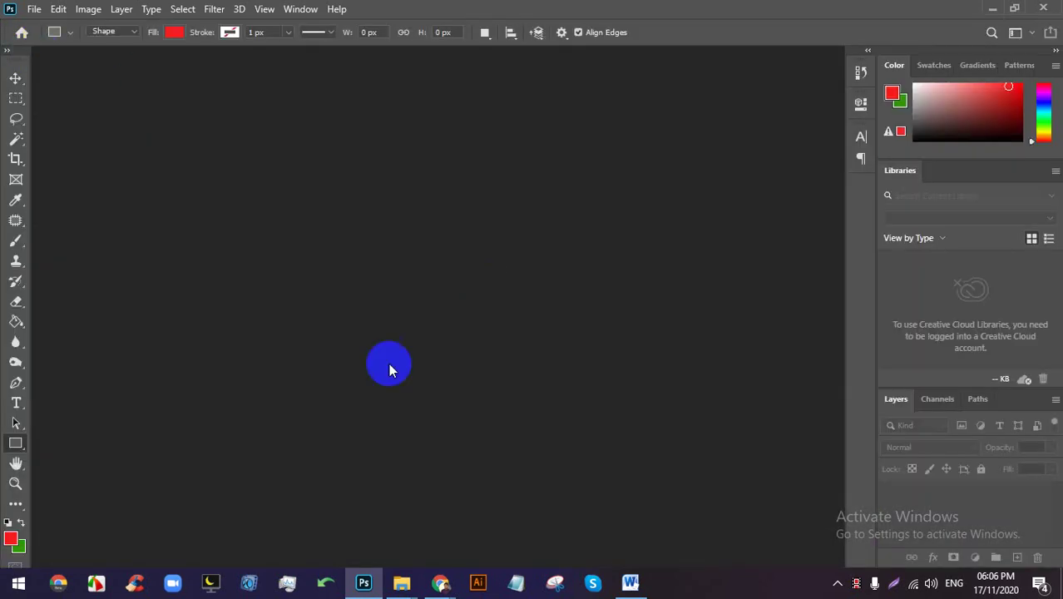
# Check the Google Meet call, and create a Web Large document of 1920 x 1080 px at 72 ppi in Photoshop.
pyautogui.moveTo(444, 581)
pyautogui.click(391, 491)
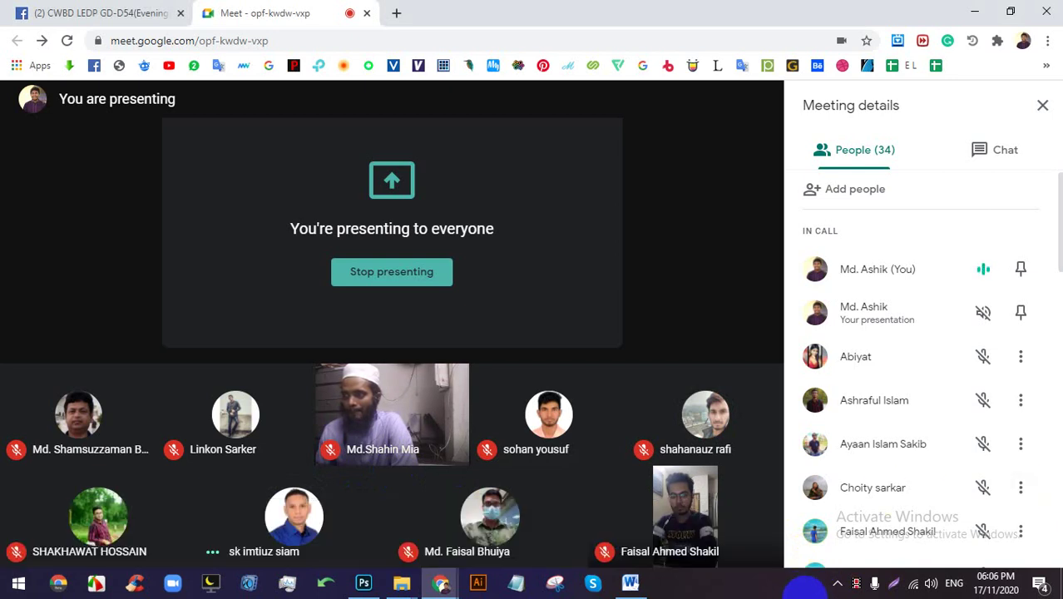
pyautogui.click(364, 582)
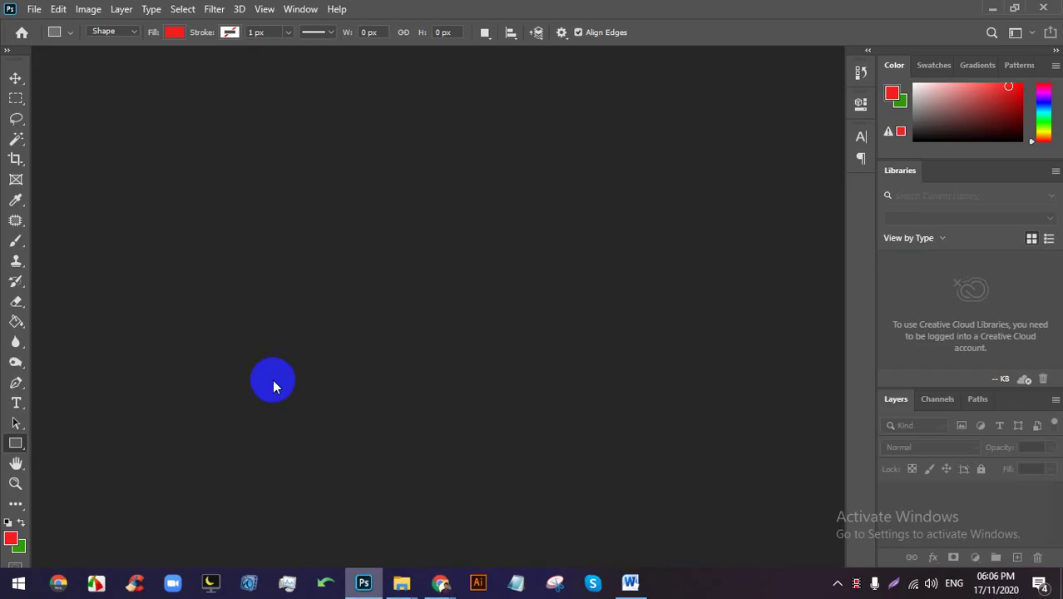
pyautogui.click(34, 9)
pyautogui.click(67, 31)
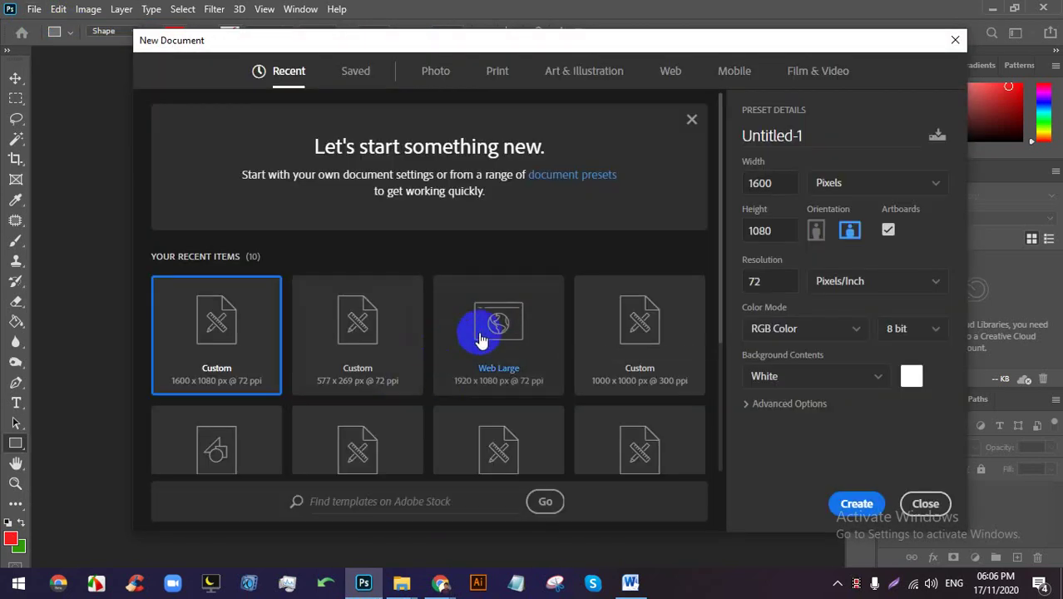
pyautogui.doubleClick(481, 338)
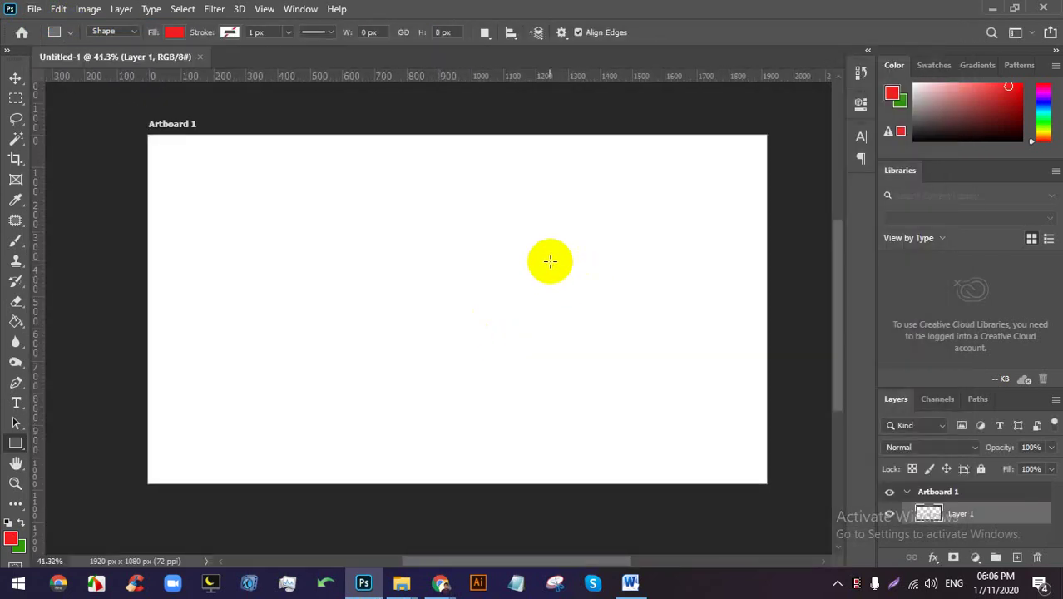
# Review the variants grouped under the Move and Rectangular Marquee tools in the new document.
pyautogui.hotkey('ctrl', '+')
pyautogui.click(17, 80)
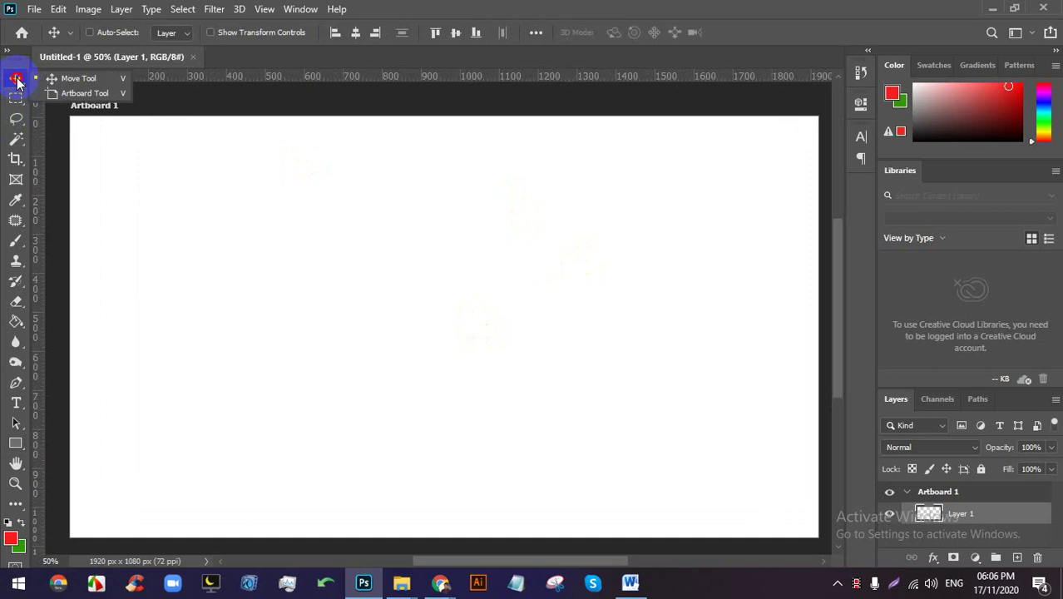
pyautogui.click(17, 96)
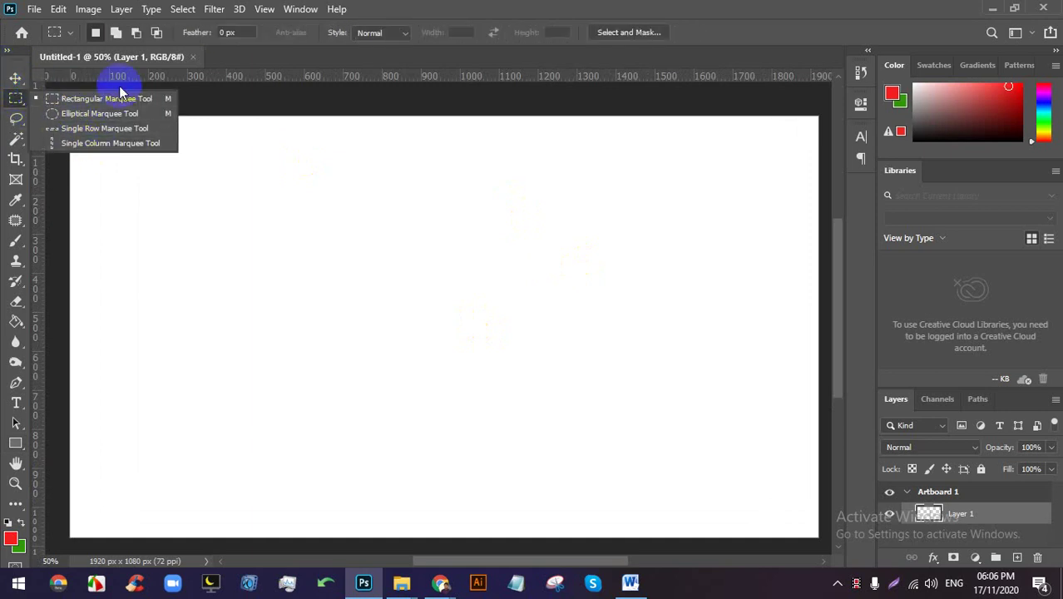
pyautogui.click(16, 80)
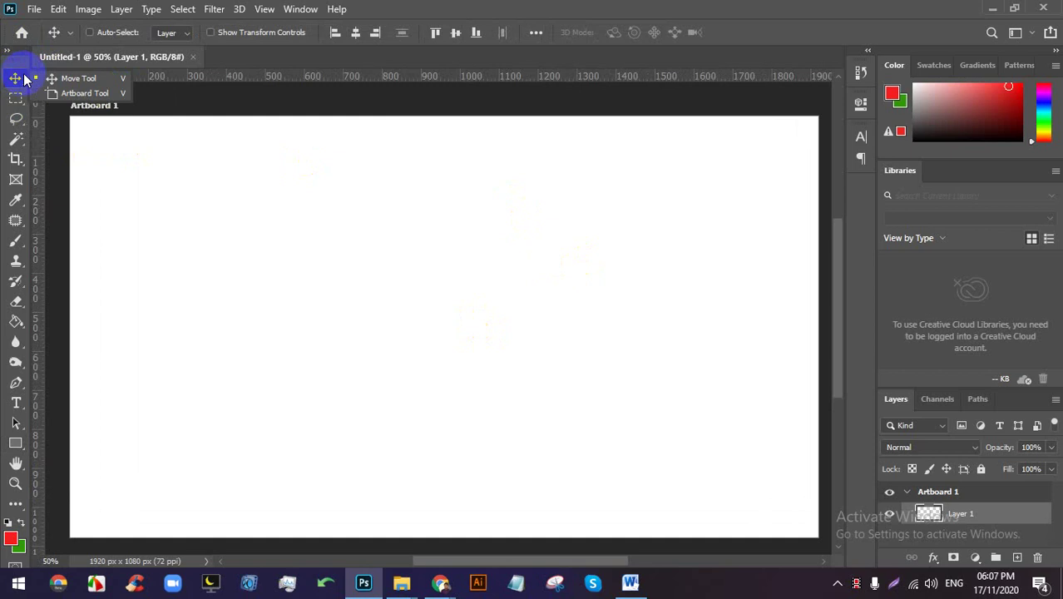
pyautogui.click(17, 98)
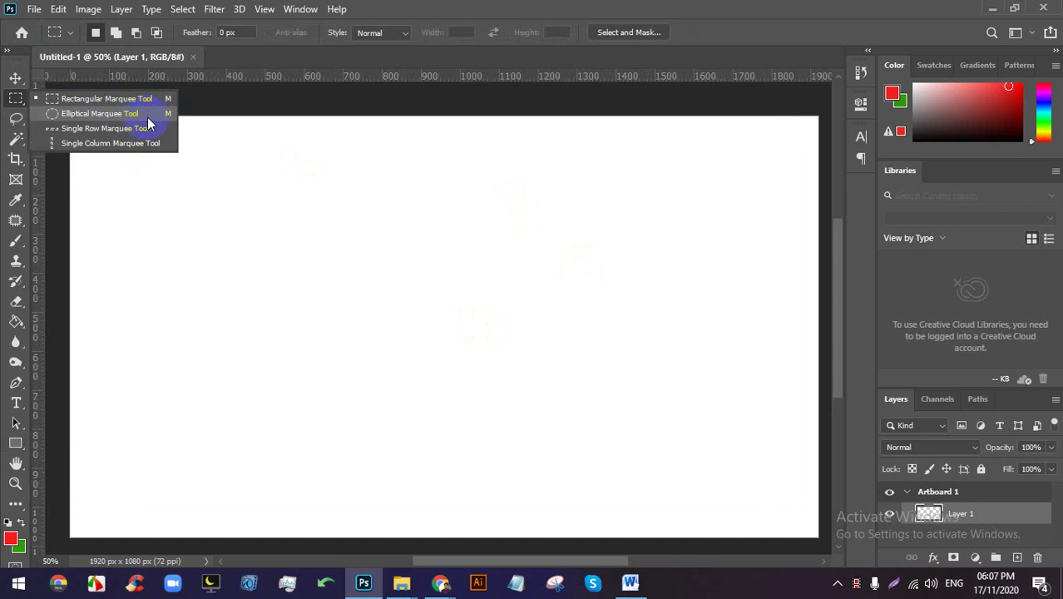
# Switch to the Google Meet call to check on the class, and return to the blank Photoshop document.
pyautogui.click(442, 583)
pyautogui.click(389, 505)
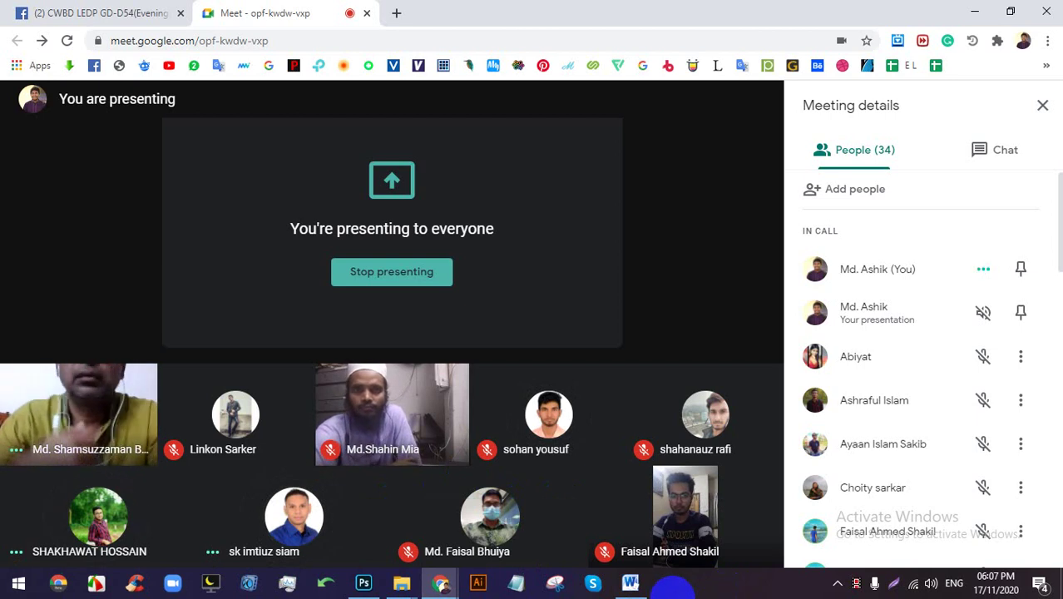
pyautogui.click(363, 582)
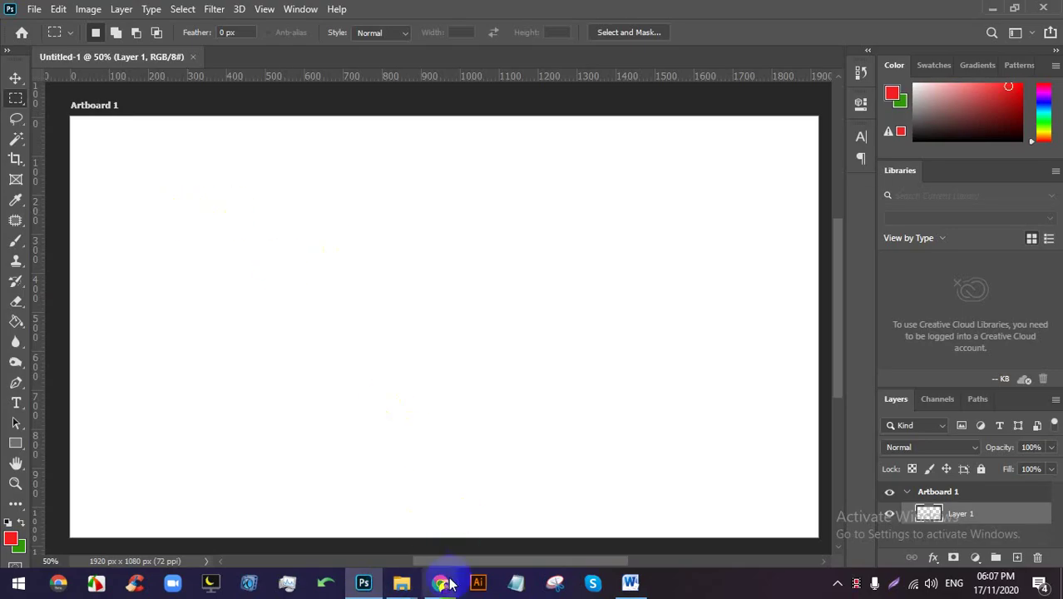
pyautogui.moveTo(443, 582)
pyautogui.click(415, 515)
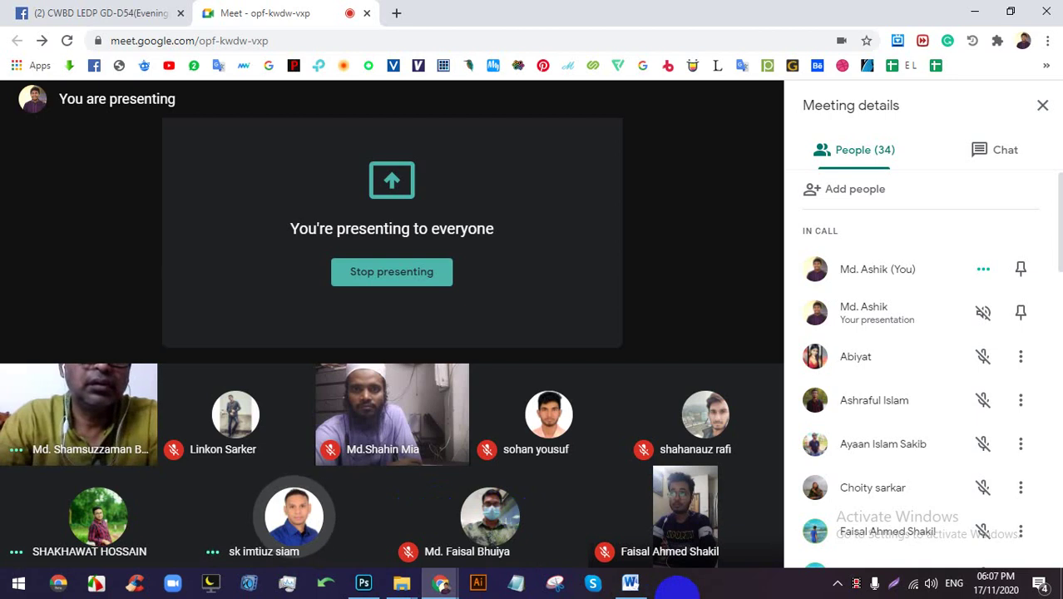
pyautogui.click(373, 587)
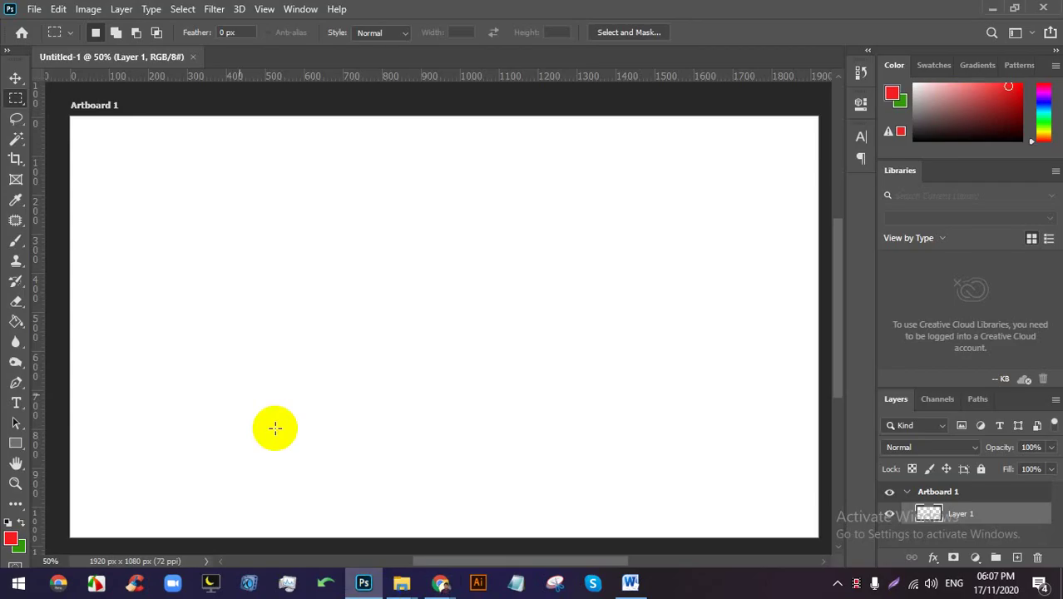
# Review the tool variants grouped under Lasso, Magic Wand and Crop.
pyautogui.click(26, 126)
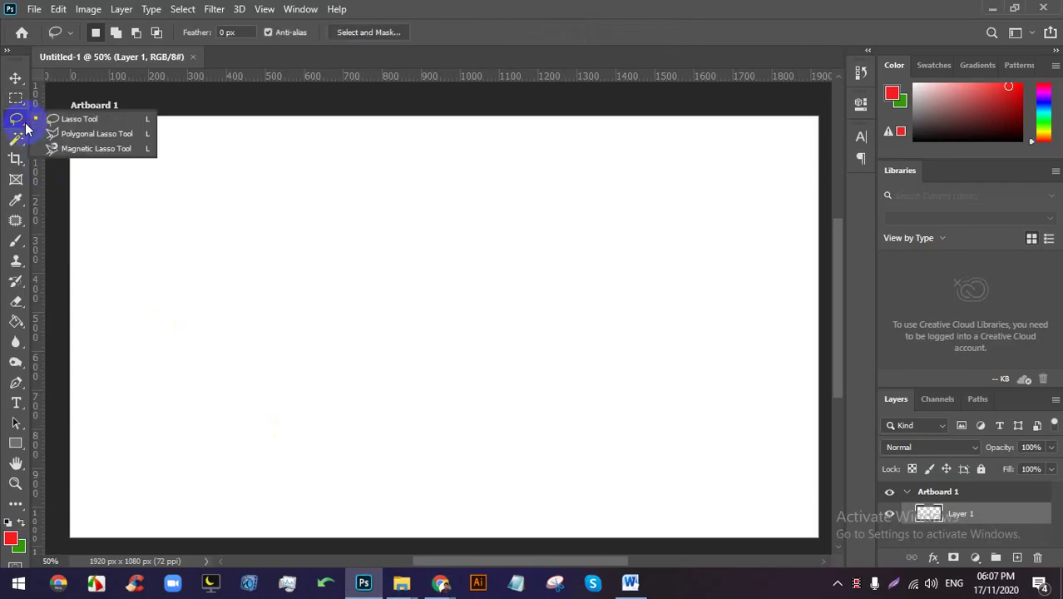
pyautogui.moveTo(39, 134)
pyautogui.mouseDown()
pyautogui.moveTo(48, 117)
pyautogui.moveTo(120, 124)
pyautogui.moveTo(126, 151)
pyautogui.mouseUp()
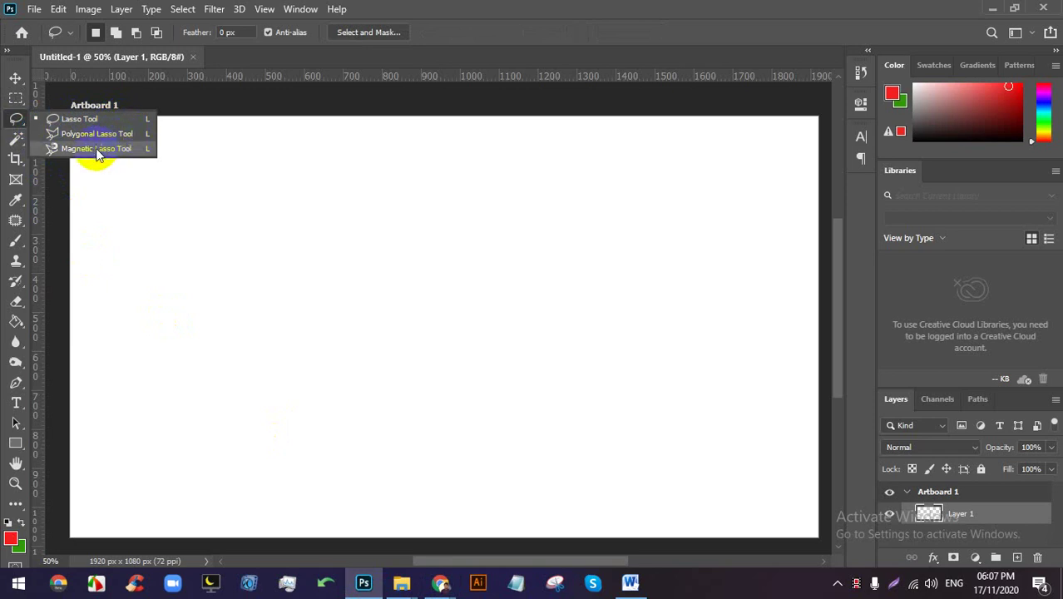
pyautogui.moveTo(16, 139)
pyautogui.mouseDown()
pyautogui.moveTo(114, 143)
pyautogui.moveTo(112, 157)
pyautogui.moveTo(139, 167)
pyautogui.moveTo(93, 177)
pyautogui.mouseUp()
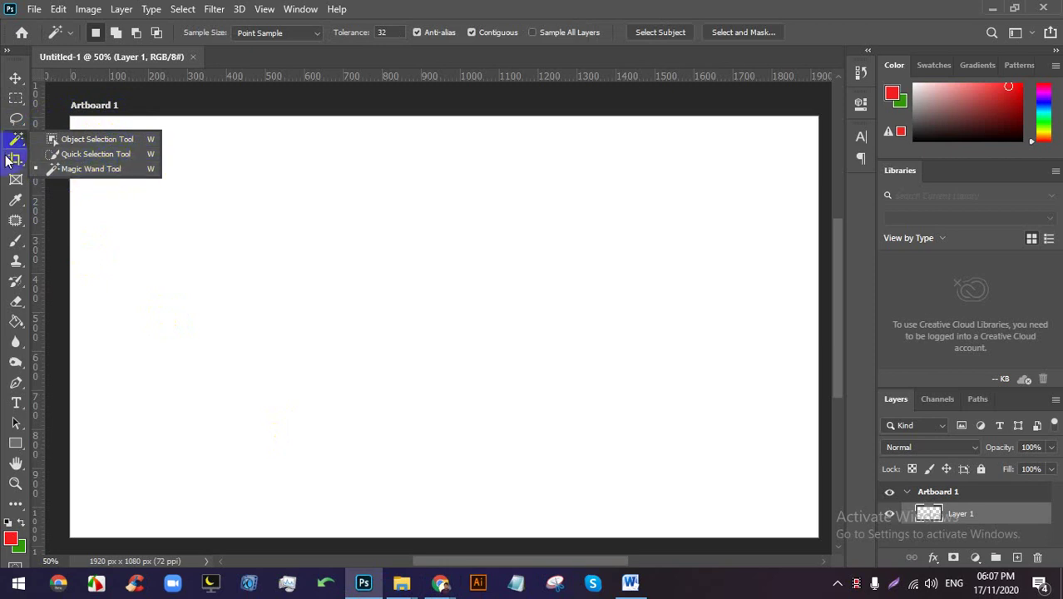
pyautogui.moveTo(8, 160); pyautogui.dragTo(170, 173)
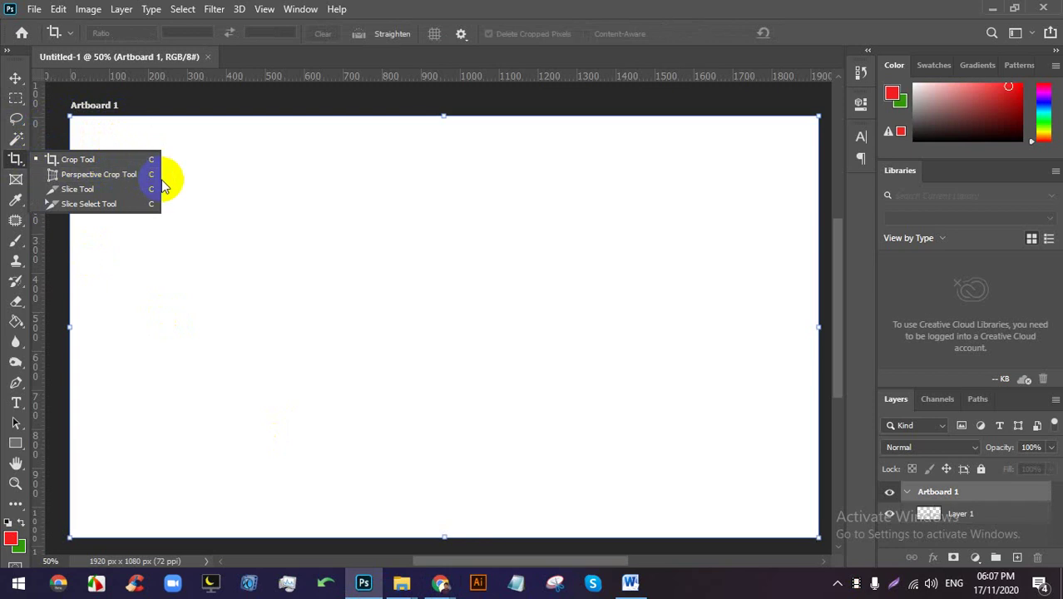
# Check the participants and call controls in Google Meet, and switch back to Photoshop.
pyautogui.click(441, 582)
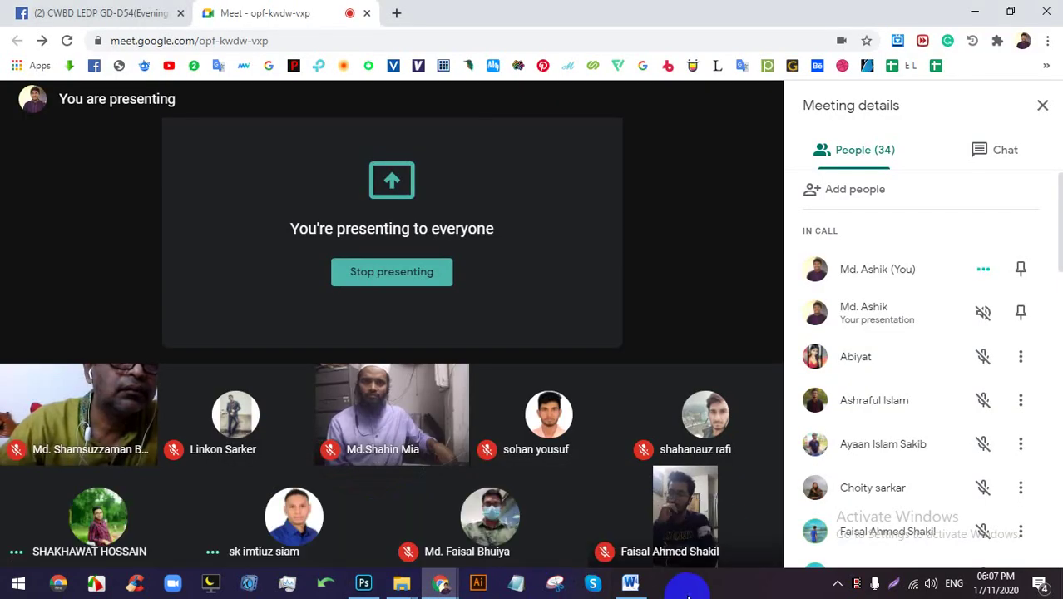
pyautogui.click(859, 148)
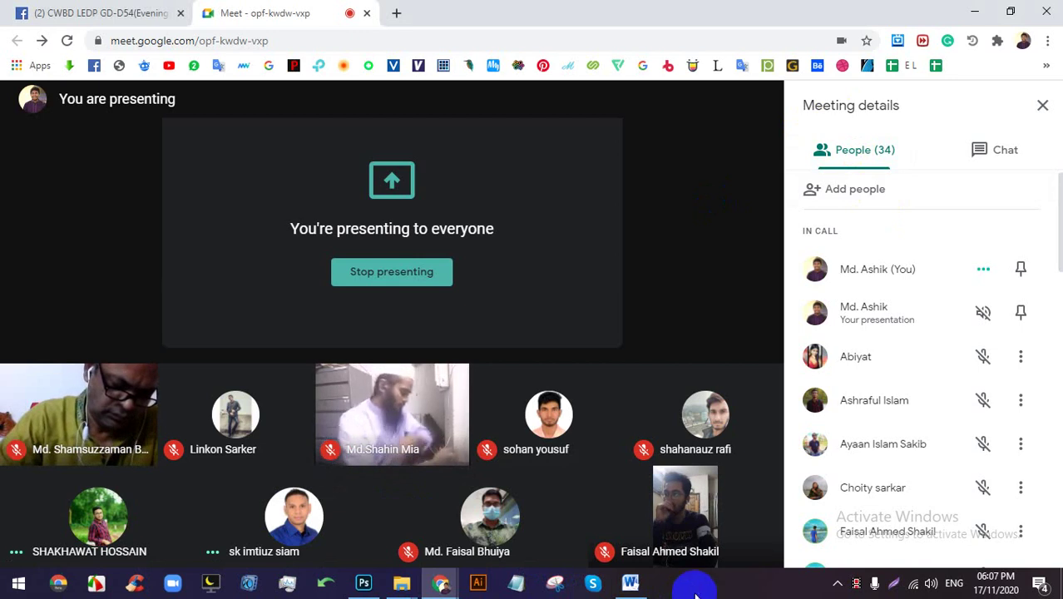
pyautogui.moveTo(830, 550)
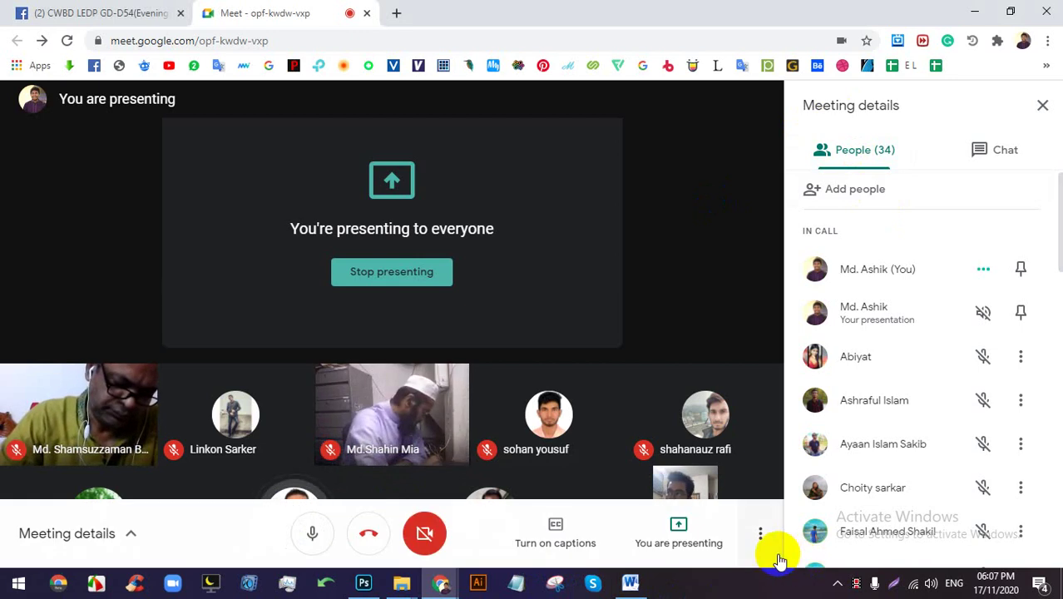
pyautogui.click(364, 582)
# Activate the freehand Lasso Tool from the lasso variants for the artboard.
pyautogui.scroll(-1, 408, 202)
pyautogui.scroll(3, 409, 201)
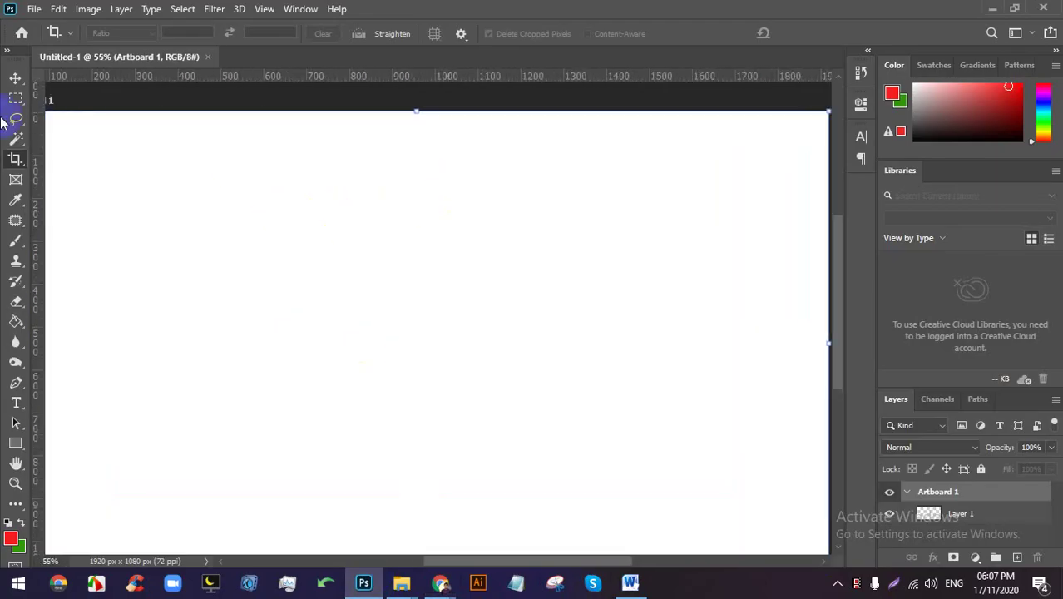
pyautogui.click(14, 123)
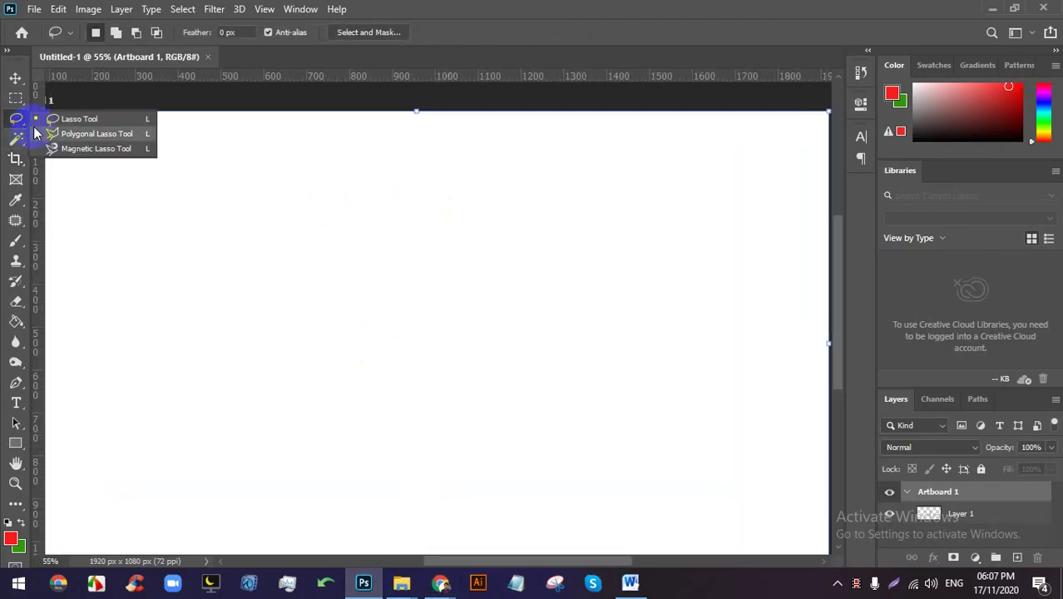
pyautogui.click(100, 120)
pyautogui.scroll(-2, 486, 170)
pyautogui.scroll(2, 399, 201)
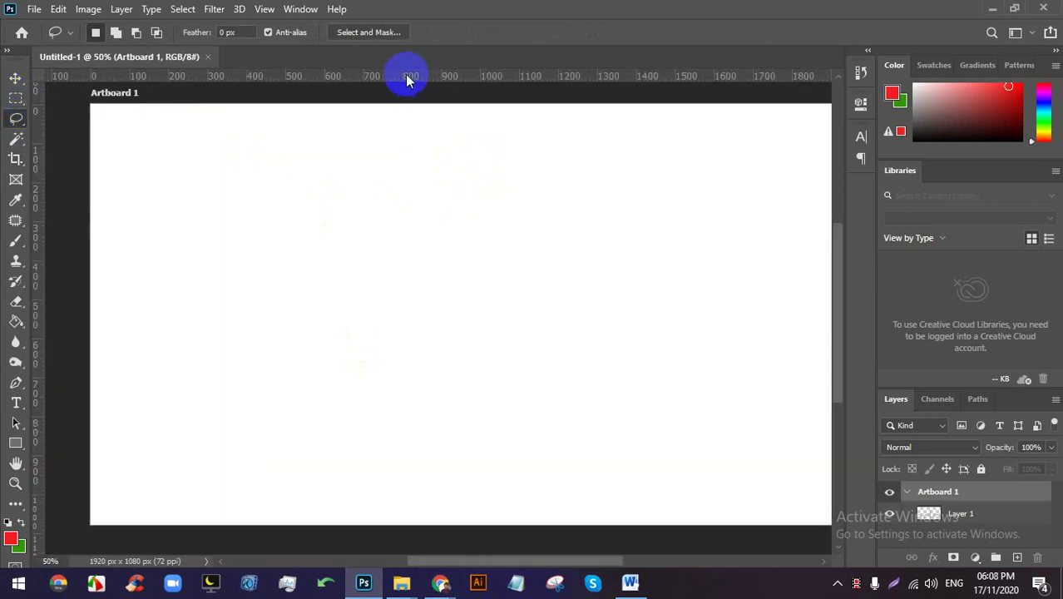
# Open 2013_09_01_2_12_b.jpg from the Image folder in E:\LEDP as a separate Photoshop document and show it.
pyautogui.moveTo(399, 580)
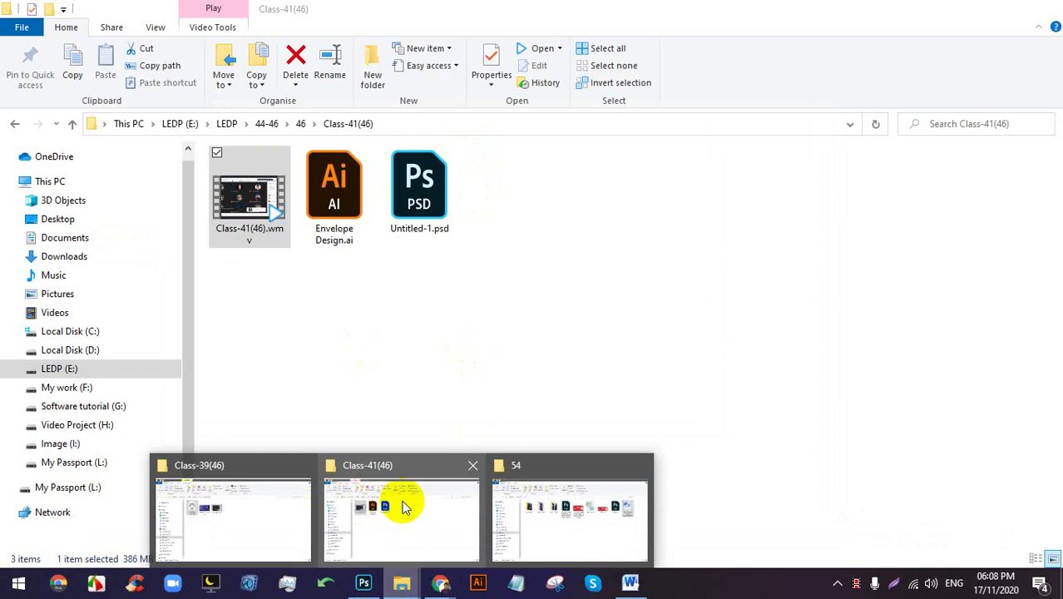
pyautogui.click(404, 507)
pyautogui.click(227, 124)
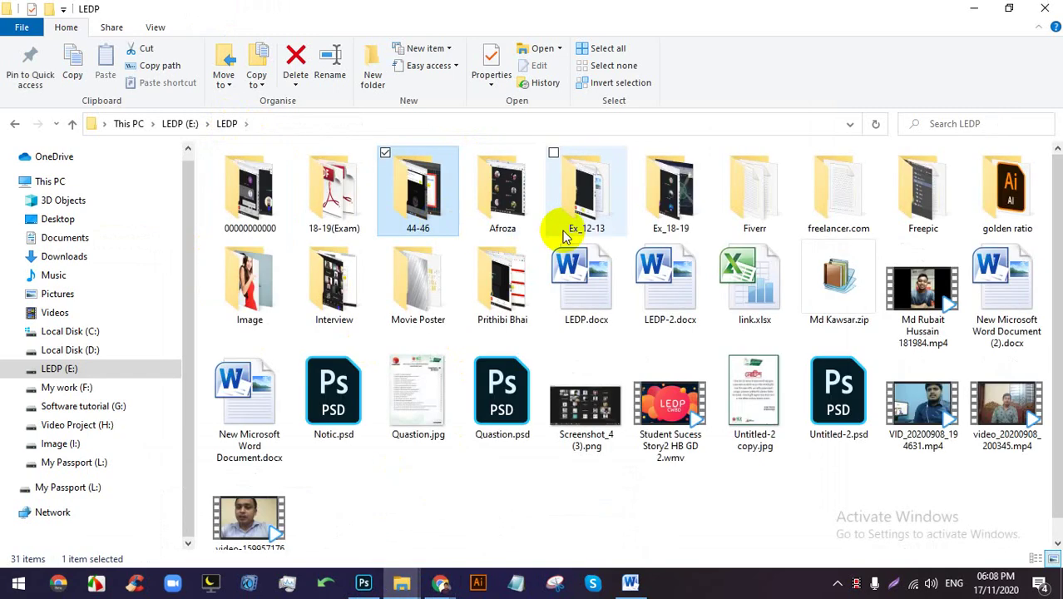
pyautogui.click(260, 292)
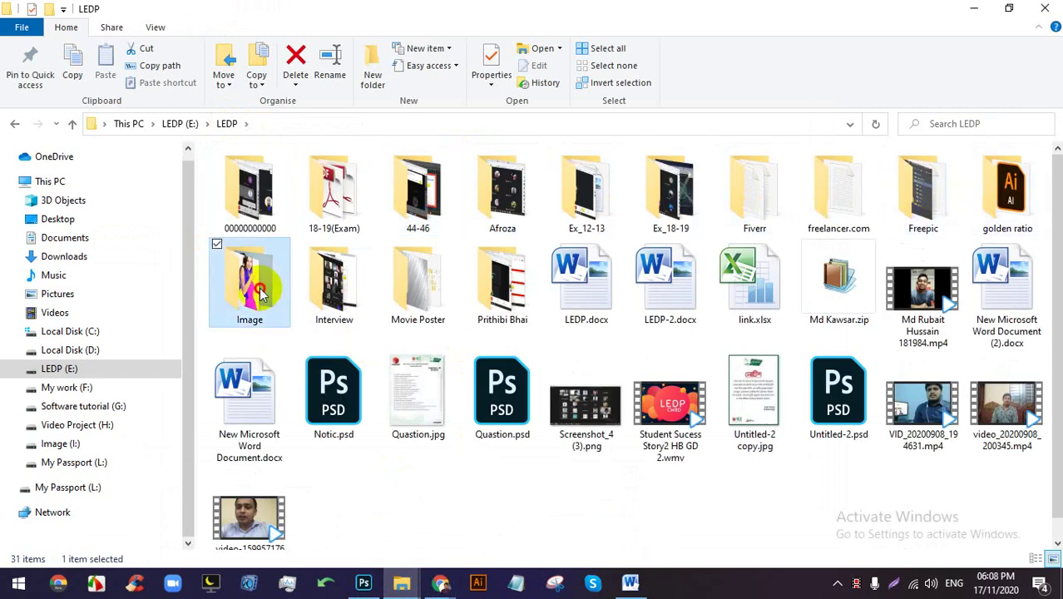
pyautogui.doubleClick(260, 293)
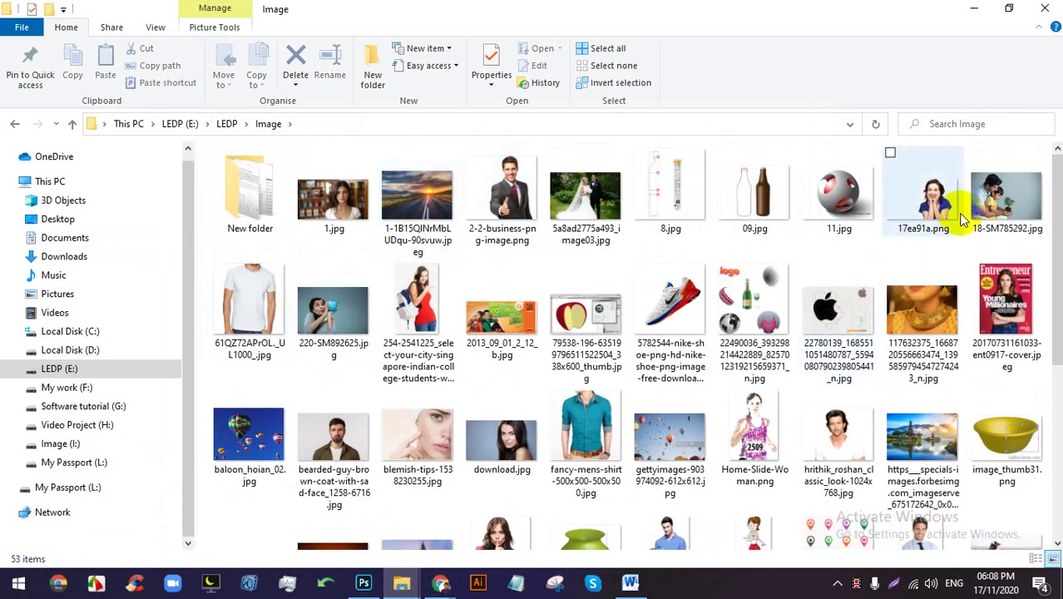
pyautogui.moveTo(500, 312); pyautogui.dragTo(537, 62)
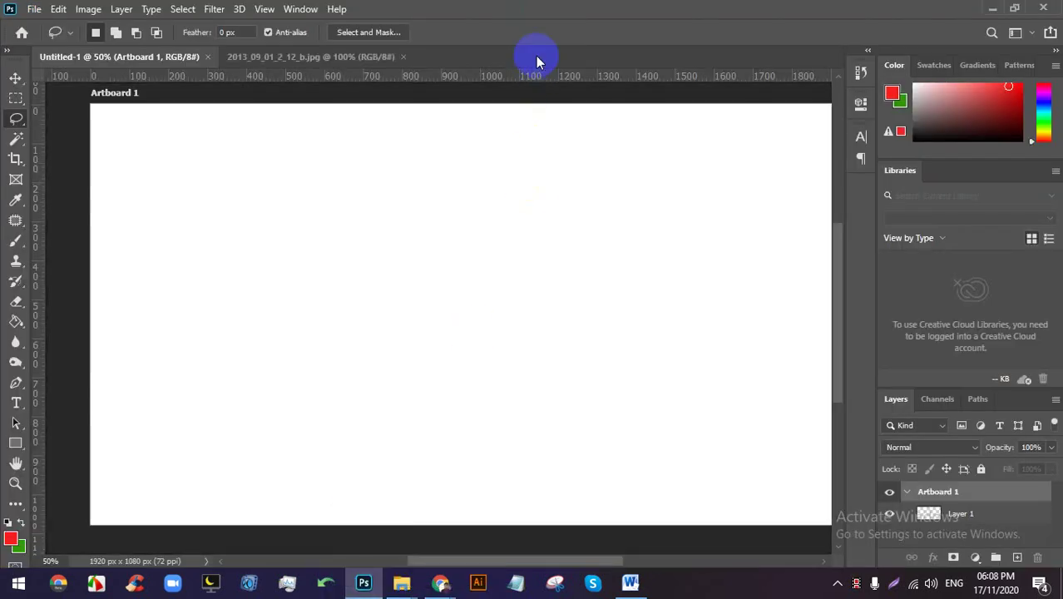
pyautogui.scroll(3, 157, 306)
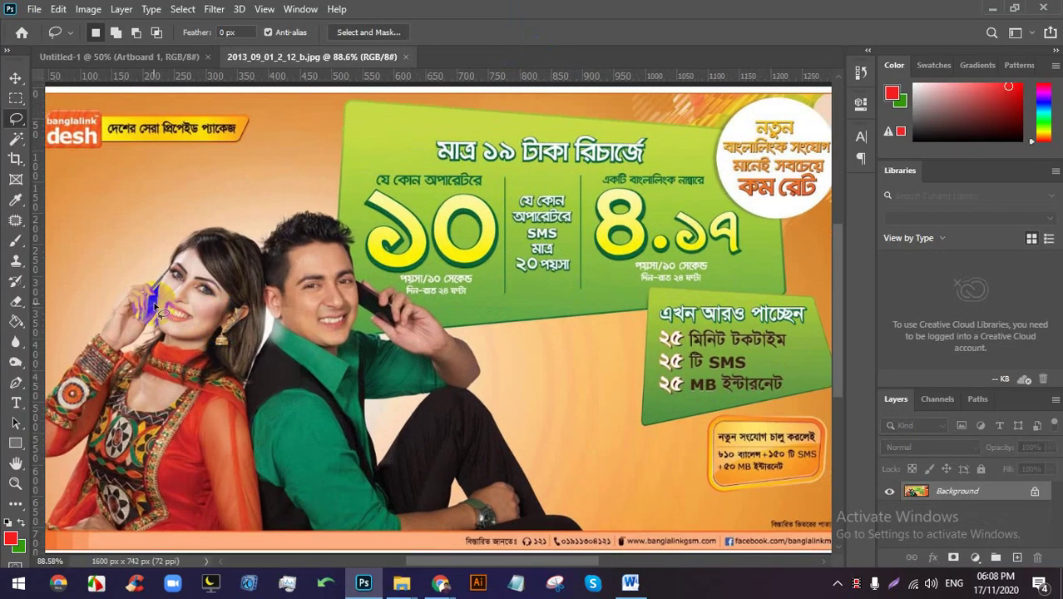
pyautogui.scroll(1, 156, 306)
pyautogui.scroll(-2, 81, 296)
# Try a Single Row Marquee selection across the banner image and deselect it.
pyautogui.rightClick(18, 104)
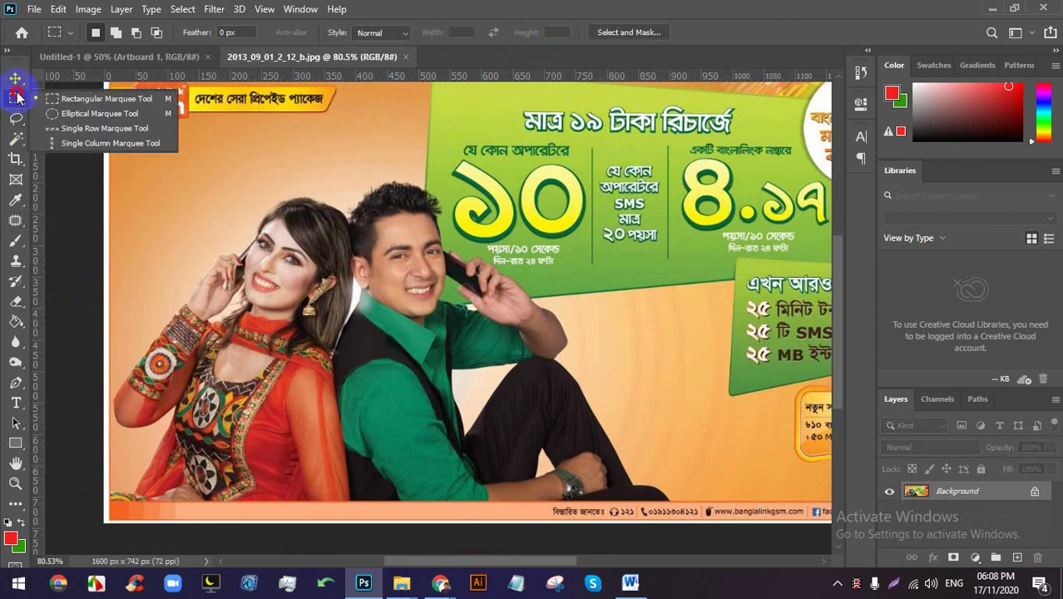
pyautogui.click(83, 125)
pyautogui.click(371, 369)
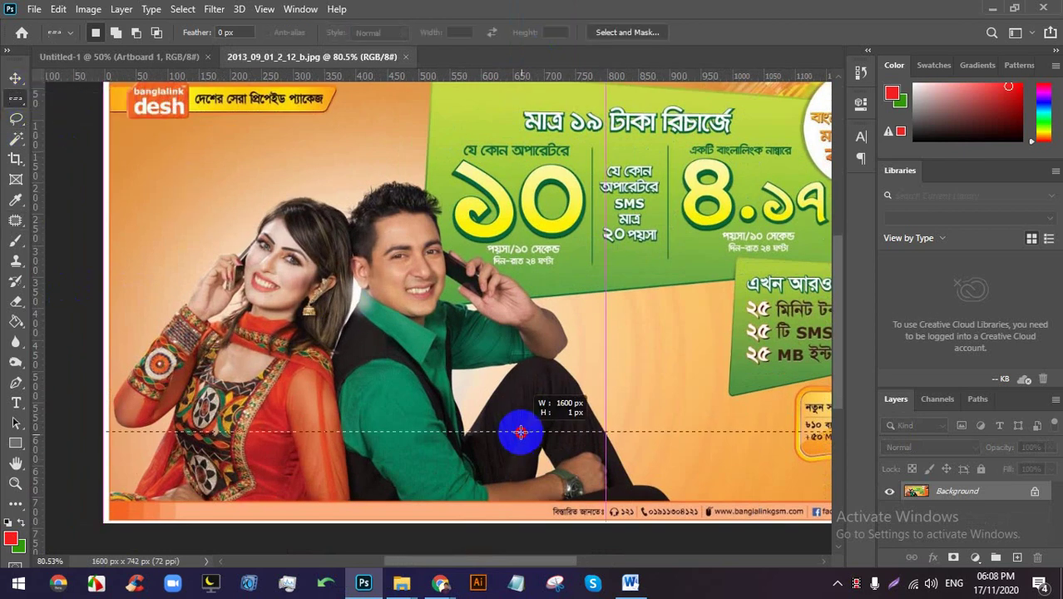
pyautogui.hotkey('ctrl', 'd')
# Select the couple with an Elliptical Marquee and move the selected area into the Untitled-1 artboard.
pyautogui.rightClick(14, 104)
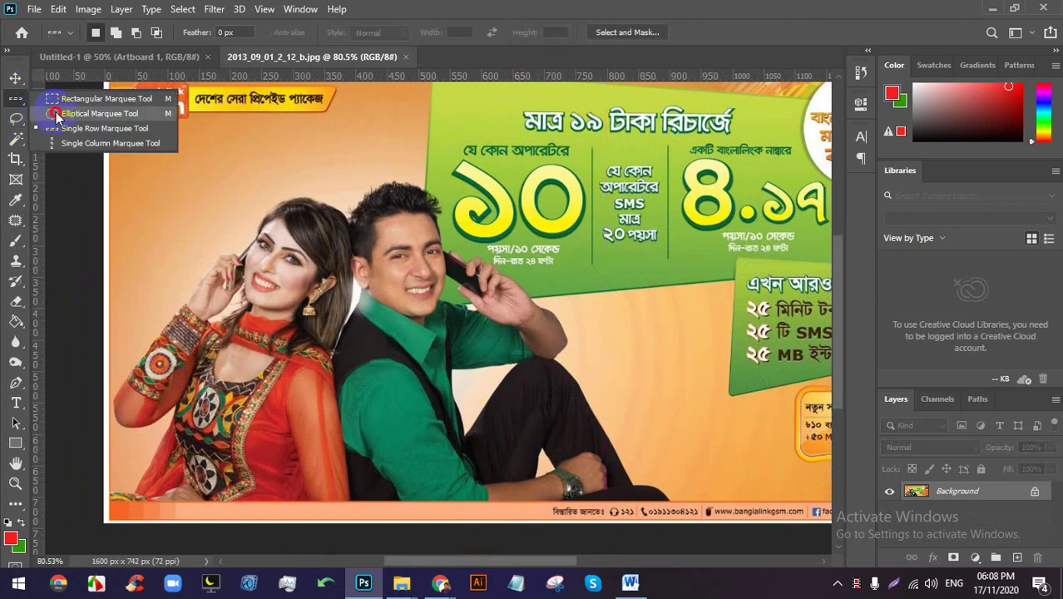
pyautogui.click(65, 109)
pyautogui.moveTo(149, 133); pyautogui.dragTo(535, 428)
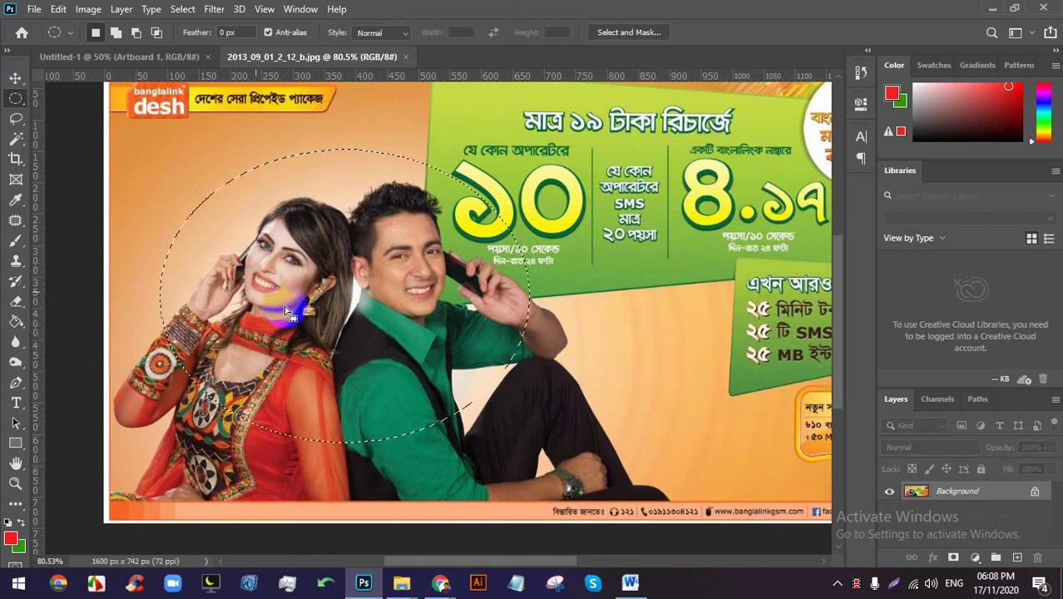
pyautogui.click(16, 77)
pyautogui.moveTo(274, 317); pyautogui.dragTo(349, 237)
# Inspect the edges of the oval cutout and move it to the upper-right part of Artboard 1.
pyautogui.scroll(4, 283, 186)
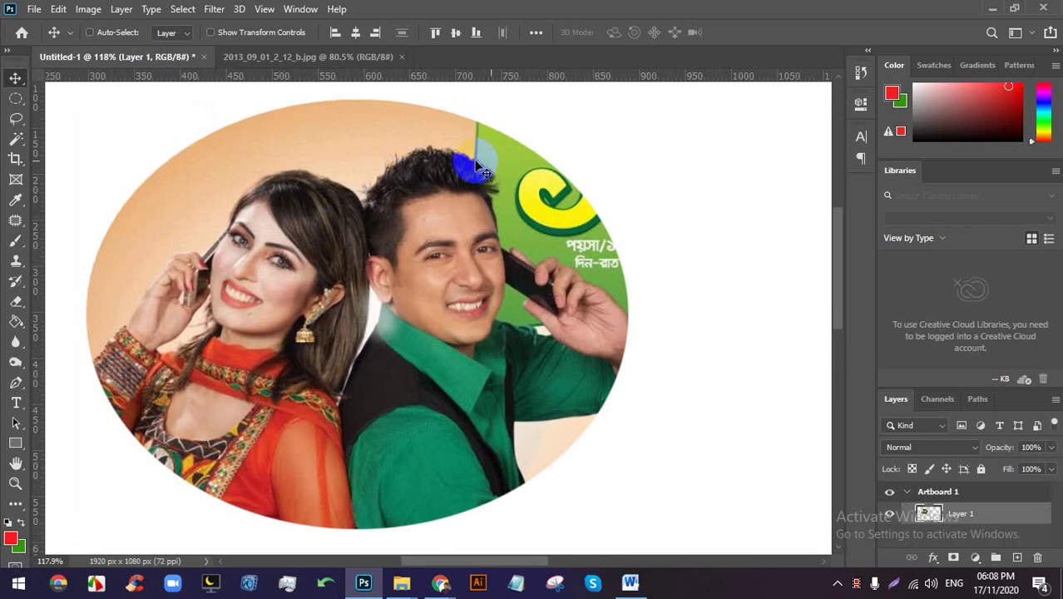
pyautogui.scroll(5, 481, 169)
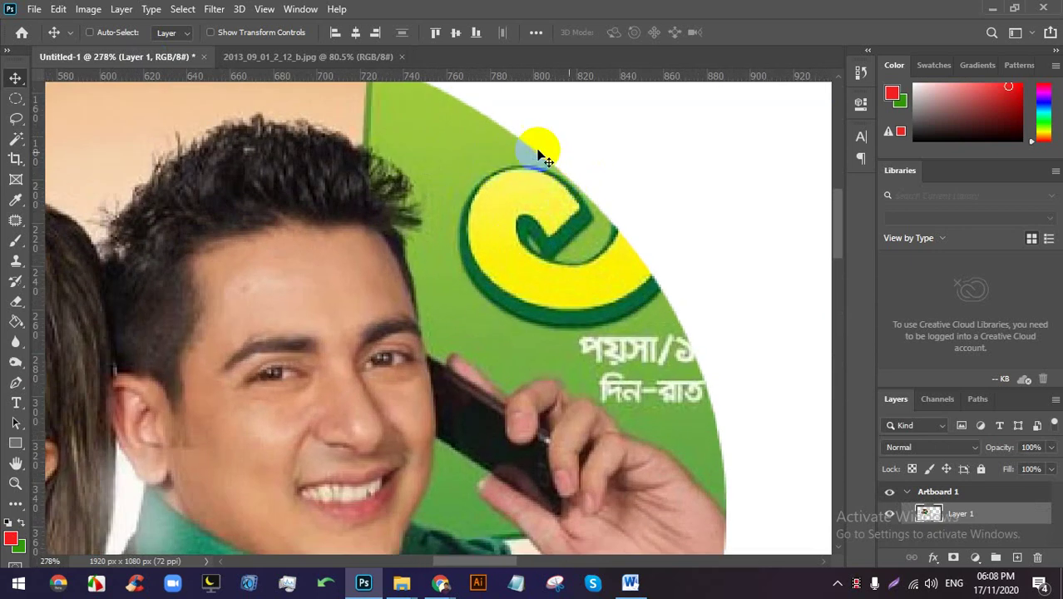
pyautogui.scroll(-4, 616, 249)
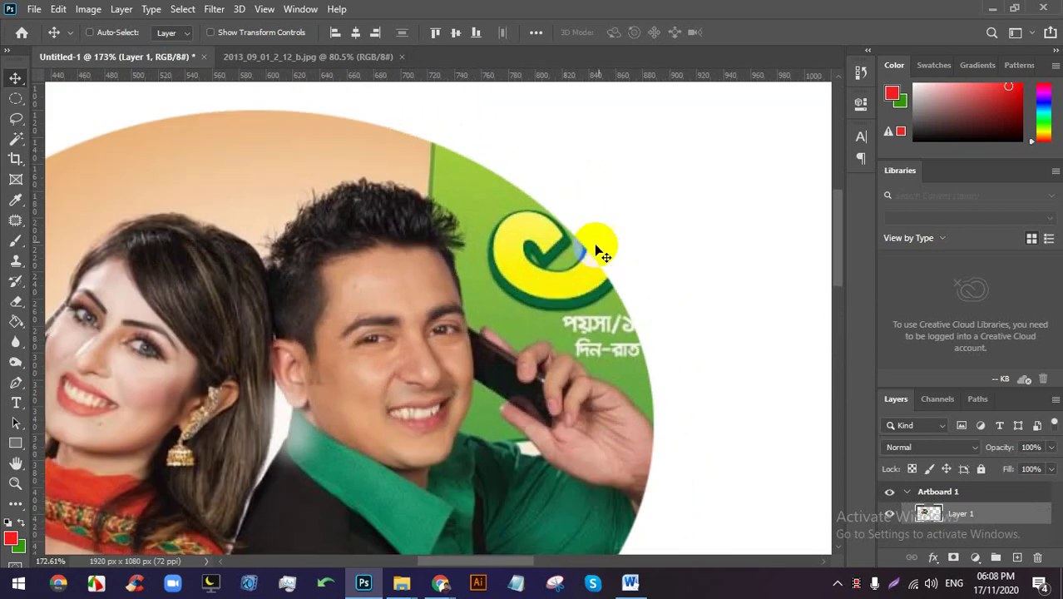
pyautogui.scroll(3, 178, 223)
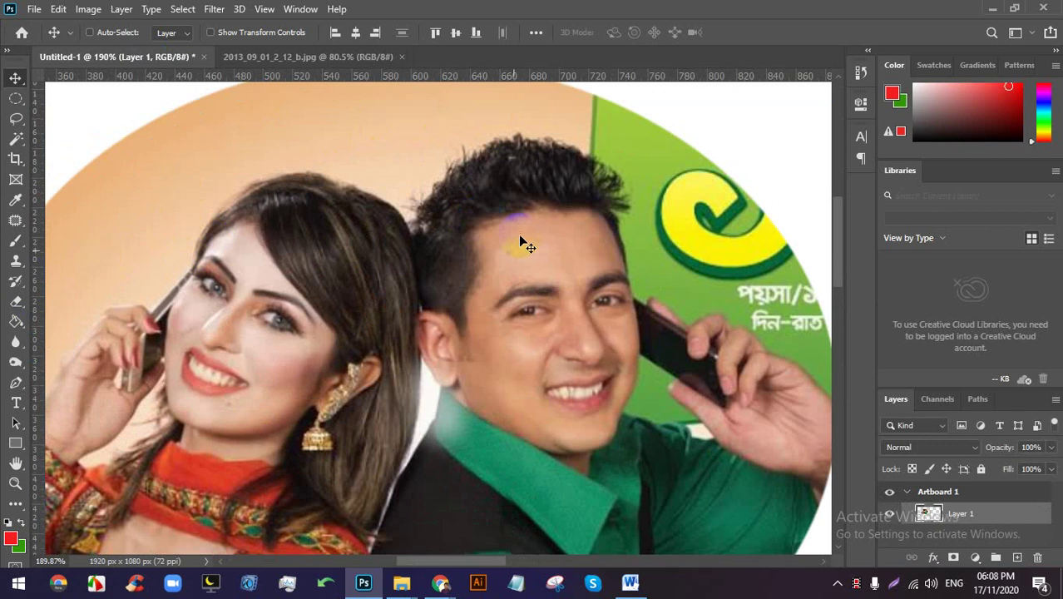
pyautogui.scroll(-4, 520, 243)
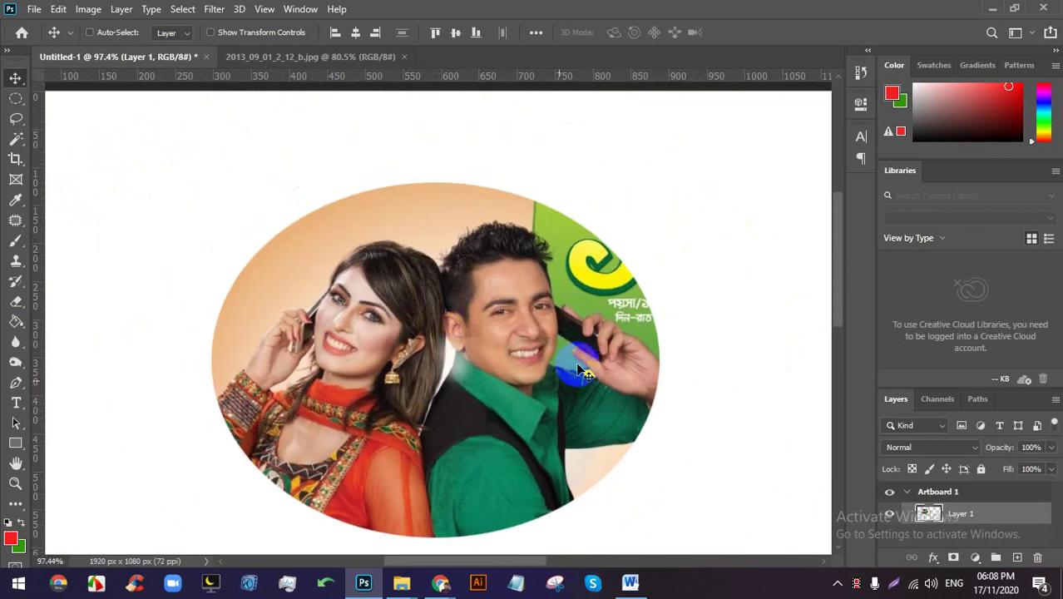
pyautogui.scroll(-5, 431, 308)
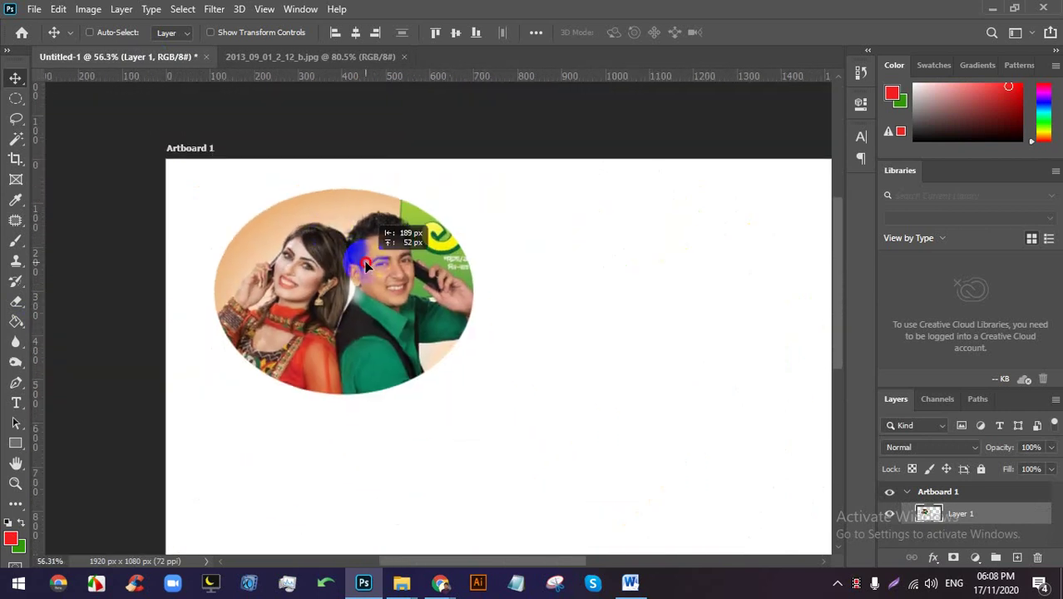
pyautogui.moveTo(391, 231); pyautogui.dragTo(649, 263)
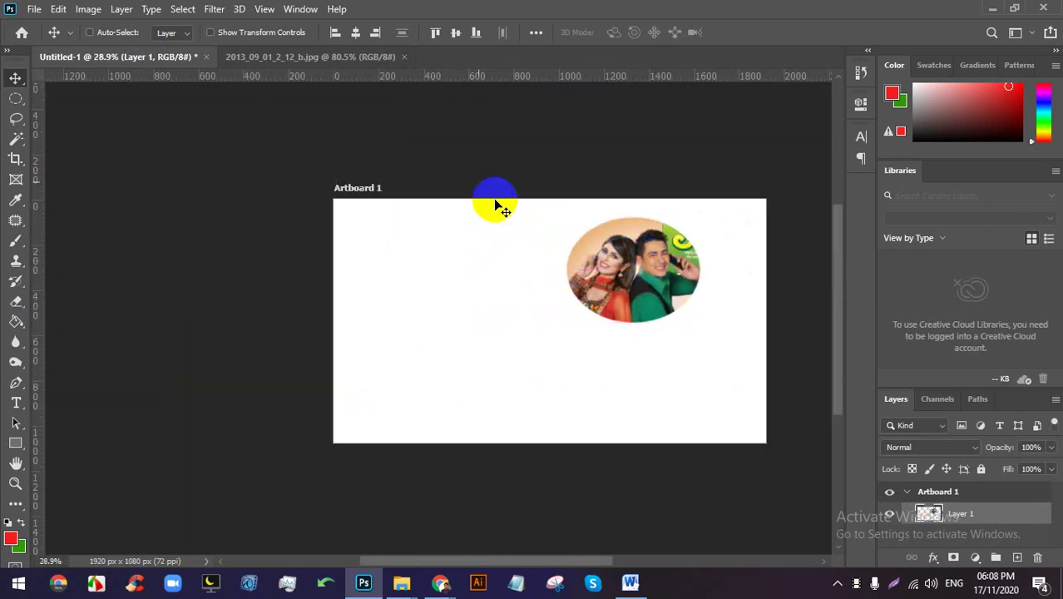
# Draw a freehand Lasso selection around the couple's upper bodies in 2013_09_01_2_12_b.jpg.
pyautogui.click(363, 58)
pyautogui.scroll(1, 287, 204)
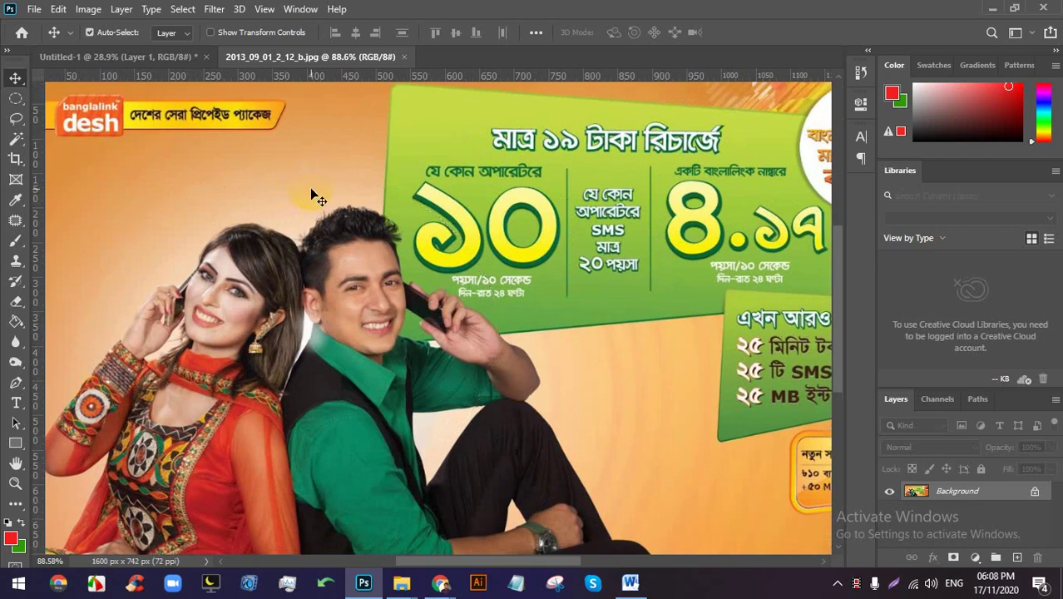
pyautogui.scroll(-1, 366, 154)
pyautogui.moveTo(18, 120); pyautogui.dragTo(78, 125)
pyautogui.scroll(3, 141, 337)
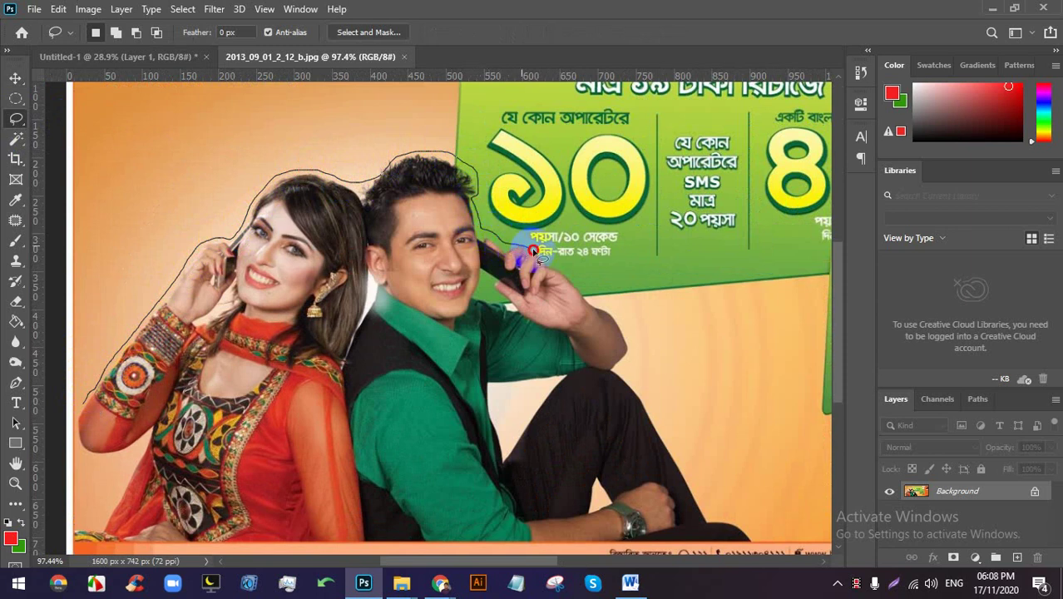
pyautogui.moveTo(634, 365); pyautogui.dragTo(507, 391)
pyautogui.moveTo(426, 391); pyautogui.dragTo(289, 399)
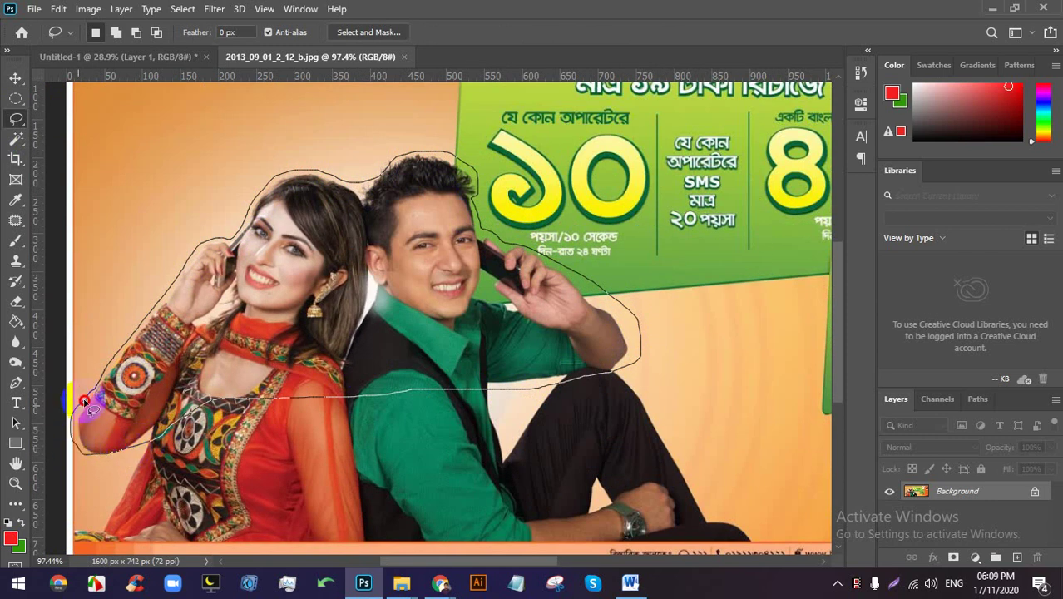
pyautogui.moveTo(85, 402); pyautogui.dragTo(85, 404)
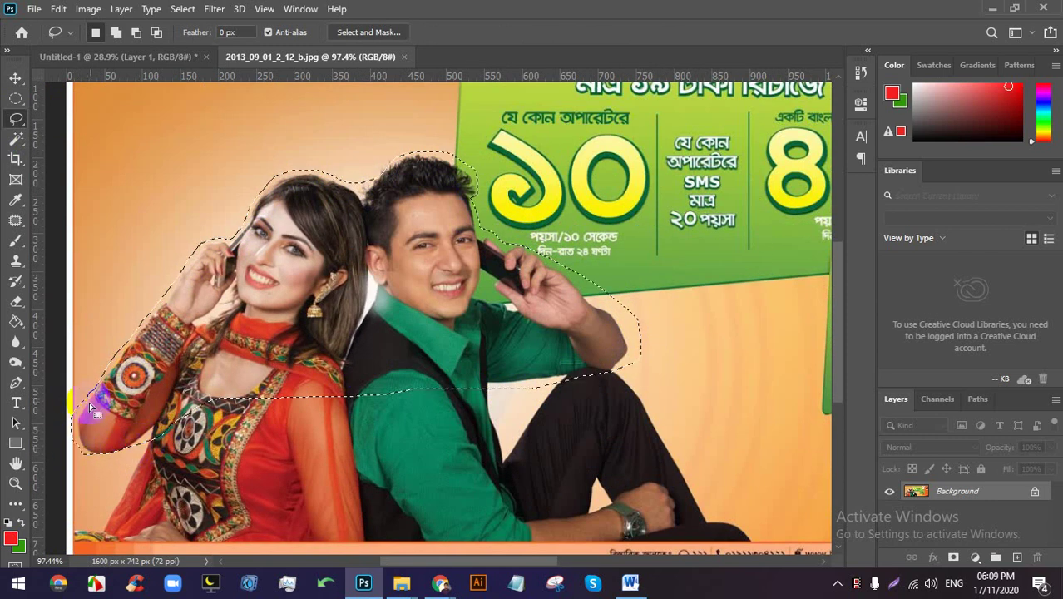
# Move the lassoed couple into the Untitled-1 artboard, beside the oval cutout.
pyautogui.click(14, 77)
pyautogui.moveTo(351, 245)
pyautogui.mouseDown()
pyautogui.moveTo(249, 161)
pyautogui.moveTo(190, 58)
pyautogui.moveTo(467, 273)
pyautogui.moveTo(495, 278)
pyautogui.mouseUp()
pyautogui.scroll(2, 494, 278)
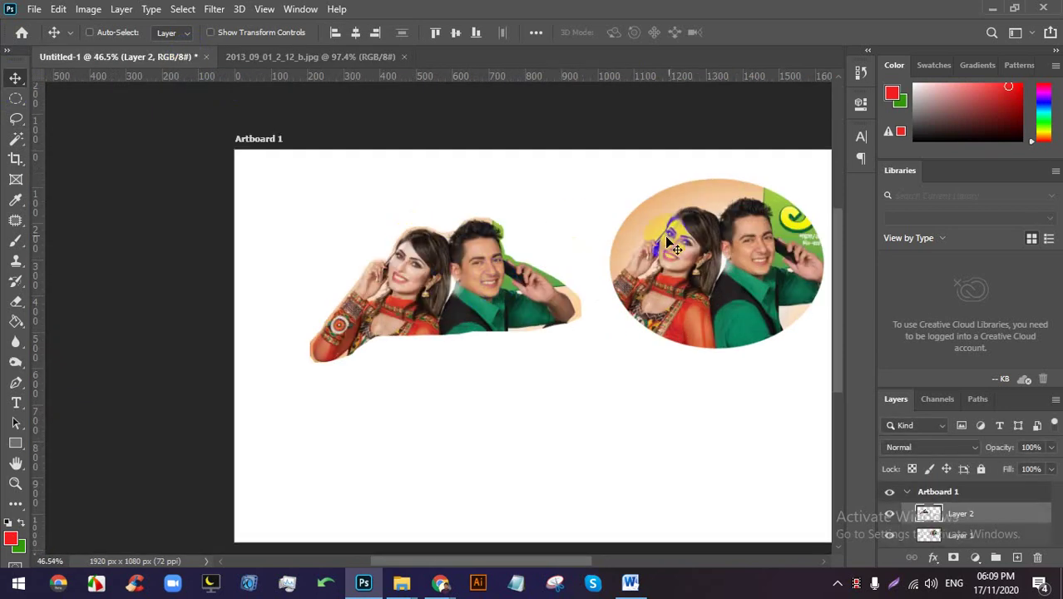
# Examine the edges of the lassoed cutout up close and compare it with the oval cutout.
pyautogui.scroll(2, 668, 241)
pyautogui.scroll(-3, 241, 287)
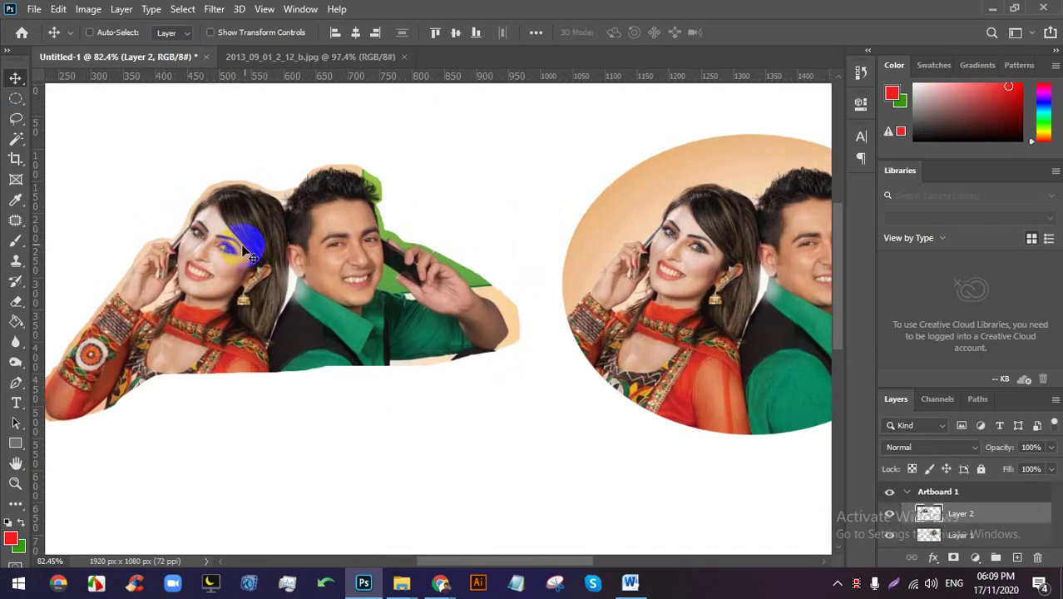
pyautogui.scroll(3, 248, 277)
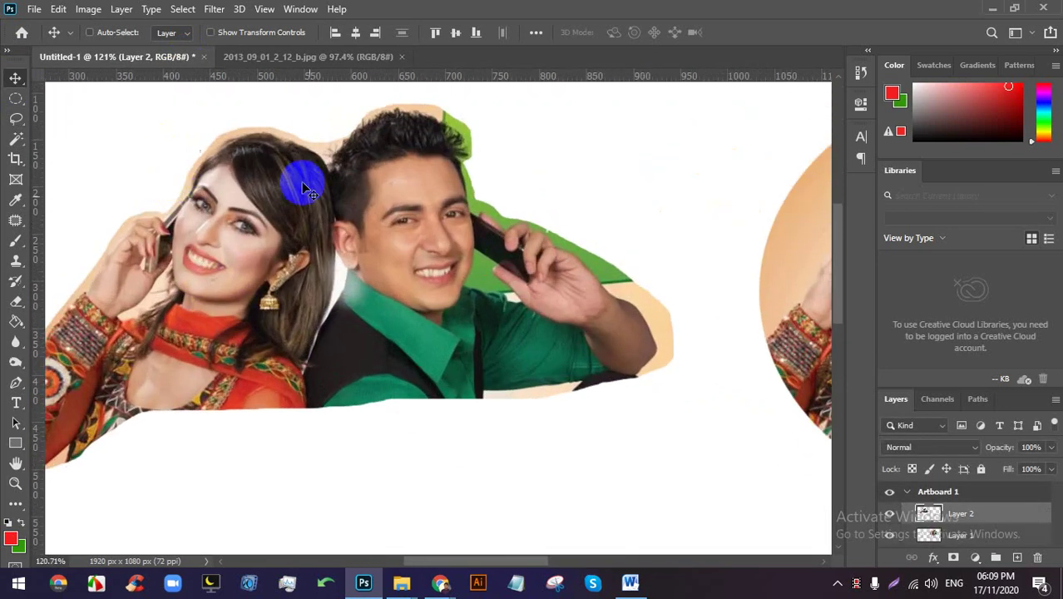
pyautogui.scroll(-3, 325, 218)
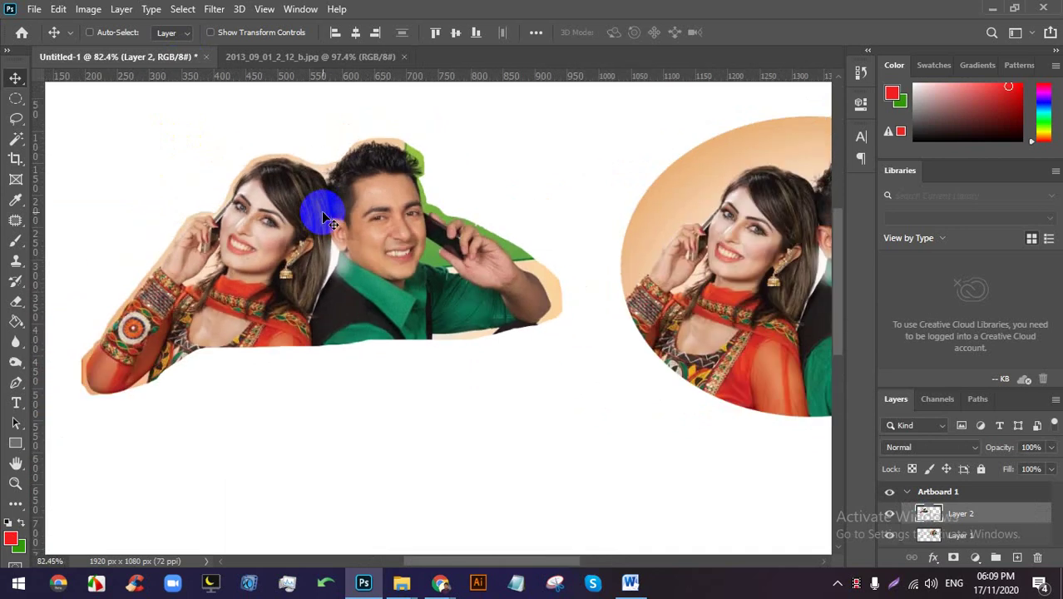
pyautogui.scroll(1, 341, 220)
pyautogui.scroll(-1, 353, 223)
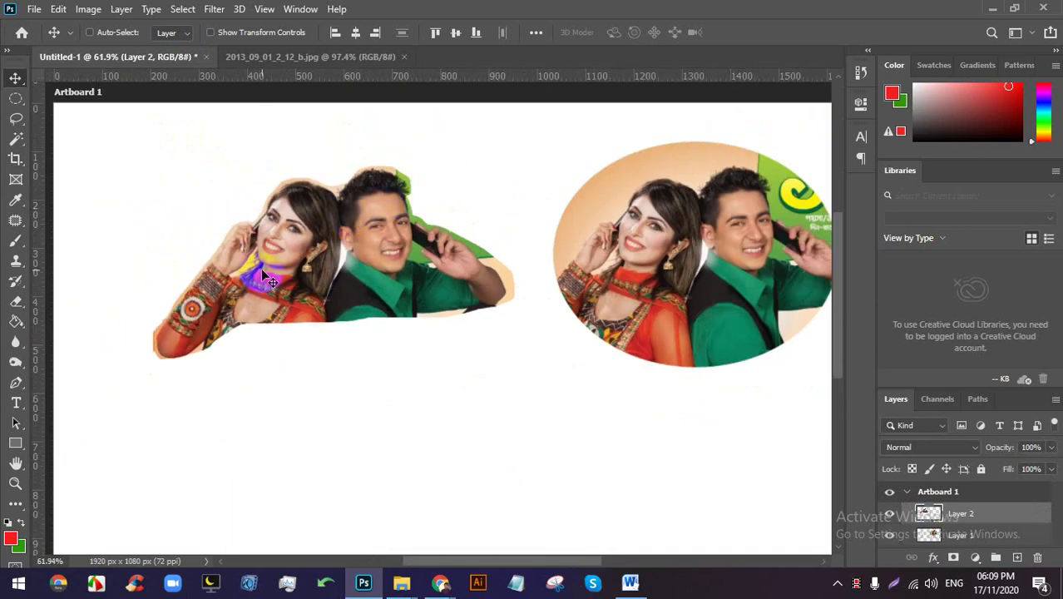
pyautogui.scroll(-1, 249, 287)
pyautogui.scroll(4, 284, 189)
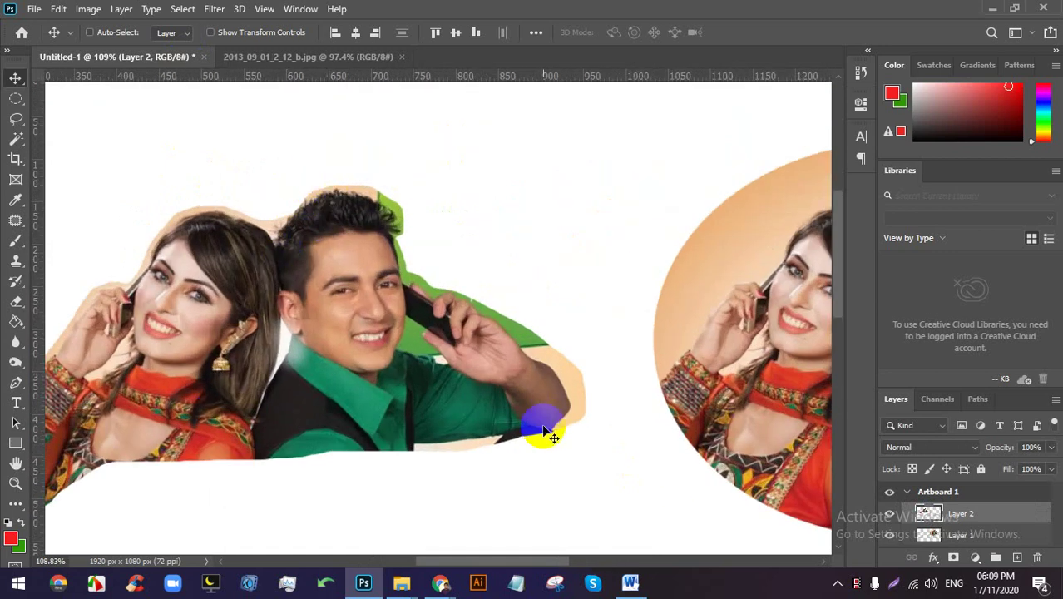
pyautogui.scroll(-3, 476, 297)
# Delete both couple cutout layers from Artboard 1.
pyautogui.press('Delete')
pyautogui.press('Delete')
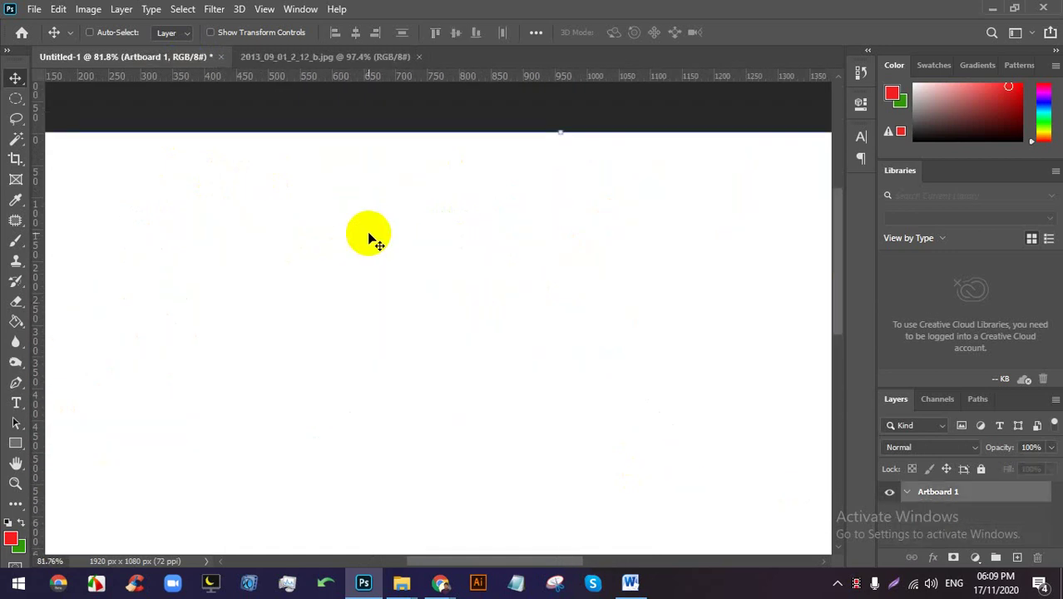
pyautogui.scroll(-5, 368, 233)
pyautogui.moveTo(340, 203); pyautogui.dragTo(355, 152)
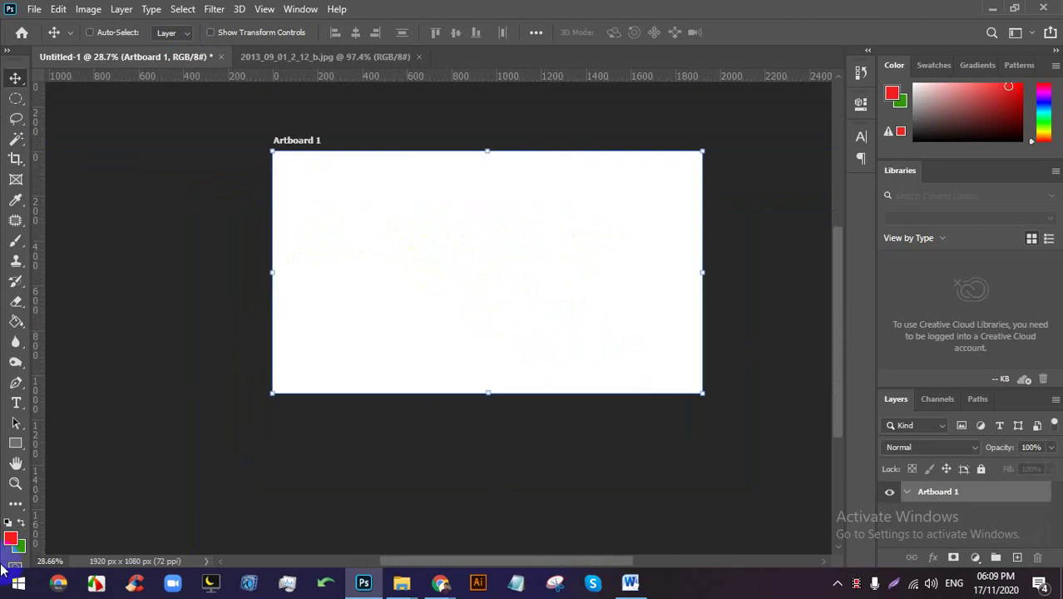
# Set the foreground colour to golden yellow (#e7b210).
pyautogui.click(11, 541)
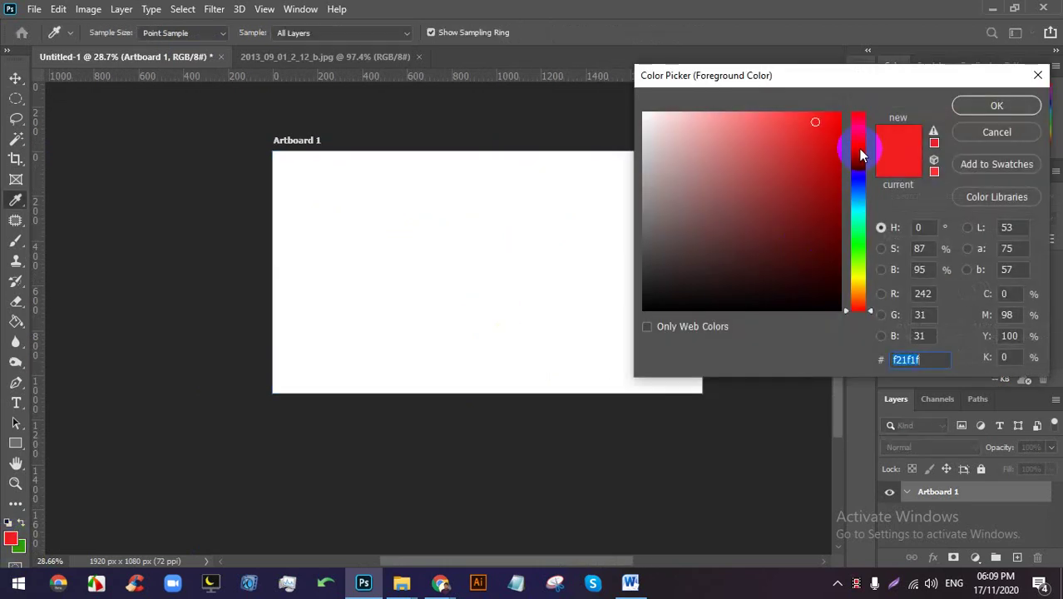
pyautogui.moveTo(862, 155); pyautogui.dragTo(860, 279)
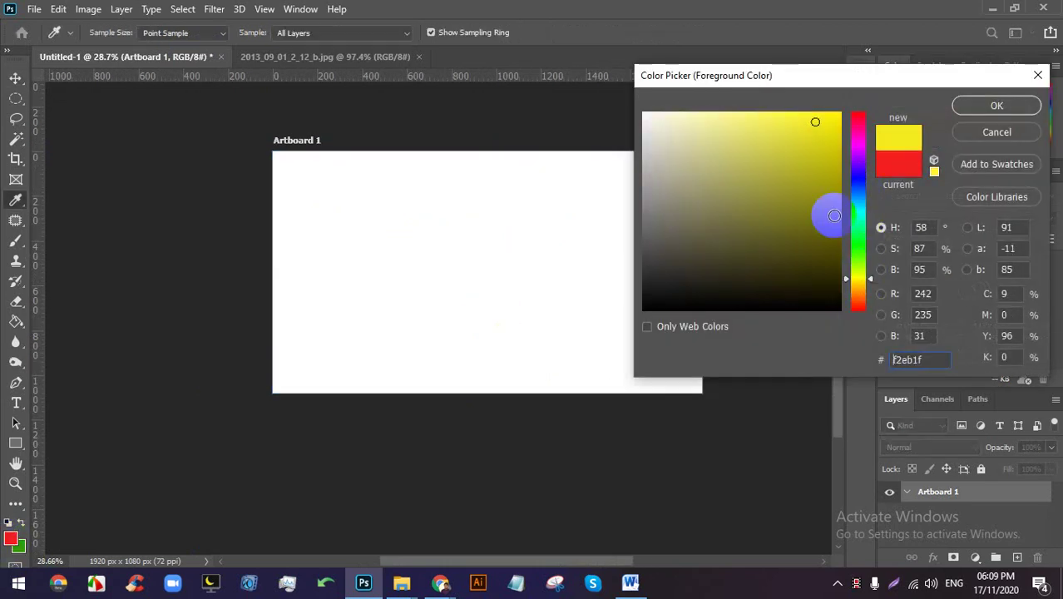
pyautogui.click(854, 287)
pyautogui.click(828, 131)
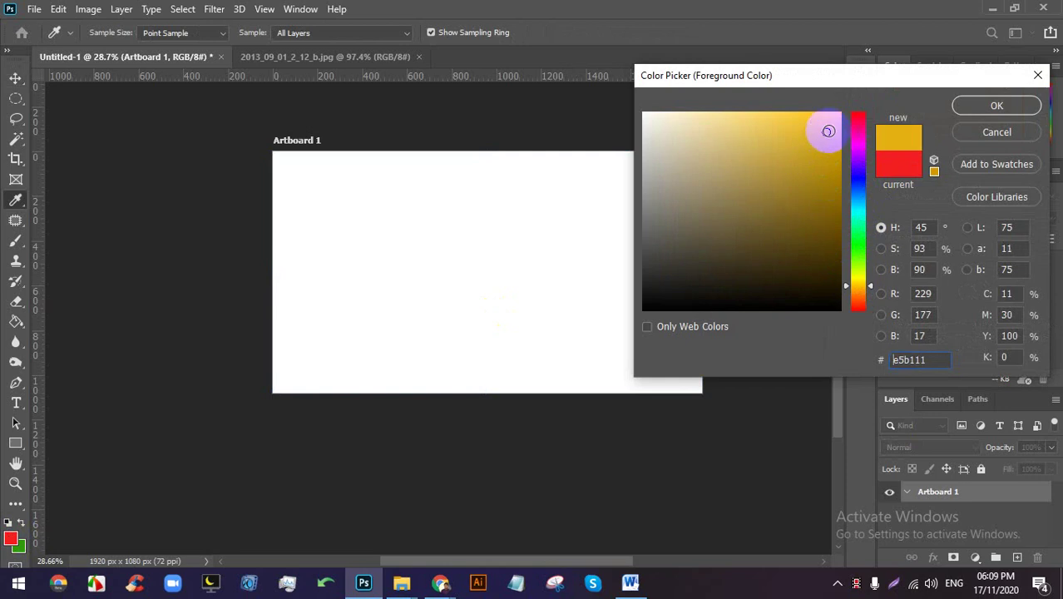
pyautogui.click(996, 106)
# Switch to Google Meet in Chrome, admit the waiting participant to the call, and return to Photoshop.
pyautogui.click(440, 582)
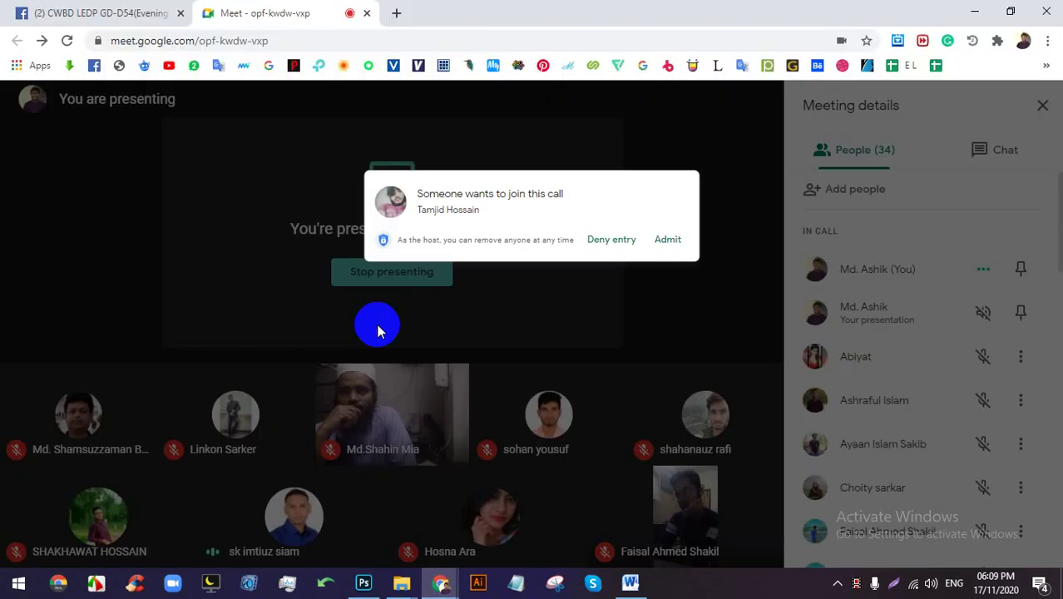
pyautogui.click(692, 177)
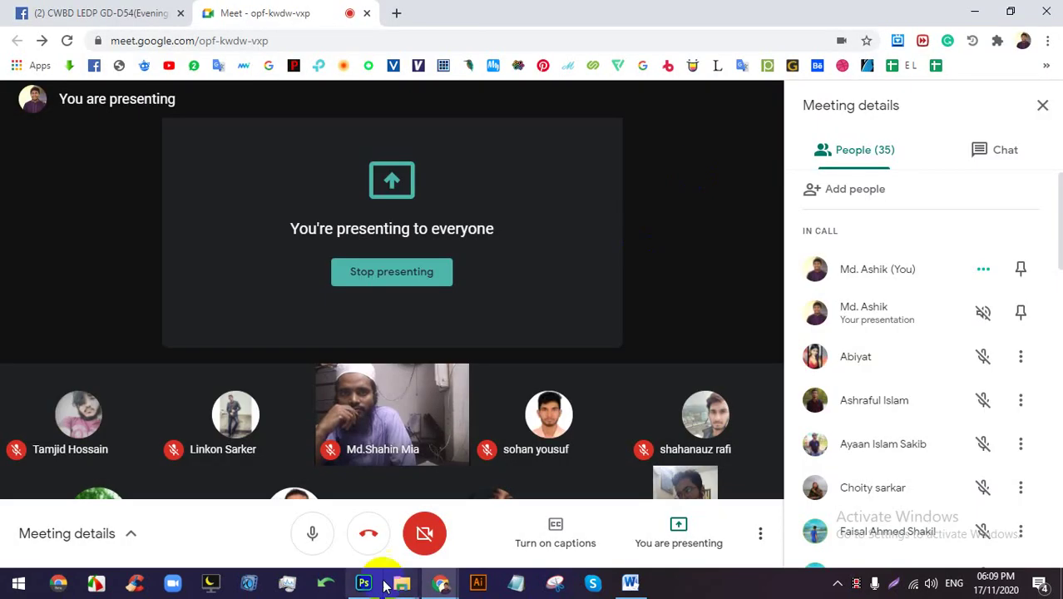
pyautogui.click(363, 582)
# Draw a freehand Lasso selection shaped like a mountain range with three peaks across the full width of Artboard 1.
pyautogui.click(8, 539)
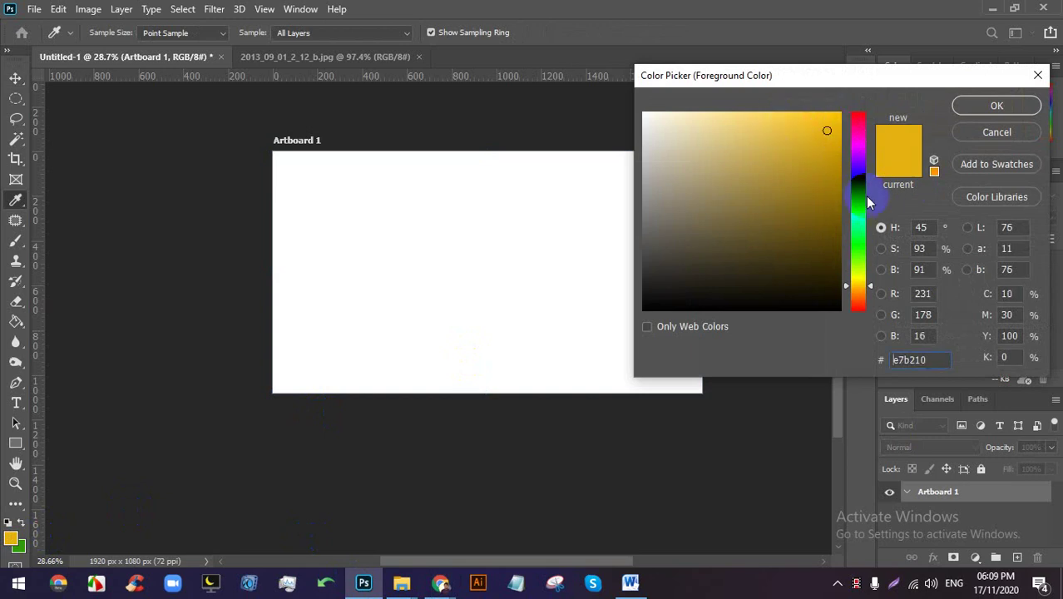
pyautogui.click(965, 106)
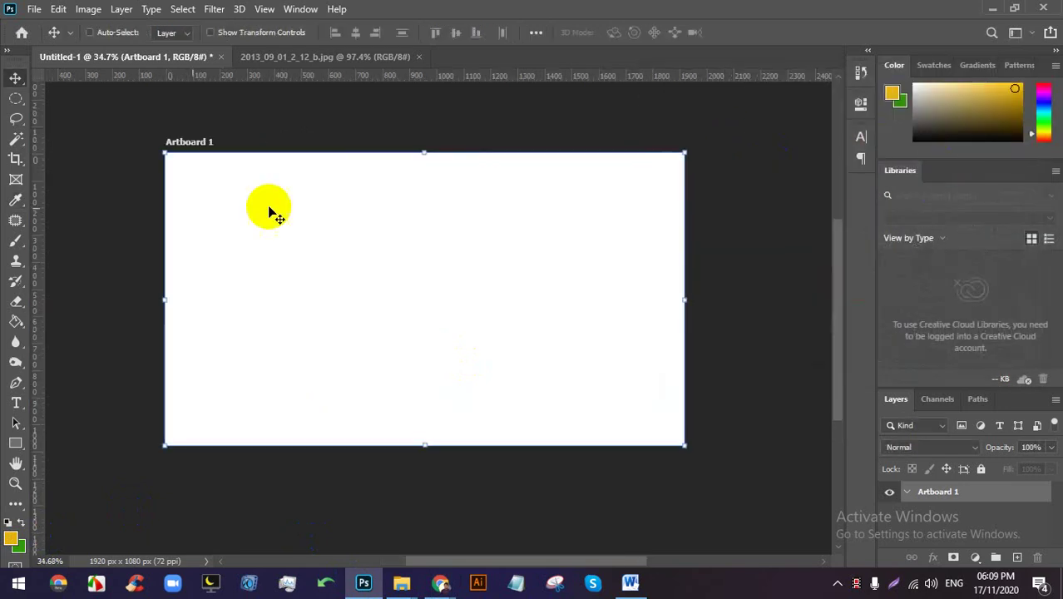
pyautogui.click(15, 118)
pyautogui.click(63, 117)
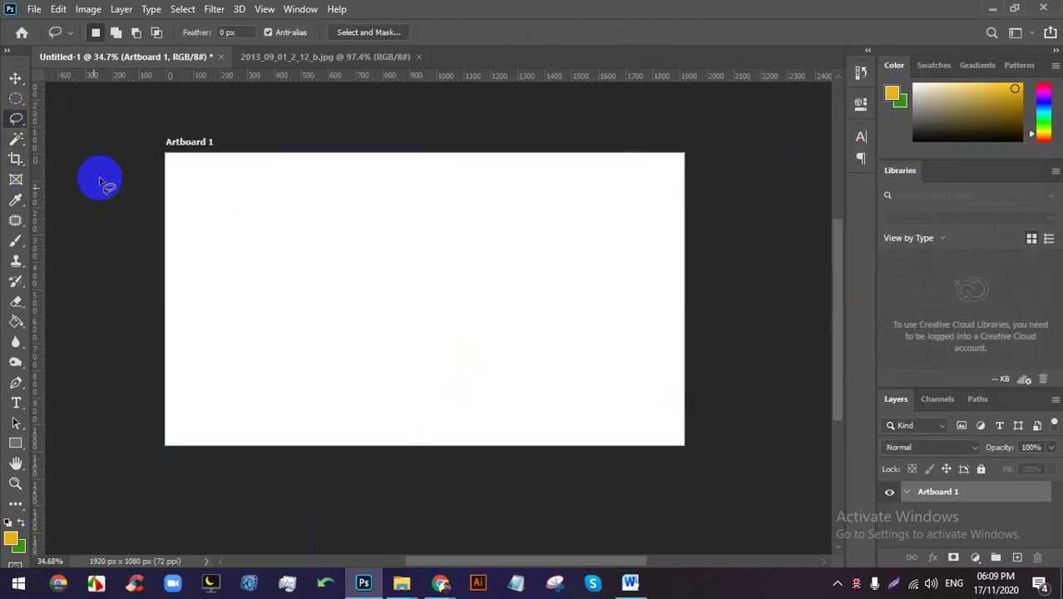
pyautogui.click(21, 123)
pyautogui.click(174, 471)
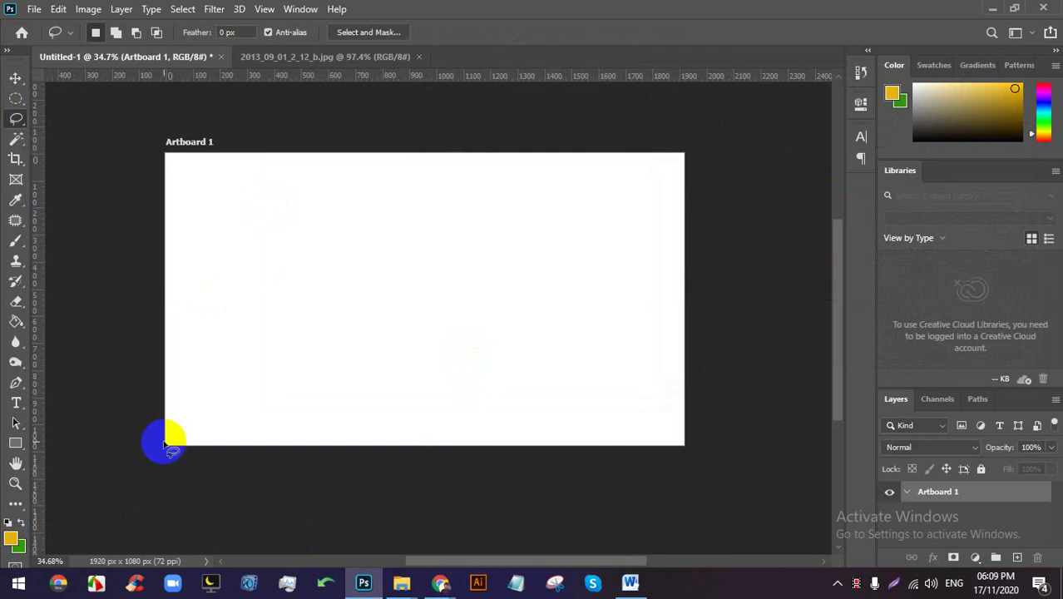
pyautogui.moveTo(169, 433)
pyautogui.mouseDown()
pyautogui.moveTo(258, 252)
pyautogui.moveTo(284, 333)
pyautogui.moveTo(357, 192)
pyautogui.moveTo(425, 315)
pyautogui.moveTo(456, 302)
pyautogui.moveTo(495, 258)
pyautogui.moveTo(580, 351)
pyautogui.moveTo(668, 344)
pyautogui.moveTo(706, 320)
pyautogui.moveTo(705, 478)
pyautogui.moveTo(152, 481)
pyautogui.moveTo(167, 441)
pyautogui.mouseUp()
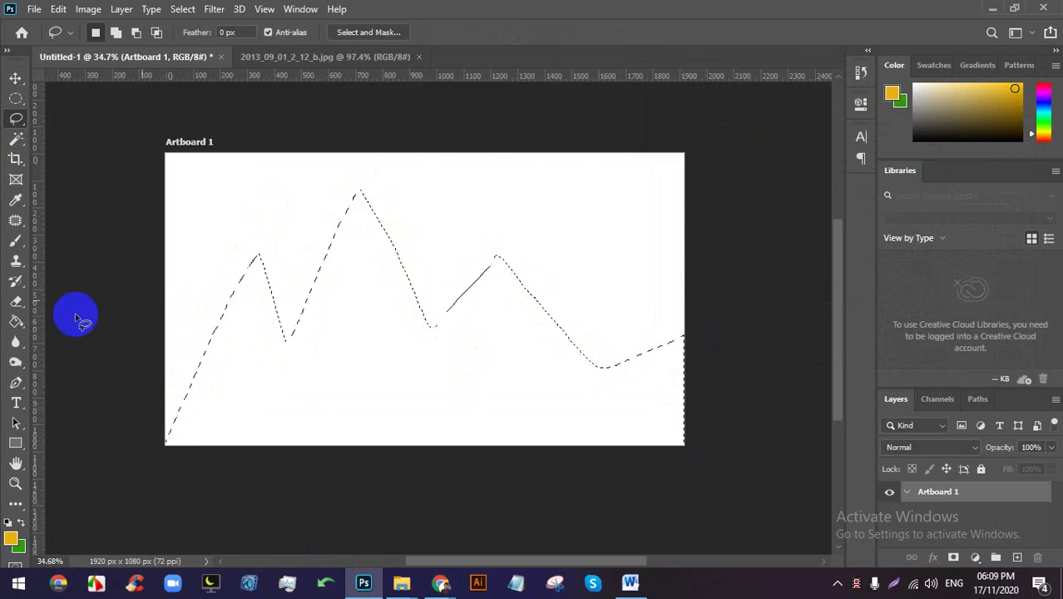
pyautogui.scroll(-2, 489, 291)
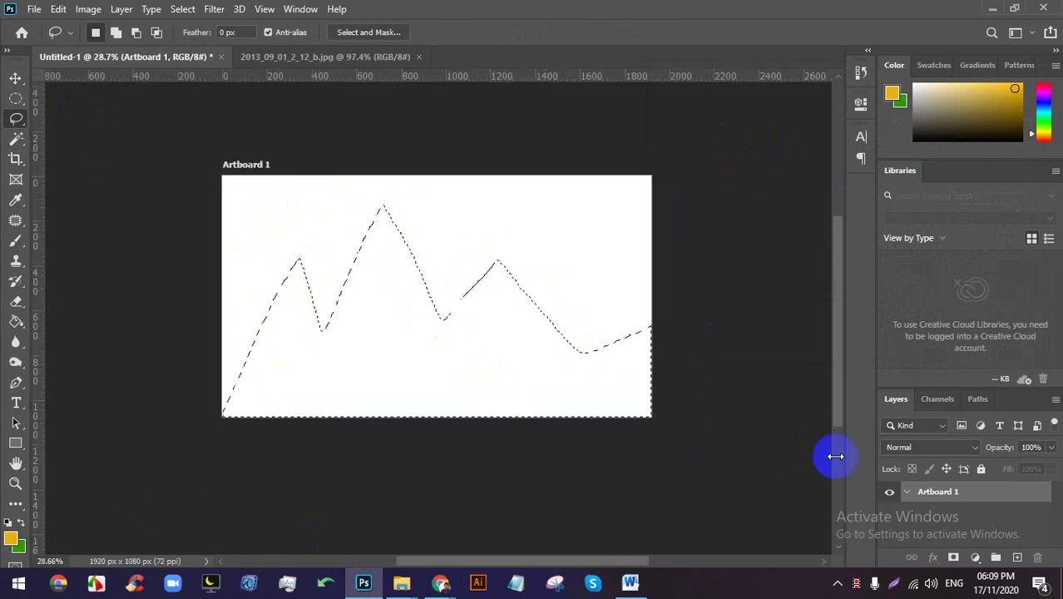
# Add a new layer inside Artboard 1 and close the Libraries panel.
pyautogui.click(1019, 562)
pyautogui.scroll(-3, 691, 342)
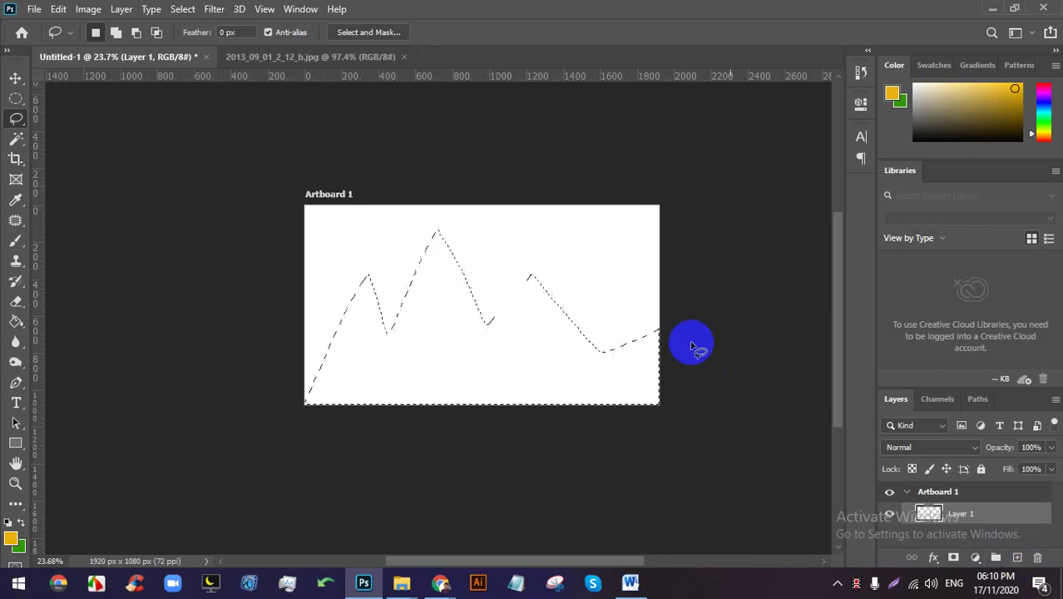
pyautogui.scroll(2, 674, 361)
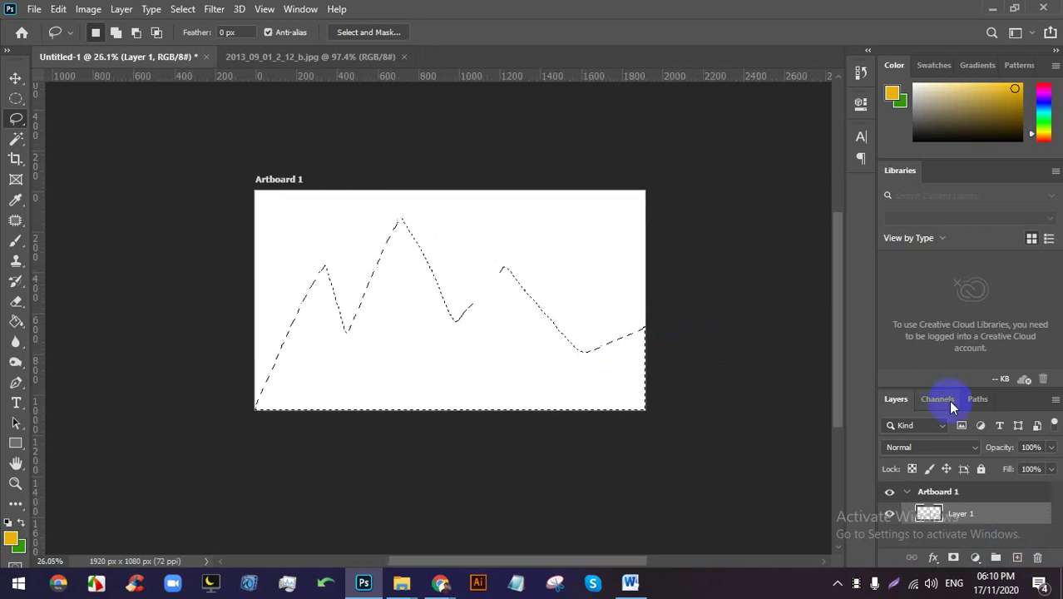
pyautogui.click(1054, 171)
pyautogui.click(986, 325)
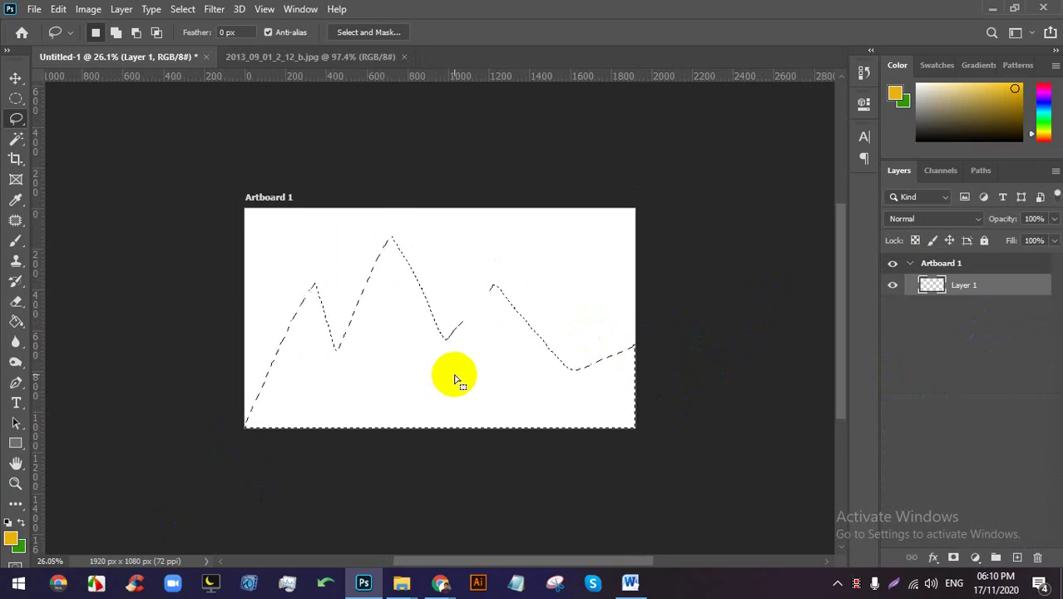
# Try filling the mountain selection with the green background colour and clear the fill.
pyautogui.hotkey('ctrl', 'BackSpace')
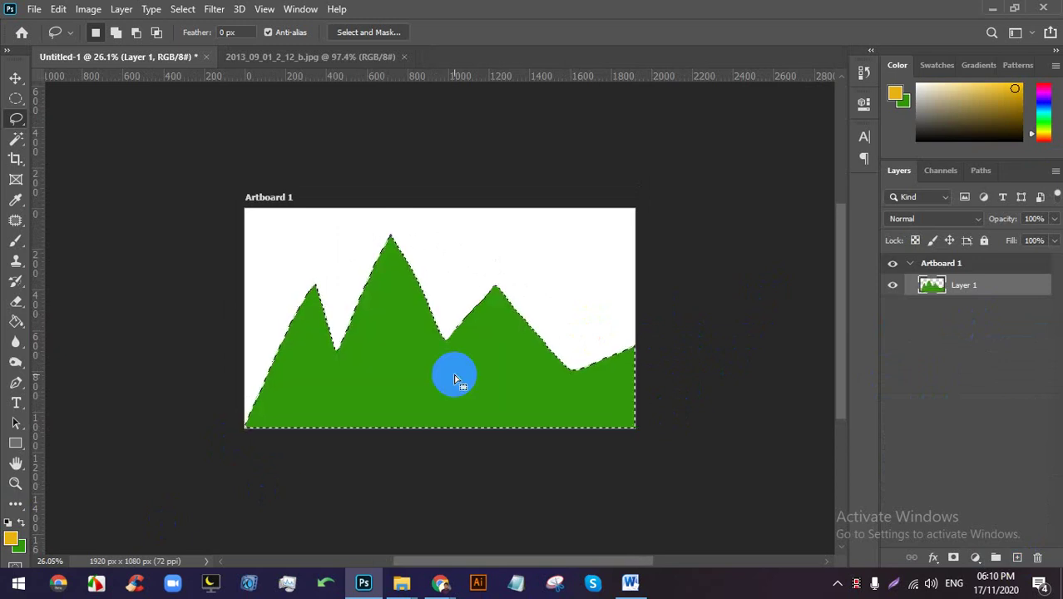
pyautogui.press('Delete')
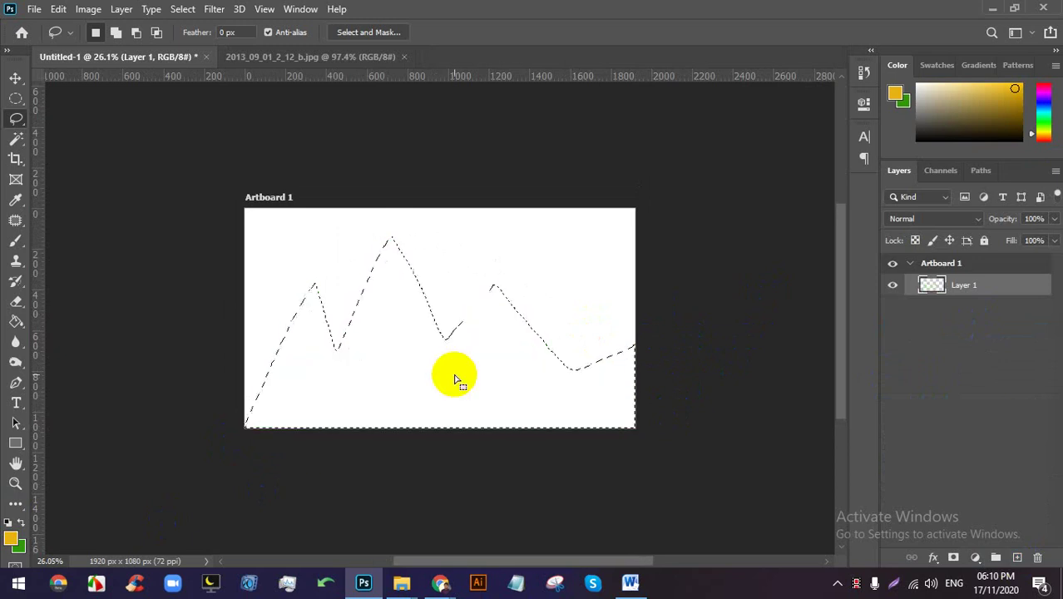
# Fill the mountain selection on Layer 1 with the golden yellow foreground colour and deselect it.
pyautogui.hotkey('alt', 'BackSpace')
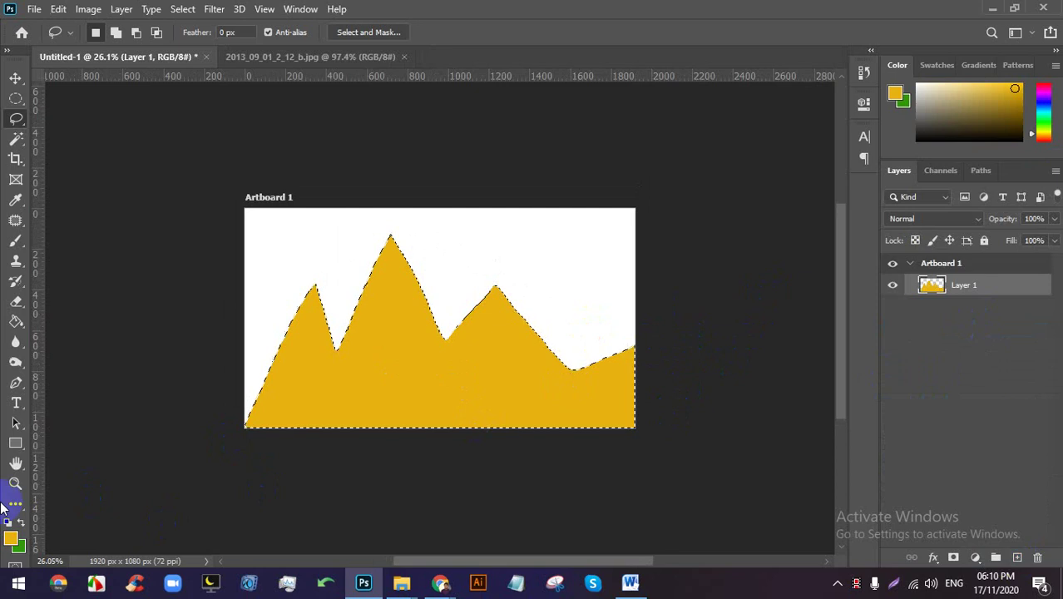
pyautogui.moveTo(16, 321)
pyautogui.mouseDown()
pyautogui.moveTo(76, 316)
pyautogui.moveTo(106, 341)
pyautogui.mouseUp()
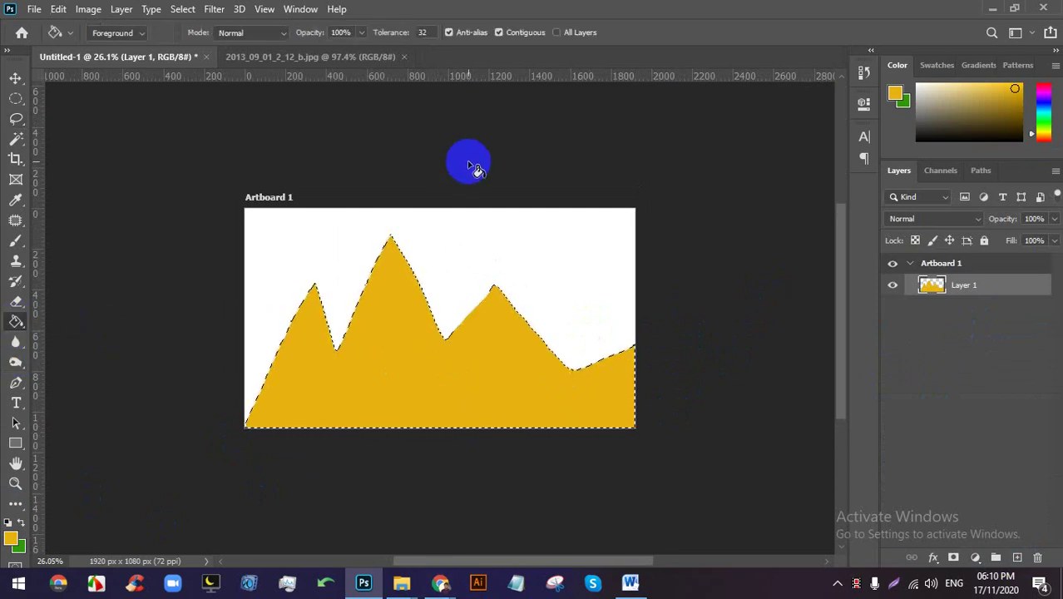
pyautogui.click(499, 300)
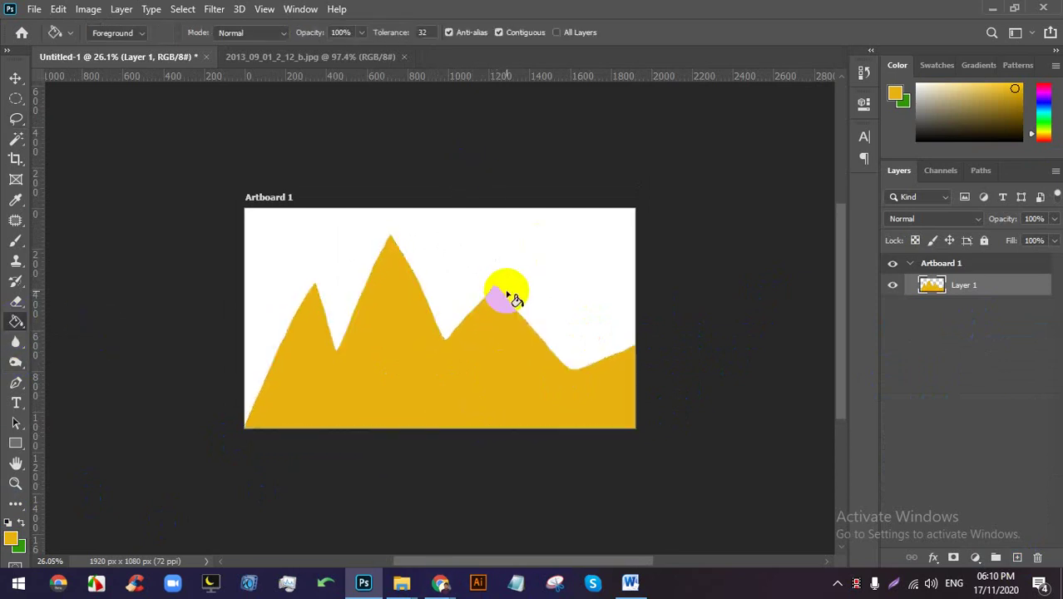
pyautogui.scroll(4, 419, 374)
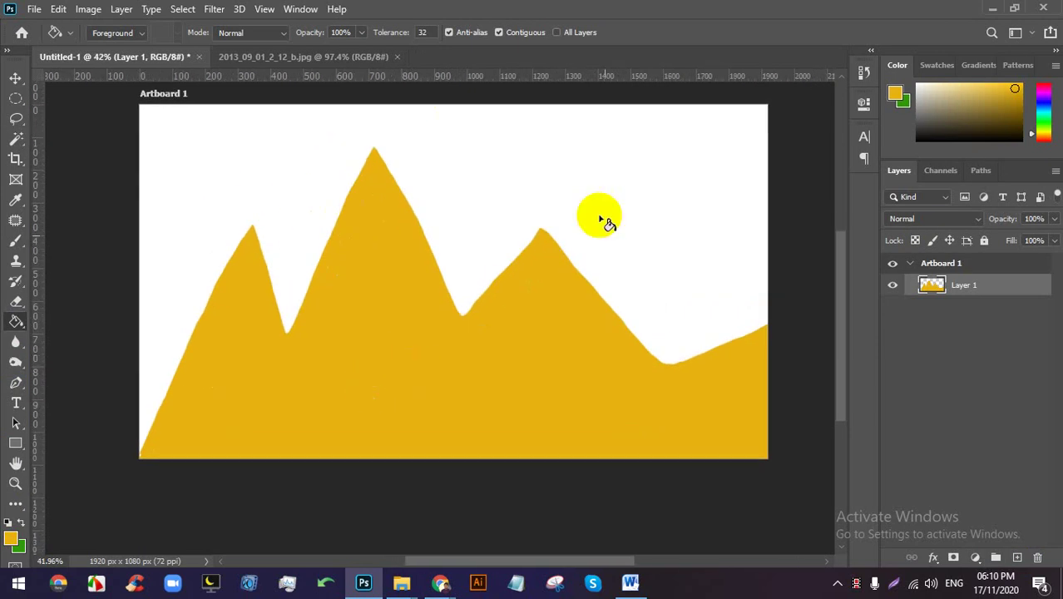
pyautogui.click(614, 296)
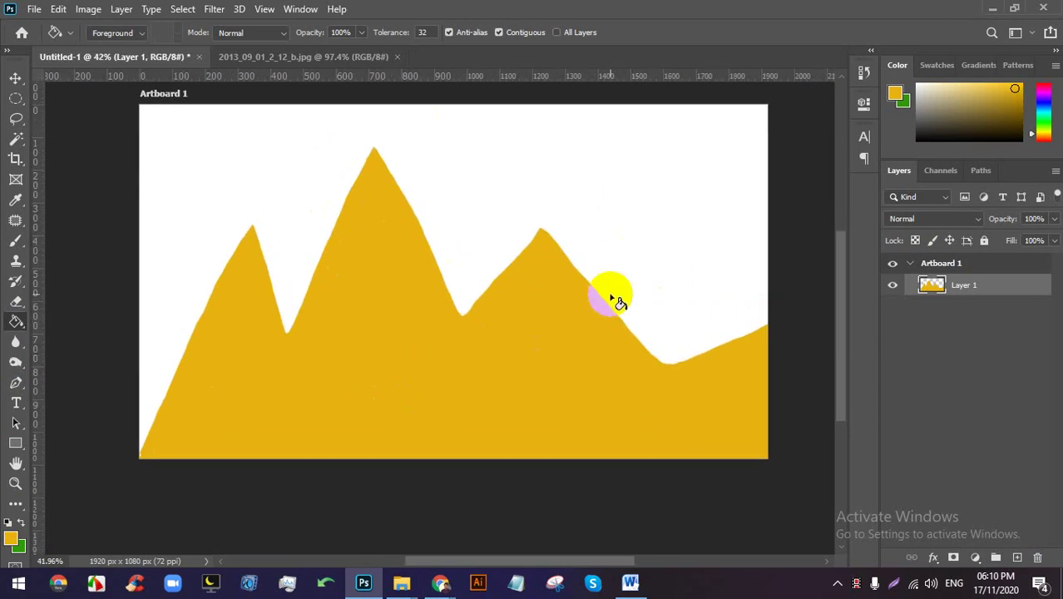
# Duplicate the mountain layer and offset the copy up and to the right of the original.
pyautogui.click(16, 78)
pyautogui.click(379, 194)
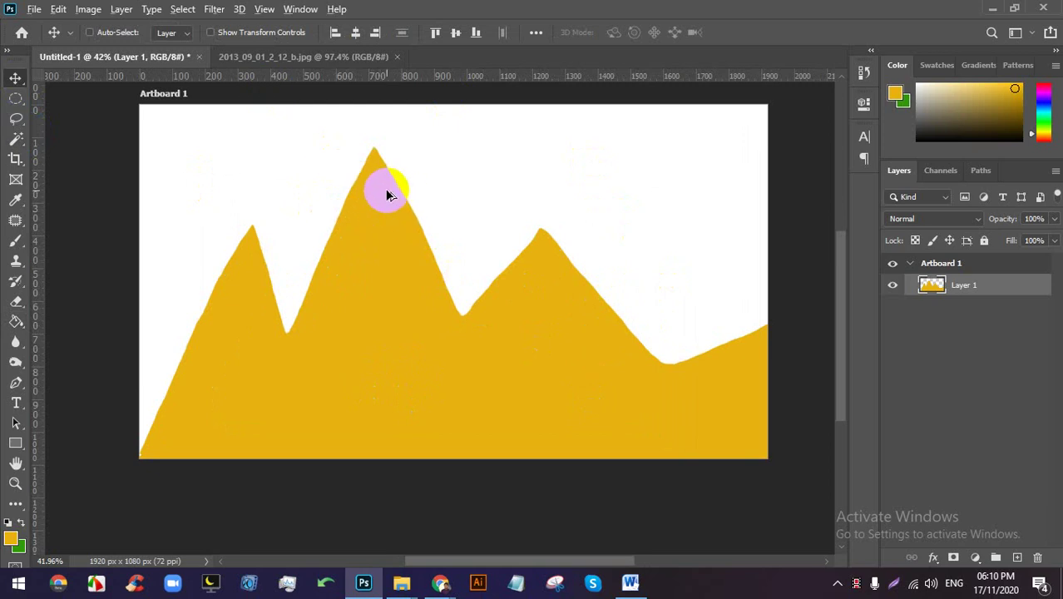
pyautogui.moveTo(386, 194); pyautogui.dragTo(445, 171)
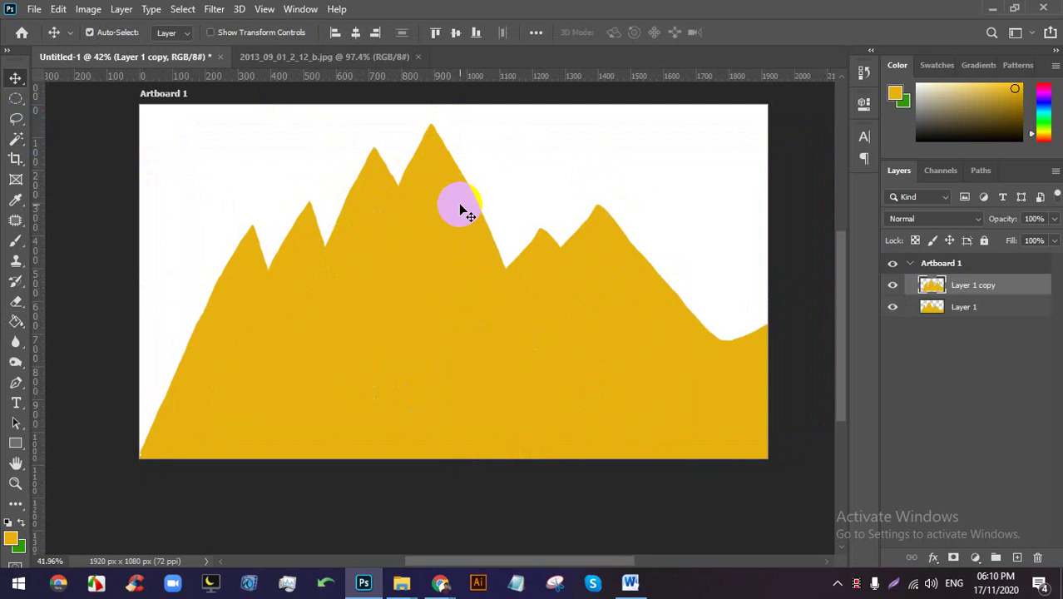
# Undo the offset copy, duplicate the mountain in place, and move the original Layer 1 slightly upward.
pyautogui.hotkey('ctrl', 'z')
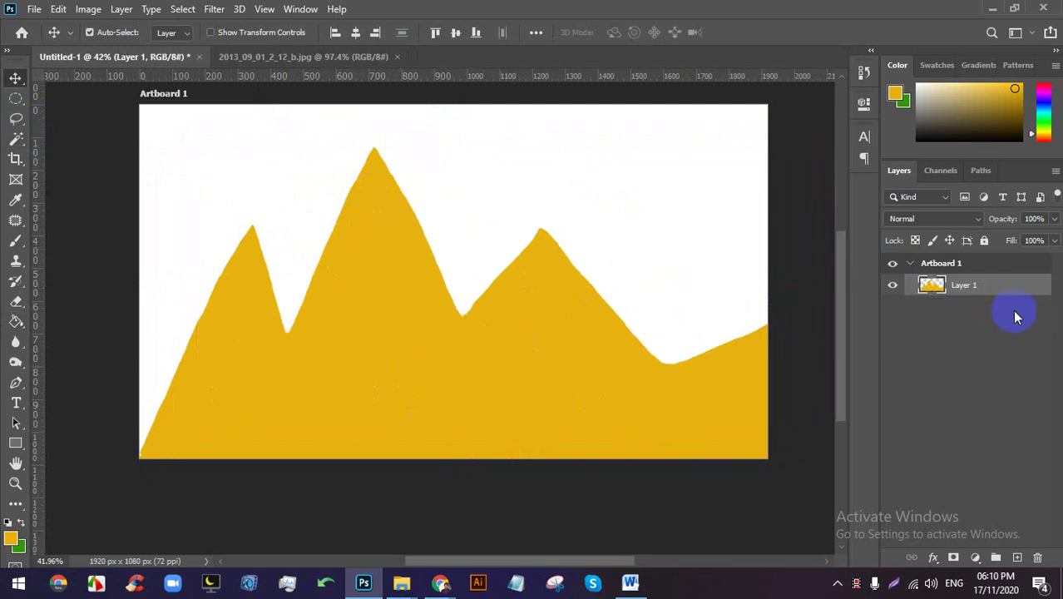
pyautogui.hotkey('ctrl', 'j')
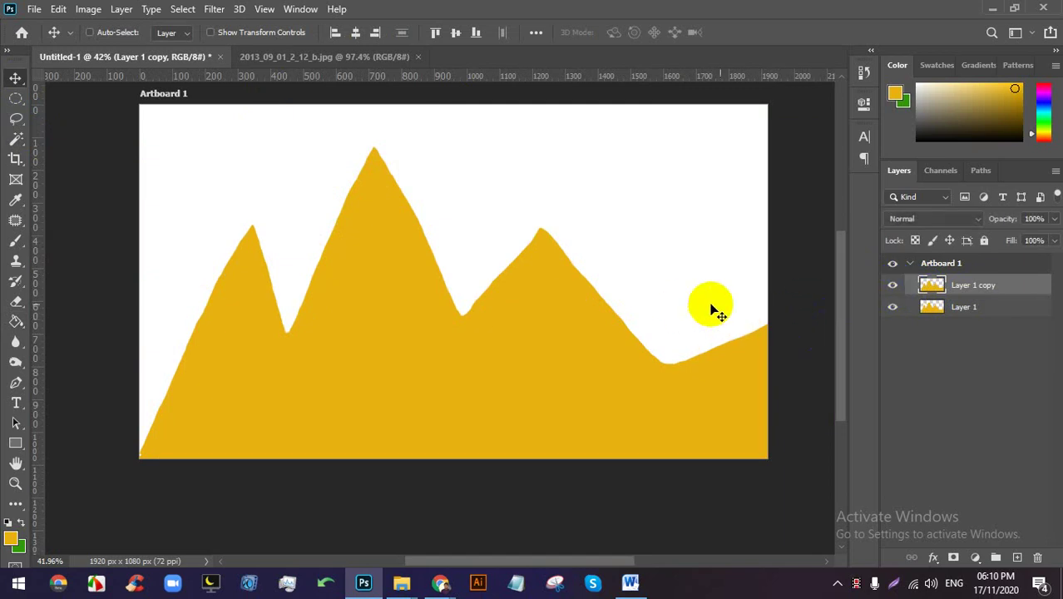
pyautogui.click(976, 309)
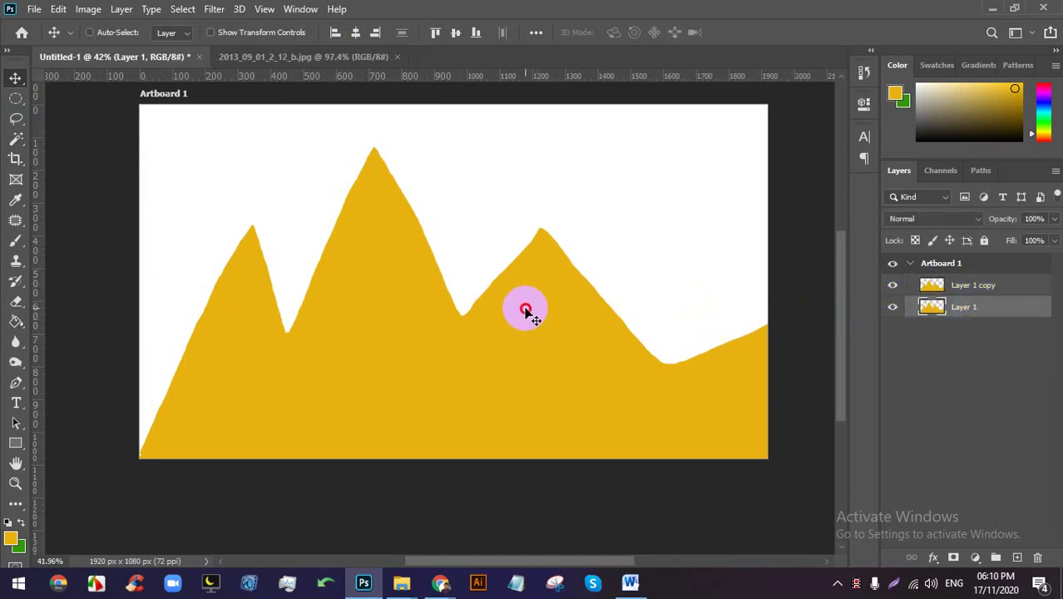
pyautogui.moveTo(526, 311); pyautogui.dragTo(526, 298)
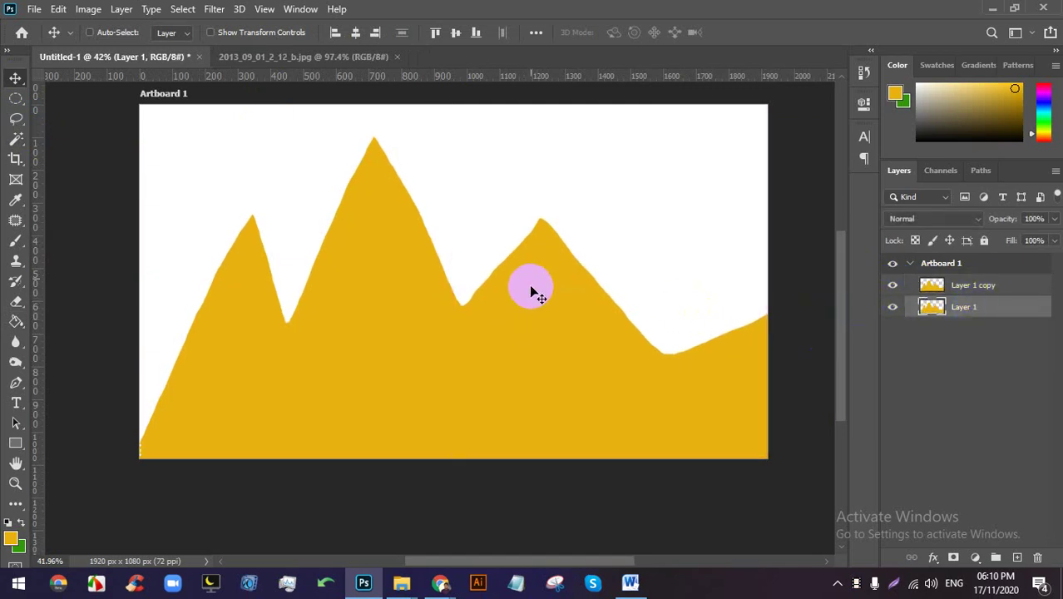
# Hide Layer 1 copy and load the mountain outline of Layer 1 as a selection.
pyautogui.click(894, 286)
pyautogui.click(894, 307)
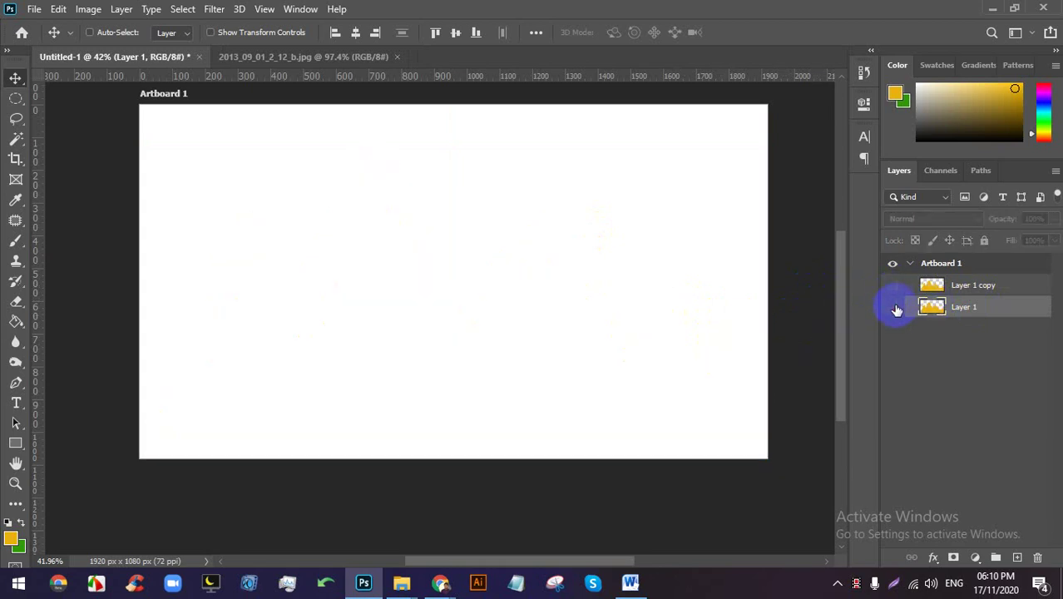
pyautogui.click(894, 287)
pyautogui.click(894, 308)
pyautogui.click(894, 287)
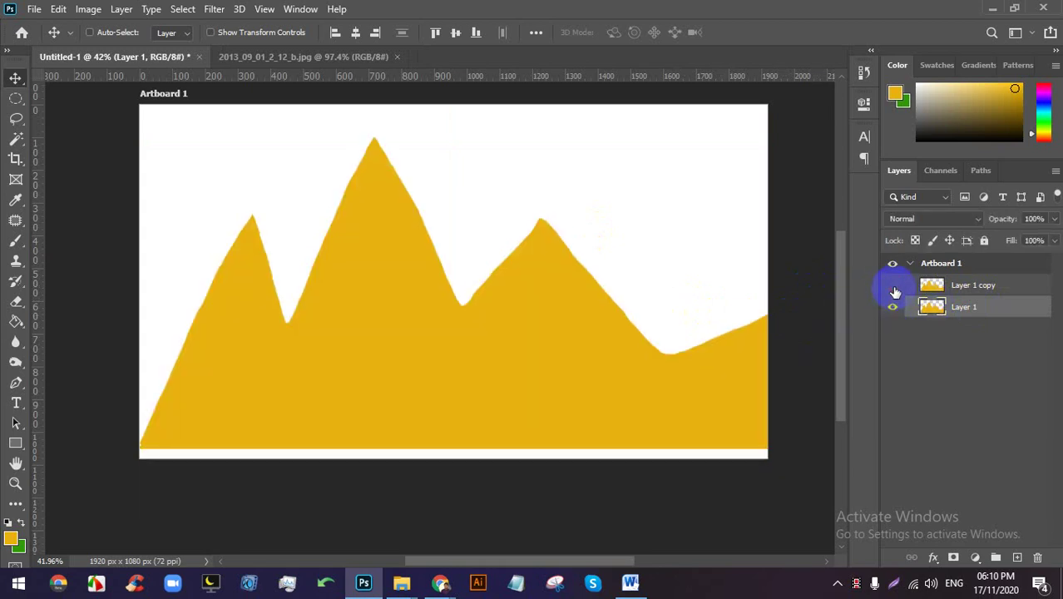
pyautogui.keyDown('ctrl'); pyautogui.click(931, 308); pyautogui.keyUp('ctrl')
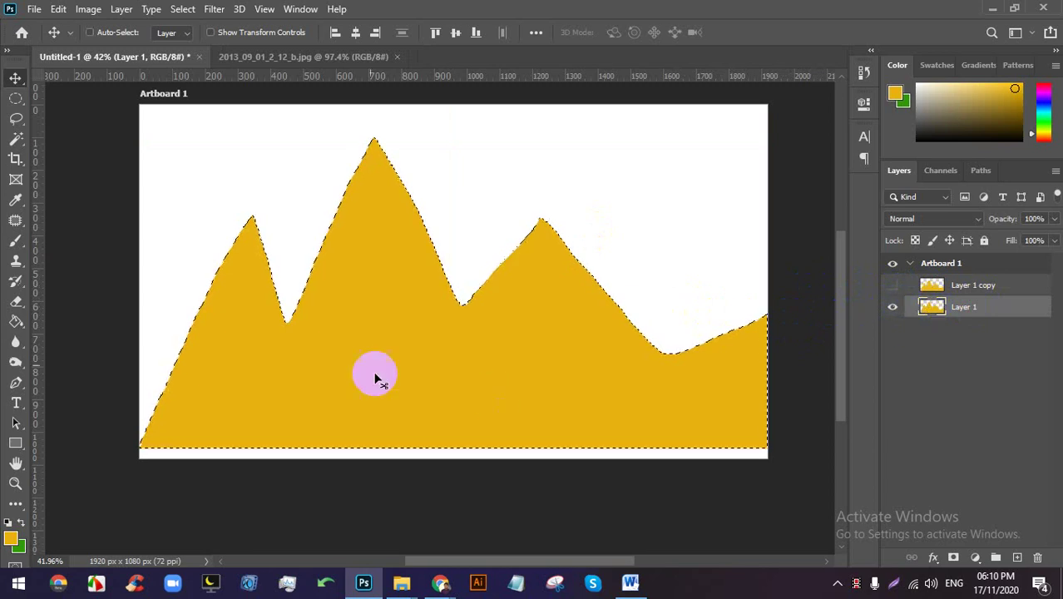
# Fill the Layer 1 mountain selection with the lighter yellow f7c52e using the Paint Bucket, and deselect it.
pyautogui.click(11, 539)
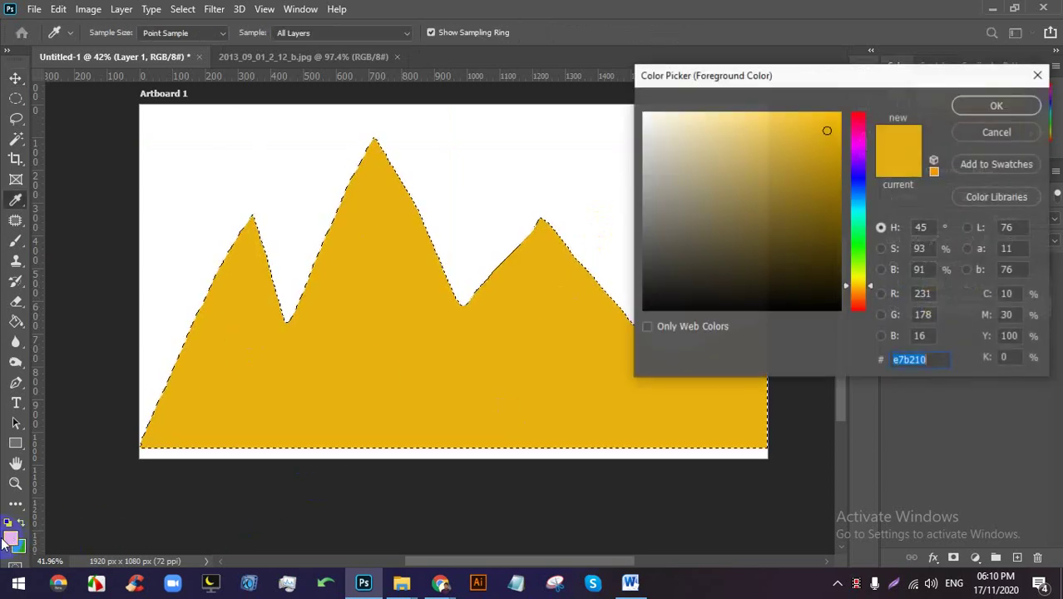
pyautogui.click(805, 112)
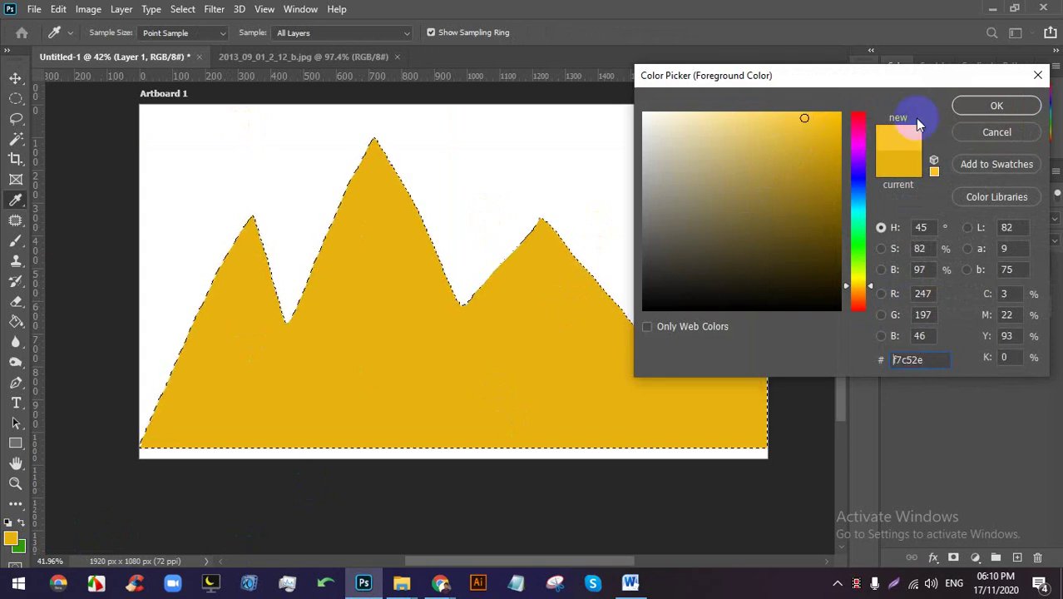
pyautogui.click(996, 106)
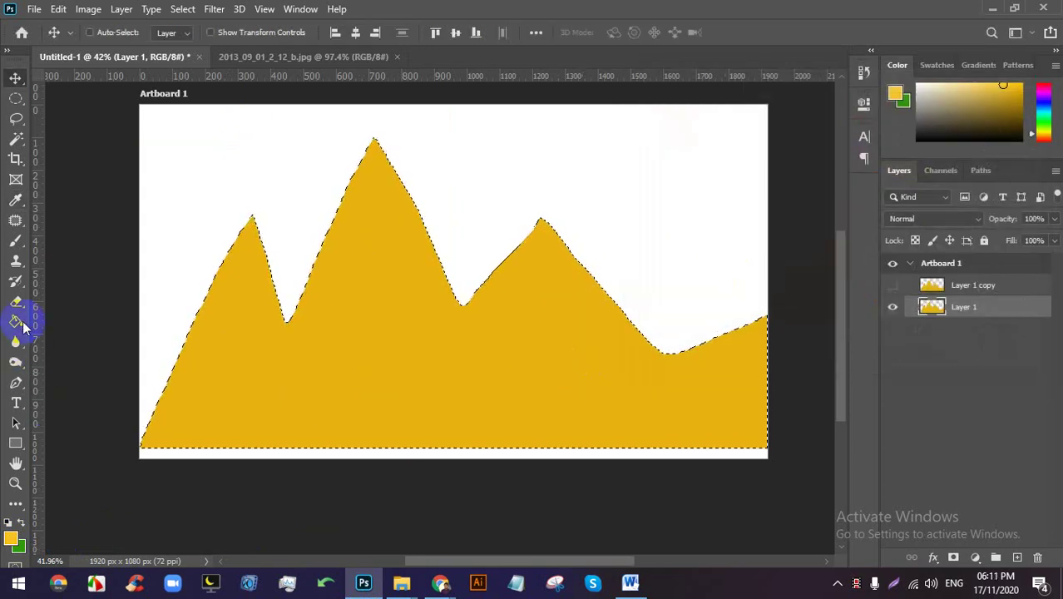
pyautogui.click(16, 321)
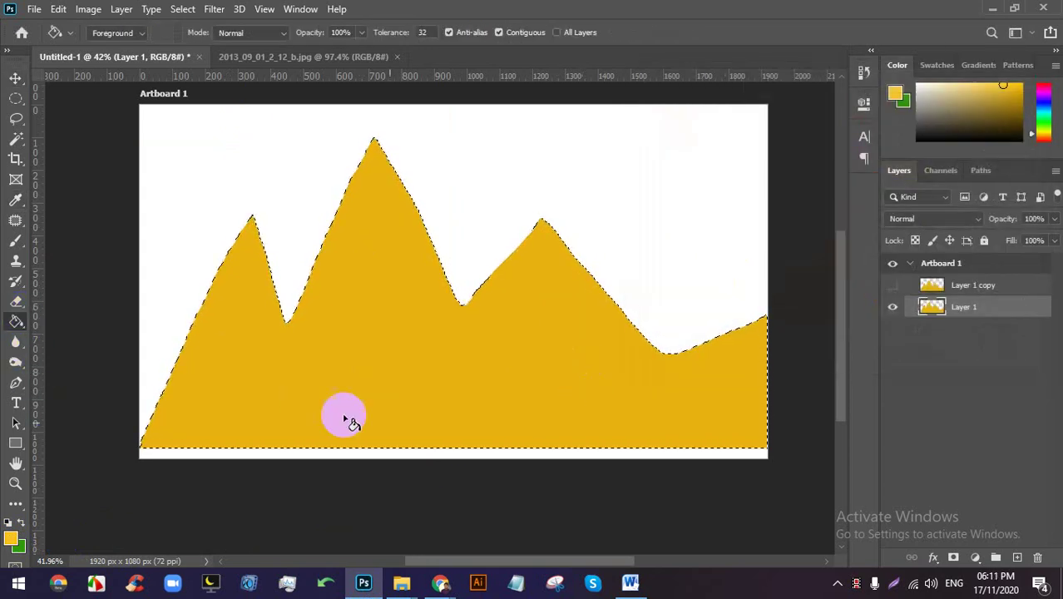
pyautogui.click(590, 360)
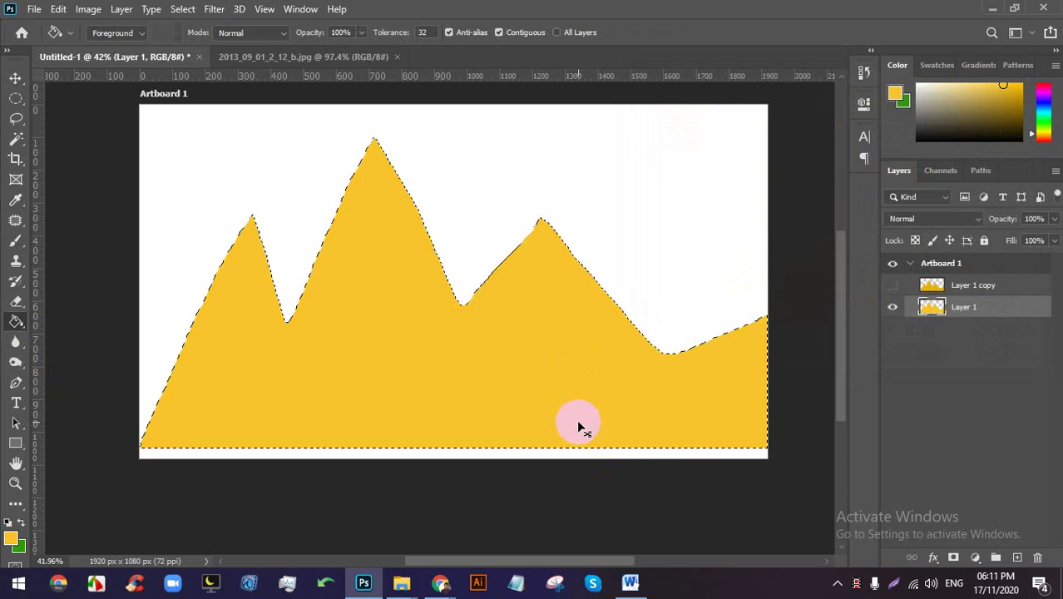
pyautogui.hotkey('ctrl', 'd')
pyautogui.click(16, 78)
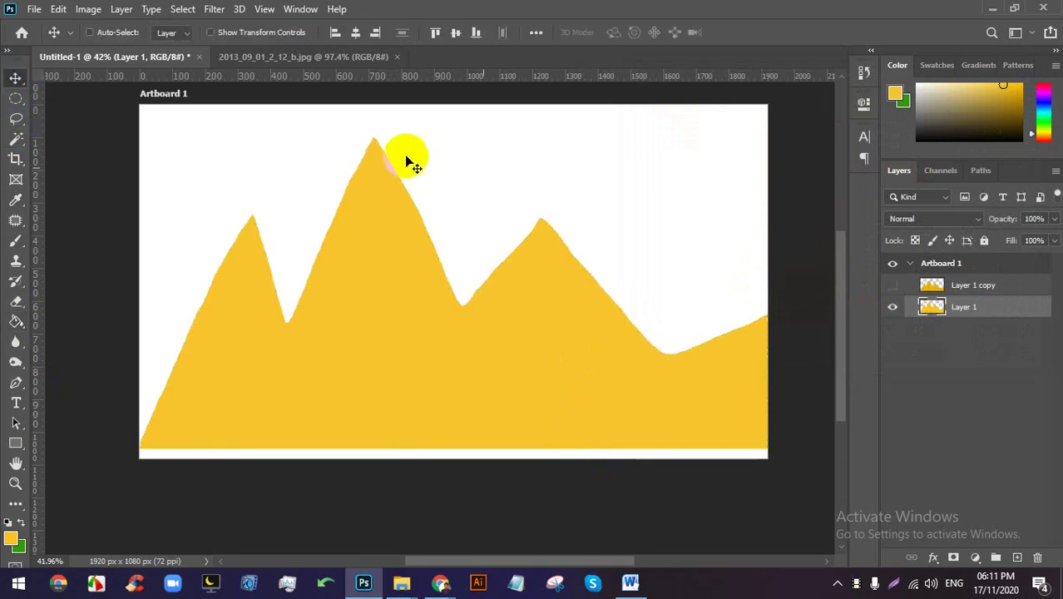
# Show Layer 1 copy again and examine the lighter edge along the mountain peaks.
pyautogui.click(894, 284)
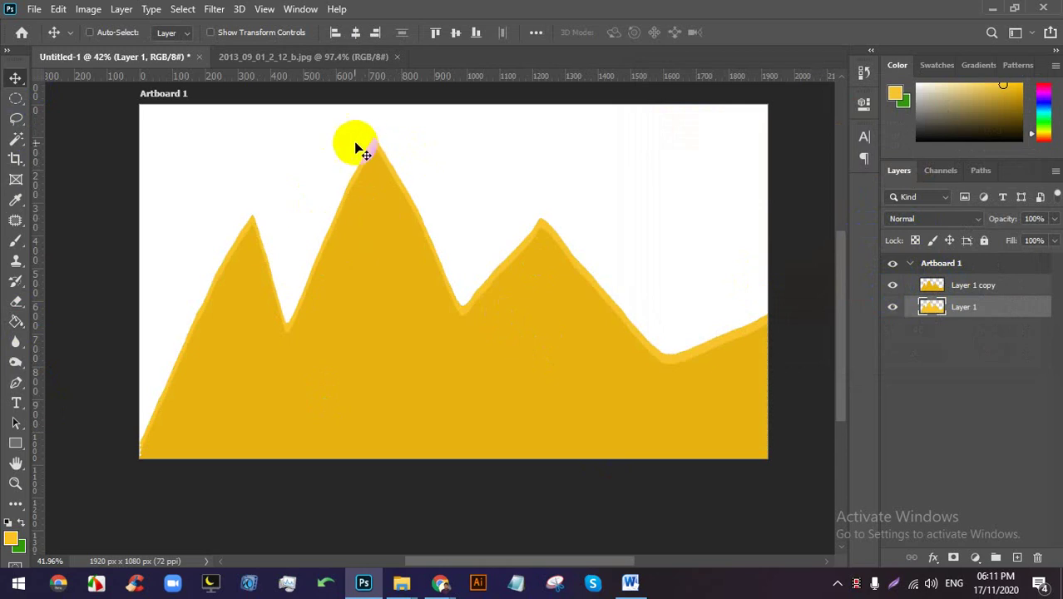
pyautogui.scroll(5, 356, 150)
pyautogui.scroll(-2, 363, 195)
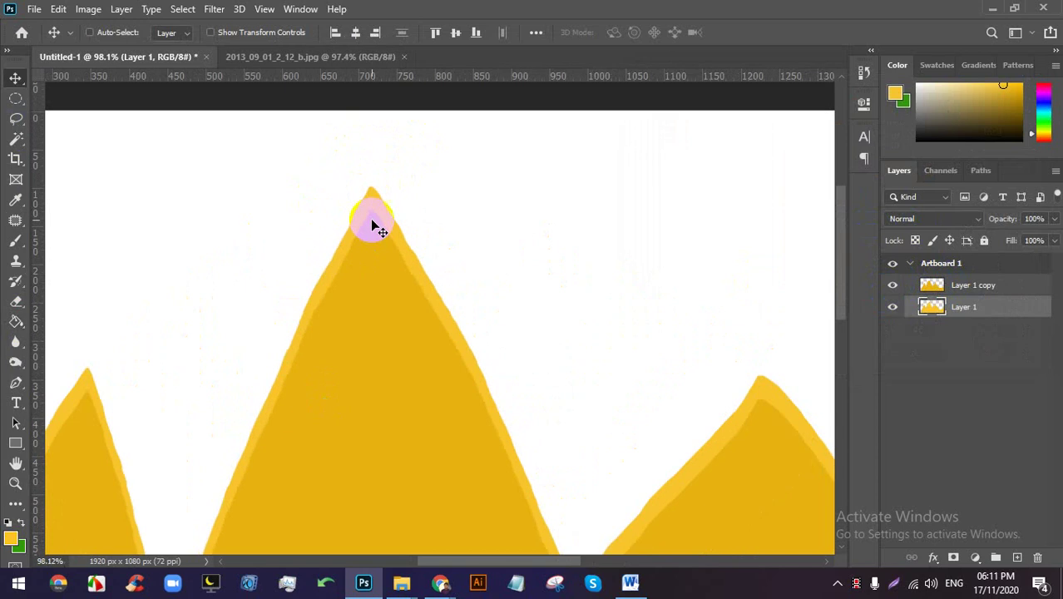
pyautogui.scroll(2, 373, 224)
pyautogui.scroll(-1, 366, 201)
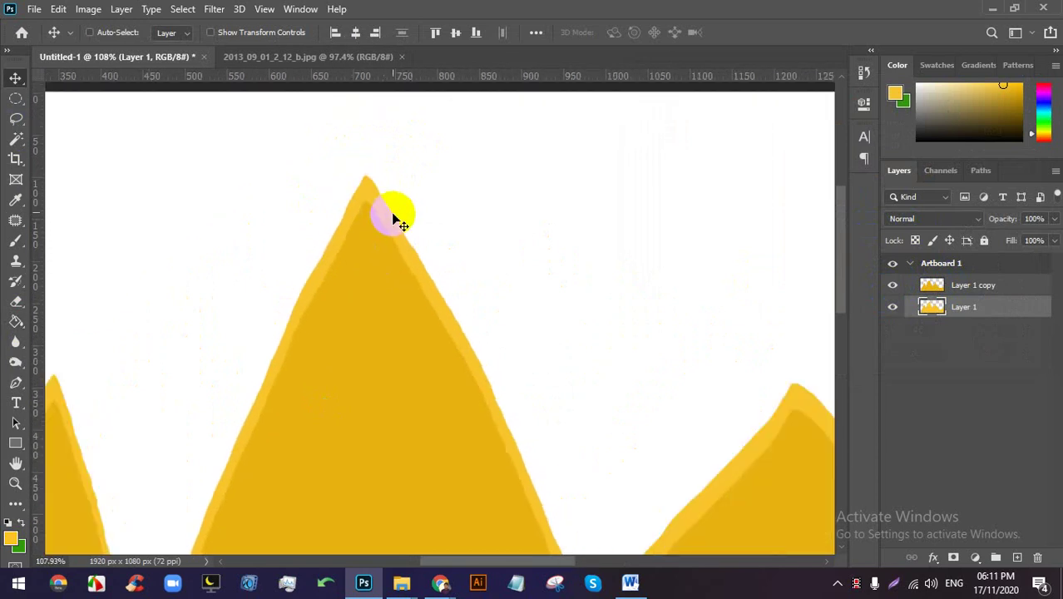
pyautogui.scroll(-1, 380, 190)
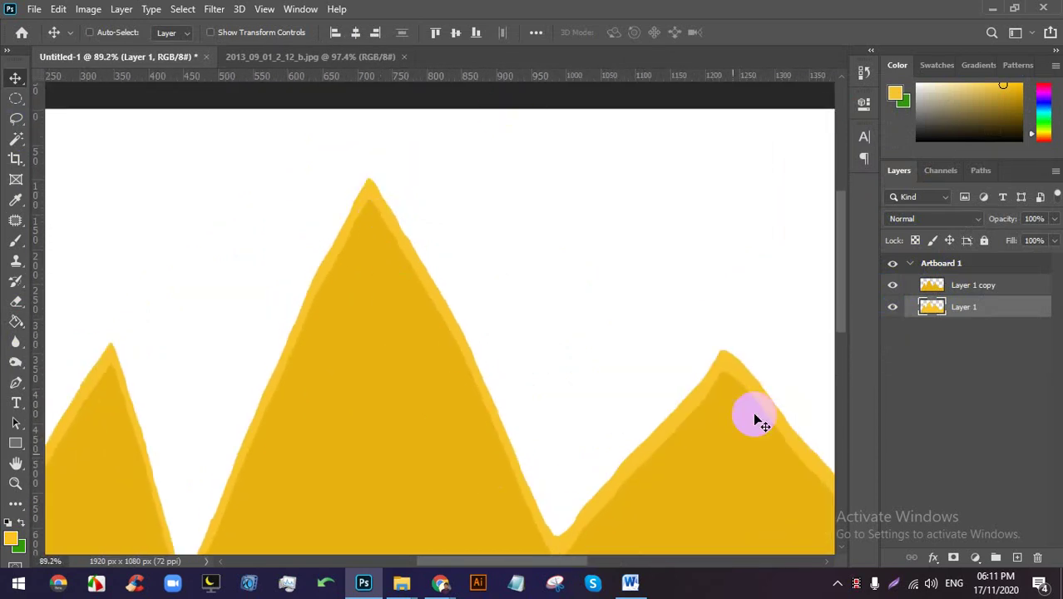
pyautogui.scroll(-5, 344, 230)
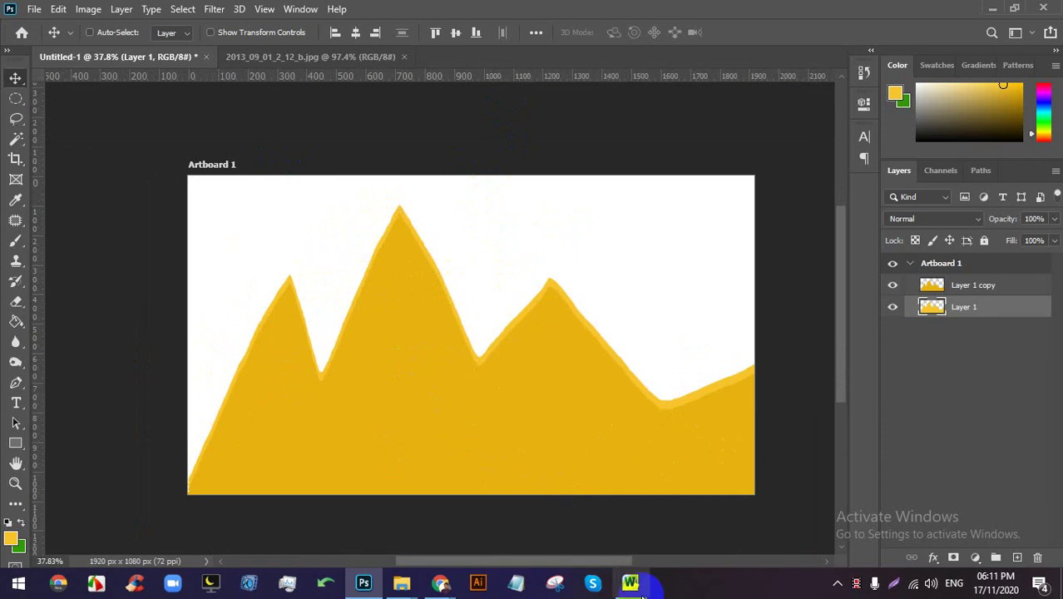
# Switch to Google Meet to check the call and return to the mountain artwork in Photoshop.
pyautogui.click(441, 585)
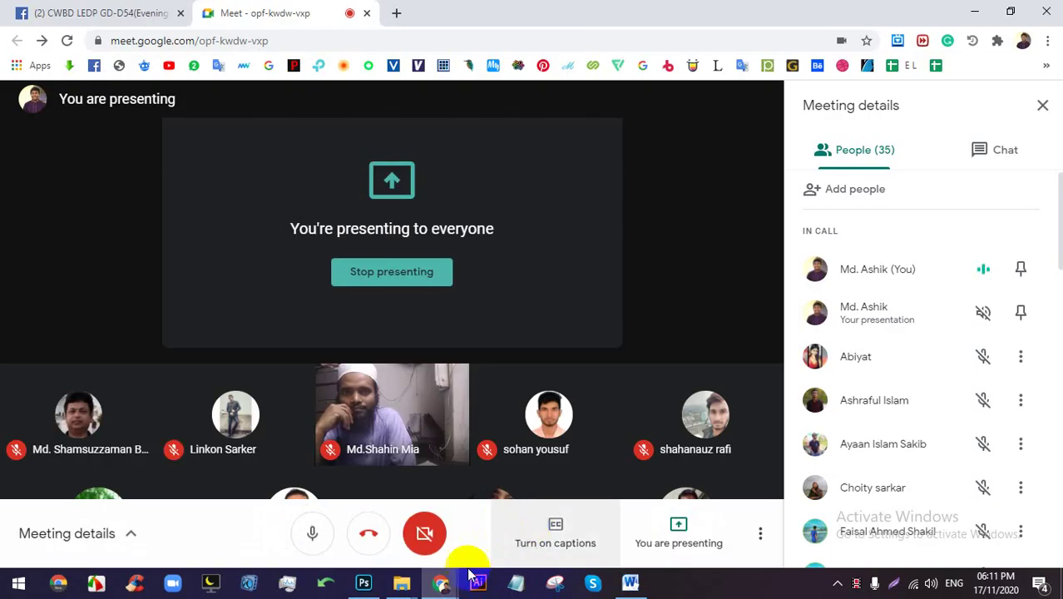
pyautogui.click(363, 583)
pyautogui.scroll(3, 268, 418)
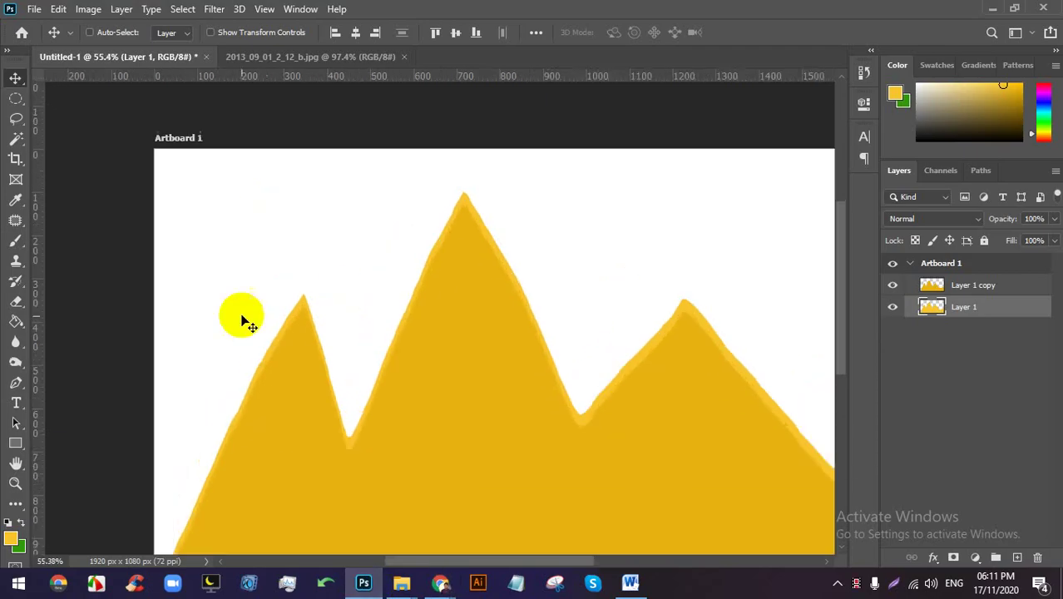
pyautogui.click(525, 276)
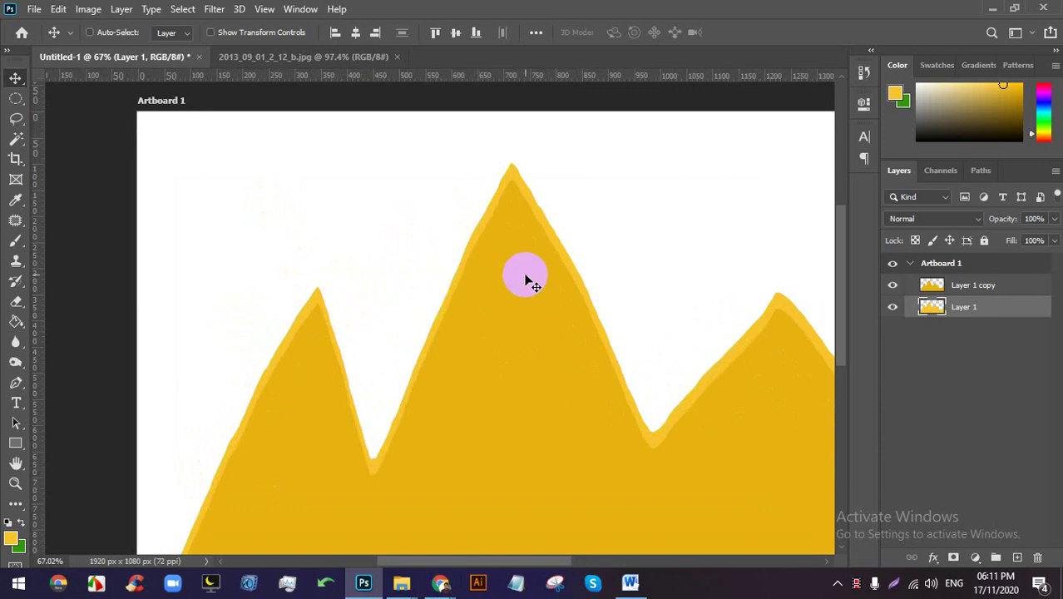
# Hide the Google Meet screen-sharing bar, check the meeting window again, and return to Photoshop.
pyautogui.click(447, 581)
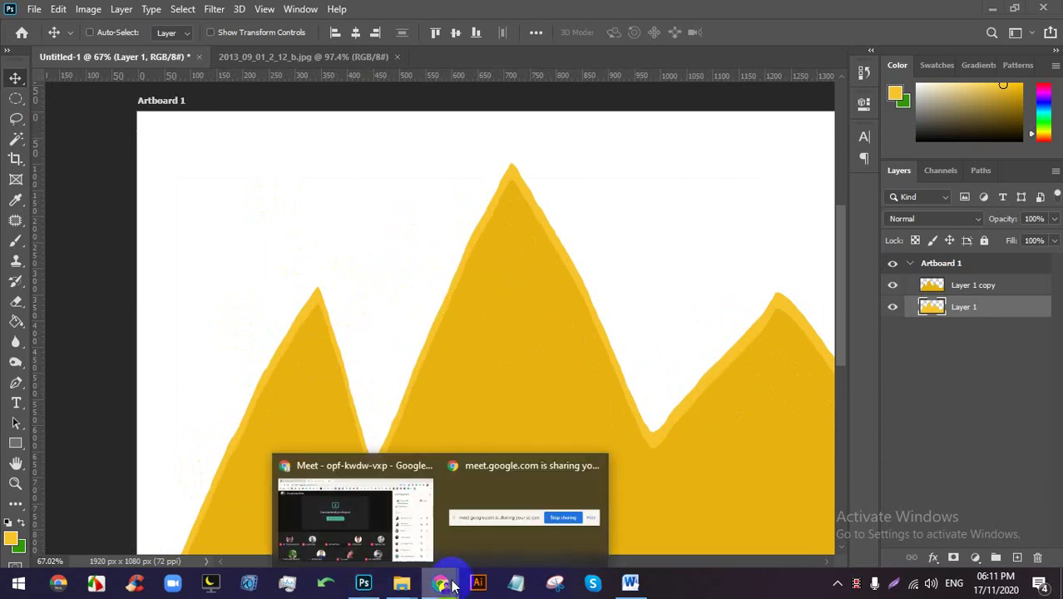
pyautogui.click(537, 505)
pyautogui.click(671, 544)
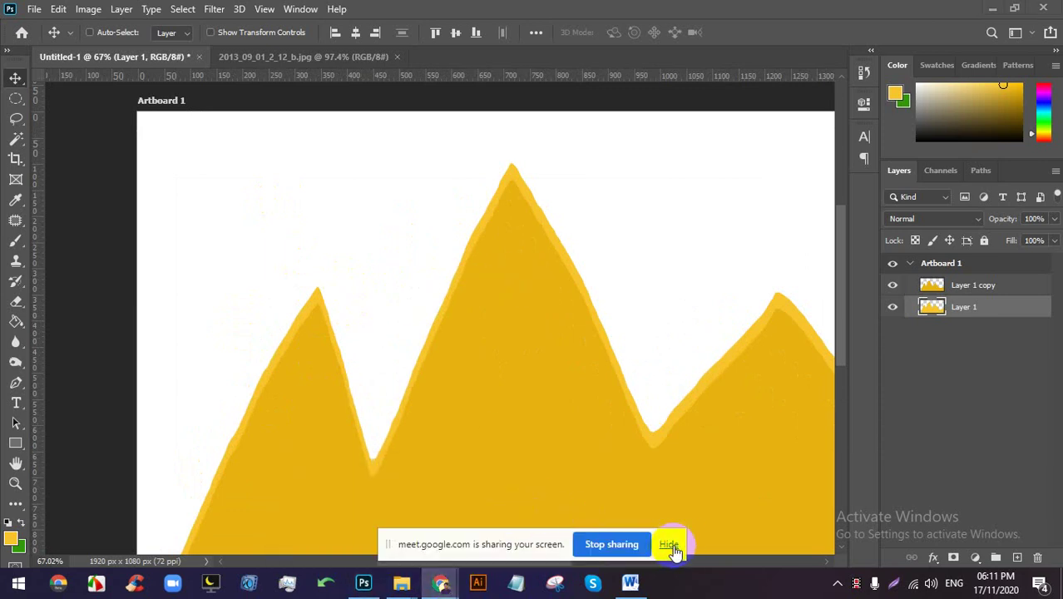
pyautogui.click(441, 583)
pyautogui.click(385, 499)
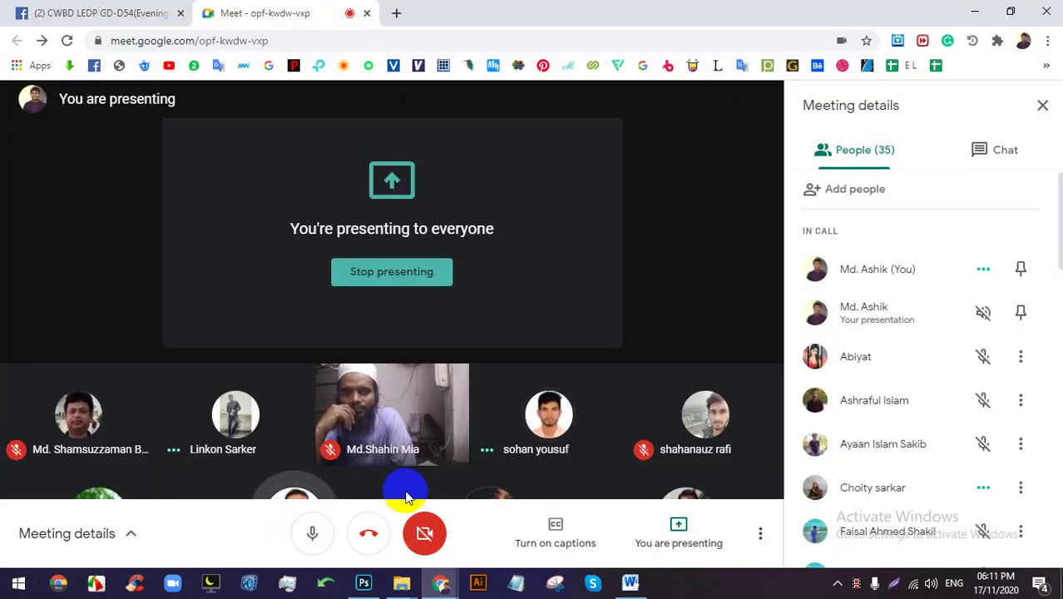
pyautogui.click(363, 582)
# Delete both mountain layers from Artboard 1.
pyautogui.scroll(-2, 493, 339)
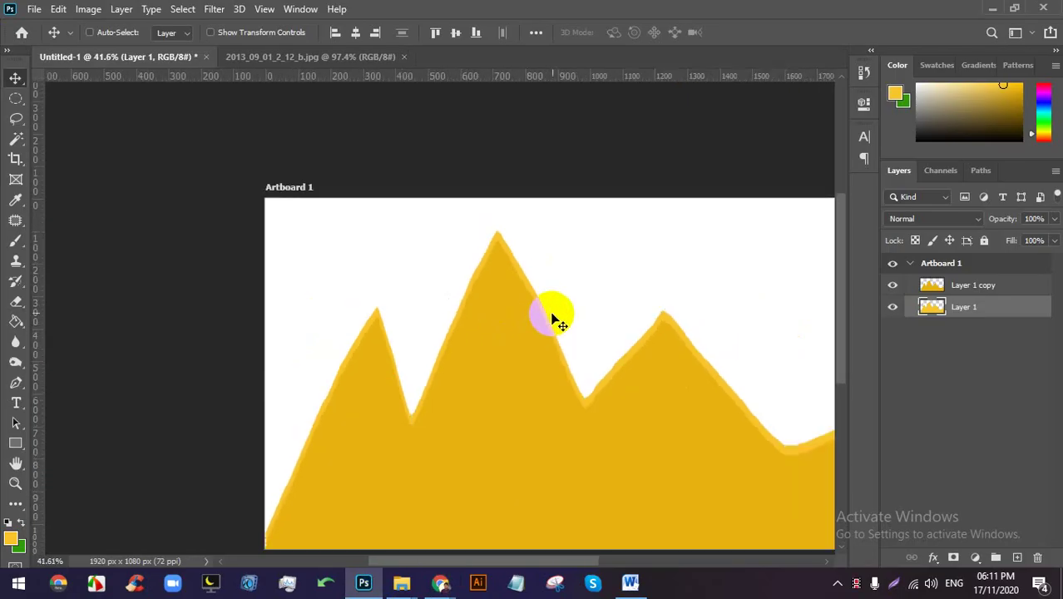
pyautogui.scroll(2, 508, 231)
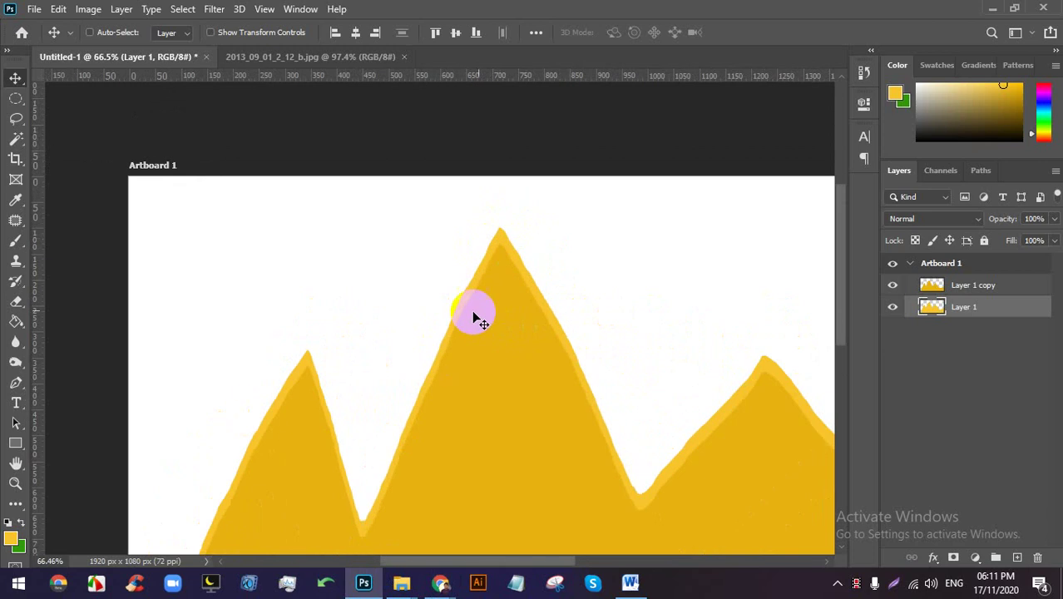
pyautogui.press('Delete')
pyautogui.press('Delete')
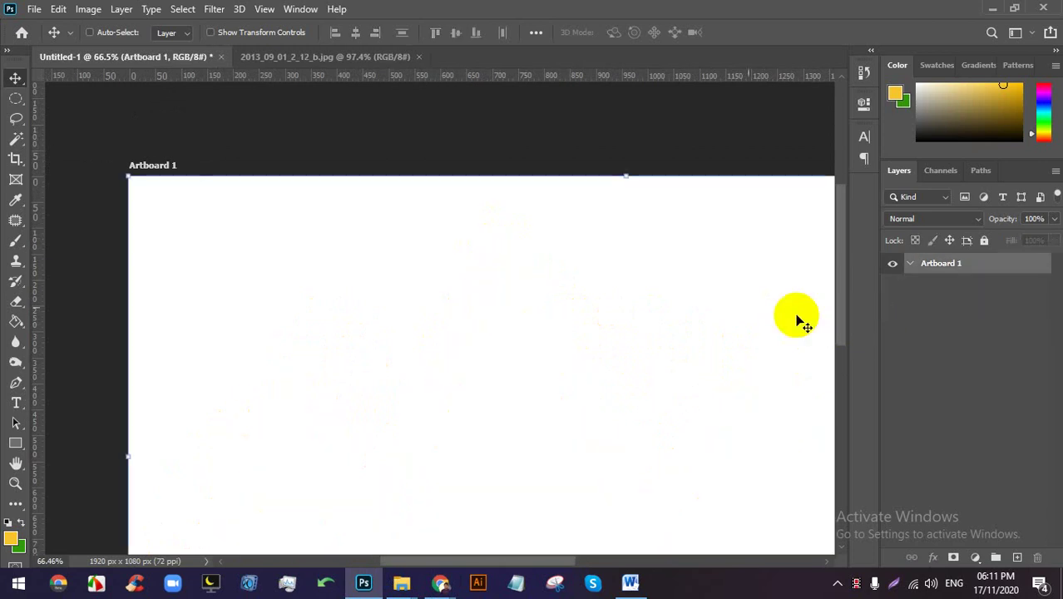
# Draw a freehand cloud-shaped selection with the Lasso tool near the artboard's upper-right corner.
pyautogui.scroll(-3, 795, 314)
pyautogui.scroll(2, 688, 308)
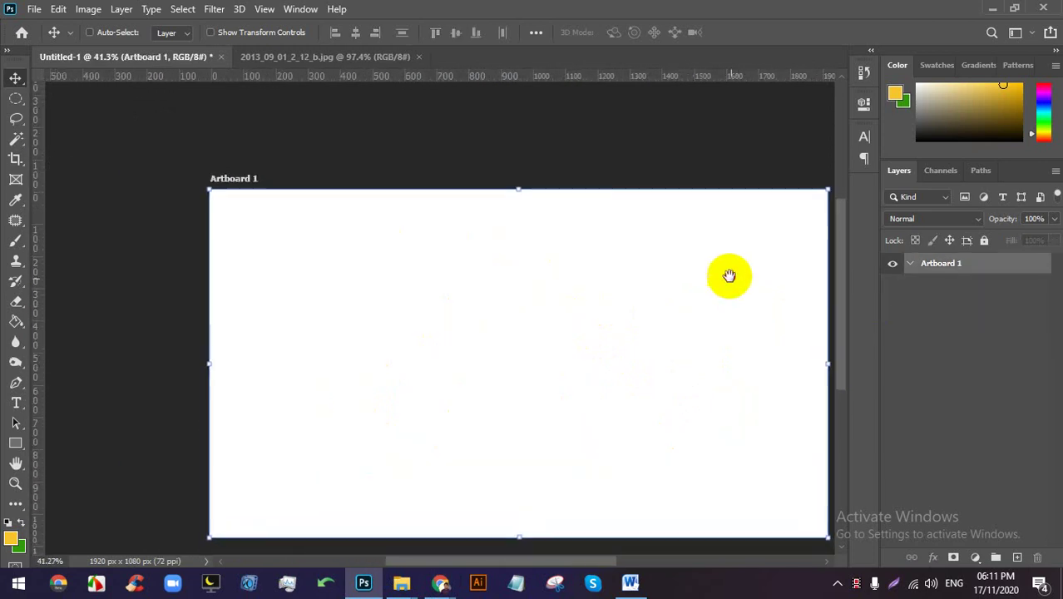
pyautogui.scroll(2, 624, 226)
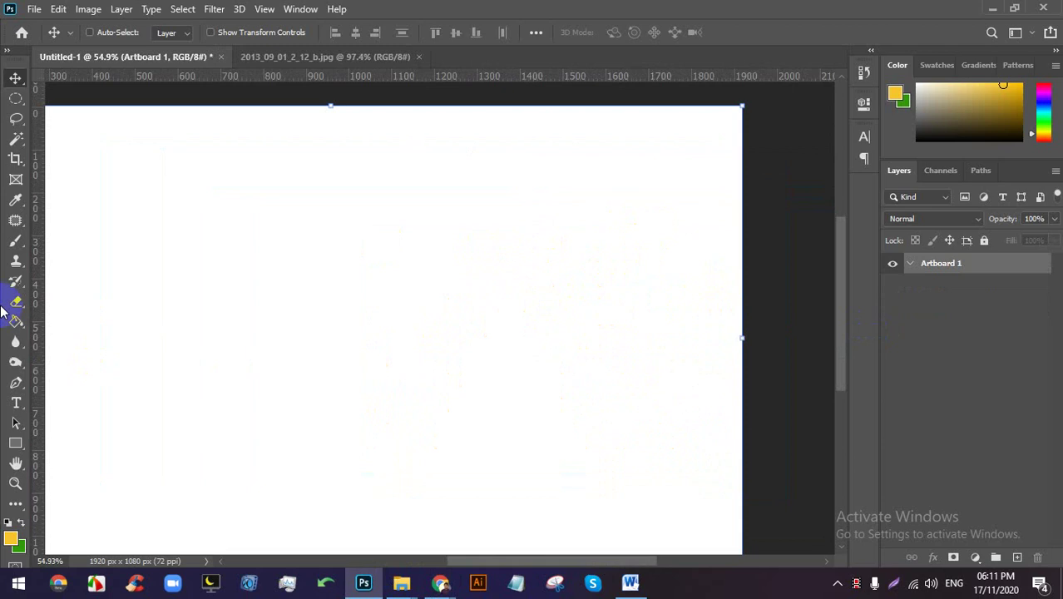
pyautogui.click(16, 98)
pyautogui.click(16, 118)
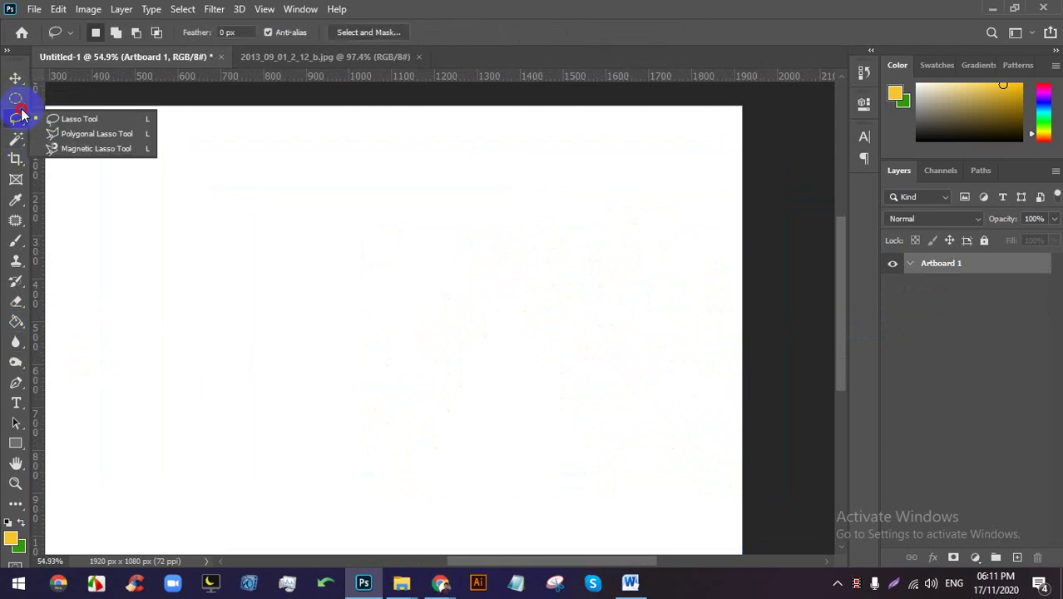
pyautogui.click(72, 115)
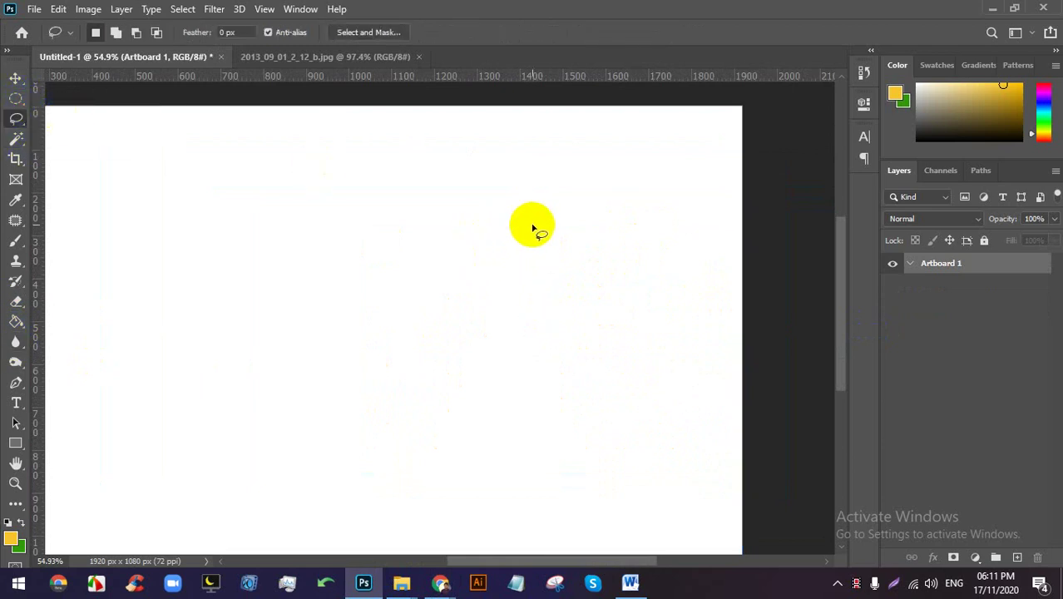
pyautogui.moveTo(536, 199)
pyautogui.mouseDown()
pyautogui.moveTo(591, 211)
pyautogui.moveTo(636, 183)
pyautogui.moveTo(702, 201)
pyautogui.moveTo(658, 221)
pyautogui.moveTo(613, 214)
pyautogui.moveTo(495, 235)
pyautogui.moveTo(475, 216)
pyautogui.moveTo(487, 201)
pyautogui.moveTo(536, 198)
pyautogui.moveTo(475, 218)
pyautogui.moveTo(491, 176)
pyautogui.moveTo(522, 169)
pyautogui.moveTo(558, 190)
pyautogui.moveTo(571, 167)
pyautogui.moveTo(609, 150)
pyautogui.moveTo(648, 183)
pyautogui.moveTo(684, 168)
pyautogui.moveTo(718, 196)
pyautogui.moveTo(717, 227)
pyautogui.moveTo(463, 264)
pyautogui.moveTo(441, 233)
pyautogui.mouseUp()
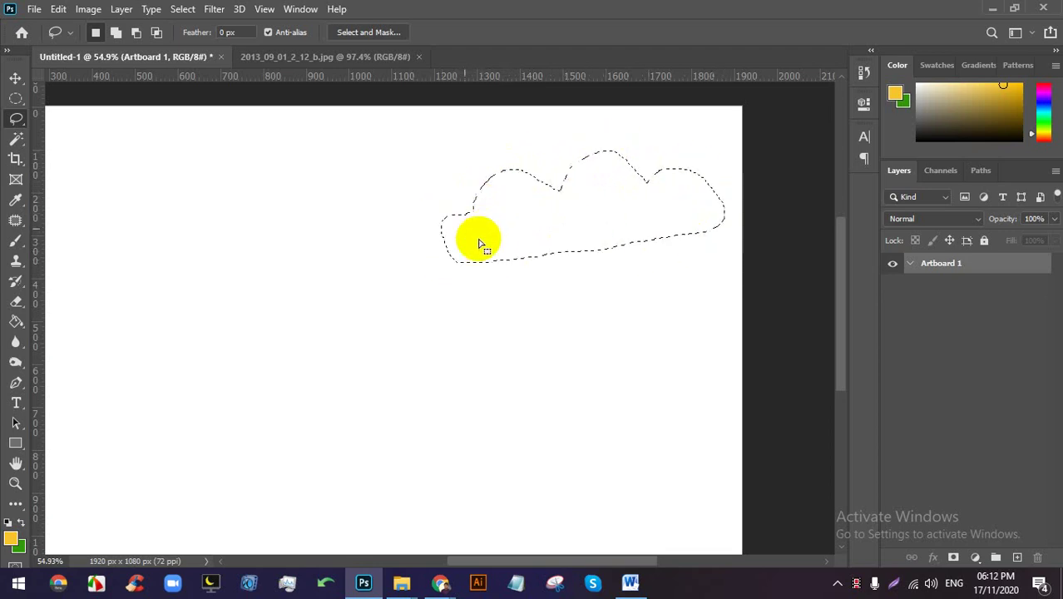
# Fill the cloud selection with bright blue on a new layer and clear the selection.
pyautogui.click(9, 542)
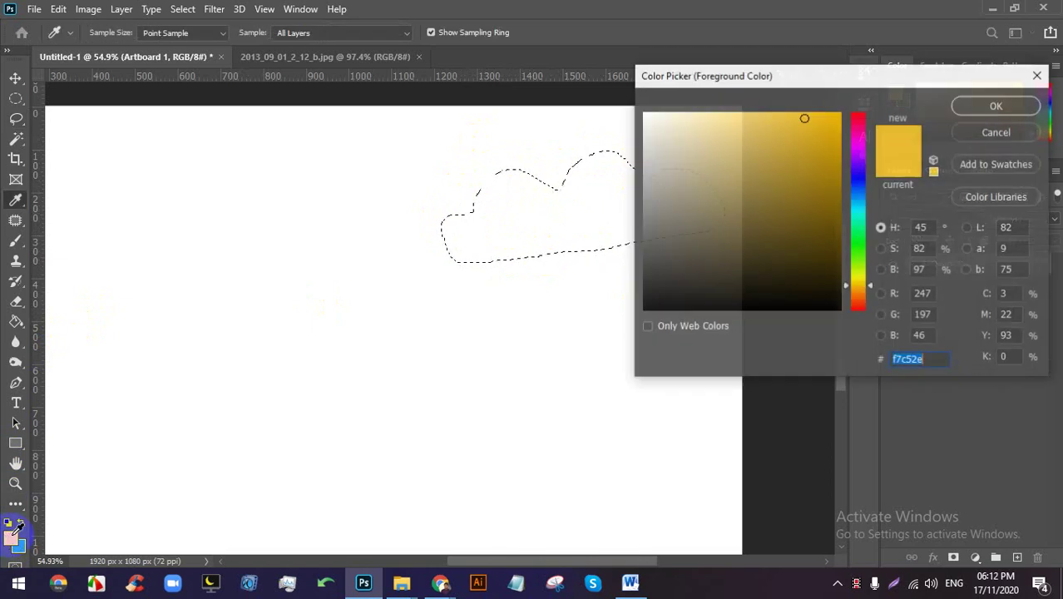
pyautogui.moveTo(857, 208); pyautogui.dragTo(863, 199)
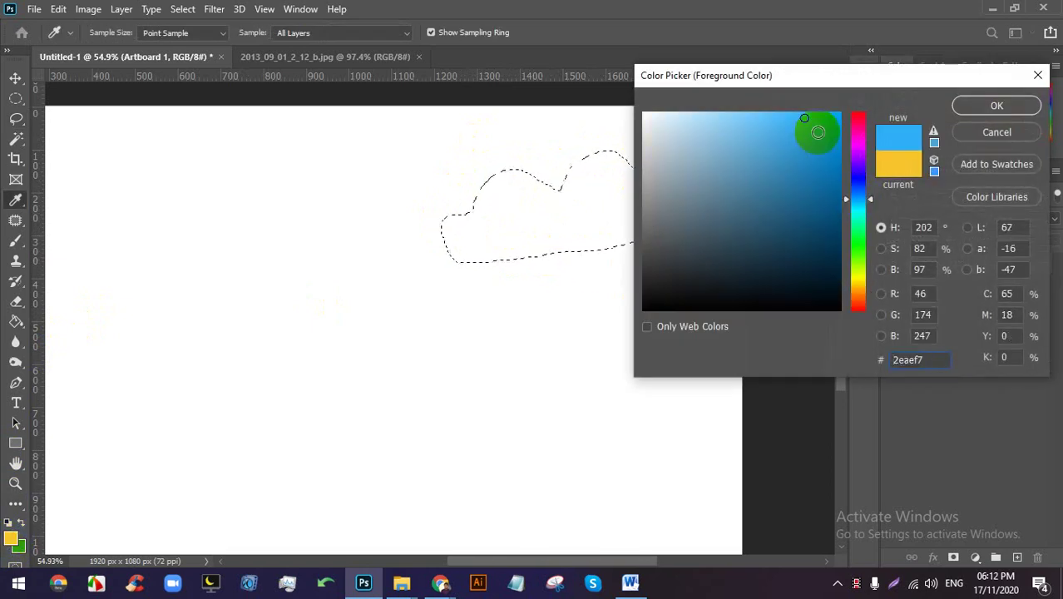
pyautogui.click(990, 108)
pyautogui.click(9, 325)
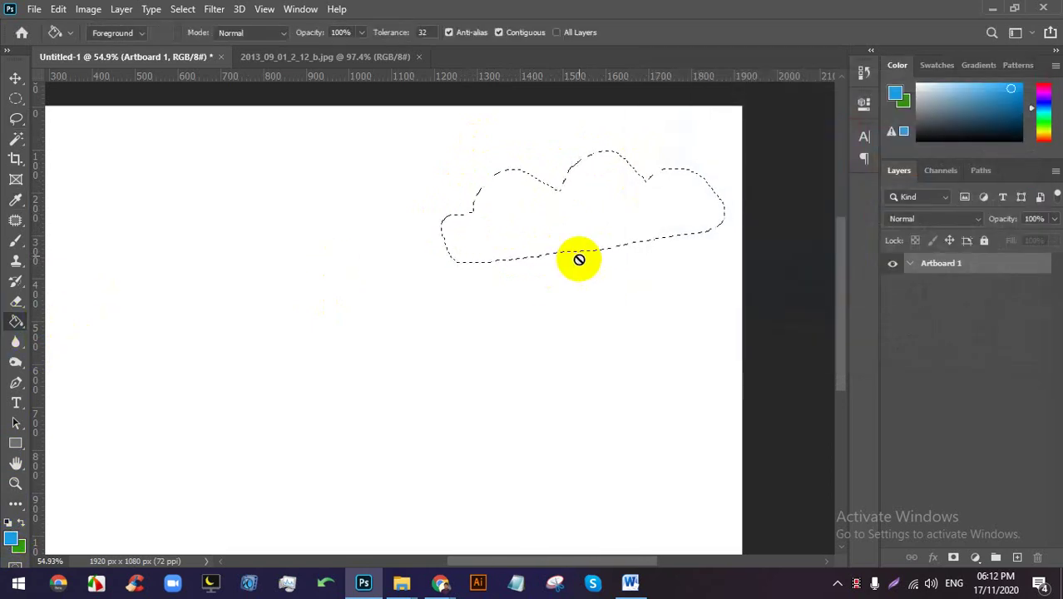
pyautogui.click(1018, 555)
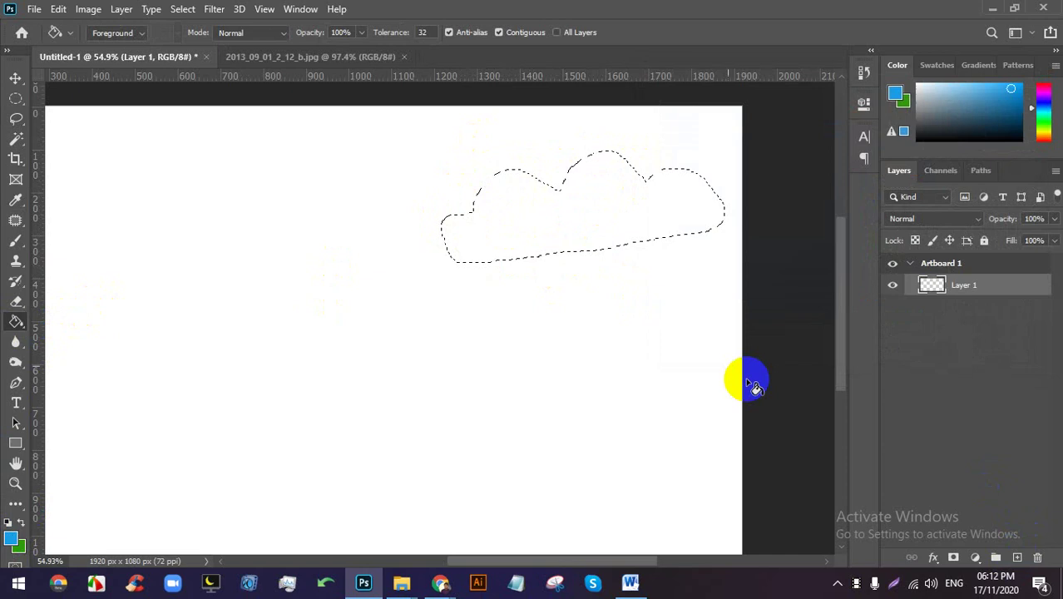
pyautogui.click(602, 184)
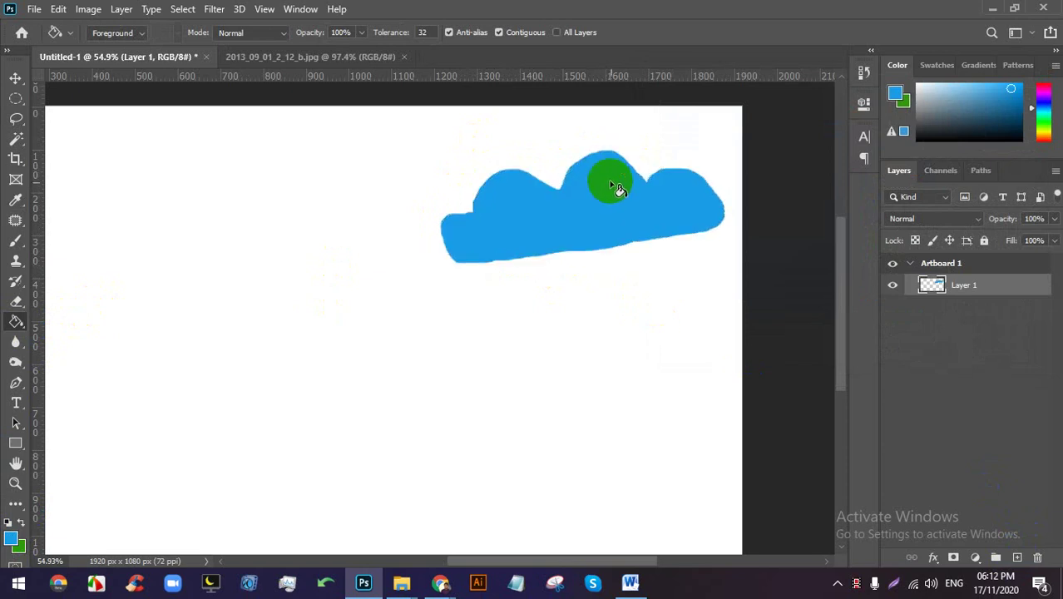
pyautogui.click(624, 179)
pyautogui.scroll(-2, 495, 197)
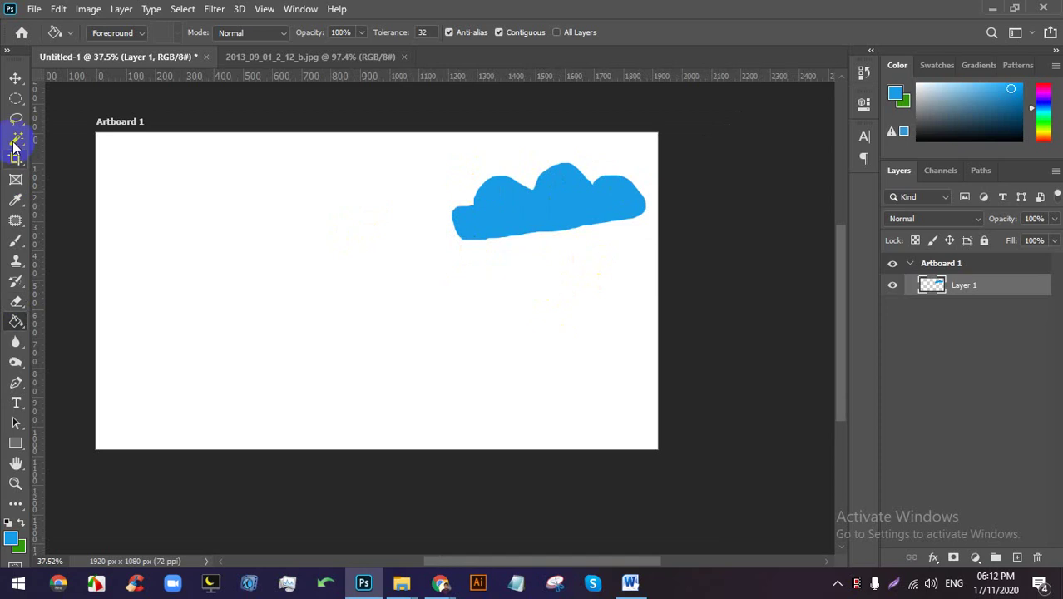
# Draw a small freehand selection of a flying bird with the Lasso tool near the artboard's upper-left corner.
pyautogui.click(12, 98)
pyautogui.rightClick(15, 118)
pyautogui.click(75, 114)
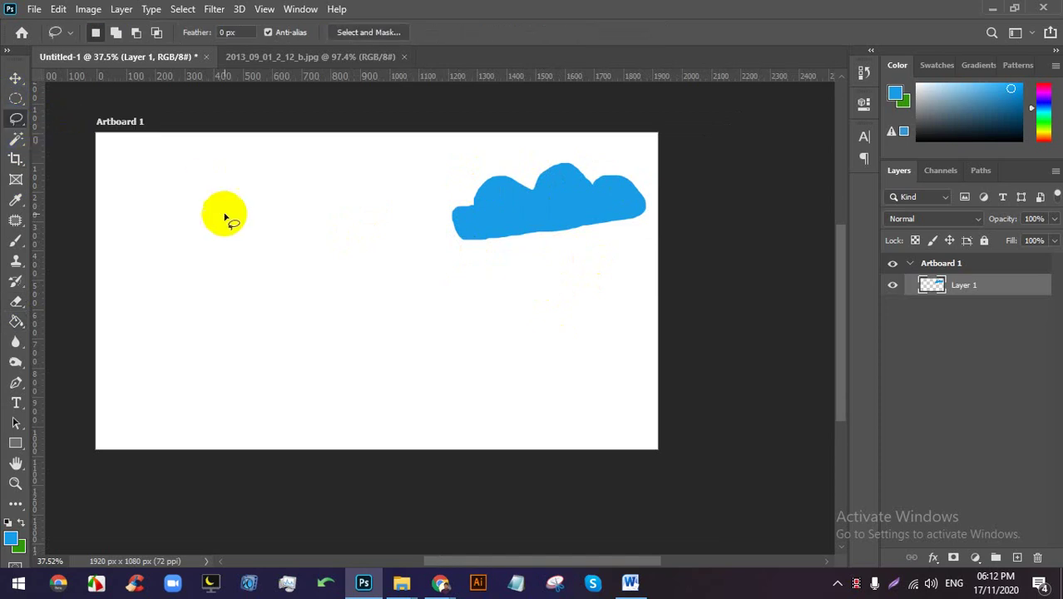
pyautogui.scroll(2, 146, 193)
pyautogui.scroll(1, 147, 193)
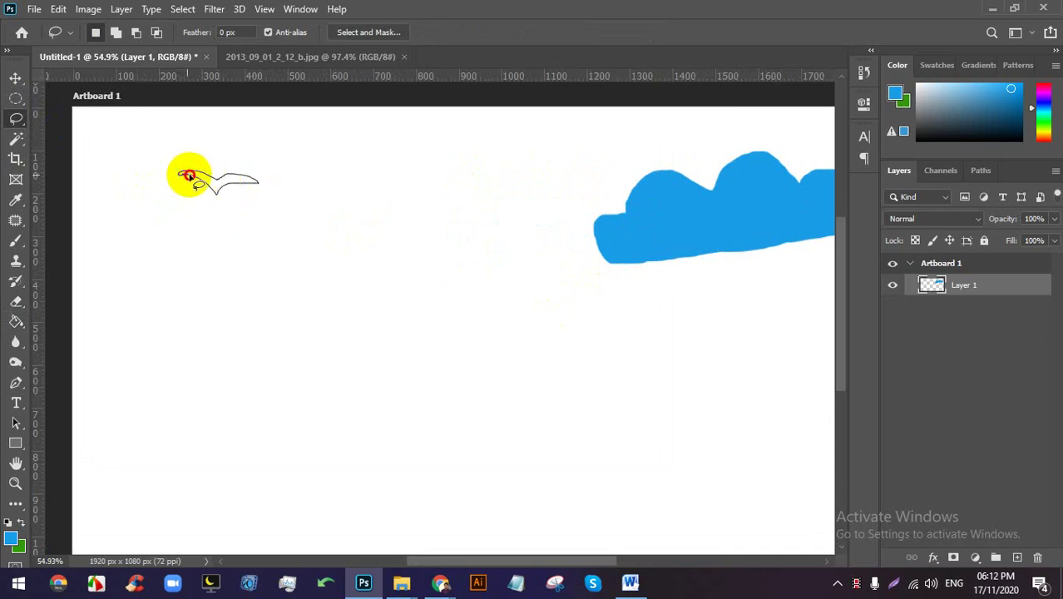
pyautogui.scroll(2, 185, 185)
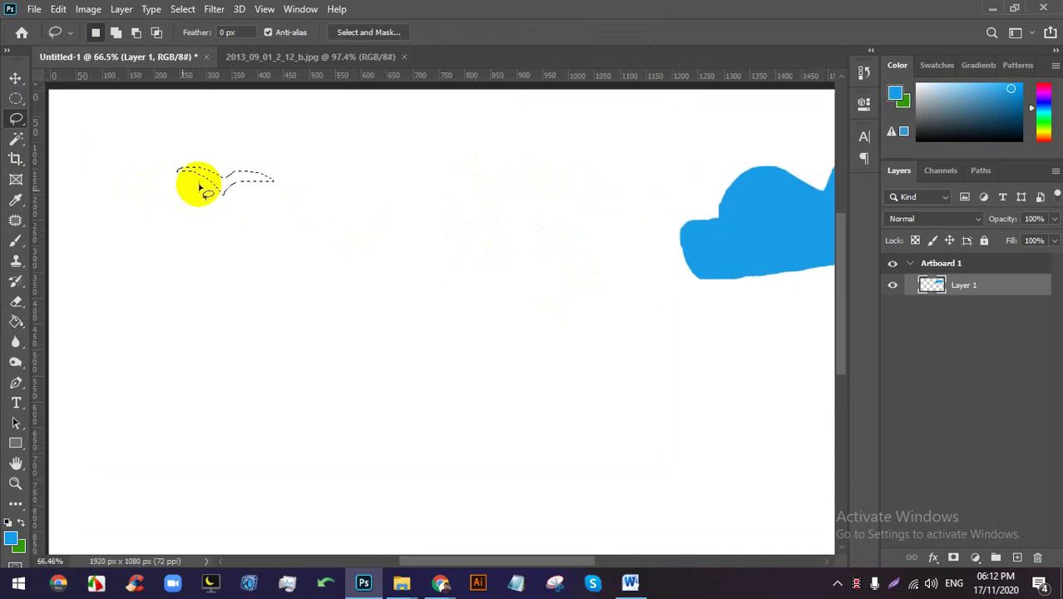
# Fill the bird selection with a dark slate colour using the Paint Bucket tool on the cloud's layer.
pyautogui.click(10, 535)
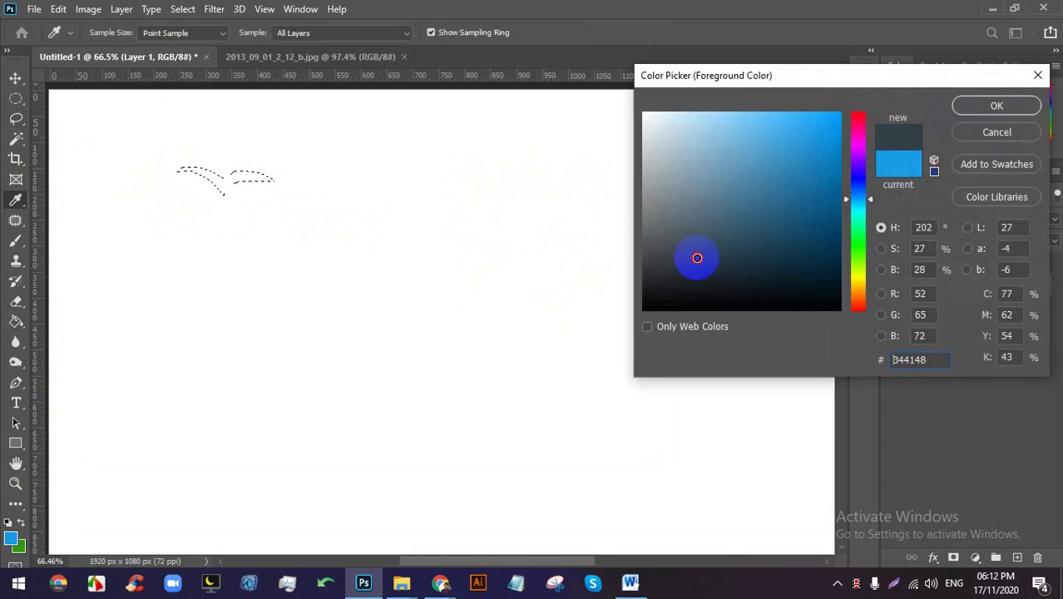
pyautogui.click(998, 109)
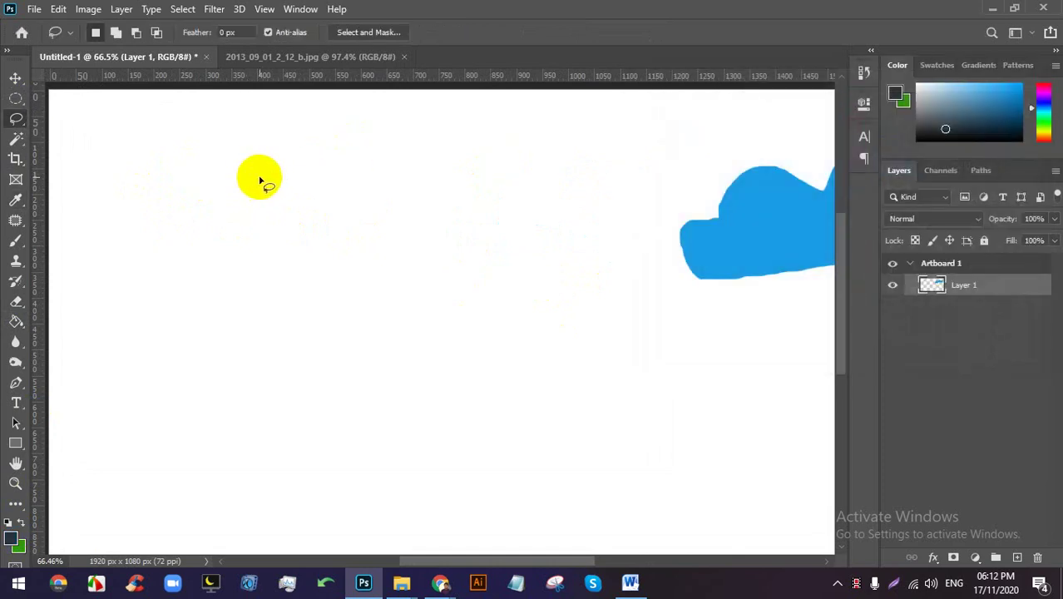
pyautogui.click(16, 322)
pyautogui.click(241, 184)
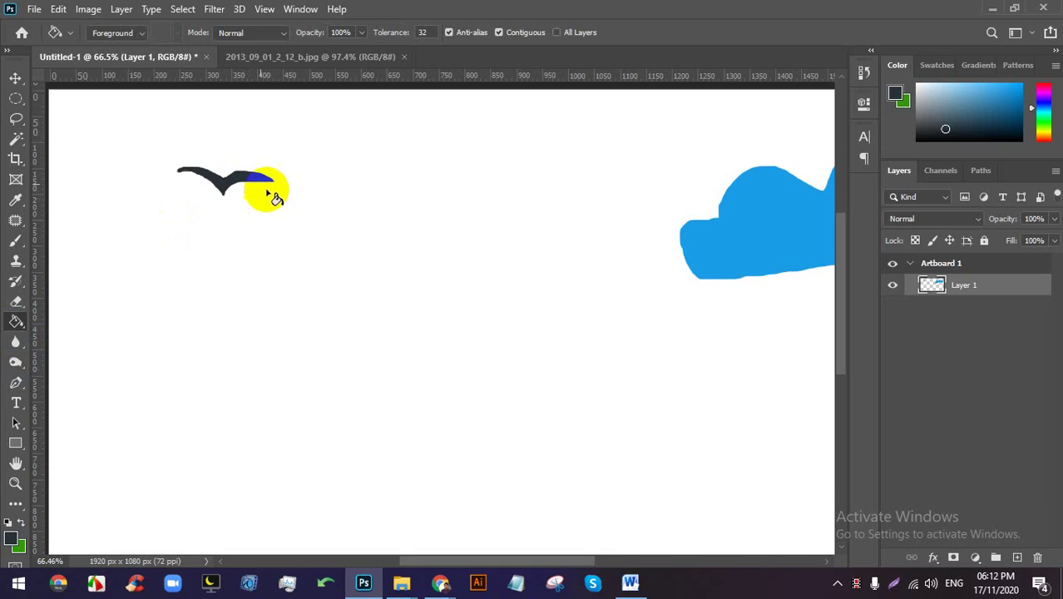
pyautogui.hotkey('ctrl', '0')
# Duplicate the layer with the bird and cloud three times with the Move tool, staggering the copies around the original bird.
pyautogui.click(15, 79)
pyautogui.scroll(2, 215, 161)
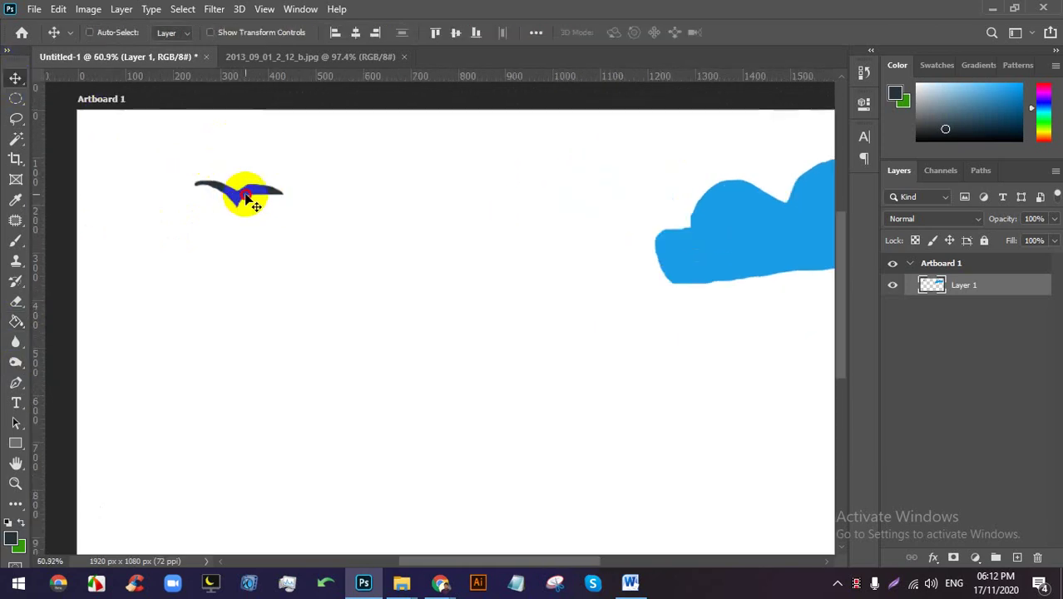
pyautogui.moveTo(255, 205); pyautogui.dragTo(245, 211)
pyautogui.hotkey('ctrl', 'z')
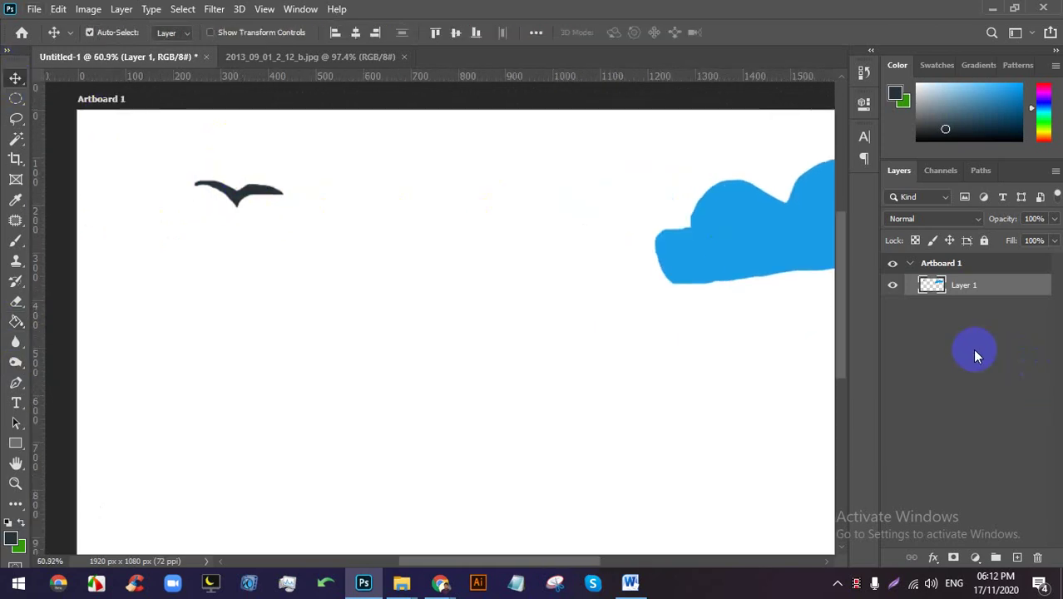
pyautogui.scroll(-2, 593, 247)
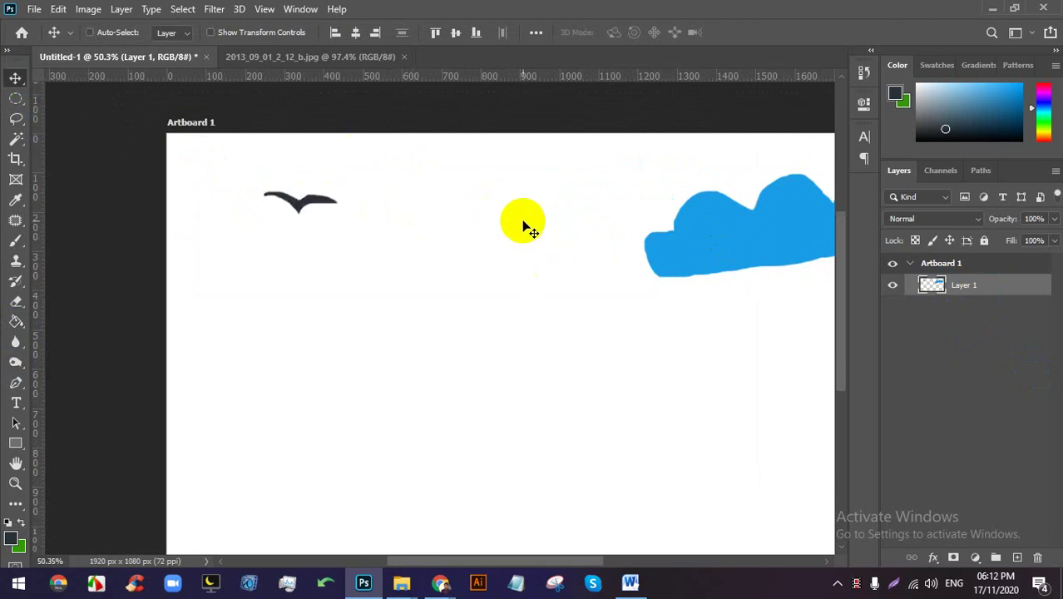
pyautogui.scroll(-2, 524, 222)
pyautogui.moveTo(554, 228); pyautogui.dragTo(643, 248)
pyautogui.scroll(3, 347, 233)
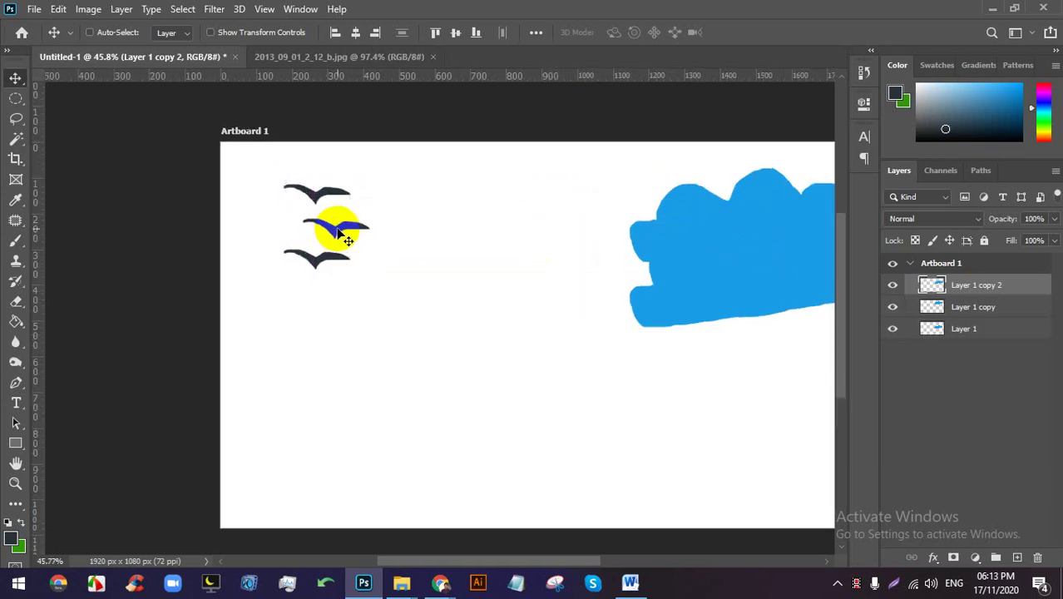
pyautogui.moveTo(338, 229); pyautogui.dragTo(386, 212)
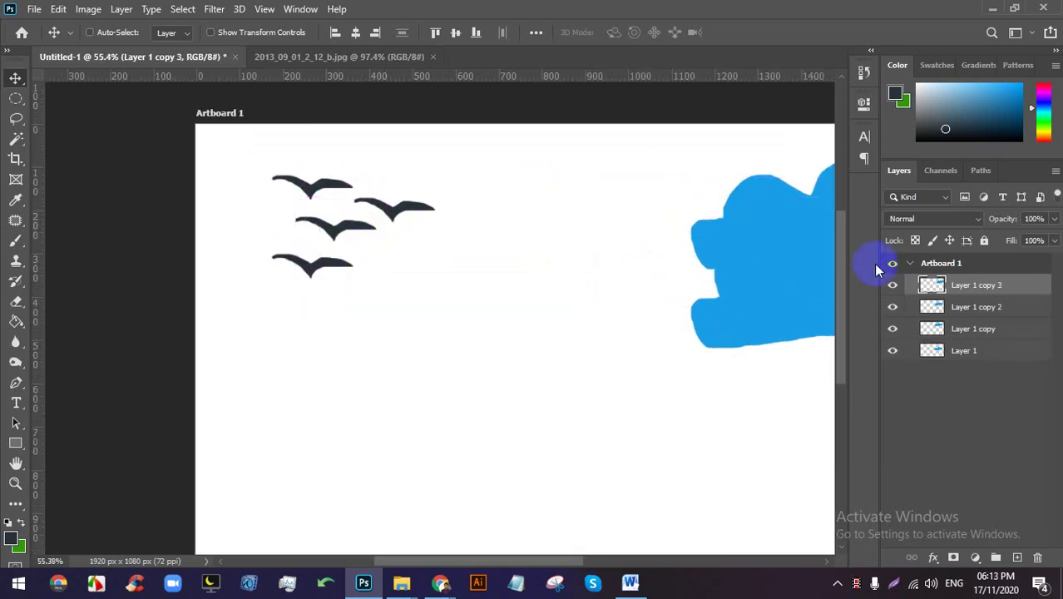
# Move the third layer copy down so its bird and cloud sit well below the other ones.
pyautogui.moveTo(492, 214); pyautogui.dragTo(430, 327)
pyautogui.scroll(-5, 410, 255)
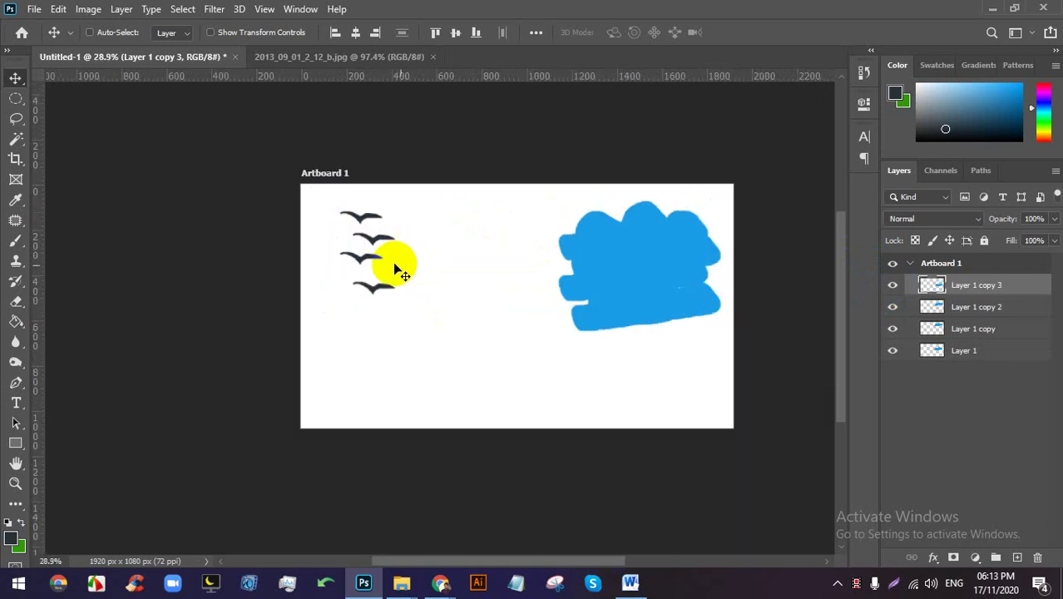
pyautogui.moveTo(589, 284); pyautogui.dragTo(576, 356)
pyautogui.moveTo(576, 376); pyautogui.dragTo(589, 349)
pyautogui.scroll(4, 582, 366)
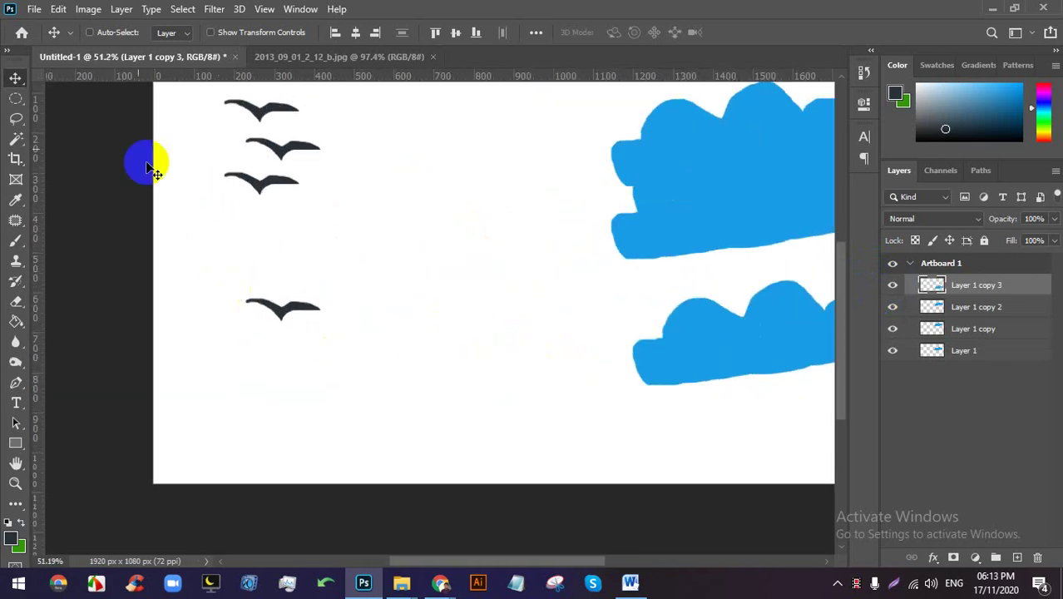
# Switch to the Google Meet call and stop presenting the screen.
pyautogui.click(10, 108)
pyautogui.moveTo(440, 582)
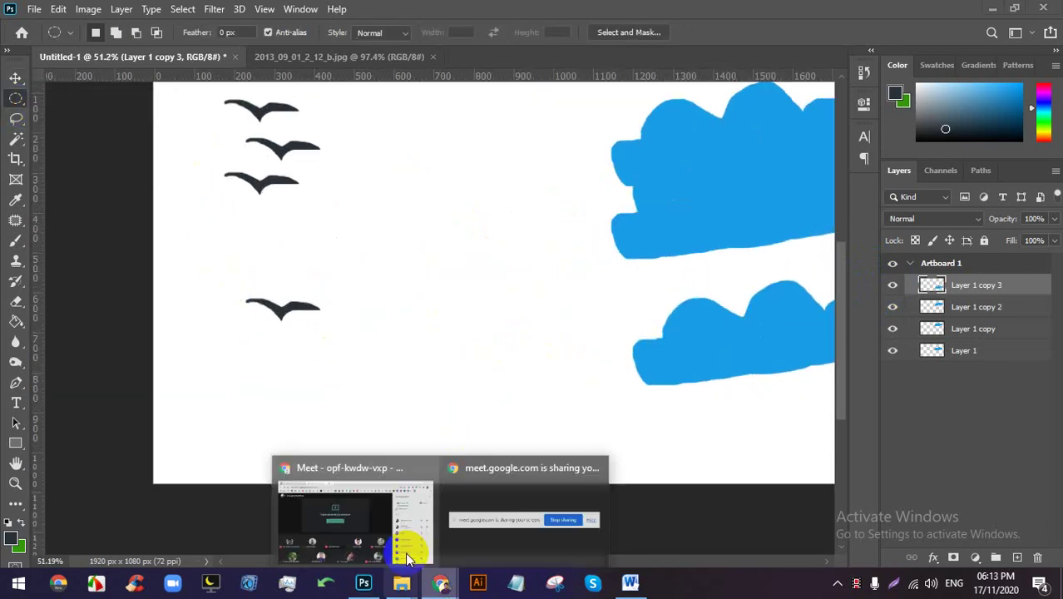
pyautogui.click(391, 533)
pyautogui.click(697, 174)
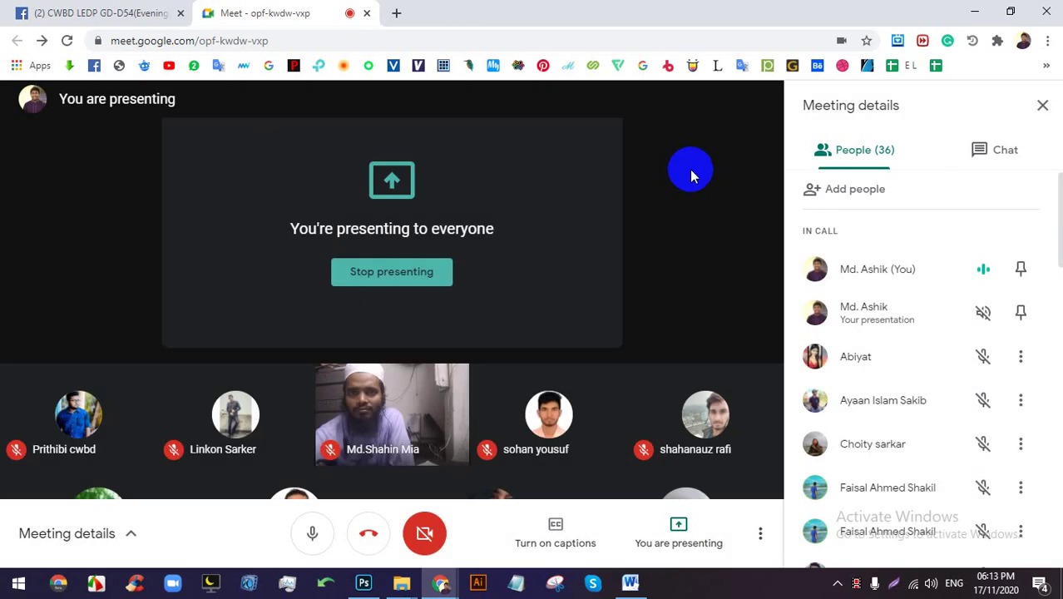
pyautogui.click(393, 272)
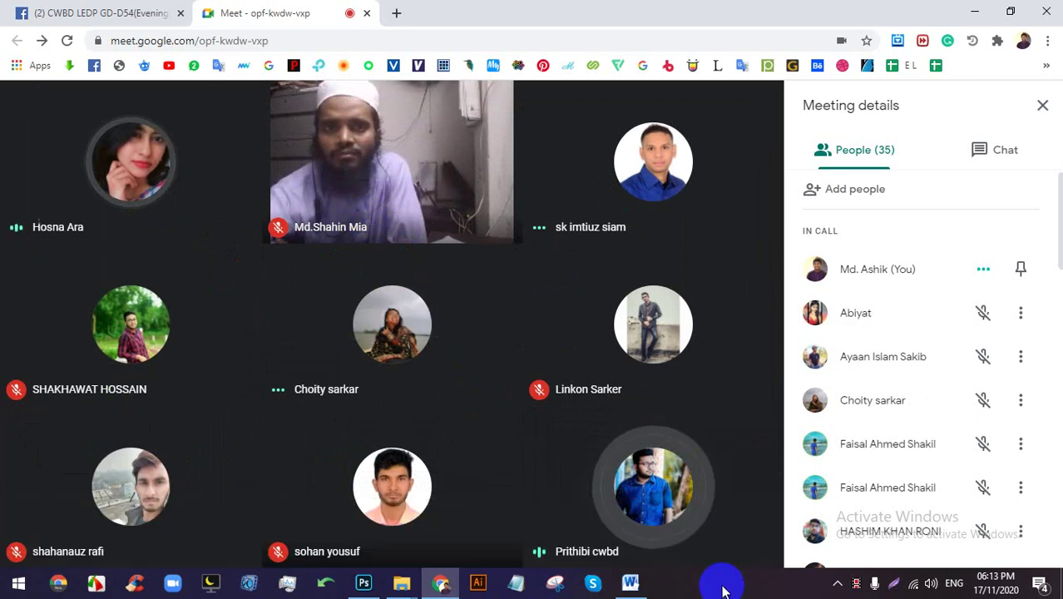
# Review the meeting's participant list and video tiles to check who is attending with the camera on.
pyautogui.scroll(-5, 902, 475)
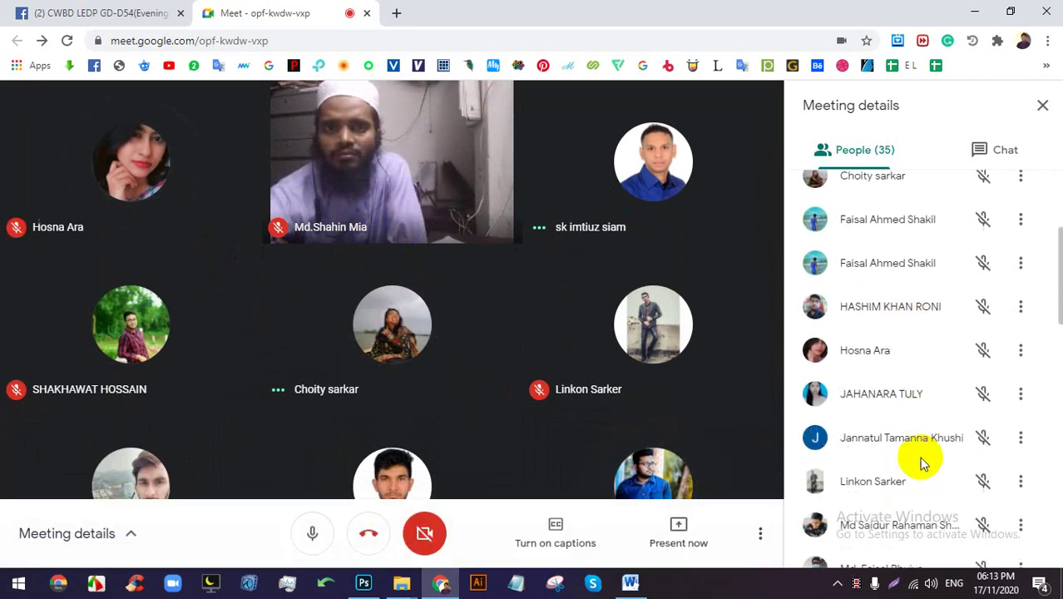
pyautogui.scroll(6, 921, 456)
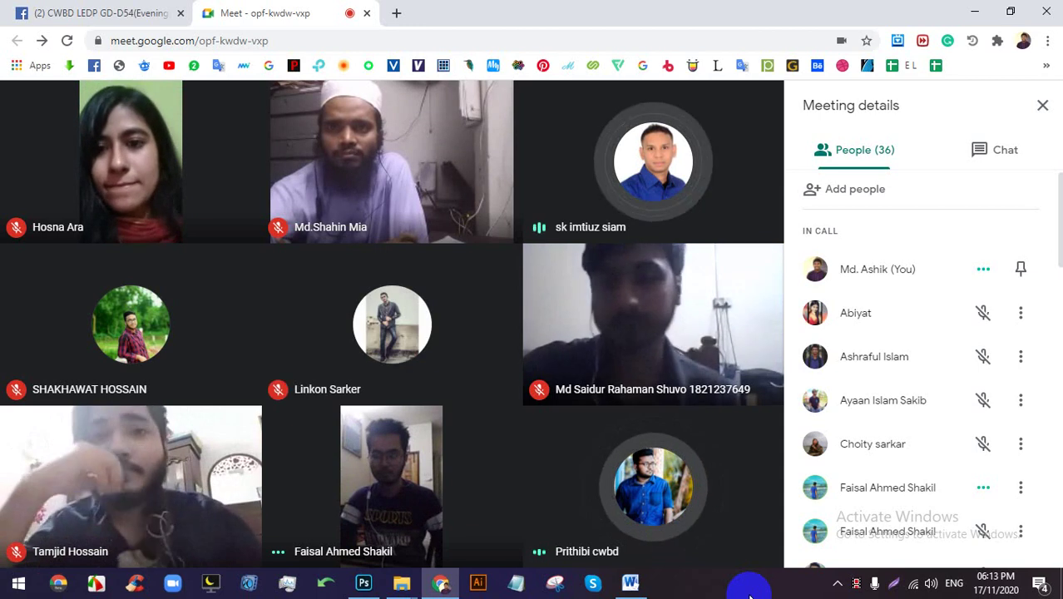
pyautogui.moveTo(762, 541)
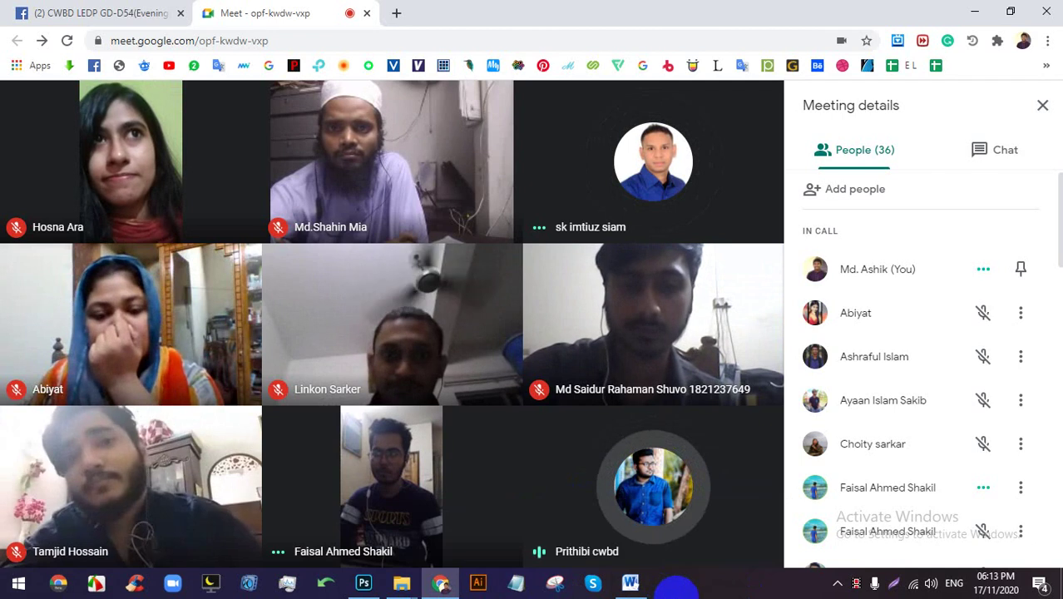
pyautogui.scroll(-4, 919, 426)
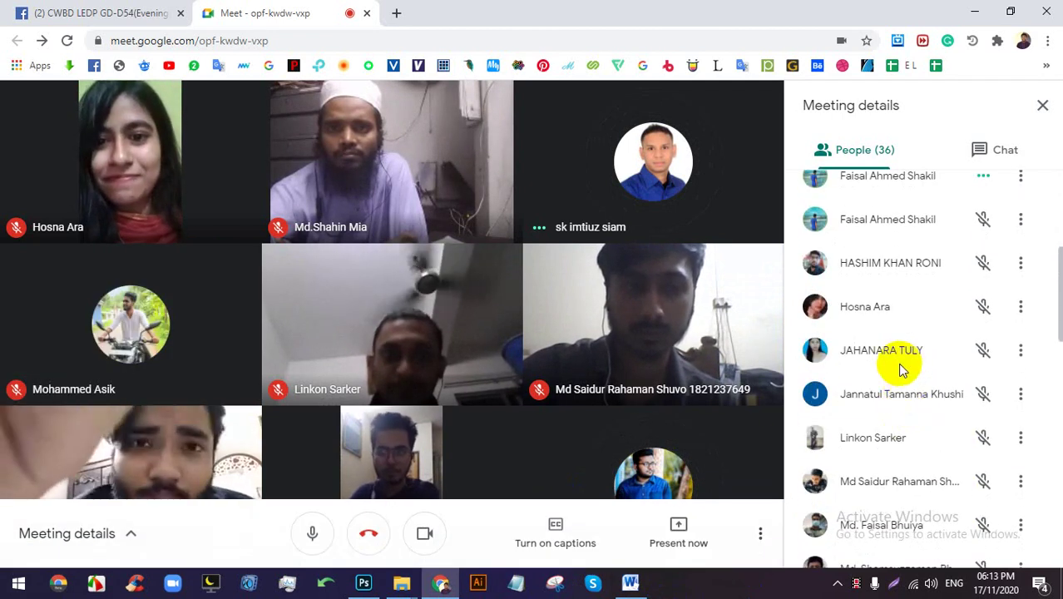
pyautogui.scroll(5, 902, 370)
pyautogui.scroll(-3, 909, 384)
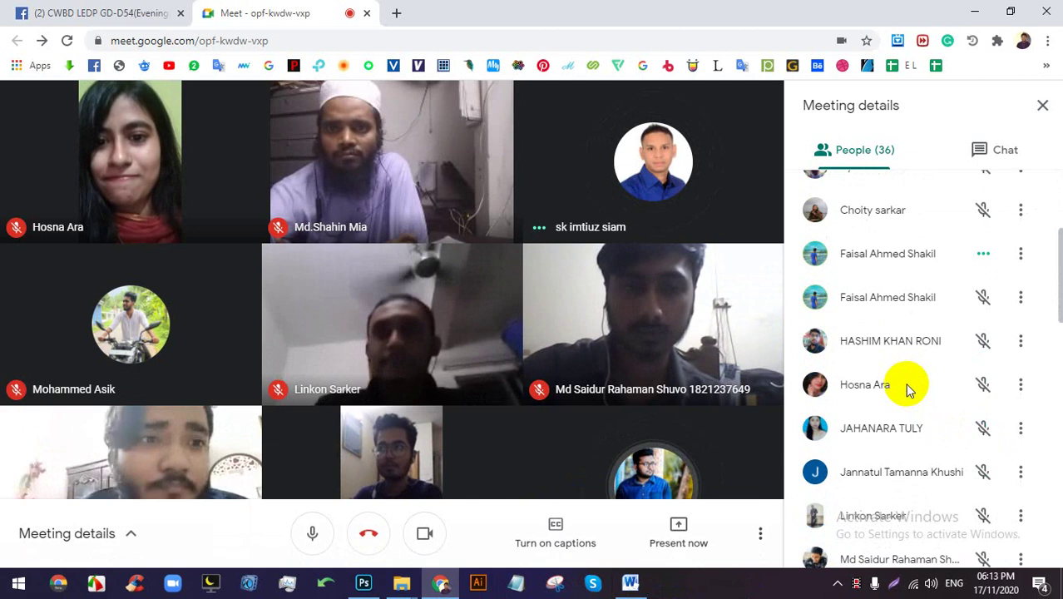
pyautogui.scroll(3, 910, 385)
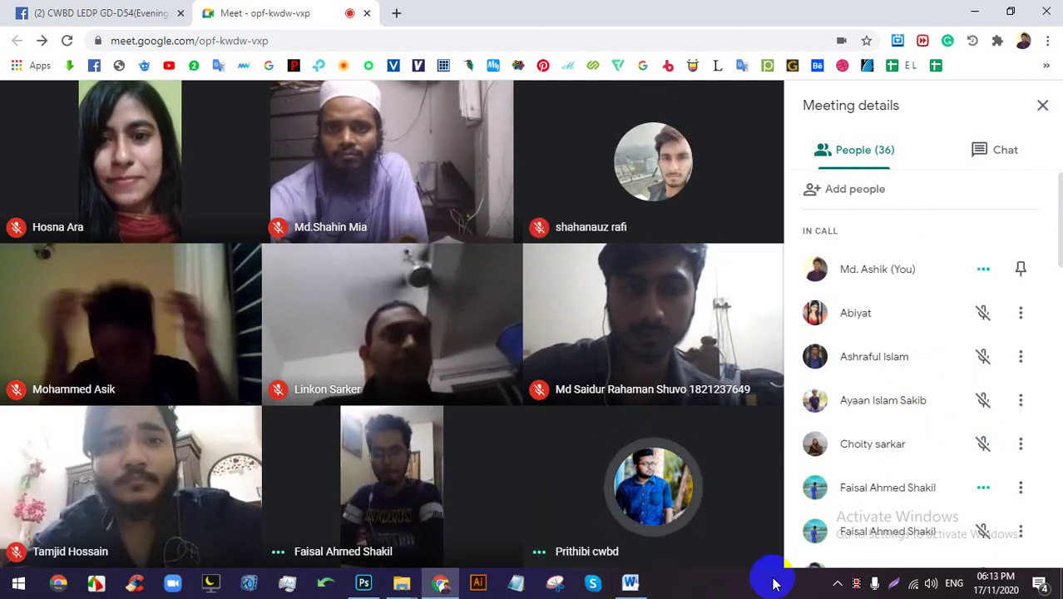
pyautogui.moveTo(447, 523)
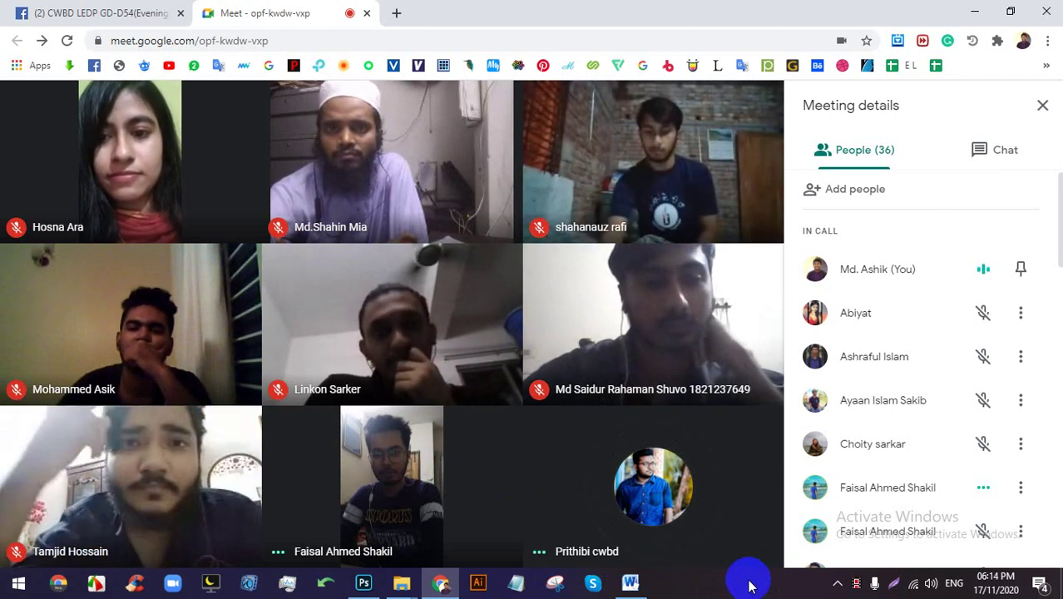
# Admit the waiting participant to the call and look through the participant list again.
pyautogui.moveTo(41, 226)
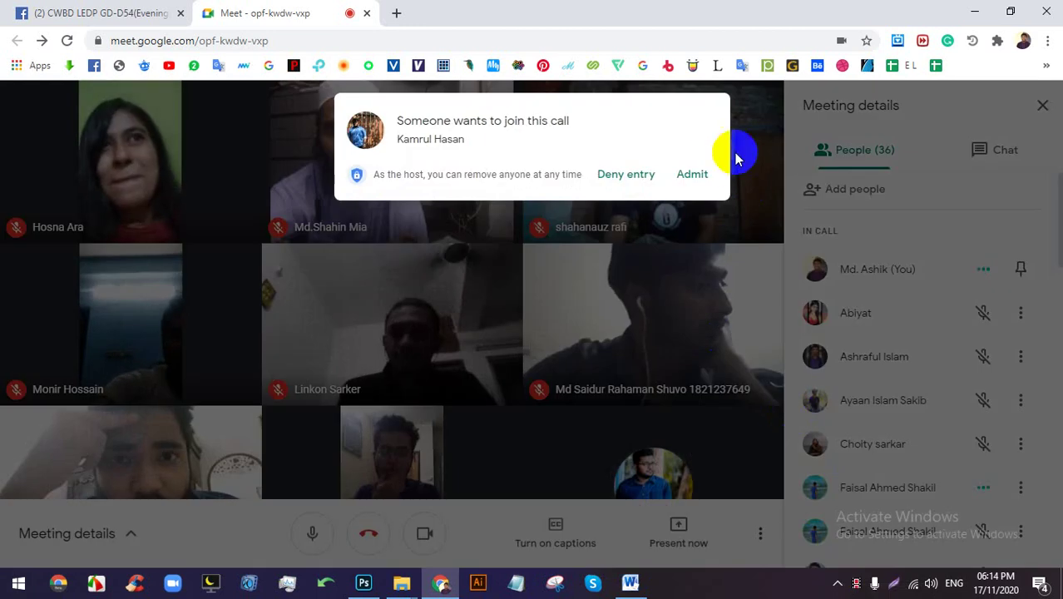
pyautogui.click(703, 174)
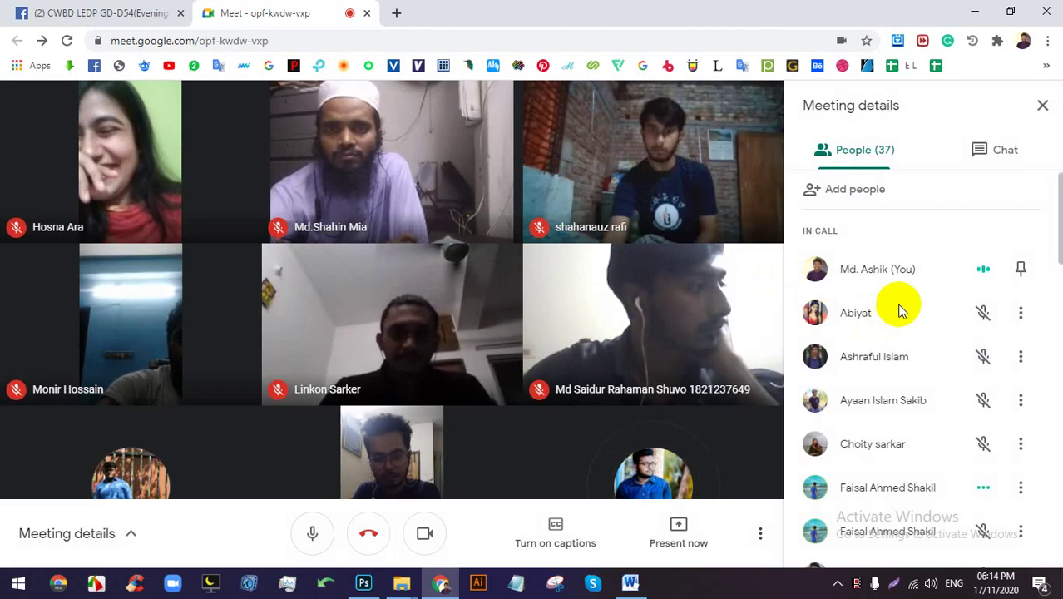
pyautogui.scroll(-1, 893, 304)
pyautogui.scroll(-3, 909, 287)
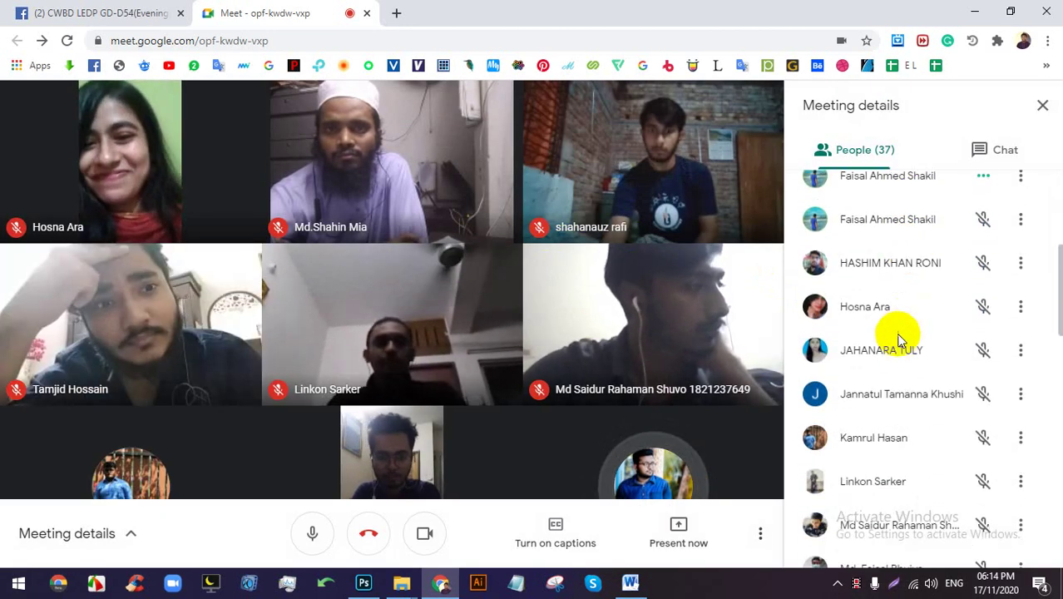
pyautogui.scroll(4, 902, 340)
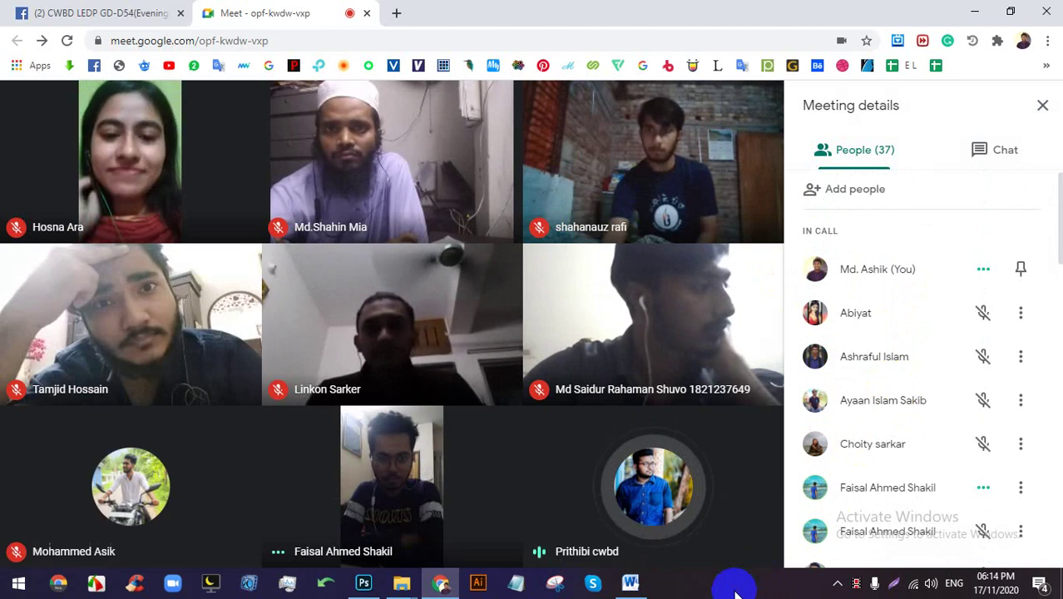
# Capture the whole screen with the meeting tiles and participant list, and save it in Downloads as Screenshot_67.png.
pyautogui.click(729, 591)
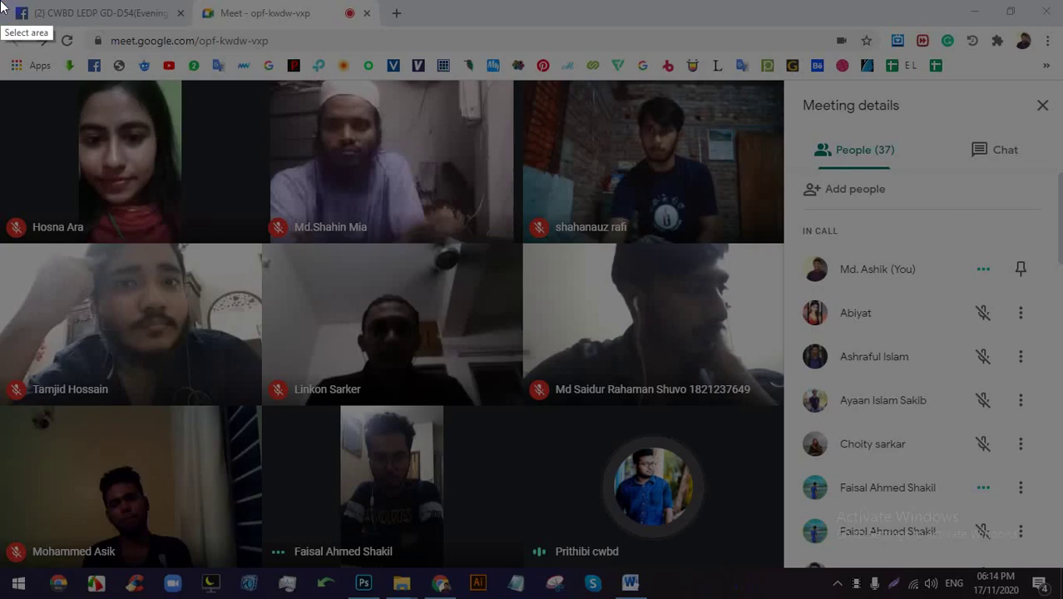
pyautogui.moveTo(2, 3)
pyautogui.mouseDown()
pyautogui.moveTo(807, 598)
pyautogui.moveTo(1062, 598)
pyautogui.mouseUp()
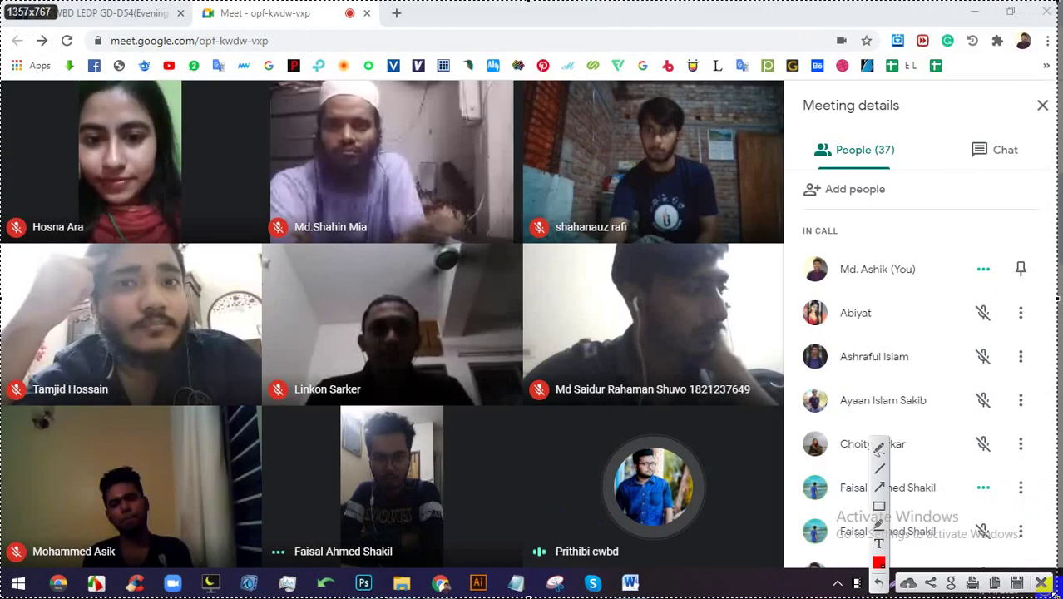
pyautogui.click(1020, 583)
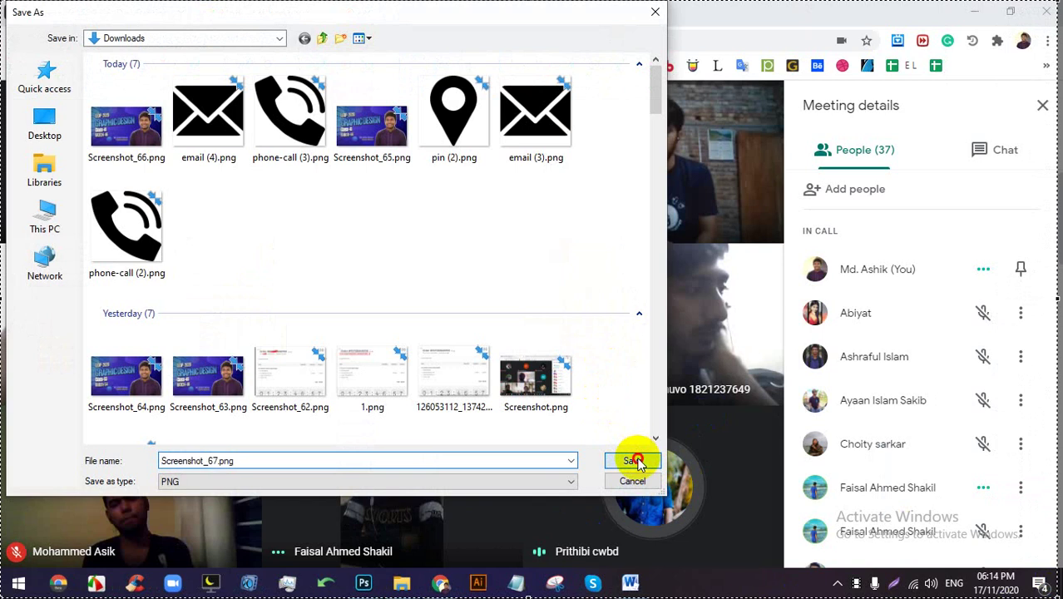
pyautogui.click(634, 461)
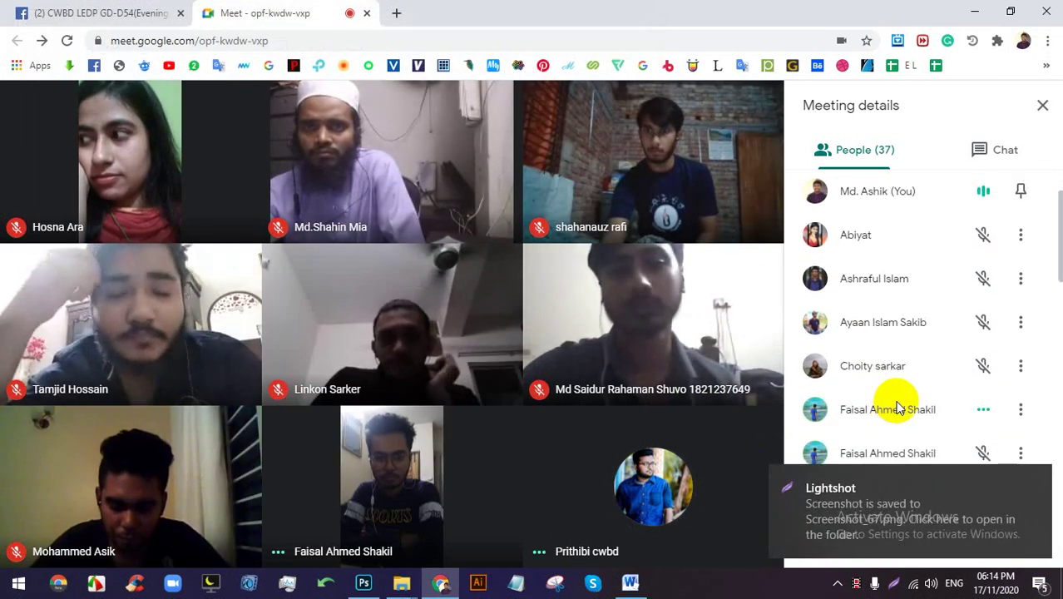
# Look through the participant list from top to bottom and back to see who is attending the class.
pyautogui.scroll(-1, 1037, 469)
pyautogui.scroll(-2, 866, 395)
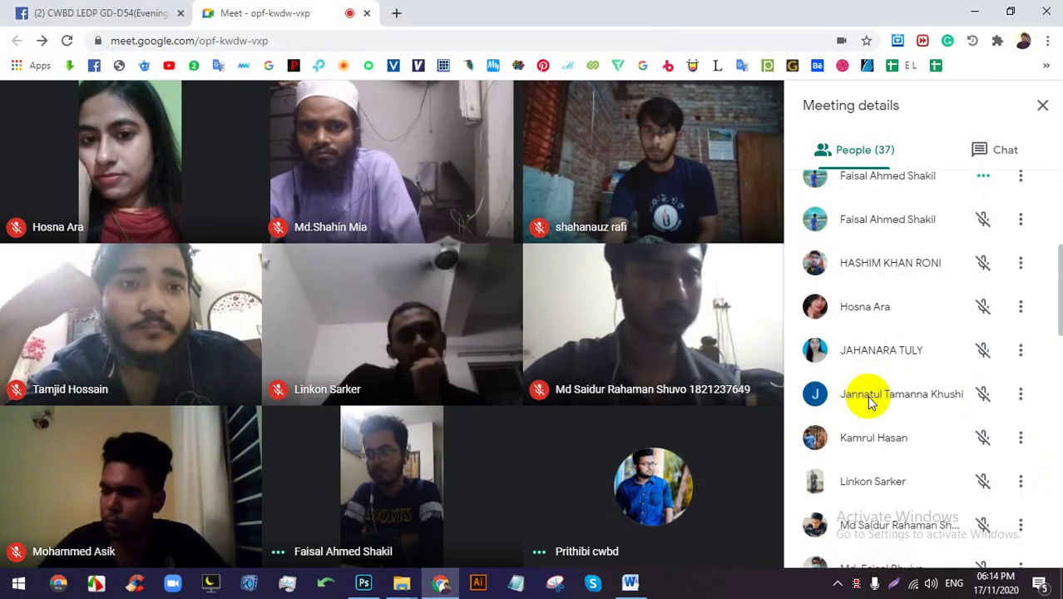
pyautogui.scroll(-3, 867, 395)
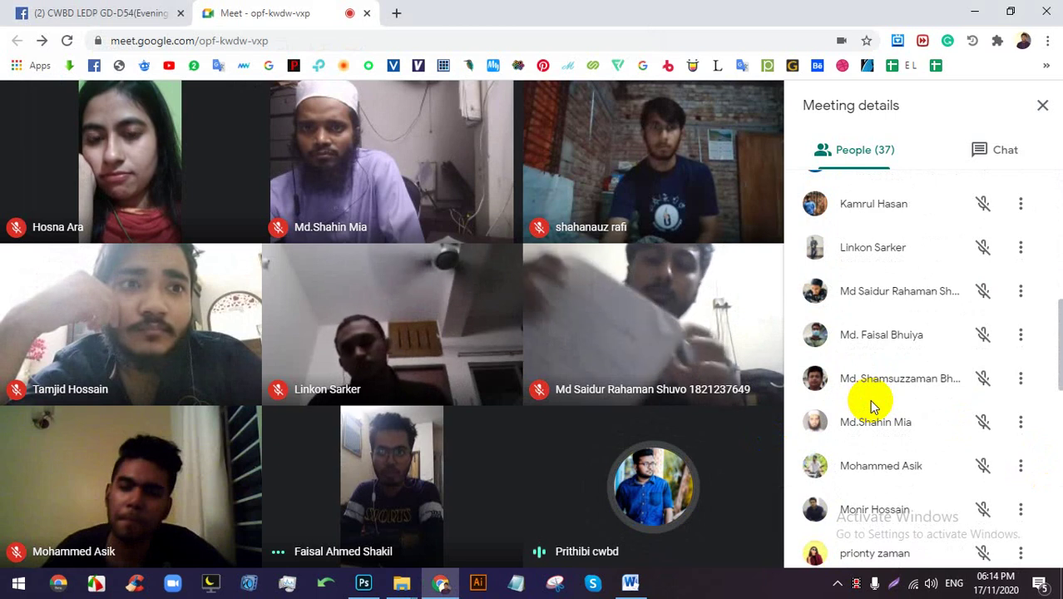
pyautogui.scroll(-3, 871, 406)
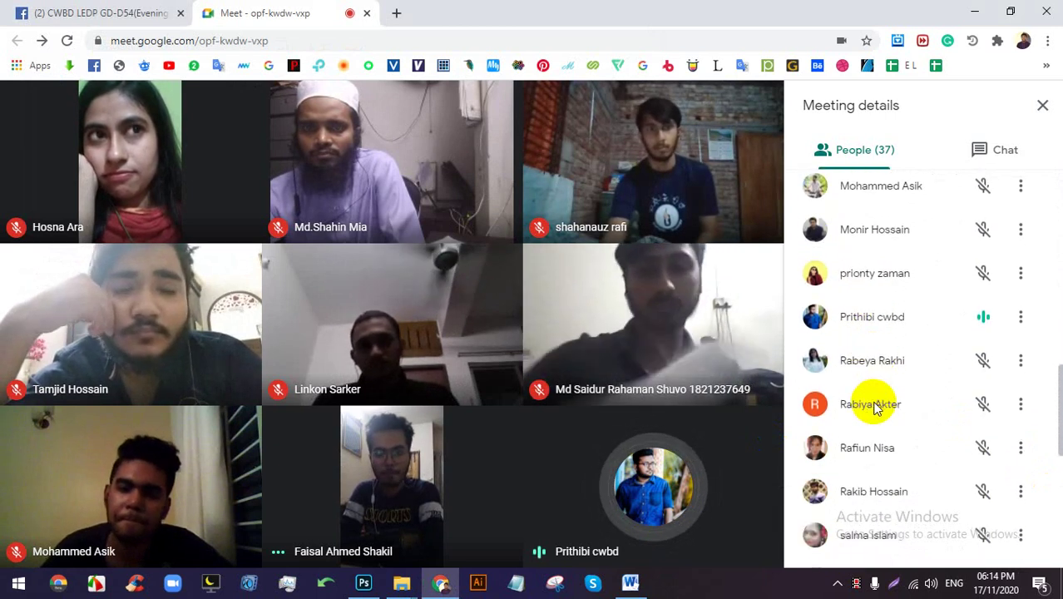
pyautogui.scroll(-2, 871, 403)
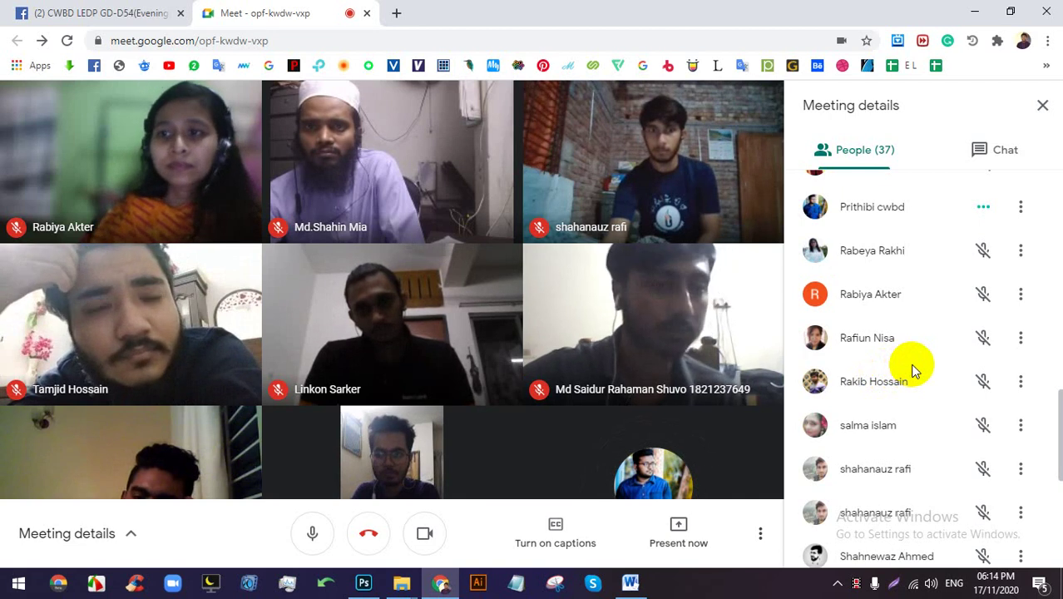
pyautogui.scroll(10, 911, 350)
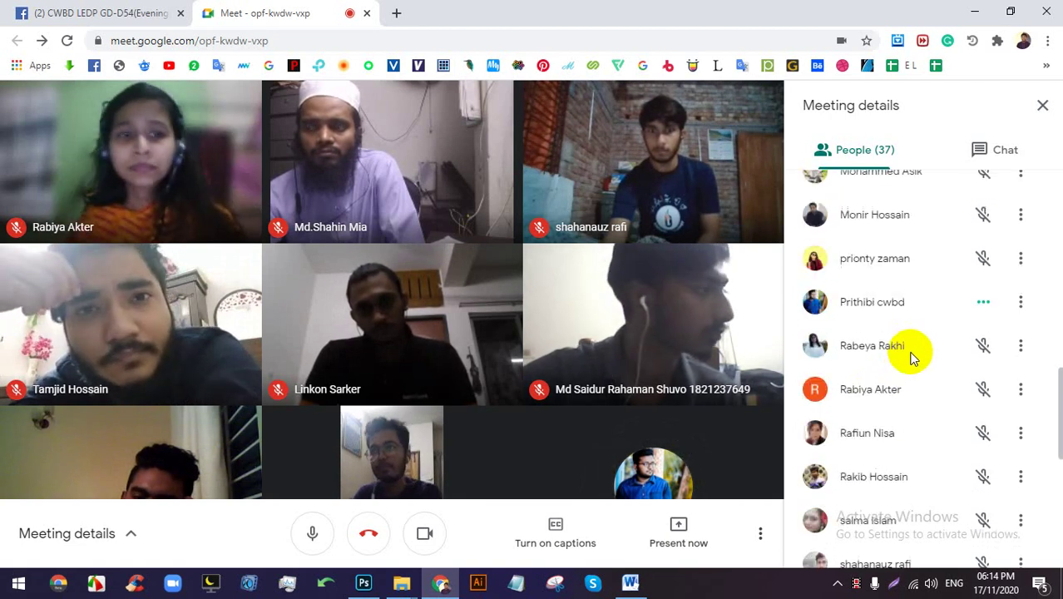
pyautogui.scroll(1, 915, 337)
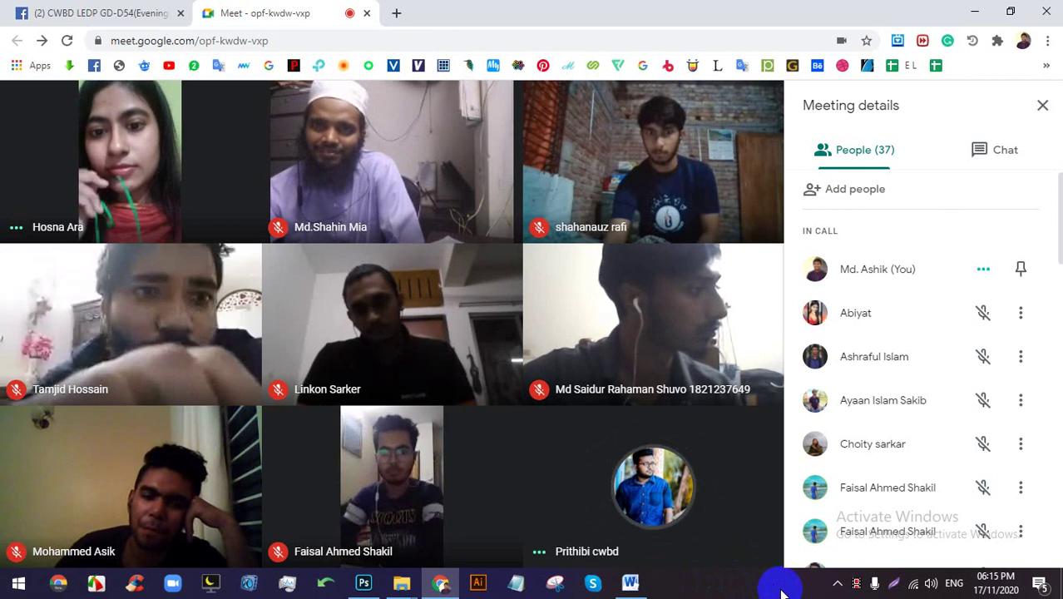
# Pin your own video to check the camera picture, and unpin it to return to the tiled view.
pyautogui.click(1021, 268)
pyautogui.moveTo(371, 324)
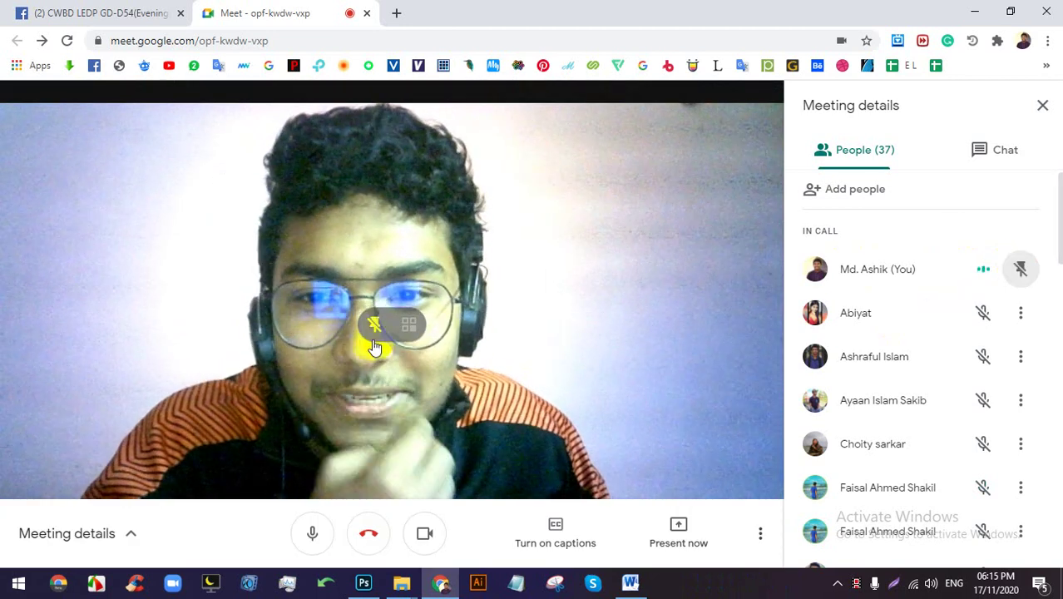
pyautogui.click(374, 325)
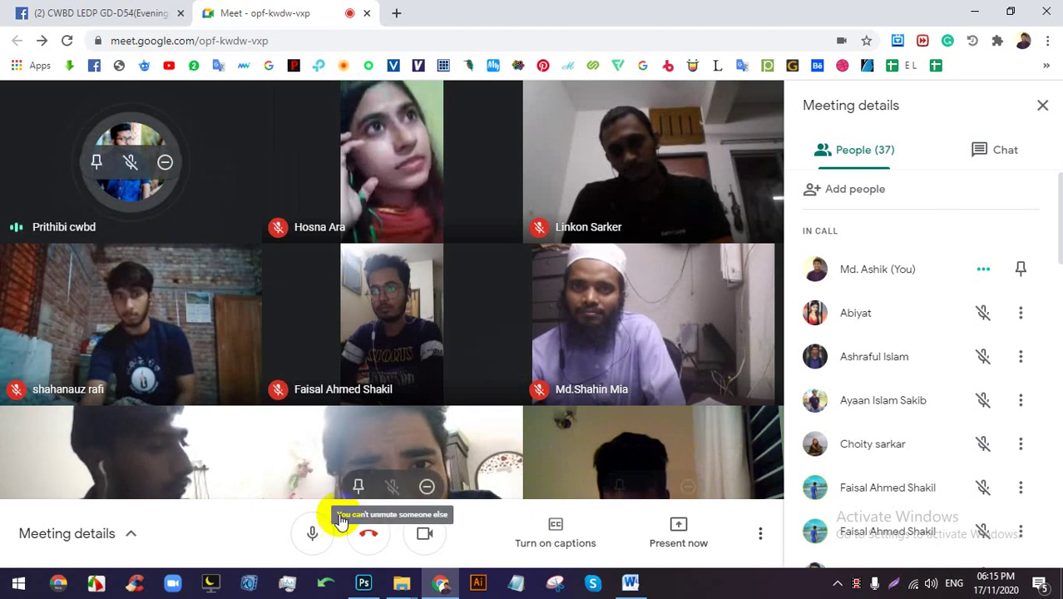
# Mute the microphone while glancing over the participant list, and unmute it again.
pyautogui.click(313, 531)
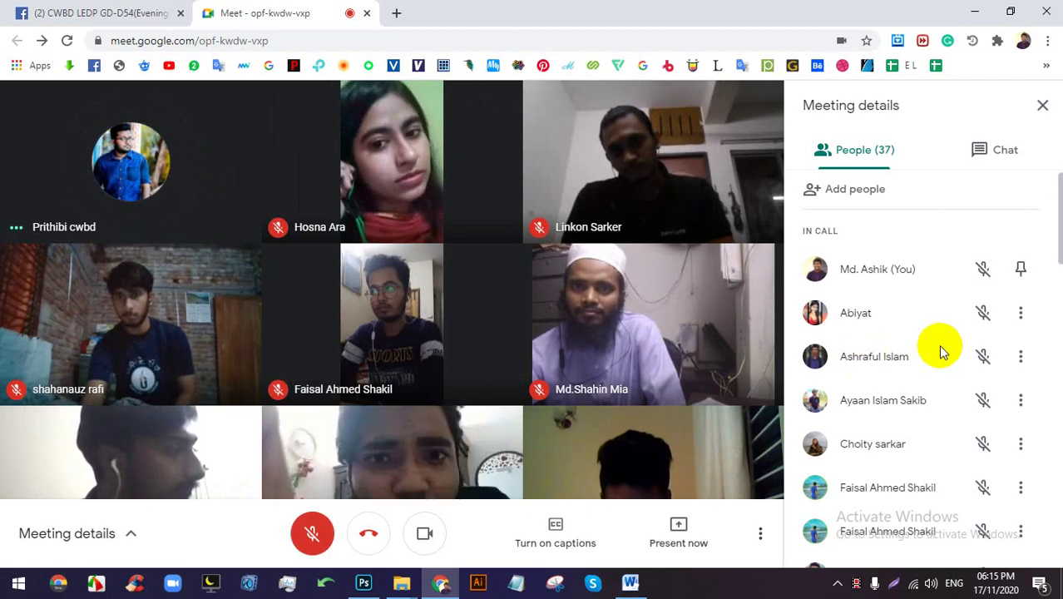
pyautogui.scroll(-2, 940, 356)
pyautogui.scroll(2, 915, 362)
pyautogui.click(312, 533)
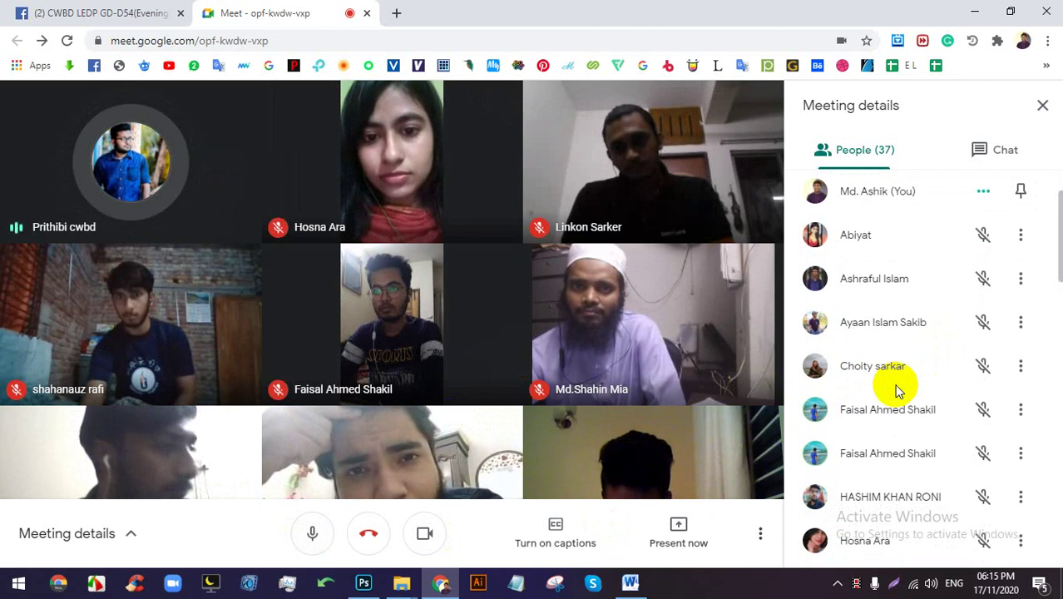
# Turn off your own camera in the call after another glance at the participant list.
pyautogui.scroll(-2, 896, 391)
pyautogui.scroll(3, 897, 391)
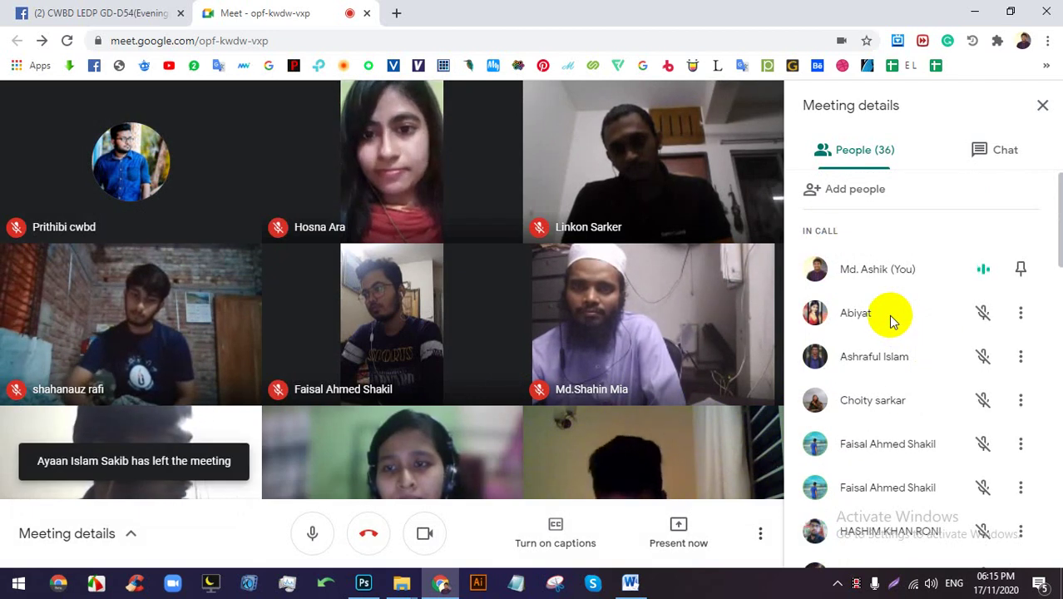
pyautogui.click(424, 528)
pyautogui.click(761, 589)
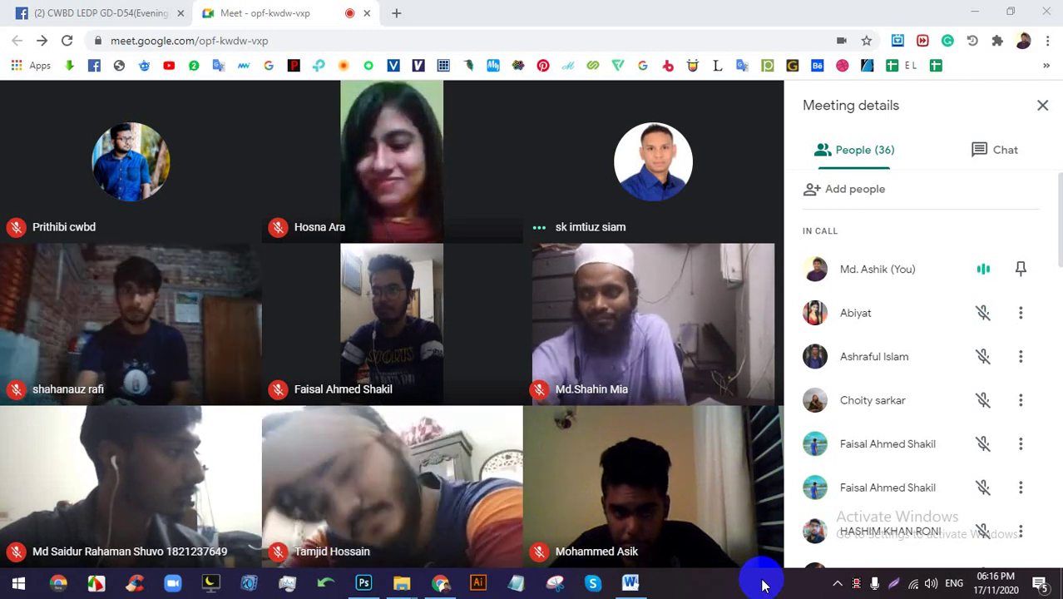
# Check the video tiles and the lower part of the participant list, and return to the list's beginning.
pyautogui.moveTo(491, 425)
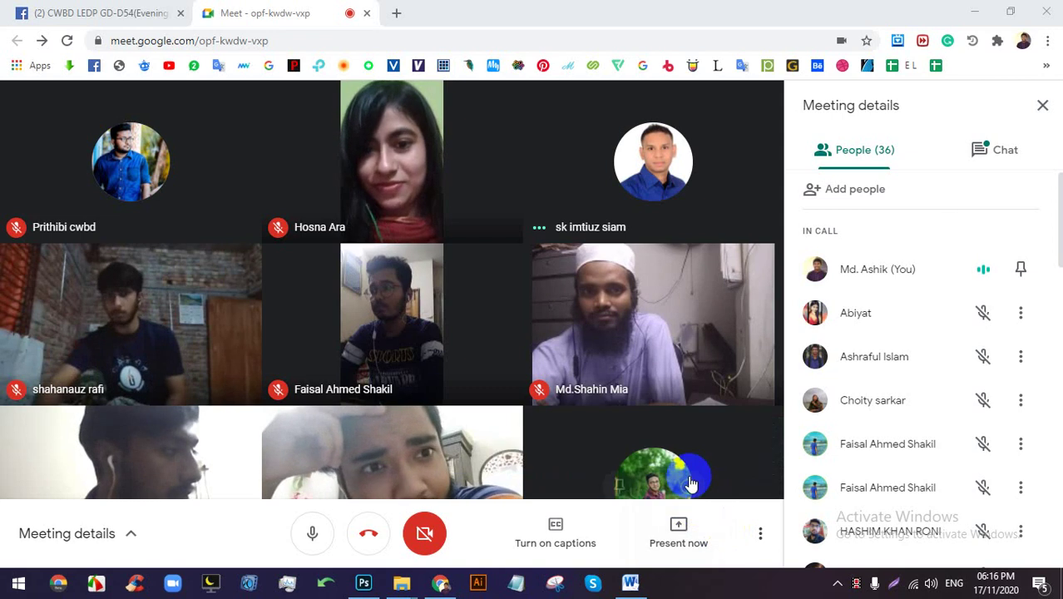
pyautogui.scroll(-10, 850, 428)
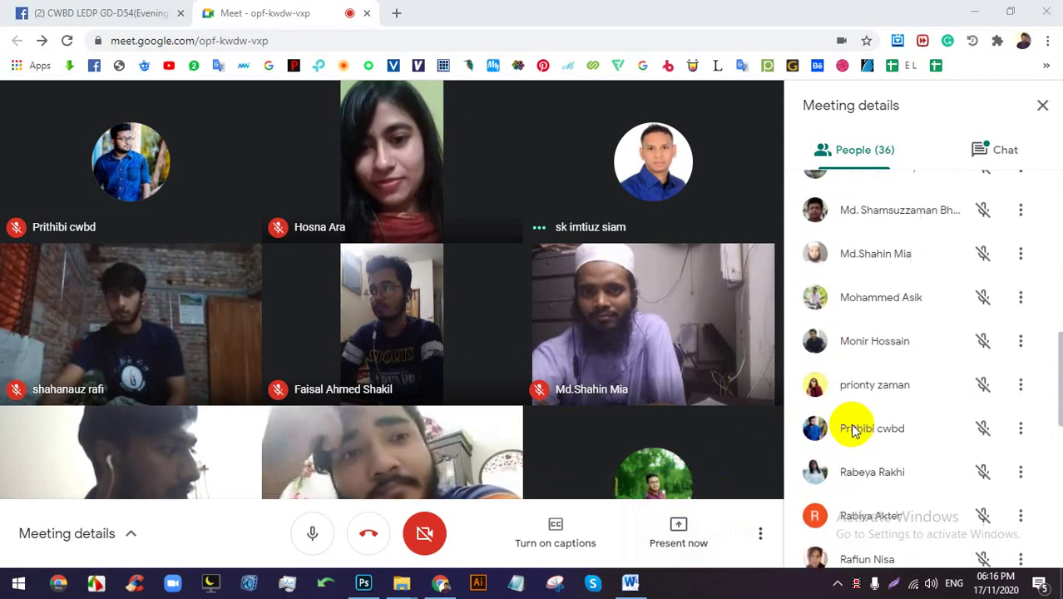
pyautogui.scroll(-3, 853, 424)
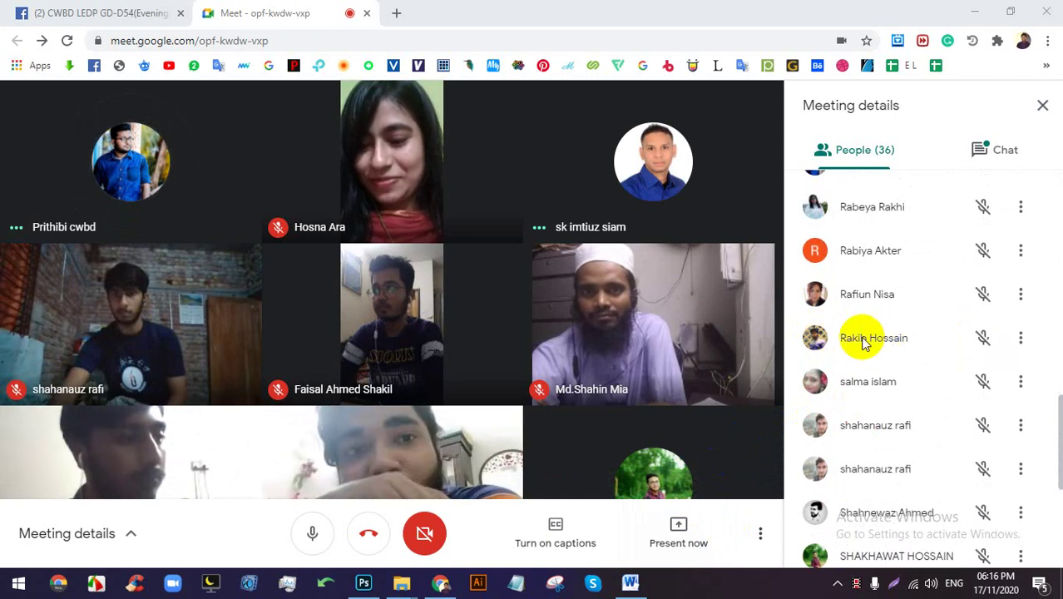
pyautogui.click(1048, 40)
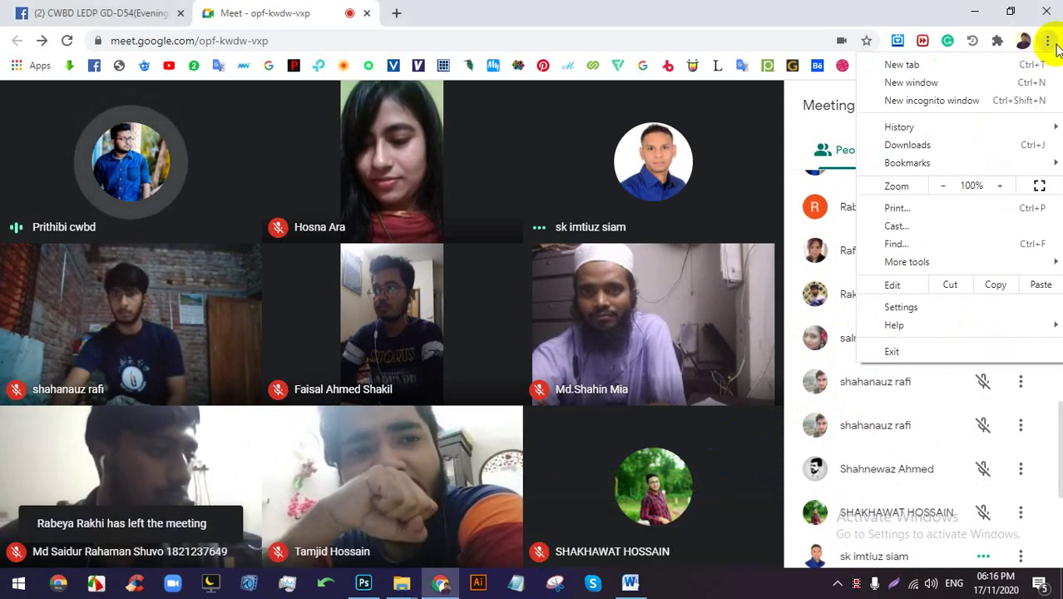
pyautogui.click(815, 111)
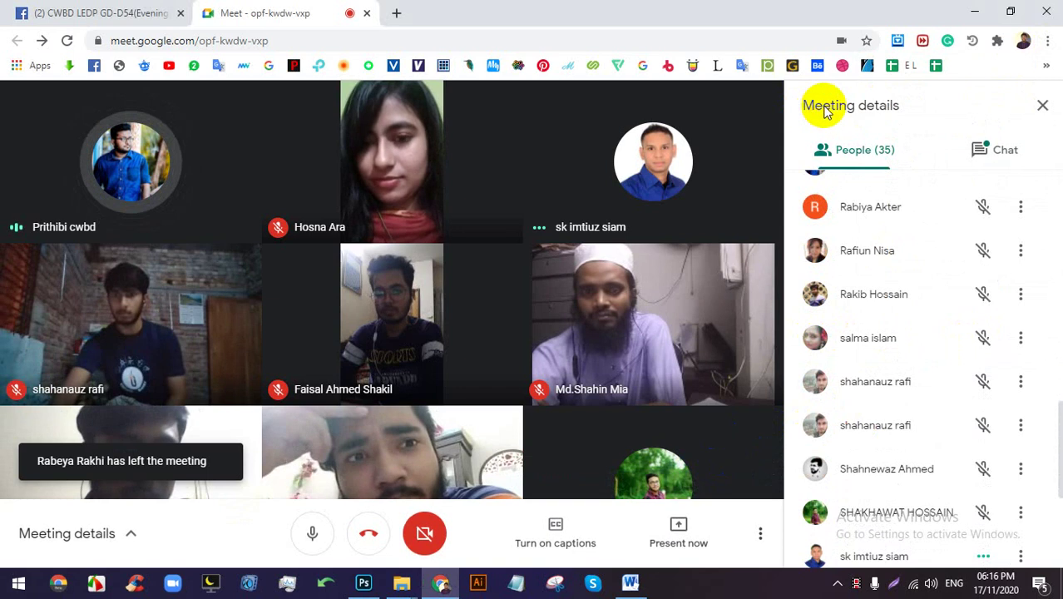
pyautogui.click(740, 578)
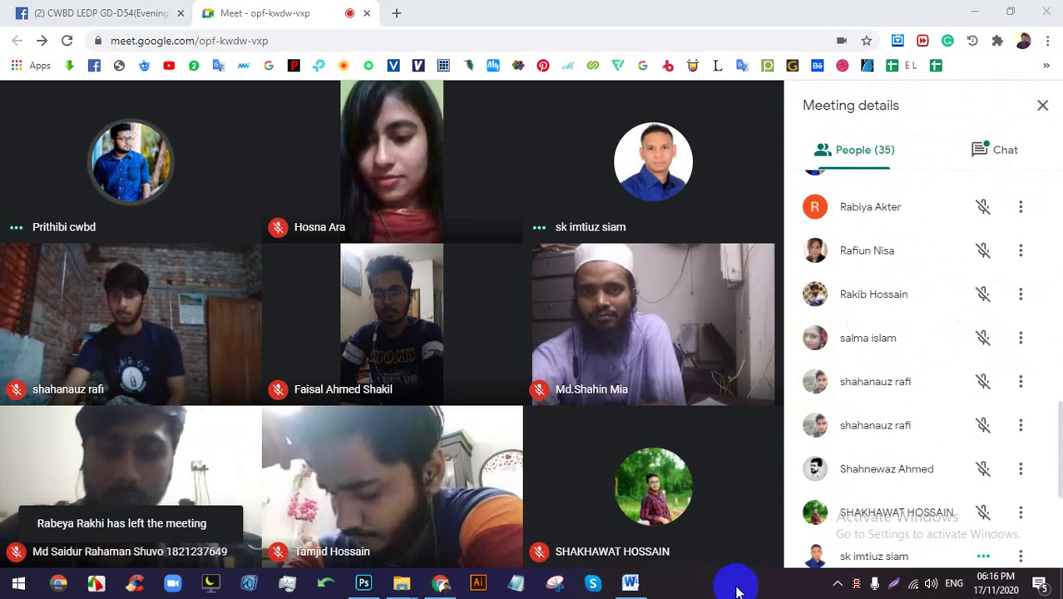
pyautogui.scroll(10, 865, 300)
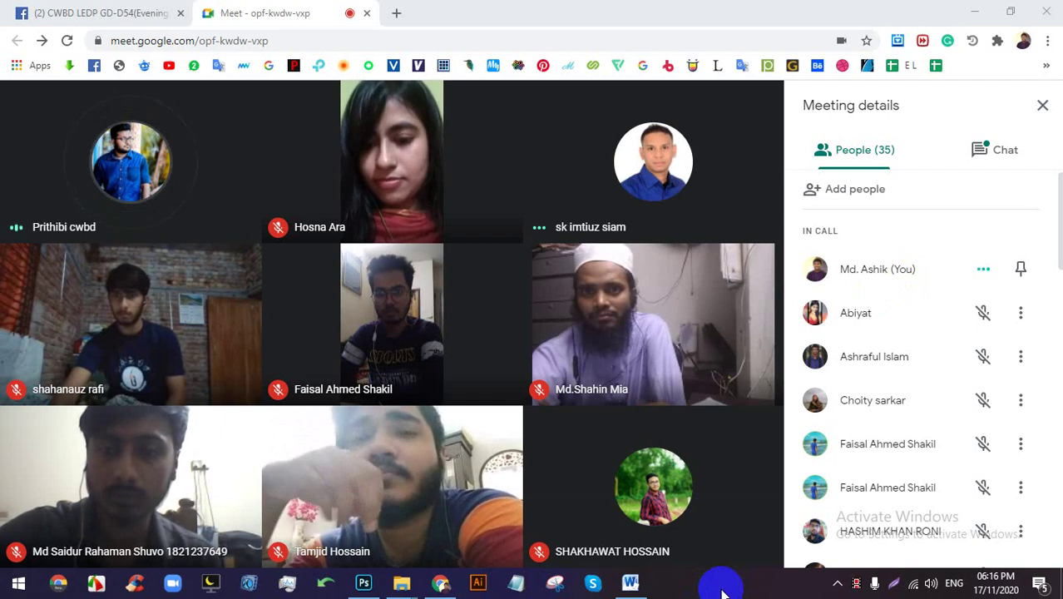
pyautogui.moveTo(672, 533)
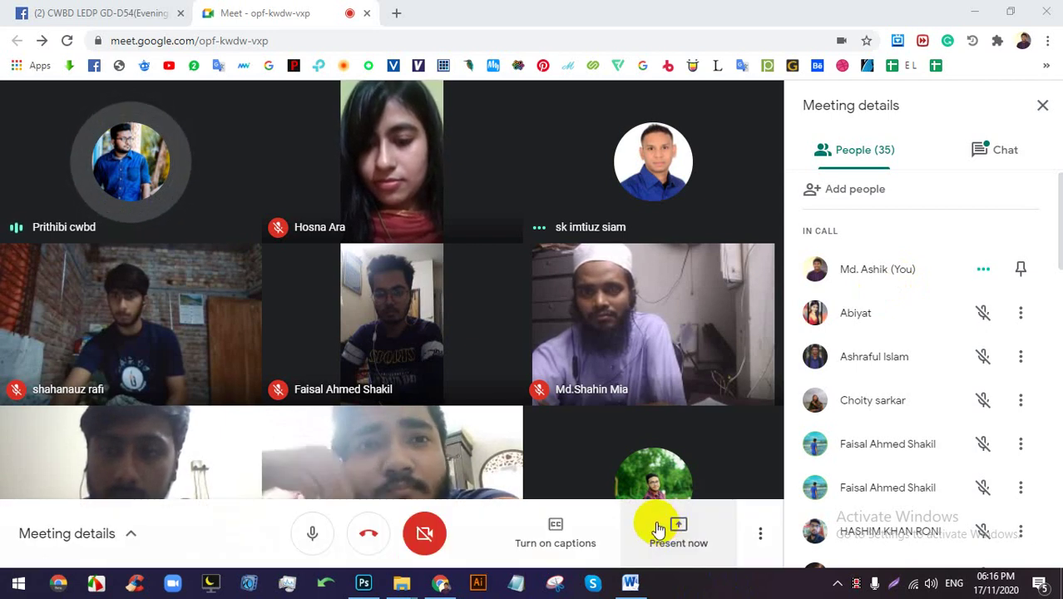
pyautogui.click(576, 478)
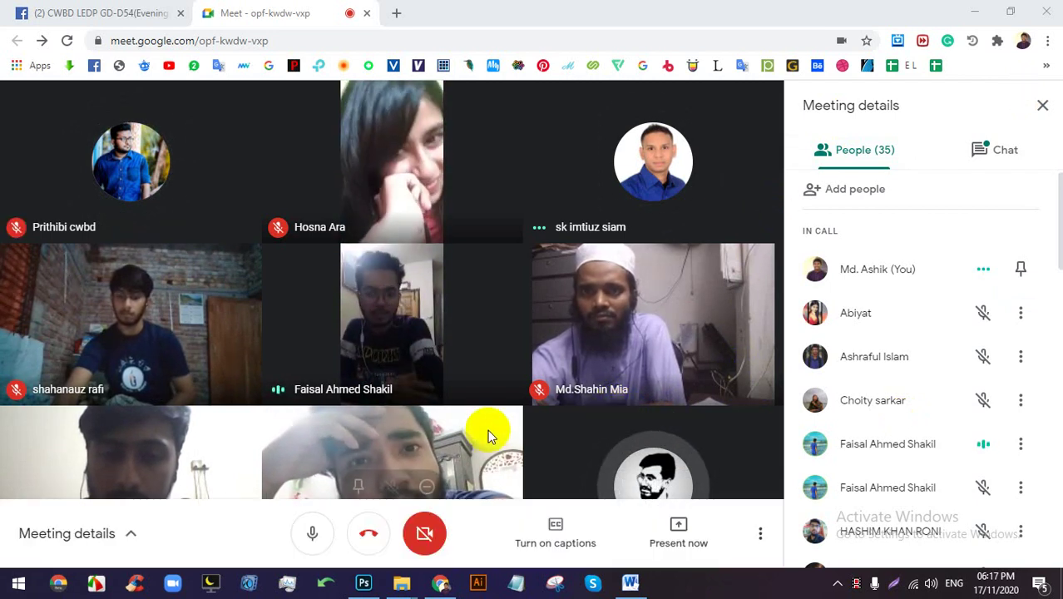
# Read the new message in the meeting chat and return to the participant list.
pyautogui.click(439, 538)
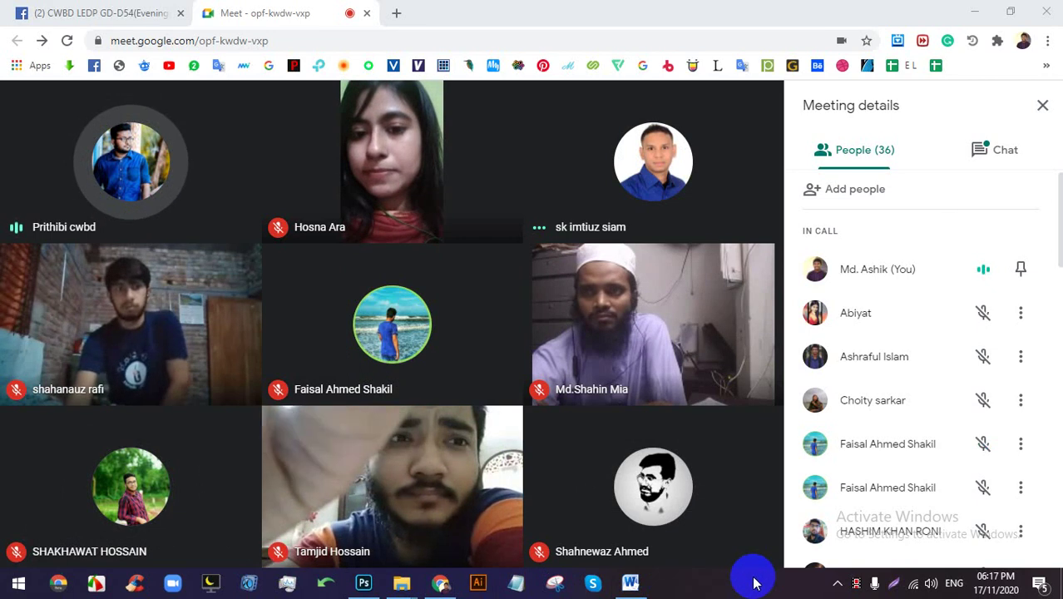
pyautogui.moveTo(756, 453)
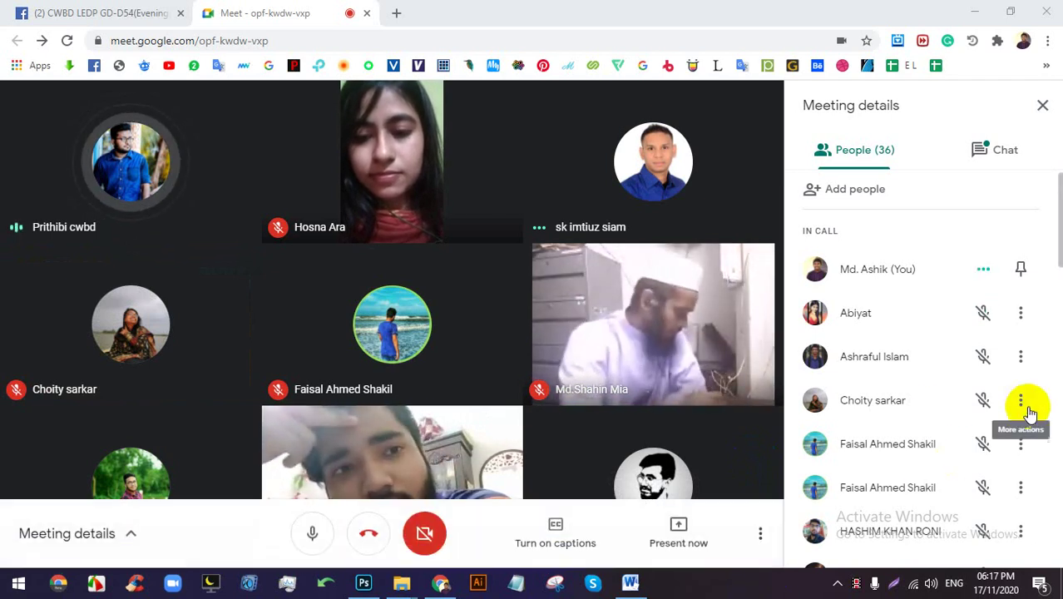
pyautogui.scroll(-1, 919, 374)
pyautogui.click(1000, 147)
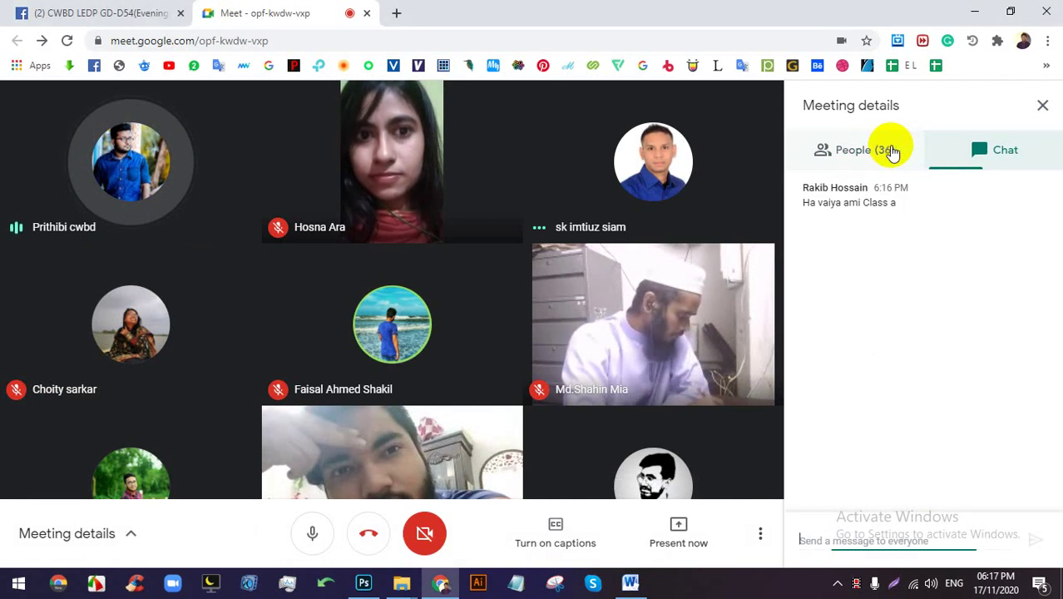
pyautogui.click(882, 149)
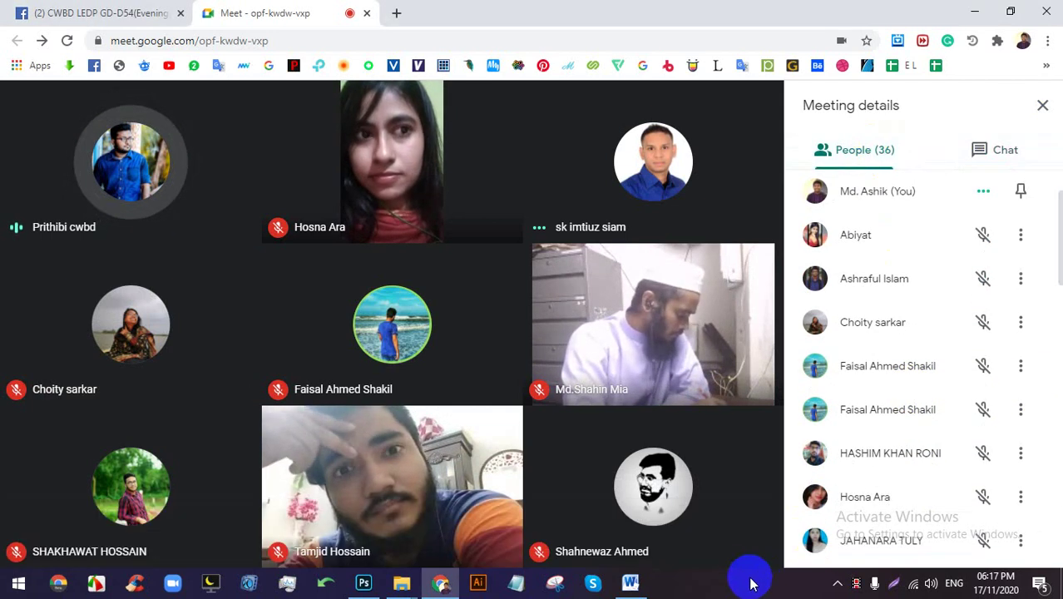
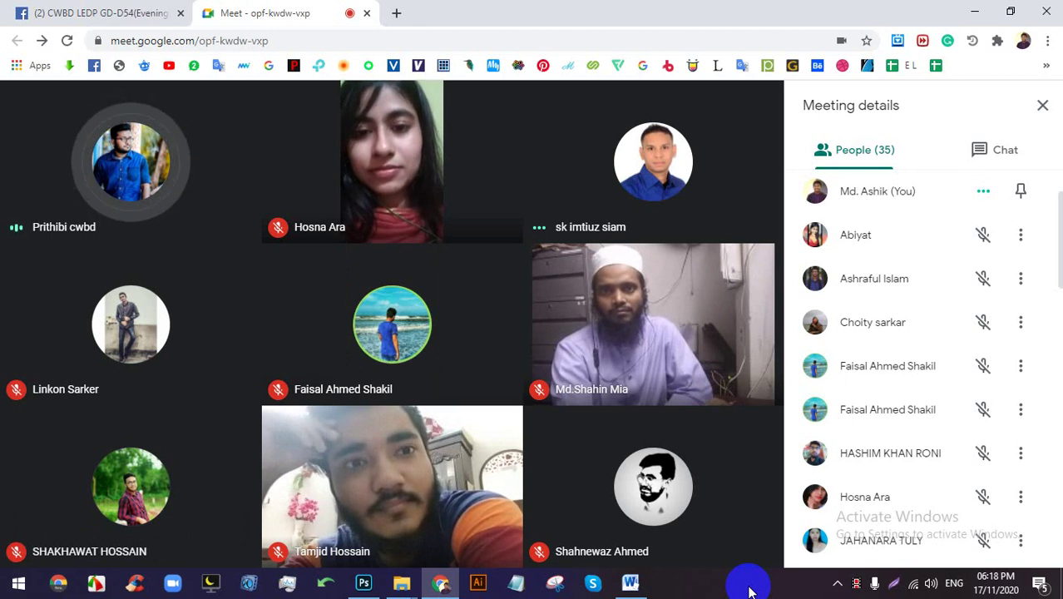
pyautogui.moveTo(684, 515)
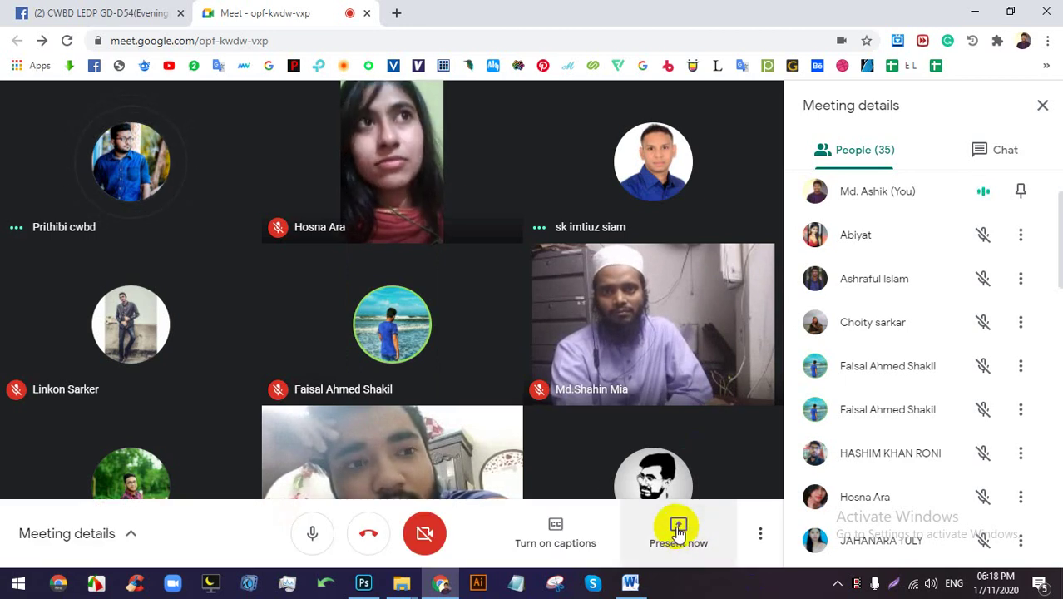
pyautogui.click(679, 532)
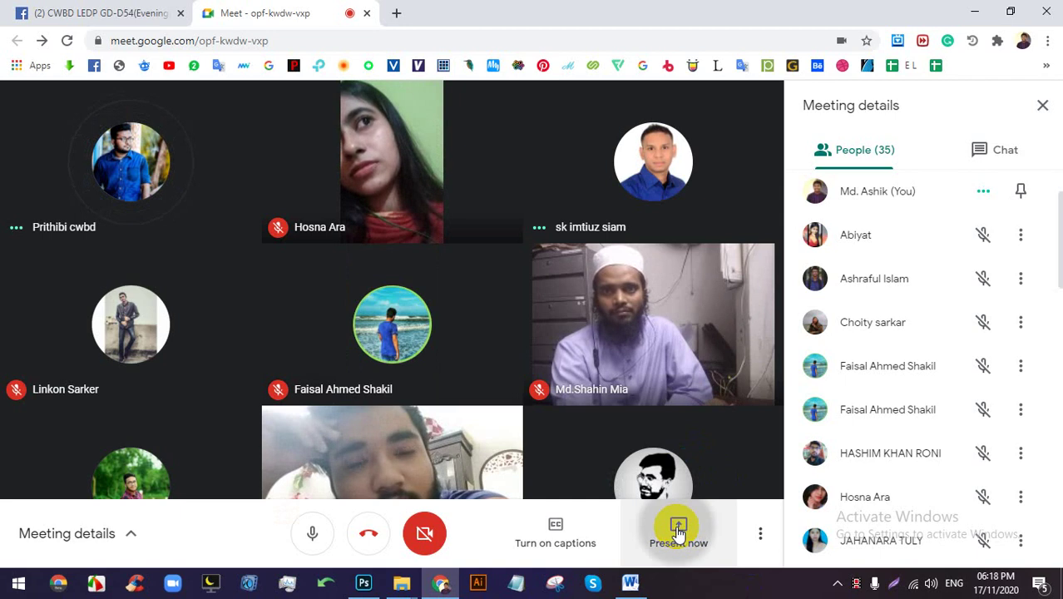
pyautogui.click(681, 396)
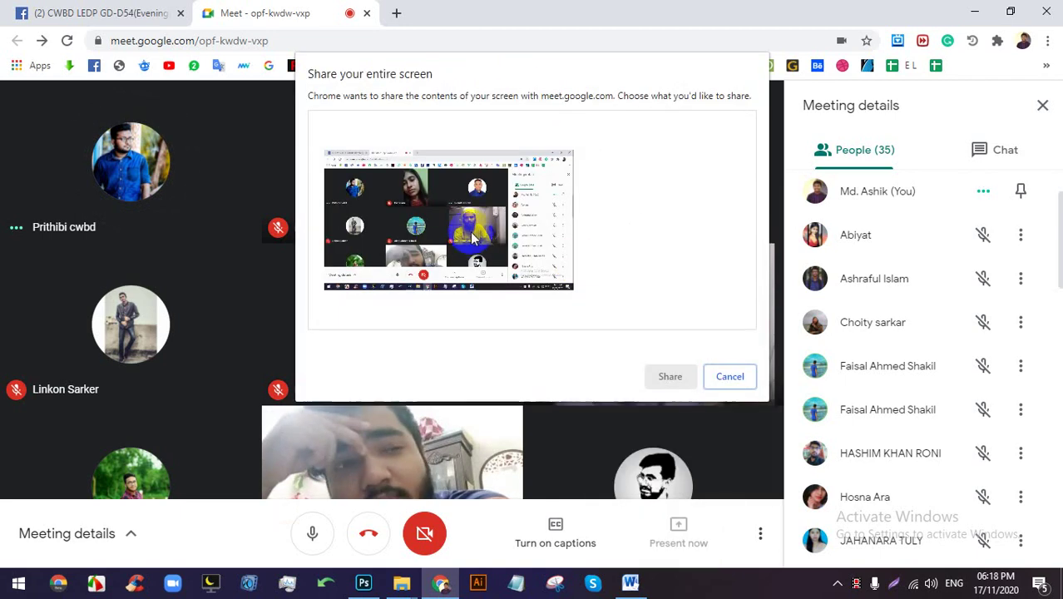
pyautogui.click(732, 376)
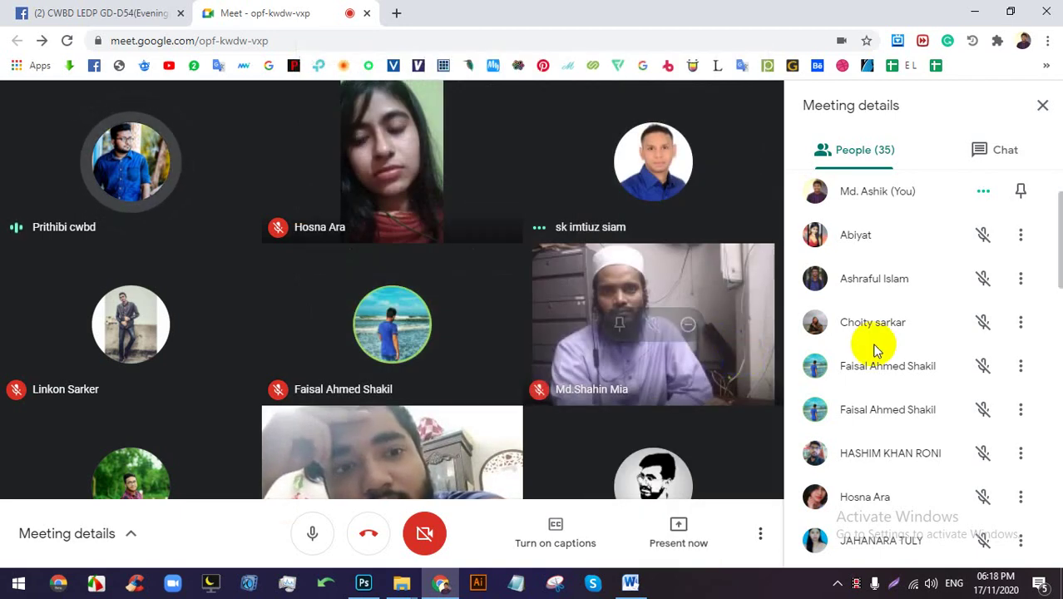
# Look through the participant list, glance at the meeting chat, and return to the beginning of the list.
pyautogui.scroll(-2, 880, 350)
pyautogui.scroll(2, 886, 351)
pyautogui.scroll(-5, 890, 349)
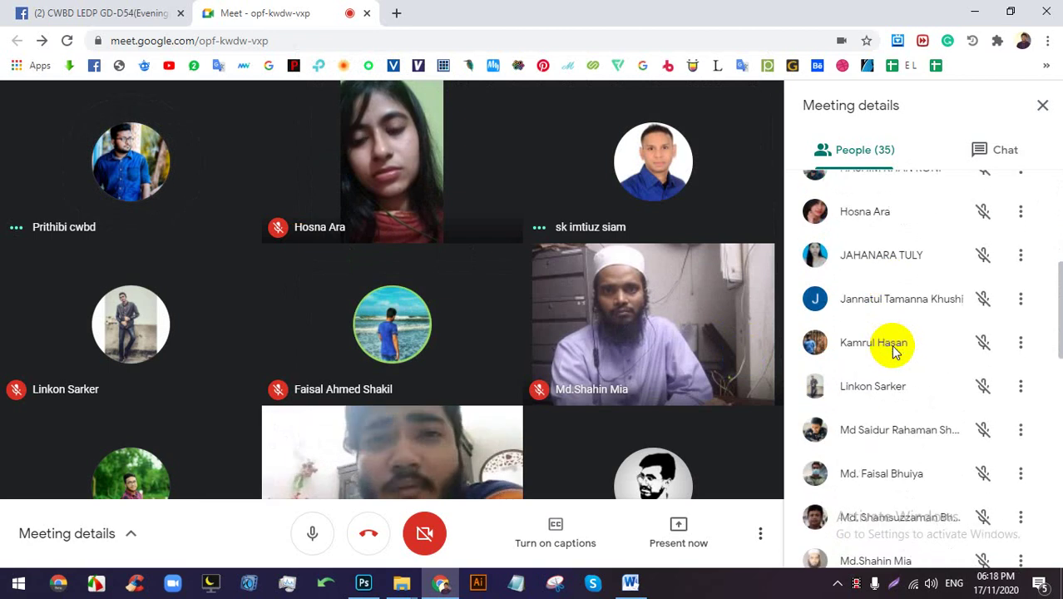
pyautogui.scroll(-3, 897, 332)
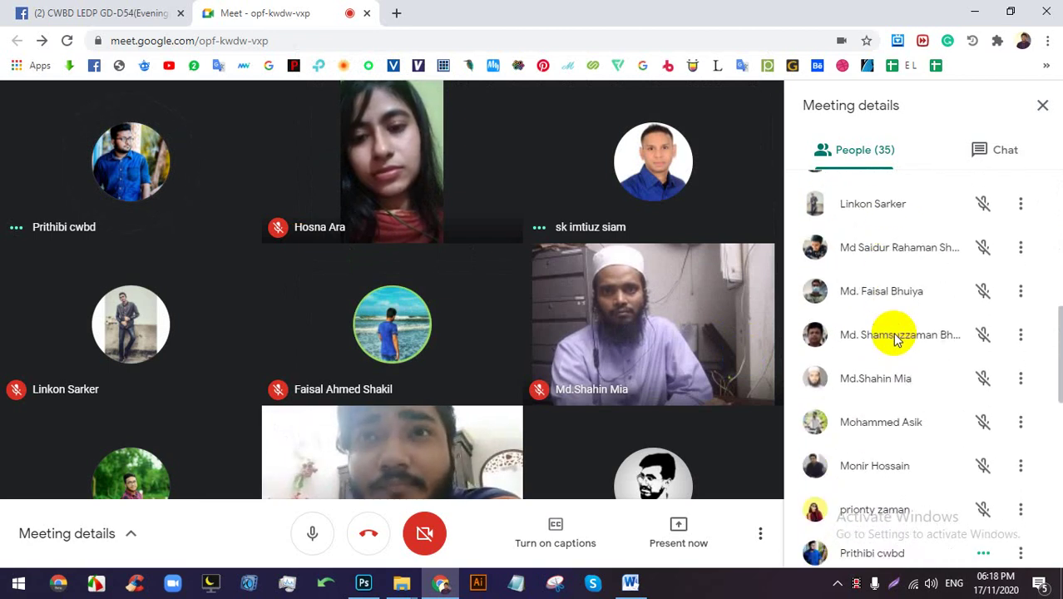
pyautogui.scroll(-4, 897, 337)
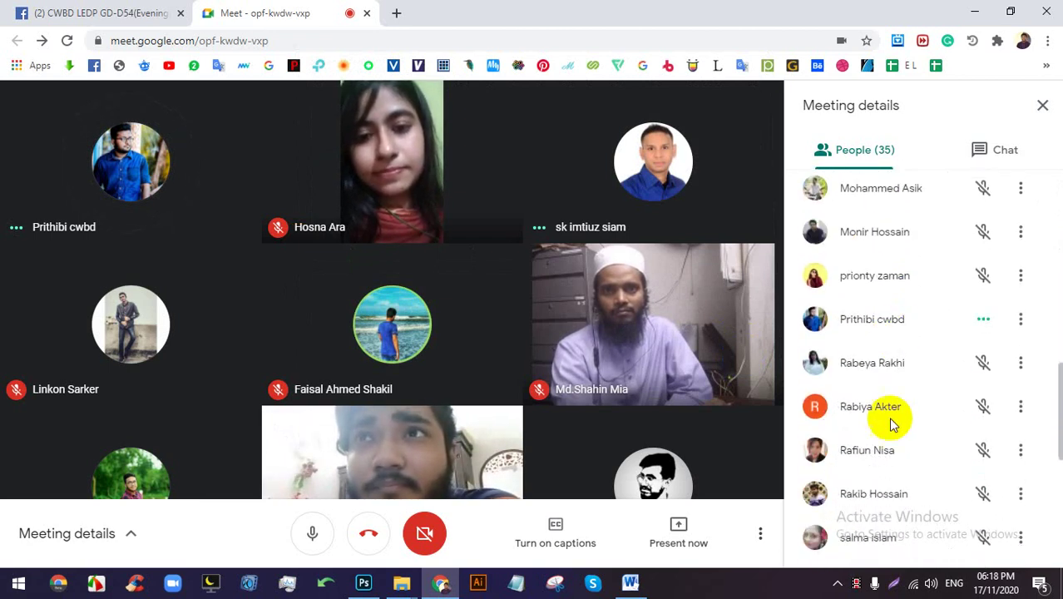
pyautogui.click(978, 149)
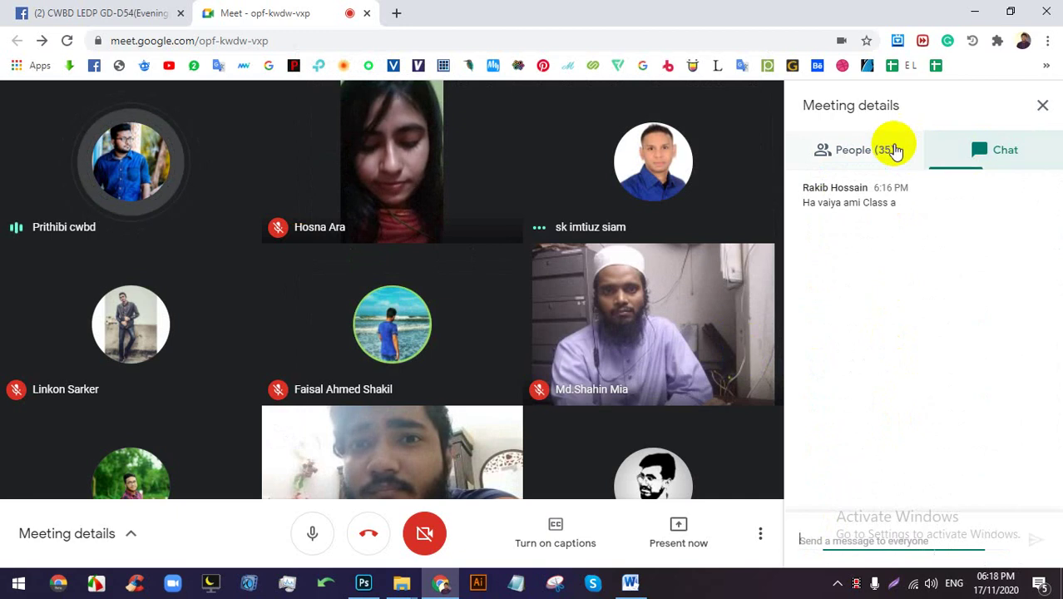
pyautogui.click(878, 149)
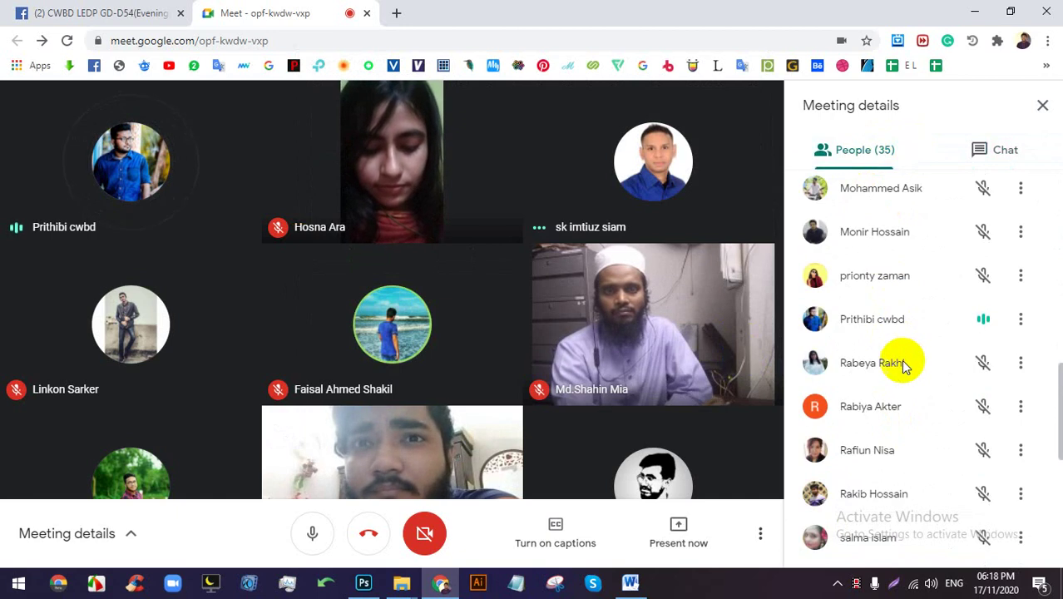
pyautogui.scroll(5, 907, 361)
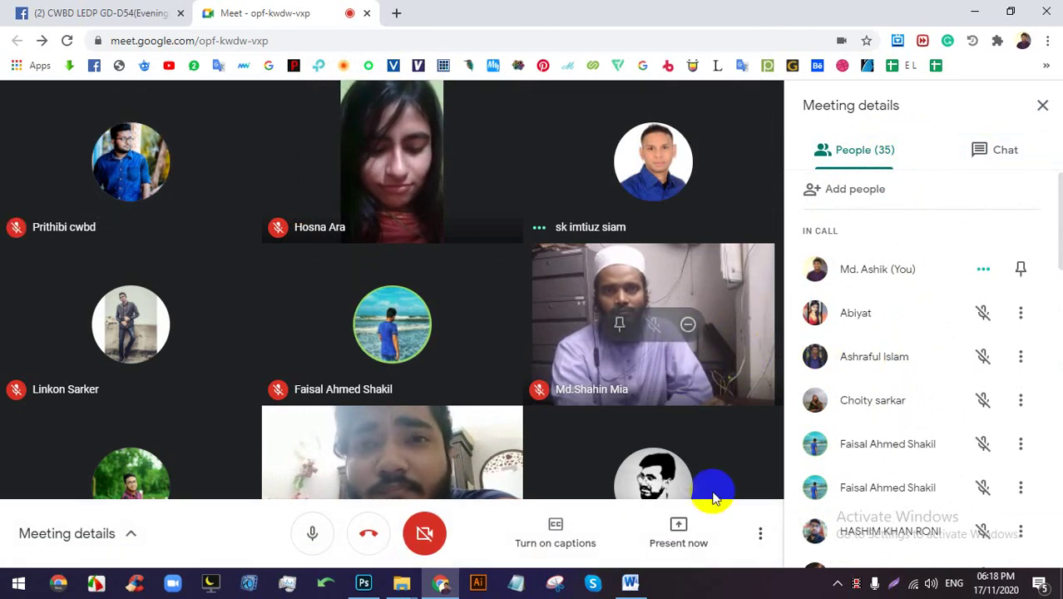
# Present the entire screen to the meeting, hide the sharing notice, and switch to Photoshop.
pyautogui.click(687, 522)
pyautogui.click(682, 395)
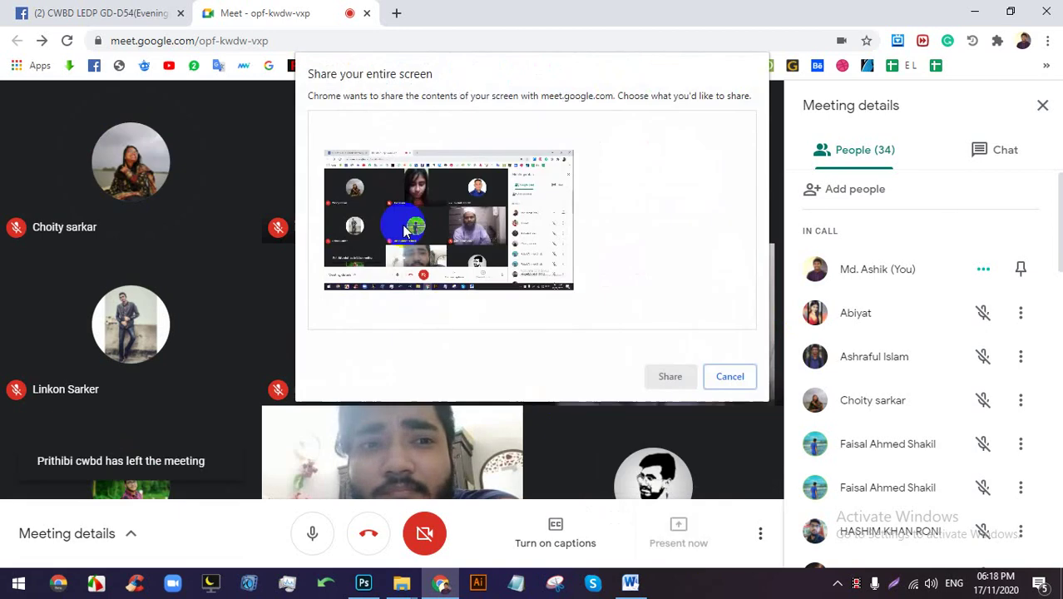
pyautogui.click(453, 221)
pyautogui.click(670, 372)
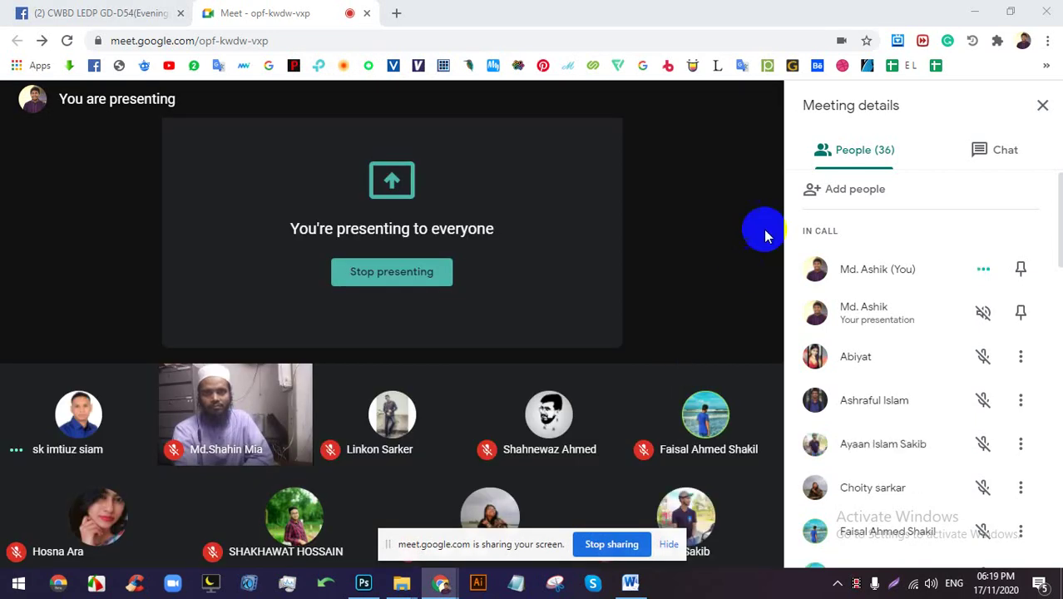
pyautogui.click(667, 545)
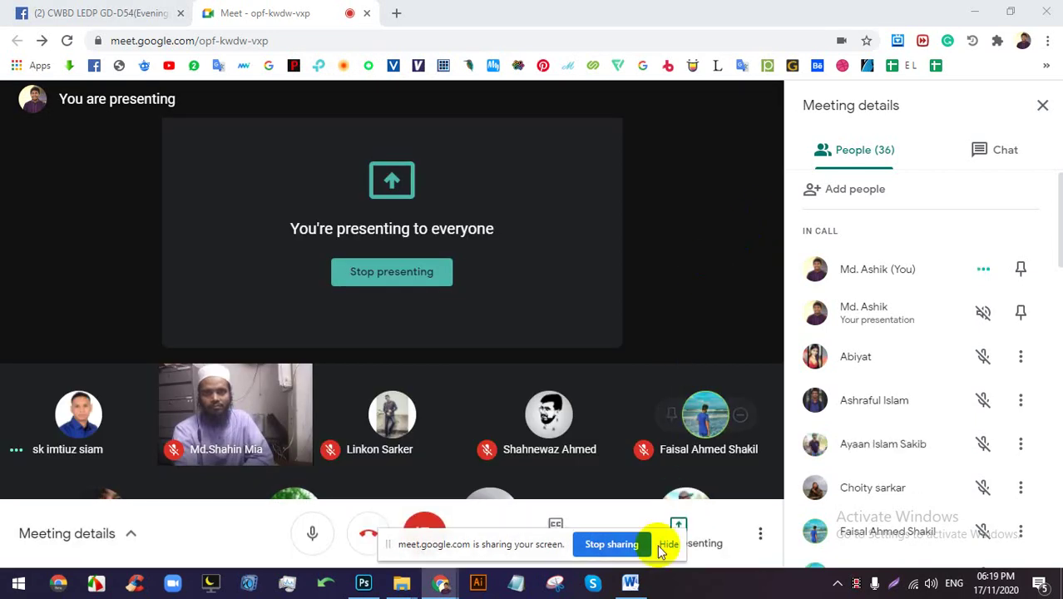
pyautogui.click(364, 583)
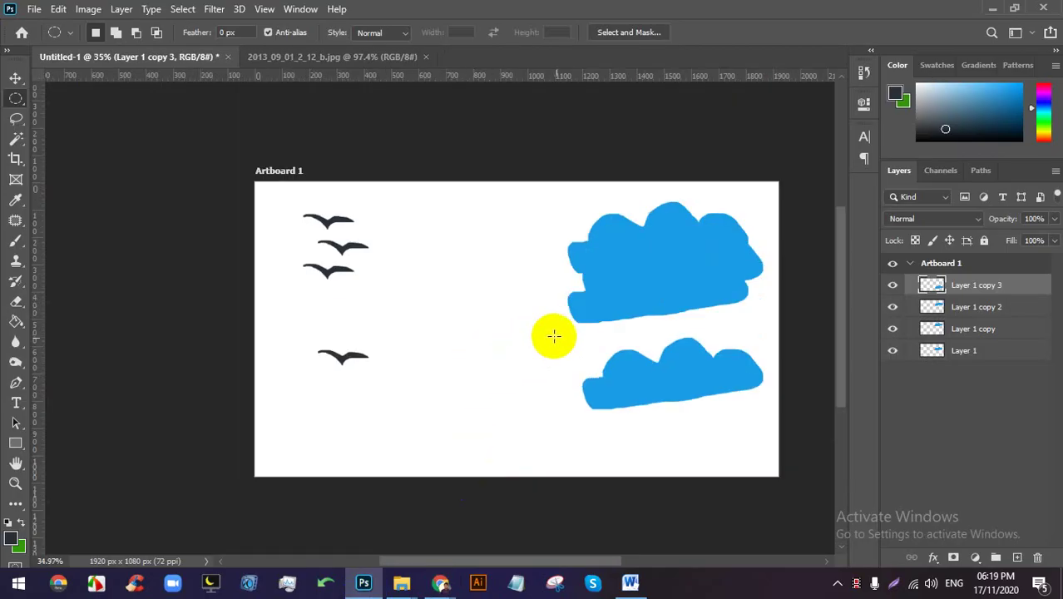
pyautogui.moveTo(621, 374); pyautogui.dragTo(635, 383)
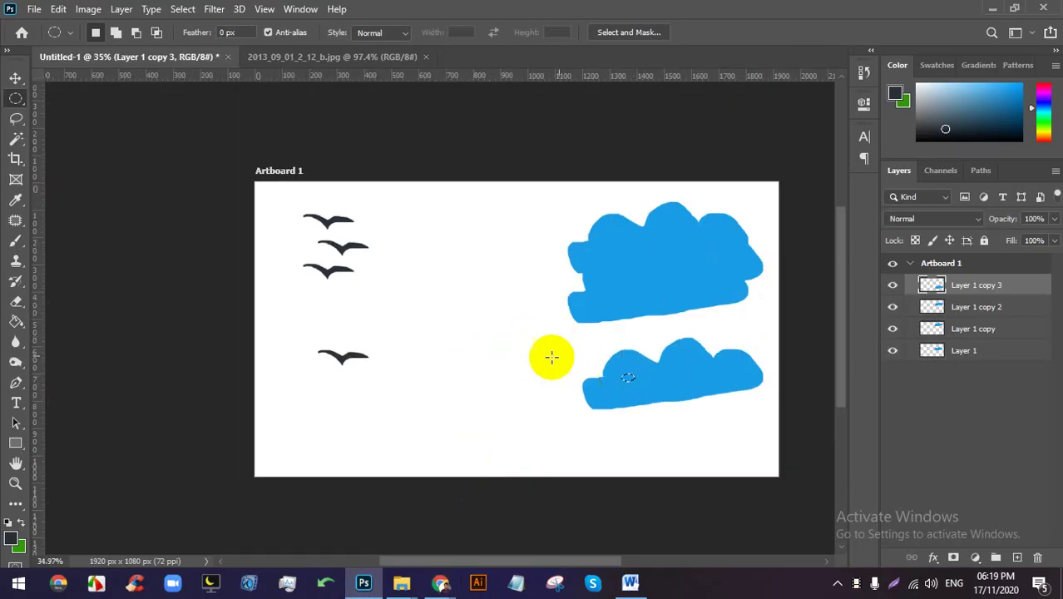
pyautogui.click(398, 275)
pyautogui.click(116, 34)
# Shift Layer 1 copy 3 slightly left with the Move tool so its bird lines up beneath the first and third birds.
pyautogui.click(15, 79)
pyautogui.moveTo(624, 276); pyautogui.dragTo(630, 383)
pyautogui.scroll(2, 585, 402)
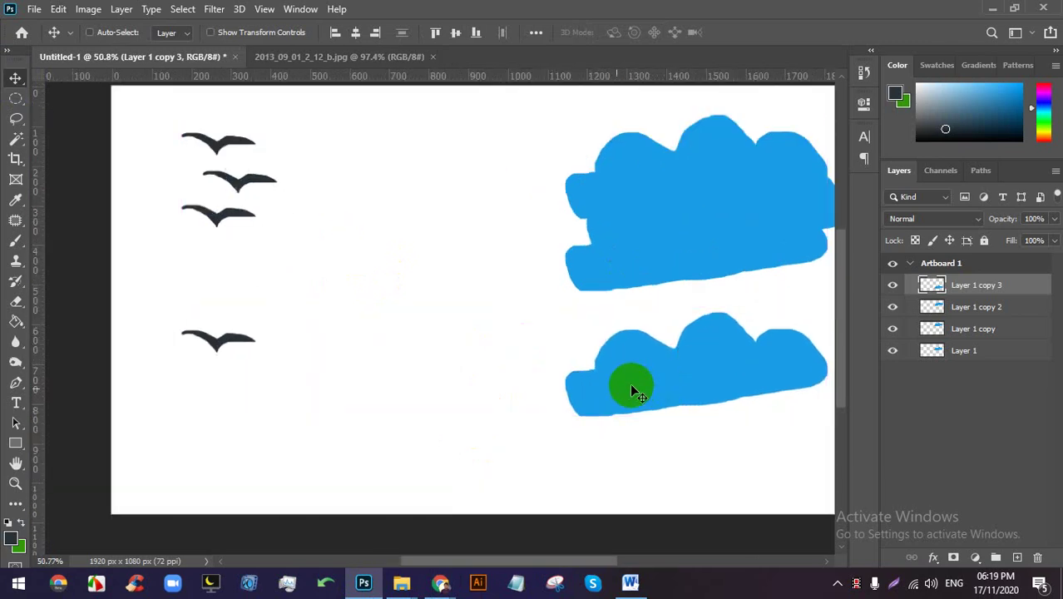
pyautogui.scroll(1, 630, 383)
pyautogui.click(722, 376)
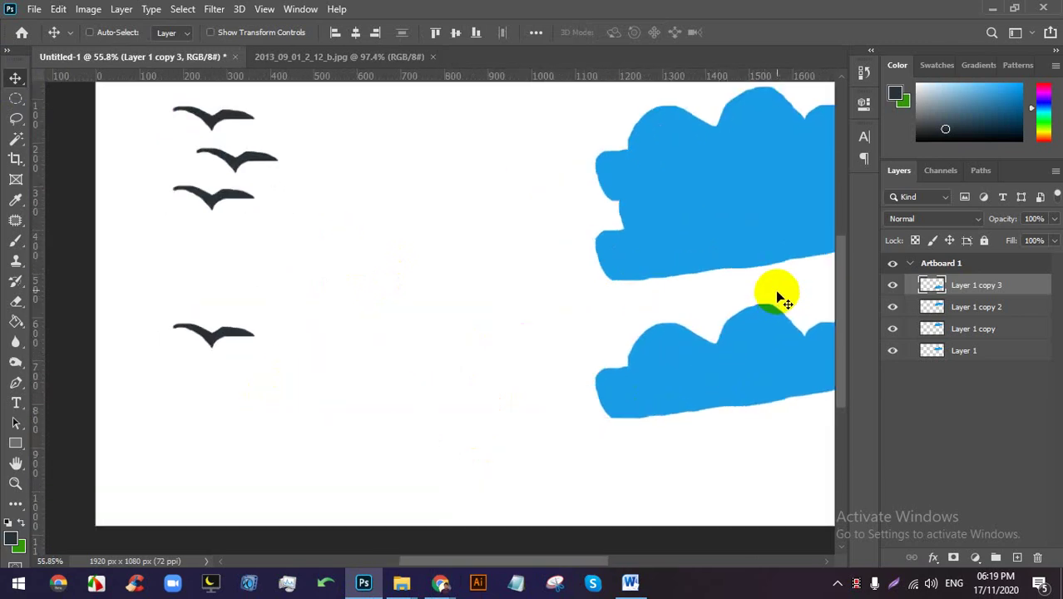
# Load the contents of Layer 1 copy 3 as a selection and nudge the selected bird and cloud slightly right.
pyautogui.scroll(-1, 781, 293)
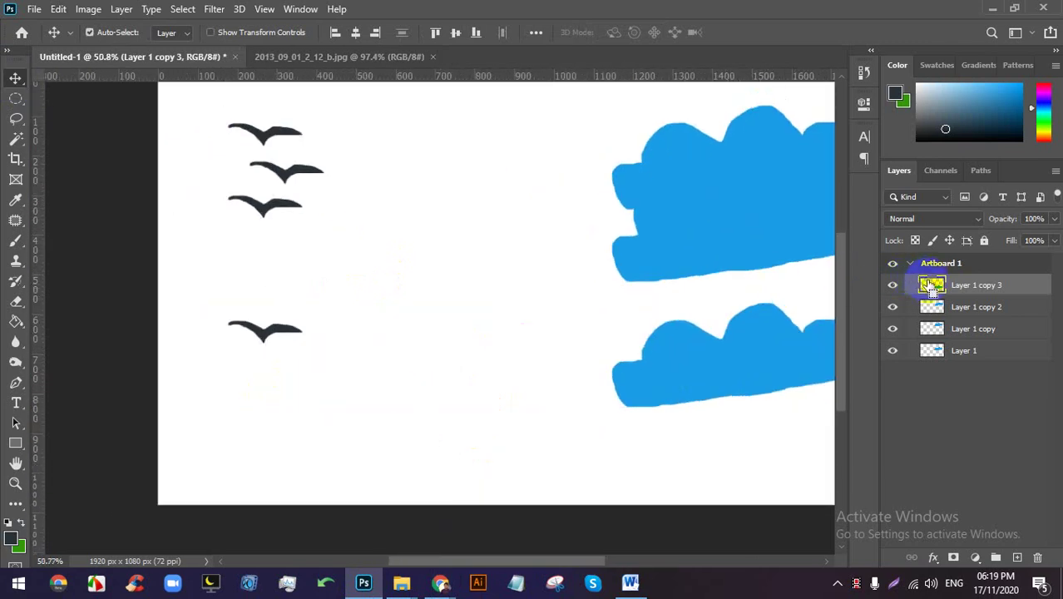
pyautogui.scroll(8, 273, 345)
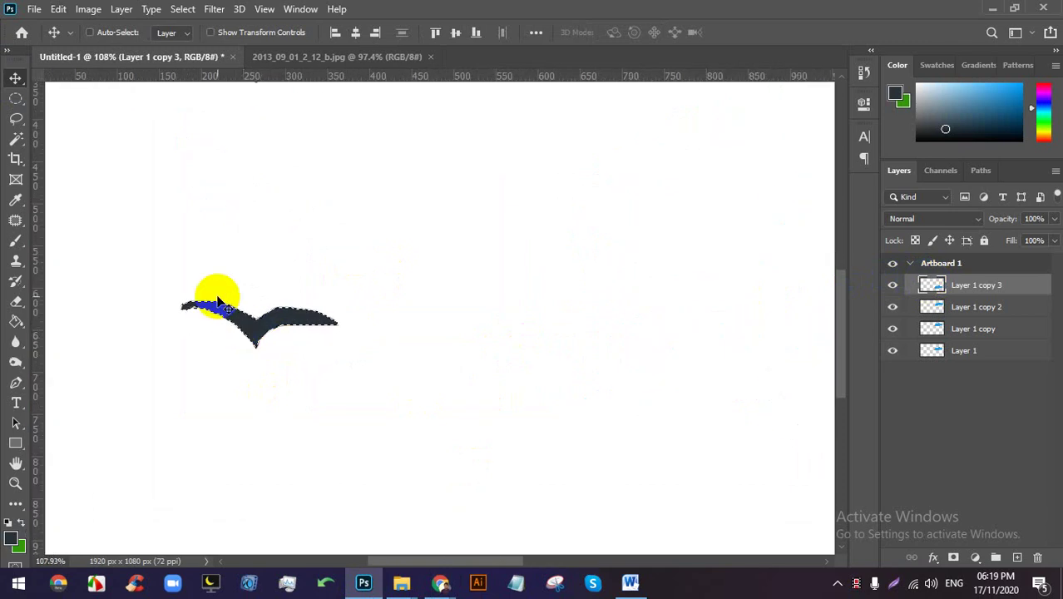
pyautogui.moveTo(253, 323); pyautogui.dragTo(261, 321)
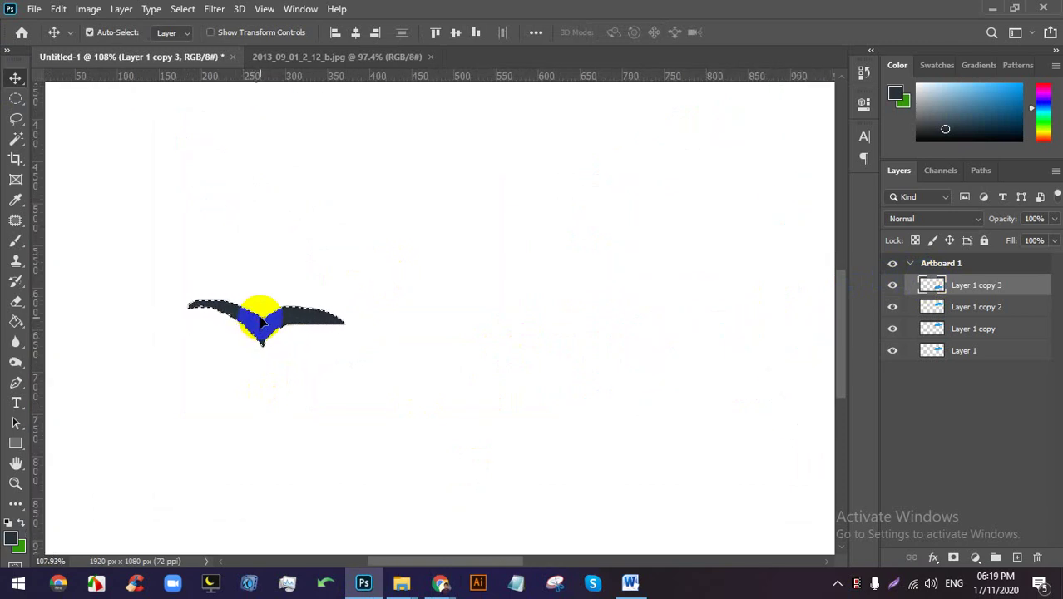
pyautogui.scroll(-5, 399, 215)
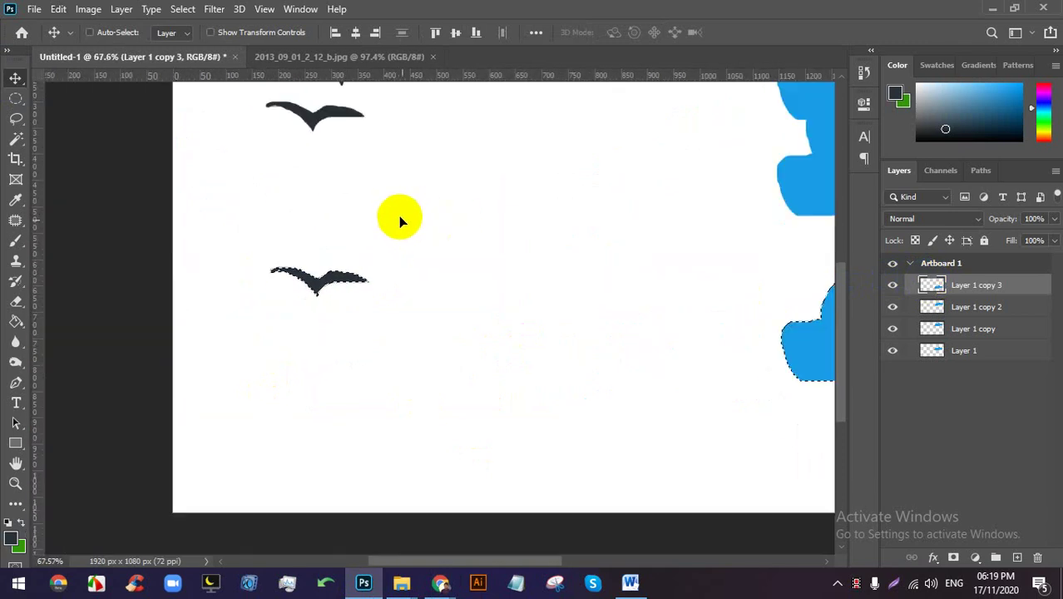
# Draw a rectangular marquee selection of about 314 by 227 px around the lowest bird.
pyautogui.click(12, 100)
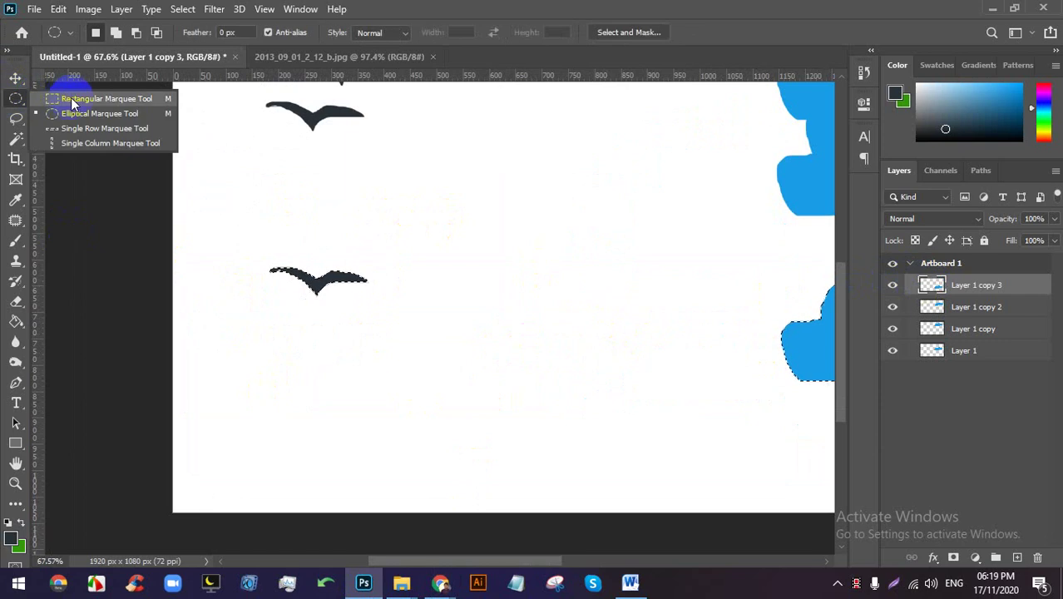
pyautogui.click(73, 98)
pyautogui.moveTo(238, 215); pyautogui.dragTo(400, 335)
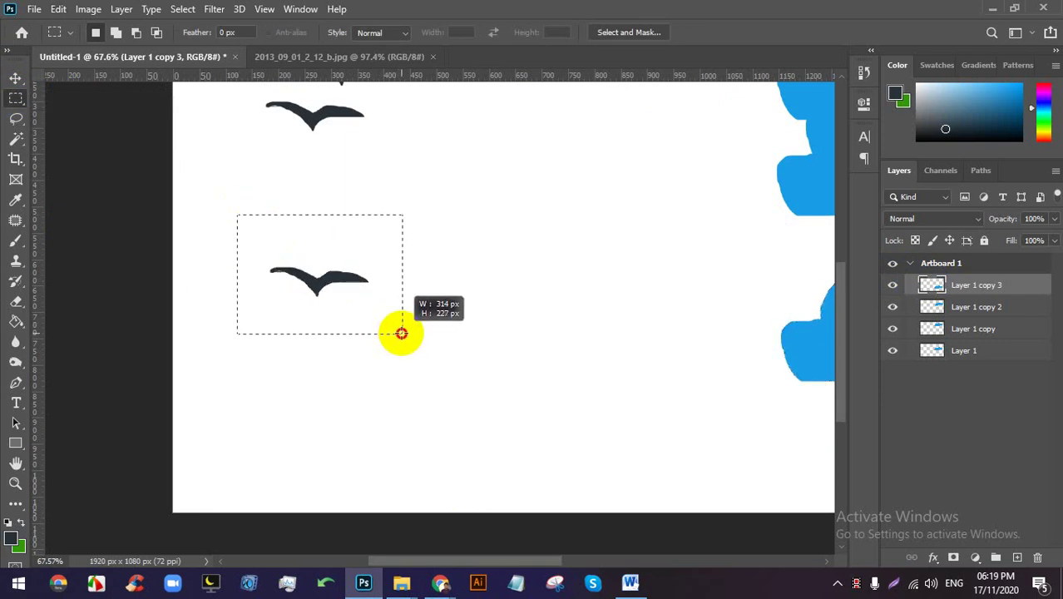
pyautogui.moveTo(405, 332); pyautogui.dragTo(404, 332)
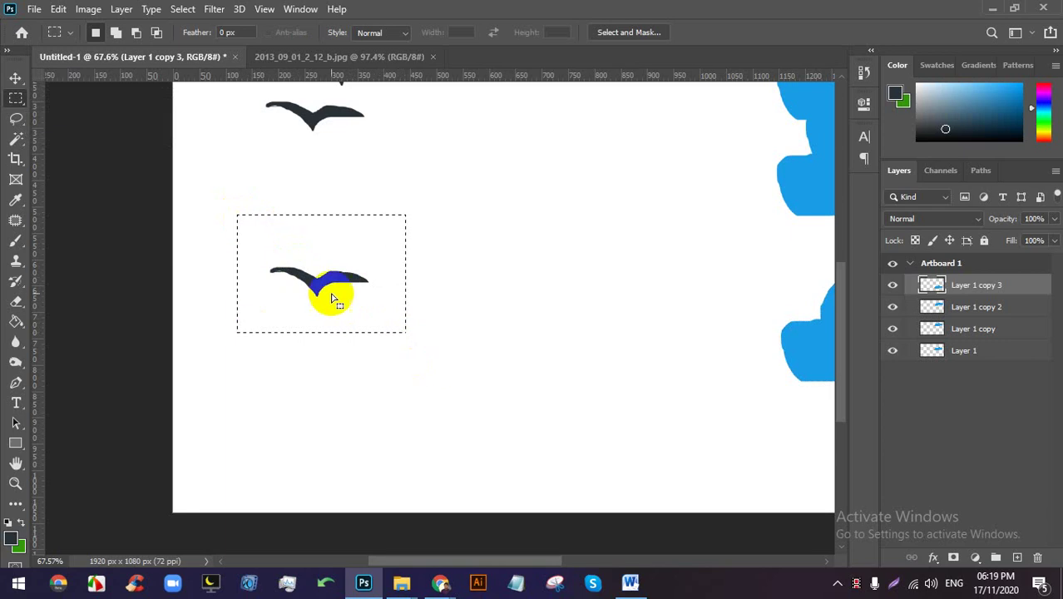
pyautogui.scroll(-4, 275, 200)
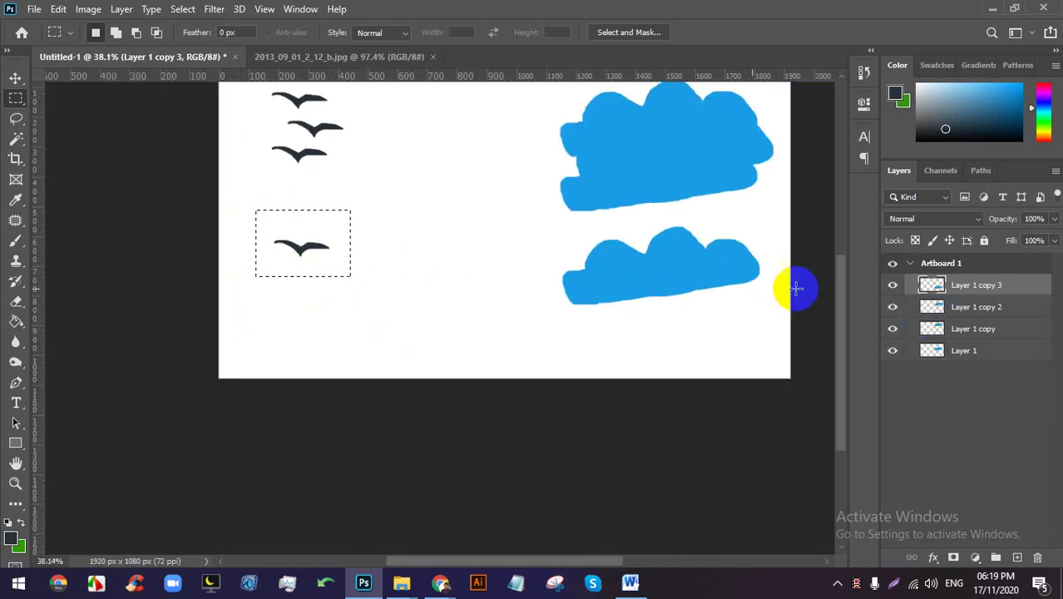
# Move only the marquee-selected bird slightly down and to the right, leaving its cloud in place.
pyautogui.click(15, 77)
pyautogui.moveTo(306, 242); pyautogui.dragTo(291, 278)
pyautogui.scroll(3, 373, 250)
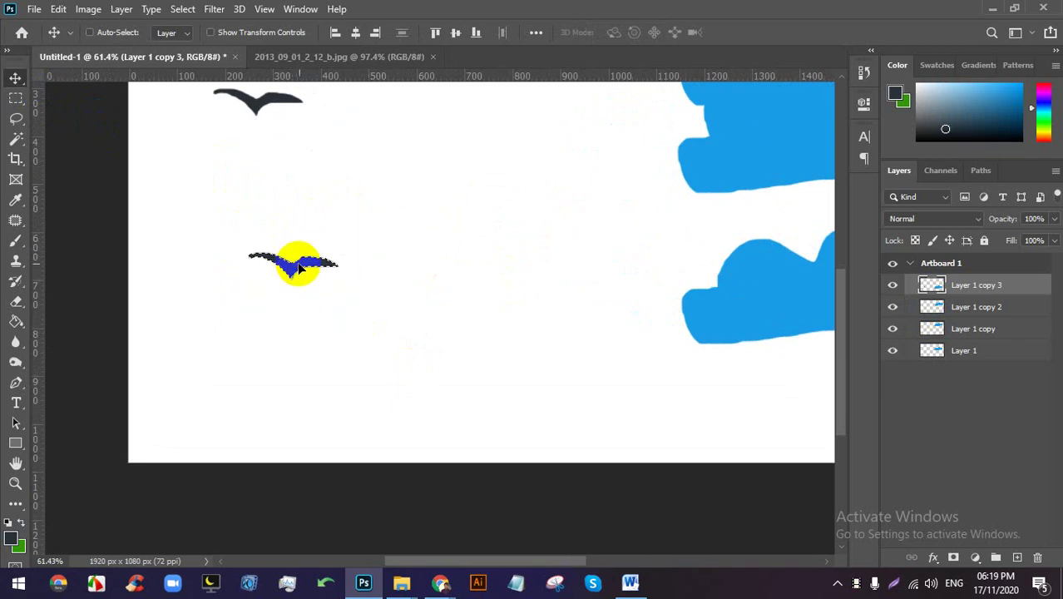
# Check the Google Meet call, return to Photoshop, and move Layer 1 copy 3 about 177 px left and 86 px down.
pyautogui.click(439, 582)
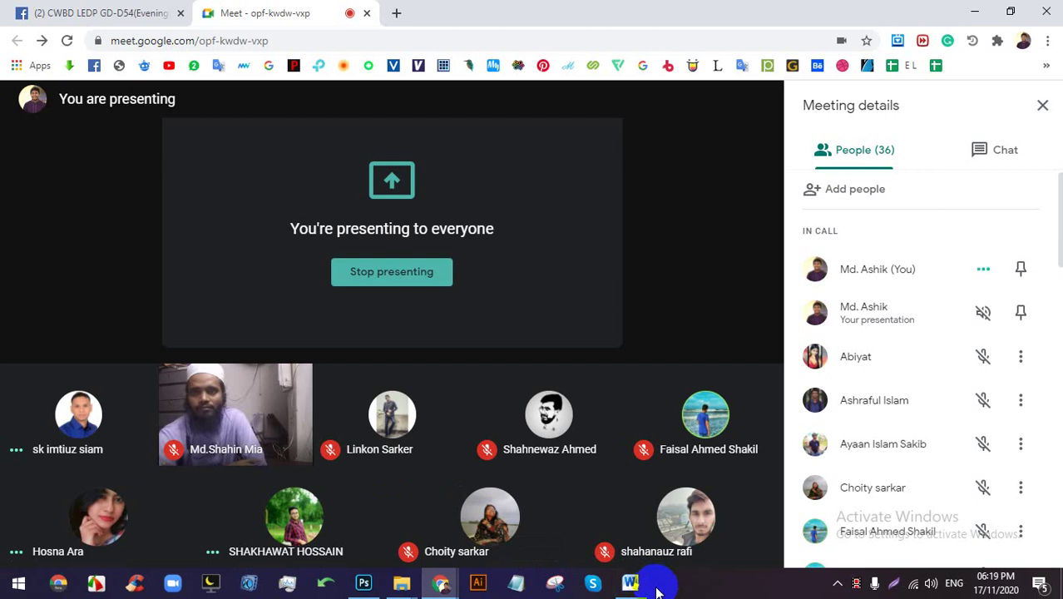
pyautogui.click(364, 581)
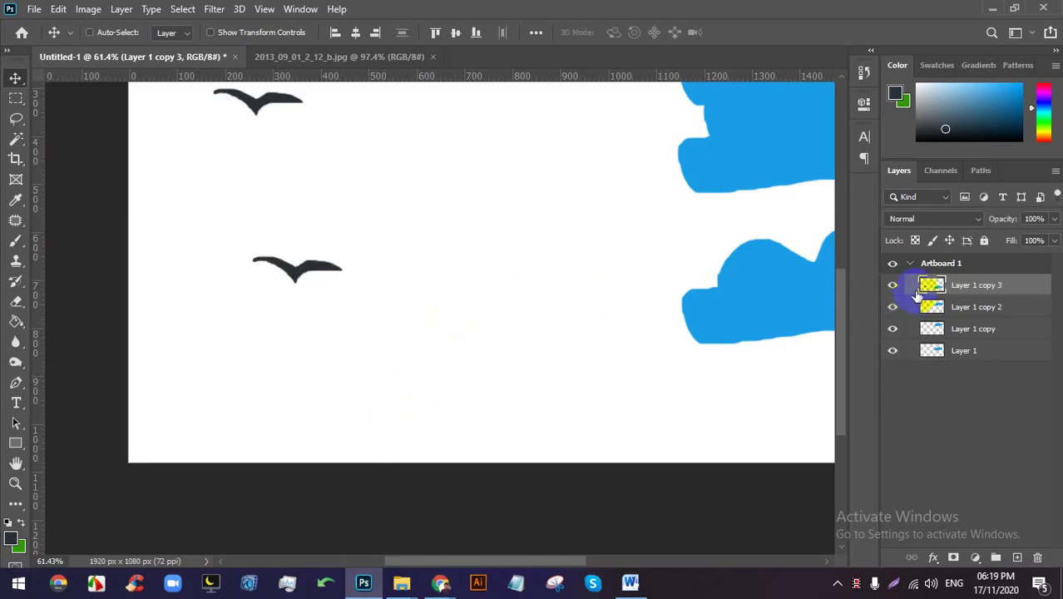
pyautogui.scroll(-3, 739, 298)
pyautogui.moveTo(738, 291); pyautogui.dragTo(677, 314)
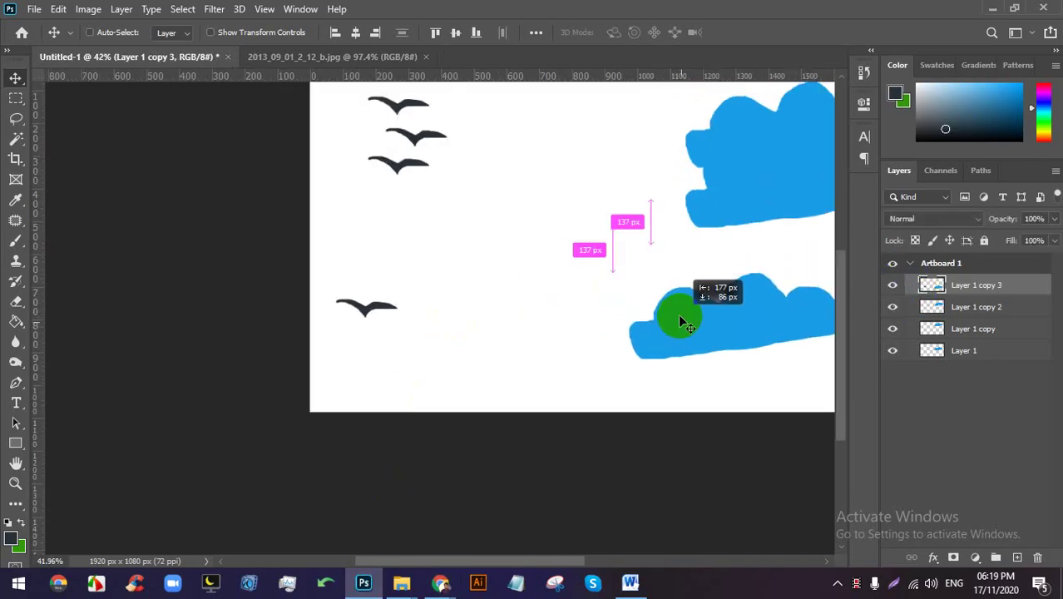
pyautogui.scroll(-3, 714, 298)
# Hide Layer 1 copy, Layer 1 copy 2 and Layer 1 copy 3, leaving only Layer 1 visible on the artboard.
pyautogui.moveTo(893, 350); pyautogui.dragTo(893, 285)
pyautogui.click(893, 351)
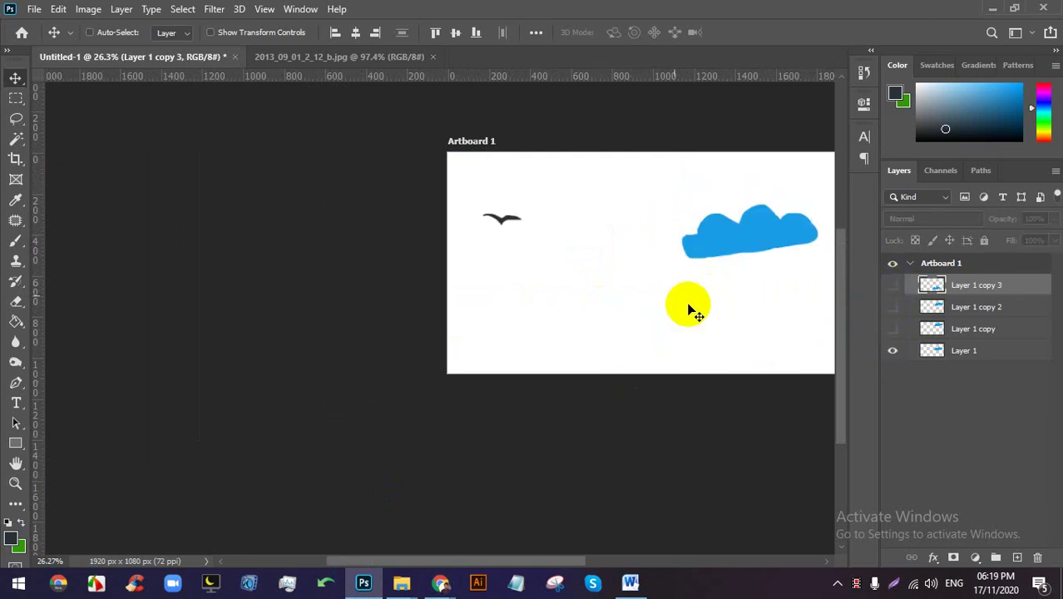
pyautogui.moveTo(696, 284); pyautogui.dragTo(703, 262)
# Check the participants in the Google Meet call and return to Photoshop.
pyautogui.click(379, 522)
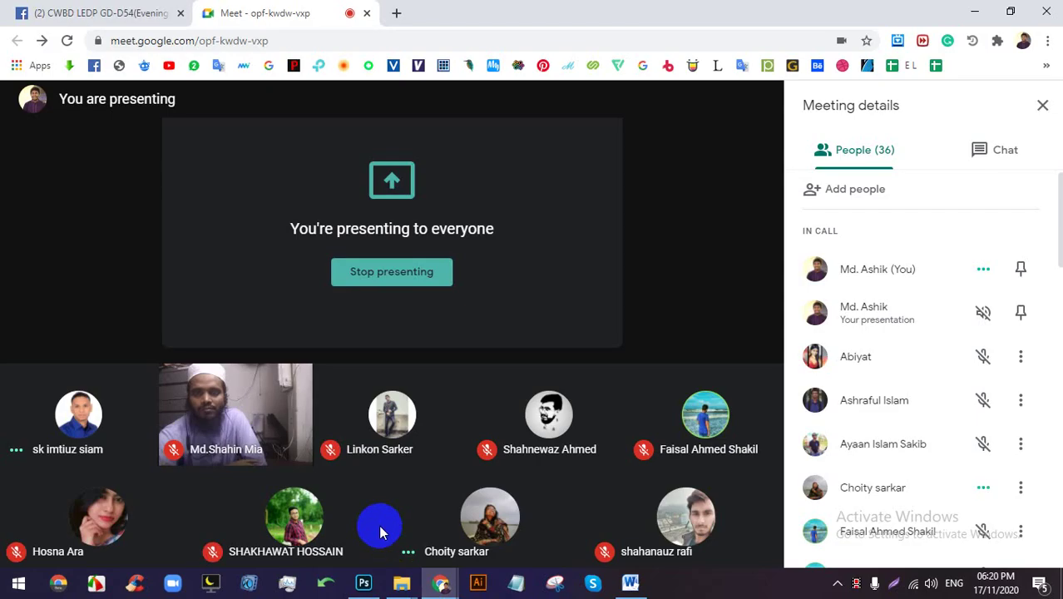
pyautogui.moveTo(455, 592)
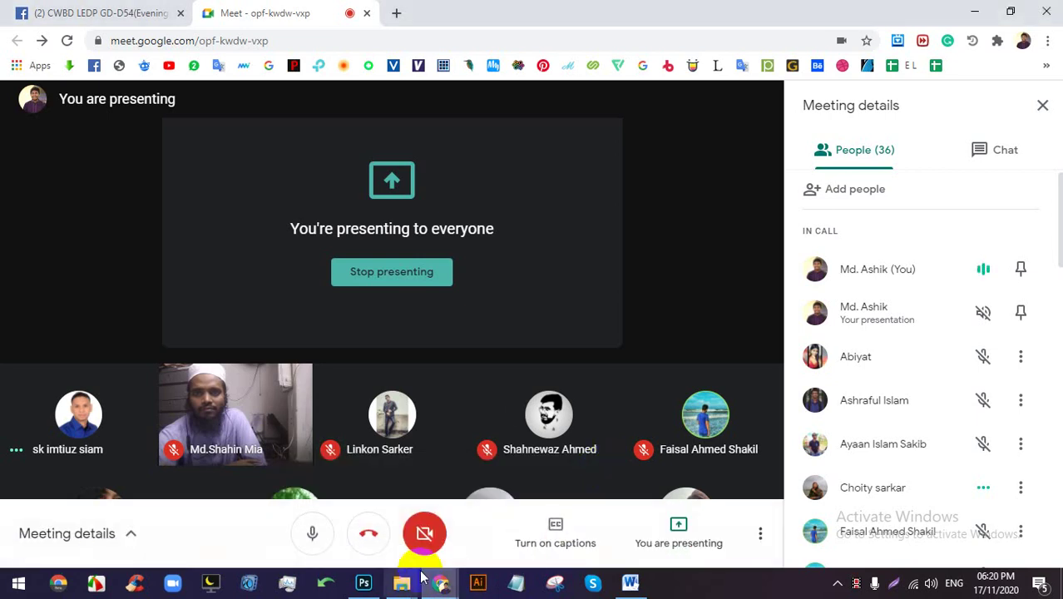
pyautogui.click(363, 582)
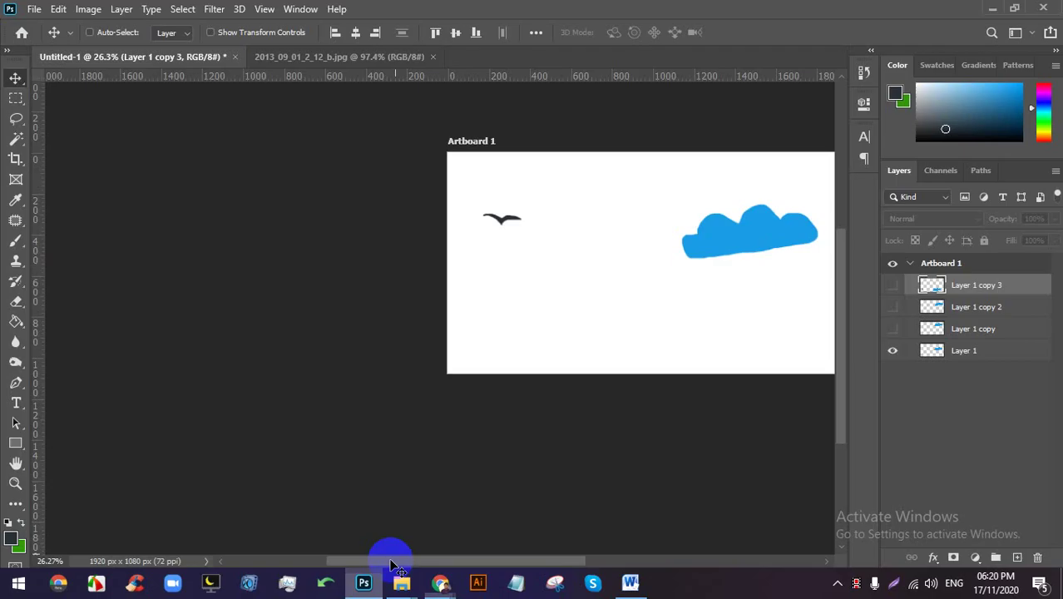
# Make Layer 1 active, load its bird and cloud as a selection, and switch to the Google Meet call.
pyautogui.click(894, 353)
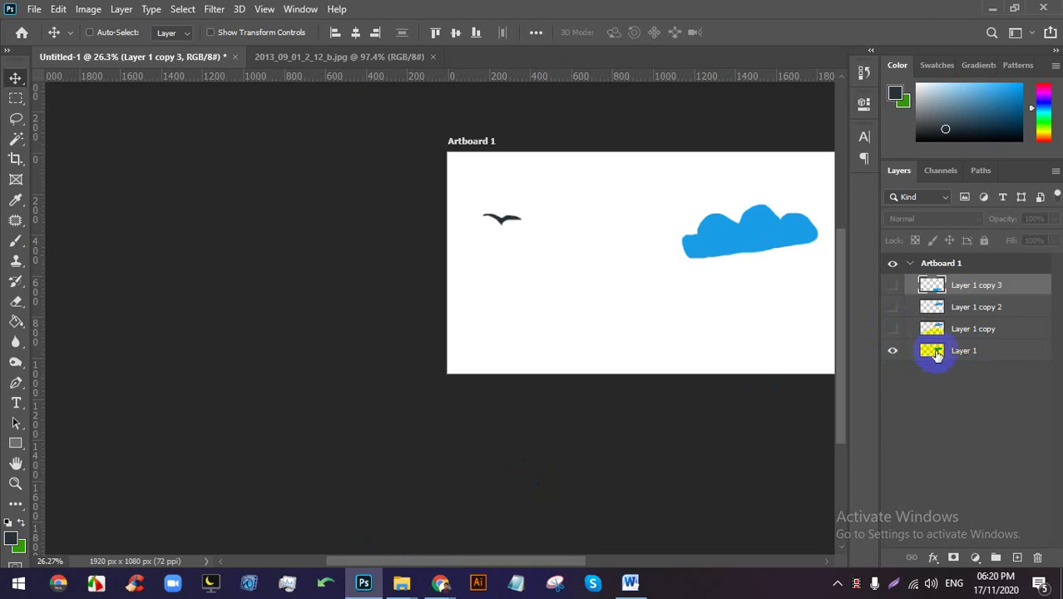
pyautogui.click(937, 352)
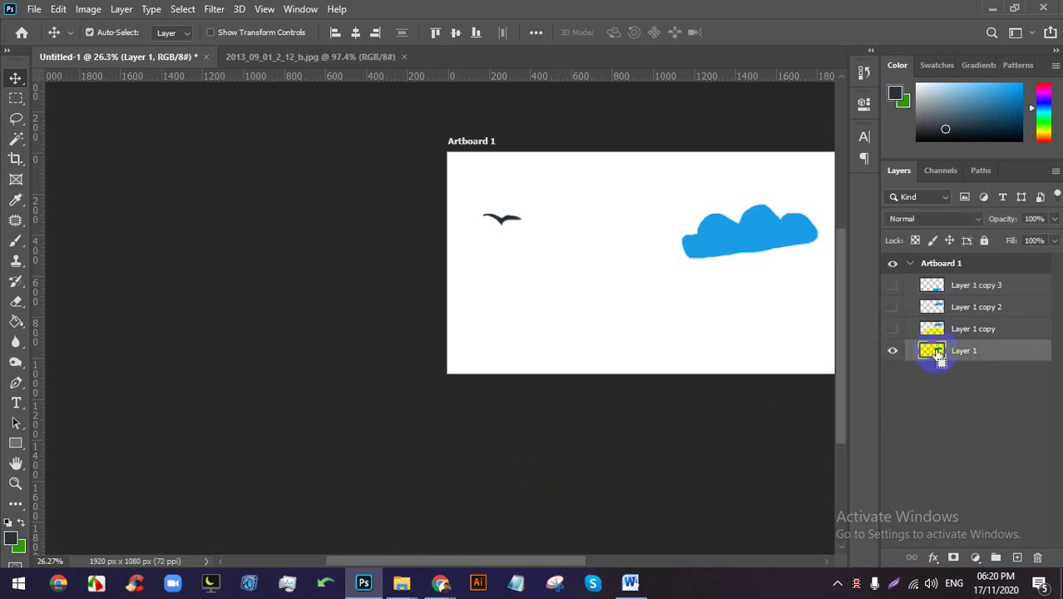
pyautogui.scroll(5, 683, 225)
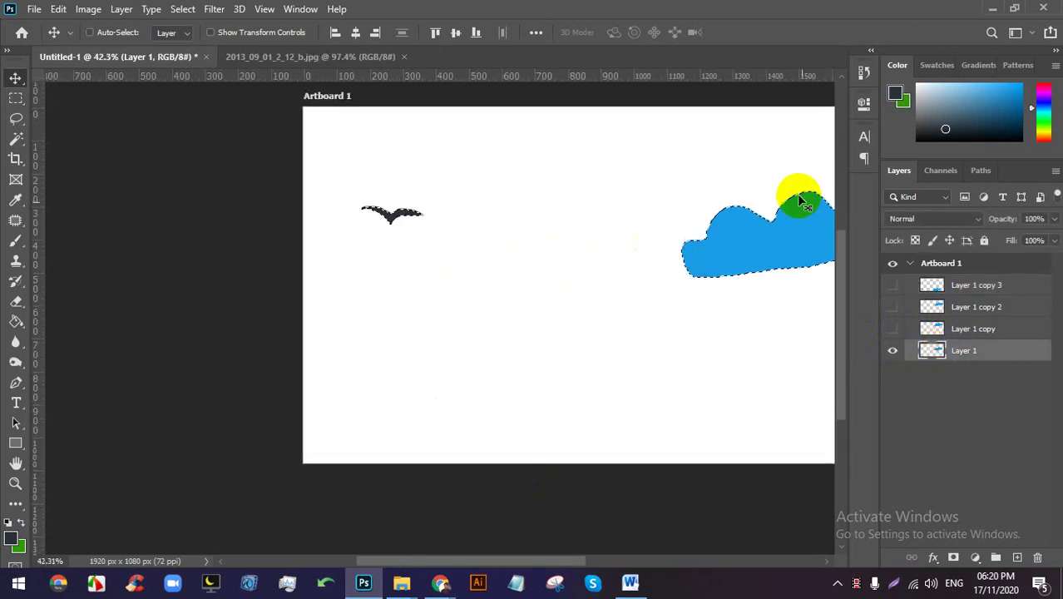
pyautogui.click(925, 349)
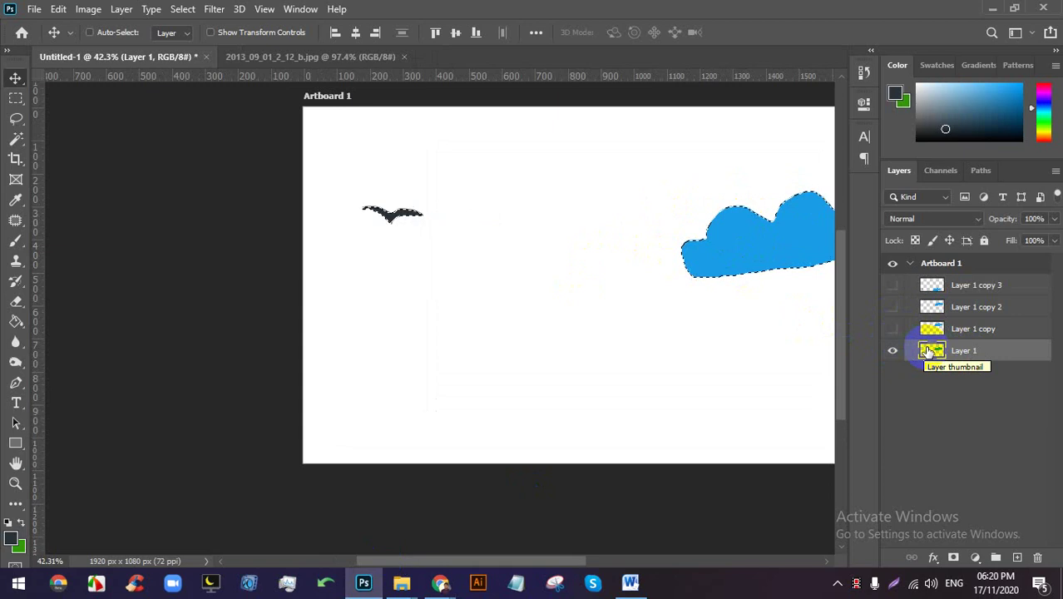
pyautogui.scroll(-4, 682, 321)
pyautogui.keyDown('ctrl'); pyautogui.click(738, 304); pyautogui.keyUp('ctrl')
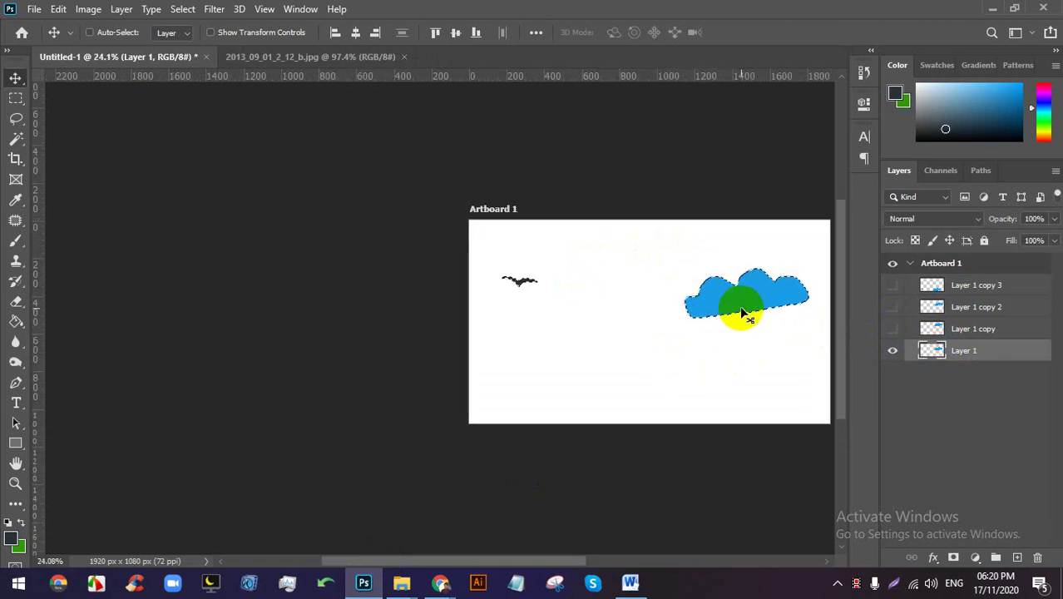
pyautogui.click(441, 583)
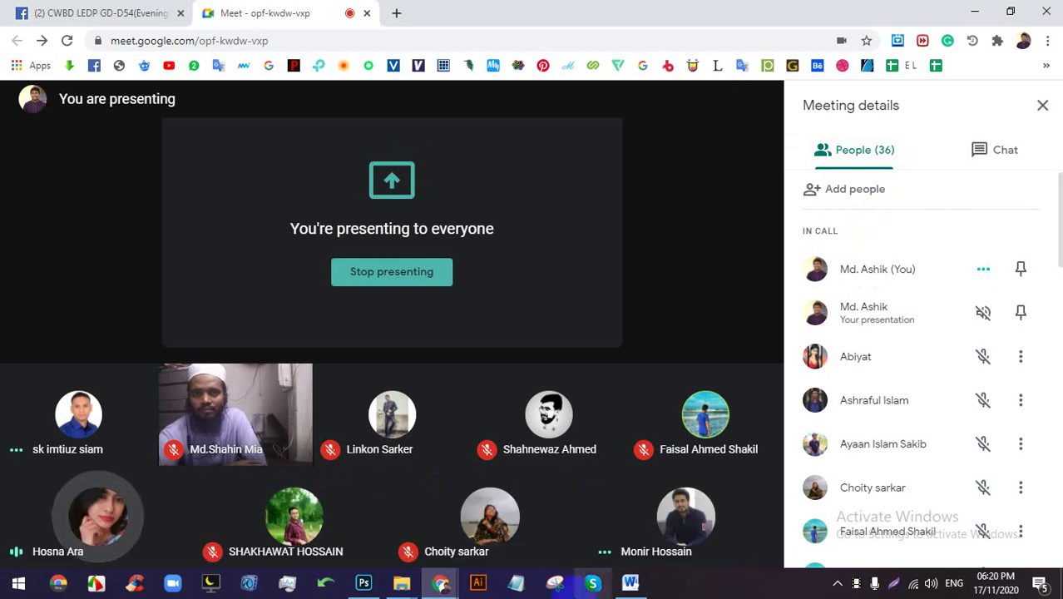
# Switch back to Photoshop and examine the bird and the cloud on Layer 1.
pyautogui.click(364, 582)
pyautogui.scroll(-2, 524, 333)
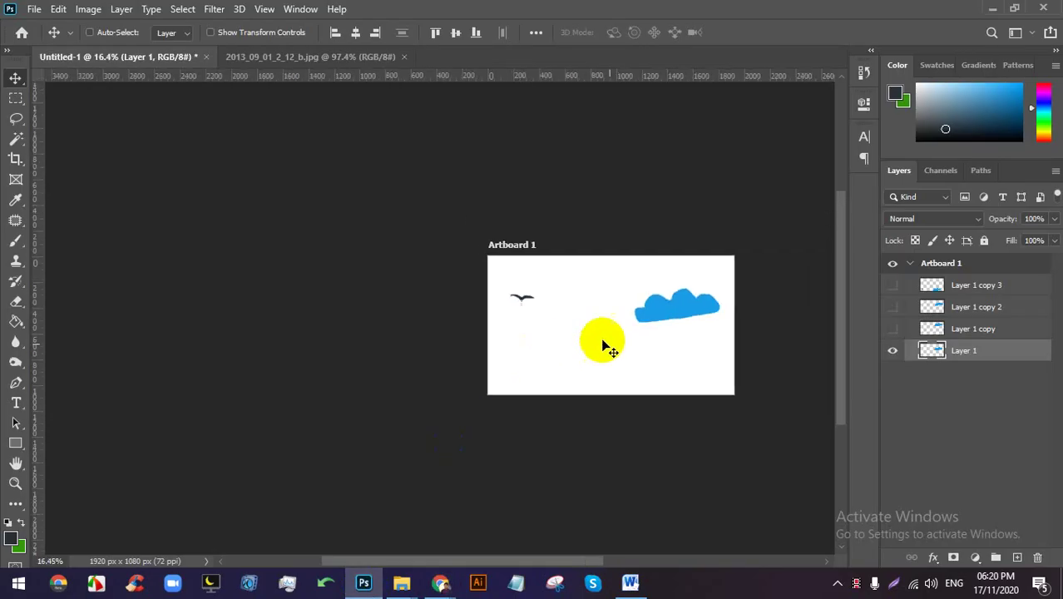
pyautogui.scroll(3, 715, 250)
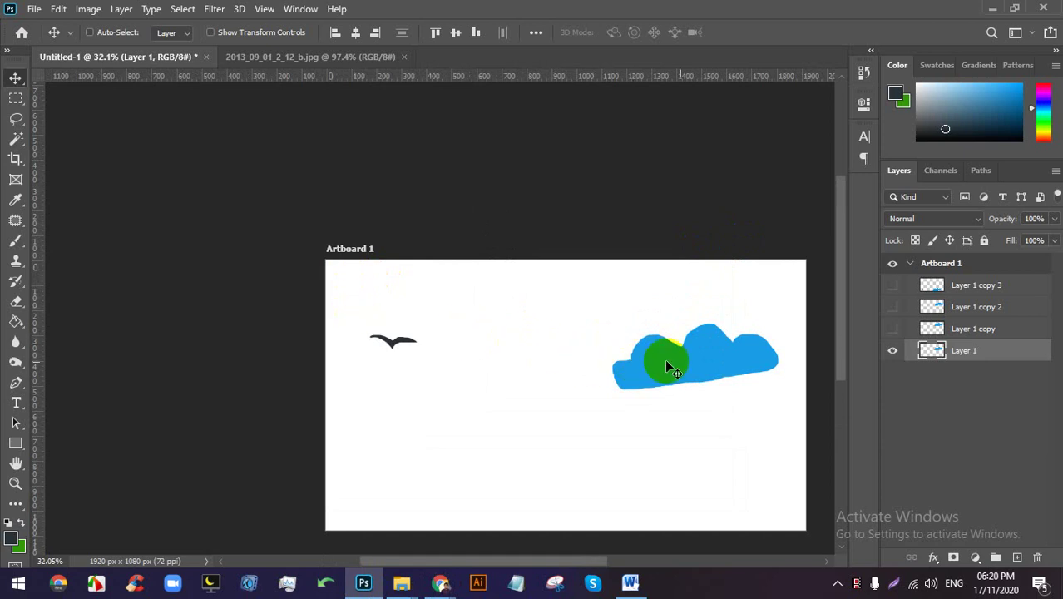
pyautogui.scroll(1, 666, 359)
pyautogui.moveTo(621, 328); pyautogui.dragTo(674, 331)
pyautogui.scroll(-1, 680, 338)
pyautogui.scroll(1, 680, 338)
pyautogui.scroll(3, 423, 321)
pyautogui.scroll(1, 449, 267)
pyautogui.scroll(-2, 453, 271)
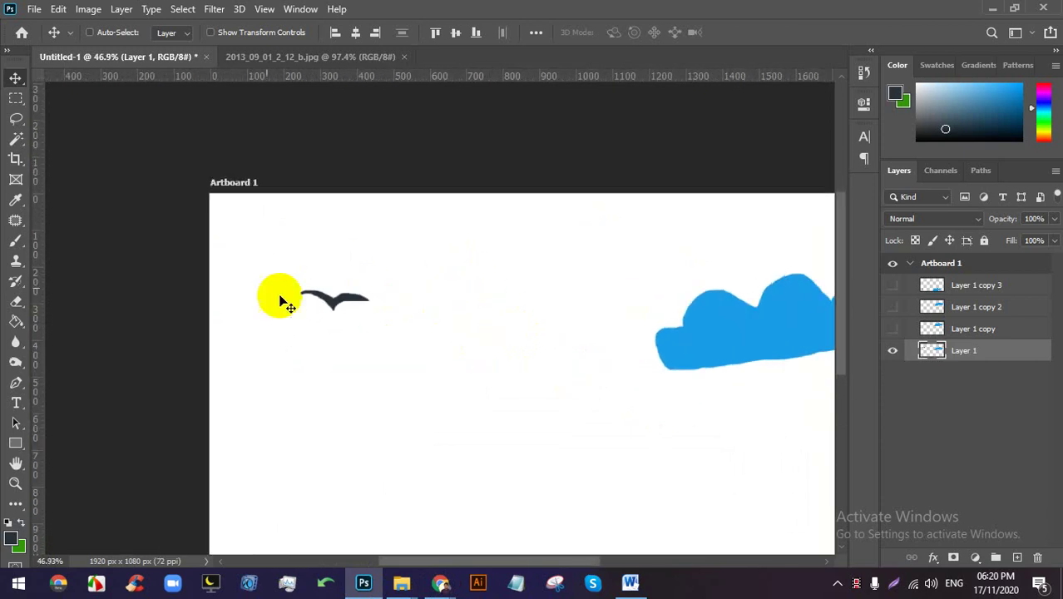
# Select the bird on Layer 1 with a rectangular marquee about 535 by 360 px and move it right, toward the cloud.
pyautogui.click(895, 351)
pyautogui.moveTo(12, 97); pyautogui.dragTo(72, 101)
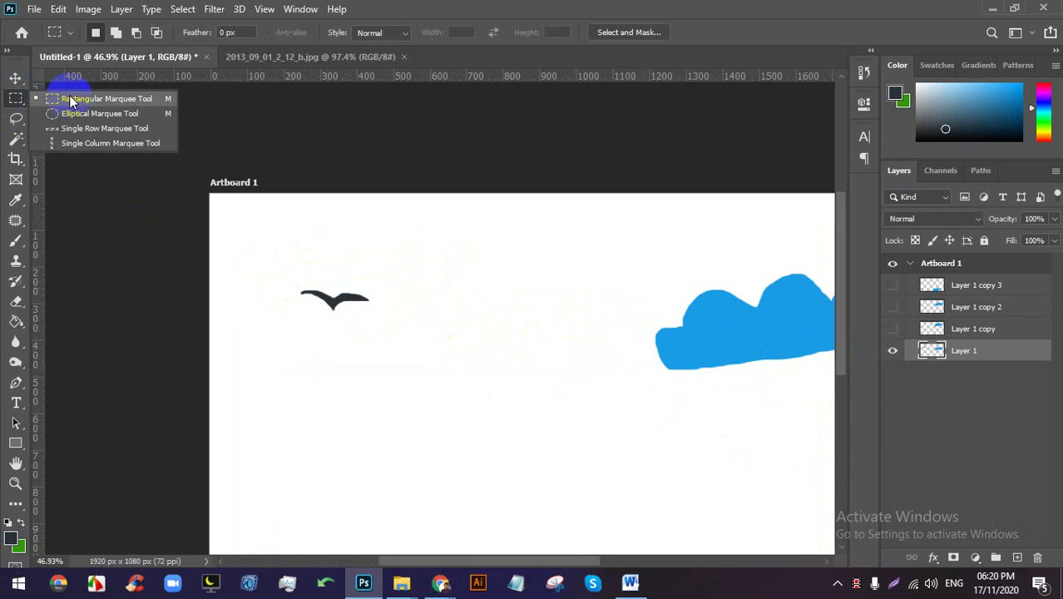
pyautogui.click(72, 101)
pyautogui.moveTo(252, 247); pyautogui.dragTo(446, 378)
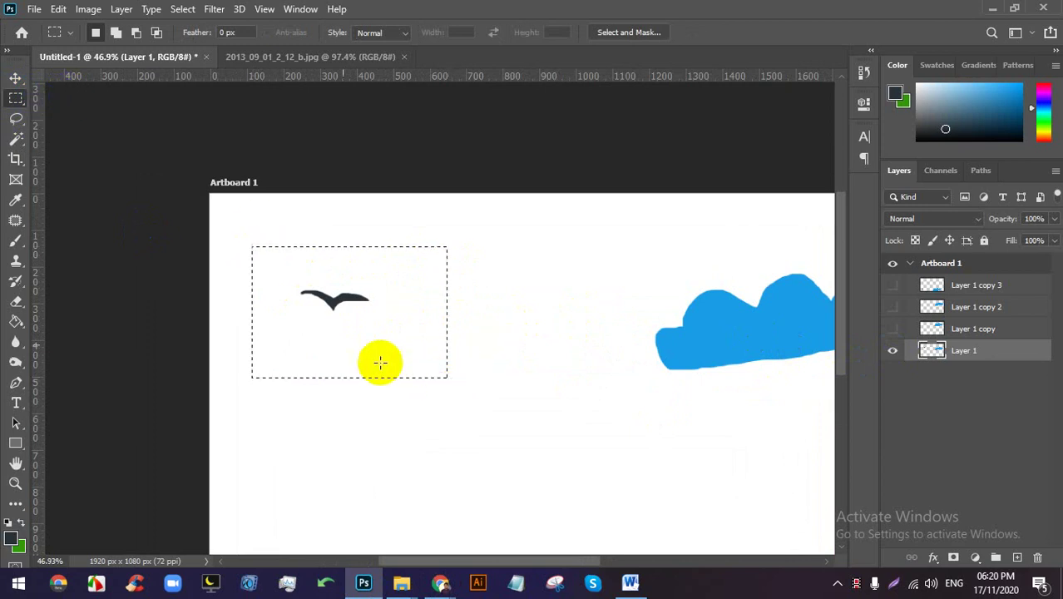
pyautogui.click(16, 78)
pyautogui.moveTo(337, 306); pyautogui.dragTo(519, 303)
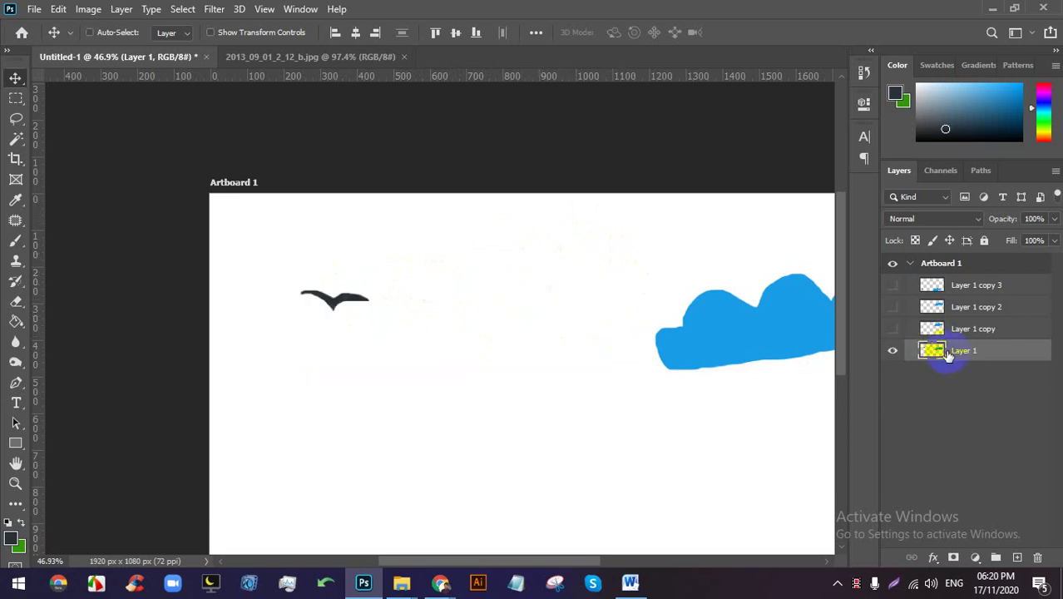
# Delete Layer 1, Layer 1 copy and Layer 1 copy 2, keeping only Layer 1 copy 3 on the artboard.
pyautogui.press('Delete')
pyautogui.press('super')
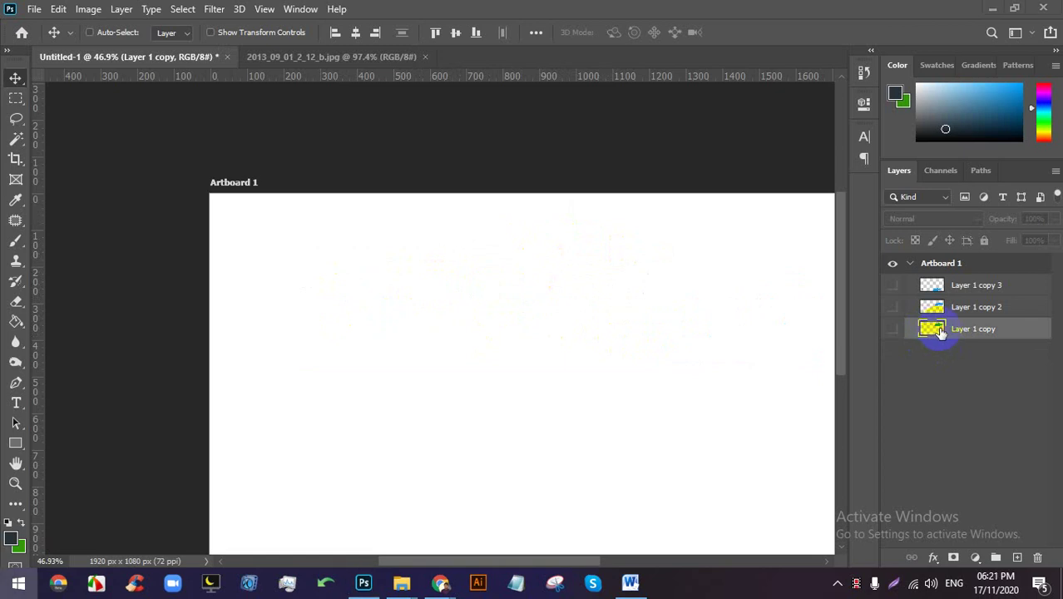
pyautogui.press('super')
pyautogui.press('Delete')
pyautogui.press('Delete')
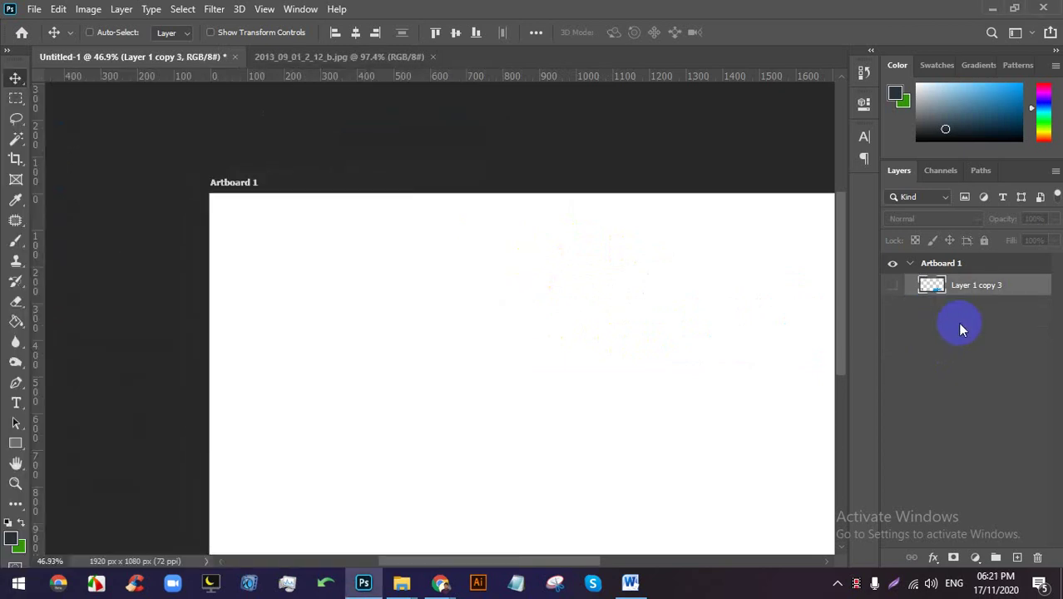
# Show Layer 1 copy 3 and move its bird and cloud up to the artboard's upper part.
pyautogui.click(888, 285)
pyautogui.scroll(-3, 708, 302)
pyautogui.moveTo(698, 449); pyautogui.dragTo(723, 290)
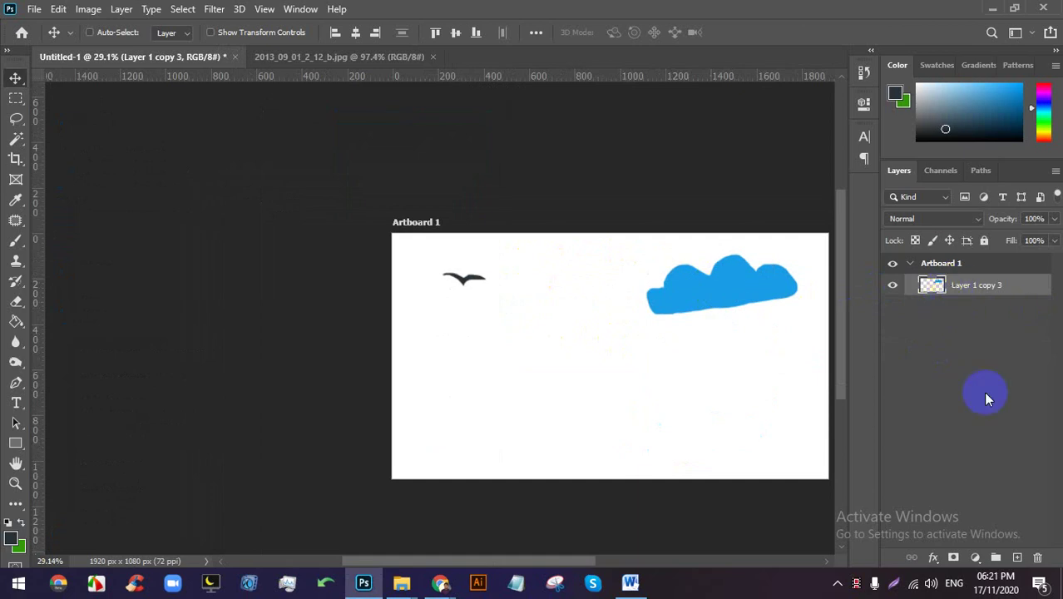
# Delete Layer 1 copy 3 and add a new empty layer to the artboard.
pyautogui.press('Delete')
pyautogui.click(1017, 557)
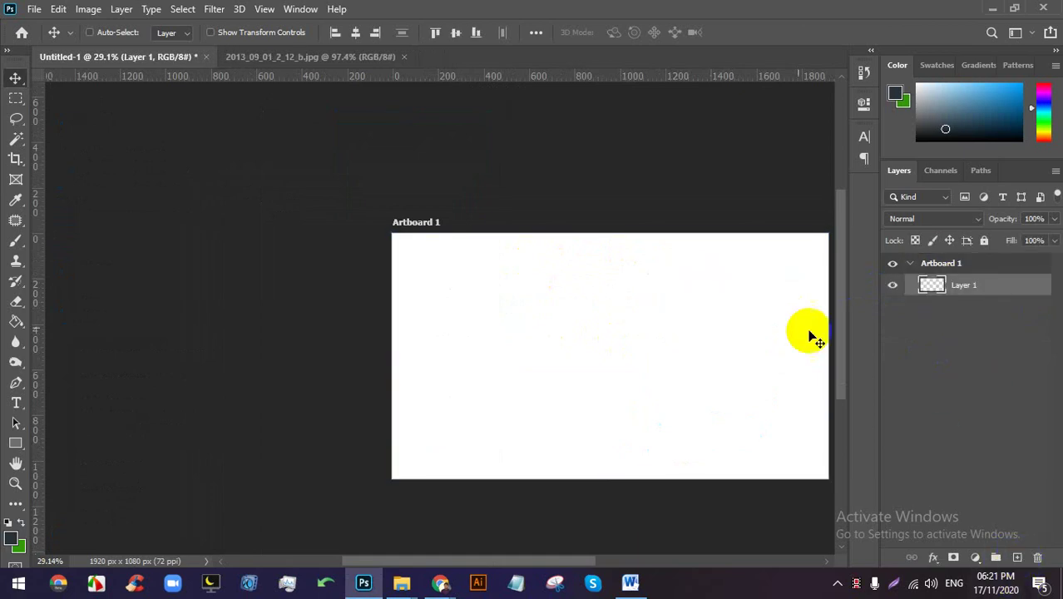
# Outline a three-bump cloud about 780 px wide and 285 px high freehand with the Lasso tool in the artboard's upper right.
pyautogui.scroll(2, 723, 306)
pyautogui.moveTo(722, 306); pyautogui.dragTo(513, 261)
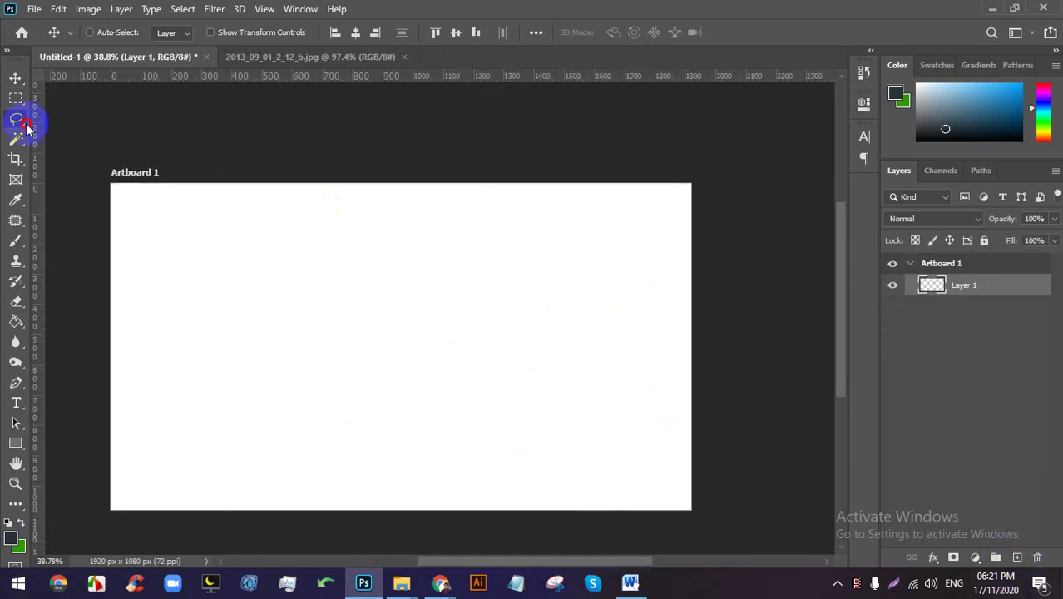
pyautogui.moveTo(26, 127); pyautogui.dragTo(66, 115)
pyautogui.moveTo(456, 273)
pyautogui.mouseDown()
pyautogui.moveTo(608, 280)
pyautogui.moveTo(671, 241)
pyautogui.moveTo(628, 211)
pyautogui.moveTo(604, 241)
pyautogui.moveTo(592, 215)
pyautogui.moveTo(526, 192)
pyautogui.moveTo(516, 223)
pyautogui.moveTo(500, 204)
pyautogui.moveTo(449, 205)
pyautogui.moveTo(437, 251)
pyautogui.moveTo(462, 275)
pyautogui.mouseUp()
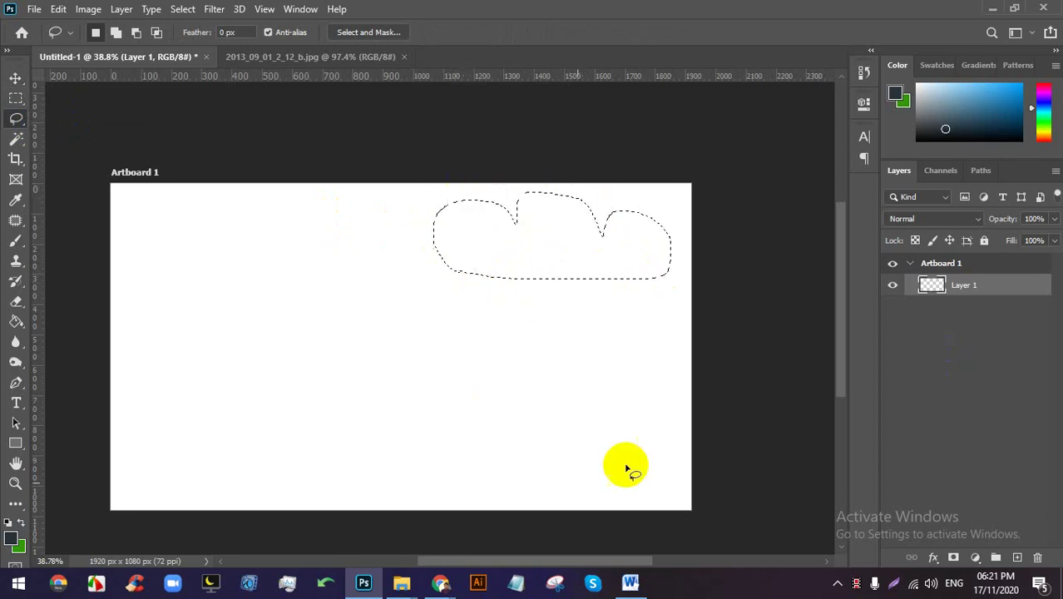
# Set the foreground color to a light blue, fill the cloud selection with the Paint Bucket, and clear the selection.
pyautogui.click(16, 322)
pyautogui.click(16, 539)
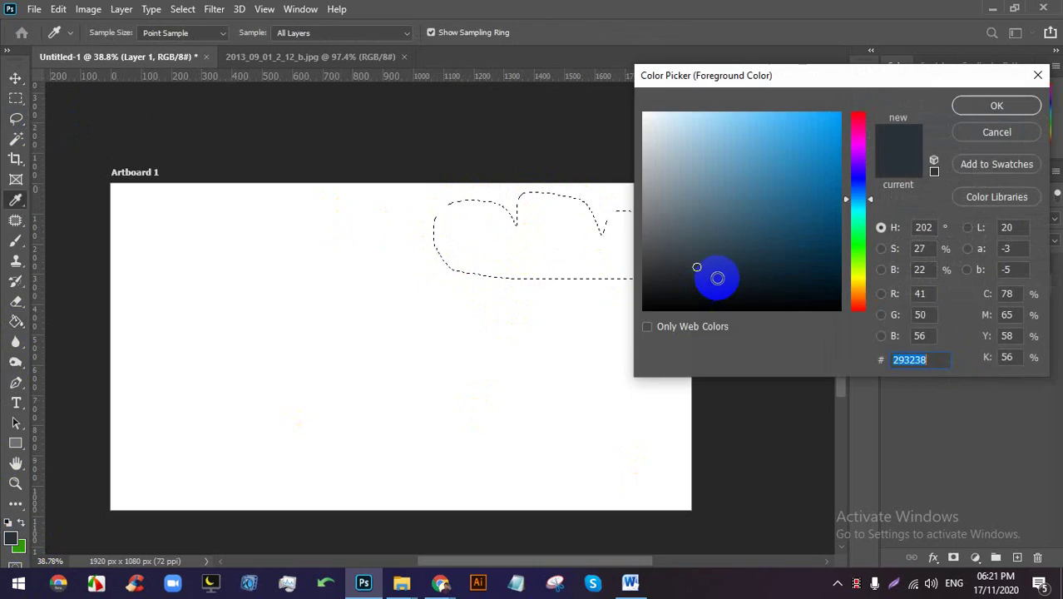
pyautogui.click(785, 131)
pyautogui.click(960, 96)
pyautogui.click(636, 266)
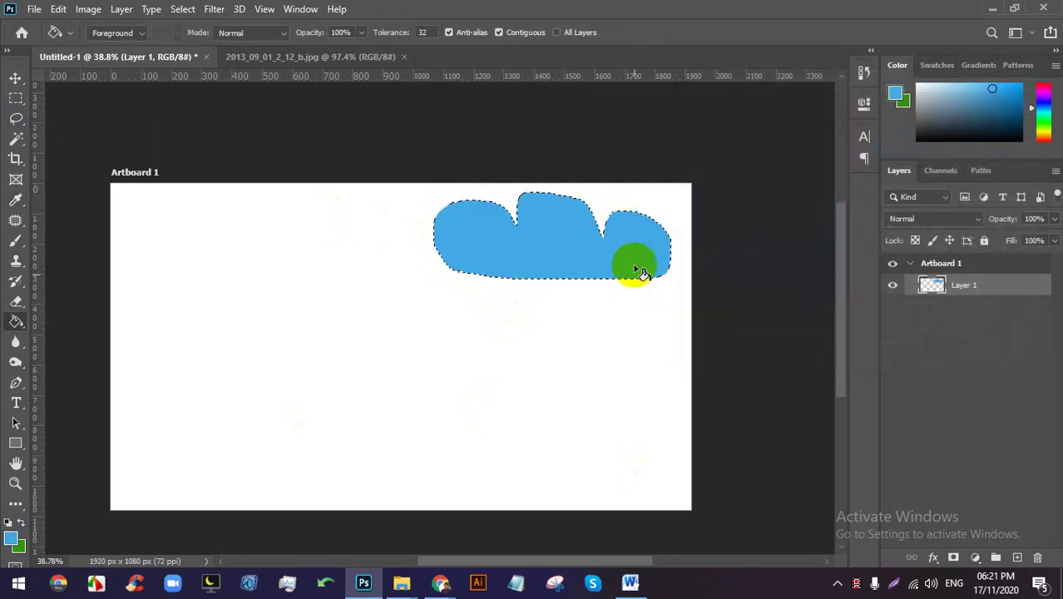
pyautogui.scroll(2, 537, 226)
pyautogui.moveTo(537, 225)
pyautogui.mouseDown()
pyautogui.moveTo(571, 305)
pyautogui.moveTo(579, 295)
pyautogui.mouseUp()
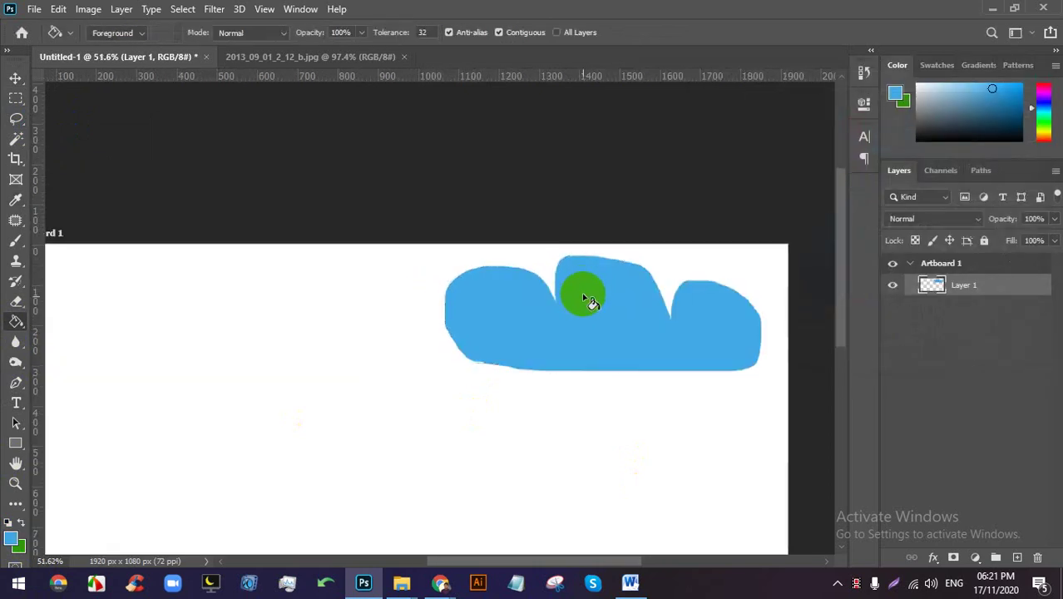
# Duplicate the cloud into the artboard's upper left and scale the copy down to about 70%.
pyautogui.scroll(-2, 588, 301)
pyautogui.click(15, 77)
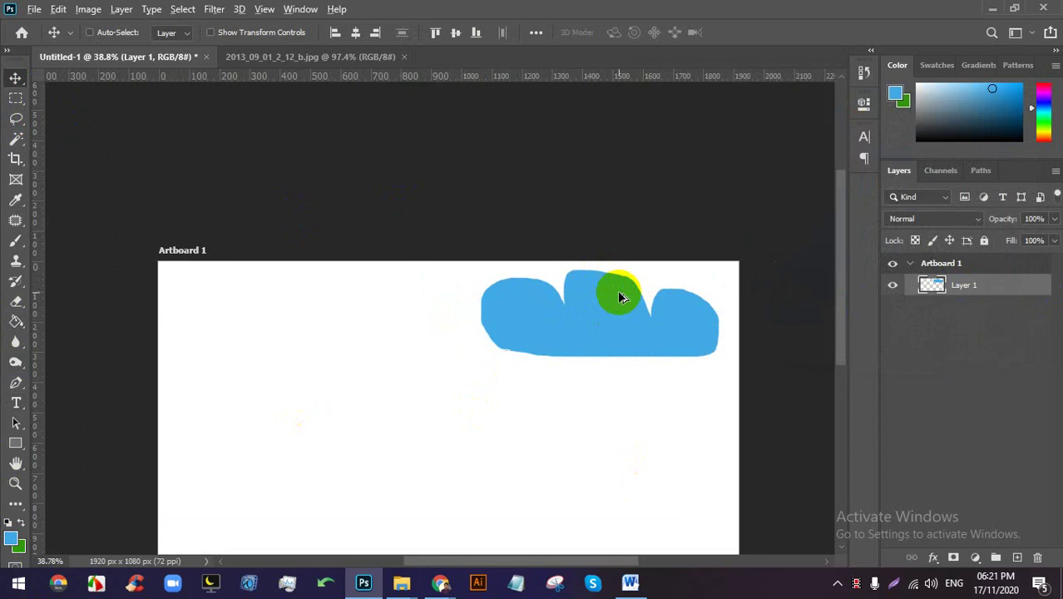
pyautogui.moveTo(615, 292); pyautogui.dragTo(374, 334)
pyautogui.hotkey('ctrl', 't')
pyautogui.moveTo(361, 287); pyautogui.dragTo(362, 309)
# Duplicate the smaller cloud below it near the artboard's left edge and enlarge the new copy to about 116%.
pyautogui.moveTo(373, 356); pyautogui.dragTo(257, 408)
pyautogui.click(772, 32)
pyautogui.hotkey('ctrl', 't')
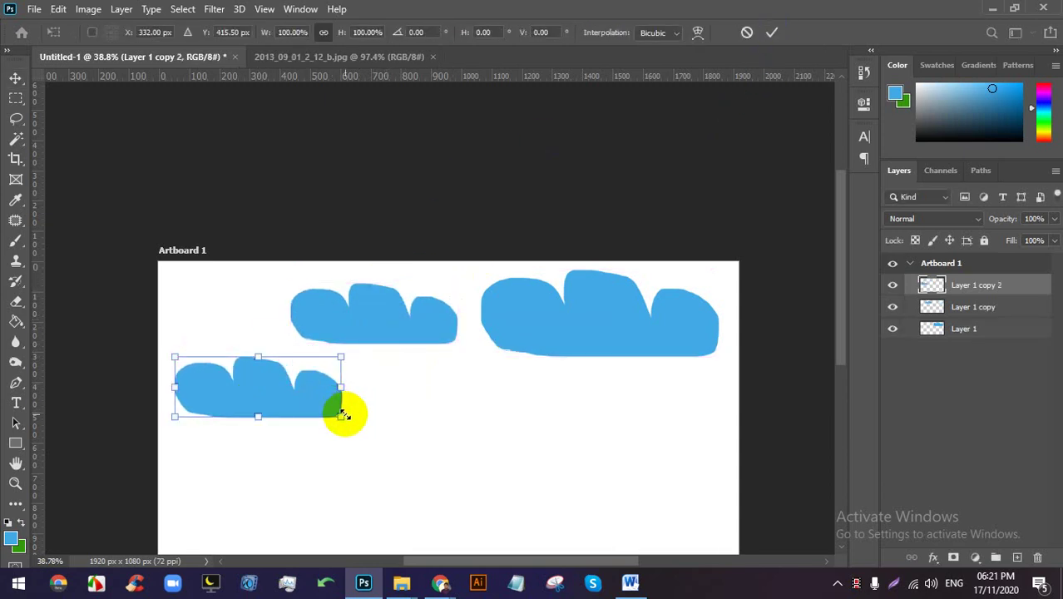
pyautogui.moveTo(342, 413); pyautogui.dragTo(368, 426)
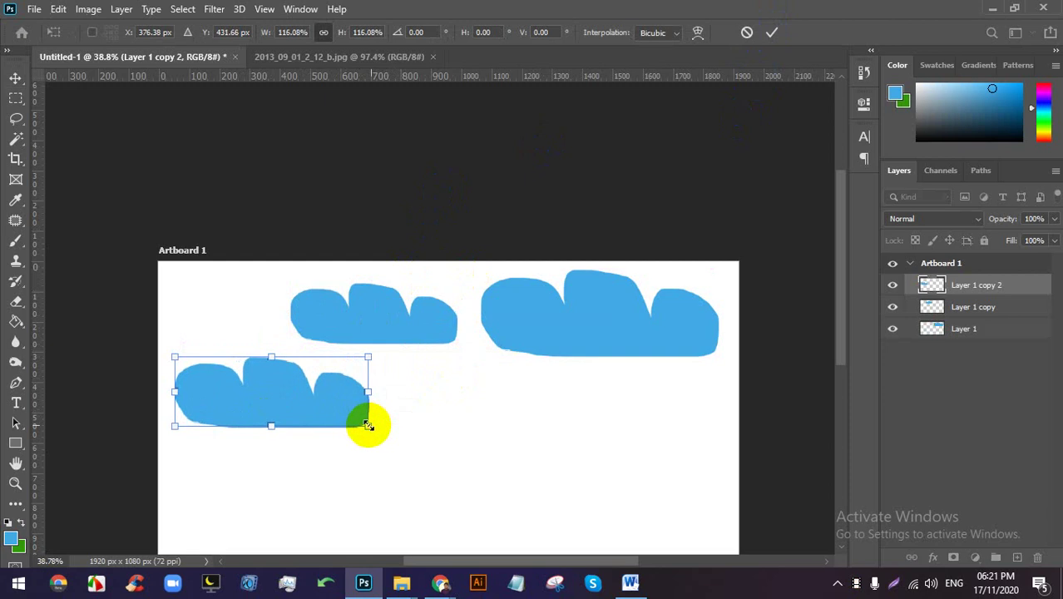
pyautogui.click(774, 35)
# Try to outline a flying bird freehand with the Lasso tool in the blank area right of the lower cloud.
pyautogui.scroll(-3, 349, 292)
pyautogui.scroll(5, 349, 292)
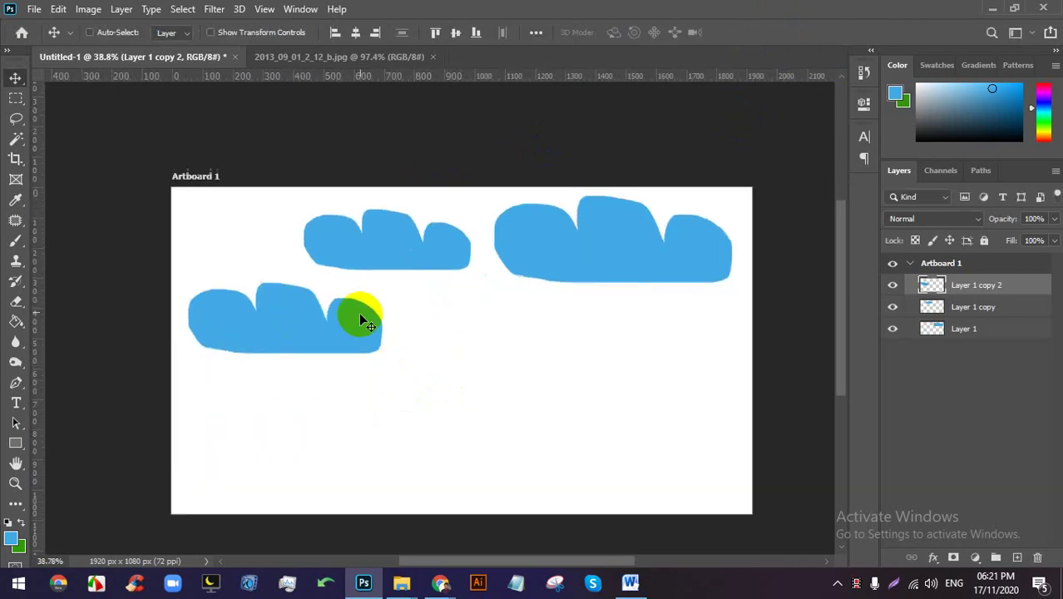
pyautogui.click(15, 119)
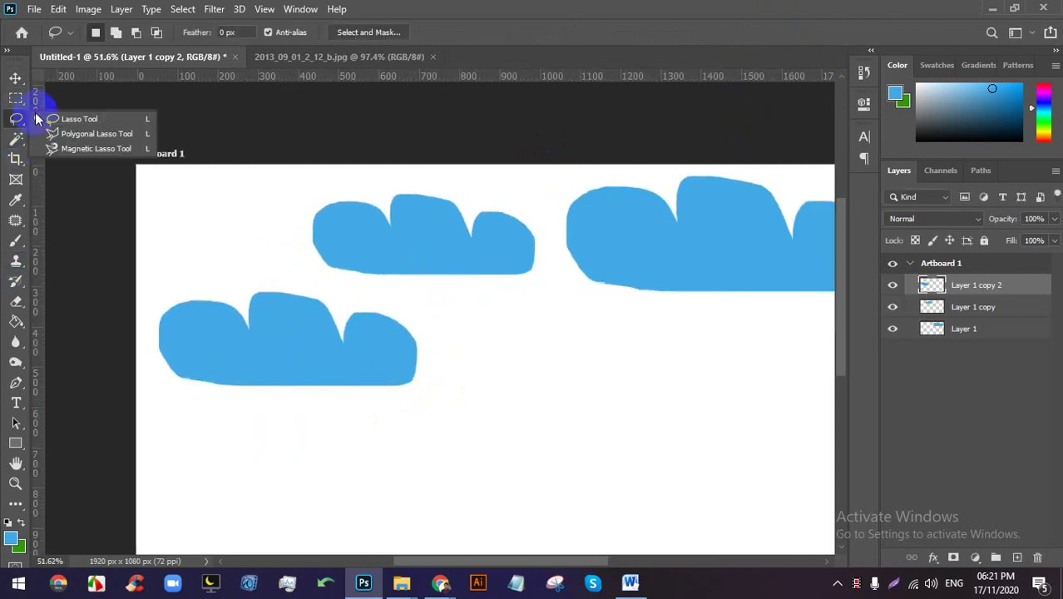
pyautogui.click(74, 116)
pyautogui.moveTo(442, 325)
pyautogui.mouseDown()
pyautogui.moveTo(516, 345)
pyautogui.moveTo(542, 331)
pyautogui.moveTo(580, 340)
pyautogui.moveTo(545, 307)
pyautogui.moveTo(518, 319)
pyautogui.moveTo(465, 300)
pyautogui.moveTo(436, 324)
pyautogui.moveTo(471, 331)
pyautogui.mouseUp()
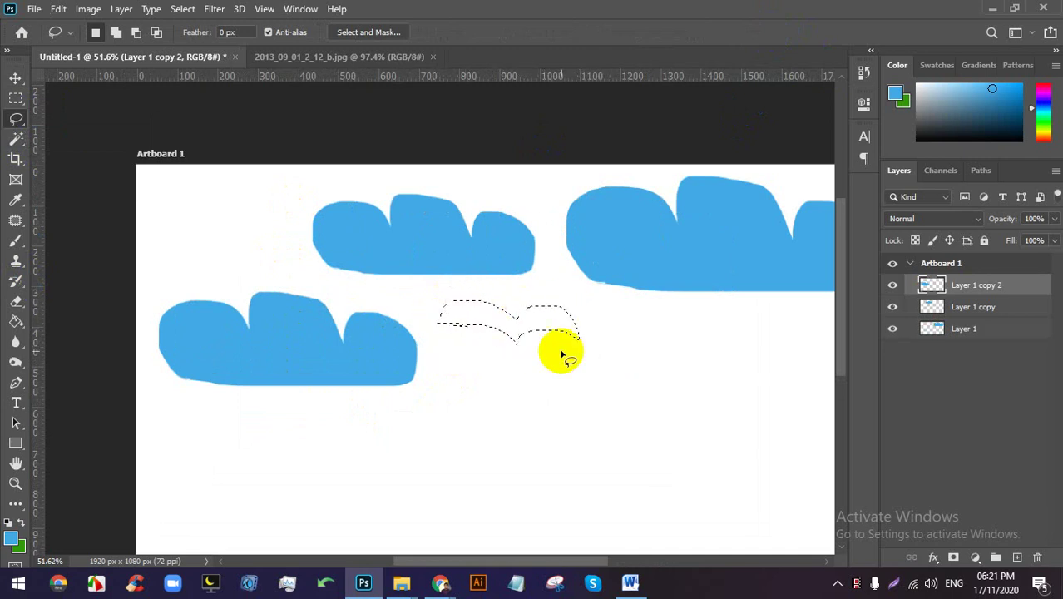
# Outline a thin flying bird about 140 px wide and 33 px high freehand, right of the lower cloud.
pyautogui.scroll(3, 542, 342)
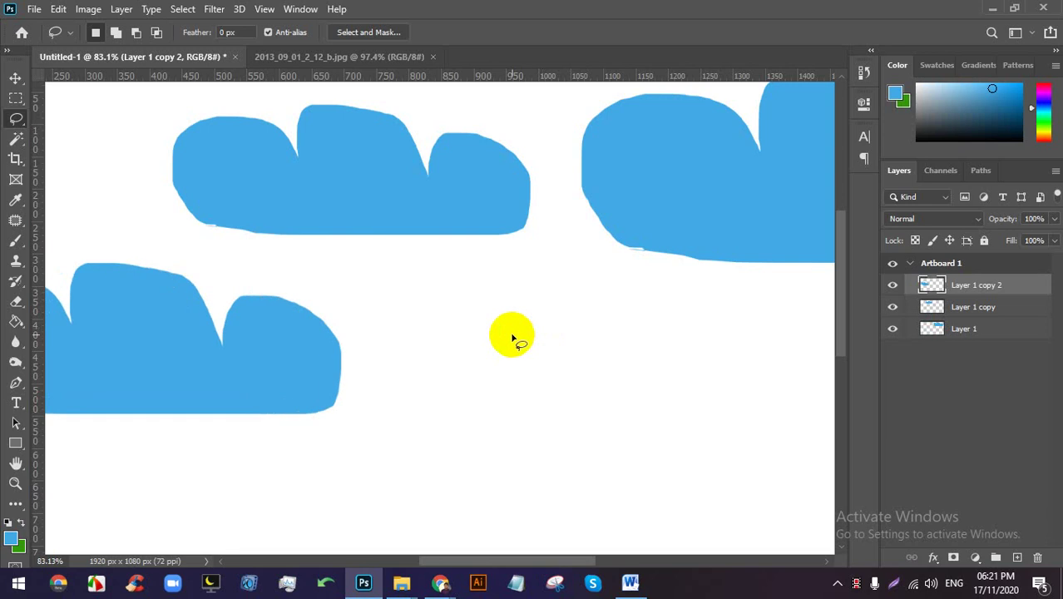
pyautogui.scroll(2, 470, 354)
pyautogui.moveTo(455, 337)
pyautogui.mouseDown()
pyautogui.moveTo(499, 332)
pyautogui.moveTo(538, 353)
pyautogui.moveTo(552, 336)
pyautogui.moveTo(609, 338)
pyautogui.moveTo(574, 303)
pyautogui.mouseUp()
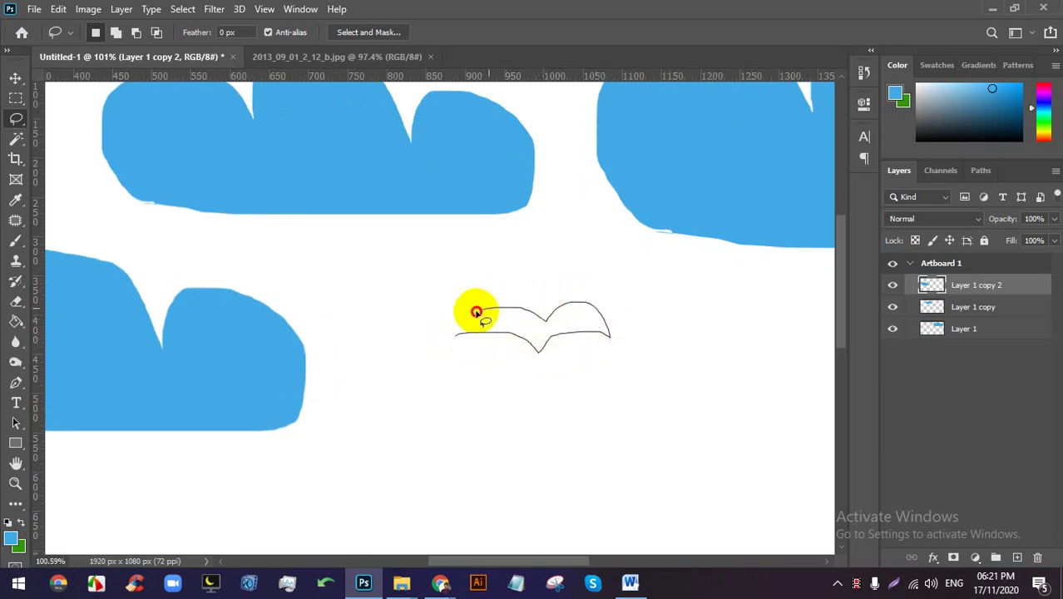
pyautogui.moveTo(455, 332); pyautogui.dragTo(464, 341)
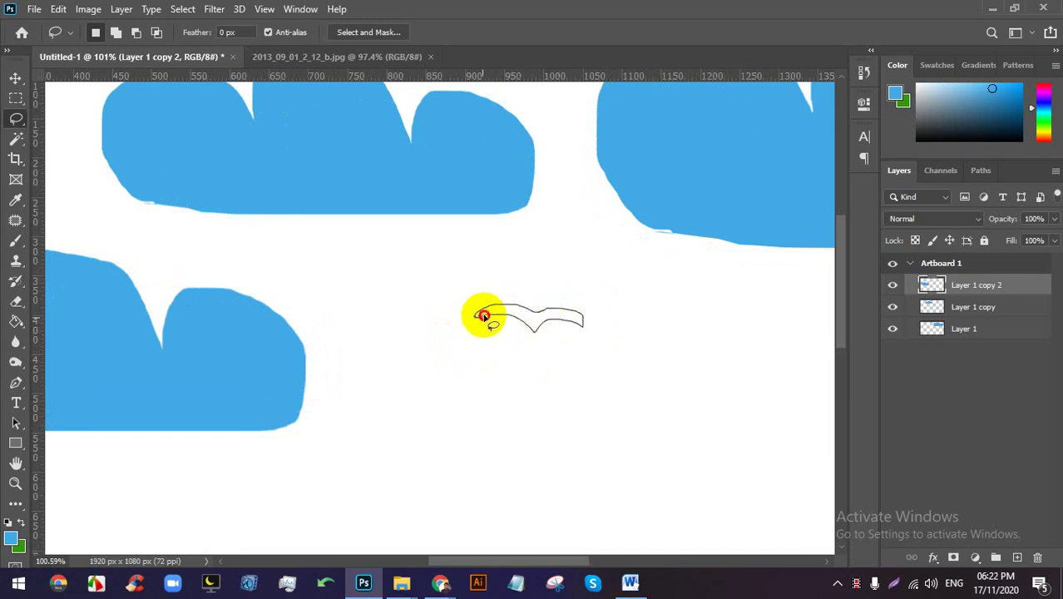
pyautogui.scroll(2, 541, 366)
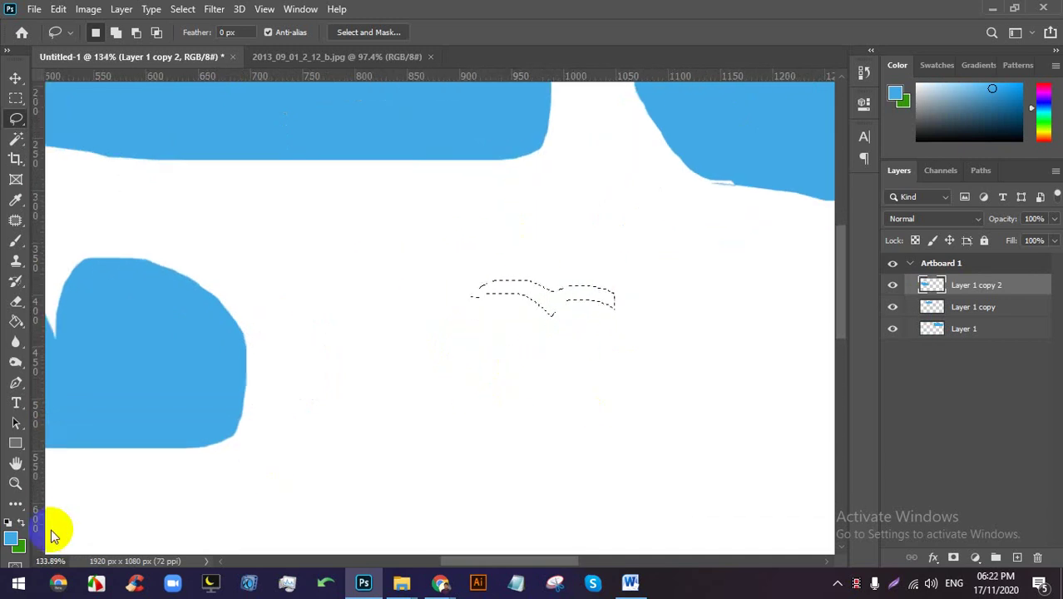
# Set the foreground color to dark navy 091b25, add a new layer, and fill the bird selection on it.
pyautogui.click(11, 538)
pyautogui.click(803, 250)
pyautogui.moveTo(803, 250); pyautogui.dragTo(813, 269)
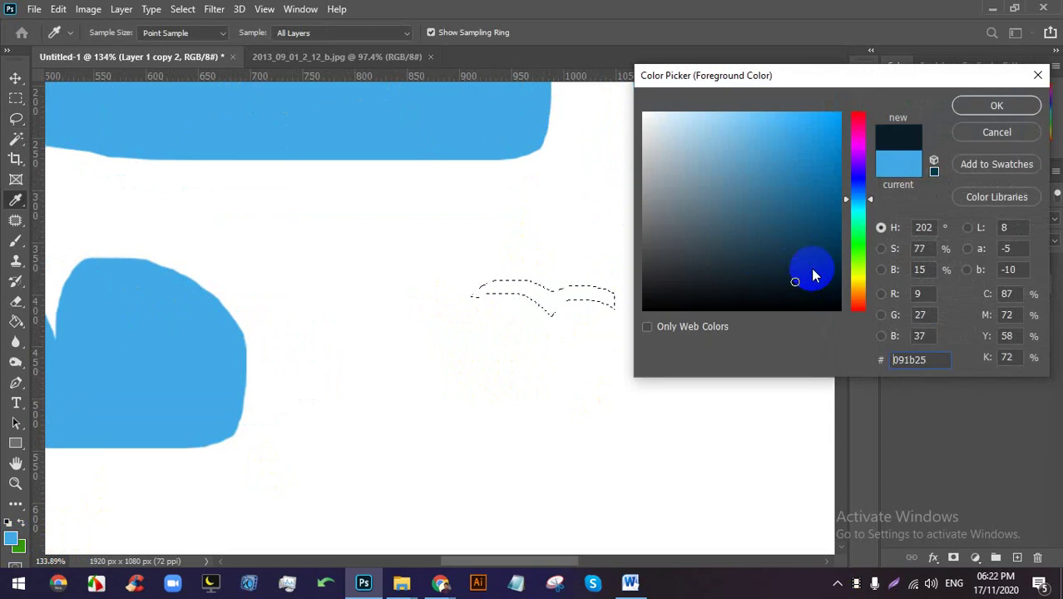
pyautogui.click(996, 112)
pyautogui.press('l')
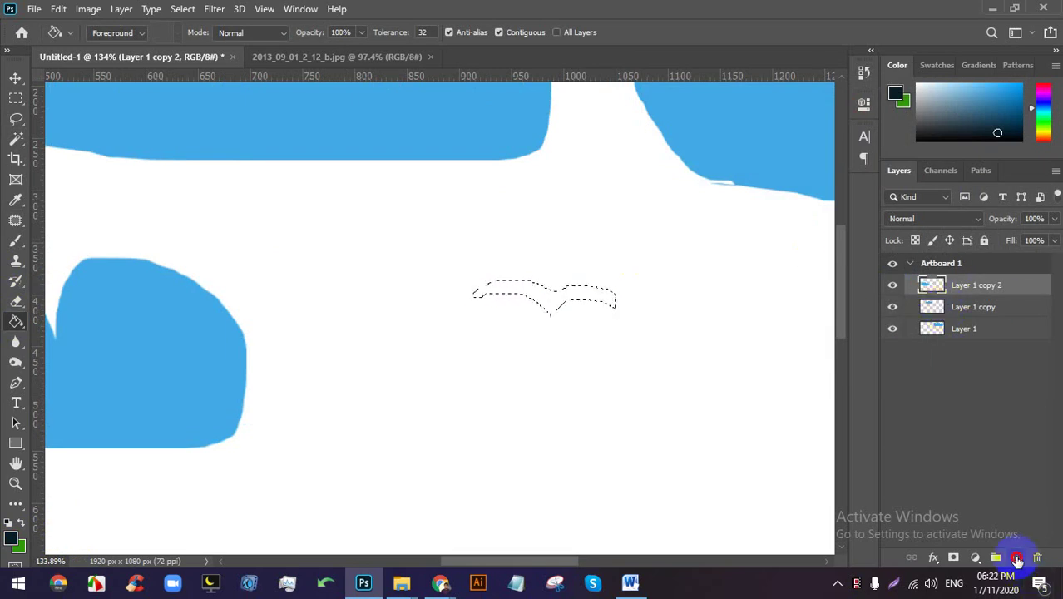
pyautogui.click(1018, 558)
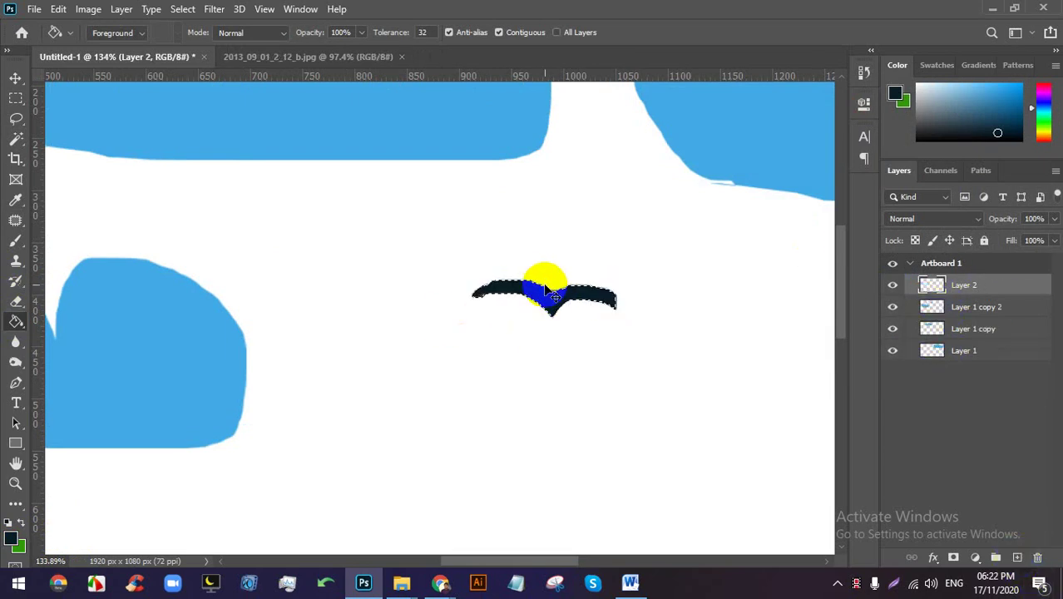
# Clear the selection and move the bird left onto the top edge of the lower-left cloud.
pyautogui.click(16, 78)
pyautogui.moveTo(570, 291); pyautogui.dragTo(578, 268)
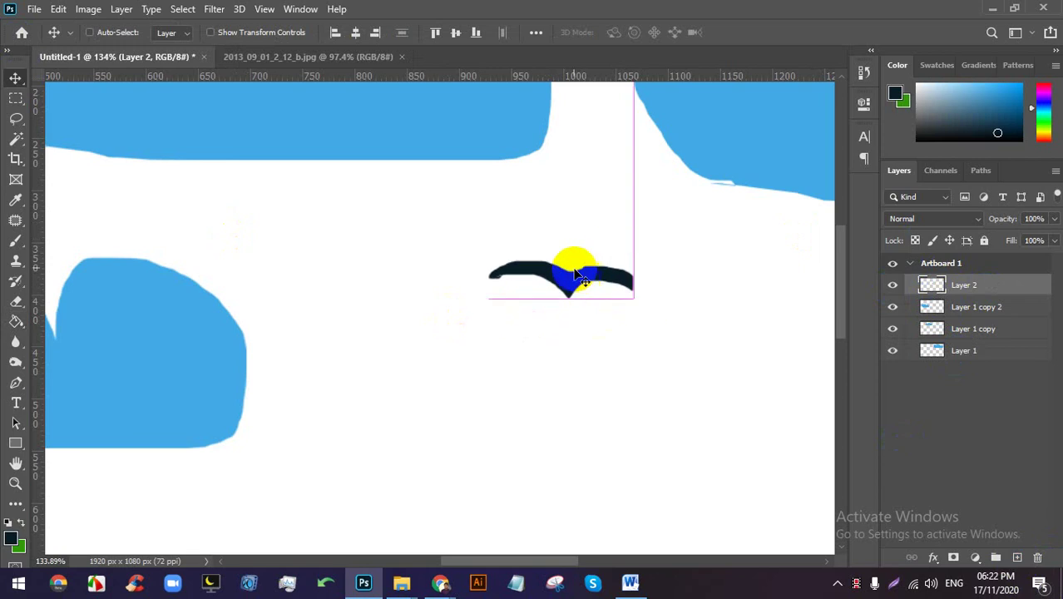
pyautogui.scroll(-3, 605, 250)
pyautogui.scroll(-5, 570, 262)
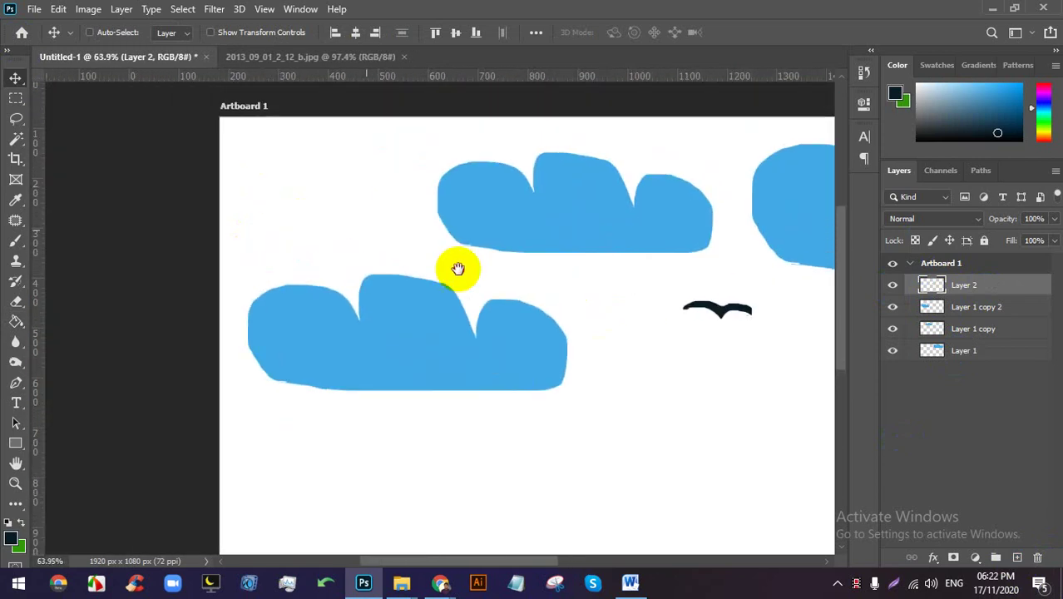
pyautogui.moveTo(790, 347)
pyautogui.mouseDown()
pyautogui.moveTo(809, 365)
pyautogui.moveTo(559, 321)
pyautogui.mouseUp()
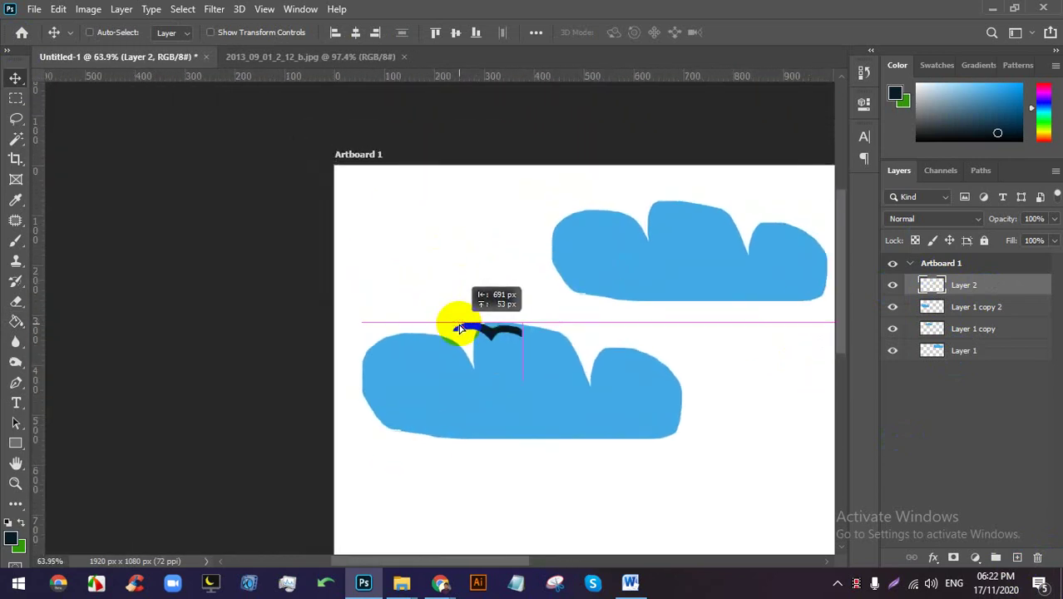
pyautogui.moveTo(459, 327); pyautogui.dragTo(460, 327)
pyautogui.moveTo(548, 312); pyautogui.dragTo(549, 311)
pyautogui.hotkey('ctrl', 'z')
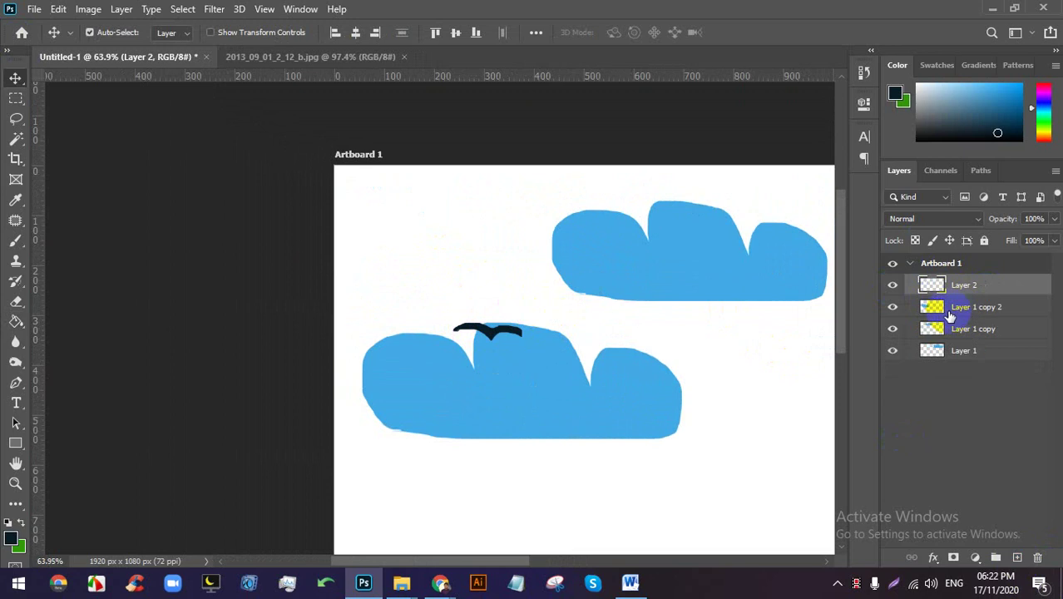
# Place the bird's Layer 2 directly below Layer 1 copy 2 and add two copies of the bird above the lower-left cloud.
pyautogui.click(965, 284)
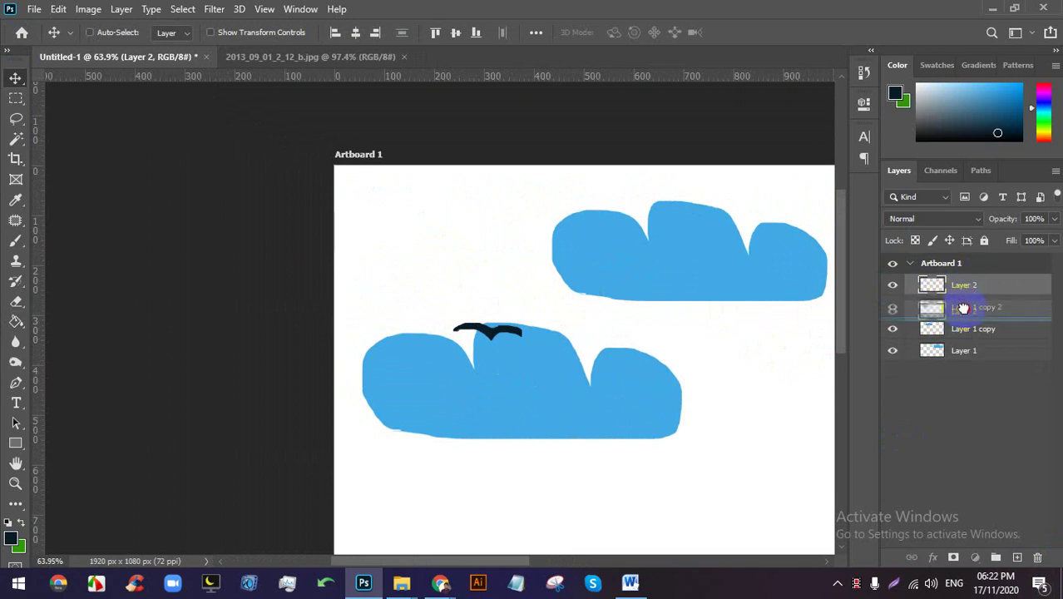
pyautogui.moveTo(962, 308); pyautogui.dragTo(962, 310)
pyautogui.moveTo(471, 324)
pyautogui.mouseDown()
pyautogui.moveTo(464, 305)
pyautogui.moveTo(511, 314)
pyautogui.moveTo(496, 326)
pyautogui.moveTo(599, 298)
pyautogui.moveTo(695, 290)
pyautogui.moveTo(510, 129)
pyautogui.moveTo(476, 149)
pyautogui.moveTo(476, 164)
pyautogui.mouseUp()
pyautogui.scroll(6, 480, 316)
pyautogui.scroll(-3, 489, 170)
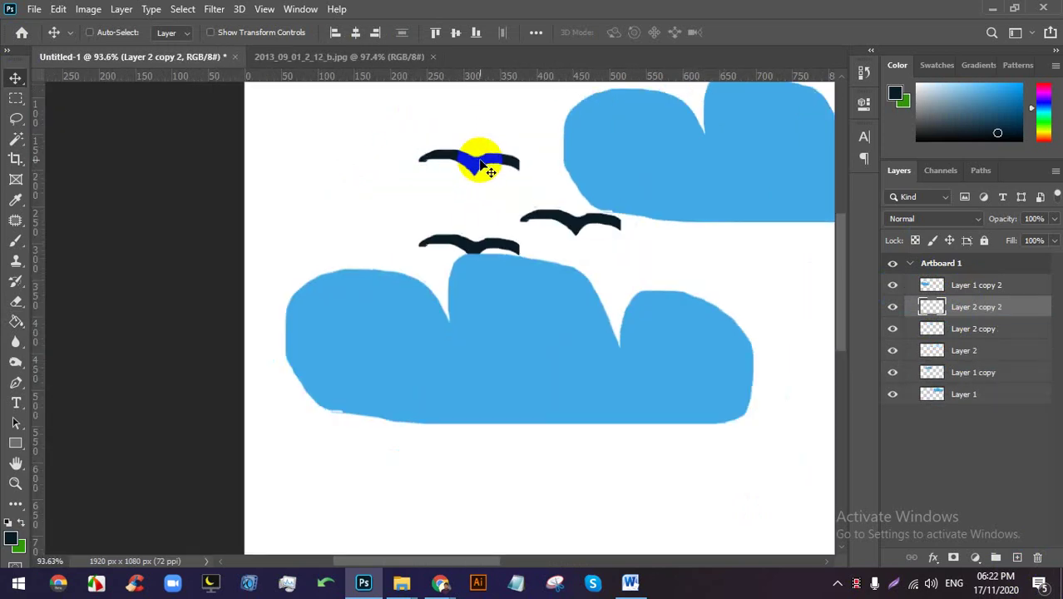
pyautogui.scroll(-5, 487, 166)
pyautogui.moveTo(633, 236); pyautogui.dragTo(394, 211)
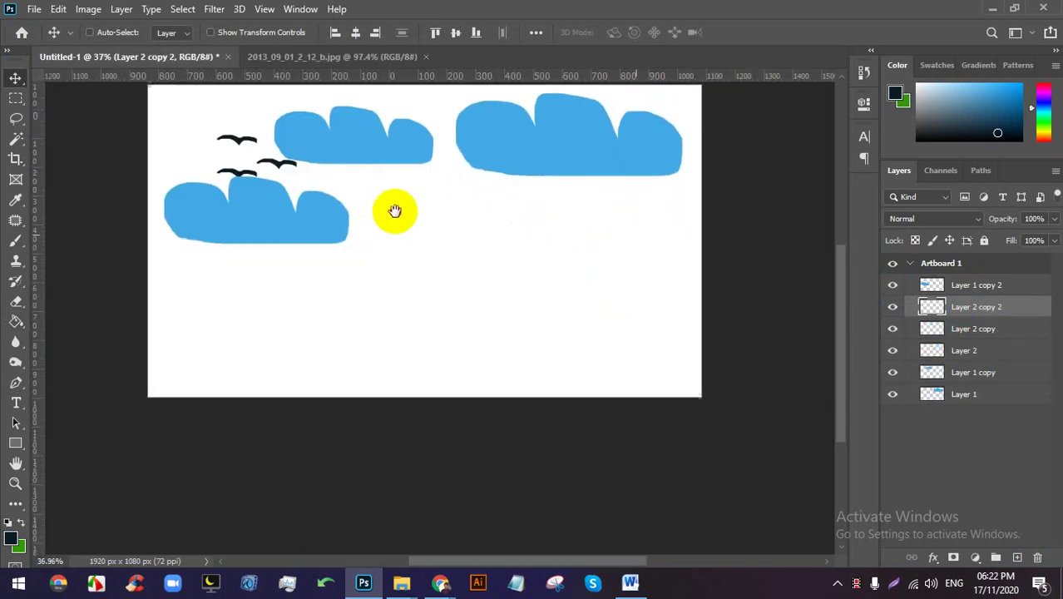
# Add a new layer above Layer 1 copy 2 and outline a bumpy tree crown about 730 px wide freehand below the large right cloud.
pyautogui.click(13, 119)
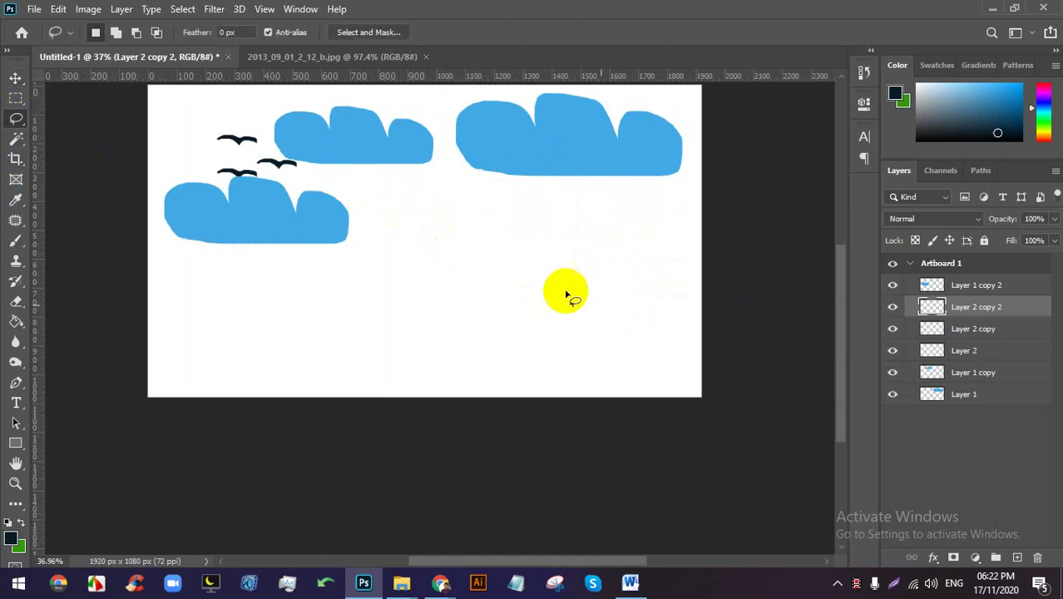
pyautogui.click(963, 291)
pyautogui.click(1023, 552)
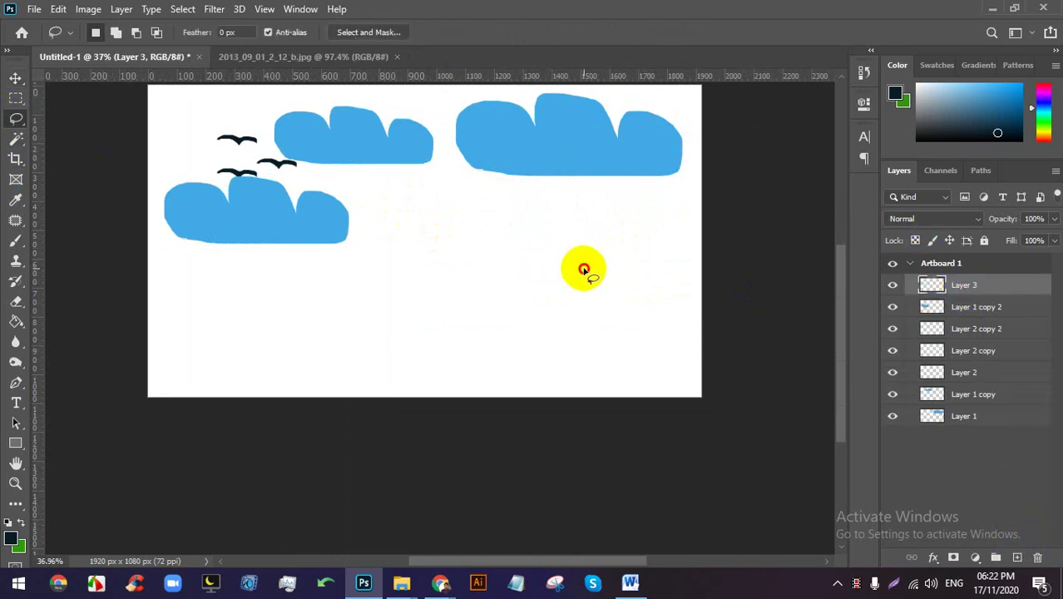
pyautogui.moveTo(582, 268); pyautogui.dragTo(531, 241)
pyautogui.moveTo(593, 199)
pyautogui.mouseDown()
pyautogui.moveTo(691, 205)
pyautogui.moveTo(699, 241)
pyautogui.moveTo(683, 258)
pyautogui.moveTo(634, 269)
pyautogui.mouseUp()
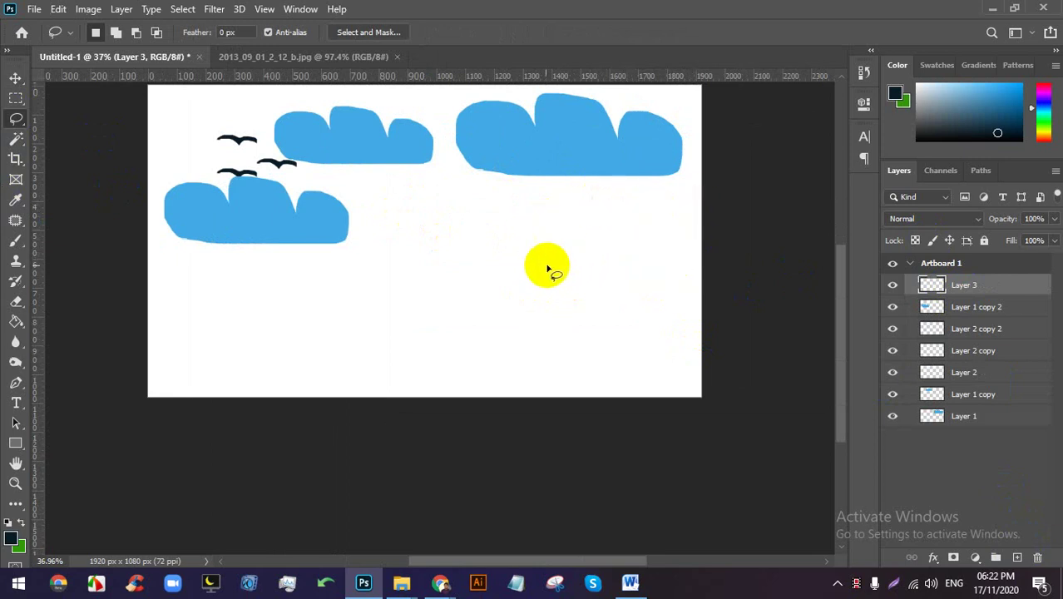
pyautogui.moveTo(537, 265)
pyautogui.mouseDown()
pyautogui.moveTo(673, 261)
pyautogui.moveTo(693, 250)
pyautogui.moveTo(685, 211)
pyautogui.moveTo(666, 208)
pyautogui.moveTo(661, 218)
pyautogui.moveTo(642, 183)
pyautogui.moveTo(599, 195)
pyautogui.moveTo(599, 210)
pyautogui.moveTo(566, 176)
pyautogui.moveTo(485, 218)
pyautogui.moveTo(482, 251)
pyautogui.moveTo(539, 266)
pyautogui.mouseUp()
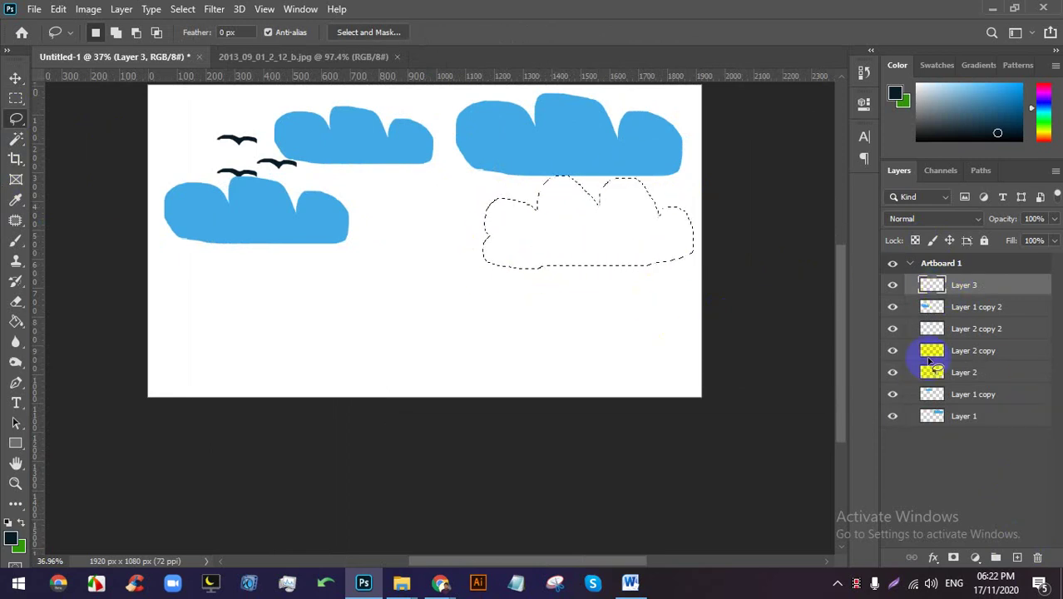
# Set the foreground color to green 2fa11c, fill the tree crown selection on Layer 3, and clear the selection.
pyautogui.click(15, 540)
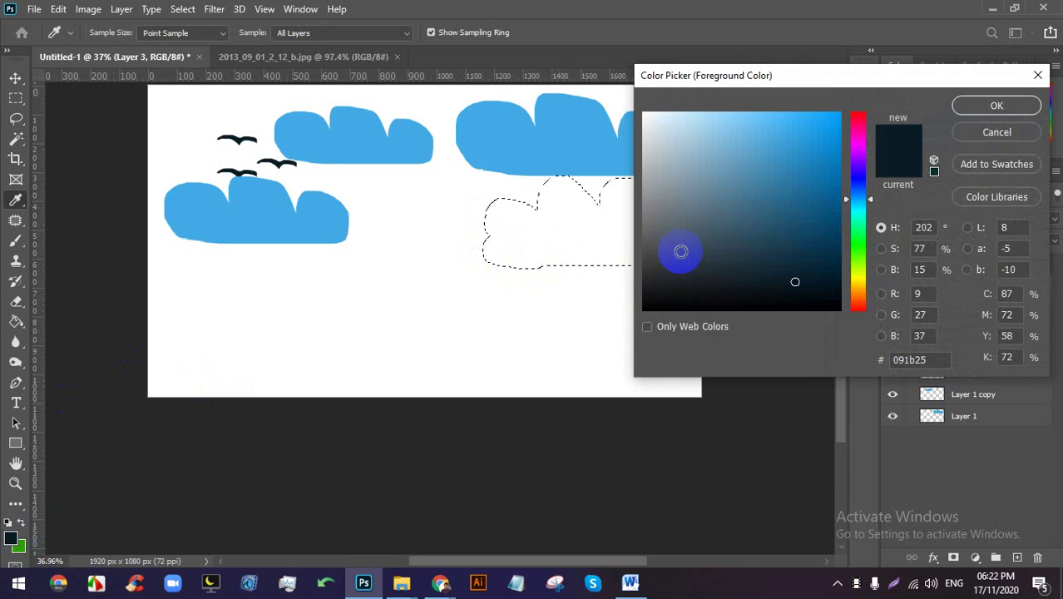
pyautogui.click(855, 248)
pyautogui.click(785, 169)
pyautogui.moveTo(800, 147); pyautogui.dragTo(805, 184)
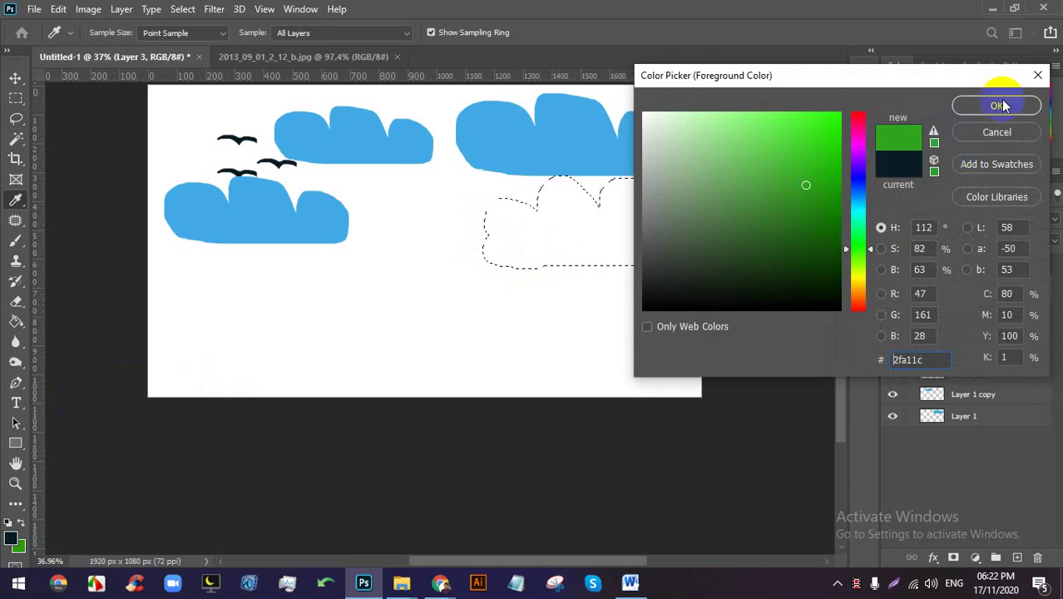
pyautogui.click(998, 106)
pyautogui.click(16, 320)
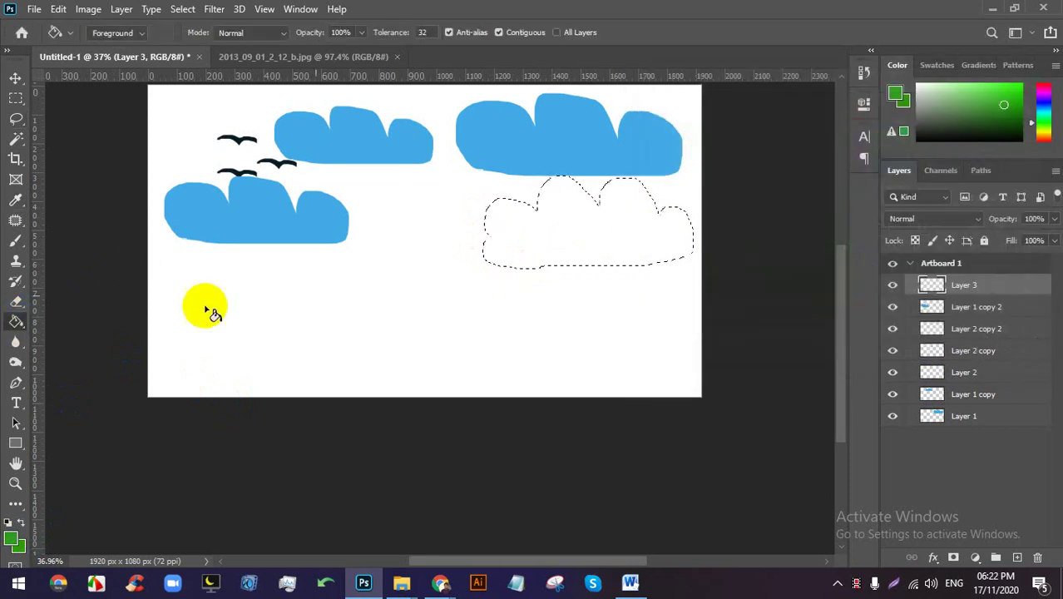
pyautogui.click(530, 242)
pyautogui.hotkey('ctrl', 'd')
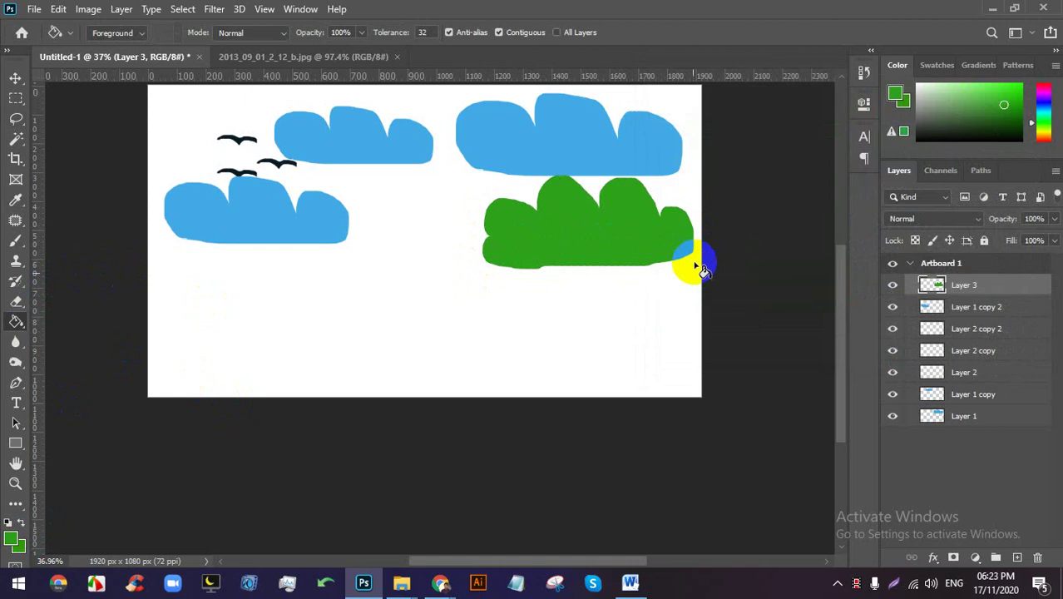
# Add a new layer and outline a flared trunk about 180 px wide and 470 px high freehand, overlapping the green crown's lower edge.
pyautogui.click(1020, 558)
pyautogui.scroll(3, 629, 280)
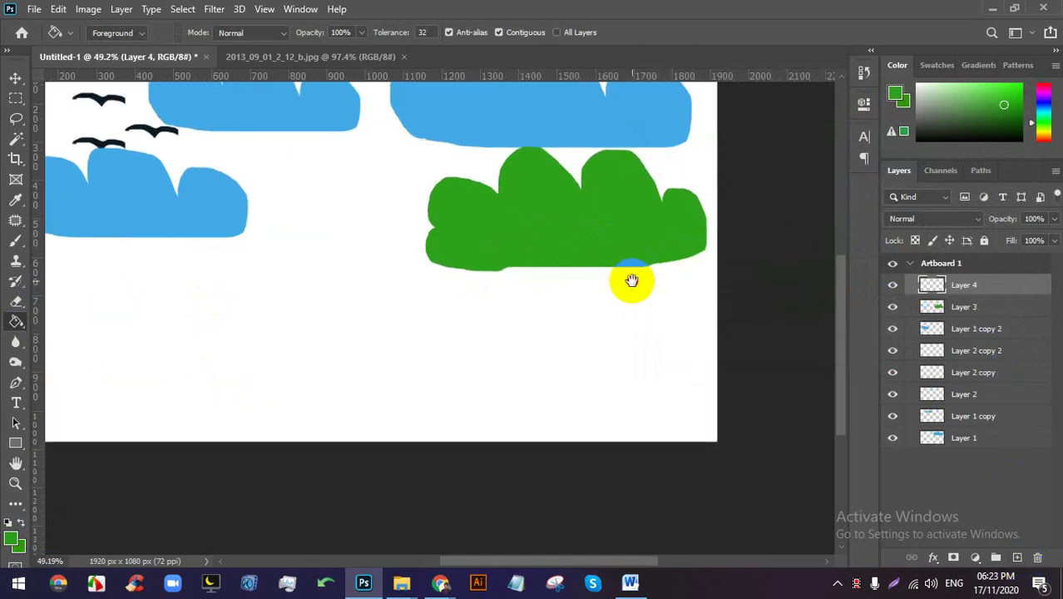
pyautogui.click(16, 119)
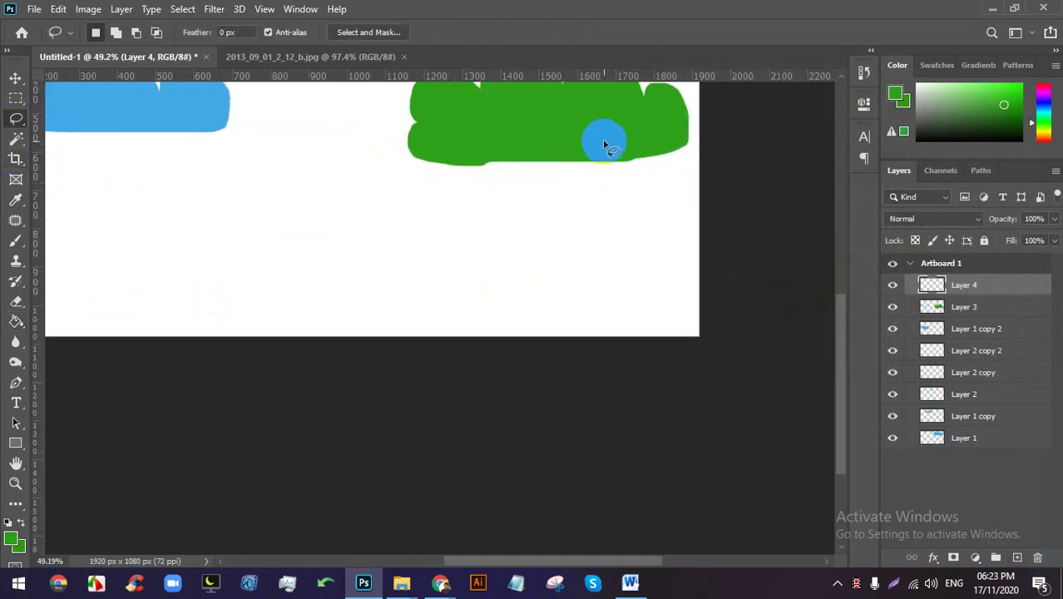
pyautogui.moveTo(605, 146)
pyautogui.mouseDown()
pyautogui.moveTo(607, 320)
pyautogui.moveTo(545, 317)
pyautogui.moveTo(559, 188)
pyautogui.moveTo(548, 152)
pyautogui.moveTo(604, 145)
pyautogui.mouseUp()
# Set the foreground color to olive brown 66621a, fill the trunk selection on Layer 4, and clear the selection.
pyautogui.click(11, 539)
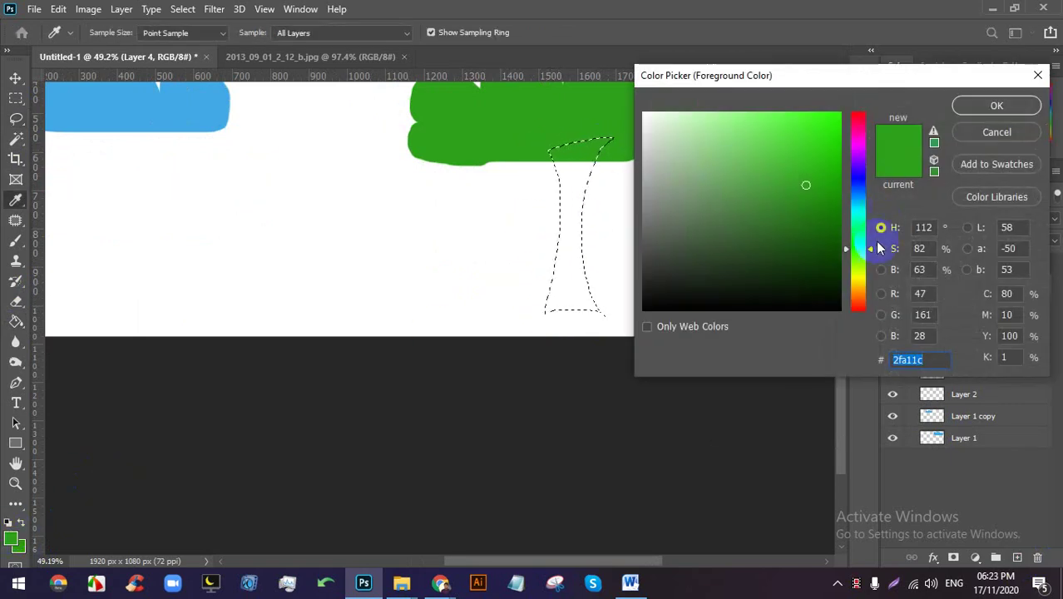
pyautogui.click(857, 275)
pyautogui.click(791, 231)
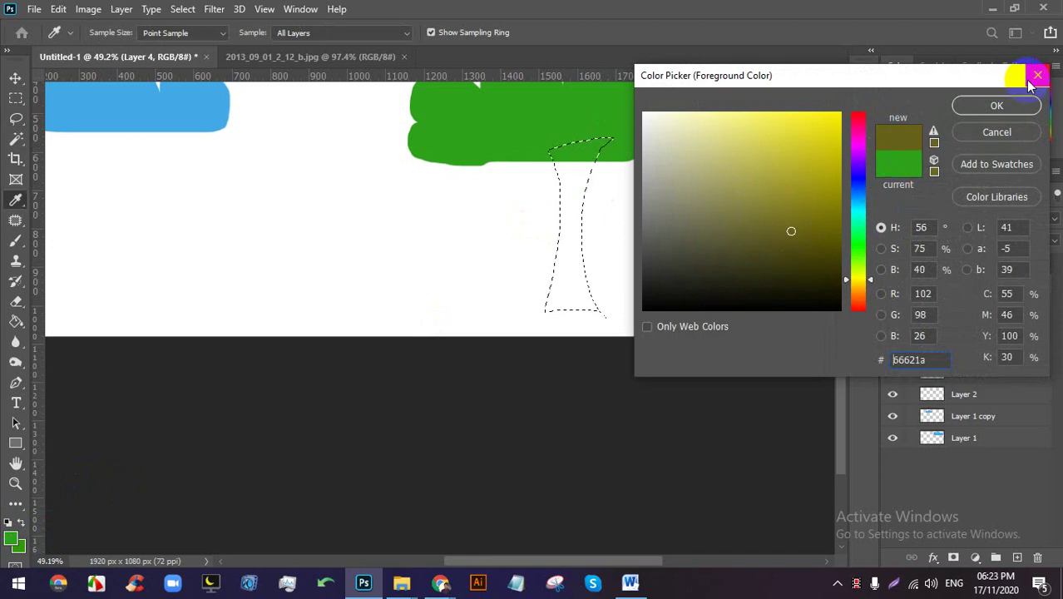
pyautogui.click(996, 113)
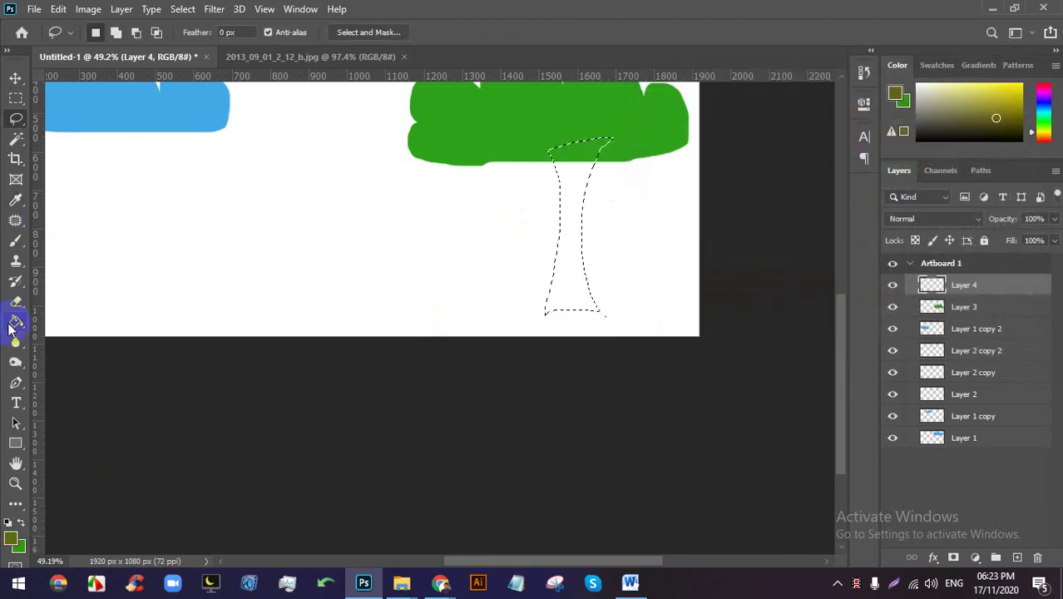
pyautogui.click(15, 321)
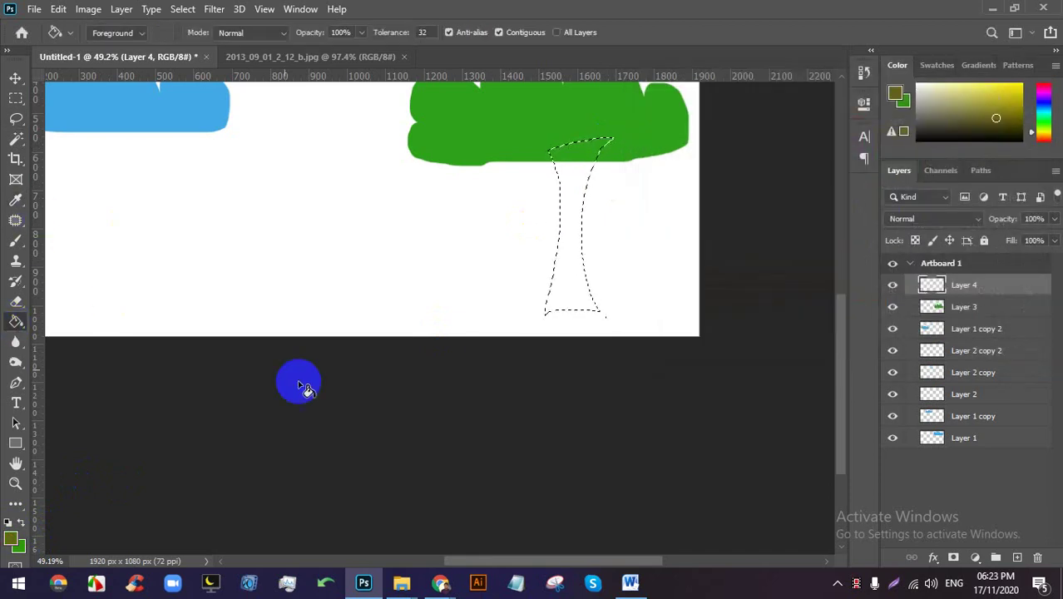
pyautogui.click(573, 261)
pyautogui.hotkey('ctrl', 'd')
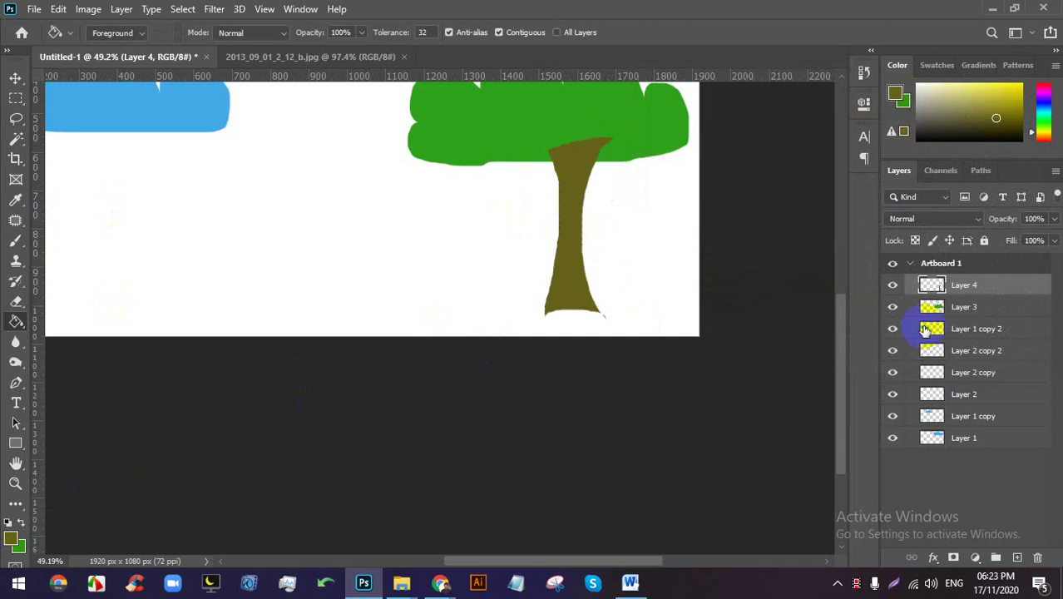
# Place the trunk's Layer 4 directly below Layer 3 so the trunk sits behind the green crown.
pyautogui.moveTo(973, 286); pyautogui.dragTo(965, 307)
pyautogui.scroll(-3, 613, 221)
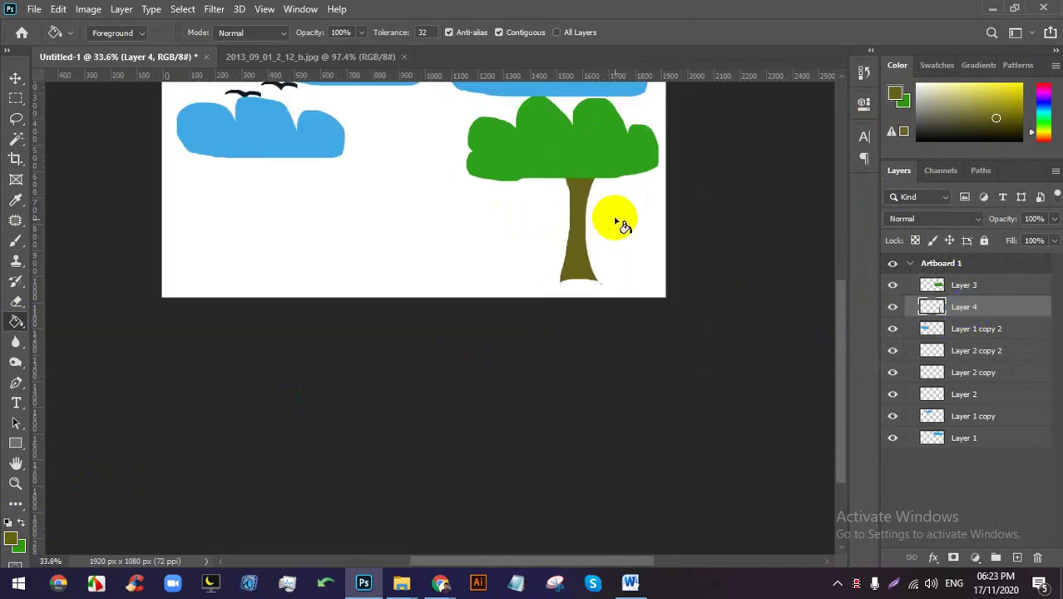
pyautogui.scroll(4, 609, 300)
pyautogui.scroll(-3, 610, 299)
pyautogui.moveTo(499, 261); pyautogui.dragTo(534, 297)
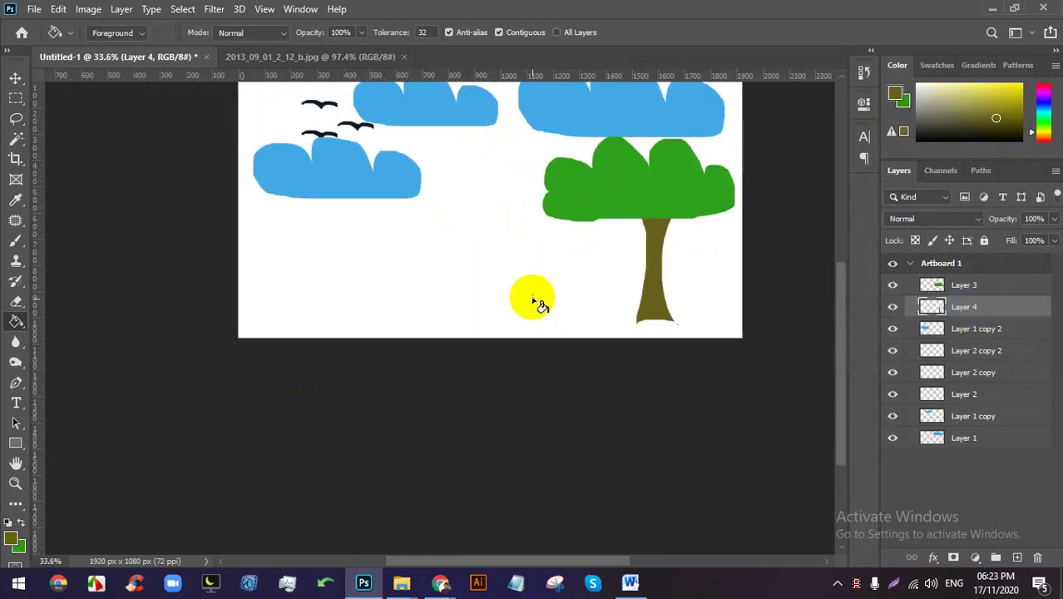
pyautogui.scroll(-1, 459, 233)
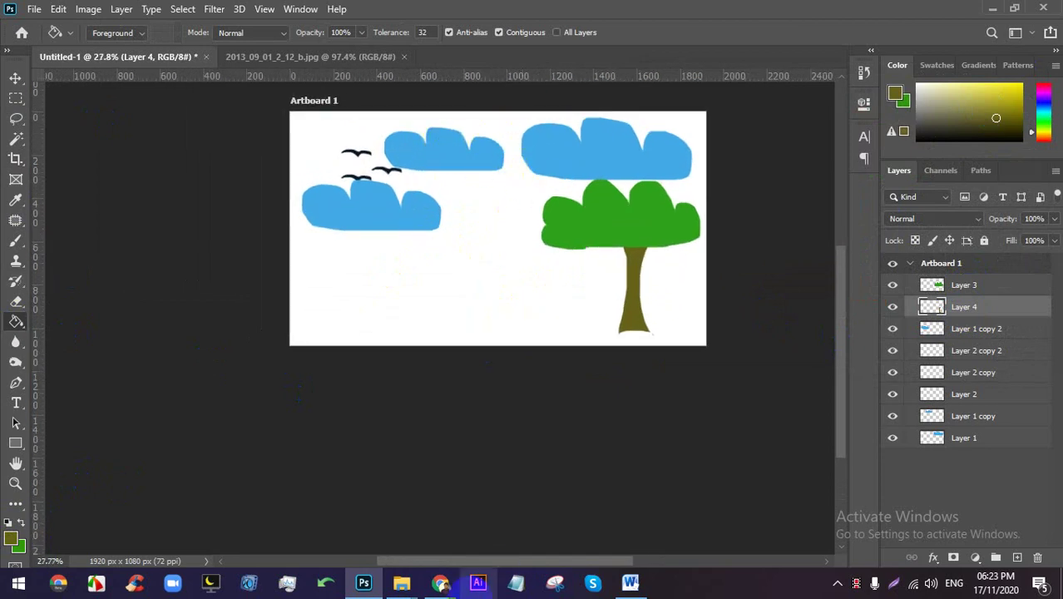
# Switch to Google Meet to admit the waiting participant to the call, and return to Photoshop.
pyautogui.moveTo(439, 582)
pyautogui.click(358, 516)
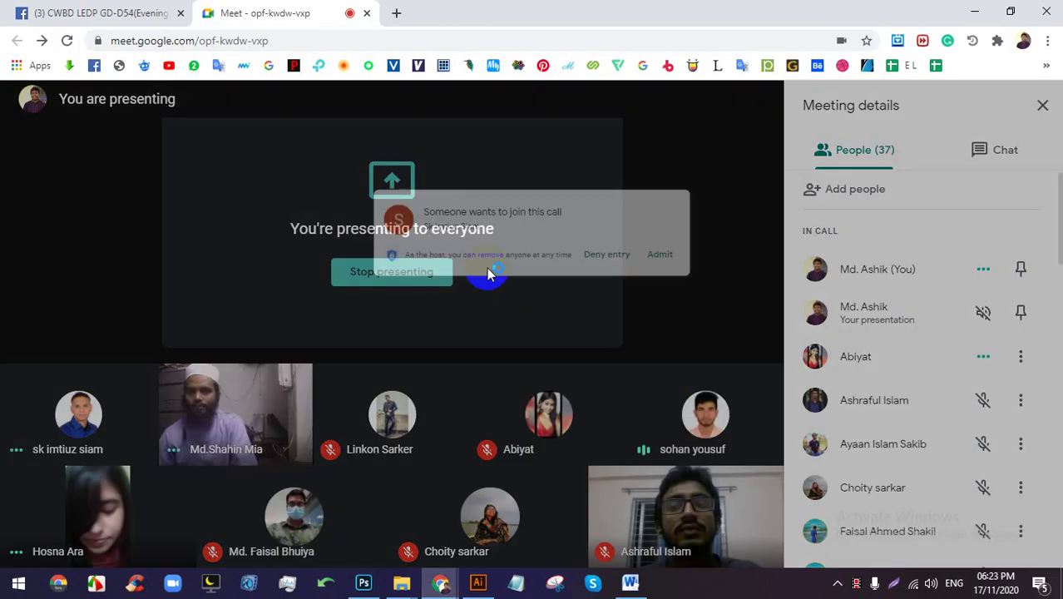
pyautogui.click(692, 174)
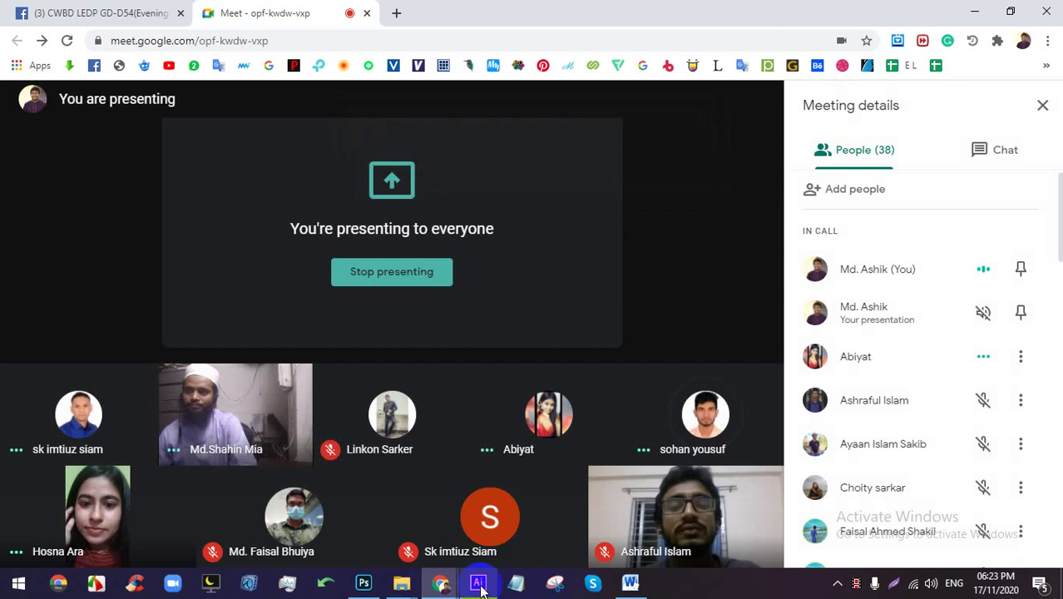
pyautogui.moveTo(480, 588)
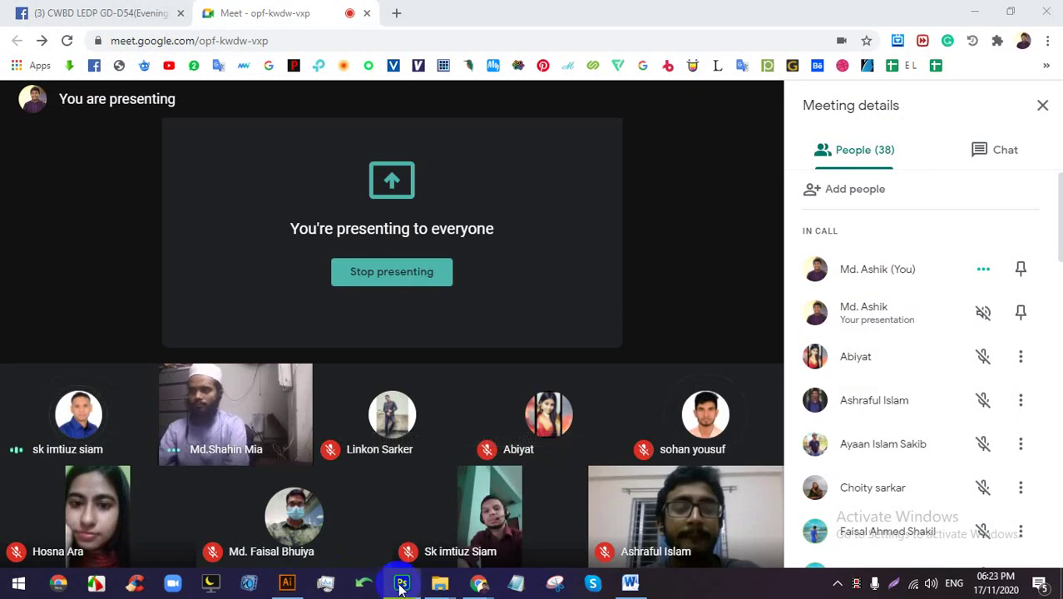
pyautogui.click(399, 584)
# Undo the tree, bird and cloud drawing steps back to an empty Layer 1 on the artboard.
pyautogui.scroll(-1, 510, 366)
pyautogui.scroll(1, 518, 280)
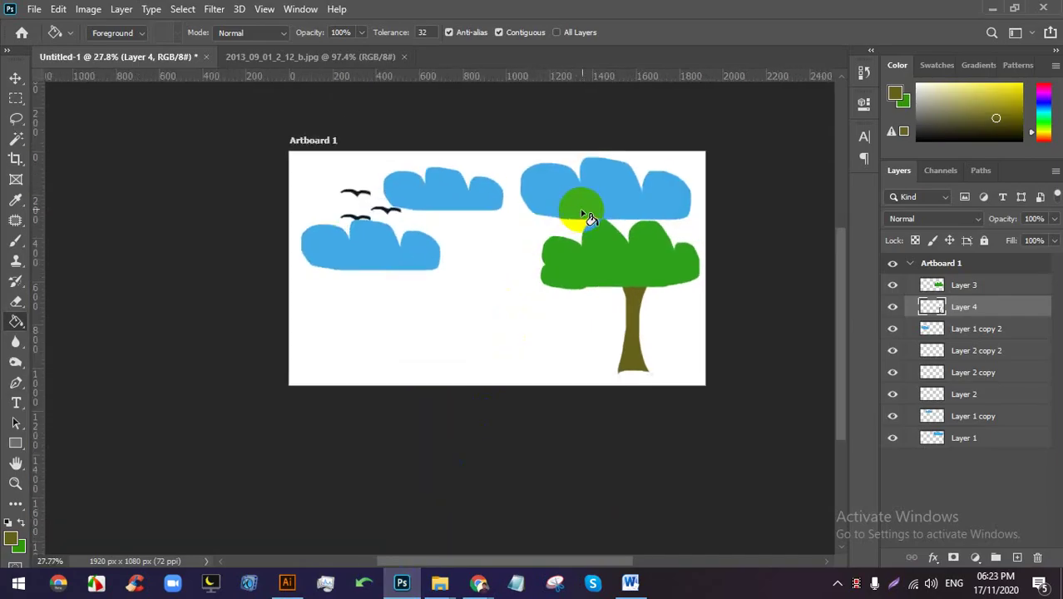
pyautogui.hotkey('ctrl', ']')
pyautogui.hotkey('ctrl', 'z')
pyautogui.hotkey('ctrl', 'z')
pyautogui.hotkey('ctrl', 'z')
pyautogui.hotkey('ctrl', 'z')
pyautogui.hotkey('ctrl', 'z')
pyautogui.hotkey('ctrl', 'z')
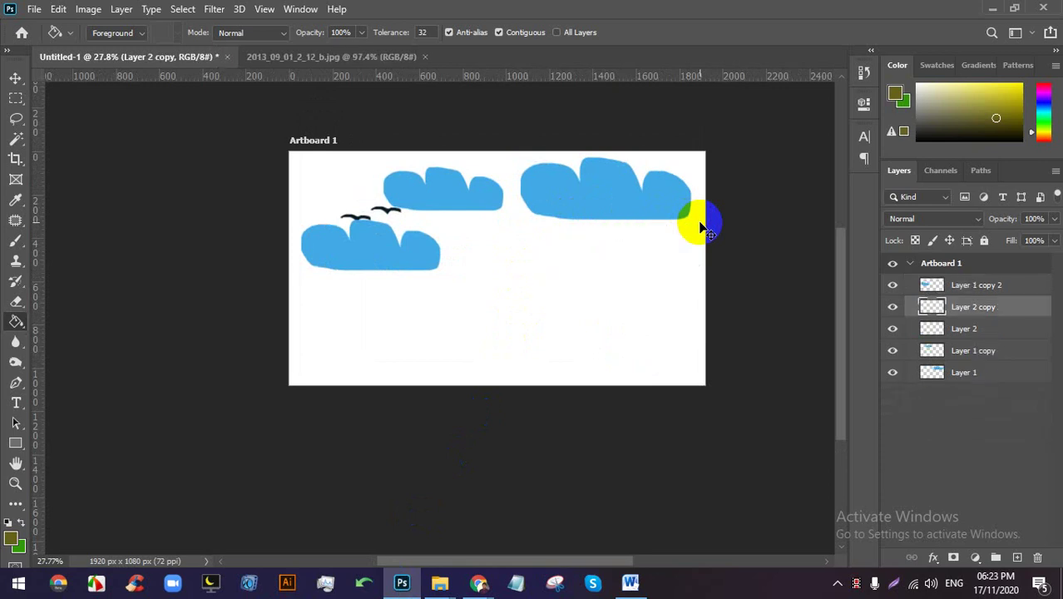
pyautogui.hotkey('ctrl', 'z')
pyautogui.hotkey('ctrl', 'z')
pyautogui.hotkey('ctrl', 'z')
pyautogui.hotkey('ctrl', 'z')
pyautogui.hotkey('ctrl', 'z')
pyautogui.hotkey('ctrl', 'z')
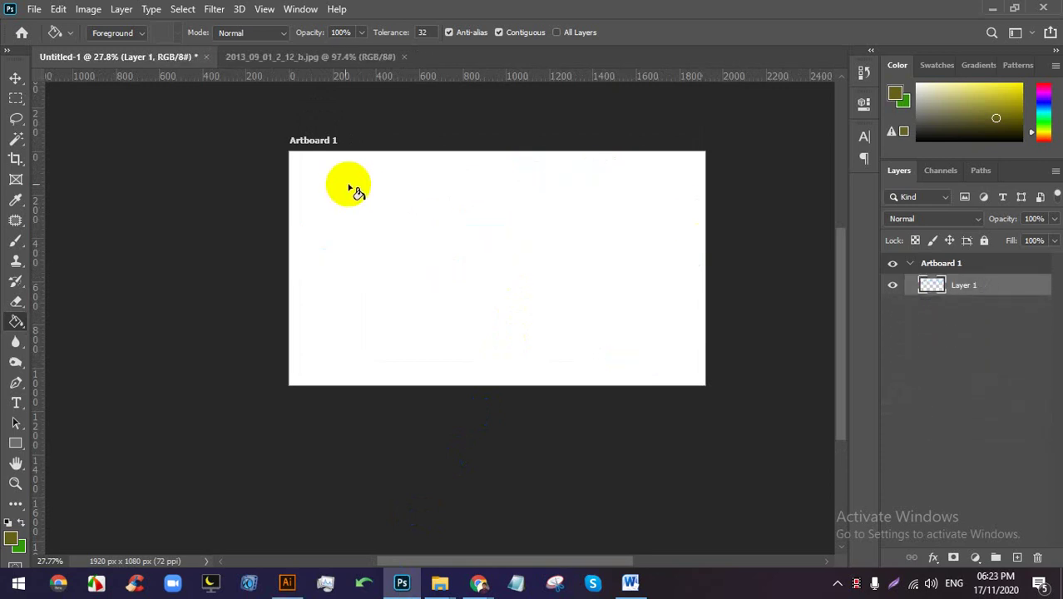
# Switch from the Paint Bucket to the Polygonal Lasso tool.
pyautogui.scroll(4, 320, 76)
pyautogui.moveTo(506, 167); pyautogui.dragTo(413, 150)
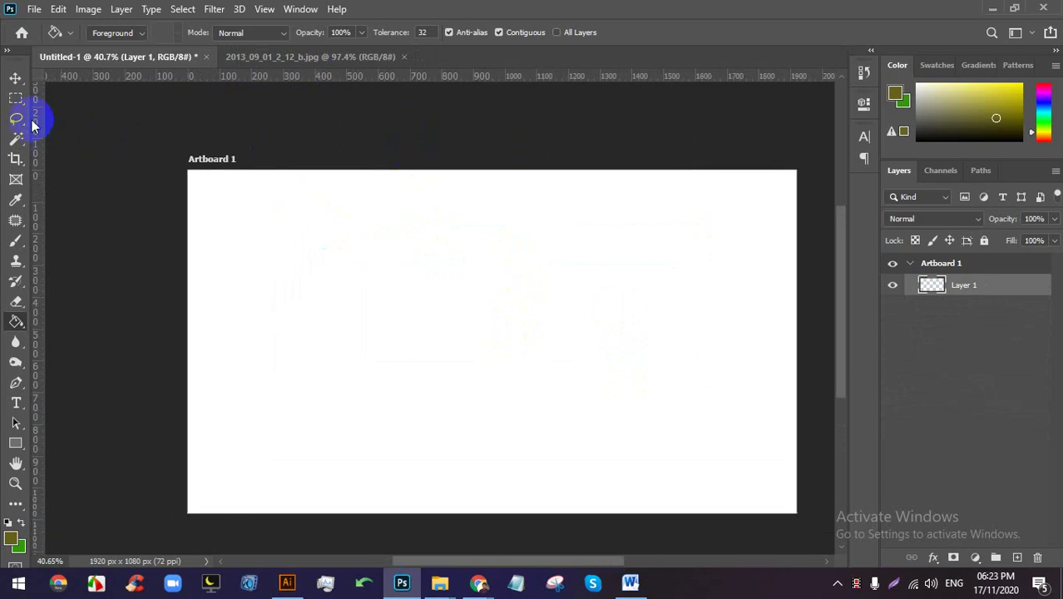
pyautogui.moveTo(16, 118); pyautogui.dragTo(92, 141)
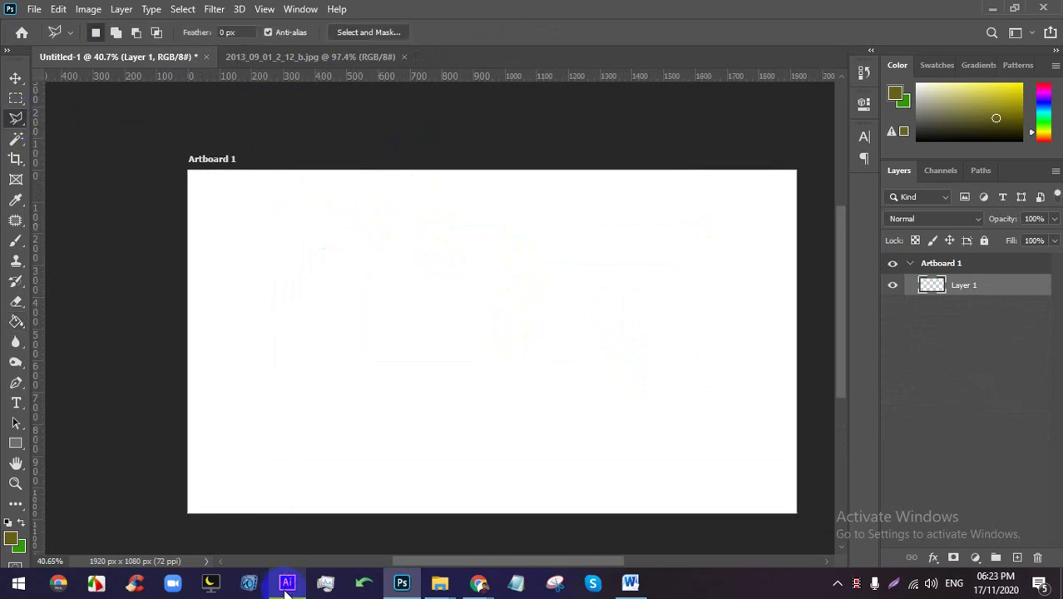
# Check the Google Meet call and return to Photoshop.
pyautogui.click(356, 465)
pyautogui.click(305, 583)
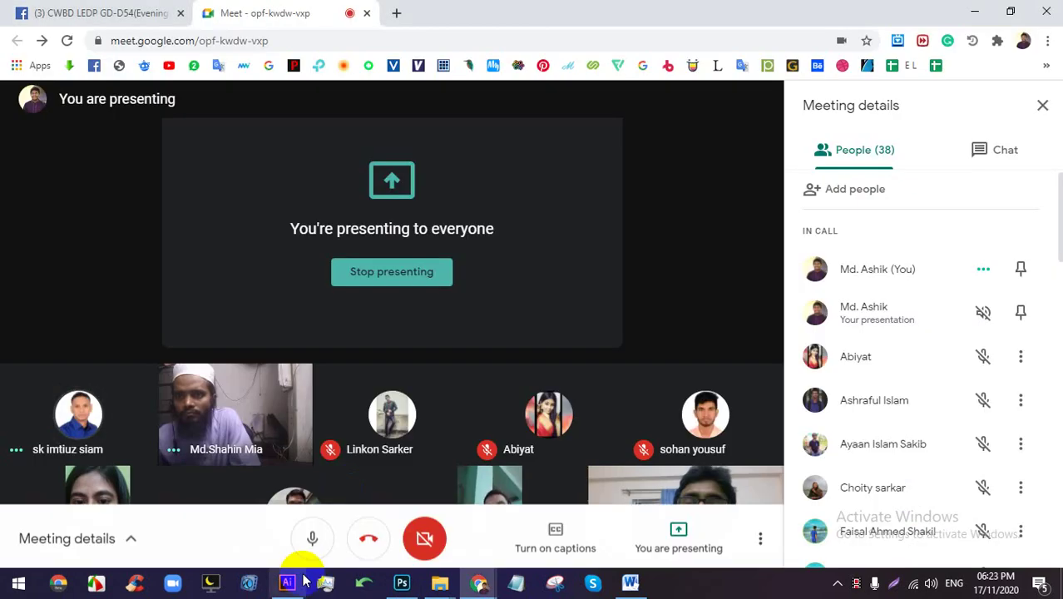
pyautogui.click(402, 582)
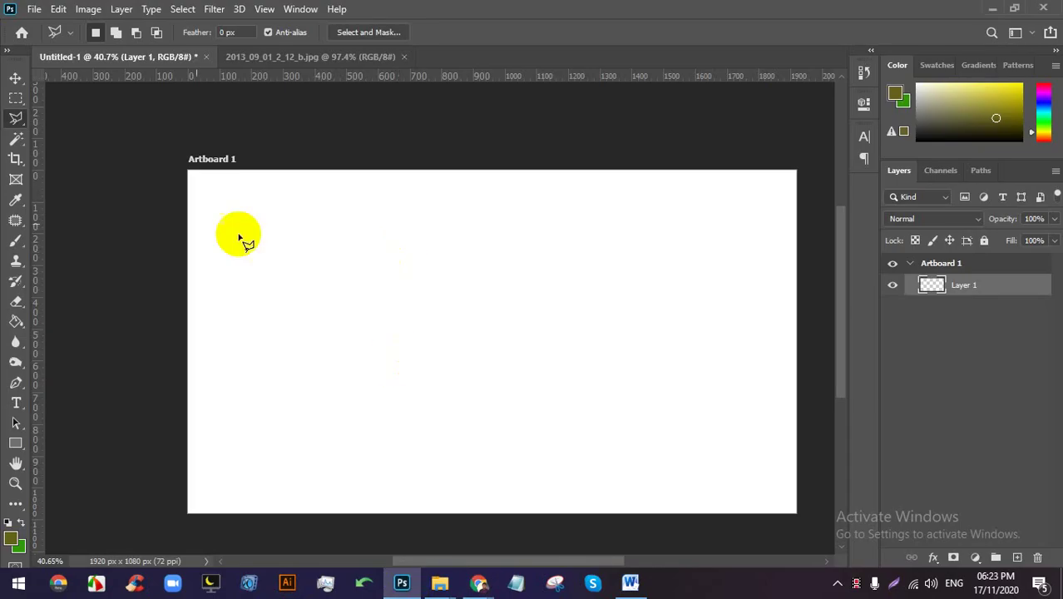
# Use the Lasso tool to draw two irregular freehand selections about 1350 px wide across the blank artboard, clearing each one.
pyautogui.rightClick(13, 123)
pyautogui.click(66, 114)
pyautogui.moveTo(285, 389)
pyautogui.mouseDown()
pyautogui.moveTo(314, 309)
pyautogui.moveTo(514, 259)
pyautogui.moveTo(695, 339)
pyautogui.moveTo(328, 472)
pyautogui.moveTo(283, 395)
pyautogui.mouseUp()
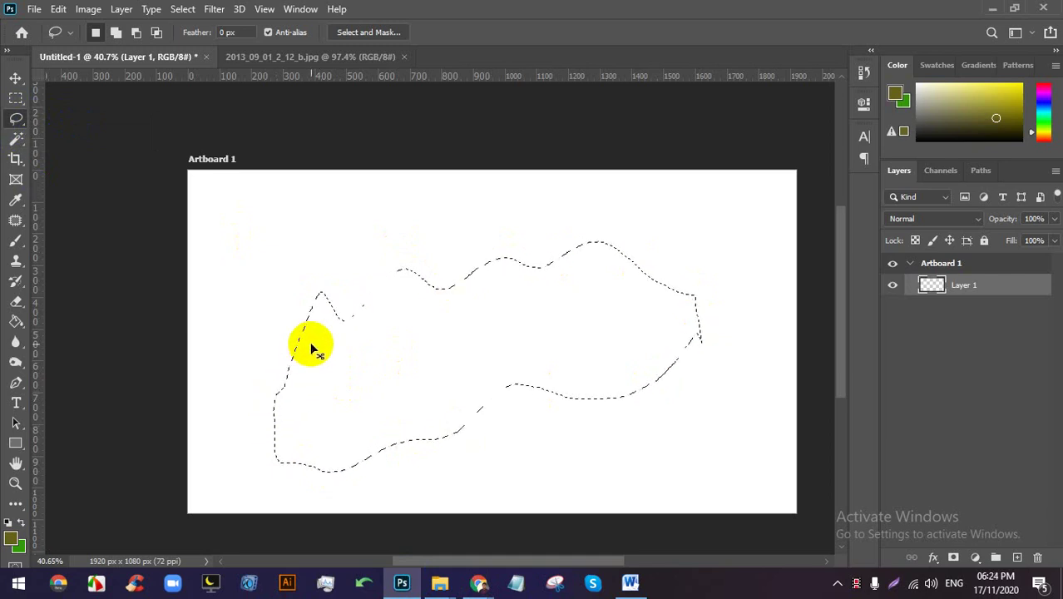
pyautogui.hotkey('ctrl', 's')
pyautogui.click(1008, 543)
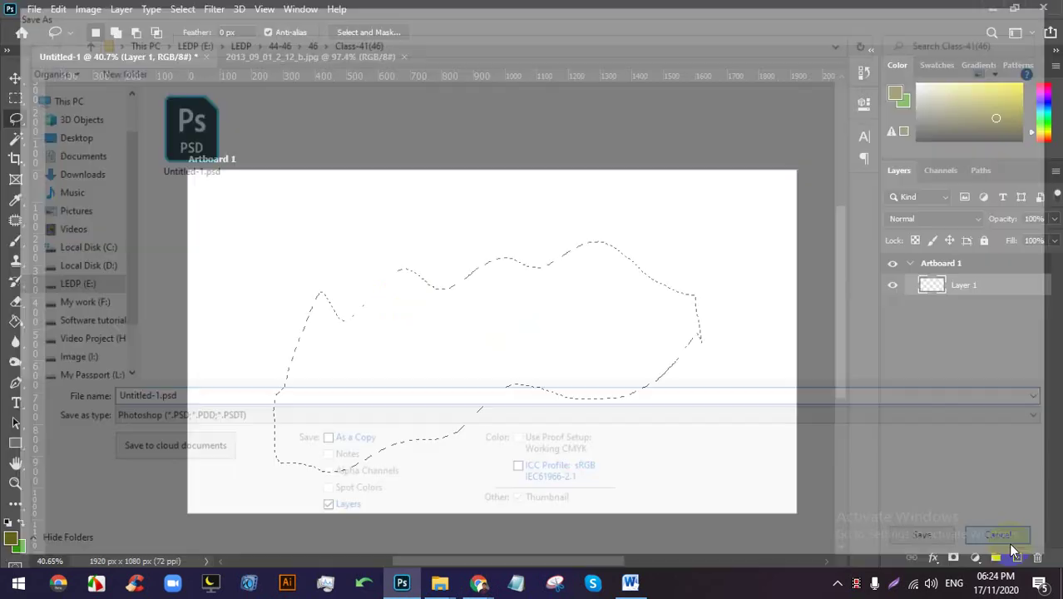
pyautogui.click(358, 300)
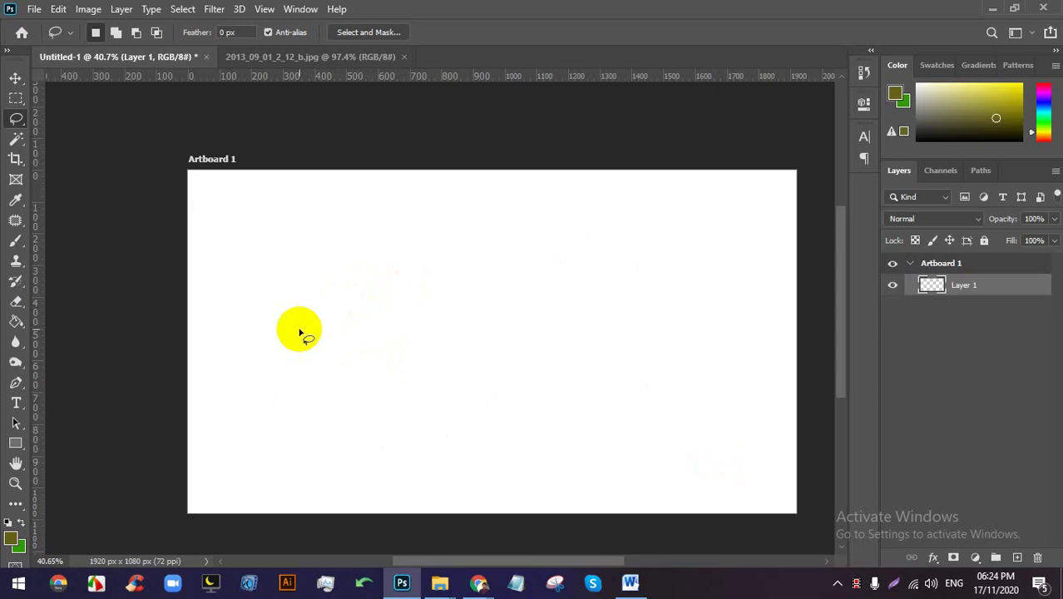
pyautogui.moveTo(327, 293)
pyautogui.mouseDown()
pyautogui.moveTo(460, 259)
pyautogui.moveTo(656, 231)
pyautogui.moveTo(696, 248)
pyautogui.moveTo(693, 284)
pyautogui.moveTo(644, 322)
pyautogui.moveTo(578, 347)
pyautogui.moveTo(596, 356)
pyautogui.moveTo(680, 338)
pyautogui.moveTo(705, 382)
pyautogui.moveTo(573, 455)
pyautogui.moveTo(285, 467)
pyautogui.moveTo(279, 385)
pyautogui.moveTo(306, 318)
pyautogui.mouseUp()
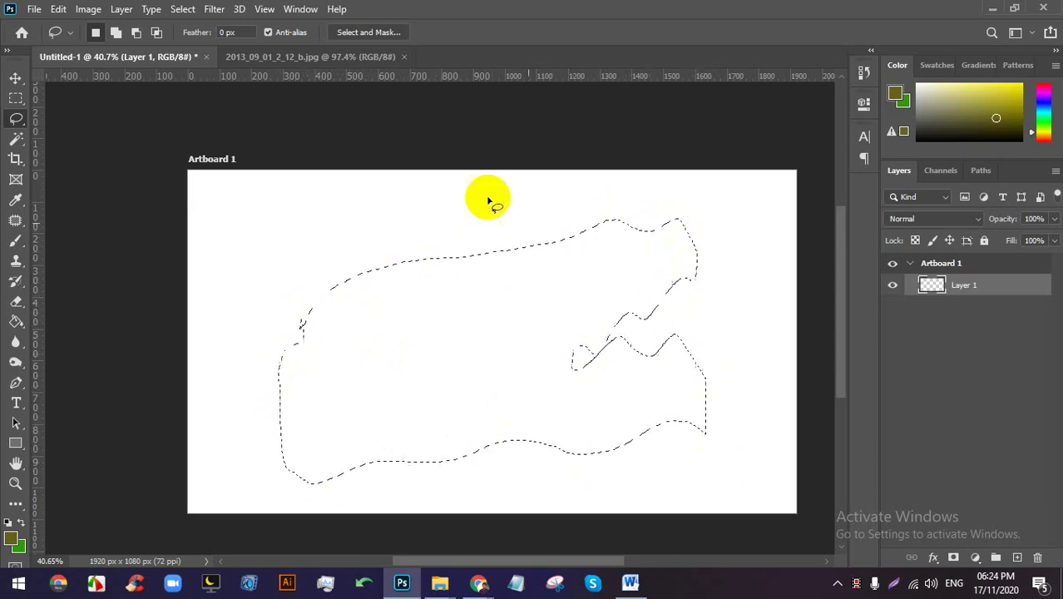
pyautogui.click(556, 268)
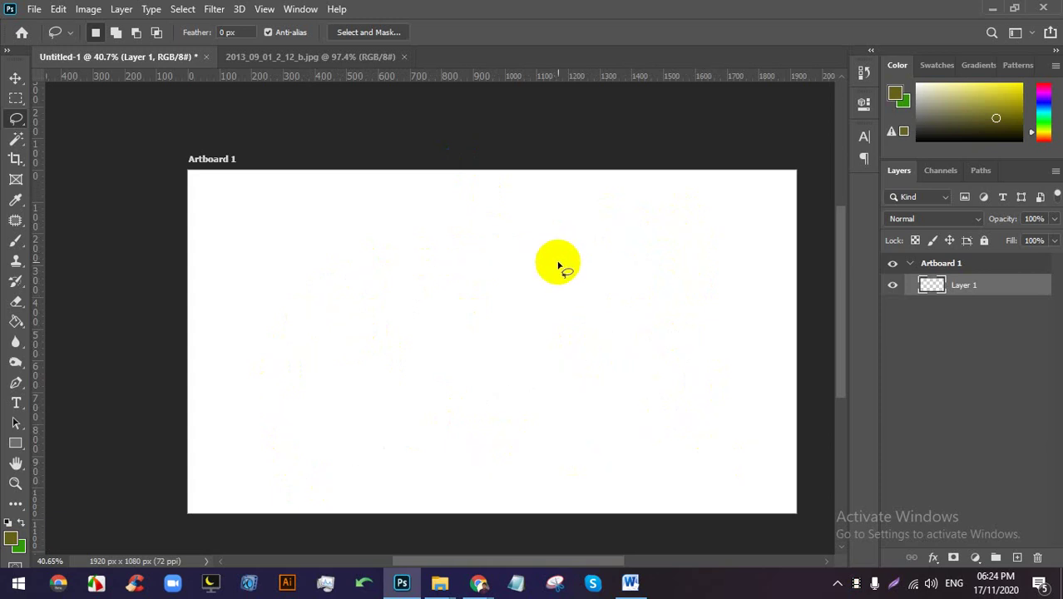
# Use the Polygonal Lasso tool to outline a zigzag selection about 1730 px wide across the blank artboard, and clear it.
pyautogui.rightClick(14, 123)
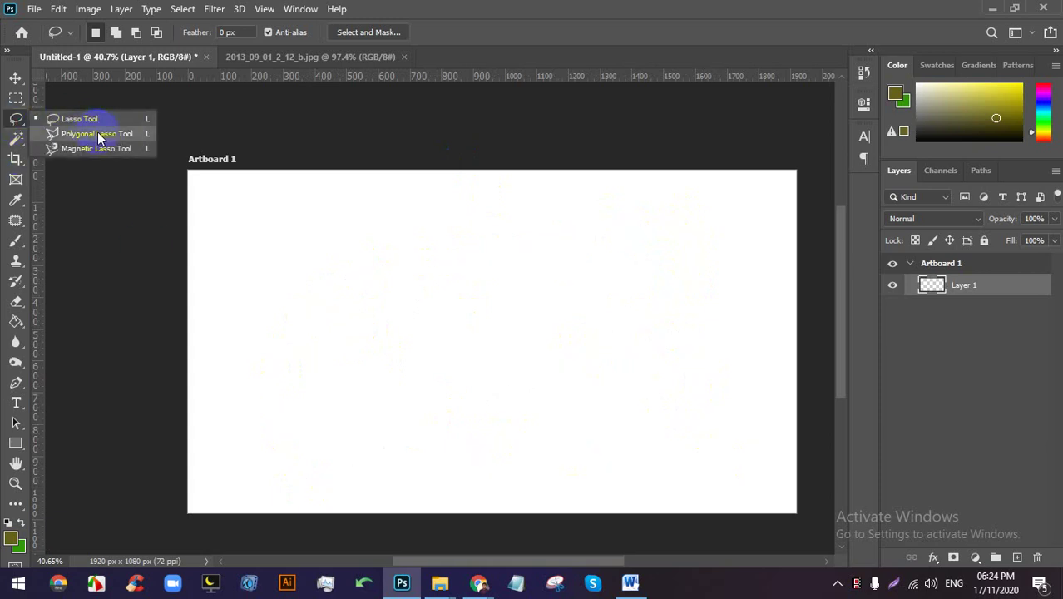
pyautogui.click(99, 134)
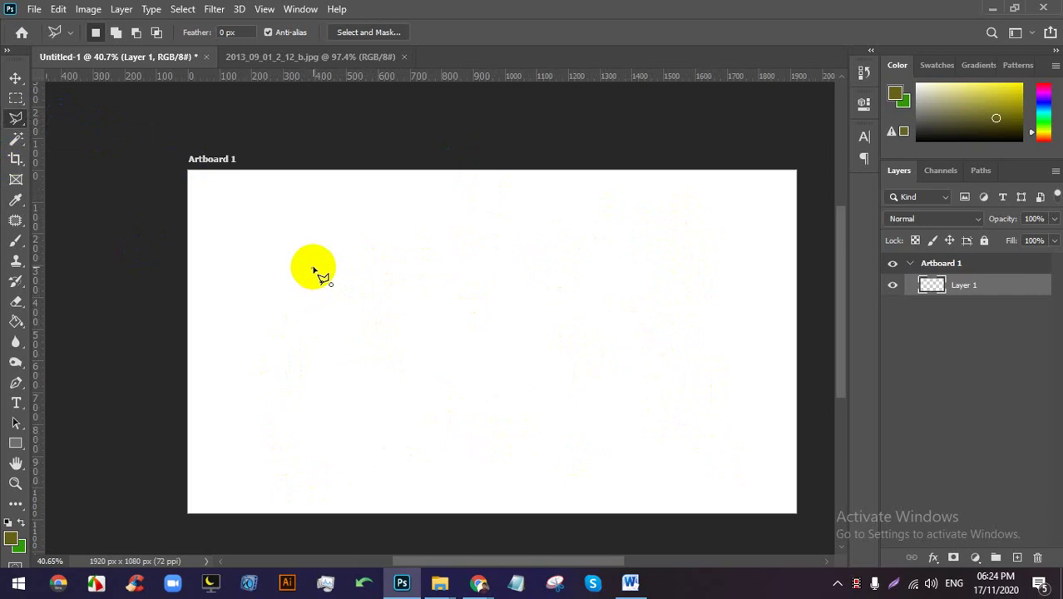
pyautogui.click(313, 268)
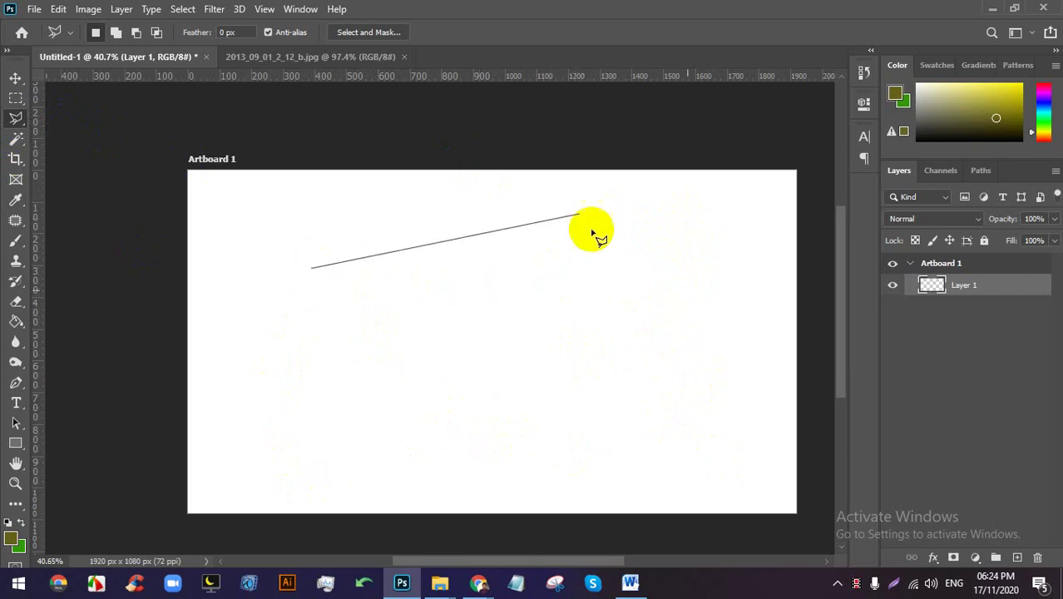
pyautogui.click(528, 206)
pyautogui.click(374, 368)
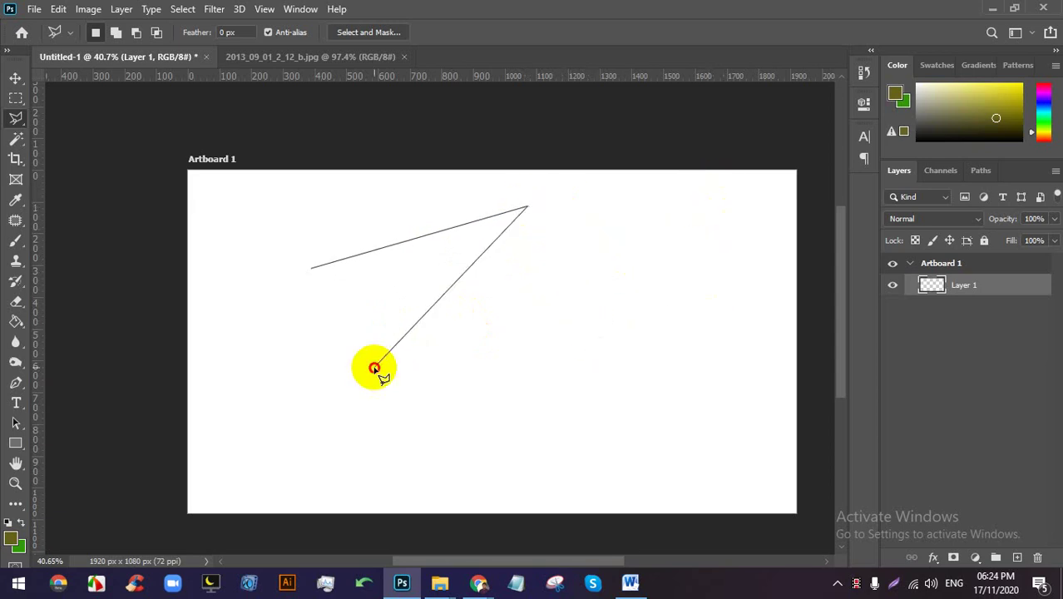
pyautogui.click(757, 242)
pyautogui.click(455, 452)
pyautogui.click(207, 455)
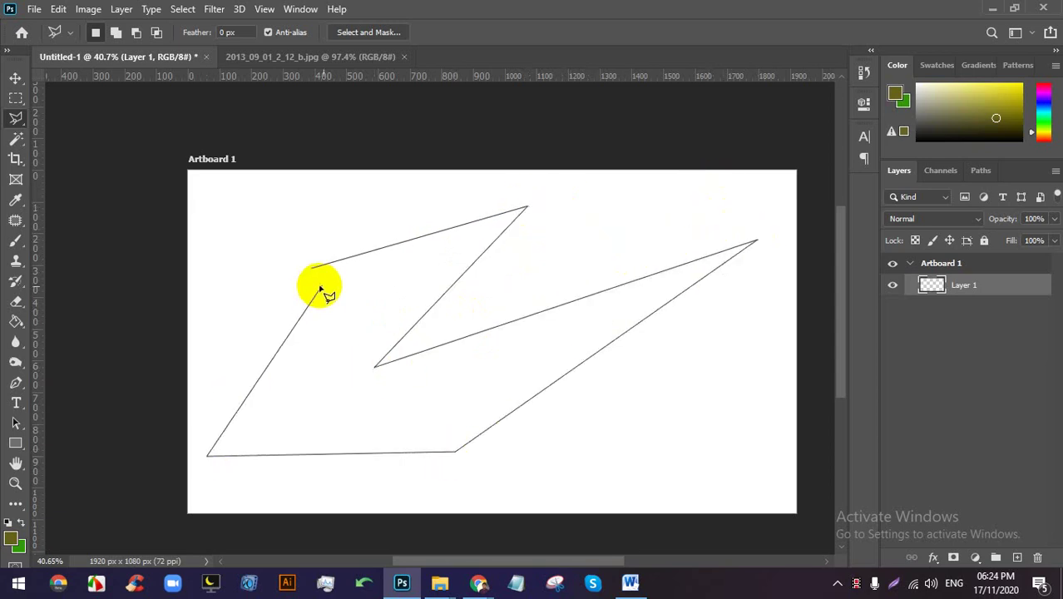
pyautogui.click(376, 366)
pyautogui.click(341, 327)
pyautogui.click(218, 361)
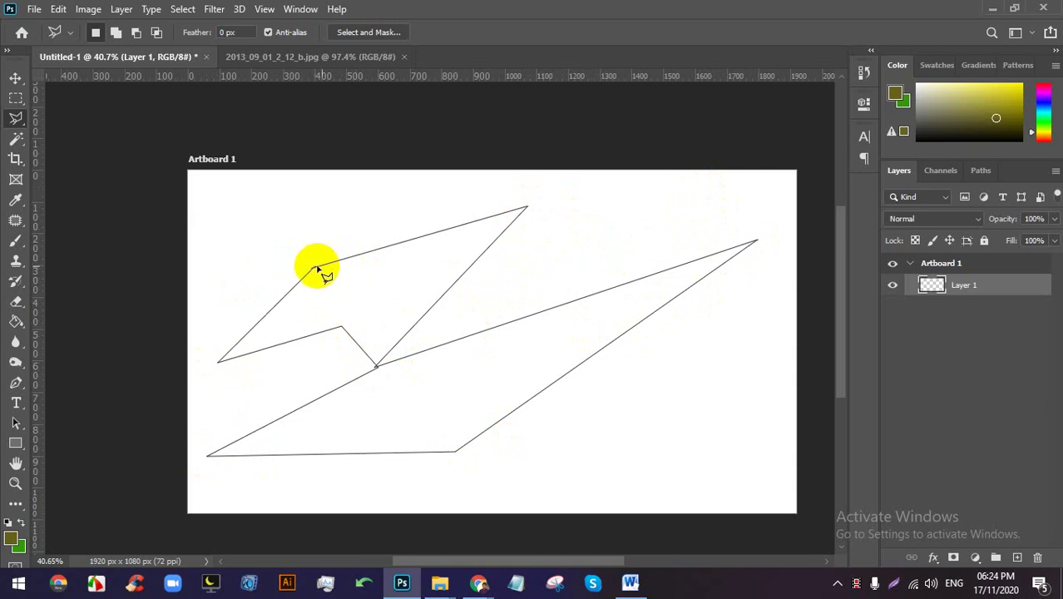
pyautogui.click(315, 269)
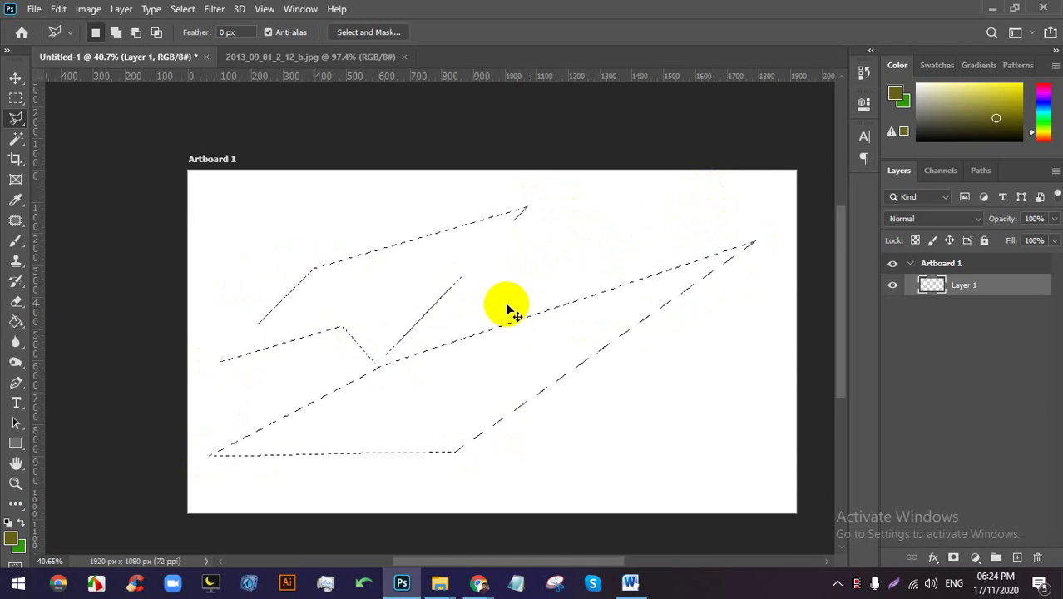
pyautogui.hotkey('ctrl', 'd')
# Draw a self-crossing polygonal selection about 1590 px wide across the artboard, fill it with the green background color and deselect.
pyautogui.click(307, 314)
pyautogui.click(655, 202)
pyautogui.click(740, 446)
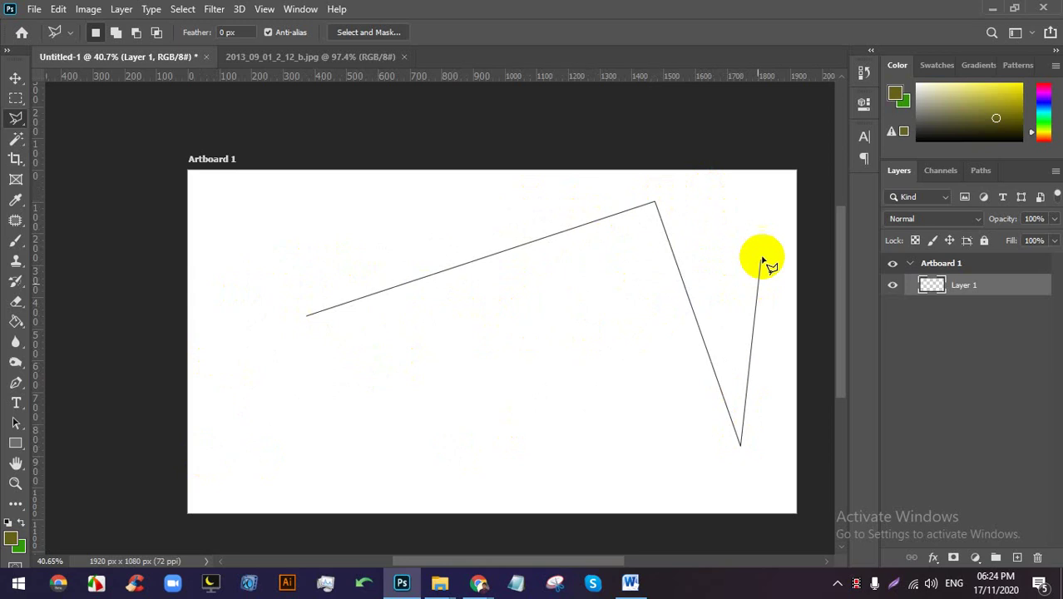
pyautogui.click(763, 246)
pyautogui.click(402, 523)
pyautogui.click(260, 439)
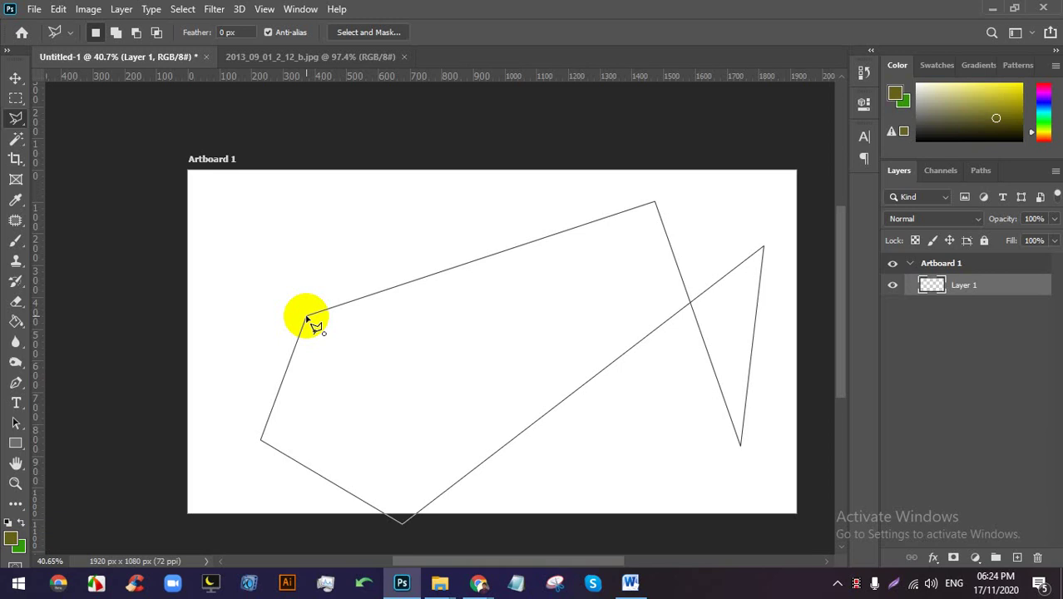
pyautogui.click(308, 320)
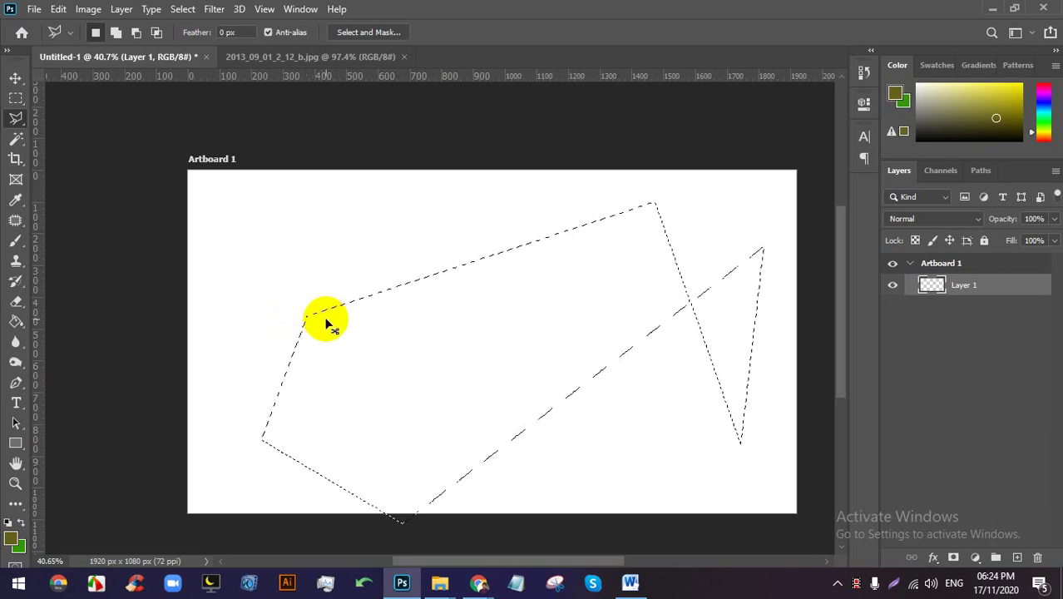
pyautogui.hotkey('alt', 'BackSpace')
pyautogui.keyDown('alt'); pyautogui.scroll(-3, 361, 319); pyautogui.keyUp('alt')
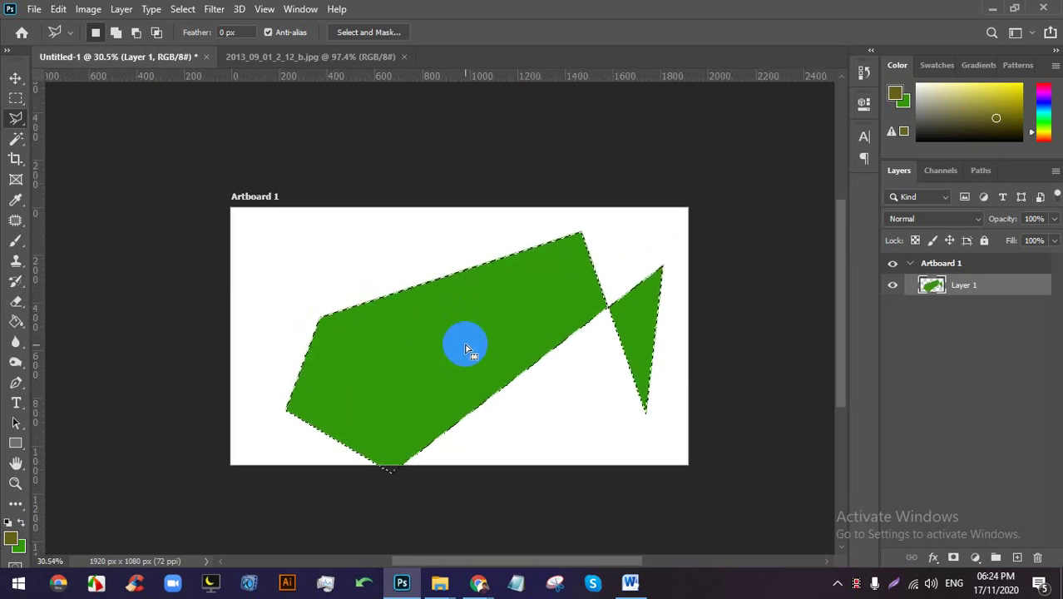
pyautogui.hotkey('ctrl', 'd')
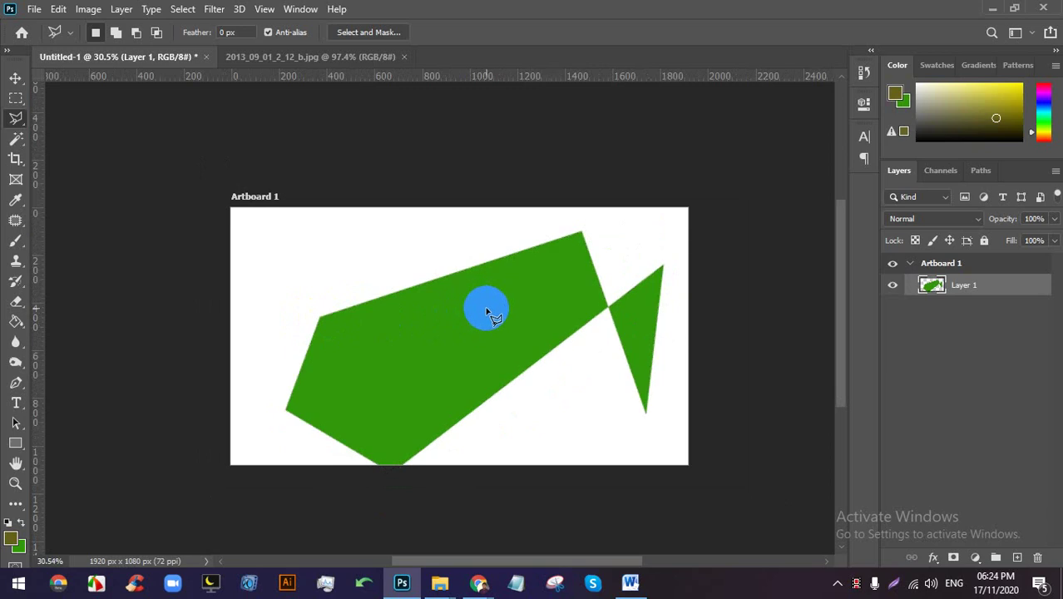
# Move the green shape up past the artboard's top edge, and delete its layer.
pyautogui.click(15, 77)
pyautogui.moveTo(439, 345); pyautogui.dragTo(494, 273)
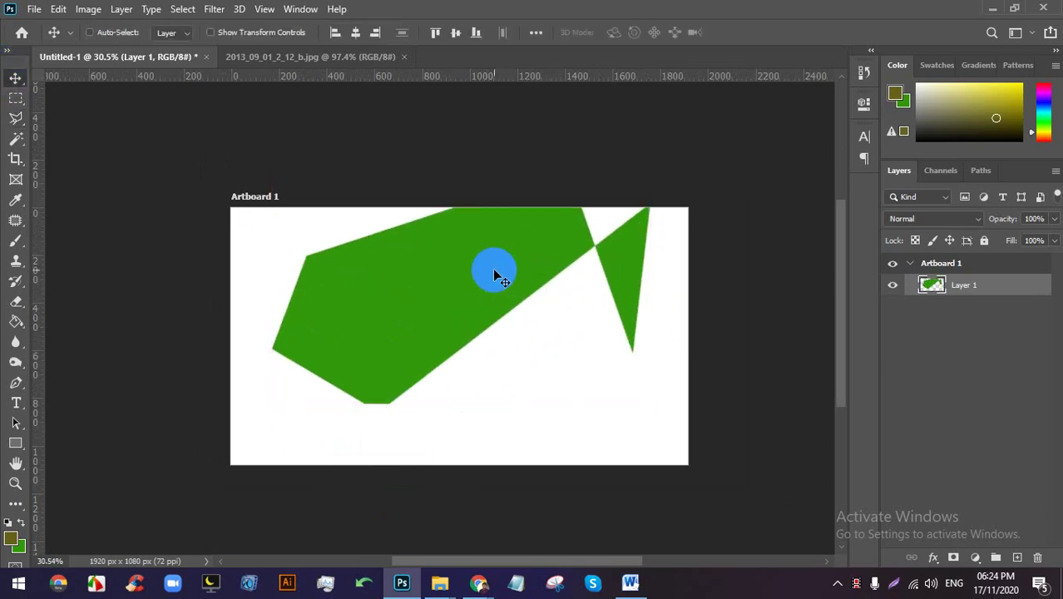
pyautogui.keyDown('alt'); pyautogui.scroll(-2, 491, 285); pyautogui.keyUp('alt')
pyautogui.press('Delete')
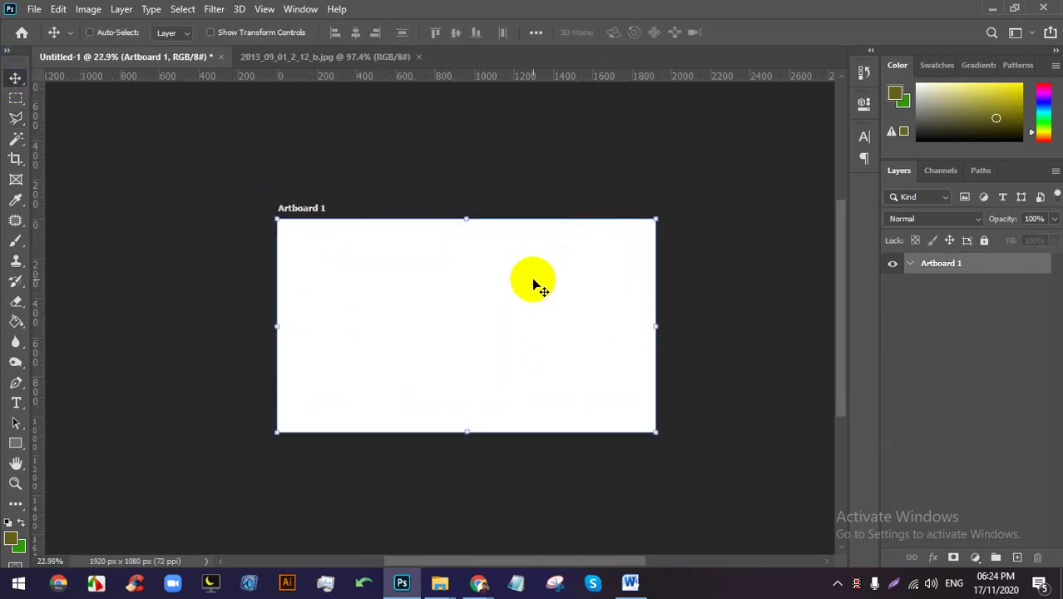
# Draw a diagonal Polygonal Lasso band about 2480 px wide, from below the artboard's lower-left corner to beyond its upper-right corner.
pyautogui.keyDown('alt'); pyautogui.scroll(1, 690, 395); pyautogui.keyUp('alt')
pyautogui.keyDown('alt'); pyautogui.scroll(2, 400, 361); pyautogui.keyUp('alt')
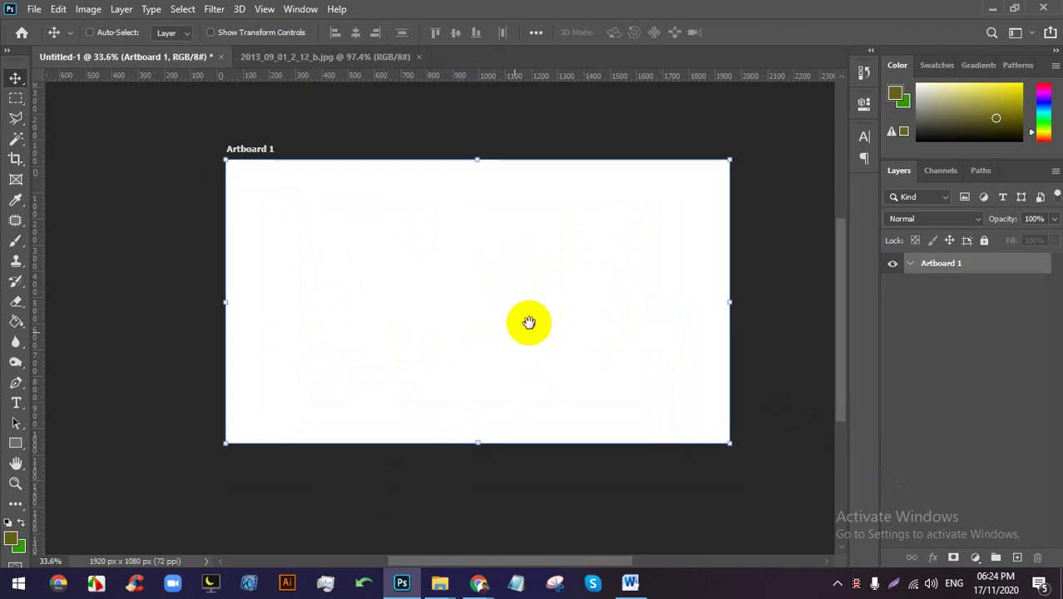
pyautogui.moveTo(529, 323); pyautogui.dragTo(538, 318)
pyautogui.click(16, 120)
pyautogui.click(221, 408)
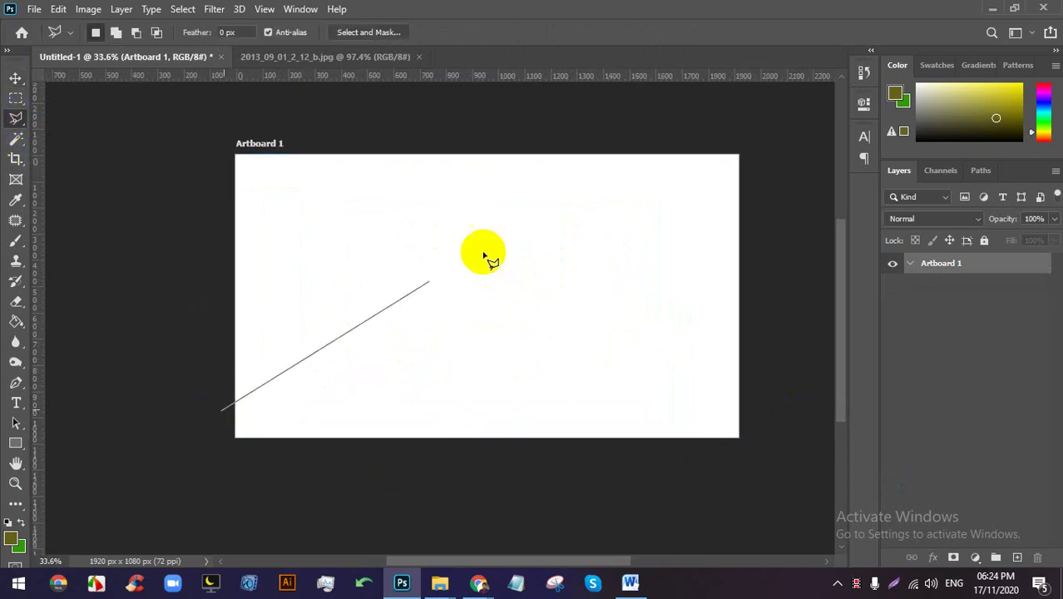
pyautogui.click(672, 138)
pyautogui.click(774, 171)
pyautogui.click(780, 142)
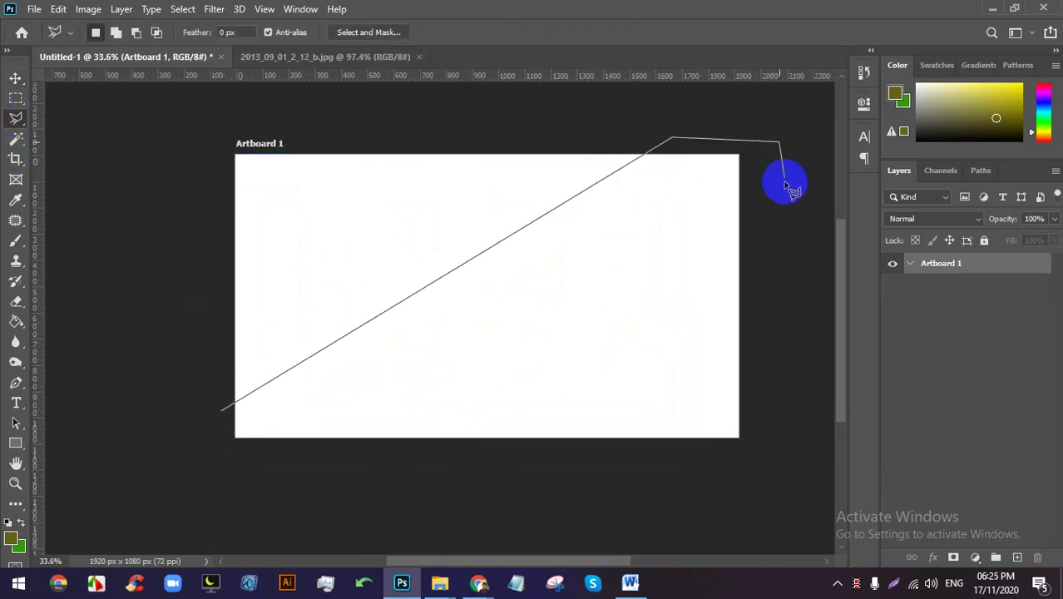
pyautogui.click(783, 200)
pyautogui.click(420, 525)
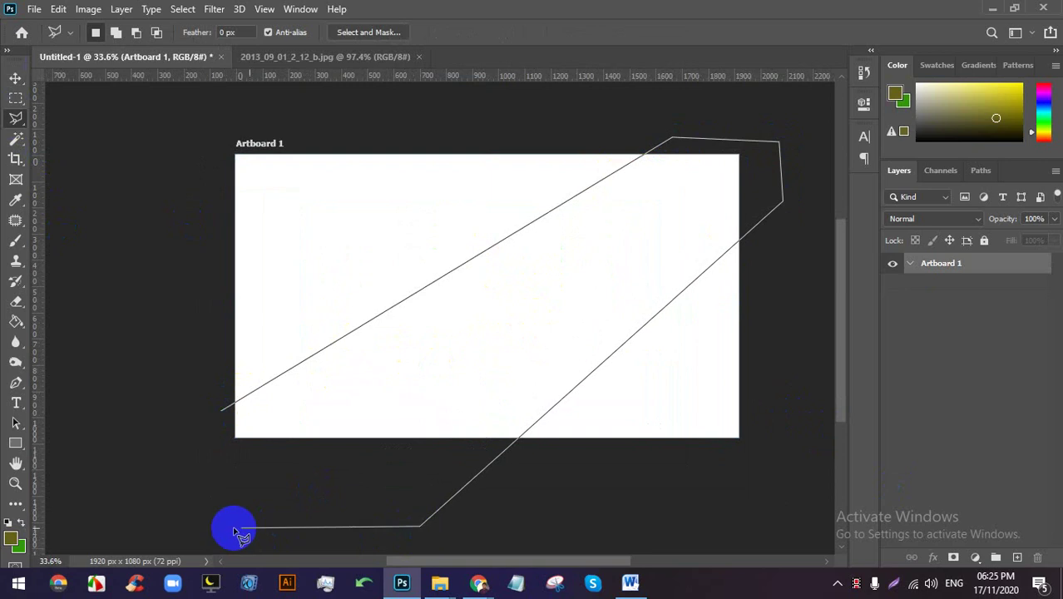
pyautogui.click(131, 518)
pyautogui.click(225, 414)
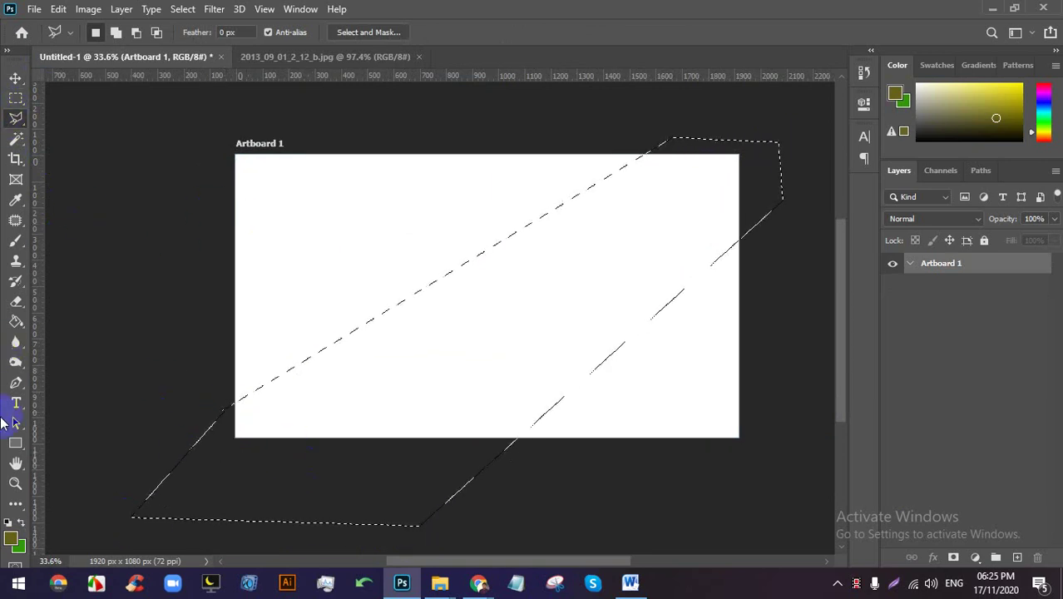
# Choose the Paint Bucket tool and set the foreground color to yellow ede11a.
pyautogui.click(15, 322)
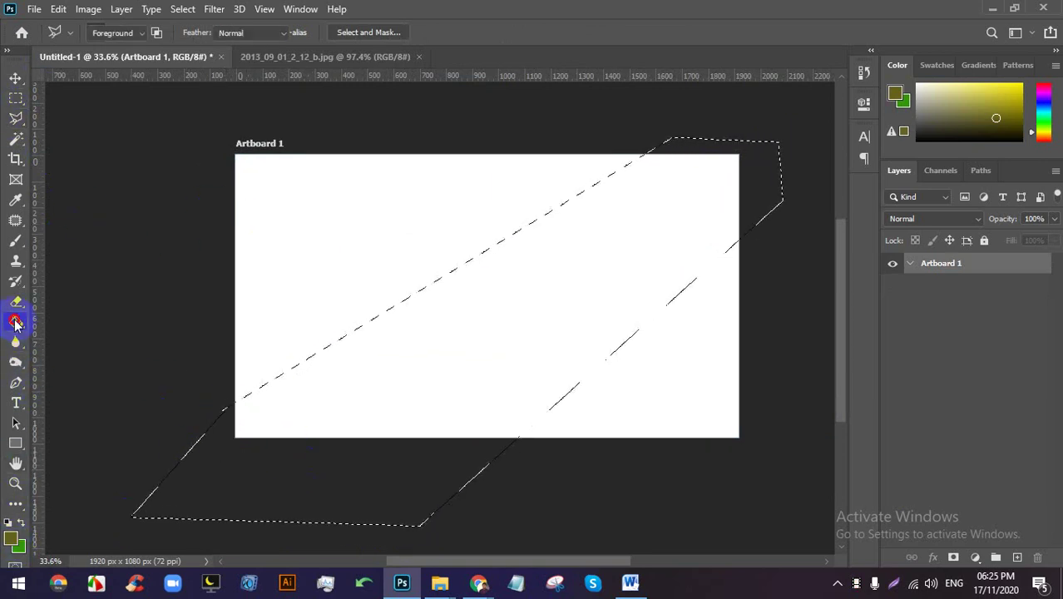
pyautogui.click(12, 540)
pyautogui.click(819, 126)
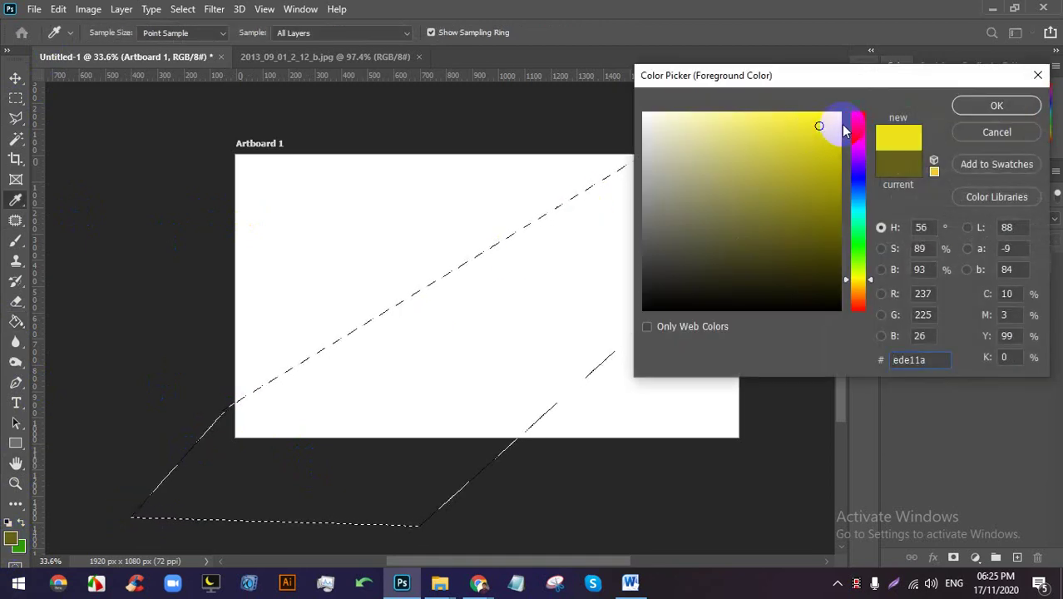
pyautogui.click(997, 105)
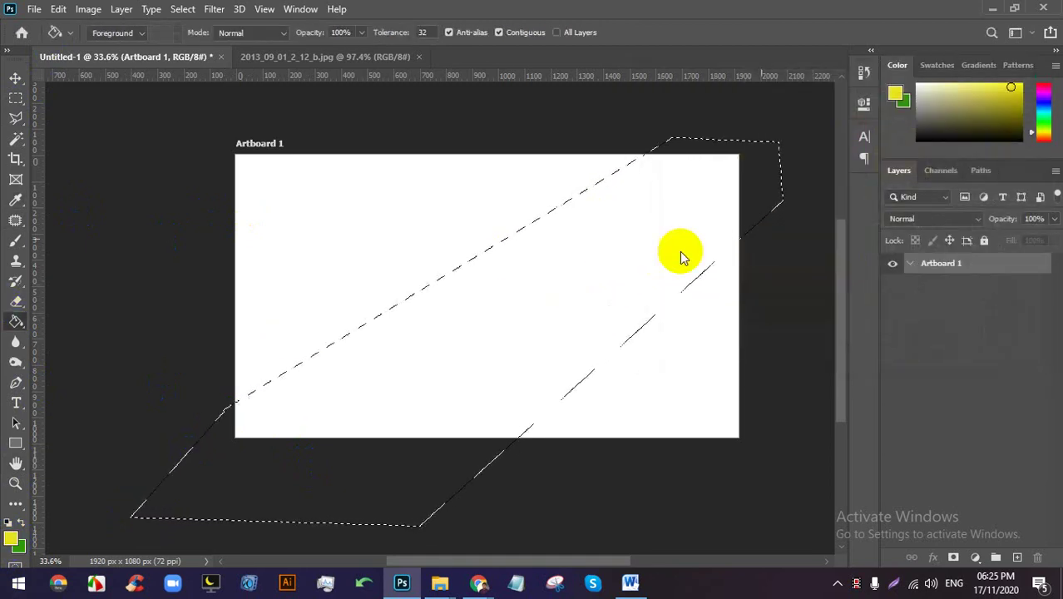
# Add a new layer, fill the diagonal band selection with yellow, and deselect it.
pyautogui.click(1017, 557)
pyautogui.click(593, 300)
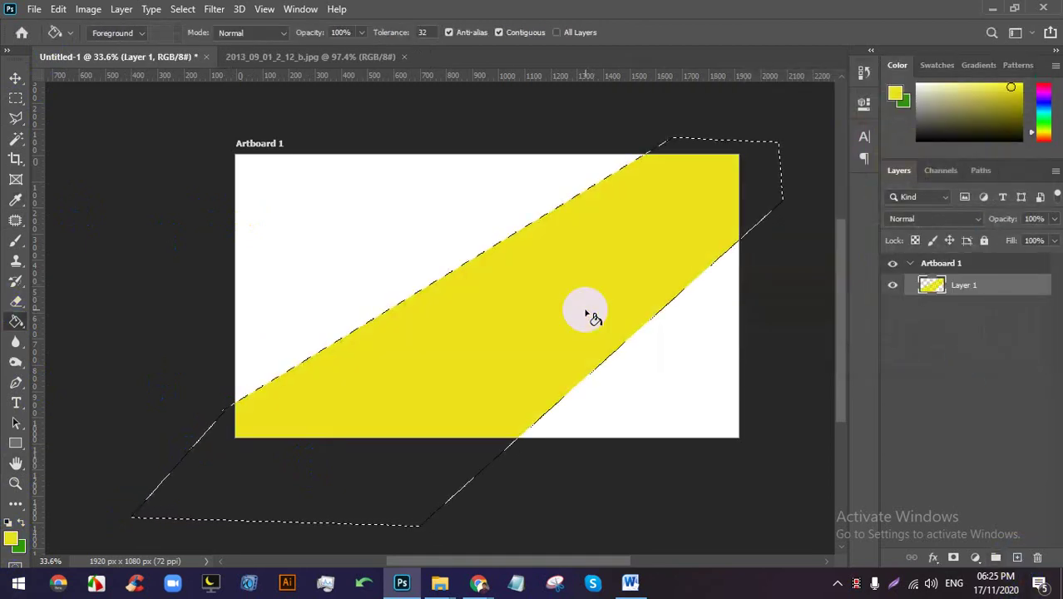
pyautogui.scroll(-2, 783, 123)
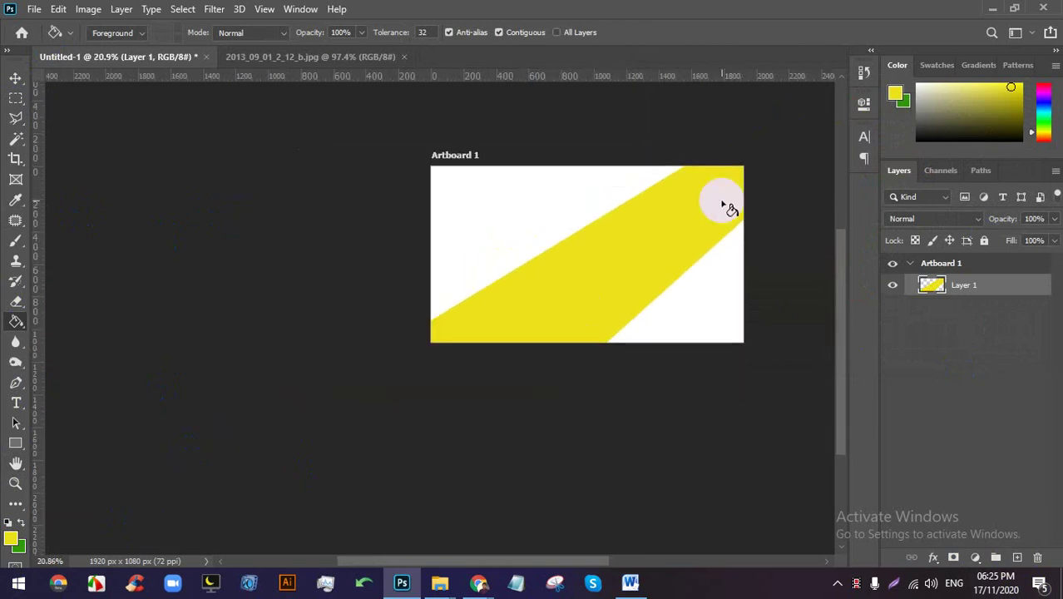
pyautogui.scroll(1, 721, 209)
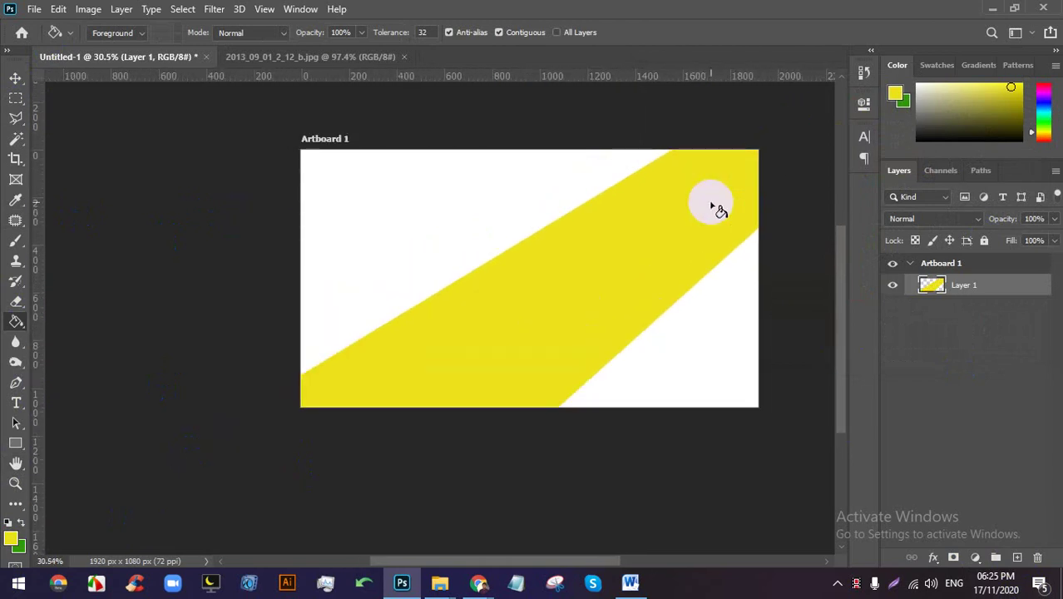
pyautogui.click(644, 126)
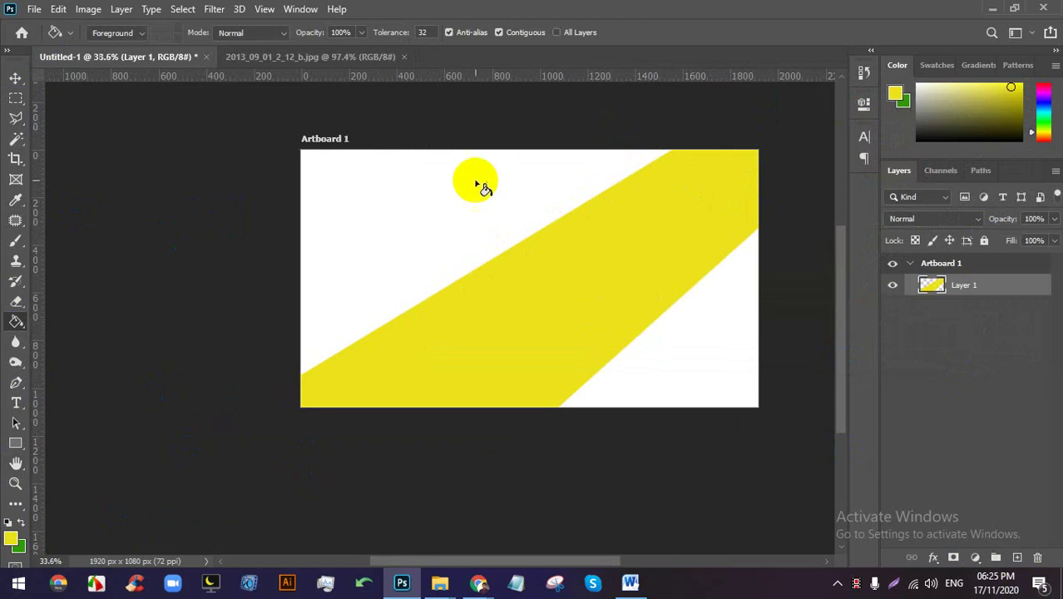
pyautogui.scroll(1, 481, 185)
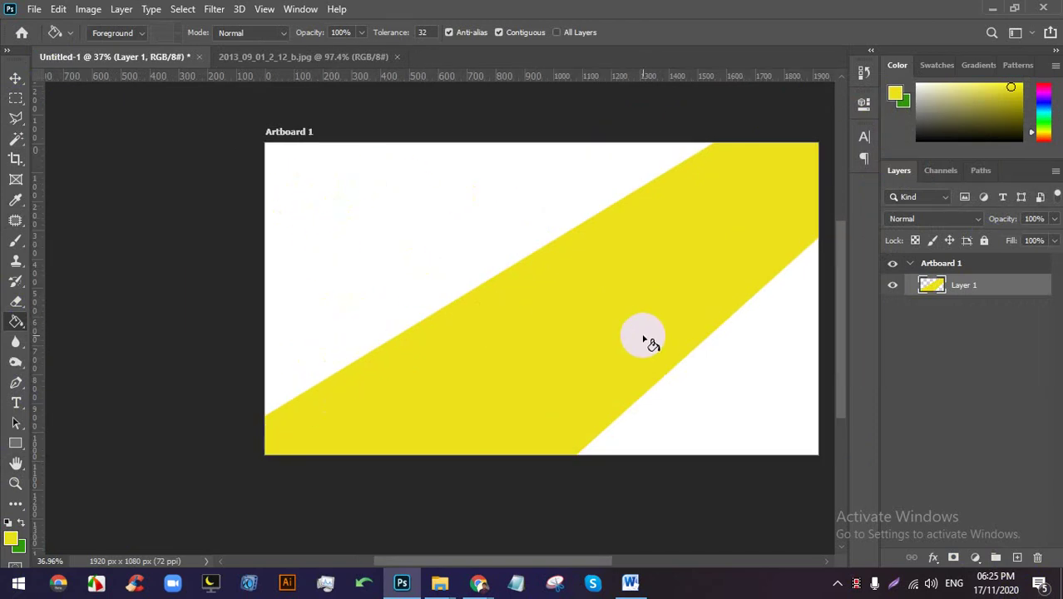
pyautogui.scroll(-1, 665, 299)
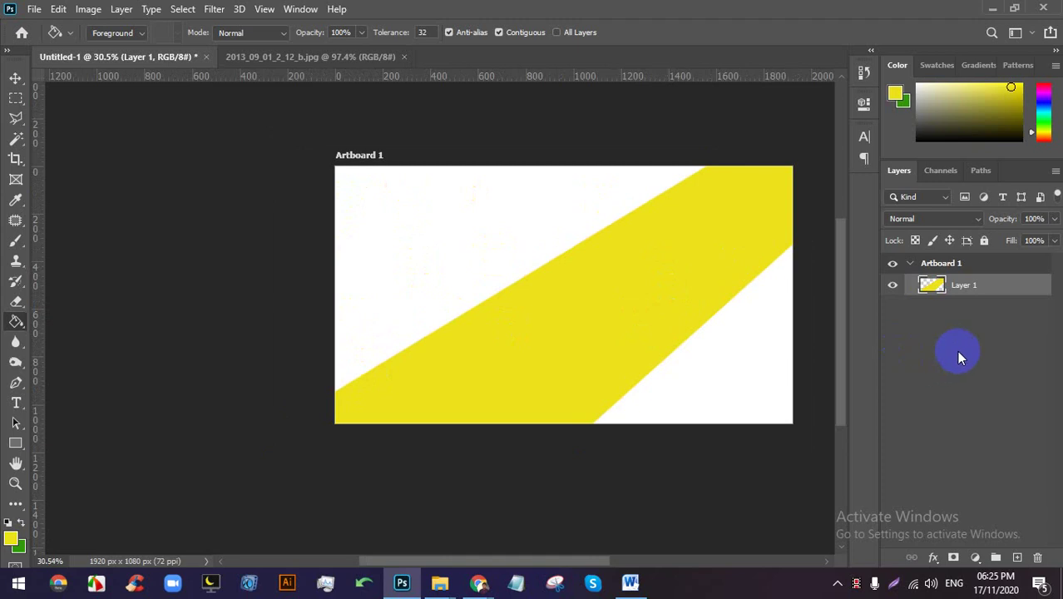
# Delete the yellow band's layer and add a new empty layer to Artboard 1.
pyautogui.press('Delete')
pyautogui.click(1018, 557)
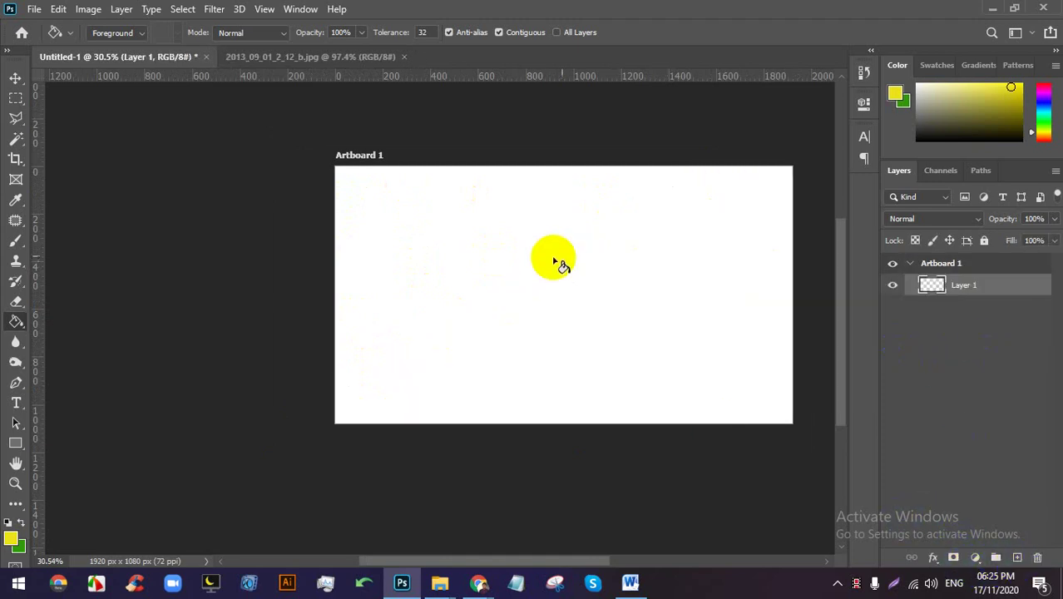
pyautogui.scroll(1, 678, 236)
# Draw a closed Polygonal Lasso selection about 1650 px wide with an inward notch, from the artboard's left edge past its top edge.
pyautogui.click(12, 121)
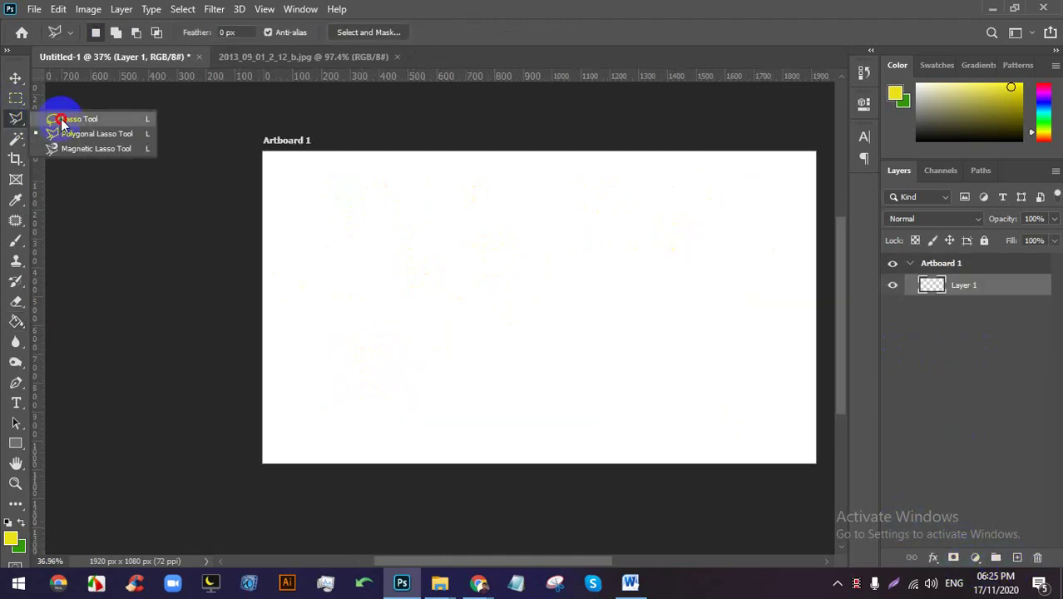
pyautogui.click(62, 120)
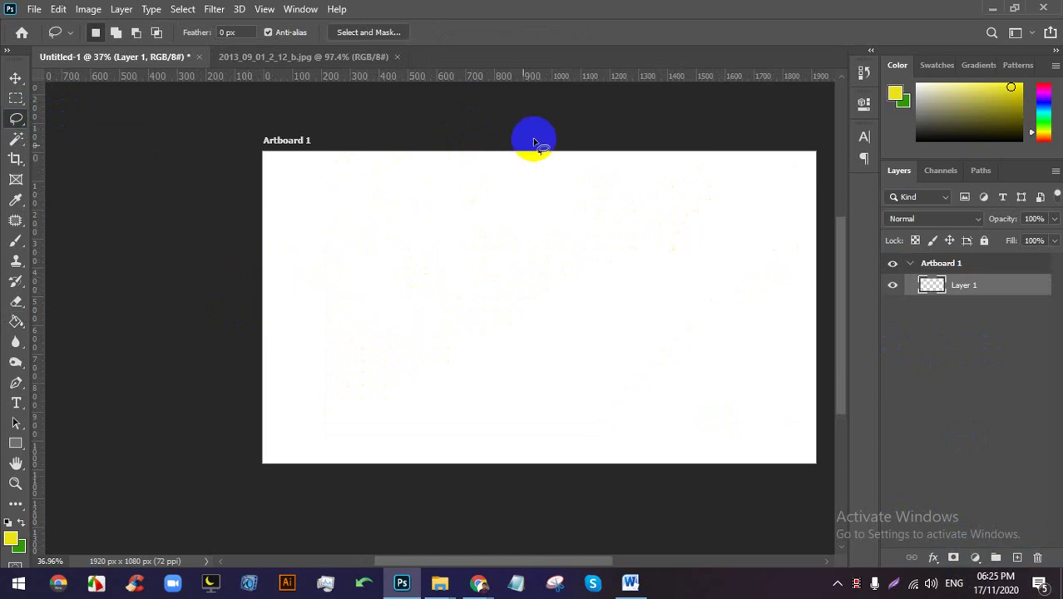
pyautogui.rightClick(6, 117)
pyautogui.click(79, 130)
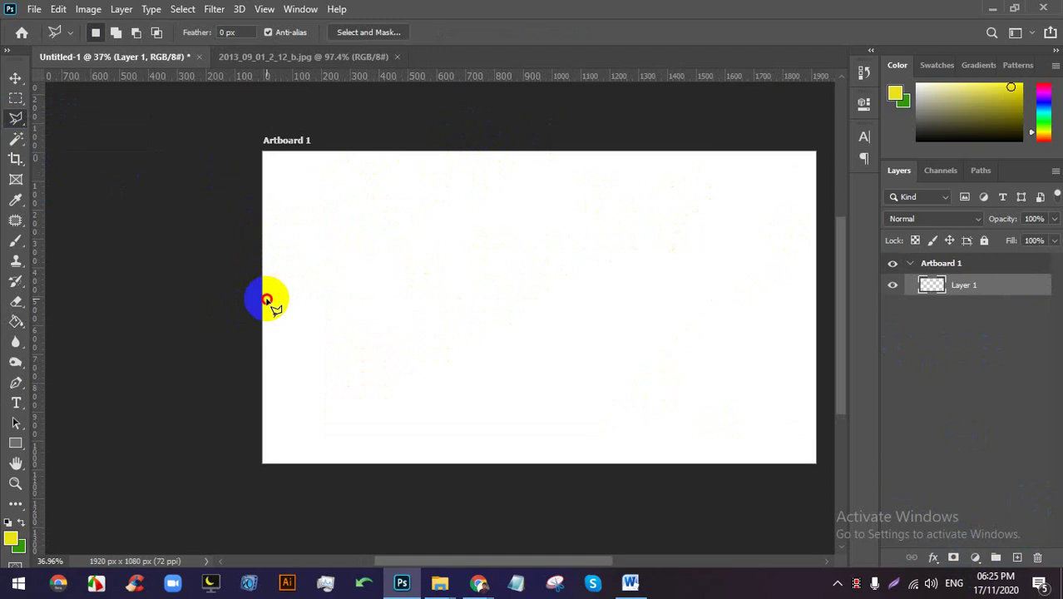
pyautogui.click(266, 297)
pyautogui.click(518, 140)
pyautogui.click(657, 150)
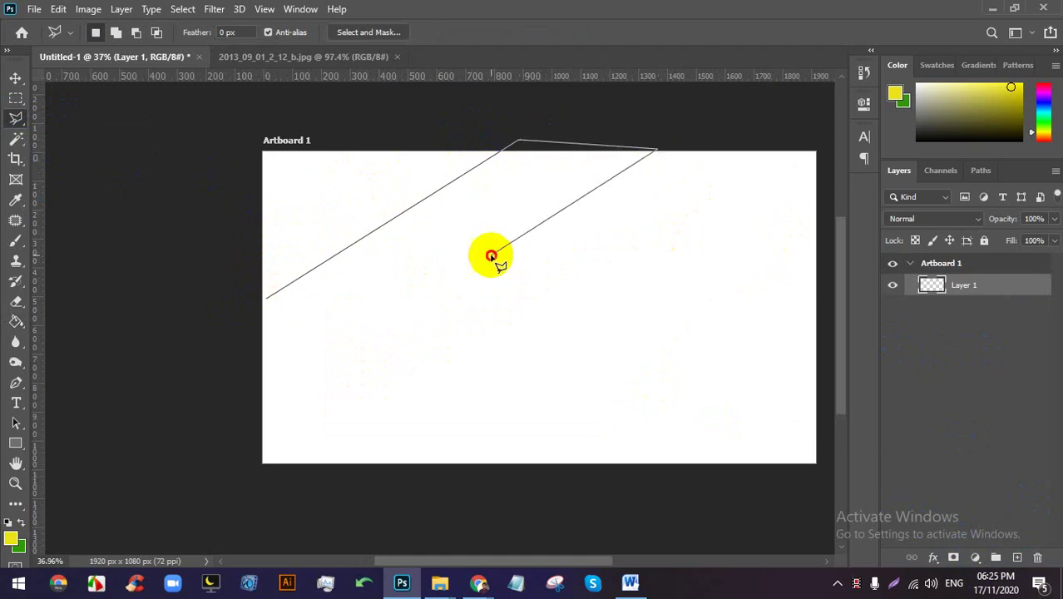
pyautogui.click(492, 254)
pyautogui.click(741, 258)
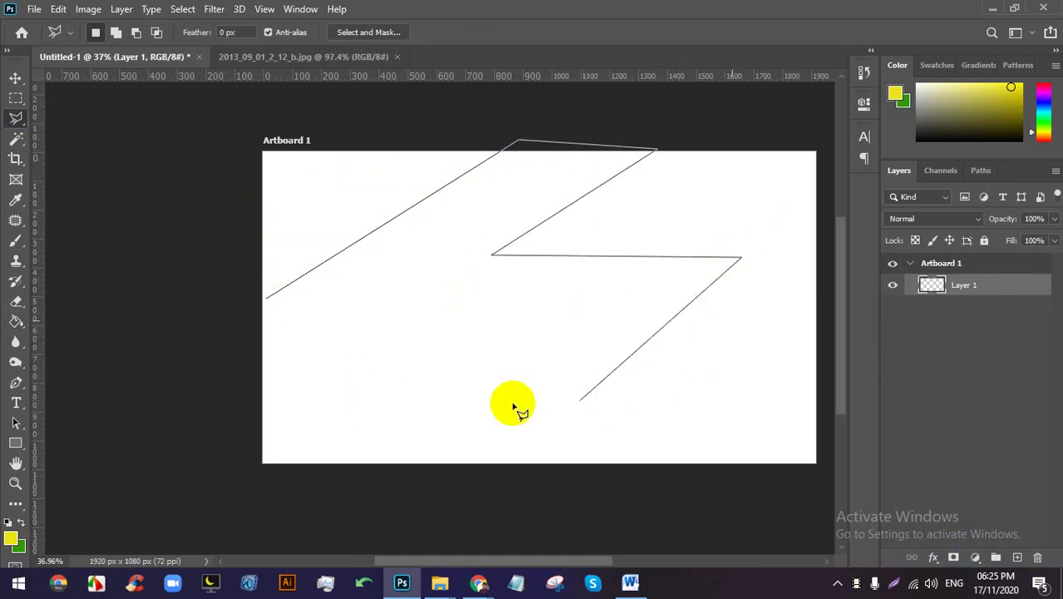
pyautogui.click(332, 405)
pyautogui.click(267, 298)
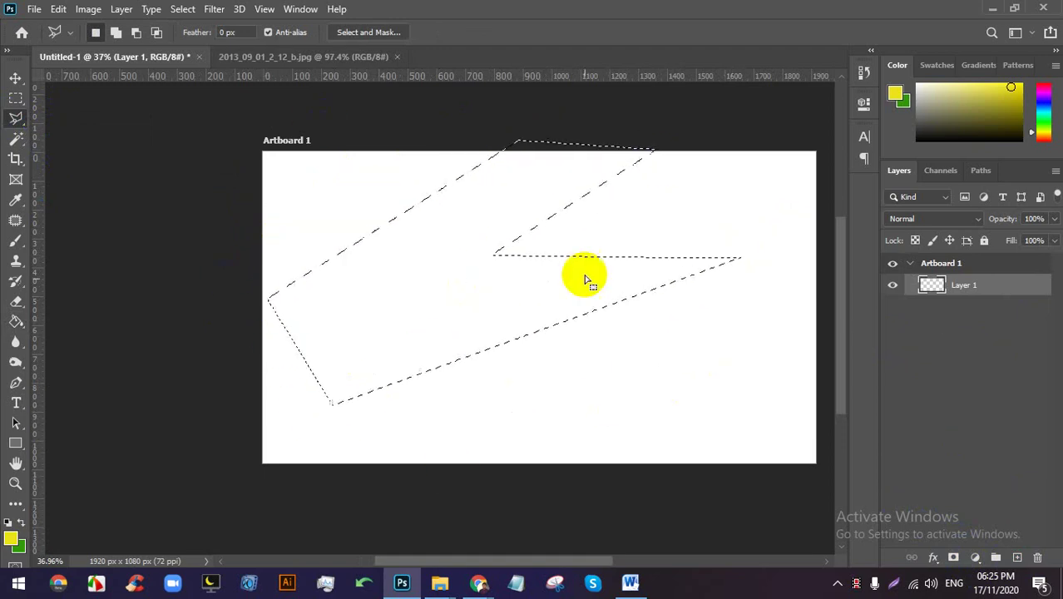
# Deselect the notched polygon, then switch to the 2013_09_01_2_12_b.jpg photo with the Magnetic Lasso tool active.
pyautogui.hotkey('ctrl', 'd')
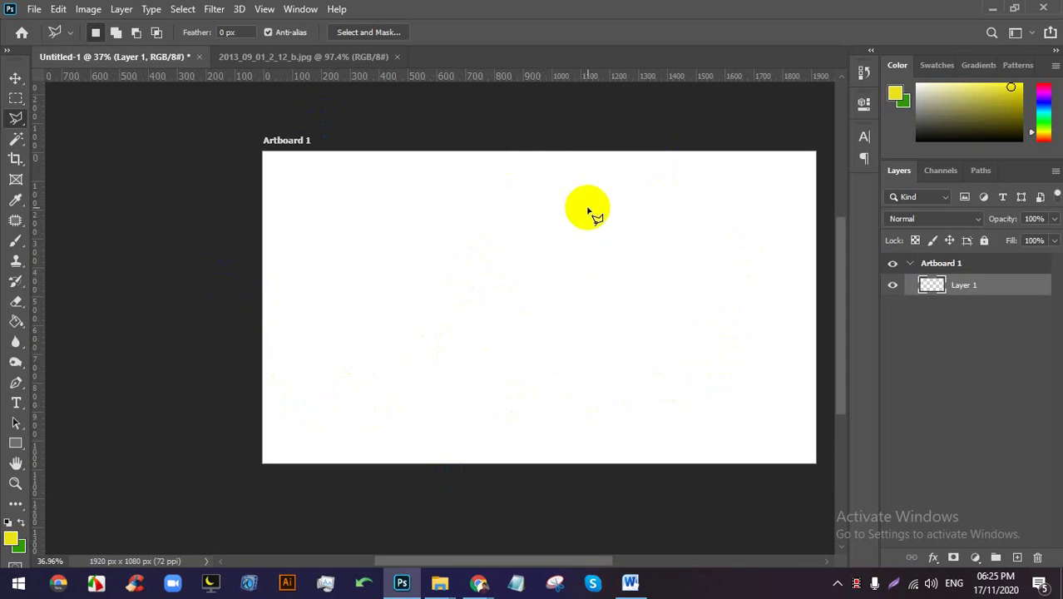
pyautogui.rightClick(10, 117)
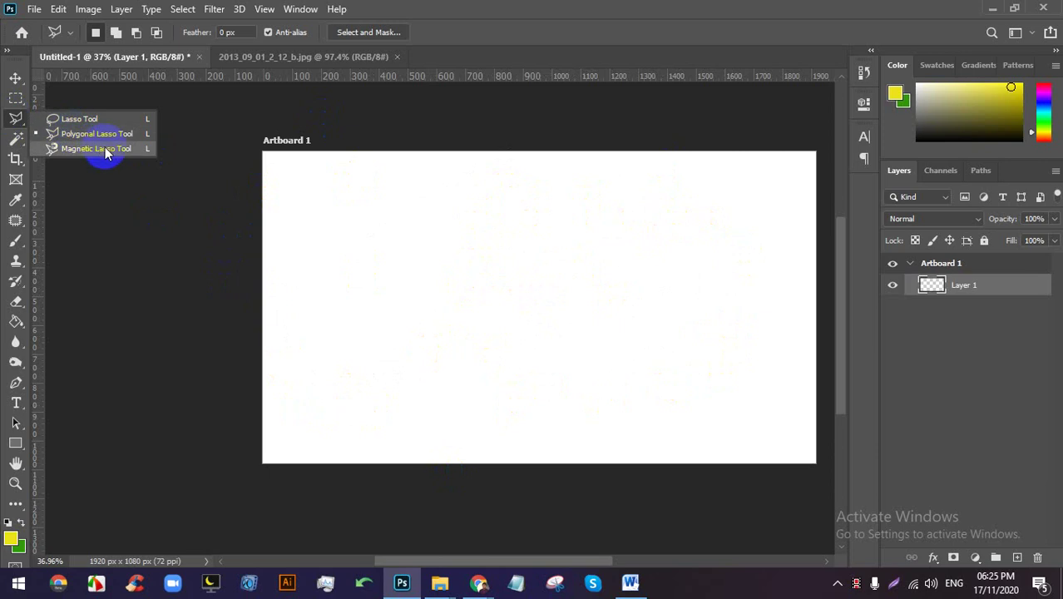
pyautogui.click(105, 147)
pyautogui.click(320, 57)
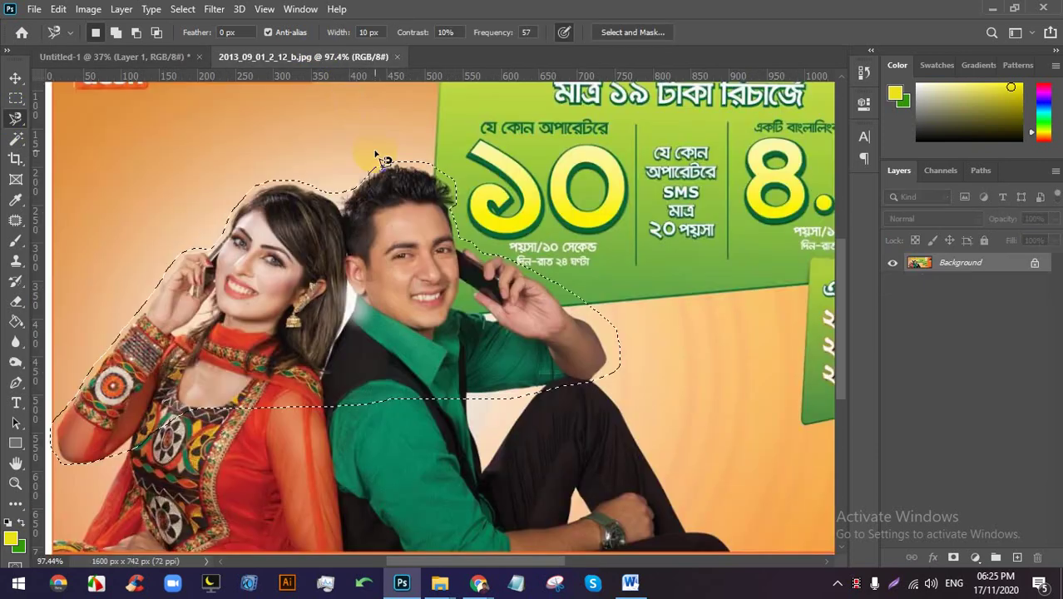
# Examine up close how the existing selection edge follows the couple's hair and the man's raised forearm.
pyautogui.scroll(10, 237, 223)
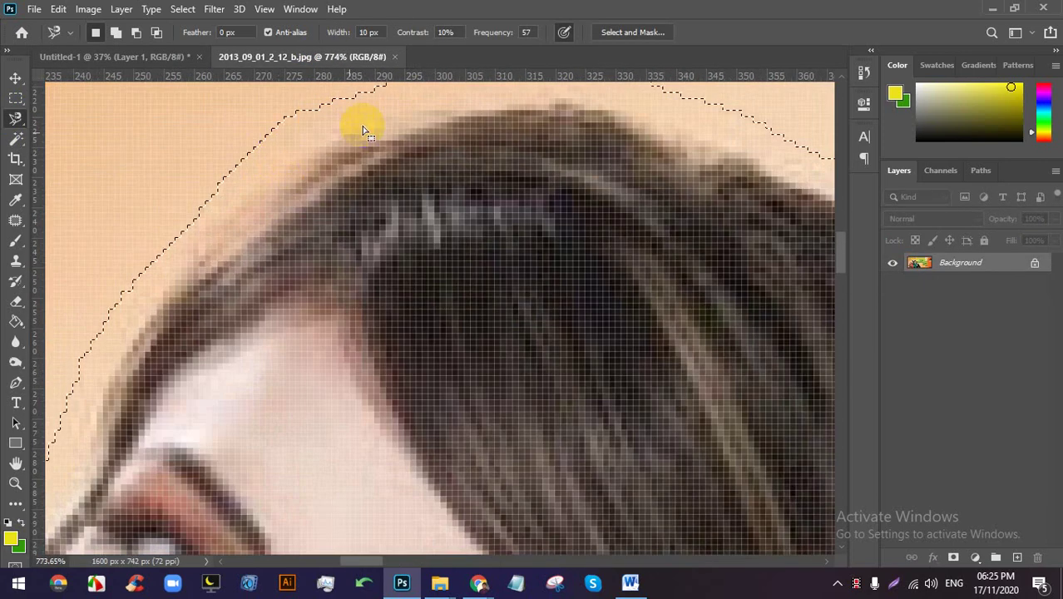
pyautogui.scroll(2, 297, 254)
pyautogui.hscroll(5, 320, 278)
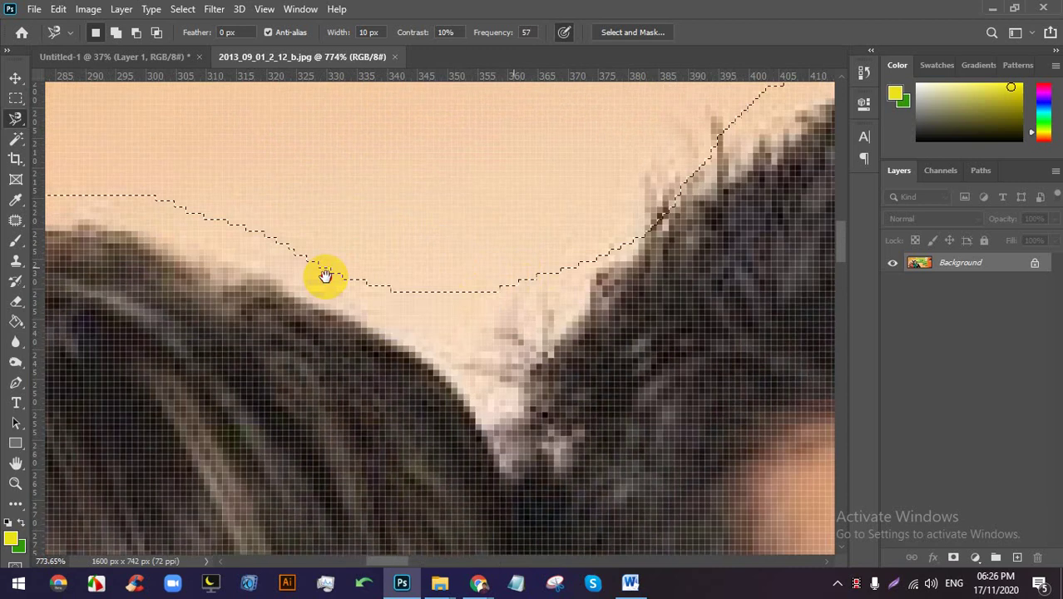
pyautogui.scroll(-8, 445, 278)
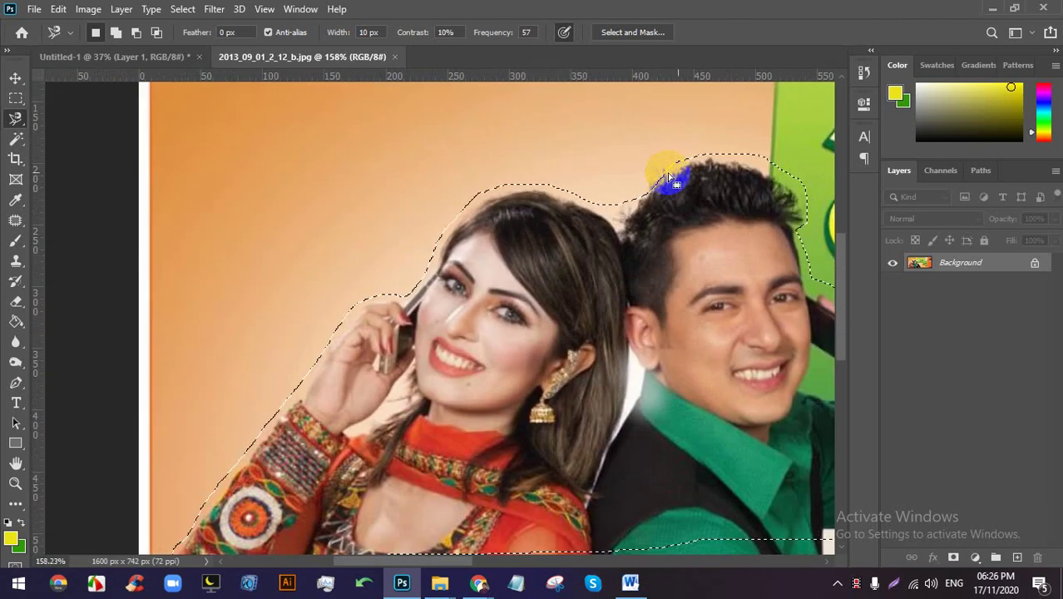
pyautogui.scroll(-2, 422, 208)
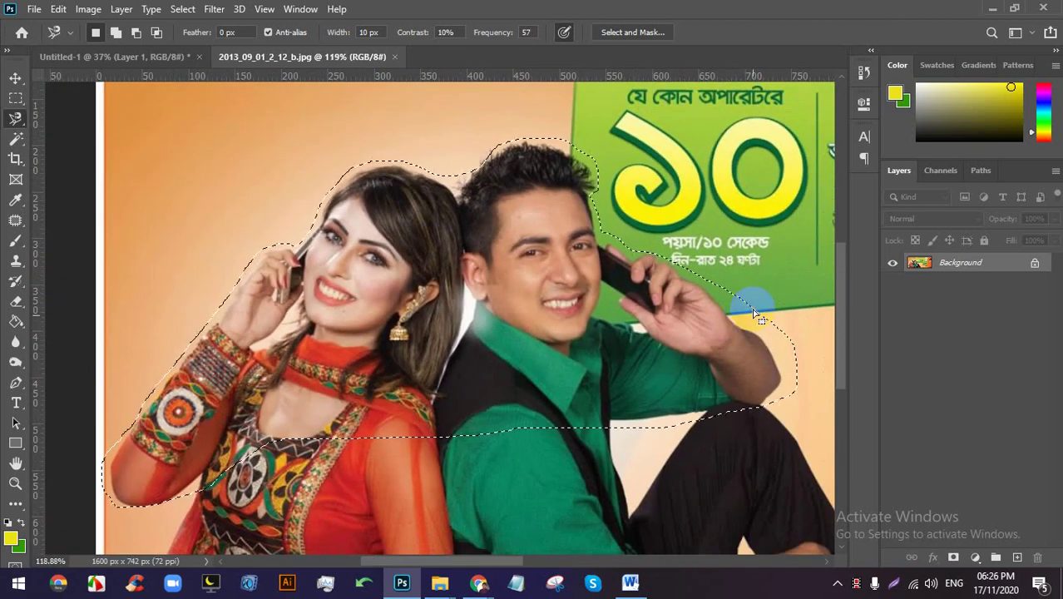
pyautogui.scroll(3, 795, 362)
pyautogui.scroll(2, 795, 362)
pyautogui.scroll(3, 687, 324)
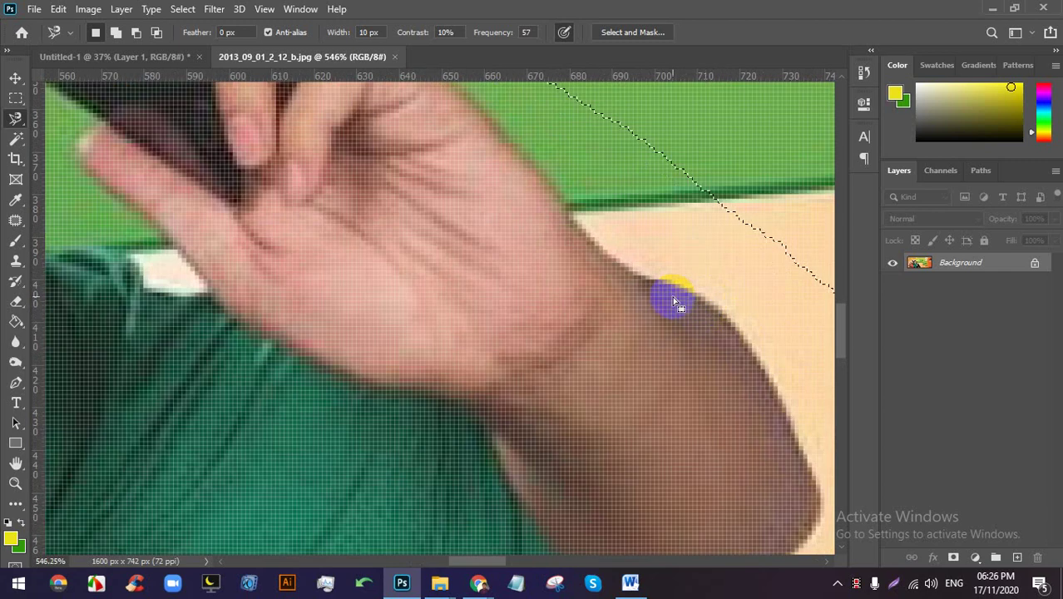
pyautogui.scroll(-5, 695, 325)
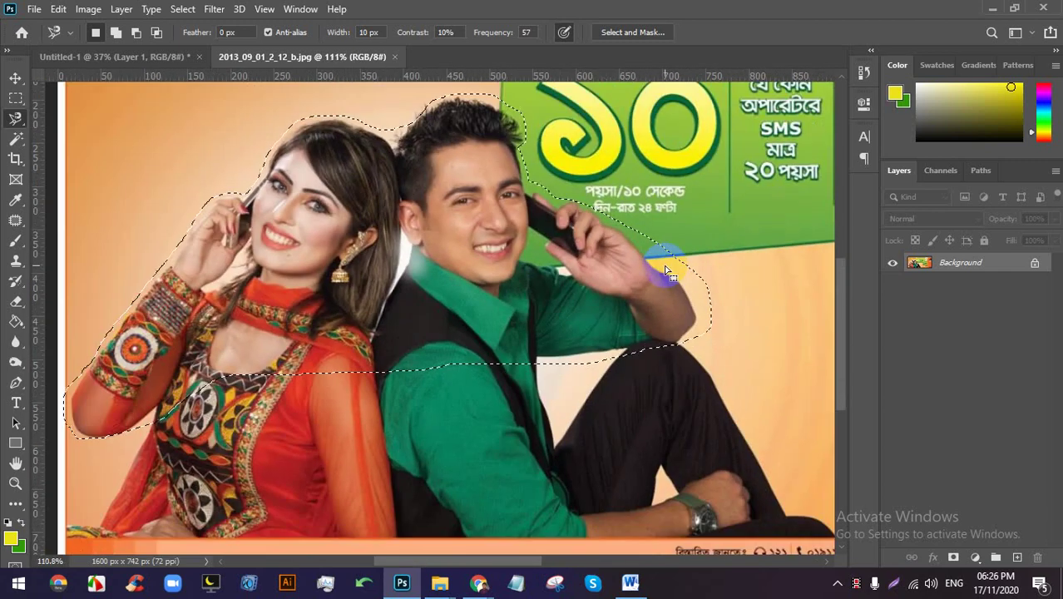
# Clear the photo's old selection and trace the woman's outer sleeve edge with the Magnetic Lasso, from near the elbow up towards the cuff.
pyautogui.scroll(-3, 268, 328)
pyautogui.scroll(3, 659, 171)
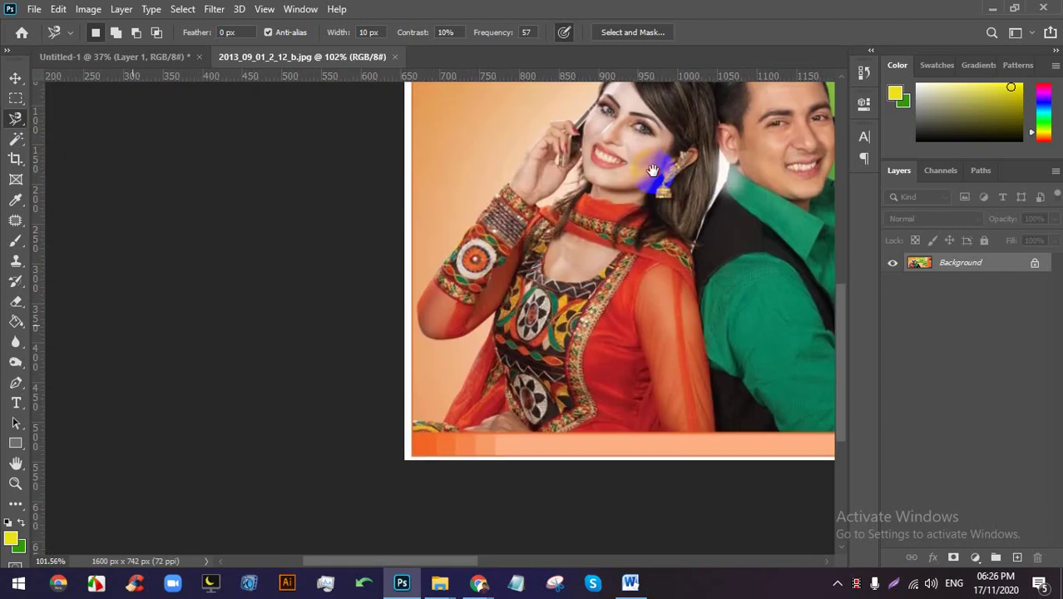
pyautogui.scroll(4, 467, 266)
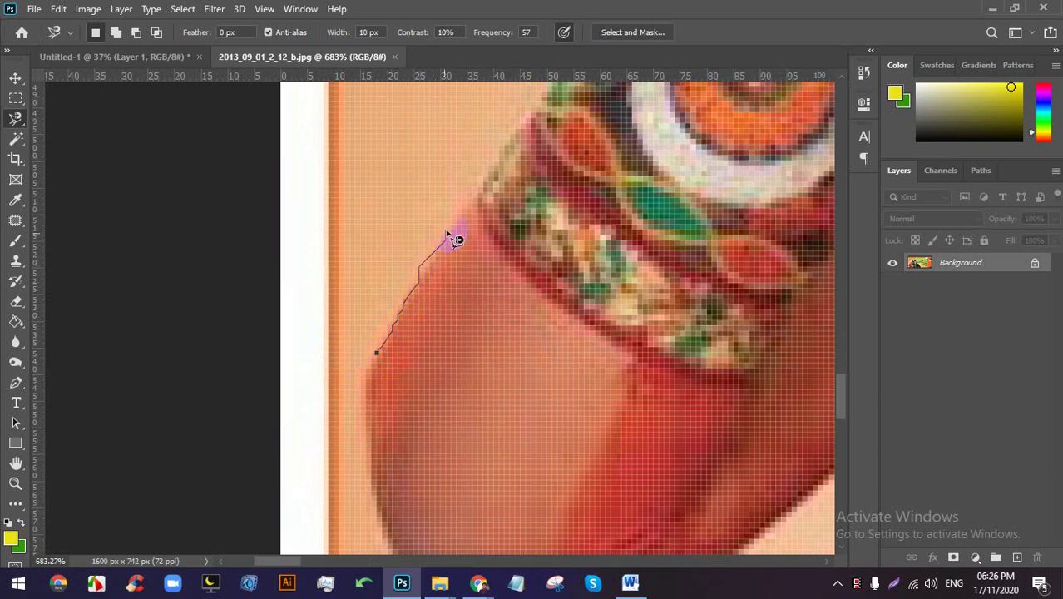
pyautogui.moveTo(491, 193); pyautogui.dragTo(273, 356)
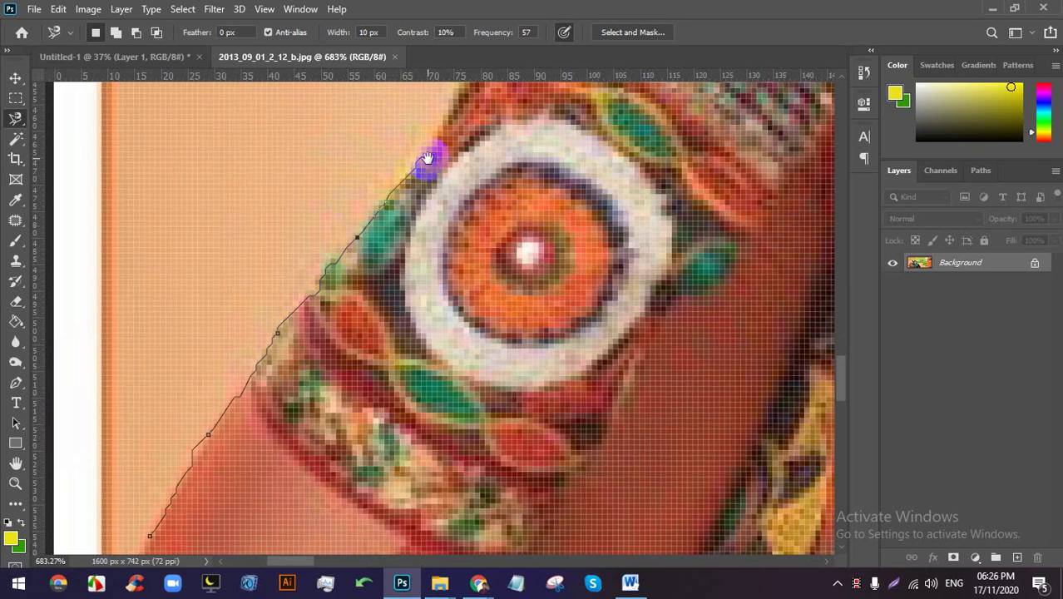
pyautogui.moveTo(451, 137)
pyautogui.mouseDown()
pyautogui.moveTo(468, 156)
pyautogui.moveTo(320, 476)
pyautogui.mouseUp()
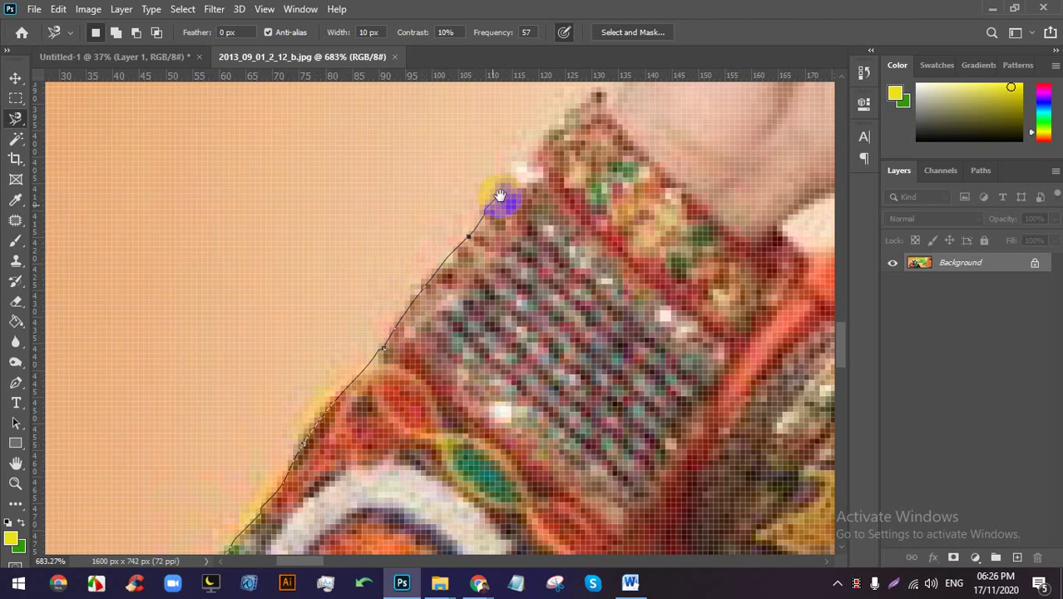
# Continue the Magnetic Lasso outline along the woman's embroidered cuff, wrist and raised fingers to the base of her phone.
pyautogui.moveTo(500, 195)
pyautogui.mouseDown()
pyautogui.moveTo(408, 429)
pyautogui.moveTo(416, 411)
pyautogui.mouseUp()
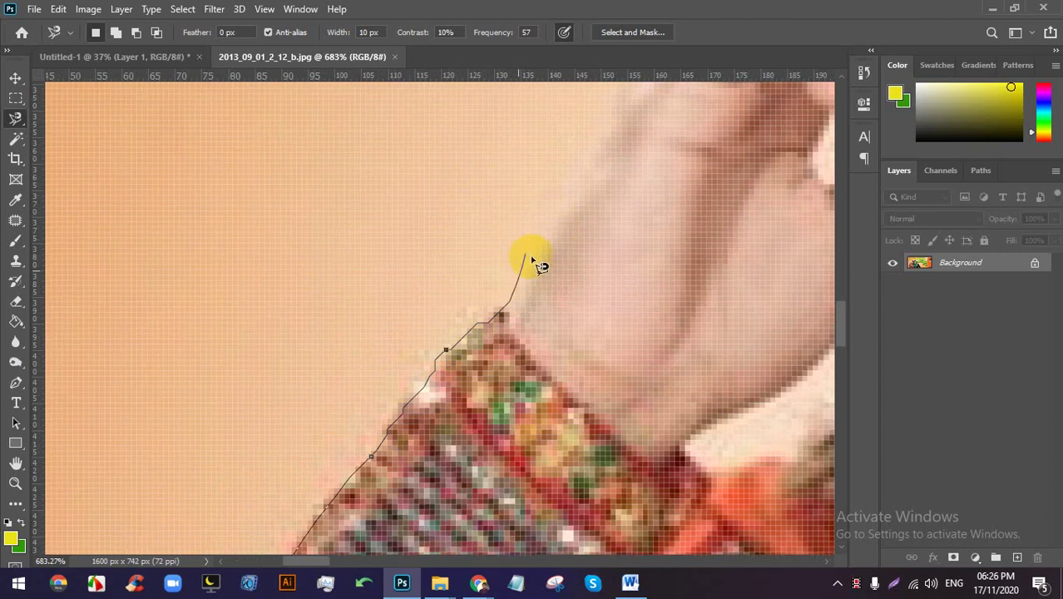
pyautogui.moveTo(588, 214); pyautogui.dragTo(508, 360)
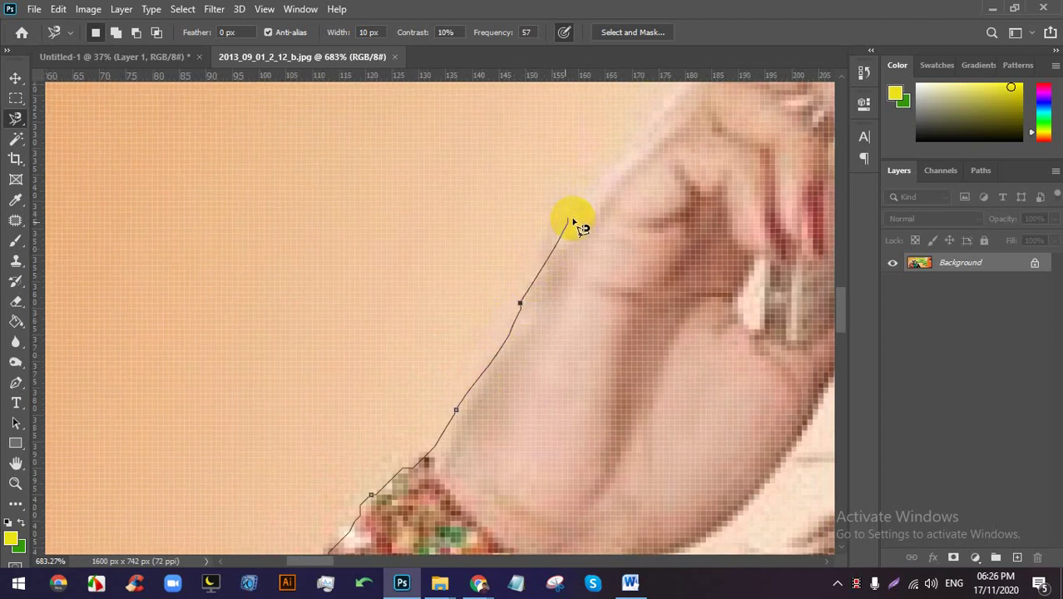
pyautogui.moveTo(592, 218)
pyautogui.mouseDown()
pyautogui.moveTo(515, 344)
pyautogui.moveTo(476, 356)
pyautogui.mouseUp()
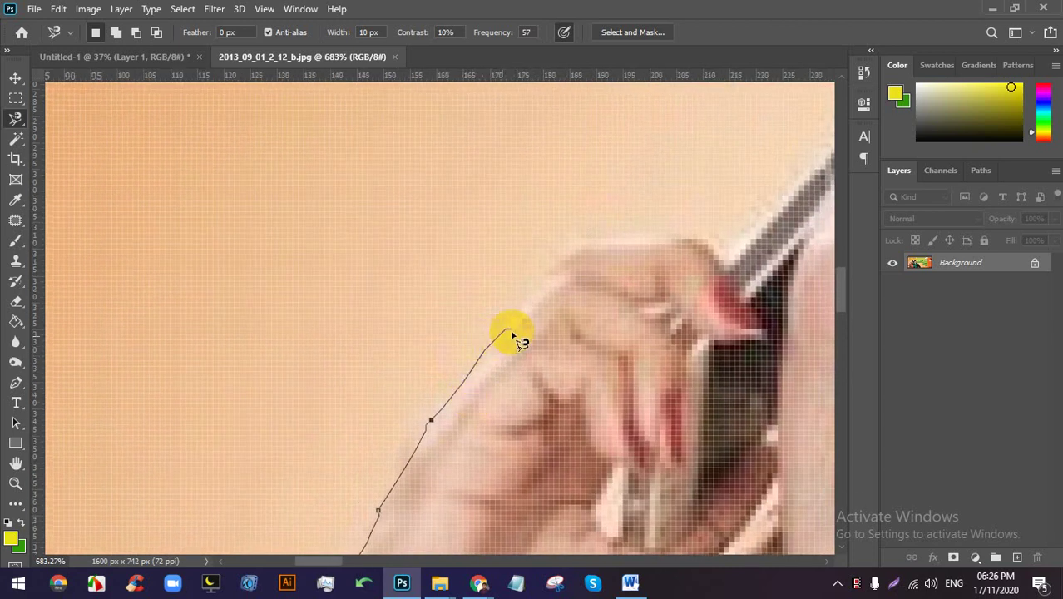
pyautogui.click(596, 239)
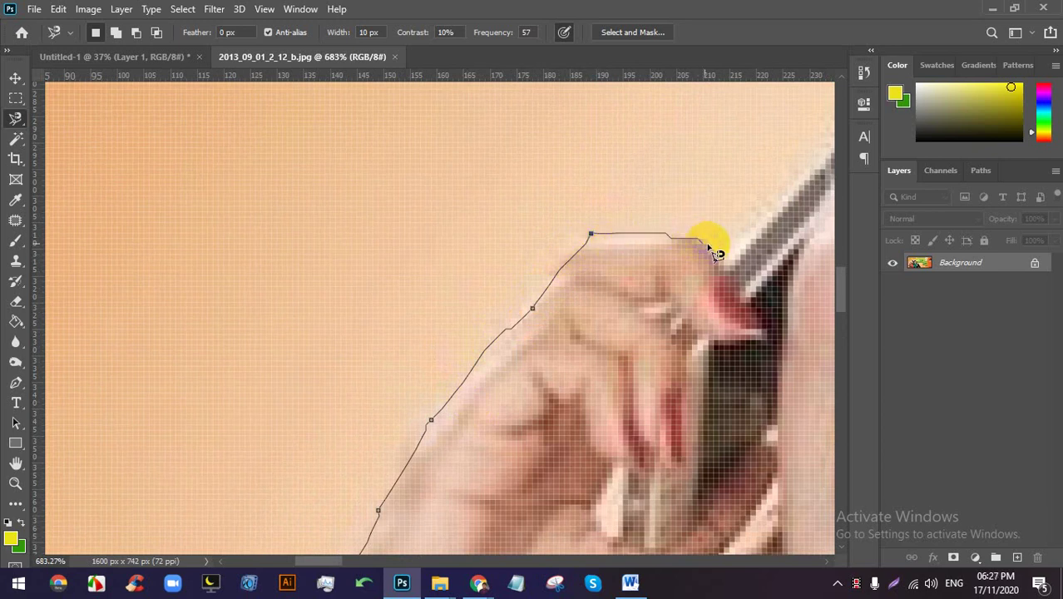
pyautogui.moveTo(729, 263); pyautogui.dragTo(475, 351)
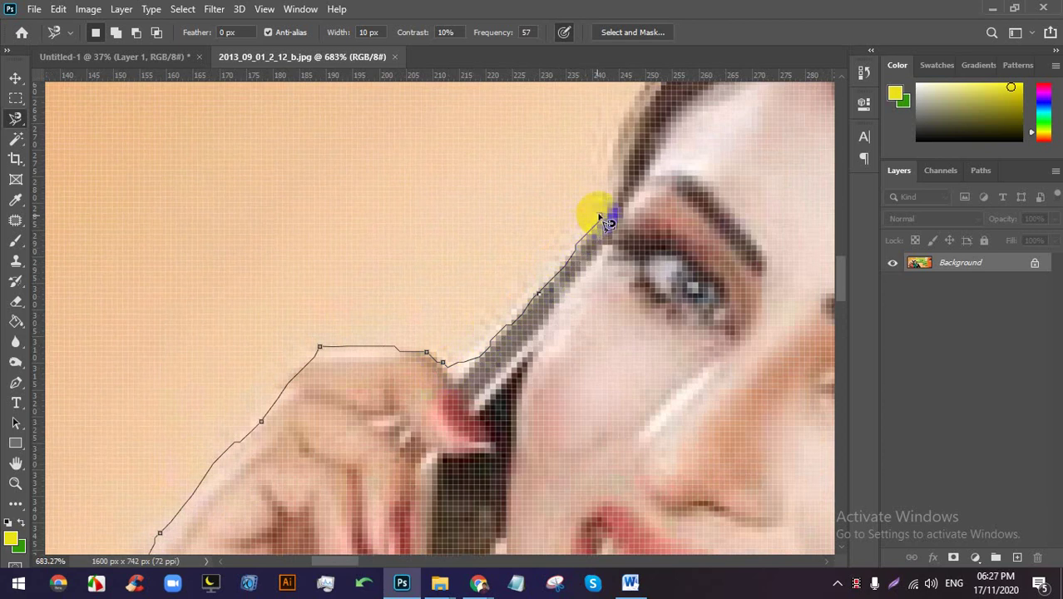
# Trace the edge of the woman's phone and her hair up to the notch between the two heads.
pyautogui.moveTo(598, 218); pyautogui.dragTo(499, 416)
pyautogui.moveTo(525, 315); pyautogui.dragTo(546, 268)
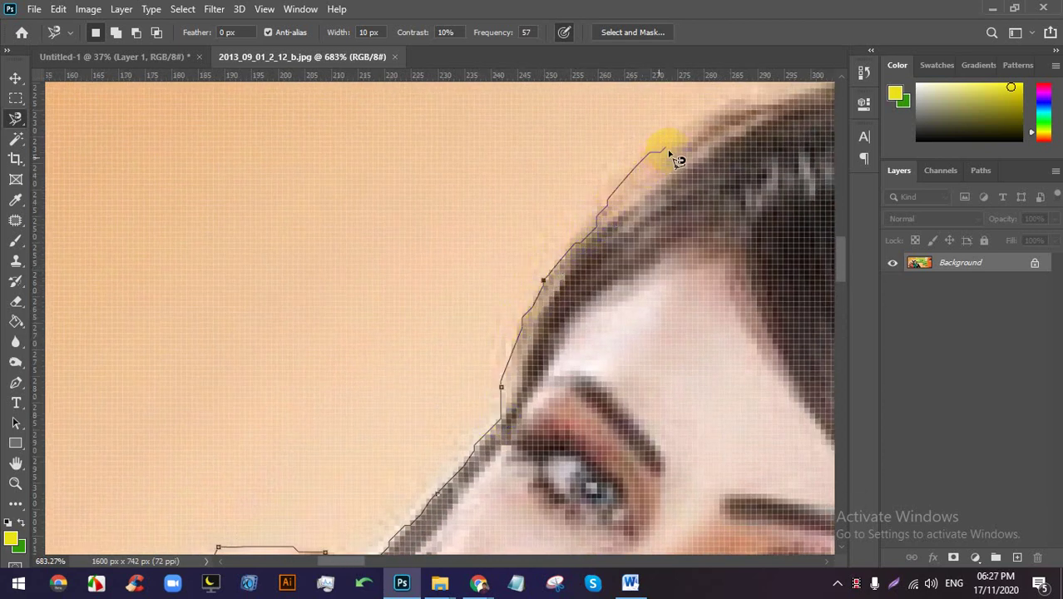
pyautogui.moveTo(704, 127)
pyautogui.mouseDown()
pyautogui.moveTo(639, 178)
pyautogui.moveTo(216, 395)
pyautogui.moveTo(434, 355)
pyautogui.moveTo(471, 357)
pyautogui.moveTo(605, 412)
pyautogui.moveTo(257, 336)
pyautogui.moveTo(309, 356)
pyautogui.mouseUp()
pyautogui.moveTo(394, 400); pyautogui.dragTo(438, 446)
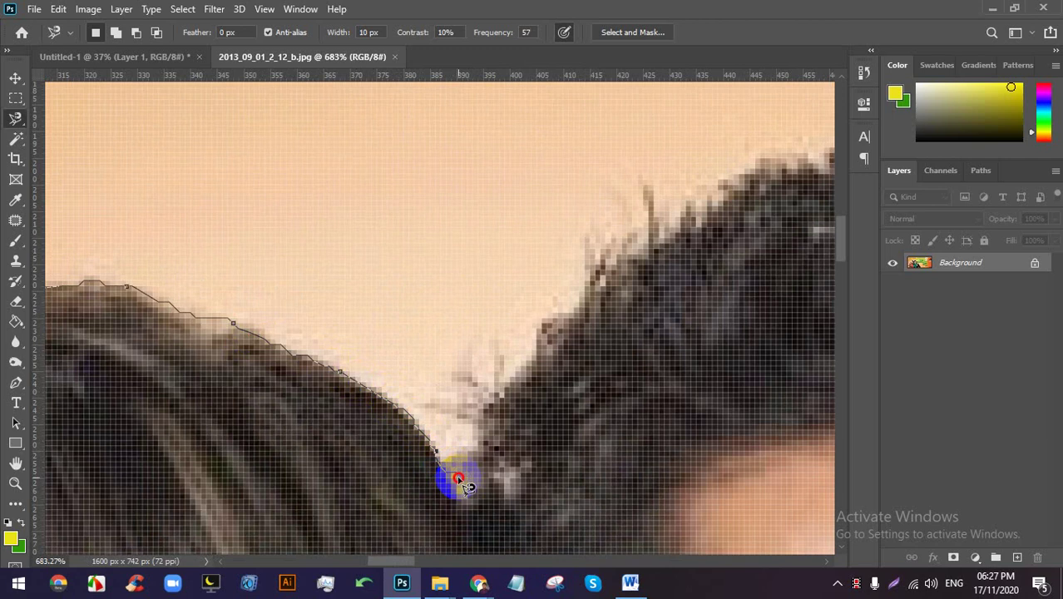
# Extend the outline over the man's hair and down the side of his forehead to his phone.
pyautogui.moveTo(459, 480)
pyautogui.mouseDown()
pyautogui.moveTo(506, 352)
pyautogui.moveTo(642, 245)
pyautogui.moveTo(373, 353)
pyautogui.moveTo(224, 389)
pyautogui.moveTo(312, 330)
pyautogui.moveTo(364, 319)
pyautogui.mouseUp()
pyautogui.moveTo(424, 298)
pyautogui.mouseDown()
pyautogui.moveTo(612, 315)
pyautogui.moveTo(696, 373)
pyautogui.moveTo(642, 428)
pyautogui.moveTo(86, 244)
pyautogui.moveTo(203, 230)
pyautogui.moveTo(256, 301)
pyautogui.moveTo(277, 394)
pyautogui.moveTo(197, 390)
pyautogui.moveTo(232, 436)
pyautogui.moveTo(198, 230)
pyautogui.moveTo(244, 297)
pyautogui.moveTo(260, 435)
pyautogui.moveTo(240, 356)
pyautogui.moveTo(239, 273)
pyautogui.moveTo(248, 283)
pyautogui.mouseUp()
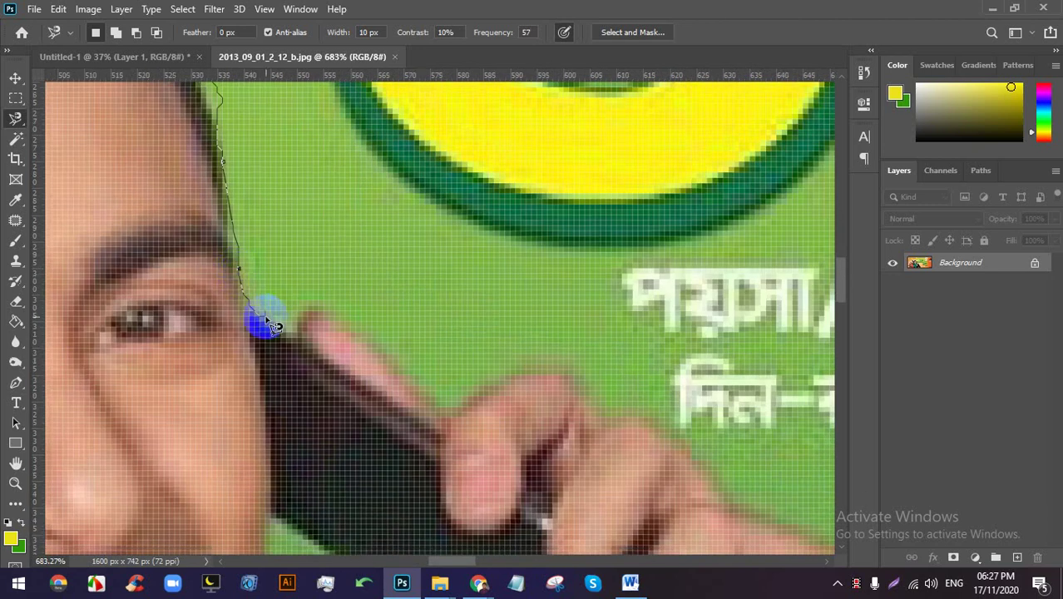
pyautogui.moveTo(303, 338)
pyautogui.mouseDown()
pyautogui.moveTo(547, 504)
pyautogui.moveTo(475, 428)
pyautogui.mouseUp()
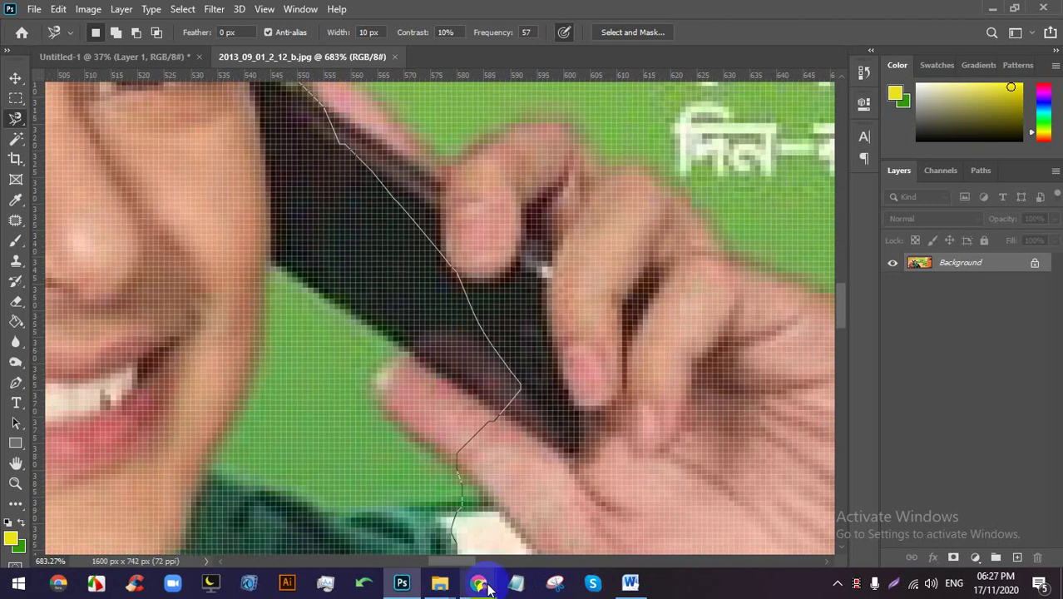
# Switch to the Google Meet call, turn the microphone on, and return to Photoshop.
pyautogui.click(371, 533)
pyautogui.click(314, 535)
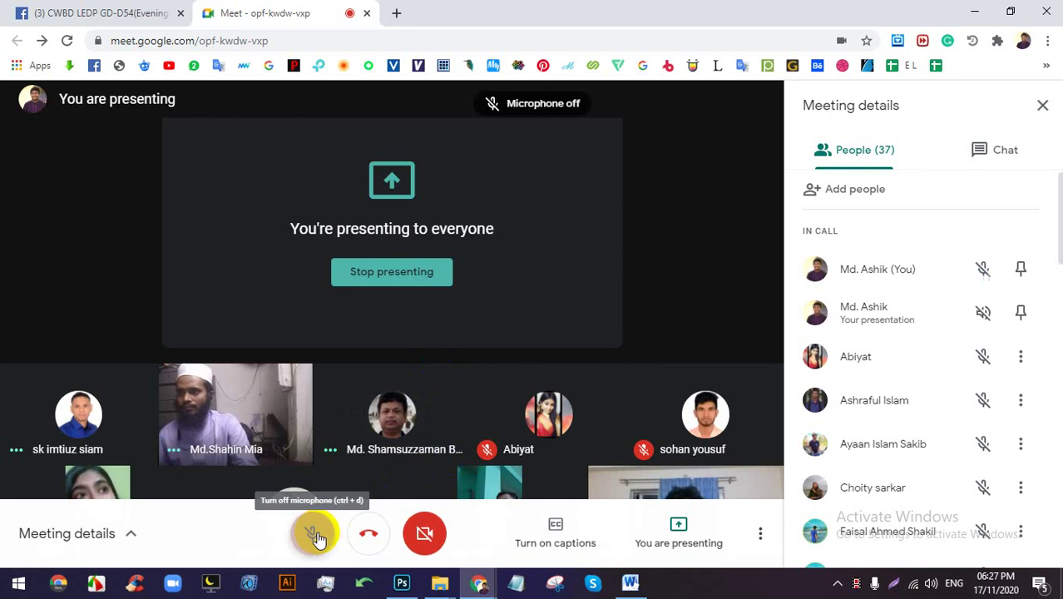
pyautogui.click(314, 535)
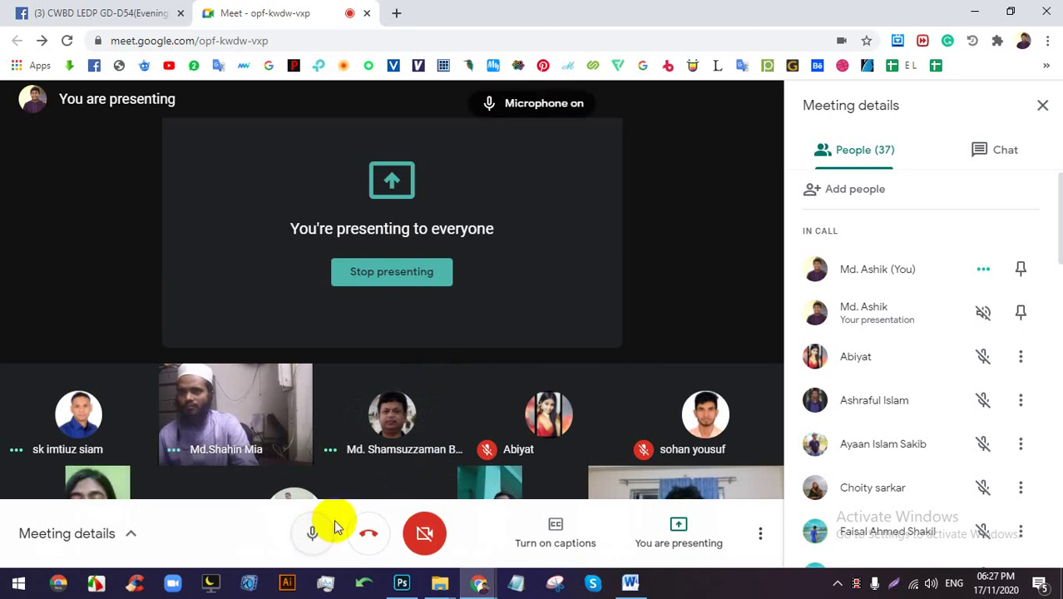
pyautogui.click(402, 582)
# Remove the stray Magnetic Lasso points running across the man's phone and shirt, back to the phone's upper tip.
pyautogui.scroll(-10, 405, 359)
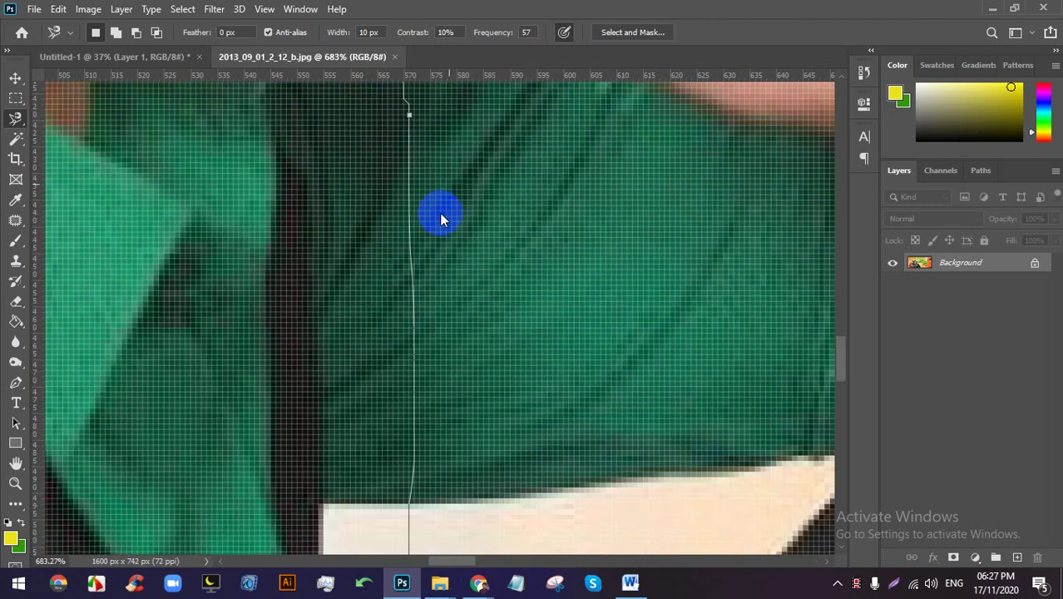
pyautogui.press('BackSpace')
pyautogui.press('BackSpace')
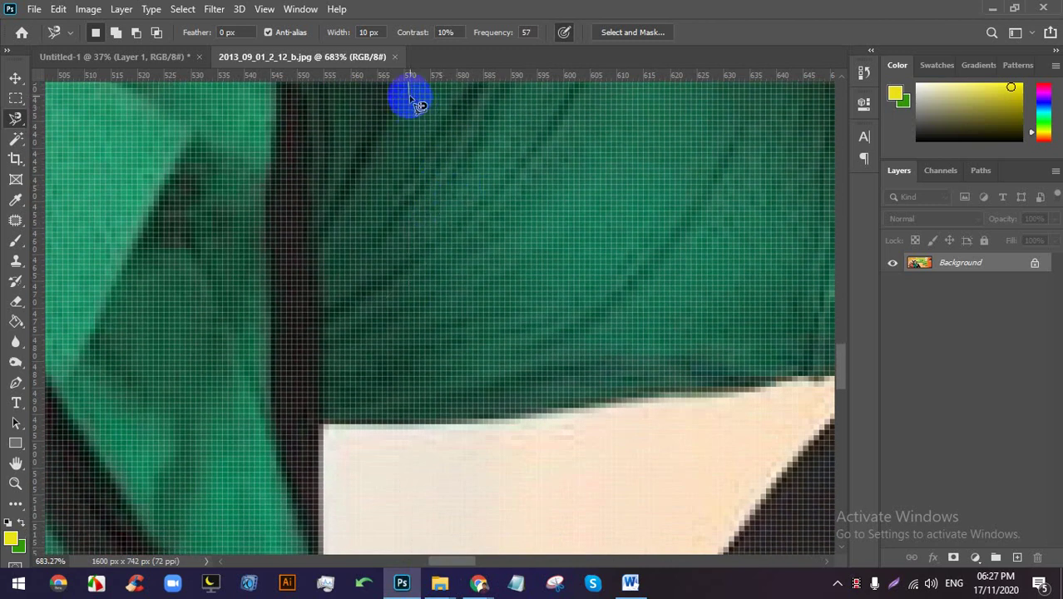
pyautogui.moveTo(410, 99); pyautogui.dragTo(458, 518)
pyautogui.moveTo(450, 243); pyautogui.dragTo(458, 545)
pyautogui.click(372, 287)
# Trace the man's phone tip, fingers and the back of his hand down to the forearm.
pyautogui.moveTo(372, 287)
pyautogui.mouseDown()
pyautogui.moveTo(317, 169)
pyautogui.moveTo(352, 146)
pyautogui.moveTo(388, 172)
pyautogui.moveTo(340, 152)
pyautogui.moveTo(372, 166)
pyautogui.mouseUp()
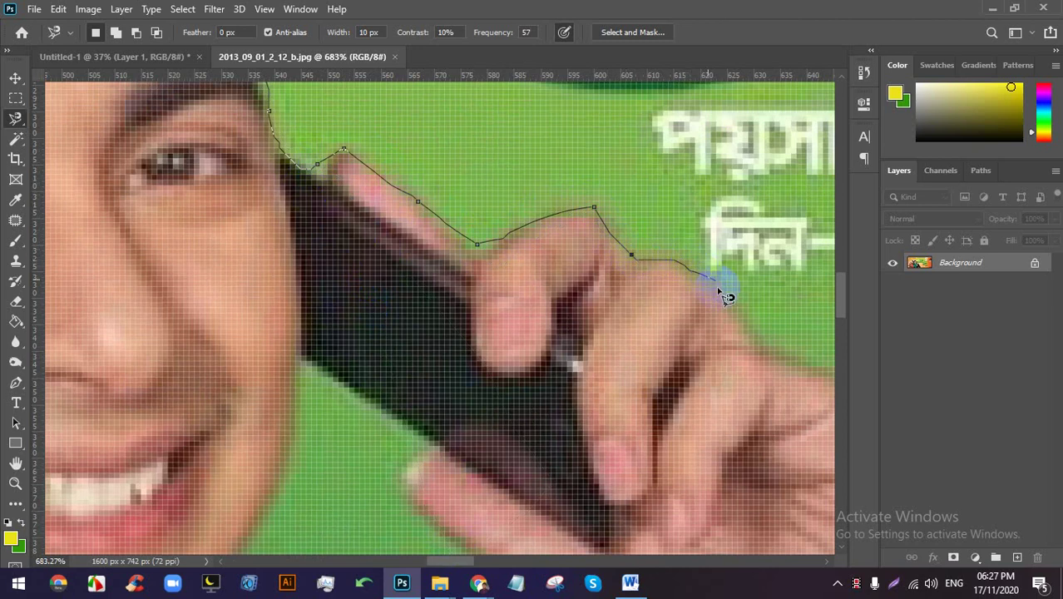
pyautogui.moveTo(772, 347)
pyautogui.mouseDown()
pyautogui.moveTo(641, 320)
pyautogui.moveTo(410, 301)
pyautogui.mouseUp()
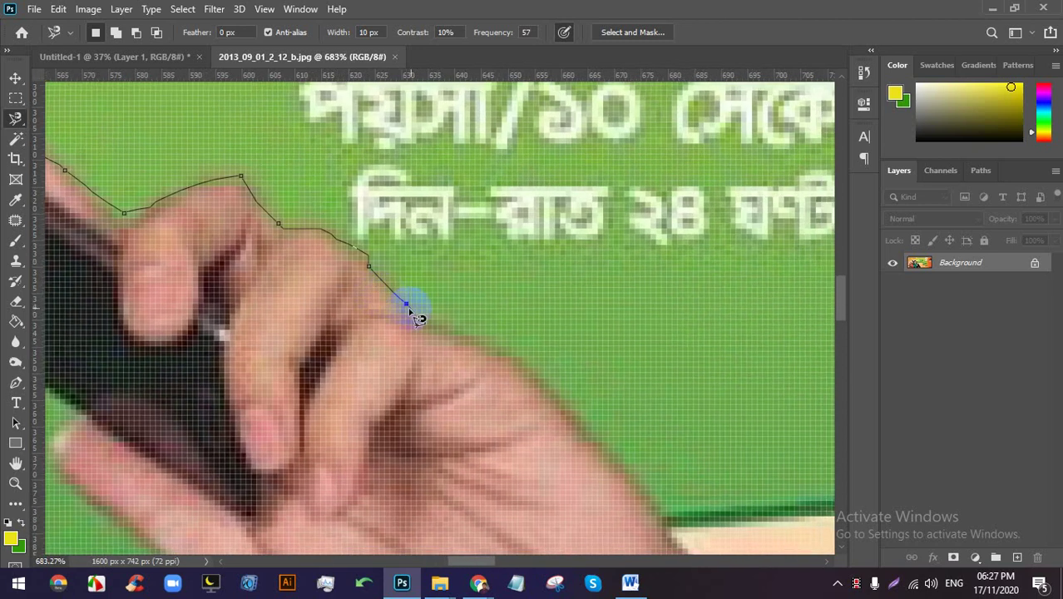
pyautogui.moveTo(572, 406)
pyautogui.mouseDown()
pyautogui.moveTo(617, 455)
pyautogui.moveTo(401, 211)
pyautogui.moveTo(493, 332)
pyautogui.moveTo(539, 343)
pyautogui.moveTo(567, 373)
pyautogui.moveTo(632, 399)
pyautogui.moveTo(464, 177)
pyautogui.moveTo(521, 248)
pyautogui.mouseUp()
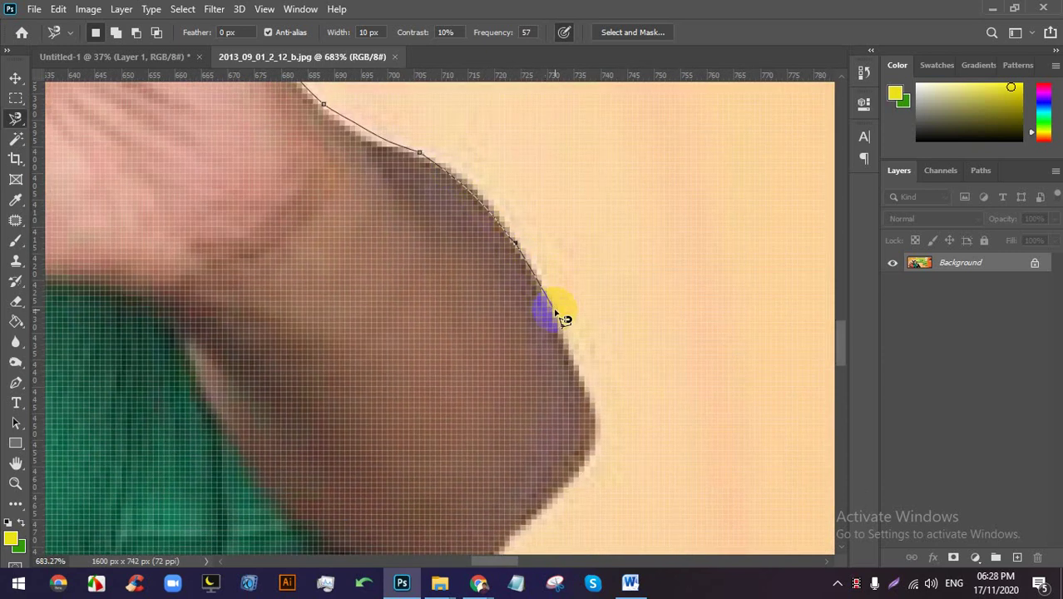
# Carry the outline around the man's elbow and down his dark trouser leg to where the legs cross.
pyautogui.moveTo(557, 315)
pyautogui.mouseDown()
pyautogui.moveTo(599, 409)
pyautogui.moveTo(595, 252)
pyautogui.moveTo(601, 302)
pyautogui.moveTo(592, 304)
pyautogui.moveTo(597, 276)
pyautogui.mouseUp()
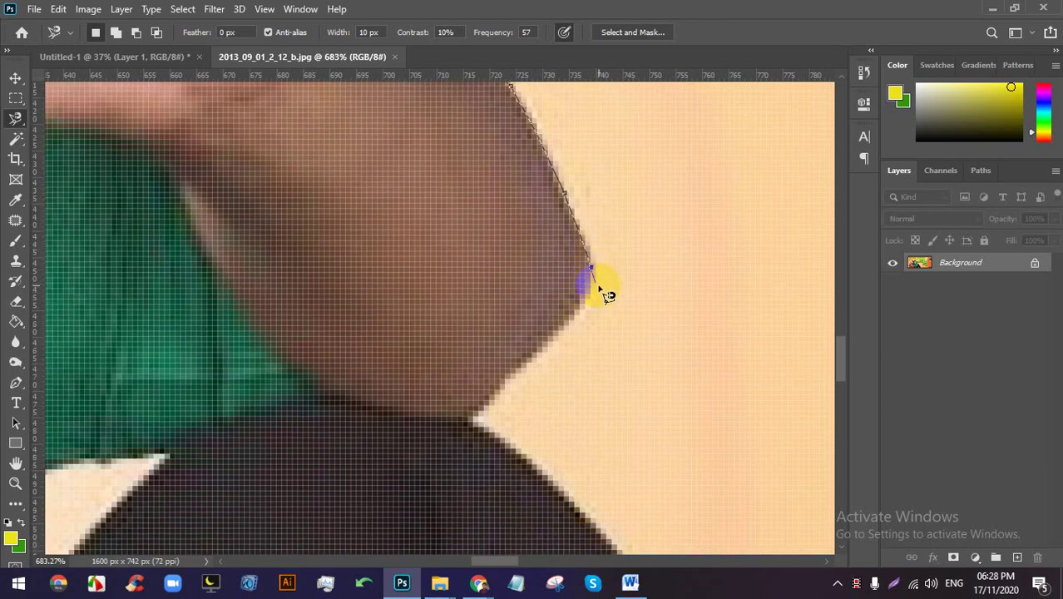
pyautogui.moveTo(587, 311); pyautogui.dragTo(492, 387)
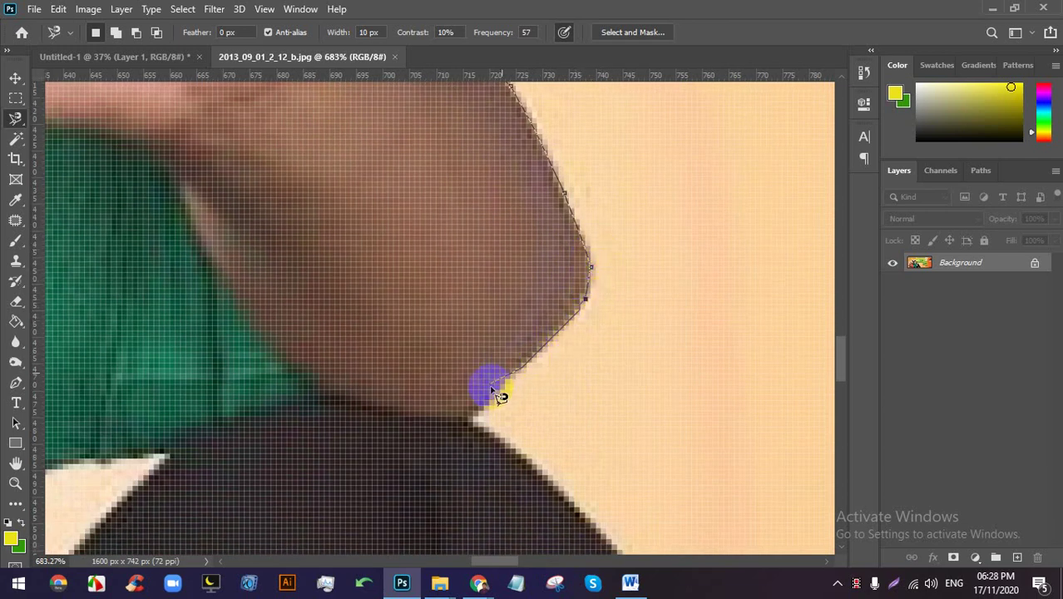
pyautogui.moveTo(480, 429)
pyautogui.mouseDown()
pyautogui.moveTo(491, 430)
pyautogui.moveTo(413, 181)
pyautogui.moveTo(492, 278)
pyautogui.moveTo(607, 379)
pyautogui.moveTo(543, 375)
pyautogui.moveTo(477, 150)
pyautogui.moveTo(628, 297)
pyautogui.mouseUp()
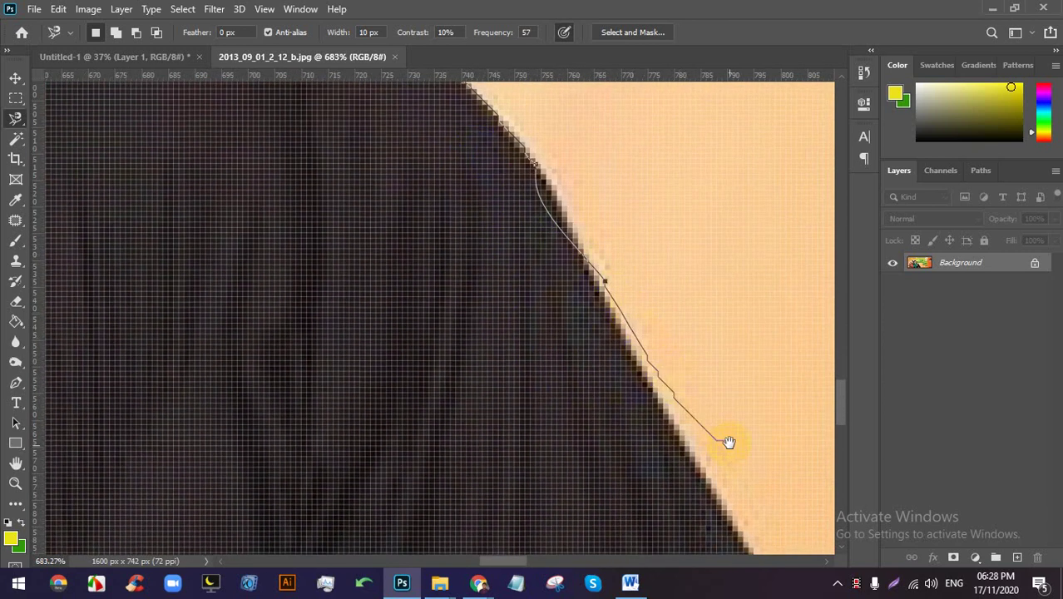
pyautogui.moveTo(729, 441)
pyautogui.mouseDown()
pyautogui.moveTo(660, 313)
pyautogui.moveTo(694, 420)
pyautogui.mouseUp()
pyautogui.moveTo(754, 509)
pyautogui.mouseDown()
pyautogui.moveTo(621, 166)
pyautogui.moveTo(682, 245)
pyautogui.moveTo(764, 415)
pyautogui.moveTo(624, 181)
pyautogui.moveTo(707, 323)
pyautogui.mouseUp()
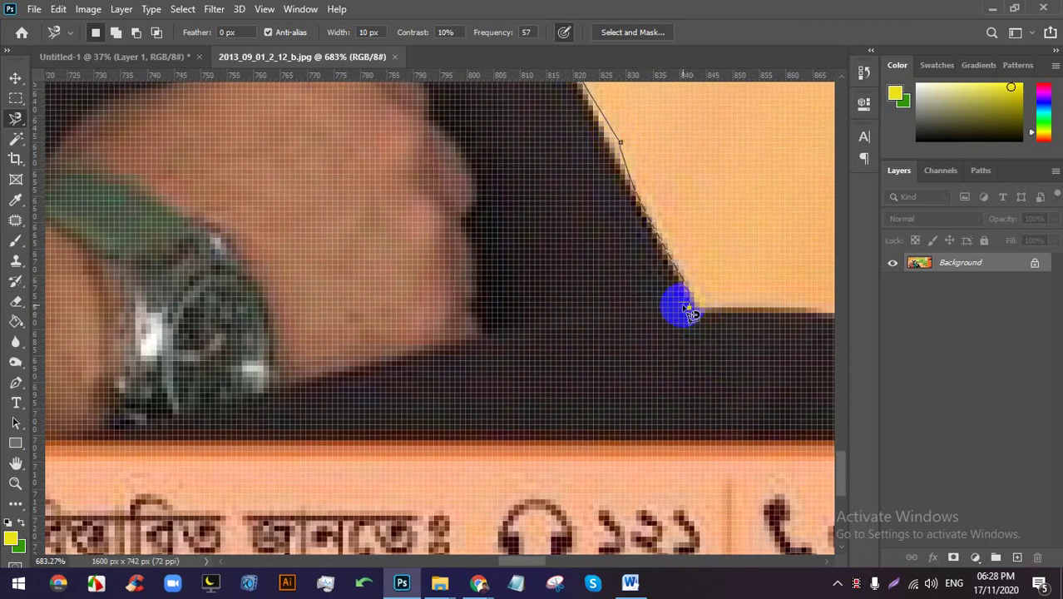
# Trace along the couple's lower edge, up the woman's scarf and elbow, and close the selection at its starting point.
pyautogui.keyDown('alt'); pyautogui.click(683, 306); pyautogui.keyUp('alt')
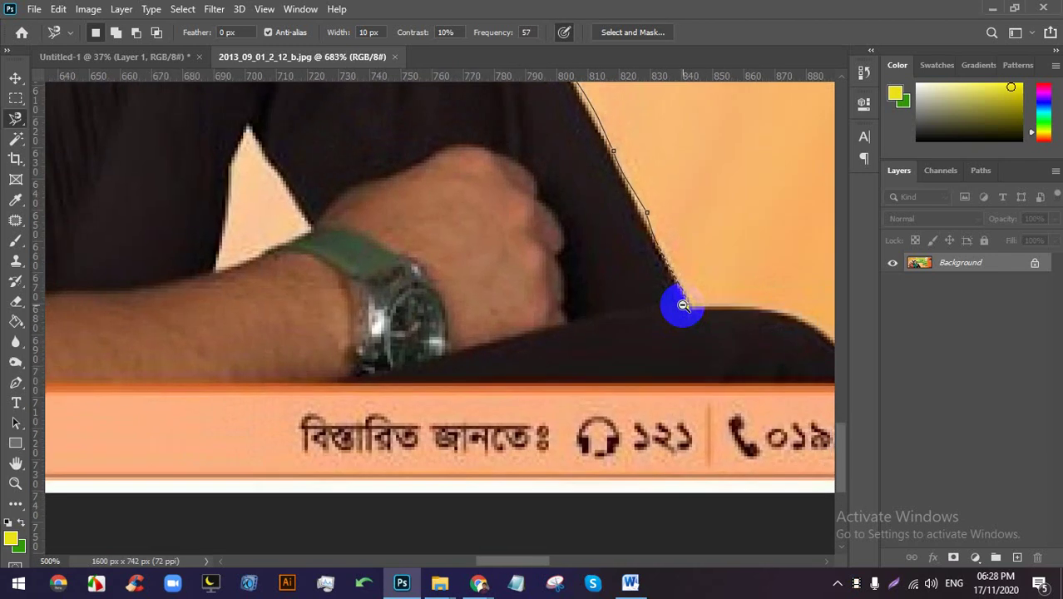
pyautogui.keyDown('alt'); pyautogui.click(683, 305); pyautogui.keyUp('alt')
pyautogui.keyDown('alt'); pyautogui.click(680, 304); pyautogui.keyUp('alt')
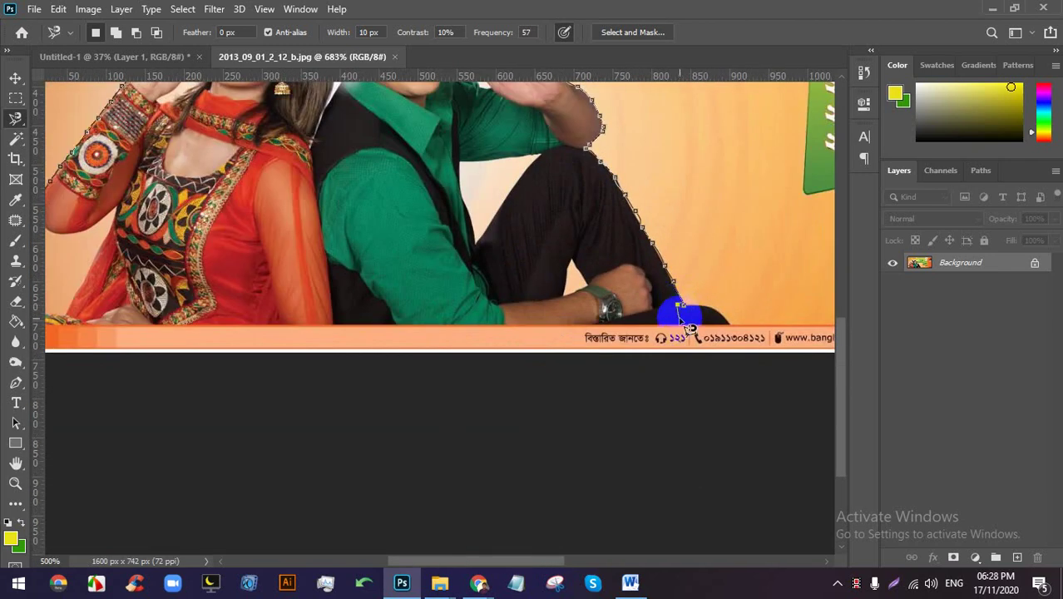
pyautogui.moveTo(684, 336)
pyautogui.mouseDown()
pyautogui.moveTo(645, 321)
pyautogui.moveTo(71, 335)
pyautogui.moveTo(83, 321)
pyautogui.moveTo(320, 339)
pyautogui.moveTo(300, 345)
pyautogui.mouseUp()
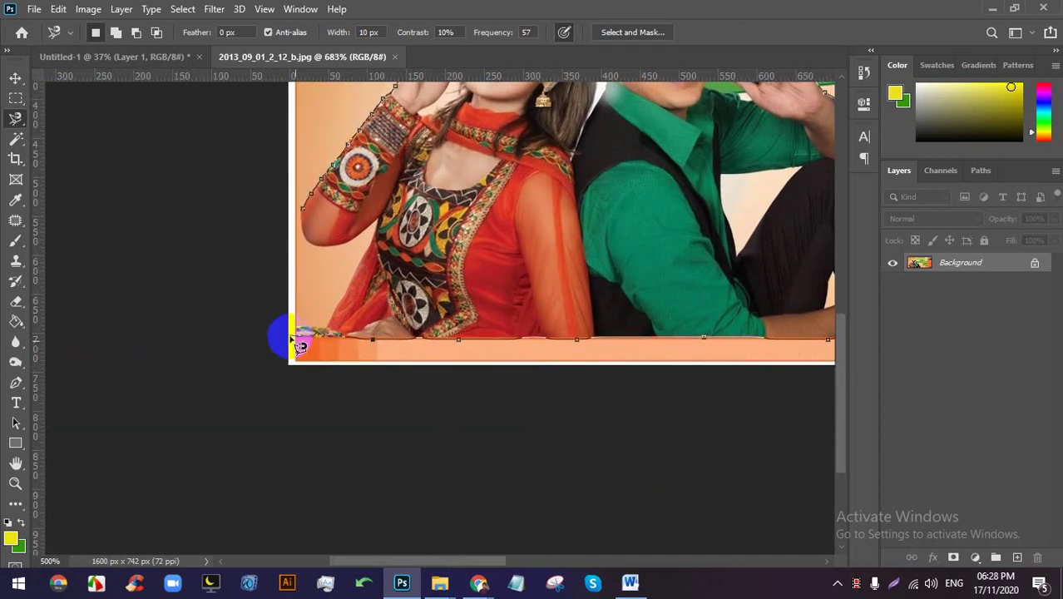
pyautogui.moveTo(348, 308)
pyautogui.mouseDown()
pyautogui.moveTo(377, 213)
pyautogui.moveTo(314, 254)
pyautogui.mouseUp()
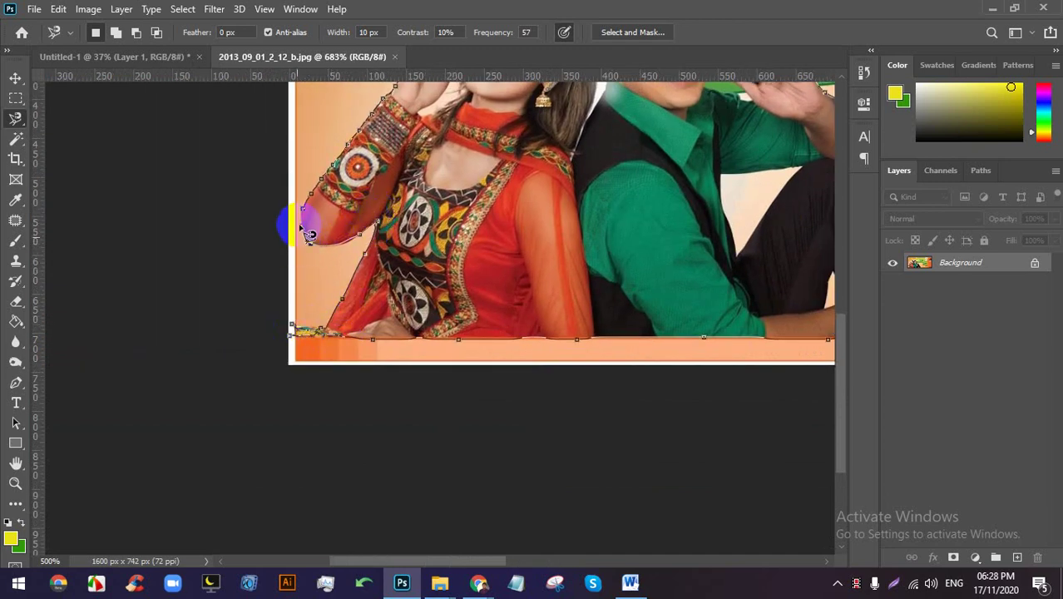
pyautogui.click(305, 209)
# Copy the selected couple from the banner image into the Untitled-1 document with the Move tool.
pyautogui.scroll(-5, 356, 264)
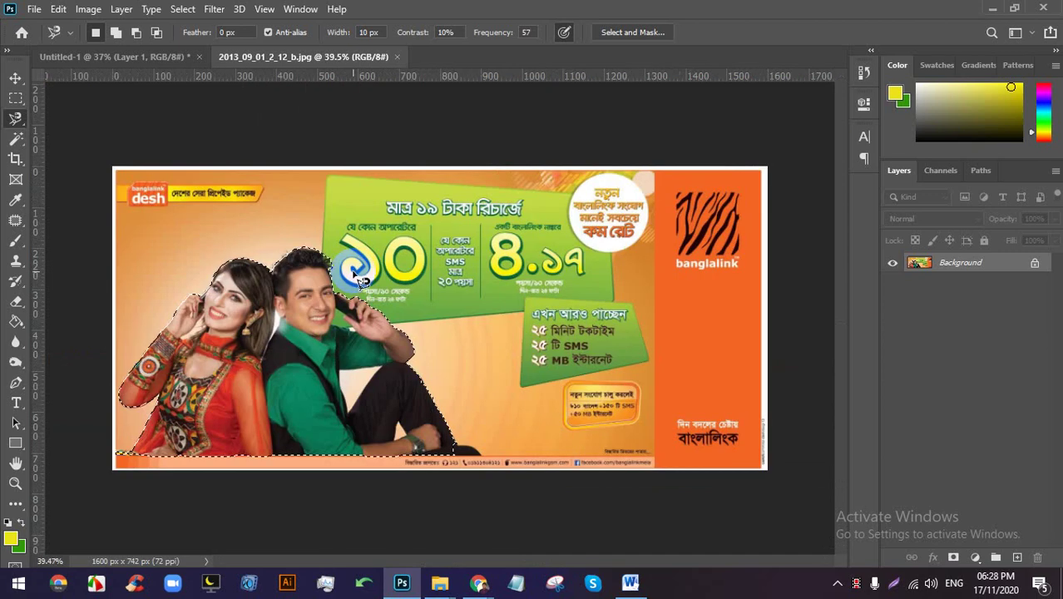
pyautogui.scroll(3, 198, 307)
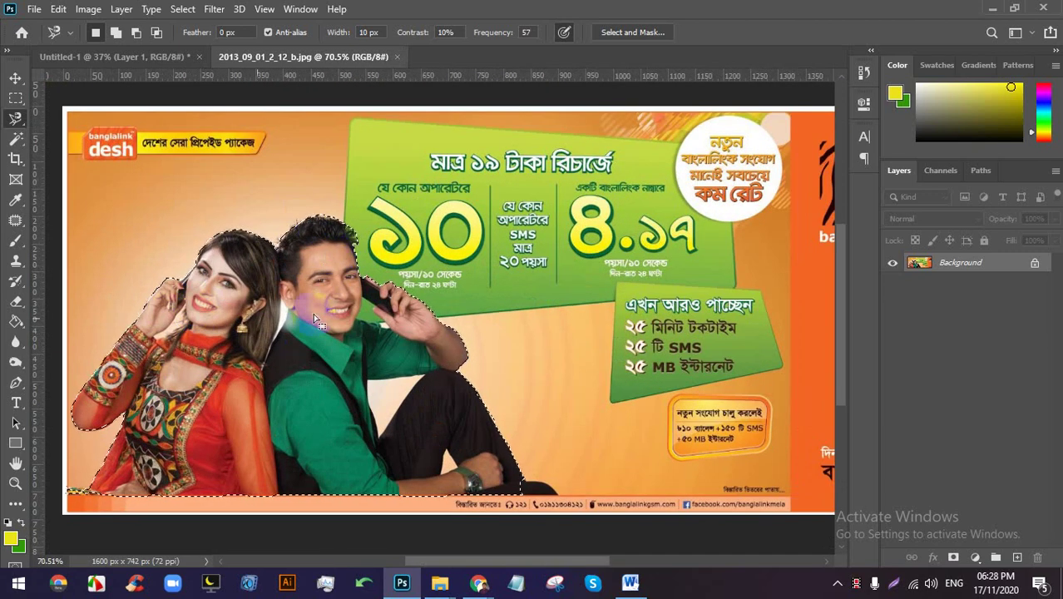
pyautogui.click(14, 78)
pyautogui.moveTo(299, 278)
pyautogui.mouseDown()
pyautogui.moveTo(188, 100)
pyautogui.moveTo(187, 60)
pyautogui.mouseUp()
pyautogui.scroll(8, 423, 257)
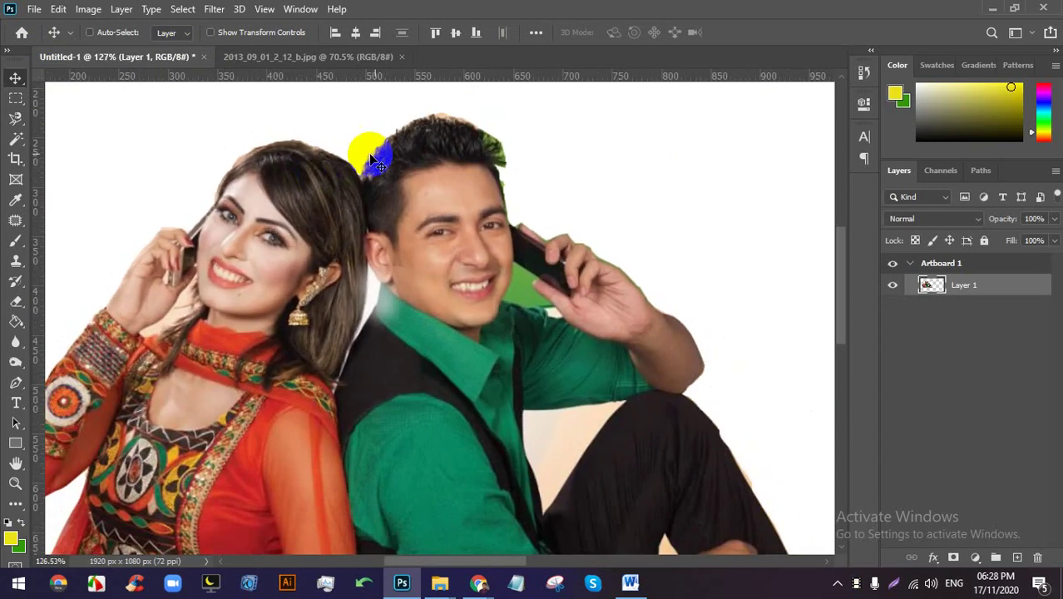
# Move the cut-out couple lower on the artboard and inspect its edges up close.
pyautogui.moveTo(374, 160)
pyautogui.mouseDown()
pyautogui.moveTo(356, 356)
pyautogui.moveTo(471, 314)
pyautogui.moveTo(459, 371)
pyautogui.moveTo(484, 358)
pyautogui.moveTo(462, 349)
pyautogui.moveTo(475, 486)
pyautogui.moveTo(482, 428)
pyautogui.moveTo(506, 423)
pyautogui.moveTo(451, 357)
pyautogui.moveTo(593, 433)
pyautogui.mouseUp()
pyautogui.scroll(-6, 471, 314)
pyautogui.scroll(-2, 468, 407)
pyautogui.scroll(4, 485, 434)
pyautogui.scroll(3, 483, 428)
pyautogui.scroll(-3, 506, 423)
pyautogui.scroll(3, 451, 357)
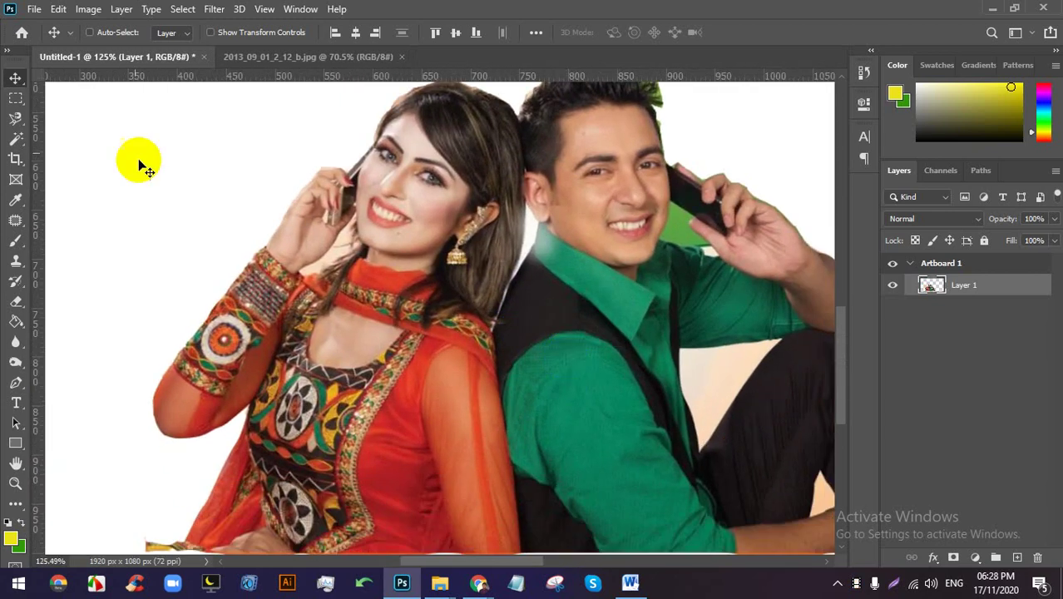
pyautogui.click(15, 119)
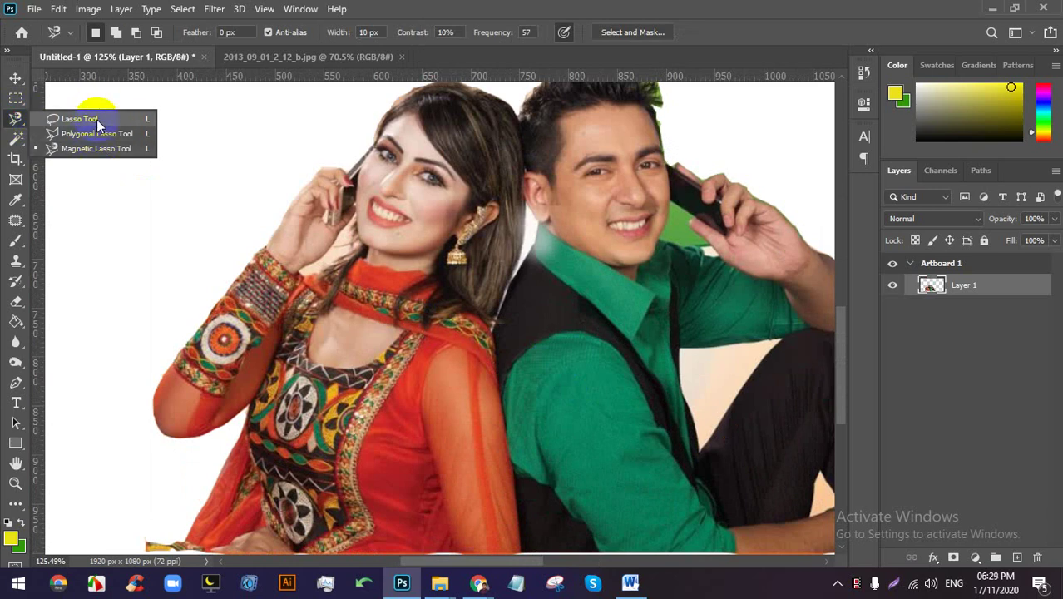
pyautogui.scroll(-5, 171, 131)
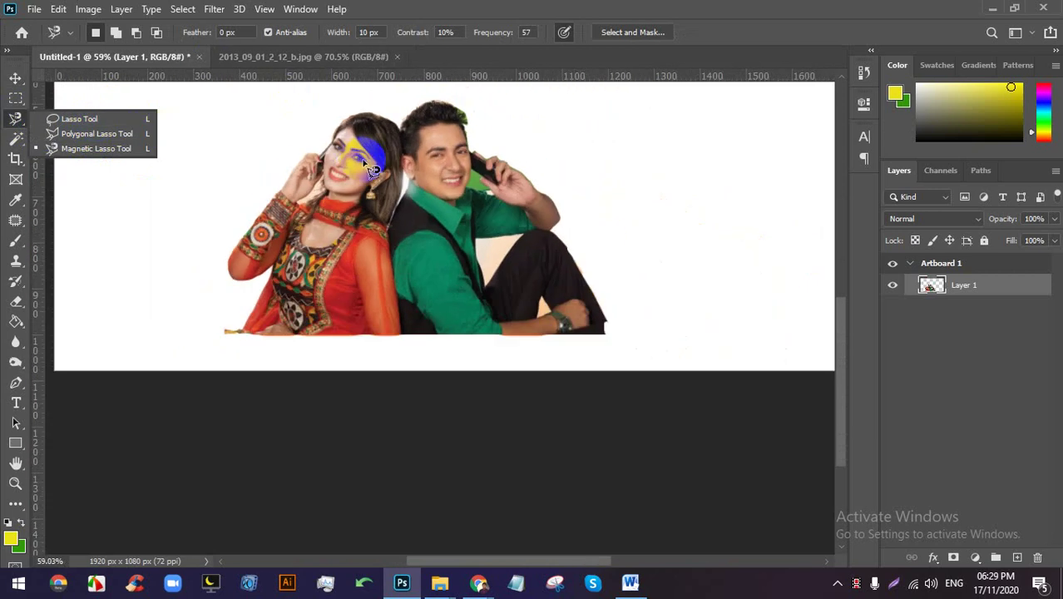
pyautogui.scroll(-1, 433, 210)
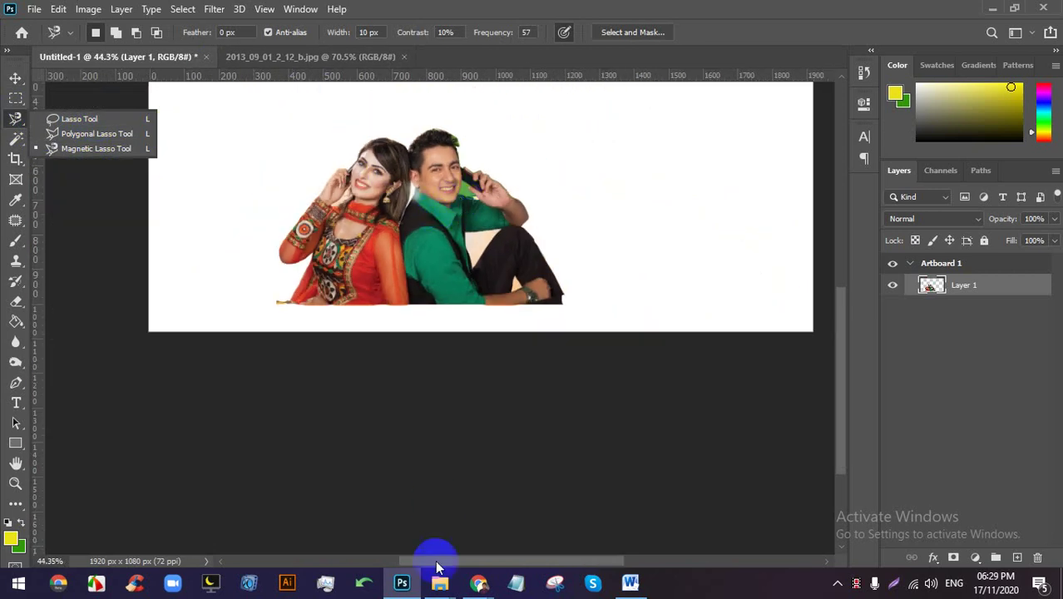
pyautogui.moveTo(478, 582)
pyautogui.click(399, 532)
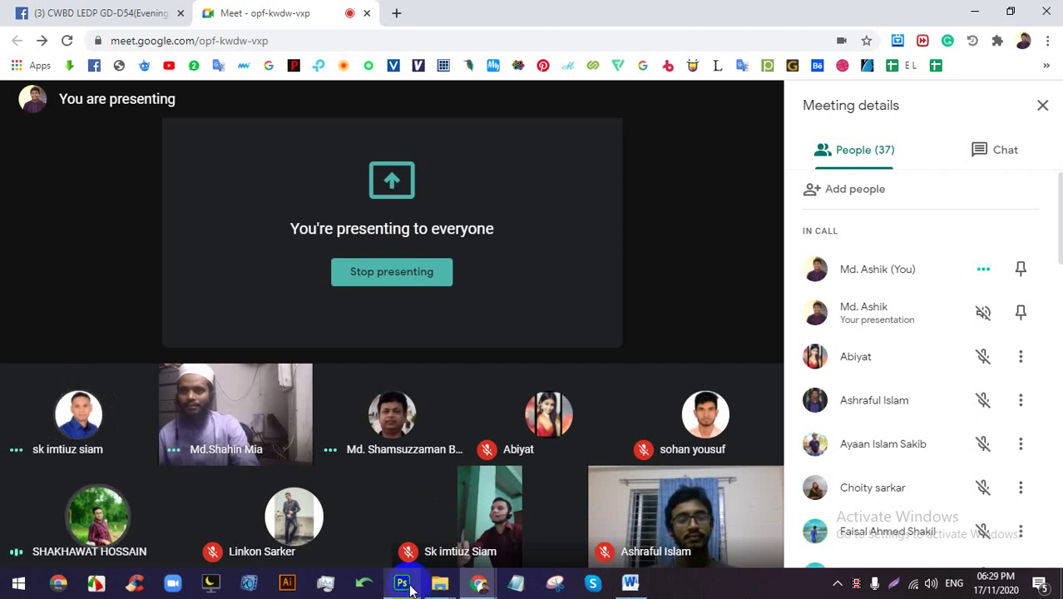
pyautogui.click(404, 584)
pyautogui.click(486, 196)
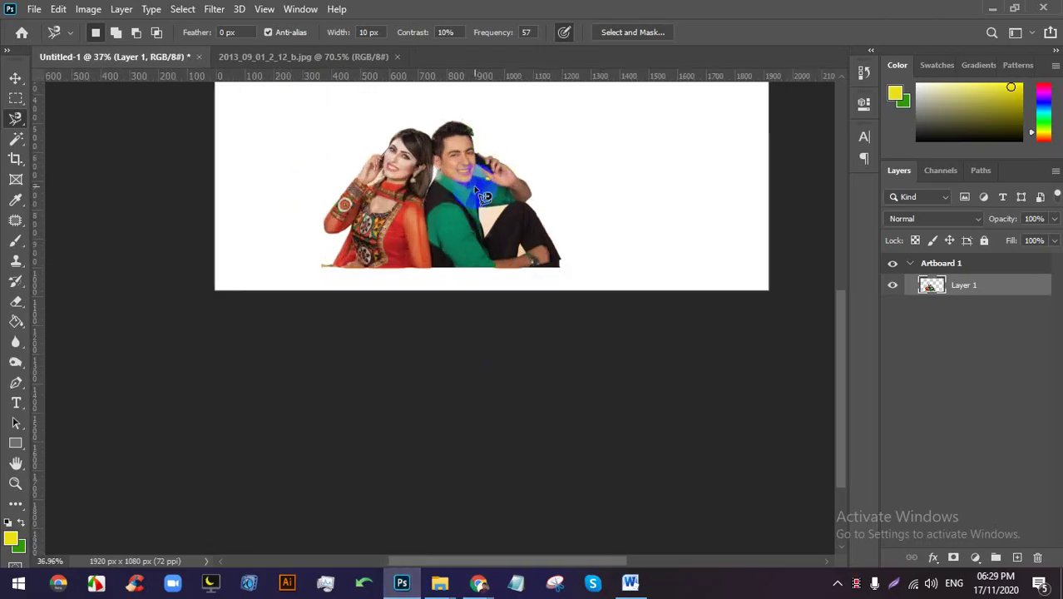
# Delete the cut-out couple's layer from the artboard.
pyautogui.scroll(-4, 475, 192)
pyautogui.scroll(6, 468, 166)
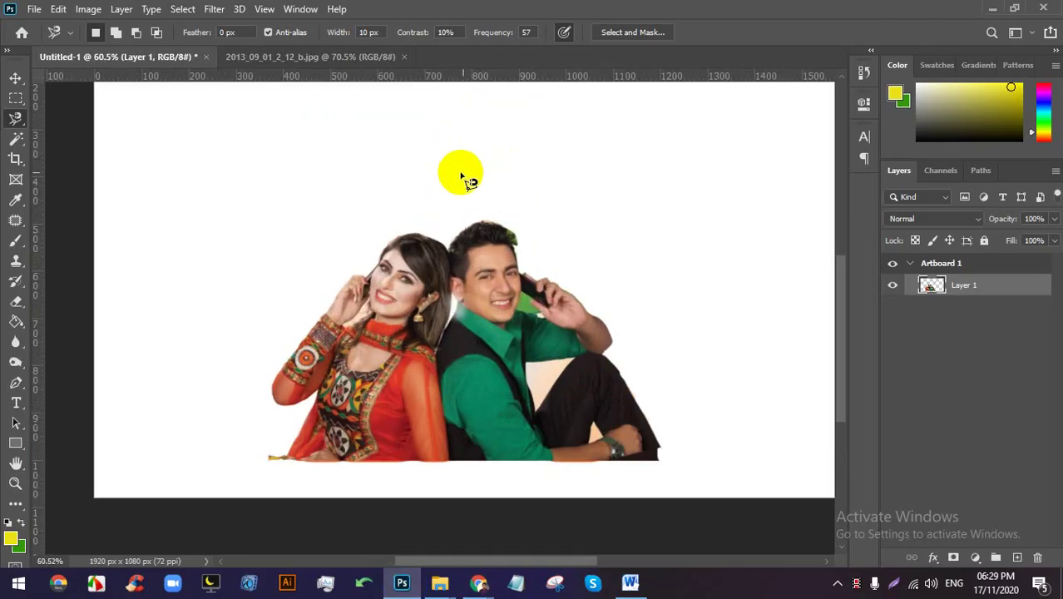
pyautogui.press('Delete')
pyautogui.moveTo(440, 582)
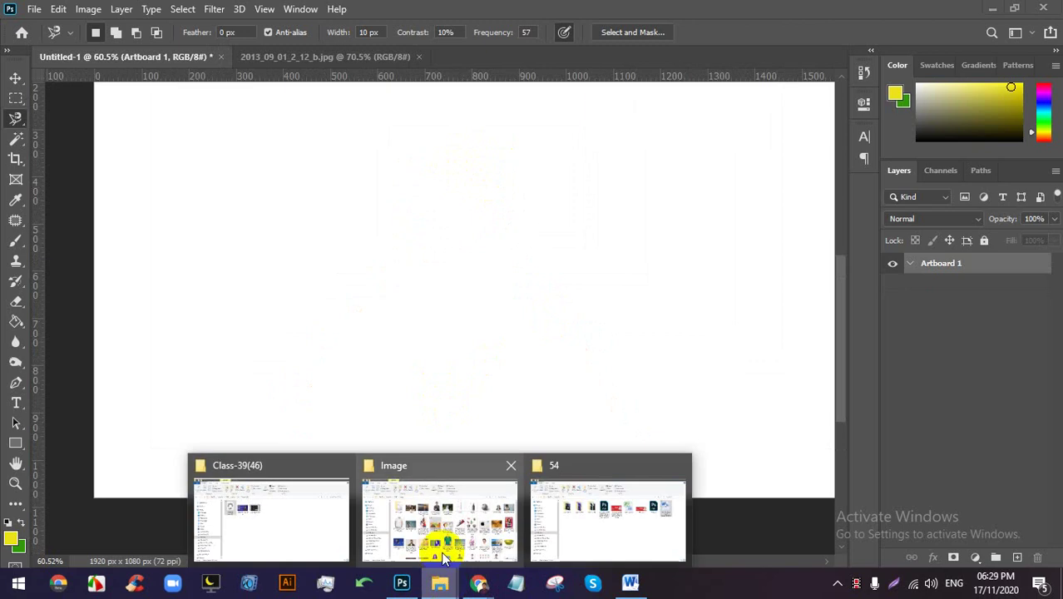
pyautogui.click(443, 559)
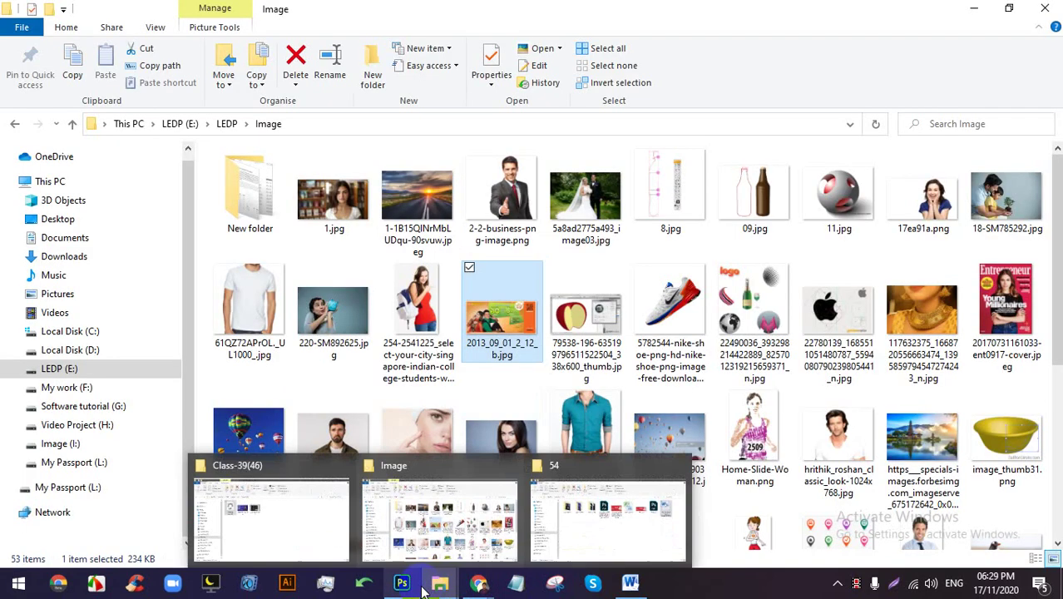
pyautogui.click(382, 516)
pyautogui.click(392, 584)
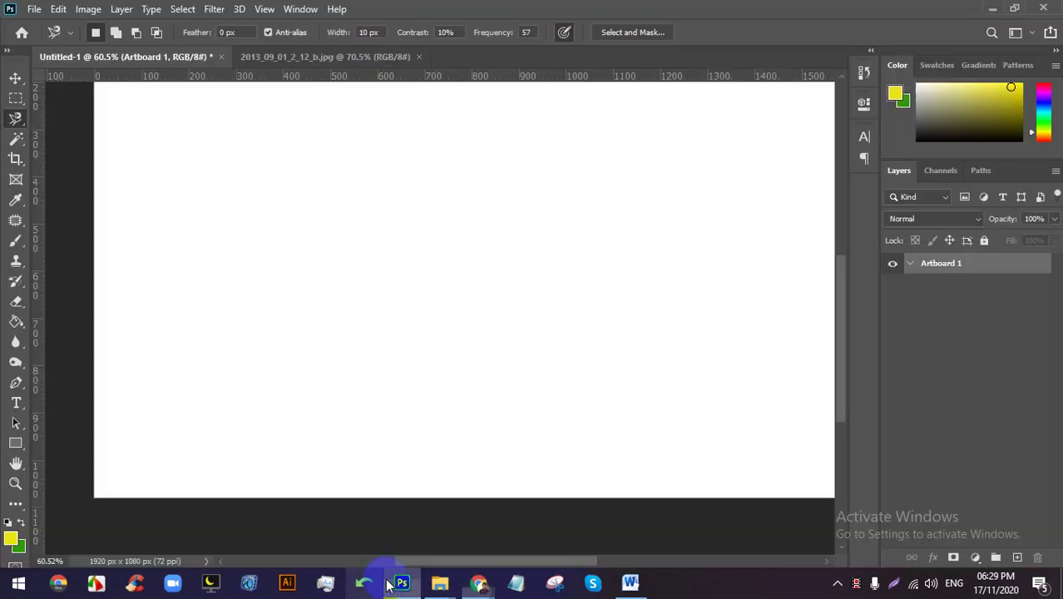
pyautogui.rightClick(17, 123)
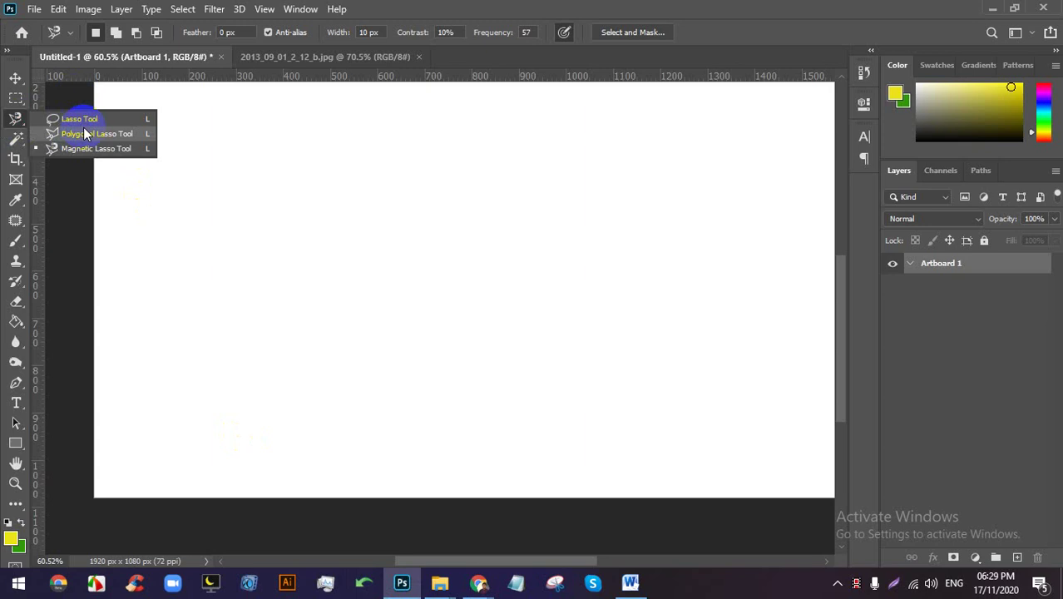
# Open bearded-guy-brown-coat-with-sad-face_1258-6716.jpg from the Image folder as a new Photoshop document.
pyautogui.moveTo(440, 582)
pyautogui.click(415, 520)
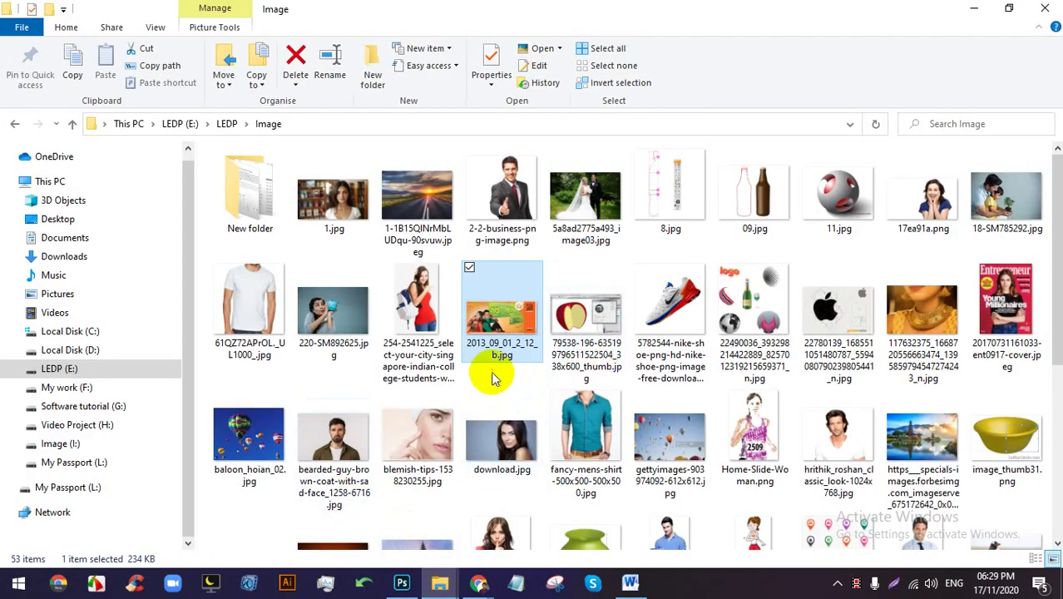
pyautogui.scroll(-2, 502, 370)
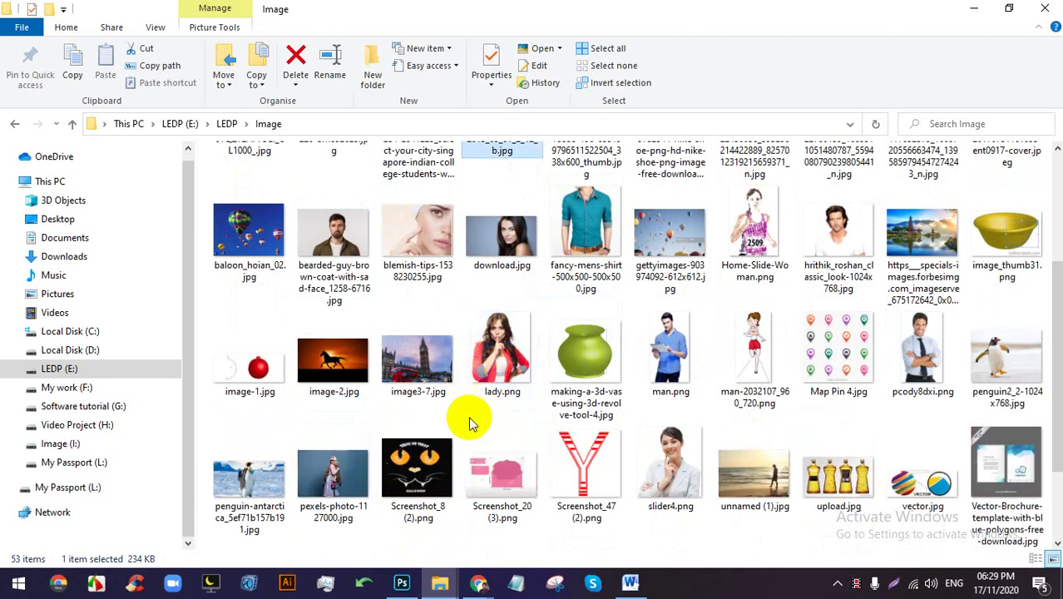
pyautogui.moveTo(334, 237); pyautogui.dragTo(495, 56)
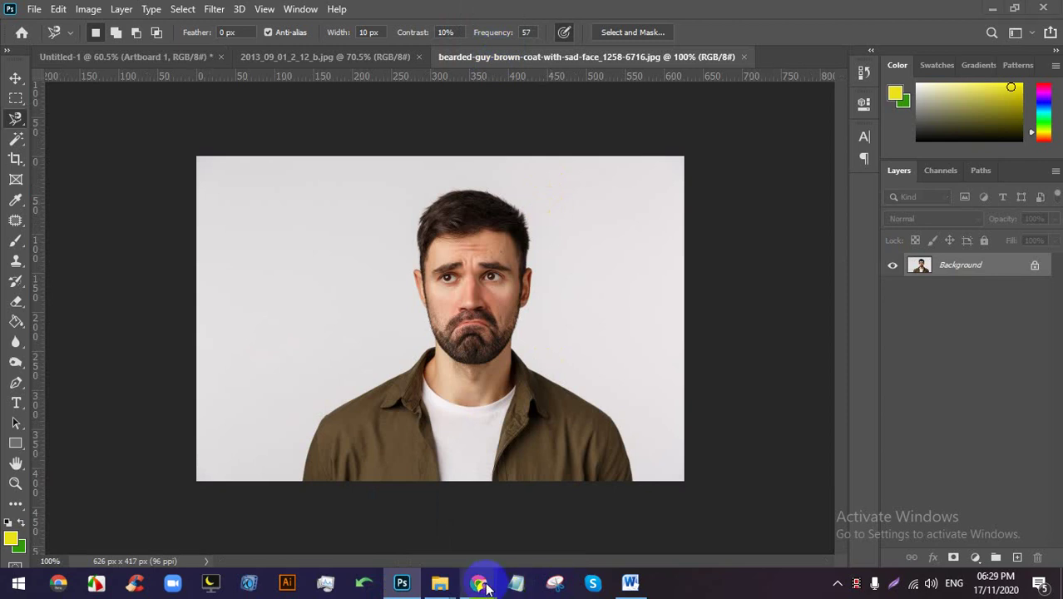
# Open pexels-photo-1127000.jpg from the Image folder as another document, and return to the bearded man's photo.
pyautogui.moveTo(478, 582)
pyautogui.moveTo(440, 582)
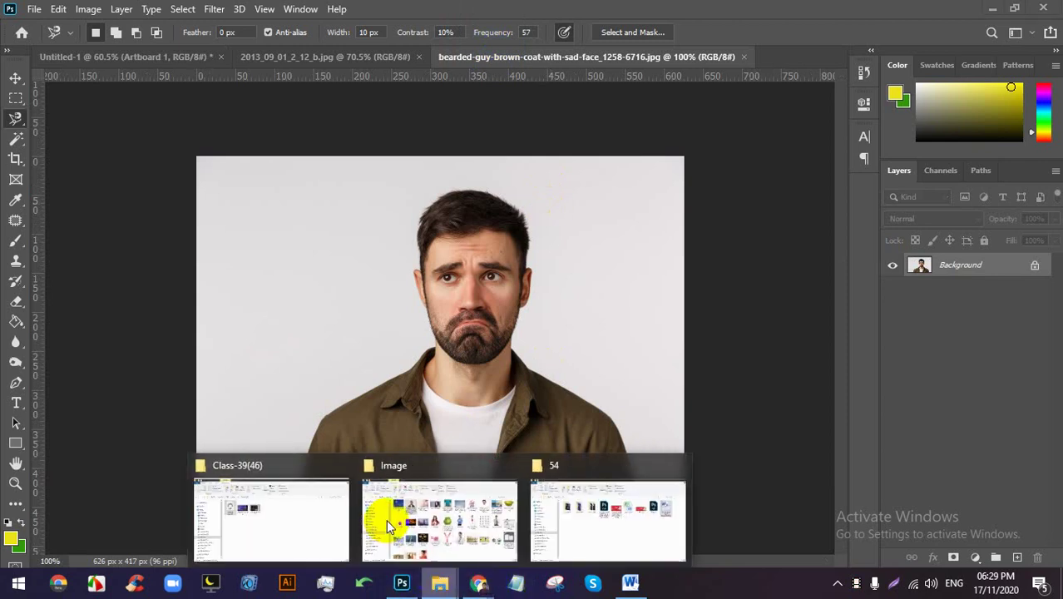
pyautogui.click(440, 518)
pyautogui.click(369, 404)
pyautogui.moveTo(332, 406); pyautogui.dragTo(798, 53)
pyautogui.click(487, 58)
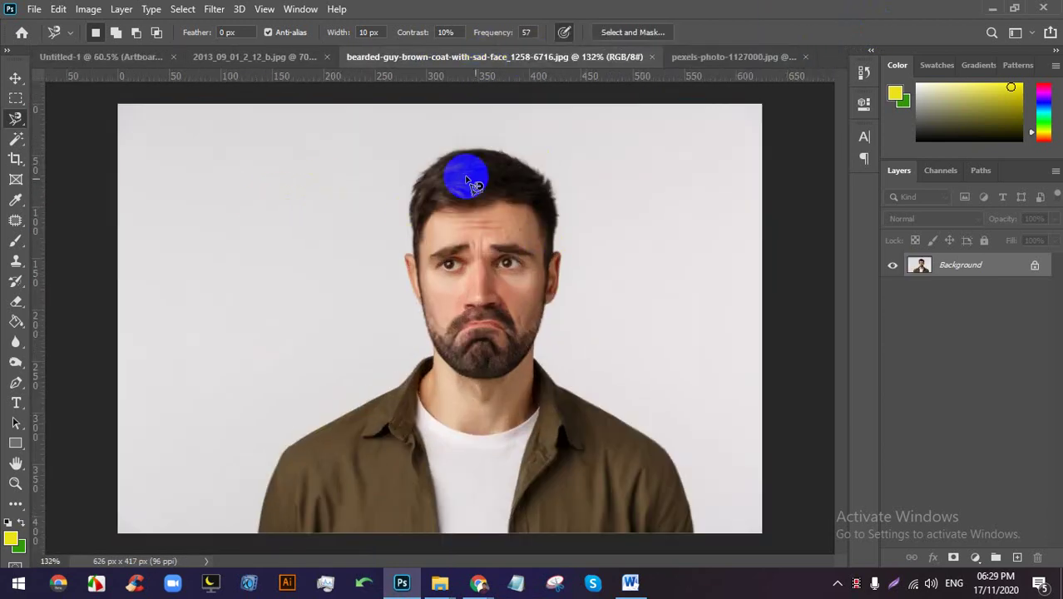
# Close the banner image 2013_09_01_2_12_b.jpg.
pyautogui.click(124, 56)
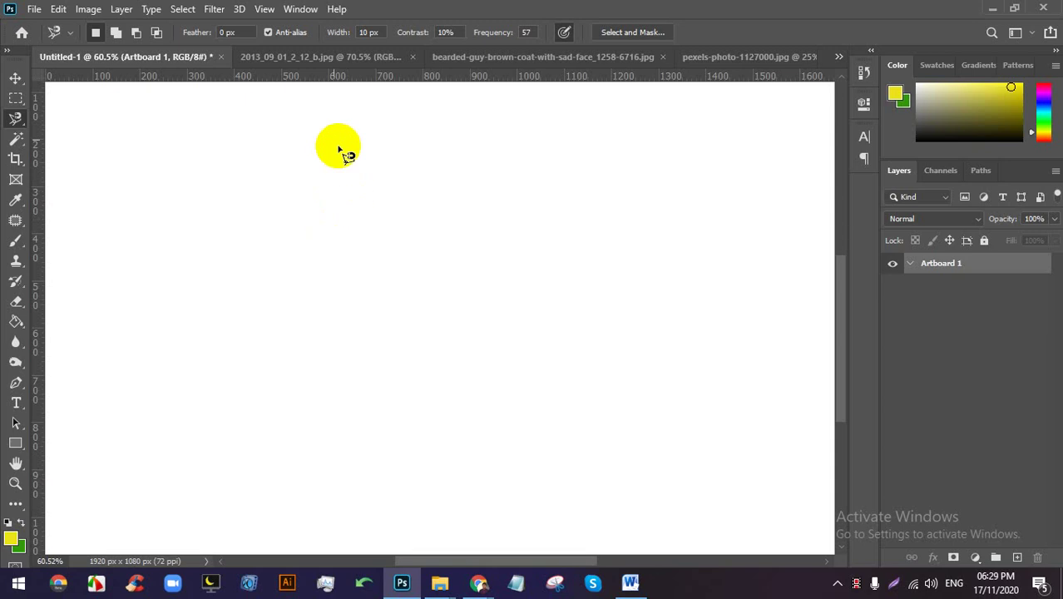
pyautogui.click(330, 56)
pyautogui.scroll(3, 348, 342)
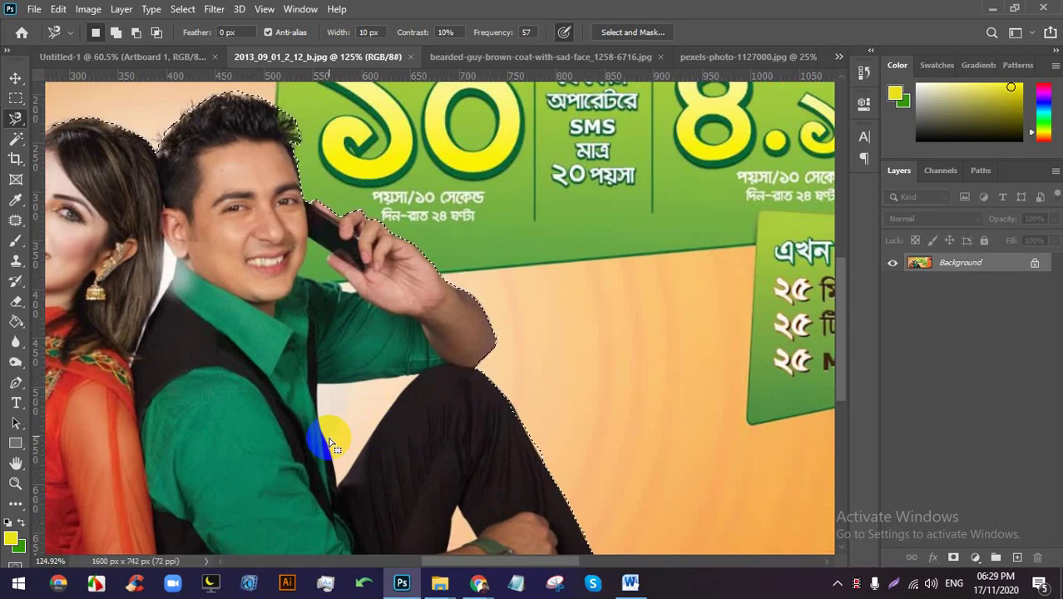
pyautogui.scroll(-1, 333, 429)
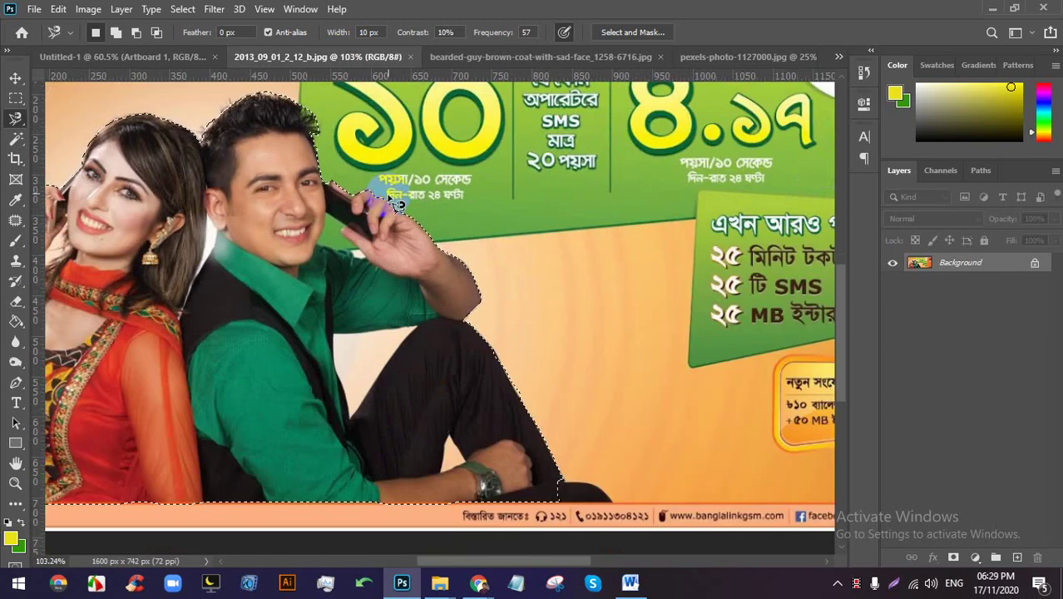
pyautogui.click(410, 56)
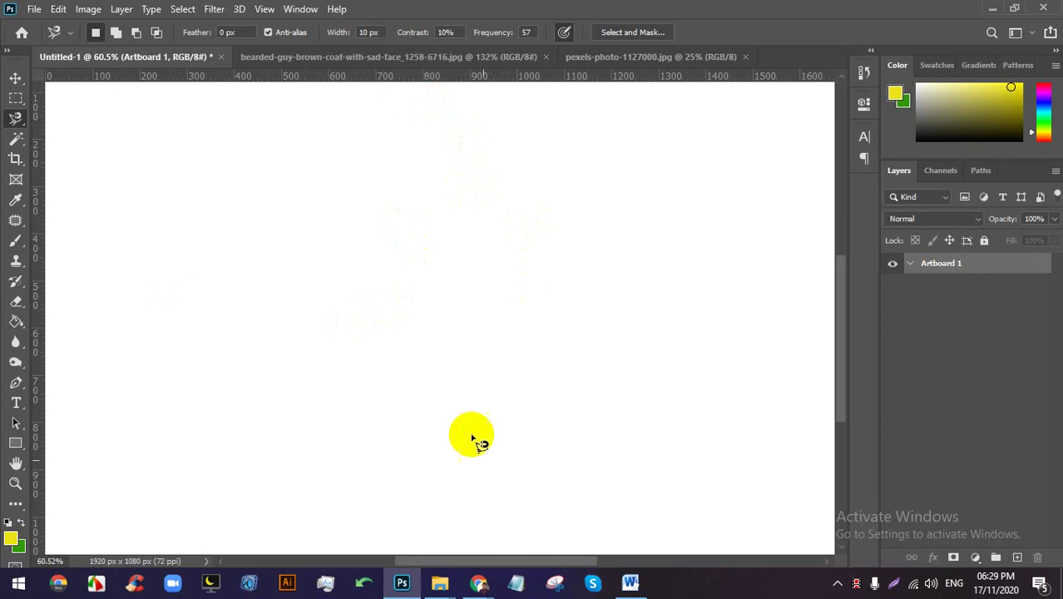
pyautogui.click(478, 582)
pyautogui.click(428, 498)
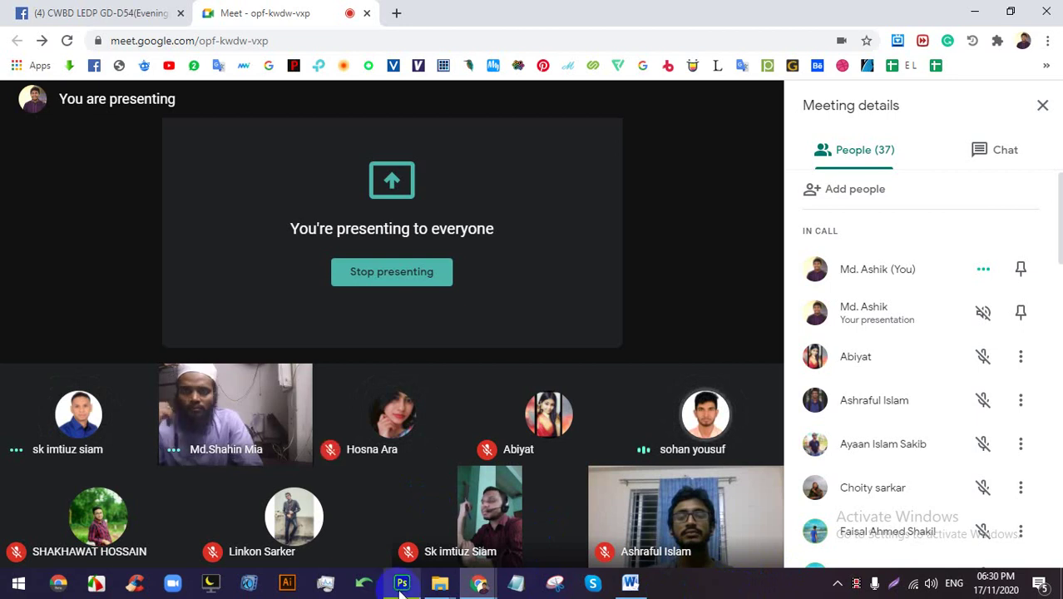
pyautogui.click(405, 583)
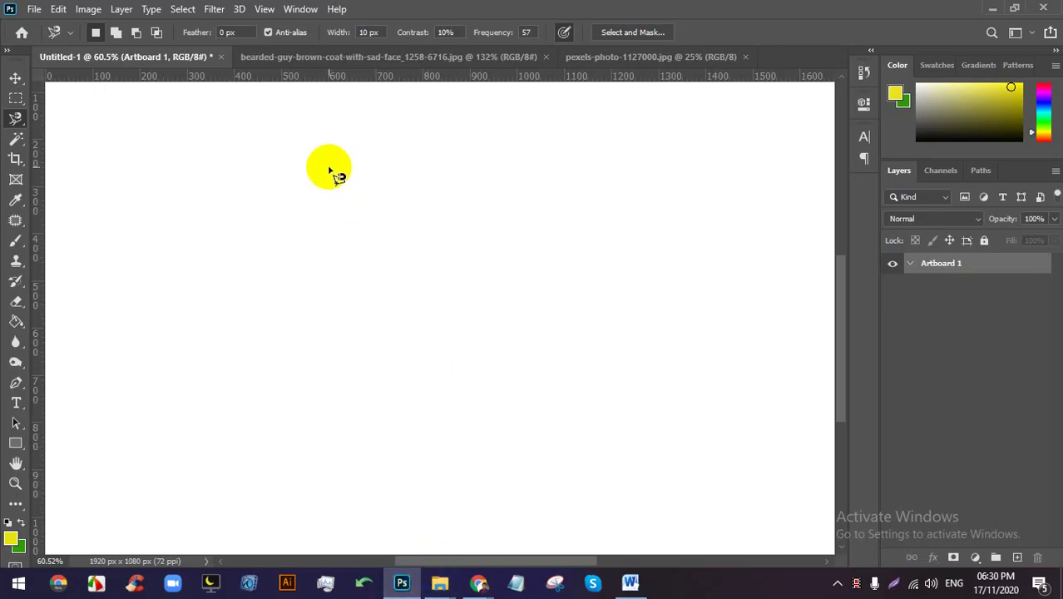
# Select the bearded man with the Object Selection Tool by framing him in a rectangle about 560 × 414 px.
pyautogui.click(352, 57)
pyautogui.scroll(-2, 434, 147)
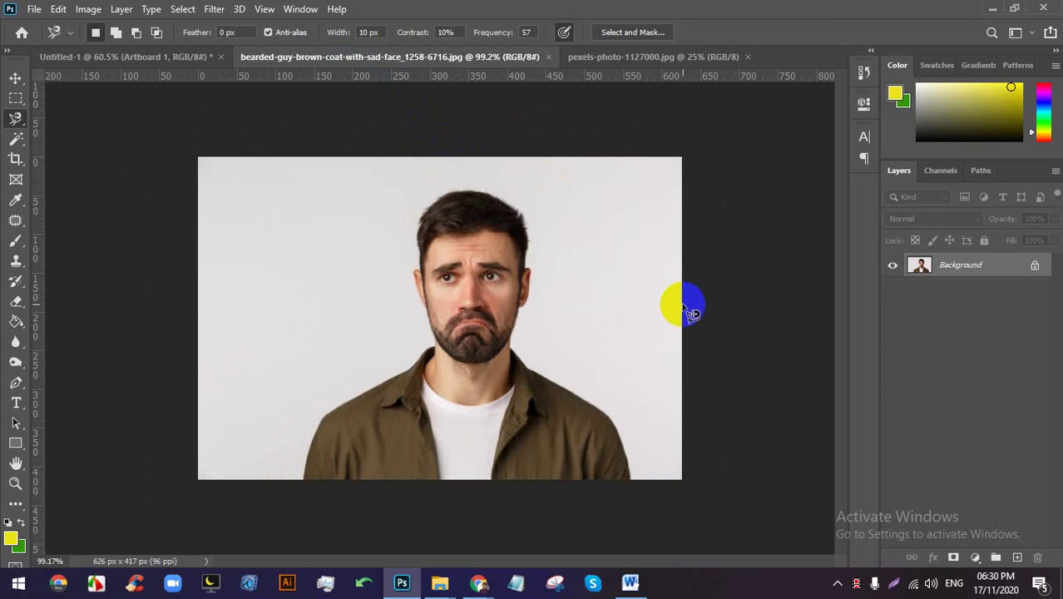
pyautogui.click(15, 138)
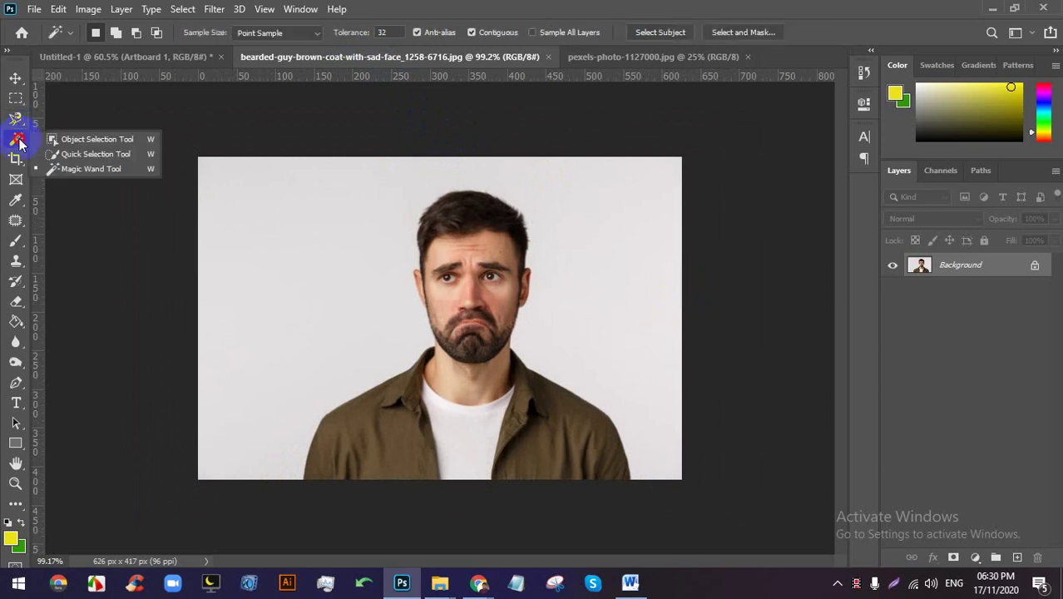
pyautogui.click(113, 142)
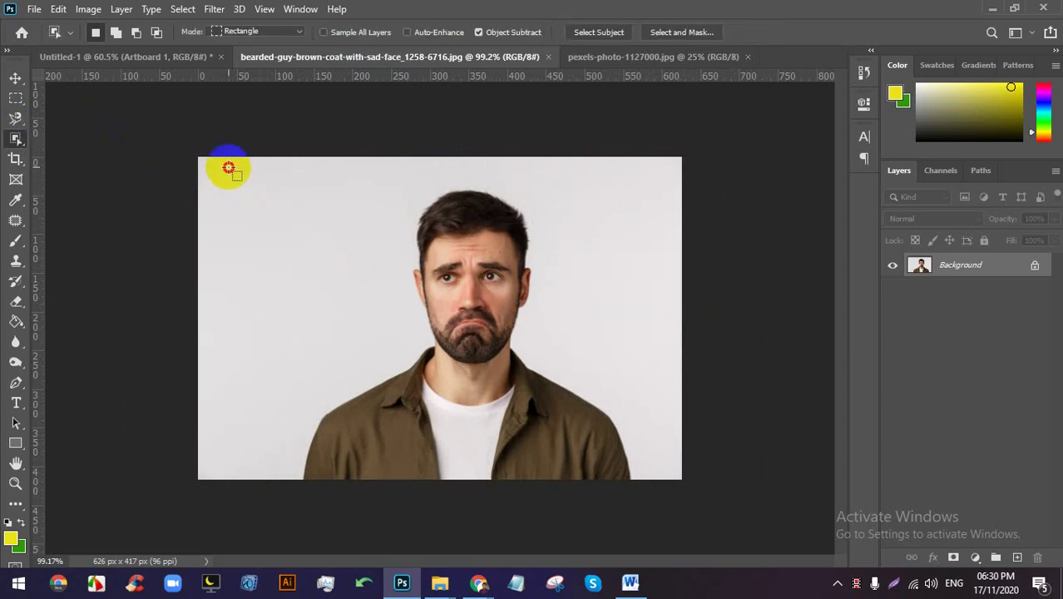
pyautogui.moveTo(230, 167); pyautogui.dragTo(661, 486)
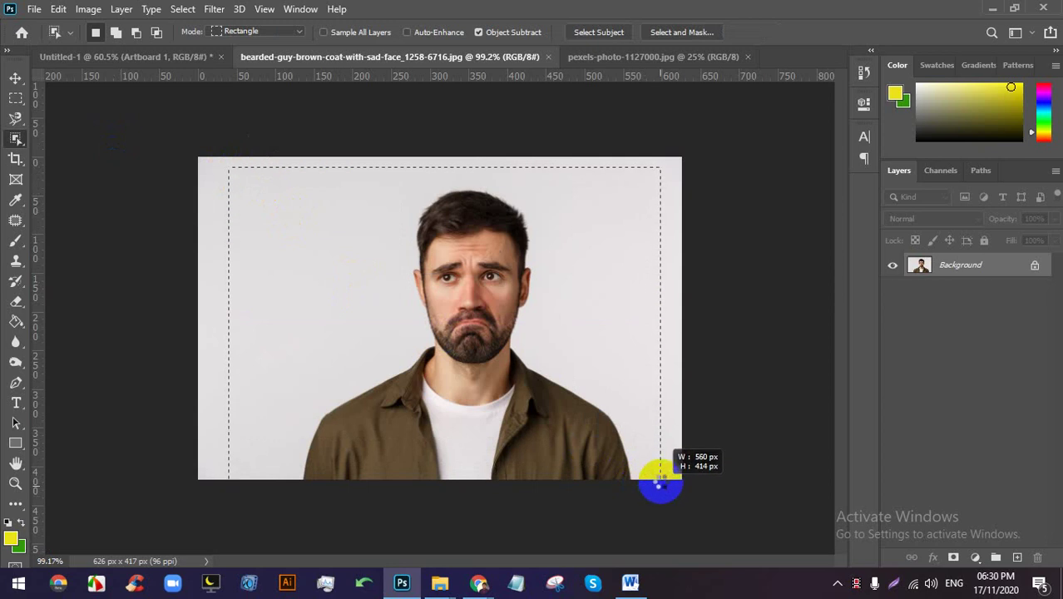
pyautogui.moveTo(663, 478); pyautogui.dragTo(663, 478)
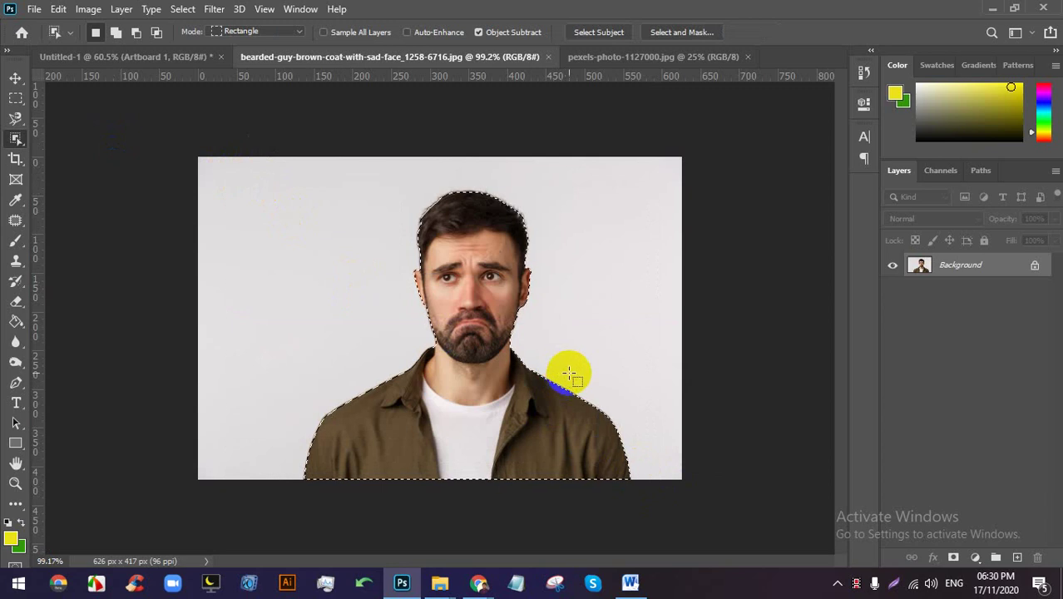
# Copy the selected man from his photo onto the Untitled-1 artboard with the Move tool.
pyautogui.scroll(5, 512, 281)
pyautogui.scroll(-4, 541, 251)
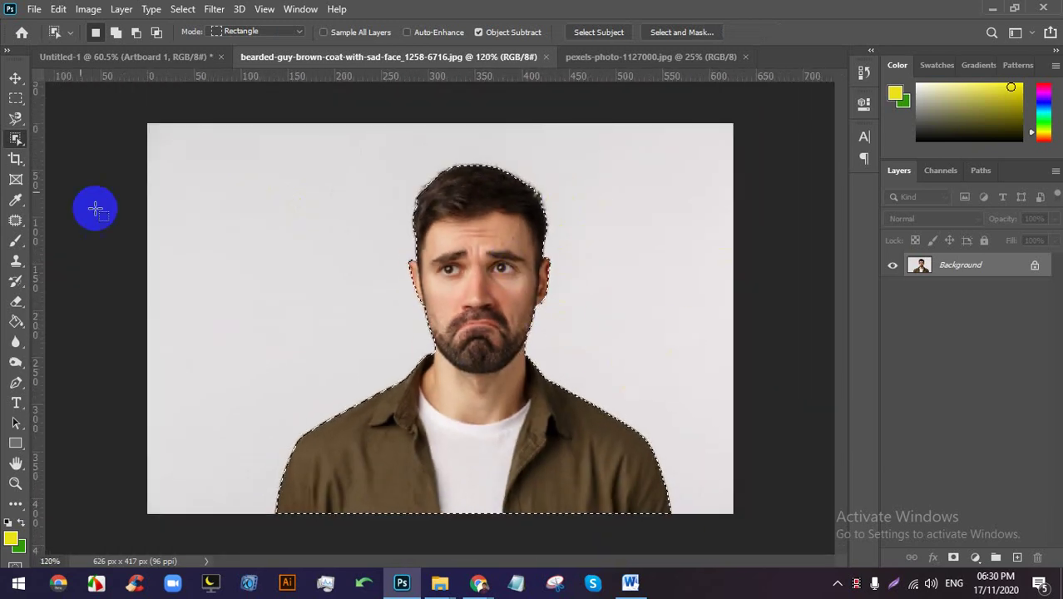
pyautogui.click(15, 78)
pyautogui.moveTo(441, 233); pyautogui.dragTo(384, 277)
pyautogui.scroll(-2, 328, 224)
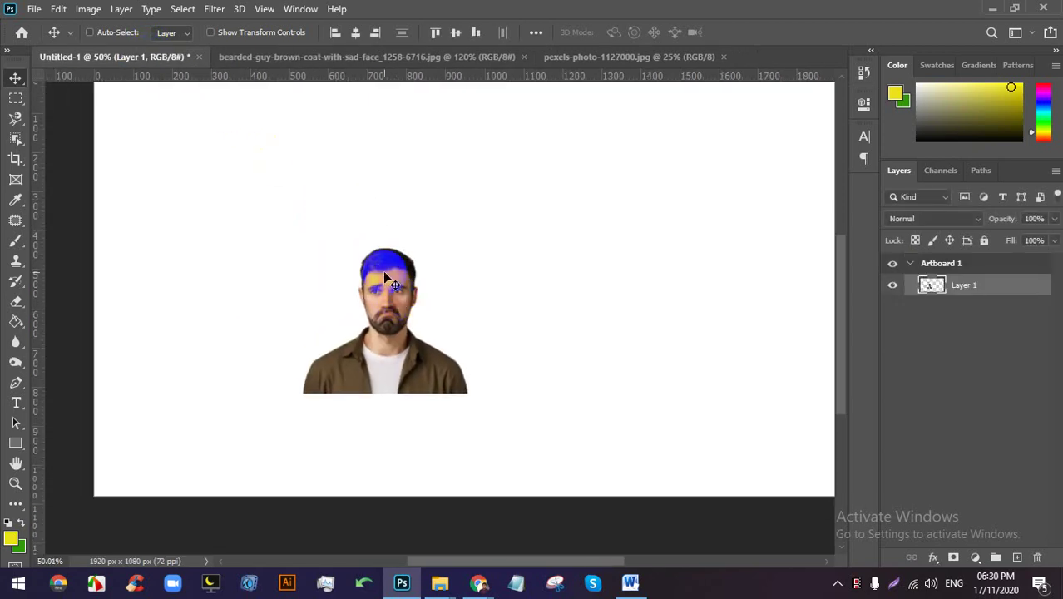
# Clear the selection in the bearded man's photo and reselect him with a rectangular Object Selection frame.
pyautogui.click(463, 56)
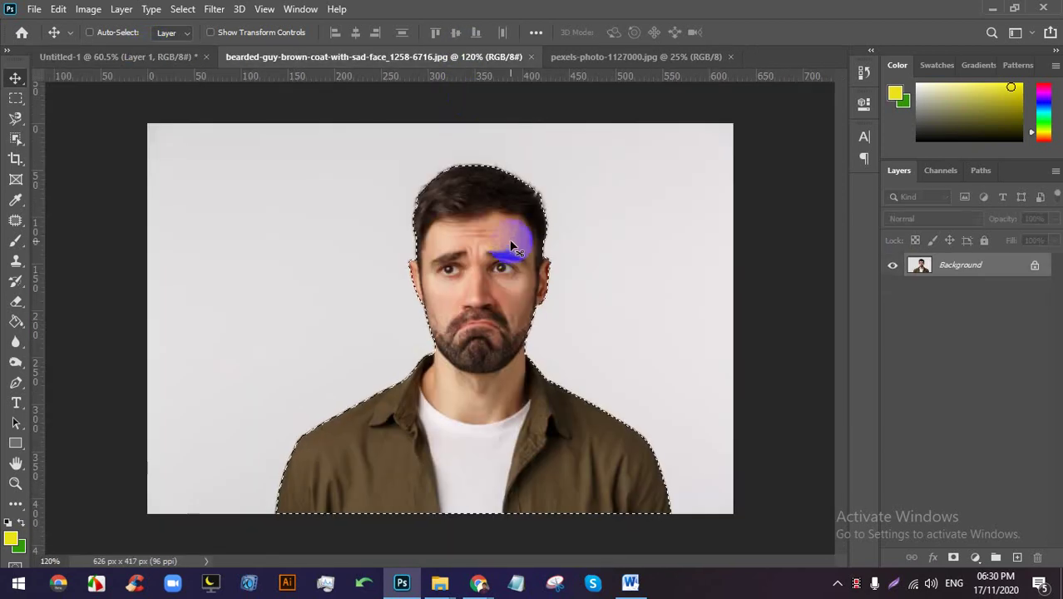
pyautogui.hotkey('ctrl', 'd')
pyautogui.moveTo(14, 142); pyautogui.dragTo(79, 147)
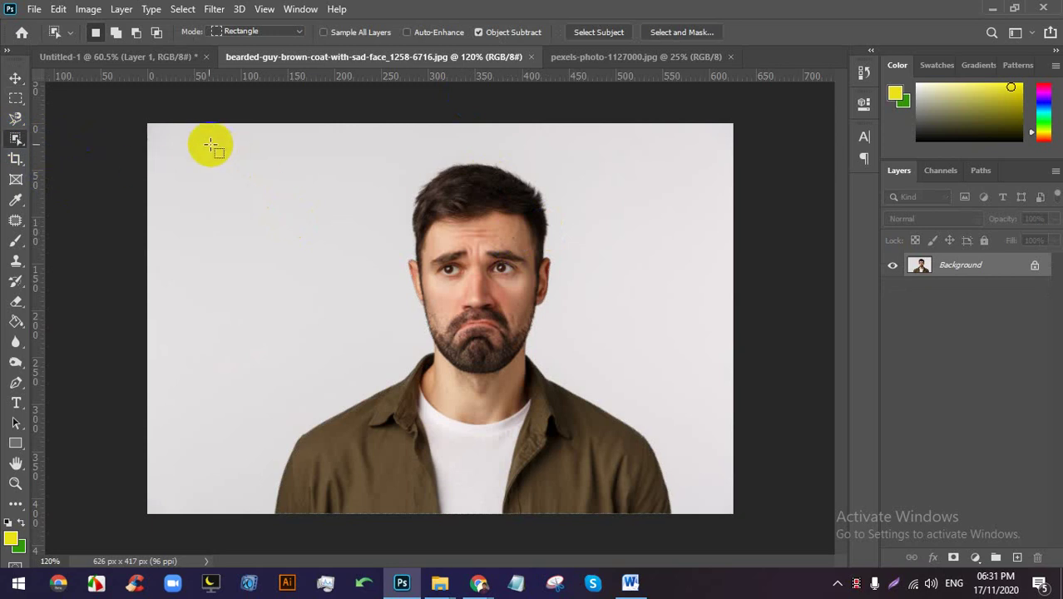
pyautogui.moveTo(194, 143); pyautogui.dragTo(675, 481)
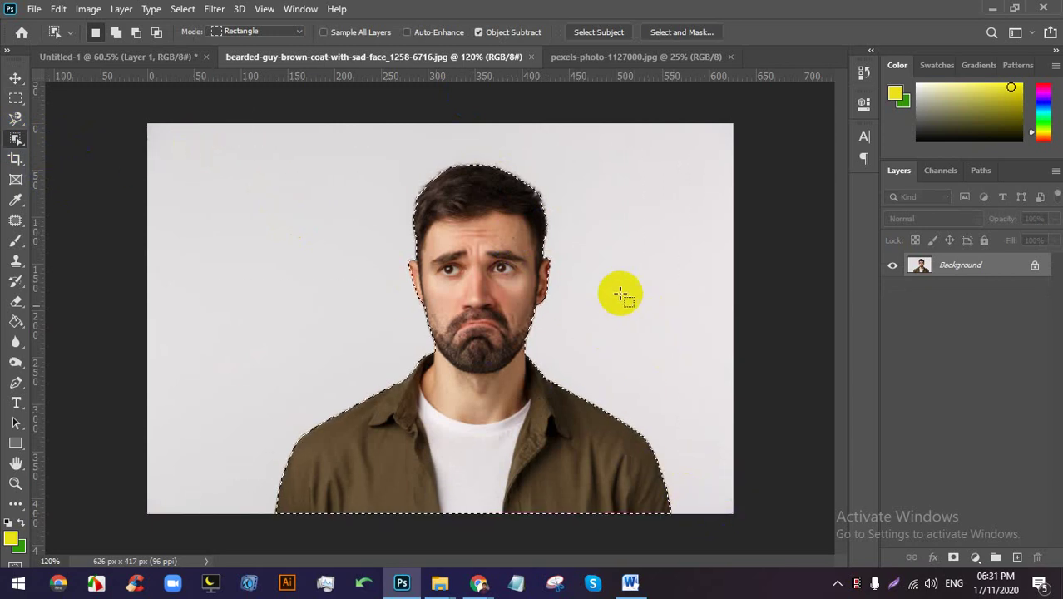
# Copy the reselected man into Untitled-1 with the Move tool, placing him beside the first cut-out.
pyautogui.scroll(8, 417, 255)
pyautogui.scroll(-6, 476, 218)
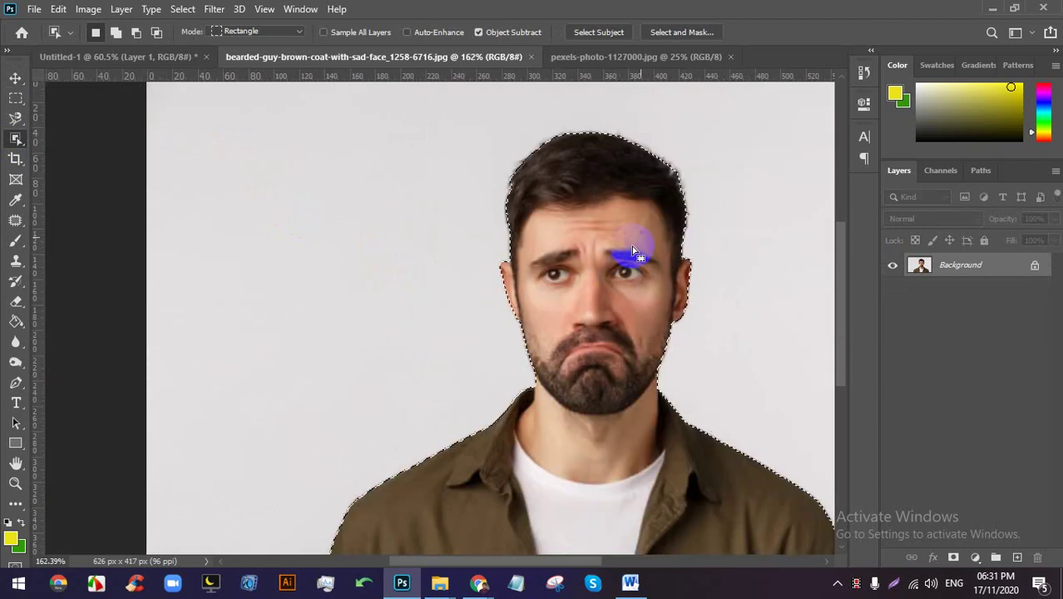
pyautogui.scroll(-2, 88, 151)
pyautogui.click(15, 77)
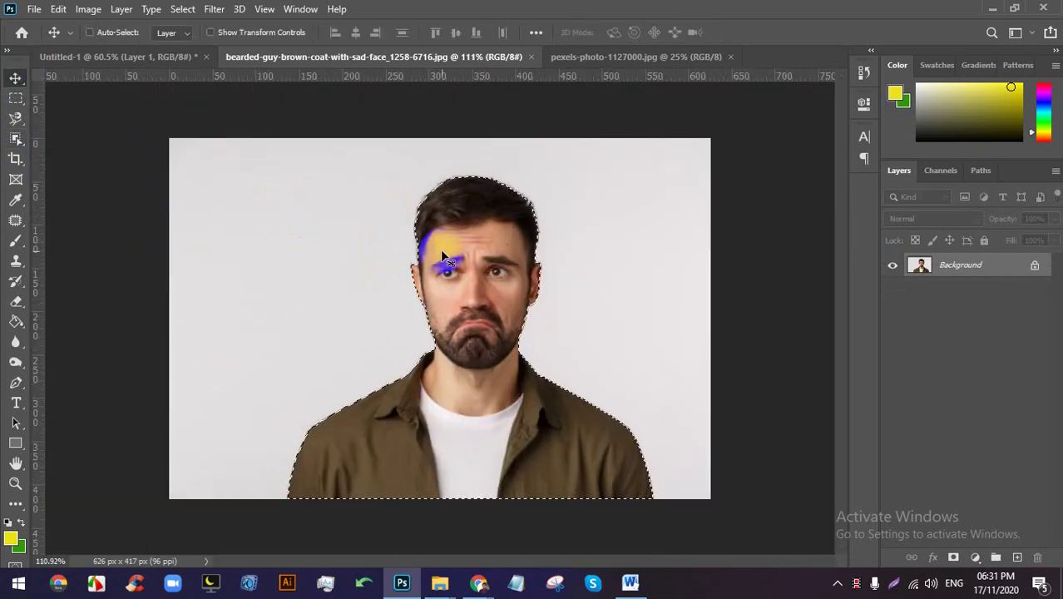
pyautogui.moveTo(446, 243); pyautogui.dragTo(482, 289)
pyautogui.scroll(5, 482, 290)
pyautogui.moveTo(549, 293); pyautogui.dragTo(577, 308)
# Examine the edges of the two cut-outs of the man up close on the artboard.
pyautogui.scroll(-5, 604, 298)
pyautogui.scroll(5, 604, 300)
pyautogui.scroll(2, 603, 344)
pyautogui.scroll(1, 592, 358)
pyautogui.scroll(-5, 547, 288)
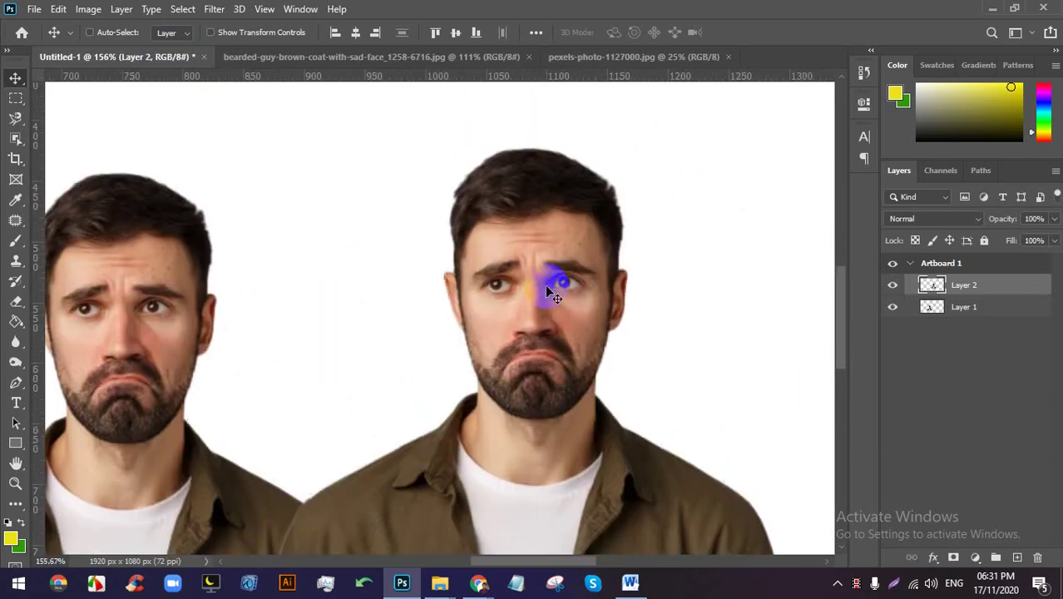
pyautogui.scroll(4, 529, 209)
# Return to the bearded man's photo with nothing selected and activate the Quick Selection Tool.
pyautogui.click(423, 54)
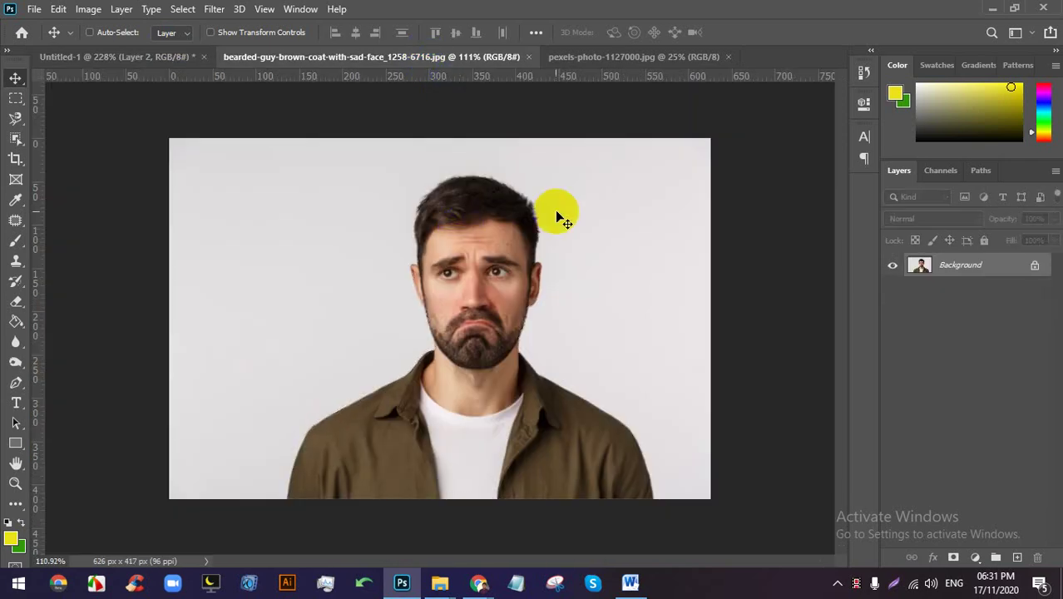
pyautogui.click(15, 138)
pyautogui.rightClick(13, 137)
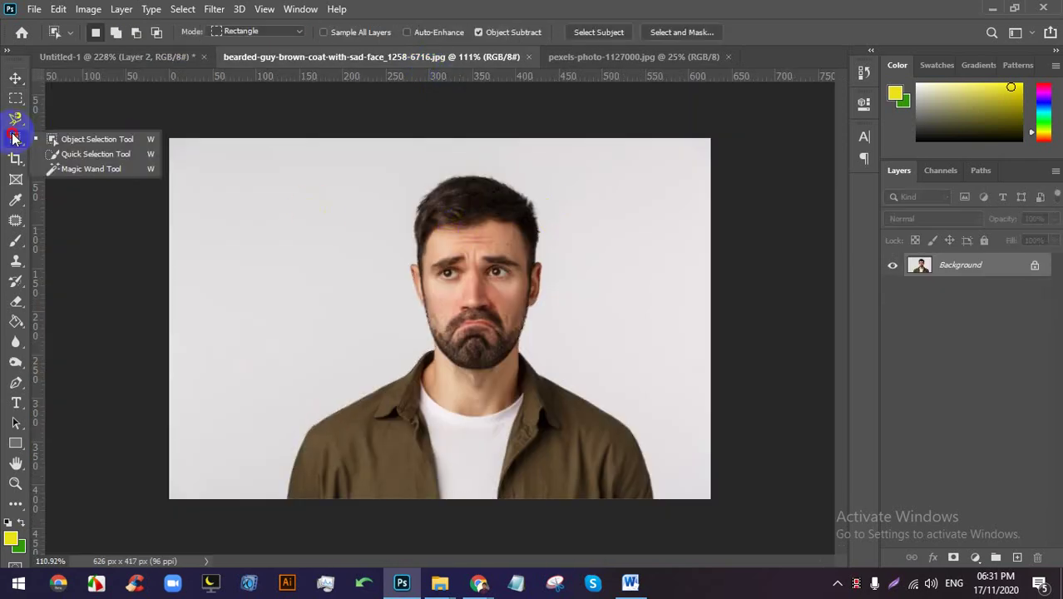
pyautogui.click(84, 155)
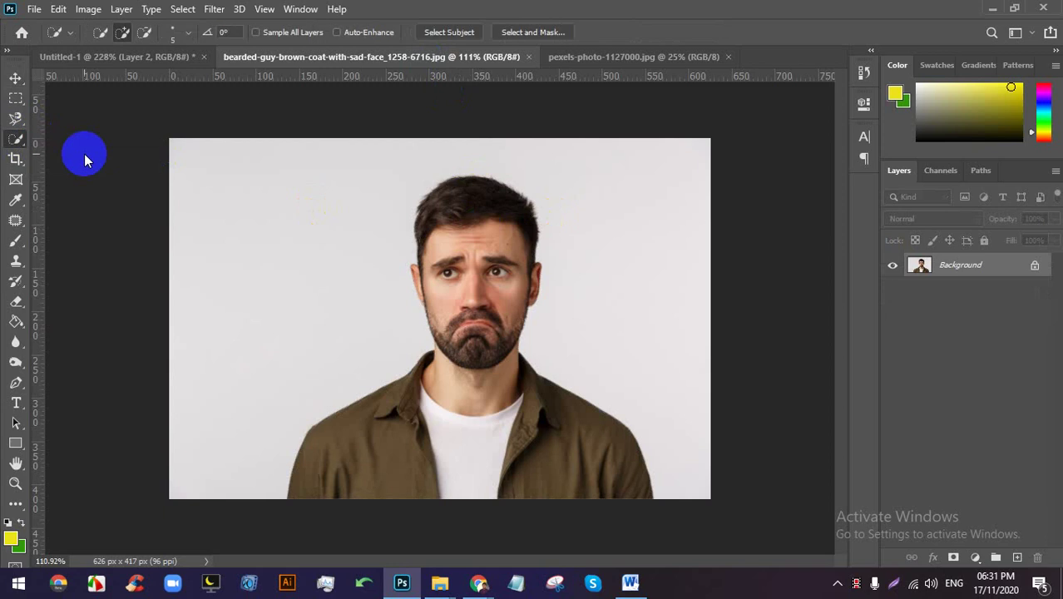
pyautogui.rightClick(15, 137)
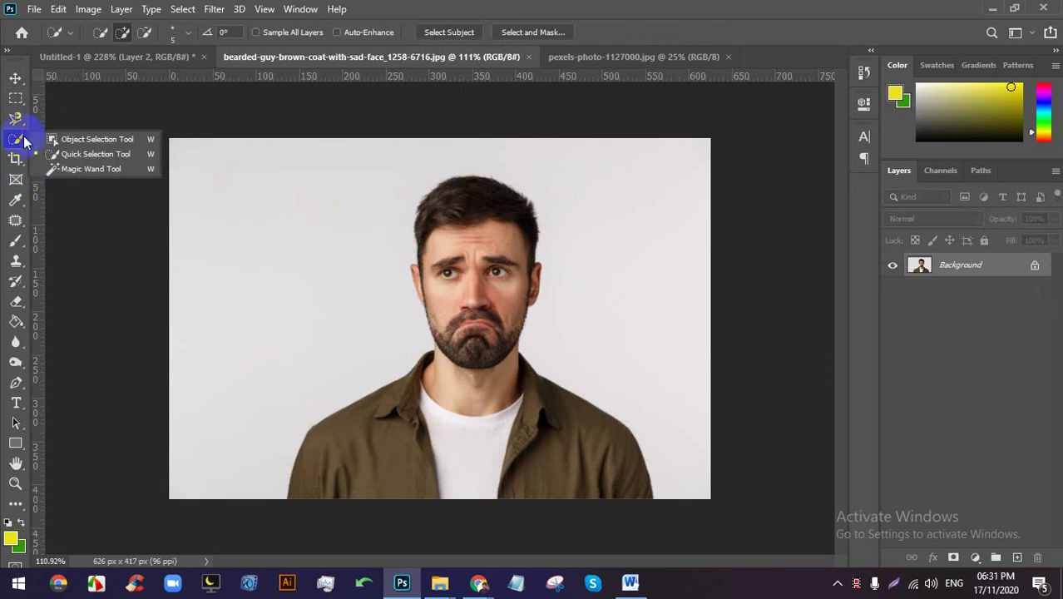
pyautogui.click(15, 119)
pyautogui.rightClick(15, 119)
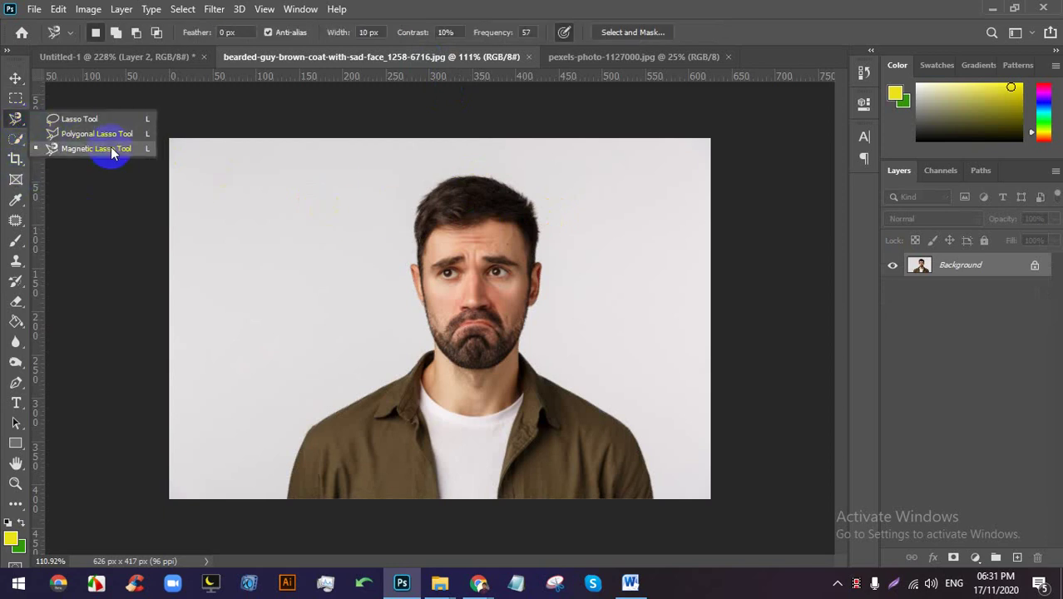
pyautogui.click(15, 139)
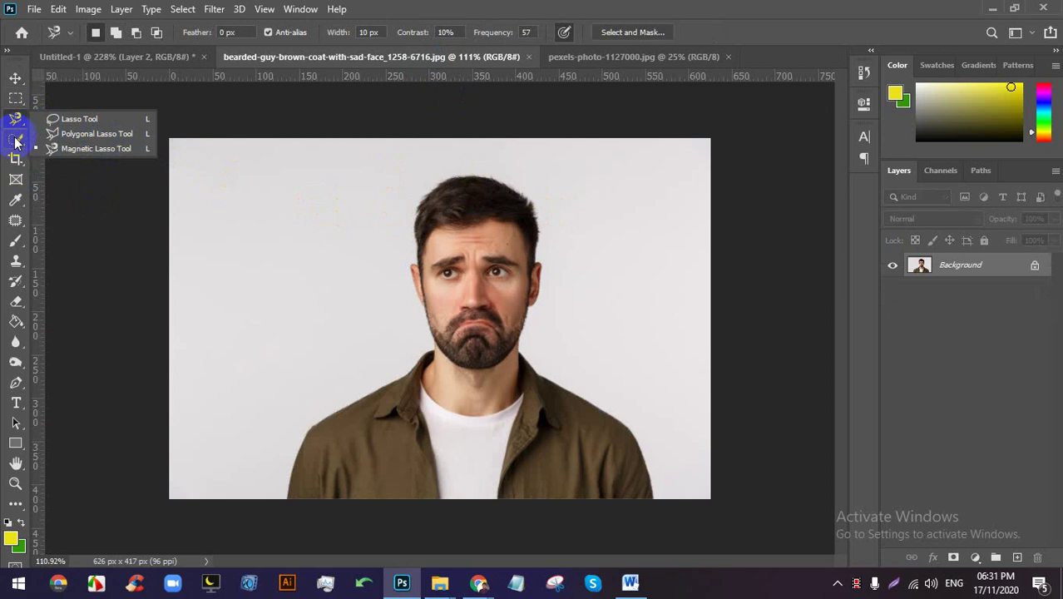
pyautogui.rightClick(15, 139)
pyautogui.click(102, 156)
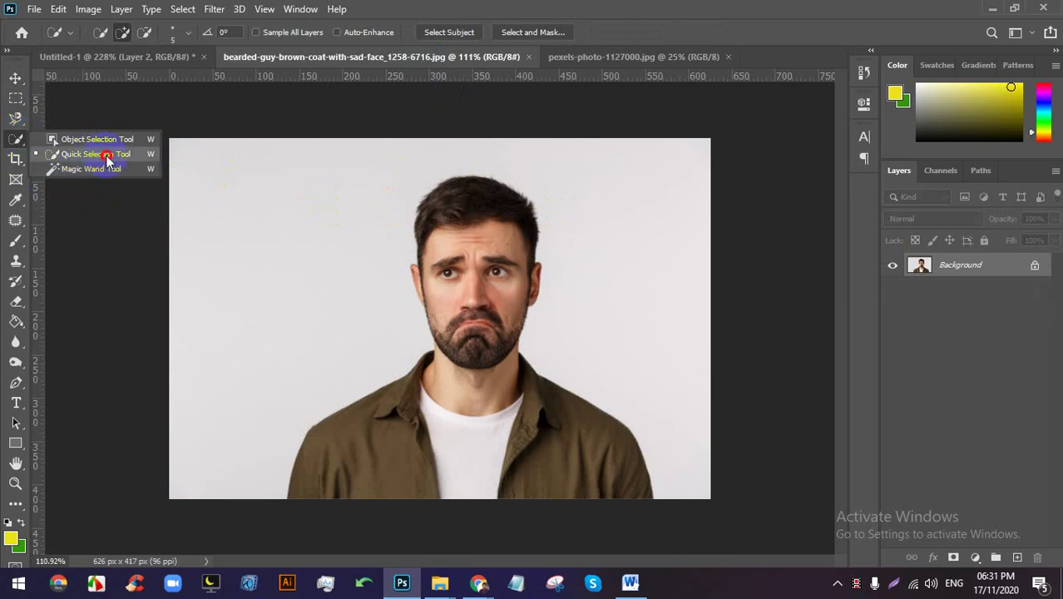
pyautogui.scroll(1, 446, 216)
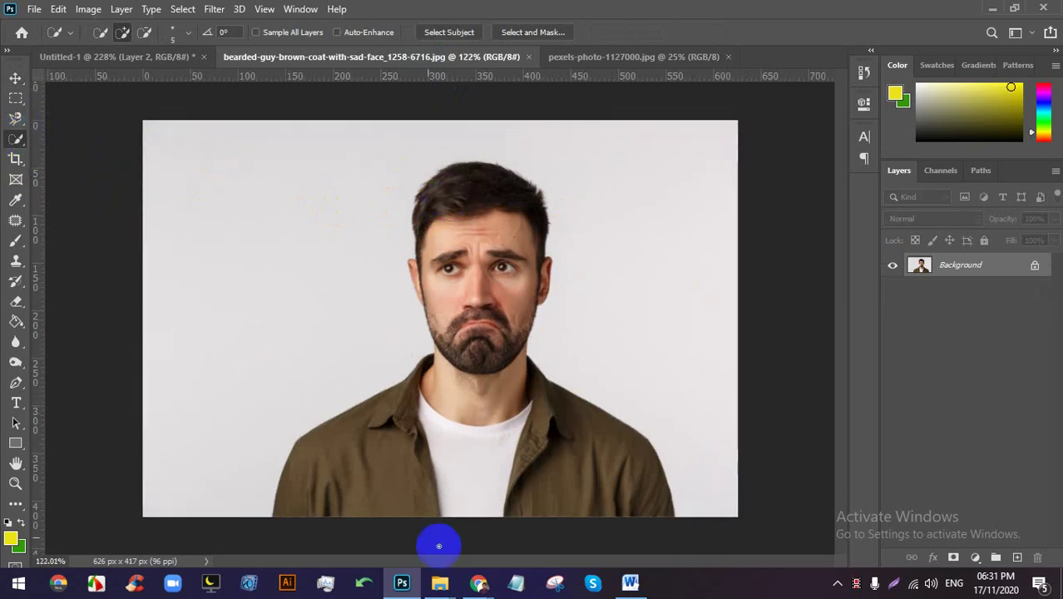
# Select the bearded man with the Quick Selection Tool, painting over his hair, face and jacket and adding the missing part of his ear.
pyautogui.click(122, 33)
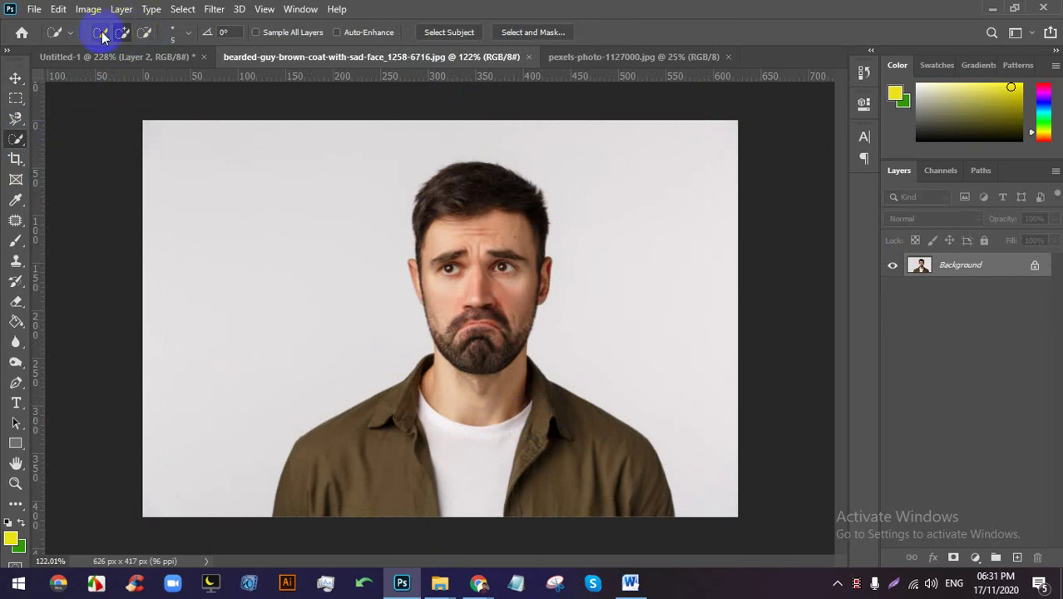
pyautogui.scroll(-2, 452, 225)
pyautogui.scroll(2, 494, 309)
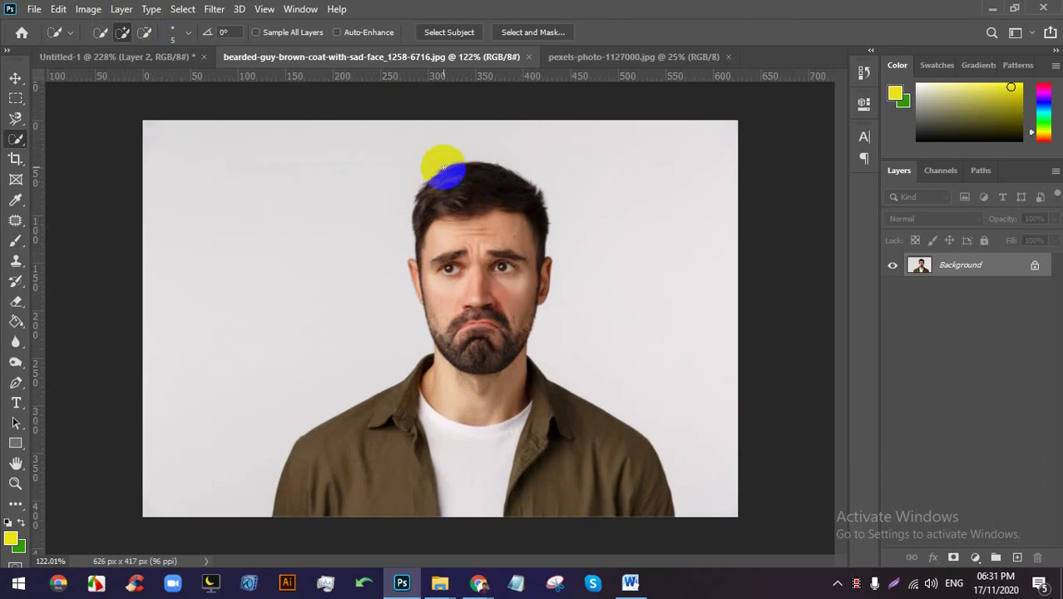
pyautogui.moveTo(445, 169)
pyautogui.mouseDown()
pyautogui.moveTo(474, 212)
pyautogui.moveTo(485, 312)
pyautogui.moveTo(475, 431)
pyautogui.moveTo(368, 482)
pyautogui.moveTo(557, 475)
pyautogui.moveTo(578, 492)
pyautogui.mouseUp()
pyautogui.scroll(5, 472, 288)
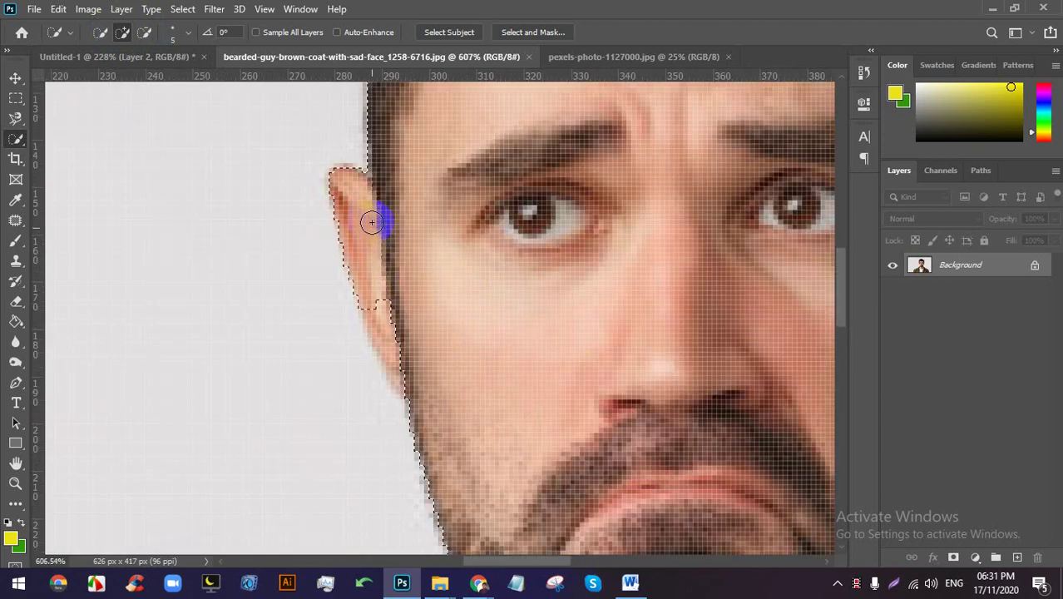
pyautogui.moveTo(369, 291); pyautogui.dragTo(379, 320)
pyautogui.scroll(-5, 280, 247)
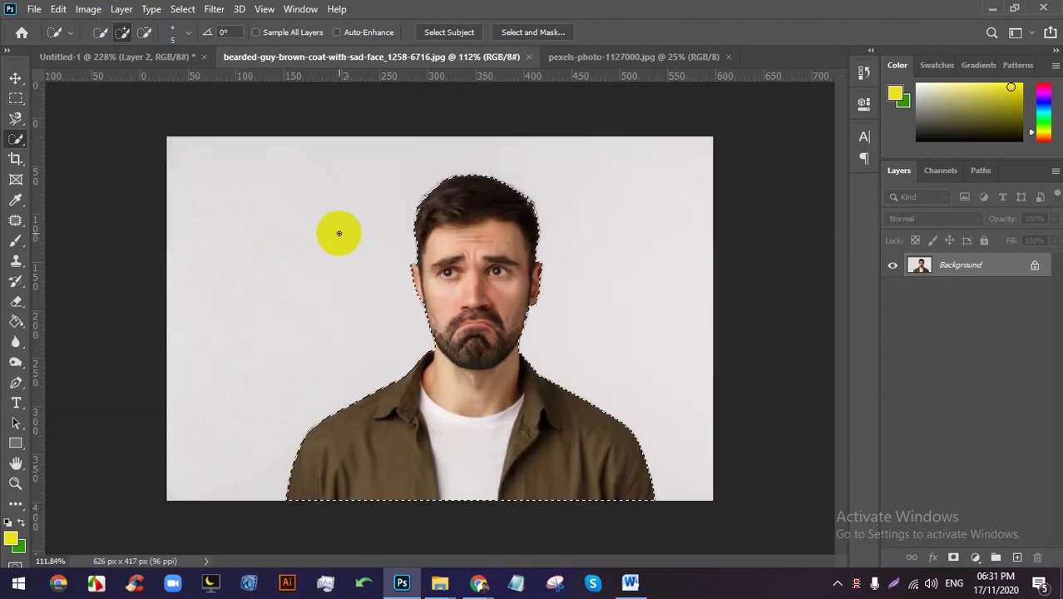
# Copy the selected man into Untitled-1 with the Move tool, placing him beside the two existing cut-outs.
pyautogui.press('v')
pyautogui.moveTo(418, 268); pyautogui.dragTo(736, 230)
pyautogui.scroll(-4, 442, 180)
pyautogui.scroll(-3, 601, 231)
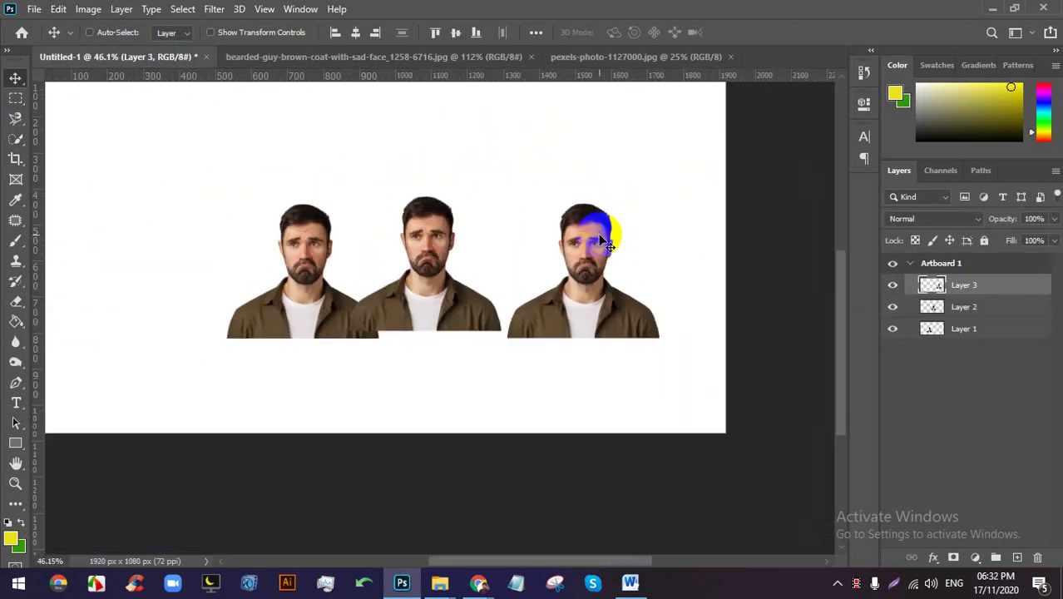
# Undo the placement of all three cut-outs of the man on the Untitled-1 artboard.
pyautogui.hotkey('ctrl', 'z')
pyautogui.hotkey('ctrl', 'z')
pyautogui.hotkey('ctrl', 'z')
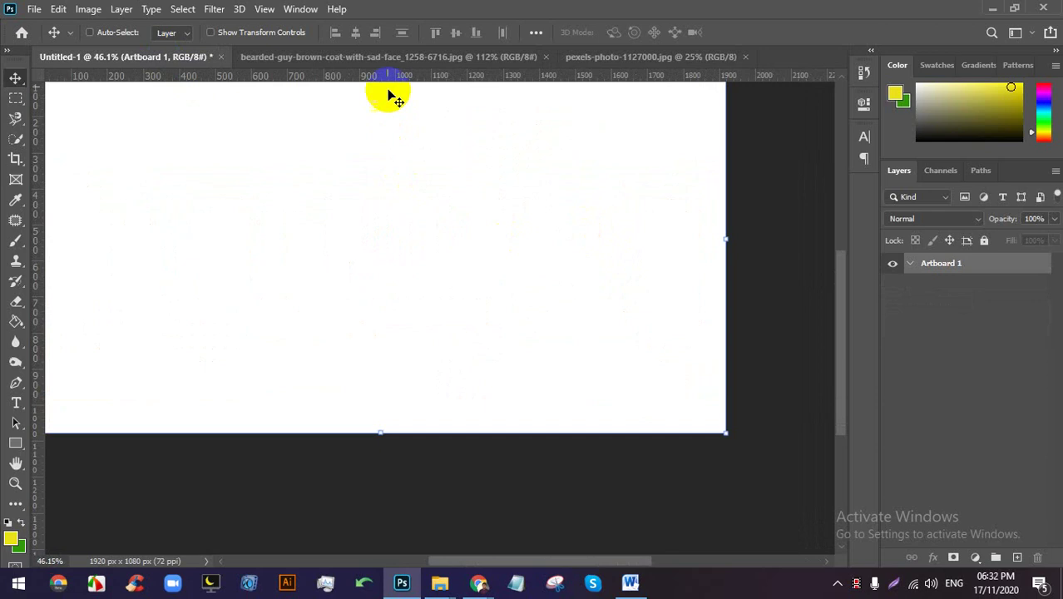
# Switch to the woman's photo pexels-photo-1127000.jpg and activate the Quick Selection Tool.
pyautogui.click(422, 57)
pyautogui.scroll(1, 500, 154)
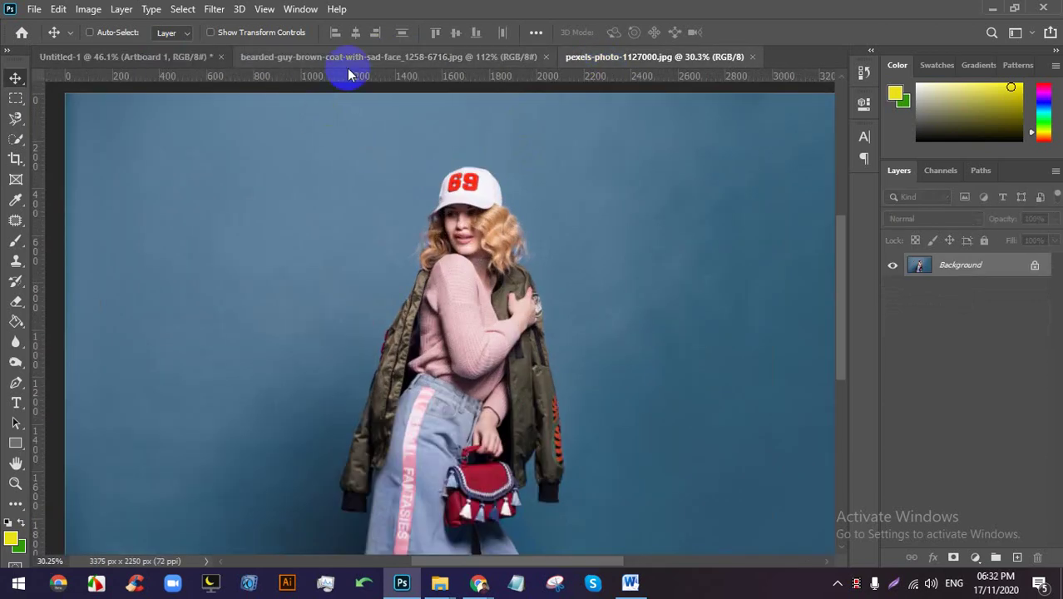
pyautogui.click(391, 56)
pyautogui.scroll(2, 442, 272)
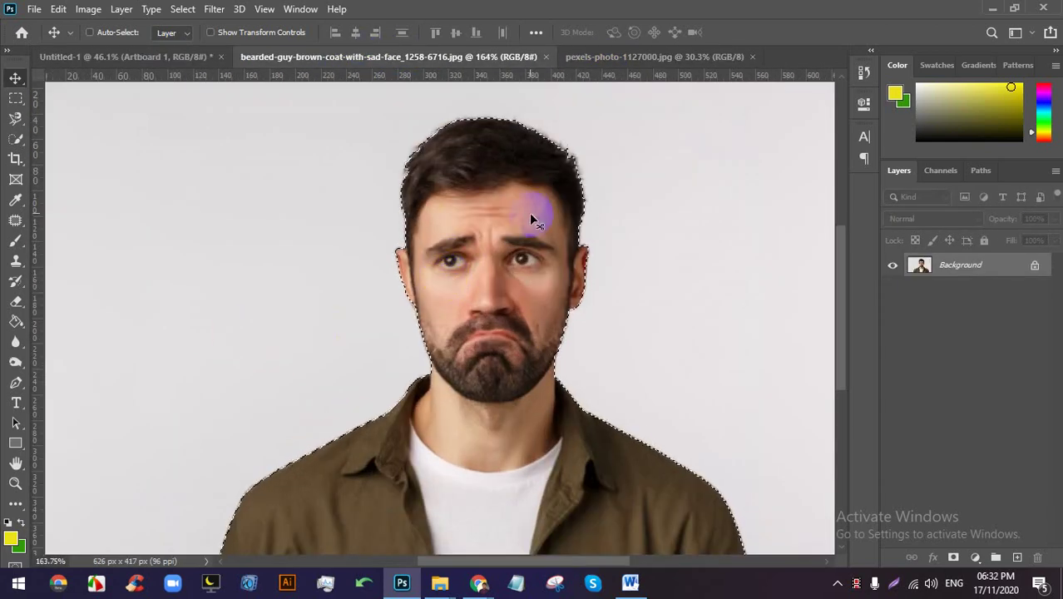
pyautogui.click(629, 57)
pyautogui.scroll(-2, 422, 213)
pyautogui.scroll(2, 422, 213)
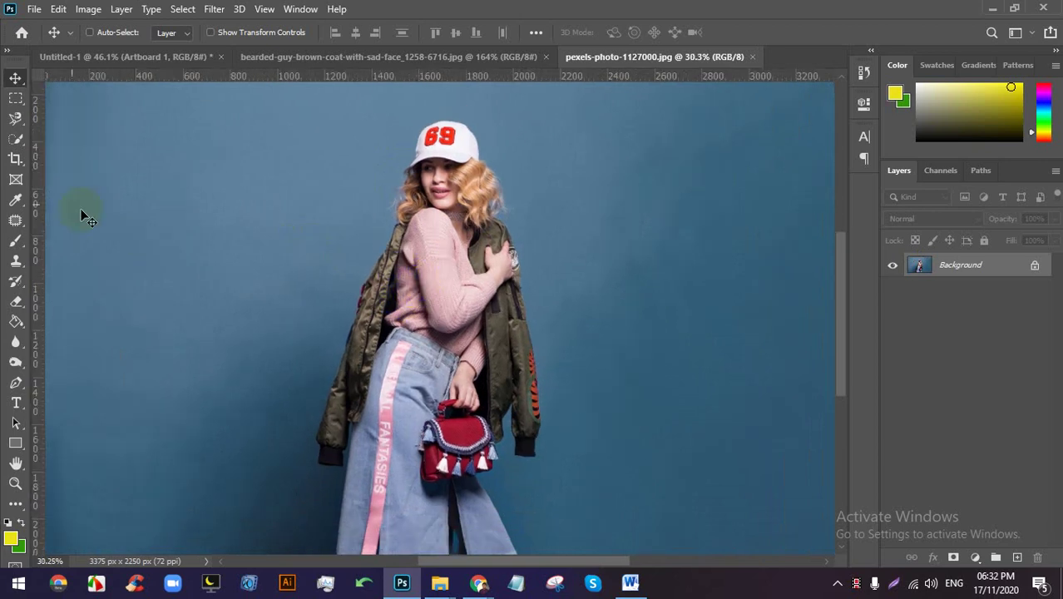
pyautogui.moveTo(15, 139); pyautogui.dragTo(75, 152)
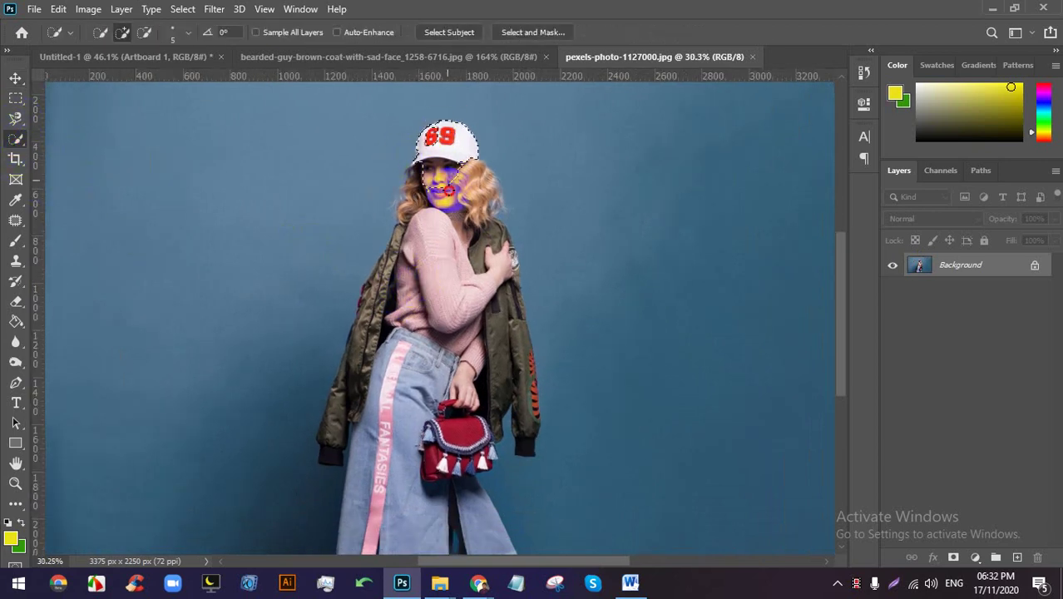
# Paint a quick selection over the woman's sweater and upper jeans, adding the jacket's back edge and the hair on that side.
pyautogui.moveTo(451, 249); pyautogui.dragTo(387, 444)
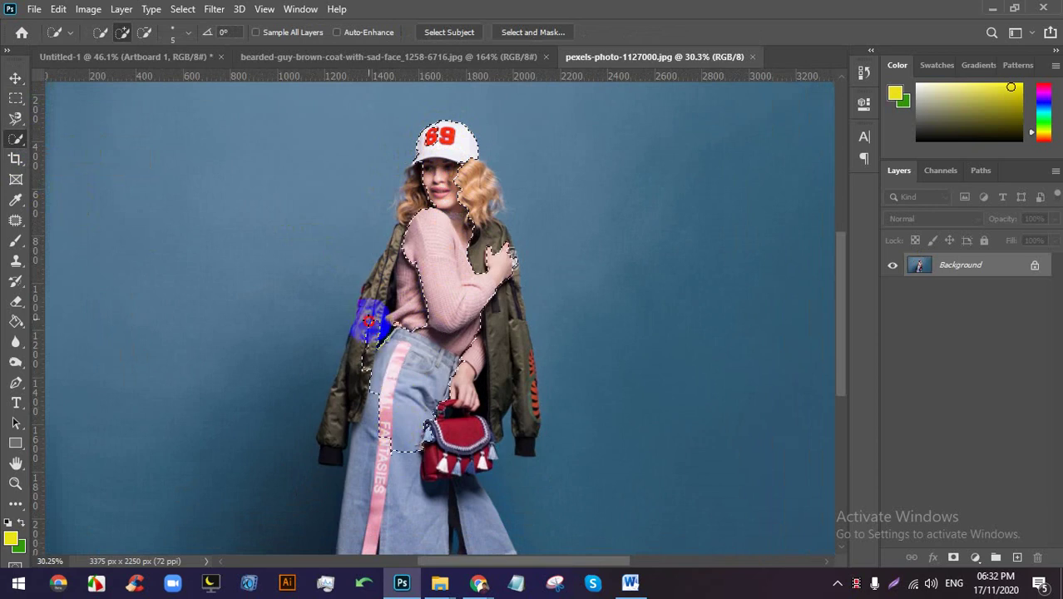
pyautogui.scroll(4, 399, 258)
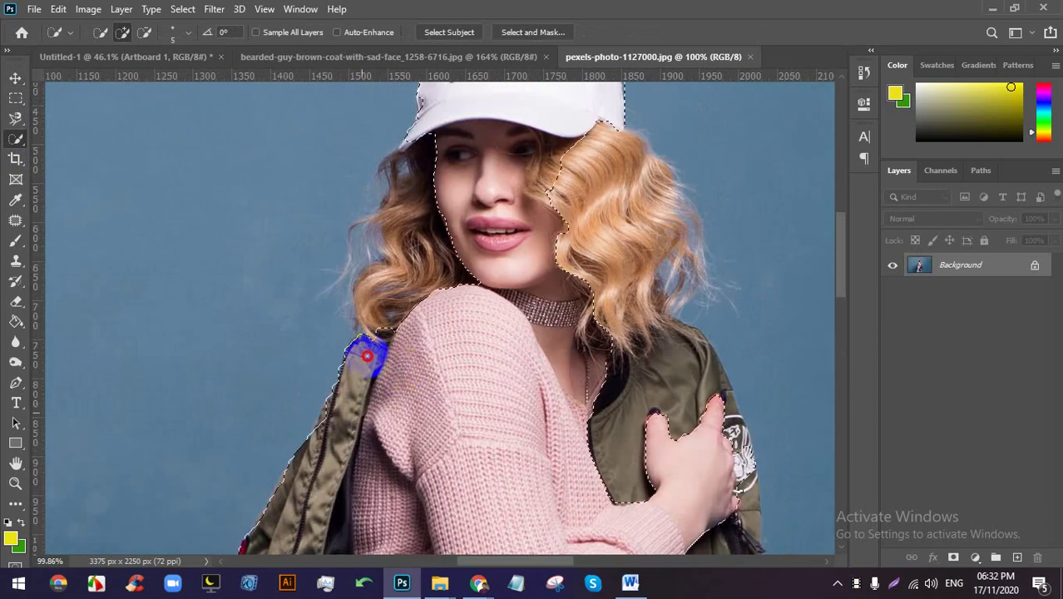
pyautogui.moveTo(367, 356); pyautogui.dragTo(404, 202)
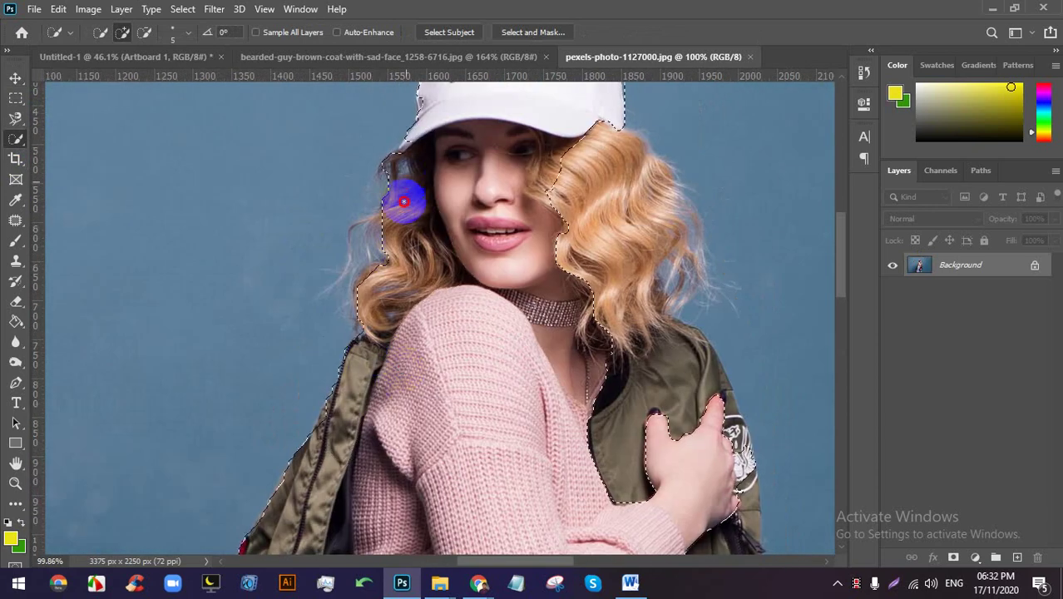
pyautogui.moveTo(379, 271); pyautogui.dragTo(369, 270)
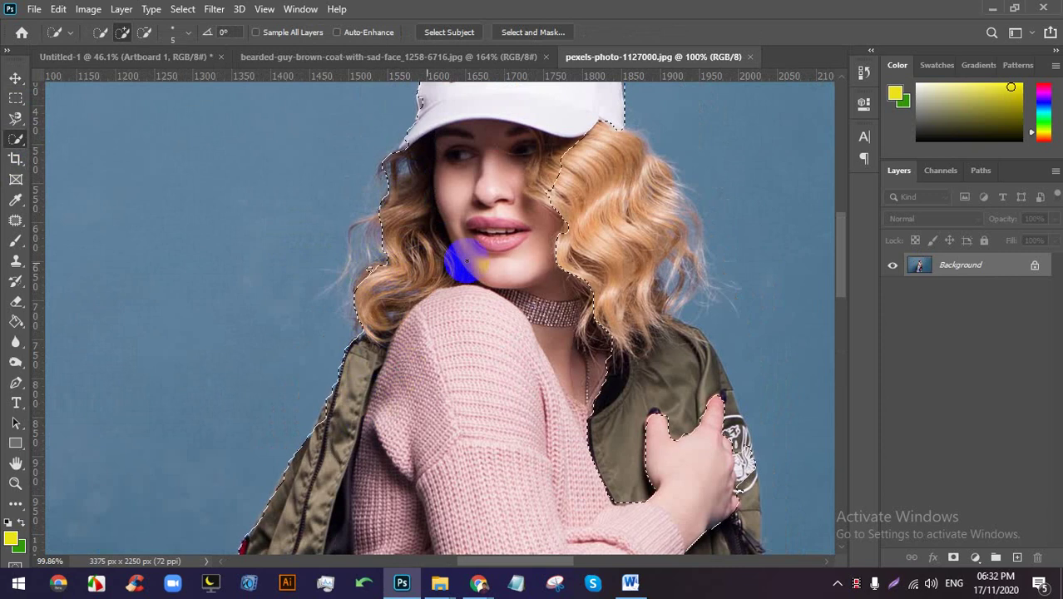
# Add the blonde curls over her shoulder and the jacket's front side with its white emblem to the selection.
pyautogui.moveTo(600, 207)
pyautogui.mouseDown()
pyautogui.moveTo(634, 392)
pyautogui.moveTo(522, 280)
pyautogui.moveTo(560, 411)
pyautogui.moveTo(539, 192)
pyautogui.mouseUp()
pyautogui.moveTo(578, 401); pyautogui.dragTo(486, 218)
pyautogui.moveTo(524, 399); pyautogui.dragTo(541, 266)
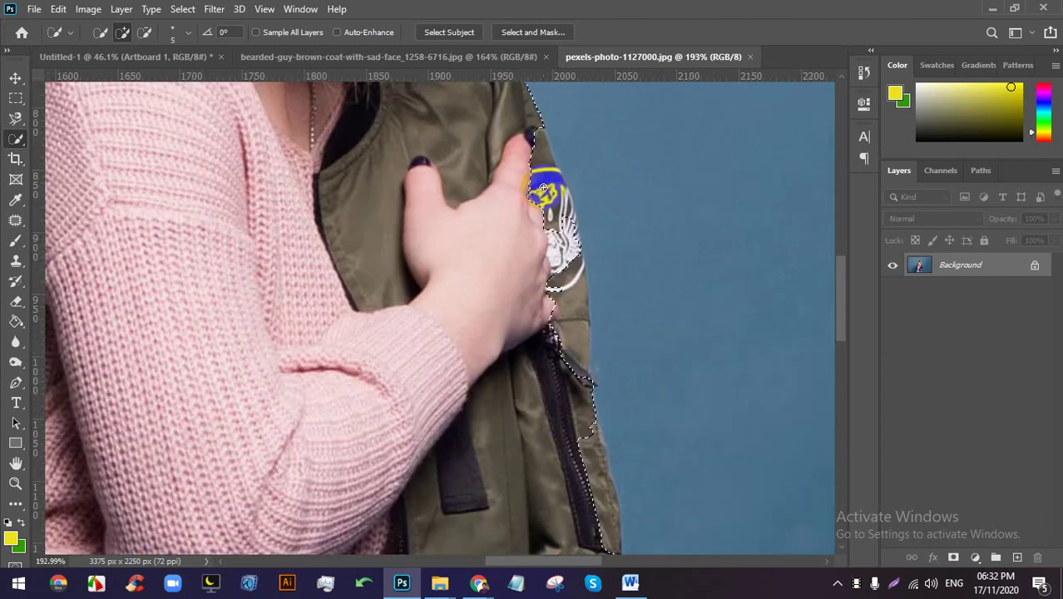
pyautogui.moveTo(542, 190); pyautogui.dragTo(545, 224)
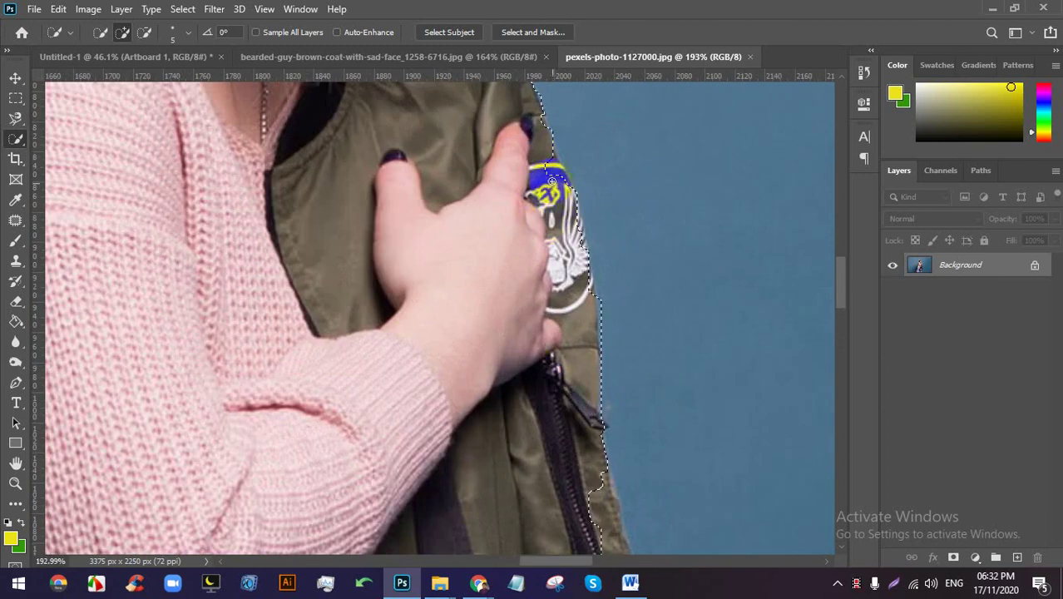
pyautogui.scroll(-5, 535, 173)
# Extend the selection over the rest of the jeans, the red handbag and the jacket's remaining hanging sleeve.
pyautogui.moveTo(393, 381); pyautogui.dragTo(451, 218)
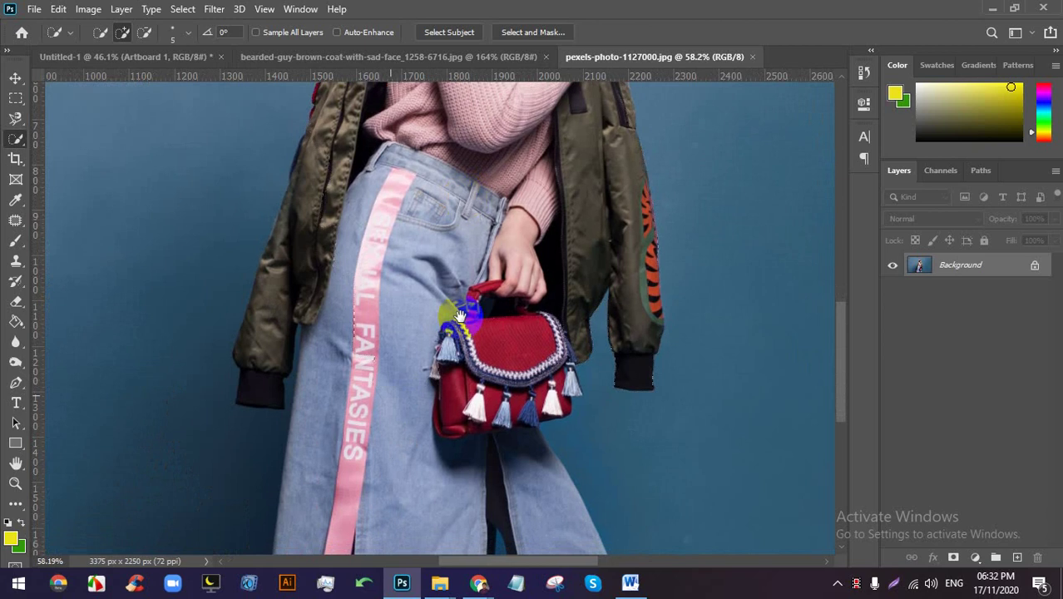
pyautogui.moveTo(463, 312); pyautogui.dragTo(491, 183)
pyautogui.moveTo(408, 209)
pyautogui.mouseDown()
pyautogui.moveTo(390, 326)
pyautogui.moveTo(393, 398)
pyautogui.mouseUp()
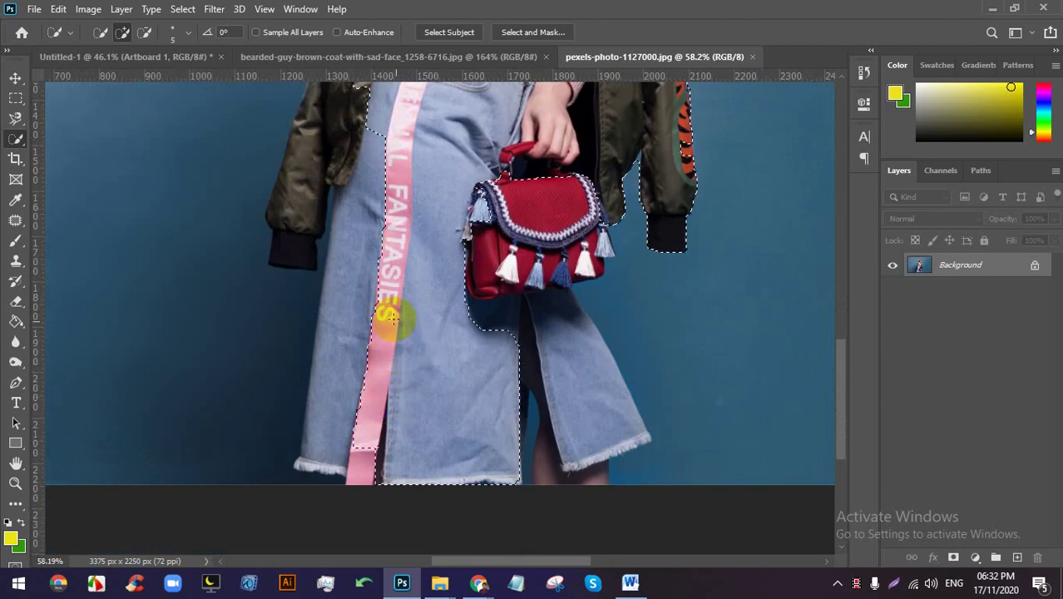
pyautogui.moveTo(391, 317); pyautogui.dragTo(334, 178)
pyautogui.moveTo(316, 133)
pyautogui.mouseDown()
pyautogui.moveTo(304, 228)
pyautogui.moveTo(487, 315)
pyautogui.moveTo(480, 273)
pyautogui.mouseUp()
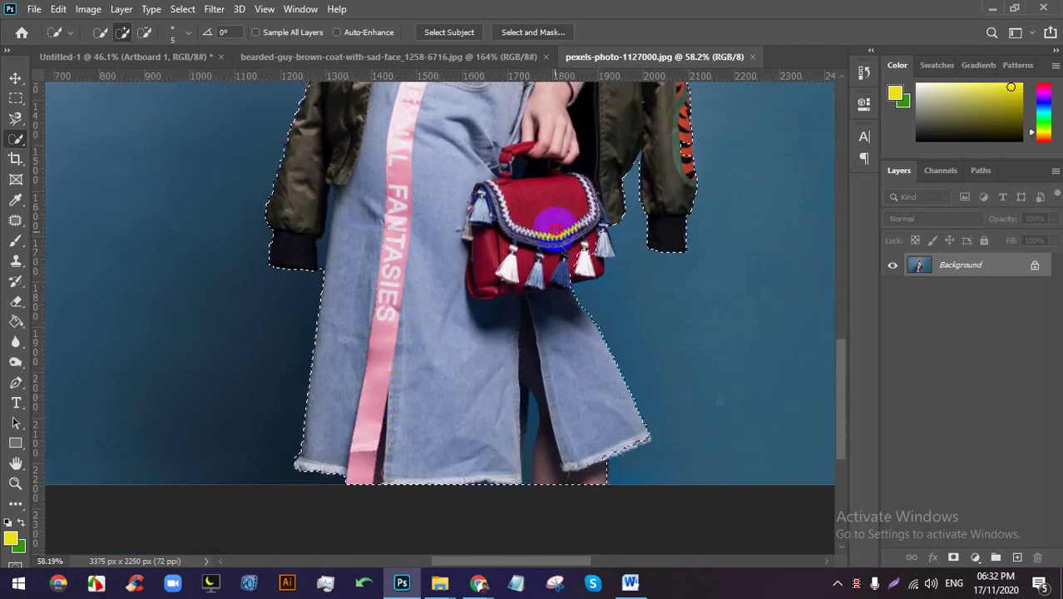
pyautogui.scroll(-5, 553, 320)
pyautogui.scroll(8, 450, 237)
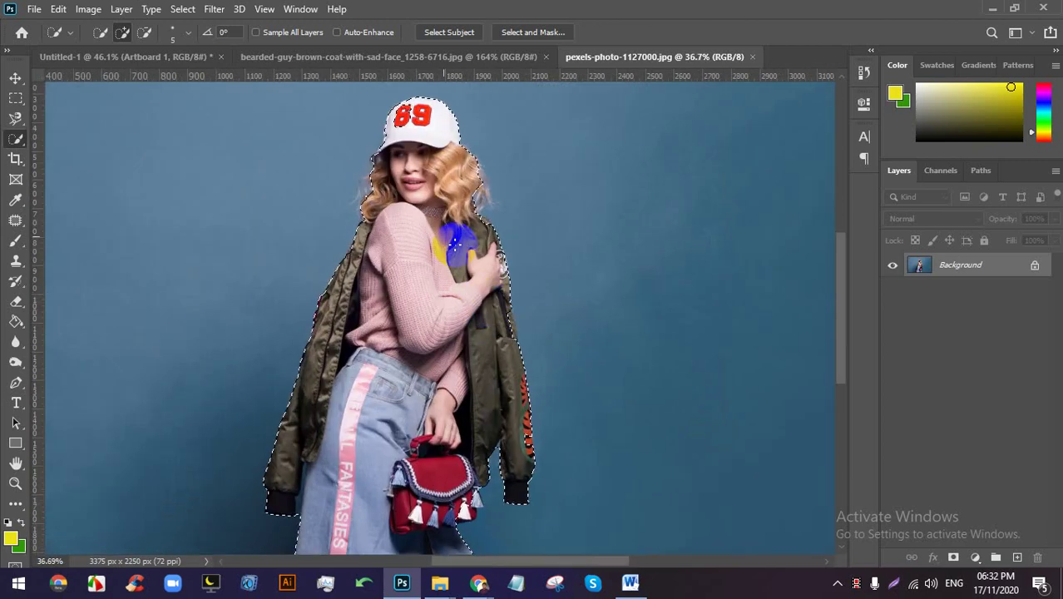
# Switch to the Google Meet call in Chrome, answer the join request and return to Photoshop.
pyautogui.moveTo(478, 582)
pyautogui.click(439, 520)
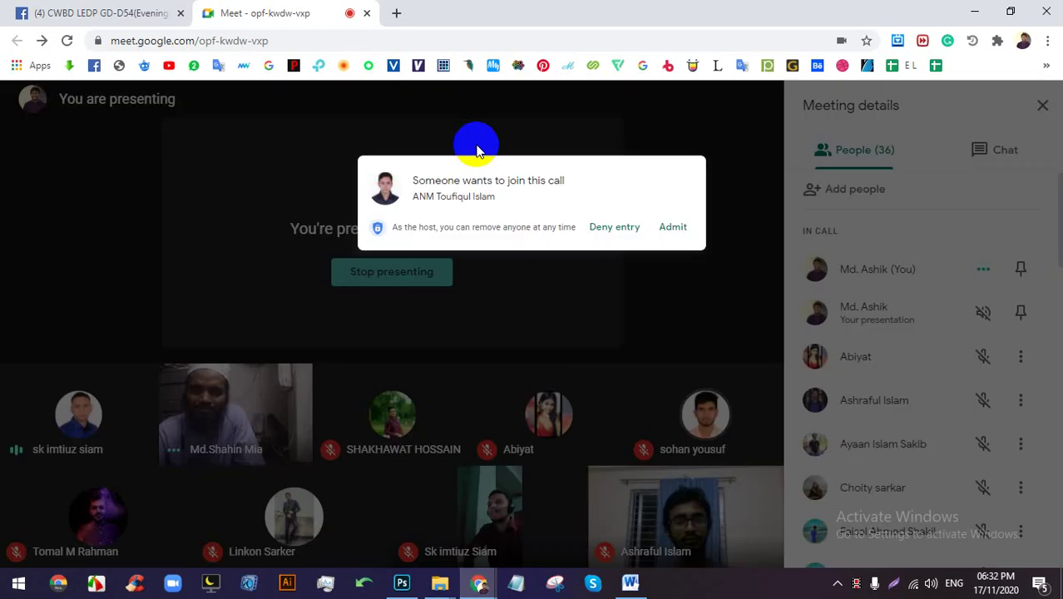
pyautogui.click(691, 174)
pyautogui.click(402, 582)
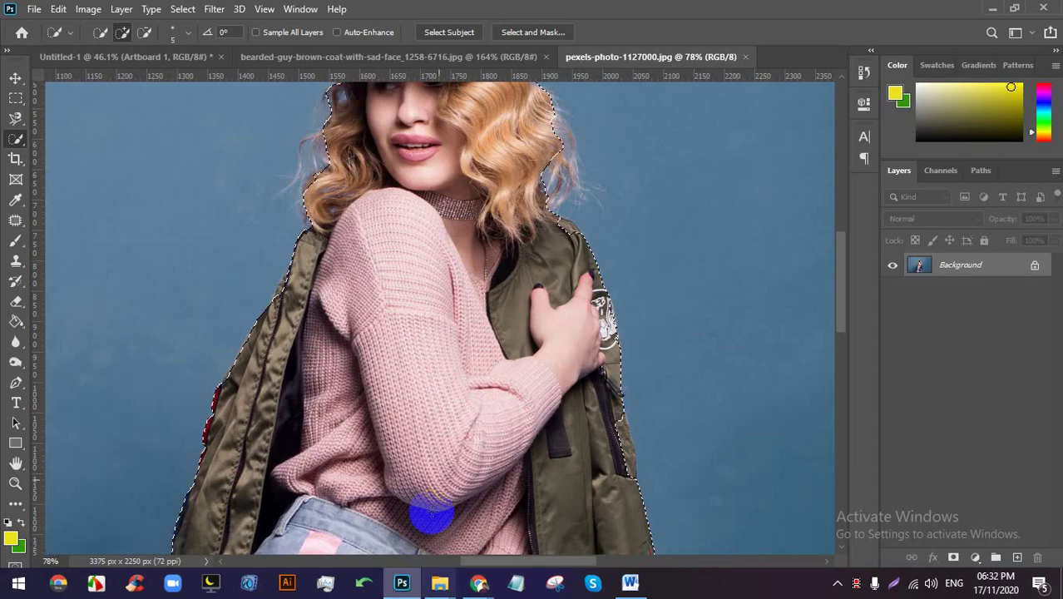
# Refine the selection along the jacket's shoulder and around the narrow gap between its hem and the sleeve with the tiger-striped patch.
pyautogui.scroll(2, 580, 266)
pyautogui.scroll(2, 580, 267)
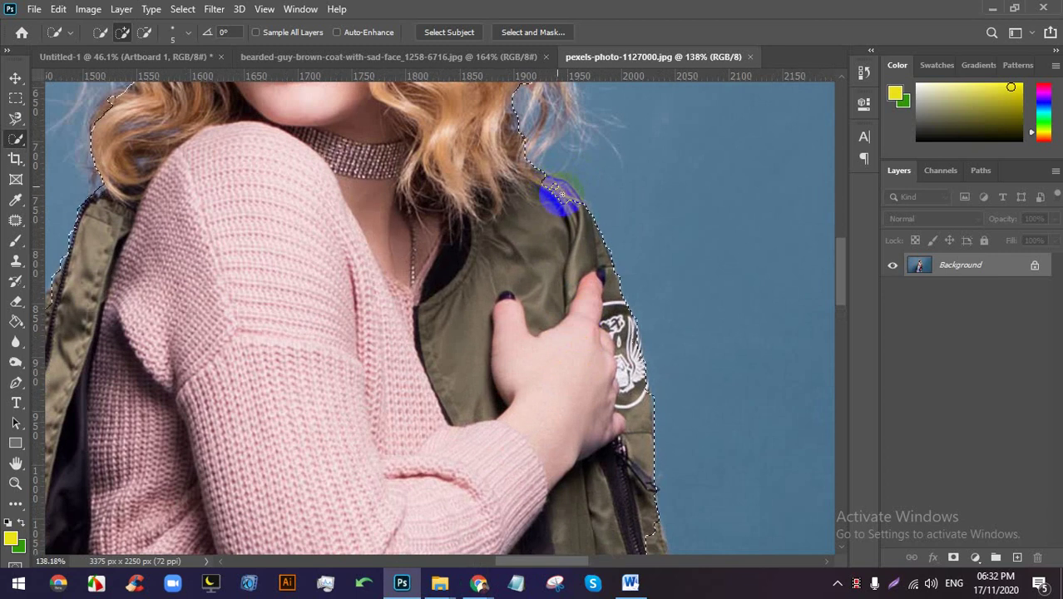
pyautogui.scroll(-5, 524, 221)
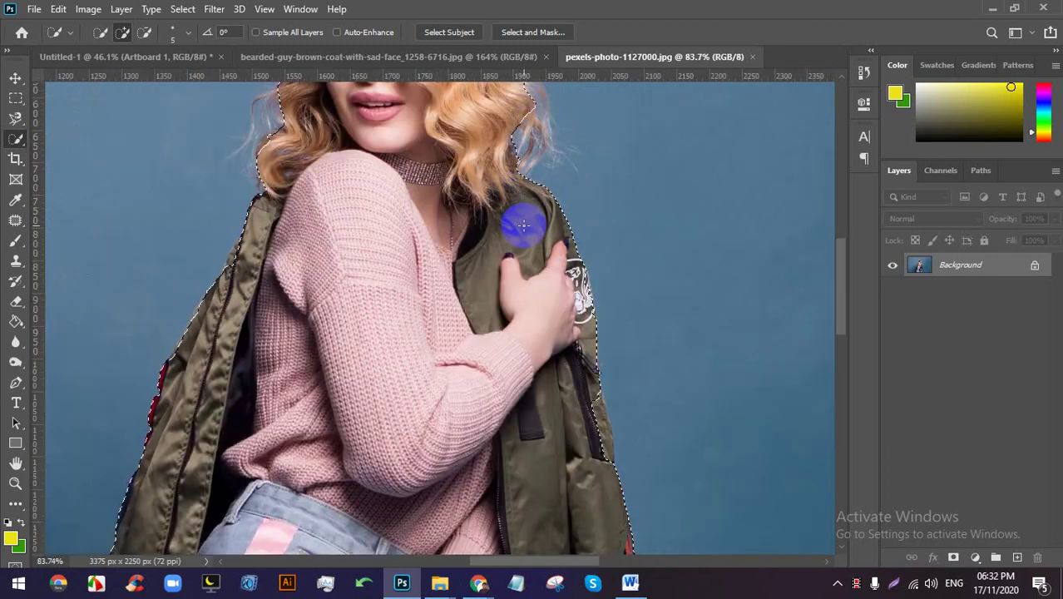
pyautogui.scroll(2, 506, 385)
pyautogui.scroll(8, 506, 384)
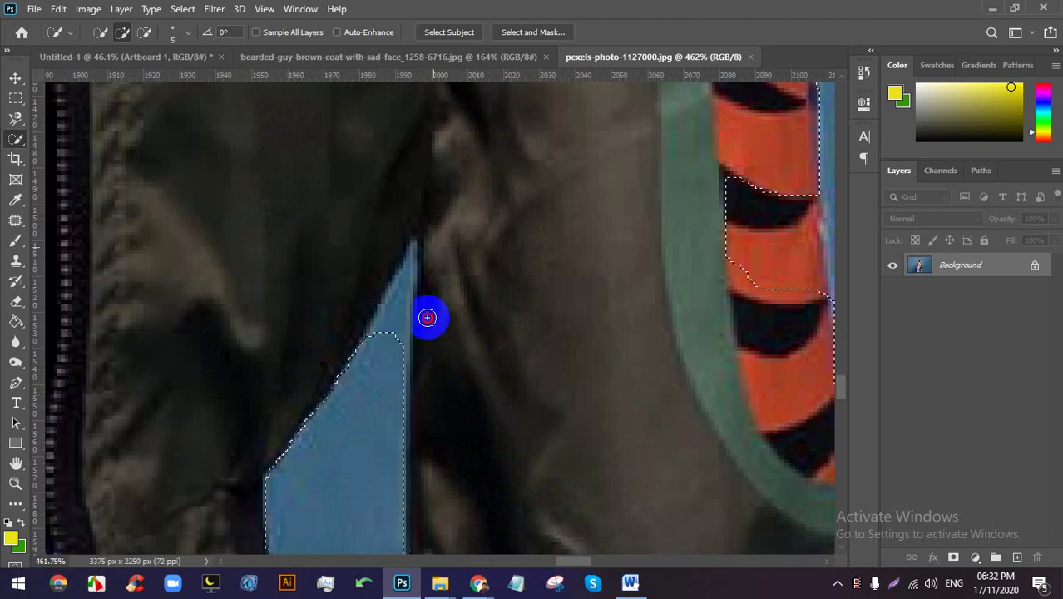
pyautogui.scroll(2, 421, 329)
pyautogui.scroll(-4, 398, 244)
pyautogui.scroll(1, 401, 214)
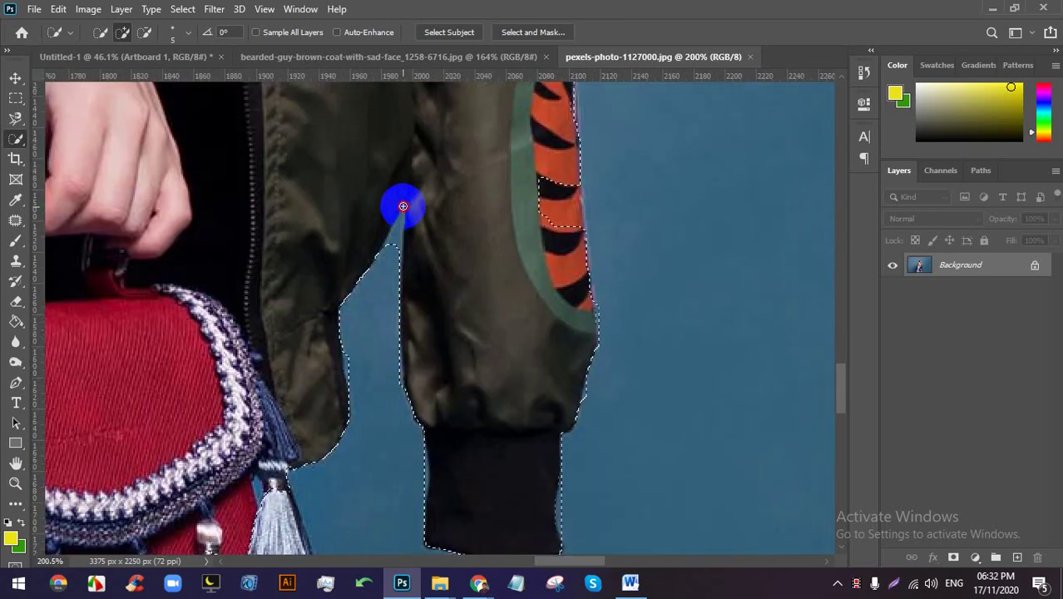
pyautogui.scroll(2, 391, 348)
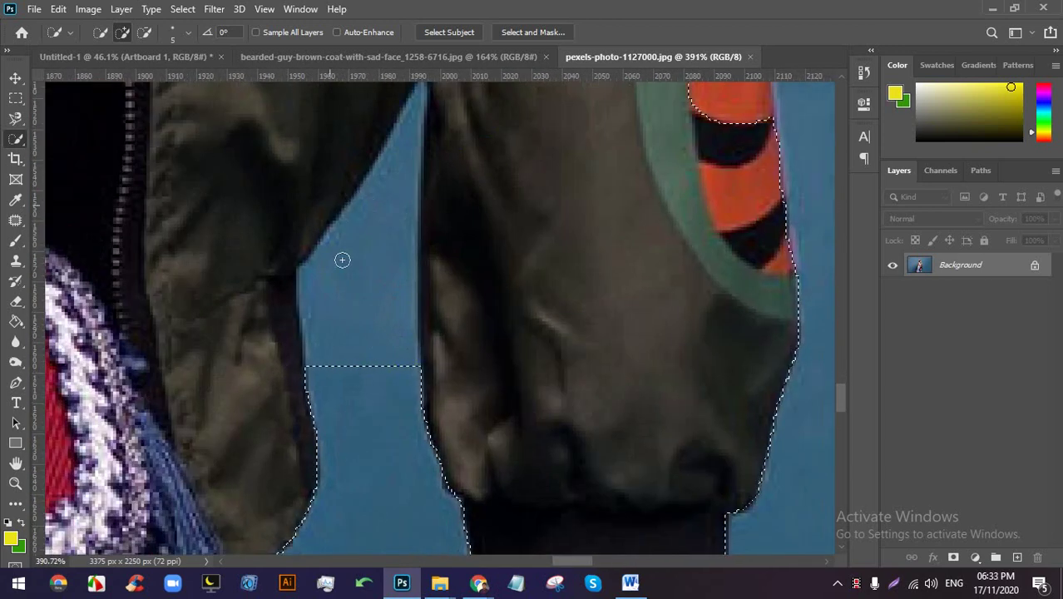
# Subtract the blue background gap between the jacket's hem and the tiger-striped sleeve from the selection.
pyautogui.scroll(-3, 400, 244)
pyautogui.scroll(3, 371, 250)
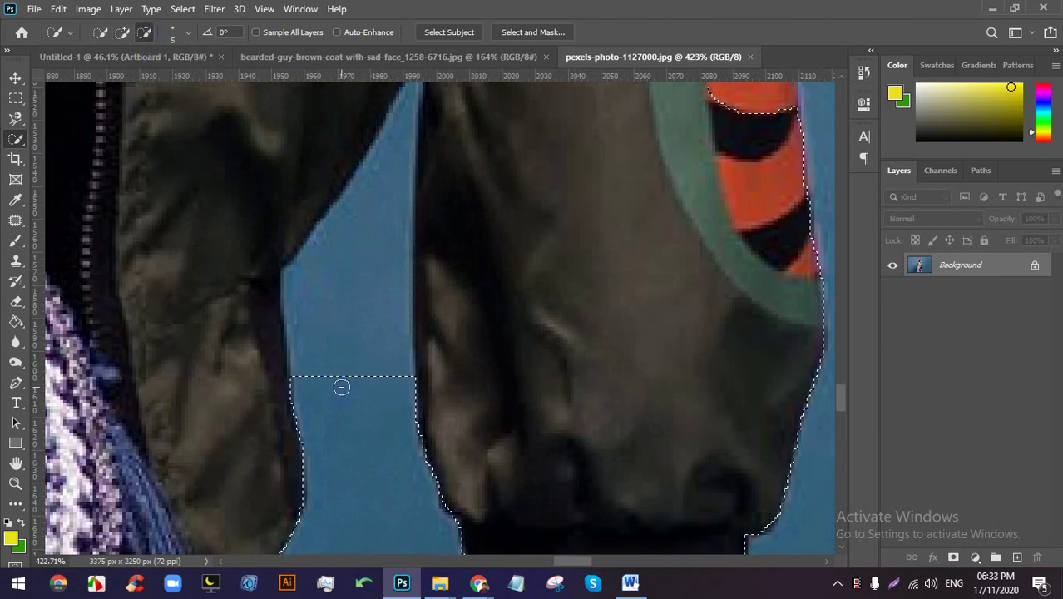
pyautogui.moveTo(397, 136); pyautogui.dragTo(366, 242)
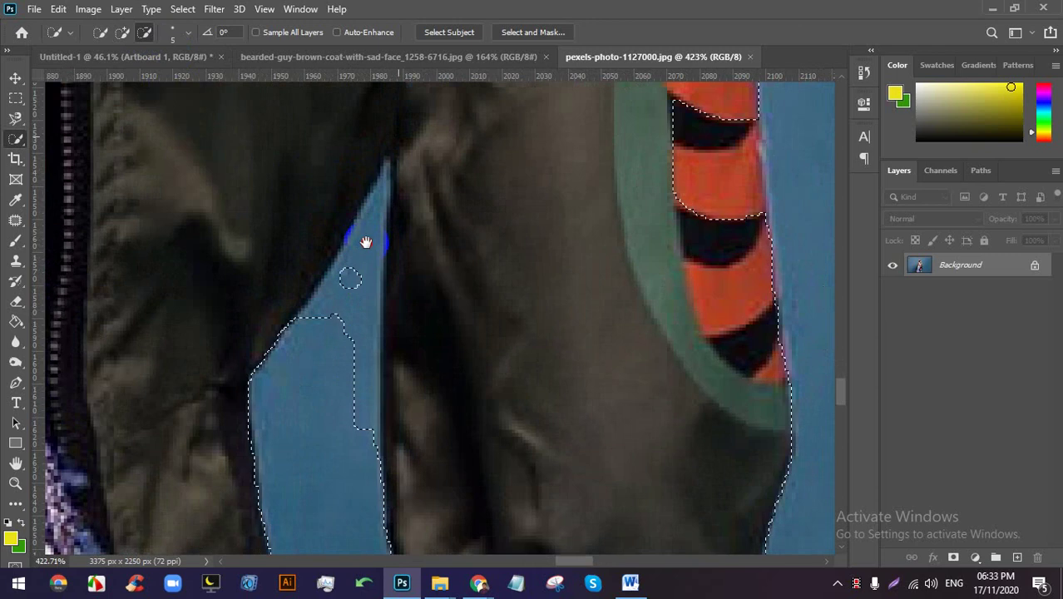
pyautogui.moveTo(376, 198); pyautogui.dragTo(350, 324)
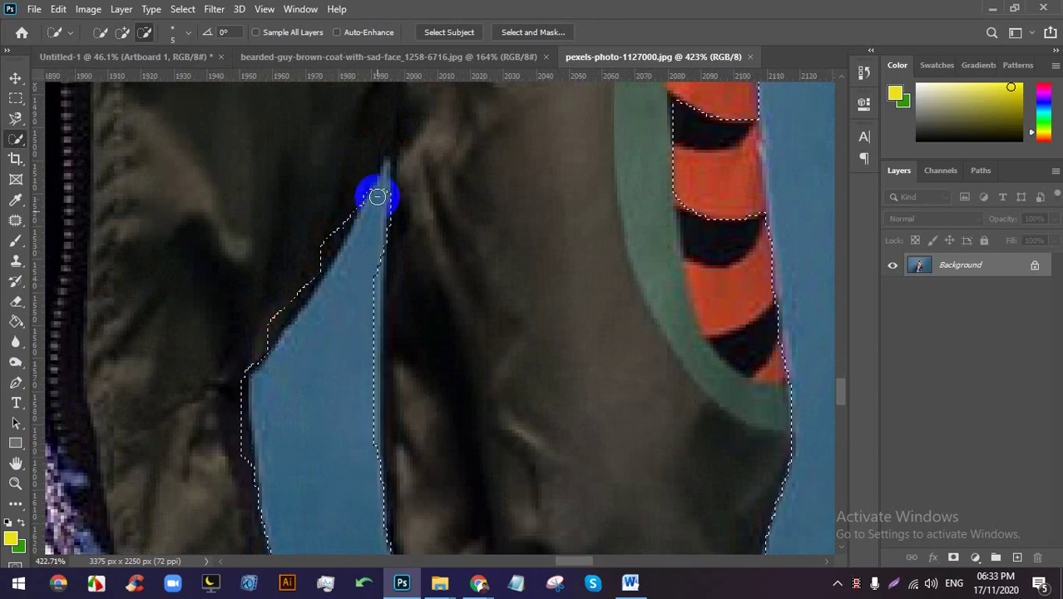
pyautogui.scroll(-12, 377, 197)
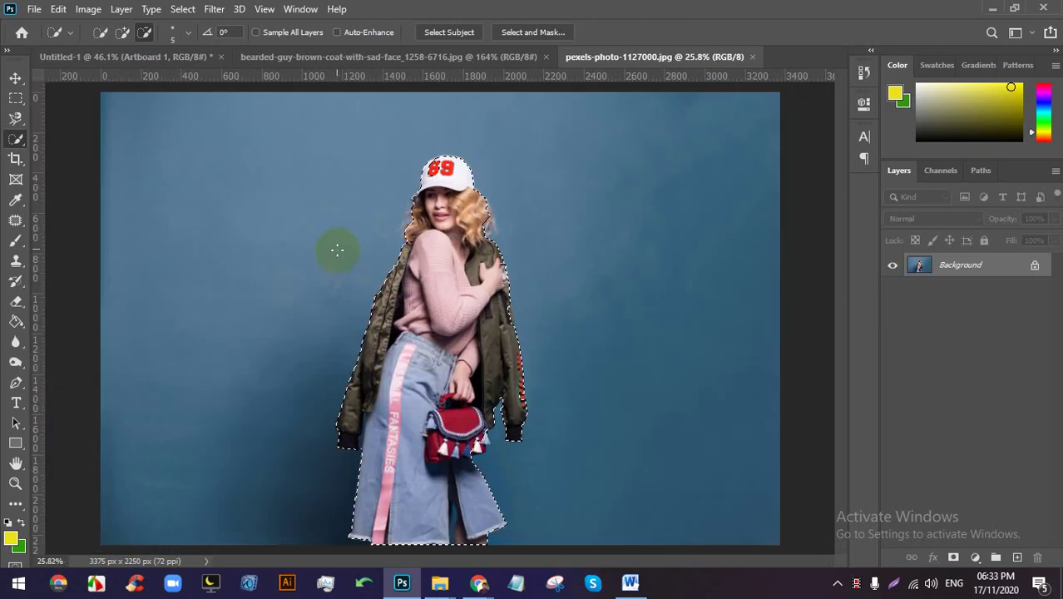
# Subtract the small patch of background showing through the hair below the cap's brim from the selection.
pyautogui.scroll(13, 337, 250)
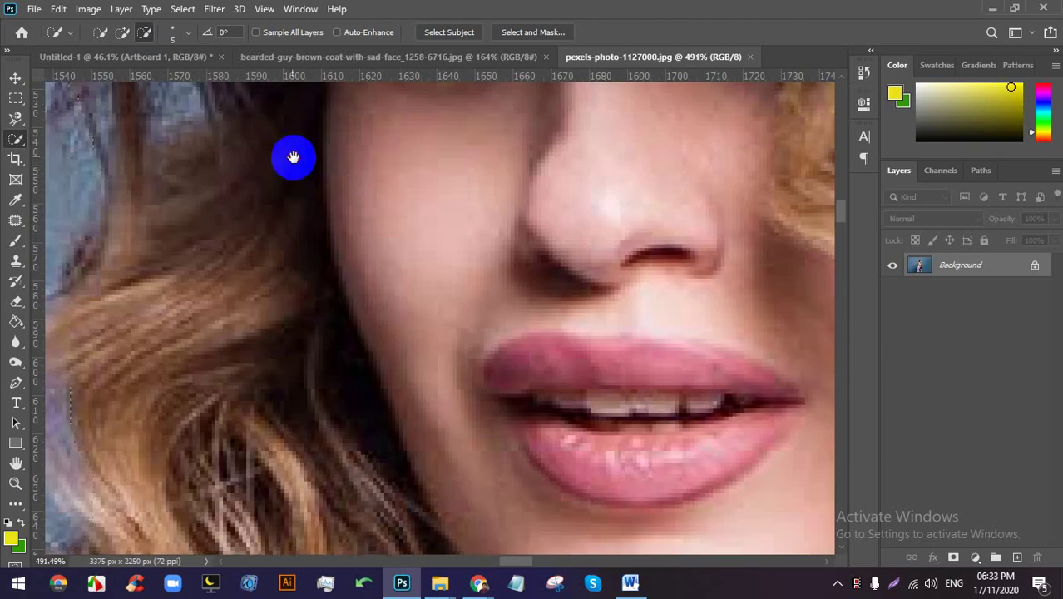
pyautogui.moveTo(293, 157); pyautogui.dragTo(387, 361)
pyautogui.scroll(2, 375, 305)
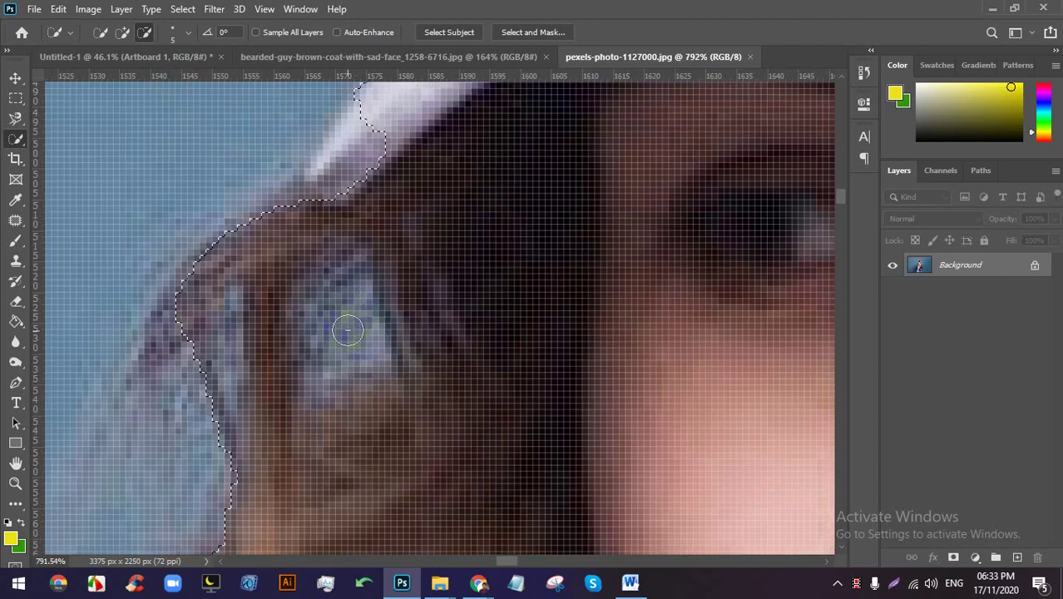
pyautogui.scroll(-15, 349, 327)
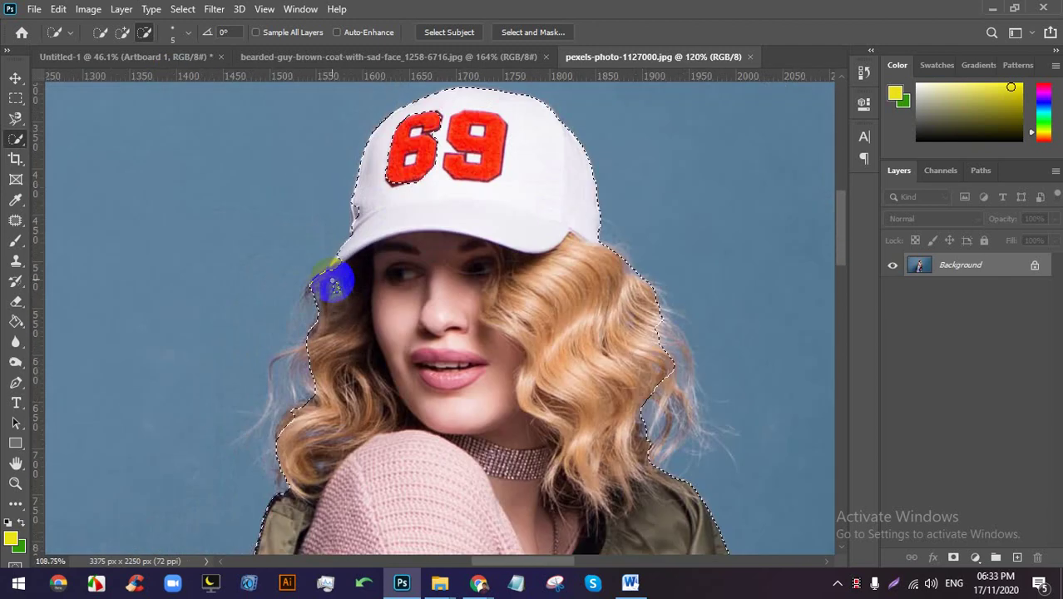
# Subtract the narrow blue background gap between the jacket's sleeve cuff and the denim skirt from the selection.
pyautogui.scroll(12, 366, 441)
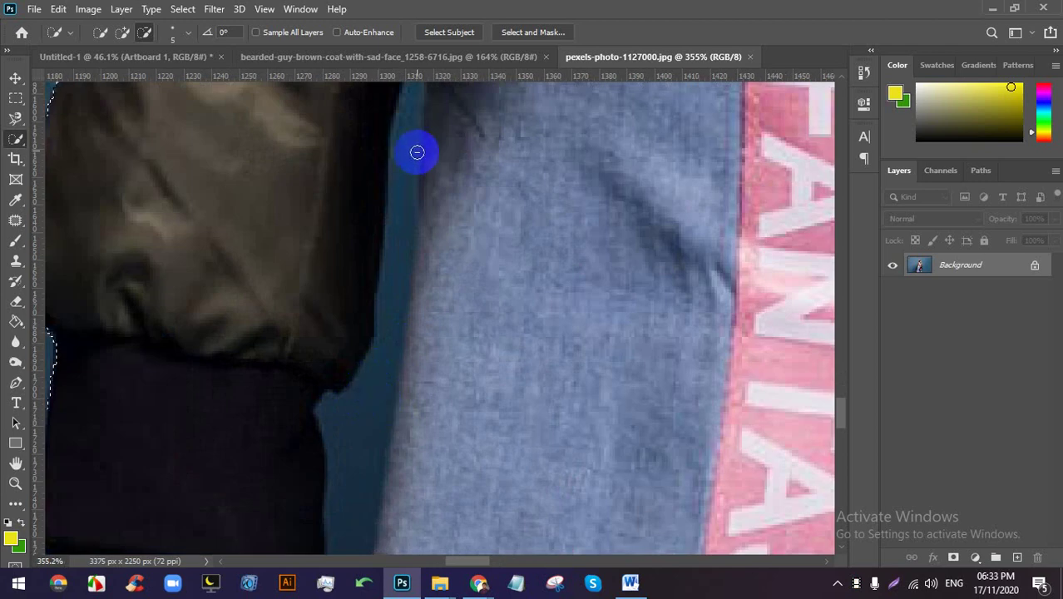
pyautogui.moveTo(417, 152); pyautogui.dragTo(407, 179)
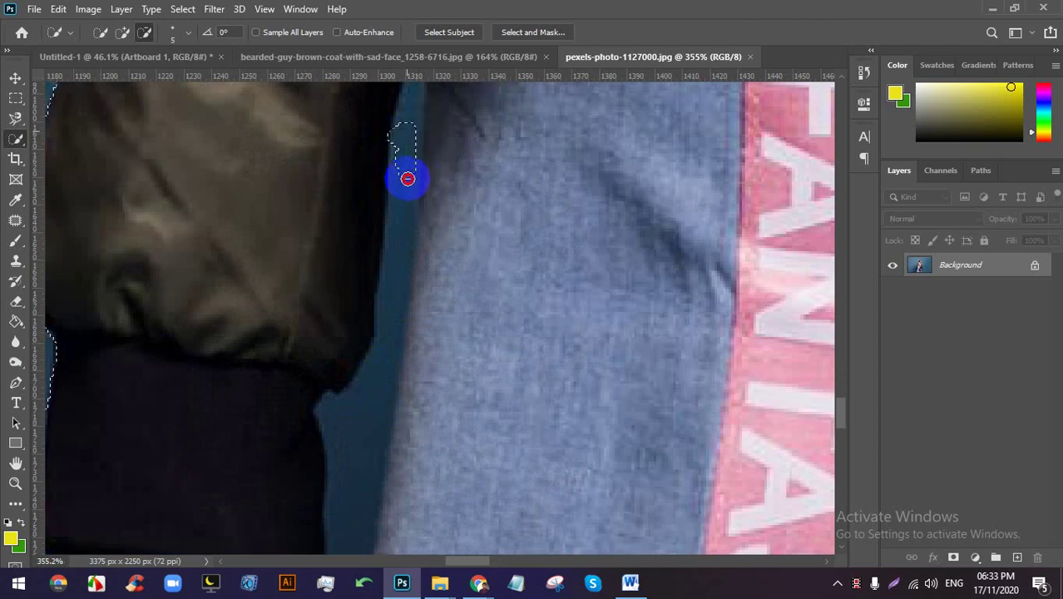
pyautogui.moveTo(368, 434)
pyautogui.mouseDown()
pyautogui.moveTo(452, 265)
pyautogui.moveTo(442, 342)
pyautogui.mouseUp()
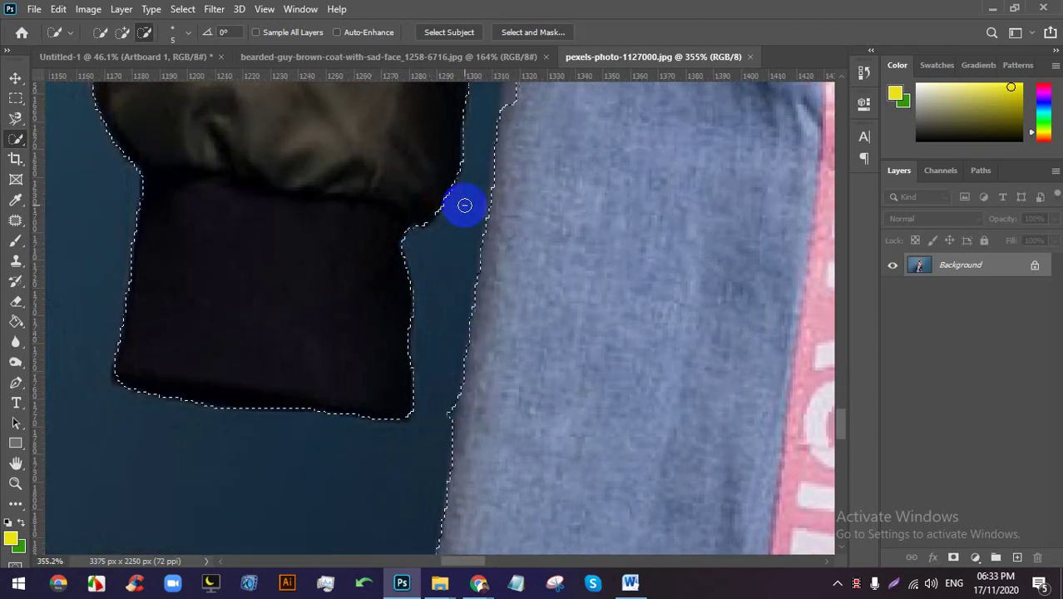
pyautogui.scroll(3, 451, 283)
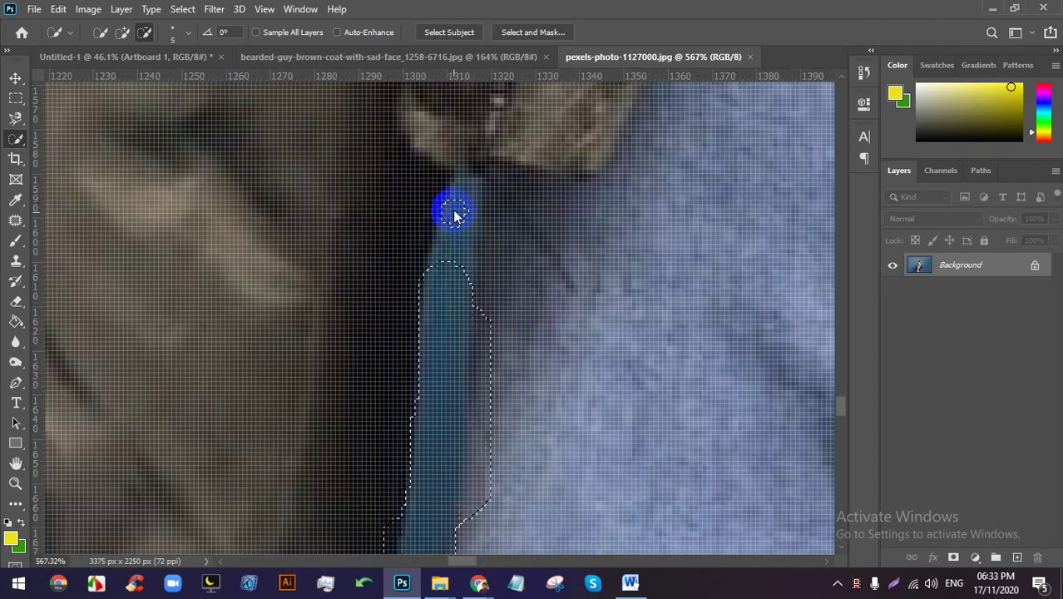
# Add the skirt's edge beside the gap back to the selection and subtract the gap's narrow upper tip.
pyautogui.click(122, 32)
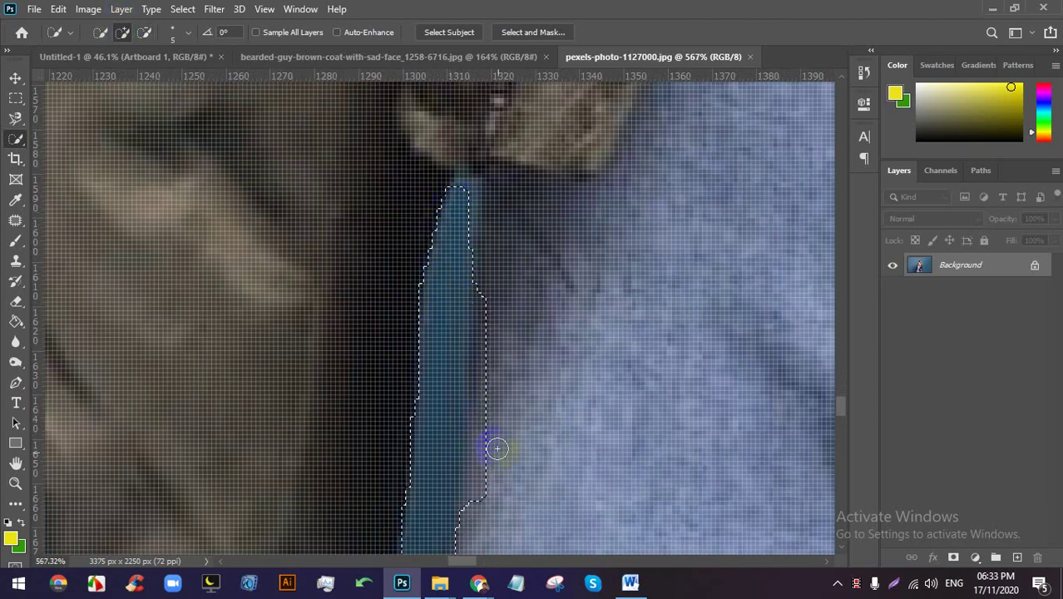
pyautogui.moveTo(492, 327); pyautogui.dragTo(420, 186)
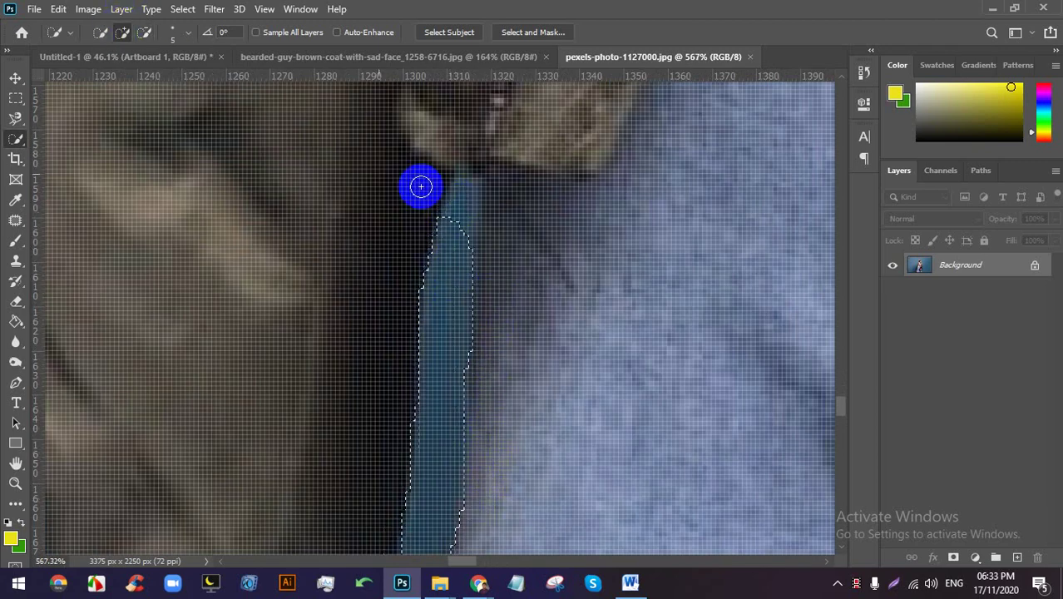
pyautogui.click(144, 32)
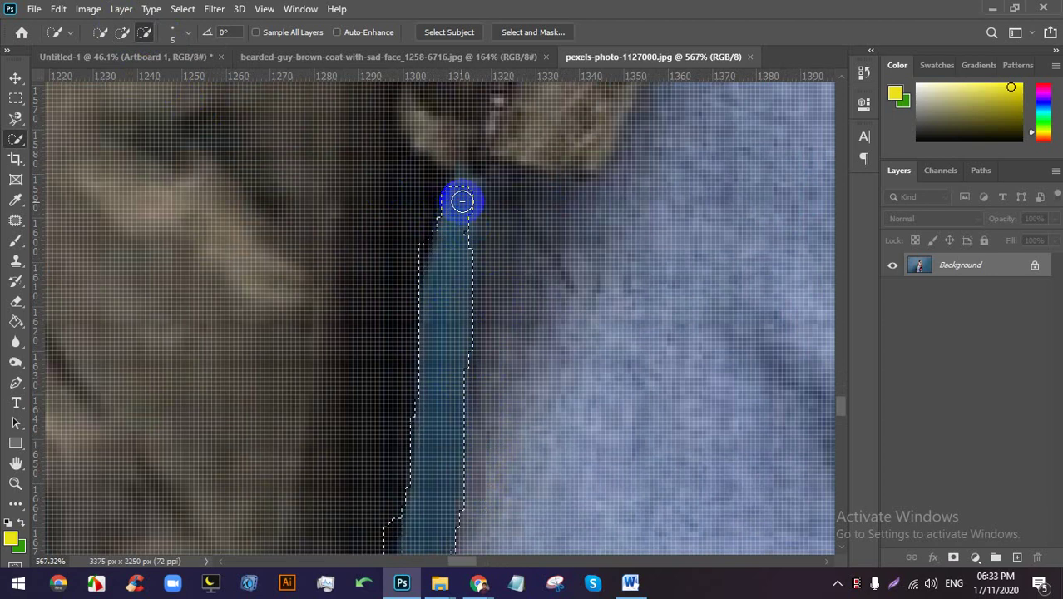
pyautogui.scroll(-10, 462, 201)
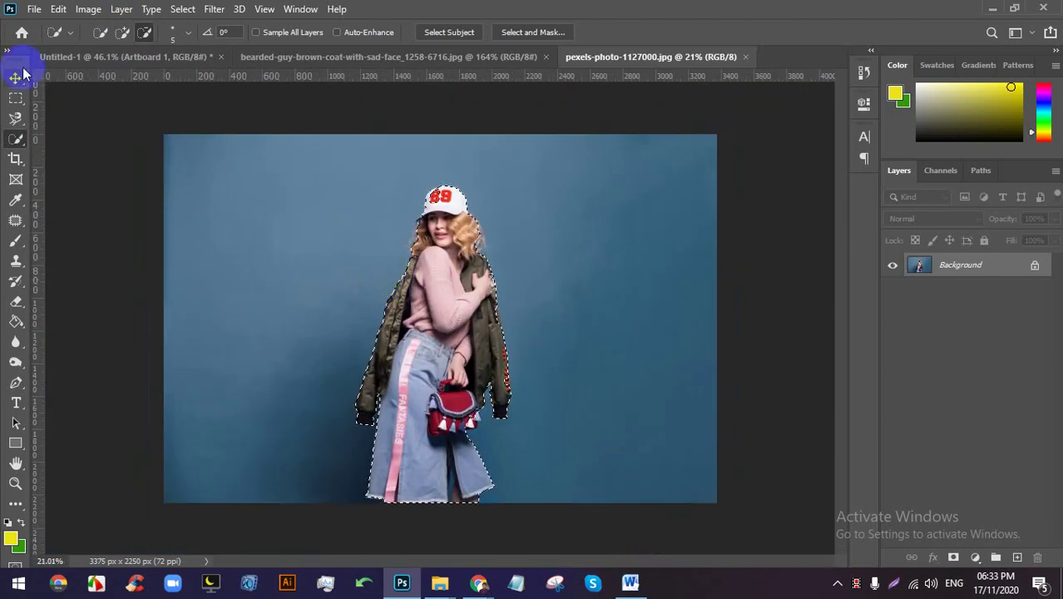
# Try moving the selected woman toward the photo's left side, inspect the cut-out cap, and undo the move.
pyautogui.click(16, 77)
pyautogui.moveTo(443, 266); pyautogui.dragTo(293, 227)
pyautogui.scroll(3, 272, 231)
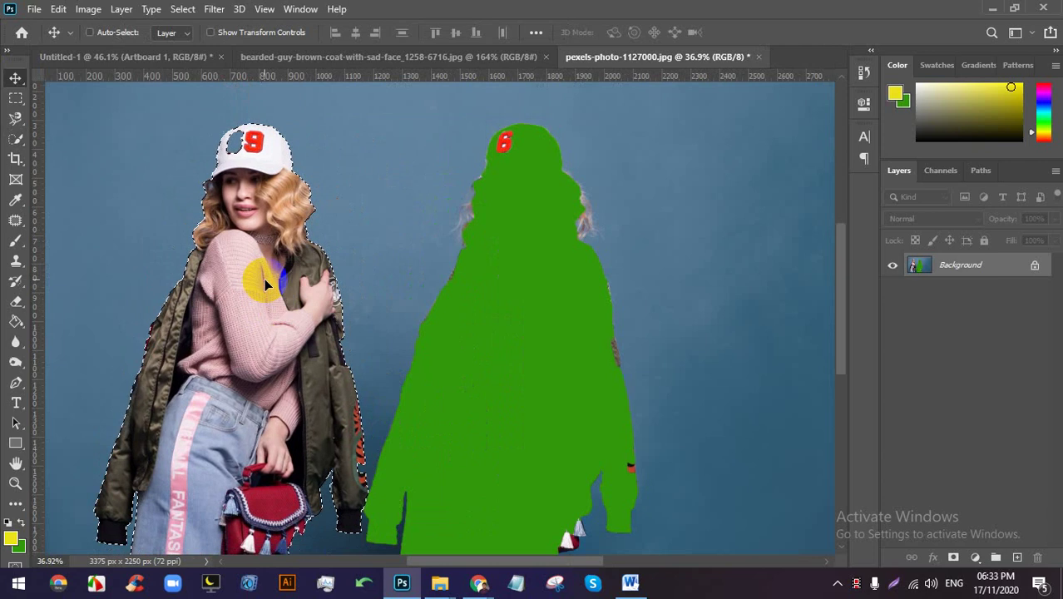
pyautogui.scroll(2, 264, 278)
pyautogui.scroll(4, 219, 148)
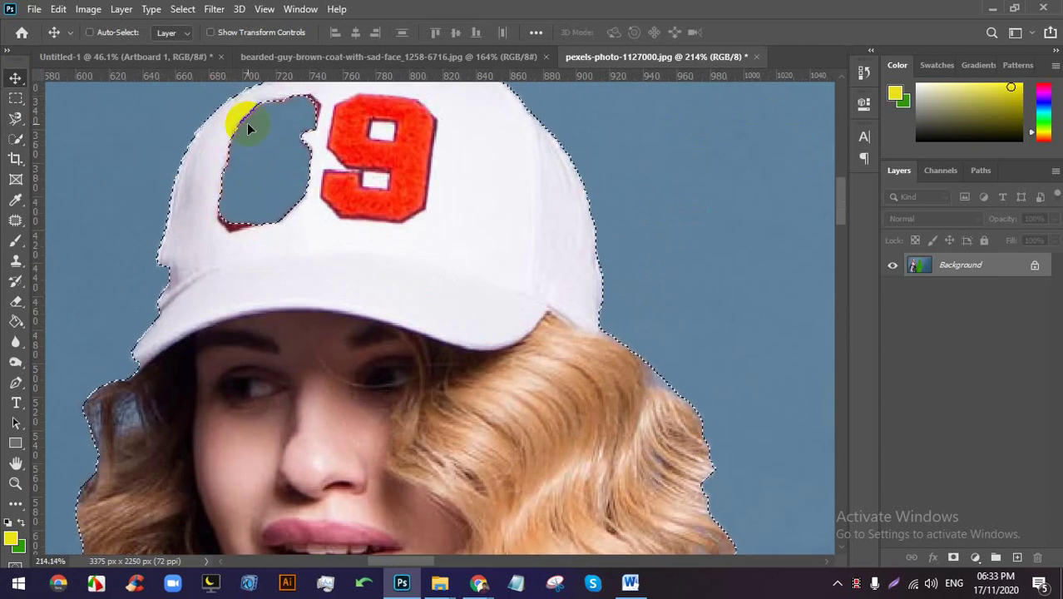
pyautogui.scroll(-6, 467, 232)
pyautogui.hotkey('ctrl', 'z')
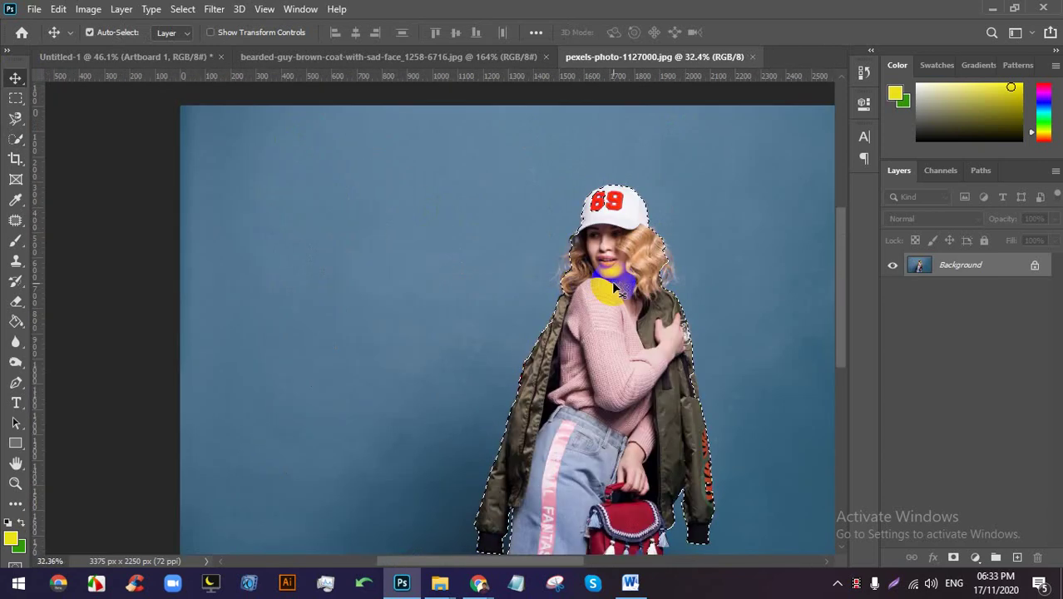
# Add the red digit 6 on the white cap to the selection with the Quick Selection tool.
pyautogui.scroll(3, 590, 168)
pyautogui.scroll(5, 592, 172)
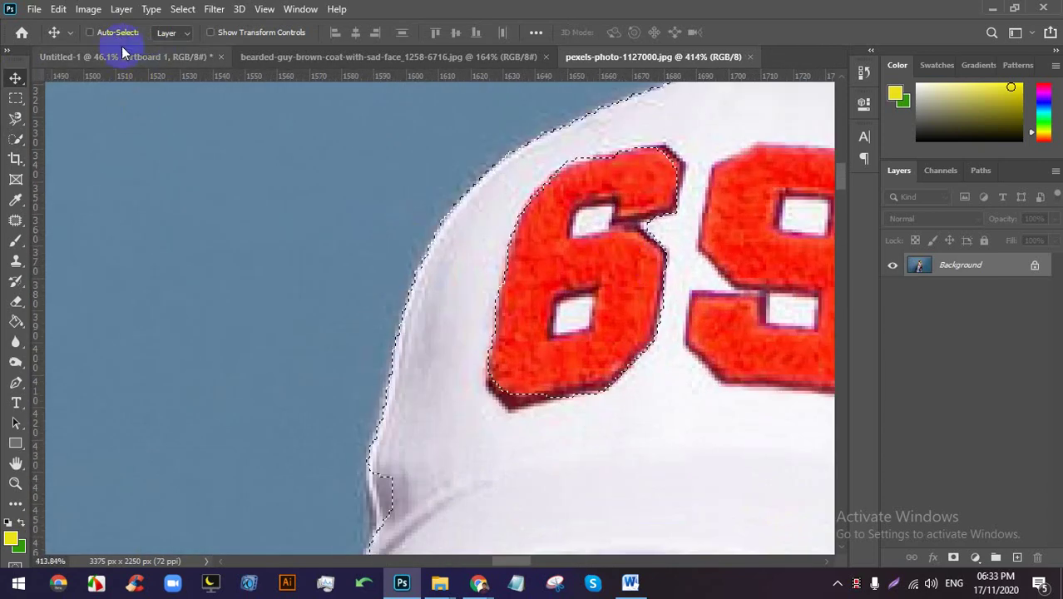
pyautogui.click(14, 138)
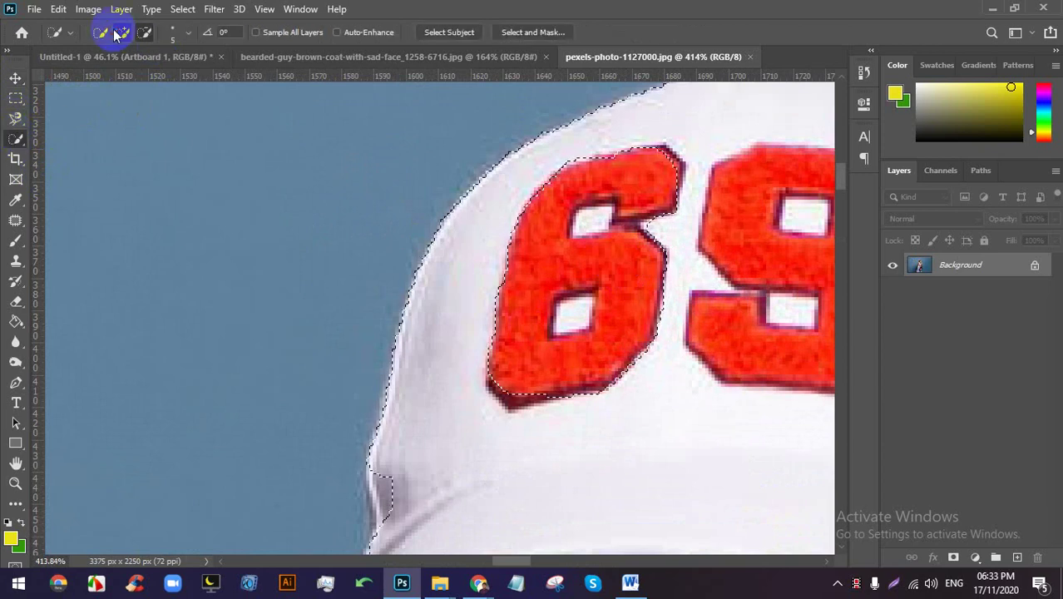
pyautogui.click(122, 31)
pyautogui.click(590, 303)
pyautogui.click(588, 287)
# Move the selected woman and place several overlapping copies of her across the photo with the Move tool.
pyautogui.scroll(-5, 486, 230)
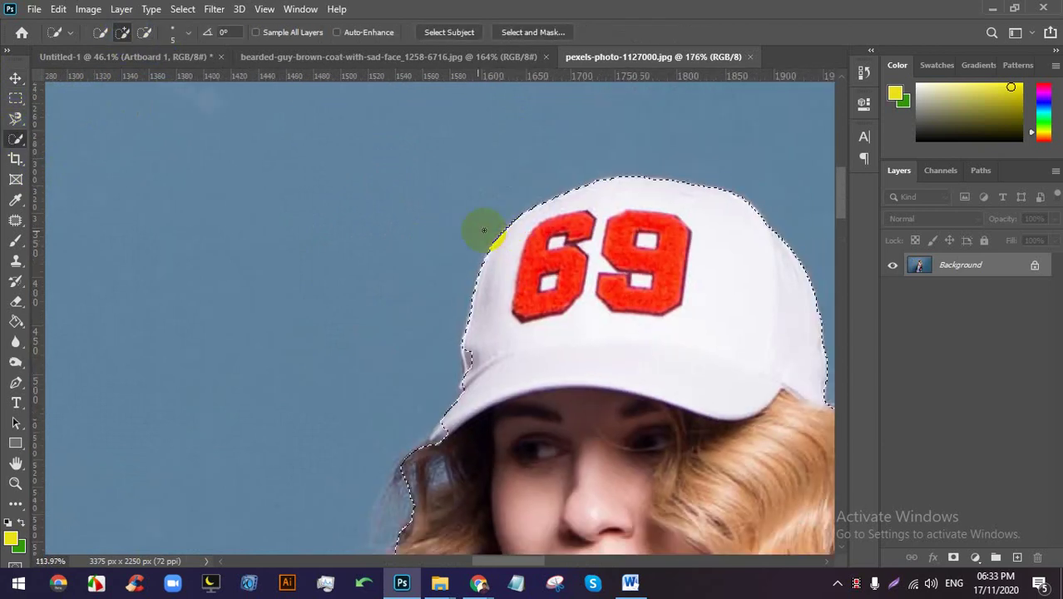
pyautogui.scroll(-4, 470, 238)
pyautogui.click(15, 77)
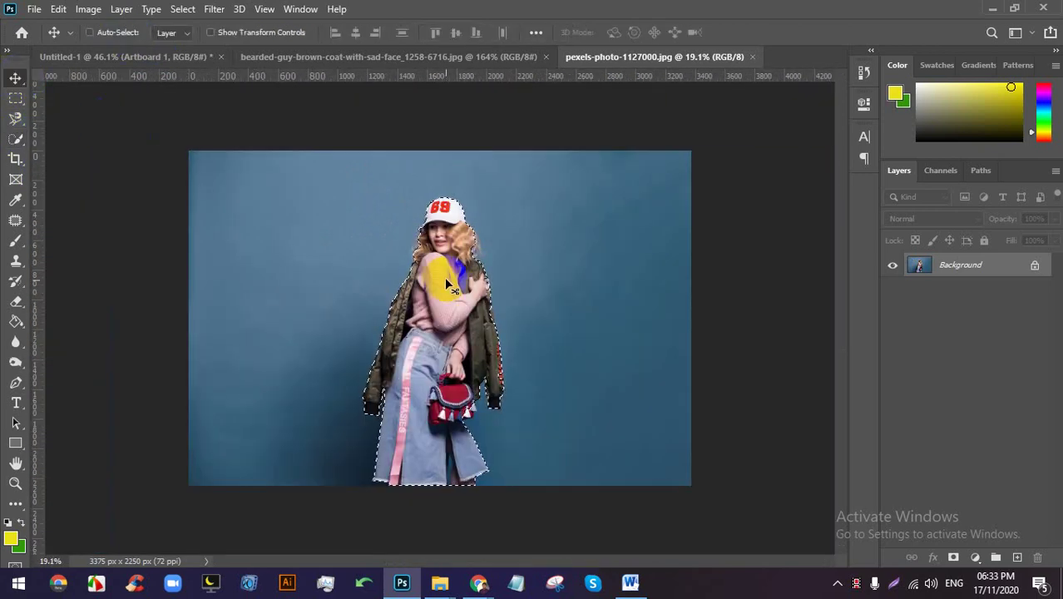
pyautogui.moveTo(441, 277); pyautogui.dragTo(285, 300)
pyautogui.scroll(3, 288, 274)
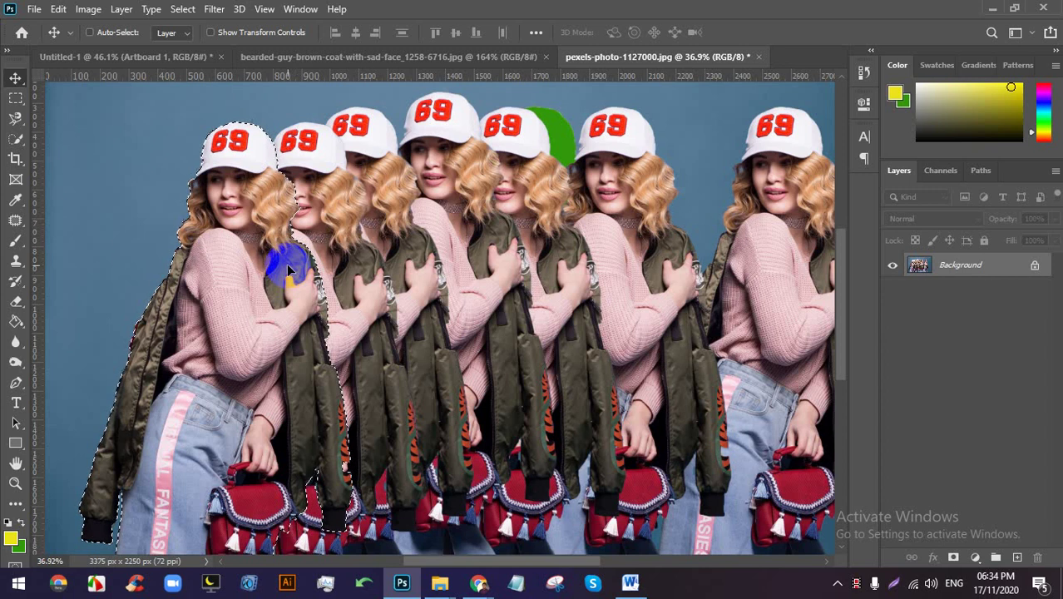
pyautogui.scroll(2, 291, 233)
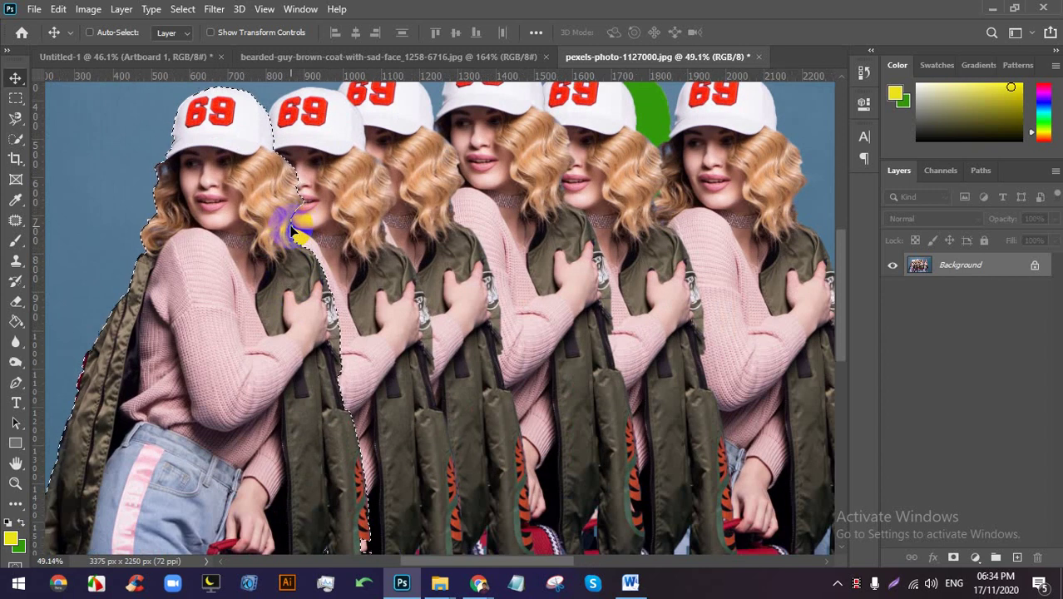
# Undo the copies and the move of the woman until only the original figure remains in the photo.
pyautogui.hotkey('ctrl', 'z')
pyautogui.hotkey('ctrl', 'z')
pyautogui.hotkey('ctrl', 'z')
pyautogui.hotkey('ctrl', 'z')
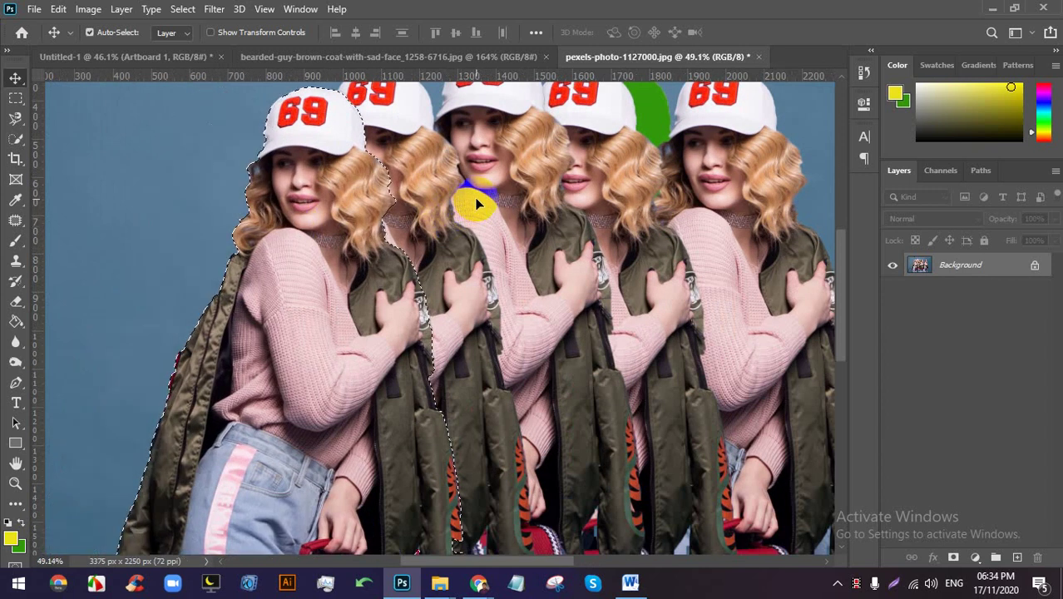
pyautogui.hotkey('ctrl', 'z')
pyautogui.scroll(-4, 510, 196)
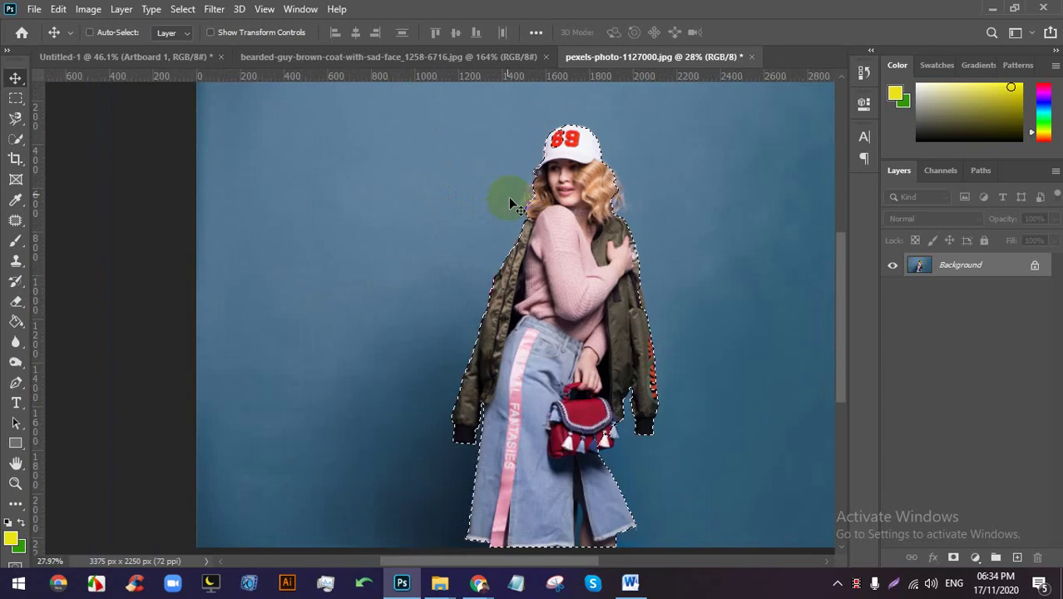
# Invert the selection so that the blue background around the woman is selected.
pyautogui.scroll(2, 516, 191)
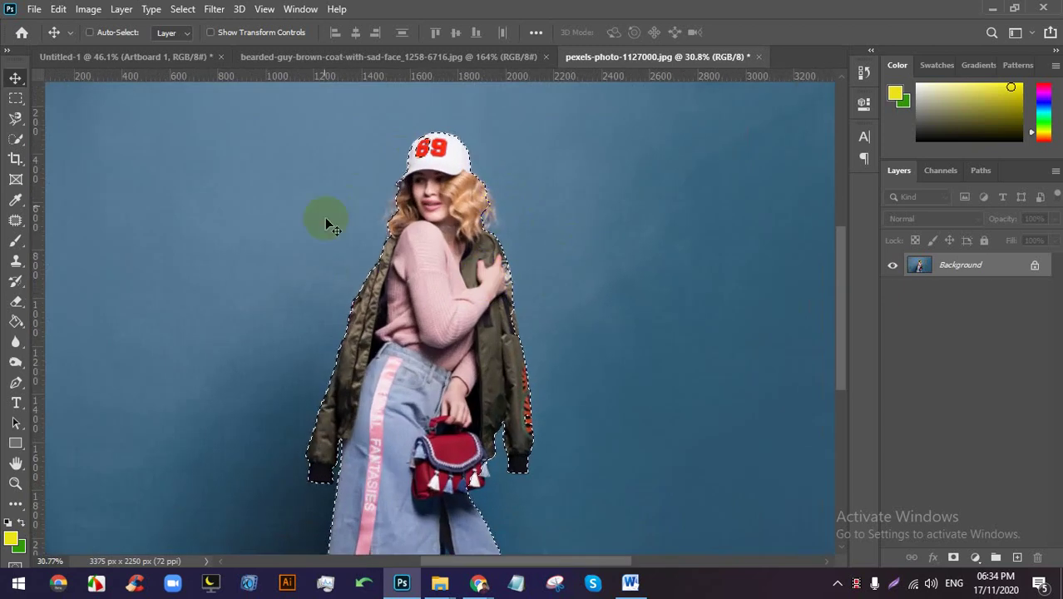
pyautogui.scroll(-2, 466, 170)
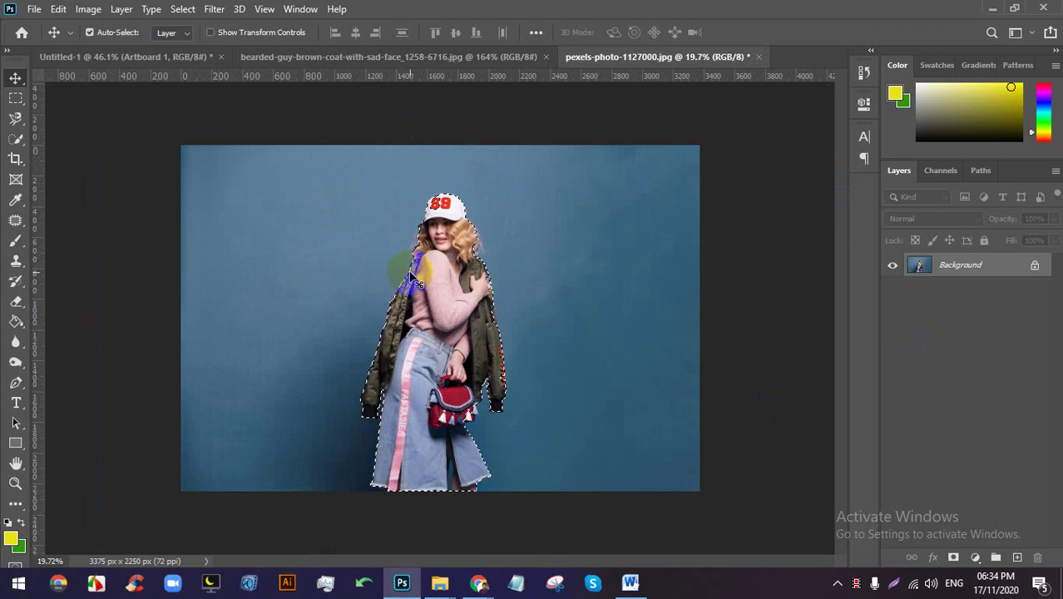
pyautogui.scroll(2, 403, 276)
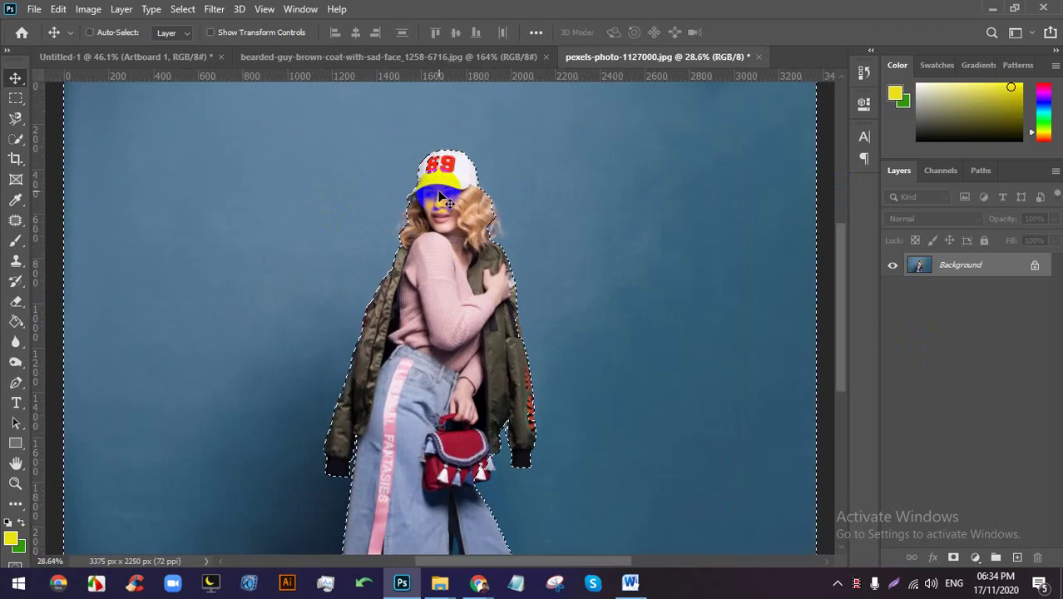
pyautogui.scroll(1, 408, 99)
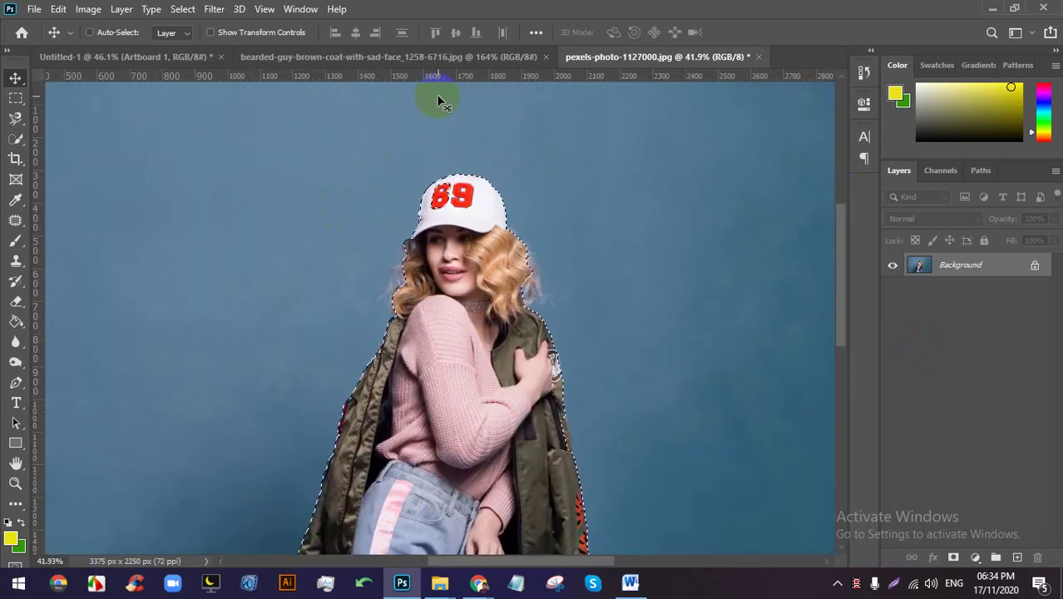
# Unlock the Background layer and delete the selected blue background around the woman.
pyautogui.scroll(-3, 527, 192)
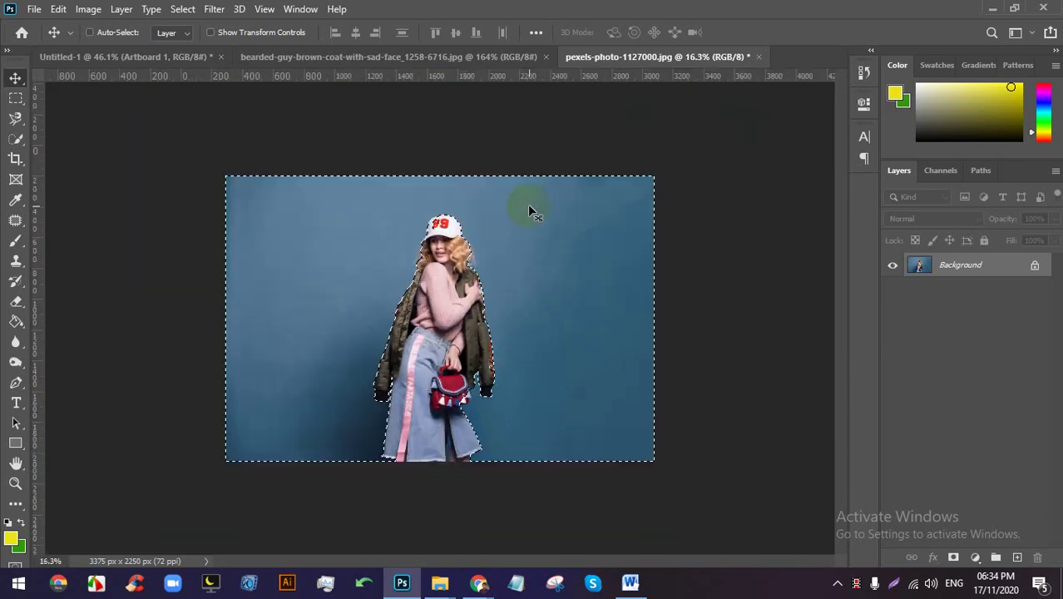
pyautogui.scroll(1, 532, 209)
pyautogui.scroll(1, 459, 237)
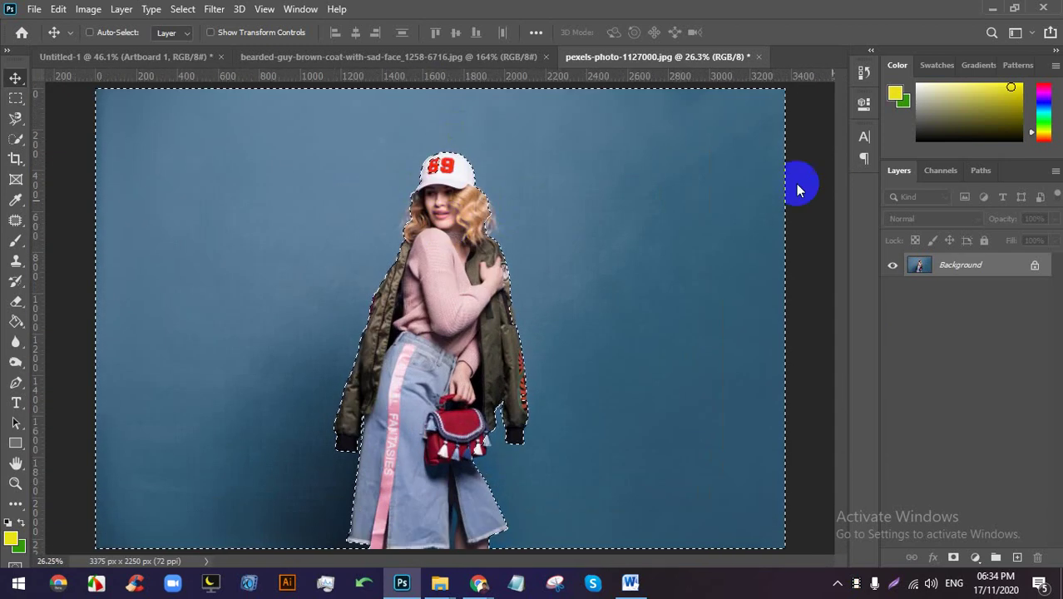
pyautogui.click(1035, 266)
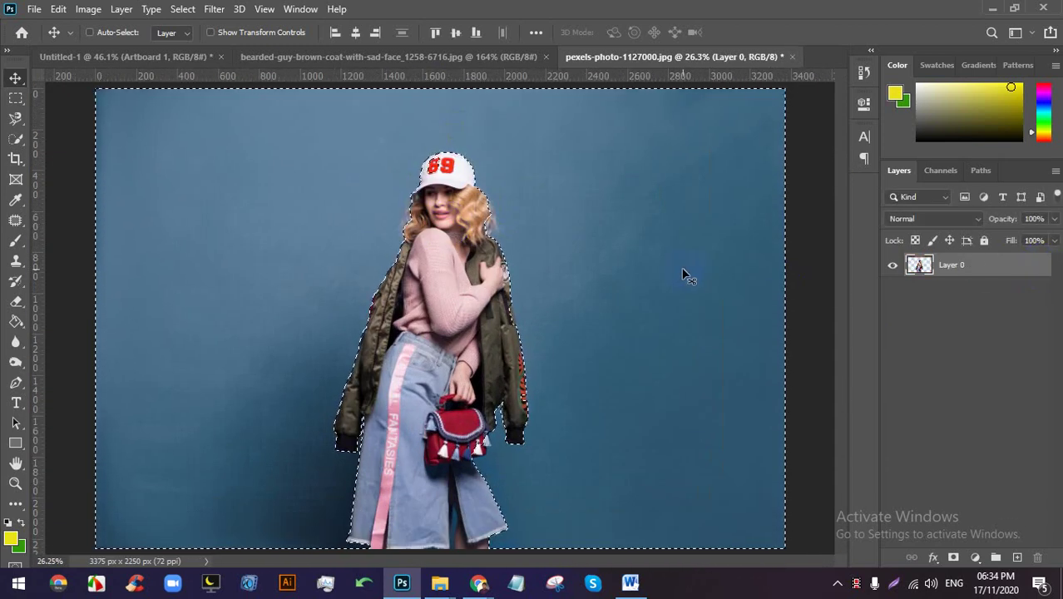
pyautogui.press('Delete')
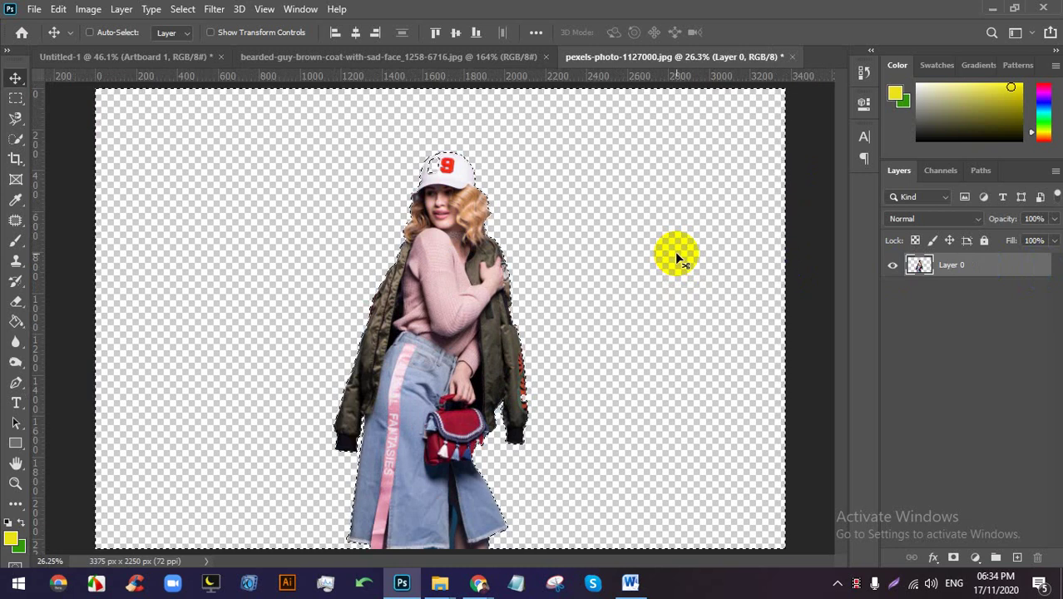
# Open 220-SM892625.jpg from the Image folder in File Explorer as a separate document in Photoshop.
pyautogui.click(440, 583)
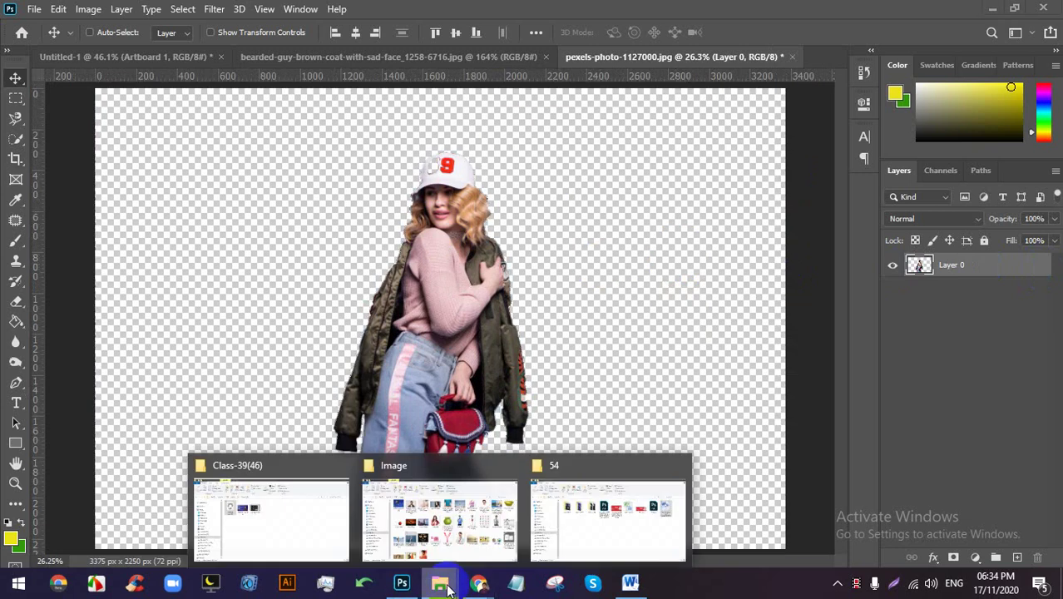
pyautogui.click(515, 520)
pyautogui.scroll(2, 551, 385)
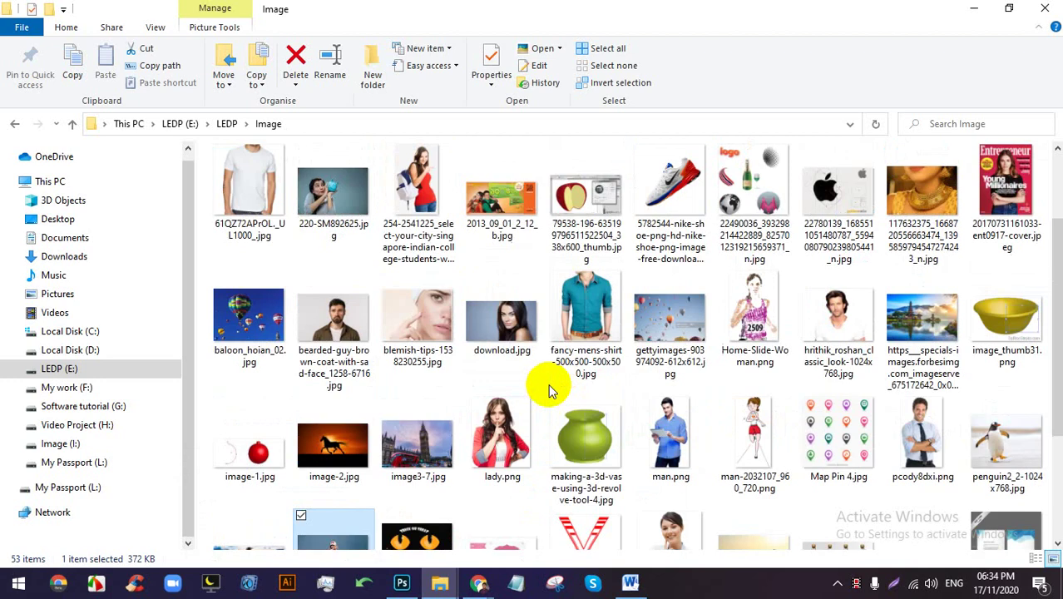
pyautogui.click(337, 200)
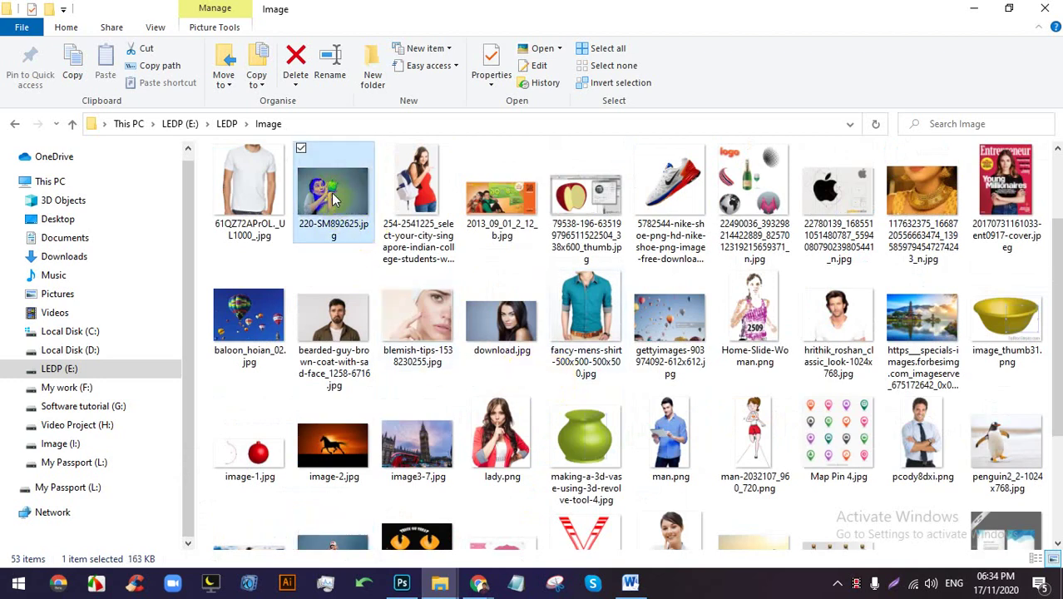
pyautogui.moveTo(468, 539); pyautogui.dragTo(441, 424)
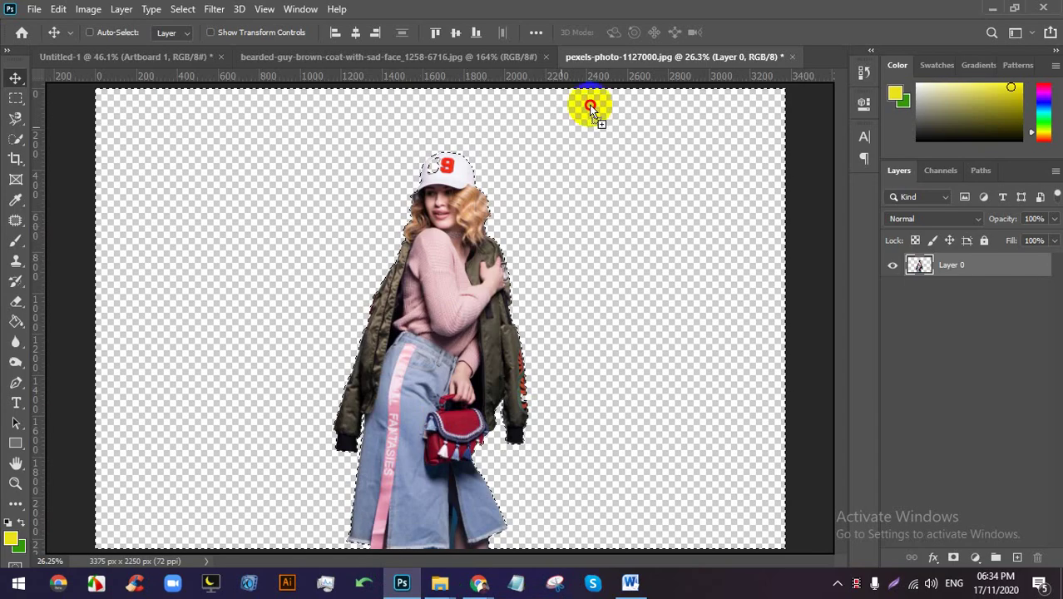
pyautogui.moveTo(590, 107); pyautogui.dragTo(705, 33)
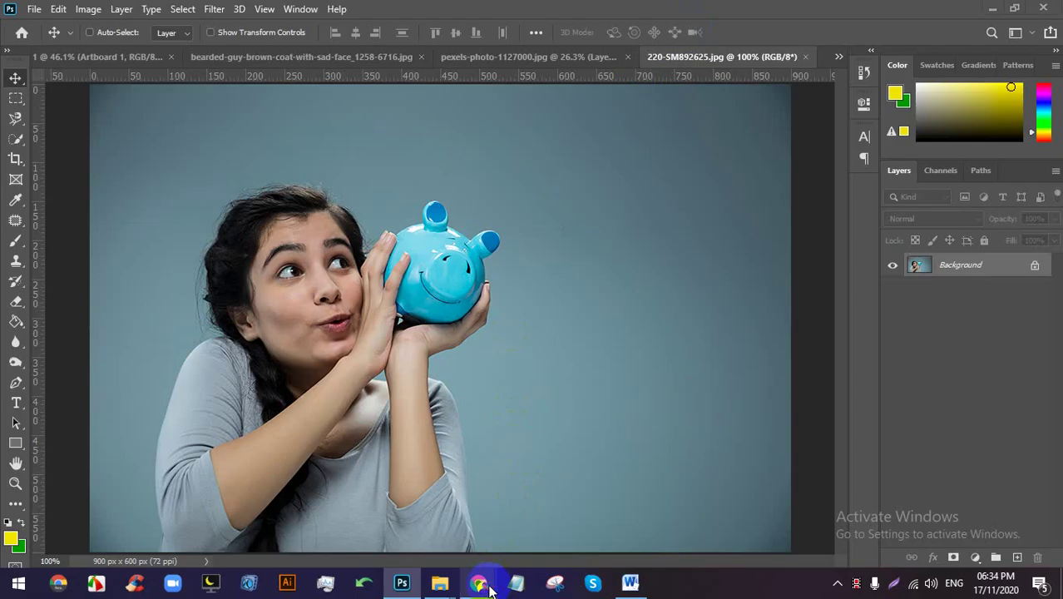
# Switch to the Google Meet call in Chrome, read the chat messages and return to Photoshop.
pyautogui.click(488, 586)
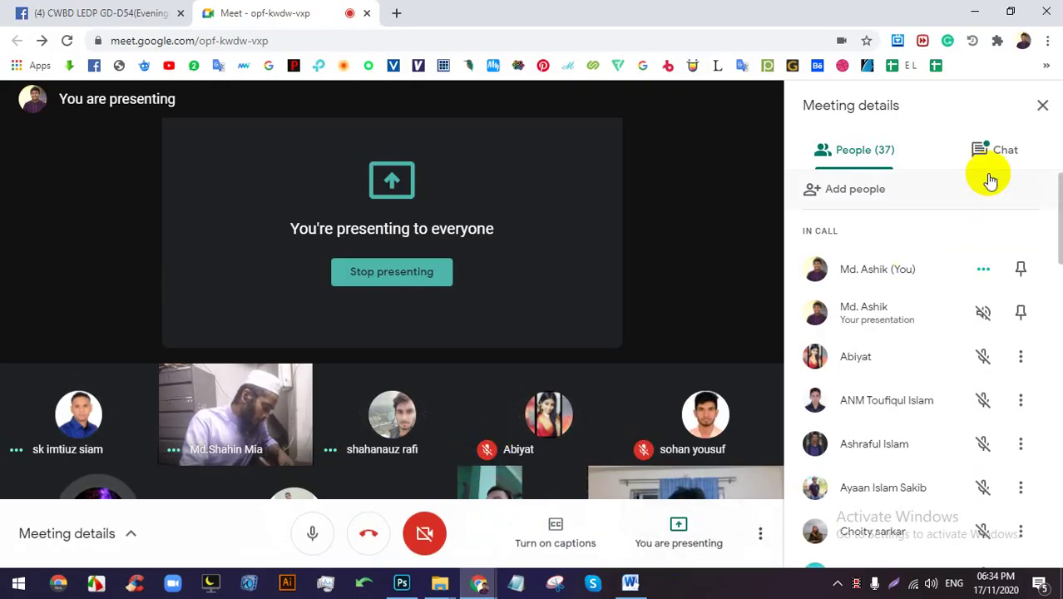
pyautogui.click(990, 180)
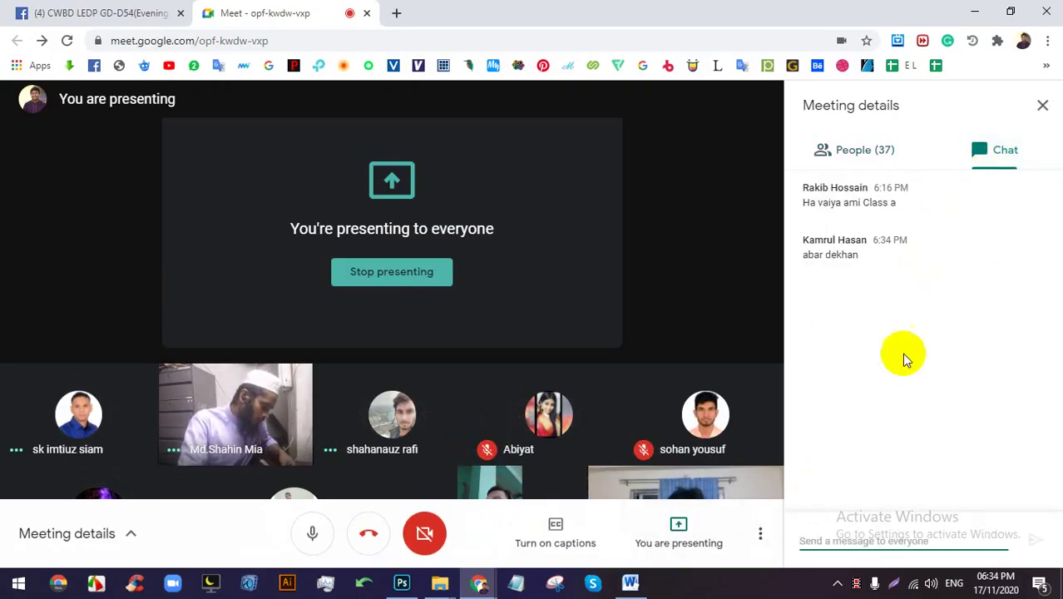
pyautogui.click(411, 587)
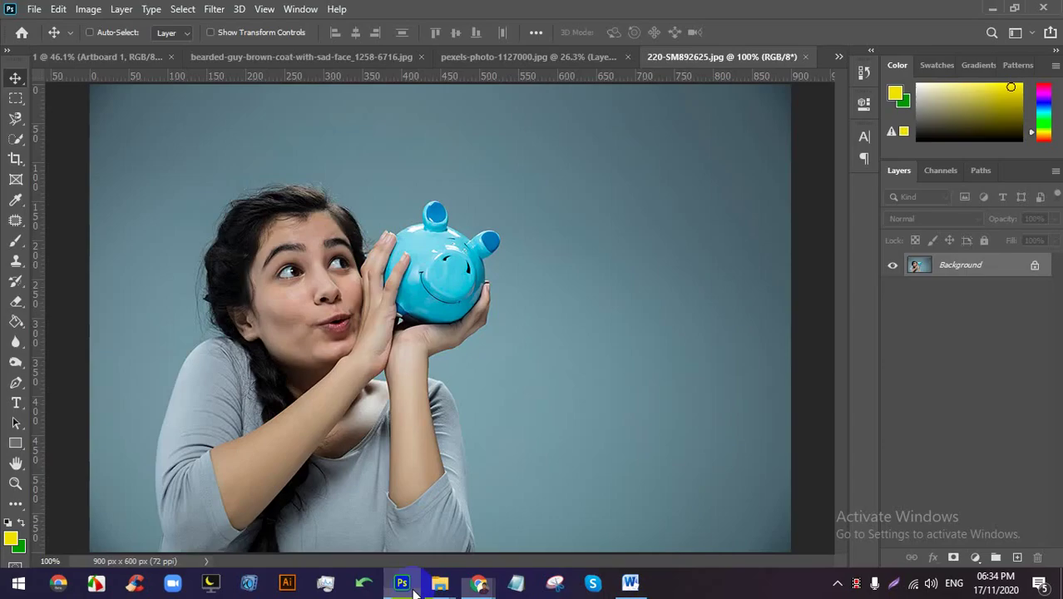
pyautogui.scroll(-2, 562, 208)
pyautogui.scroll(3, 246, 270)
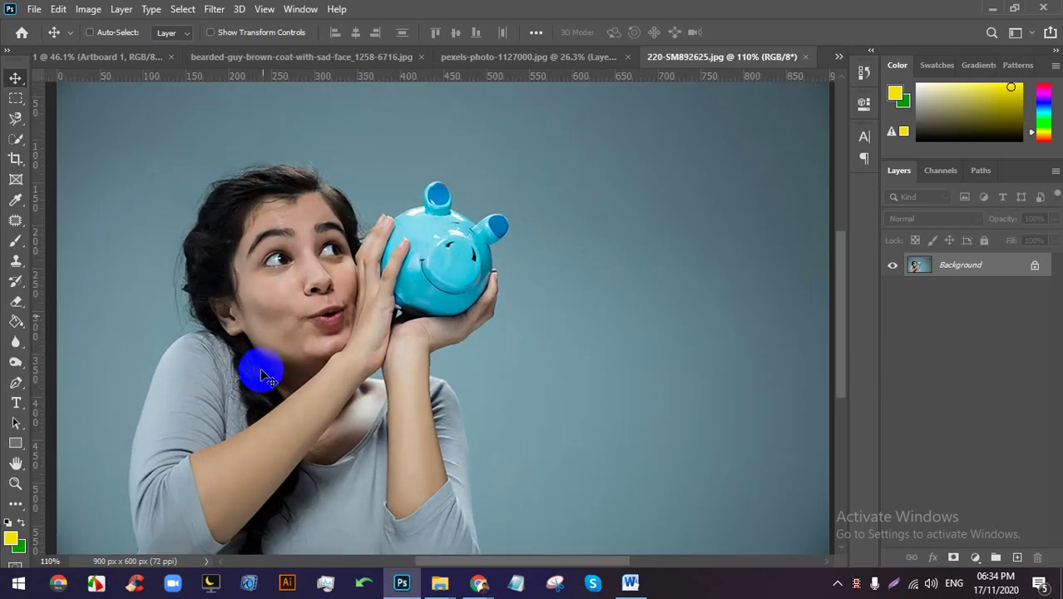
pyautogui.scroll(-2, 457, 447)
pyautogui.scroll(1, 141, 371)
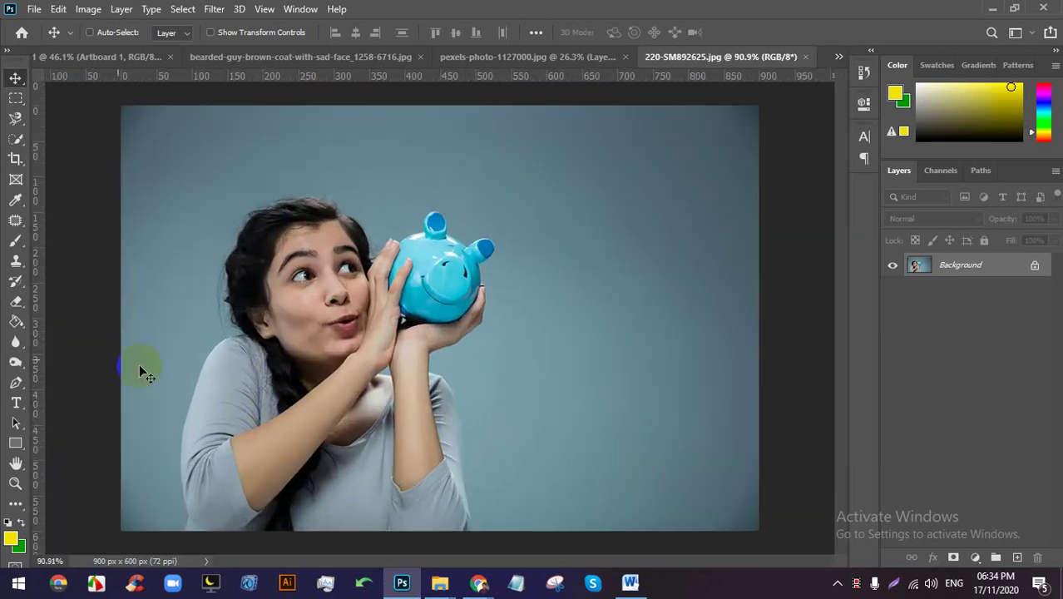
pyautogui.scroll(2, 252, 346)
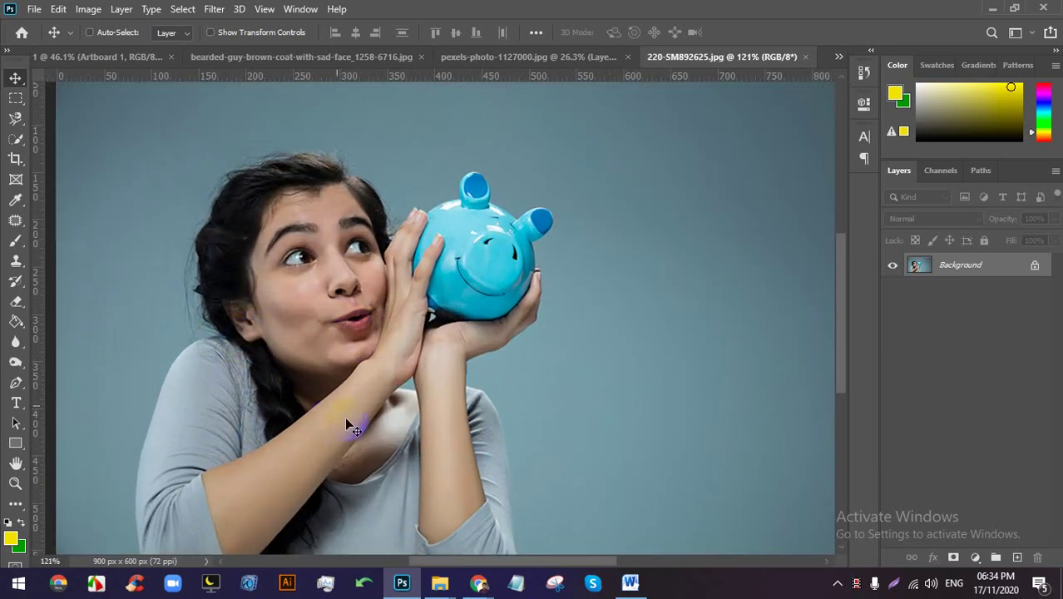
pyautogui.scroll(-2, 300, 318)
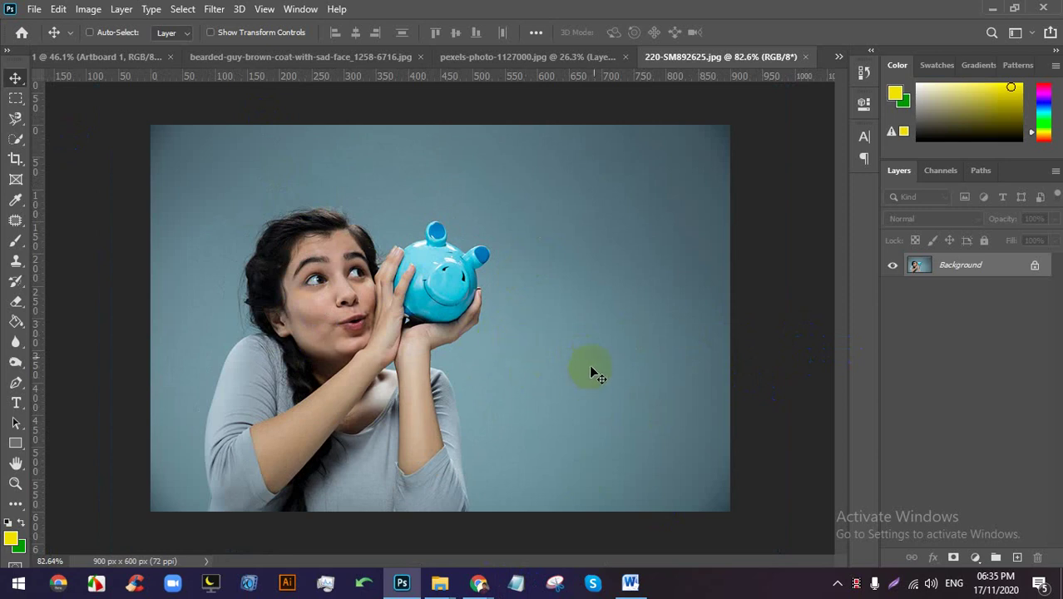
# Select the blue-grey background around the woman and the piggy bank with the Quick Selection tool.
pyautogui.click(15, 98)
pyautogui.click(15, 118)
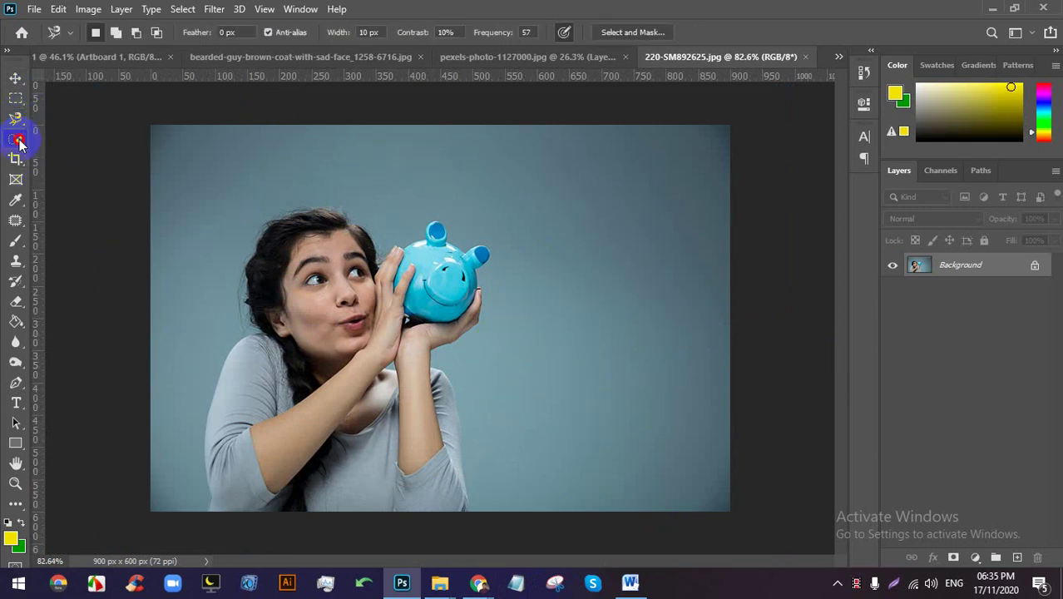
pyautogui.click(15, 138)
pyautogui.click(92, 154)
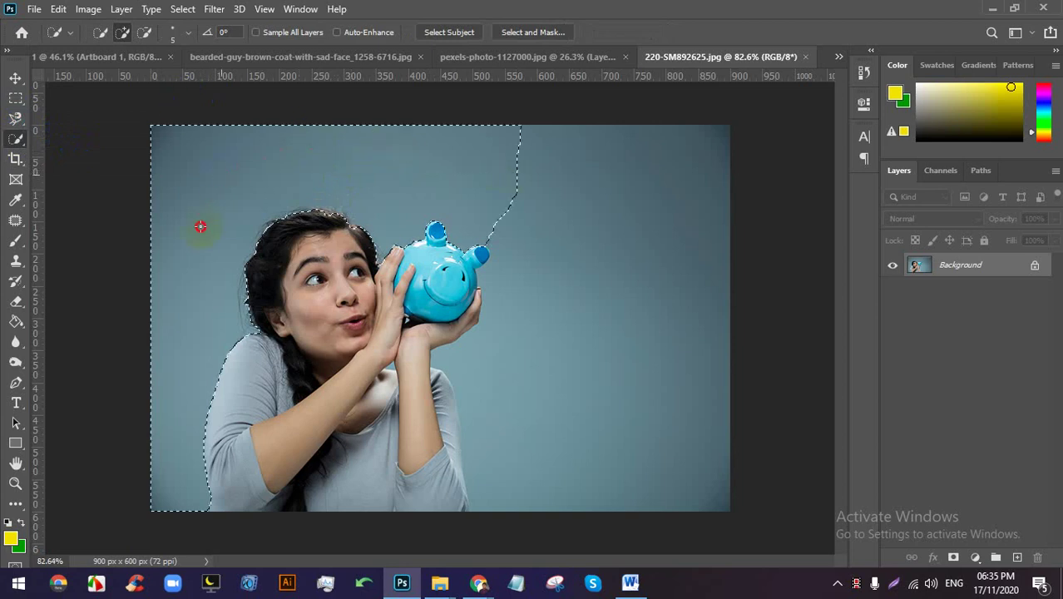
pyautogui.scroll(5, 636, 453)
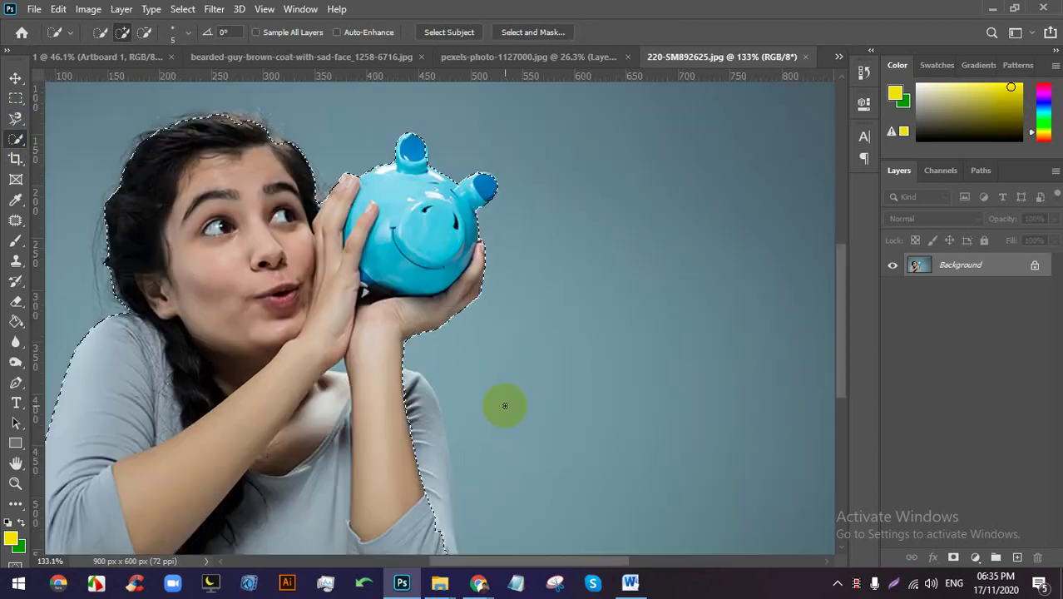
pyautogui.scroll(-4, 422, 328)
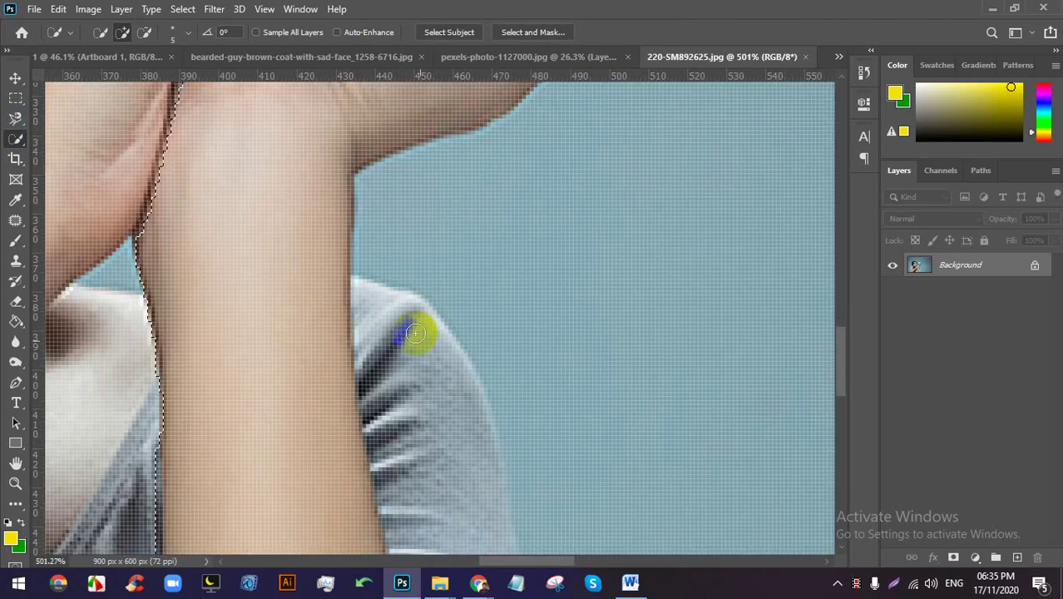
pyautogui.scroll(-3, 411, 183)
# Subtract the woman's raised forearm and the grey sleeve behind it from the background selection.
pyautogui.click(144, 32)
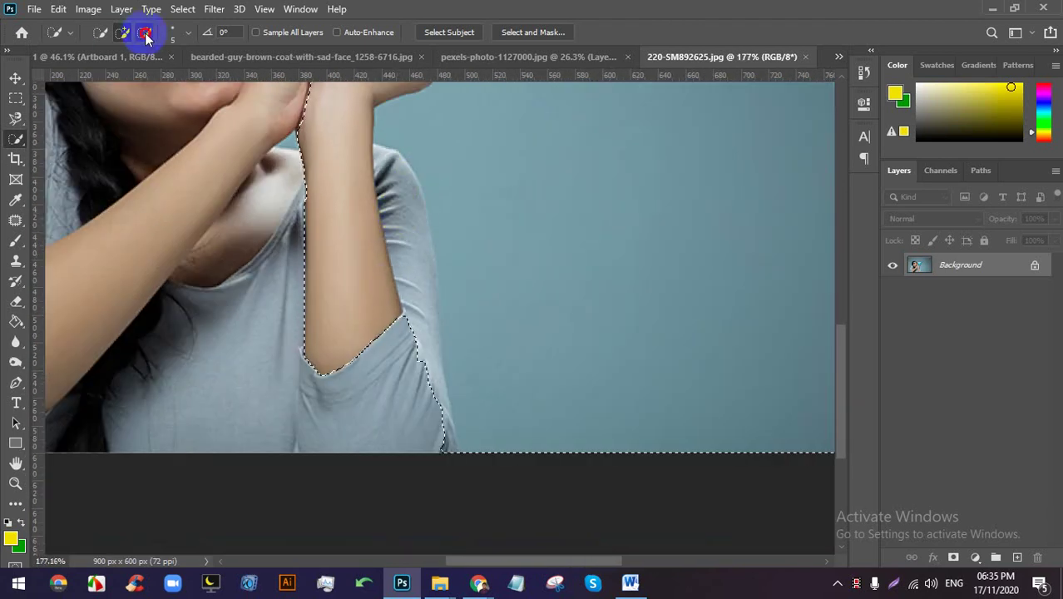
pyautogui.click(342, 307)
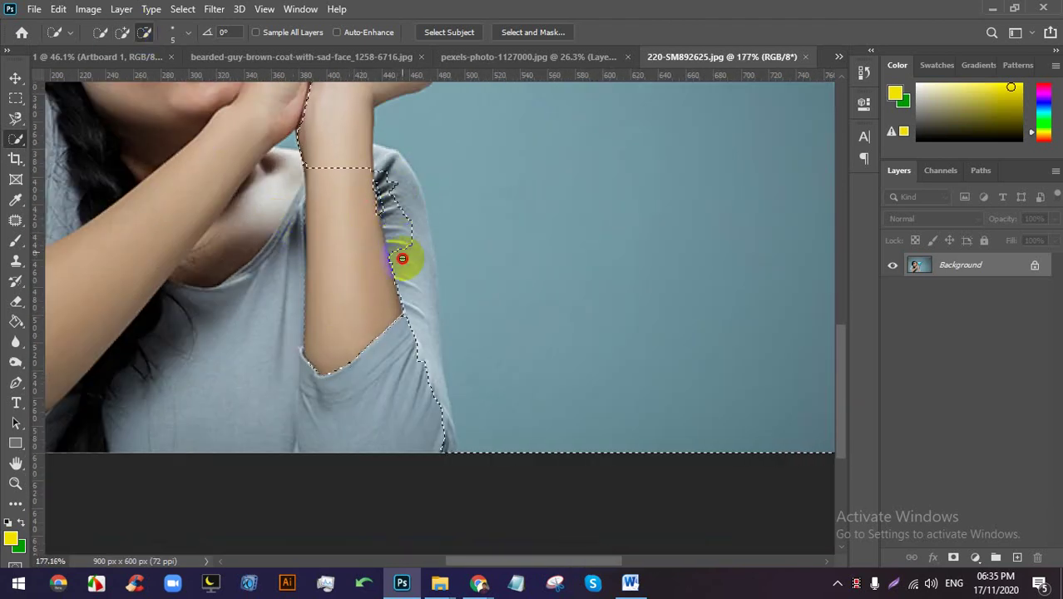
pyautogui.moveTo(402, 257); pyautogui.dragTo(419, 341)
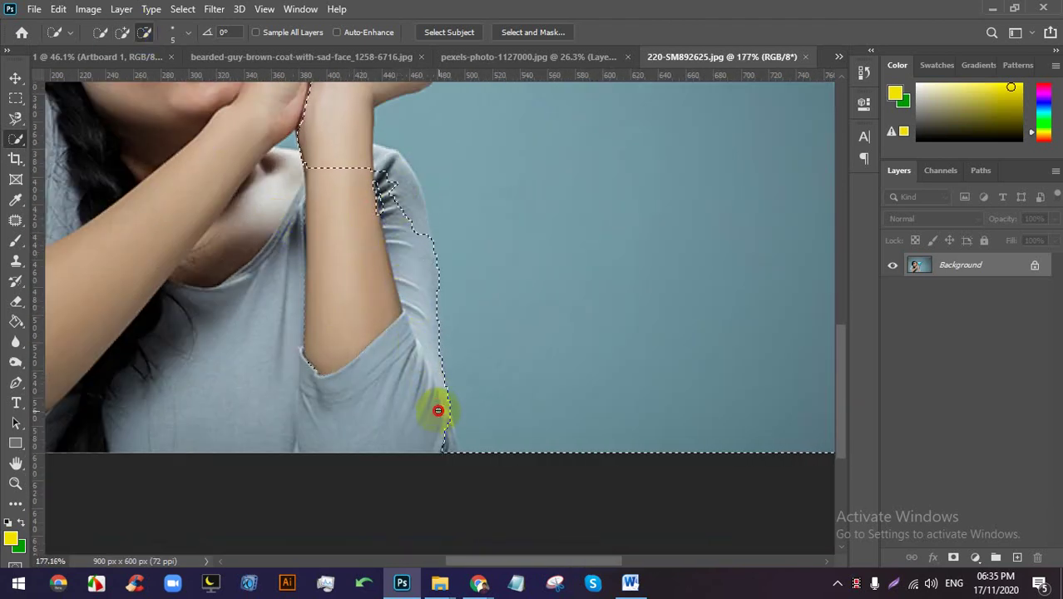
pyautogui.keyDown('alt'); pyautogui.click(441, 448); pyautogui.keyUp('alt')
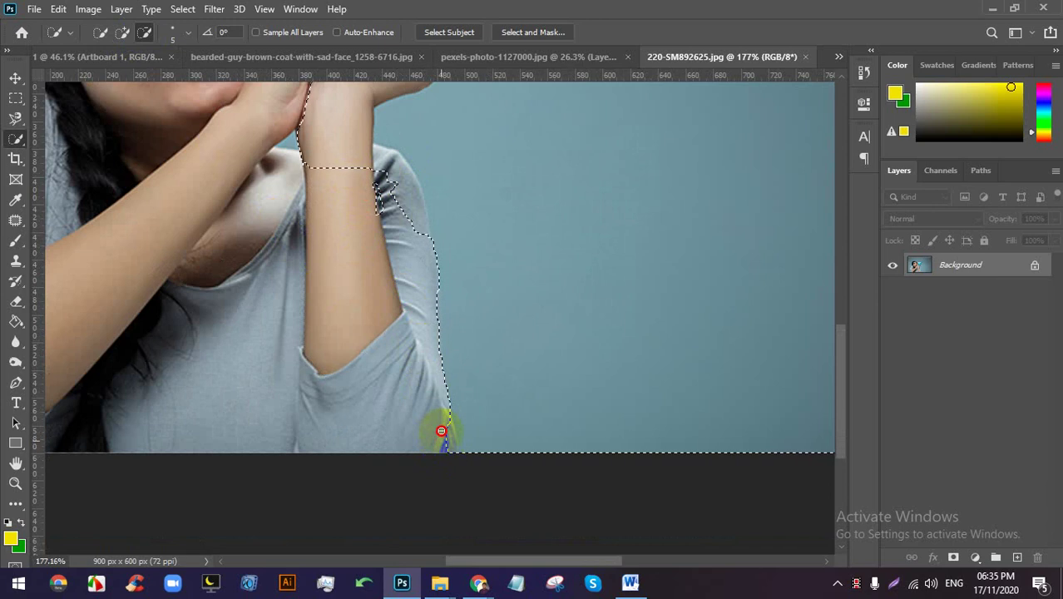
pyautogui.keyDown('alt'); pyautogui.click(384, 172); pyautogui.keyUp('alt')
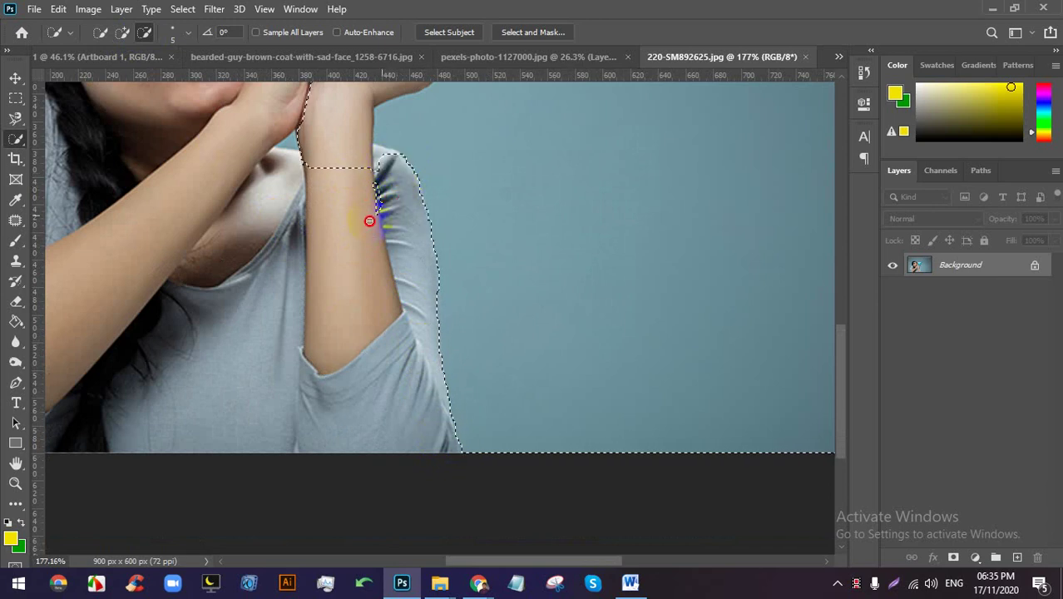
# Subtract the wrist and the hand supporting the piggy bank from the background selection.
pyautogui.moveTo(366, 169); pyautogui.dragTo(351, 361)
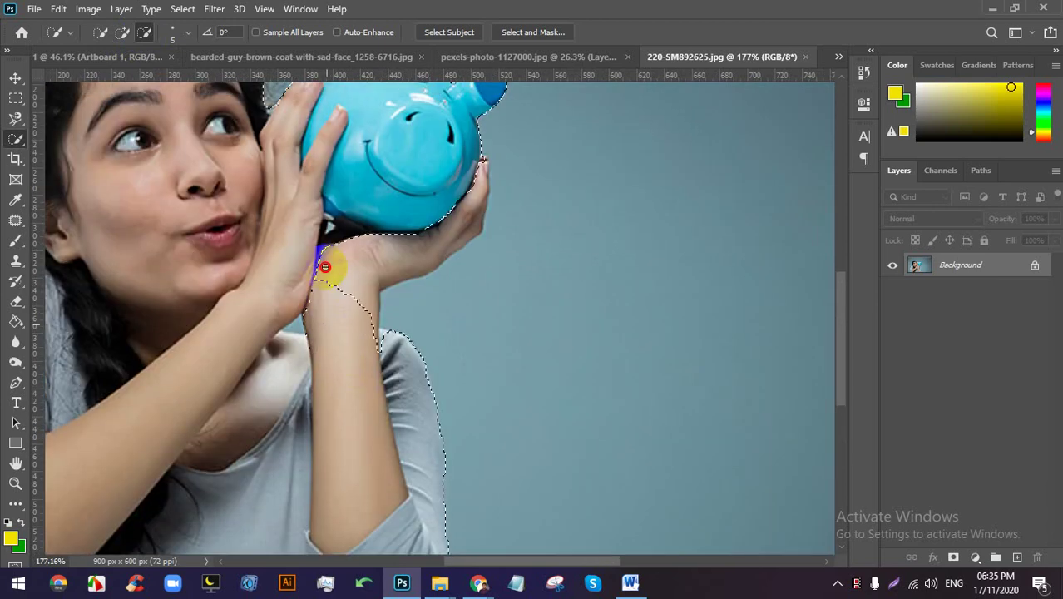
pyautogui.keyDown('alt'); pyautogui.click(326, 277); pyautogui.keyUp('alt')
pyautogui.keyDown('alt'); pyautogui.click(427, 203); pyautogui.keyUp('alt')
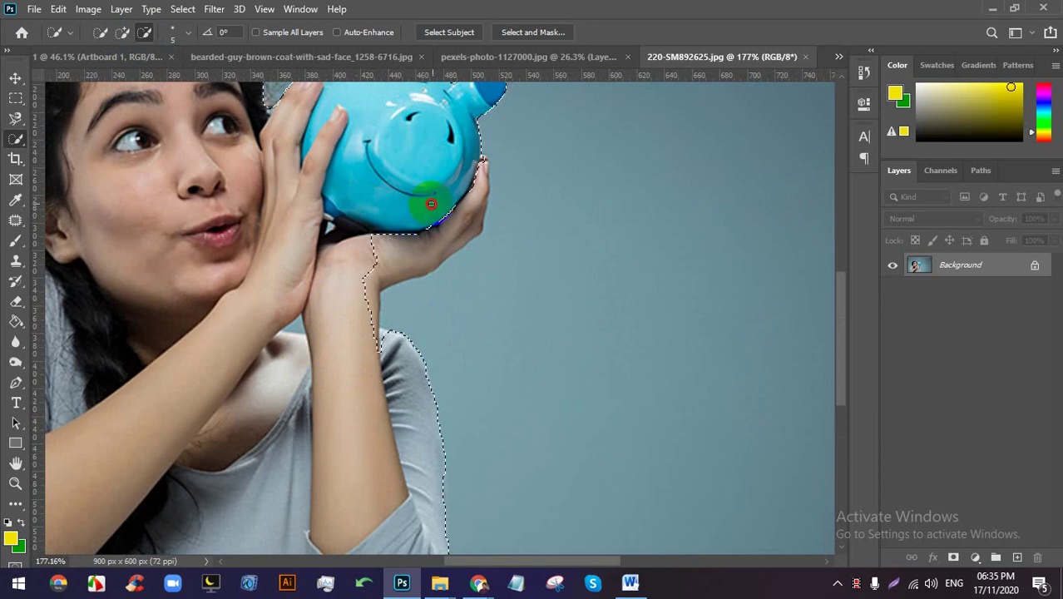
pyautogui.keyDown('alt'); pyautogui.click(354, 288); pyautogui.keyUp('alt')
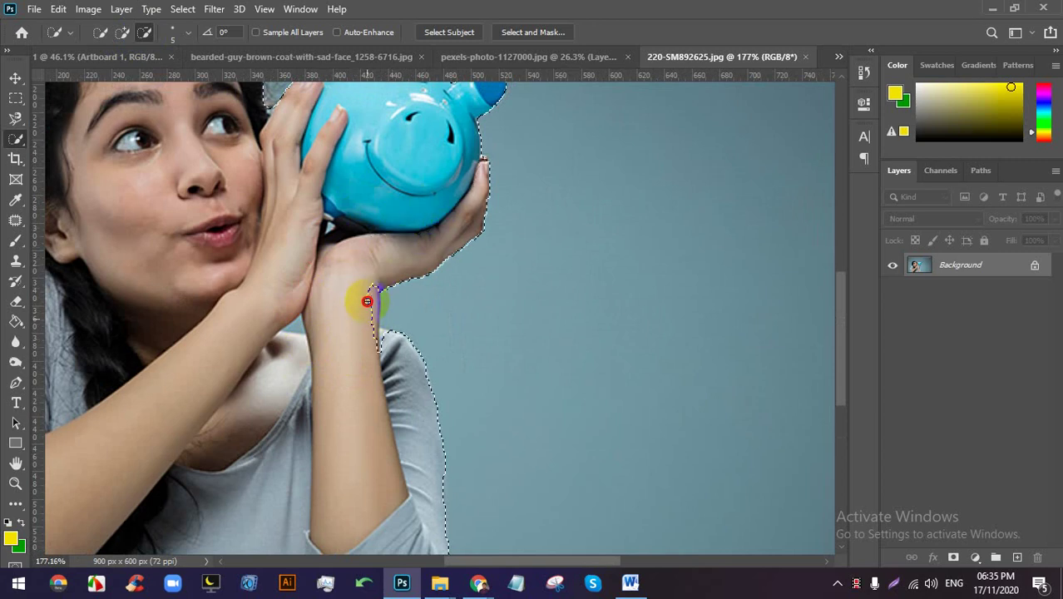
# Add the small blue triangular gap between the woman's forearms and neckline to the background selection.
pyautogui.scroll(10, 374, 301)
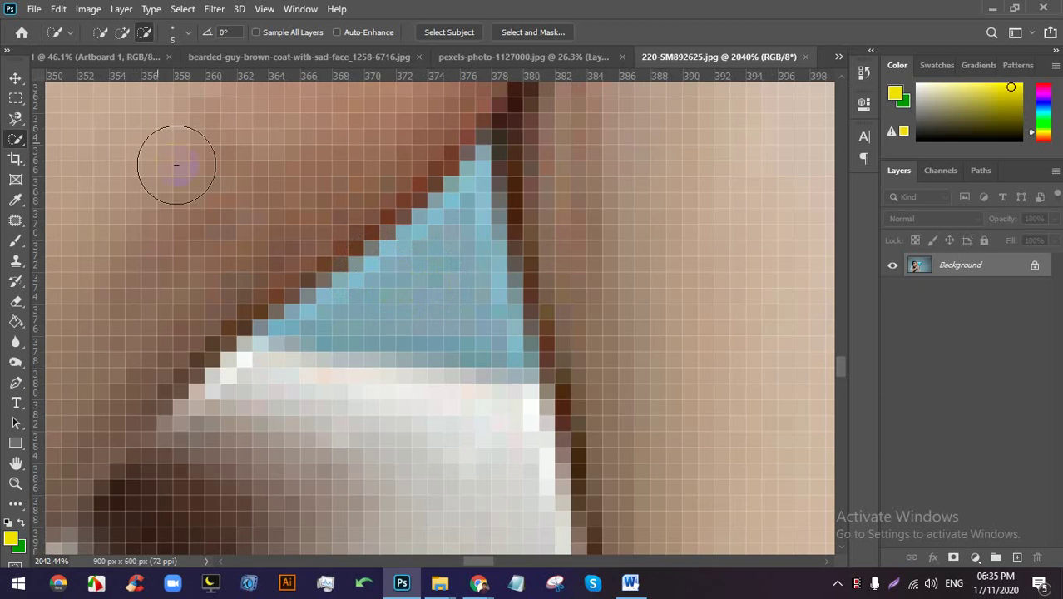
pyautogui.scroll(-5, 368, 305)
pyautogui.scroll(2, 345, 265)
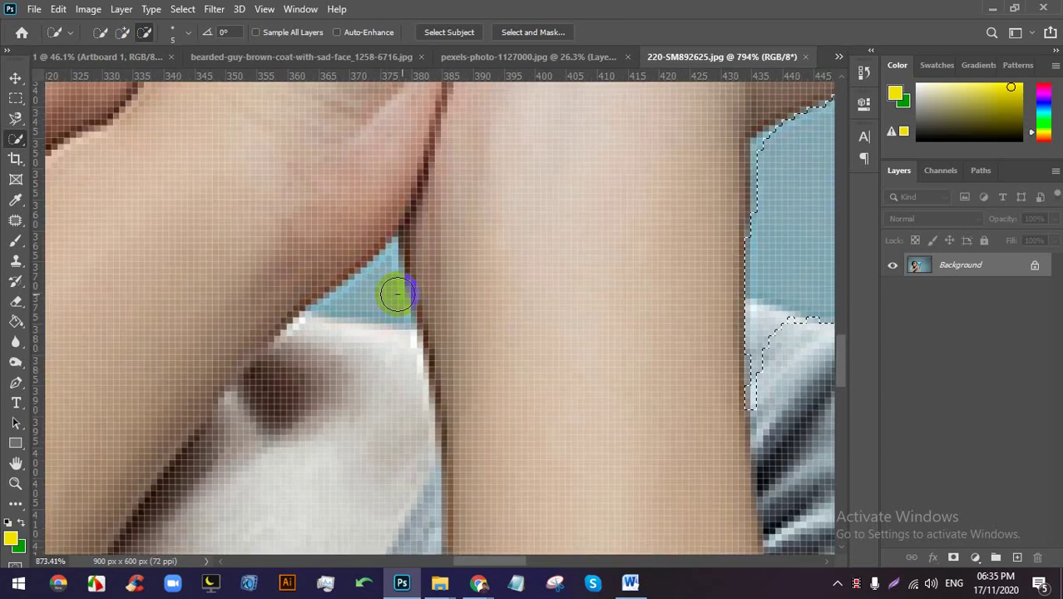
pyautogui.scroll(1, 397, 293)
pyautogui.scroll(-6, 244, 308)
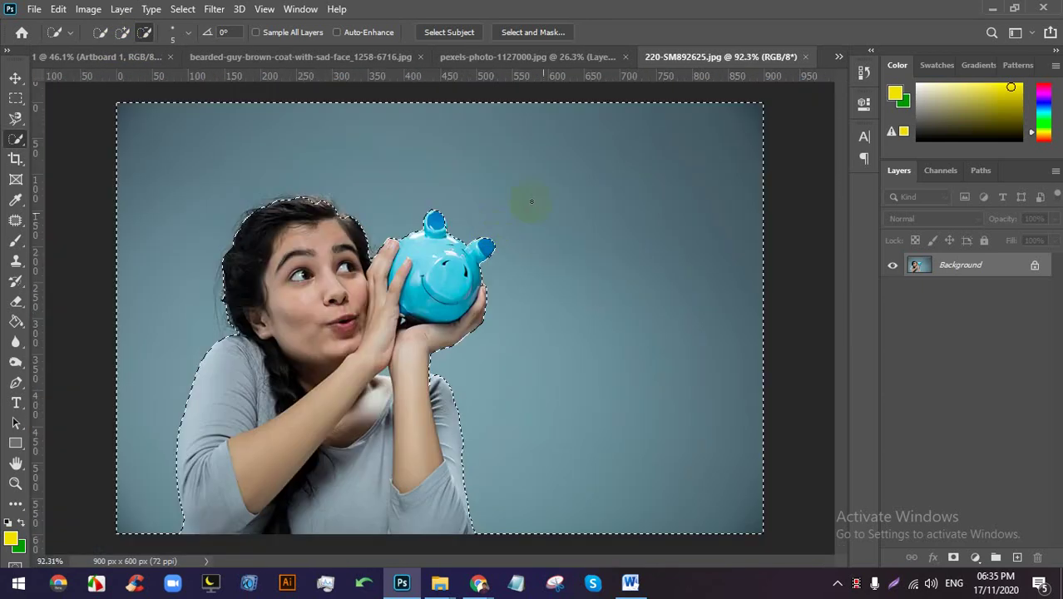
pyautogui.scroll(10, 415, 375)
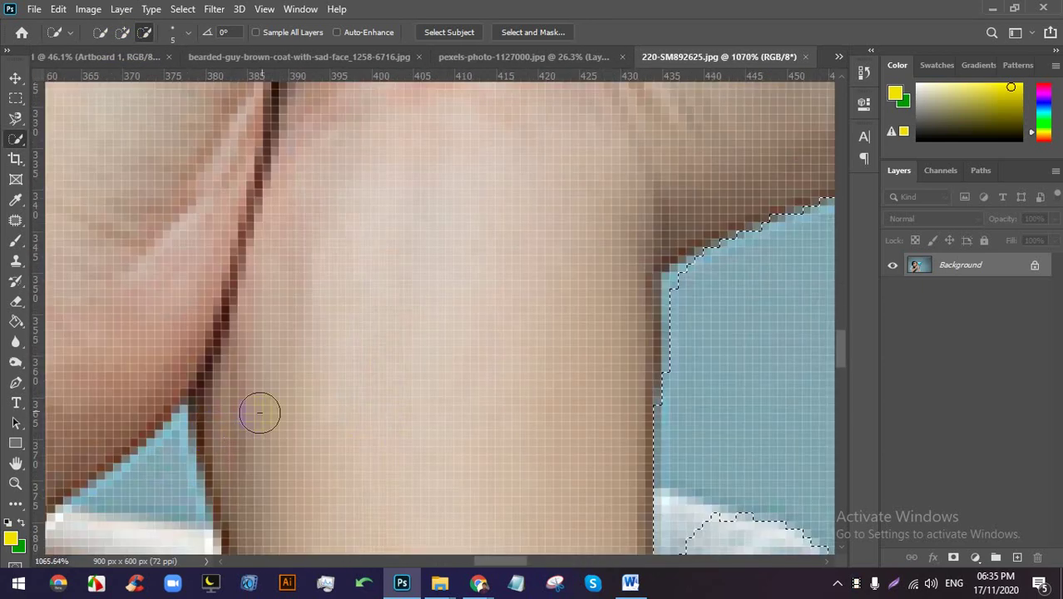
pyautogui.moveTo(262, 411); pyautogui.dragTo(427, 258)
pyautogui.click(121, 32)
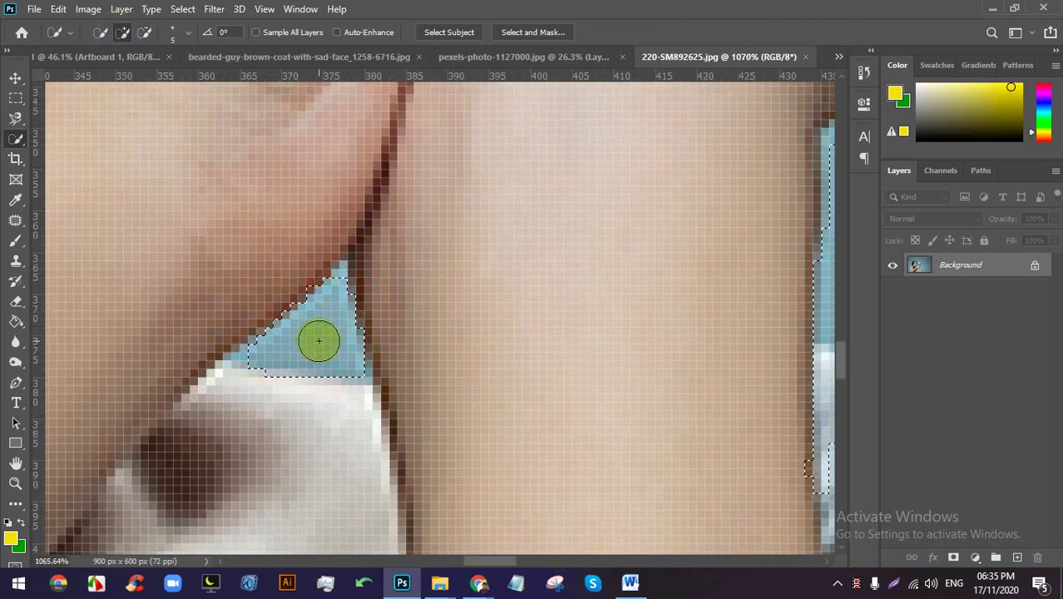
# Set the Quick Selection brush size to 1 px for the edges of the small gap between the forearms.
pyautogui.scroll(4, 237, 368)
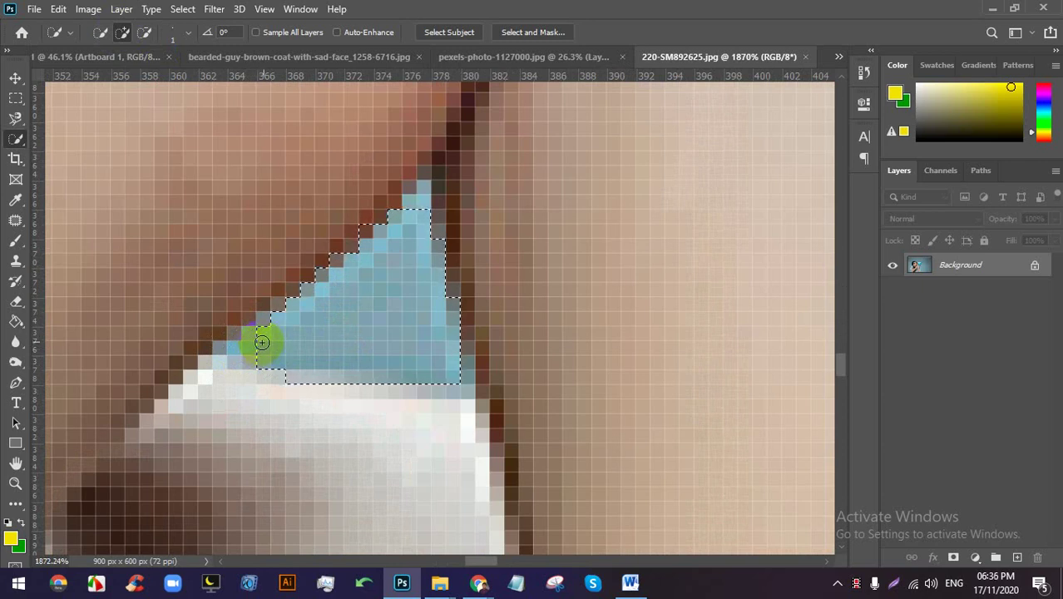
pyautogui.click(295, 302)
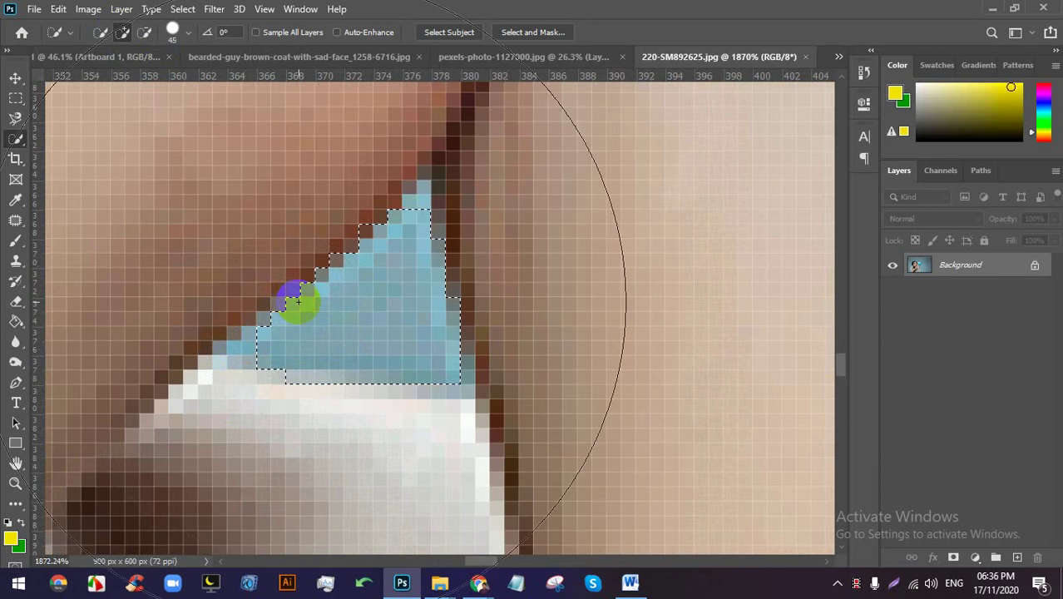
pyautogui.click(188, 33)
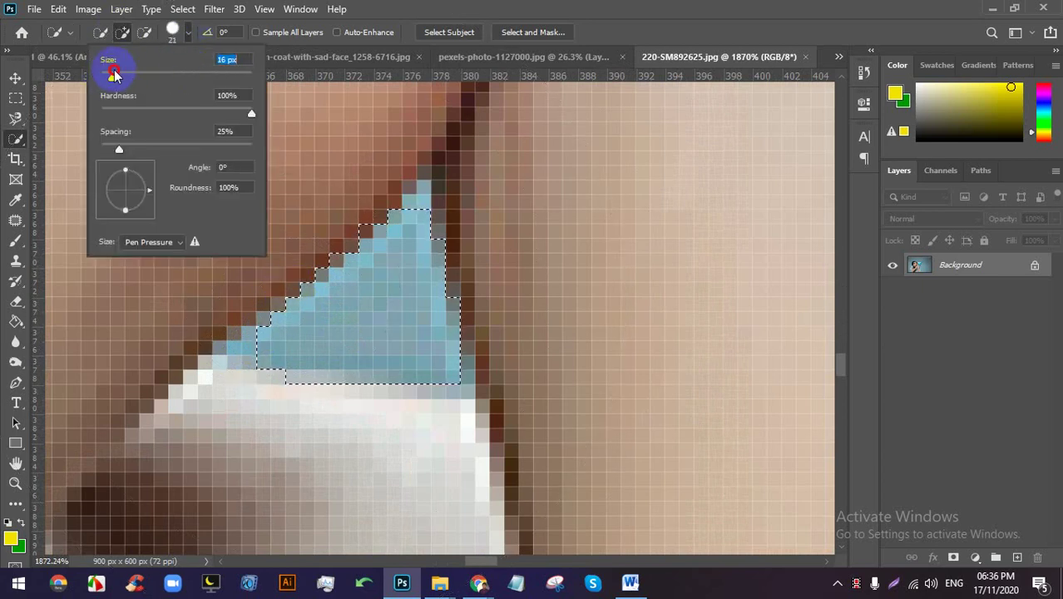
pyautogui.press('Return')
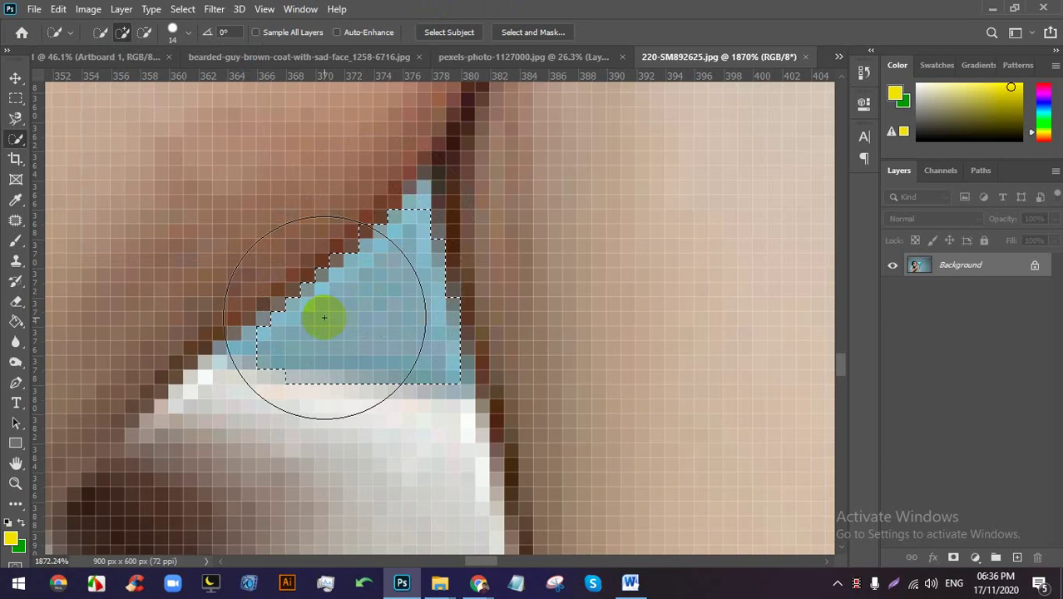
pyautogui.press('[')
pyautogui.press('[')
pyautogui.press('[')
pyautogui.press('[')
pyautogui.press('[')
pyautogui.press('[')
pyautogui.press('[')
pyautogui.press('[')
pyautogui.press('[')
pyautogui.scroll(2, 280, 345)
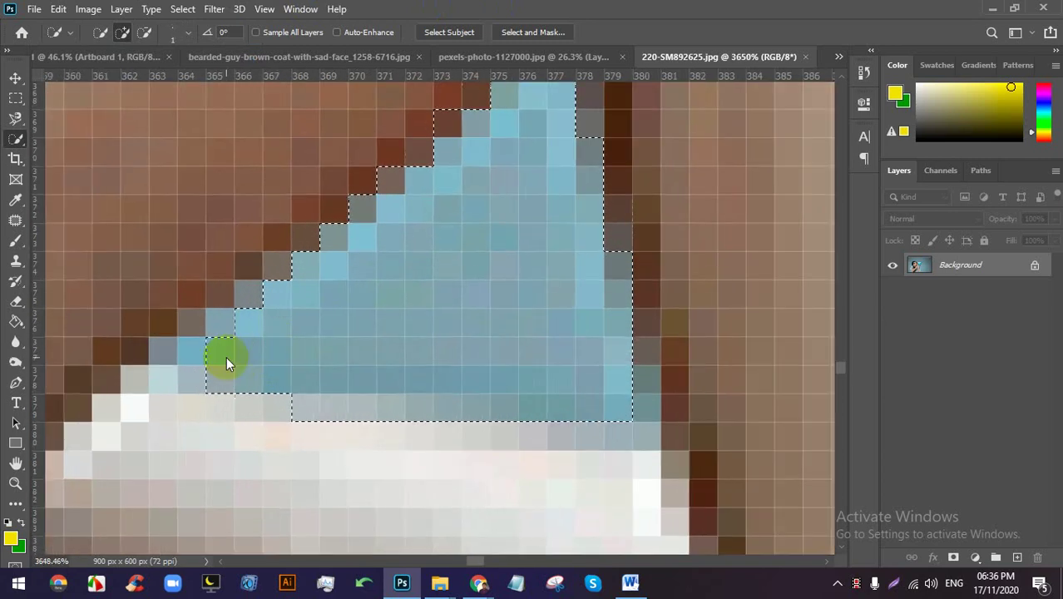
pyautogui.scroll(-3, 227, 354)
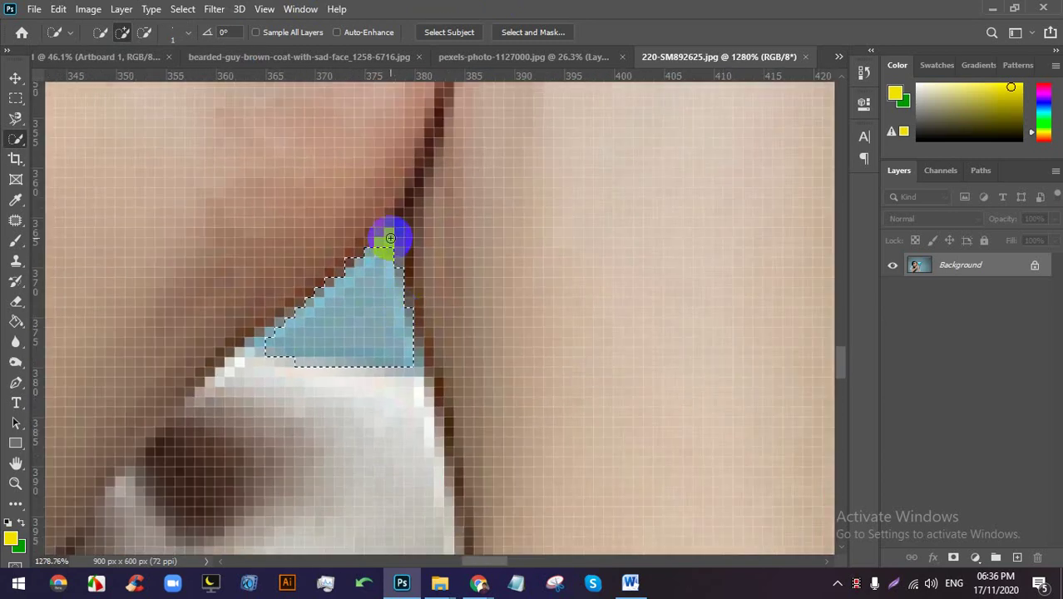
# Unlock the Background layer, keeping the background selection active.
pyautogui.scroll(-10, 387, 251)
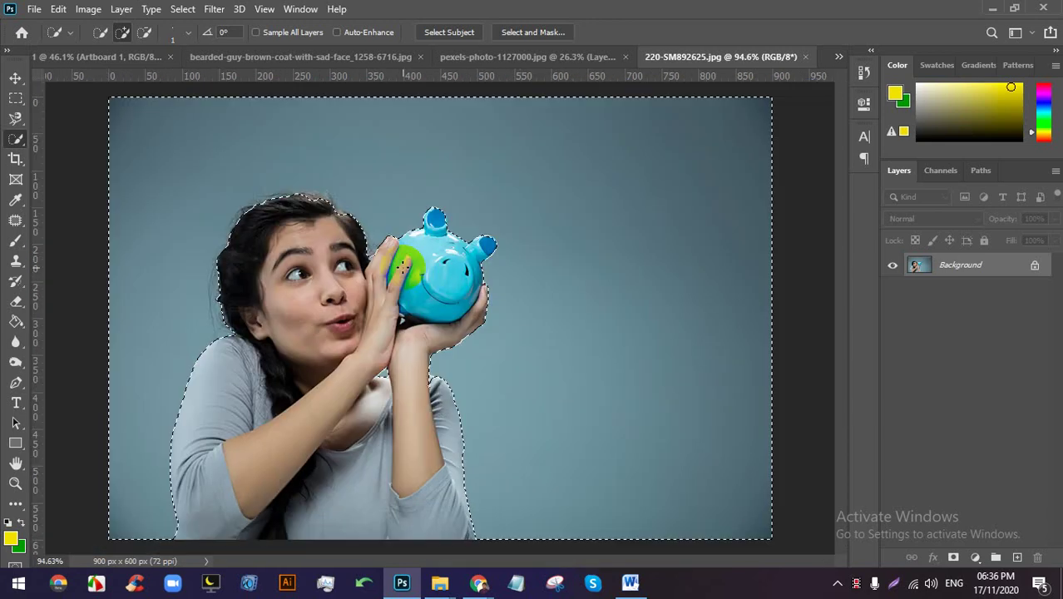
pyautogui.scroll(2, 361, 312)
pyautogui.scroll(-3, 309, 250)
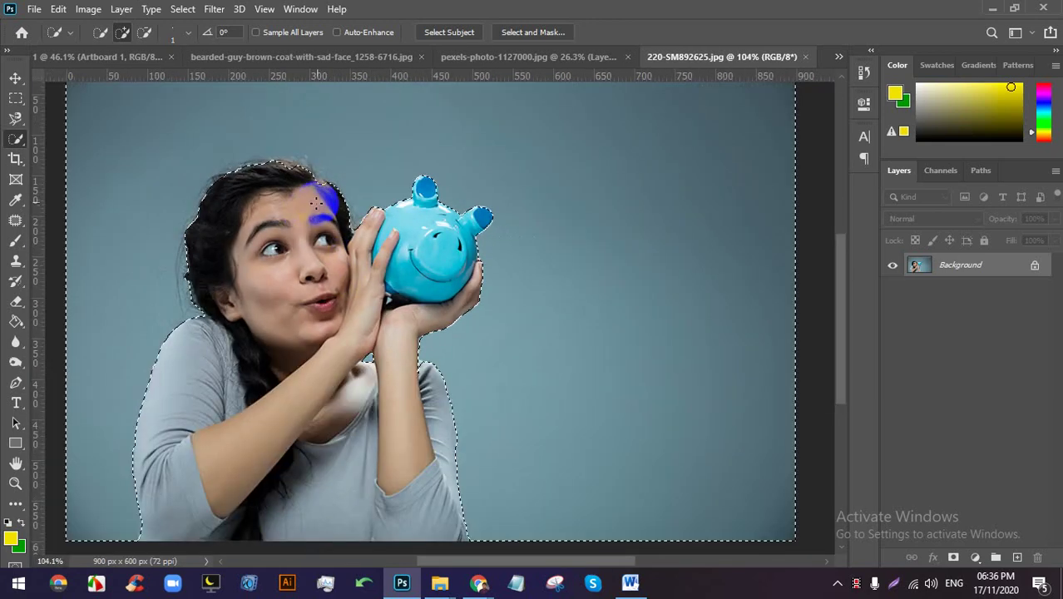
pyautogui.click(1035, 265)
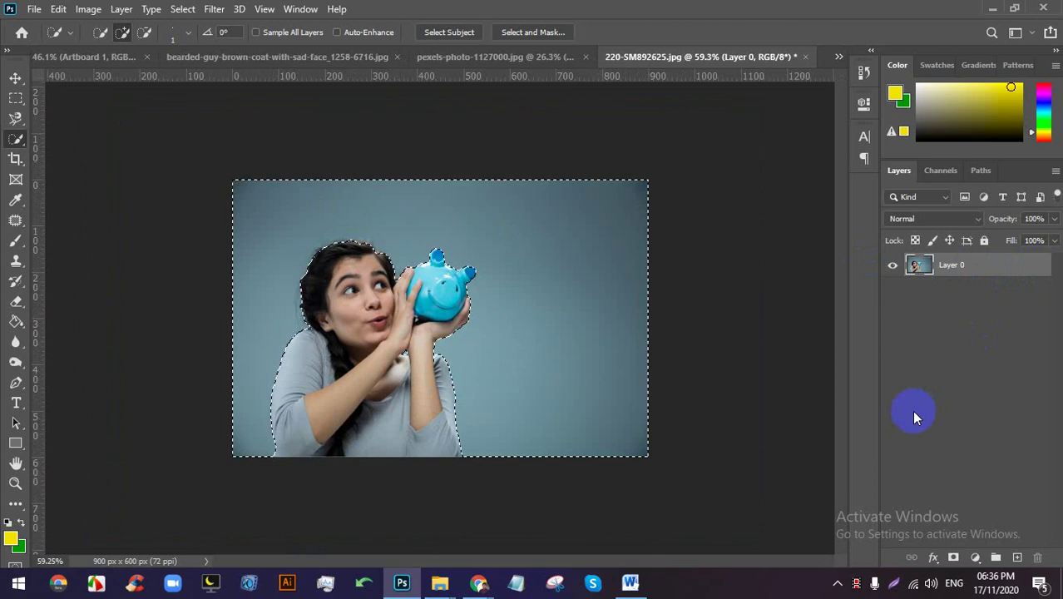
# Delete the selected background around the woman, undo the deletion and check the selection outline.
pyautogui.press('Delete')
pyautogui.hotkey('ctrl', '0')
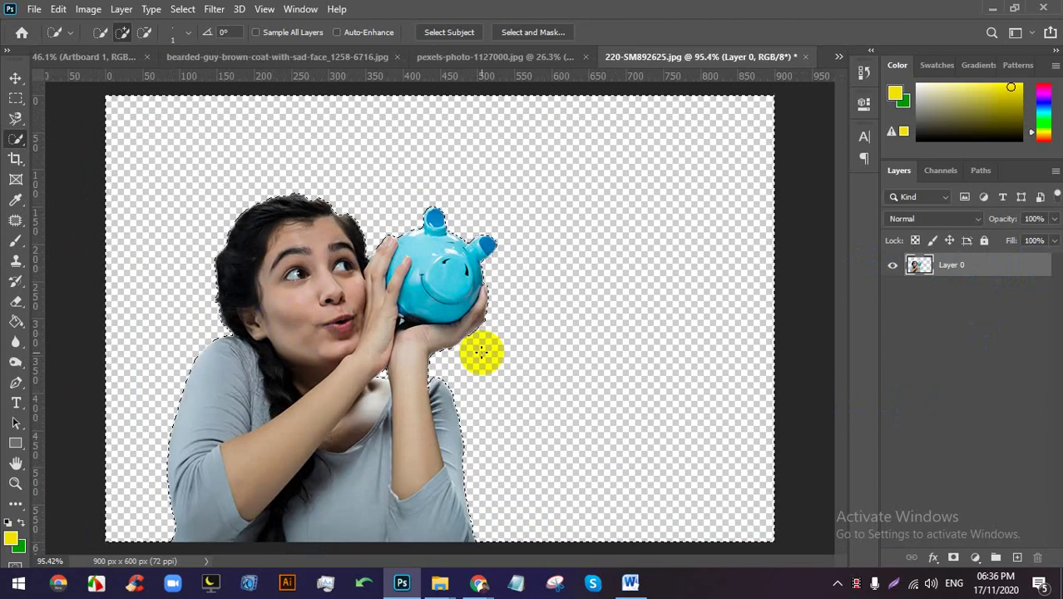
pyautogui.hotkey('ctrl', 'z')
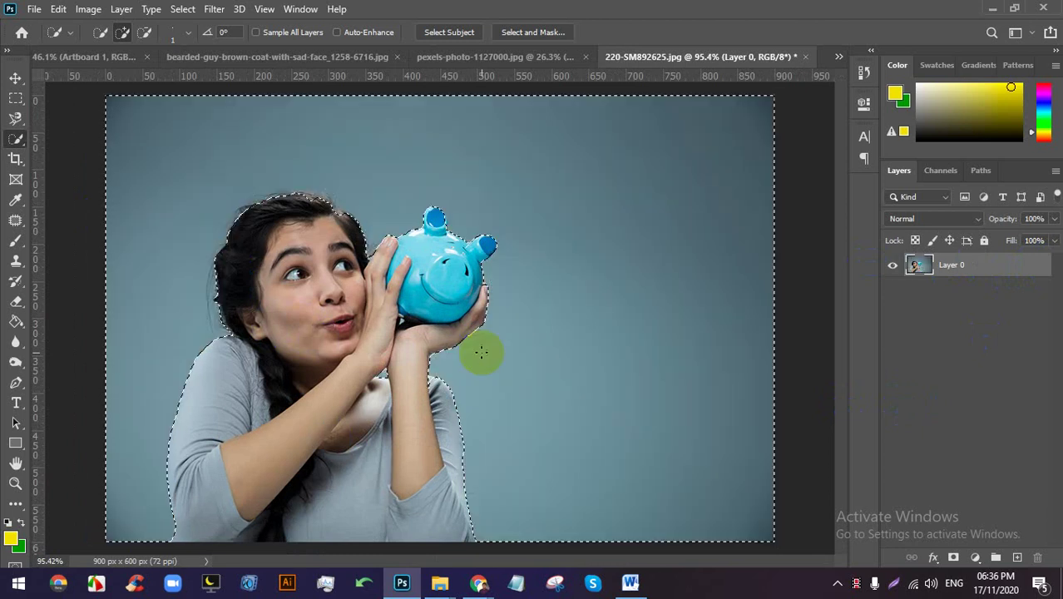
pyautogui.scroll(1, 312, 200)
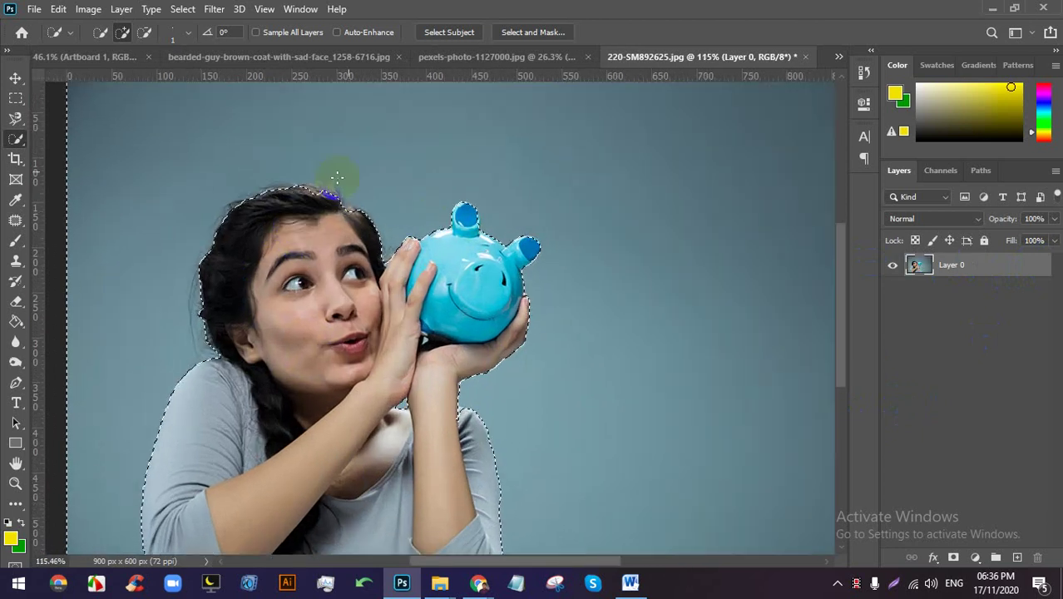
pyautogui.scroll(3, 433, 354)
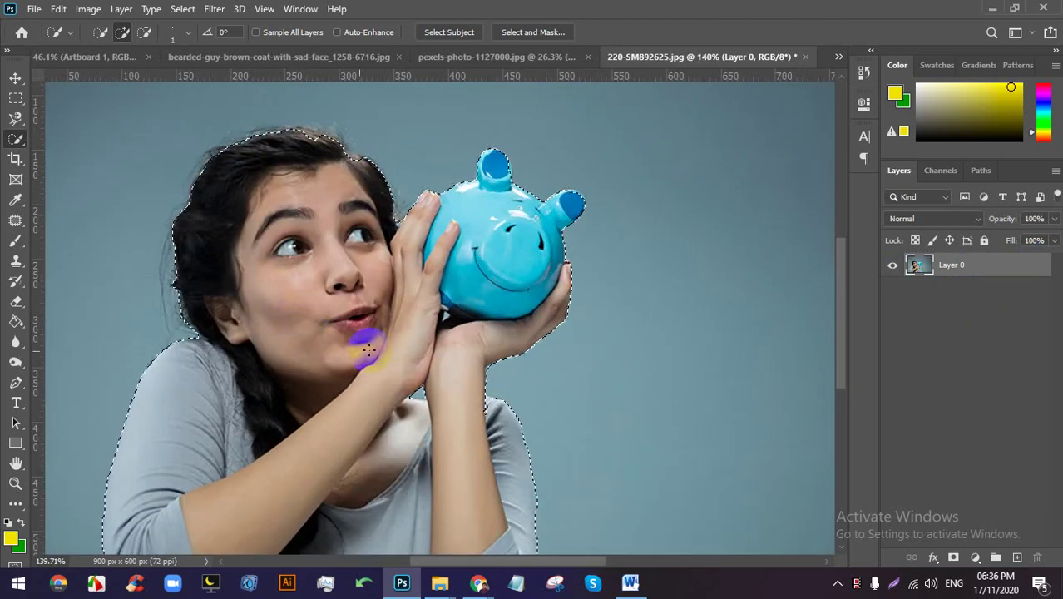
pyautogui.scroll(-5, 483, 226)
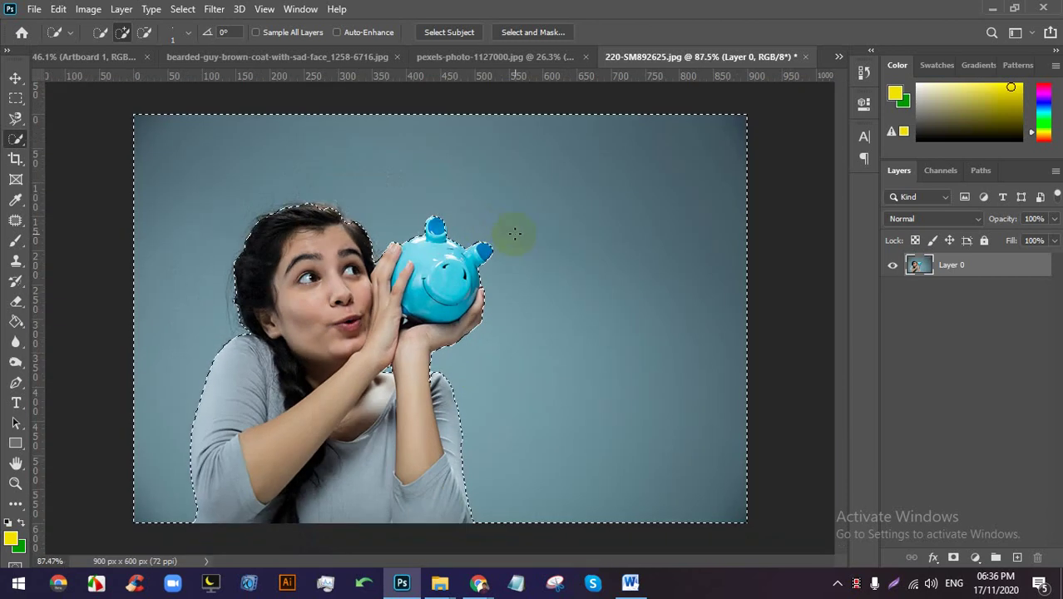
# Invert the selection to the woman and move her cutout into the Untitled-1 document.
pyautogui.hotkey('shift', 'ctrl', 'i')
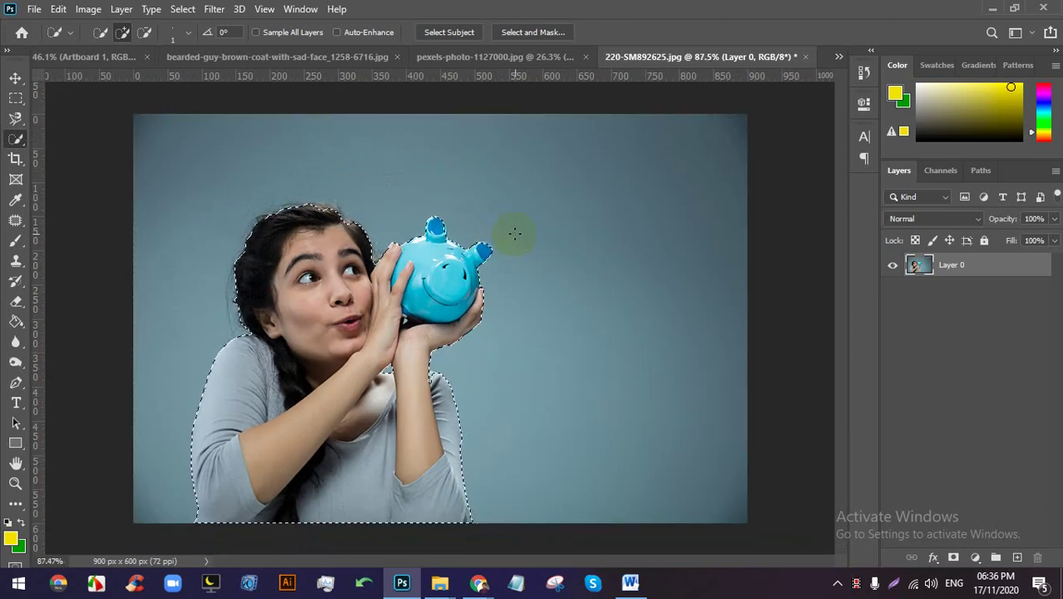
pyautogui.click(15, 78)
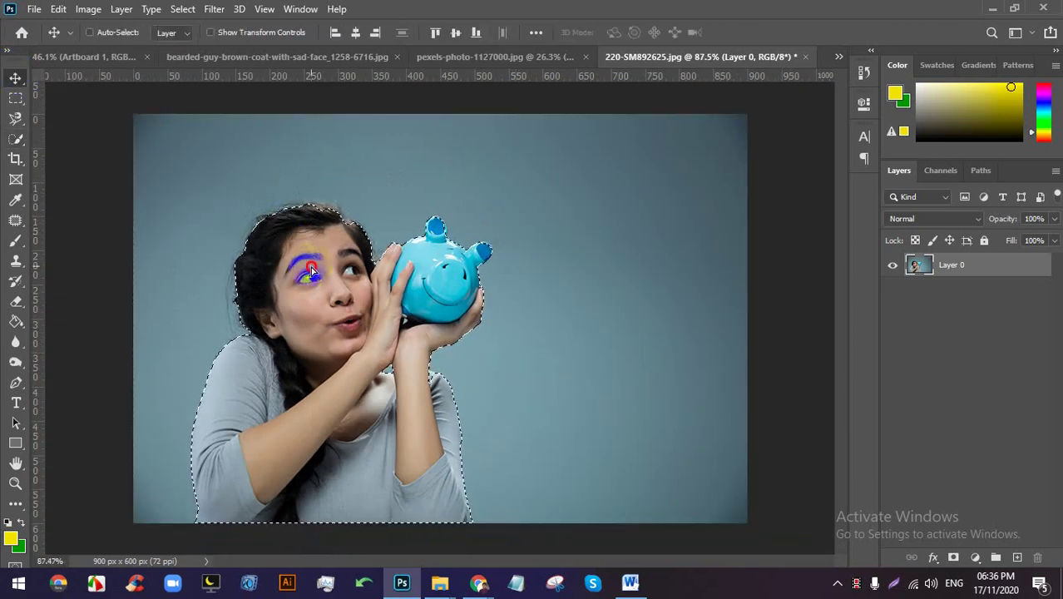
pyautogui.moveTo(305, 264); pyautogui.dragTo(236, 365)
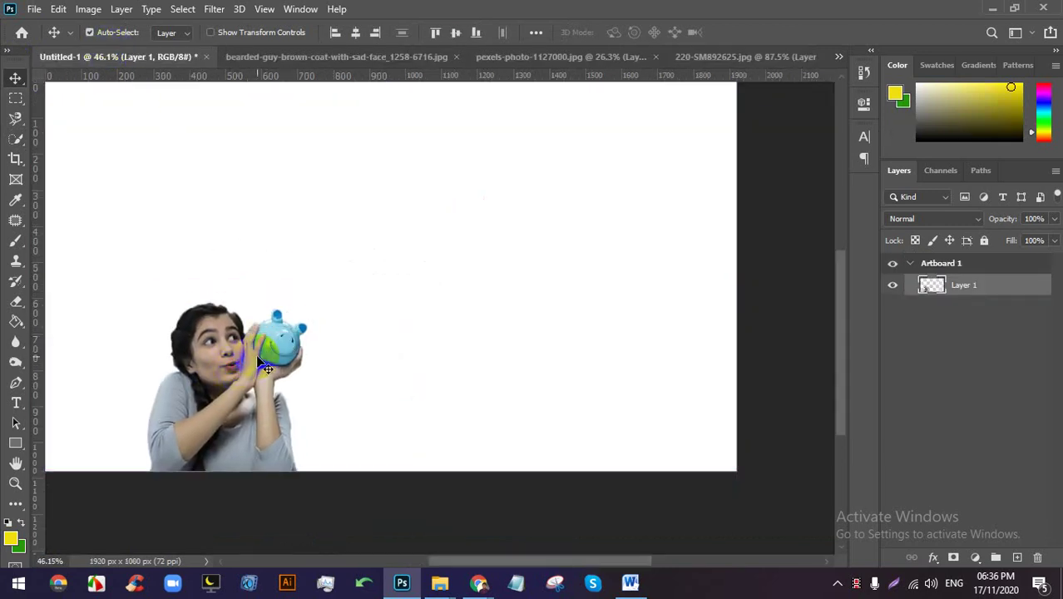
# Scale the woman cutout up to nearly the full height of Artboard 1, along its left edge.
pyautogui.hotkey('ctrl', 't')
pyautogui.moveTo(227, 298); pyautogui.dragTo(266, 94)
pyautogui.scroll(-3, 275, 155)
pyautogui.click(773, 37)
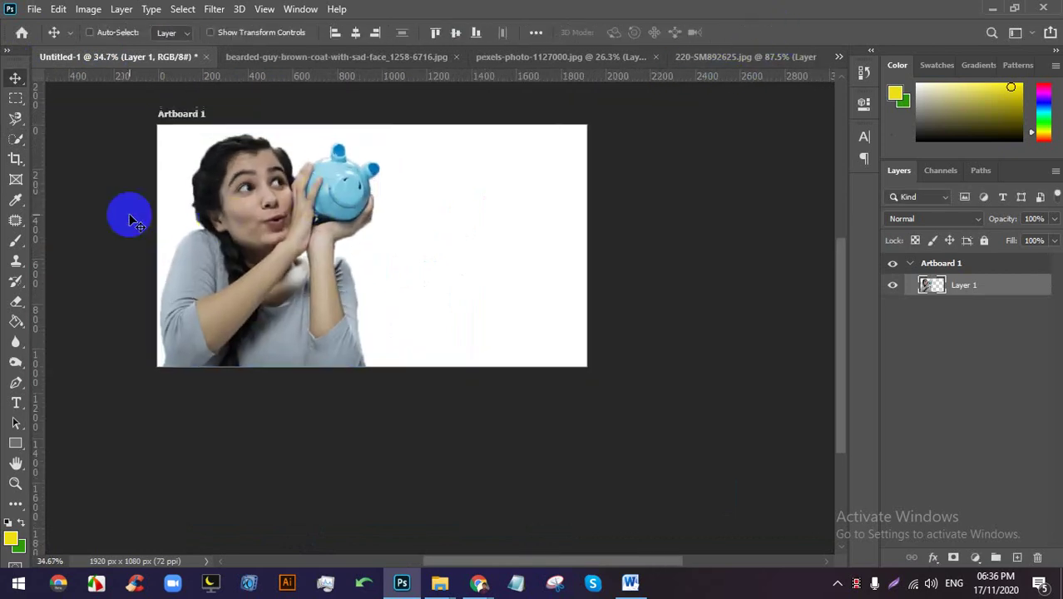
# Inspect the enlarged cutout's edges and delete its layer from Artboard 1.
pyautogui.scroll(2, 341, 199)
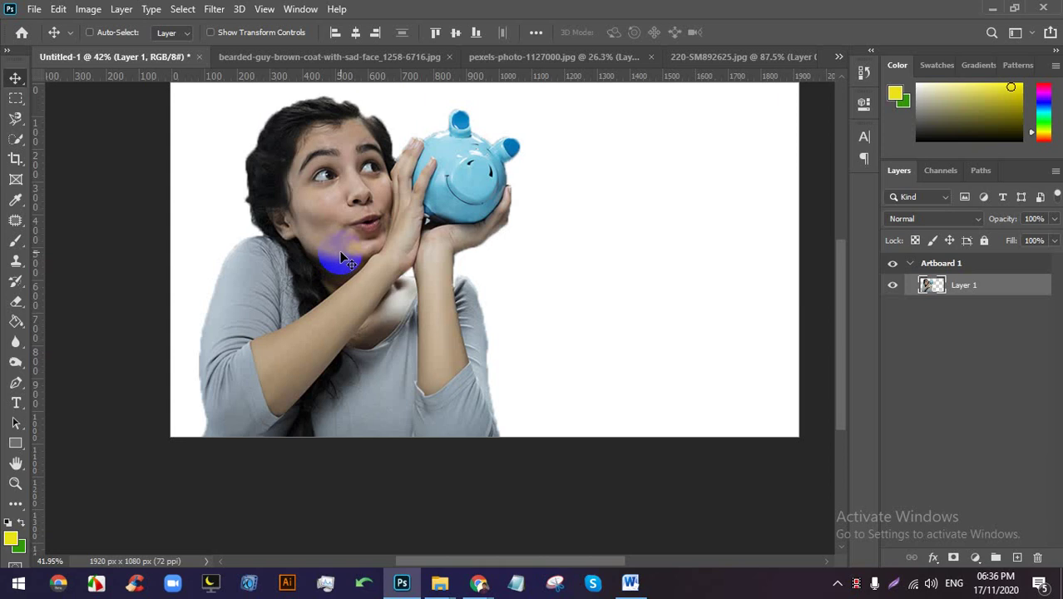
pyautogui.scroll(-1, 551, 170)
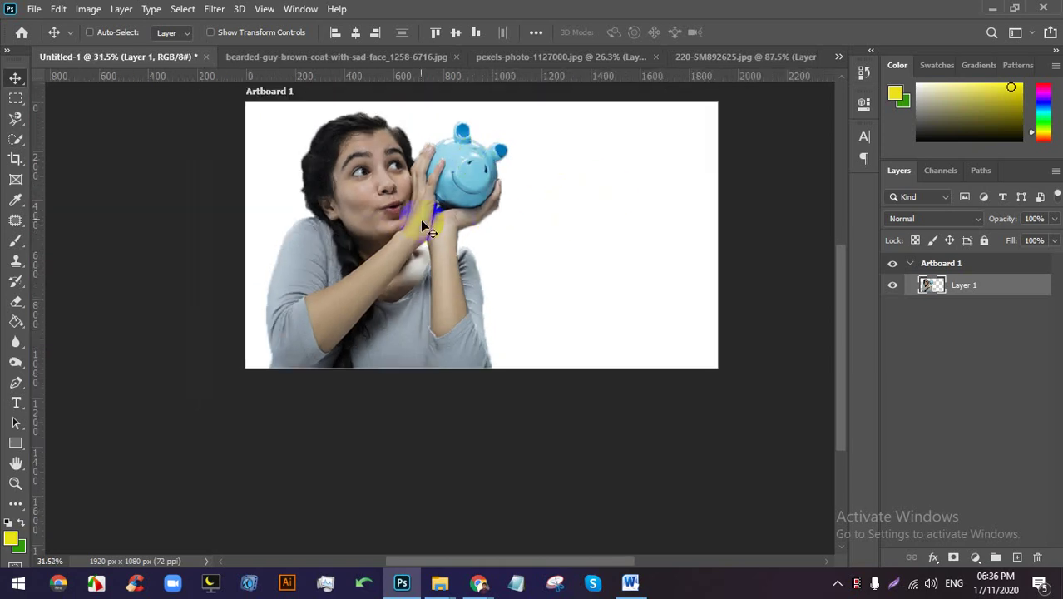
pyautogui.scroll(3, 451, 225)
pyautogui.press('Delete')
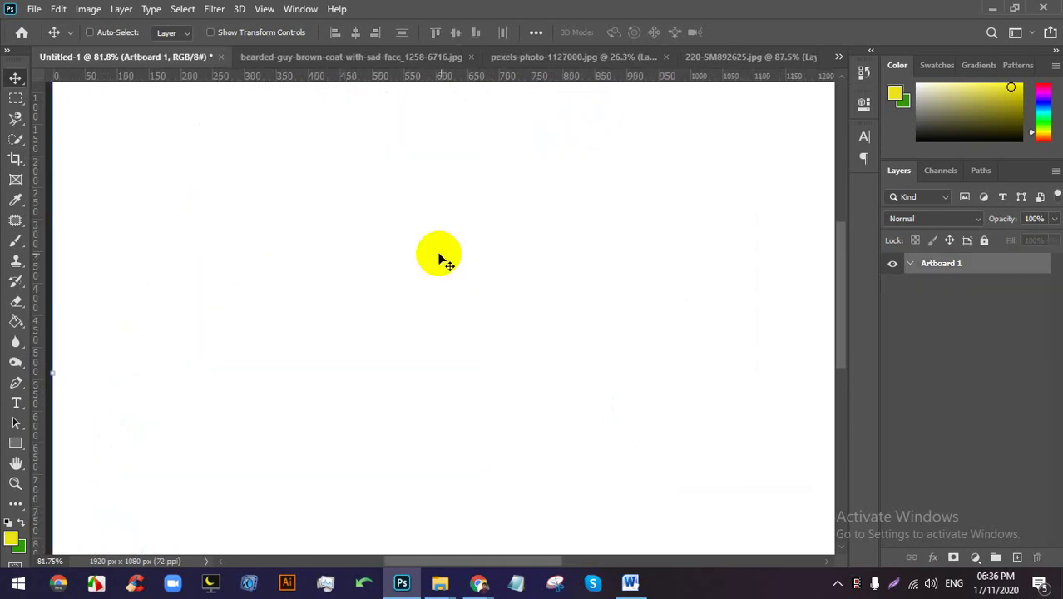
# Switch to File Explorer, browse the Image folder and select bearded-guy-brown-coat-with-sad-face_1258-6716.jpg.
pyautogui.moveTo(441, 582)
pyautogui.click(409, 505)
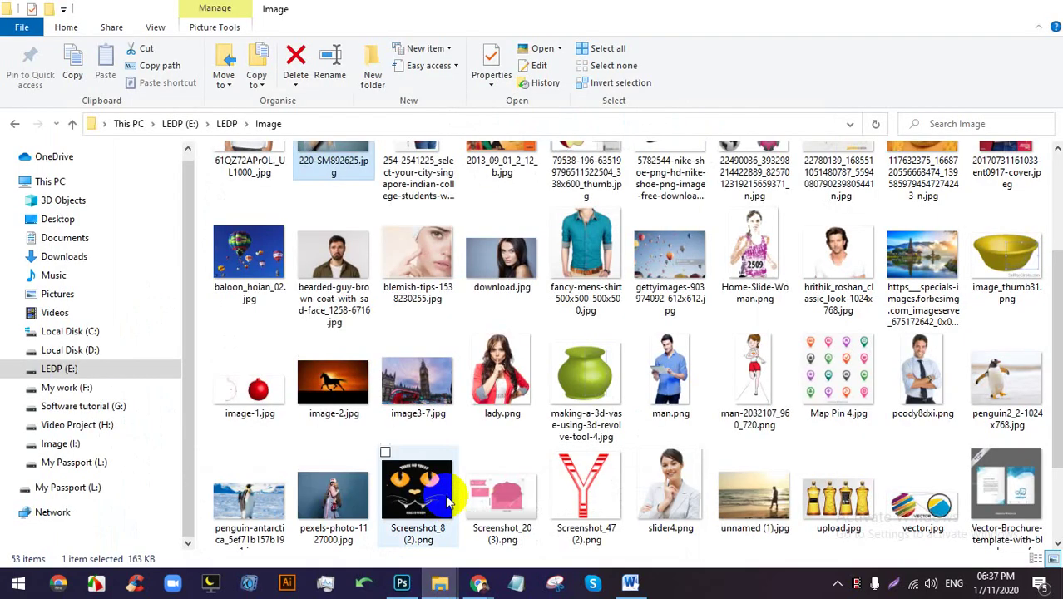
pyautogui.scroll(-2, 562, 416)
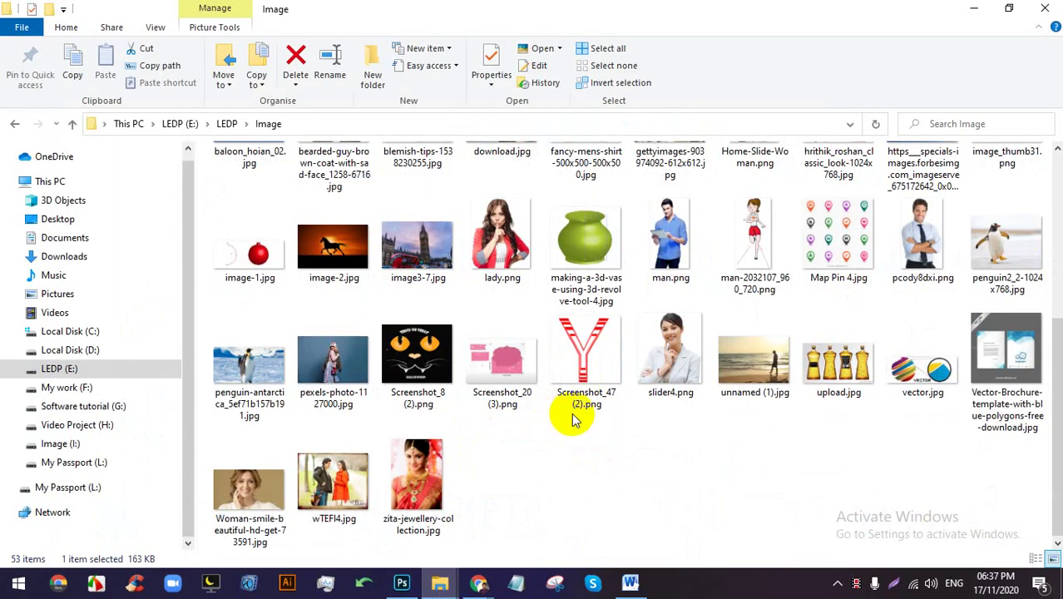
pyautogui.scroll(3, 730, 433)
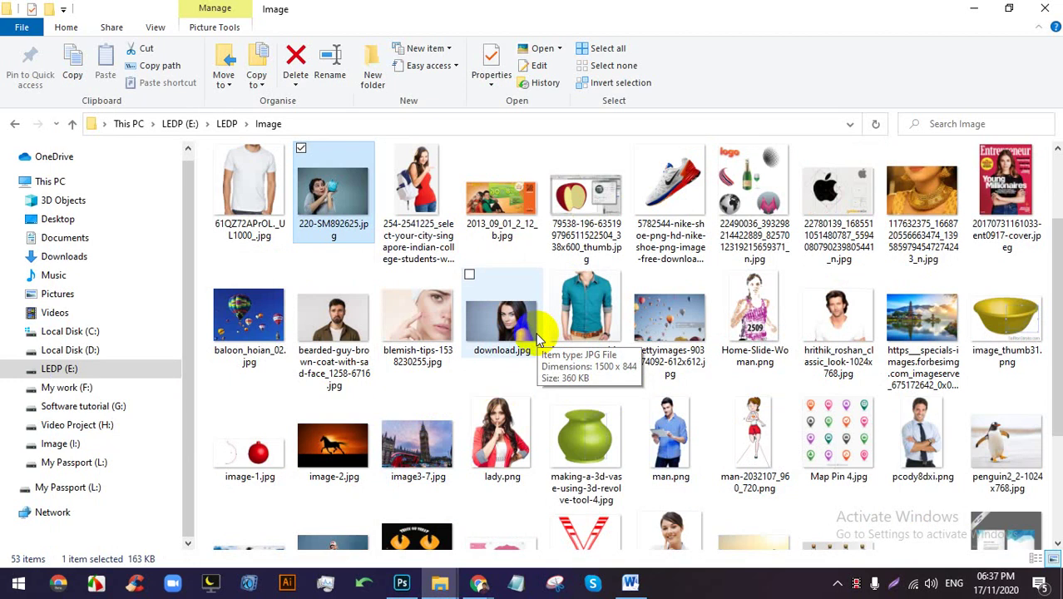
pyautogui.click(345, 318)
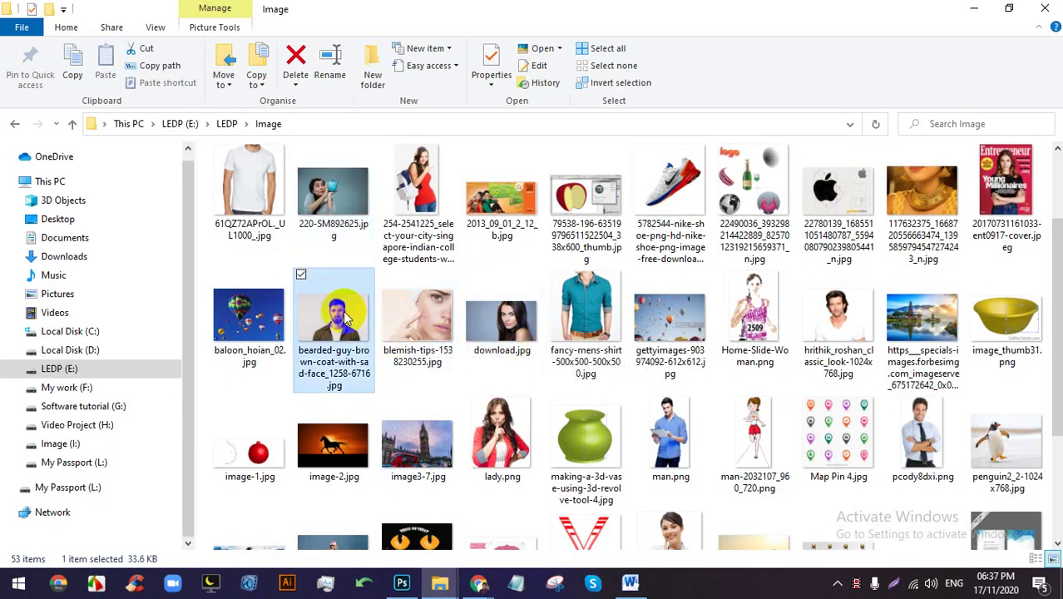
# Switch to the bearded man's photo already open in Photoshop and clear its existing selection.
pyautogui.click(402, 582)
pyautogui.click(404, 56)
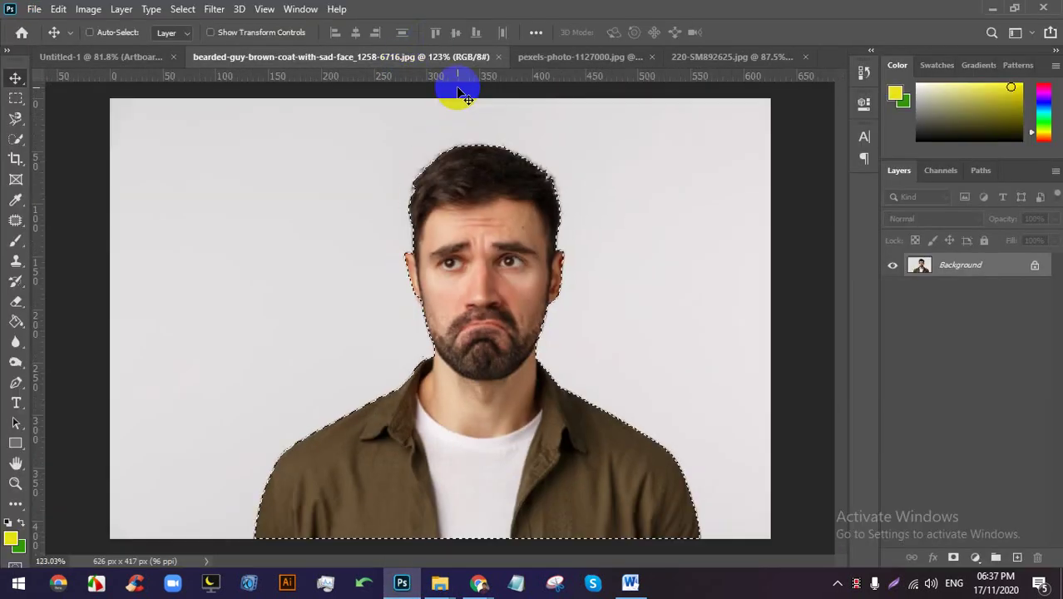
pyautogui.scroll(-2, 570, 201)
pyautogui.hotkey('ctrl', 'd')
pyautogui.scroll(3, 588, 233)
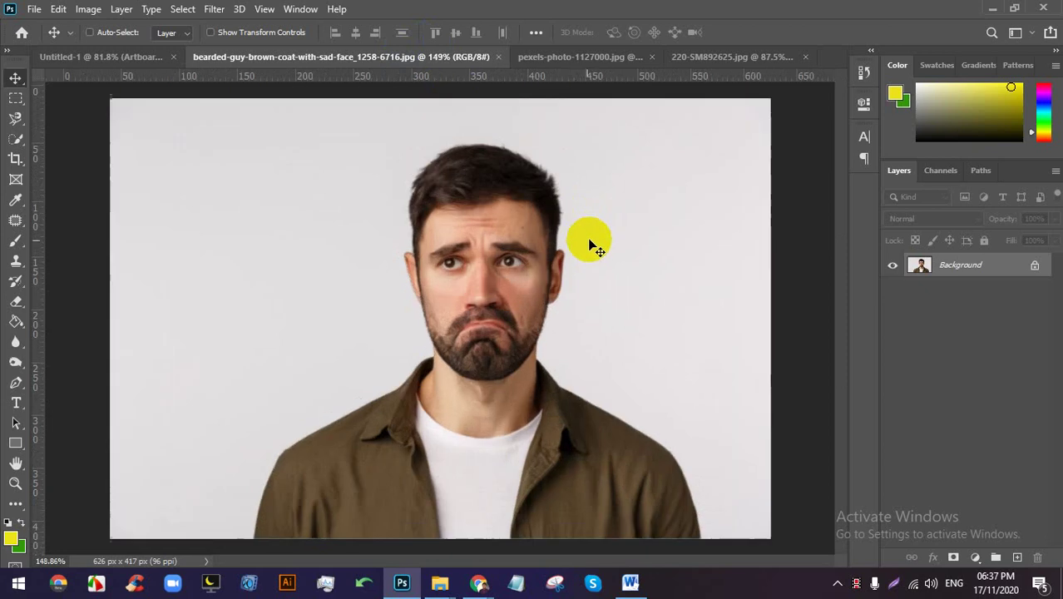
pyautogui.scroll(2, 589, 244)
pyautogui.scroll(-2, 634, 216)
pyautogui.scroll(2, 681, 242)
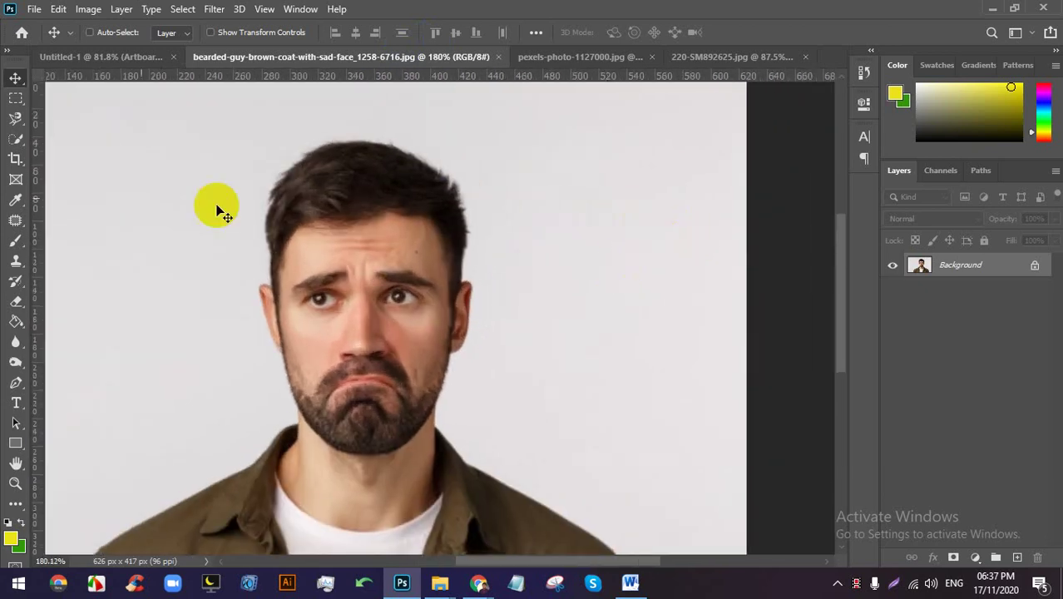
# Activate the Quick Selection tool in Add to selection mode with a 70 px brush.
pyautogui.click(27, 115)
pyautogui.moveTo(16, 139); pyautogui.dragTo(88, 150)
pyautogui.scroll(-3, 87, 150)
pyautogui.click(469, 208)
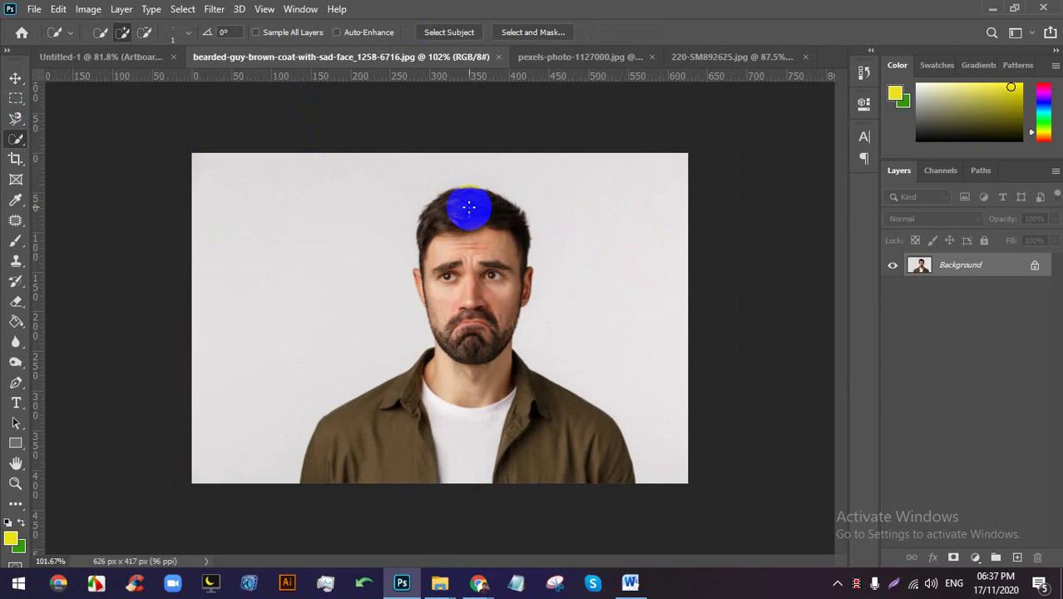
pyautogui.click(114, 31)
pyautogui.click(428, 218)
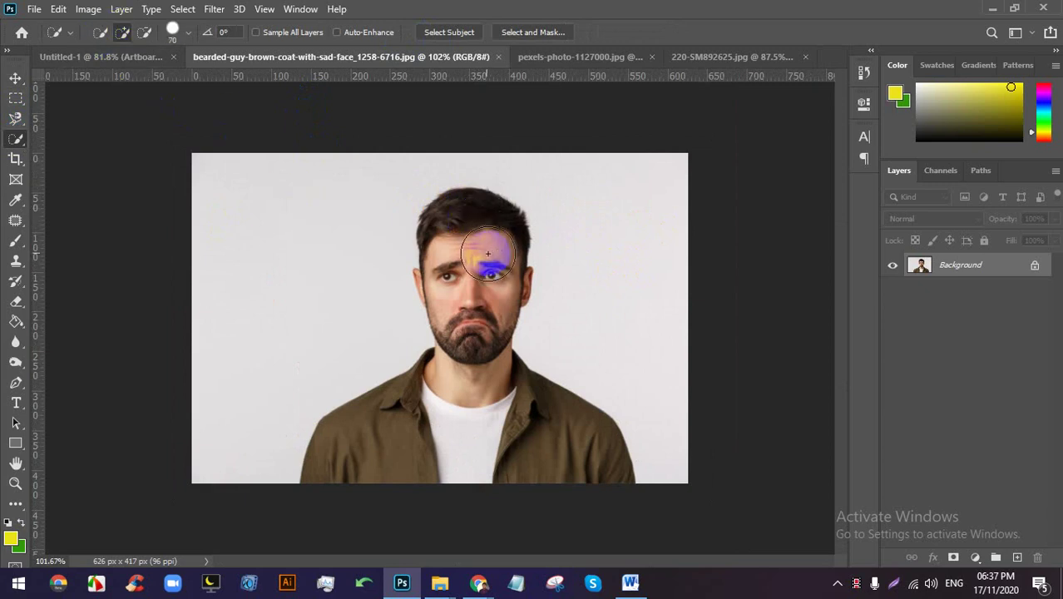
# Select the man's hair, face, beard and one ear with Quick Selection, reducing the brush to 15 px for the details.
pyautogui.scroll(2, 466, 260)
pyautogui.moveTo(478, 208)
pyautogui.mouseDown()
pyautogui.moveTo(475, 178)
pyautogui.moveTo(485, 245)
pyautogui.mouseUp()
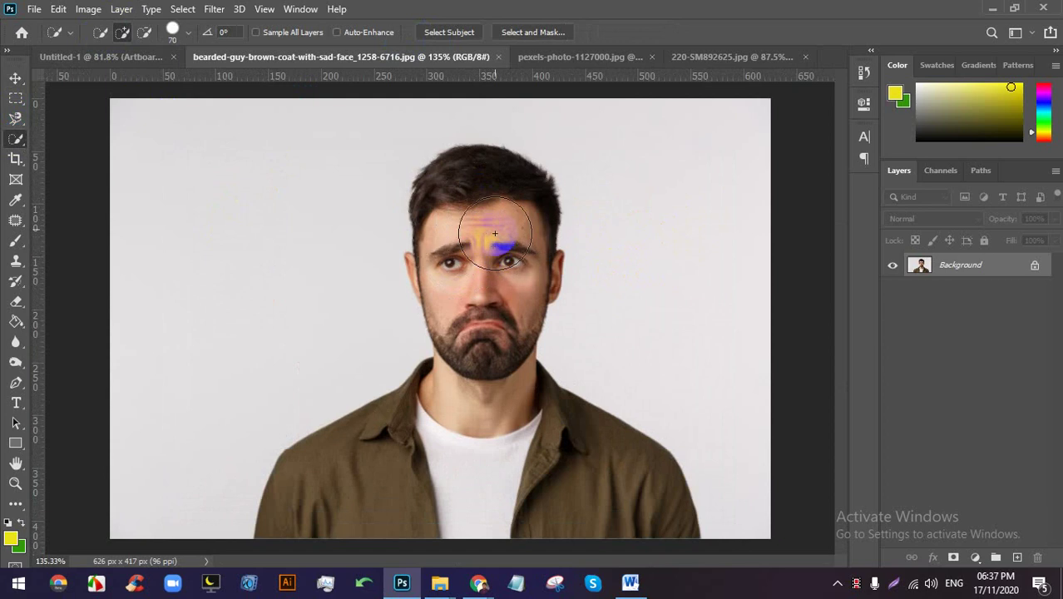
pyautogui.scroll(2, 494, 233)
pyautogui.moveTo(466, 151)
pyautogui.mouseDown()
pyautogui.moveTo(512, 154)
pyautogui.moveTo(470, 120)
pyautogui.mouseUp()
pyautogui.scroll(3, 503, 125)
pyautogui.press('[')
pyautogui.press('[')
pyautogui.press('[')
pyautogui.press('[')
pyautogui.moveTo(570, 177)
pyautogui.mouseDown()
pyautogui.moveTo(602, 215)
pyautogui.moveTo(611, 318)
pyautogui.moveTo(534, 317)
pyautogui.mouseUp()
pyautogui.press('[')
pyautogui.scroll(-3, 518, 257)
pyautogui.click(493, 417)
pyautogui.scroll(2, 404, 208)
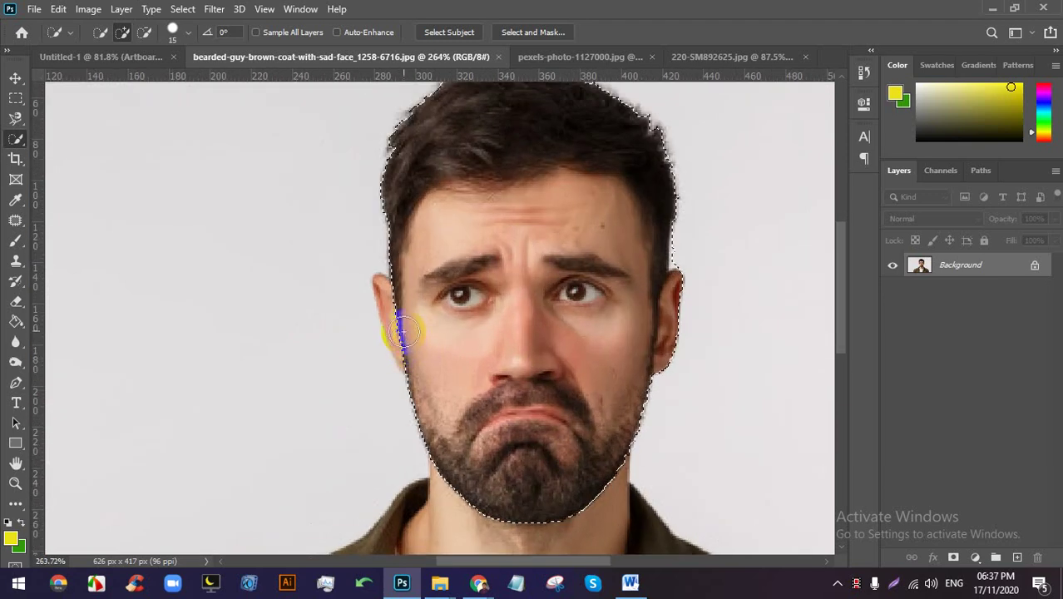
pyautogui.scroll(2, 409, 304)
pyautogui.scroll(-2, 332, 275)
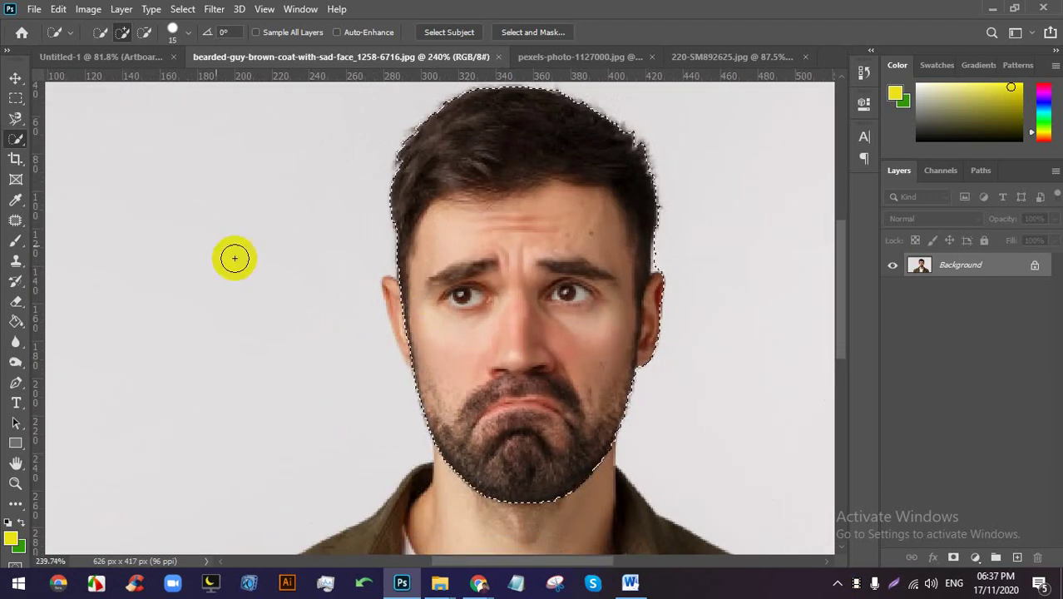
# Move the selected head aside to test the cutout, and undo the move.
pyautogui.click(15, 78)
pyautogui.moveTo(506, 281)
pyautogui.mouseDown()
pyautogui.moveTo(226, 275)
pyautogui.moveTo(262, 298)
pyautogui.moveTo(234, 305)
pyautogui.mouseUp()
pyautogui.hotkey('ctrl', 'z')
# Add the missing ear on the left side of the man's head to the selection with the Quick Selection tool.
pyautogui.scroll(3, 398, 319)
pyautogui.scroll(2, 398, 318)
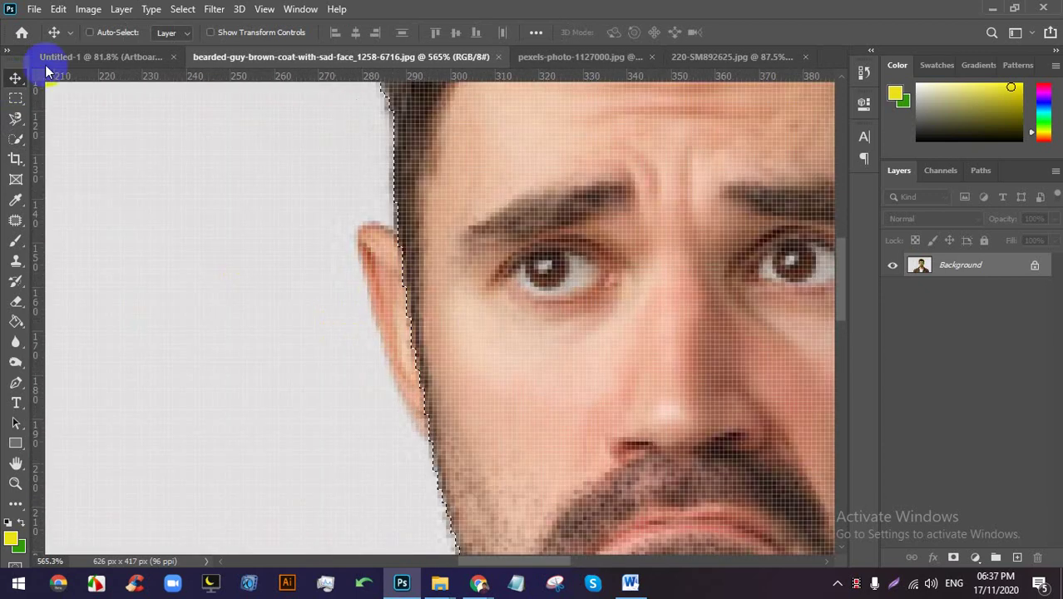
pyautogui.click(15, 138)
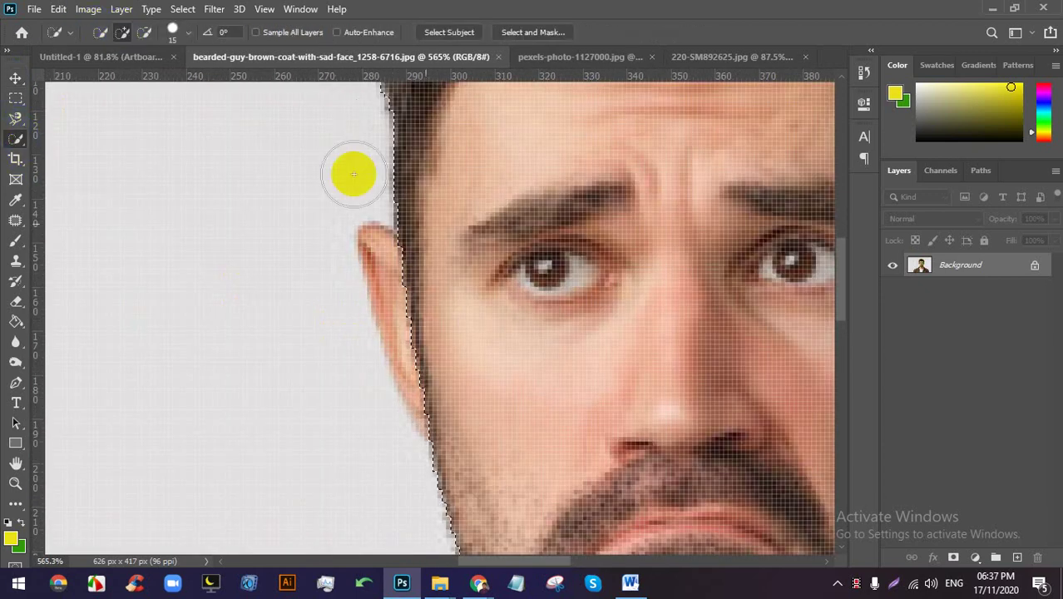
pyautogui.click(436, 299)
pyautogui.moveTo(410, 291); pyautogui.dragTo(422, 336)
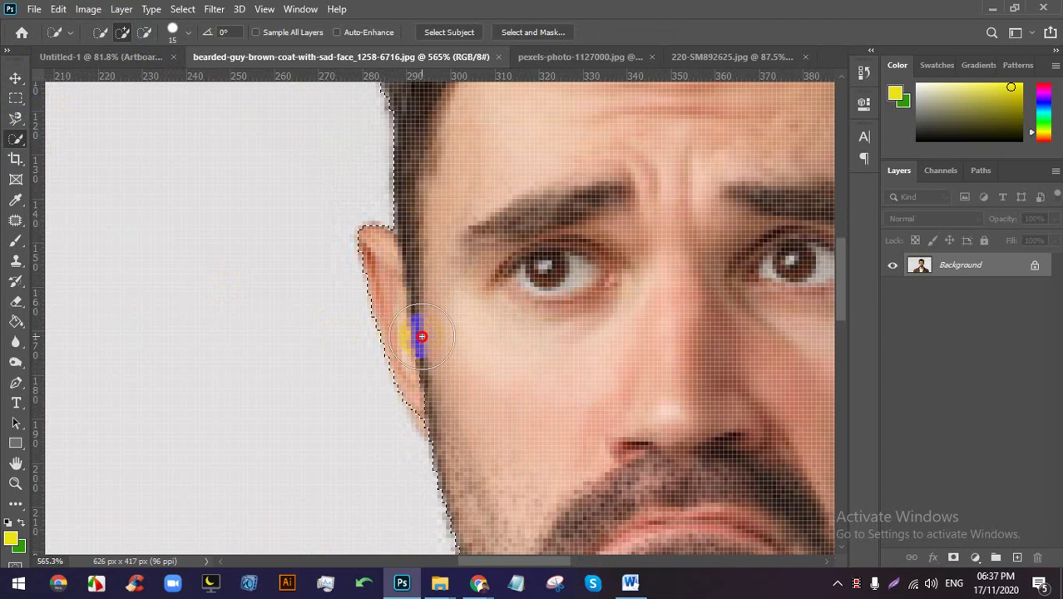
# Refine the head selection along the lower beard edge on the right side of the jaw.
pyautogui.scroll(-5, 436, 374)
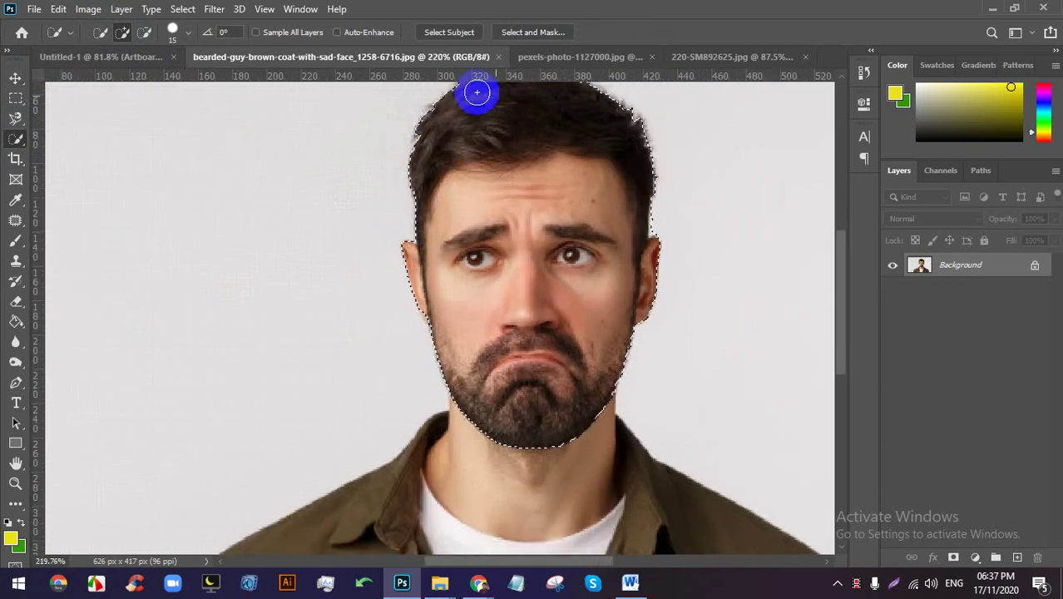
pyautogui.scroll(3, 574, 233)
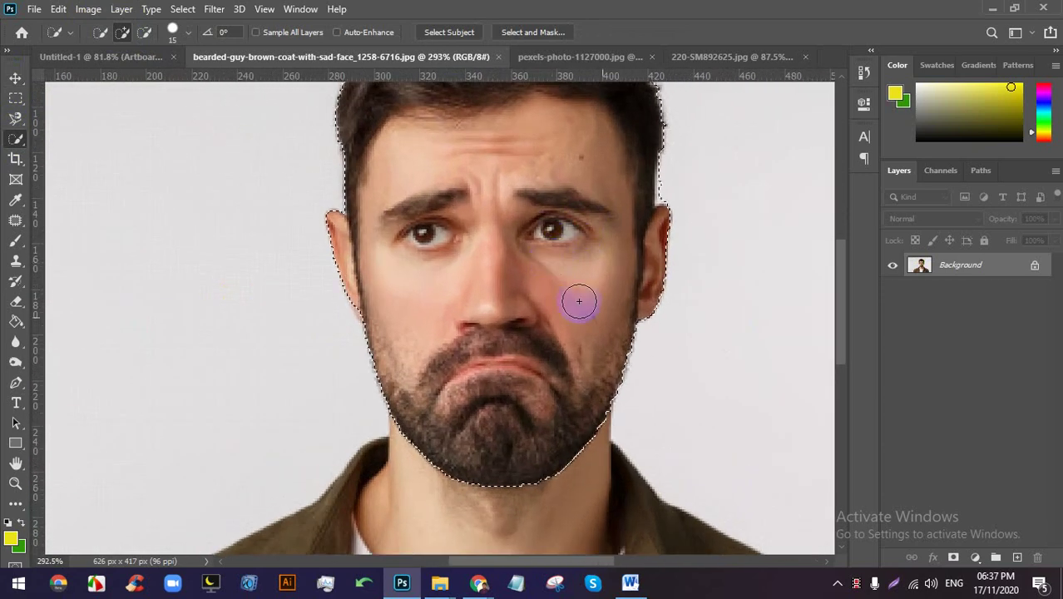
pyautogui.click(614, 389)
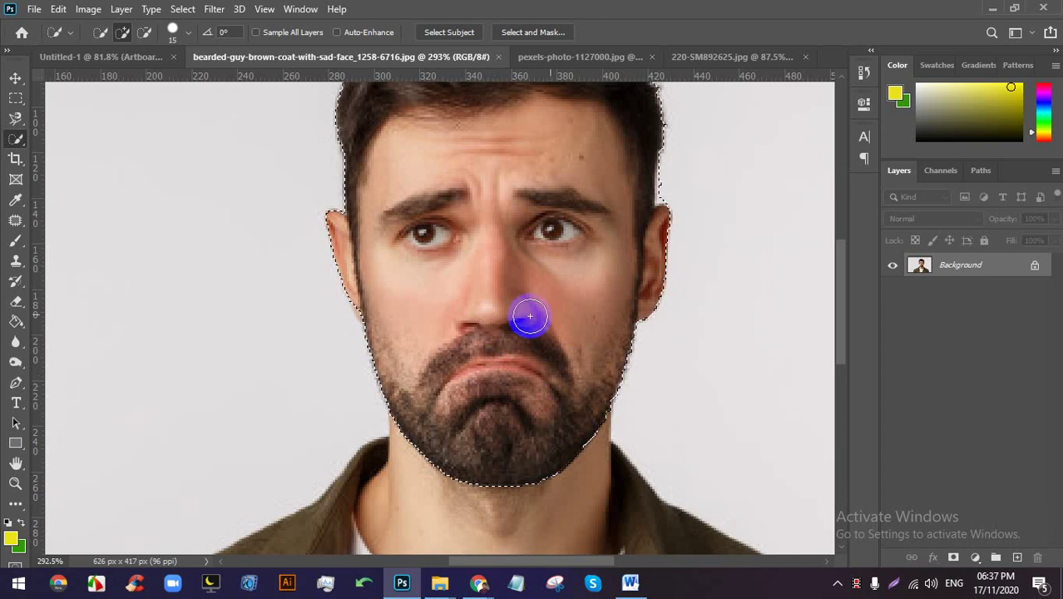
# Subtract both eyes and eyebrows from the head selection with Quick Selection.
pyautogui.scroll(1, 448, 232)
pyautogui.scroll(2, 448, 232)
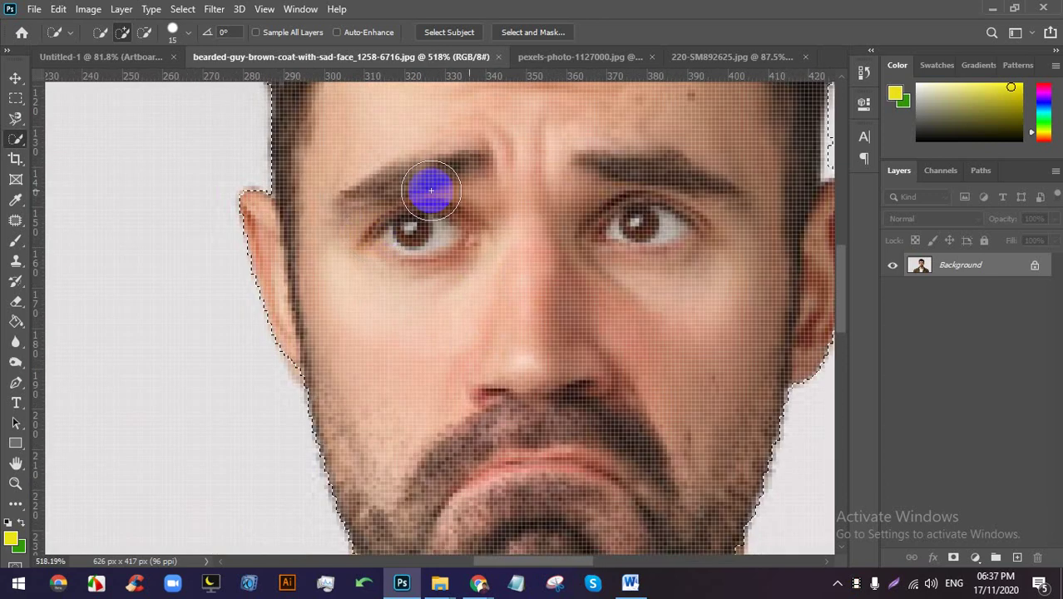
pyautogui.click(143, 32)
pyautogui.moveTo(436, 223)
pyautogui.mouseDown()
pyautogui.moveTo(388, 234)
pyautogui.moveTo(455, 176)
pyautogui.mouseUp()
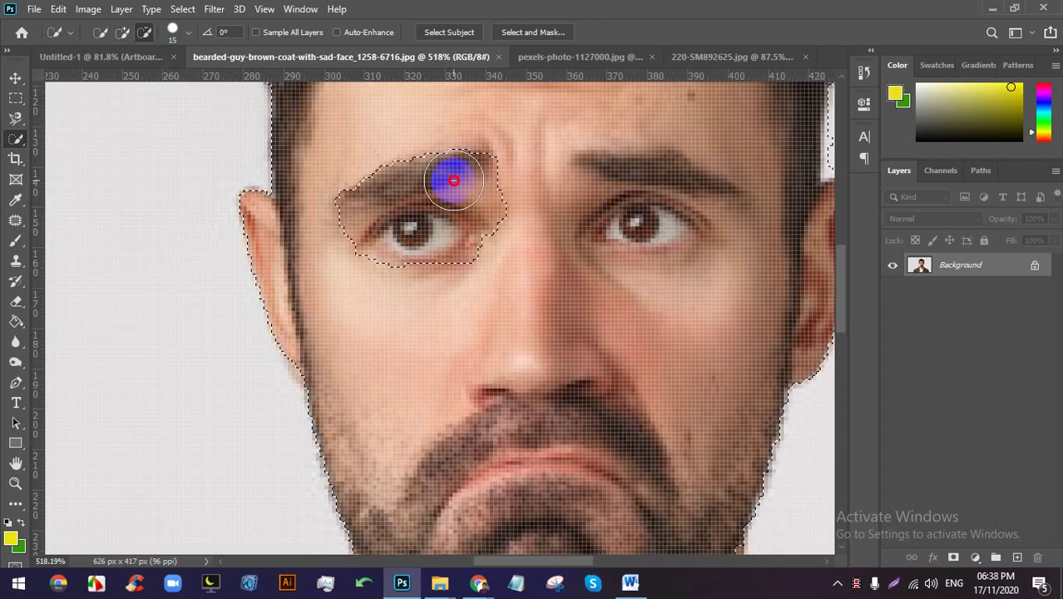
pyautogui.moveTo(597, 176)
pyautogui.mouseDown()
pyautogui.moveTo(660, 174)
pyautogui.moveTo(693, 192)
pyautogui.moveTo(671, 216)
pyautogui.moveTo(625, 214)
pyautogui.mouseUp()
pyautogui.scroll(-7, 450, 218)
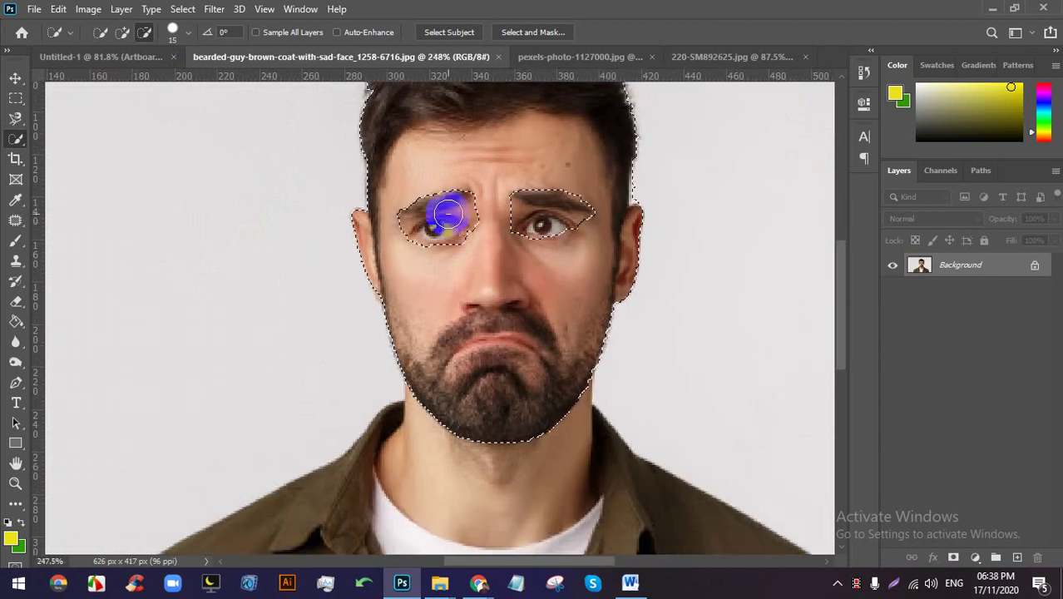
# Test-move the selected face without its eyes, undo the move and clear the selection.
pyautogui.click(15, 77)
pyautogui.moveTo(479, 157); pyautogui.dragTo(271, 177)
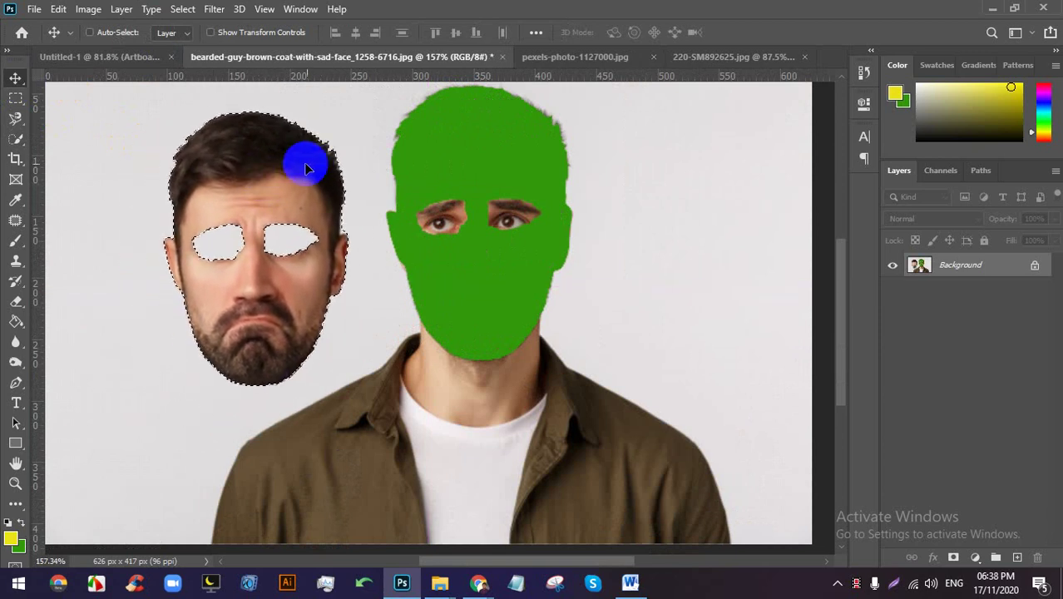
pyautogui.hotkey('ctrl', 'z')
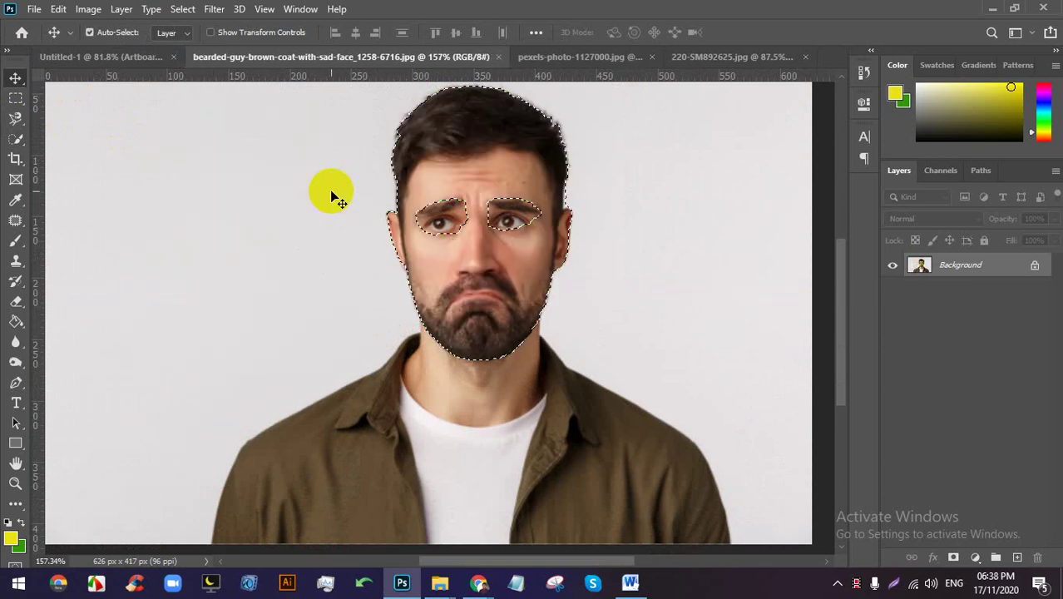
pyautogui.hotkey('ctrl', 'd')
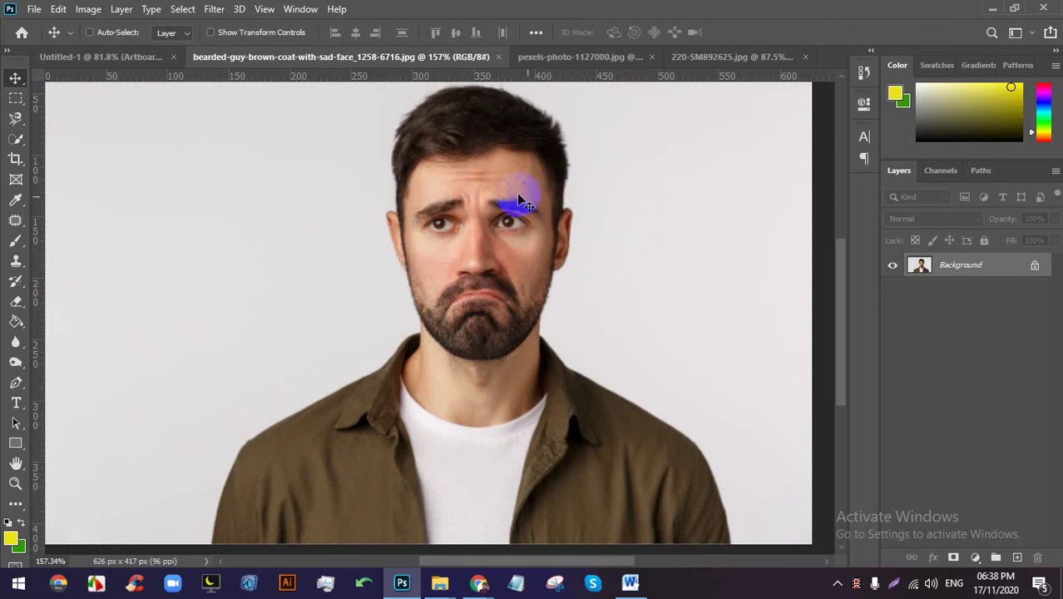
pyautogui.hotkey('ctrl', '-')
# Switch to the Google Meet window in Chrome, check the meeting's people list and return to Photoshop.
pyautogui.click(479, 582)
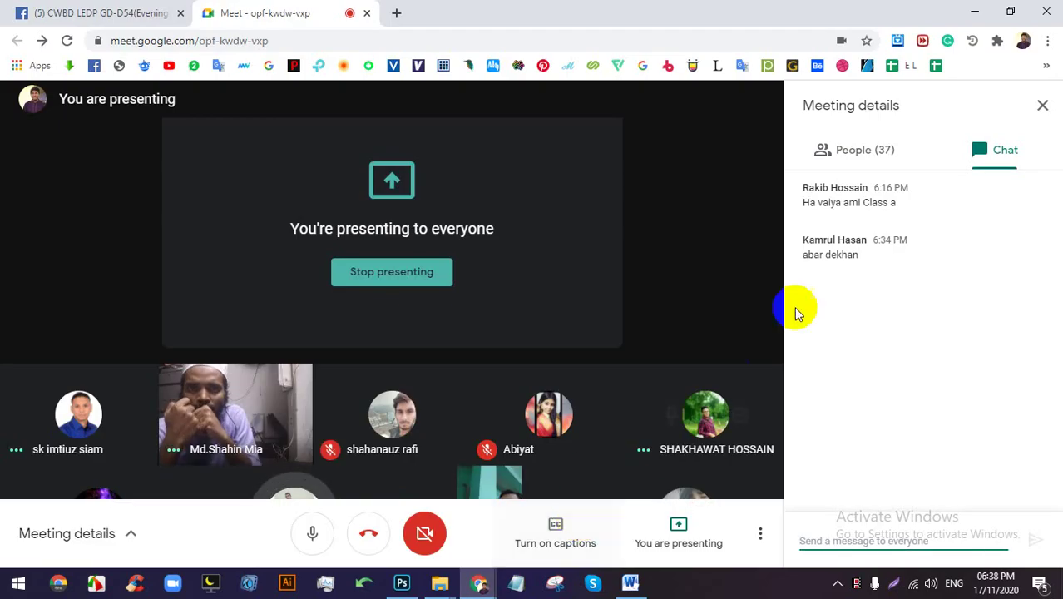
pyautogui.click(868, 151)
pyautogui.click(402, 583)
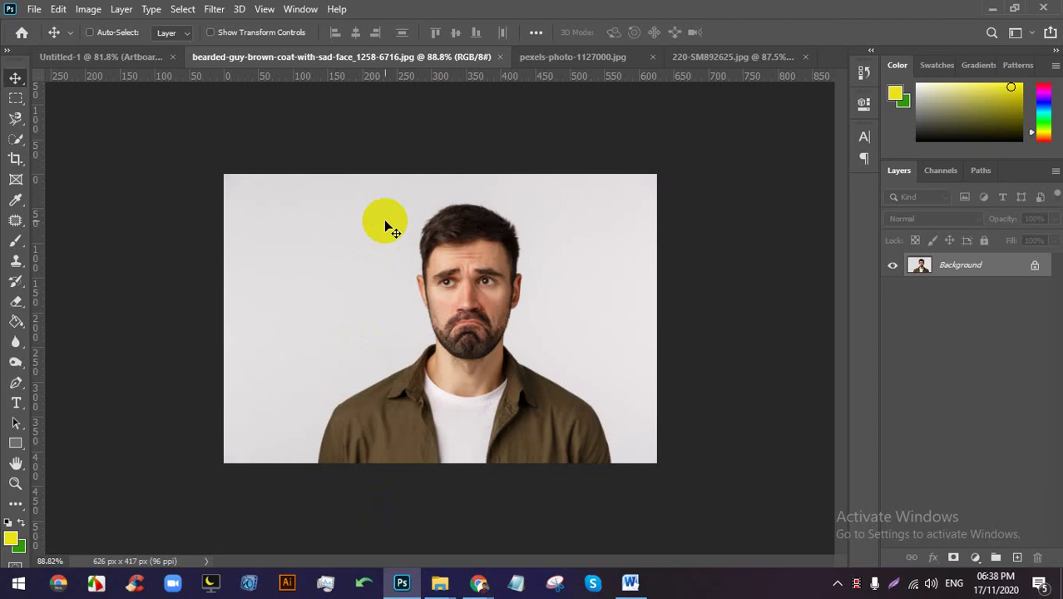
# Quick-select part of the face around one eye and cheek, and review the Move, Marquee, Lasso and Quick Selection tool groups.
pyautogui.click(15, 140)
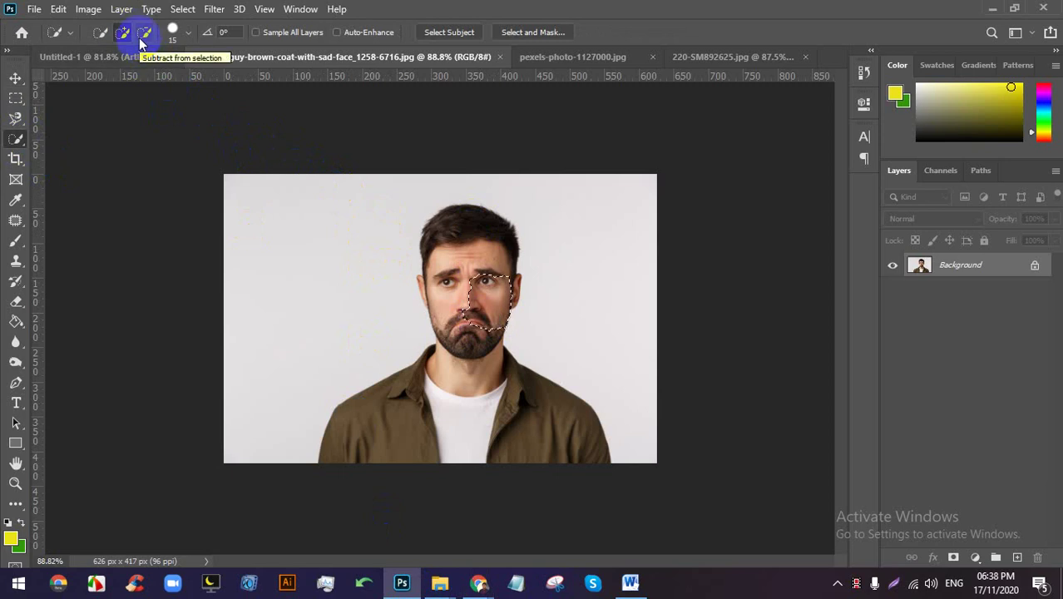
pyautogui.click(11, 140)
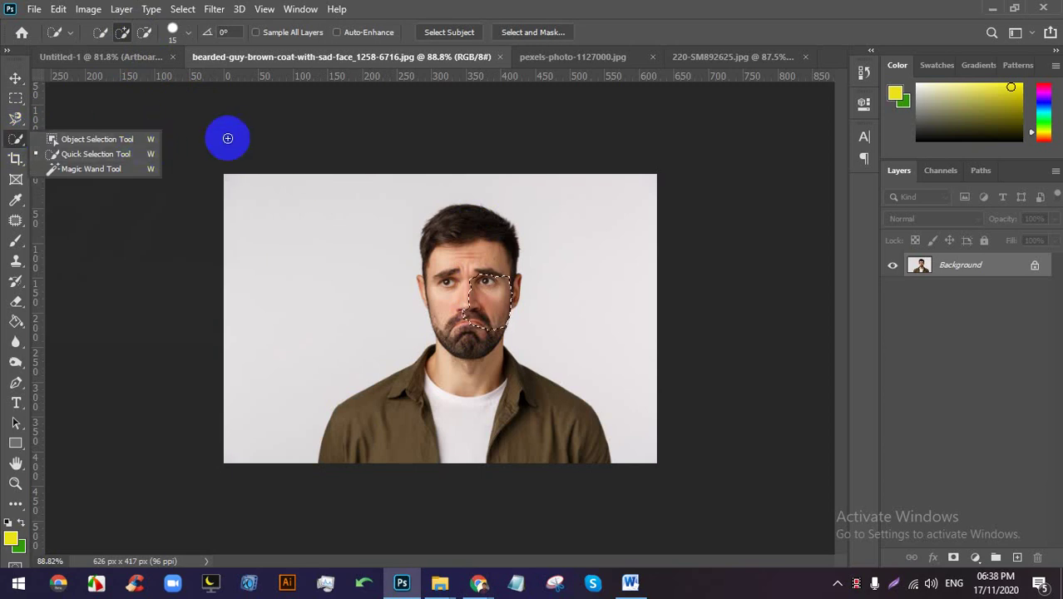
pyautogui.click(18, 79)
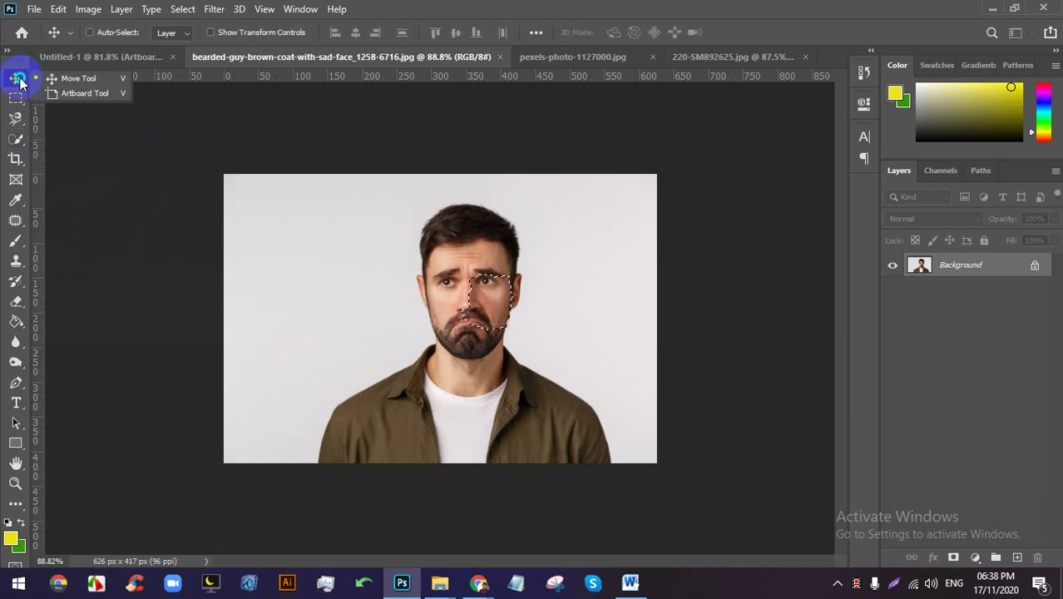
pyautogui.click(16, 99)
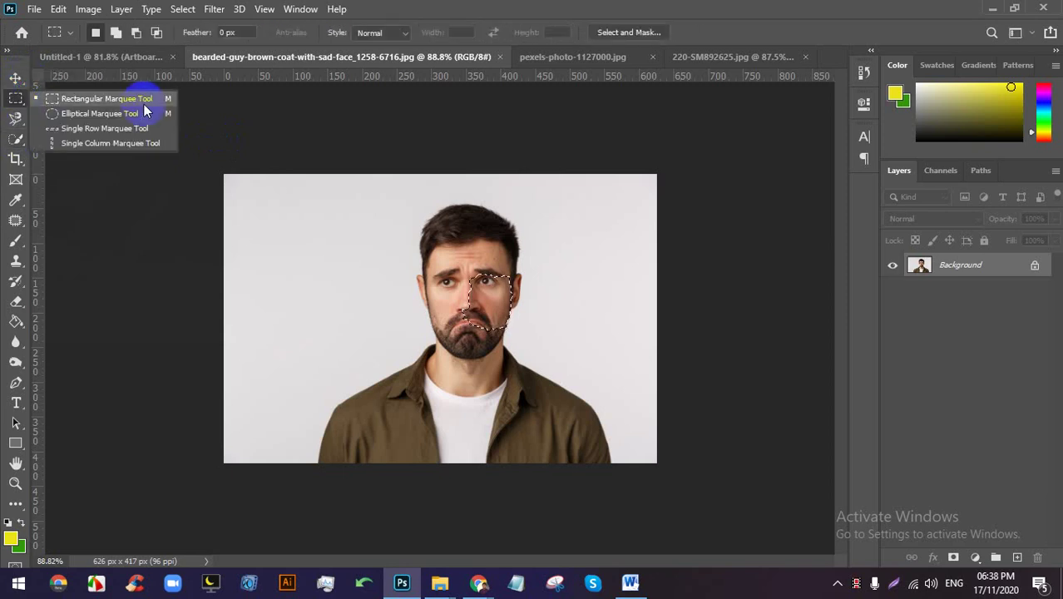
pyautogui.click(15, 118)
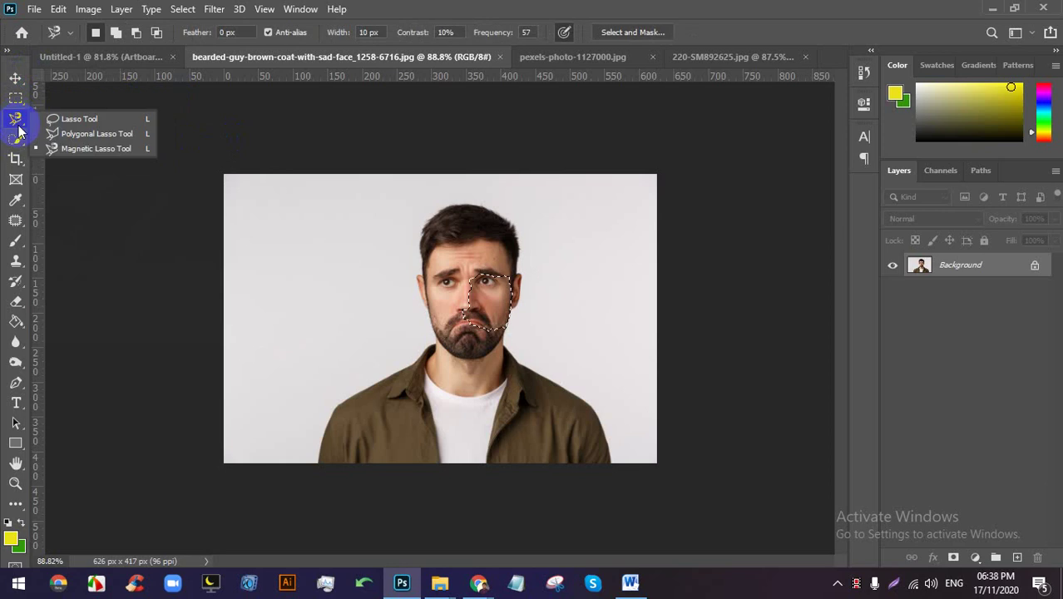
pyautogui.click(18, 140)
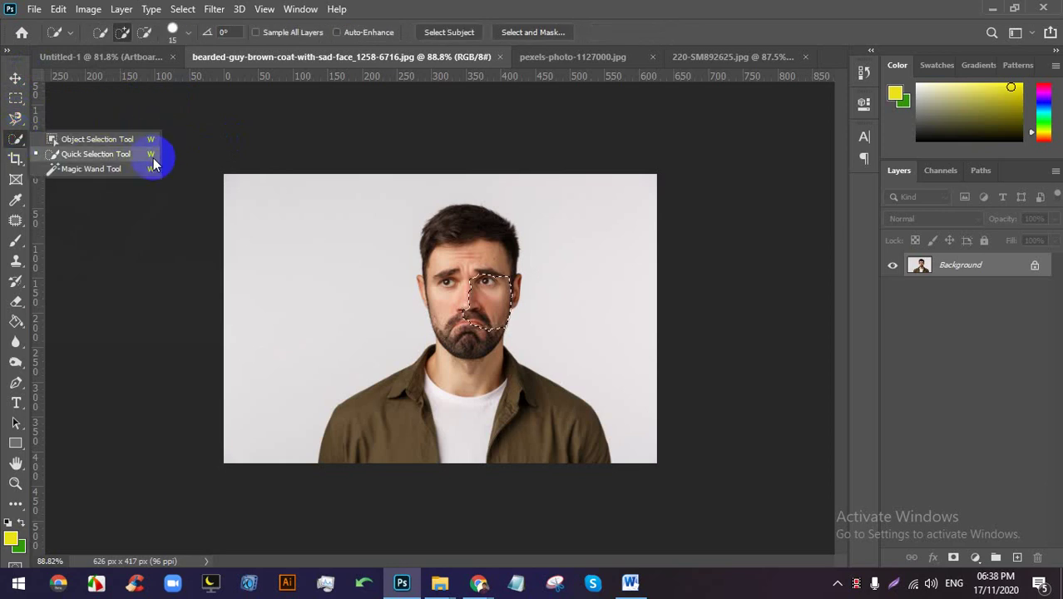
pyautogui.click(15, 77)
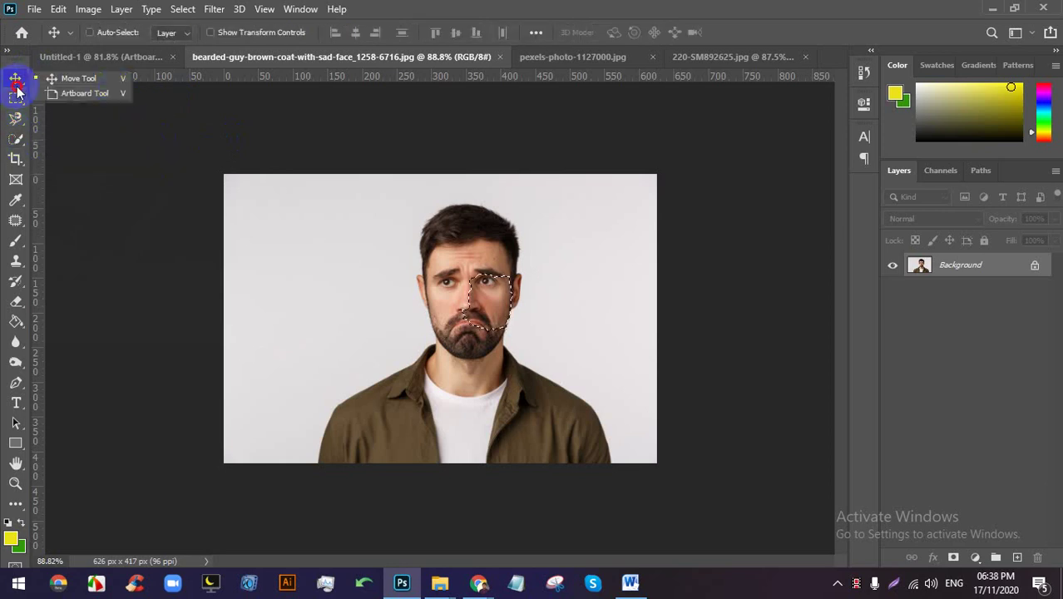
# Activate the Move tool and clear the selection on the face.
pyautogui.click(9, 243)
pyautogui.click(470, 226)
pyautogui.press('v')
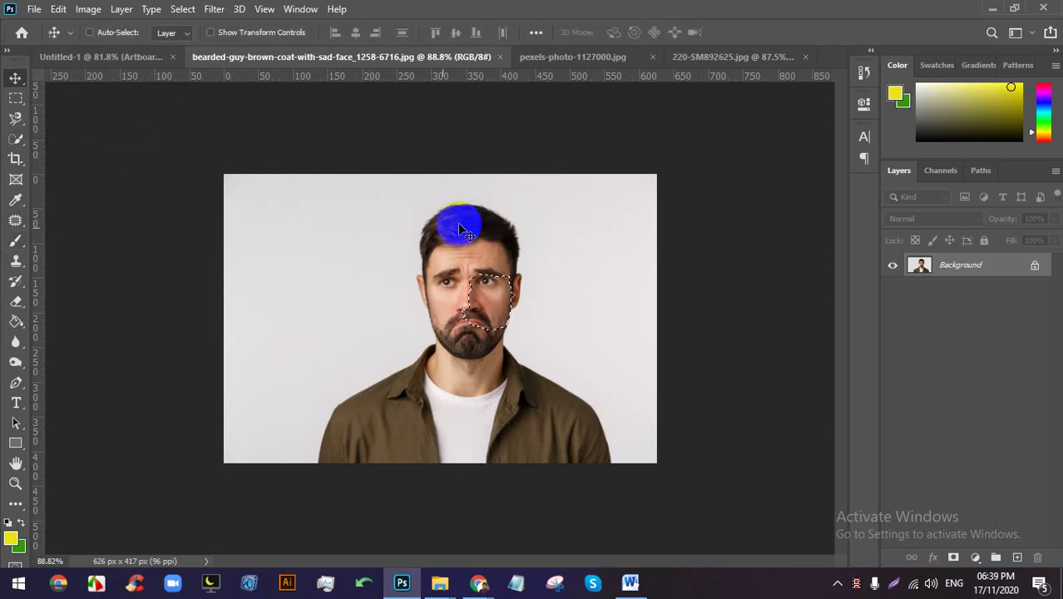
pyautogui.click(540, 298)
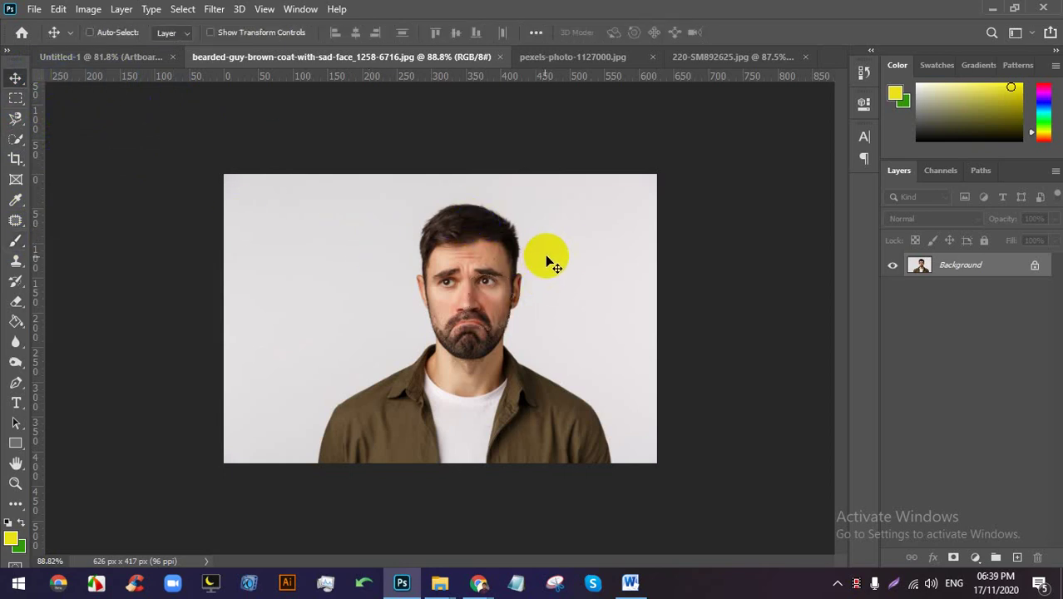
# Switch to the Google Meet window in Chrome, look over the participants and return to Photoshop.
pyautogui.scroll(4, 489, 263)
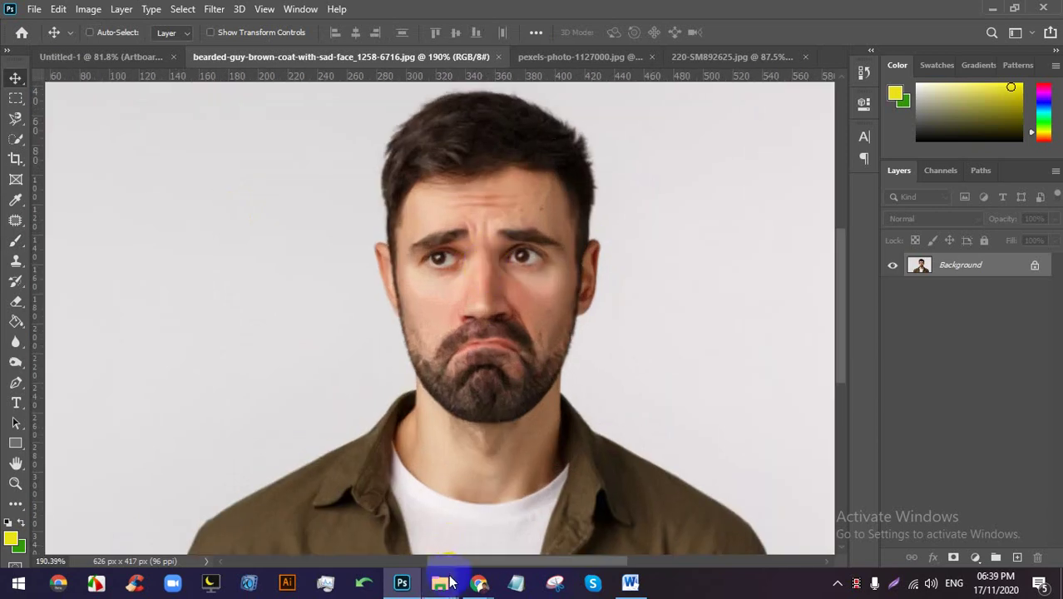
pyautogui.moveTo(478, 583)
pyautogui.click(437, 532)
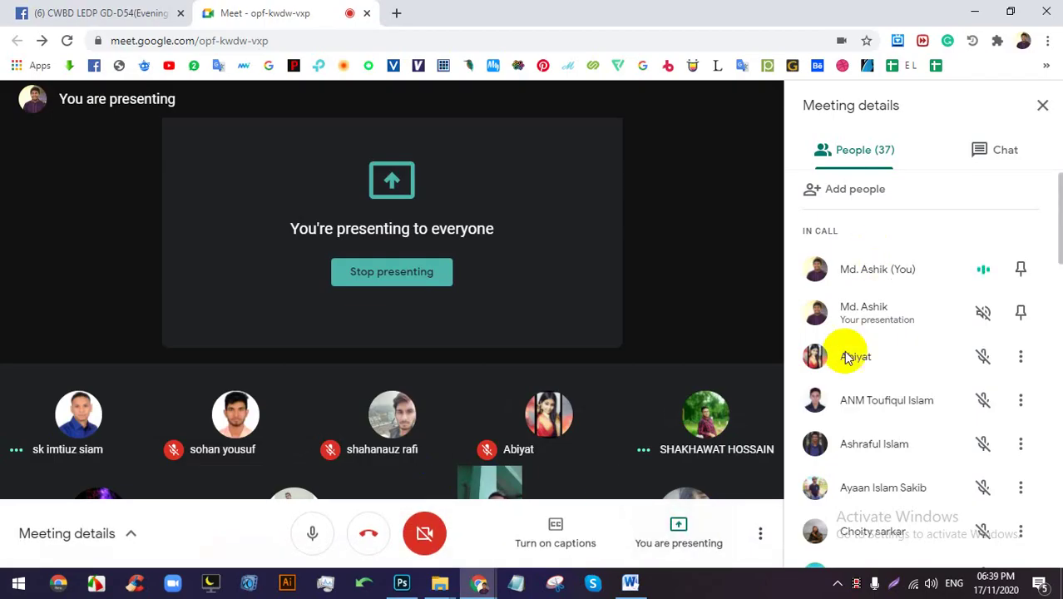
pyautogui.click(751, 587)
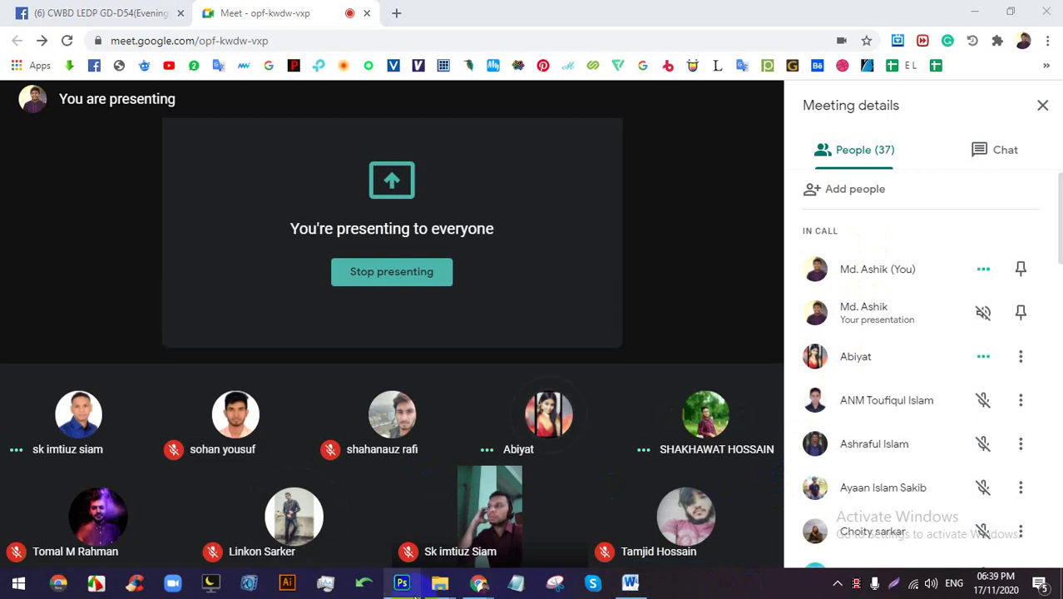
pyautogui.click(403, 584)
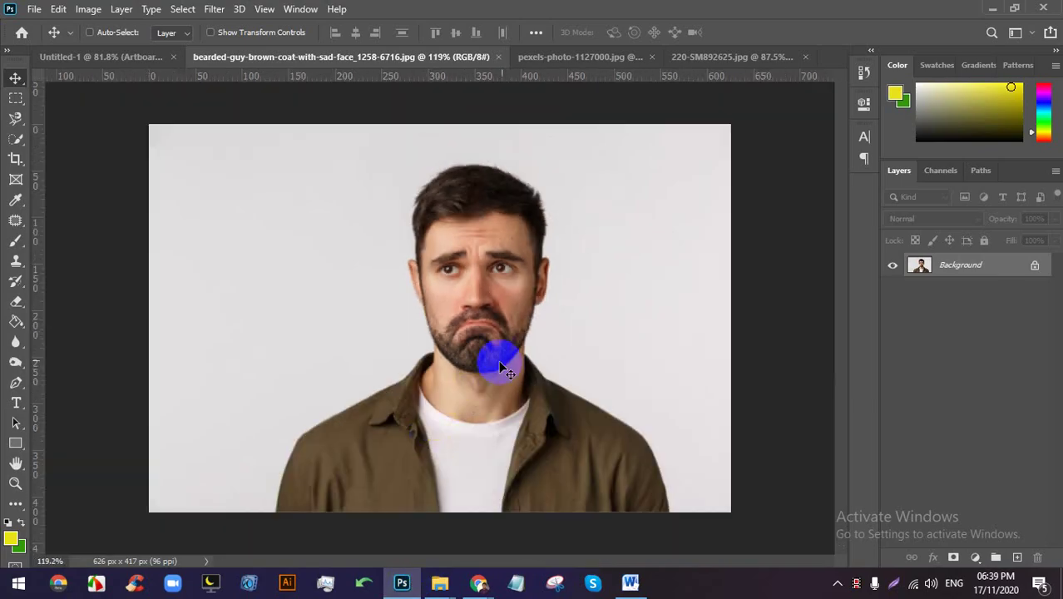
# Activate the Magic Wand tool.
pyautogui.moveTo(26, 142); pyautogui.dragTo(115, 172)
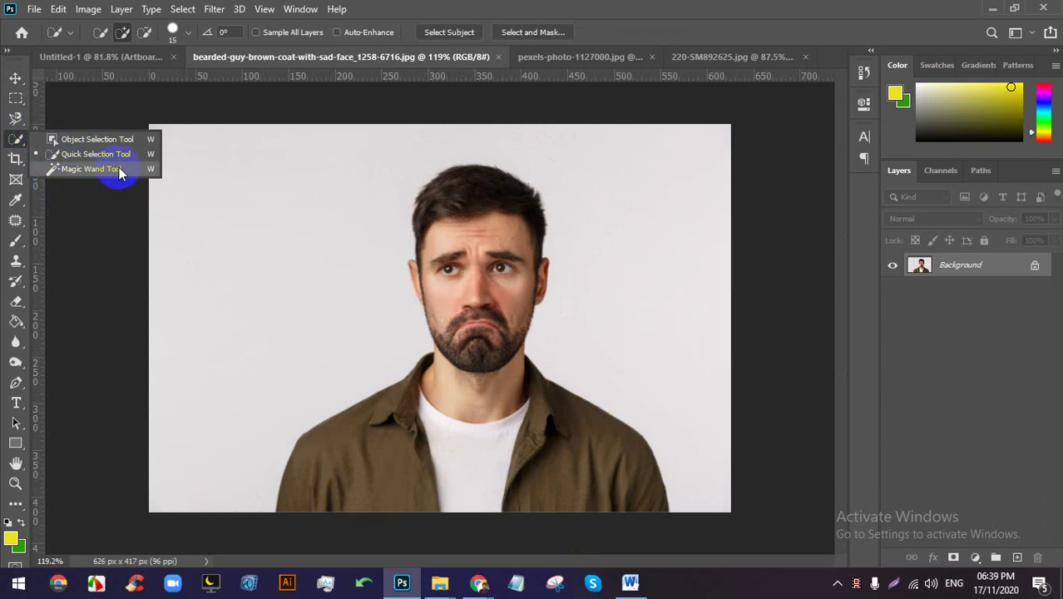
pyautogui.click(119, 168)
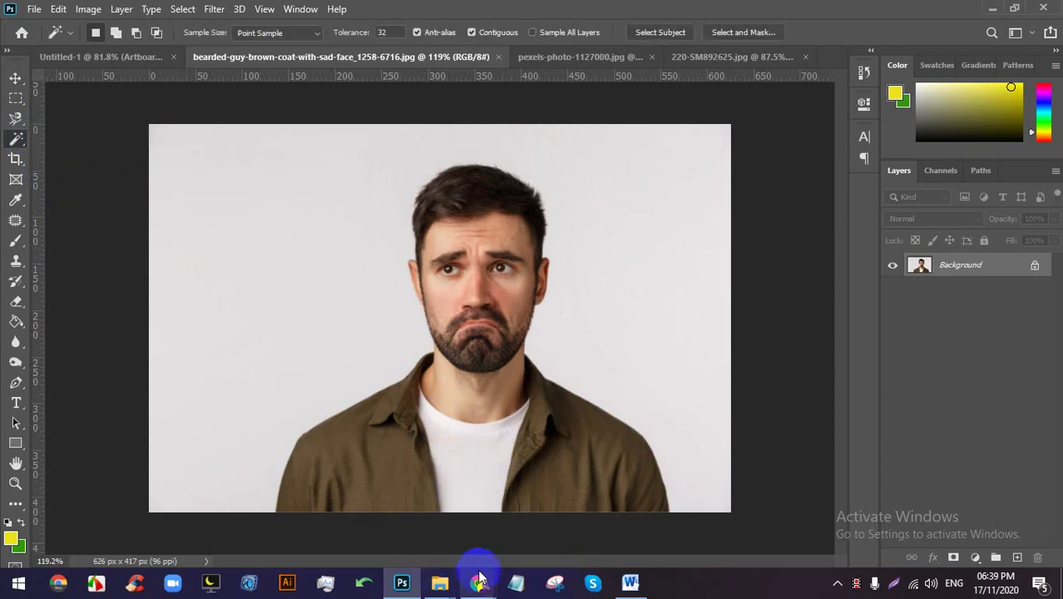
# Check the Google Meet call in Chrome once more and switch back to Photoshop.
pyautogui.moveTo(478, 583)
pyautogui.click(431, 499)
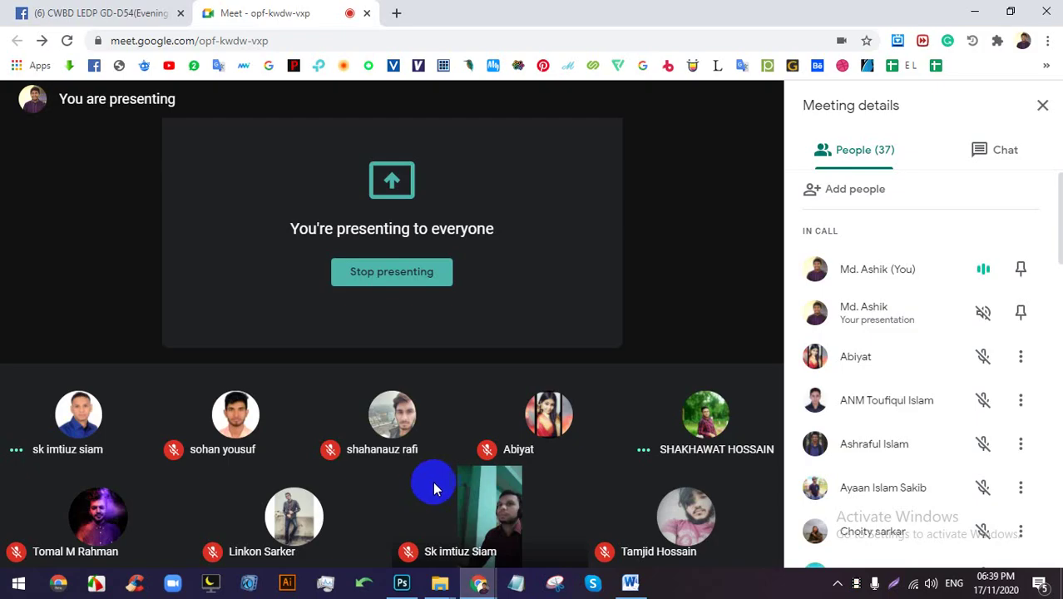
pyautogui.click(734, 590)
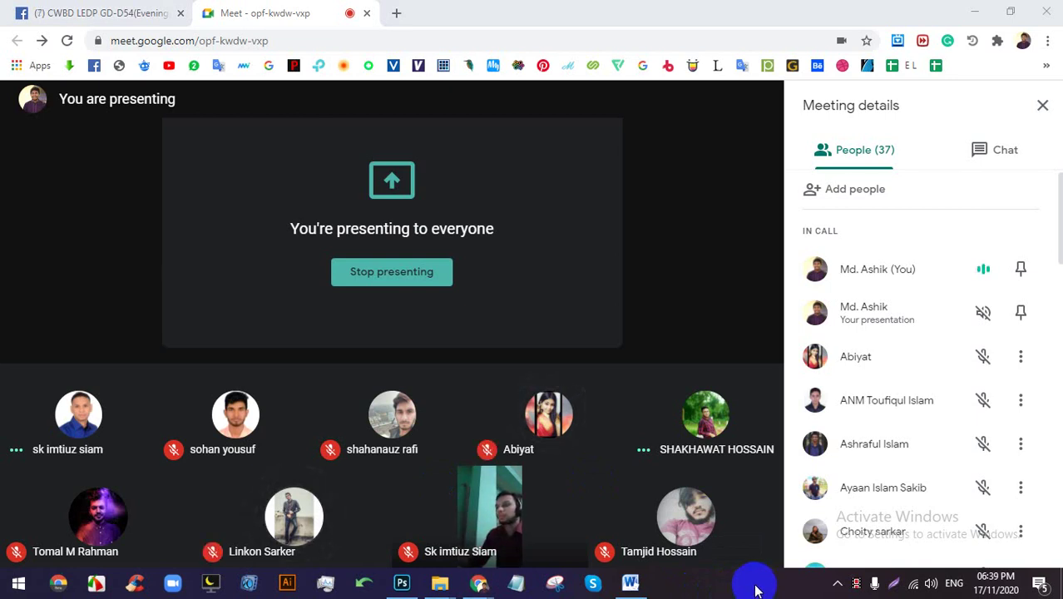
pyautogui.click(401, 582)
# Select the grey backdrop behind the man with the Magic Wand, then unlock the Background layer and delete the selected backdrop.
pyautogui.scroll(-3, 466, 483)
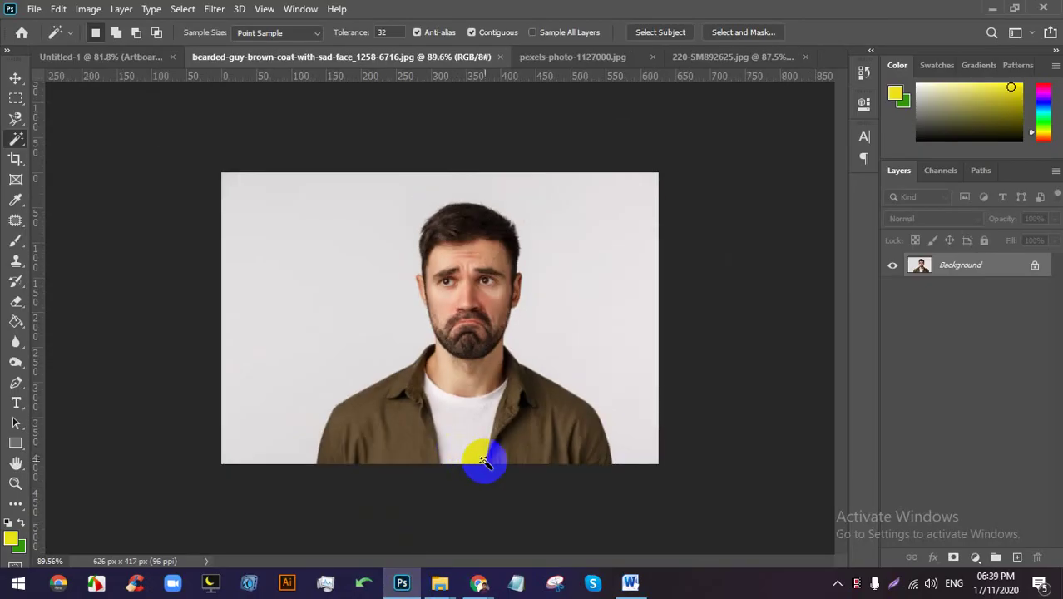
pyautogui.scroll(1, 433, 399)
pyautogui.scroll(1, 391, 350)
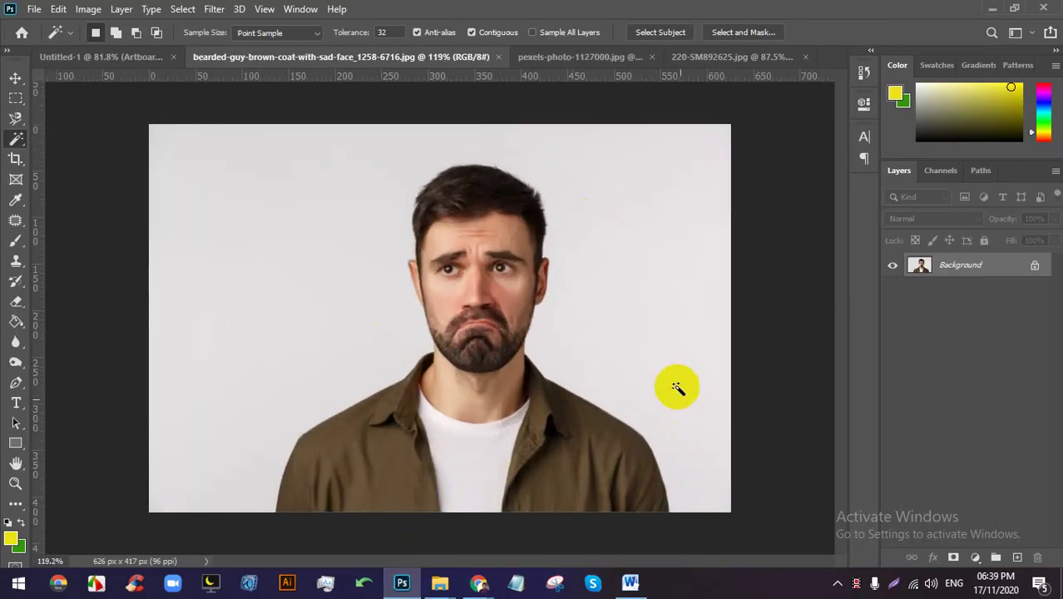
pyautogui.click(641, 193)
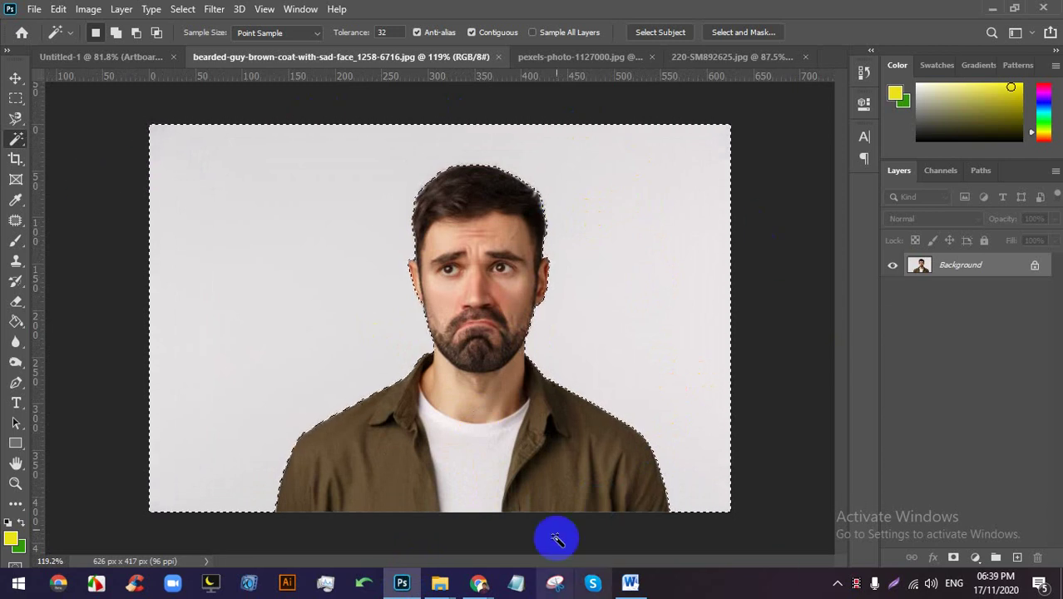
pyautogui.click(1035, 266)
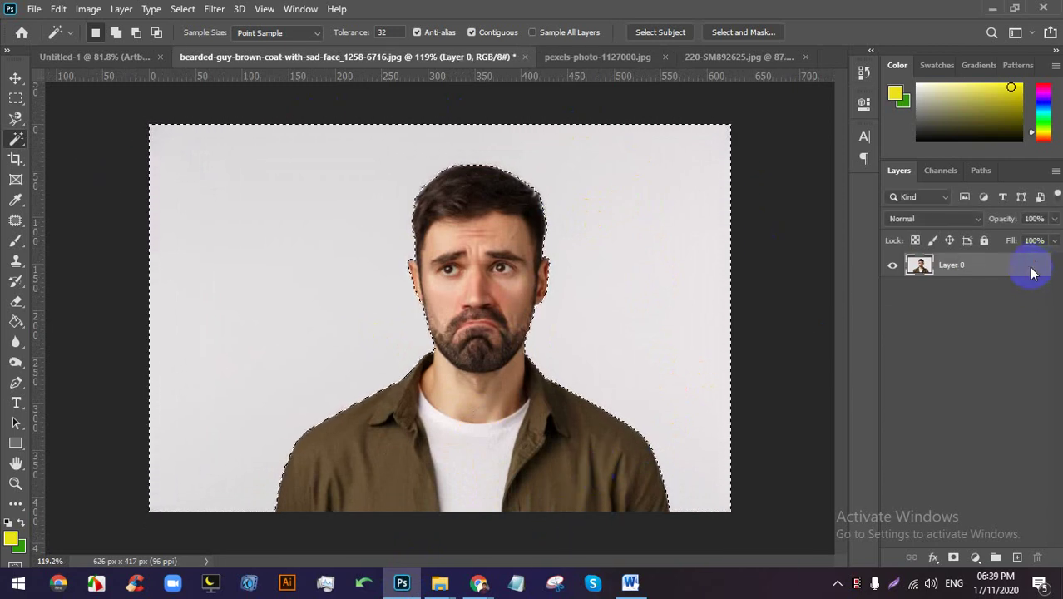
pyautogui.press('Delete')
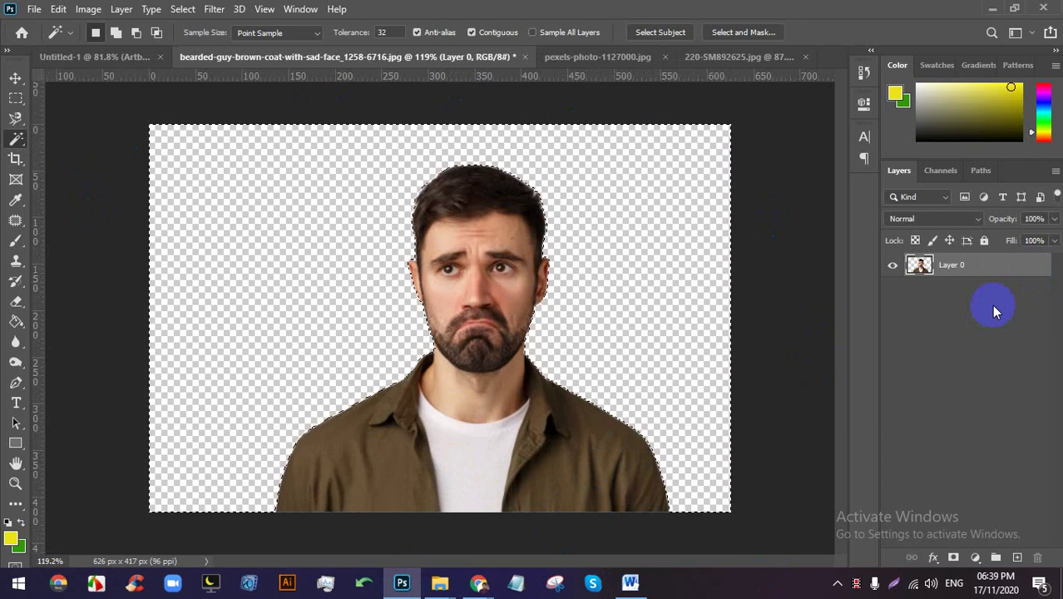
# Undo the backdrop deletion, the layer unlock and the Magic Wand selection.
pyautogui.click(648, 477)
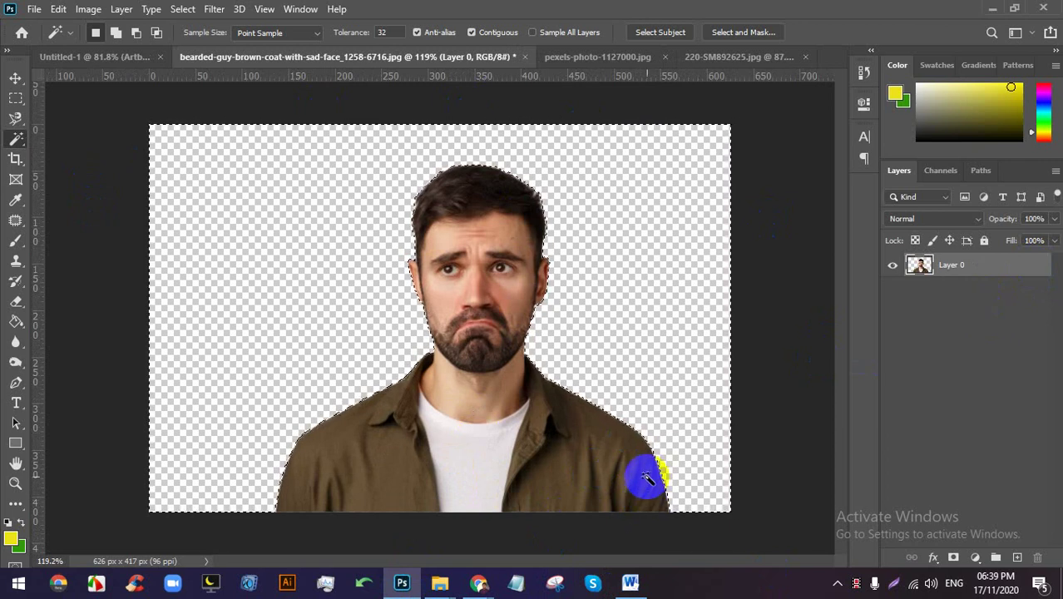
pyautogui.hotkey('ctrl', 'z')
pyautogui.hotkey('ctrl', 'z')
pyautogui.hotkey('ctrl', 'z')
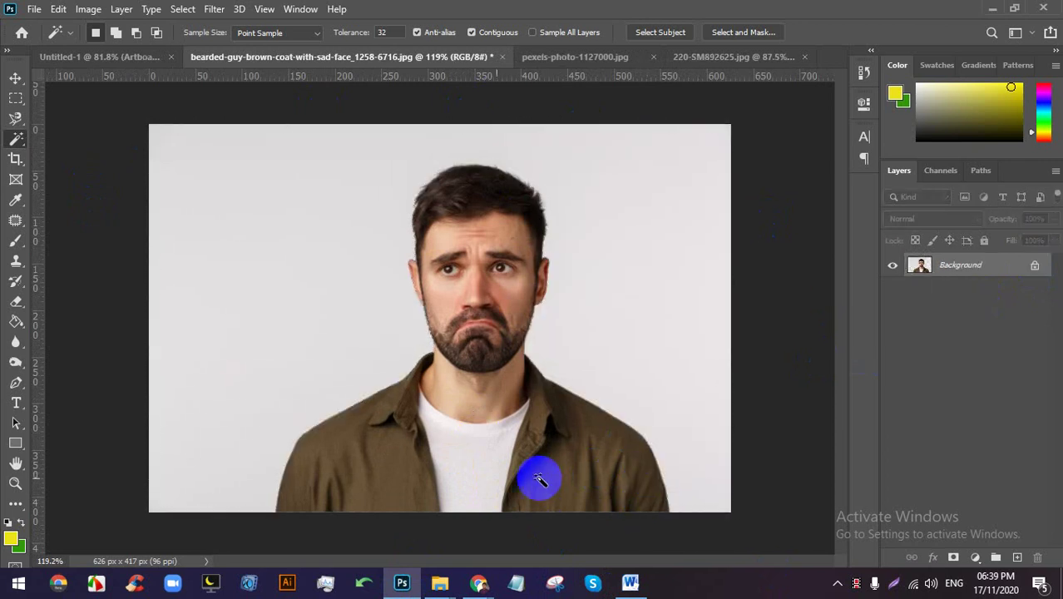
# Select the grey backdrop with the Magic Wand again and invert the selection onto the man.
pyautogui.rightClick(17, 138)
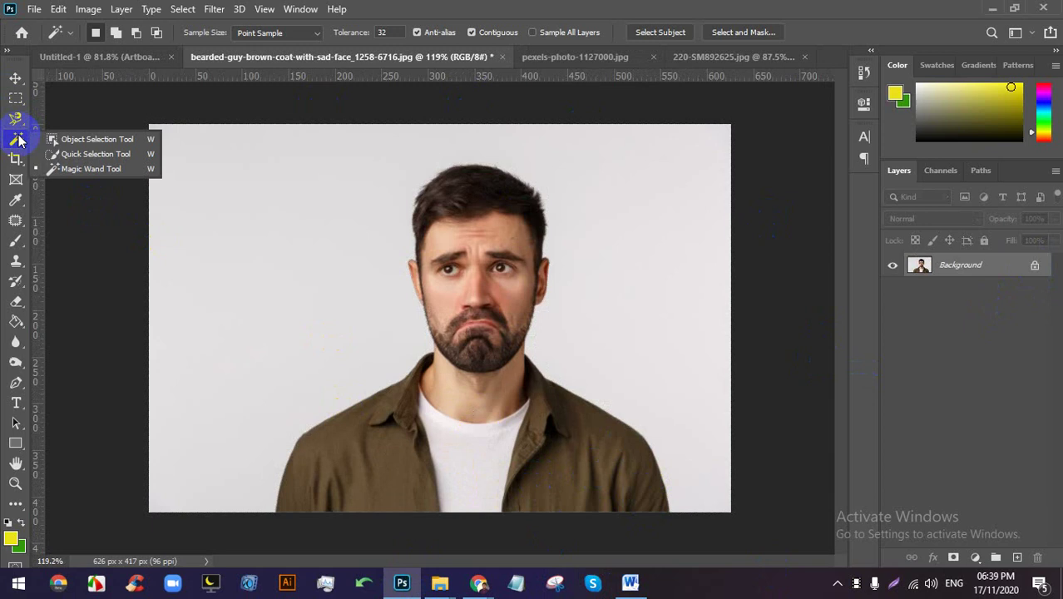
pyautogui.click(83, 169)
pyautogui.click(687, 248)
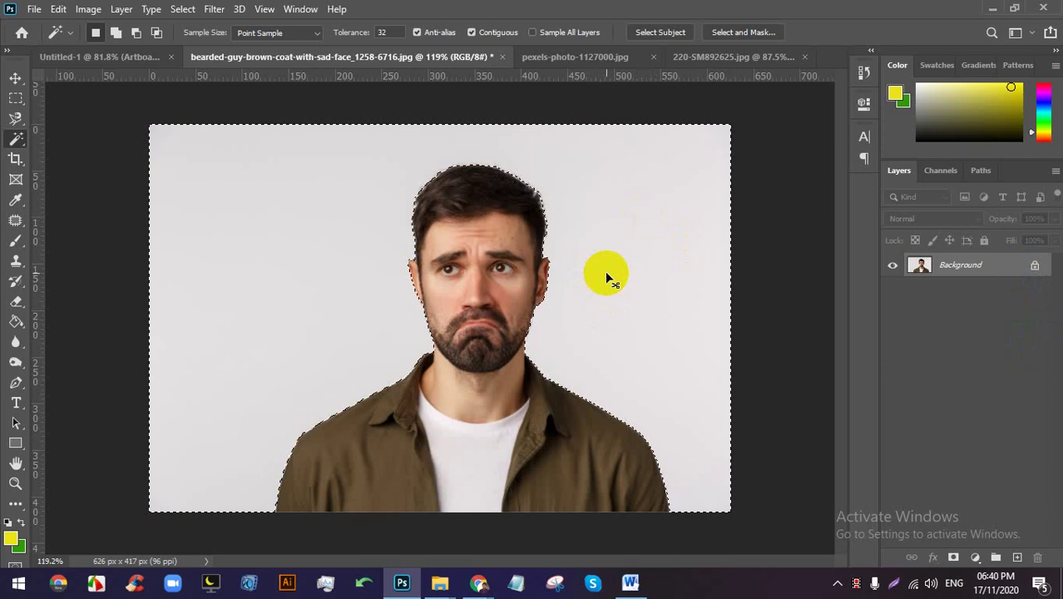
pyautogui.hotkey('ctrl', 'shift', 'i')
# Test-move the selected man up and to the left, then undo the move and clear the selection.
pyautogui.click(15, 77)
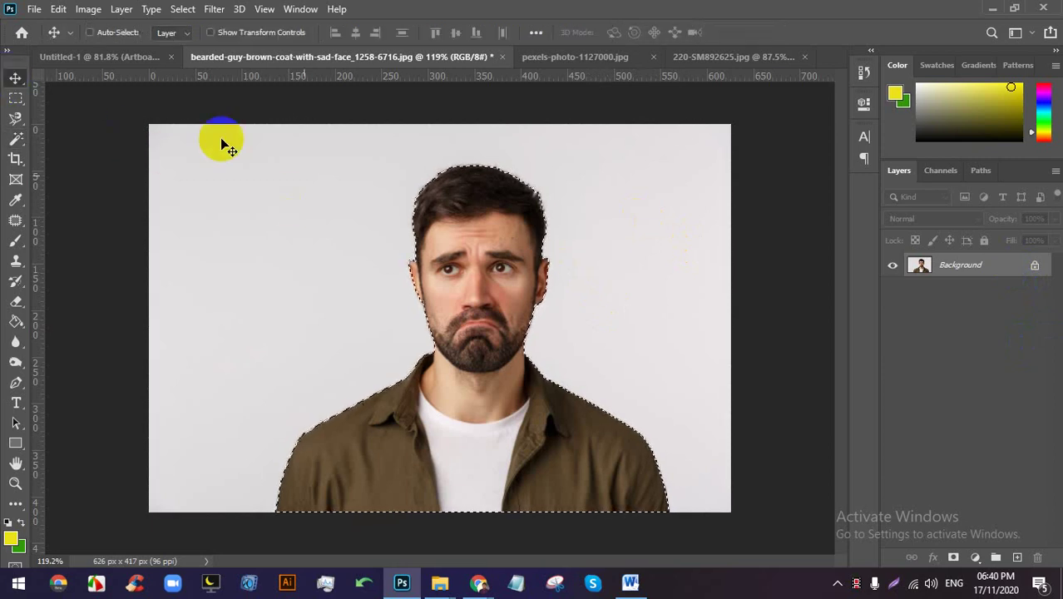
pyautogui.moveTo(450, 200); pyautogui.dragTo(488, 210)
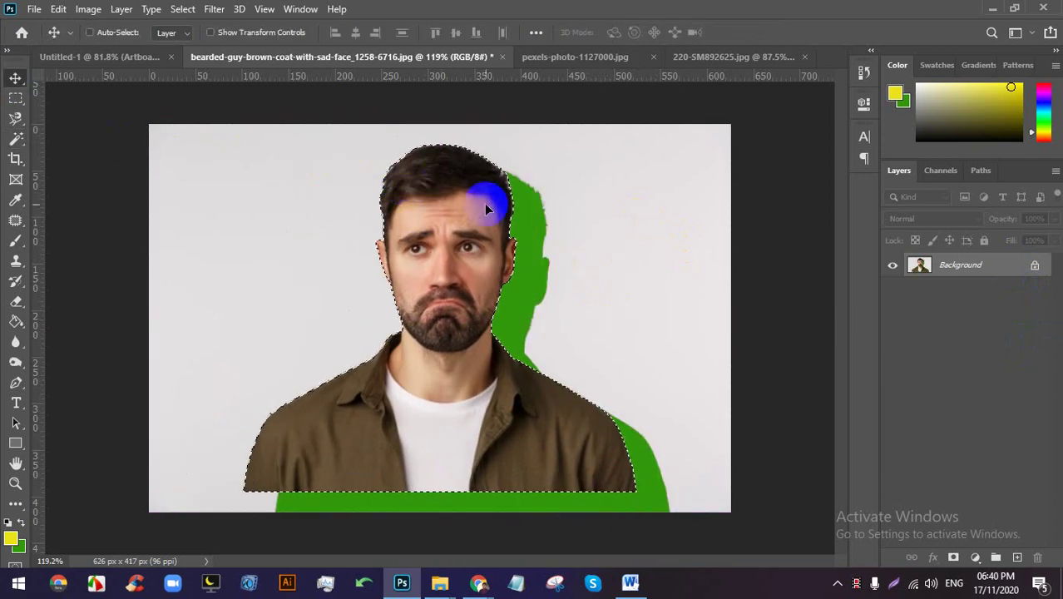
pyautogui.hotkey('ctrl', 'z')
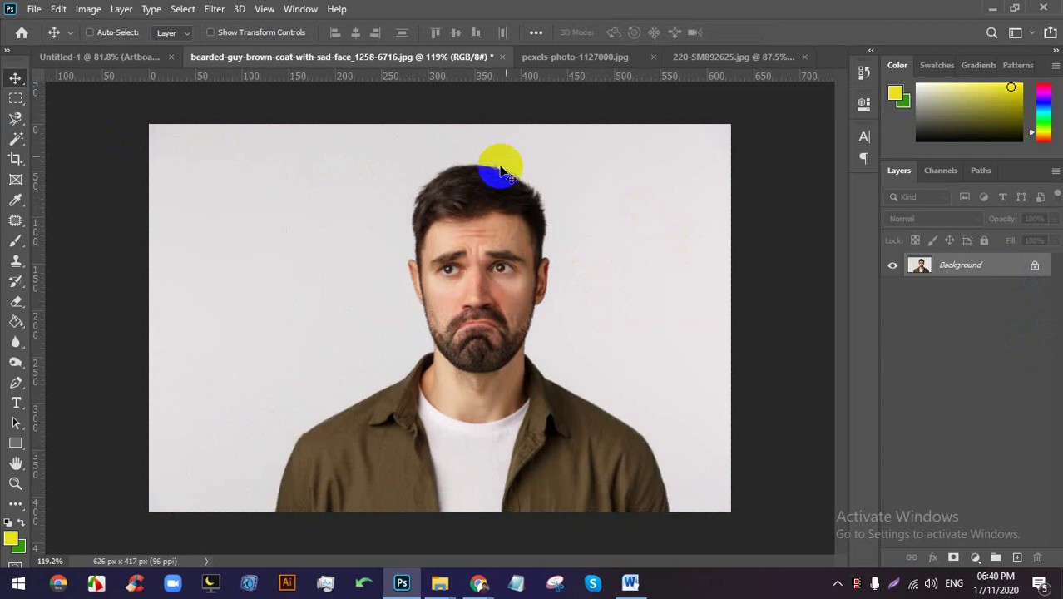
# Look over the other open photos, switch to File Explorer and open Woman-smile-beautiful-hd-get-73591.jpg from the Image folder in Photoshop.
pyautogui.click(580, 59)
pyautogui.click(731, 56)
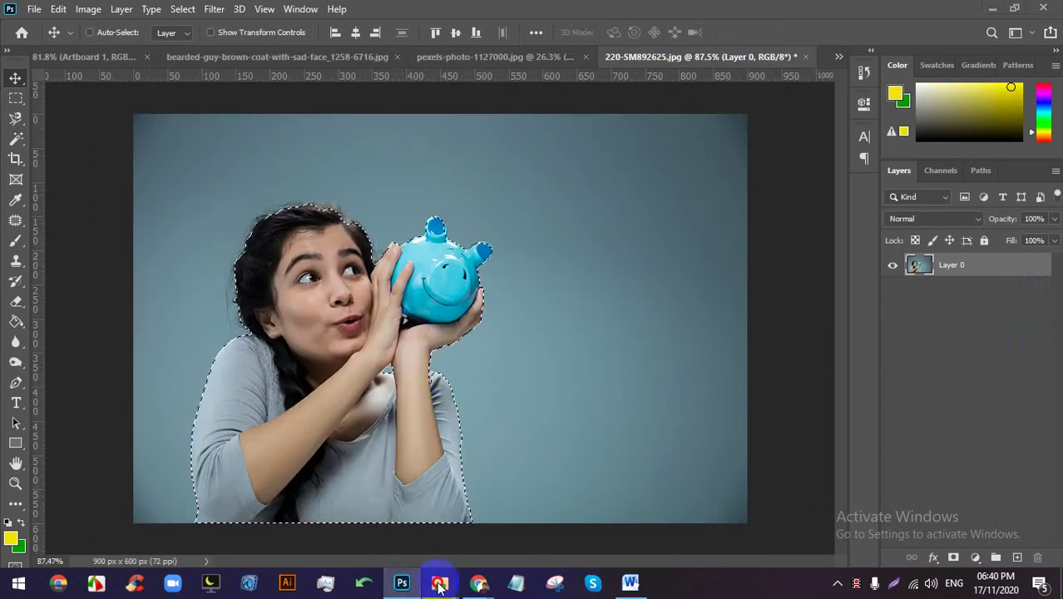
pyautogui.click(440, 582)
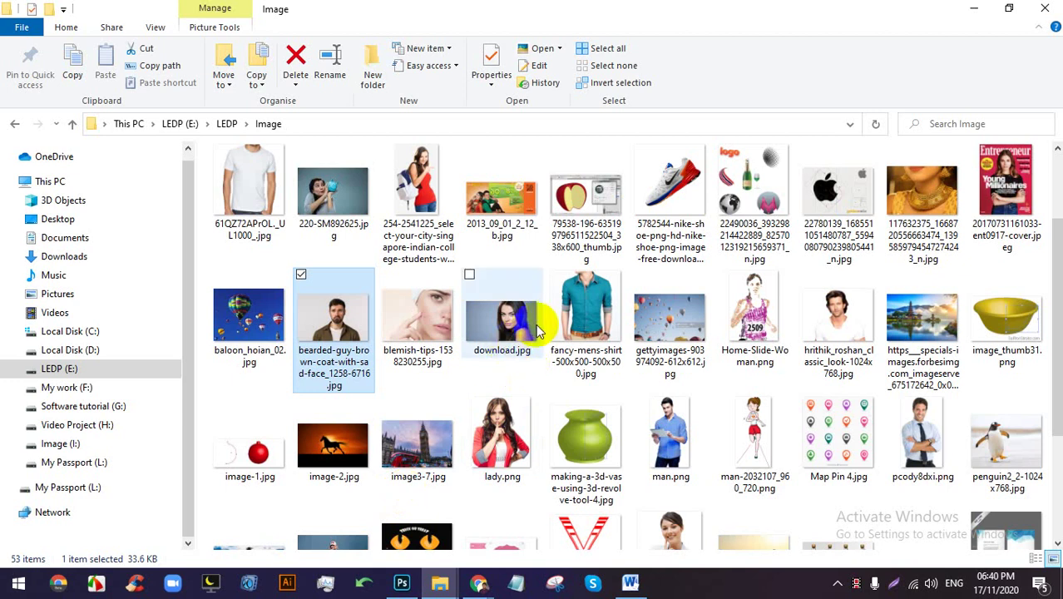
pyautogui.scroll(-3, 537, 331)
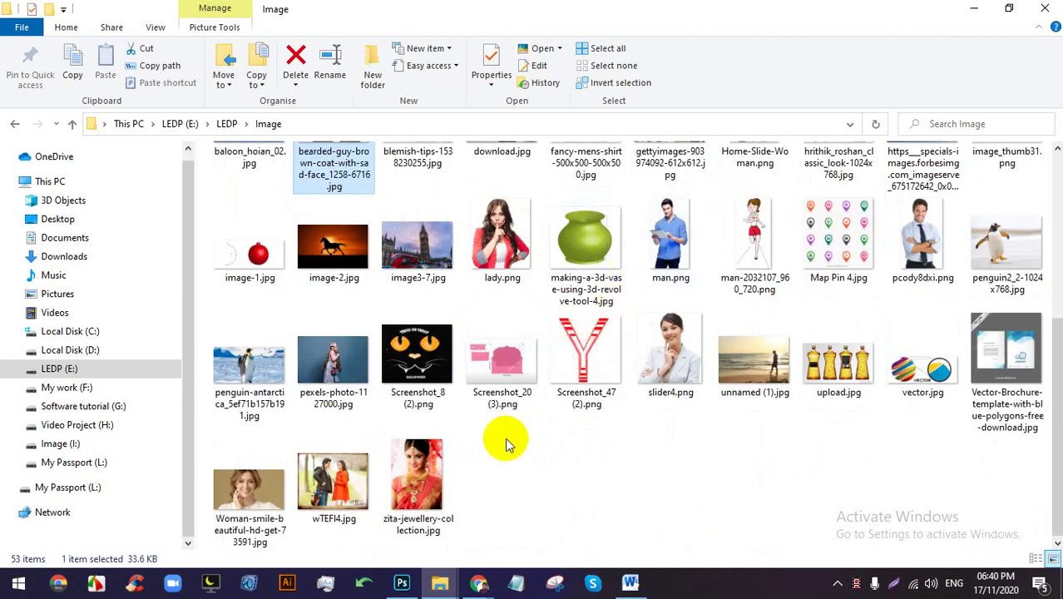
pyautogui.moveTo(250, 491); pyautogui.dragTo(641, 129)
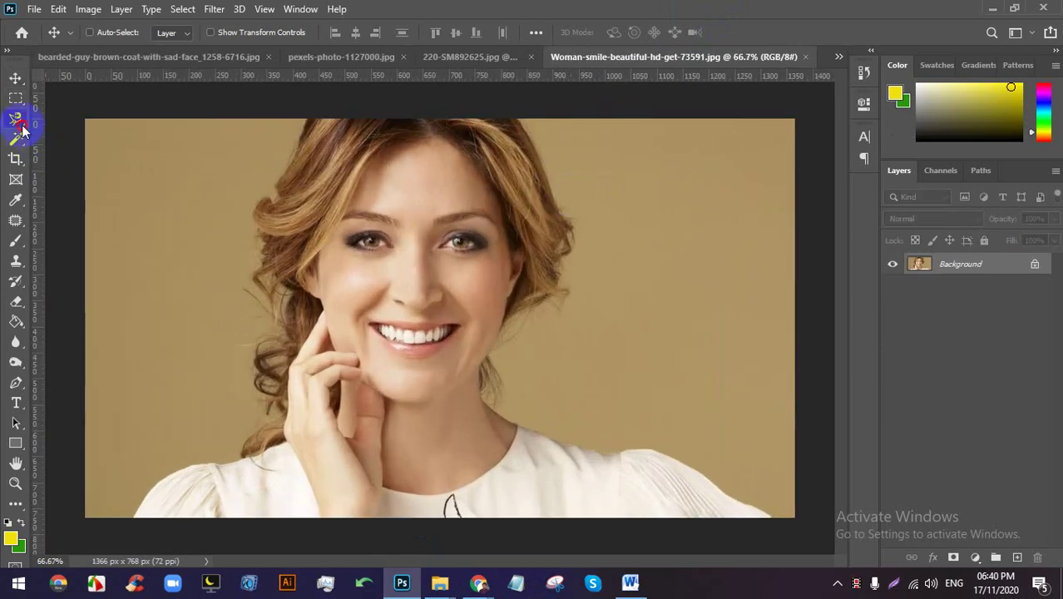
# Select the tan background to the right of the smiling woman with the Magic Wand at tolerance 32.
pyautogui.click(16, 138)
pyautogui.click(95, 172)
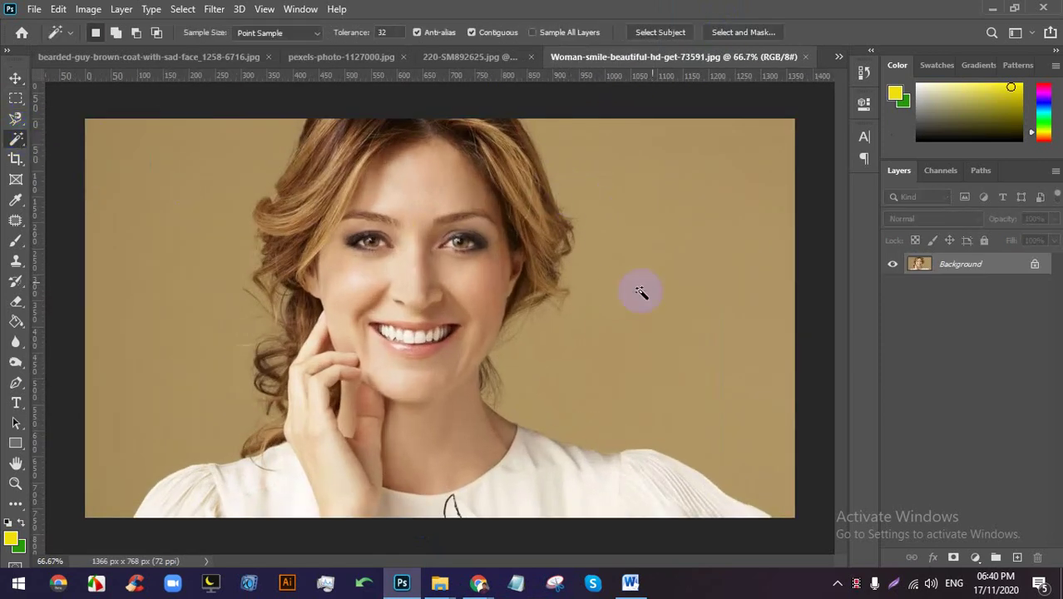
pyautogui.click(716, 231)
pyautogui.scroll(6, 472, 439)
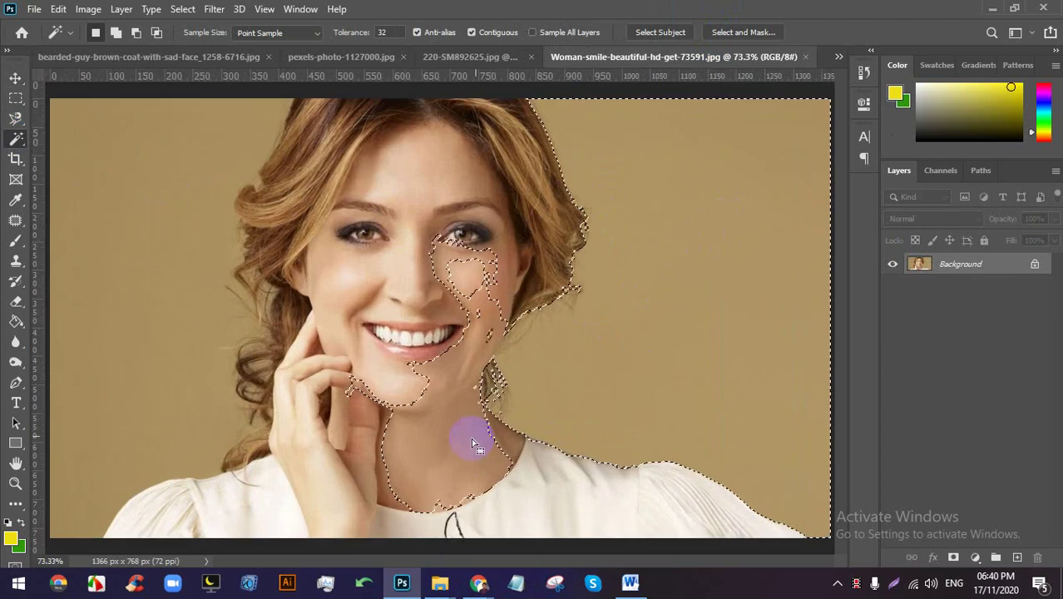
# Inspect the selection edge around the smiling woman, and select the tan background to her left with the Magic Wand at tolerance 32.
pyautogui.scroll(10, 494, 414)
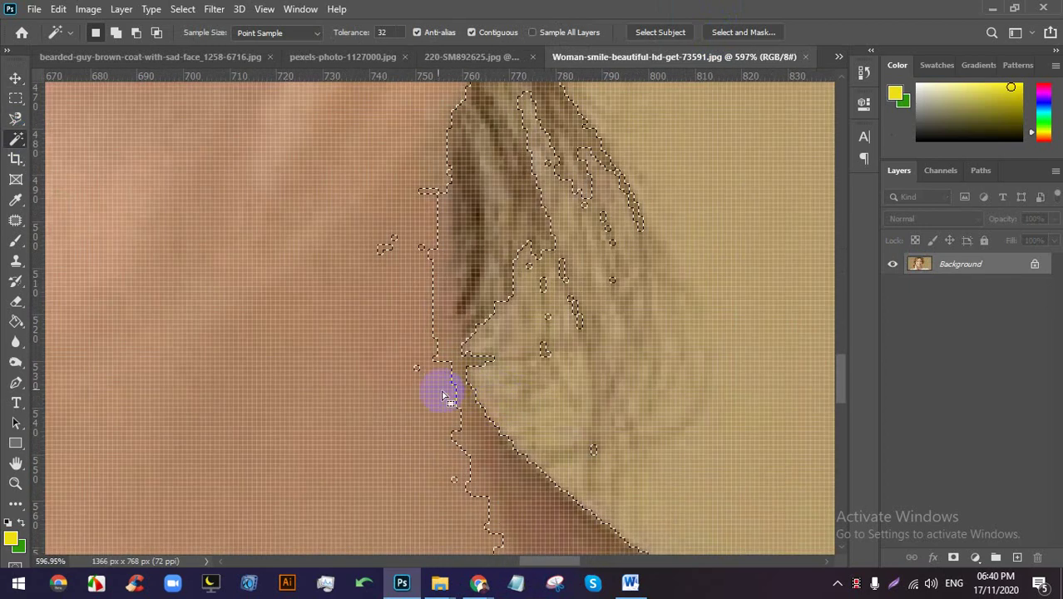
pyautogui.scroll(-12, 454, 339)
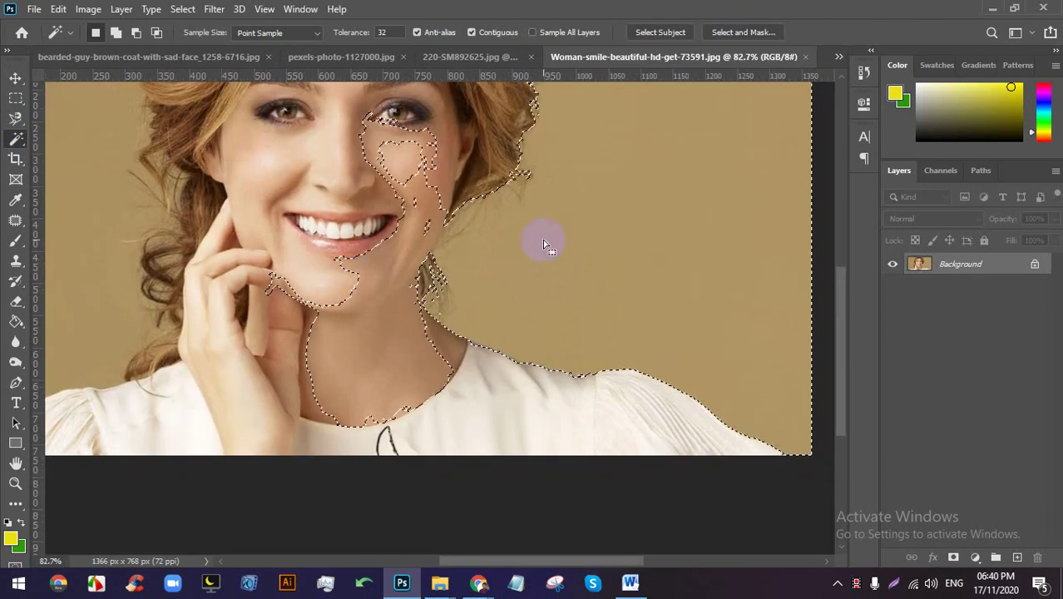
pyautogui.scroll(1, 453, 316)
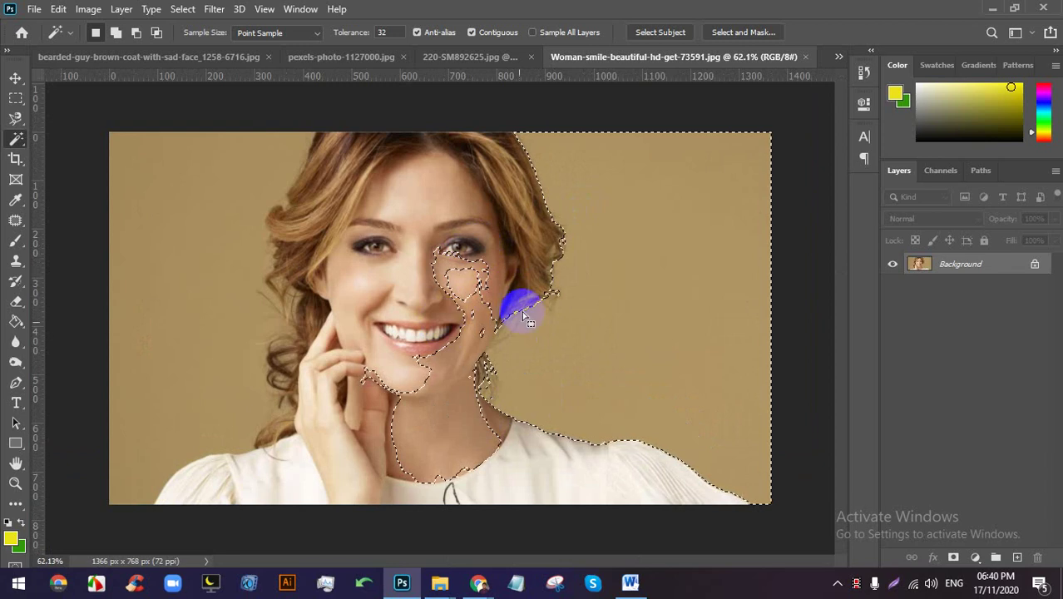
pyautogui.click(224, 220)
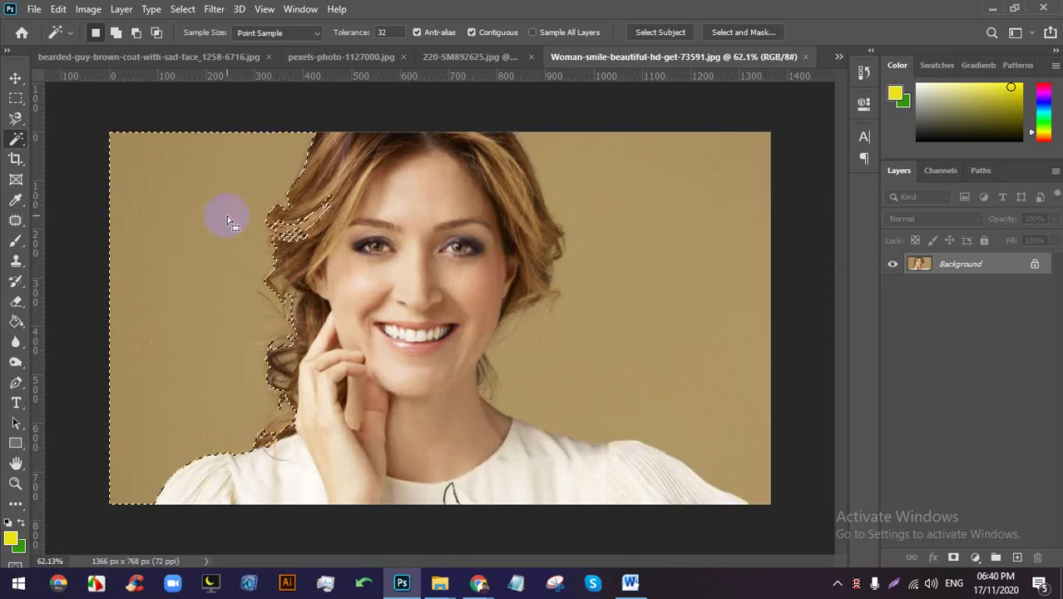
pyautogui.scroll(6, 270, 226)
pyautogui.scroll(3, 275, 223)
pyautogui.scroll(-6, 268, 180)
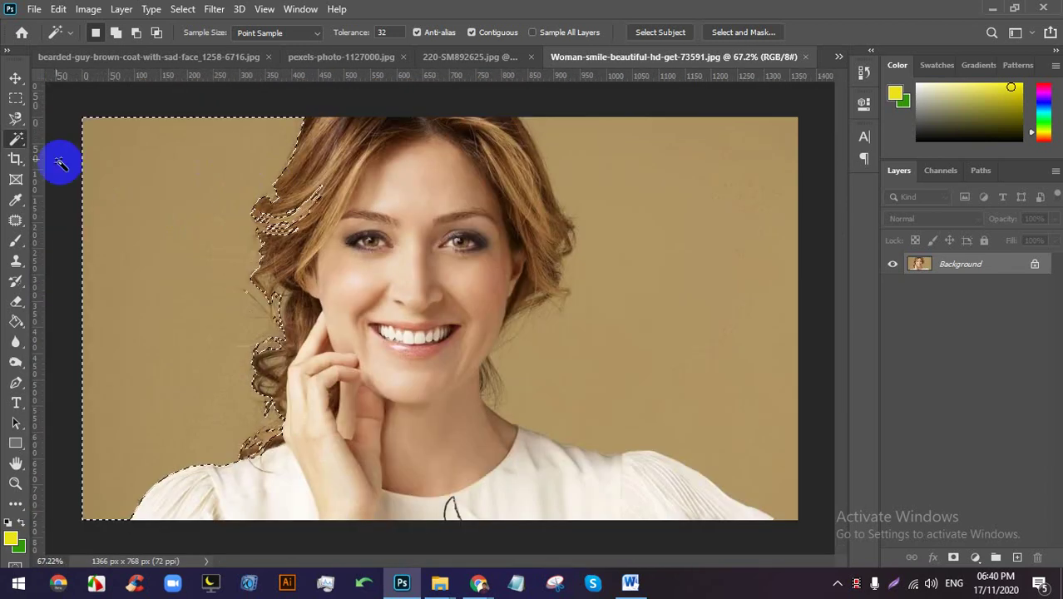
# With the Quick Selection tool at size 15, subtract the woman's hair from the selection and add the tan background to her right.
pyautogui.rightClick(10, 143)
pyautogui.click(87, 150)
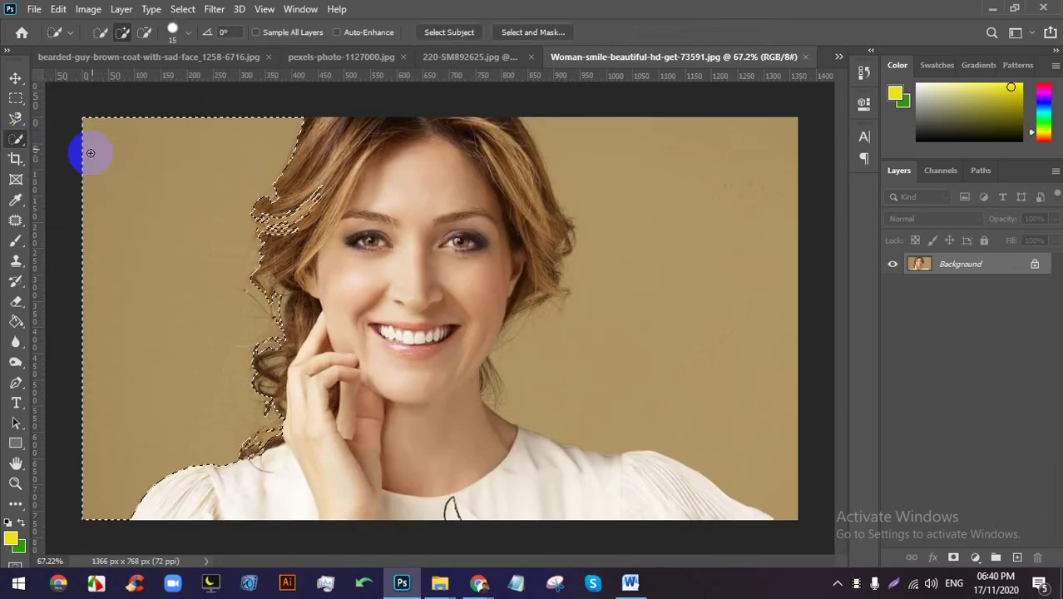
pyautogui.click(144, 32)
pyautogui.moveTo(328, 214)
pyautogui.mouseDown()
pyautogui.moveTo(322, 185)
pyautogui.moveTo(274, 224)
pyautogui.mouseUp()
pyautogui.moveTo(281, 302)
pyautogui.mouseDown()
pyautogui.moveTo(287, 334)
pyautogui.moveTo(269, 380)
pyautogui.mouseUp()
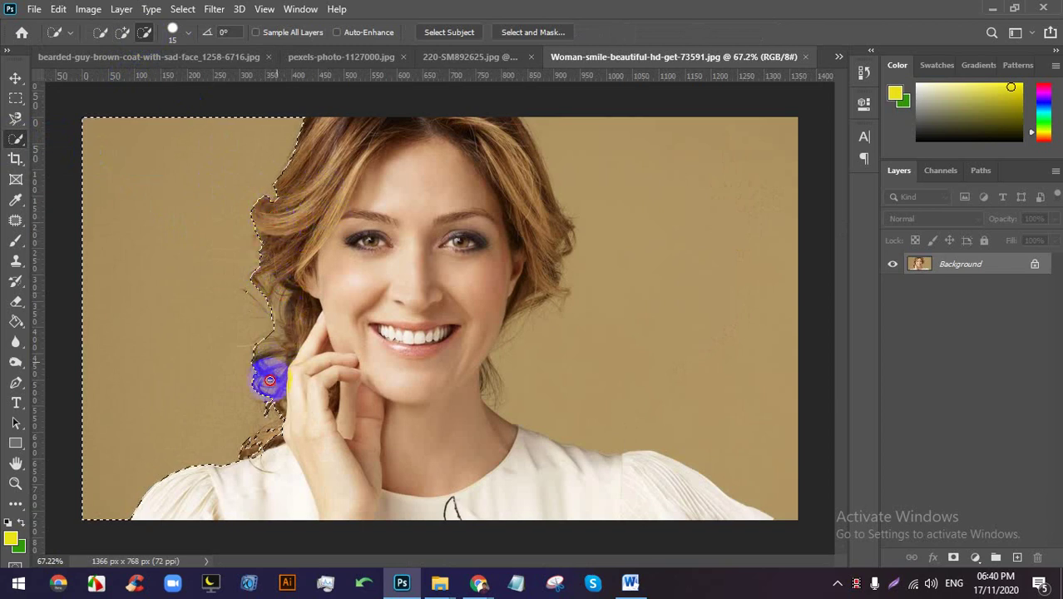
pyautogui.scroll(-4, 454, 321)
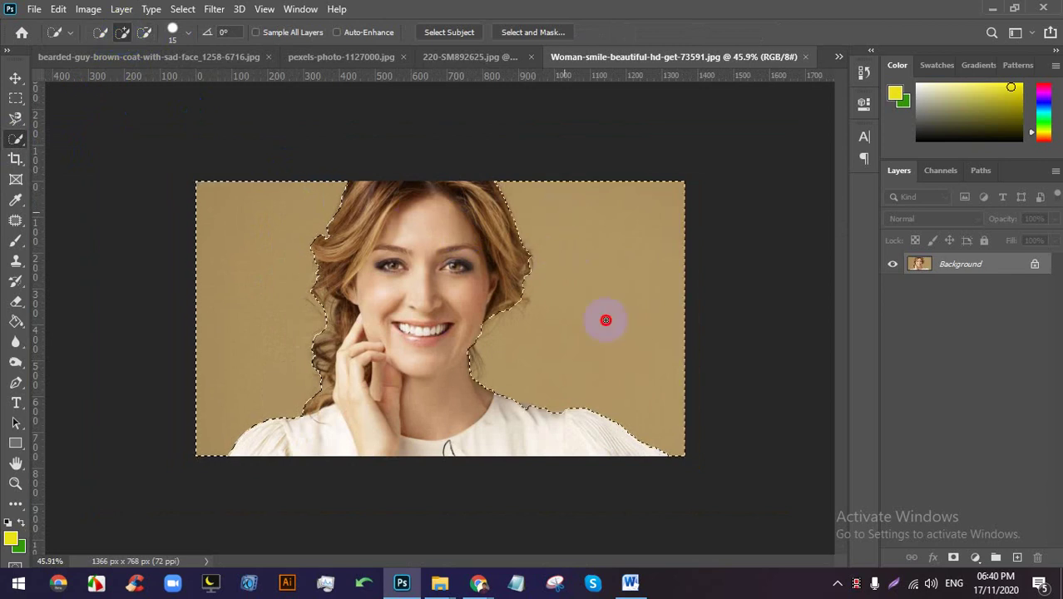
pyautogui.scroll(-3, 634, 276)
pyautogui.scroll(3, 409, 214)
pyautogui.scroll(-1, 415, 262)
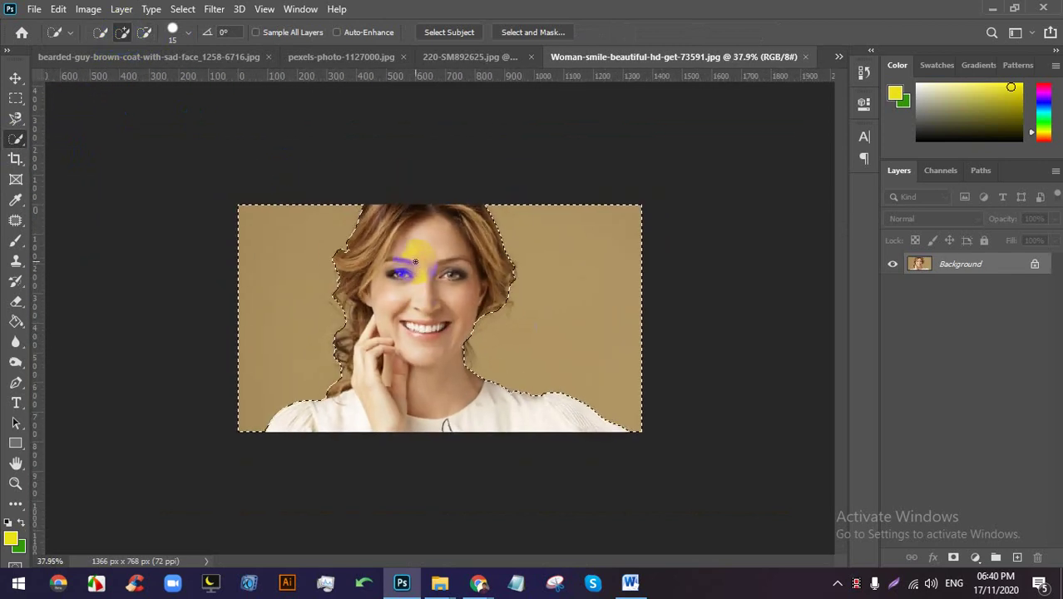
pyautogui.scroll(1, 415, 261)
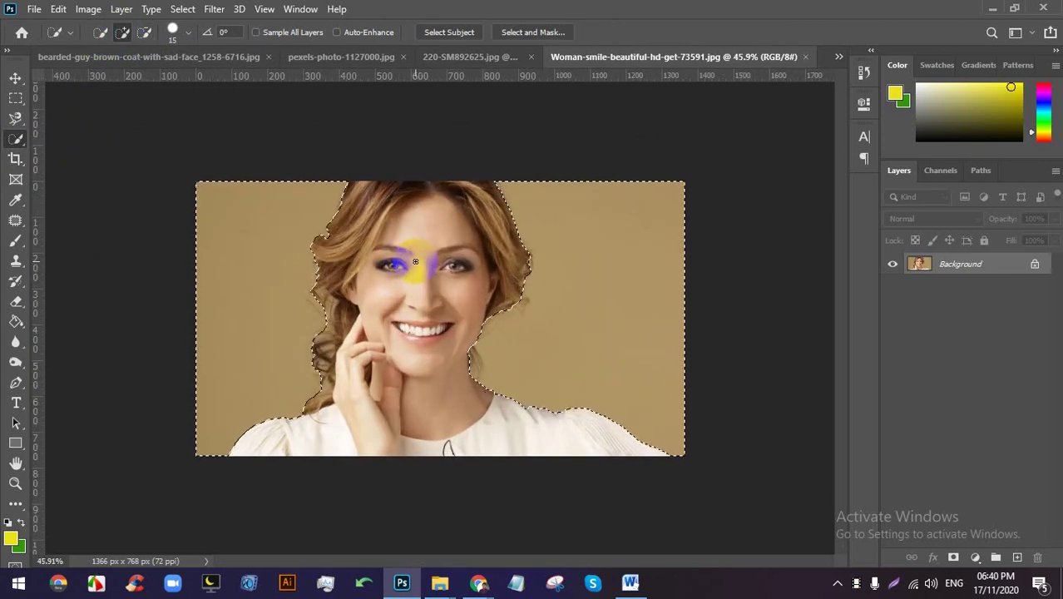
# Switch to the 220-SM892625.jpg photo, clear its selection and activate the Magic Wand tool.
pyautogui.click(487, 58)
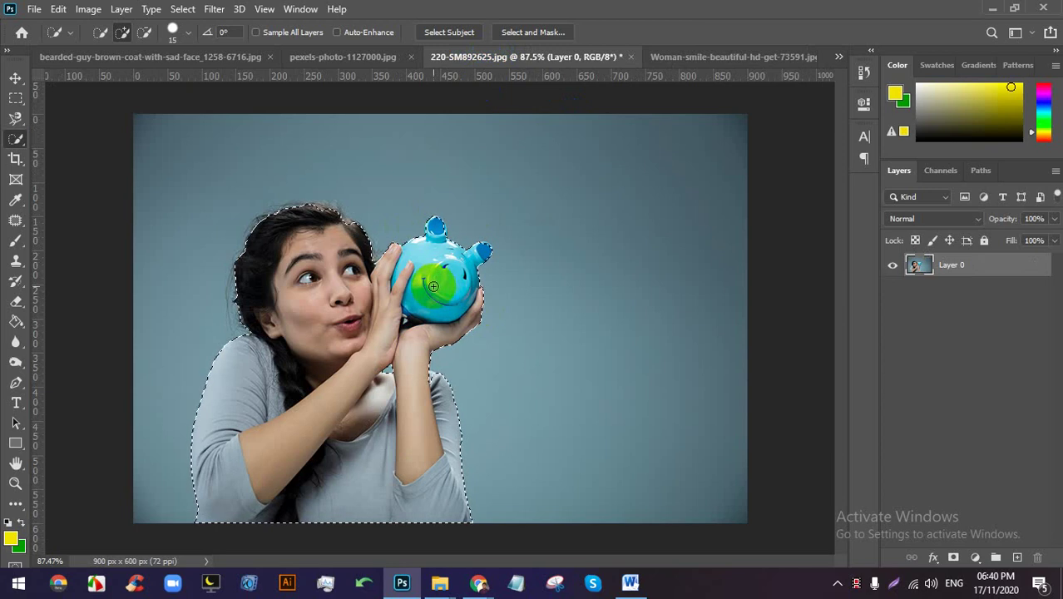
pyautogui.hotkey('ctrl', 'd')
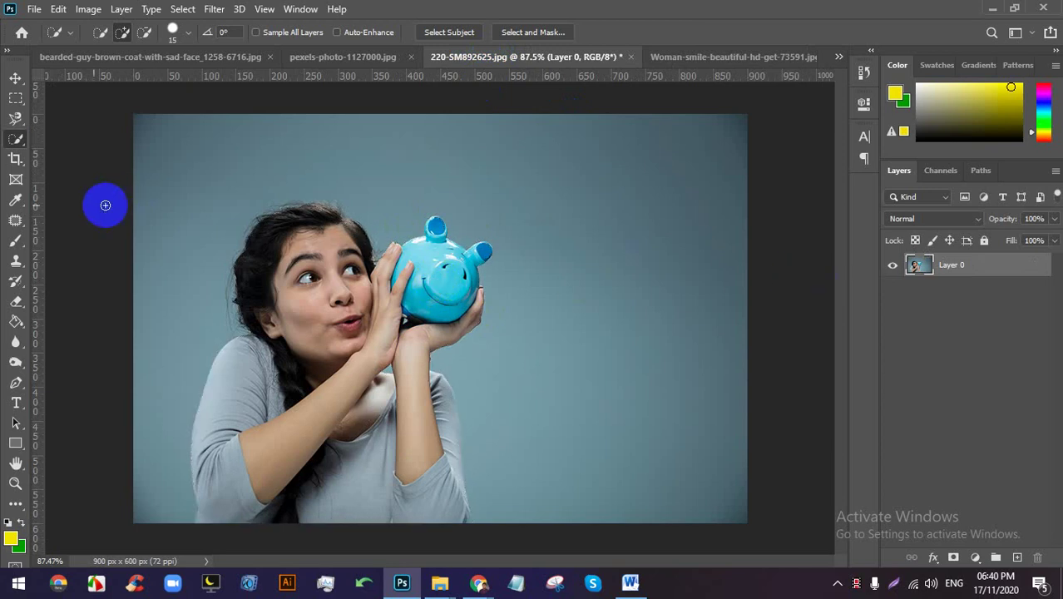
pyautogui.rightClick(16, 139)
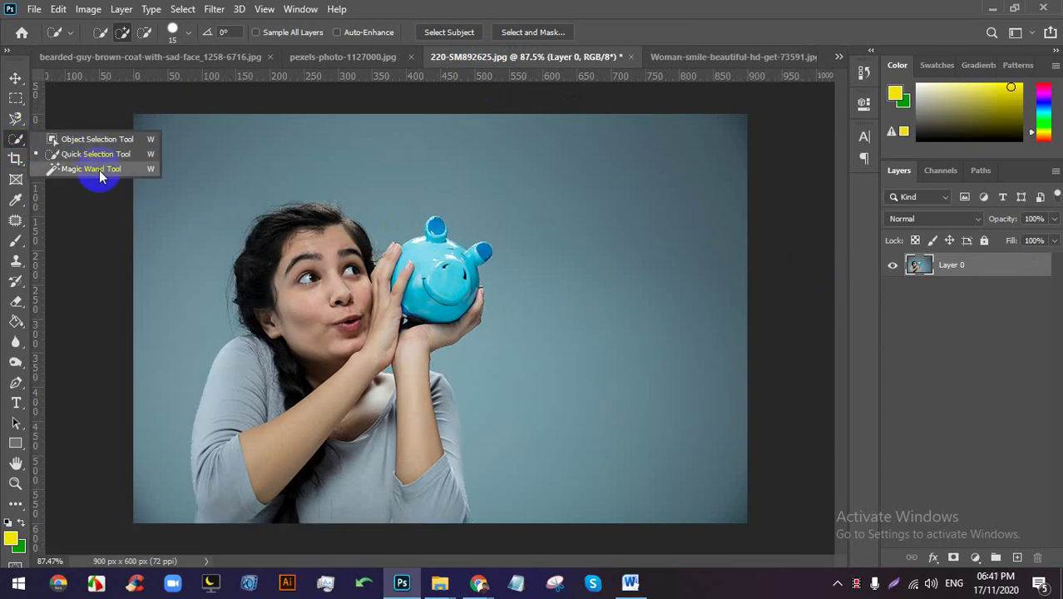
pyautogui.click(99, 170)
# Try to select the blue-grey backdrop around the woman with the Magic Wand at tolerance 32, then clear the selection.
pyautogui.click(617, 185)
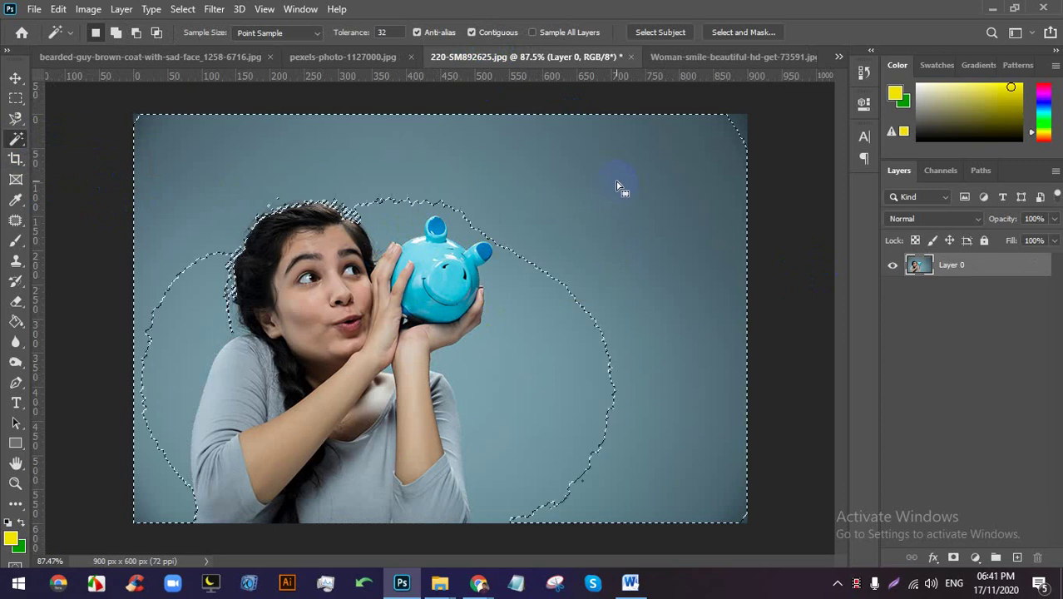
pyautogui.scroll(1, 696, 268)
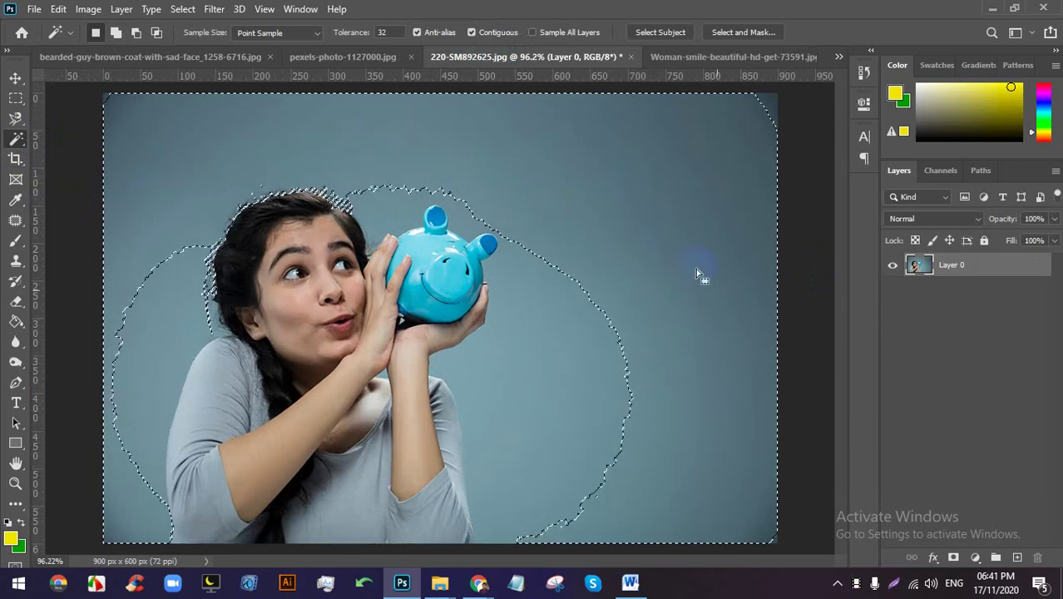
pyautogui.keyDown('shift'); pyautogui.click(592, 357); pyautogui.keyUp('shift')
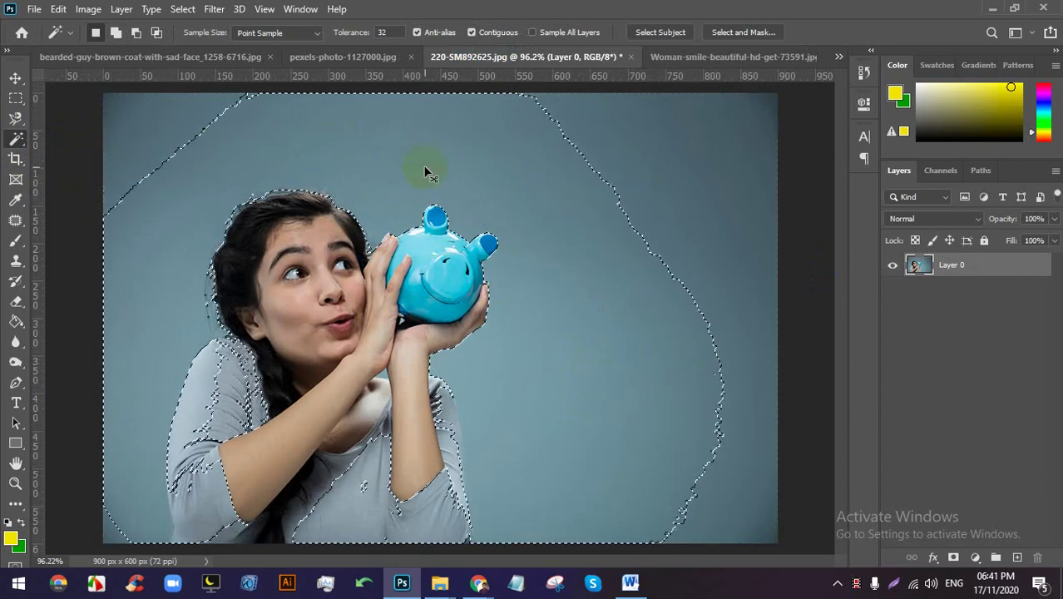
pyautogui.click(220, 83)
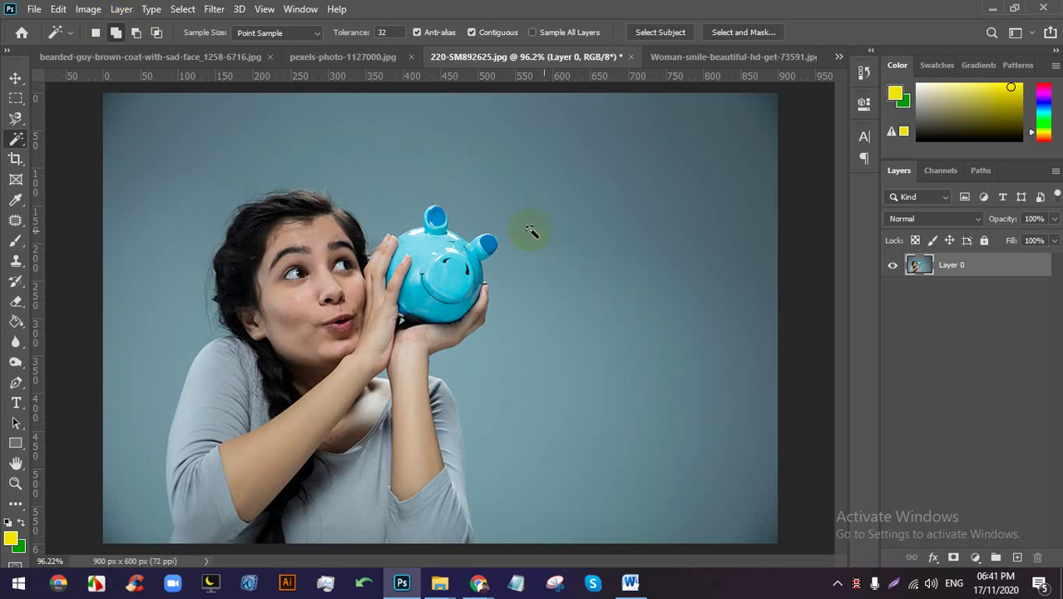
# With the Magic Wand in add mode, select the backdrop above the piggy bank and the area below it.
pyautogui.click(600, 192)
pyautogui.click(551, 368)
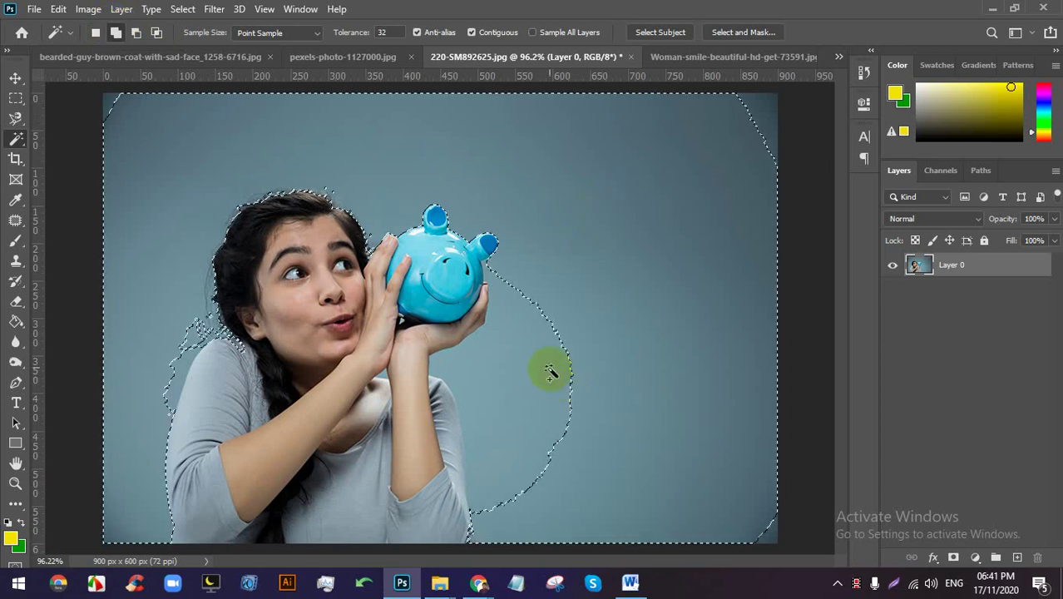
pyautogui.scroll(4, 185, 333)
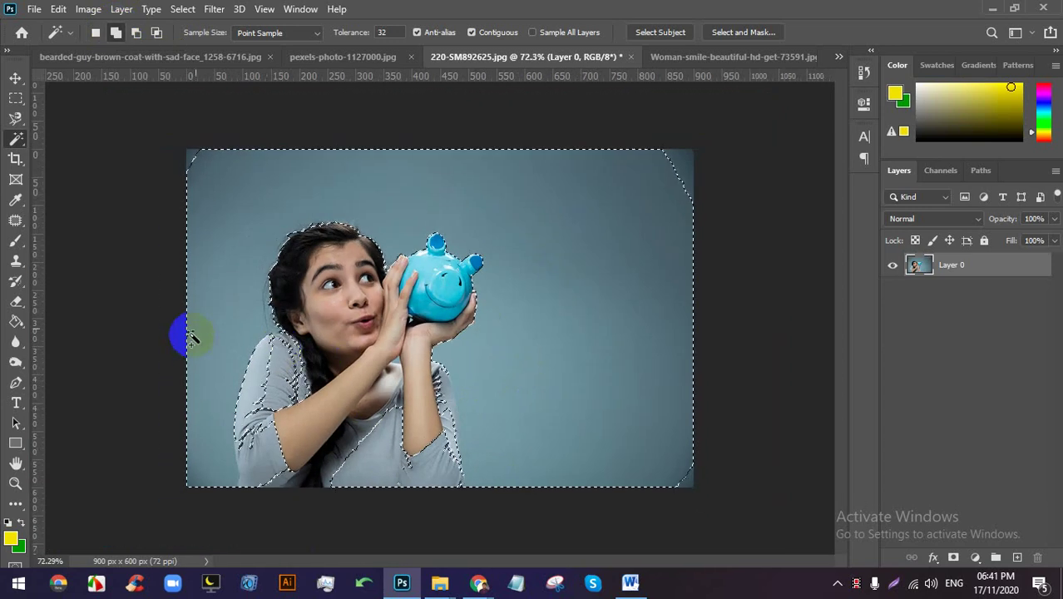
pyautogui.scroll(3, 248, 378)
pyautogui.scroll(-3, 297, 375)
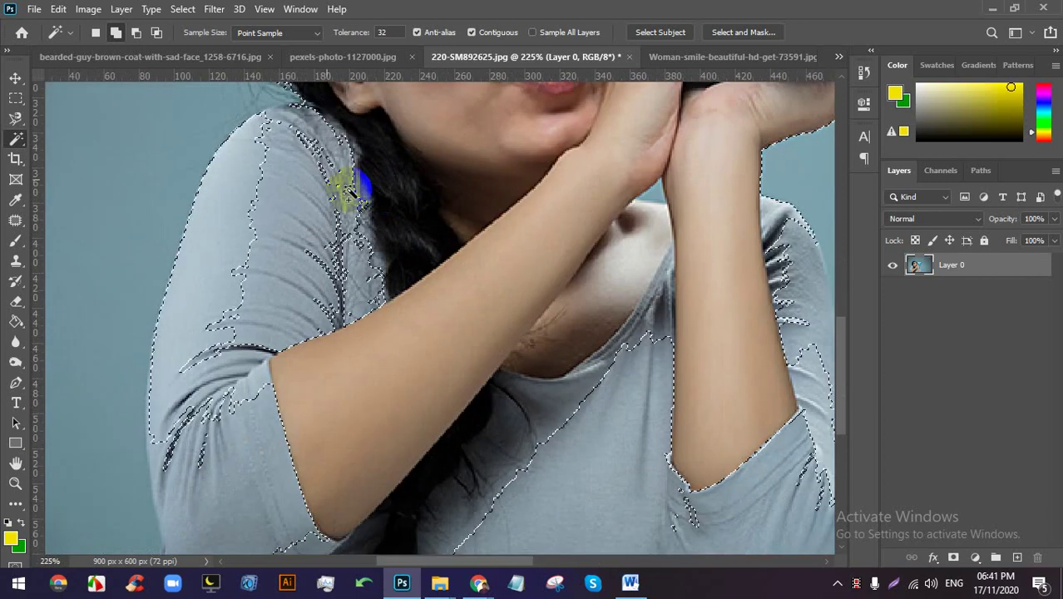
# Switch the Magic Wand to subtract mode and remove the woman's grey sleeve and shirt areas from the selection.
pyautogui.click(136, 32)
pyautogui.click(368, 119)
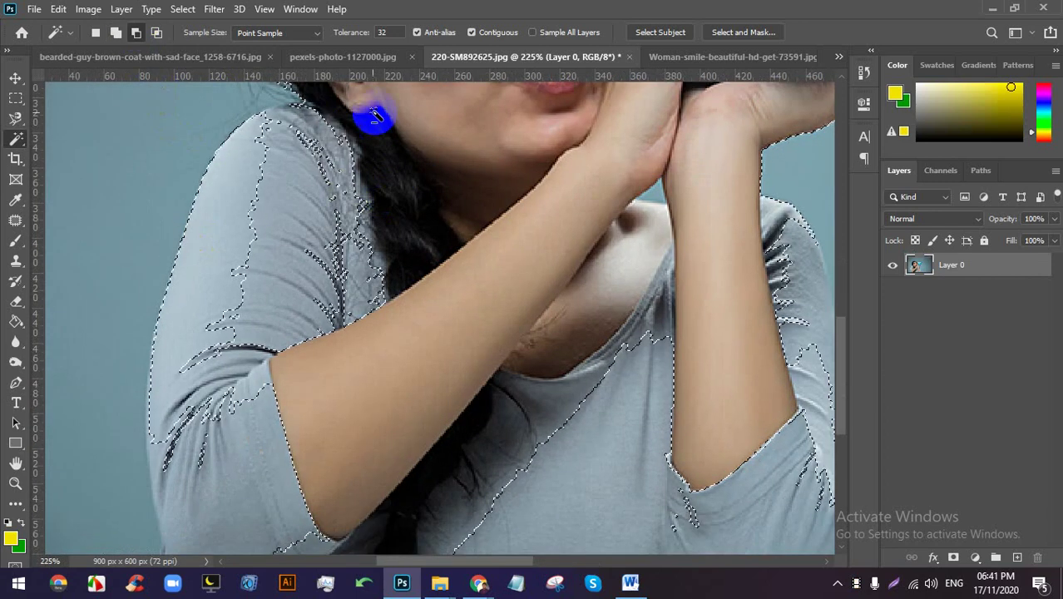
pyautogui.click(342, 163)
pyautogui.click(354, 171)
pyautogui.scroll(-4, 353, 347)
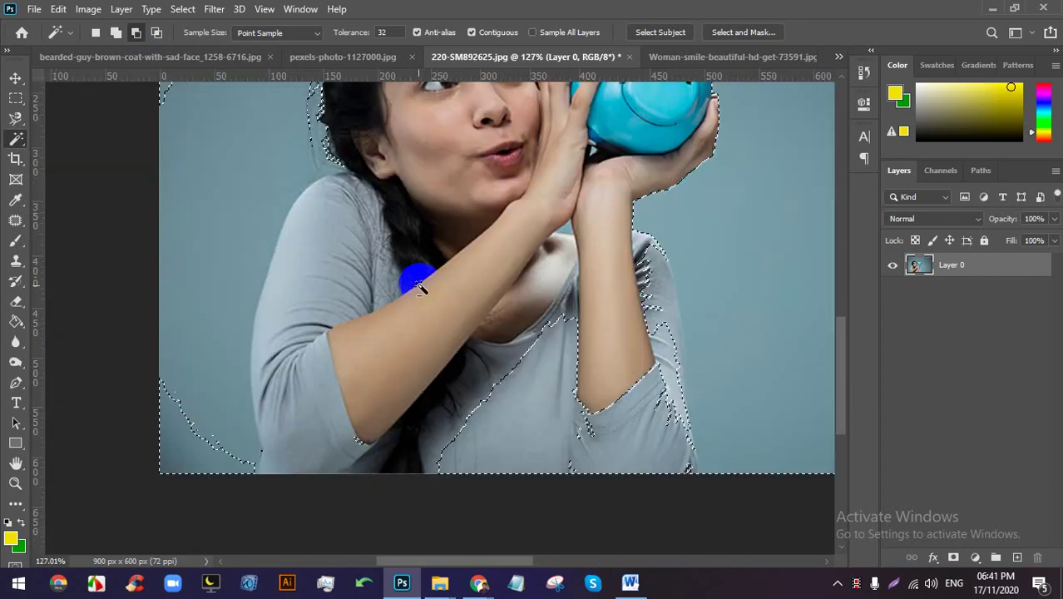
pyautogui.scroll(-3, 597, 286)
pyautogui.scroll(2, 598, 286)
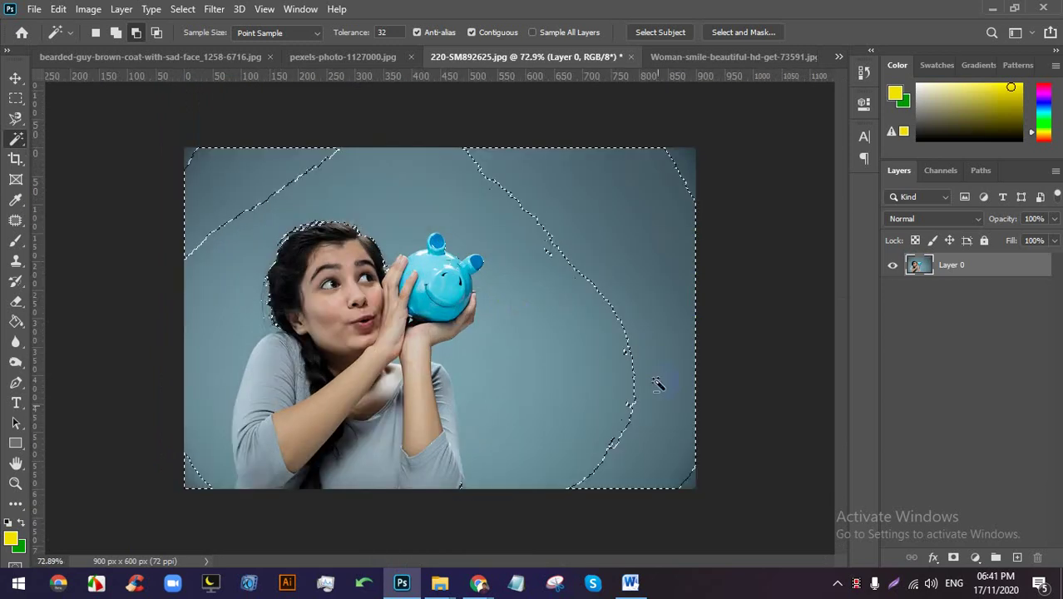
# Add the rest of the backdrop around the woman and piggy bank to the selection with the Quick Selection tool.
pyautogui.click(18, 150)
pyautogui.rightClick(17, 139)
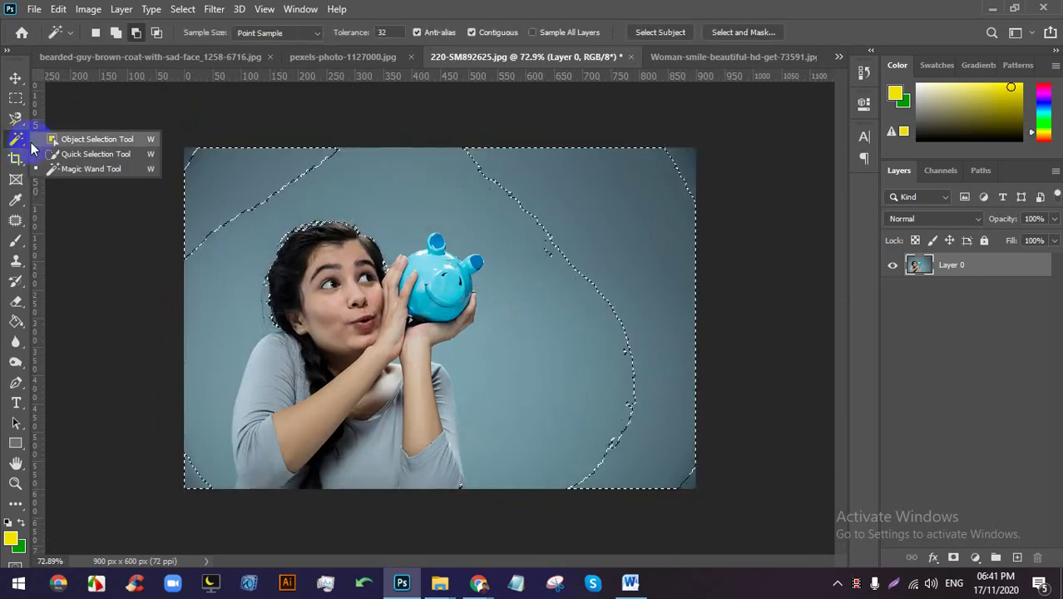
pyautogui.click(113, 153)
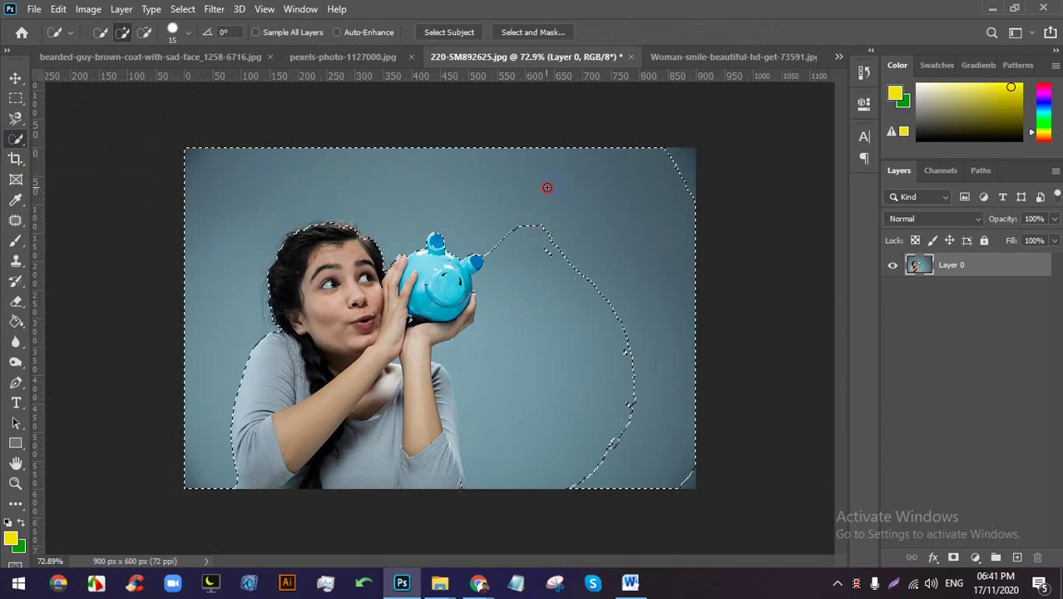
pyautogui.scroll(4, 415, 351)
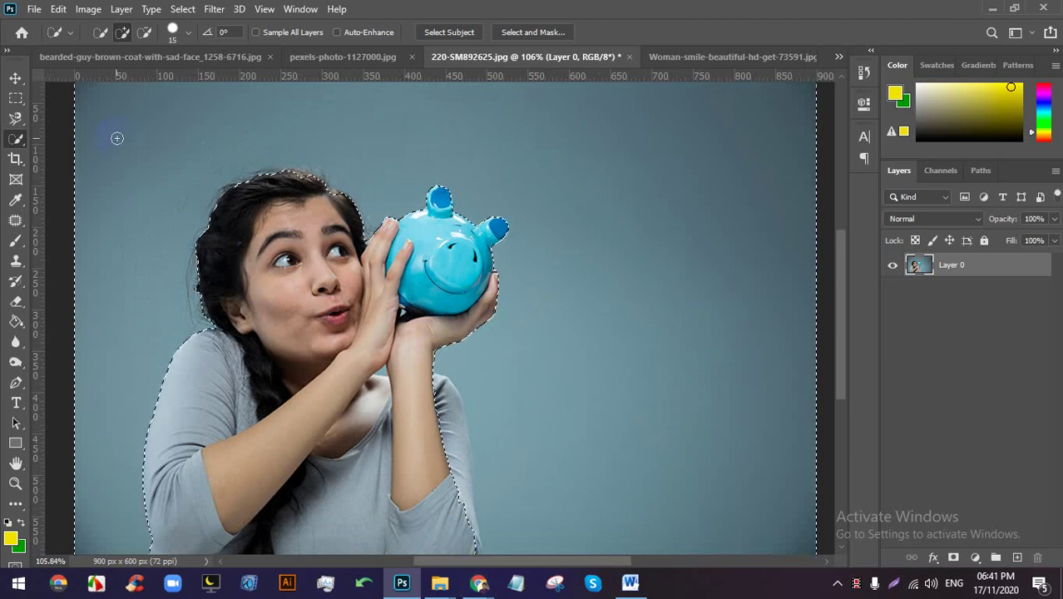
# Switch to the bearded man's photo and activate the Crop tool.
pyautogui.click(301, 58)
pyautogui.click(209, 55)
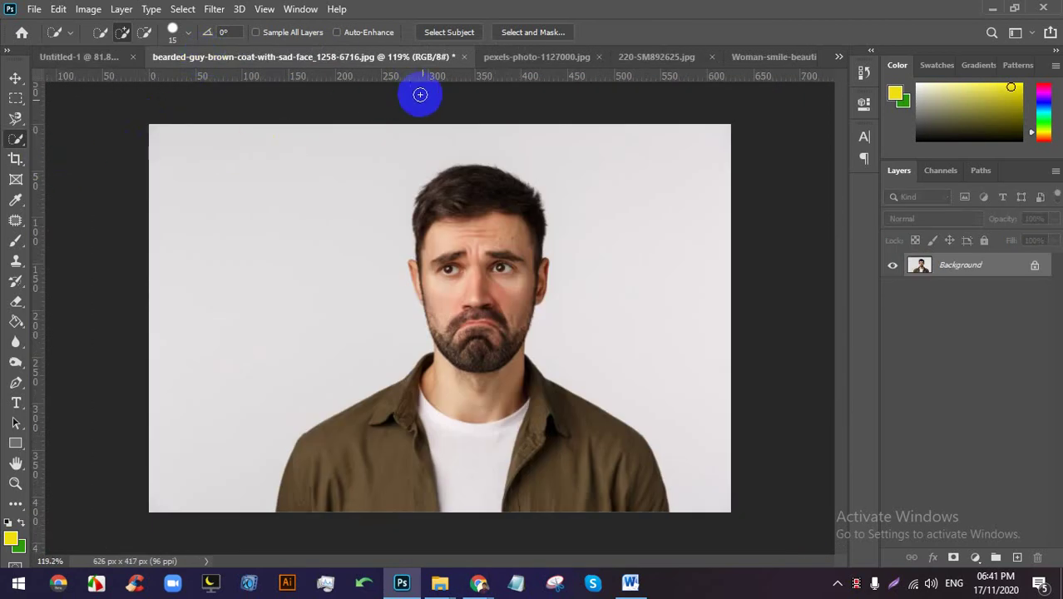
pyautogui.rightClick(16, 140)
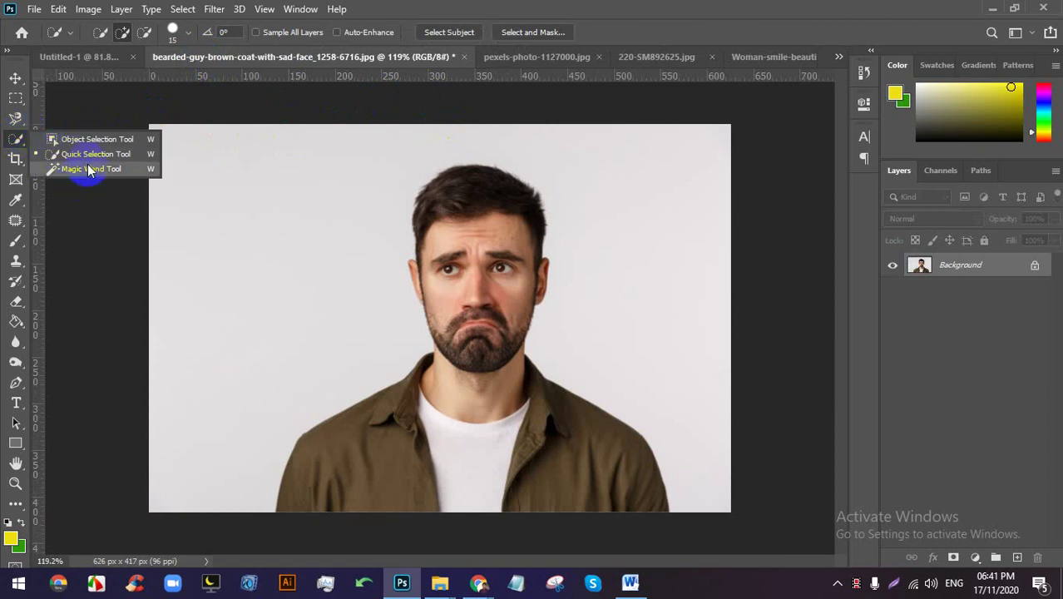
pyautogui.click(15, 158)
pyautogui.rightClick(15, 158)
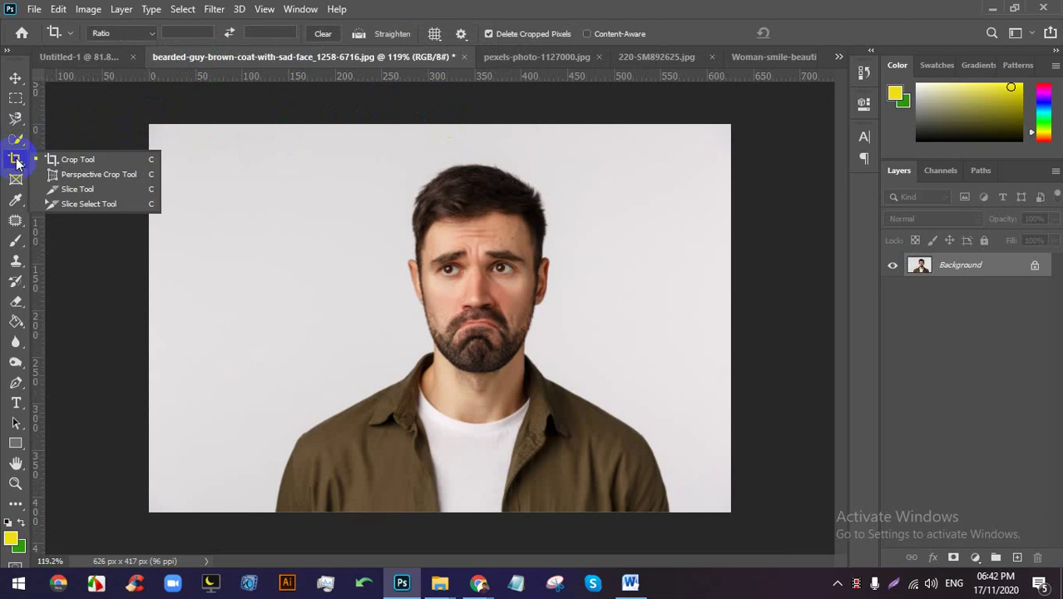
pyautogui.click(78, 160)
# Switch to Chrome, search Google for "hair masking" in a new tab and show the image results.
pyautogui.click(480, 585)
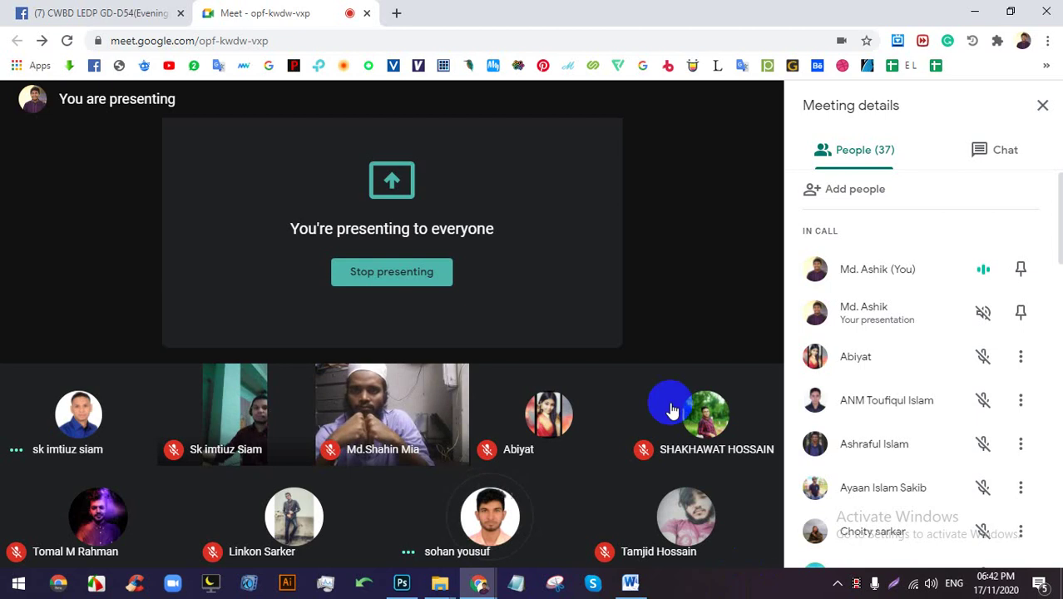
pyautogui.click(397, 15)
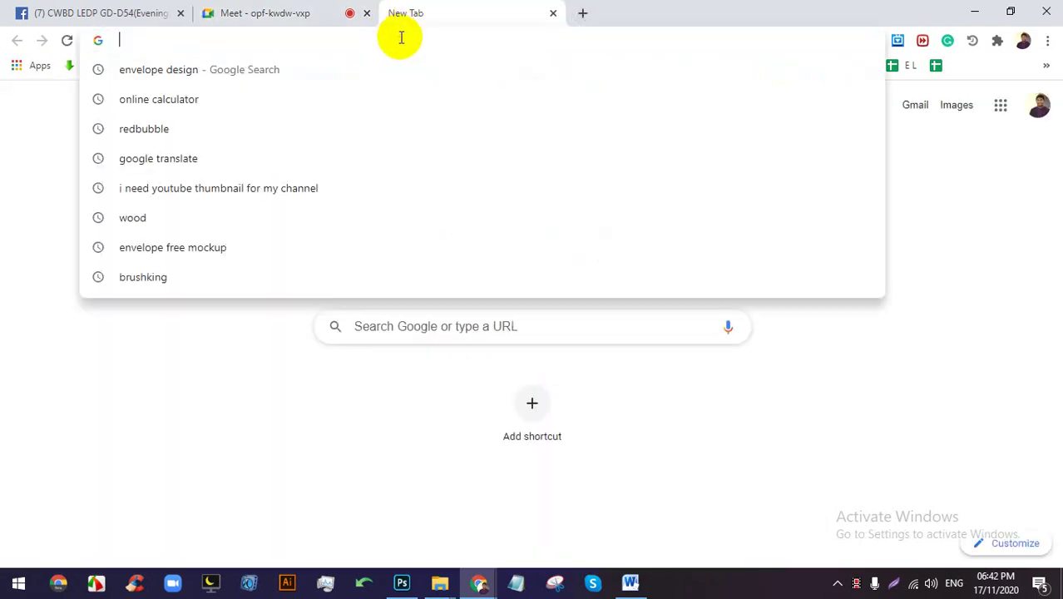
pyautogui.write('hear')
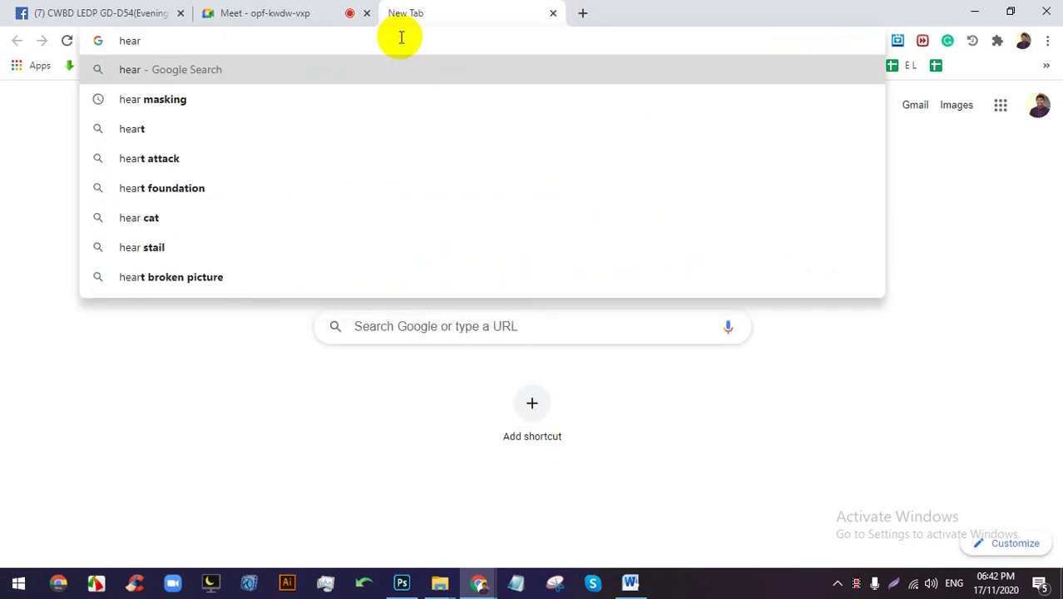
pyautogui.press('Down')
pyautogui.press('Return')
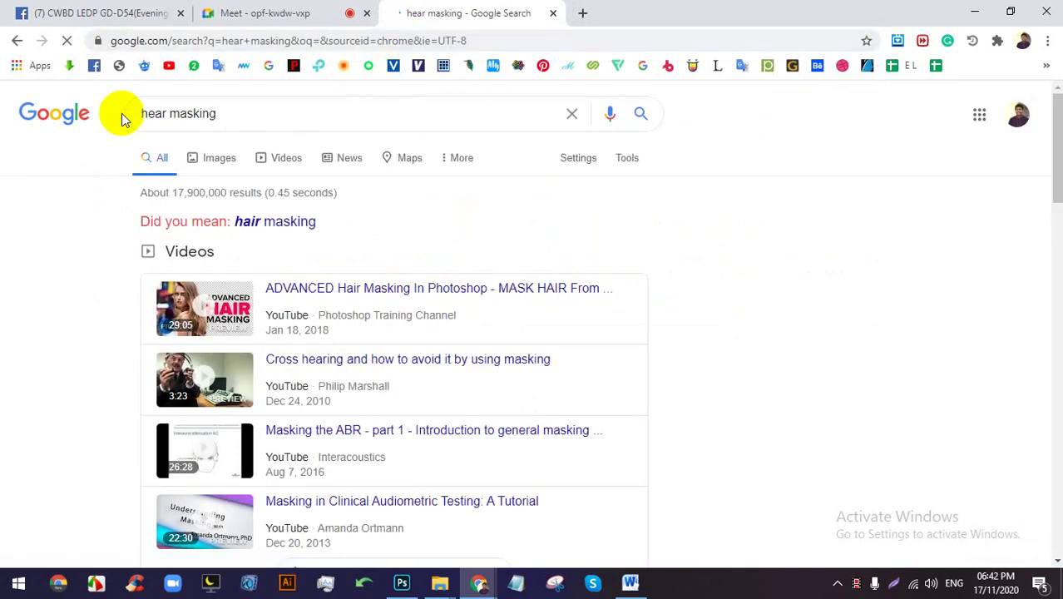
pyautogui.click(268, 218)
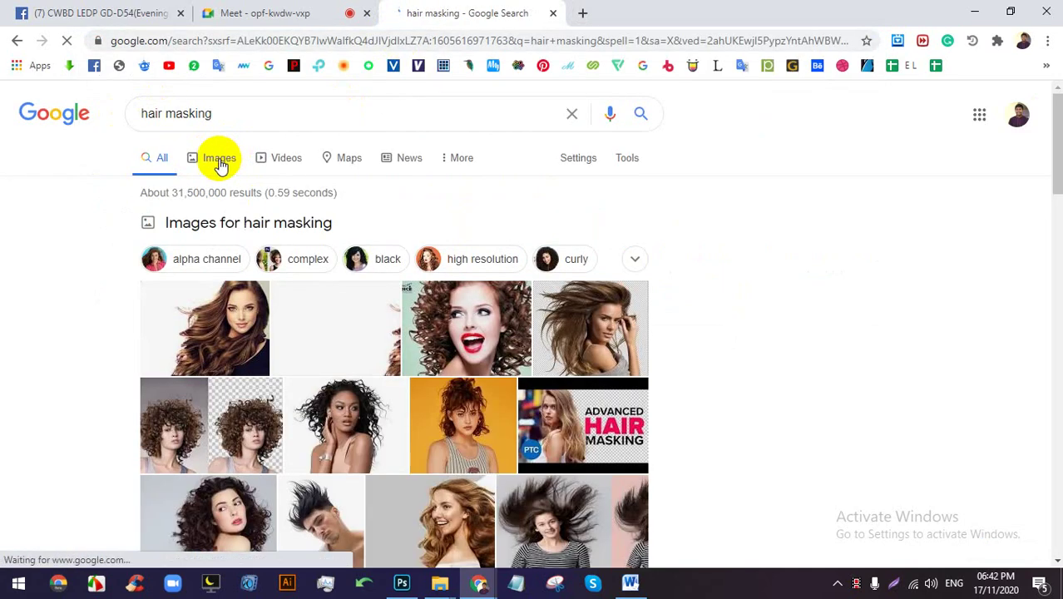
pyautogui.click(219, 161)
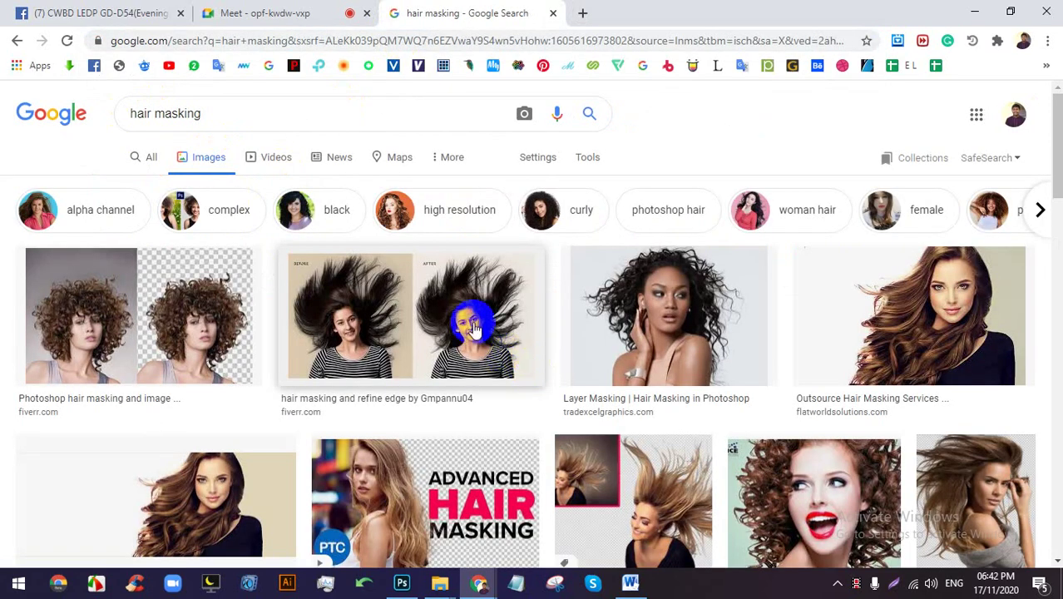
# Preview the black-haired woman's before-and-after image and the Outsource Hair Masking Services result, and close the hair masking search.
pyautogui.click(475, 330)
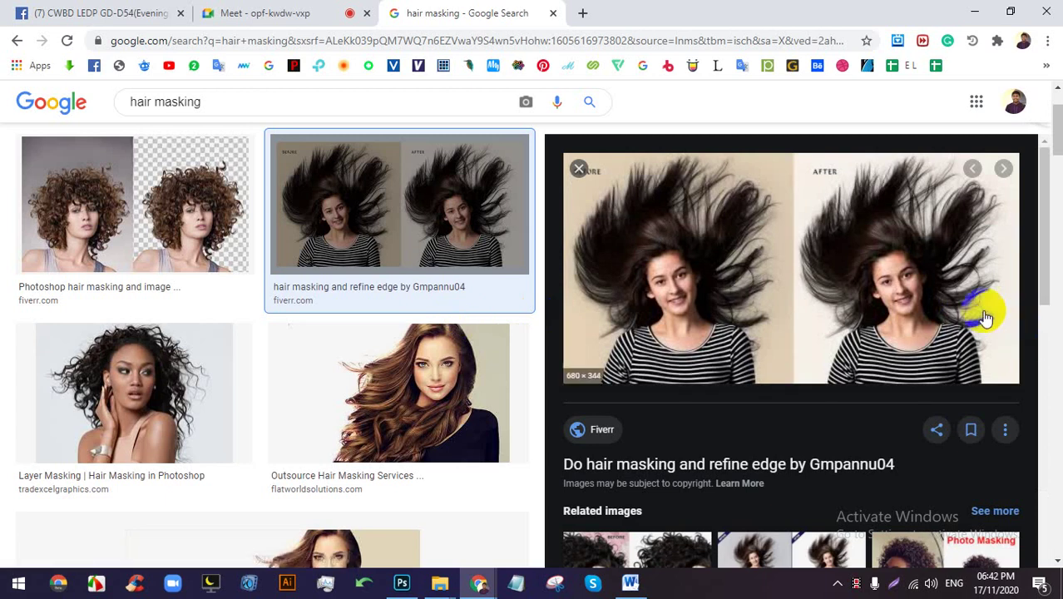
pyautogui.click(368, 422)
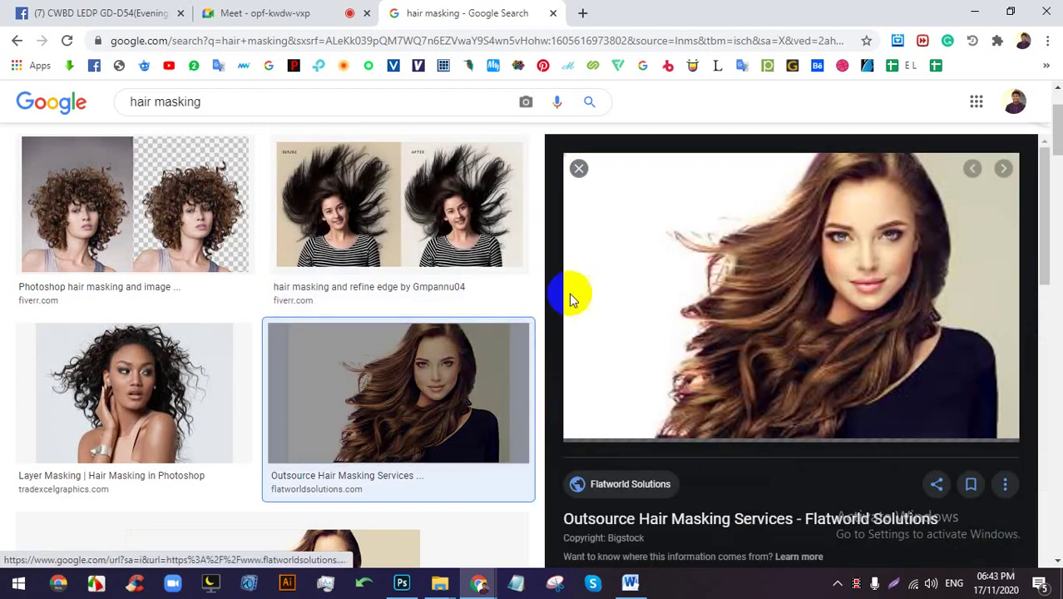
pyautogui.click(320, 13)
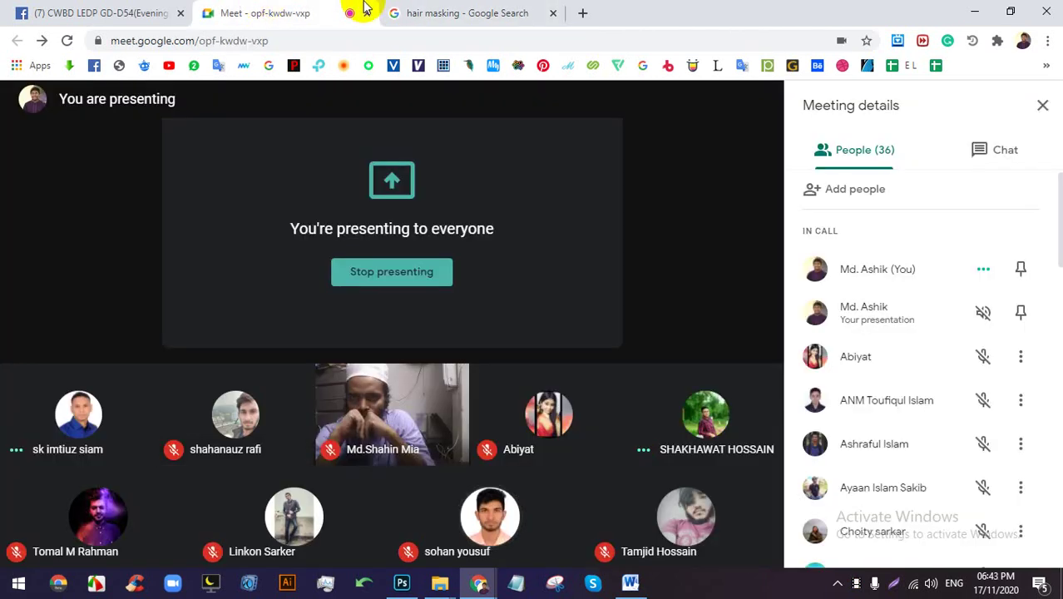
pyautogui.click(448, 7)
pyautogui.click(402, 218)
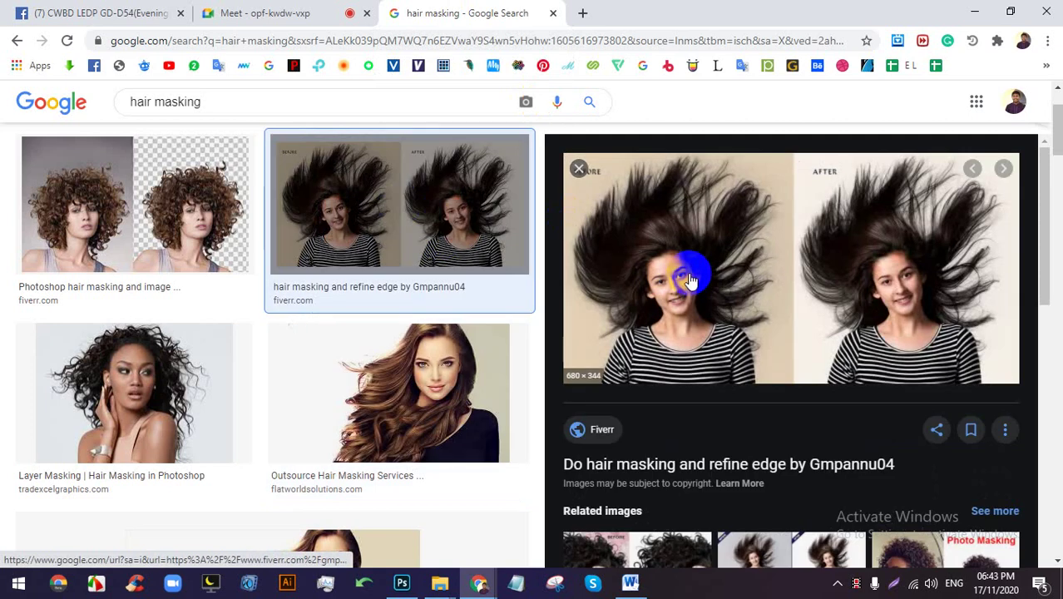
pyautogui.click(552, 14)
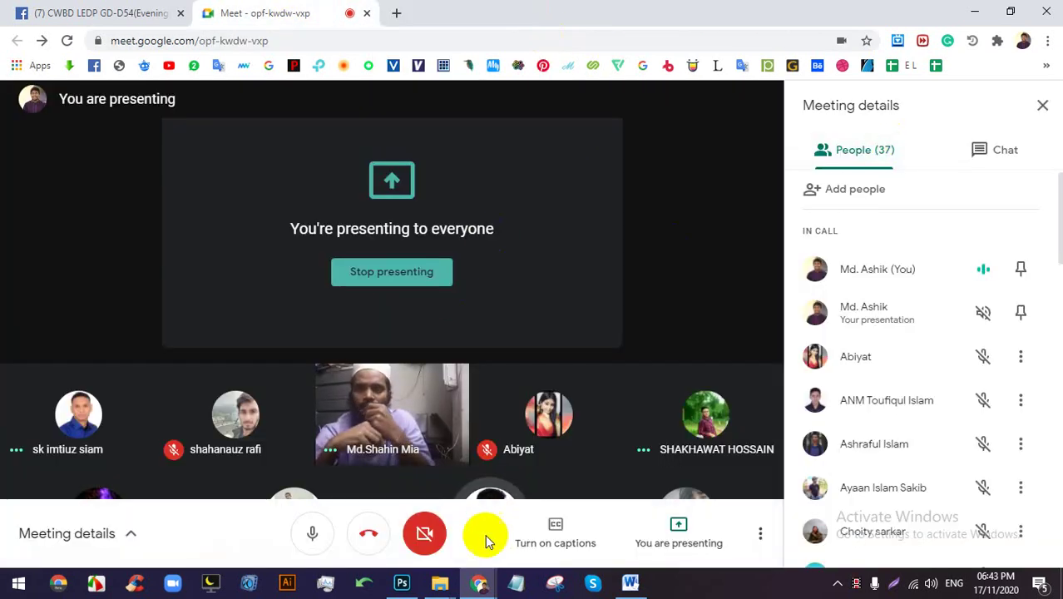
# Stop and restart the screen presentation in the Google Meet call, and hide the screen sharing notice.
pyautogui.click(741, 590)
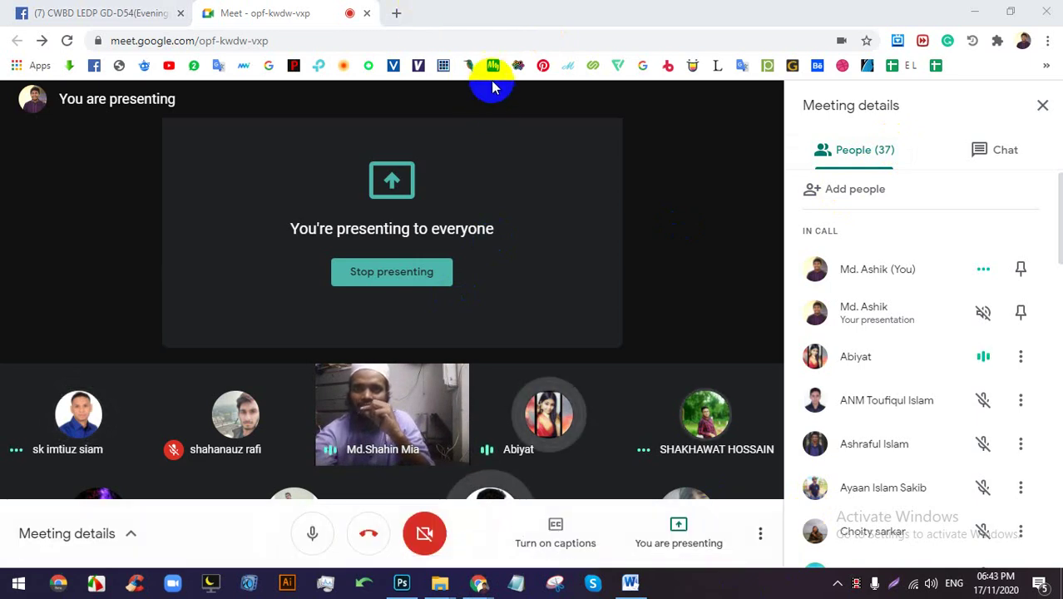
pyautogui.click(412, 272)
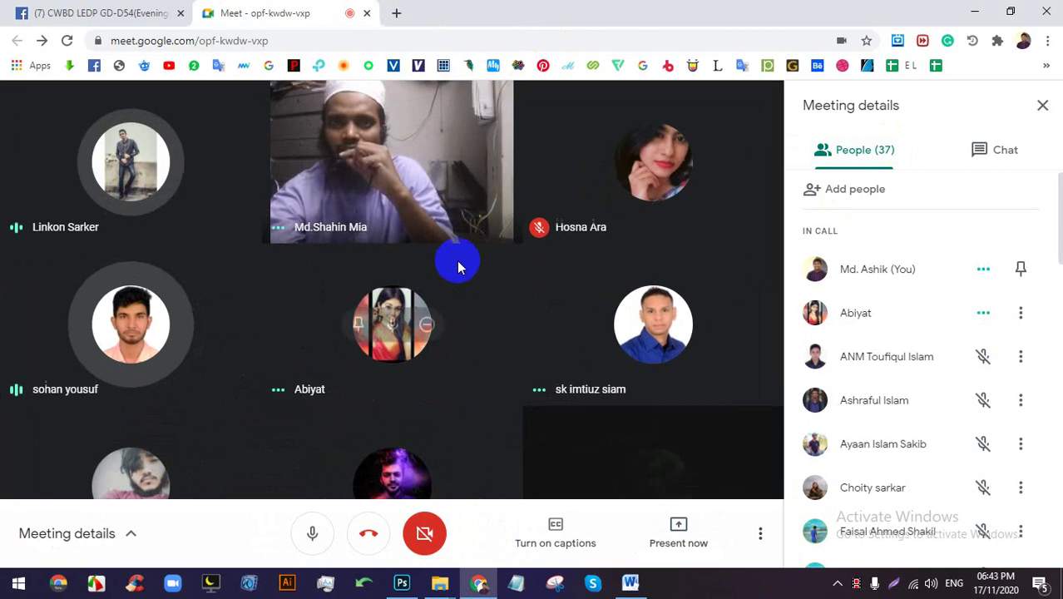
pyautogui.click(678, 545)
pyautogui.click(672, 396)
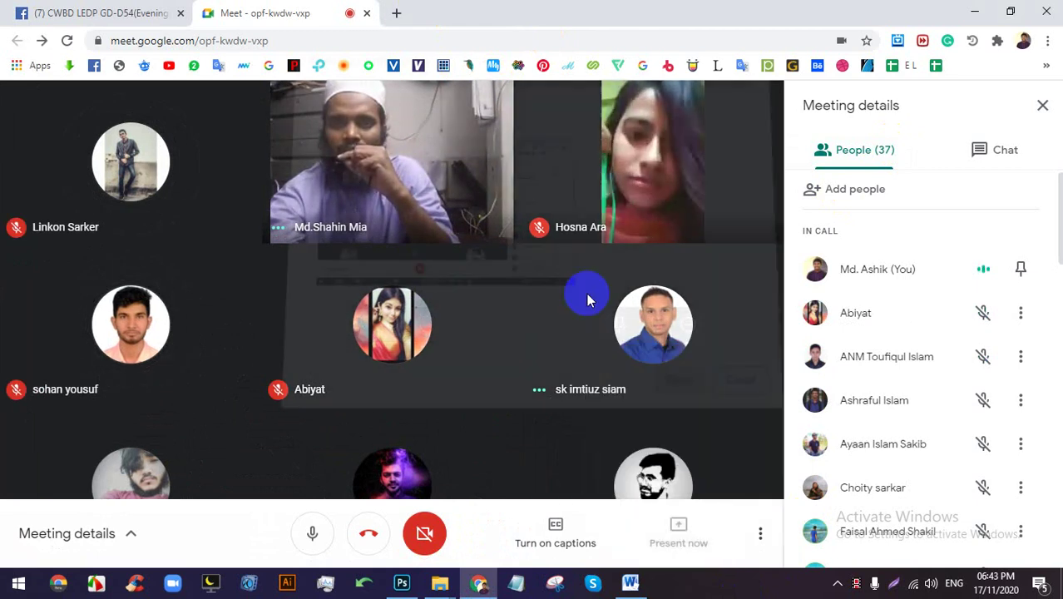
pyautogui.click(582, 293)
pyautogui.click(670, 379)
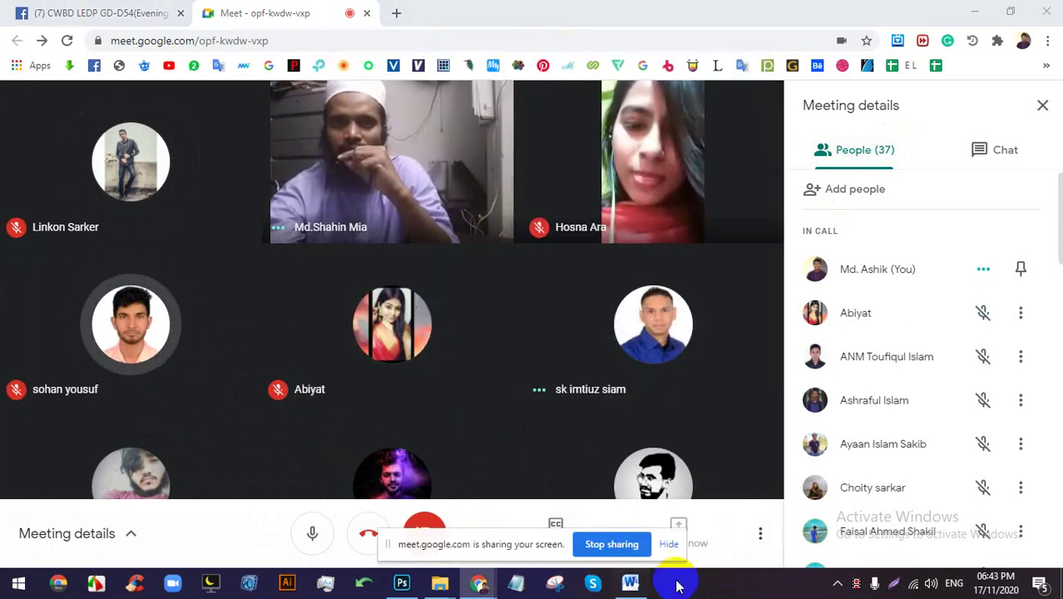
pyautogui.click(669, 543)
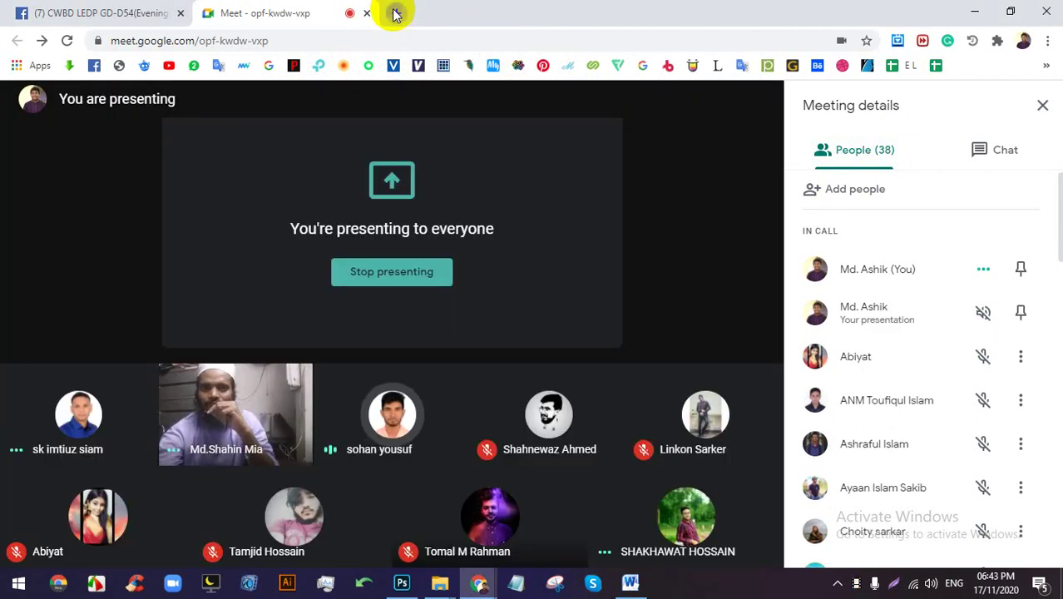
# Reopen the recently closed hair masking image results from the browser history and close the empty new tab.
pyautogui.click(396, 12)
pyautogui.click(1051, 41)
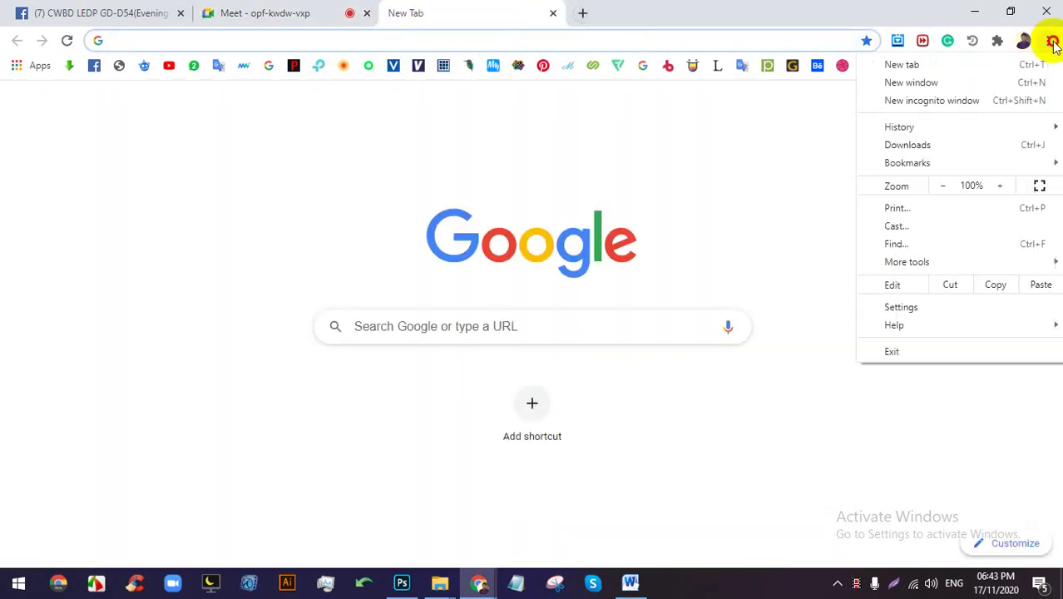
pyautogui.moveTo(949, 125)
pyautogui.click(543, 170)
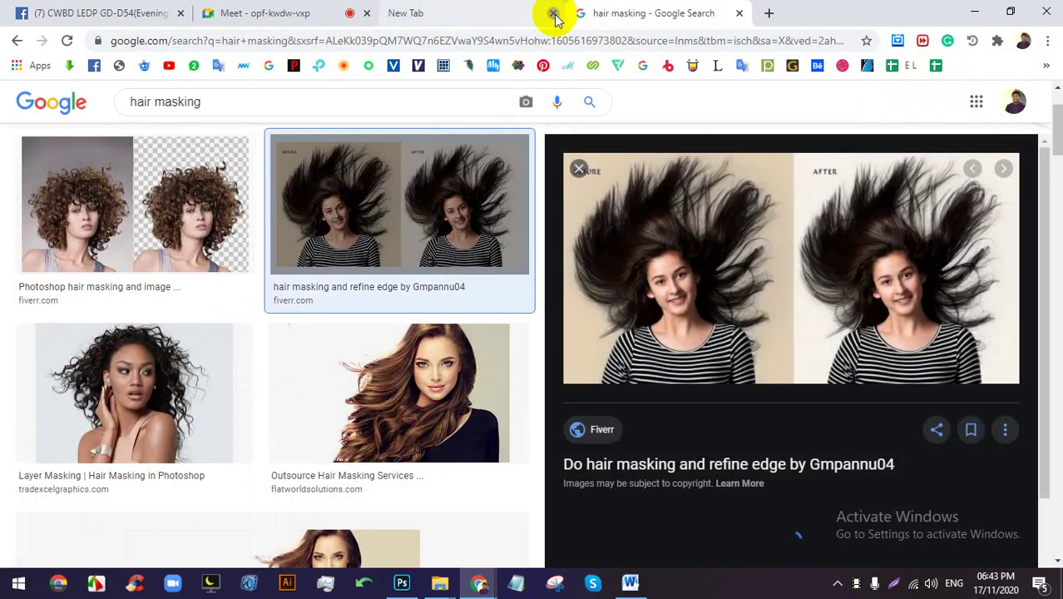
pyautogui.click(553, 12)
# Examine the black-haired woman's before-and-after hair masking example and its related images, and close the search results.
pyautogui.click(701, 327)
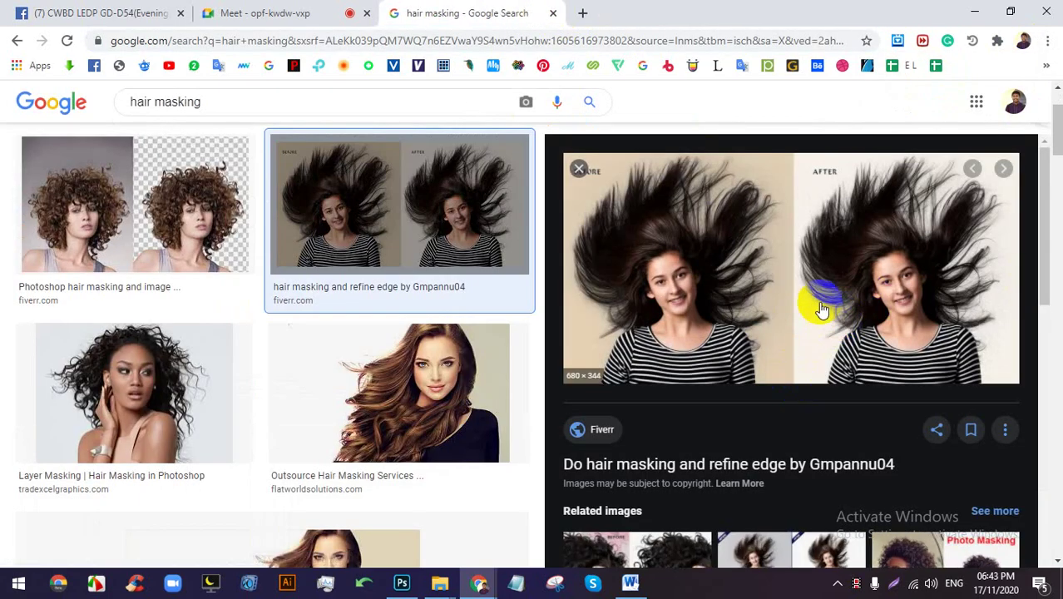
pyautogui.click(882, 309)
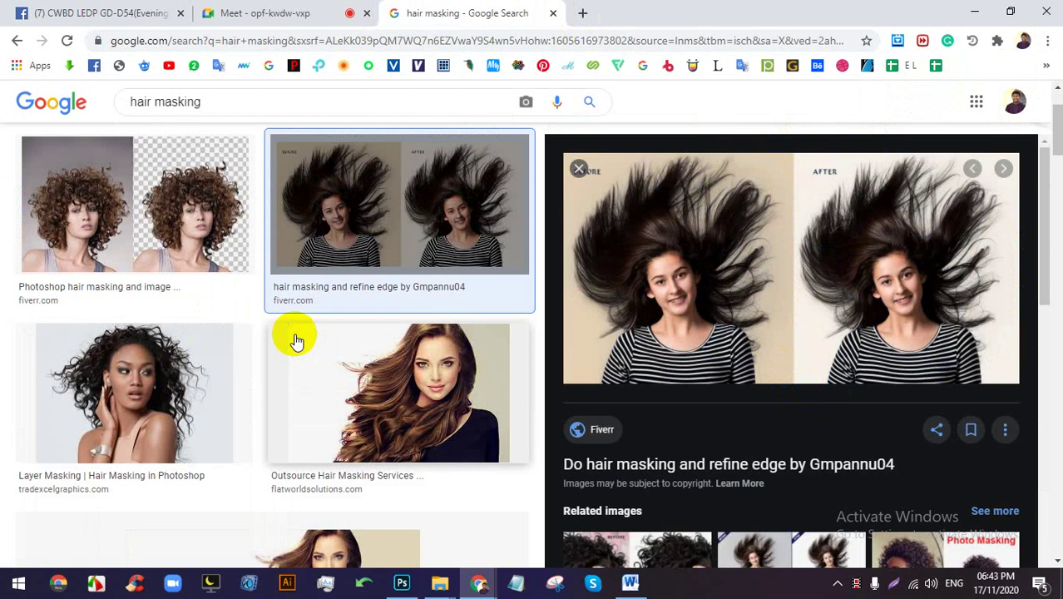
pyautogui.click(659, 265)
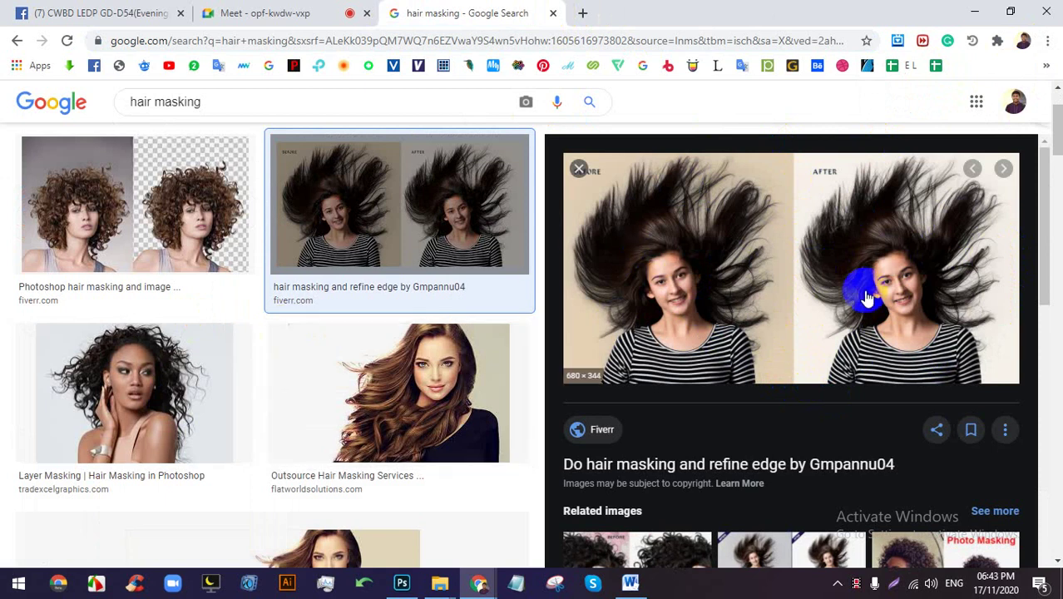
pyautogui.scroll(-10, 849, 287)
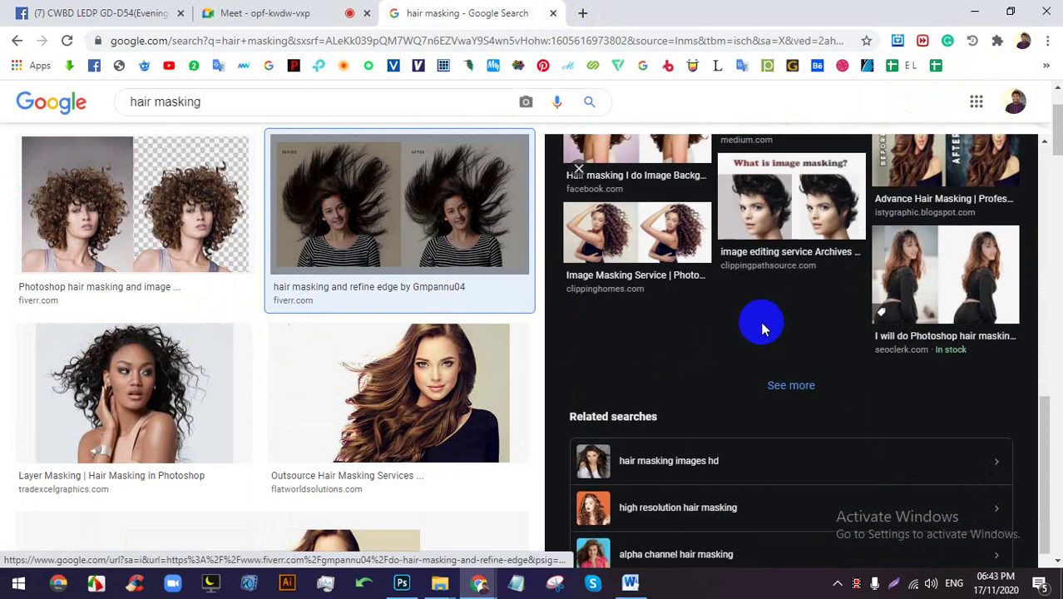
pyautogui.scroll(10, 698, 303)
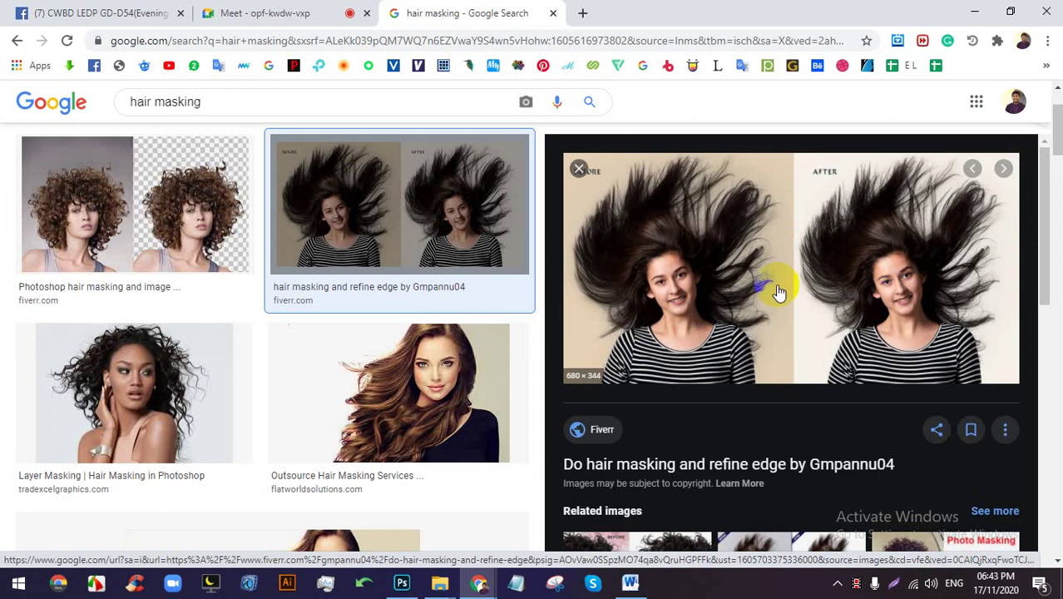
pyautogui.click(262, 12)
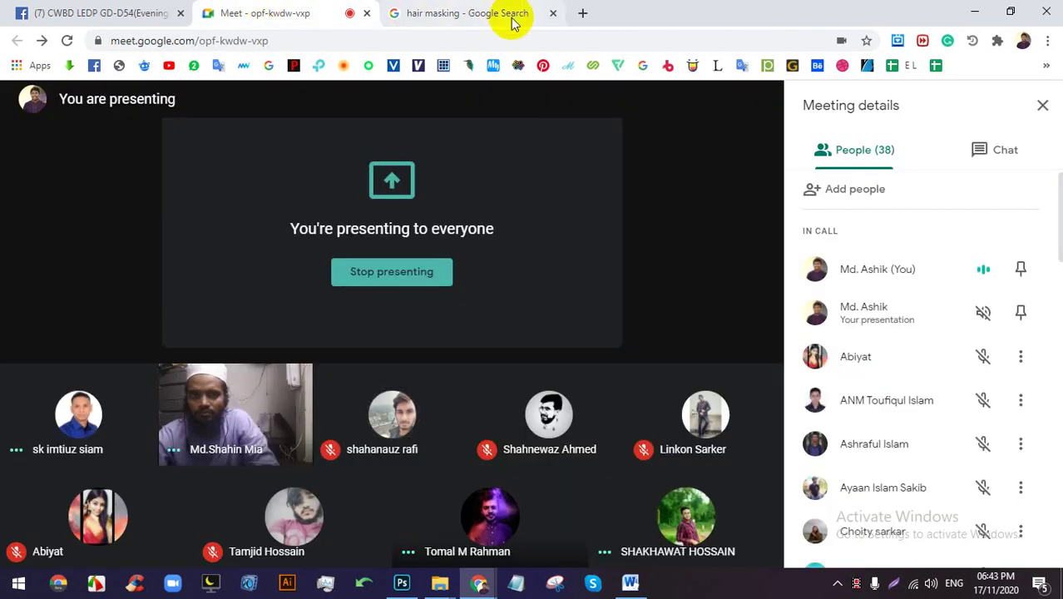
pyautogui.click(553, 14)
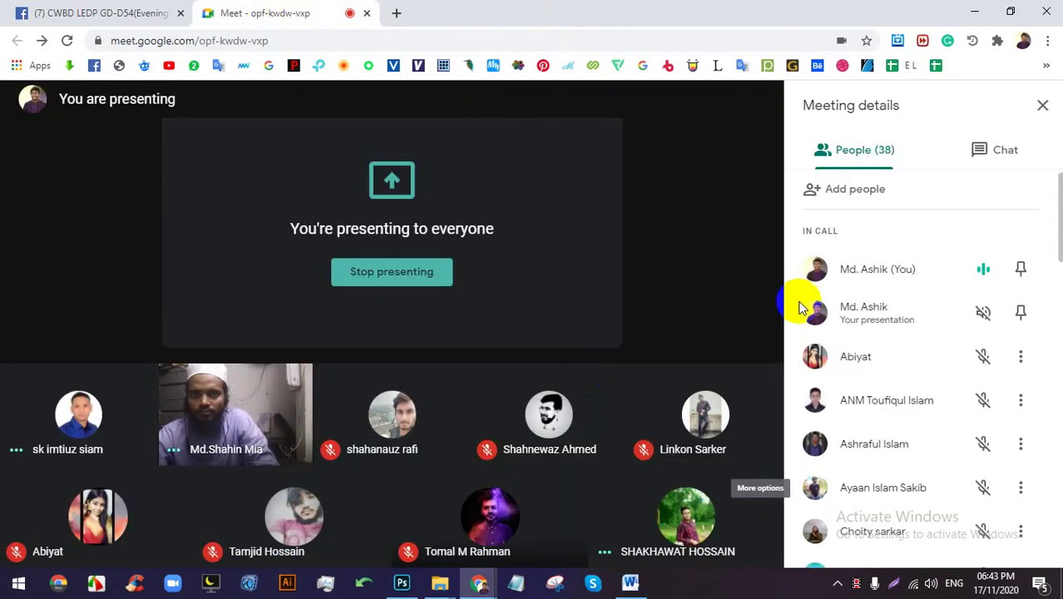
# Switch to Photoshop, activate the Quick Selection tool on the bearded man's photo, and return to the Google Meet call.
pyautogui.click(402, 583)
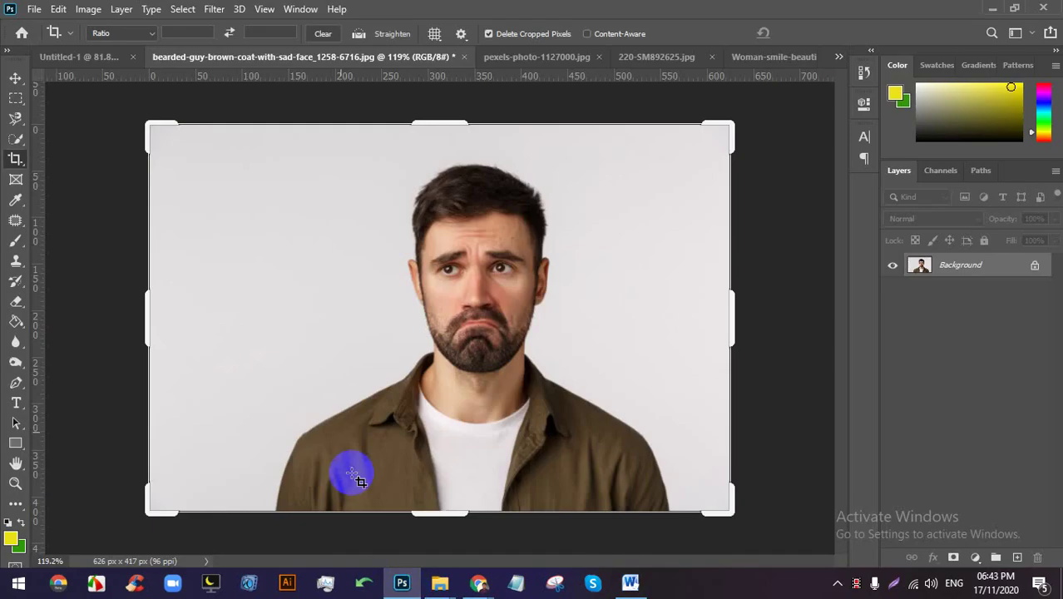
pyautogui.click(15, 138)
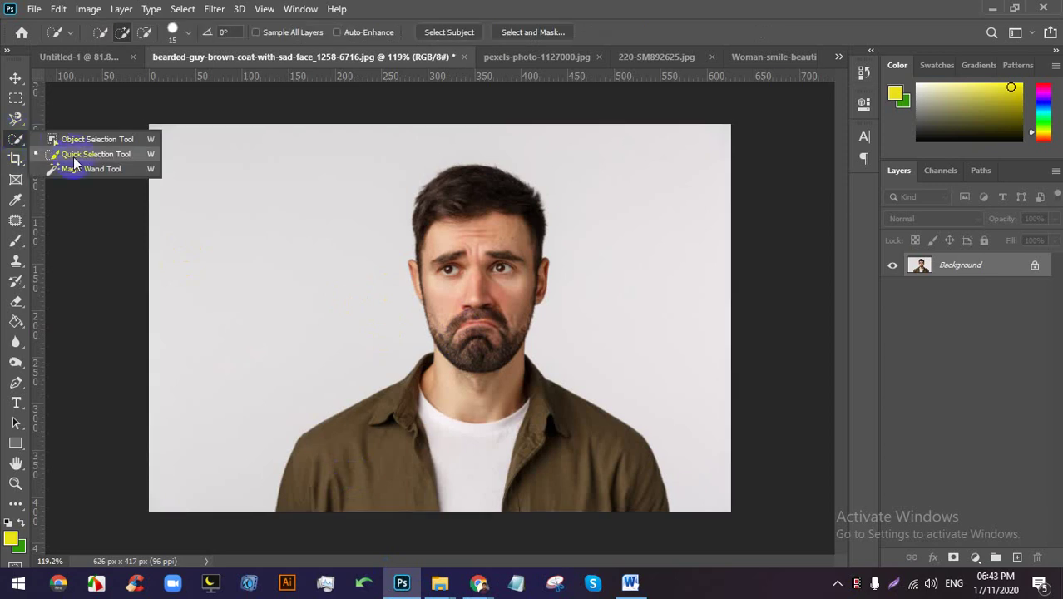
pyautogui.click(478, 584)
pyautogui.click(386, 524)
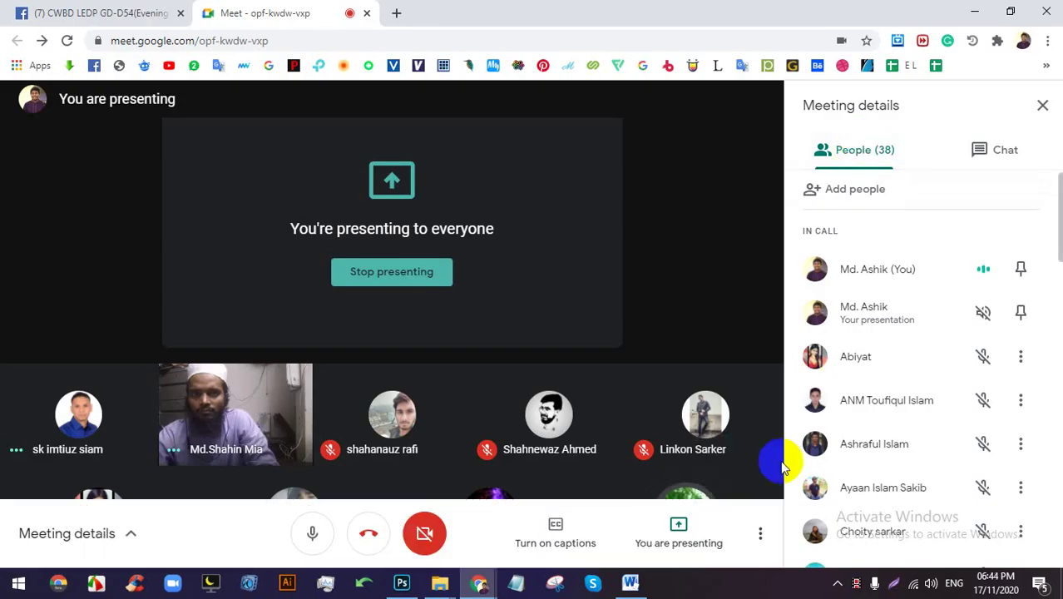
pyautogui.click(745, 591)
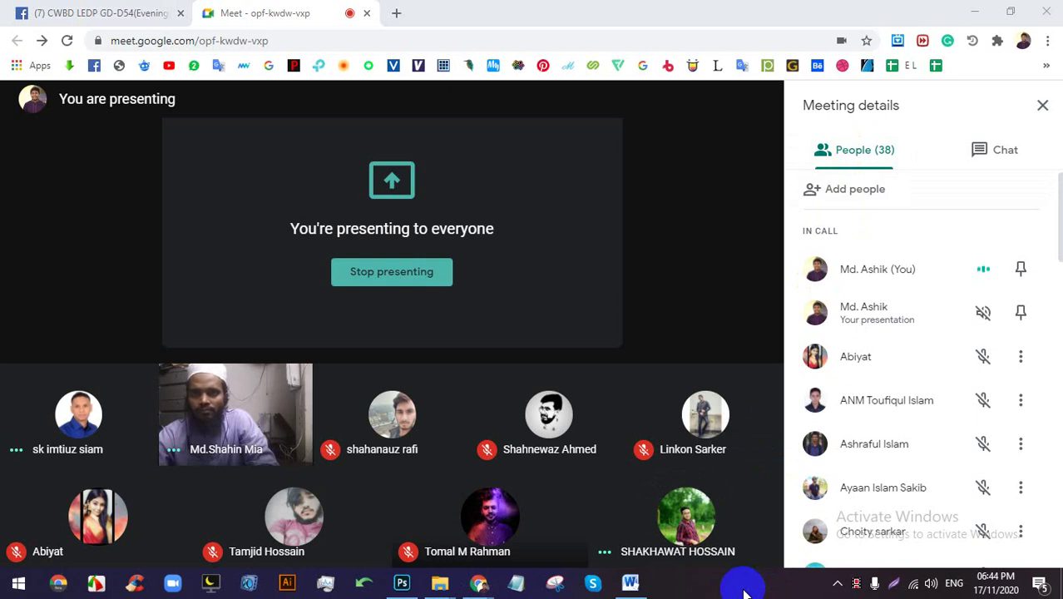
# Switch to Photoshop and select the bearded man's hair, face and beard with the Quick Selection tool.
pyautogui.click(402, 583)
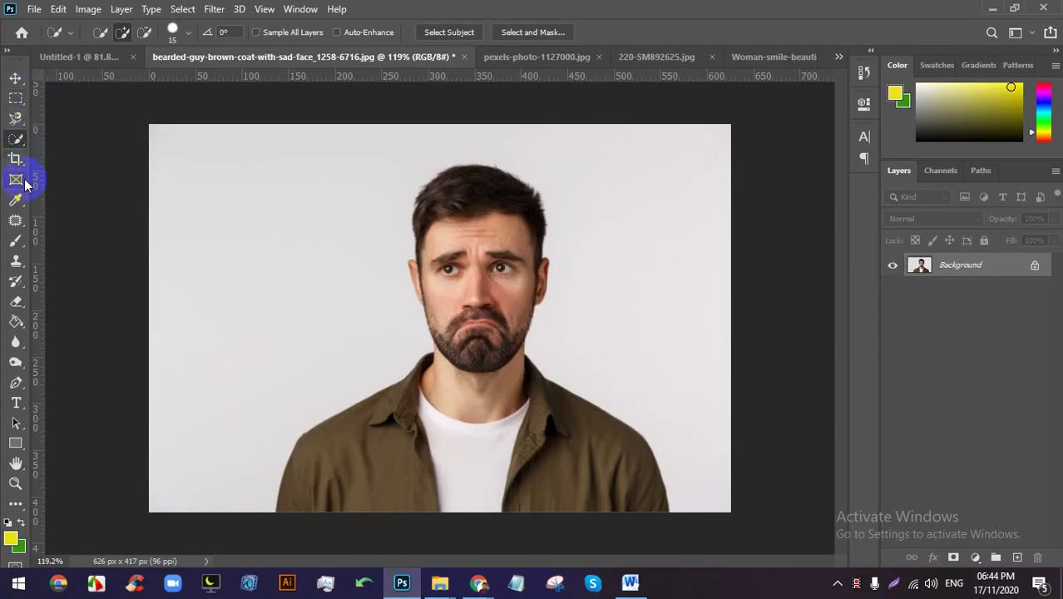
pyautogui.moveTo(473, 268); pyautogui.dragTo(532, 269)
pyautogui.moveTo(486, 190)
pyautogui.mouseDown()
pyautogui.moveTo(422, 240)
pyautogui.moveTo(429, 251)
pyautogui.moveTo(517, 268)
pyautogui.mouseUp()
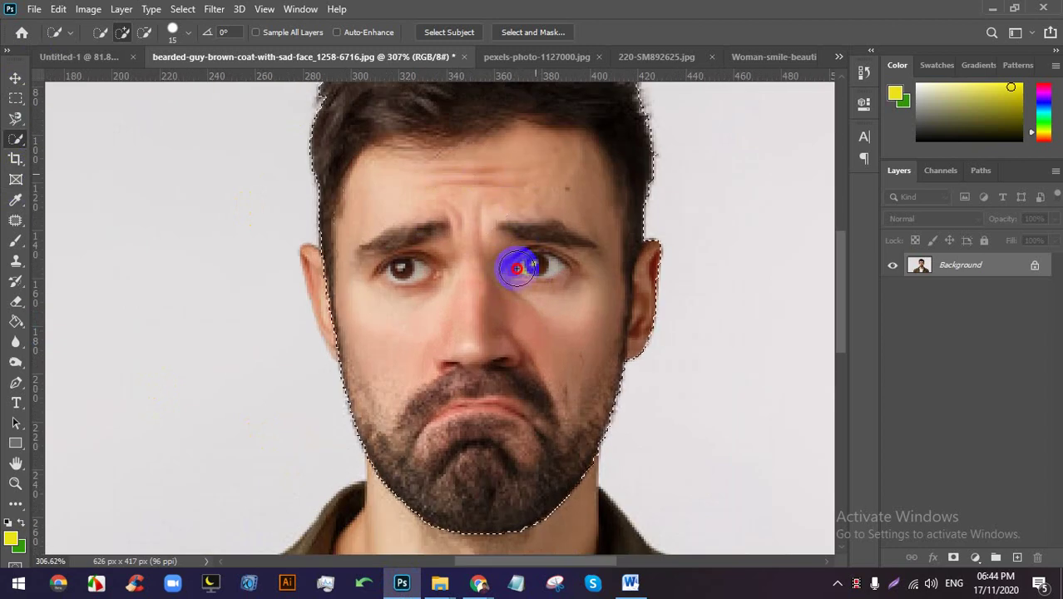
pyautogui.scroll(-3, 472, 211)
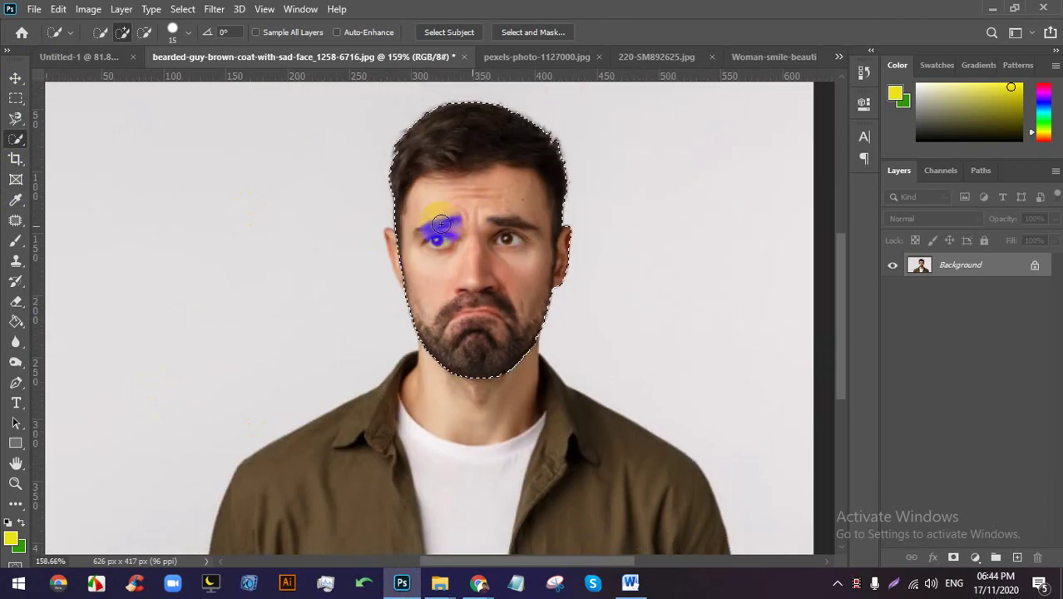
pyautogui.moveTo(438, 230); pyautogui.dragTo(396, 216)
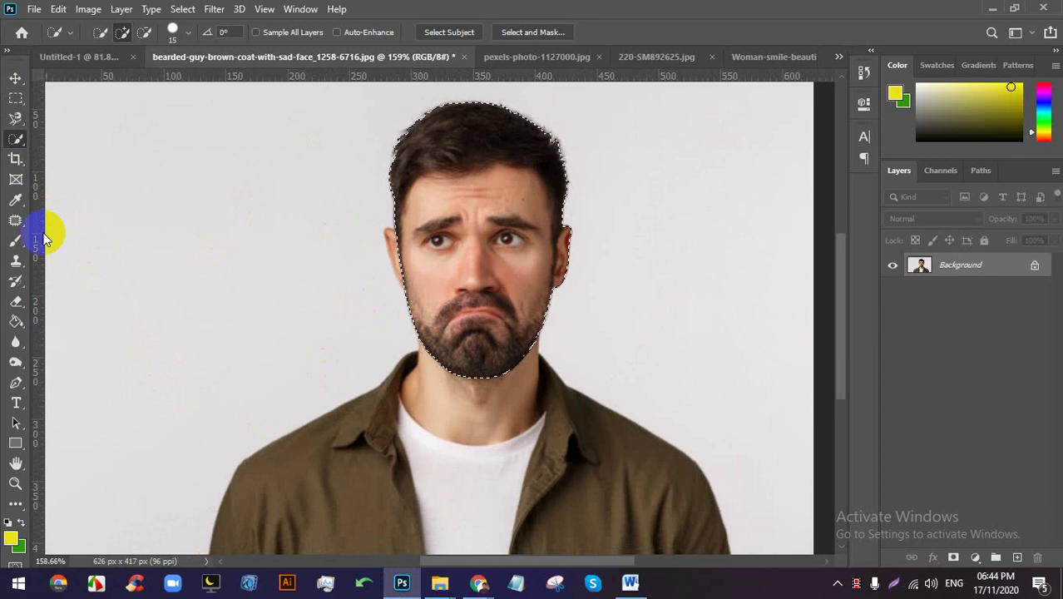
pyautogui.click(482, 178)
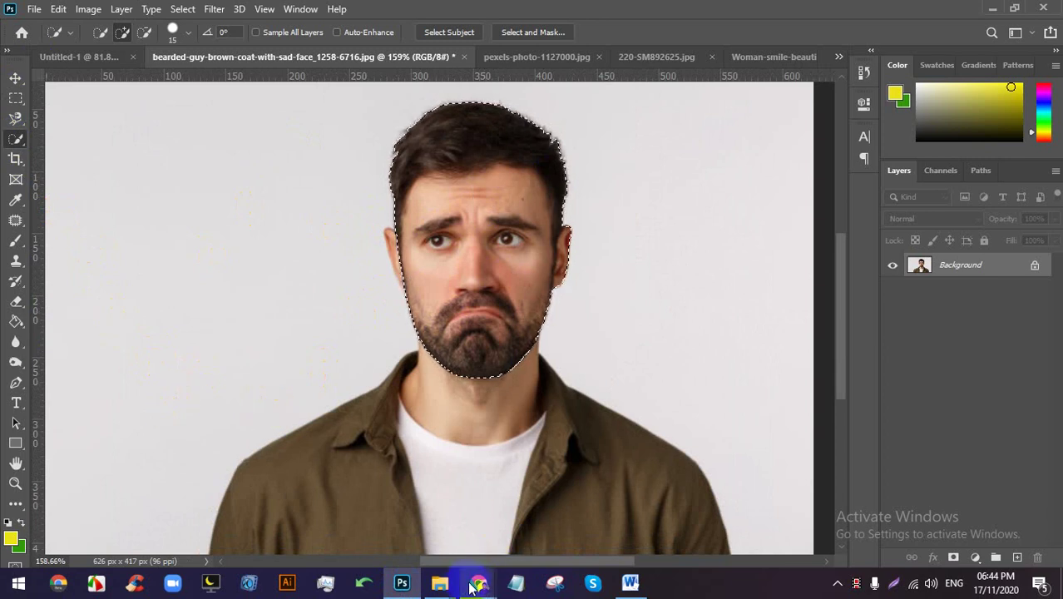
# Switch to Chrome and search Google for "cup" in a new tab.
pyautogui.click(480, 583)
pyautogui.click(438, 541)
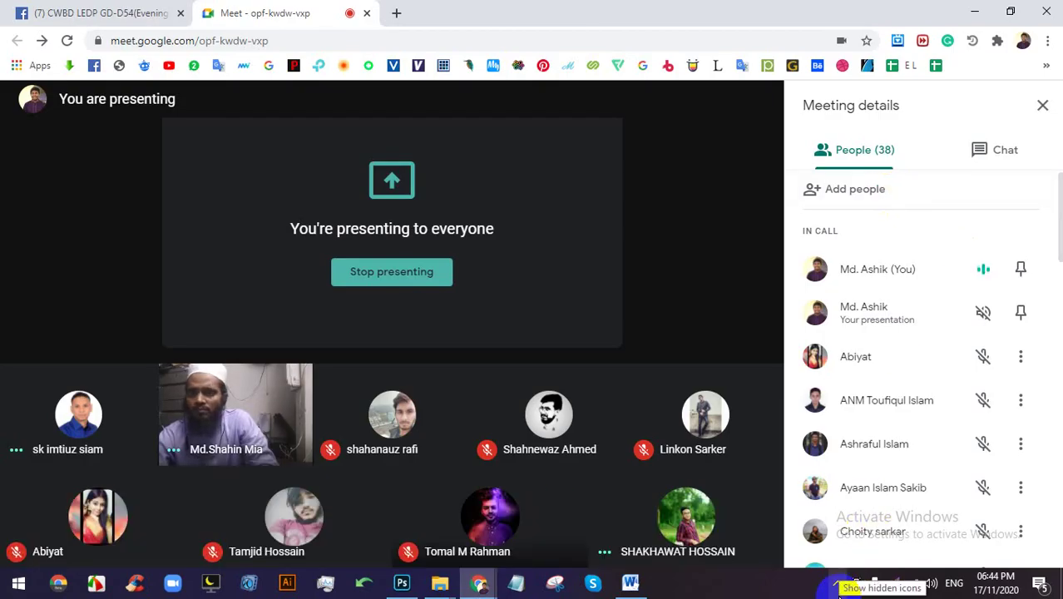
pyautogui.click(397, 12)
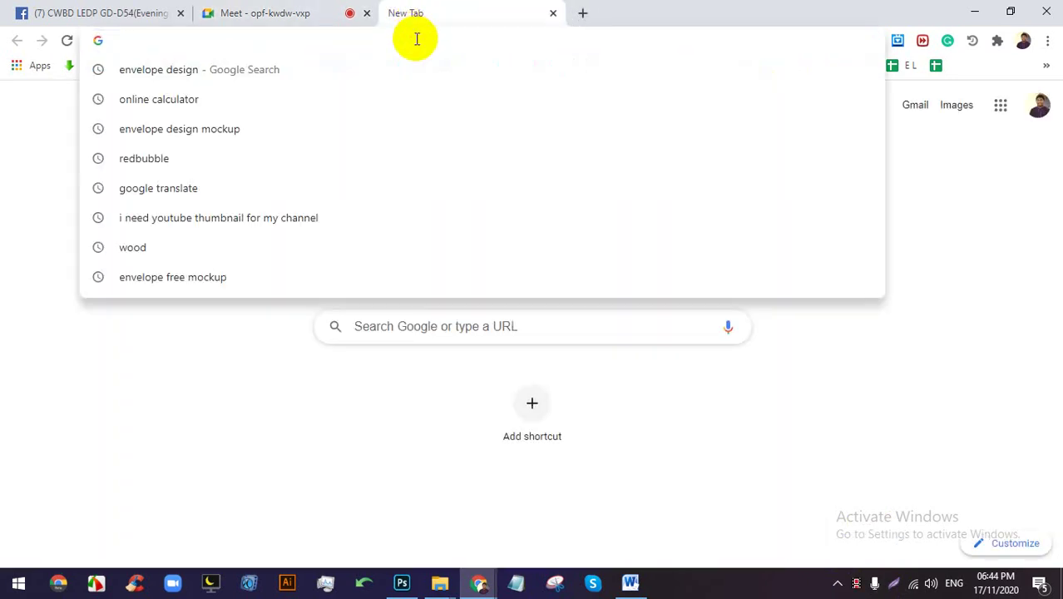
pyautogui.write('cup')
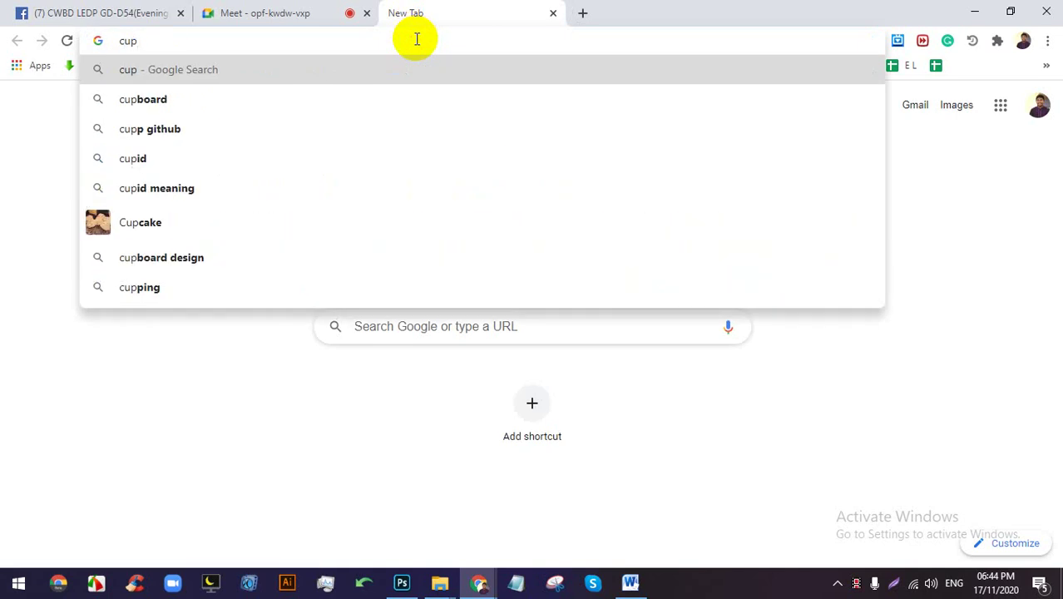
pyautogui.press('Return')
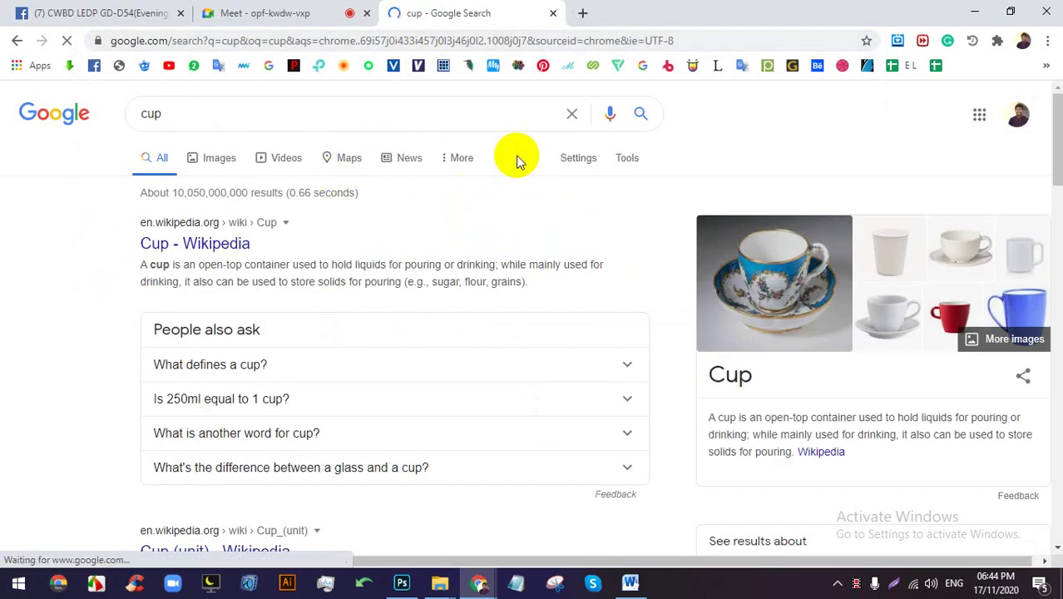
# Replace the search term with "shoe" and show the Google image results.
pyautogui.click(389, 113)
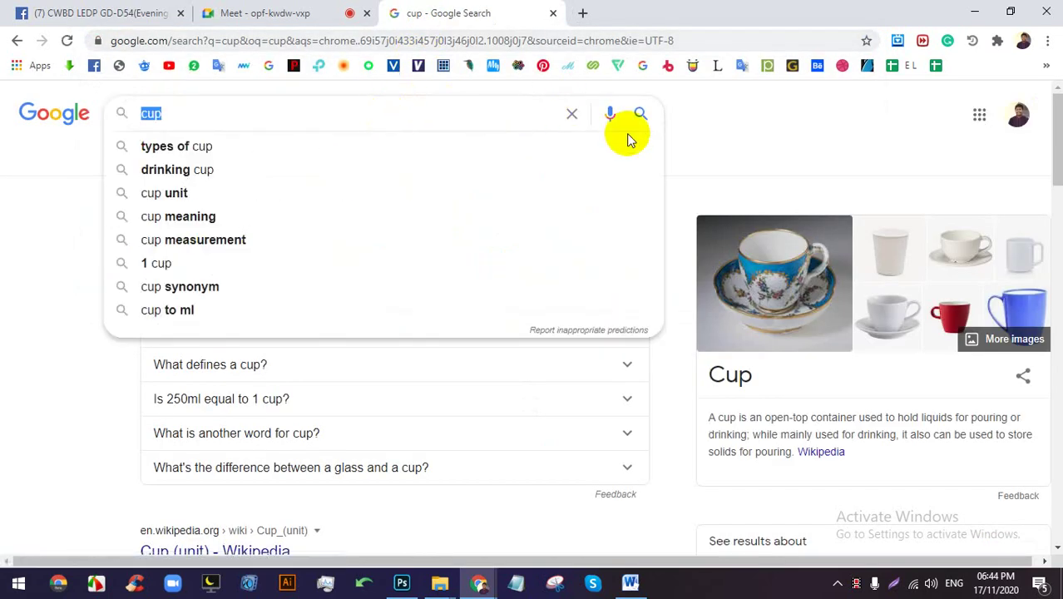
pyautogui.click(608, 116)
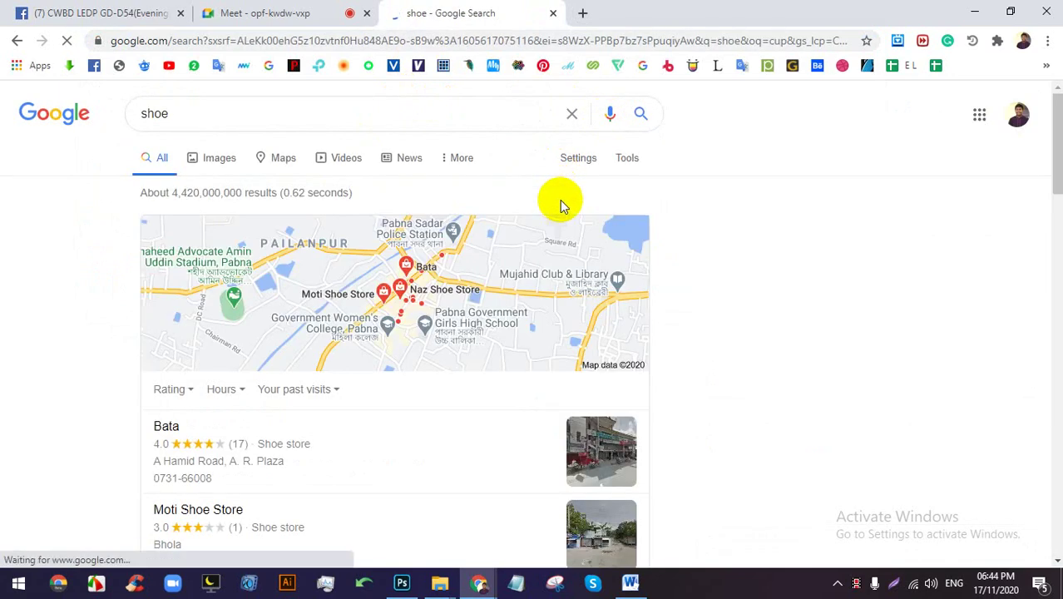
pyautogui.click(231, 159)
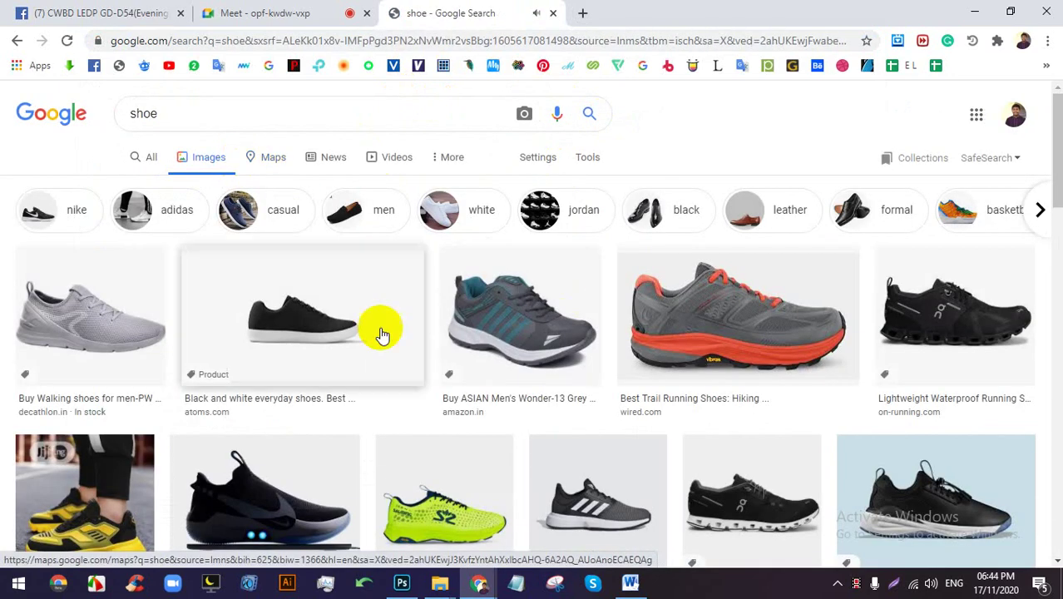
# Preview the black On Running waterproof shoe from the image results and return to the Google Meet call.
pyautogui.click(380, 328)
pyautogui.click(356, 399)
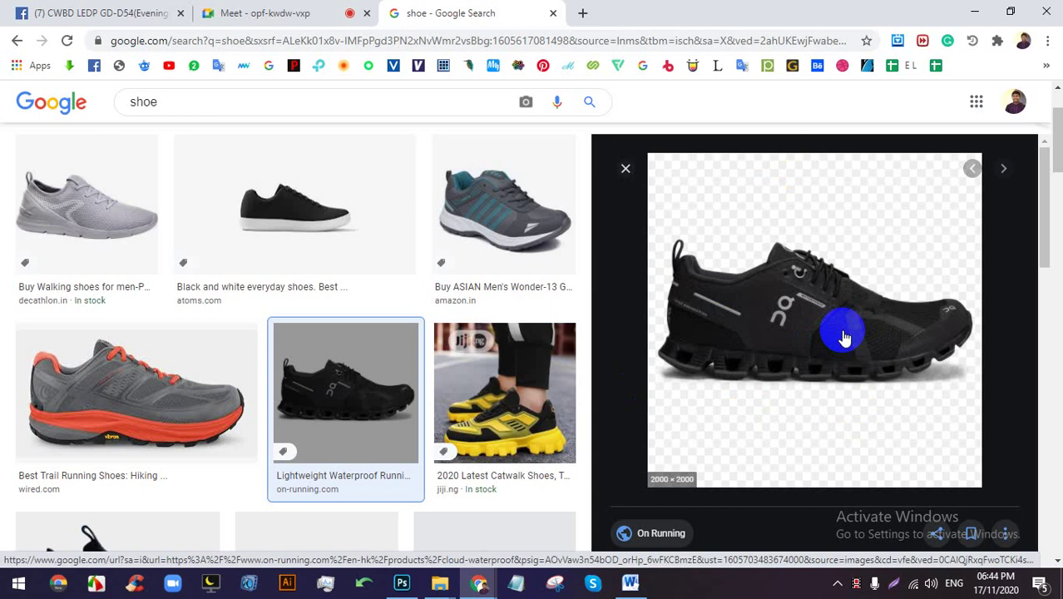
pyautogui.click(309, 12)
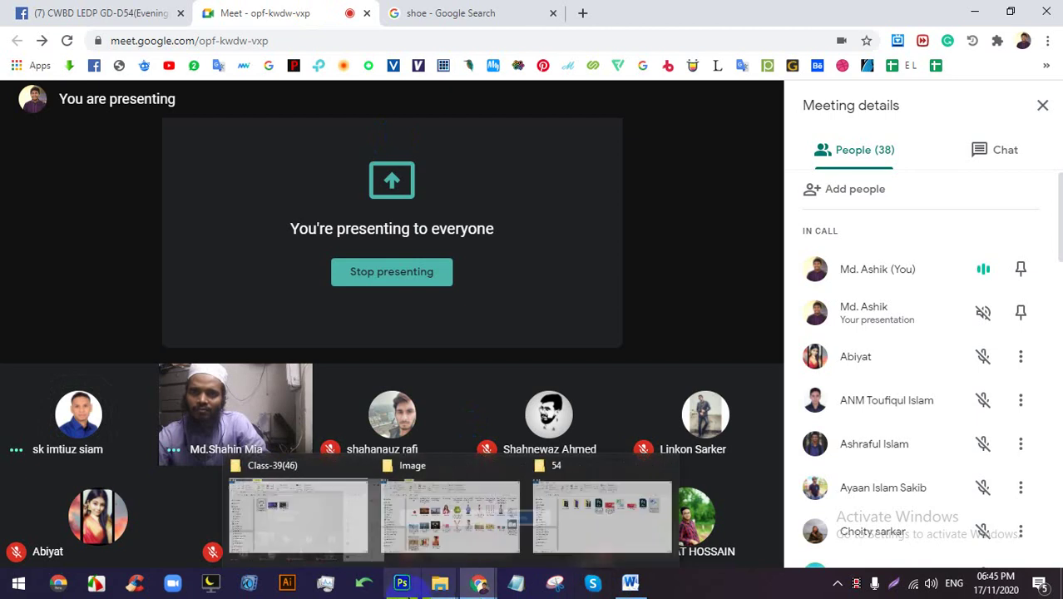
# Switch to Photoshop, extend the Quick Selection over the man's neck, shirt and jacket, and return to the Google Meet call.
pyautogui.click(402, 587)
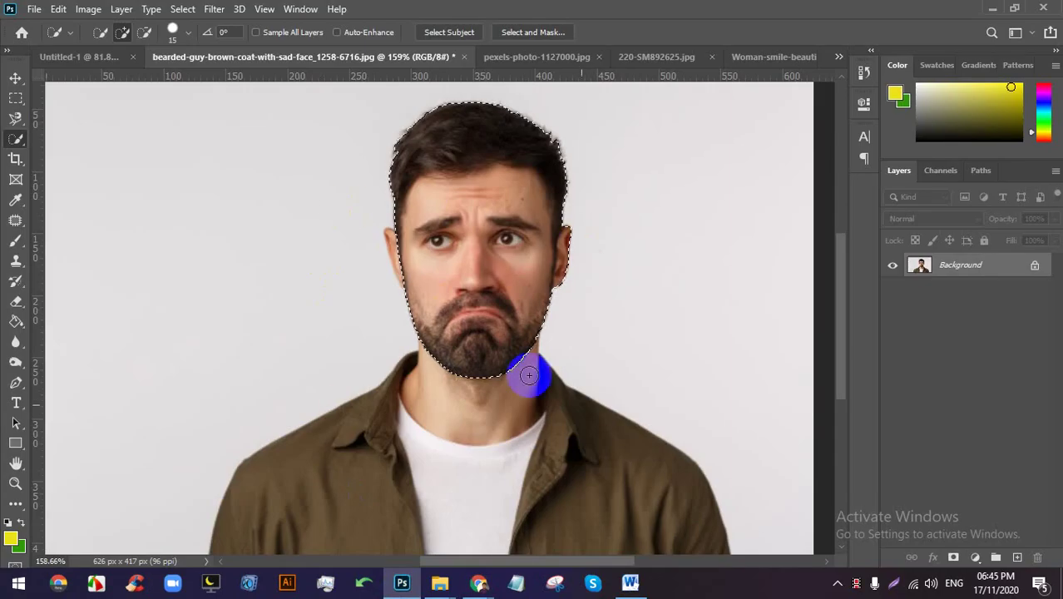
pyautogui.scroll(-1, 526, 408)
pyautogui.scroll(2, 486, 418)
pyautogui.moveTo(468, 421)
pyautogui.mouseDown()
pyautogui.moveTo(403, 446)
pyautogui.moveTo(421, 465)
pyautogui.moveTo(432, 419)
pyautogui.moveTo(445, 457)
pyautogui.moveTo(607, 512)
pyautogui.mouseUp()
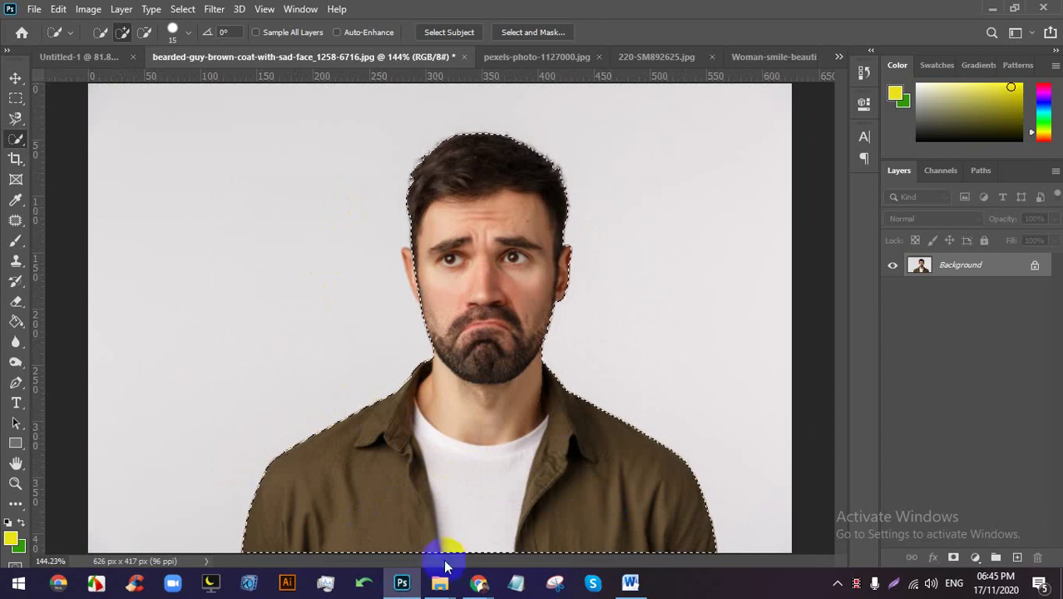
pyautogui.click(432, 528)
pyautogui.click(712, 582)
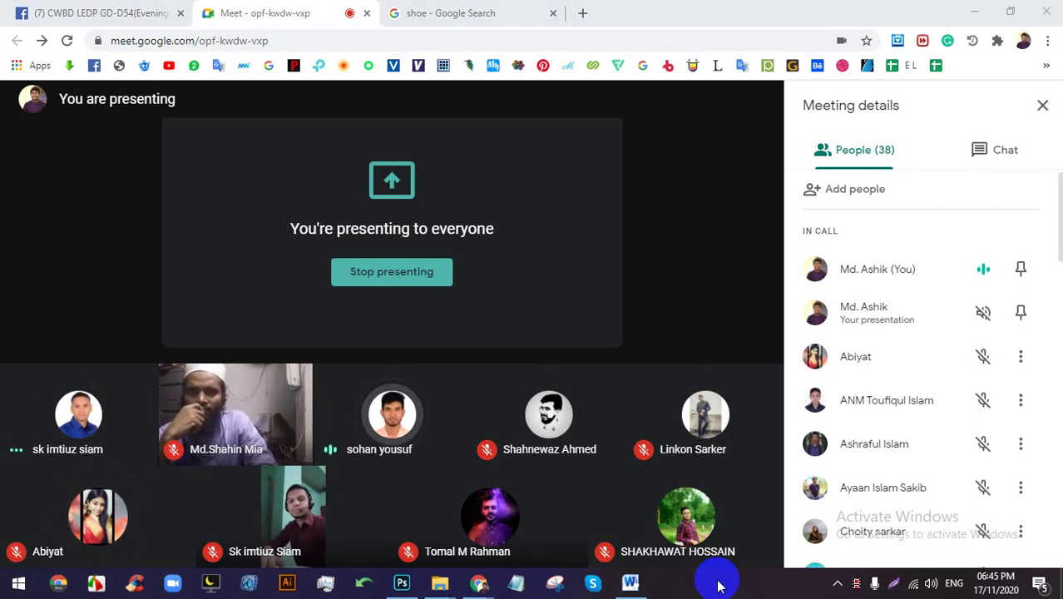
# Switch to Photoshop and crop the photo freehand around the man's head and shoulders to about 317 × 391 px.
pyautogui.click(403, 584)
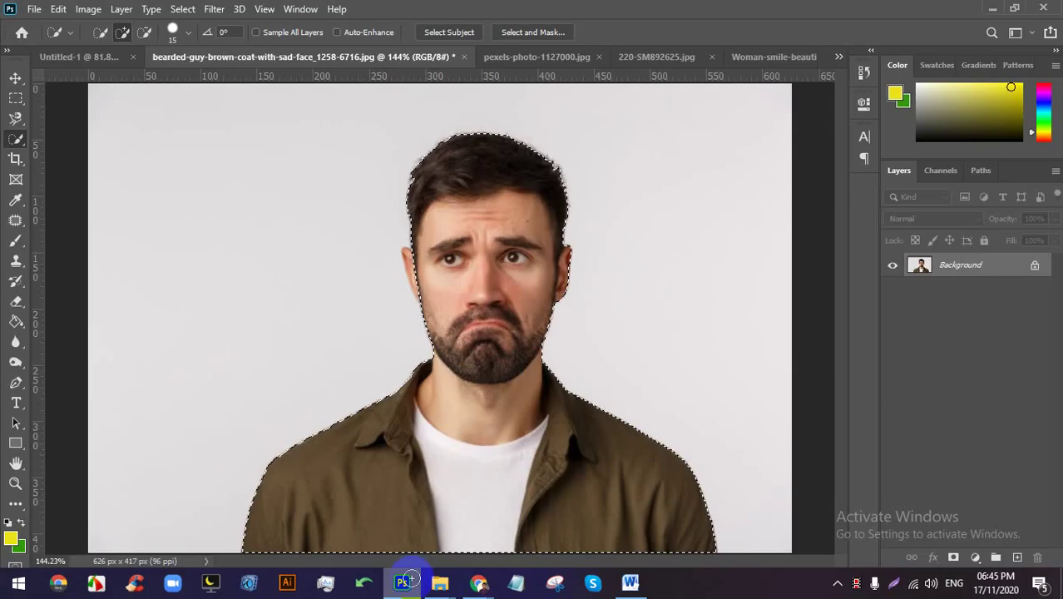
pyautogui.scroll(-3, 481, 361)
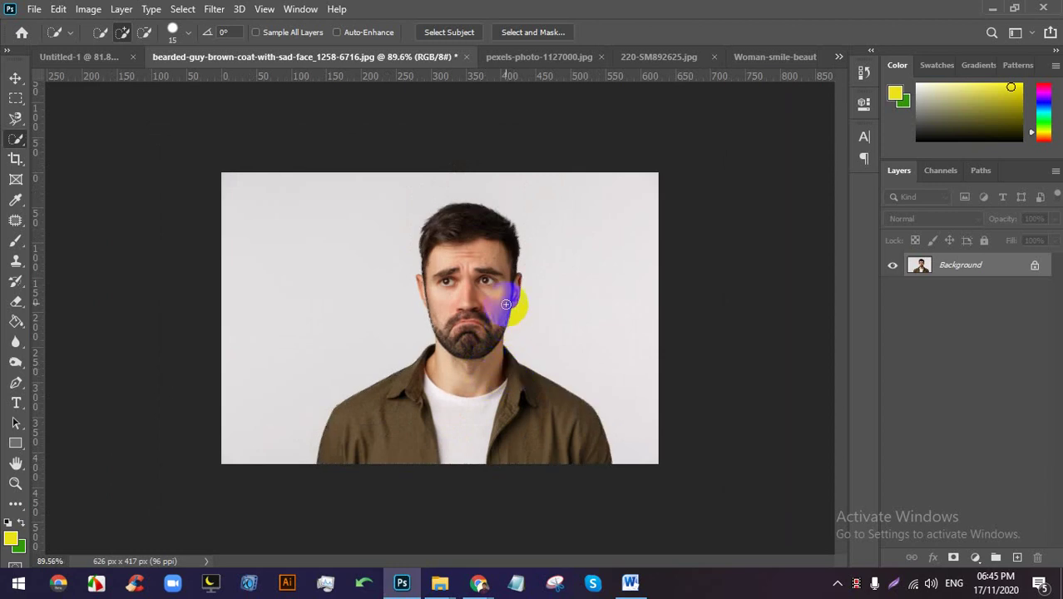
pyautogui.scroll(3, 349, 228)
pyautogui.click(15, 158)
pyautogui.moveTo(15, 158); pyautogui.dragTo(83, 153)
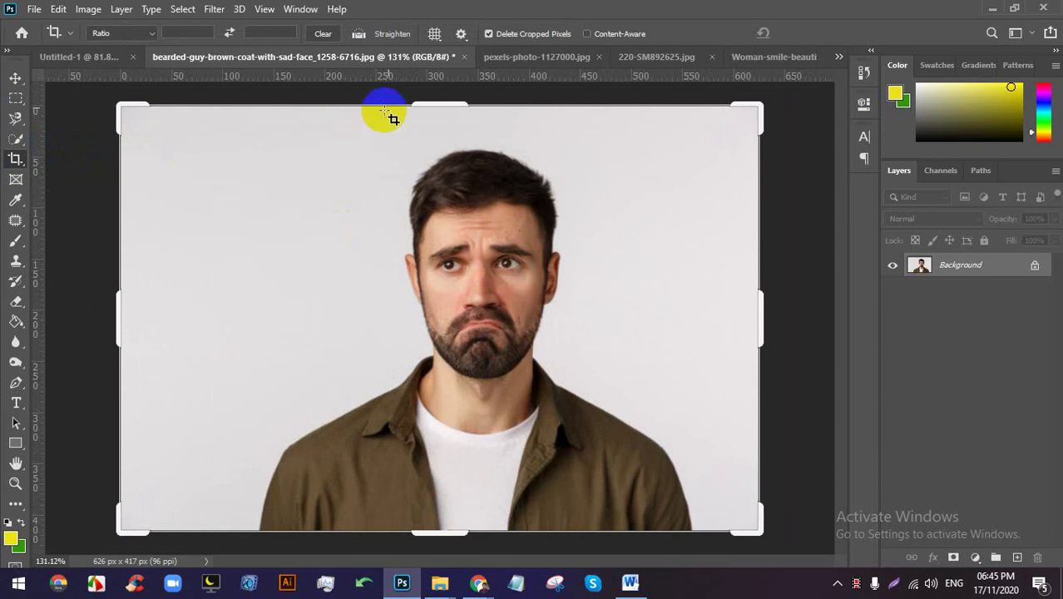
pyautogui.moveTo(440, 102); pyautogui.dragTo(438, 114)
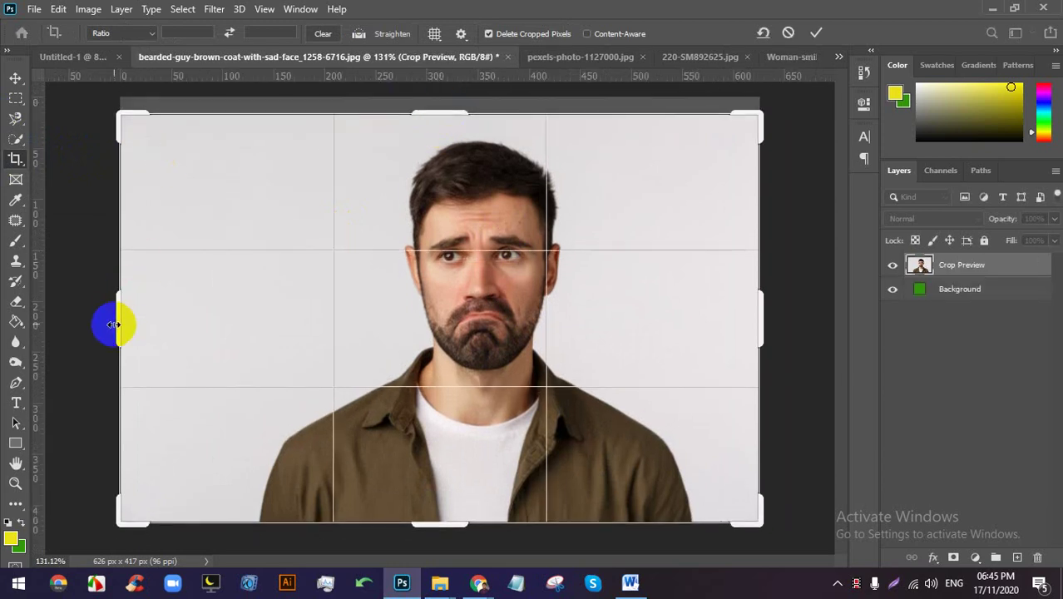
pyautogui.moveTo(111, 325); pyautogui.dragTo(213, 311)
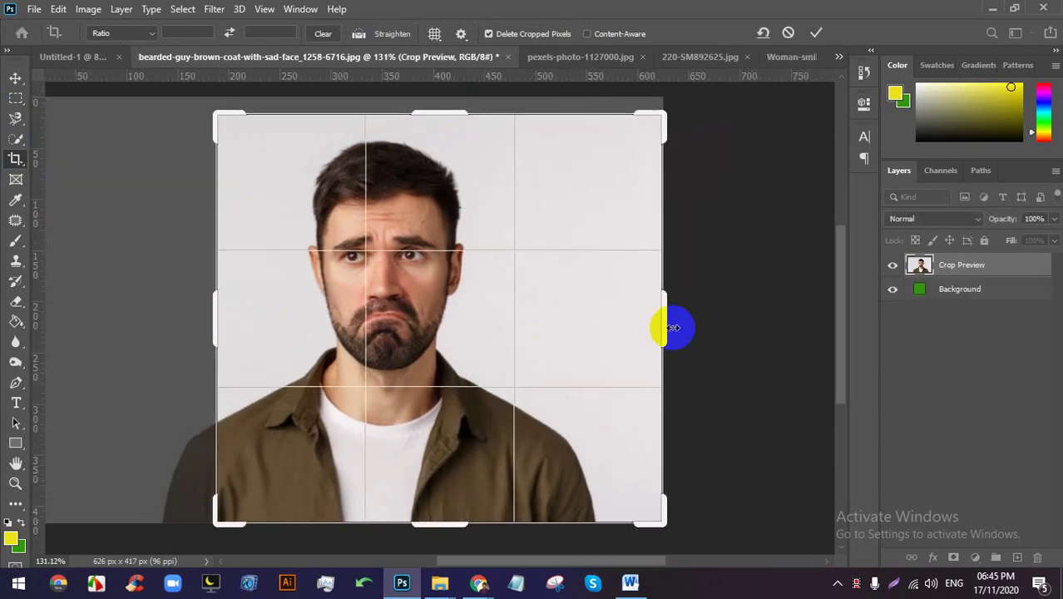
pyautogui.moveTo(666, 321); pyautogui.dragTo(605, 312)
pyautogui.moveTo(443, 89); pyautogui.dragTo(446, 124)
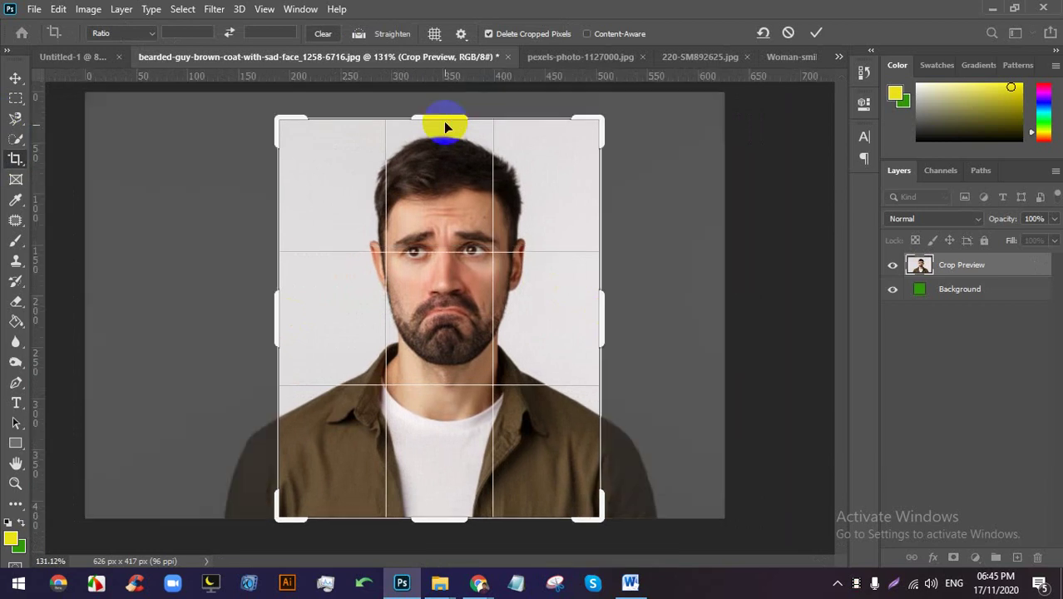
pyautogui.click(815, 32)
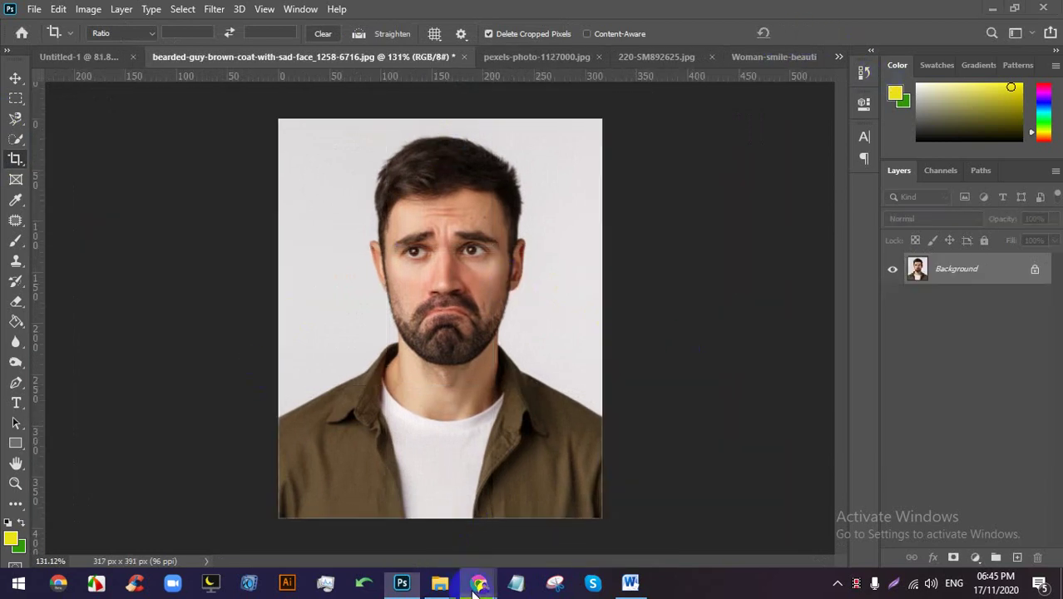
# Check the Google Meet call, switch back to Photoshop, and undo the freehand crop.
pyautogui.moveTo(478, 582)
pyautogui.click(404, 524)
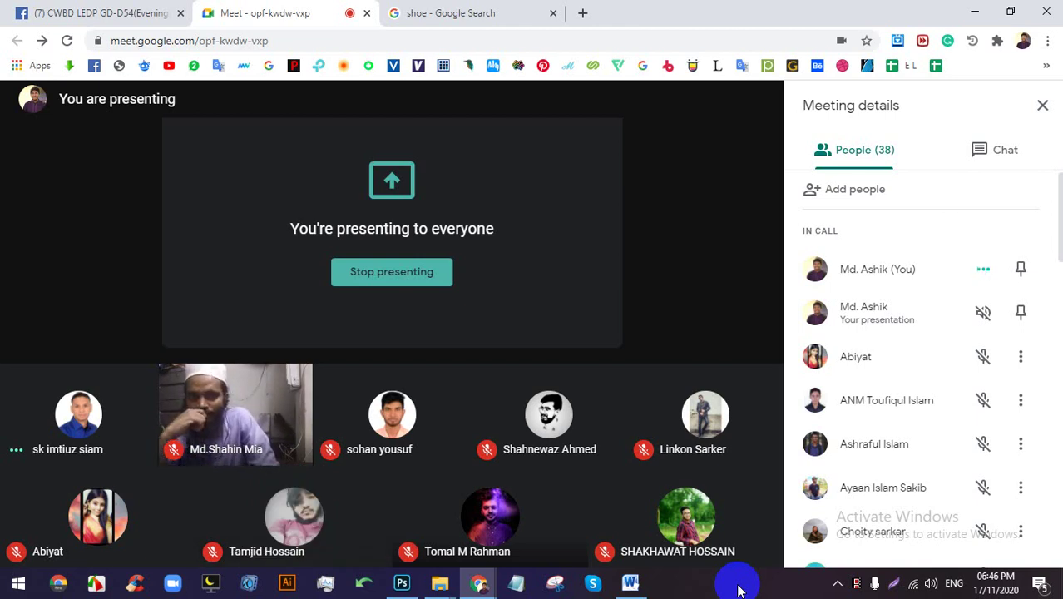
pyautogui.click(402, 582)
pyautogui.hotkey('ctrl', 'z')
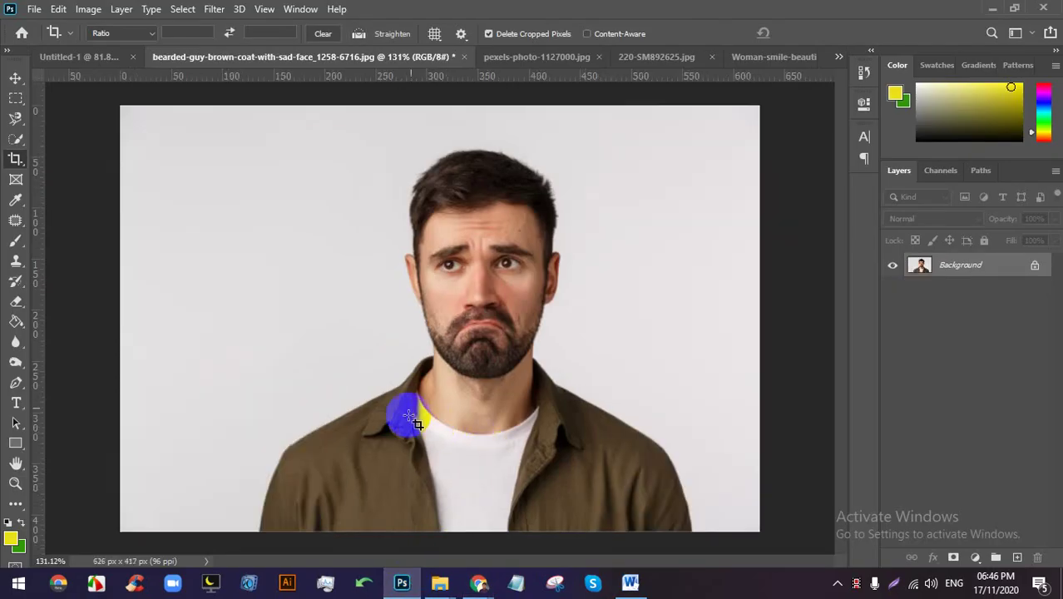
pyautogui.rightClick(14, 158)
pyautogui.click(86, 162)
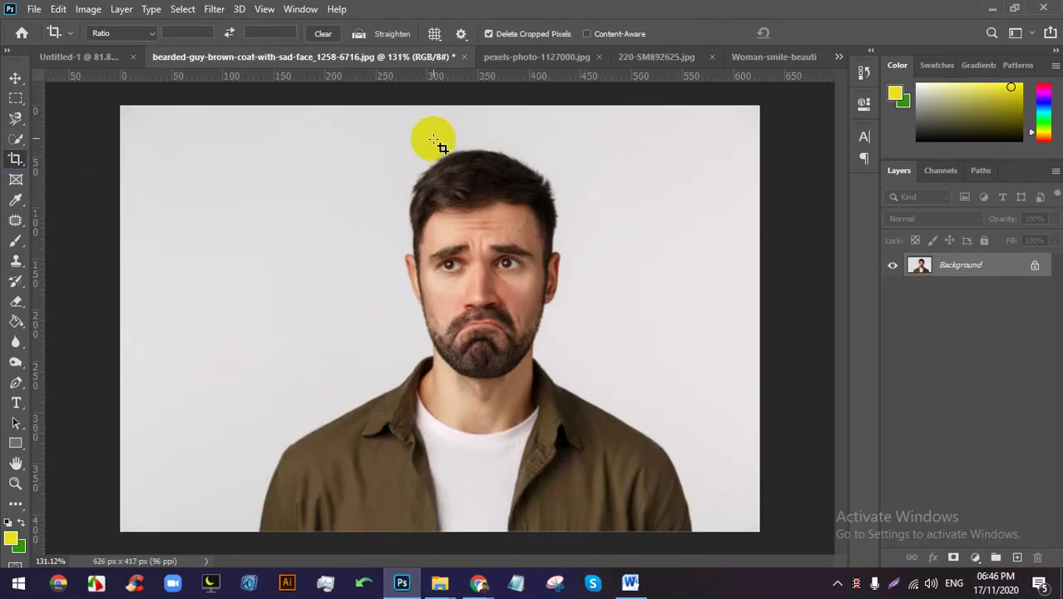
pyautogui.moveTo(423, 110); pyautogui.dragTo(430, 124)
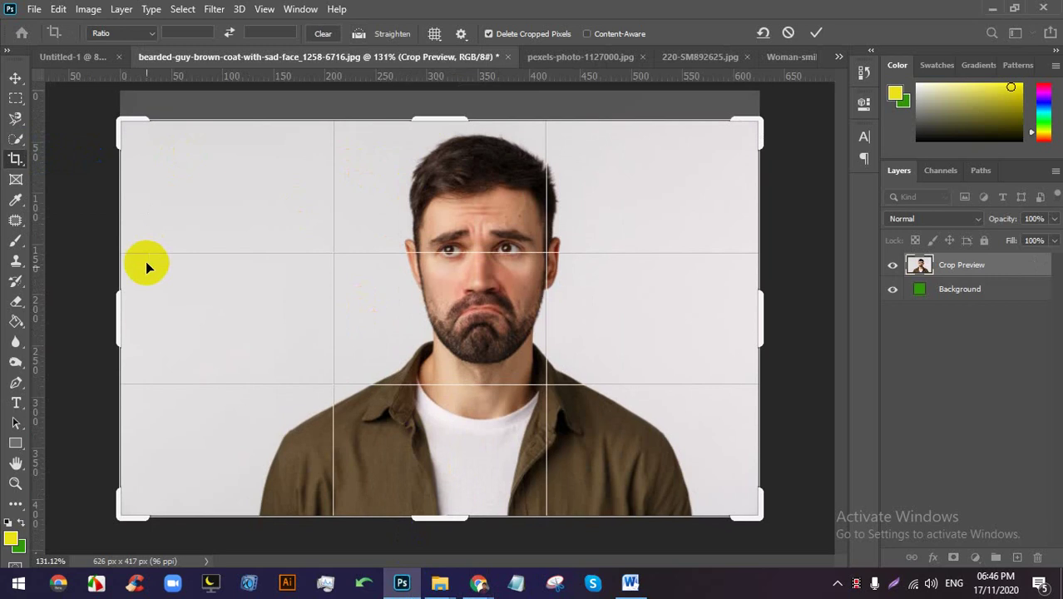
pyautogui.moveTo(124, 314); pyautogui.dragTo(237, 304)
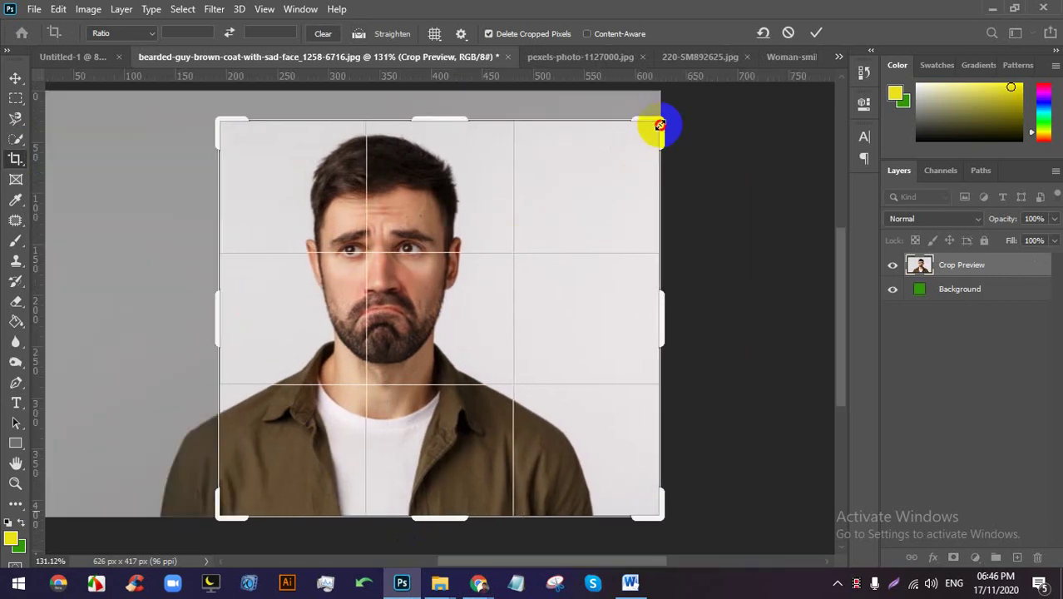
pyautogui.moveTo(655, 123); pyautogui.dragTo(545, 126)
pyautogui.click(788, 32)
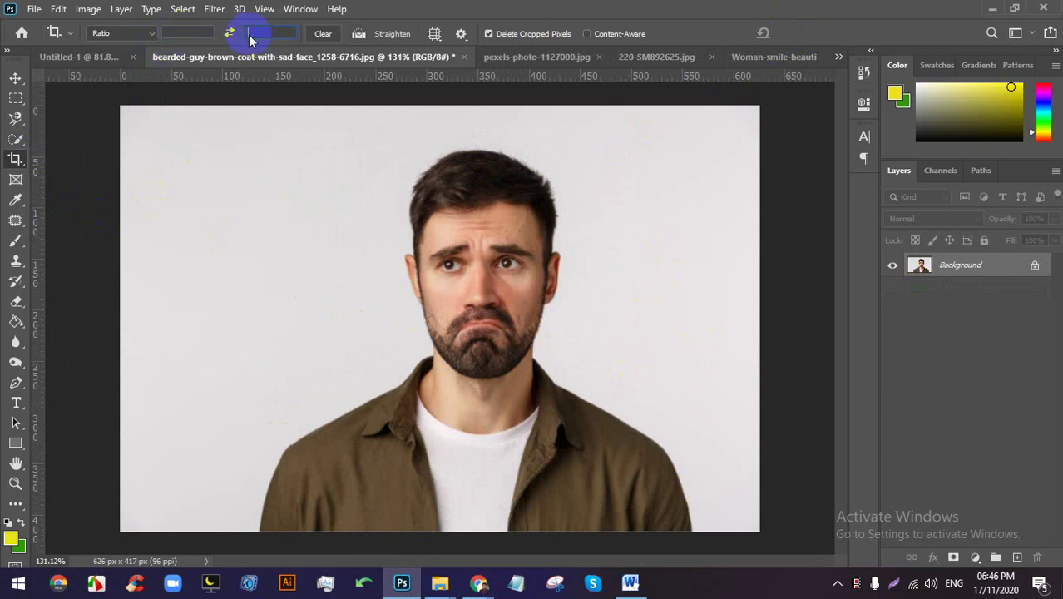
# Set the Crop tool's aspect ratio to 40 by 50.
pyautogui.click(143, 34)
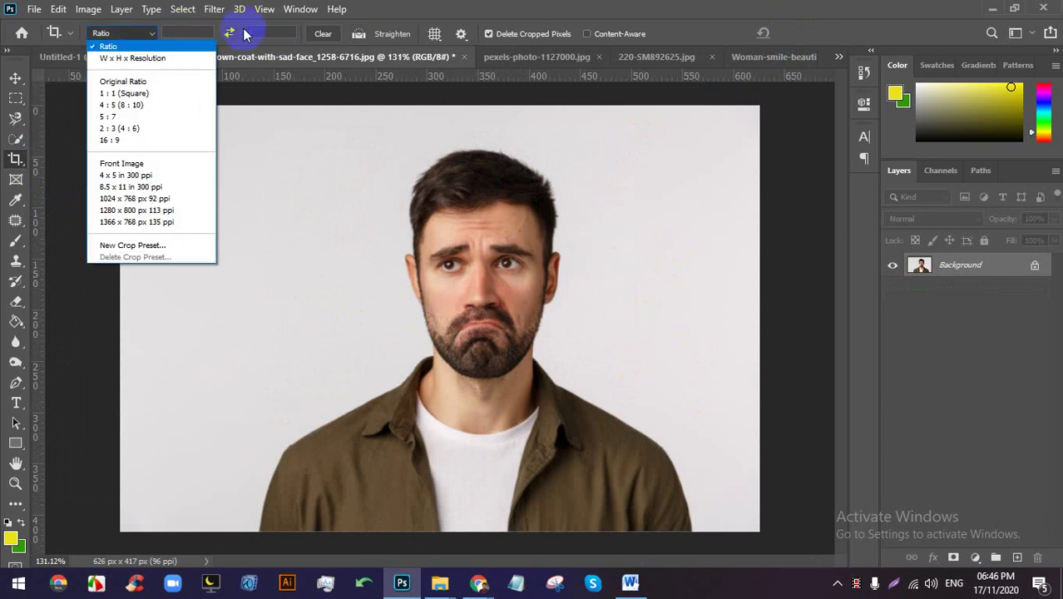
pyautogui.click(198, 30)
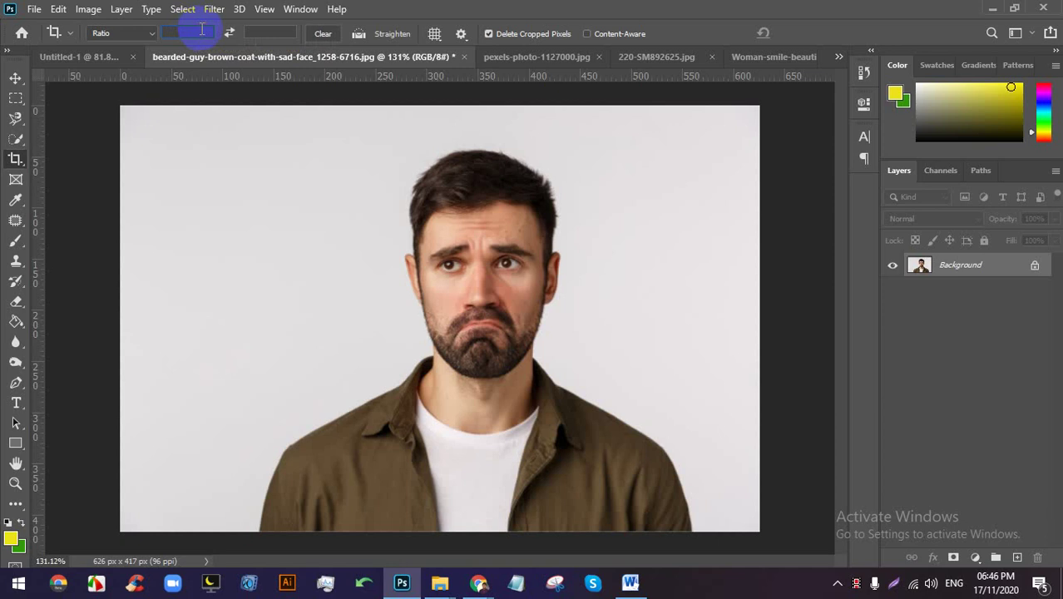
pyautogui.write('40')
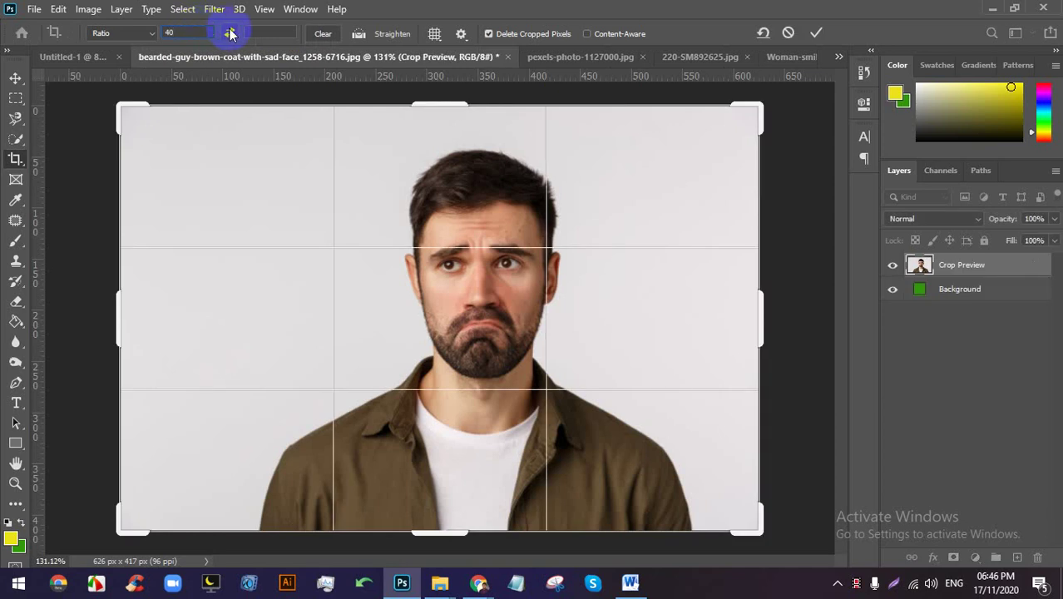
pyautogui.write('50')
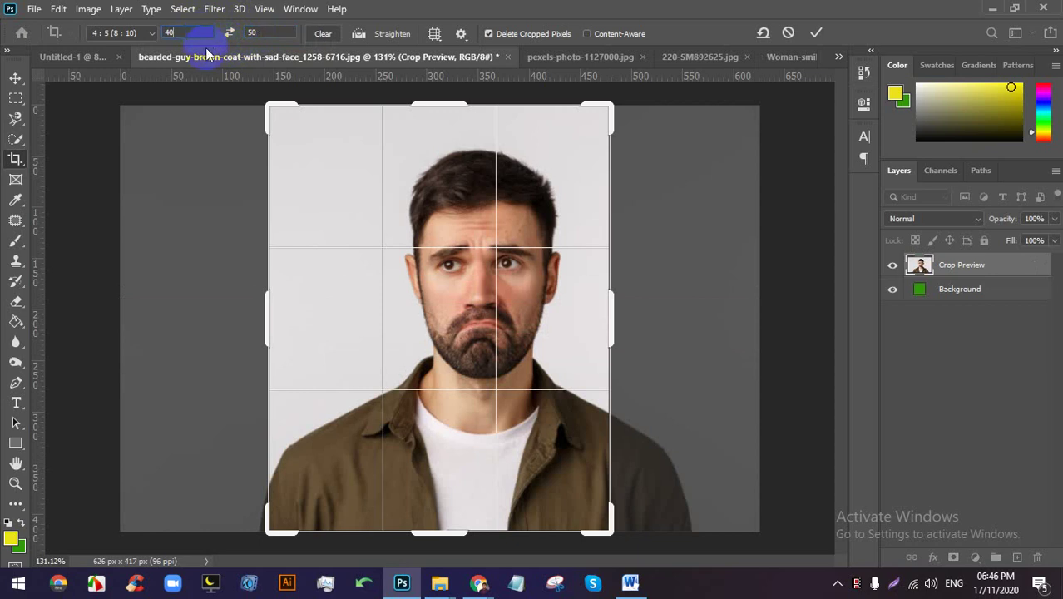
pyautogui.write('mm')
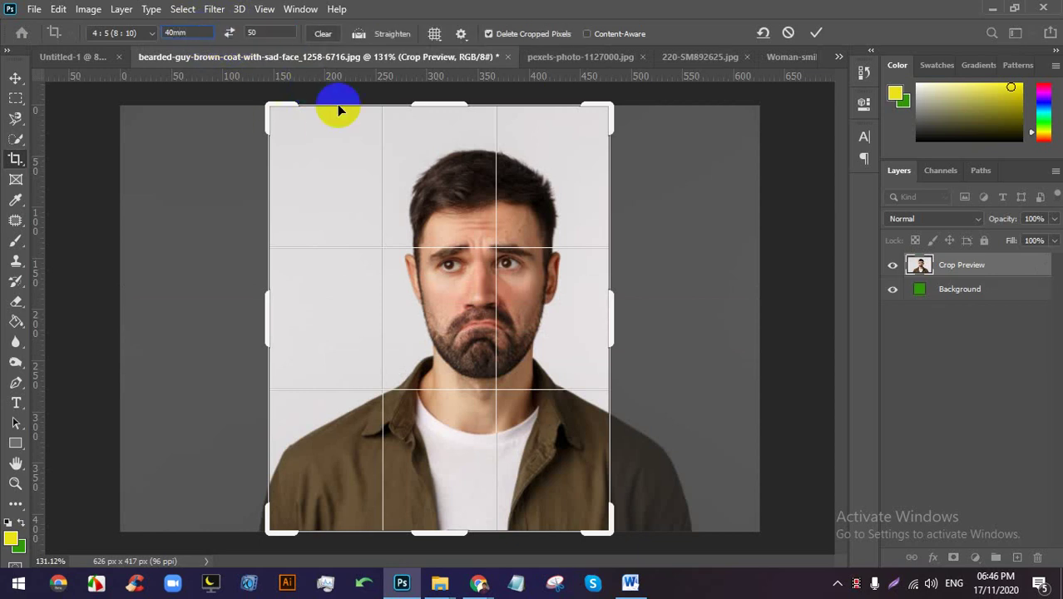
pyautogui.click(472, 160)
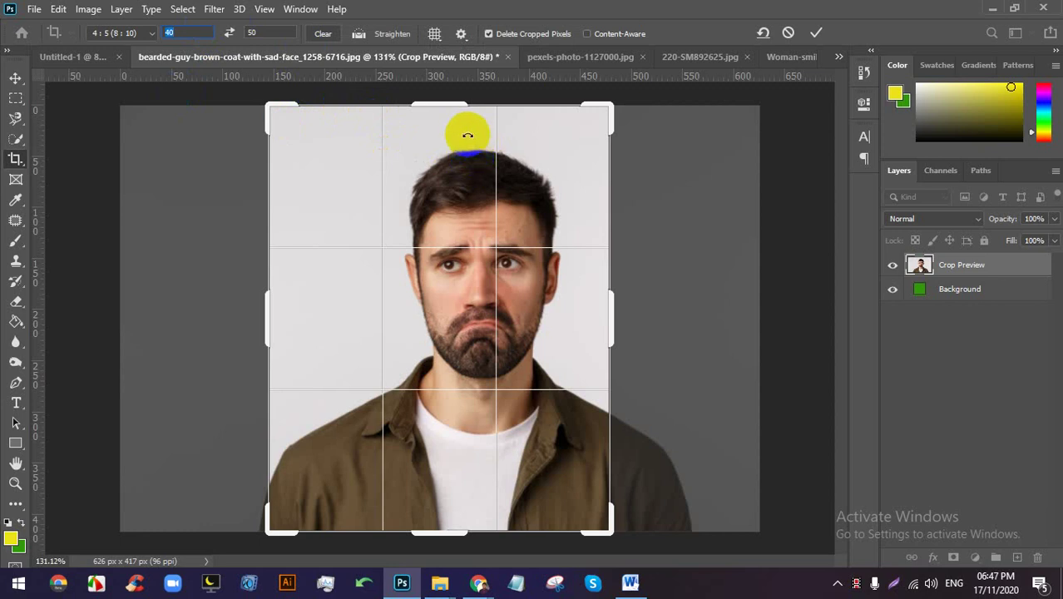
# Fit the 40:50 crop around the man's head and shoulders, check the Google Meet call, and apply the crop at about 318 × 397 px.
pyautogui.moveTo(436, 103); pyautogui.dragTo(439, 122)
pyautogui.moveTo(474, 167); pyautogui.dragTo(433, 109)
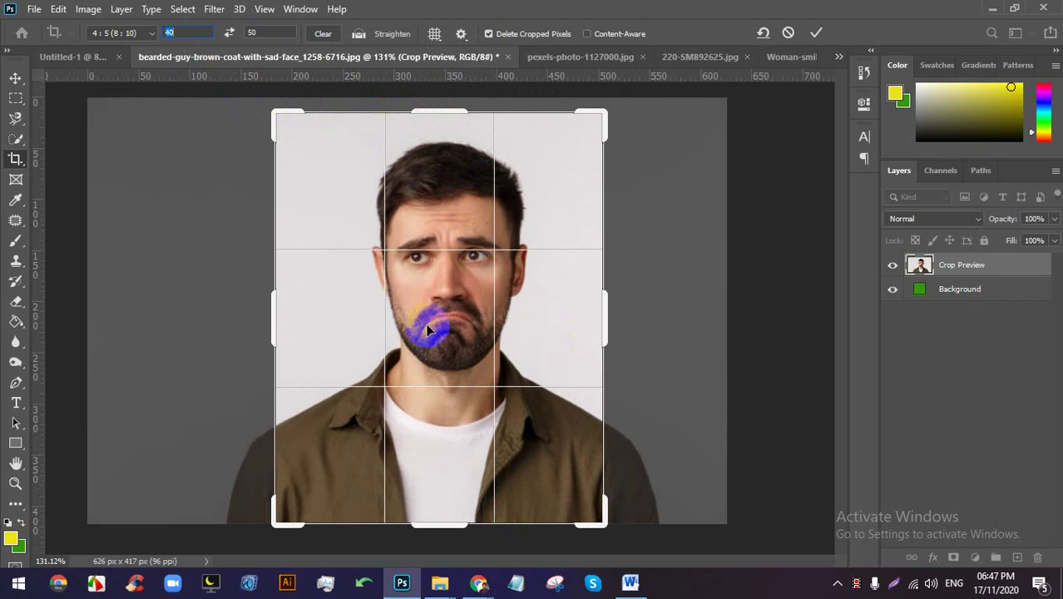
pyautogui.moveTo(446, 112); pyautogui.dragTo(442, 115)
pyautogui.hotkey('ctrl', 'r')
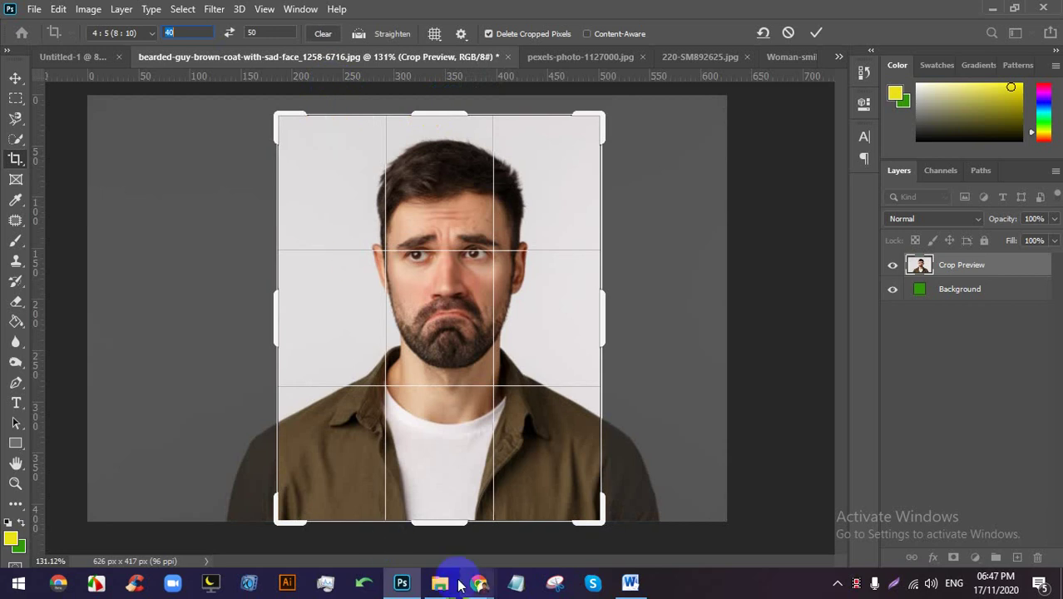
pyautogui.moveTo(478, 582)
pyautogui.click(384, 533)
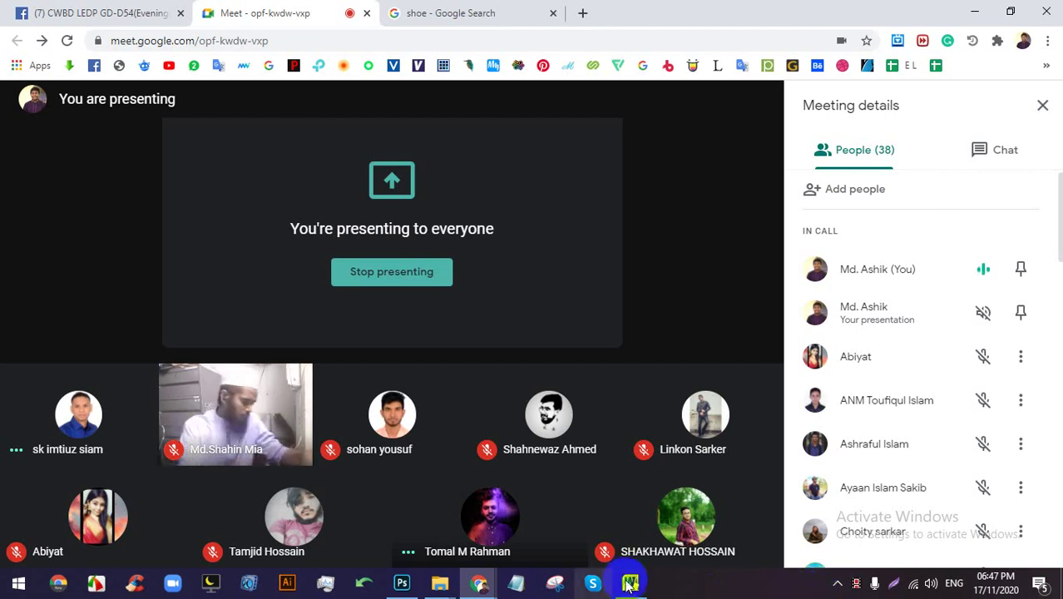
pyautogui.click(400, 593)
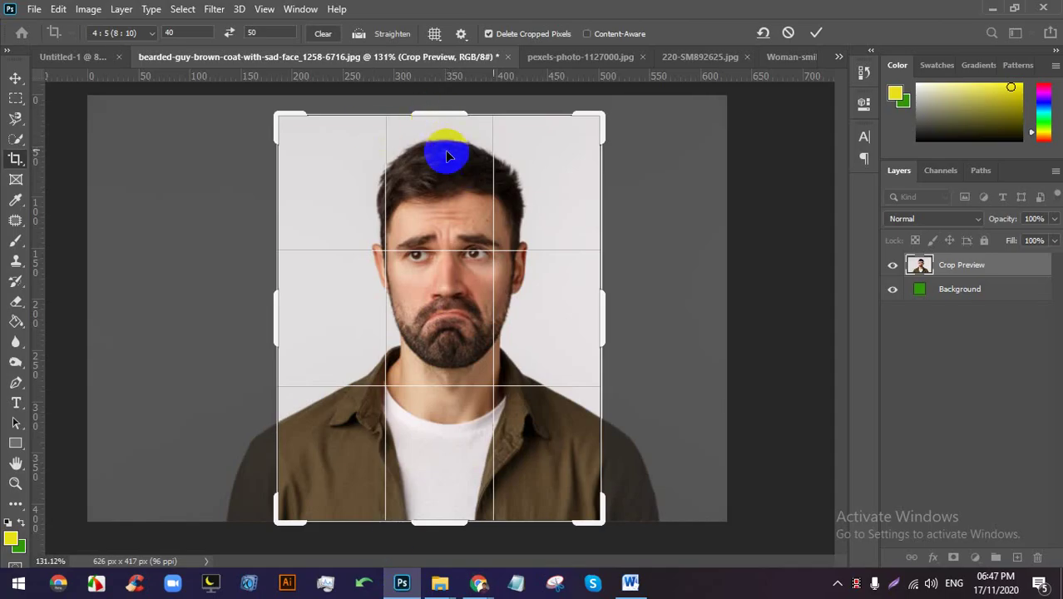
pyautogui.click(815, 35)
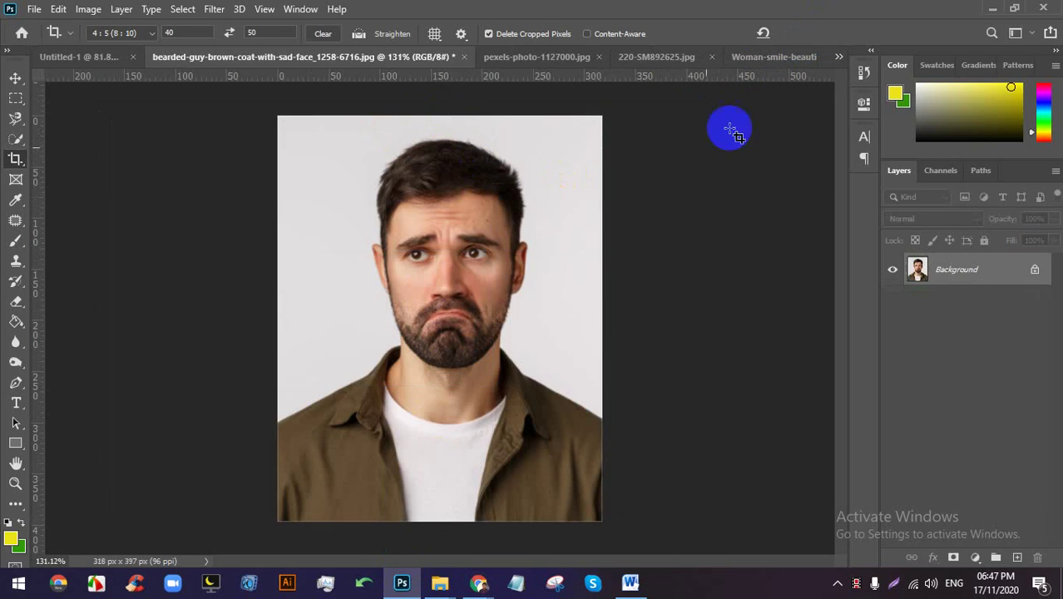
# Undo the last crop and recrop the photo more tightly around the man's head and shoulders to about 295 × 369 px.
pyautogui.scroll(2, 498, 221)
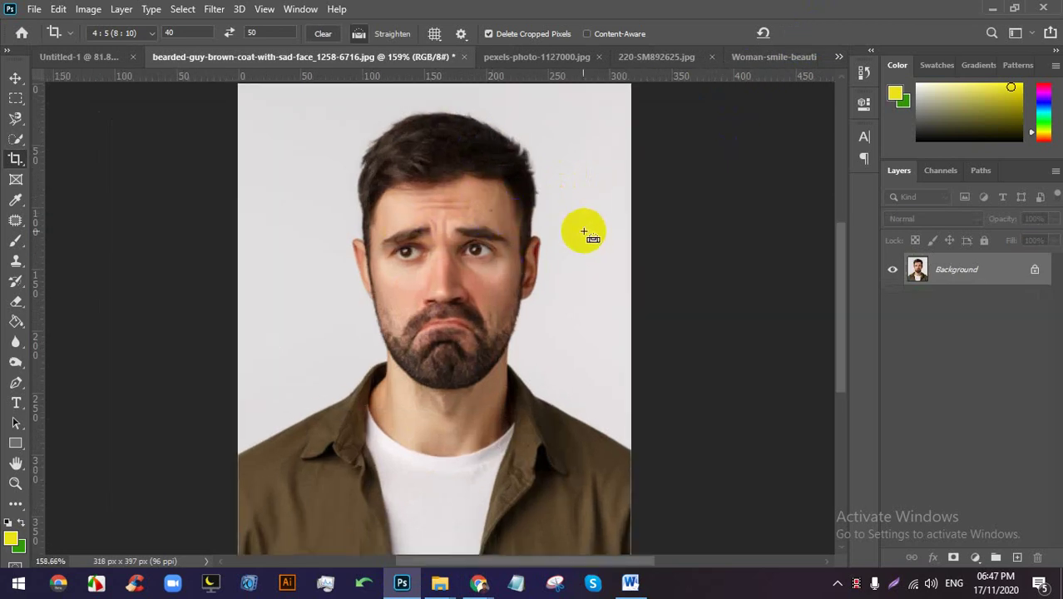
pyautogui.hotkey('ctrl', 'z')
pyautogui.scroll(-3, 465, 208)
pyautogui.moveTo(461, 215); pyautogui.dragTo(602, 496)
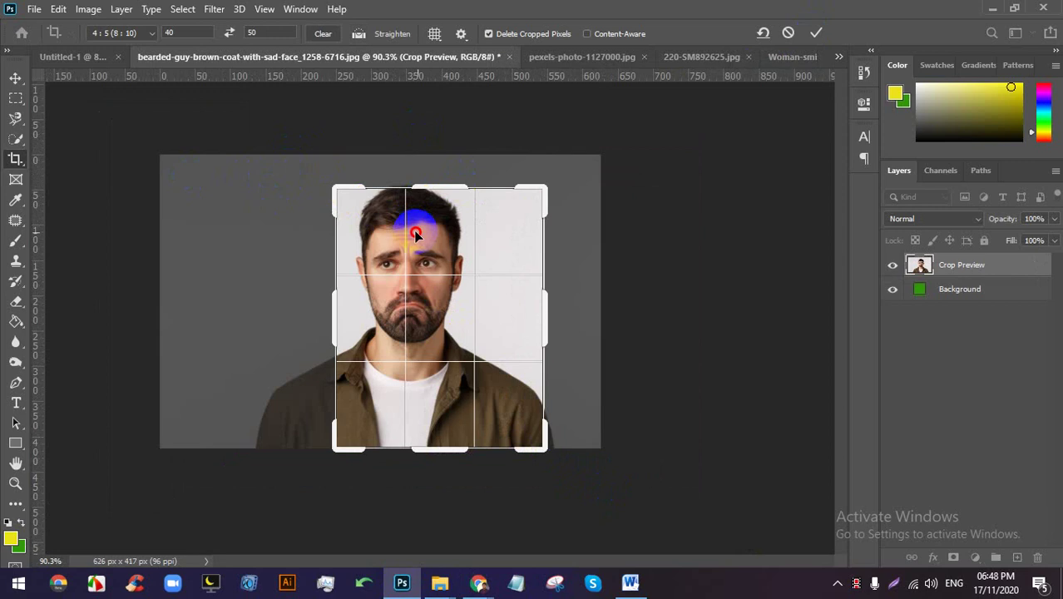
pyautogui.moveTo(420, 225); pyautogui.dragTo(420, 270)
pyautogui.click(816, 32)
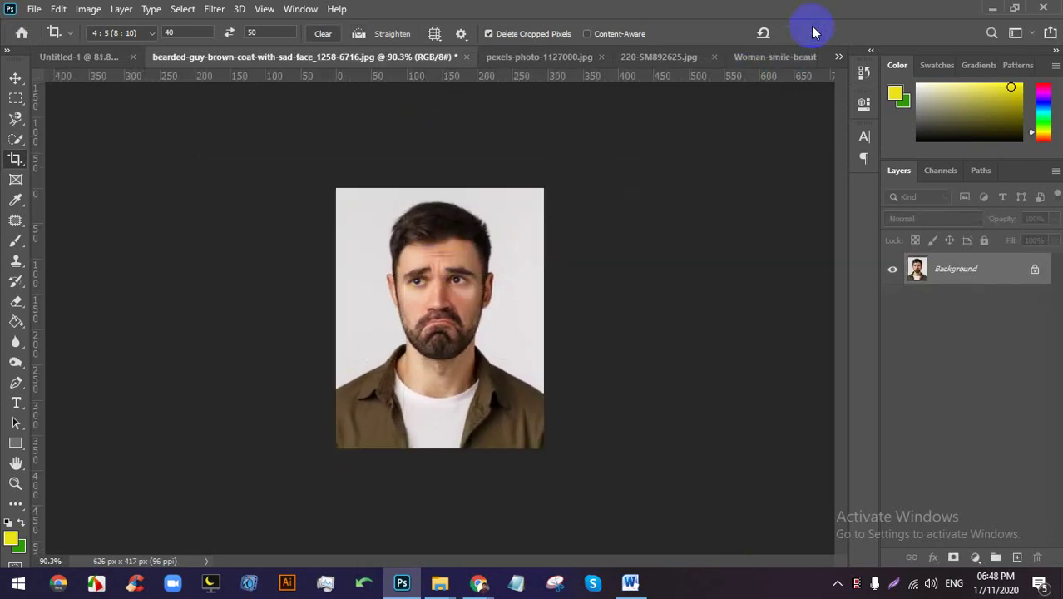
# Activate the Move tool on the cropped photo.
pyautogui.scroll(2, 422, 250)
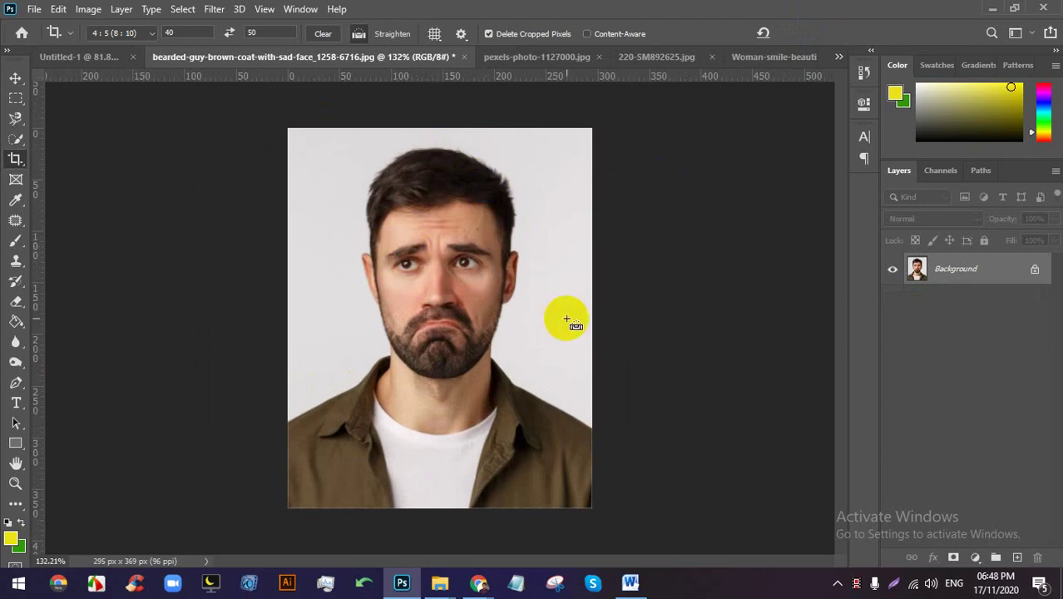
pyautogui.click(503, 269)
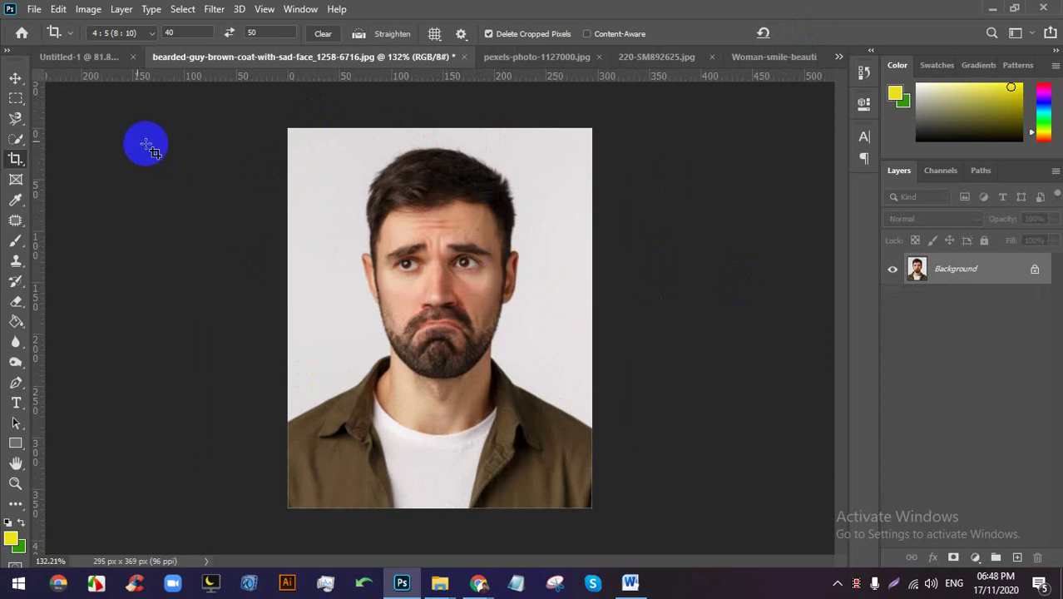
pyautogui.click(15, 78)
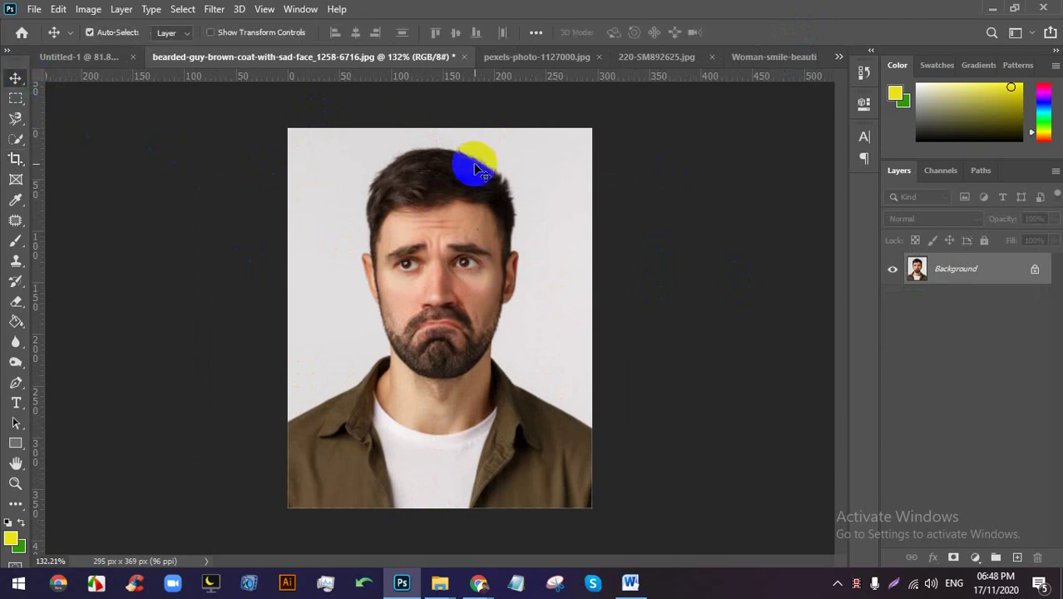
pyautogui.click(476, 170)
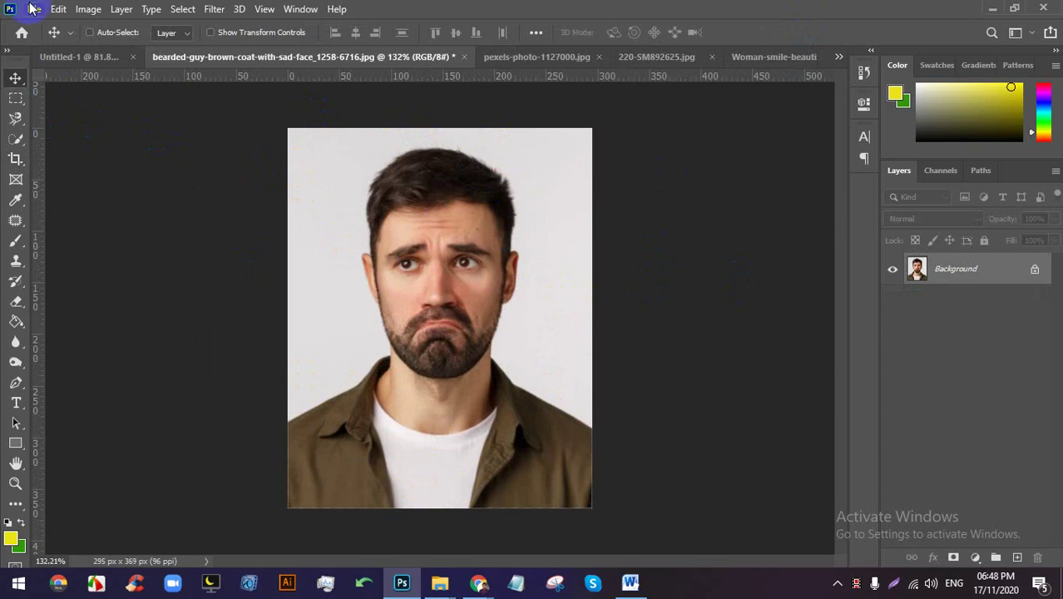
pyautogui.click(83, 8)
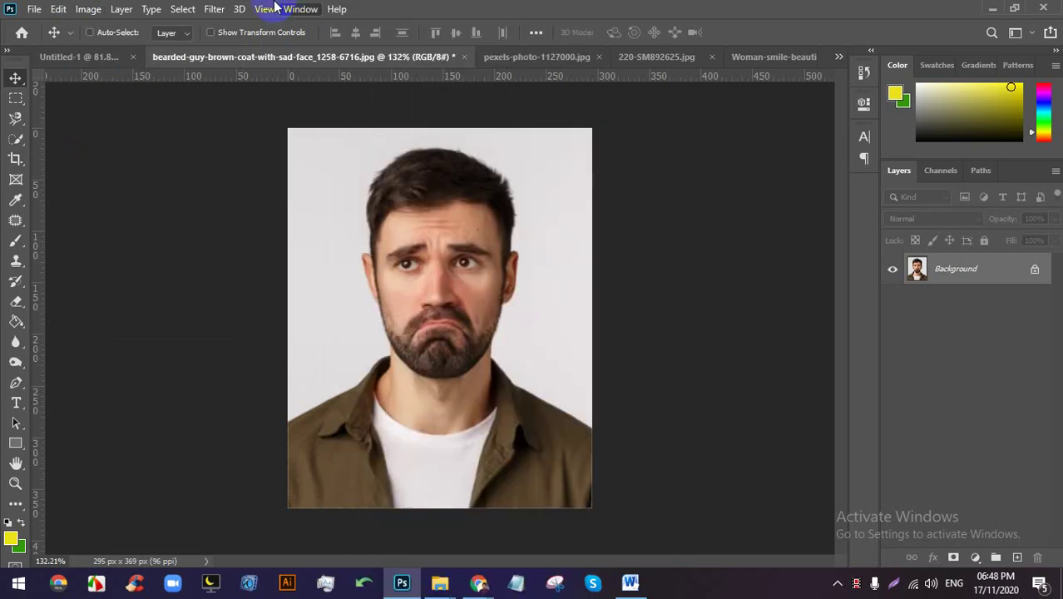
pyautogui.click(235, 8)
pyautogui.click(373, 76)
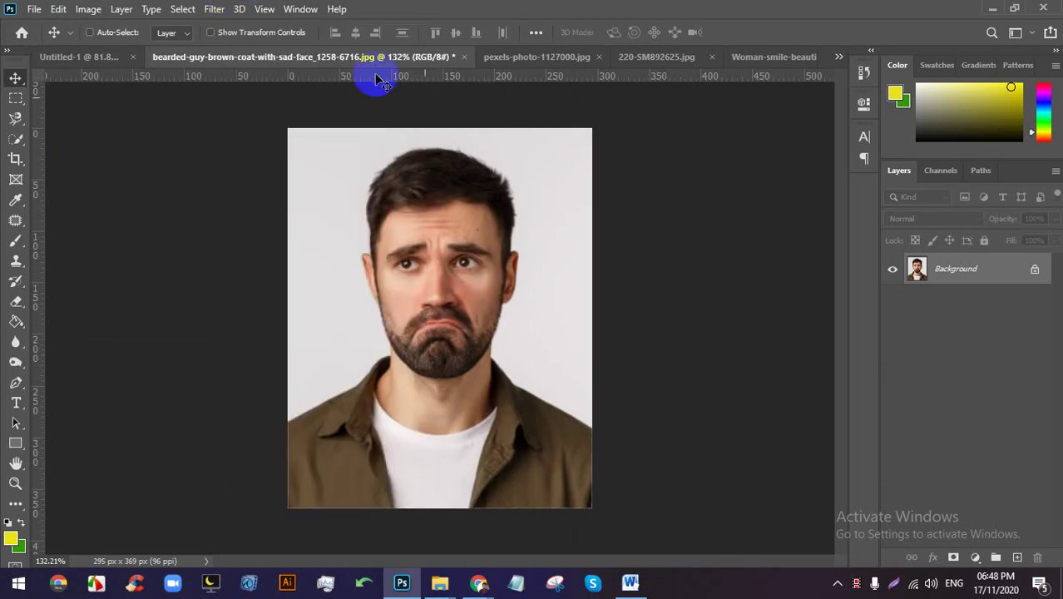
pyautogui.click(541, 225)
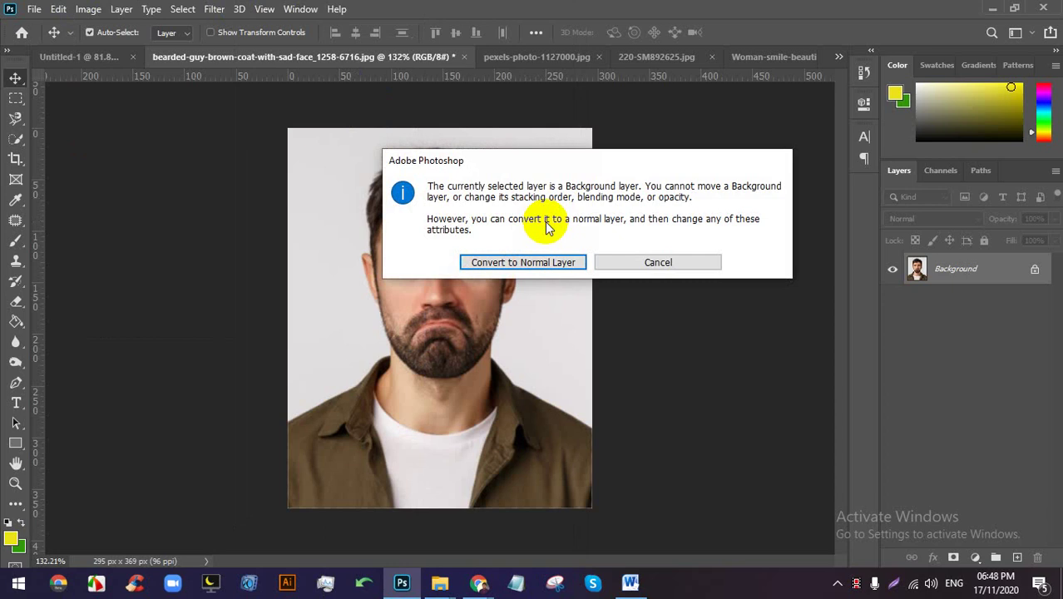
pyautogui.click(694, 265)
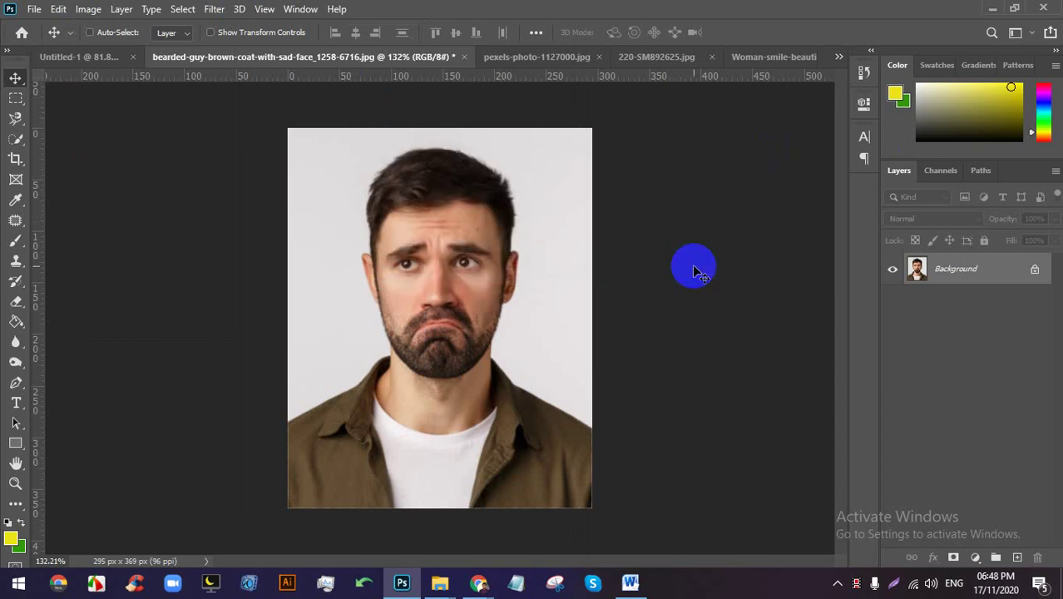
pyautogui.click(517, 287)
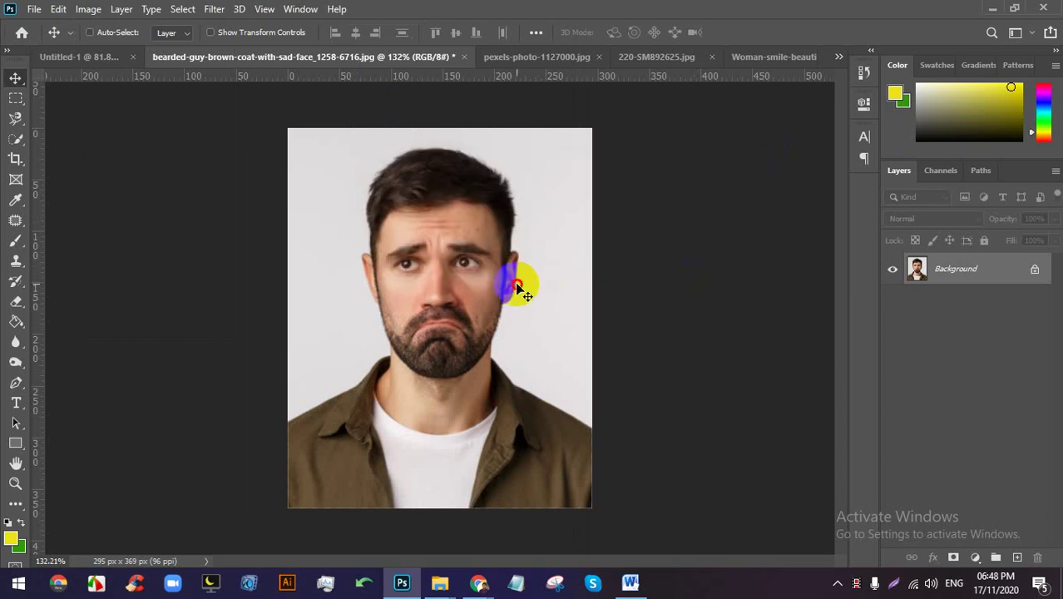
# View the cropped photo's Image Size settings and close them without changes.
pyautogui.hotkey('ctrl', 'alt', 'i')
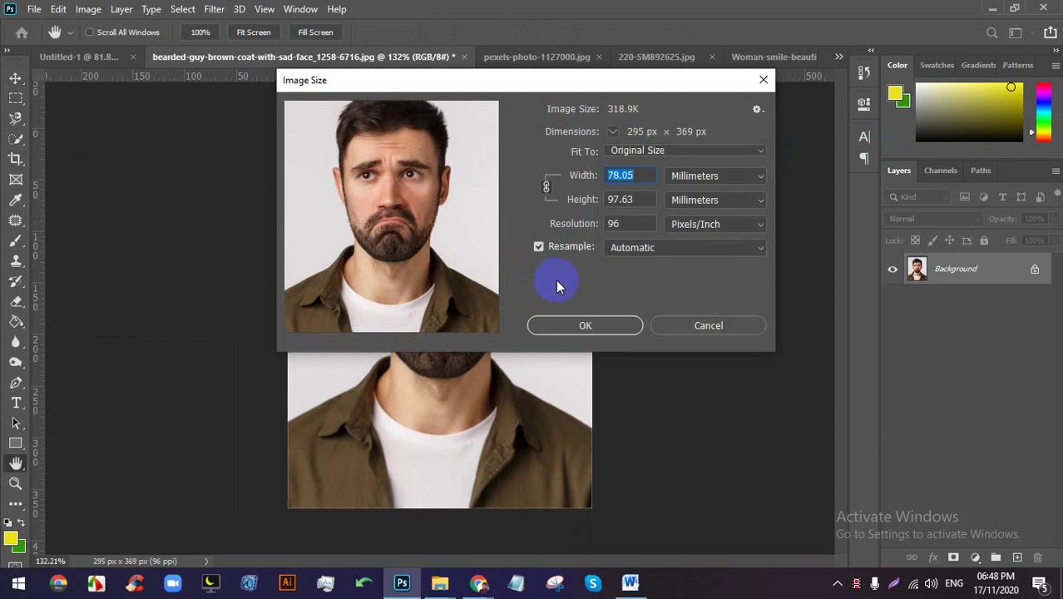
pyautogui.click(685, 319)
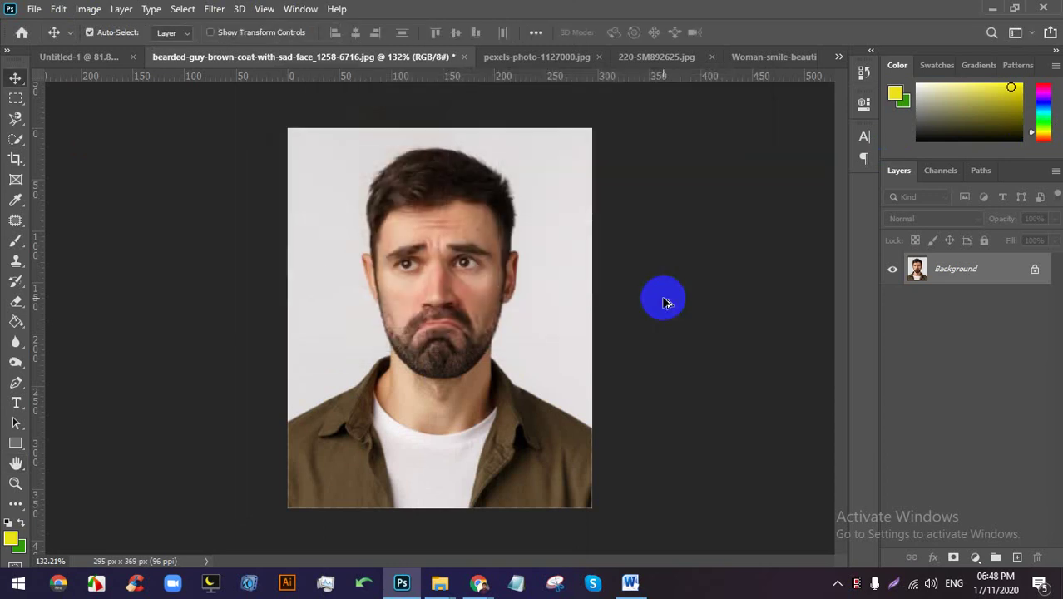
pyautogui.hotkey('ctrl', 'alt', 'i')
pyautogui.click(678, 324)
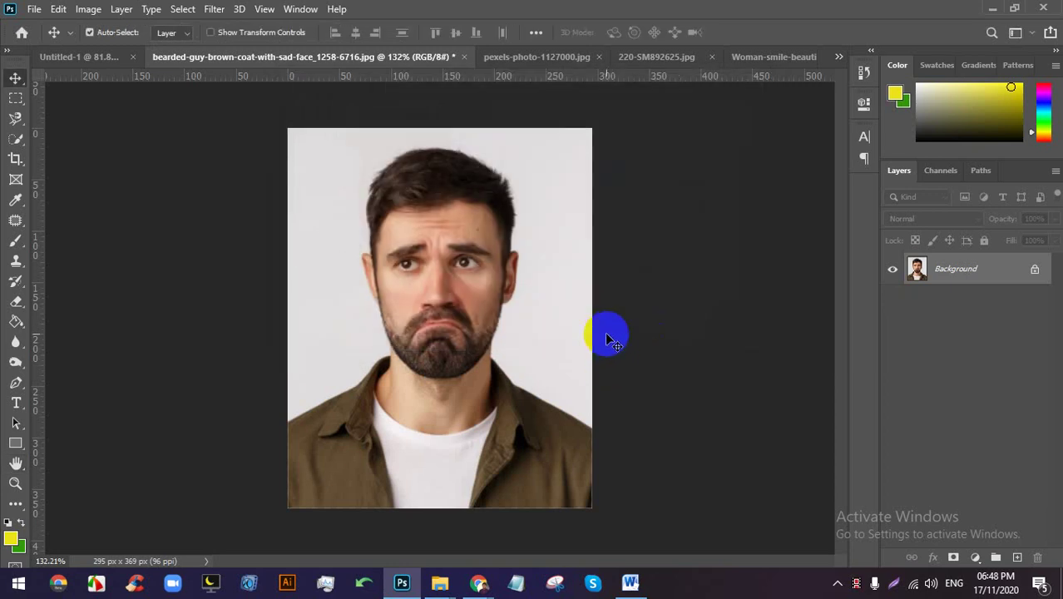
pyautogui.hotkey('ctrl', 'alt', 'i')
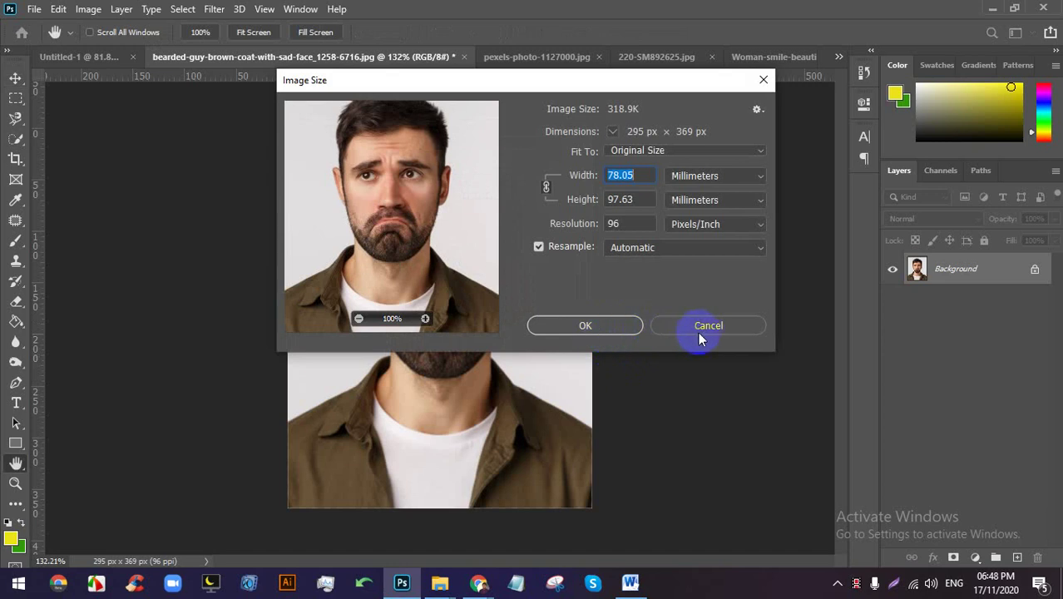
pyautogui.click(701, 330)
# Open the Image Size settings for the cropped photo and set the width to 40 mm with proportions linked.
pyautogui.click(90, 9)
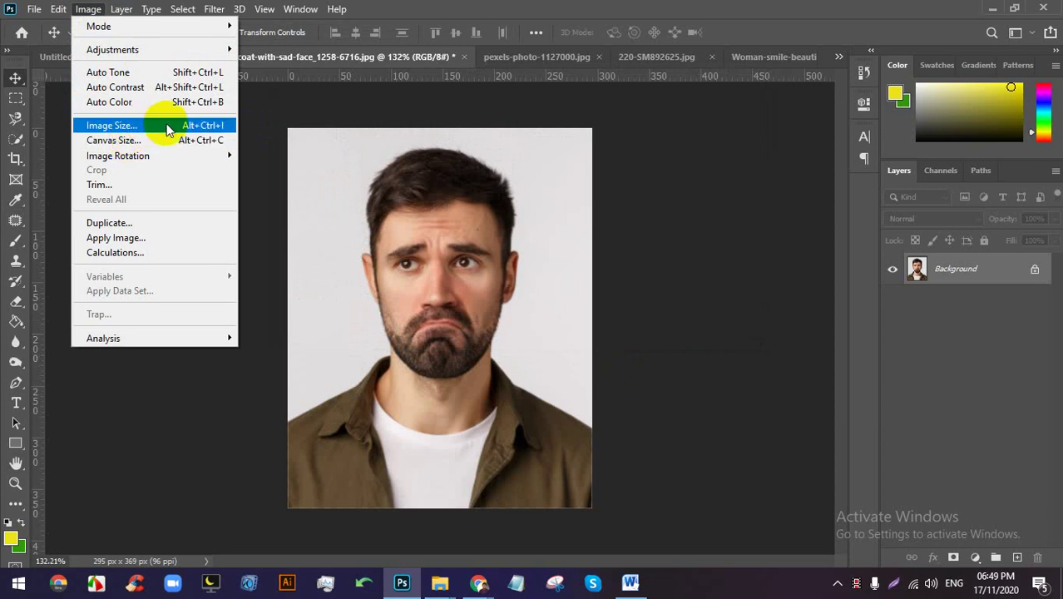
pyautogui.click(206, 126)
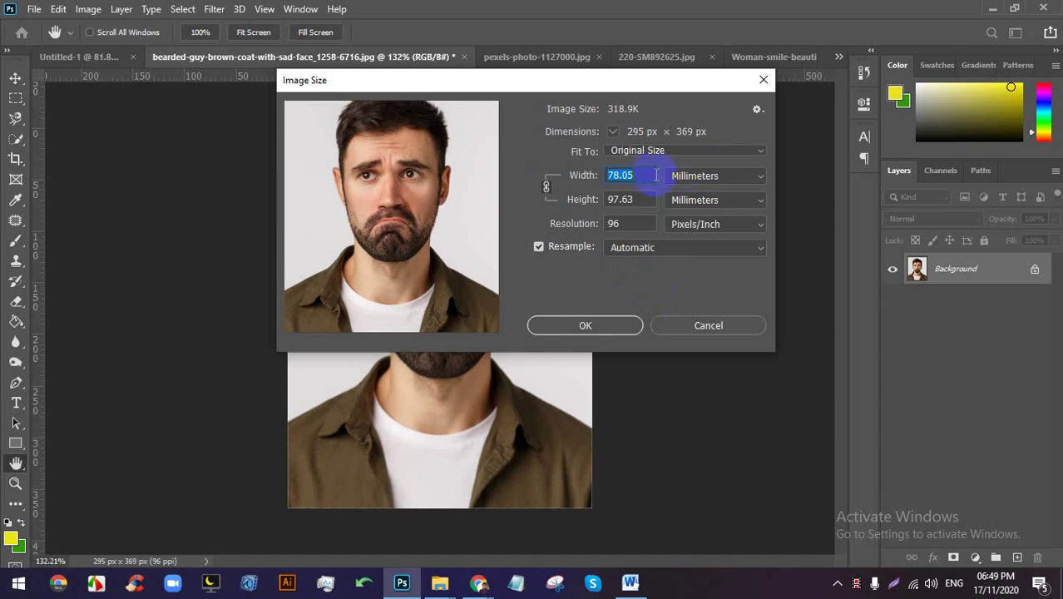
pyautogui.click(628, 224)
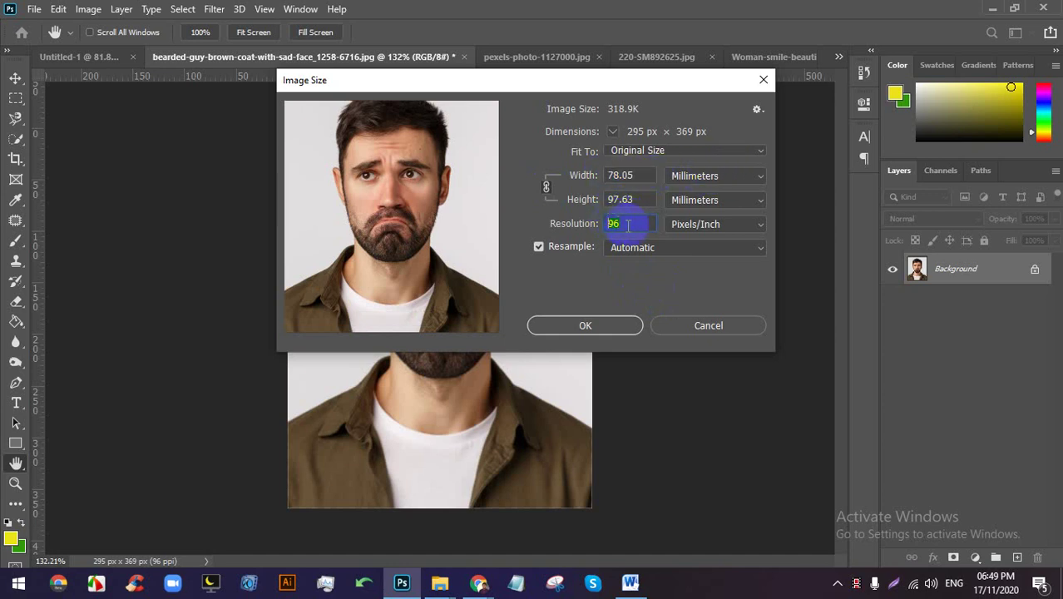
pyautogui.click(630, 176)
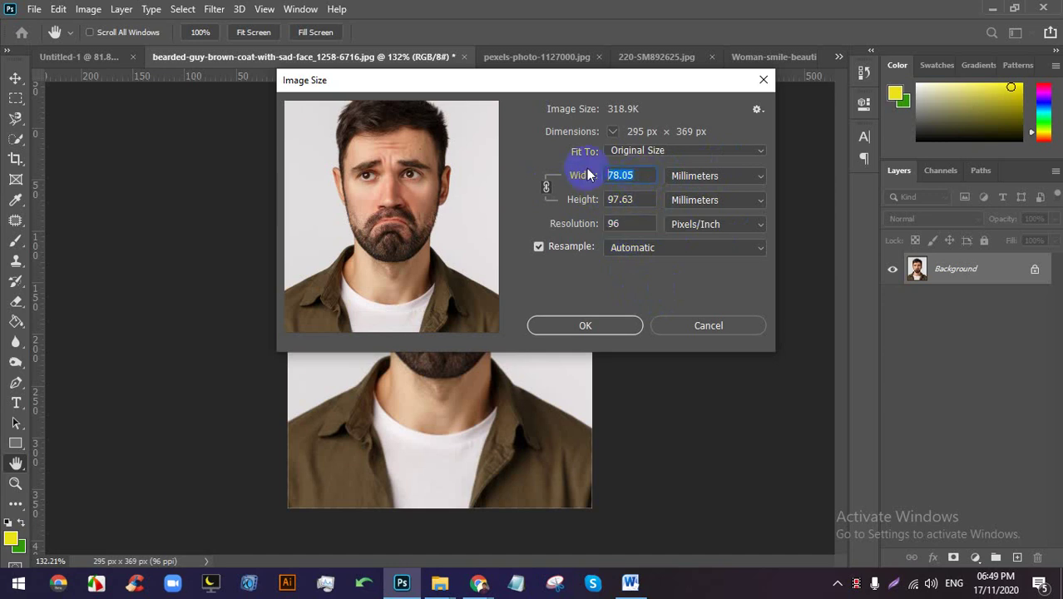
pyautogui.write('40')
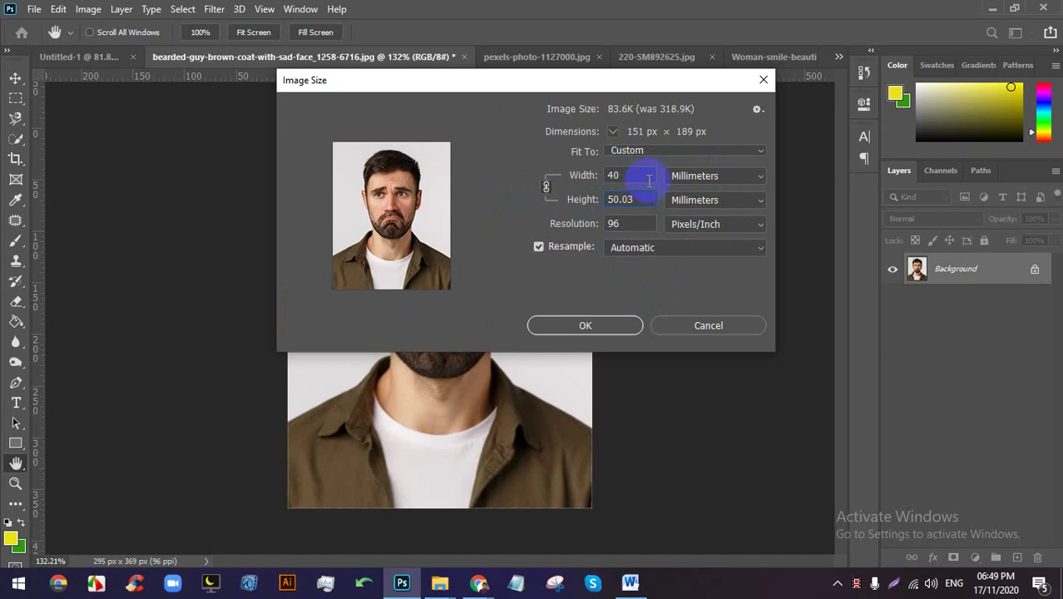
# Demonstrate proportional scaling by stepping the linked width up to 51.7 mm and back down to 49.4 mm.
pyautogui.press('Up')
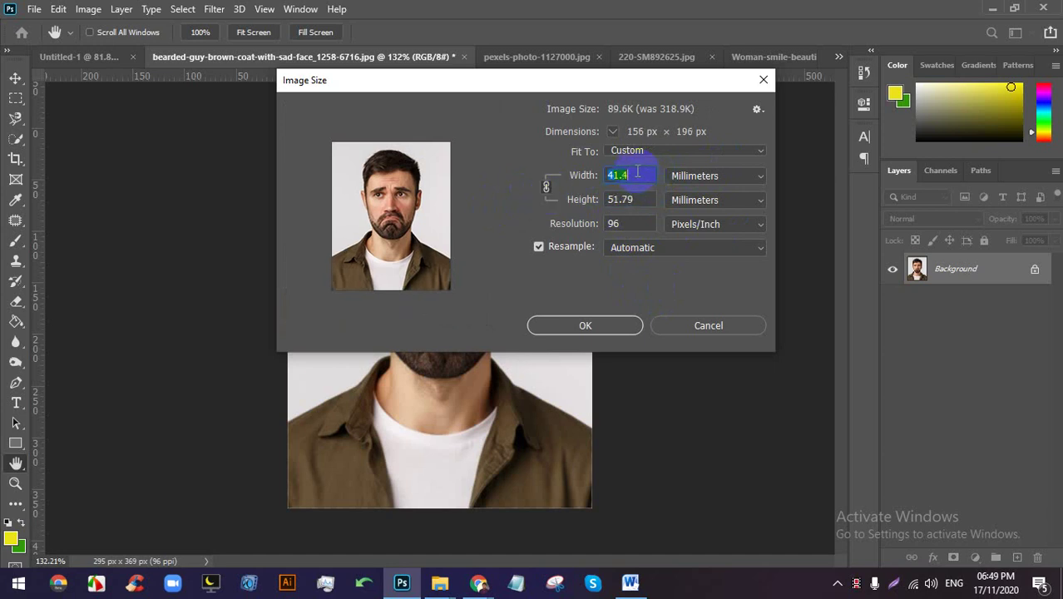
pyautogui.press('Up')
pyautogui.press('Up')
pyautogui.press('Up')
pyautogui.press('Up')
pyautogui.press('Up')
pyautogui.press('Up')
pyautogui.press('Up')
pyautogui.press('Up')
pyautogui.press('Up')
pyautogui.press('Up')
pyautogui.press('Up')
pyautogui.press('Up')
pyautogui.press('Up')
pyautogui.press('Up')
pyautogui.press('Up')
pyautogui.press('Up')
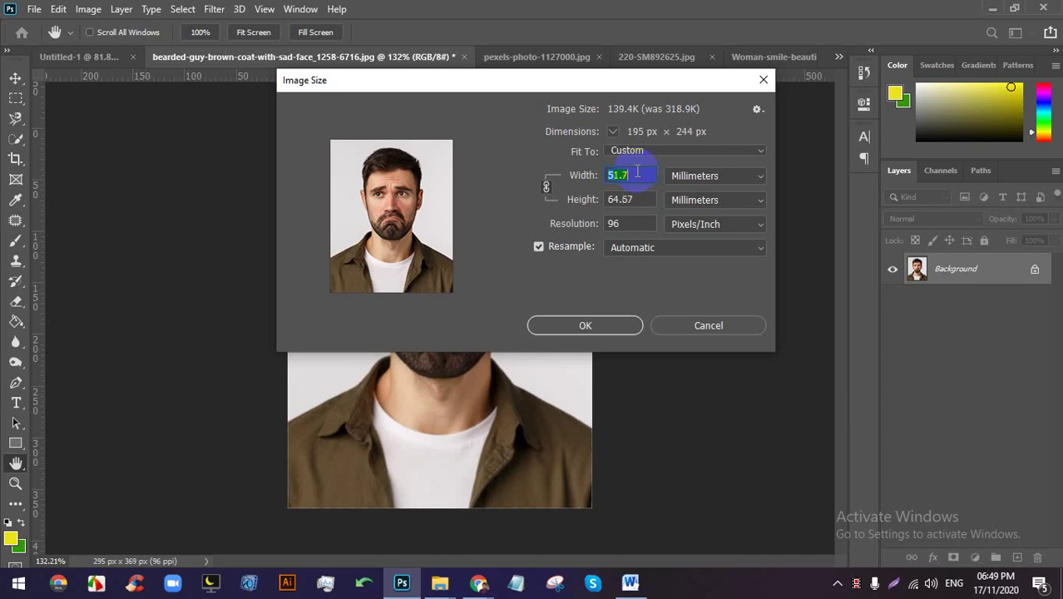
pyautogui.press('Down')
pyautogui.press('Down')
pyautogui.press('Down')
pyautogui.press('Down')
pyautogui.press('Down')
pyautogui.press('Down')
pyautogui.press('Down')
pyautogui.press('Down')
pyautogui.press('Down')
pyautogui.press('Down')
pyautogui.press('Down')
pyautogui.press('Down')
pyautogui.press('Down')
pyautogui.press('Down')
pyautogui.press('Down')
pyautogui.press('Down')
pyautogui.press('Down')
pyautogui.press('Down')
pyautogui.press('Down')
pyautogui.press('Down')
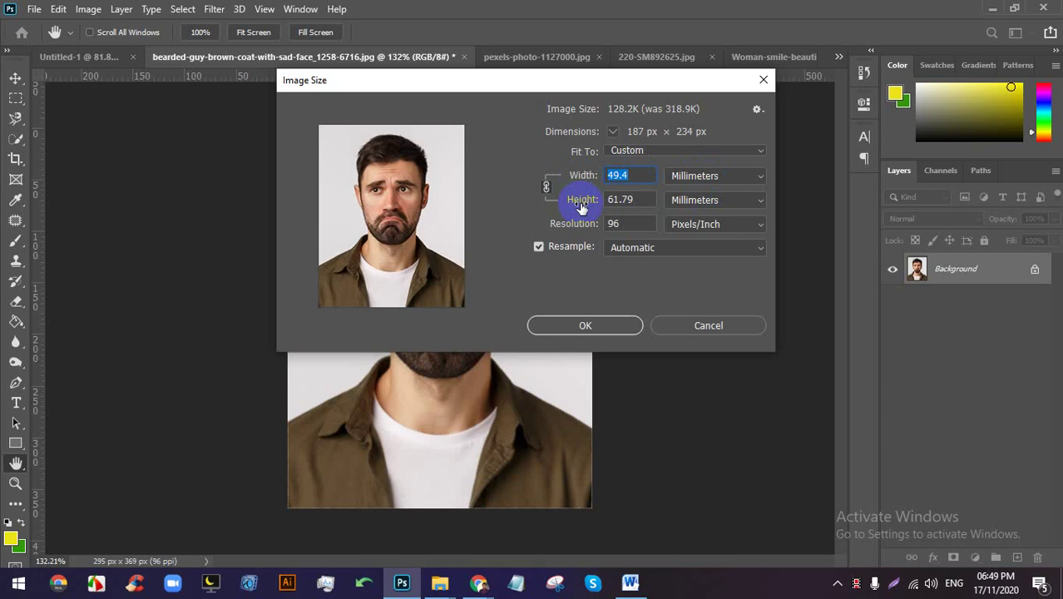
# Unlink the width from the height and set the image size to 40 mm wide by 50 mm high.
pyautogui.click(625, 176)
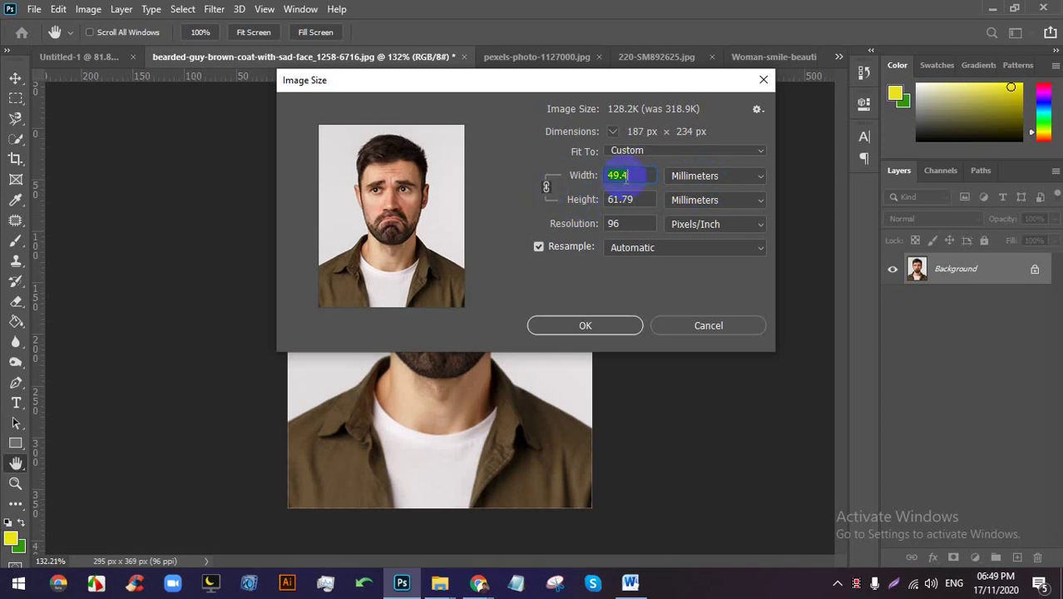
pyautogui.press('Down')
pyautogui.press('Down')
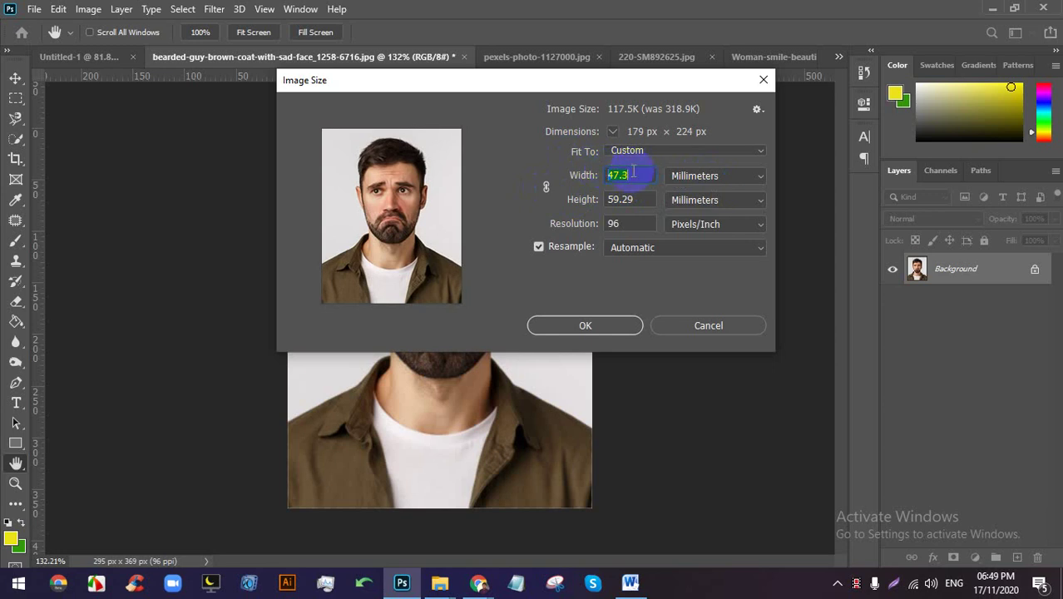
pyautogui.press('Down')
pyautogui.press('Down')
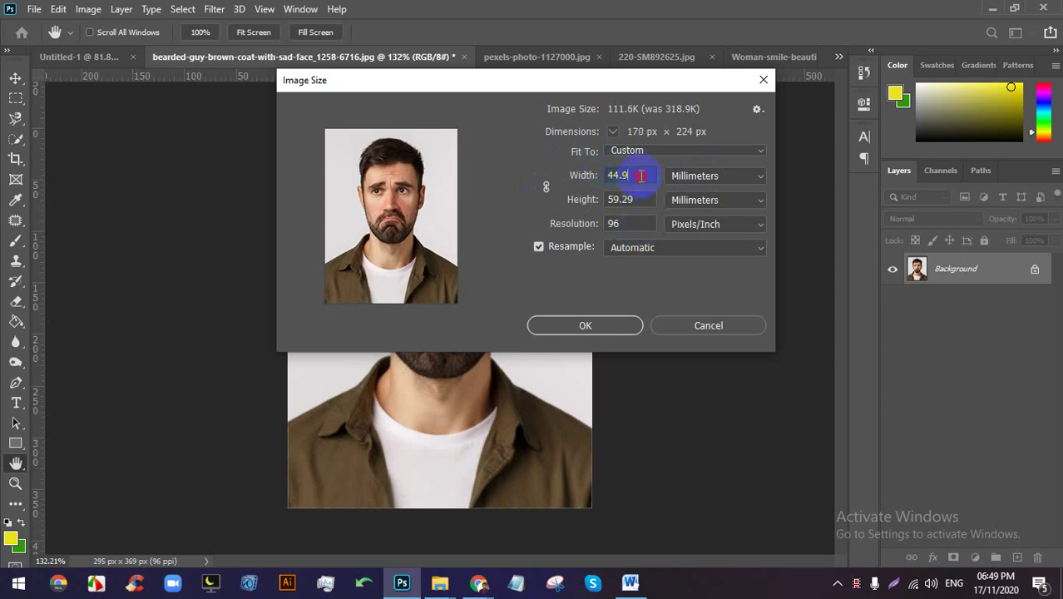
pyautogui.write('40')
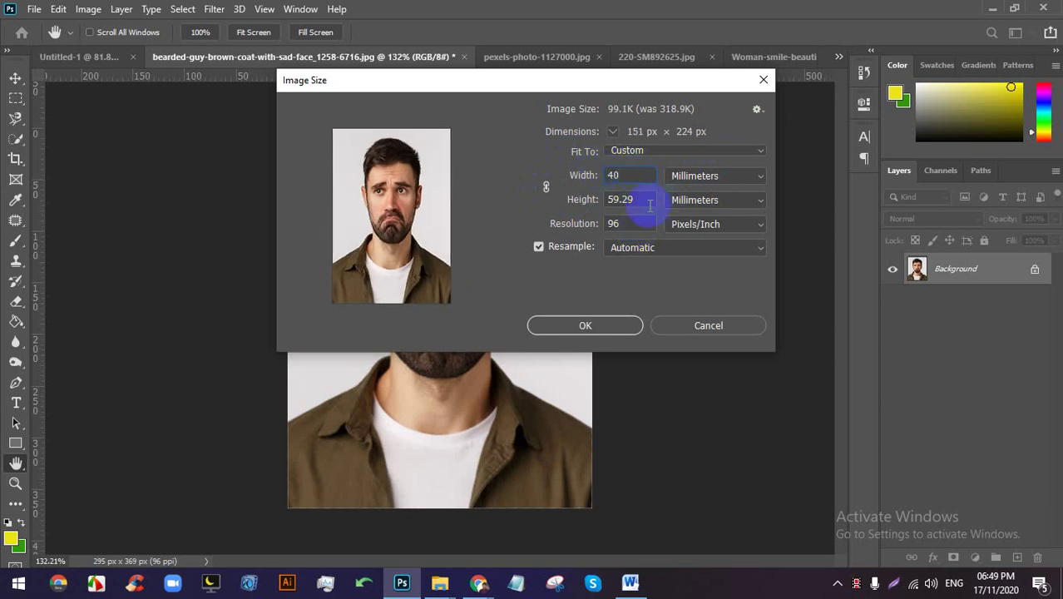
pyautogui.moveTo(650, 207); pyautogui.dragTo(589, 202)
pyautogui.write('40')
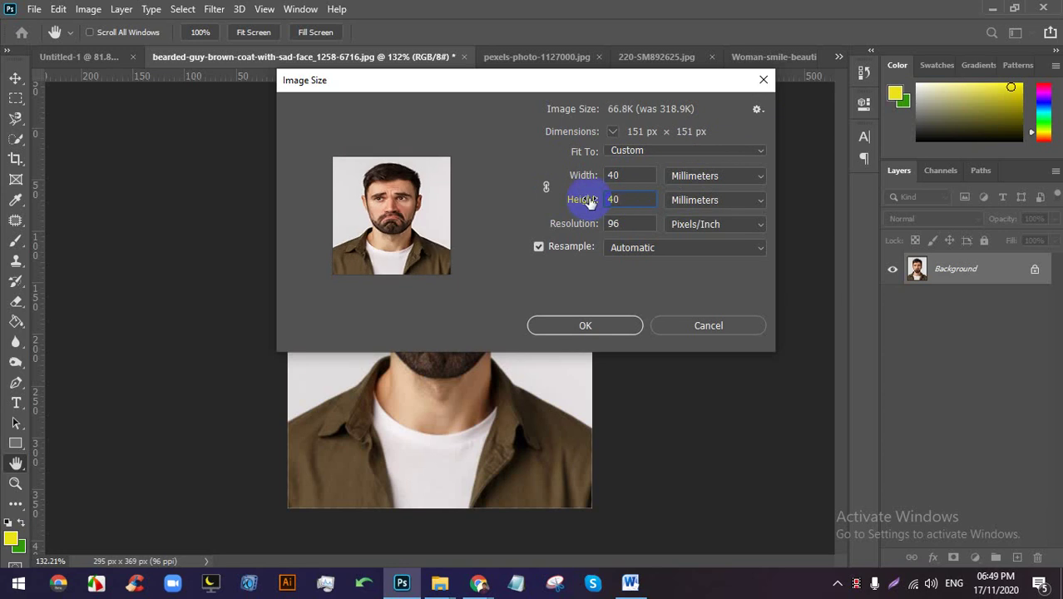
pyautogui.press('BackSpace')
pyautogui.press('BackSpace')
pyautogui.write('50')
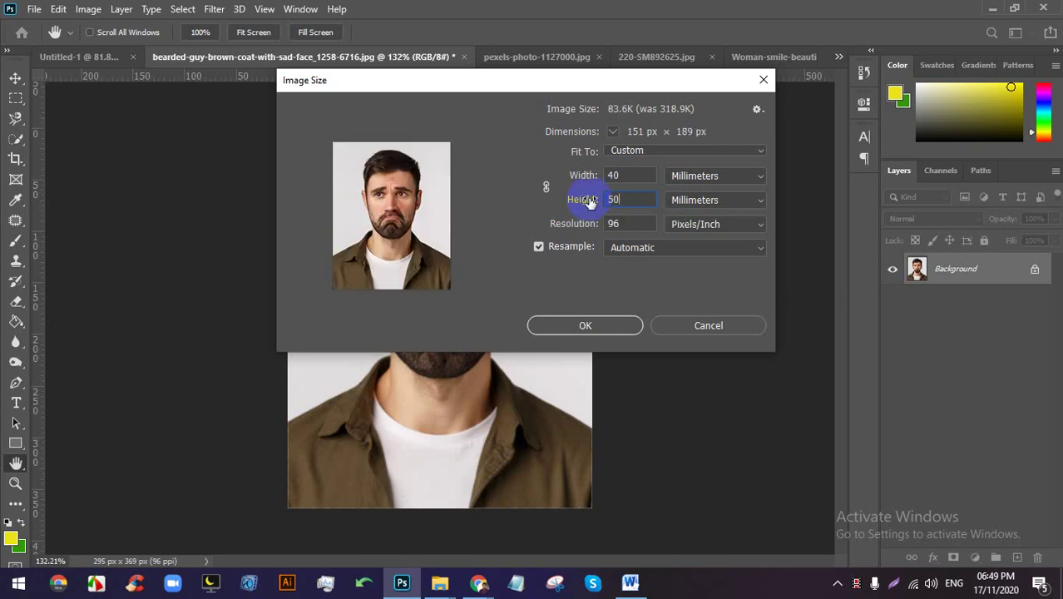
# Set the resolution to 300 pixels/inch and apply the new image size.
pyautogui.moveTo(632, 224); pyautogui.dragTo(570, 223)
pyautogui.write('300')
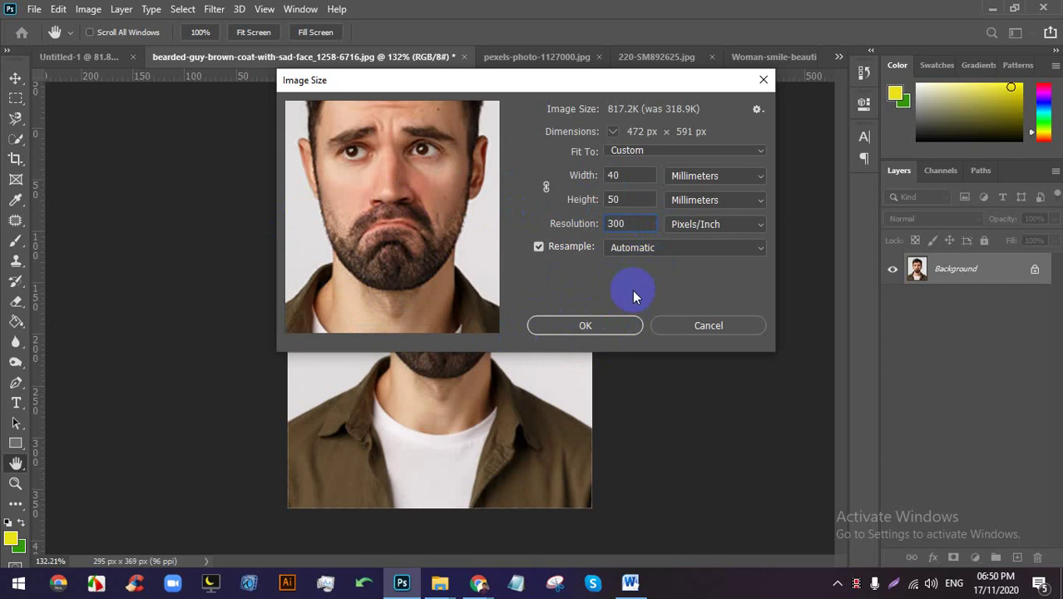
pyautogui.click(592, 325)
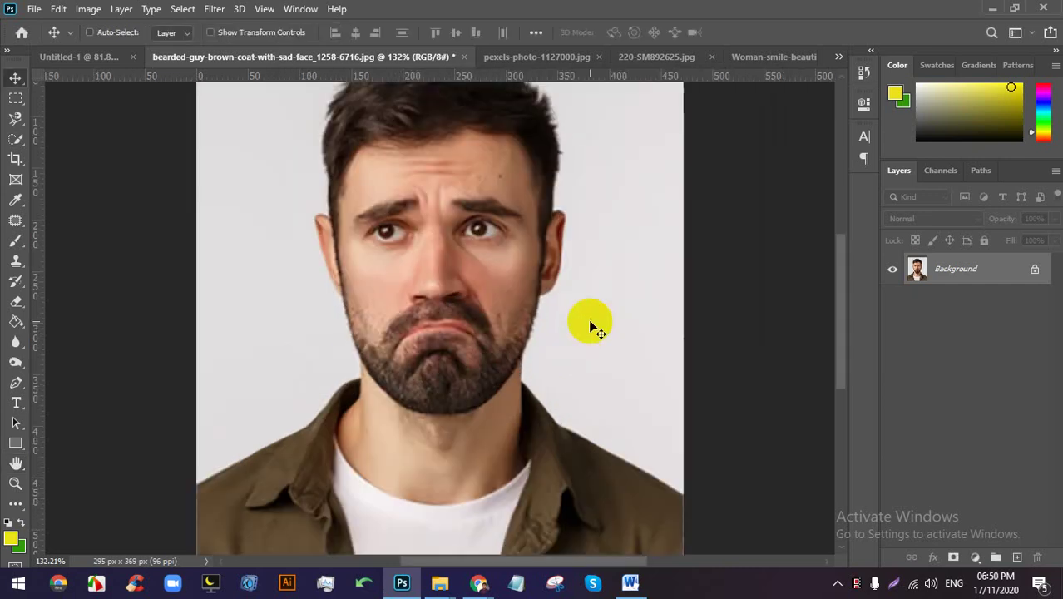
pyautogui.scroll(-3, 593, 322)
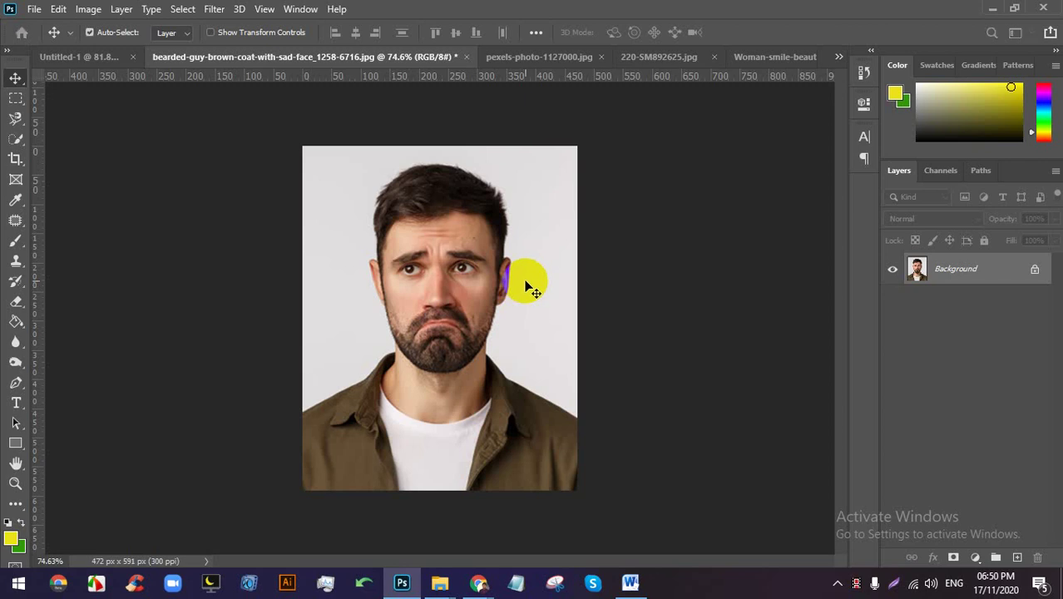
# Dismiss the new document setup and open hrithik_roshan_classic_look-1024x768.jpg from the LEDP Image folder on drive E.
pyautogui.hotkey('ctrl', 'n')
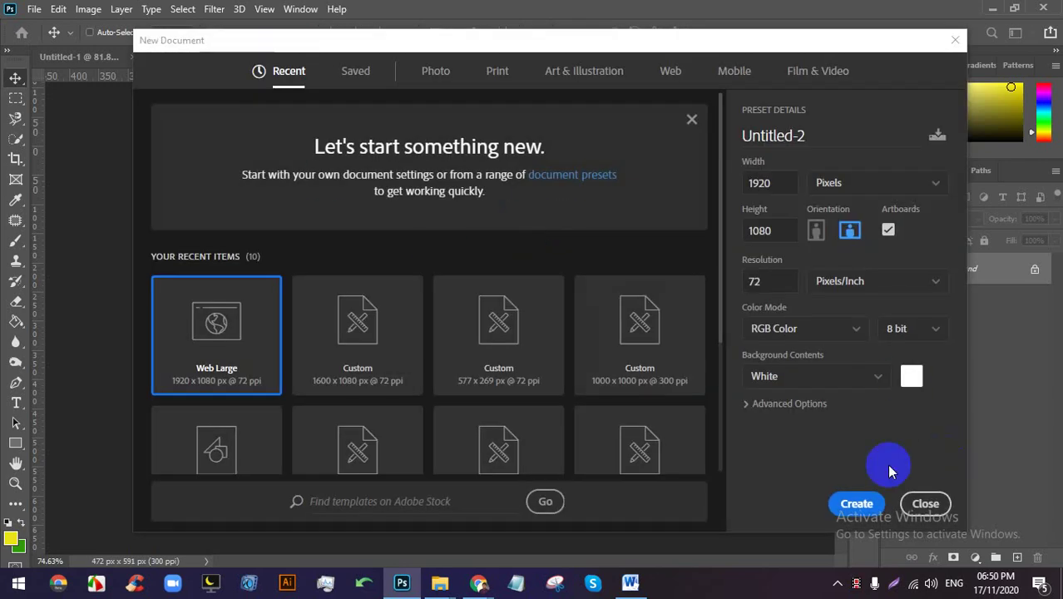
pyautogui.click(928, 498)
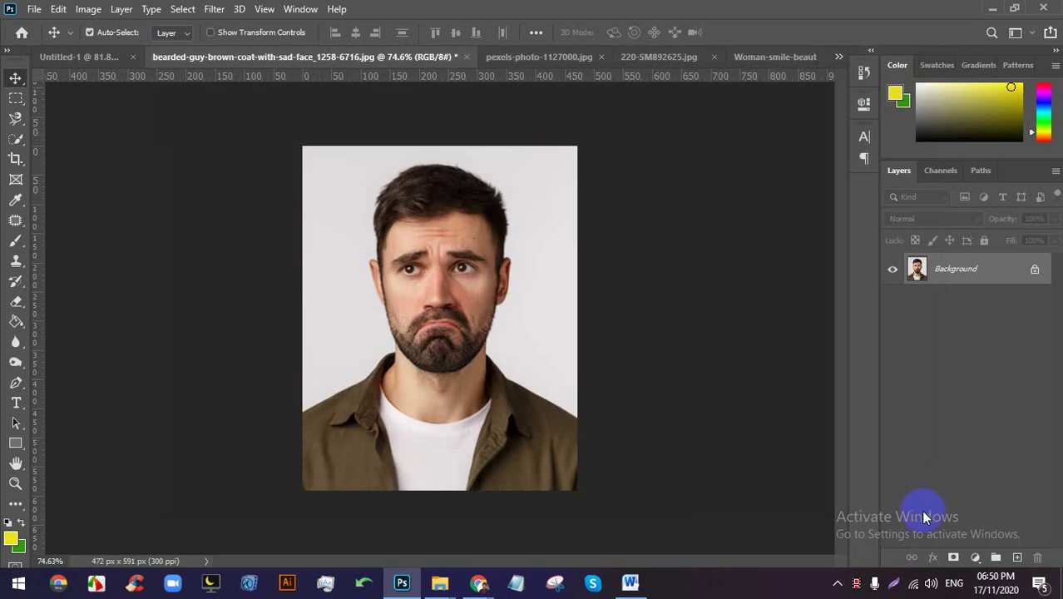
pyautogui.hotkey('ctrl', 'o')
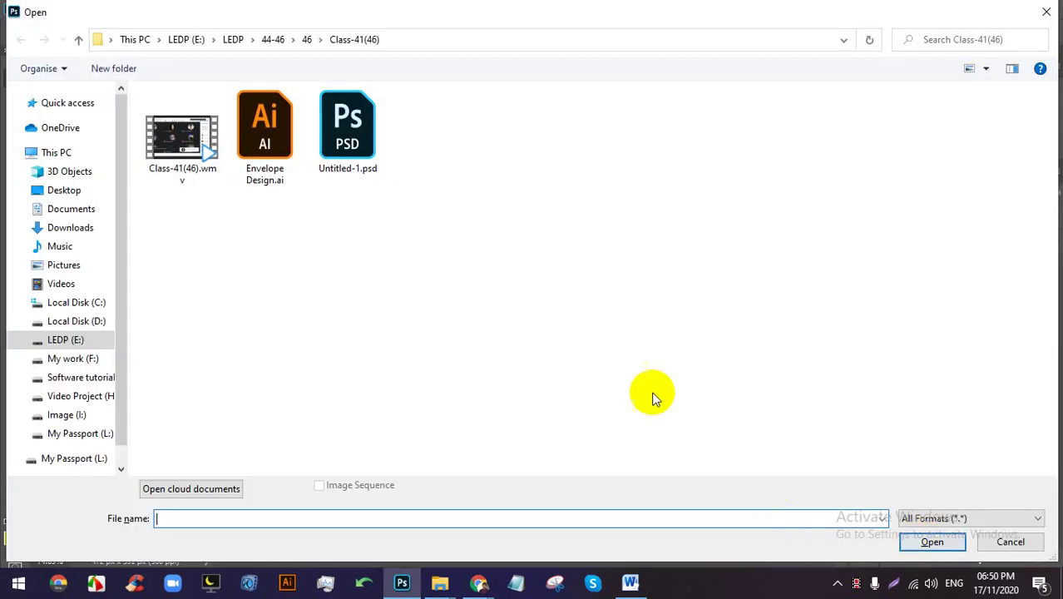
pyautogui.click(77, 347)
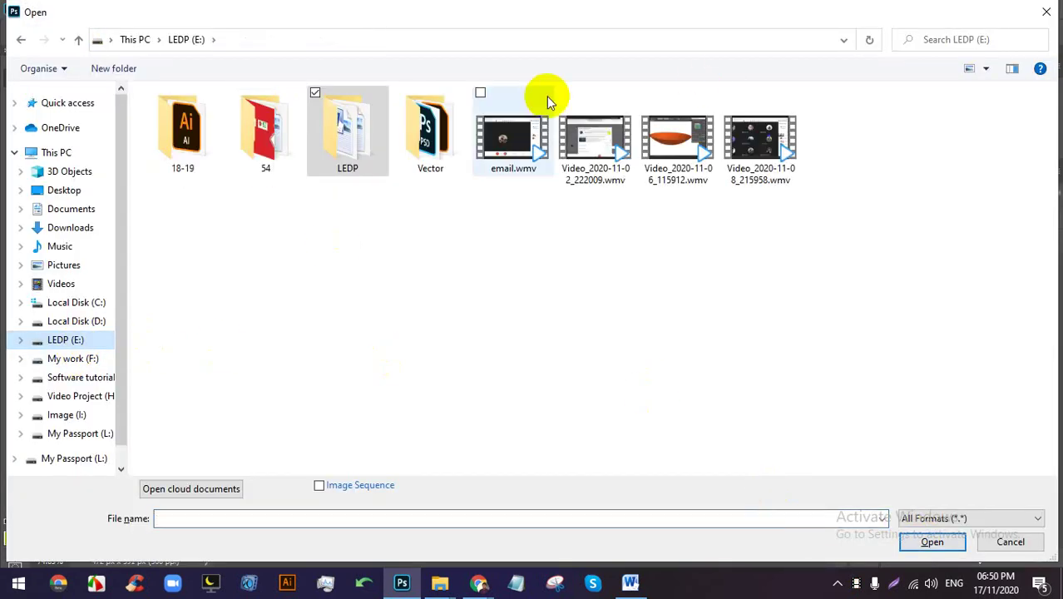
pyautogui.doubleClick(346, 130)
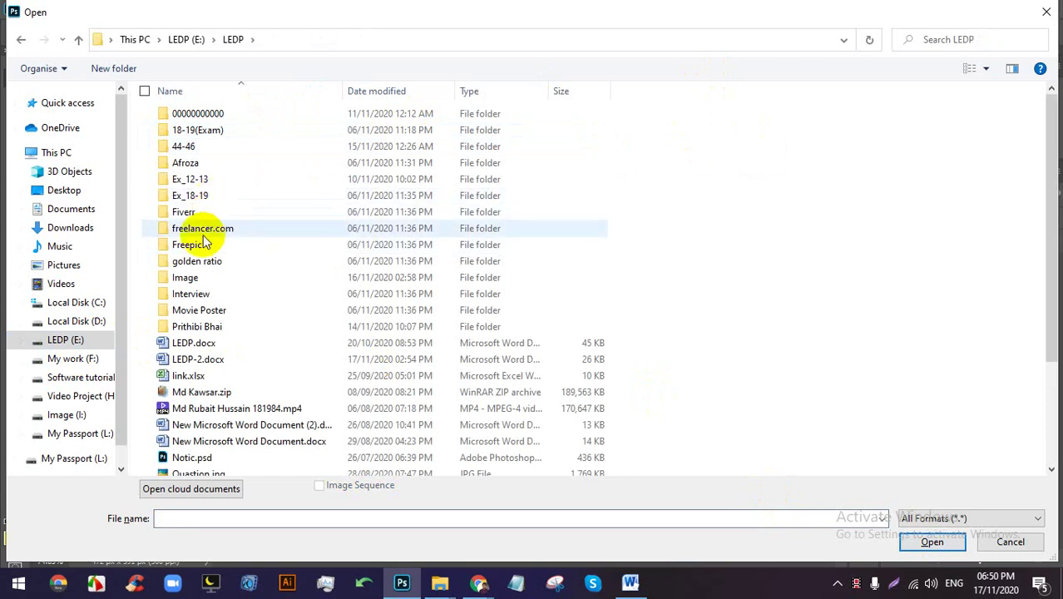
pyautogui.click(200, 281)
pyautogui.doubleClick(200, 281)
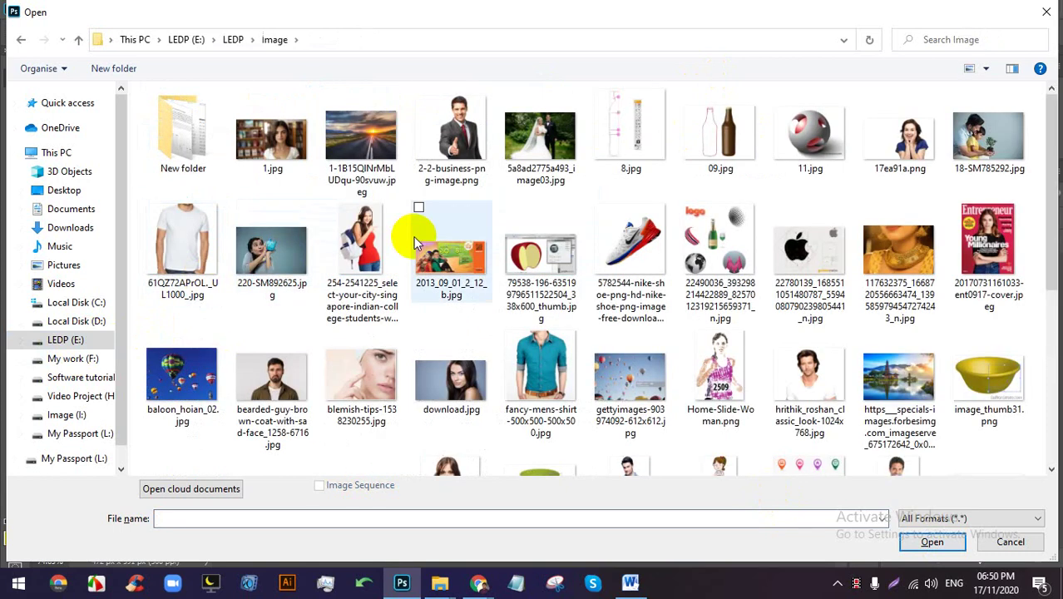
pyautogui.scroll(-3, 480, 331)
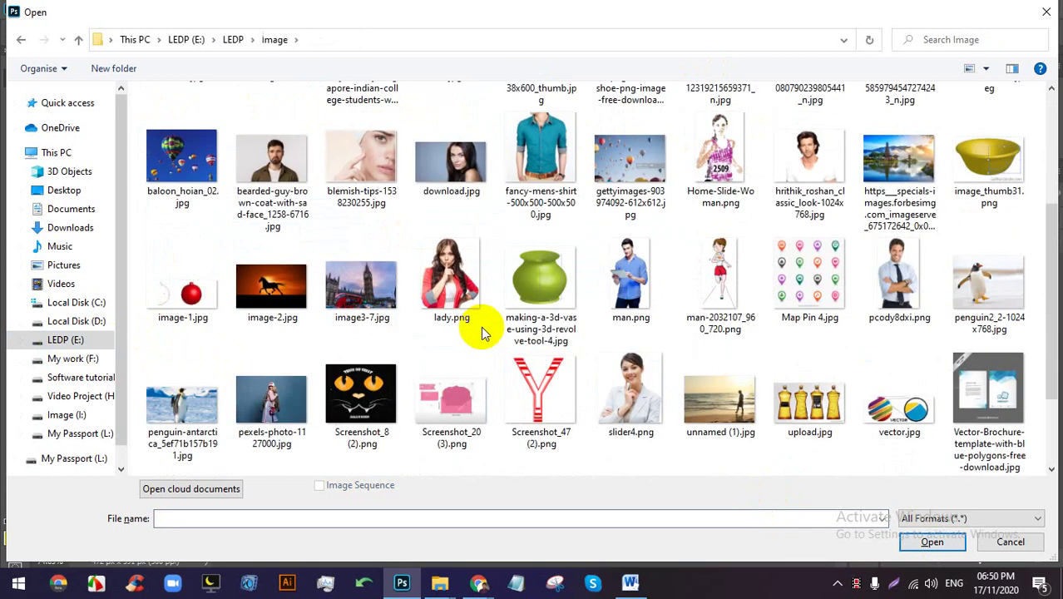
pyautogui.doubleClick(795, 172)
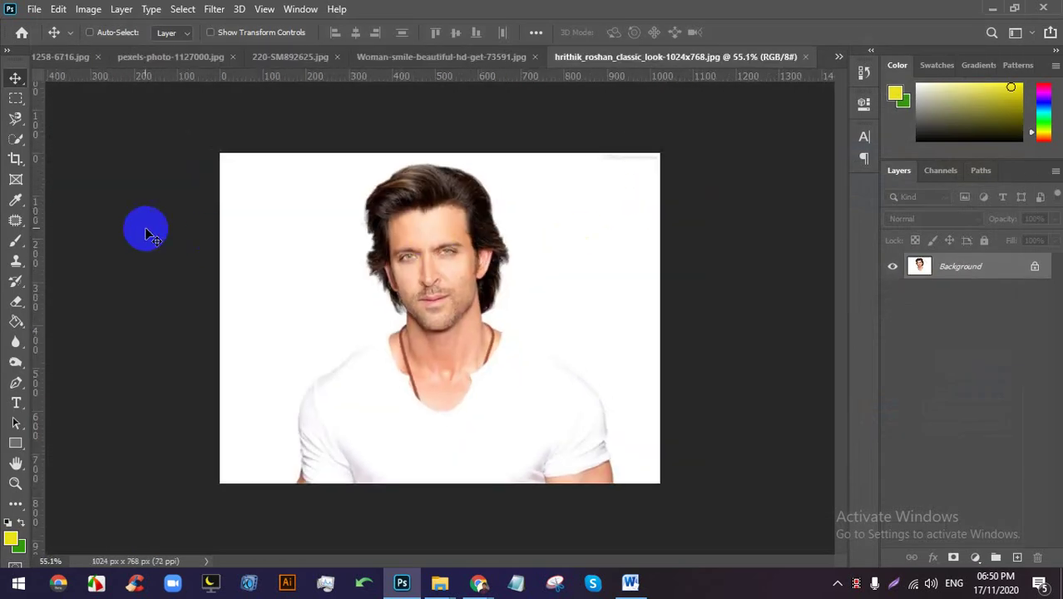
# Activate the Crop tool on the Hrithik Roshan portrait and clear its stored aspect ratio values.
pyautogui.click(16, 160)
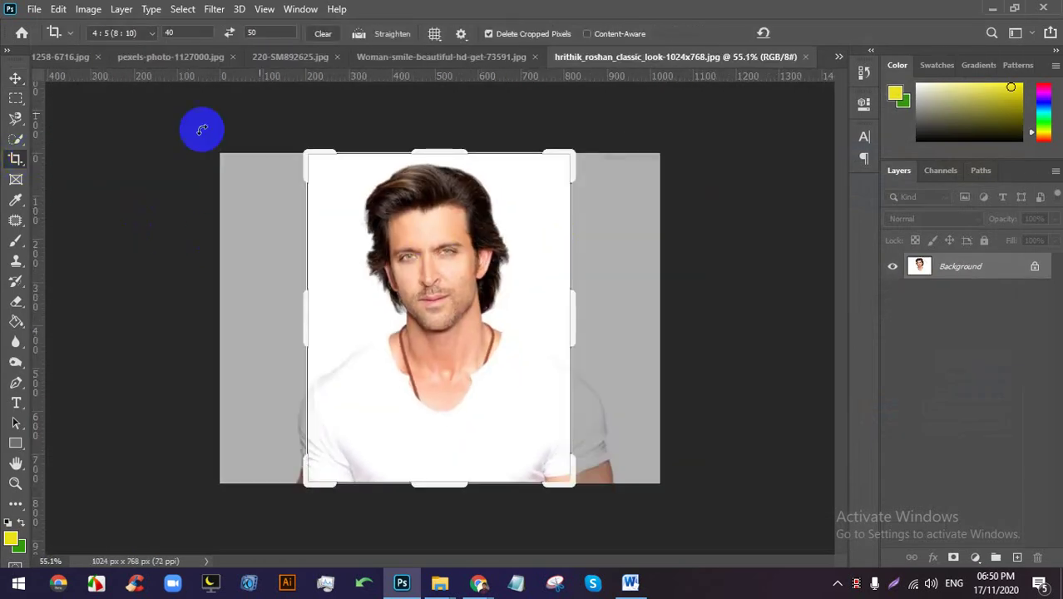
pyautogui.click(16, 78)
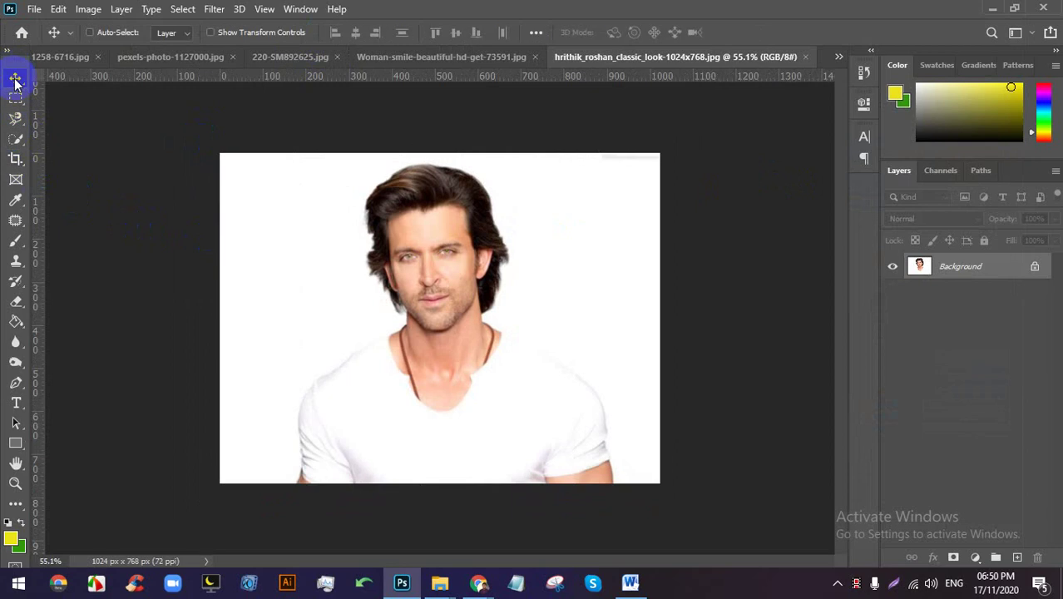
pyautogui.click(15, 160)
pyautogui.click(479, 423)
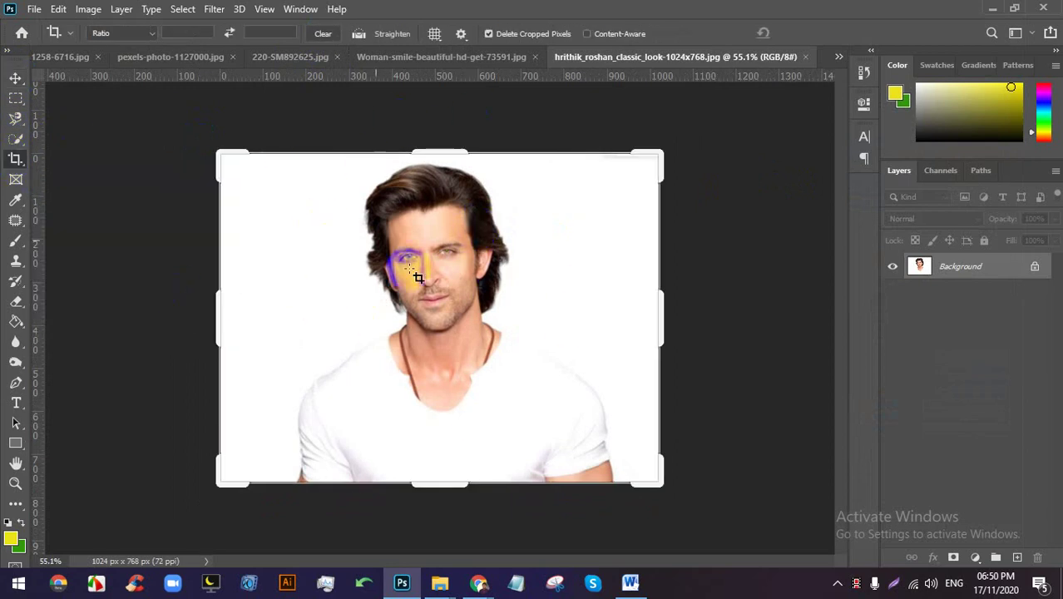
pyautogui.click(489, 285)
pyautogui.click(463, 60)
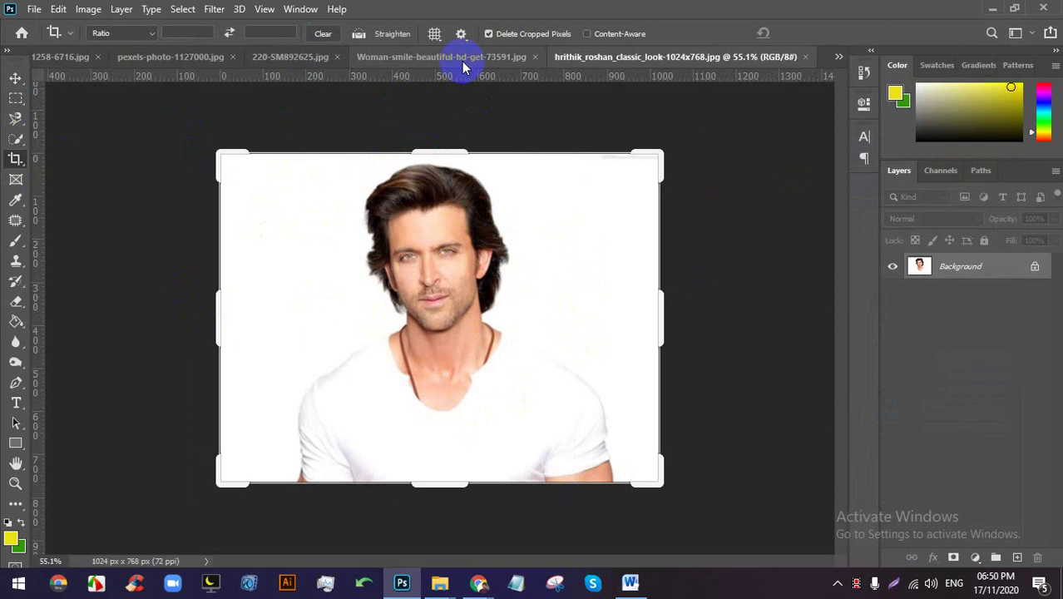
# Set the width value of the crop box's aspect ratio to 2in.
pyautogui.click(196, 33)
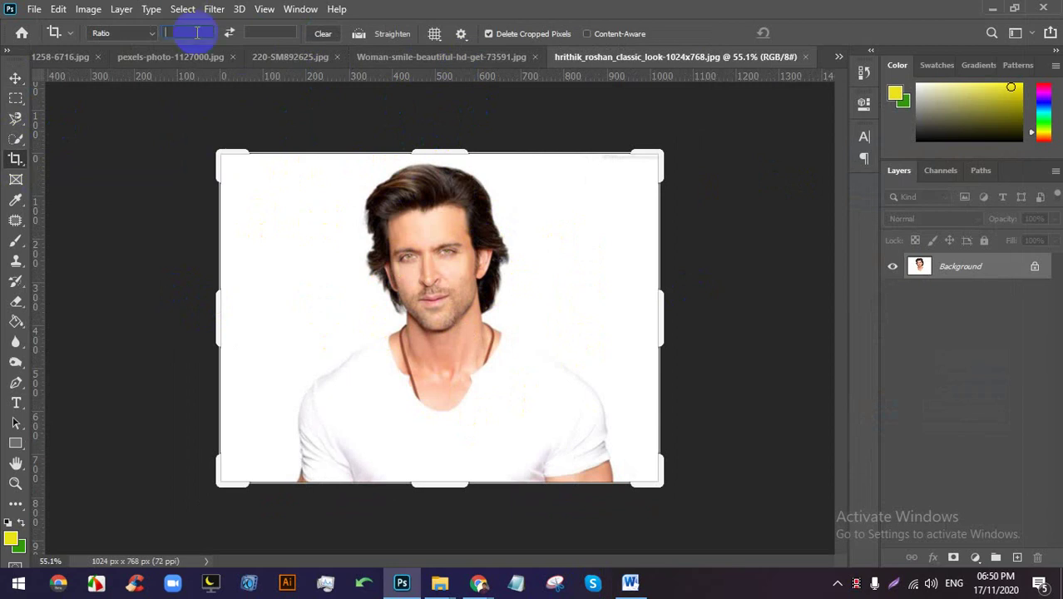
pyautogui.press('Tab')
pyautogui.click(188, 32)
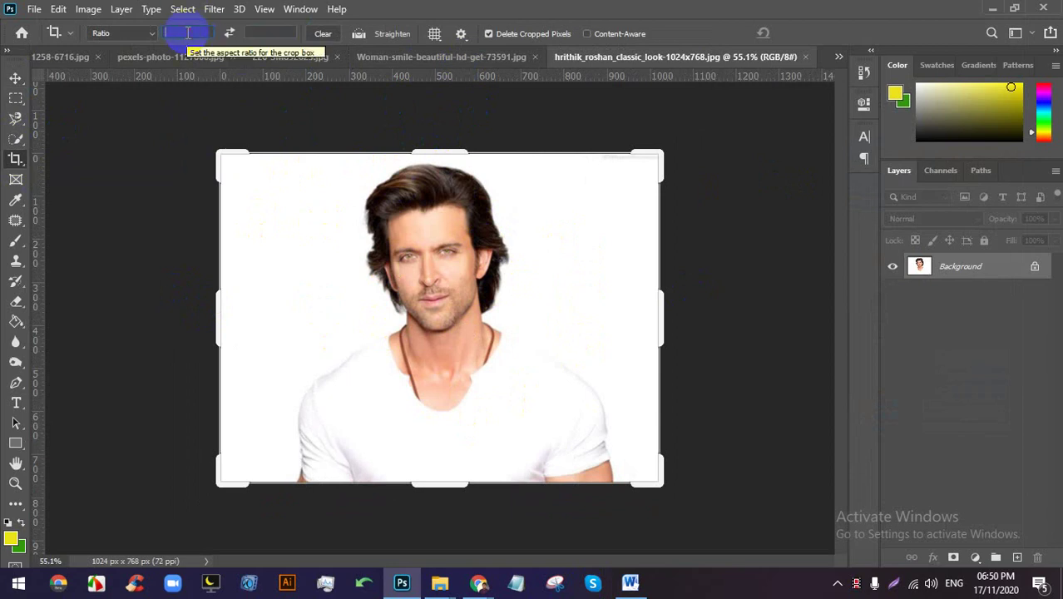
pyautogui.write('2')
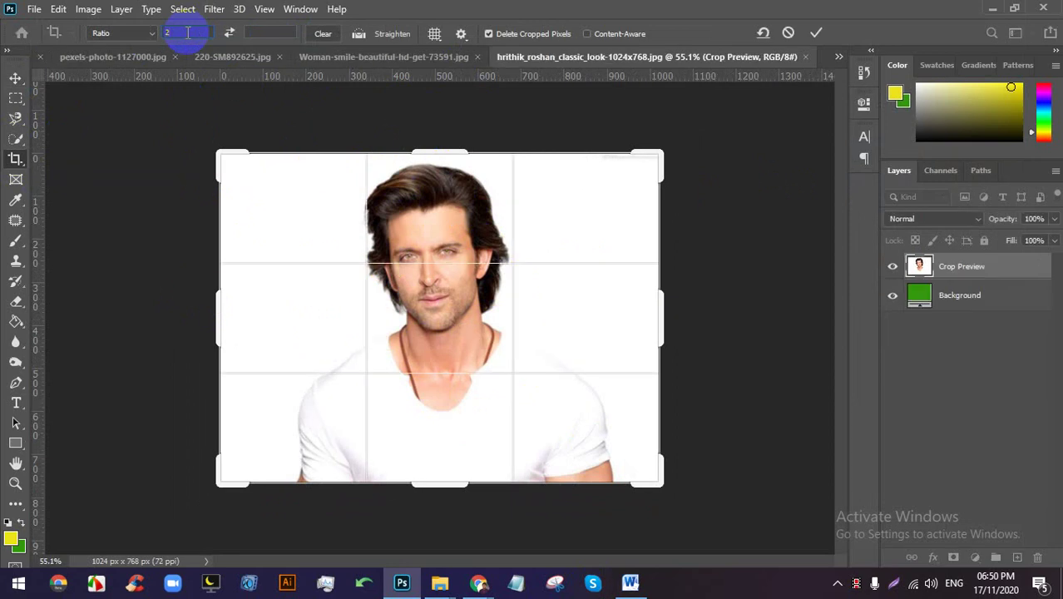
pyautogui.write('in')
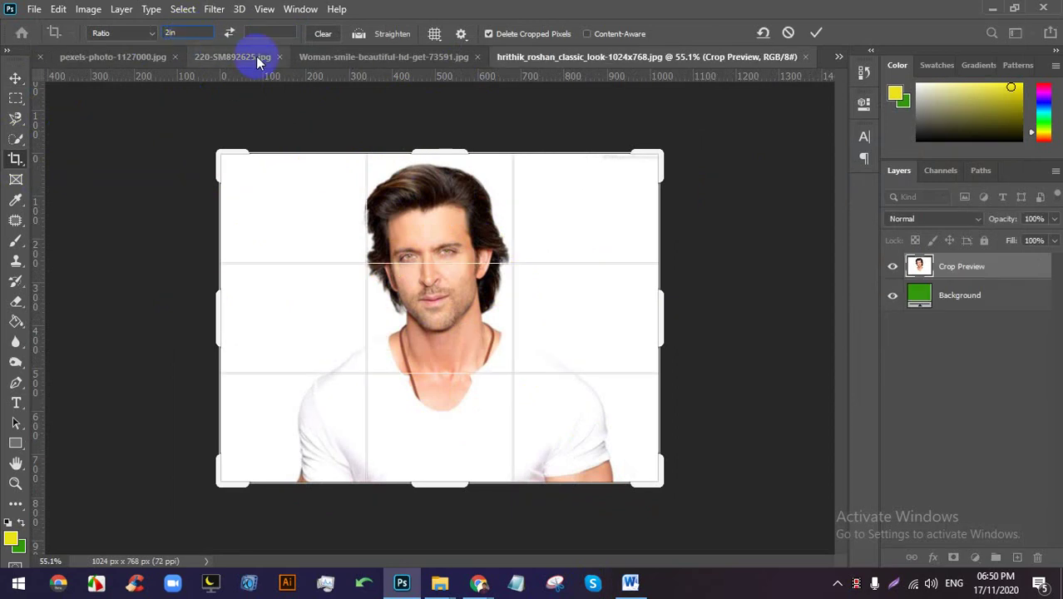
# Set the crop box's aspect ratio to 2 by 2.
pyautogui.click(281, 39)
pyautogui.write('21')
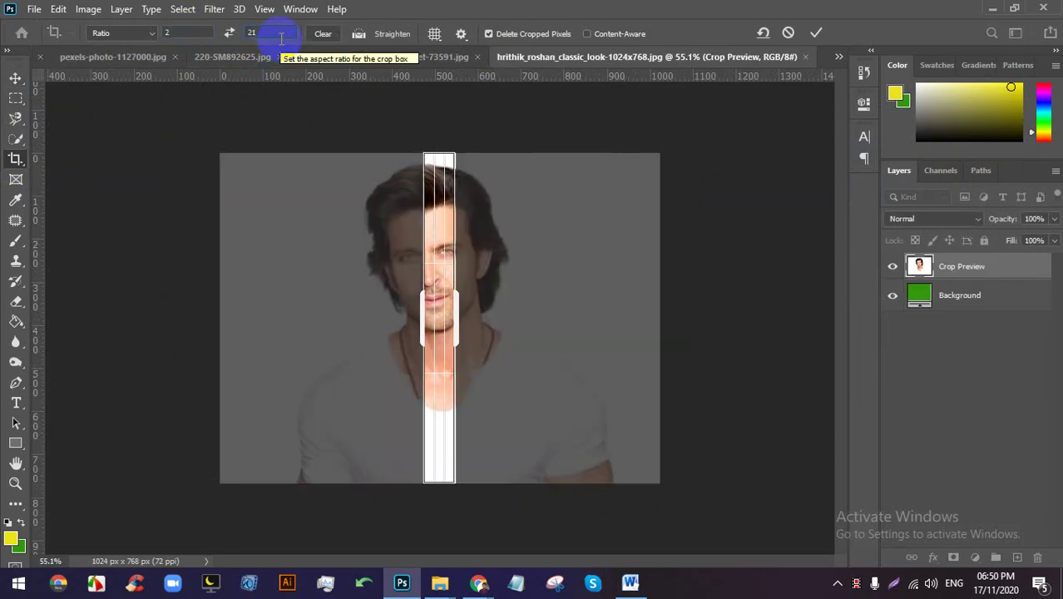
pyautogui.press('BackSpace')
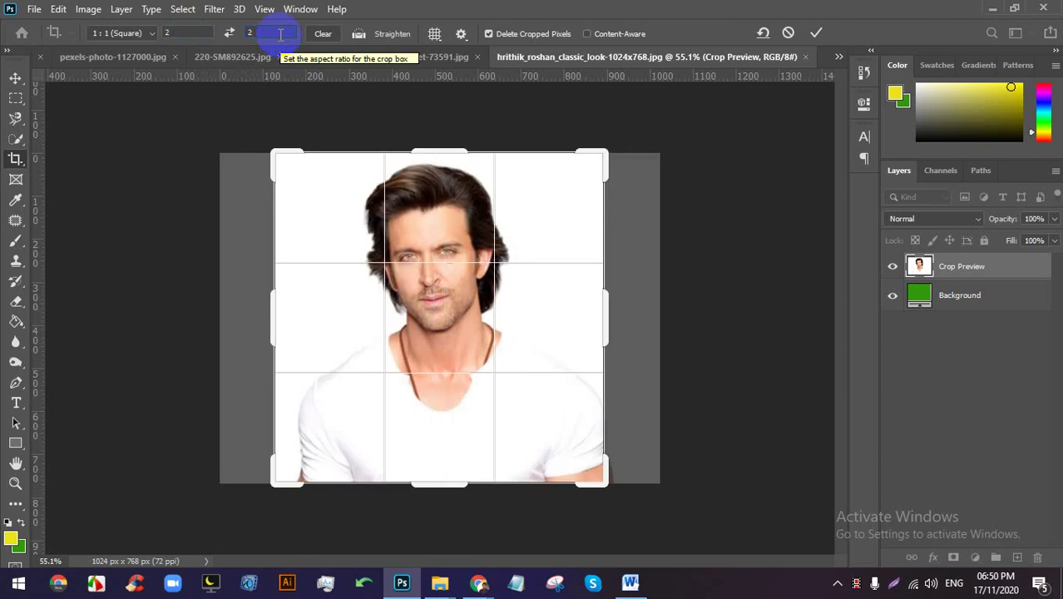
pyautogui.click(443, 211)
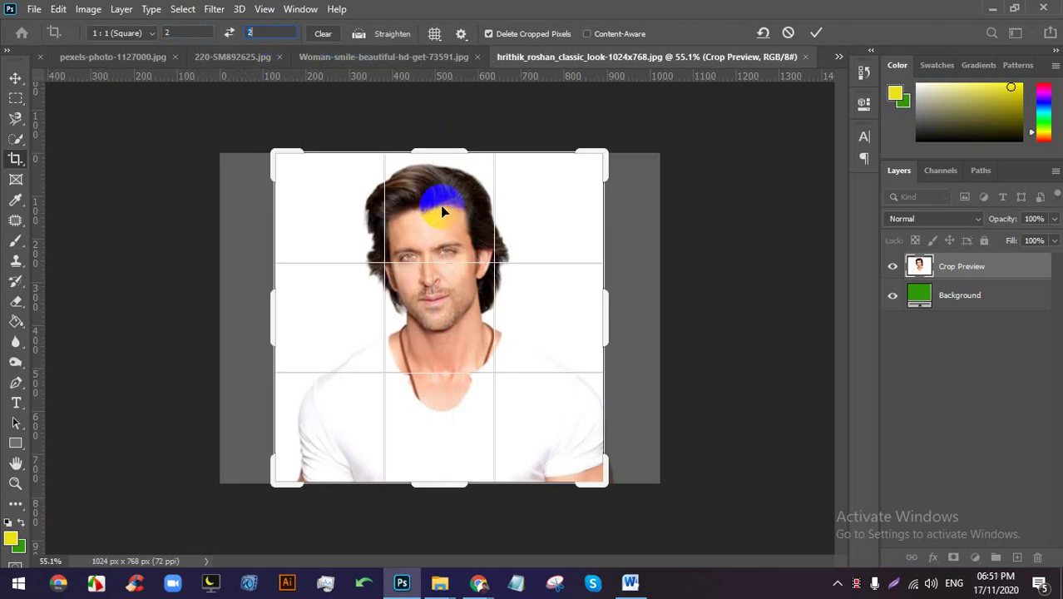
# Shrink the square crop box around the man's head and shoulders, reposition the photo inside it, and apply the crop.
pyautogui.moveTo(422, 154); pyautogui.dragTo(438, 285)
pyautogui.hotkey('ctrl', 'r')
pyautogui.moveTo(304, 333); pyautogui.dragTo(328, 333)
pyautogui.moveTo(399, 317); pyautogui.dragTo(430, 266)
pyautogui.click(816, 33)
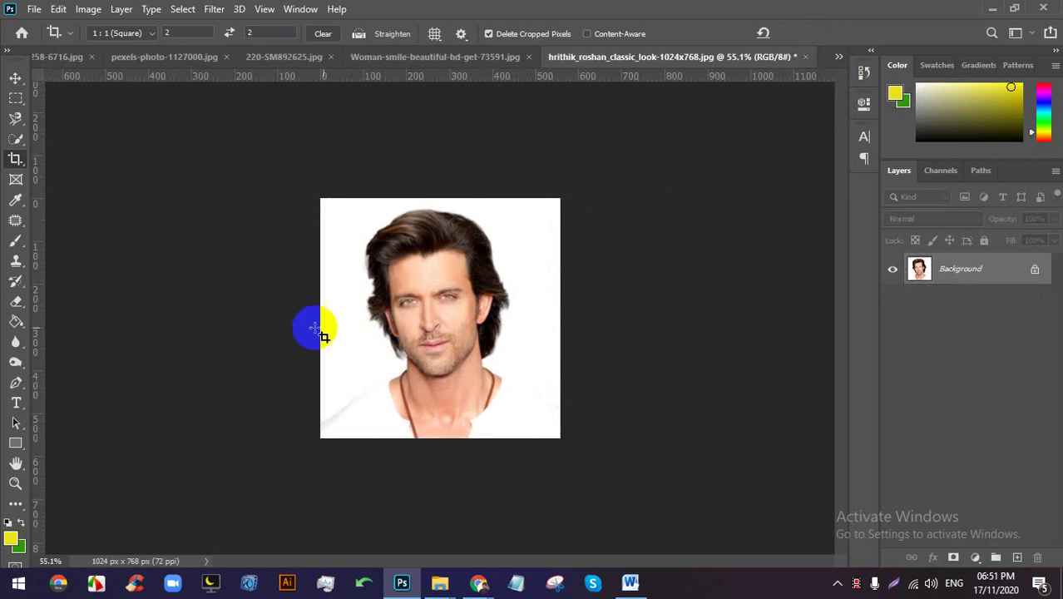
# In the Image Size settings, set the resolution to 300 pixels/inch and the width and height units to inches.
pyautogui.scroll(2, 377, 363)
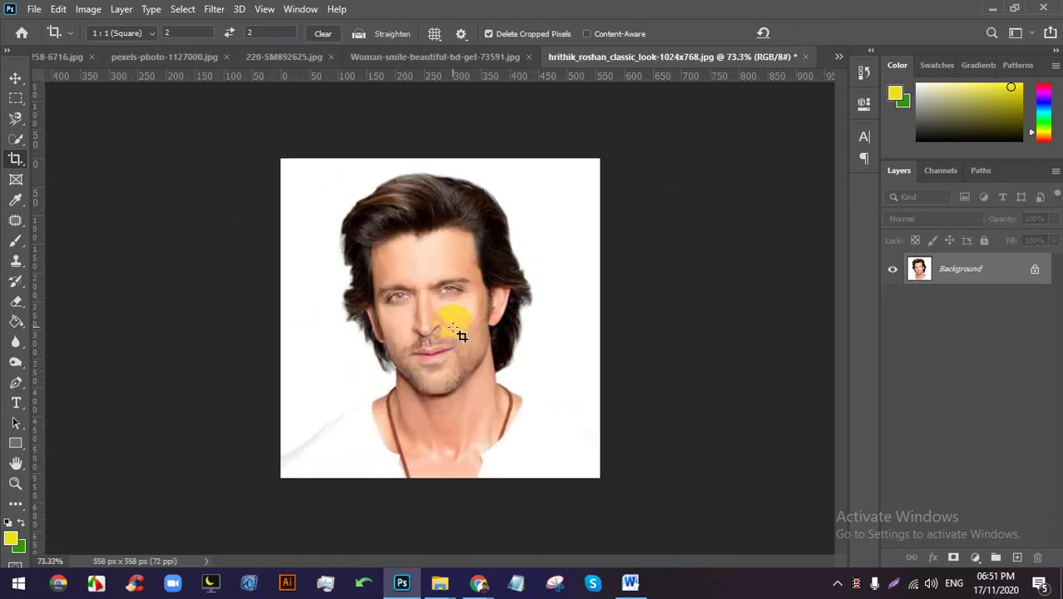
pyautogui.hotkey('ctrl', 'alt', 'i')
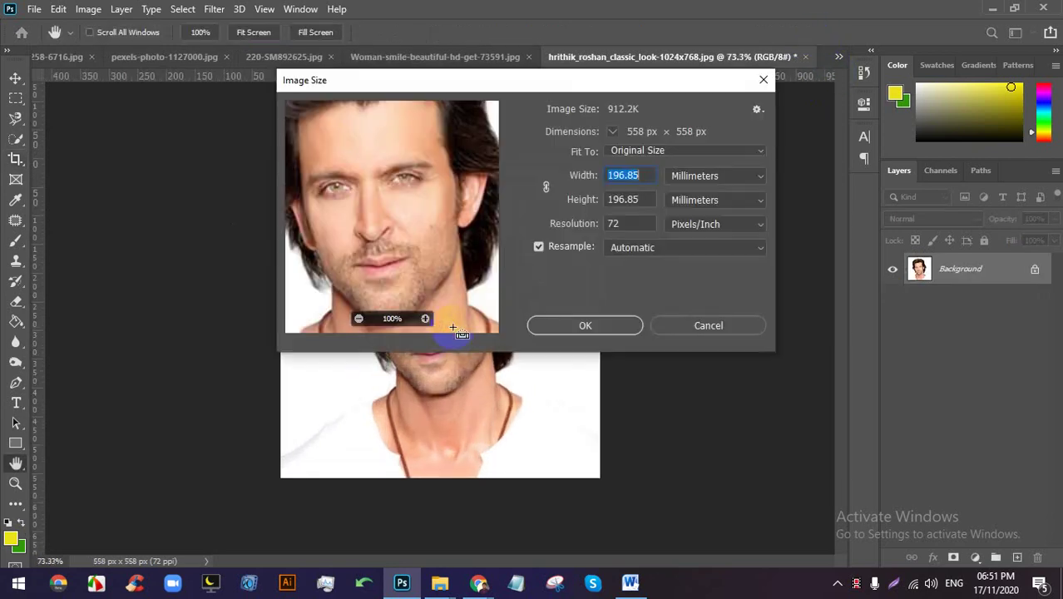
pyautogui.moveTo(630, 82); pyautogui.dragTo(775, 83)
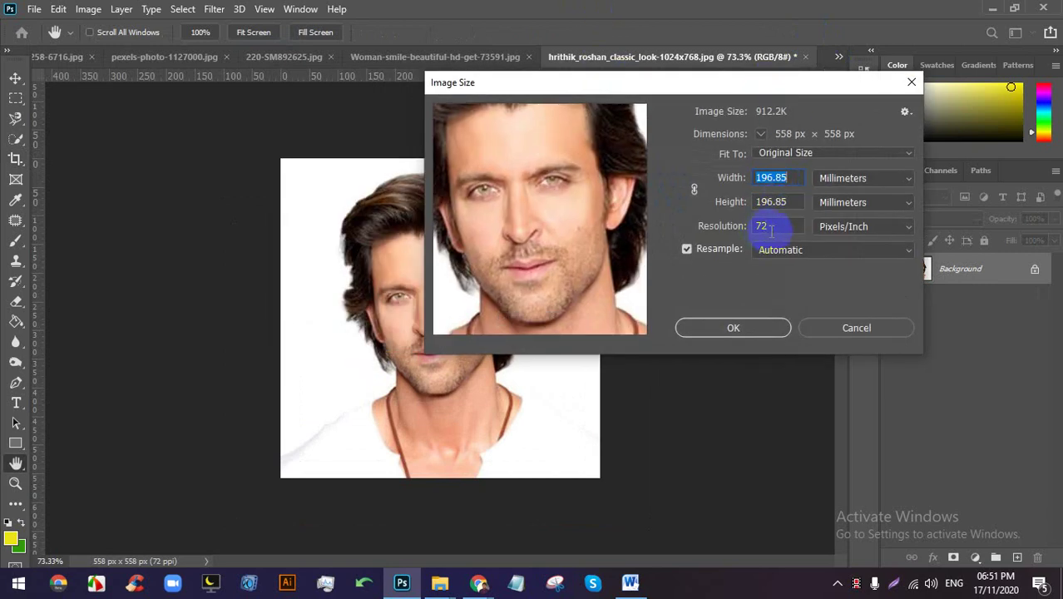
pyautogui.click(738, 227)
pyautogui.write('300')
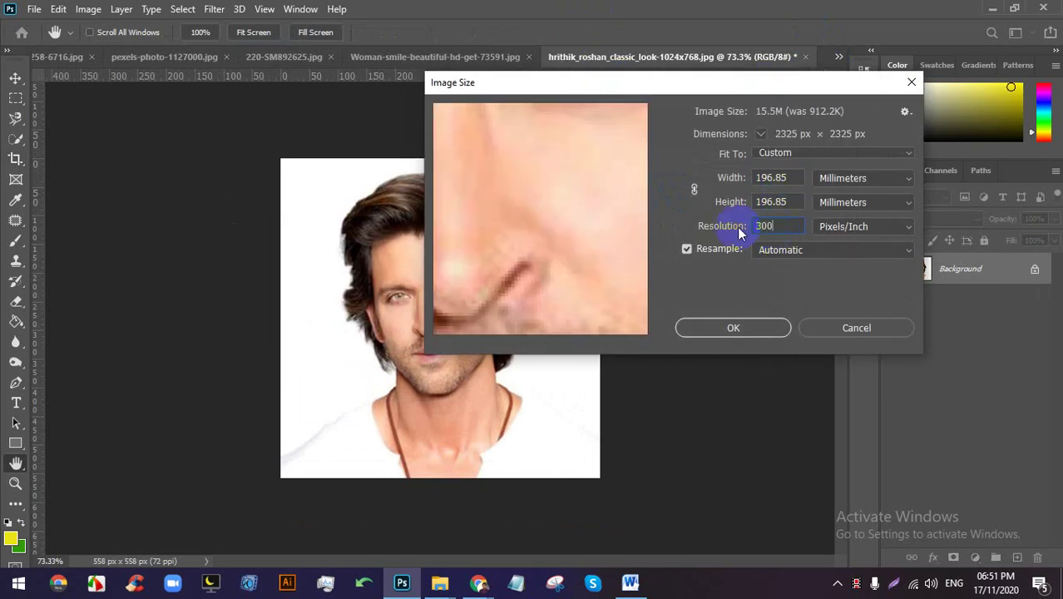
pyautogui.click(759, 178)
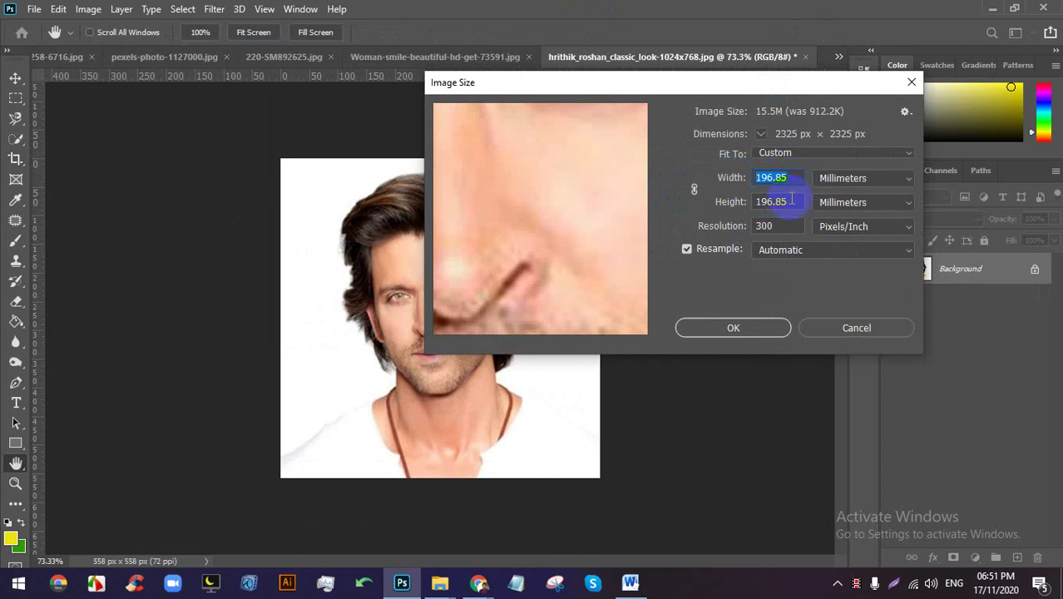
pyautogui.click(833, 183)
pyautogui.click(836, 180)
pyautogui.click(848, 181)
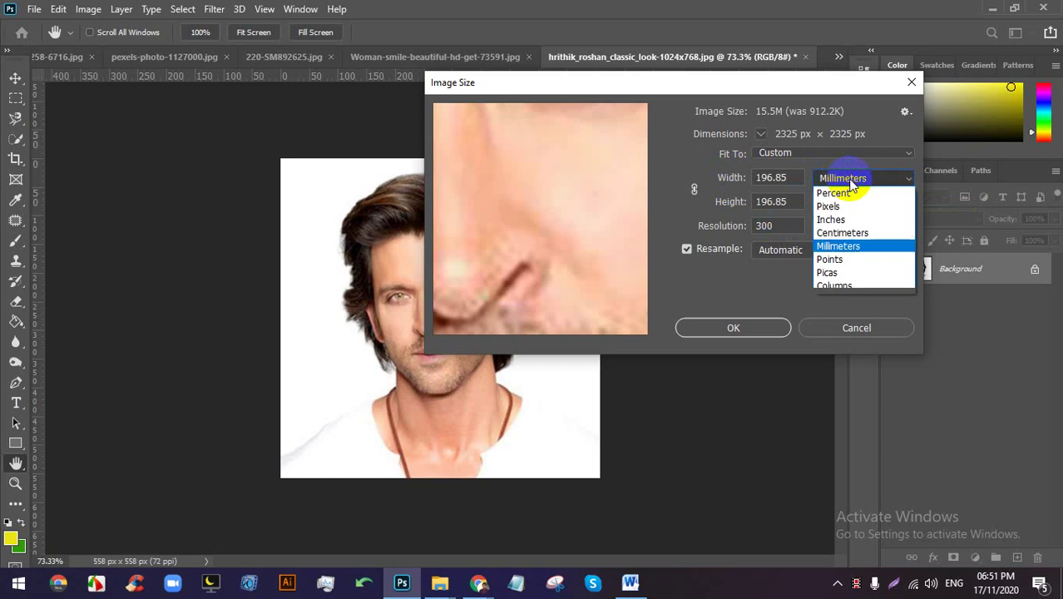
pyautogui.click(847, 220)
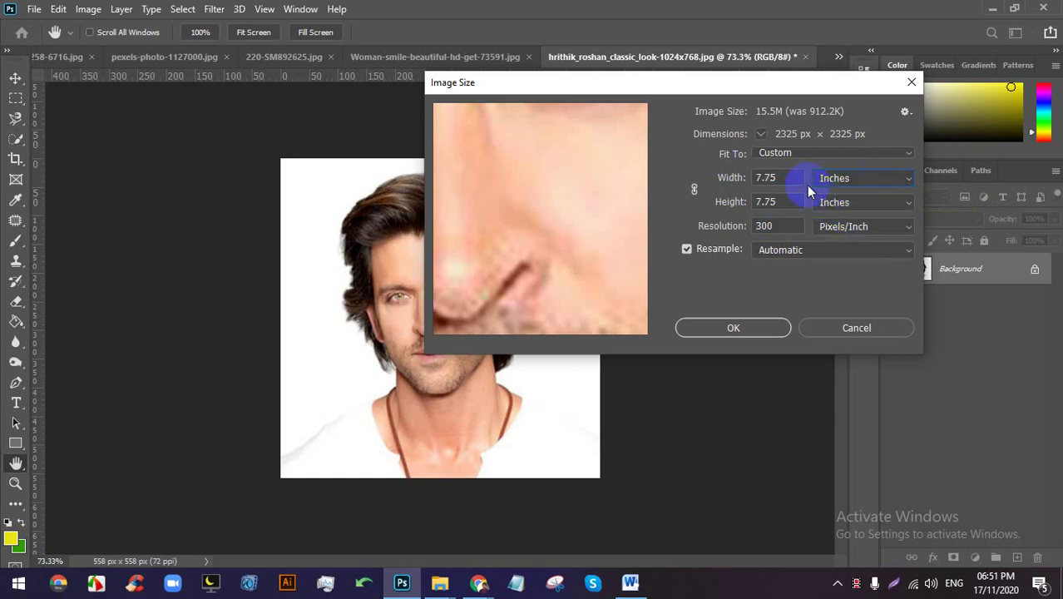
# Set the image width and height to 2 inches each and apply the resize.
pyautogui.moveTo(800, 178); pyautogui.dragTo(753, 171)
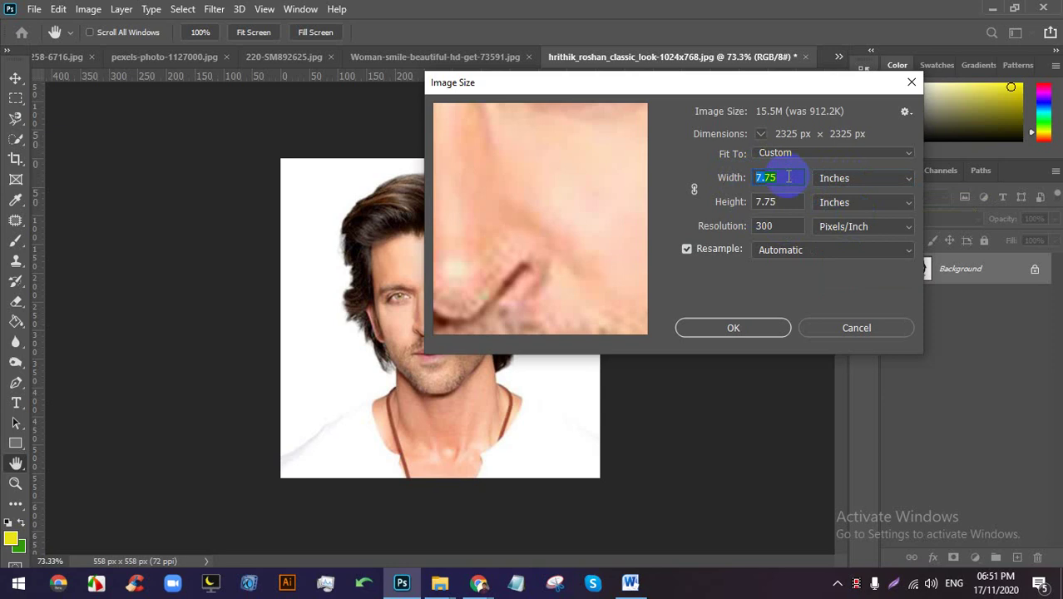
pyautogui.write('2')
pyautogui.moveTo(776, 203); pyautogui.dragTo(758, 201)
pyautogui.write('2')
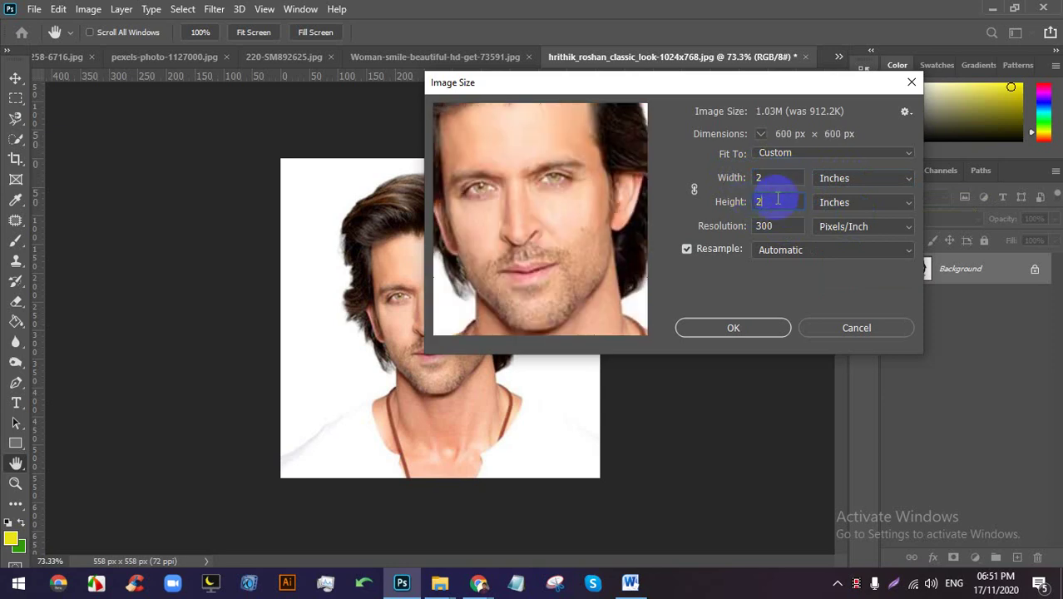
pyautogui.click(734, 328)
pyautogui.press('c')
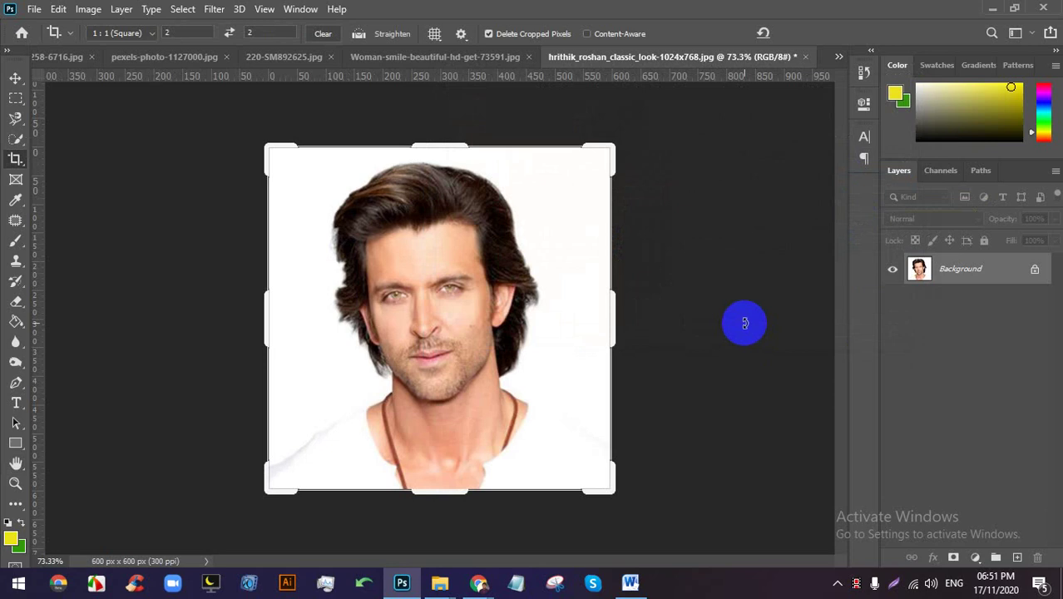
# Activate the Move tool and close the Woman-smile-beautiful-hd-get-73591.jpg document.
pyautogui.click(15, 77)
pyautogui.click(440, 59)
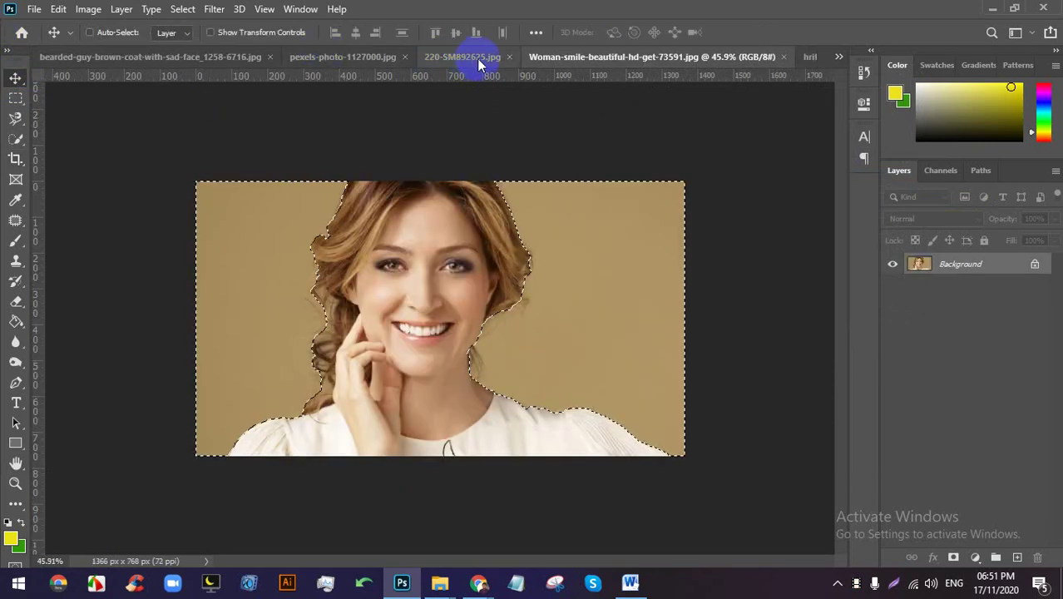
pyautogui.click(783, 57)
# Switch to the bearded-guy-brown-coat-with-sad-face_1258-6716.jpg document.
pyautogui.click(471, 55)
pyautogui.click(339, 55)
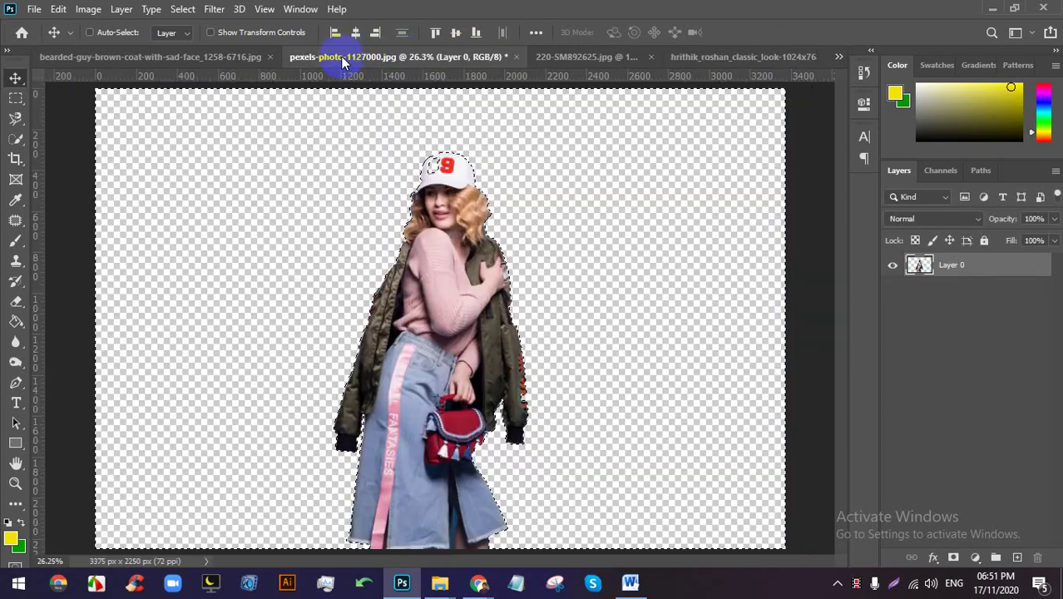
pyautogui.click(237, 55)
pyautogui.scroll(-2, 563, 143)
pyautogui.scroll(3, 506, 285)
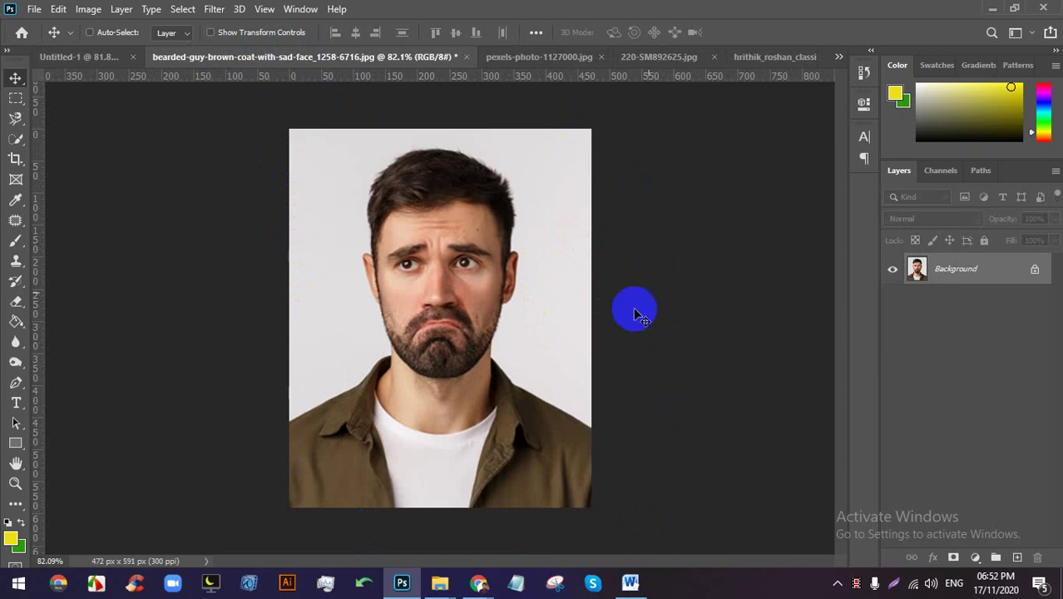
pyautogui.click(310, 191)
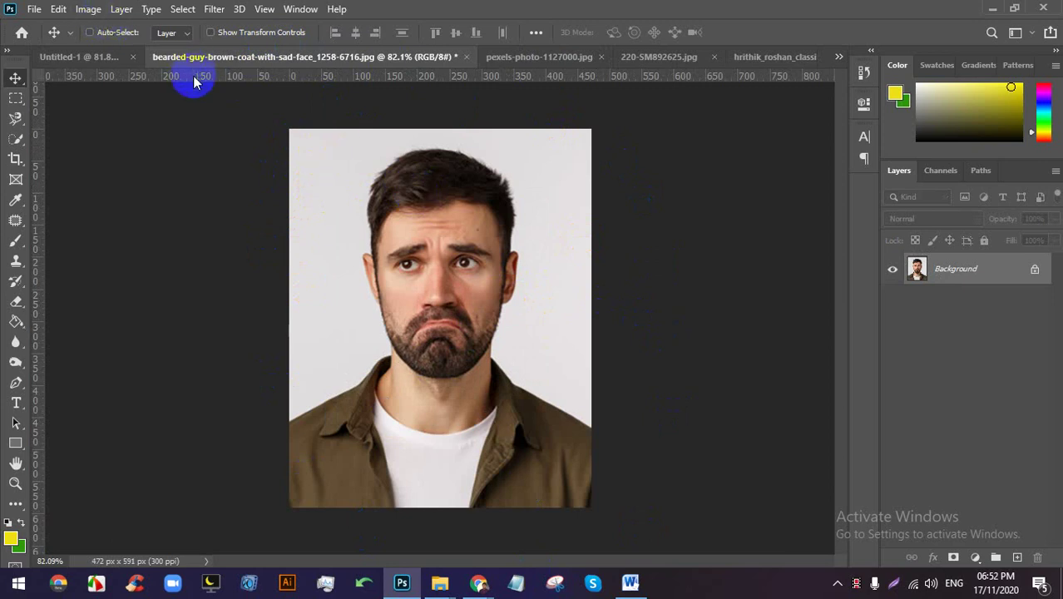
pyautogui.hotkey('ctrl', 'alt', 'c')
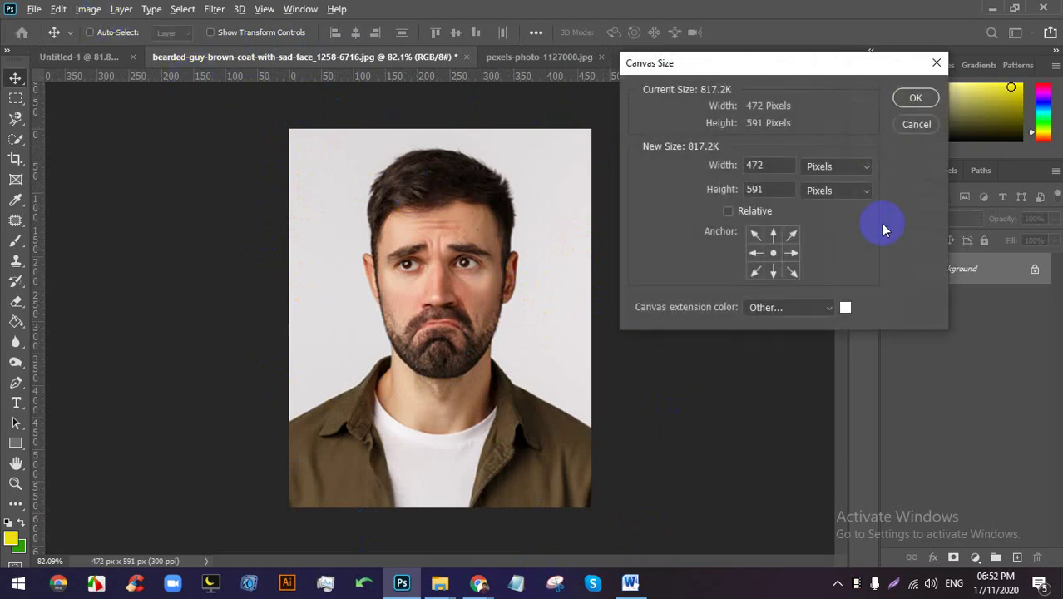
pyautogui.click(898, 133)
pyautogui.click(89, 9)
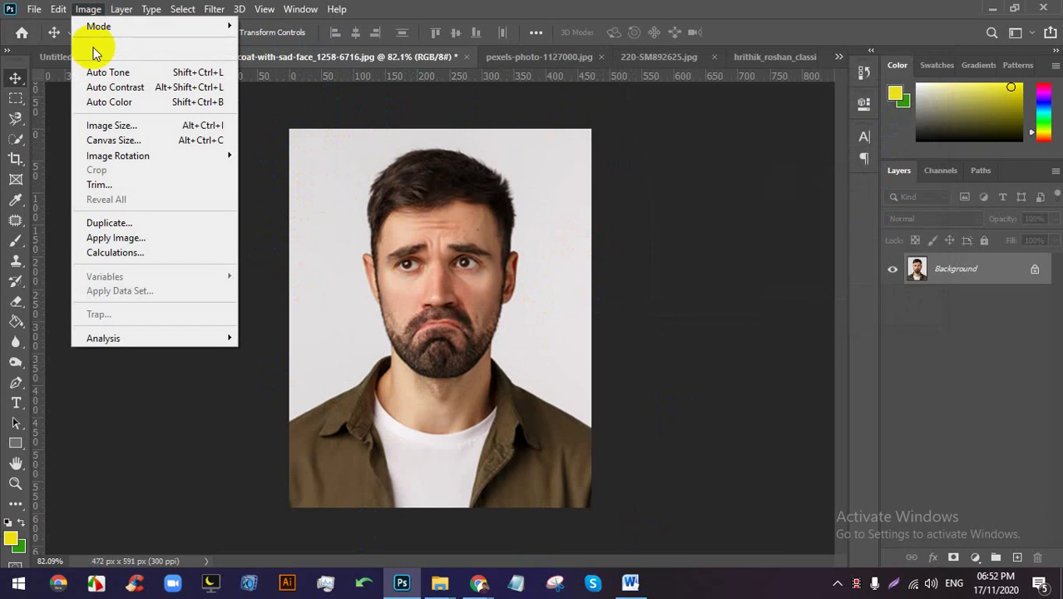
pyautogui.click(574, 236)
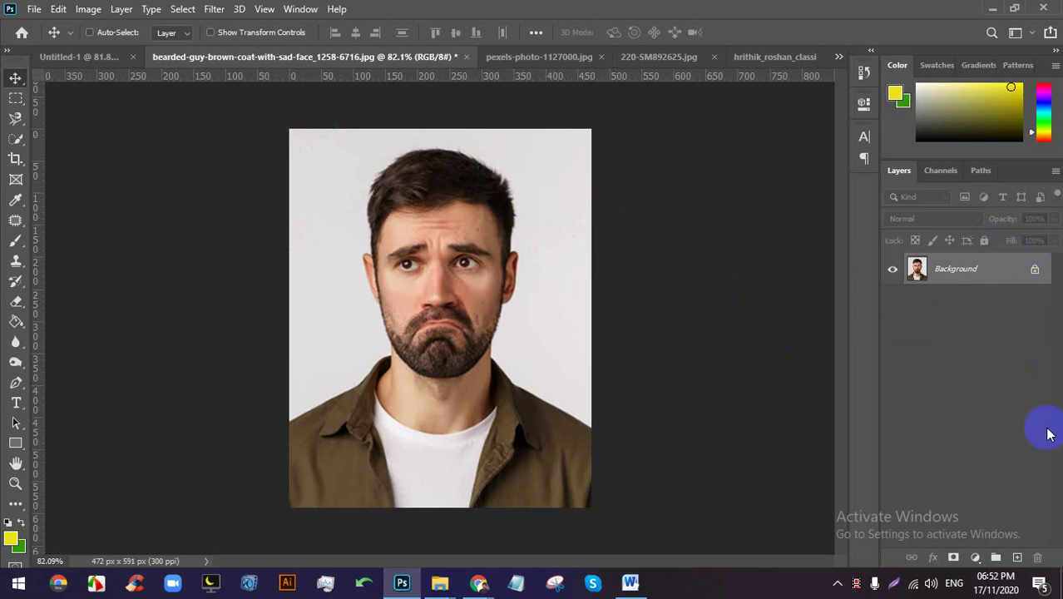
# Open the Canvas Size settings for the bearded man's photo and set the units to millimeters.
pyautogui.click(88, 9)
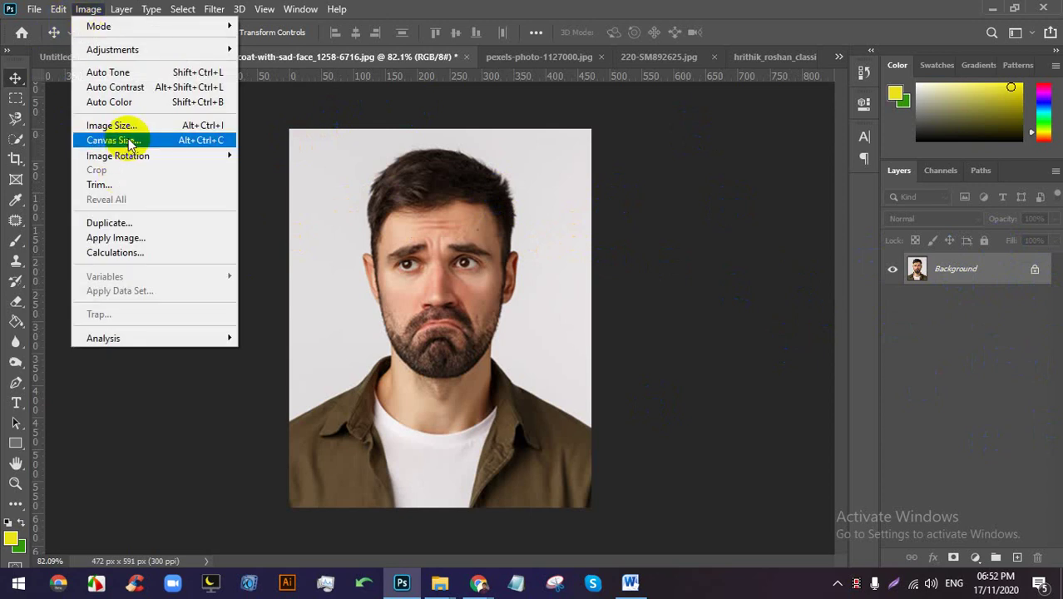
pyautogui.click(120, 140)
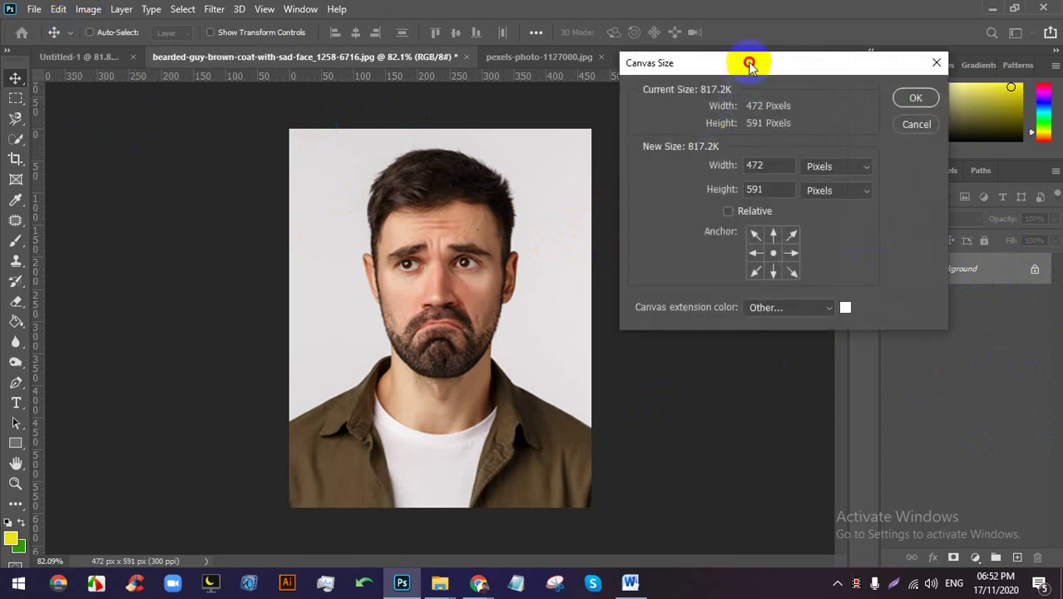
pyautogui.moveTo(748, 64); pyautogui.dragTo(731, 59)
pyautogui.click(809, 164)
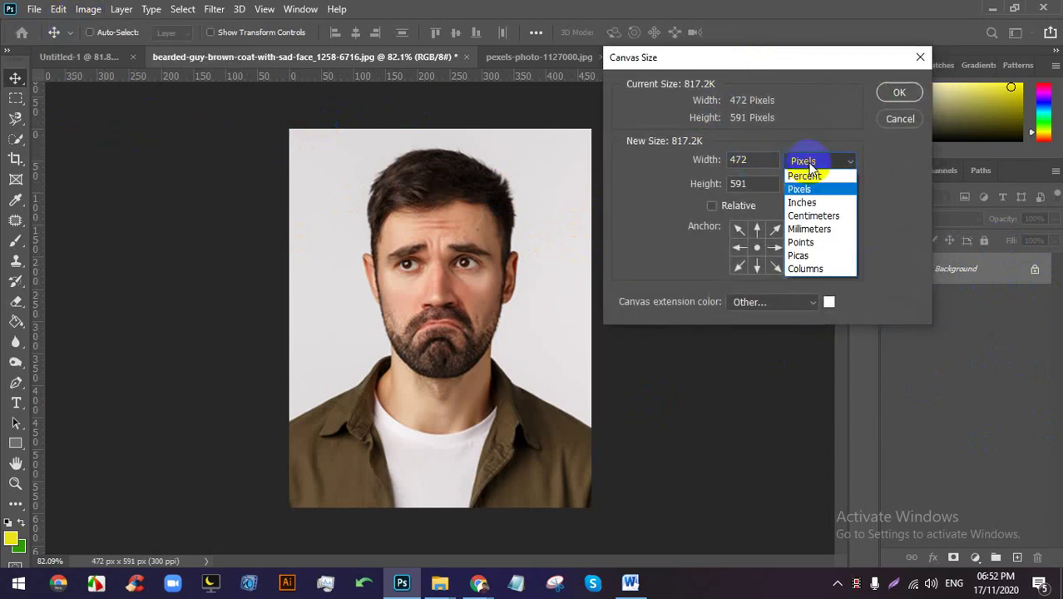
pyautogui.click(814, 230)
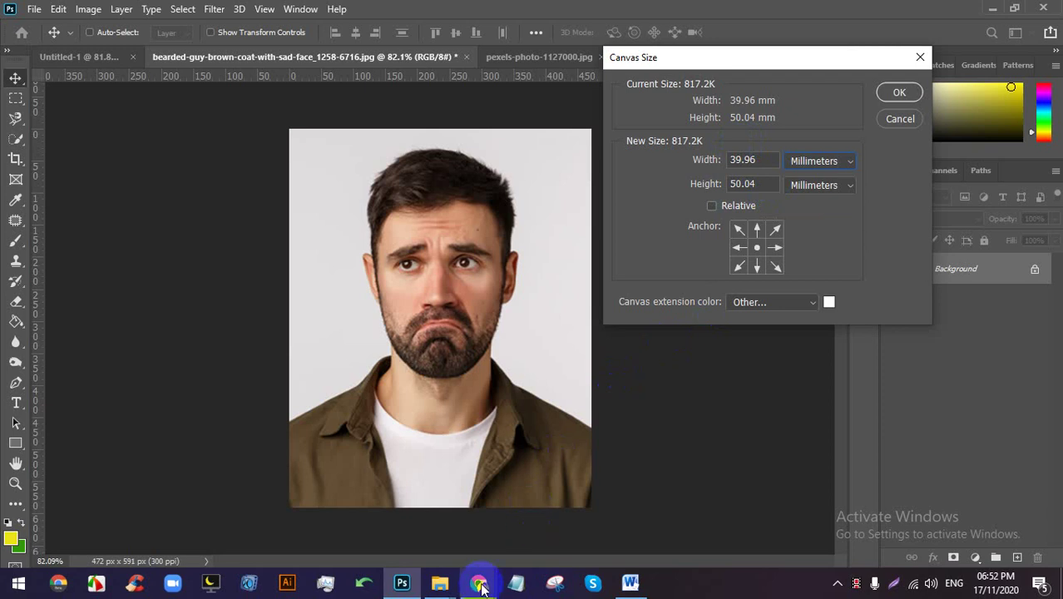
pyautogui.moveTo(480, 585)
pyautogui.click(460, 484)
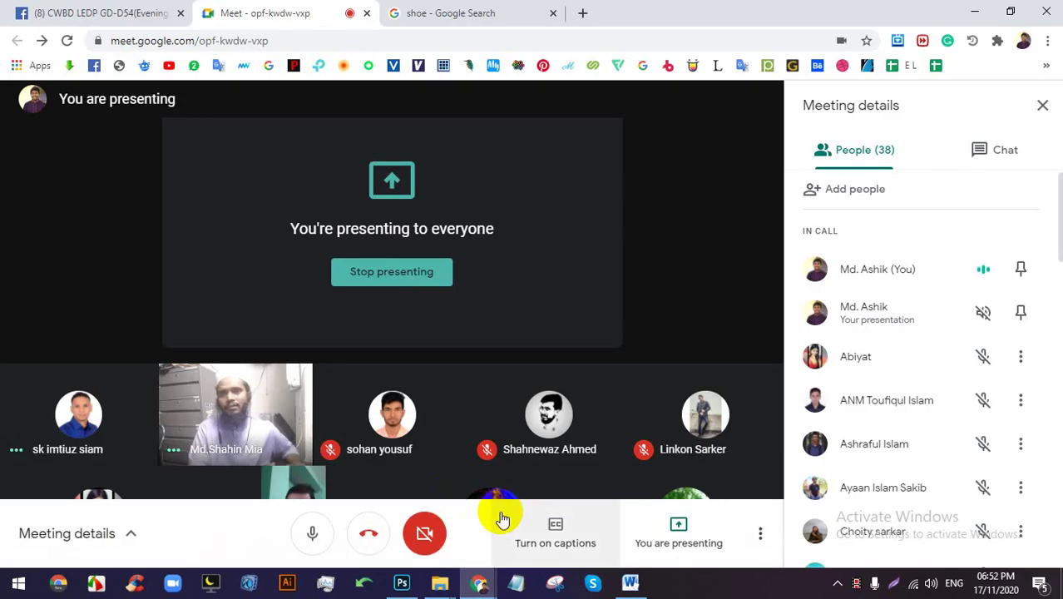
pyautogui.click(402, 584)
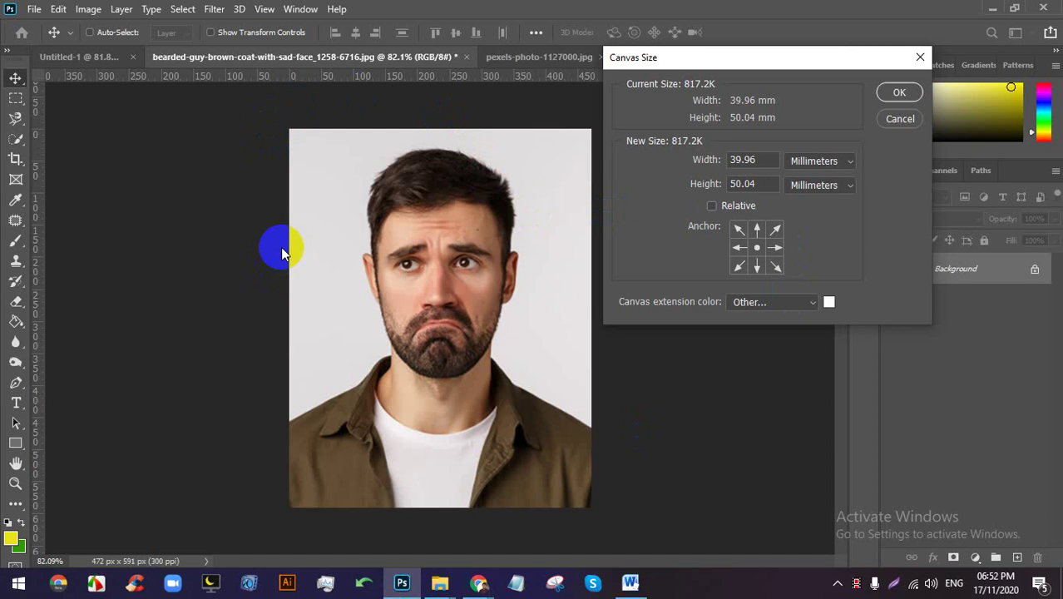
pyautogui.doubleClick(745, 160)
pyautogui.doubleClick(743, 183)
pyautogui.doubleClick(743, 159)
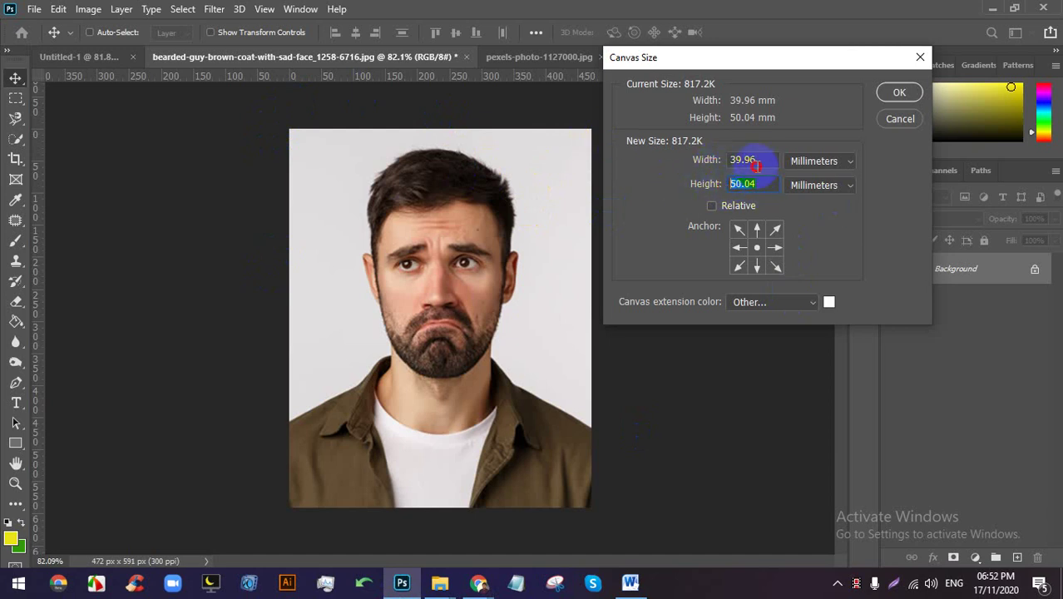
pyautogui.doubleClick(751, 159)
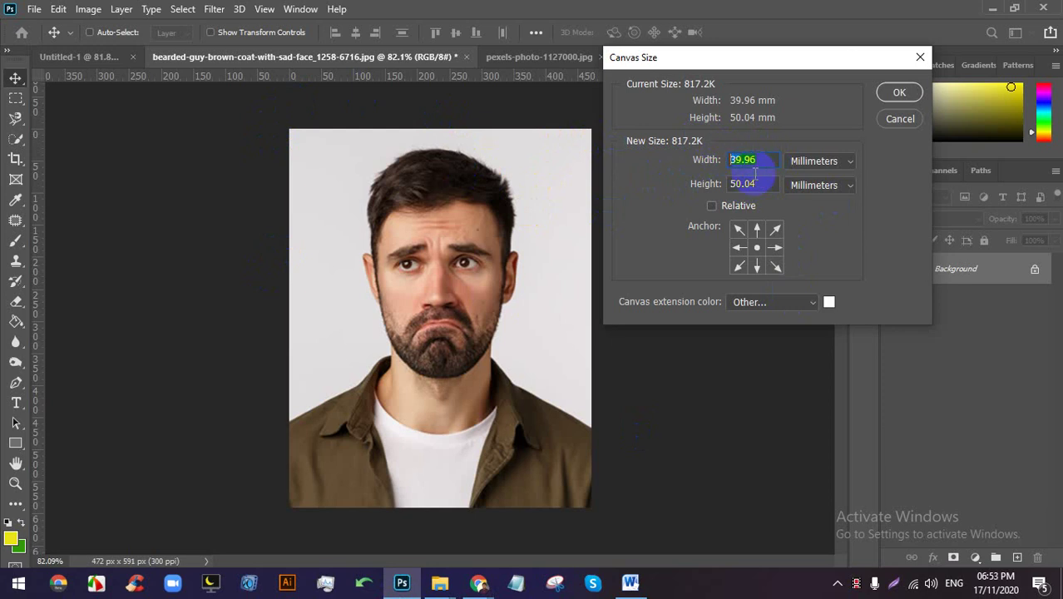
pyautogui.doubleClick(755, 183)
pyautogui.doubleClick(748, 159)
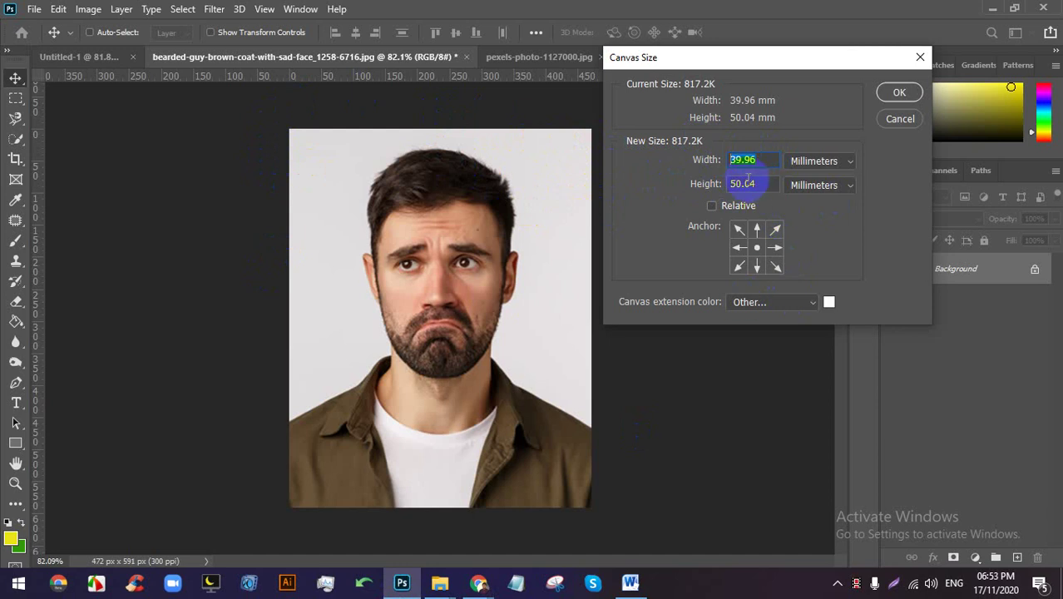
pyautogui.moveTo(766, 162); pyautogui.dragTo(709, 188)
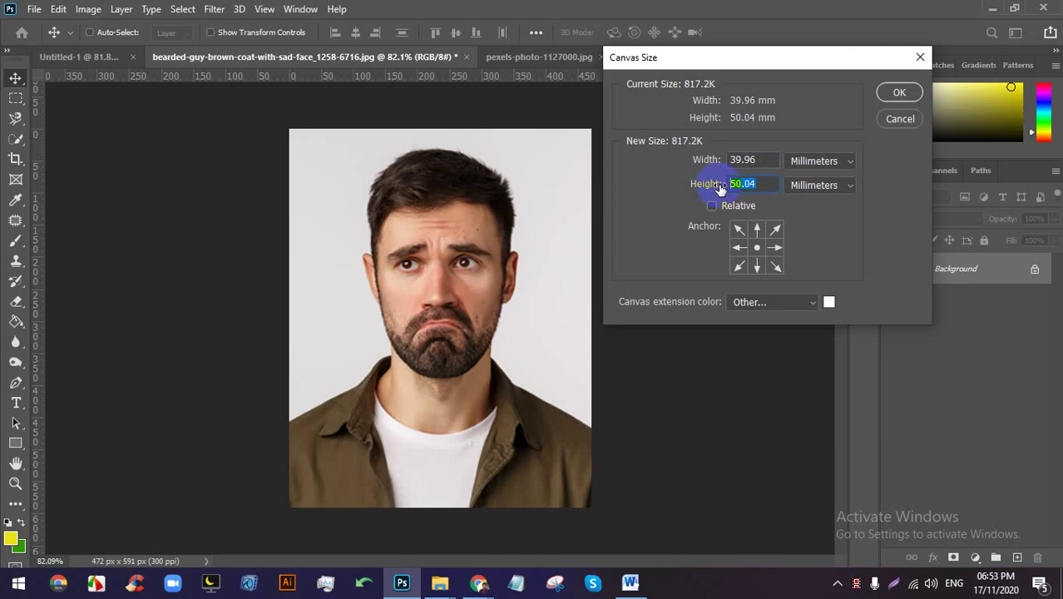
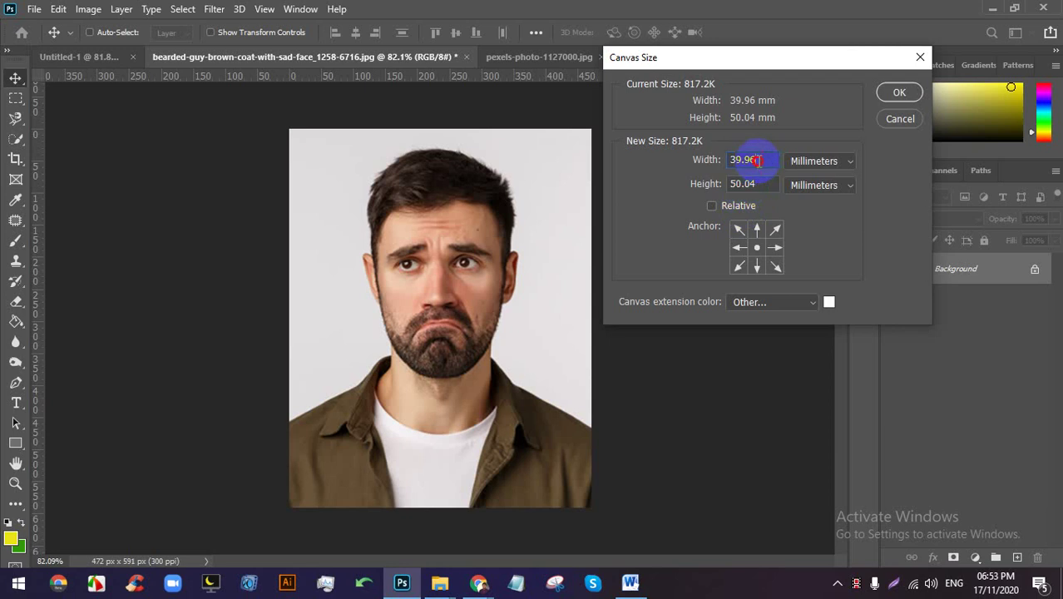
# Set the new canvas size to 44 mm wide and 54 mm high.
pyautogui.moveTo(754, 161); pyautogui.dragTo(731, 158)
pyautogui.write('44')
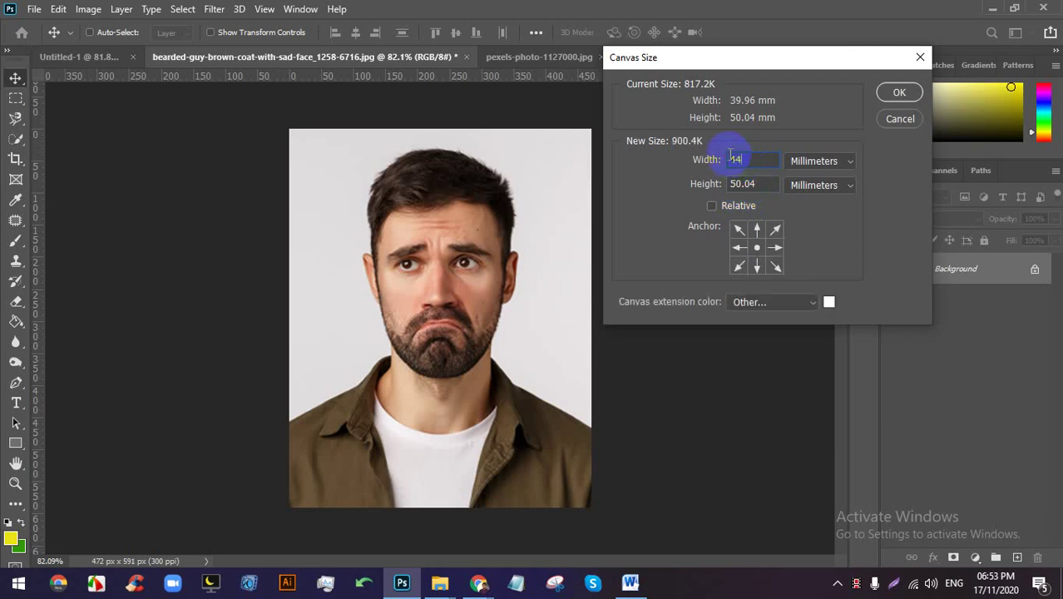
pyautogui.moveTo(761, 183); pyautogui.dragTo(689, 173)
pyautogui.write('54')
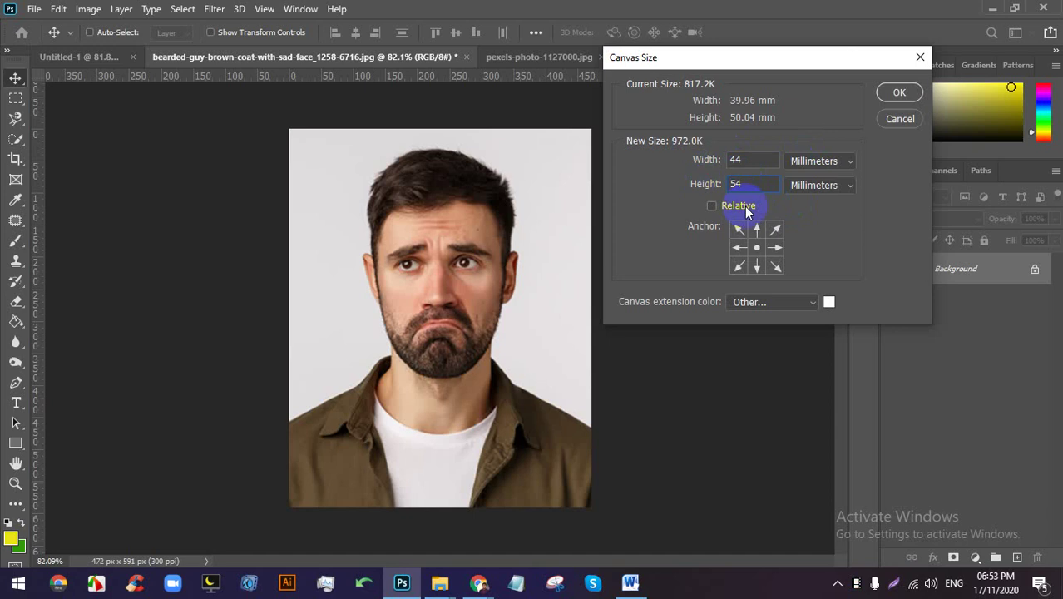
# Apply the bearded man's canvas enlargement with white as the canvas extension color, and undo it.
pyautogui.click(828, 302)
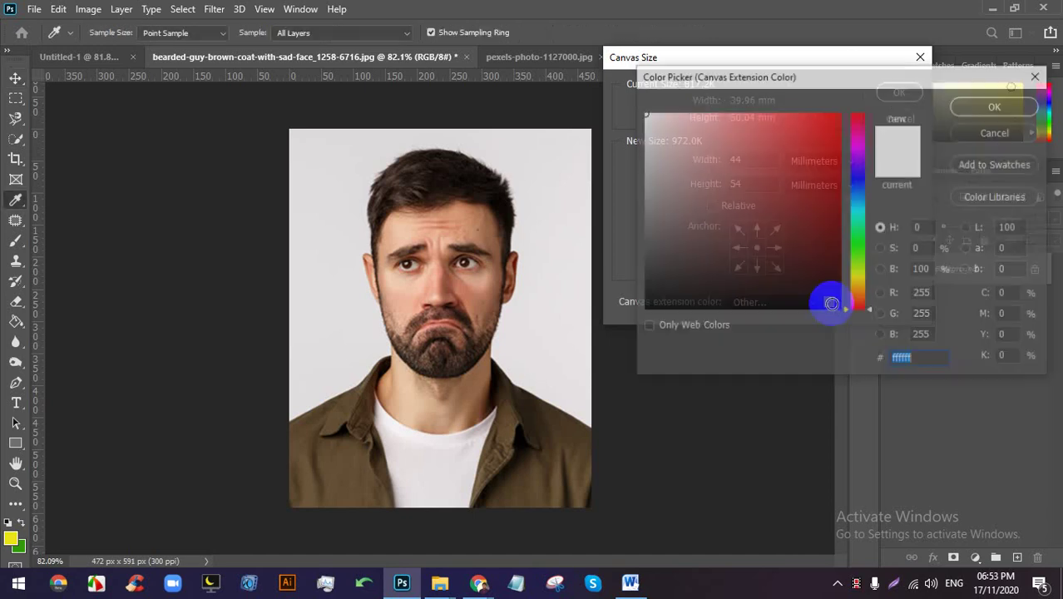
pyautogui.click(641, 117)
pyautogui.click(995, 105)
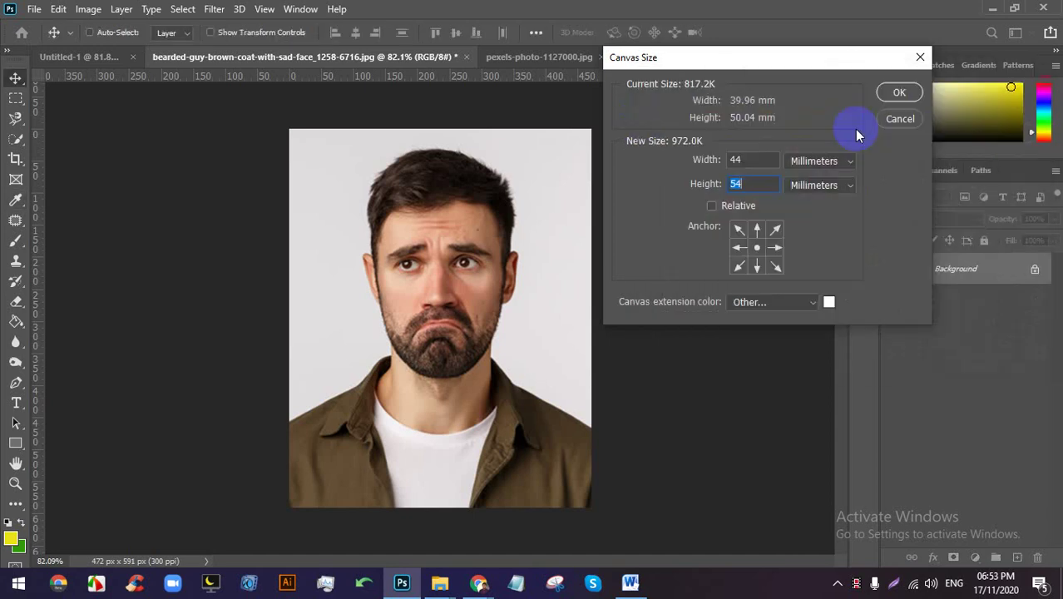
pyautogui.click(900, 93)
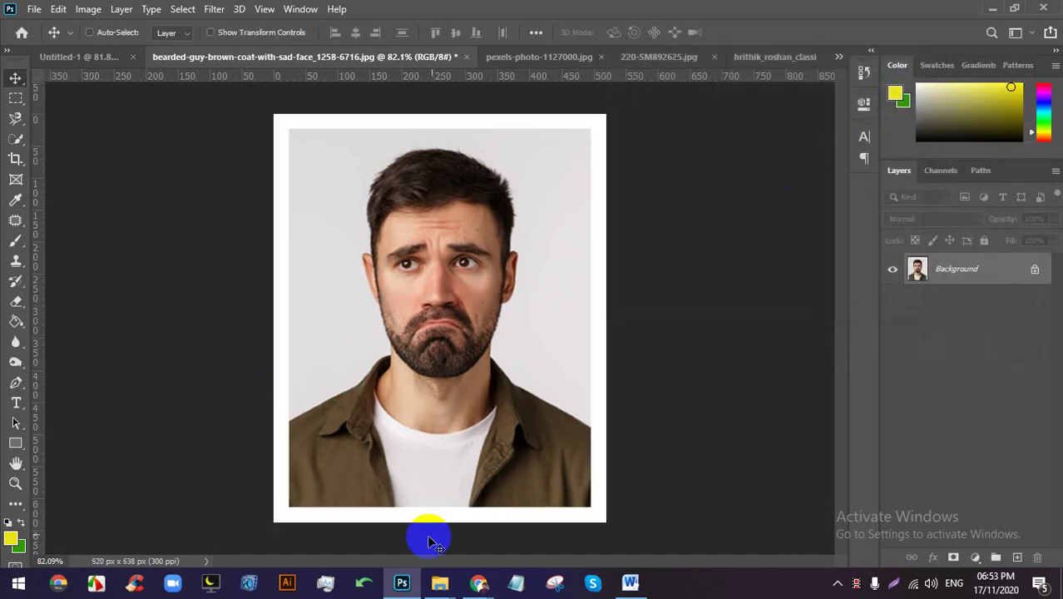
pyautogui.scroll(3, 658, 451)
pyautogui.scroll(-2, 678, 341)
pyautogui.scroll(-1, 692, 362)
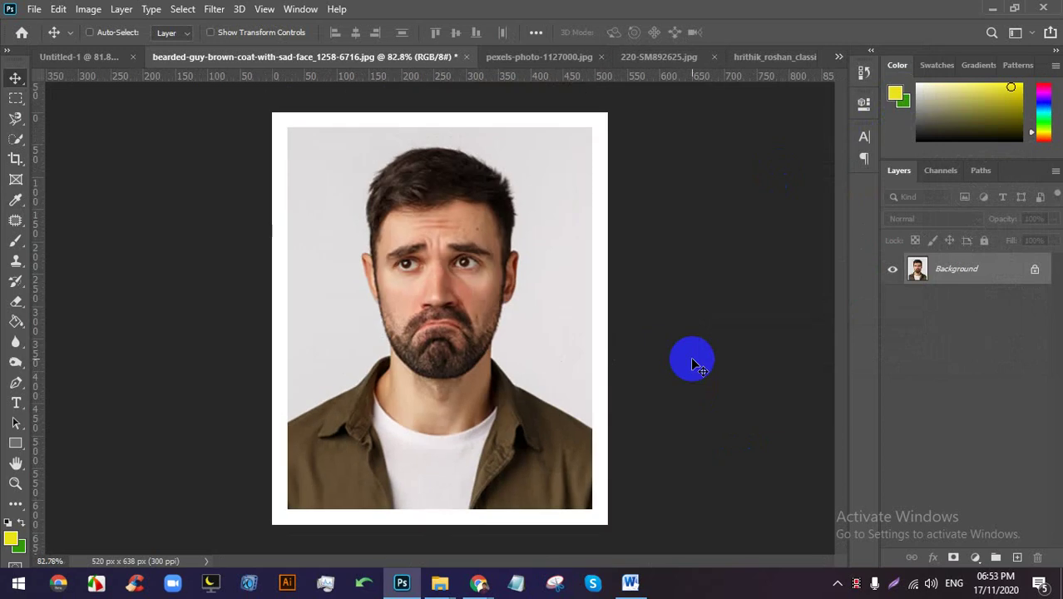
pyautogui.hotkey('ctrl', 'z')
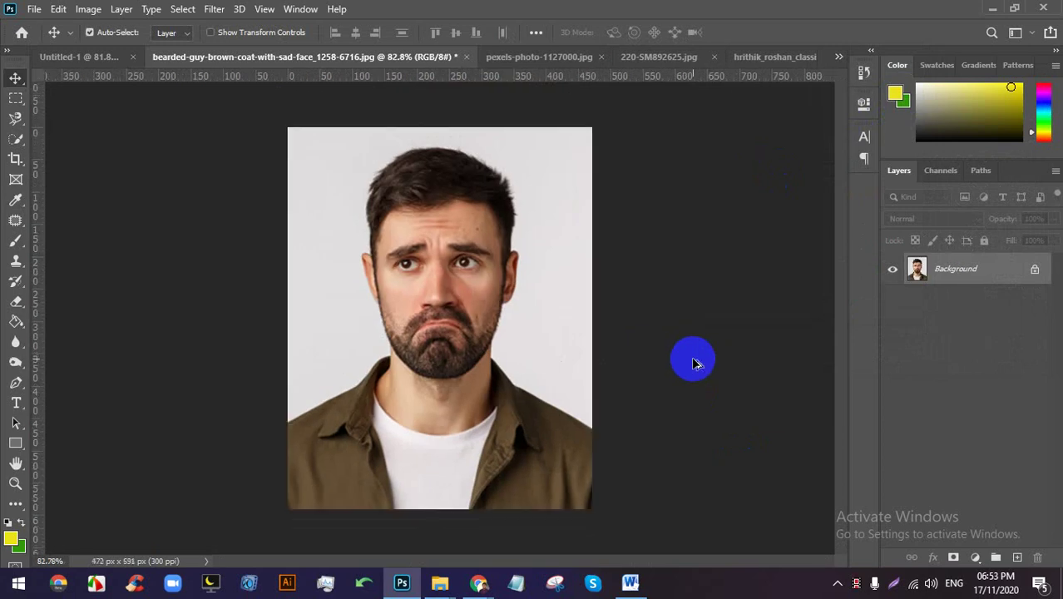
# Reopen the Canvas Size settings, set the units to millimeters and turn on Relative sizing.
pyautogui.hotkey('ctrl', 'alt', 'c')
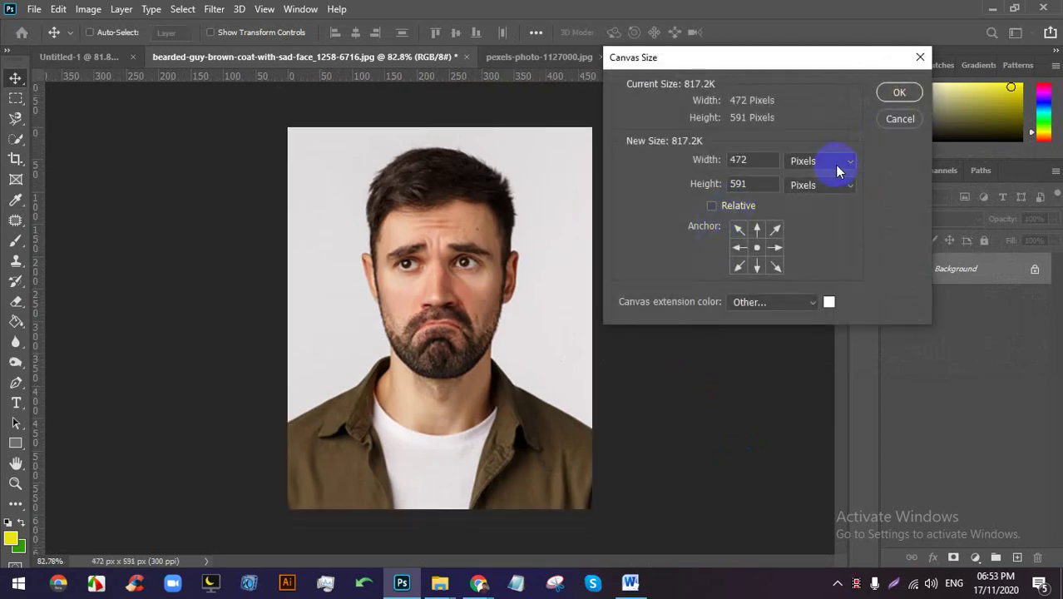
pyautogui.click(836, 164)
pyautogui.click(806, 231)
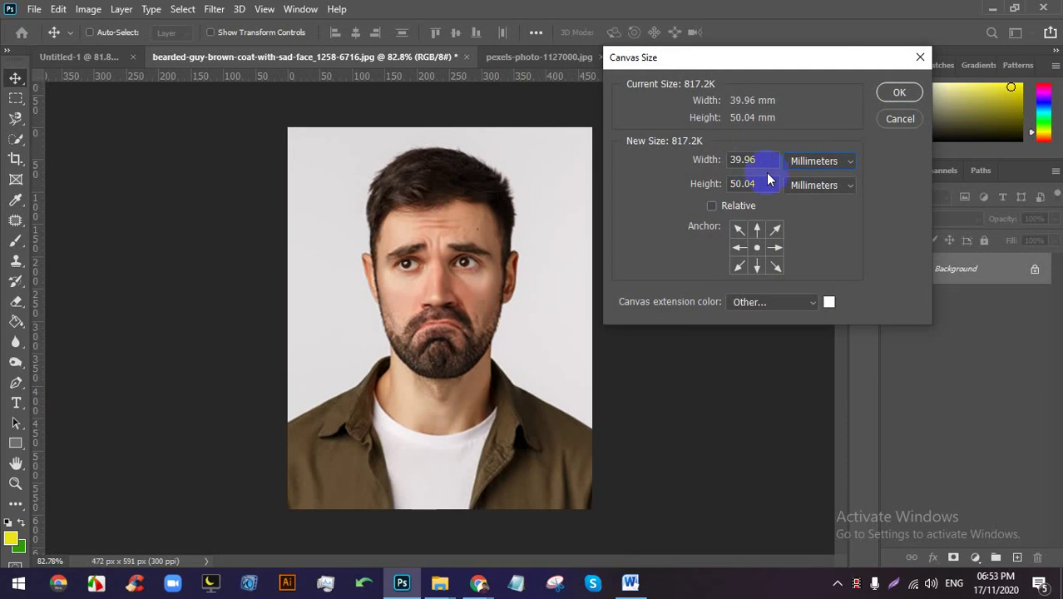
pyautogui.click(737, 208)
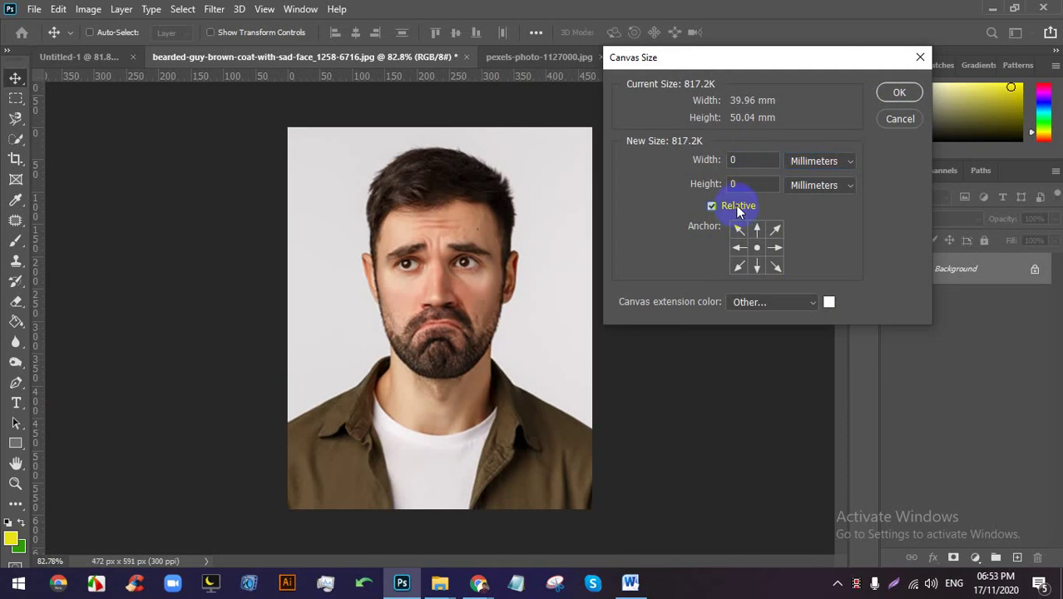
# Extend the canvas by a relative 4 mm in width and 4 mm in height, and undo the extension.
pyautogui.click(759, 160)
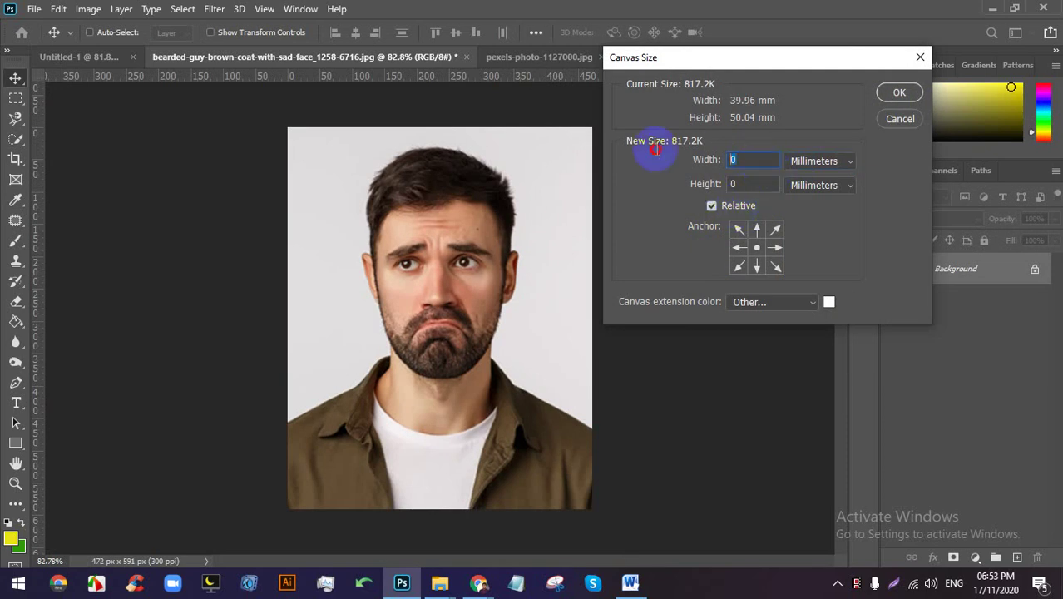
pyautogui.write('4')
pyautogui.click(689, 182)
pyautogui.write('4')
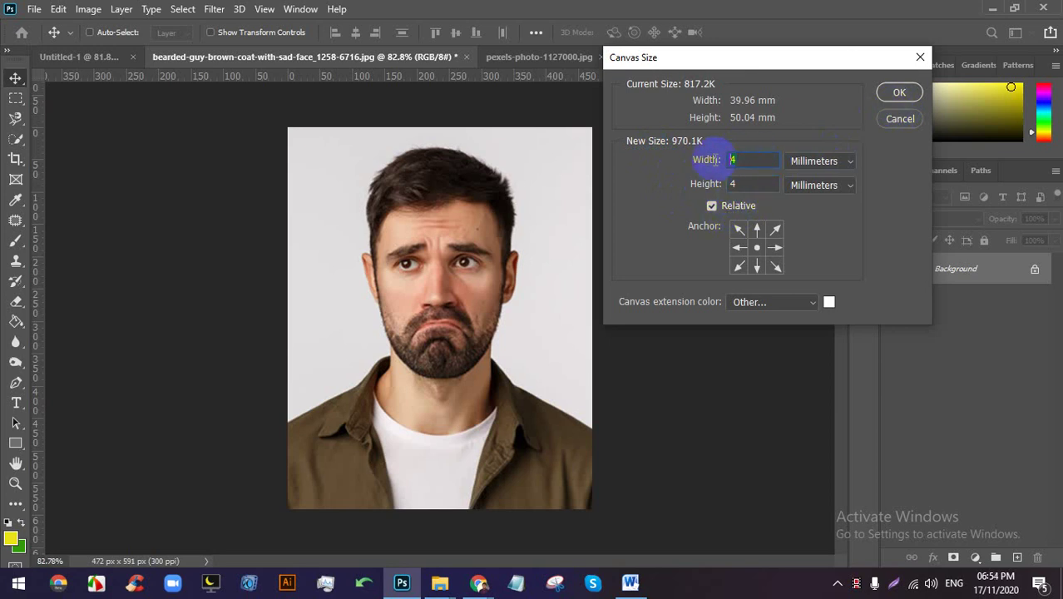
pyautogui.click(691, 179)
pyautogui.click(900, 93)
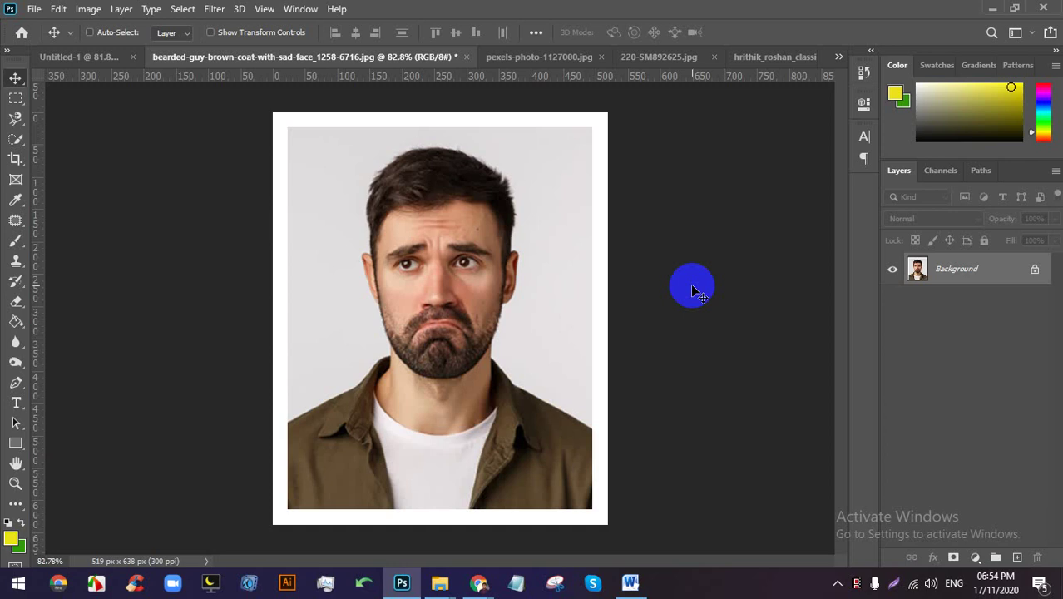
pyautogui.hotkey('ctrl', 'z')
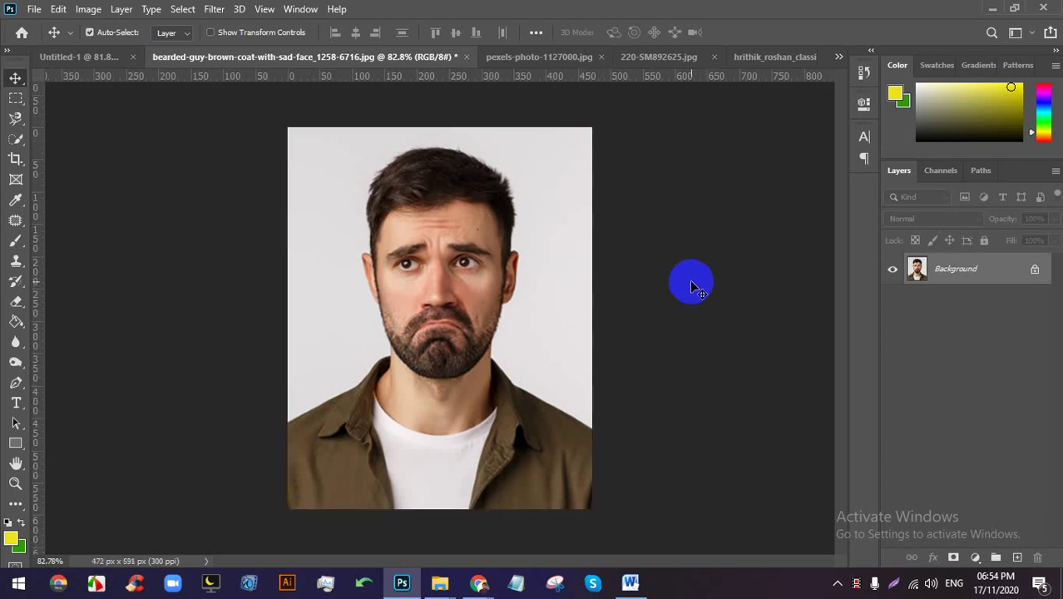
# Open the Canvas Size settings for the bearded man's photo again in millimeters, with Relative sizing on.
pyautogui.hotkey('ctrl', 'alt', 'c')
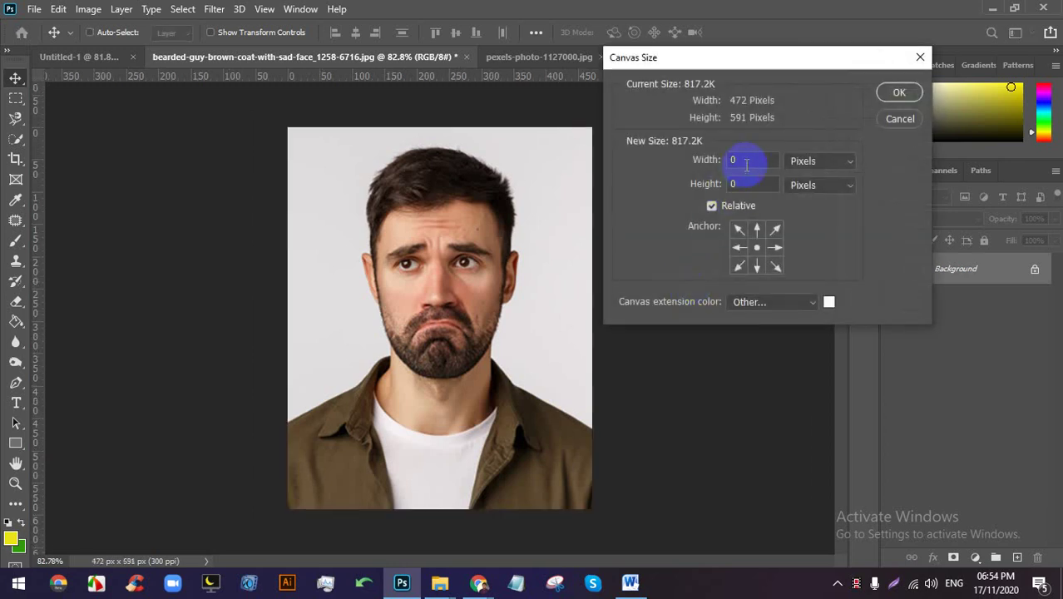
pyautogui.click(806, 161)
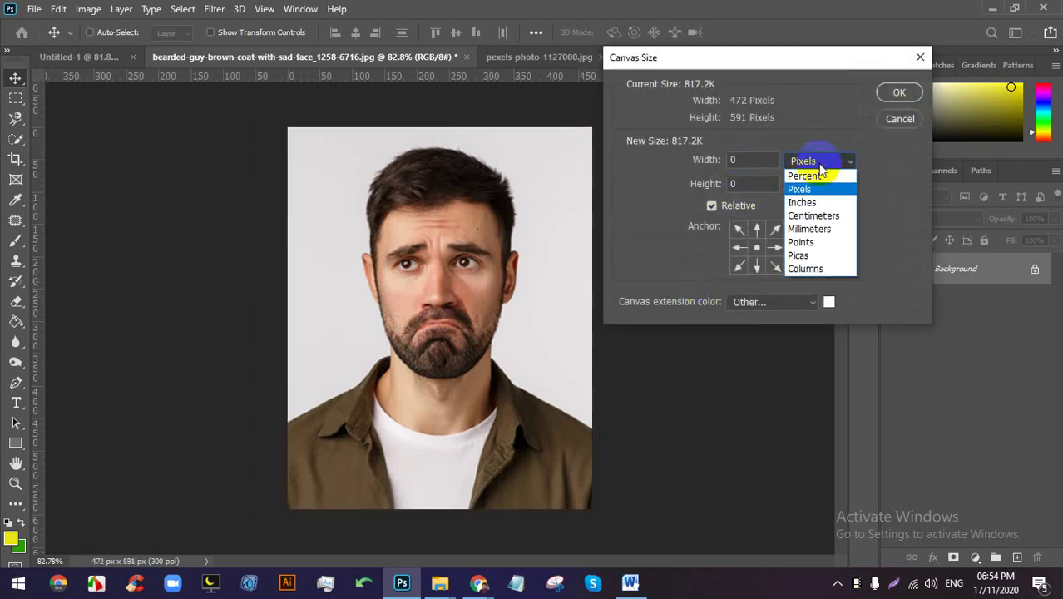
pyautogui.click(824, 229)
pyautogui.click(713, 206)
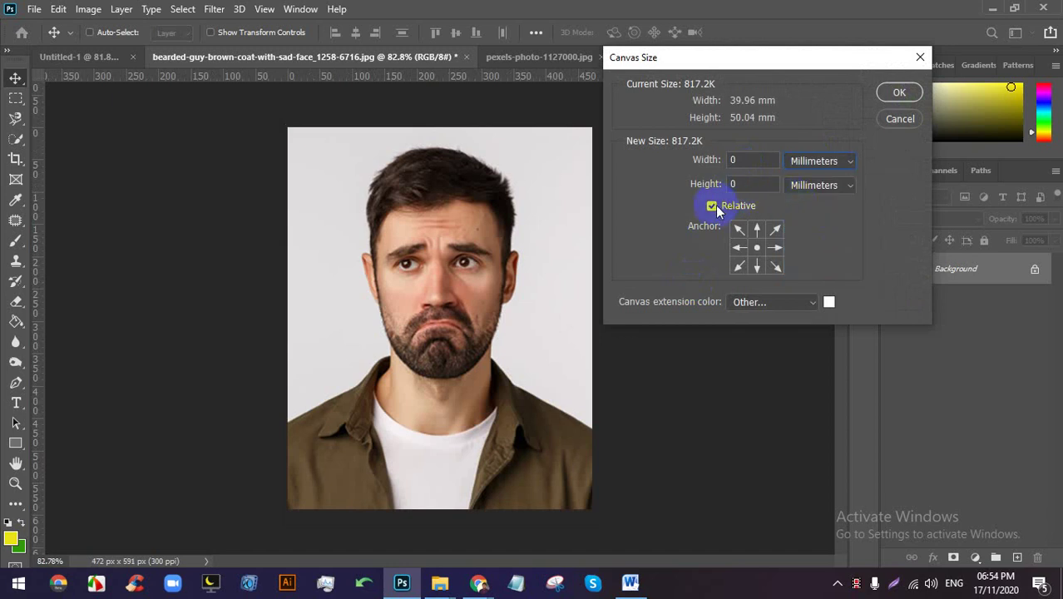
pyautogui.click(736, 160)
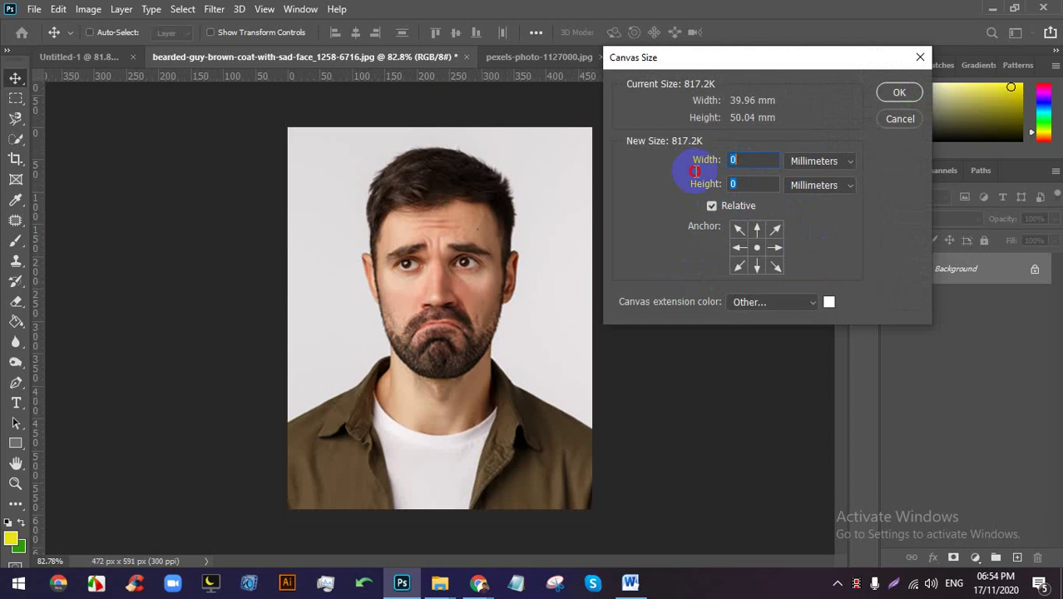
pyautogui.press('Tab')
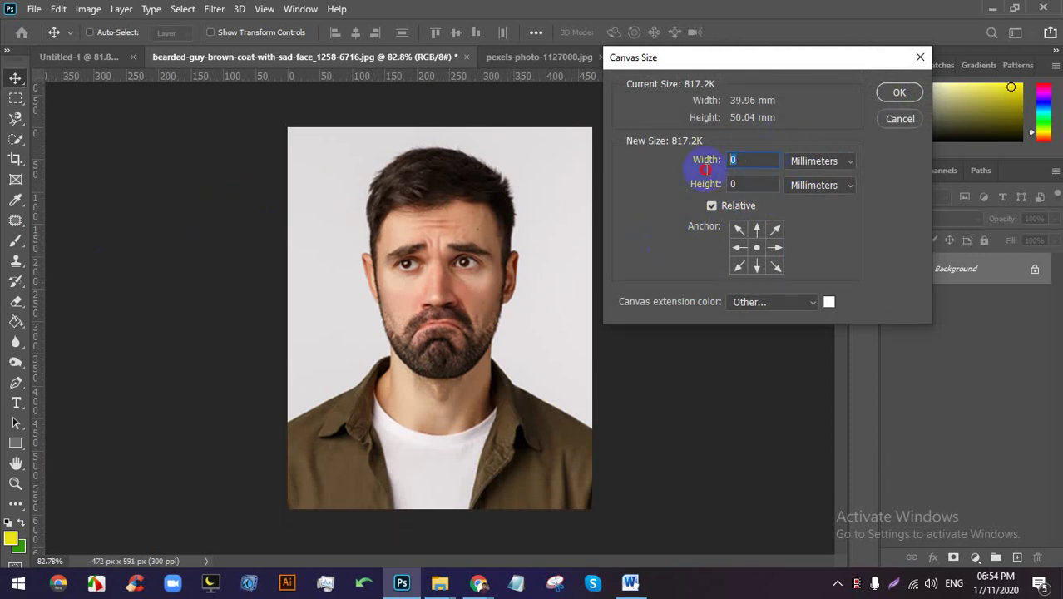
pyautogui.click(733, 160)
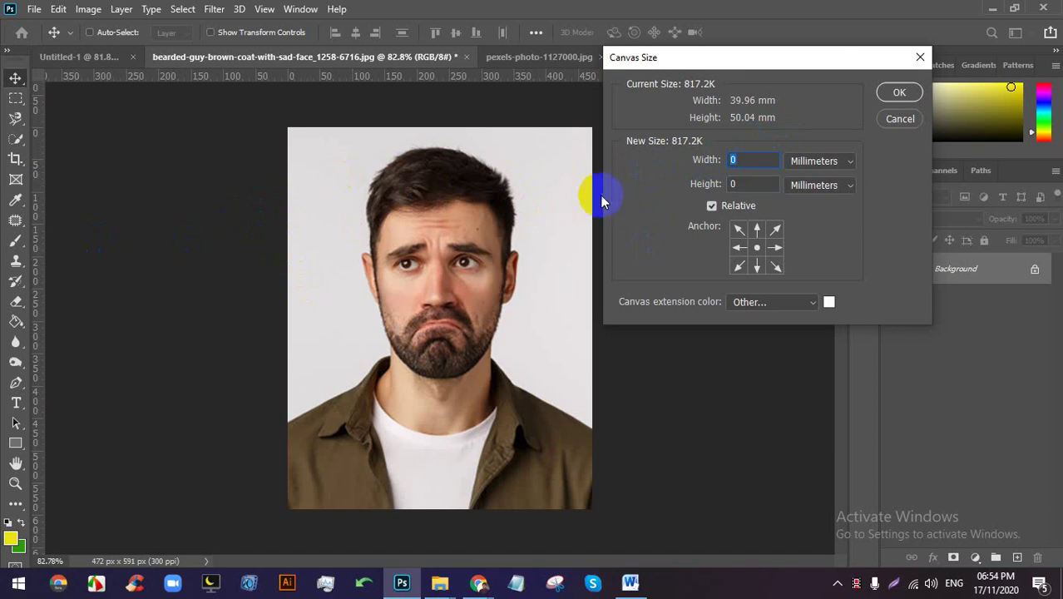
pyautogui.click(755, 184)
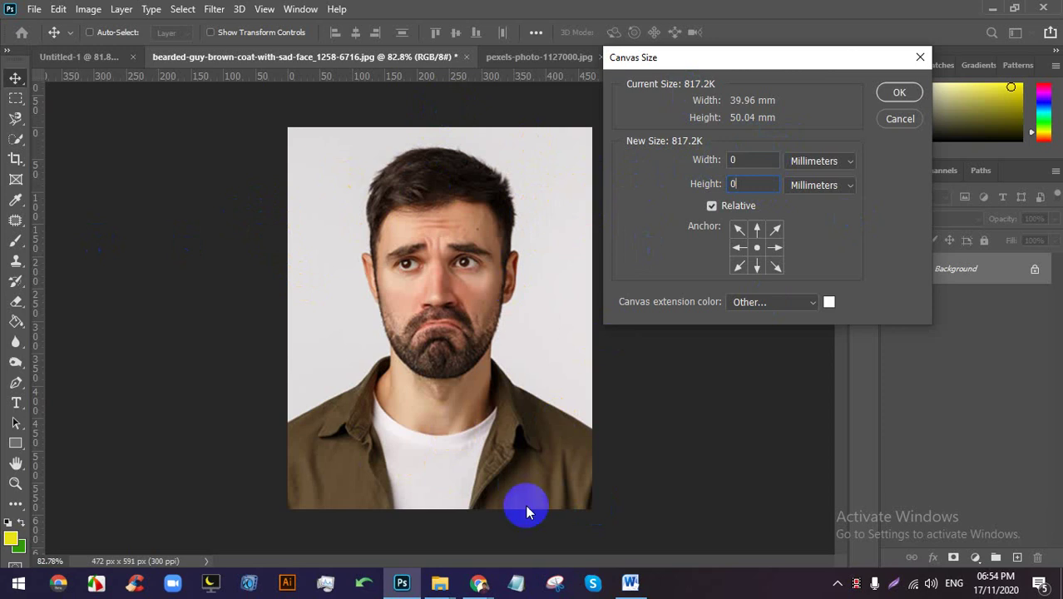
pyautogui.click(479, 495)
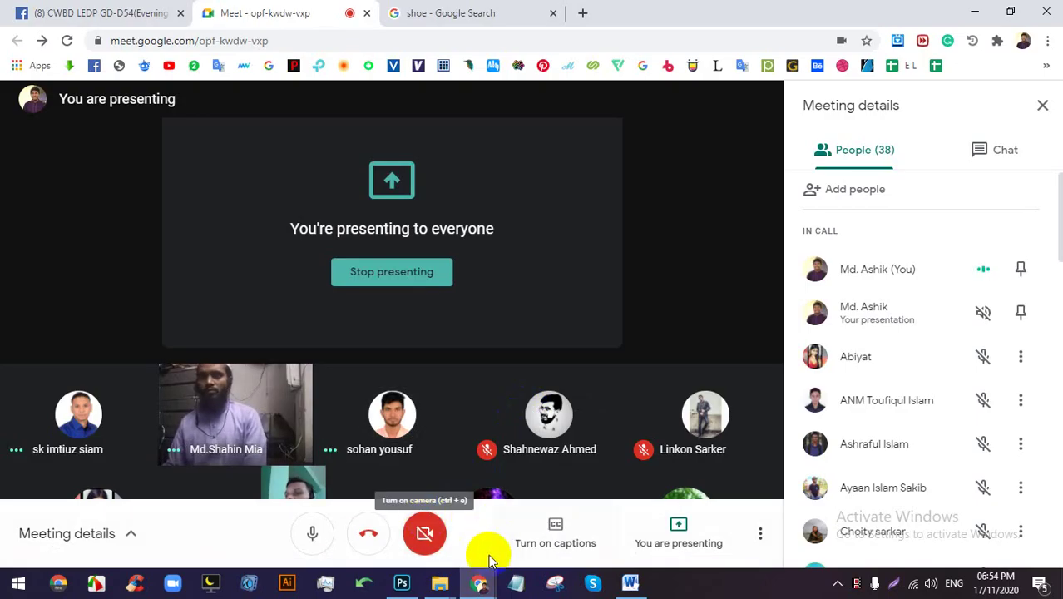
pyautogui.click(402, 582)
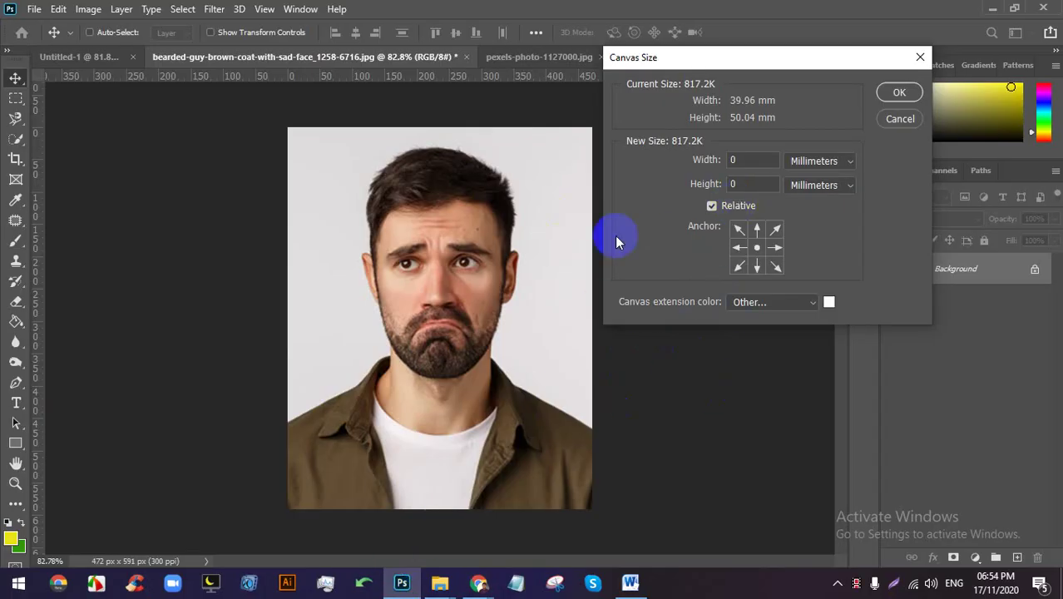
# Set the relative canvas extension to 4 mm in width and 4 mm in height.
pyautogui.doubleClick(732, 157)
pyautogui.write('4')
pyautogui.doubleClick(745, 182)
pyautogui.write('4')
# Set the canvas extension color to light gray d8d4d4 and apply the new canvas size.
pyautogui.click(830, 304)
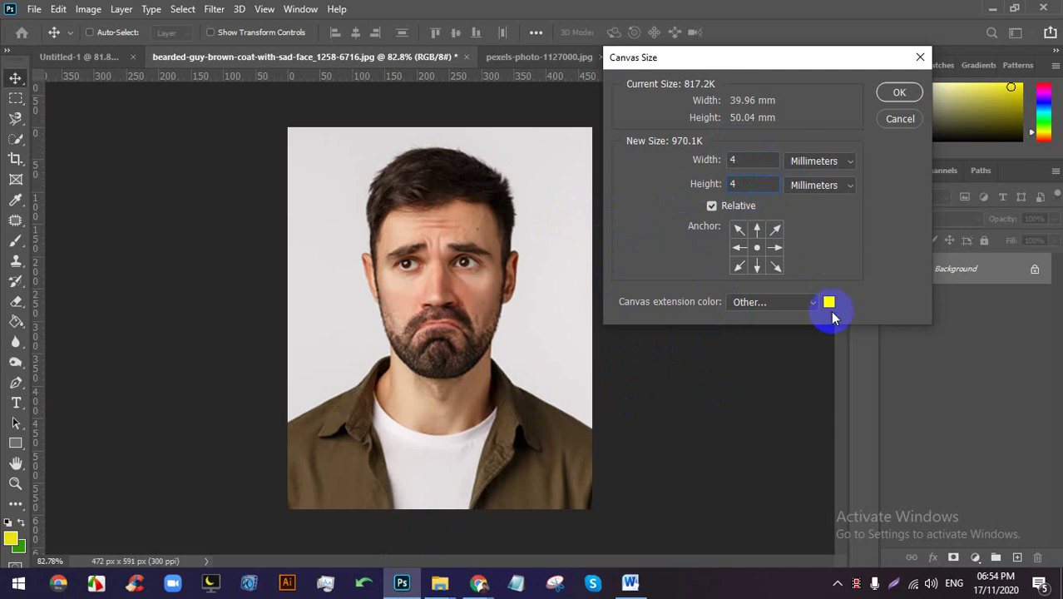
pyautogui.click(654, 161)
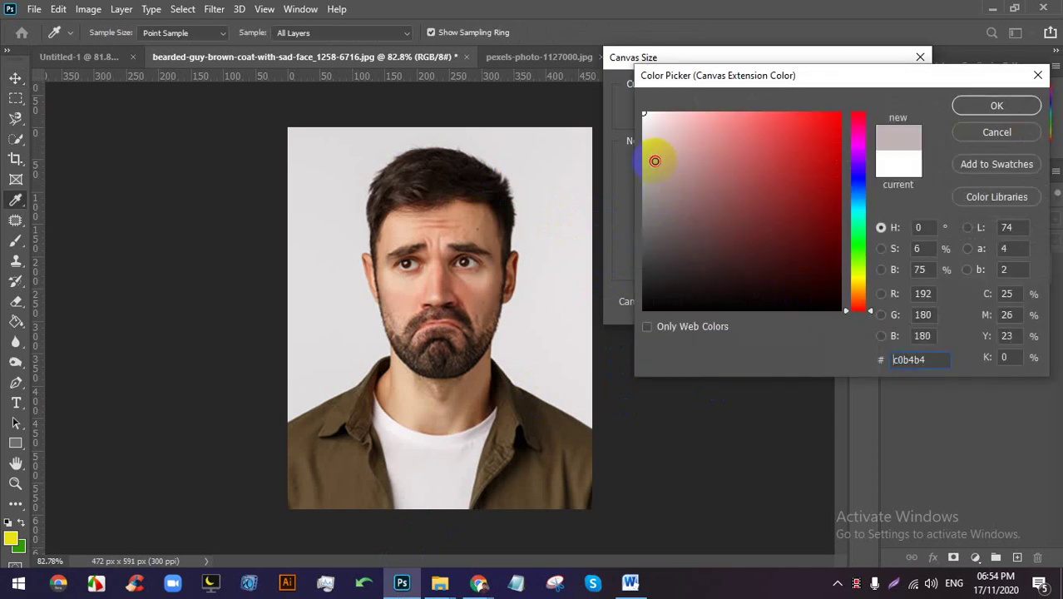
pyautogui.click(647, 139)
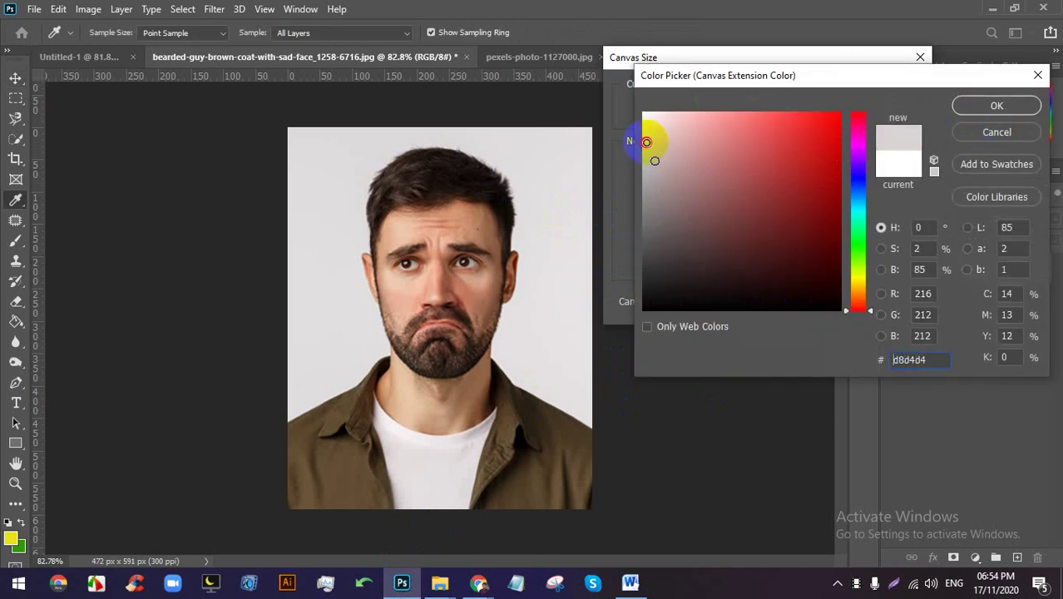
pyautogui.click(965, 106)
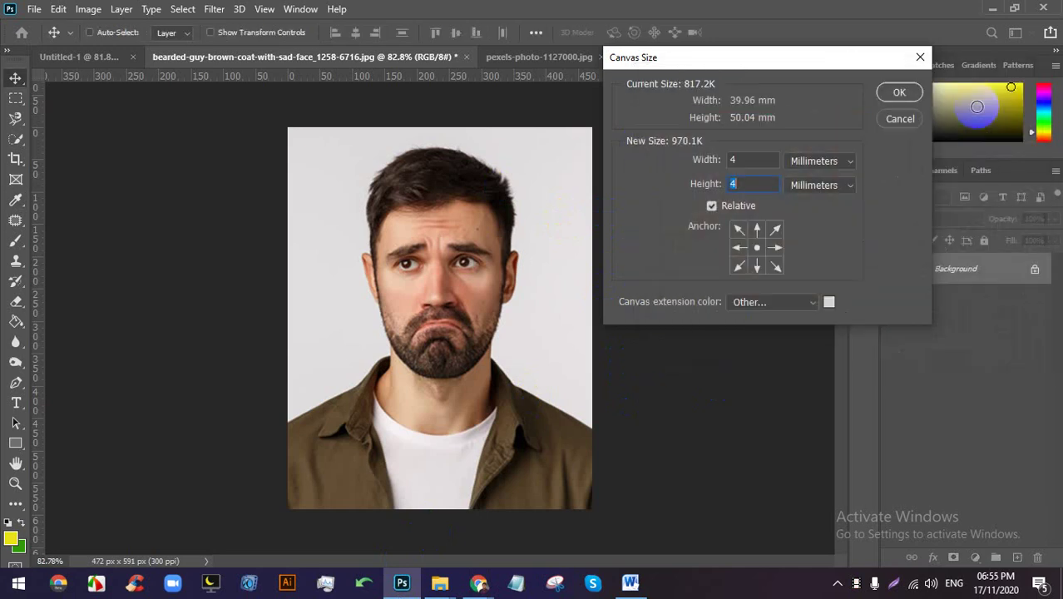
pyautogui.click(899, 93)
# Examine the gray border around the lower-right corner of the bearded man's photo up close.
pyautogui.scroll(3, 620, 532)
pyautogui.scroll(2, 632, 499)
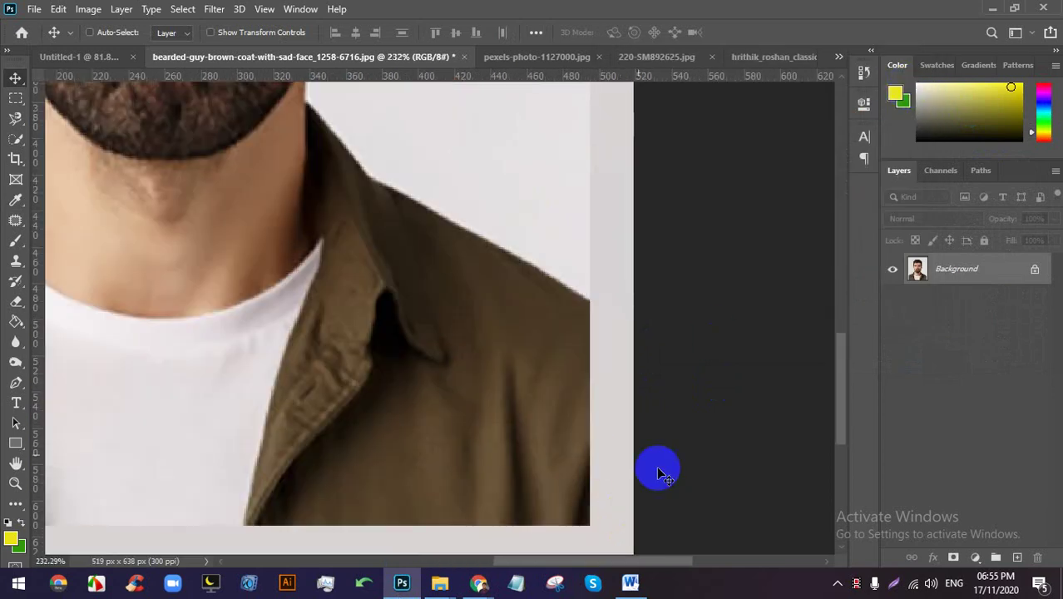
pyautogui.scroll(-2, 660, 303)
pyautogui.scroll(2, 628, 407)
pyautogui.scroll(2, 620, 408)
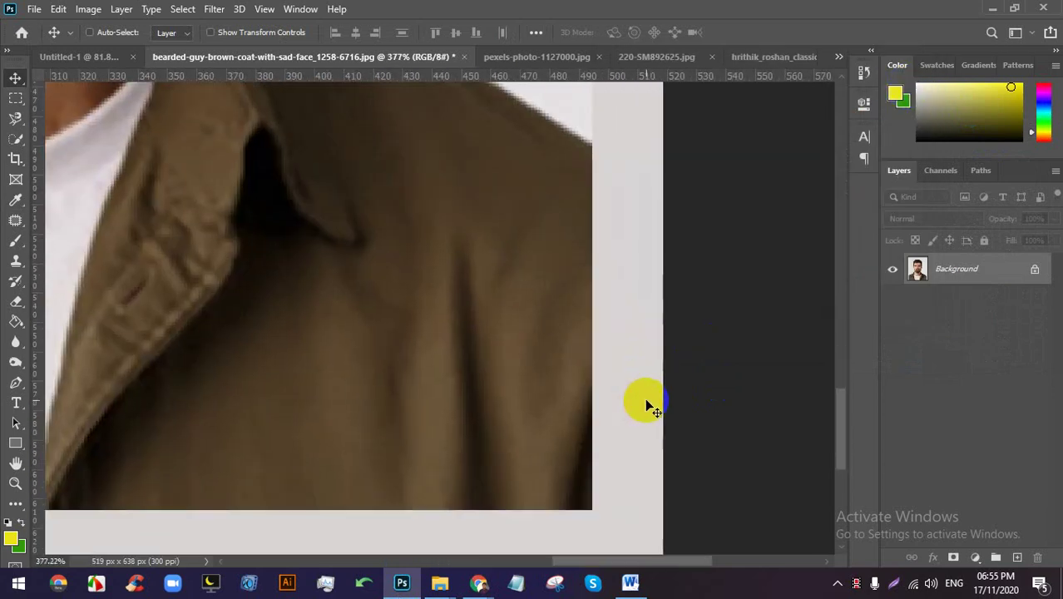
pyautogui.scroll(-1, 646, 404)
pyautogui.scroll(4, 636, 361)
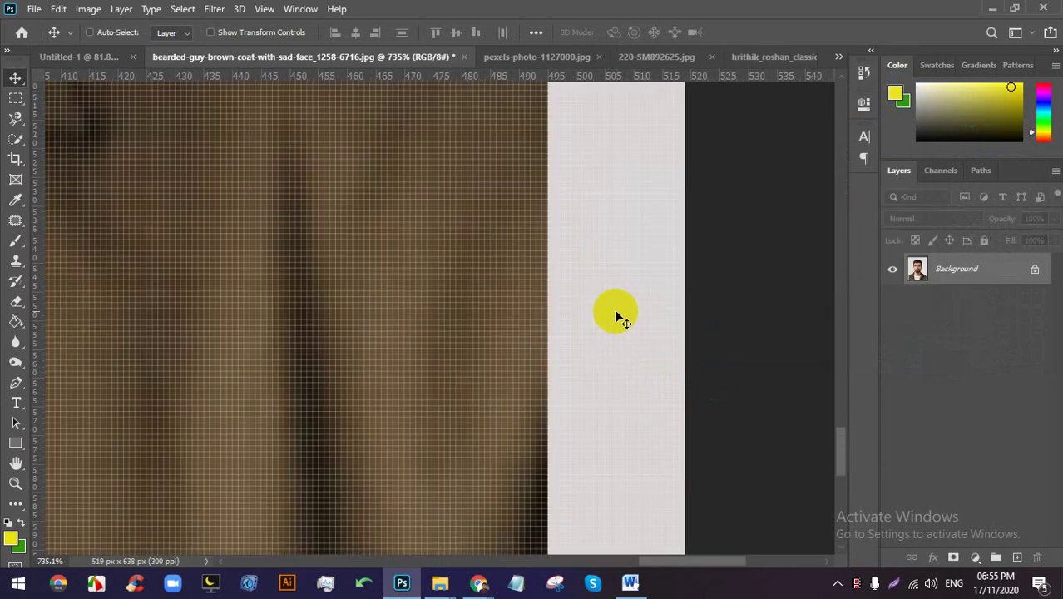
pyautogui.moveTo(476, 582)
pyautogui.click(409, 524)
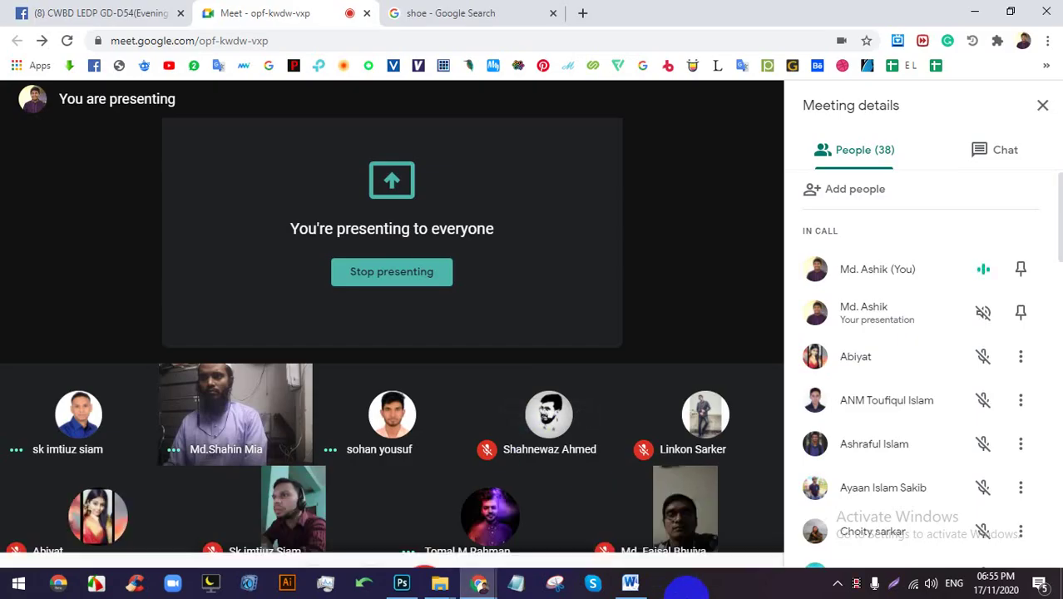
pyautogui.click(402, 585)
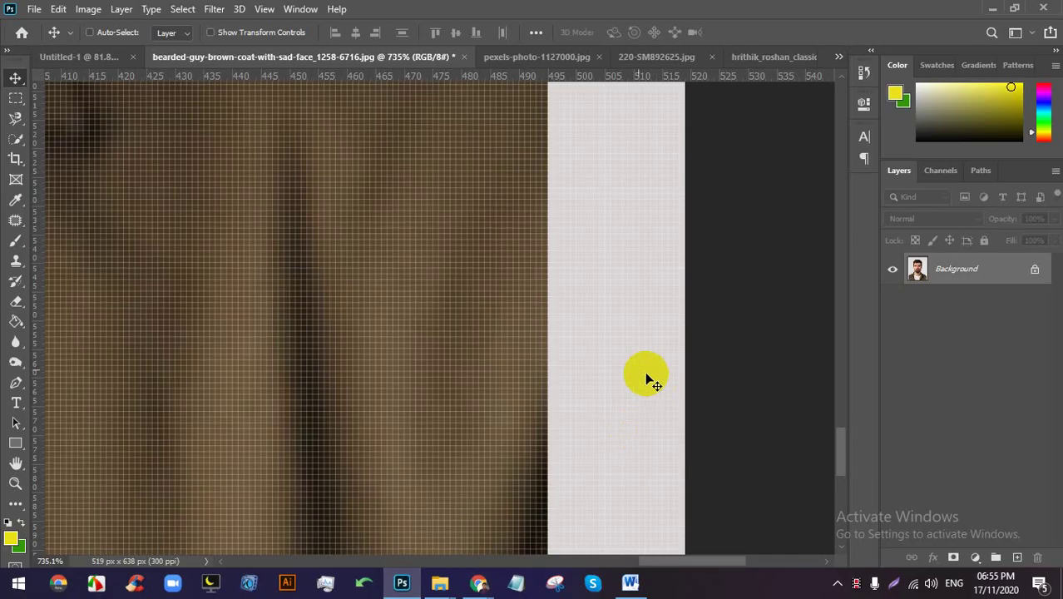
# Inspect the width of the gray border along the photo's right edge at pixel level.
pyautogui.scroll(2, 661, 283)
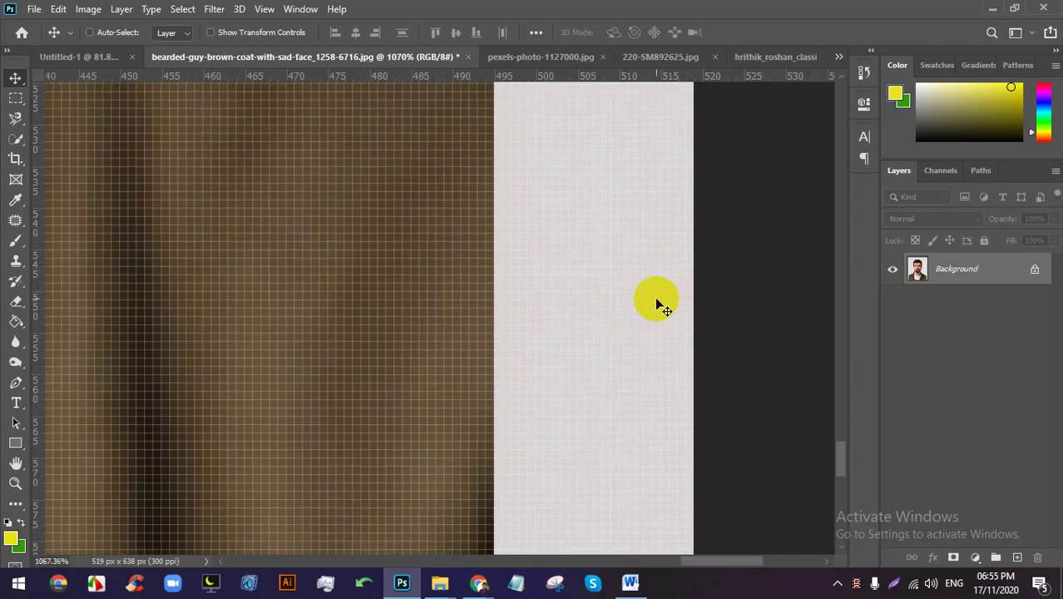
pyautogui.scroll(-3, 715, 337)
pyautogui.scroll(-4, 746, 343)
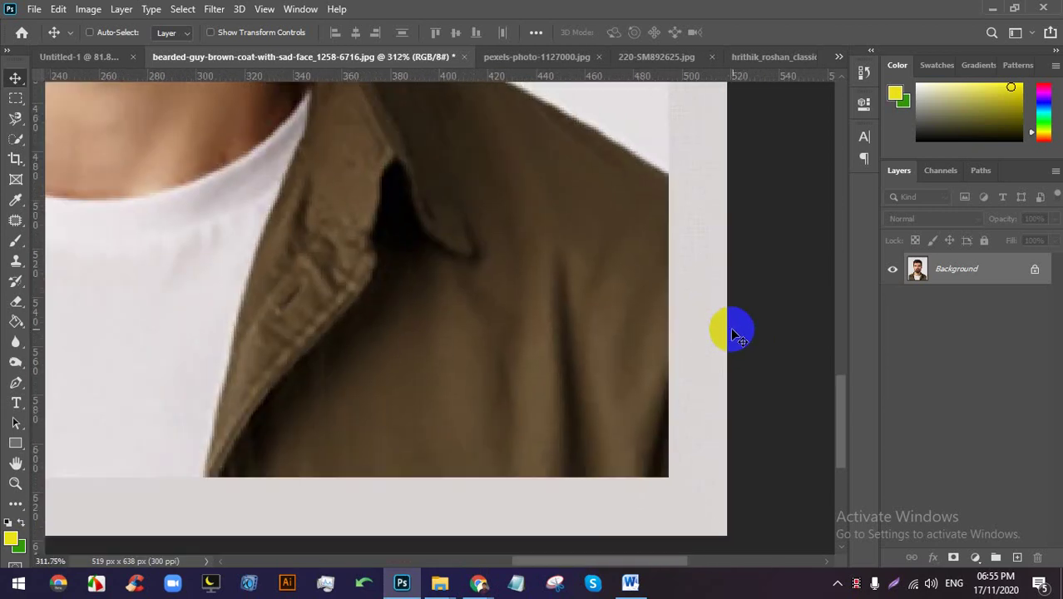
pyautogui.scroll(6, 729, 328)
pyautogui.click(762, 178)
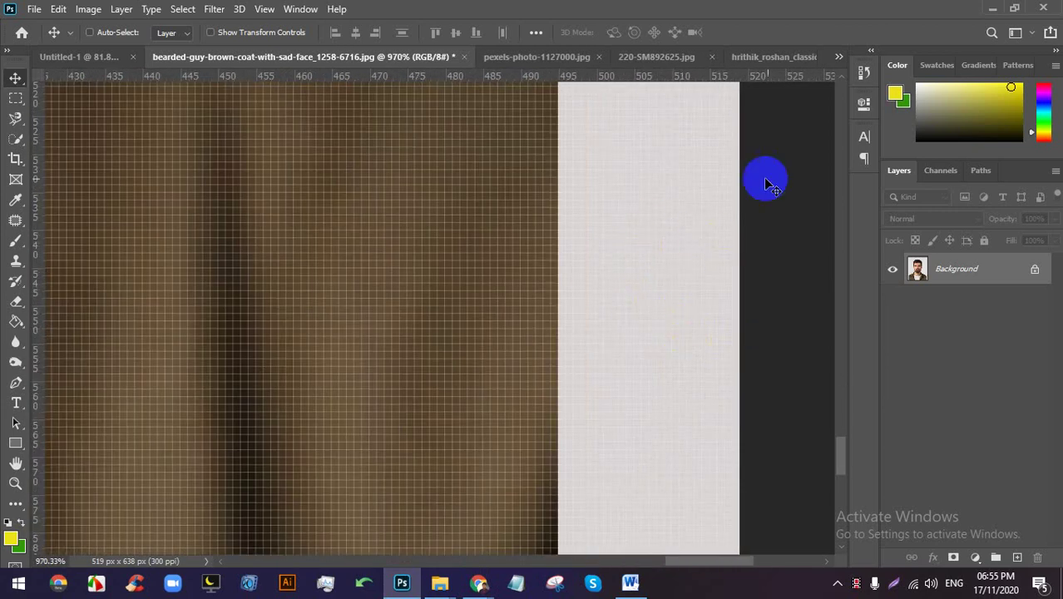
pyautogui.scroll(2, 729, 248)
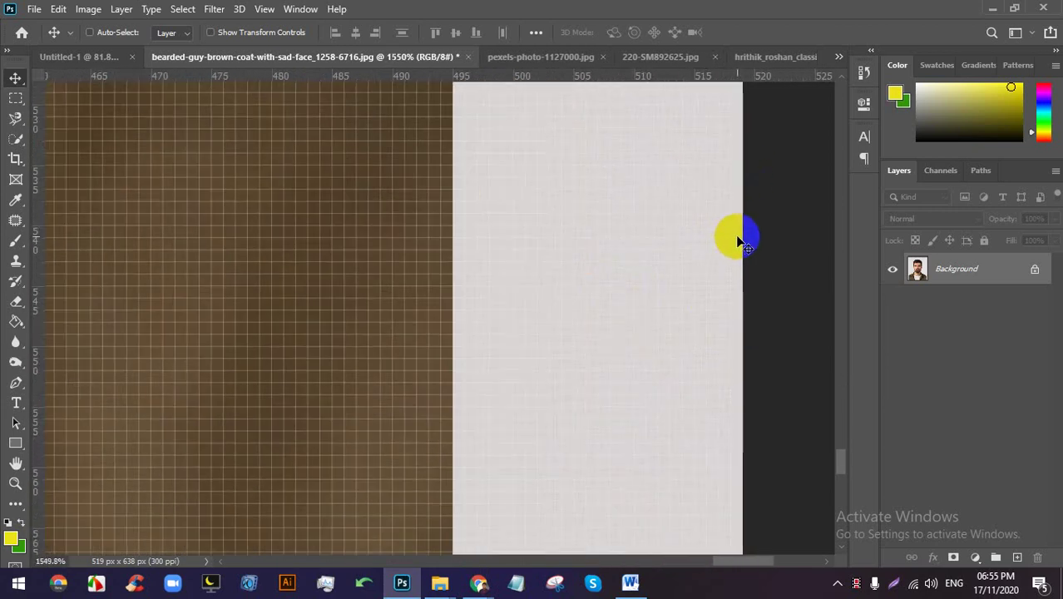
pyautogui.scroll(-6, 728, 242)
pyautogui.scroll(-3, 726, 230)
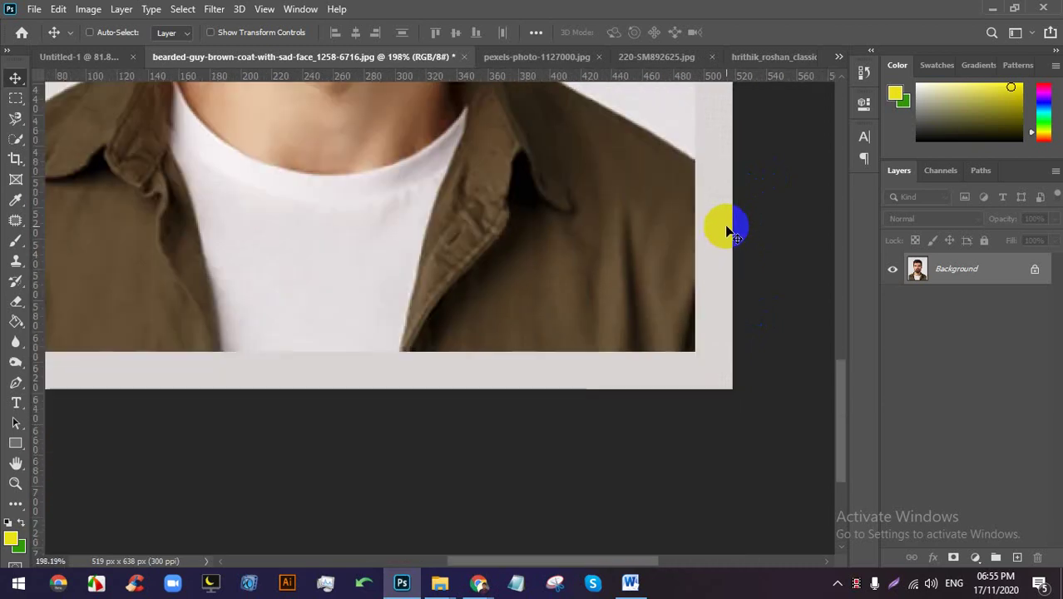
pyautogui.scroll(-1, 731, 229)
pyautogui.scroll(-2, 732, 232)
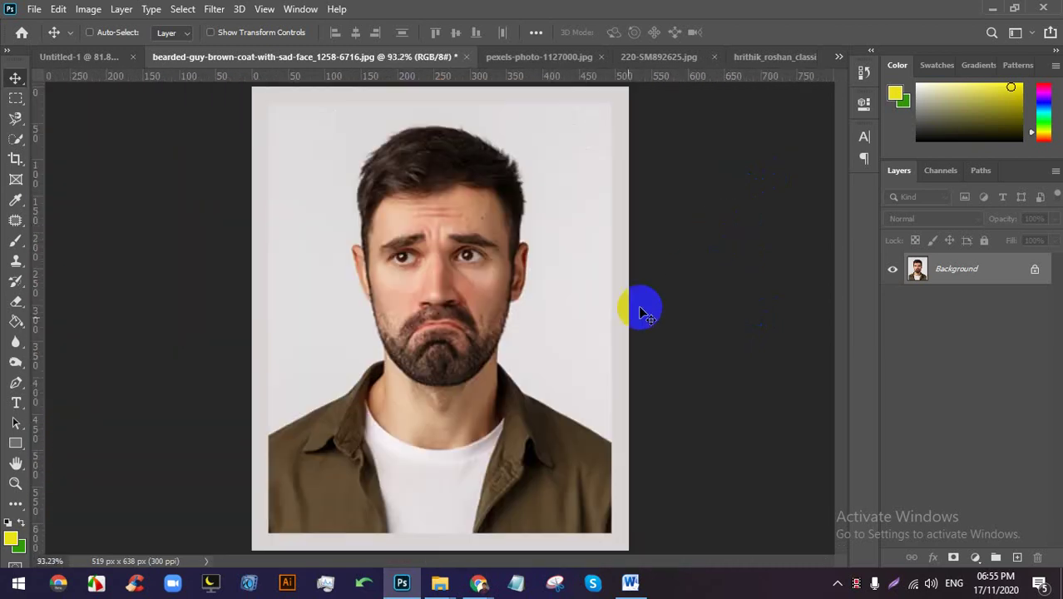
pyautogui.moveTo(479, 582)
pyautogui.click(436, 500)
pyautogui.moveTo(699, 549)
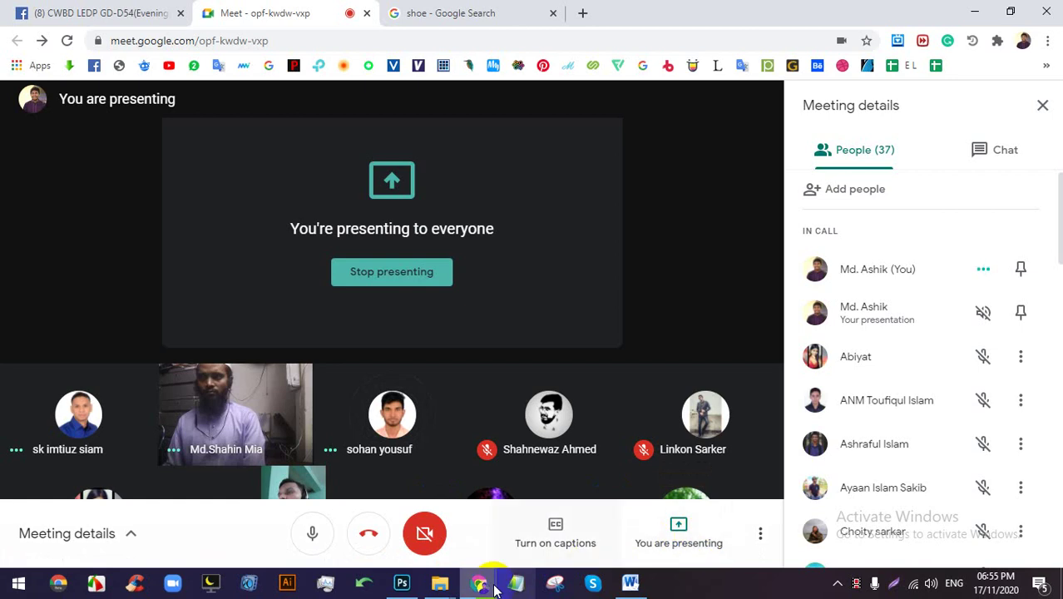
pyautogui.click(402, 583)
pyautogui.scroll(-1, 604, 291)
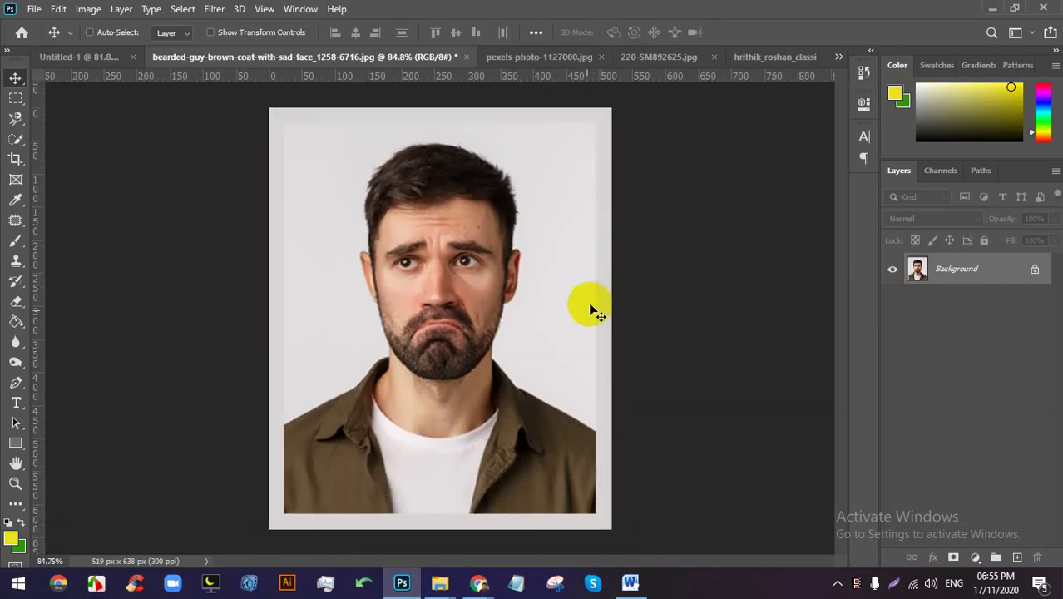
# Set a relative canvas extension of 2 pixels in width and 2 pixels in height for the bearded man's photo.
pyautogui.hotkey('ctrl', 'alt', 'c')
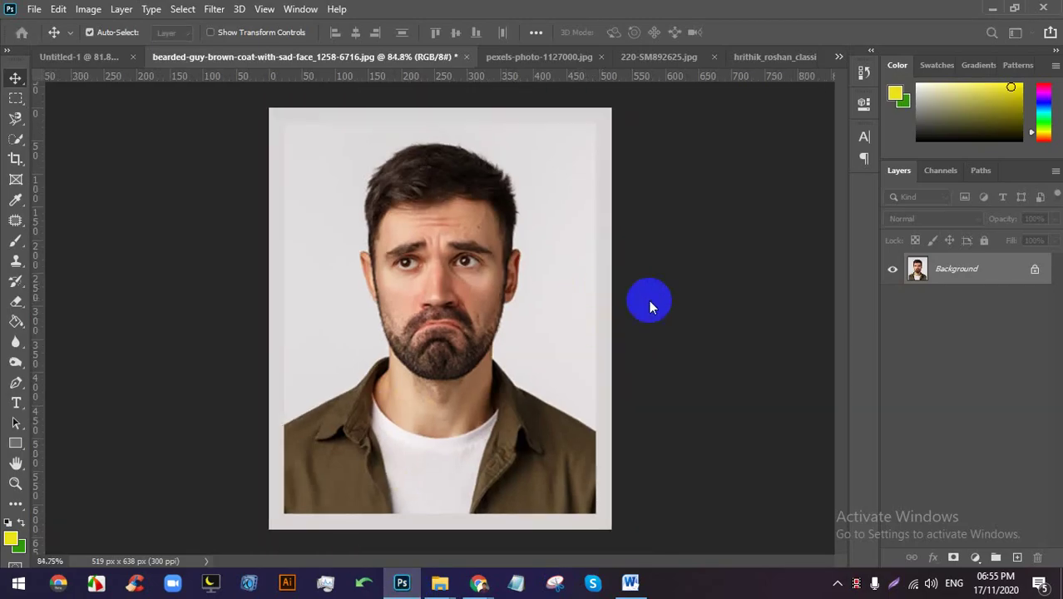
pyautogui.moveTo(767, 60); pyautogui.dragTo(821, 36)
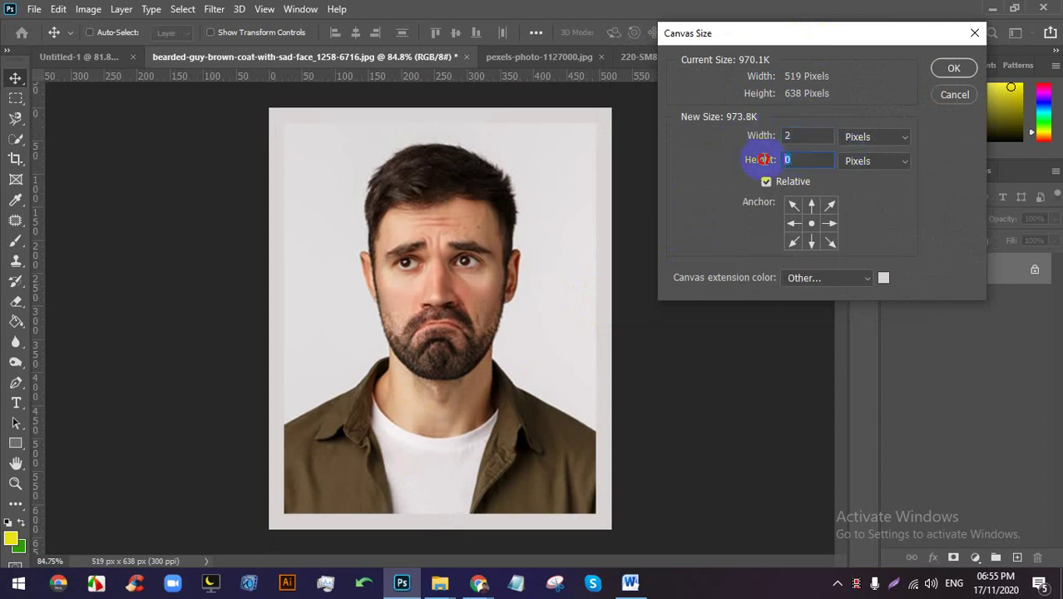
pyautogui.moveTo(883, 295); pyautogui.dragTo(838, 25)
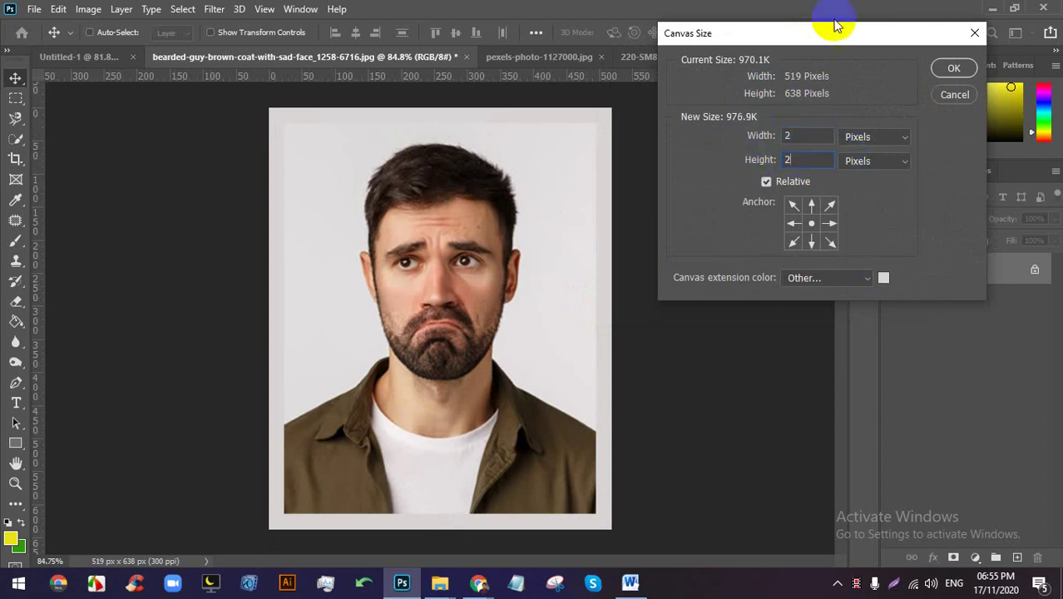
# Set the canvas extension color to black 000000, apply the new canvas size and check the thin outline along the photo's edge.
pyautogui.click(882, 277)
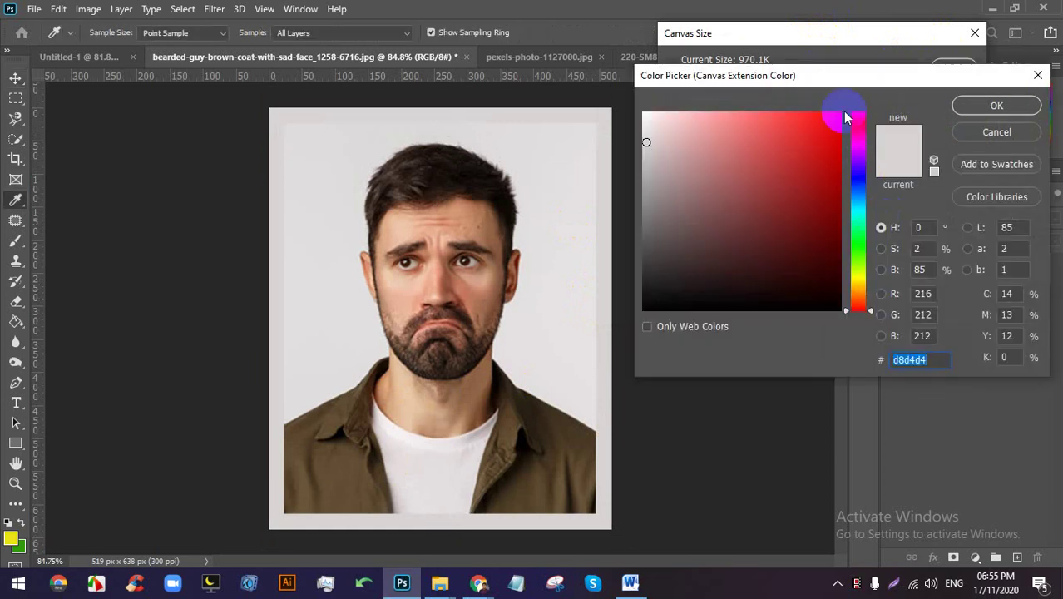
pyautogui.moveTo(842, 110)
pyautogui.mouseDown()
pyautogui.moveTo(828, 121)
pyautogui.moveTo(825, 107)
pyautogui.mouseUp()
pyautogui.click(760, 297)
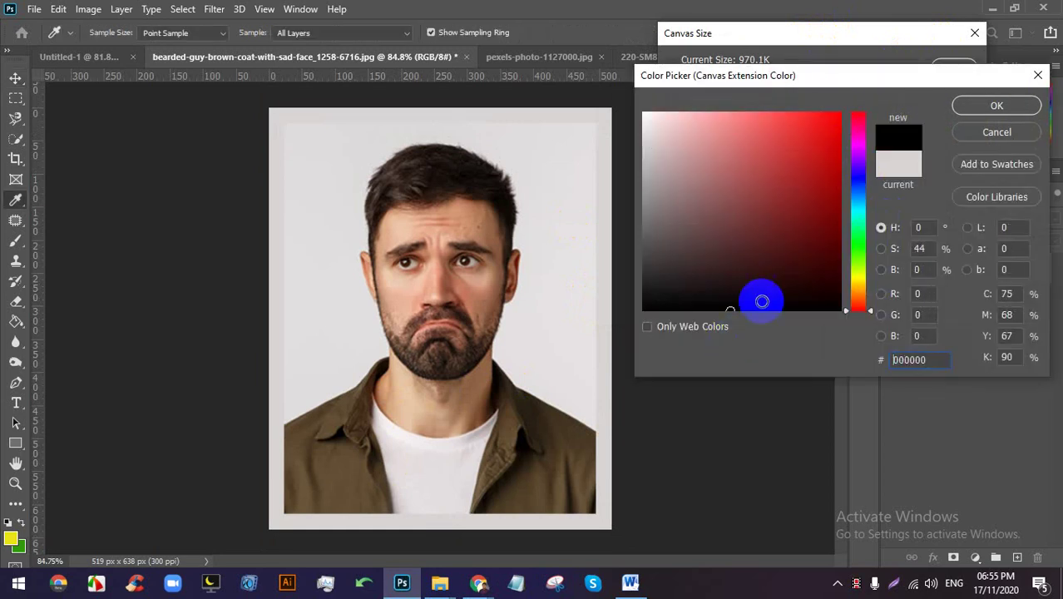
pyautogui.click(989, 107)
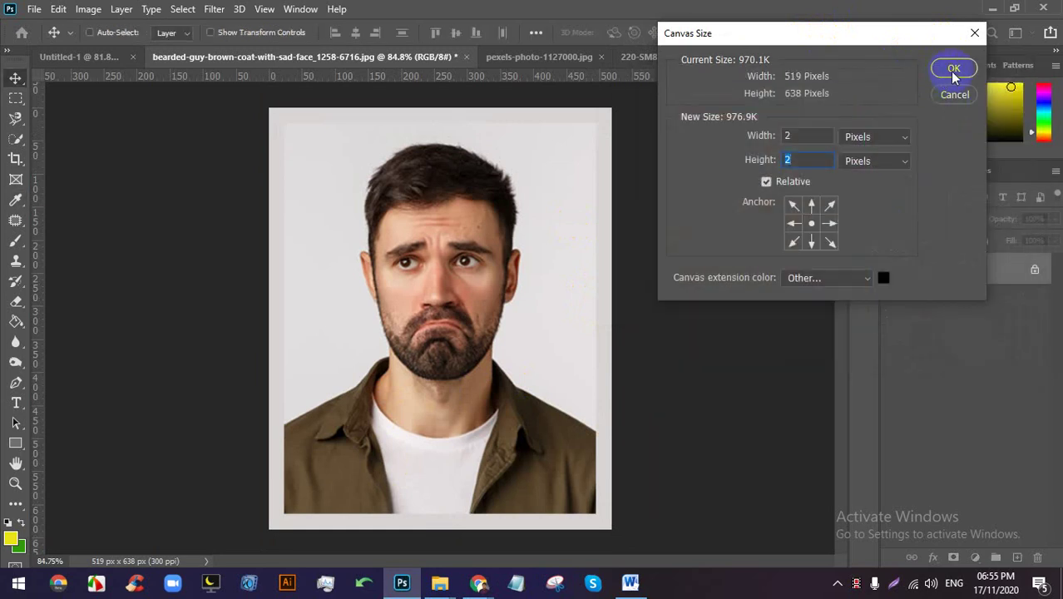
pyautogui.click(948, 73)
pyautogui.scroll(5, 657, 287)
pyautogui.scroll(10, 639, 298)
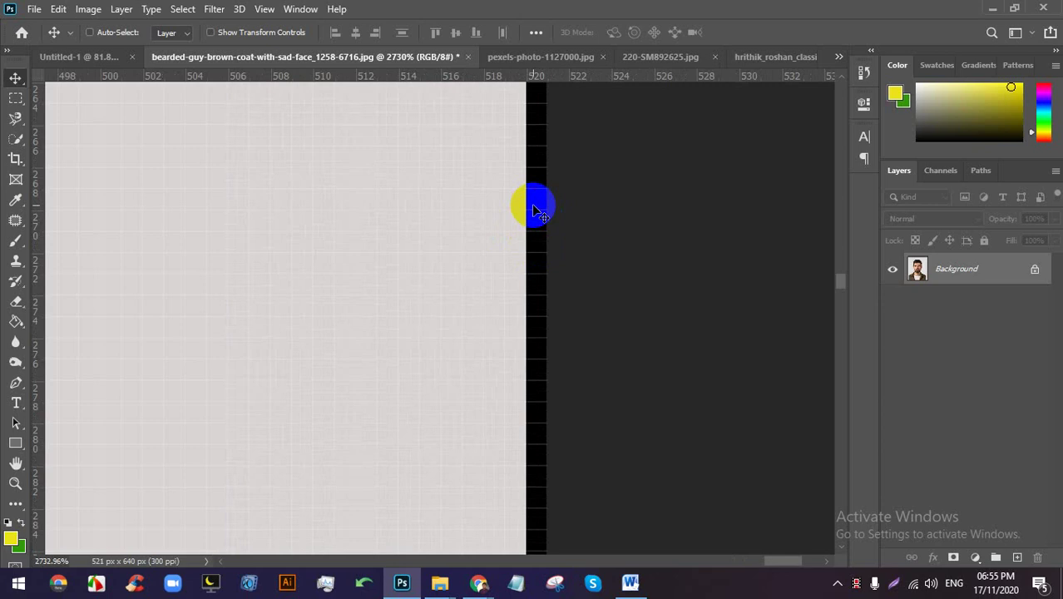
pyautogui.scroll(-12, 406, 285)
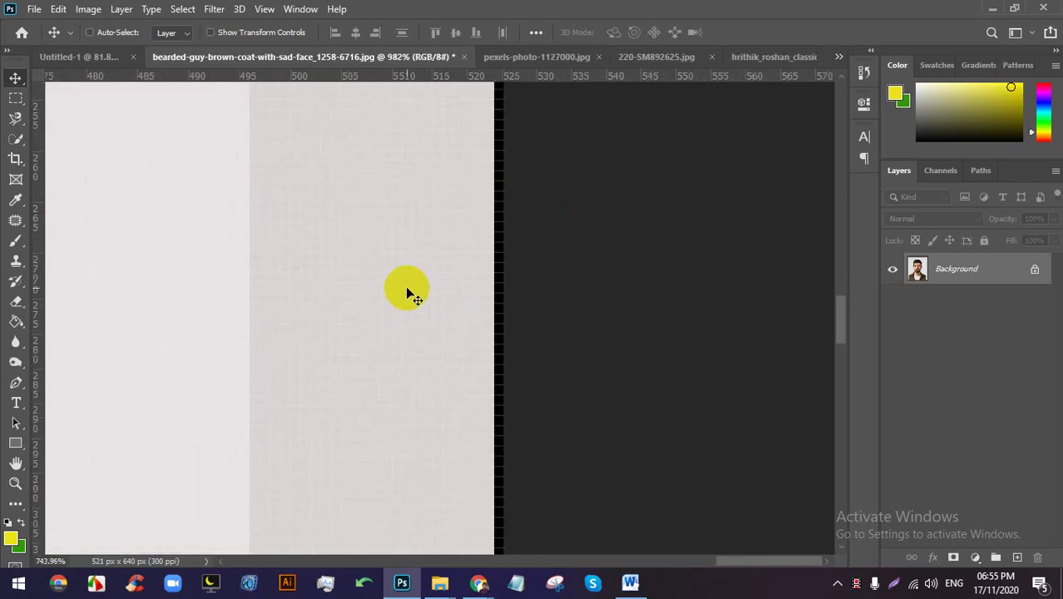
pyautogui.scroll(-3, 402, 288)
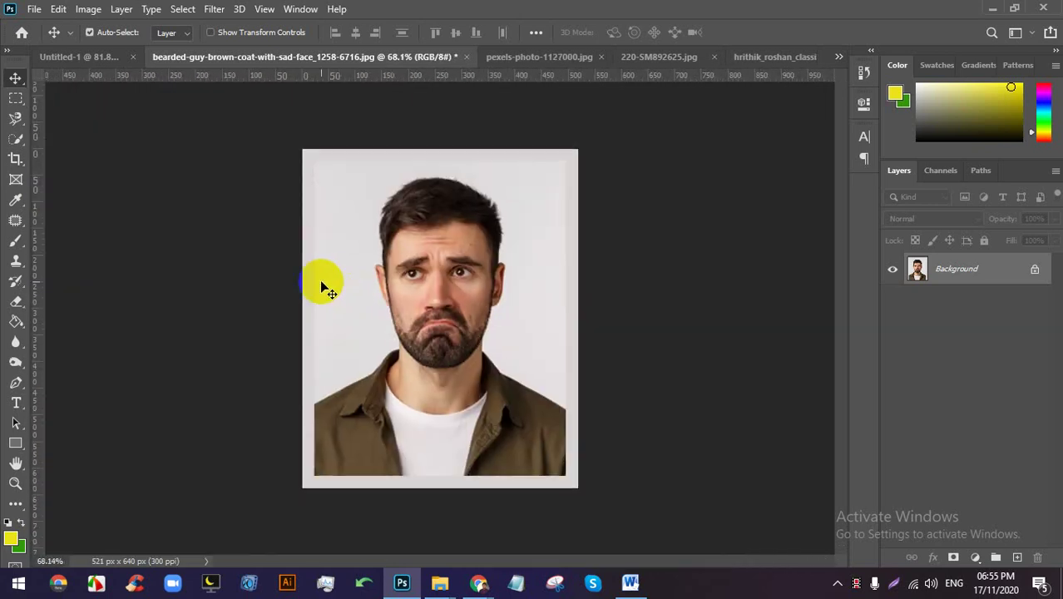
pyautogui.hotkey('ctrl', 'p')
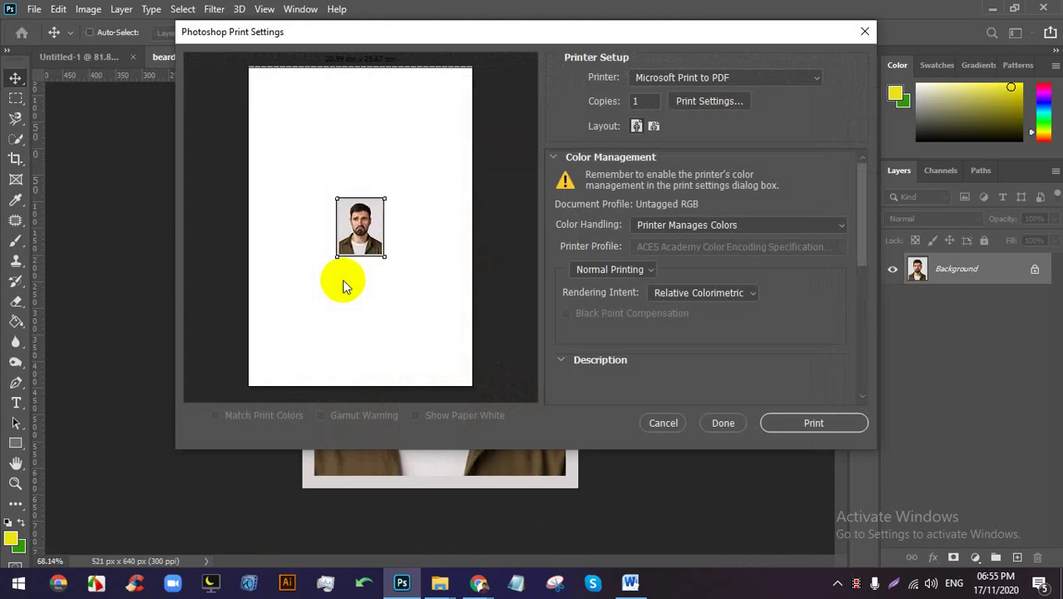
pyautogui.moveTo(356, 244); pyautogui.dragTo(339, 96)
pyautogui.moveTo(369, 99); pyautogui.dragTo(371, 140)
pyautogui.moveTo(358, 176); pyautogui.dragTo(309, 103)
pyautogui.press('super')
pyautogui.click(647, 425)
pyautogui.click(663, 423)
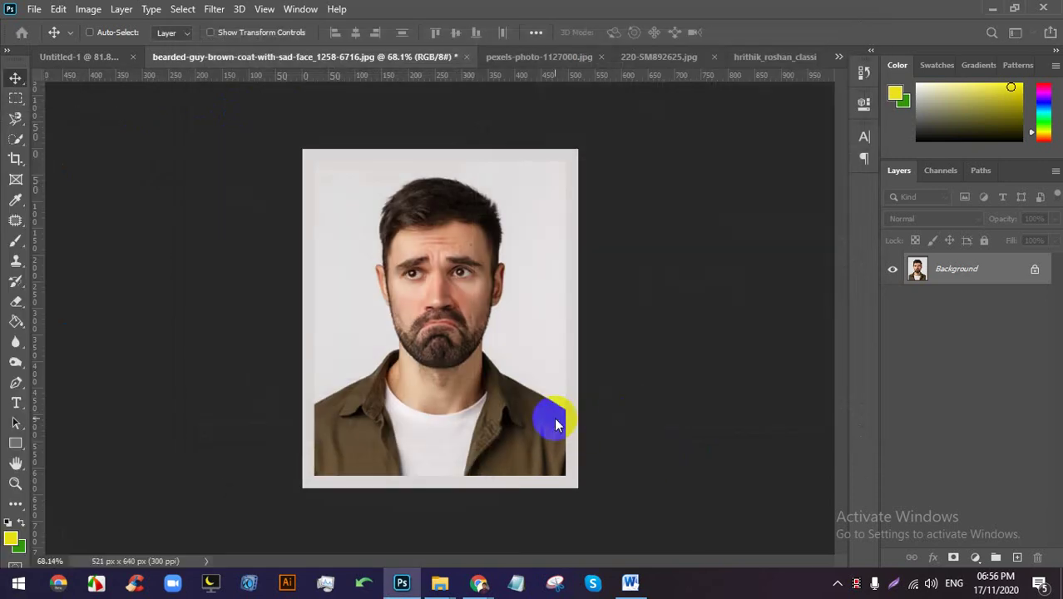
# Create a new document from the A4 print preset, 210 x 297 mm at 300 ppi, in CMYK Color mode.
pyautogui.hotkey('ctrl', 'n')
pyautogui.click(497, 71)
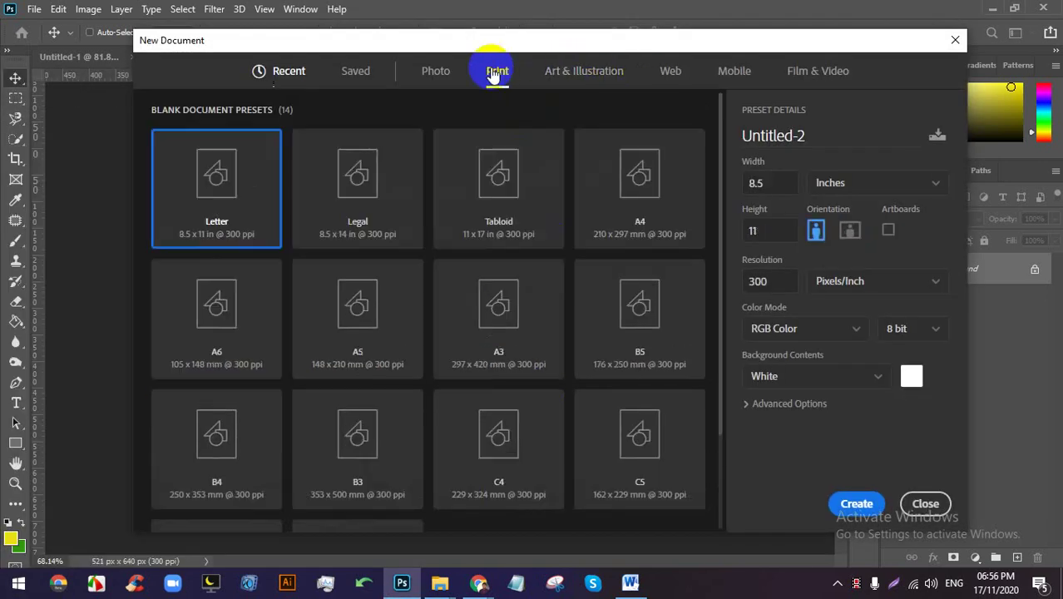
pyautogui.click(634, 190)
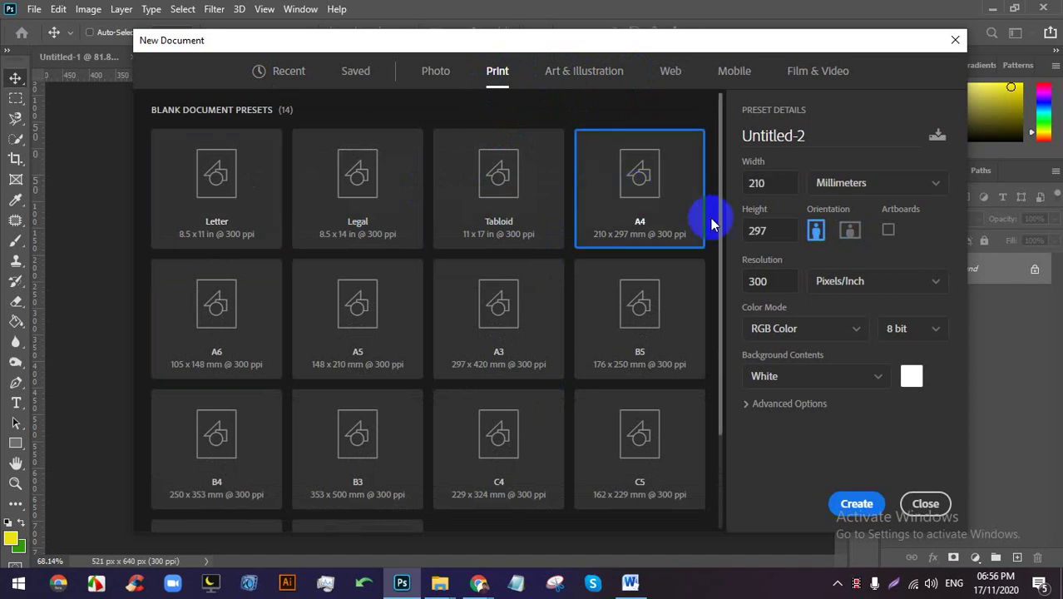
pyautogui.click(225, 156)
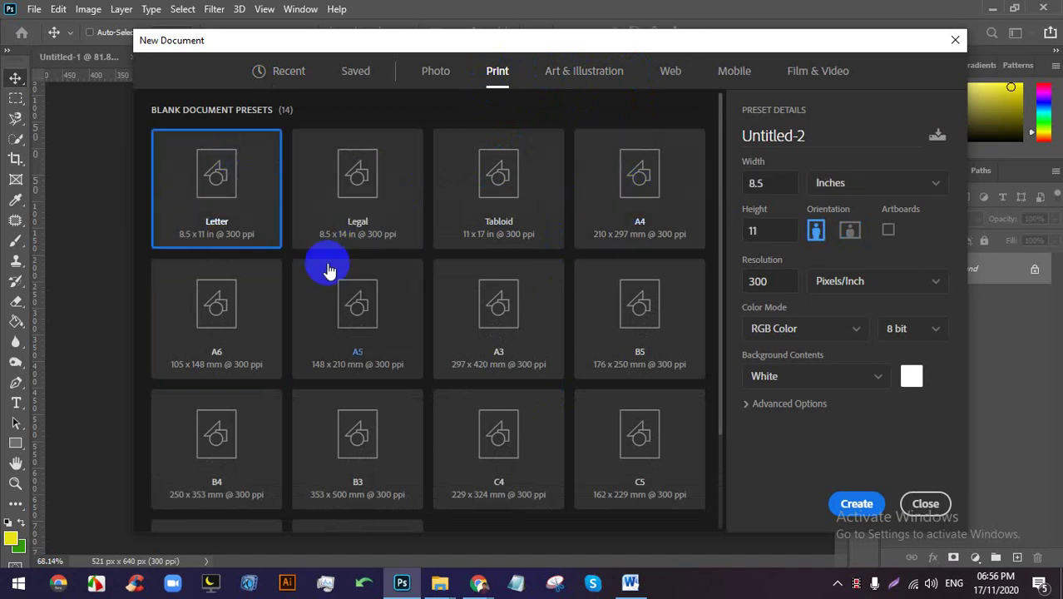
pyautogui.click(351, 172)
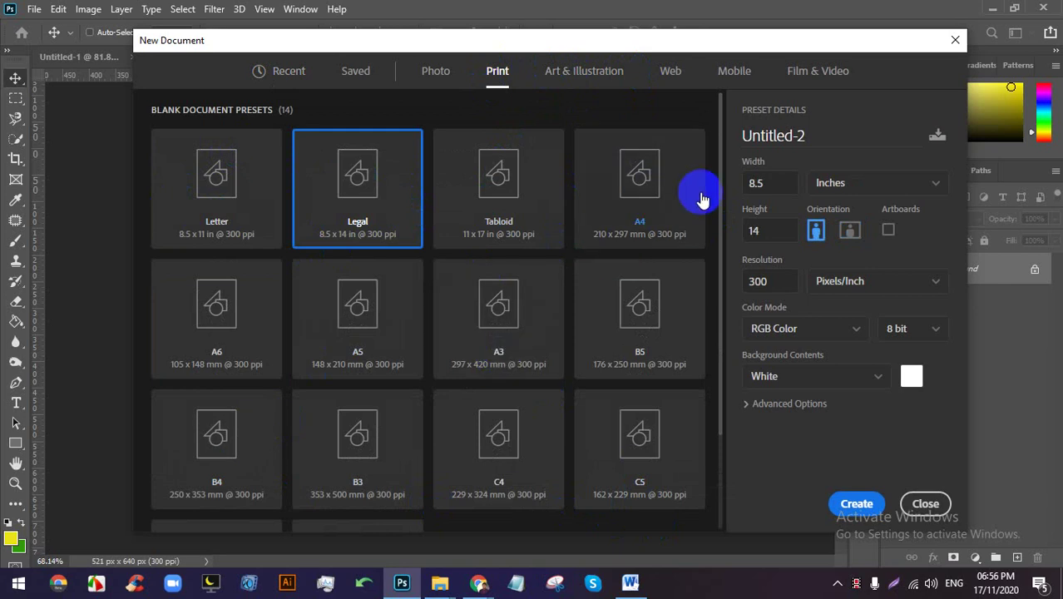
pyautogui.click(670, 198)
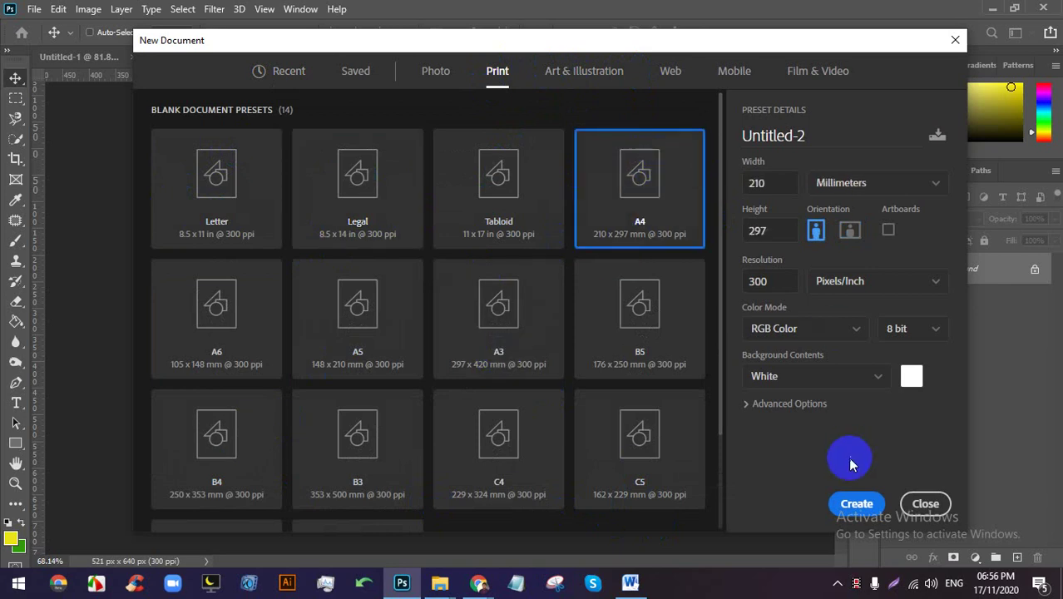
pyautogui.click(818, 324)
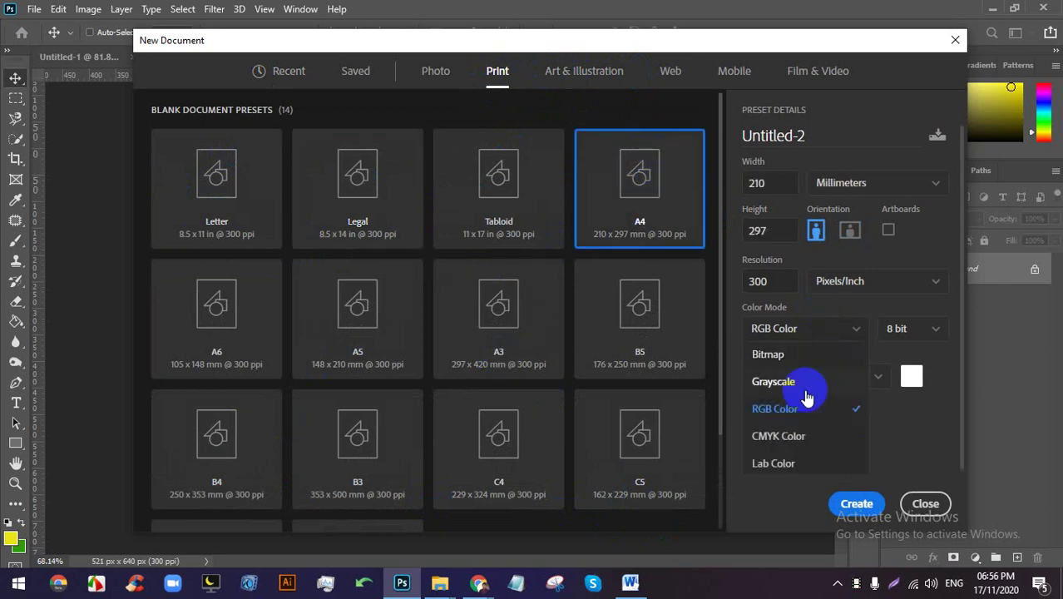
pyautogui.click(795, 435)
pyautogui.click(862, 508)
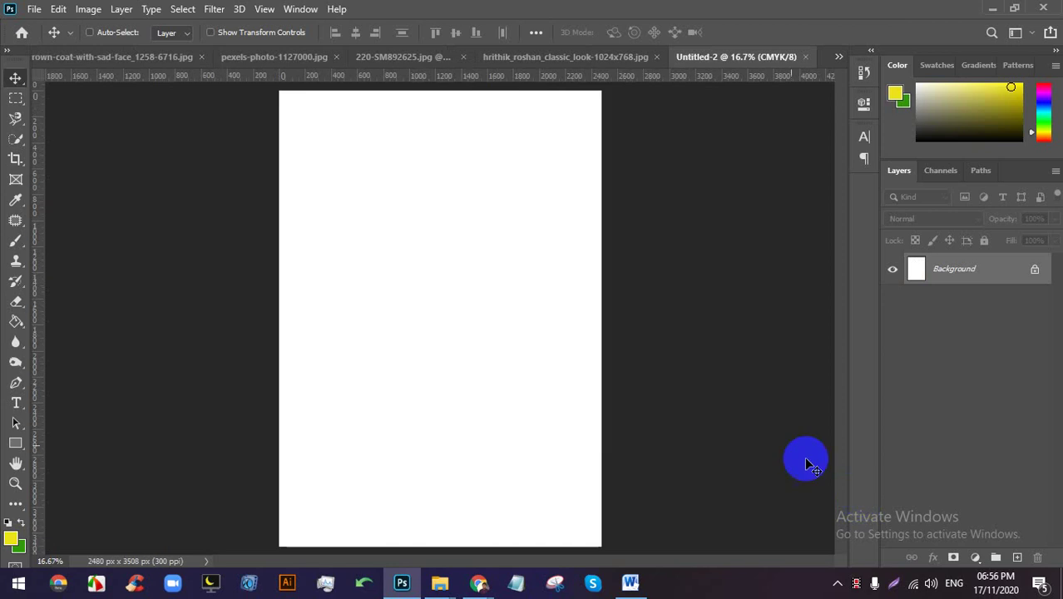
# Close the 220-SM892625.jpg and hrithik_roshan_classic_look-1024x768.jpg documents without saving them.
pyautogui.click(427, 67)
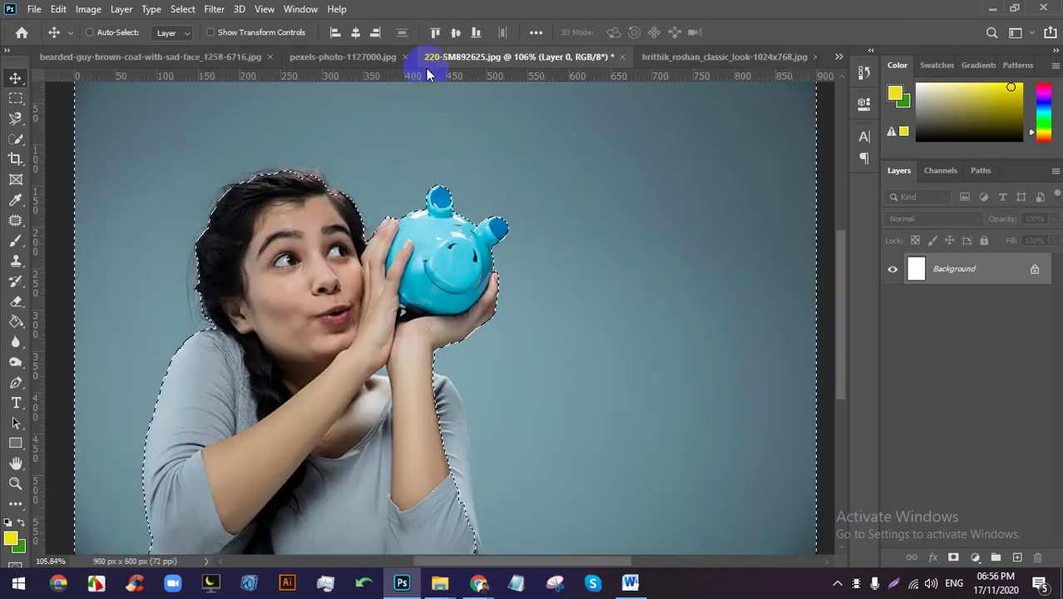
pyautogui.click(623, 56)
pyautogui.click(526, 227)
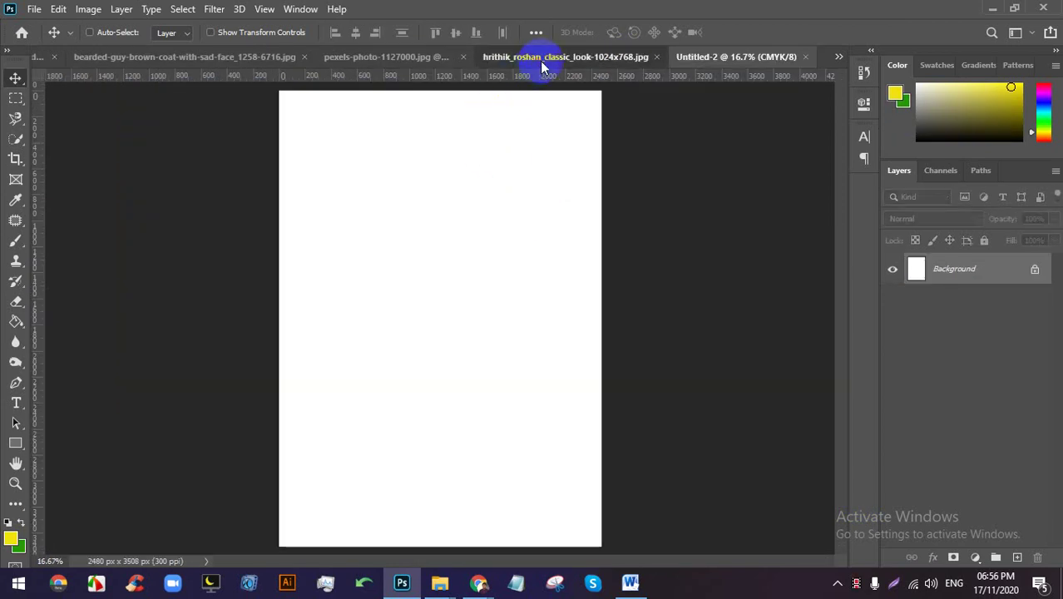
pyautogui.click(541, 58)
pyautogui.click(683, 58)
pyautogui.click(527, 227)
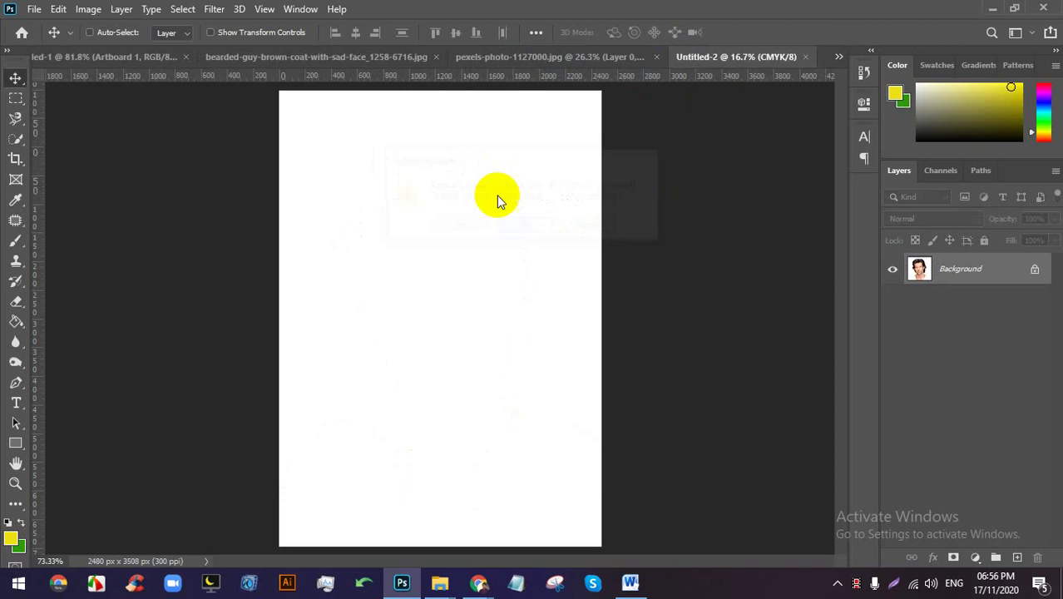
# Copy the bordered photo of the bearded man into the blank A4 document and place it near the page's upper-left corner.
pyautogui.click(361, 59)
pyautogui.scroll(3, 599, 268)
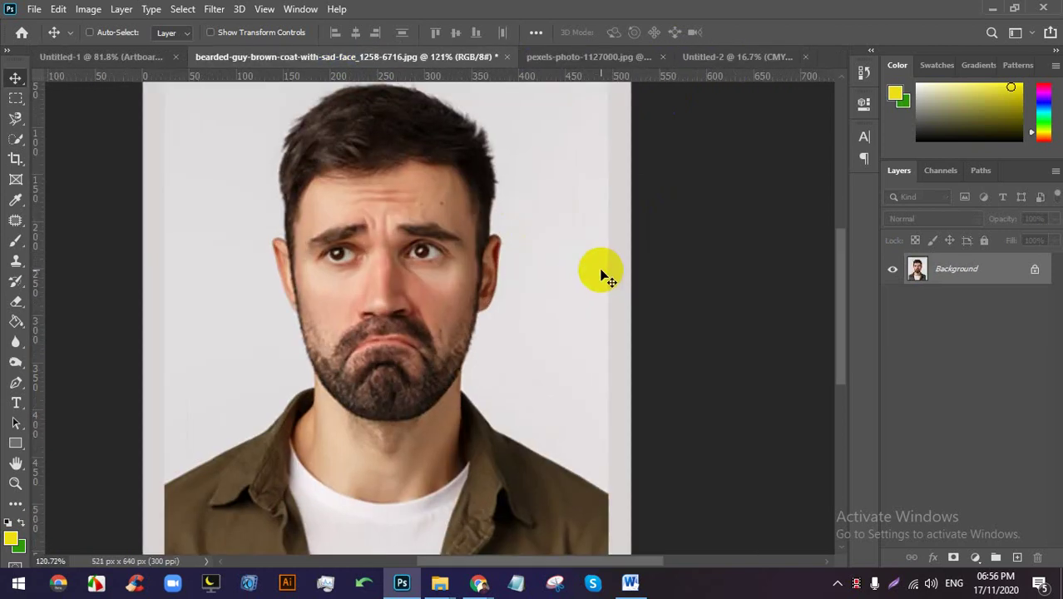
pyautogui.scroll(-4, 598, 268)
pyautogui.moveTo(450, 223); pyautogui.dragTo(508, 175)
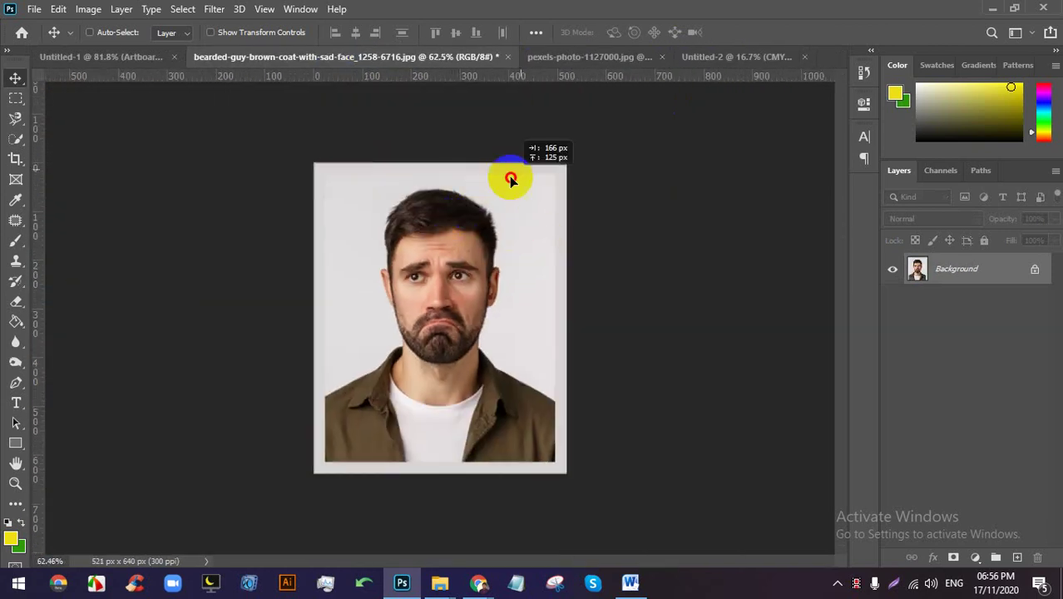
pyautogui.moveTo(697, 63); pyautogui.dragTo(359, 143)
pyautogui.scroll(3, 358, 143)
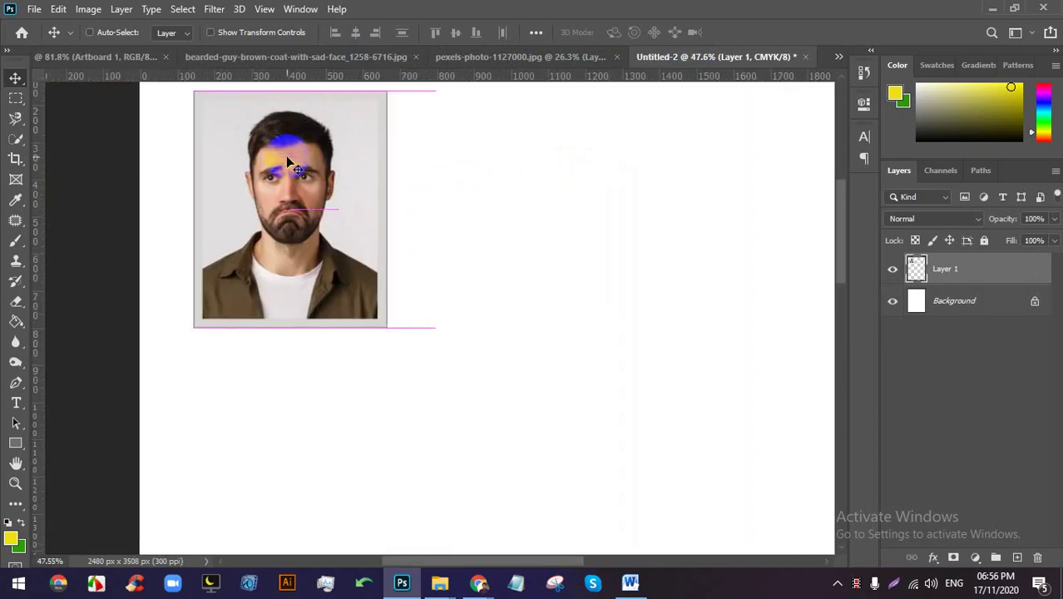
pyautogui.scroll(-4, 286, 153)
# Duplicate the photo three times across the top of the page and distribute the four photo layers evenly in the horizontal direction.
pyautogui.moveTo(297, 171); pyautogui.dragTo(542, 158)
pyautogui.scroll(2, 421, 147)
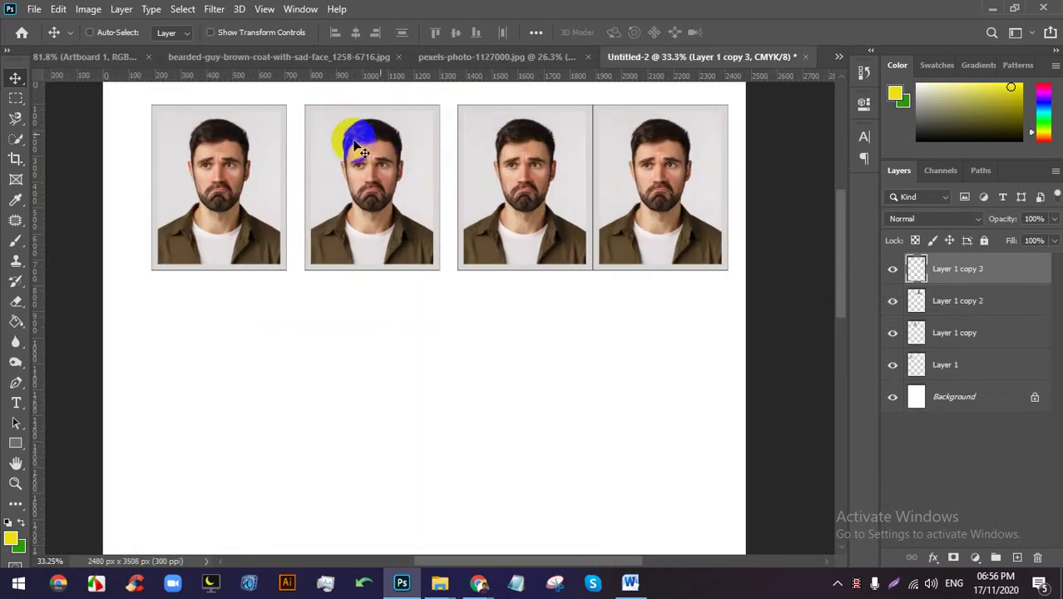
pyautogui.keyDown('shift'); pyautogui.click(984, 371); pyautogui.keyUp('shift')
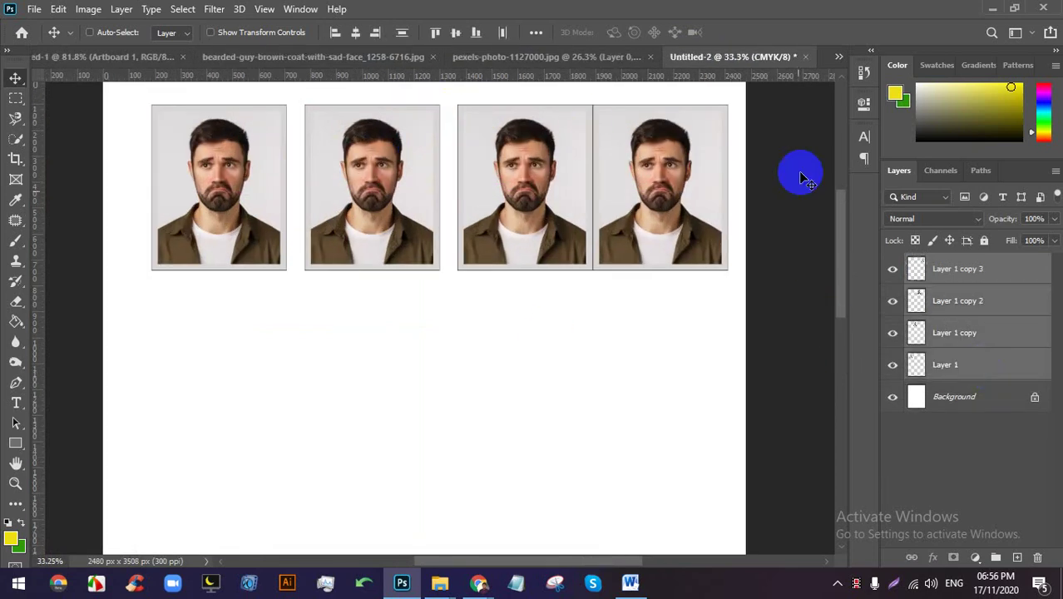
pyautogui.click(503, 35)
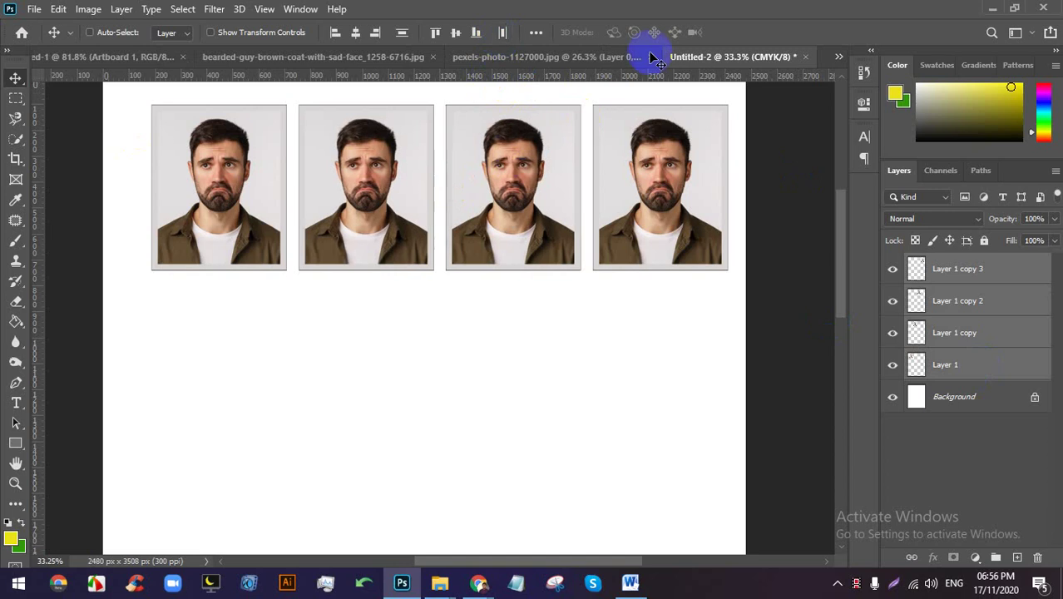
# Group the four photo layers and duplicate the group four times down the page to form five rows.
pyautogui.scroll(-2, 394, 123)
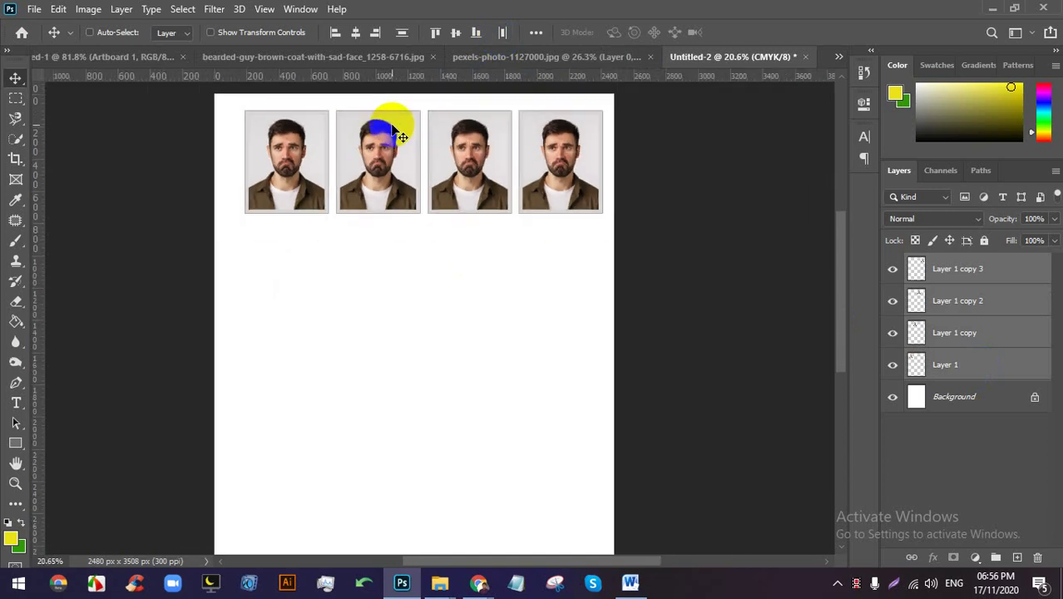
pyautogui.scroll(-1, 407, 148)
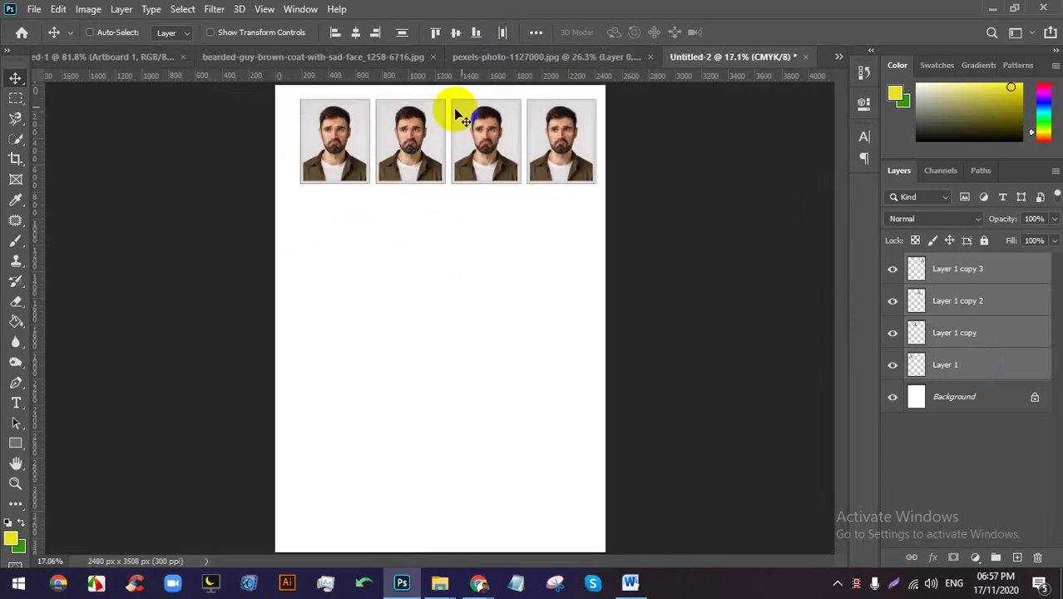
pyautogui.hotkey('ctrl', 'g')
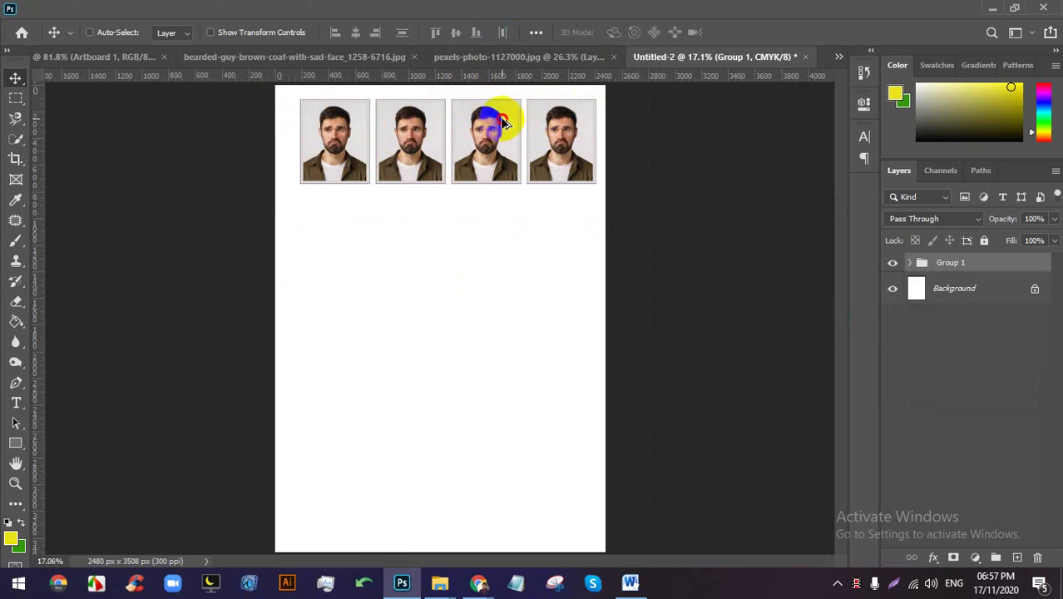
pyautogui.moveTo(502, 121); pyautogui.dragTo(480, 449)
pyautogui.scroll(-3, 487, 423)
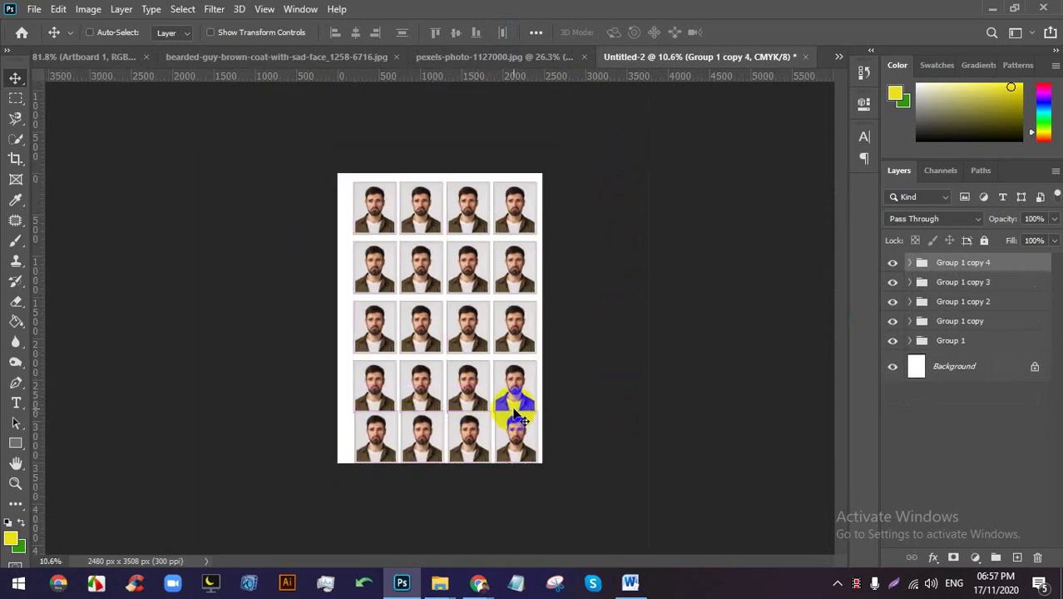
# Undo the last three duplications of the photo row, keeping the top two rows.
pyautogui.hotkey('ctrl', 'z')
pyautogui.hotkey('ctrl', 'z')
pyautogui.hotkey('ctrl', 'z')
pyautogui.scroll(3, 458, 204)
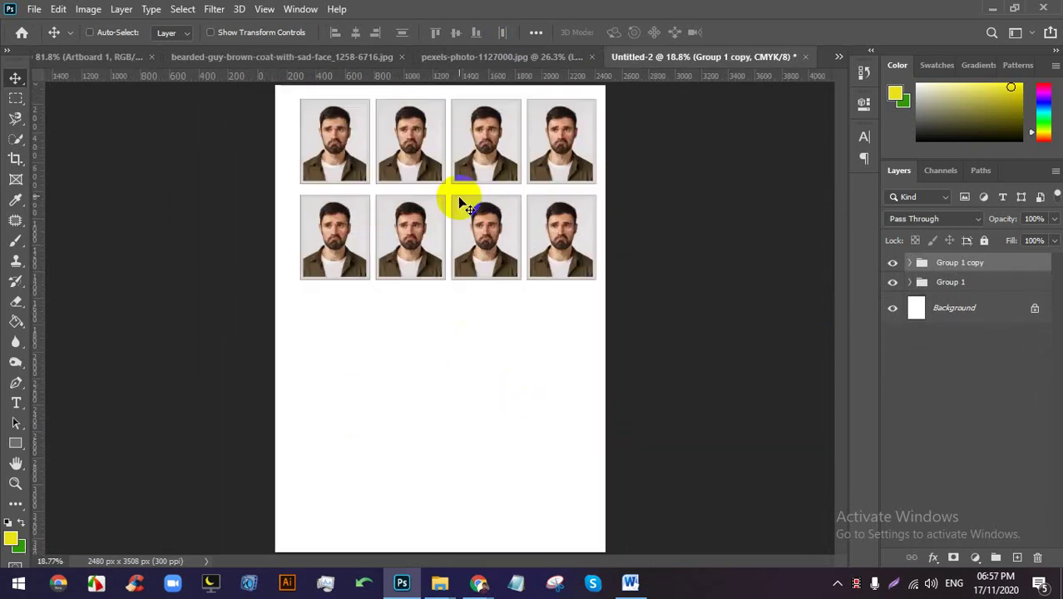
# Undo the remaining photo rows back to the blank A4 page and close the pexels-photo-1127000.jpg document.
pyautogui.hotkey('ctrl', 'z')
pyautogui.hotkey('ctrl', 'z')
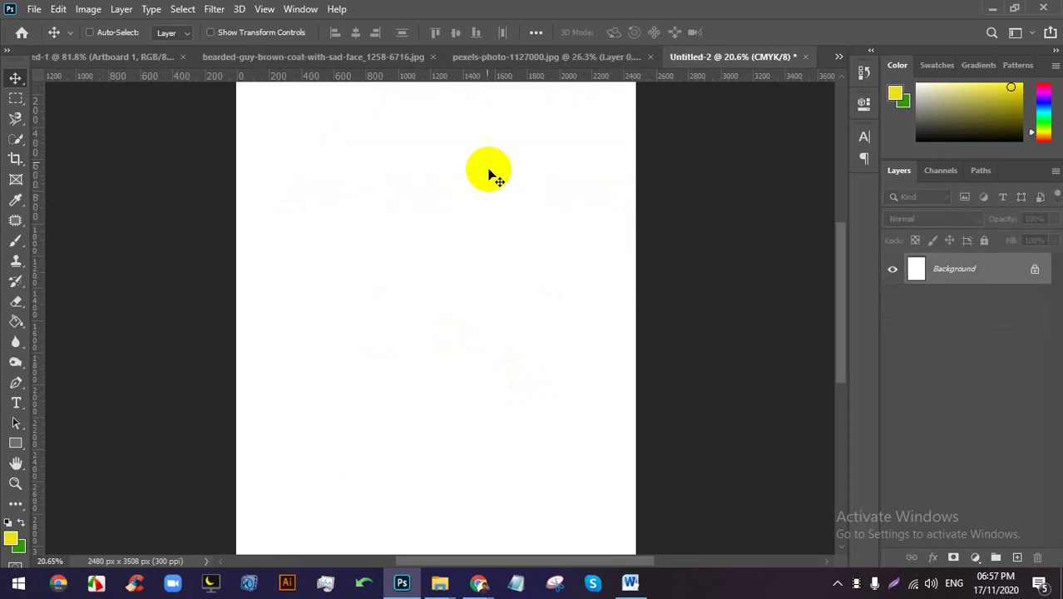
pyautogui.click(526, 62)
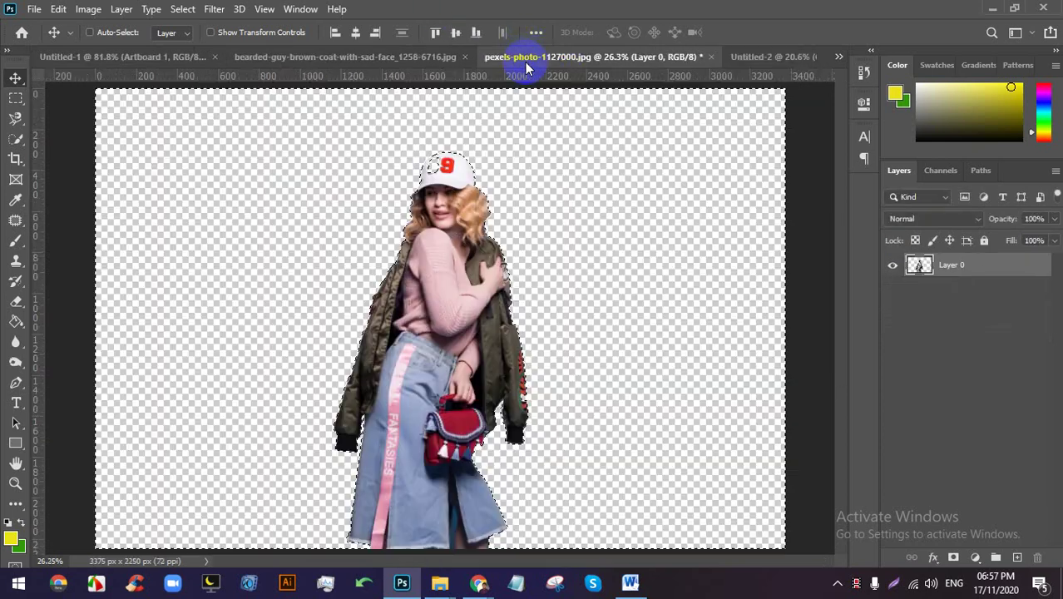
pyautogui.click(712, 58)
pyautogui.click(511, 226)
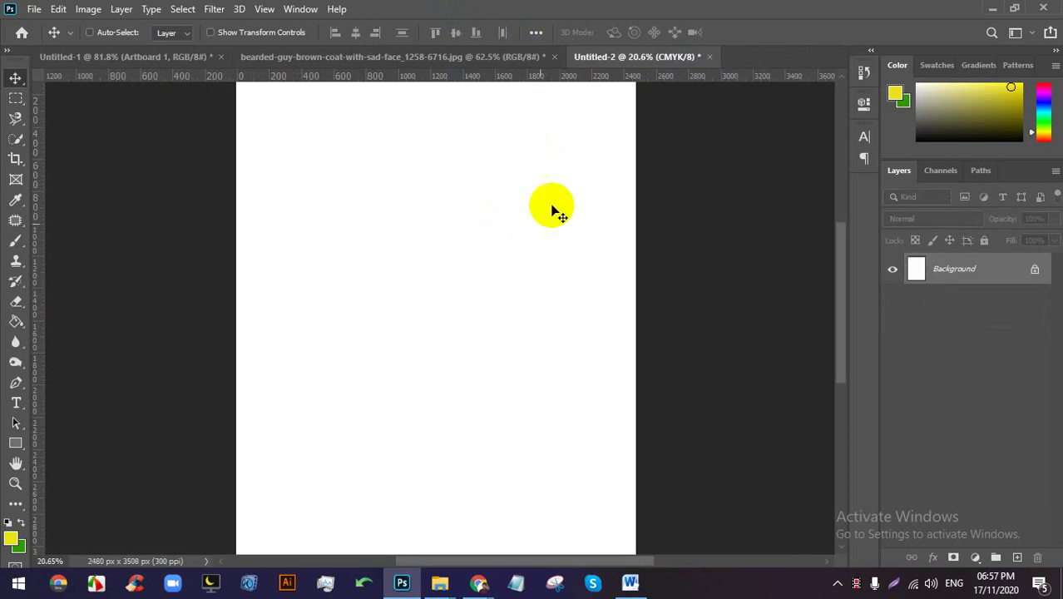
# Switch to the Google Meet call in Chrome and stop presenting the screen.
pyautogui.moveTo(478, 583)
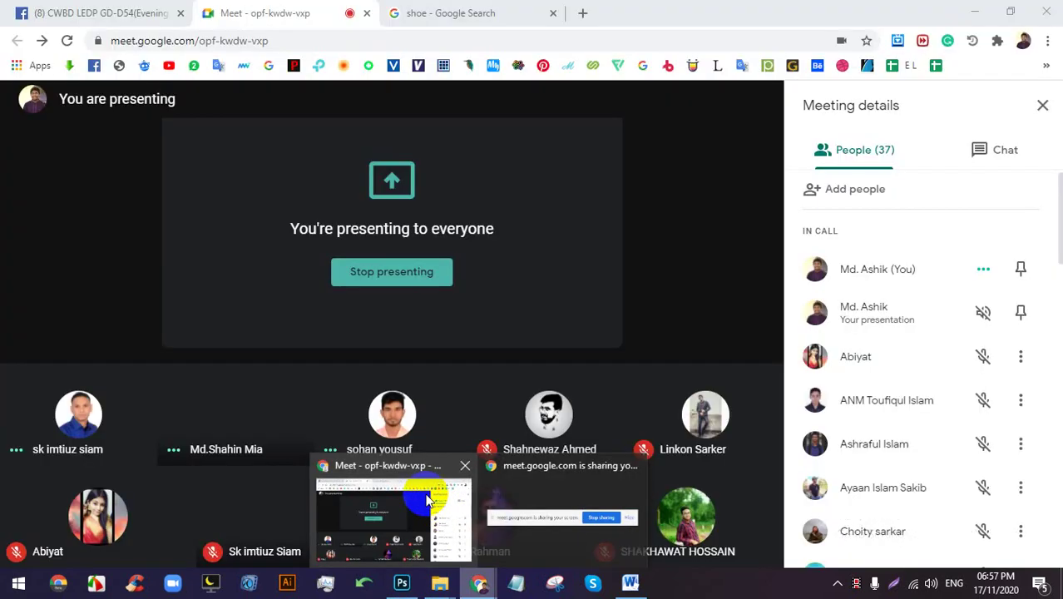
pyautogui.click(392, 510)
pyautogui.click(415, 272)
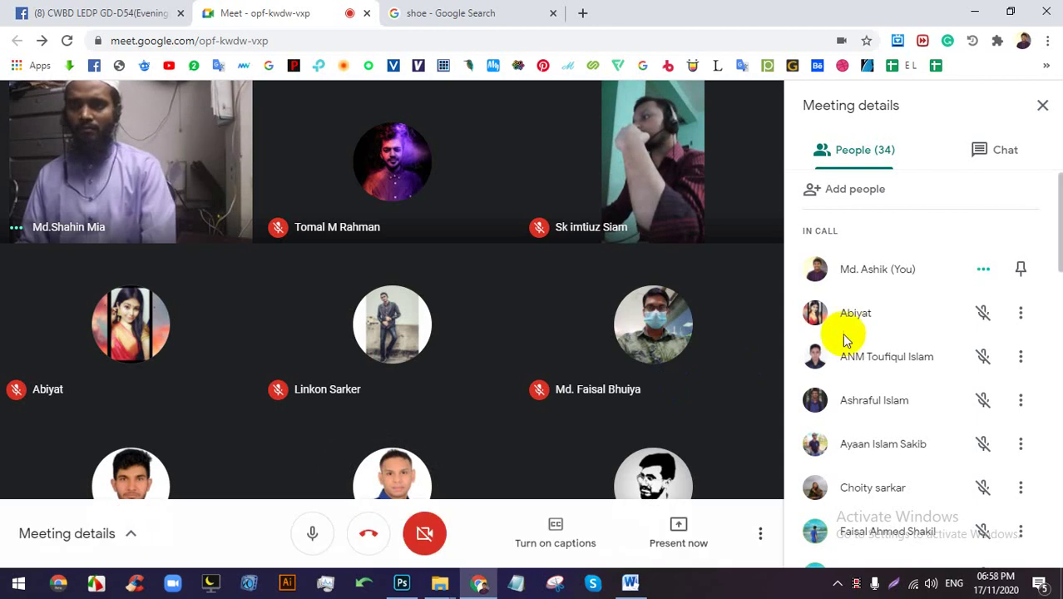
# Look through the whole list of people in the call to see who is attending.
pyautogui.scroll(-12, 873, 376)
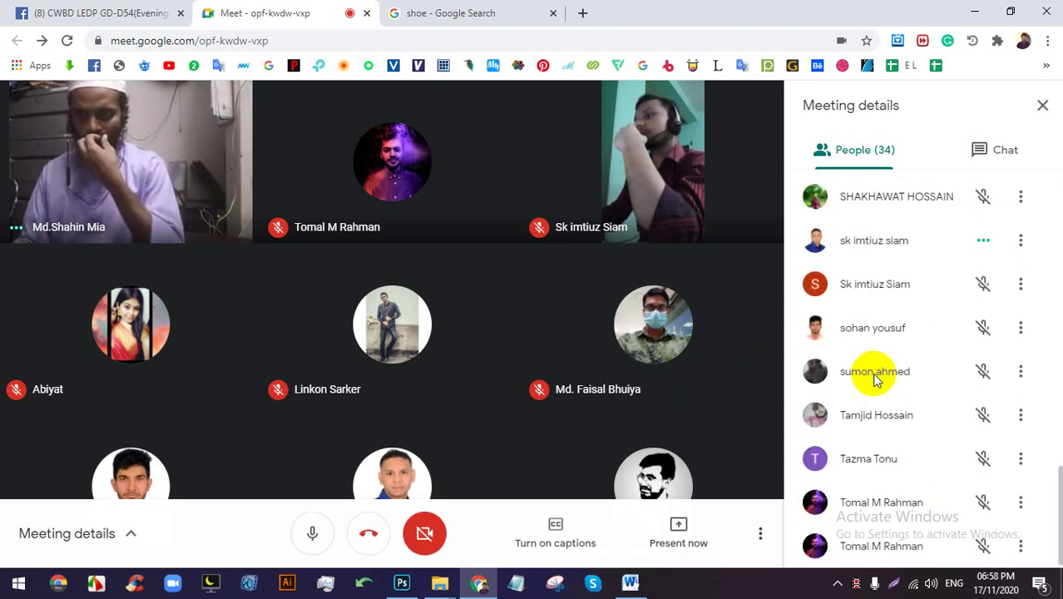
pyautogui.scroll(1, 869, 376)
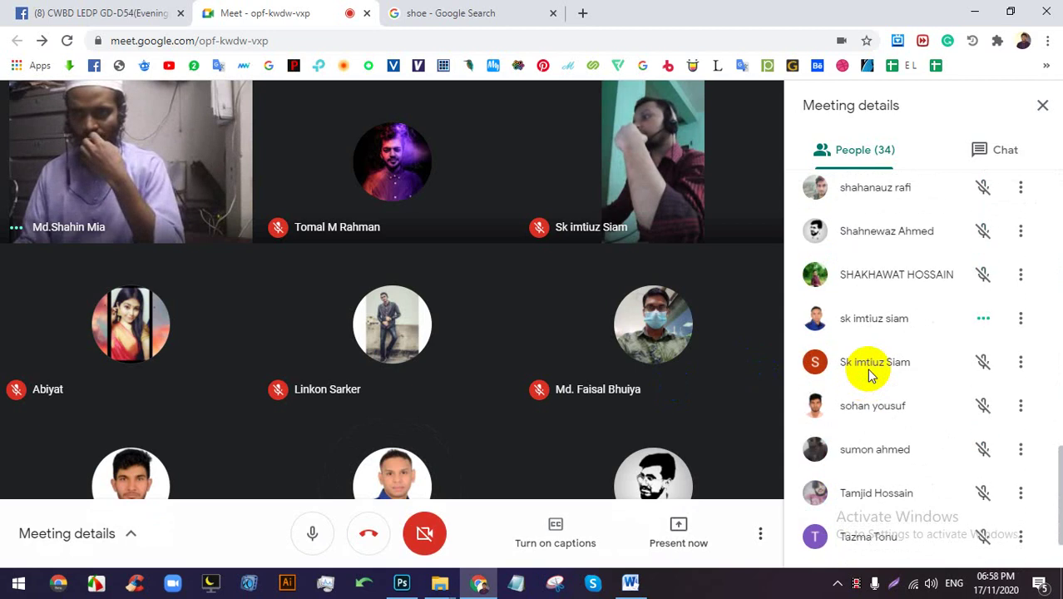
pyautogui.scroll(3, 869, 376)
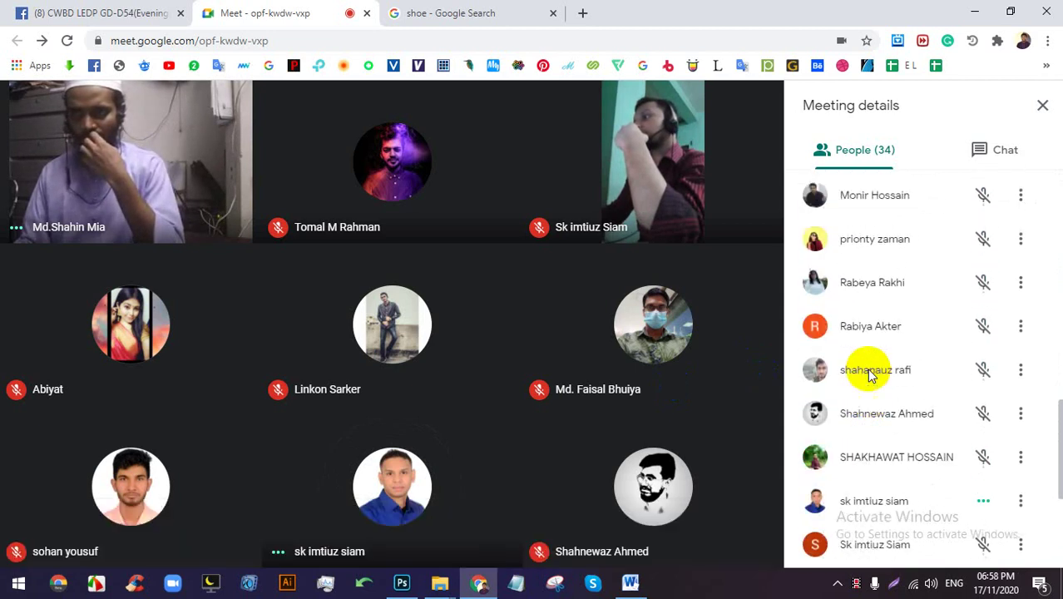
pyautogui.scroll(2, 870, 376)
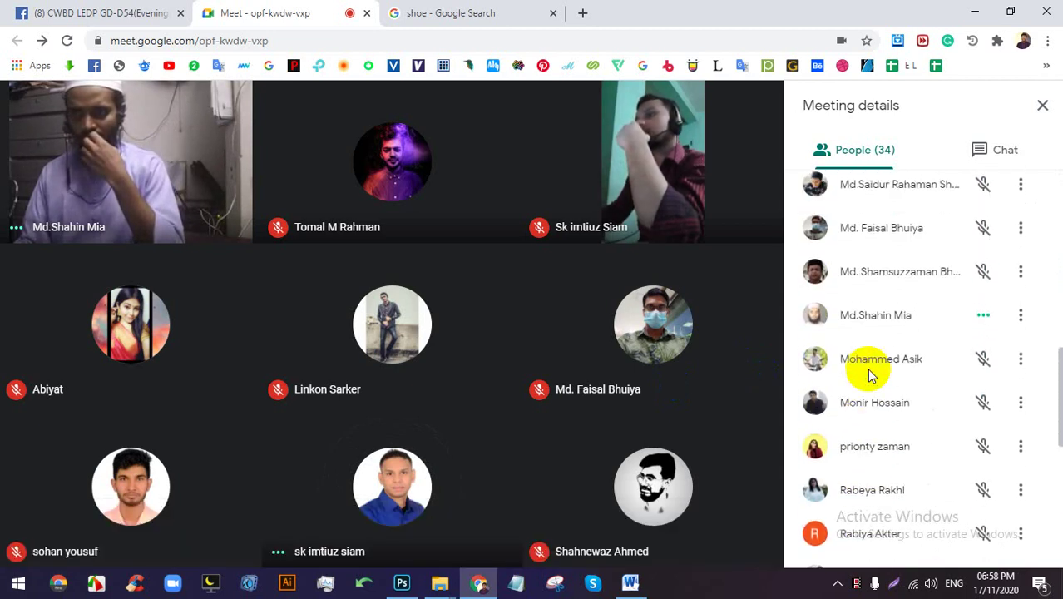
pyautogui.scroll(4, 869, 376)
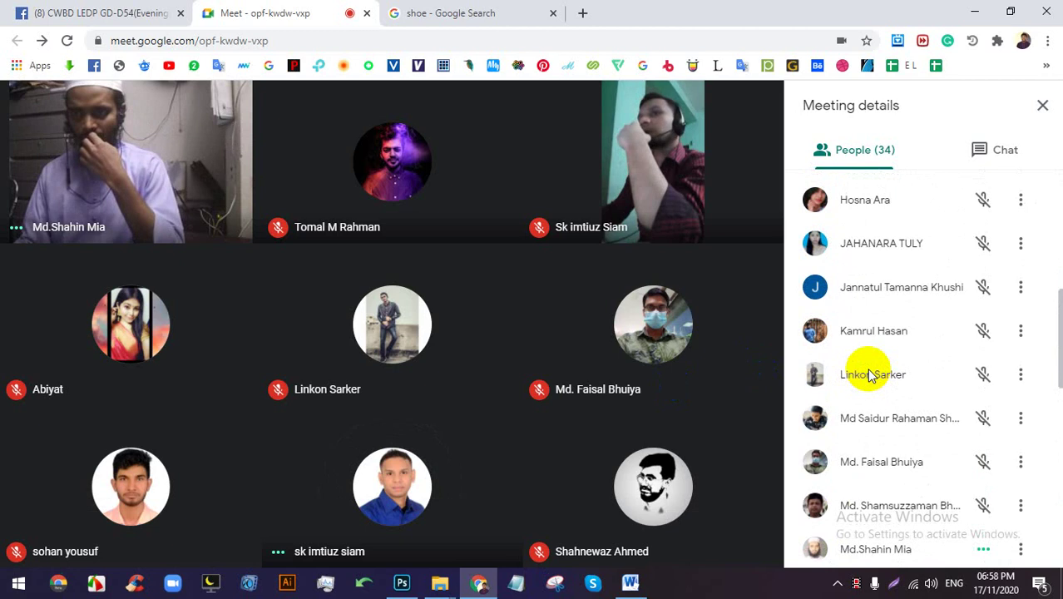
pyautogui.scroll(1, 867, 369)
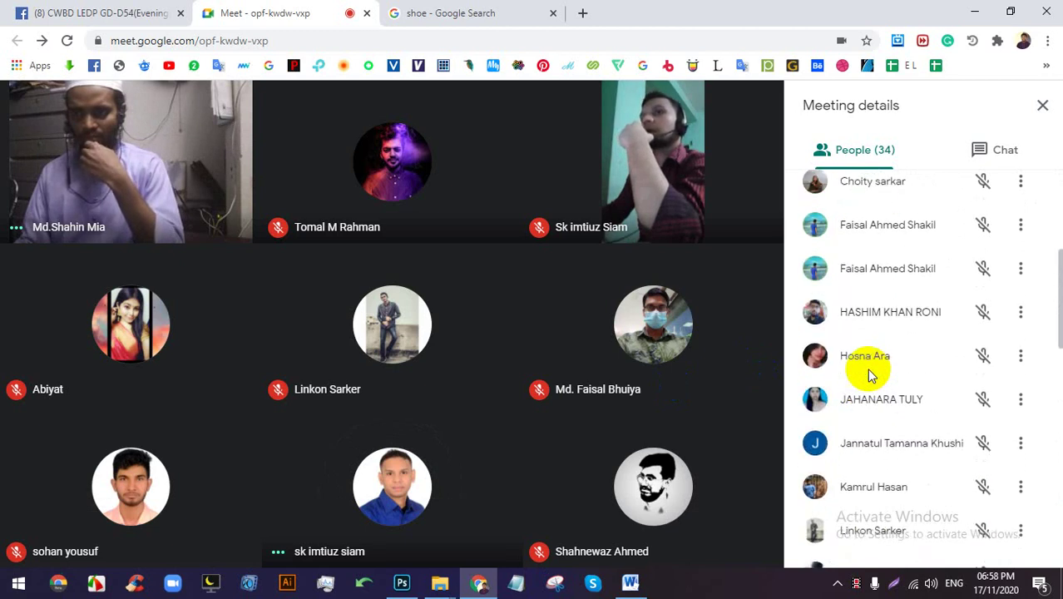
pyautogui.scroll(1, 867, 369)
pyautogui.scroll(3, 870, 416)
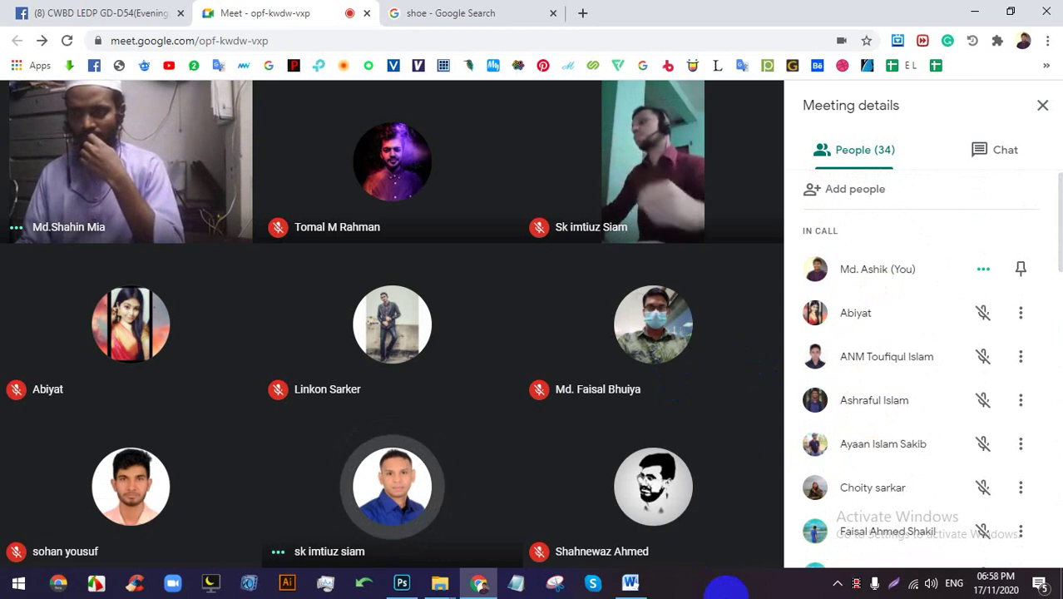
pyautogui.click(654, 533)
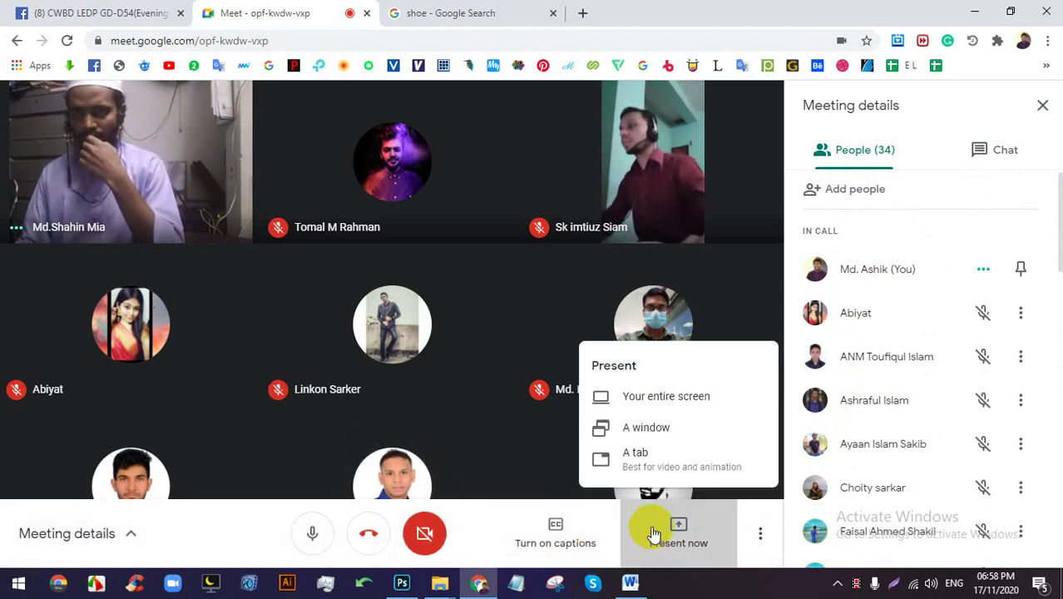
pyautogui.click(688, 405)
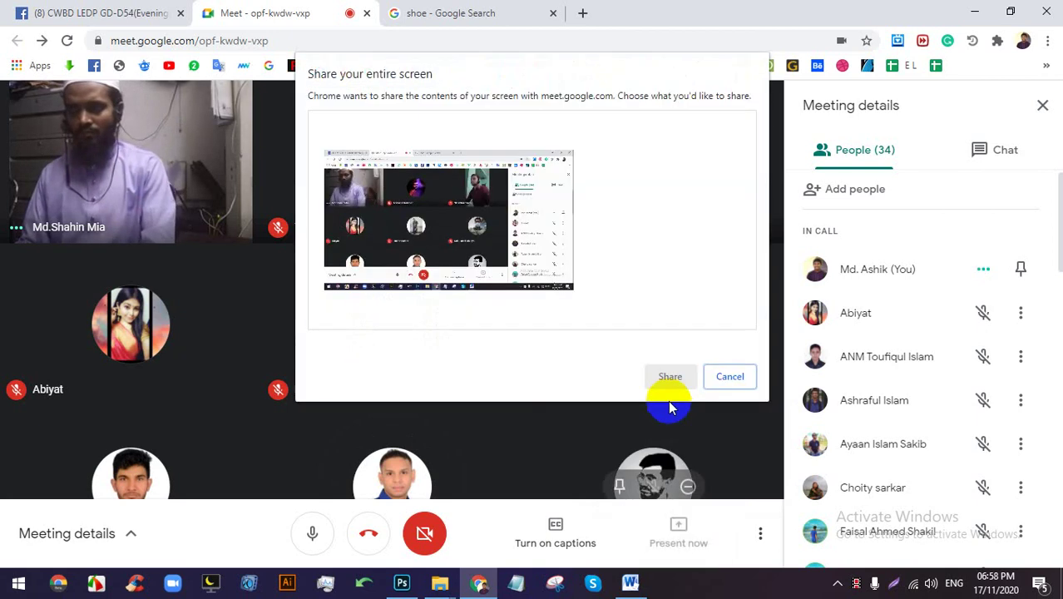
pyautogui.click(743, 377)
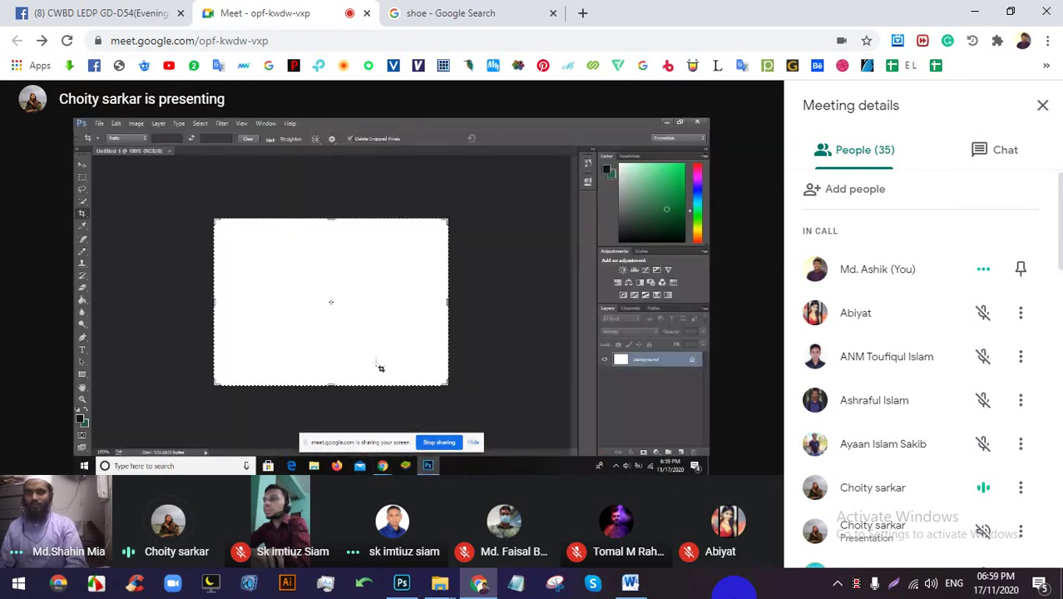
# Enlarge the participant's shared screen to full screen and hide the meeting details.
pyautogui.click(635, 259)
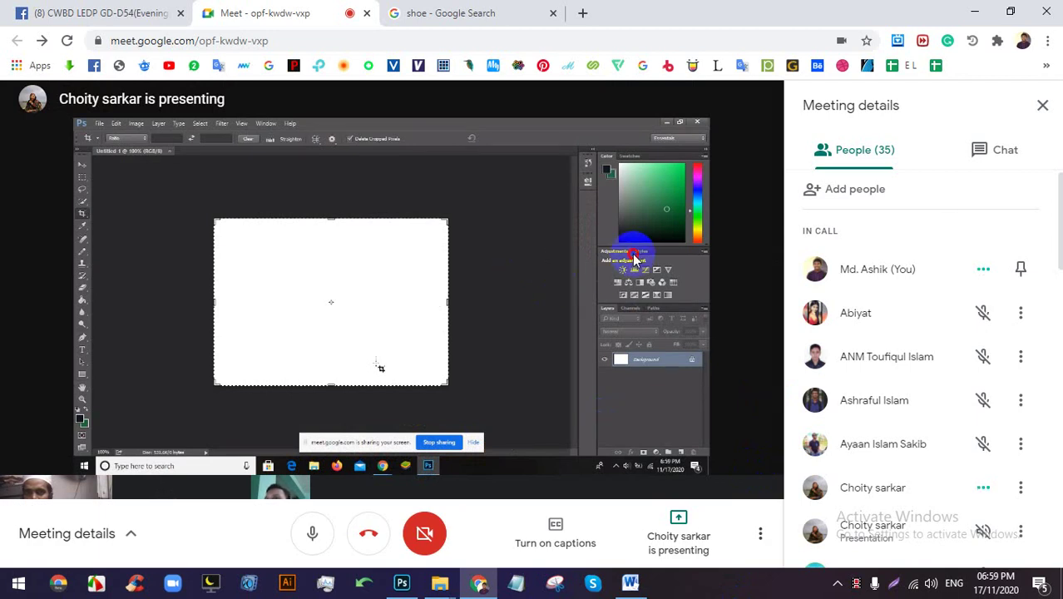
pyautogui.doubleClick(635, 259)
pyautogui.click(1040, 31)
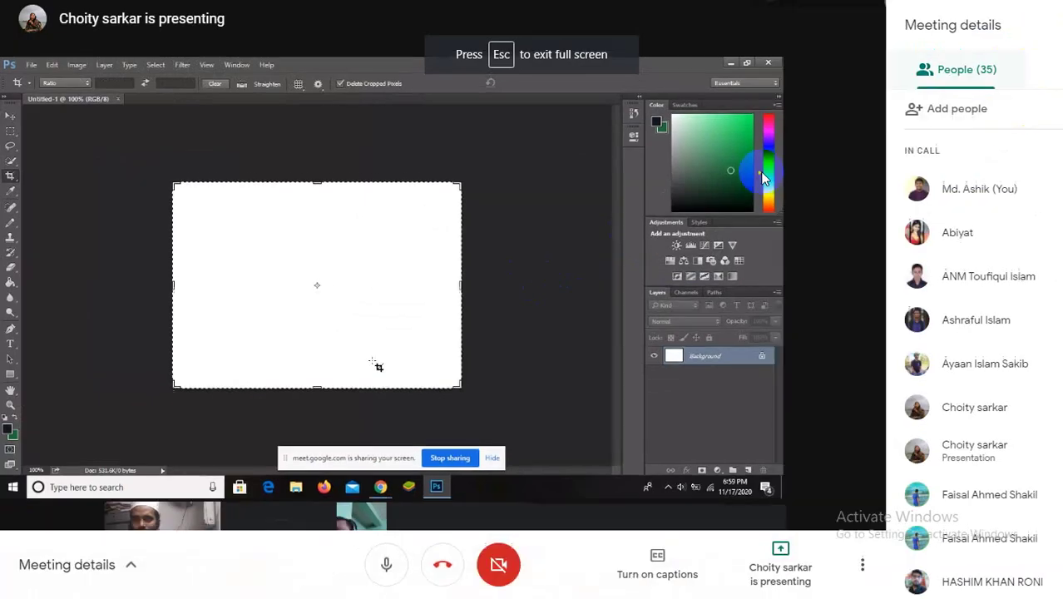
pyautogui.click(349, 318)
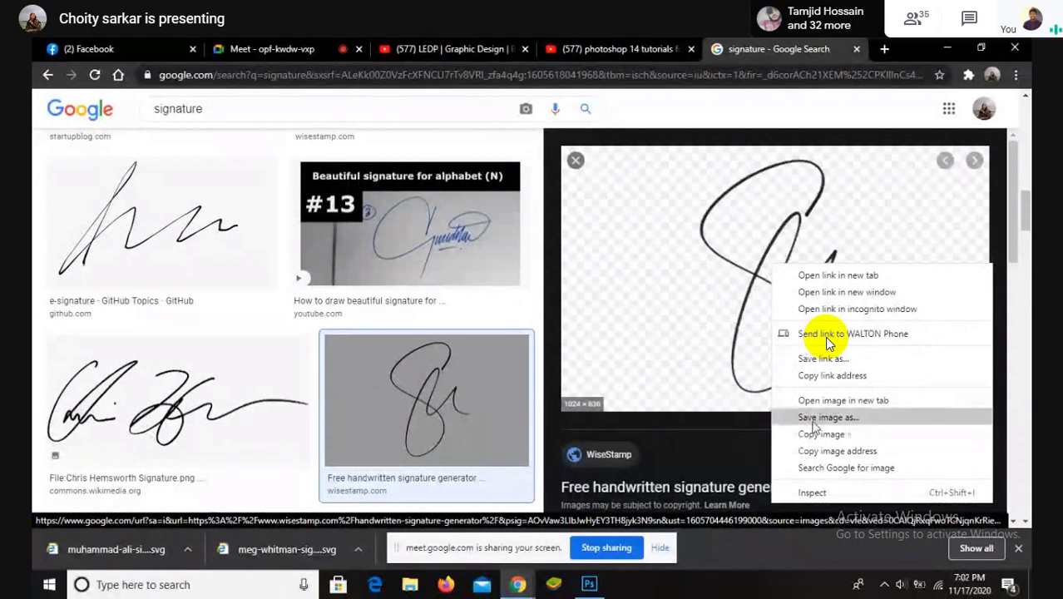
# Open the "Signature" lettering from the Google image results and save it to the Desktop as unnamed.png.
pyautogui.click(194, 417)
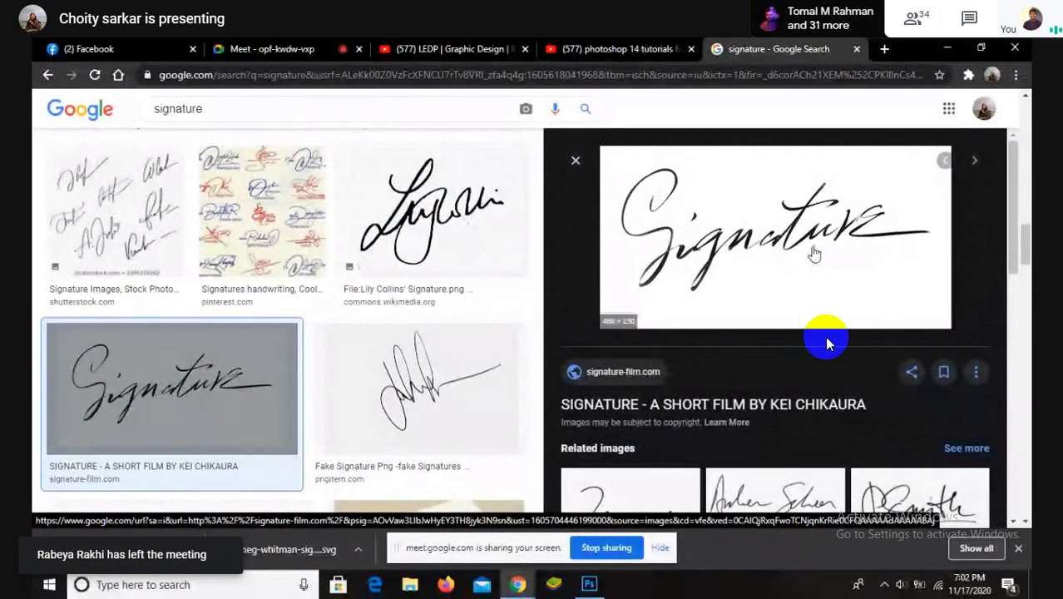
pyautogui.rightClick(757, 223)
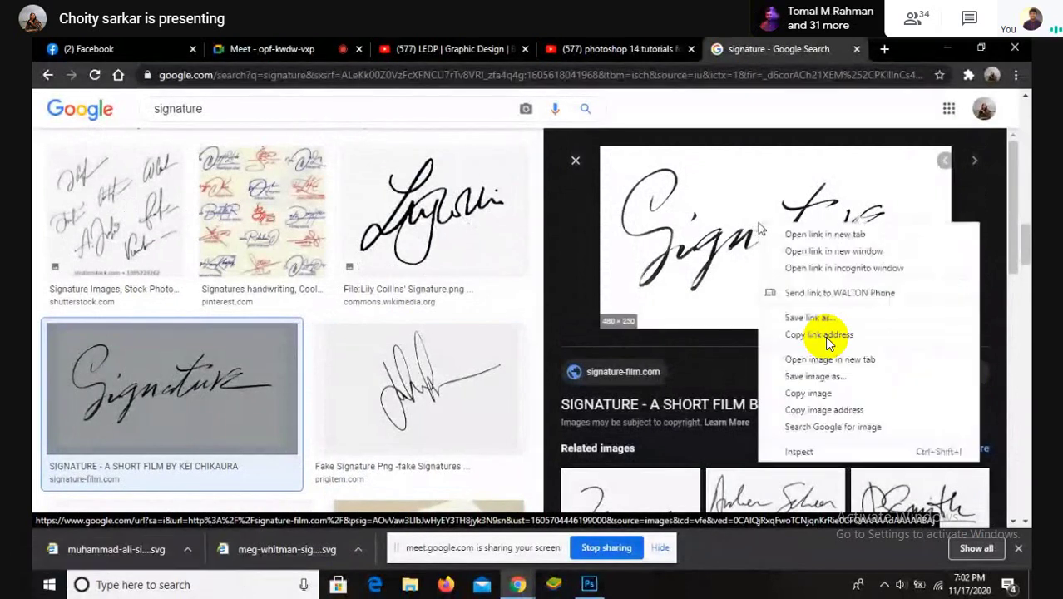
pyautogui.click(826, 387)
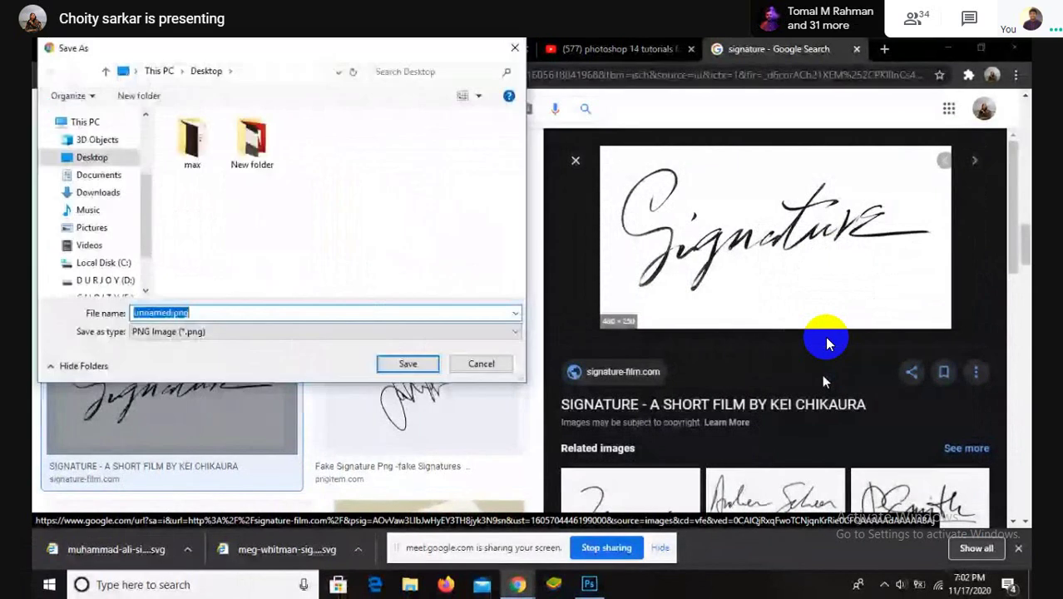
pyautogui.click(407, 364)
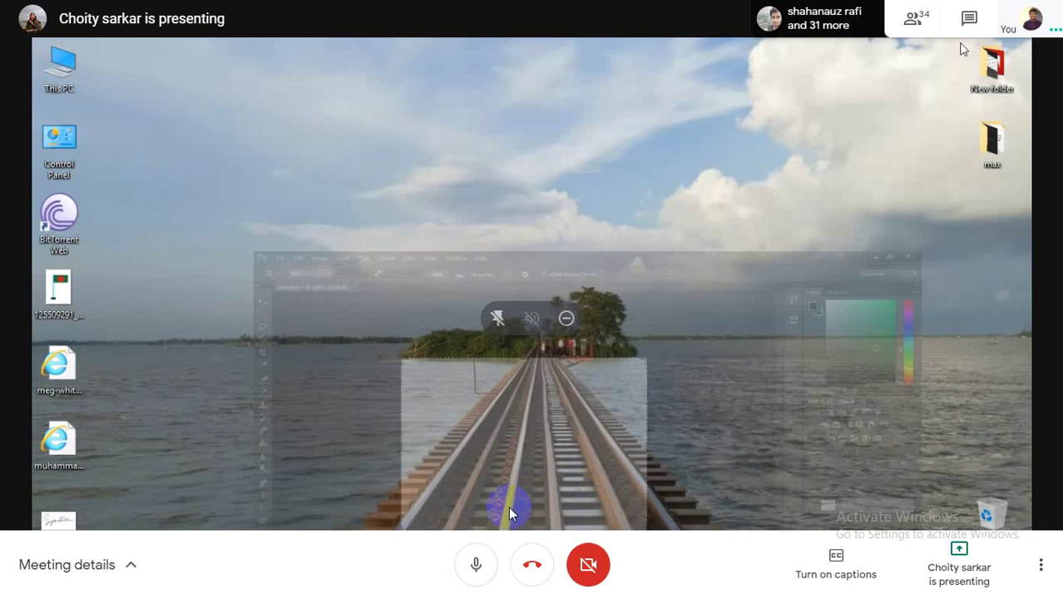
# Switch the meeting microphone off and on repeatedly while following the presented signature placement and crop.
pyautogui.click(475, 566)
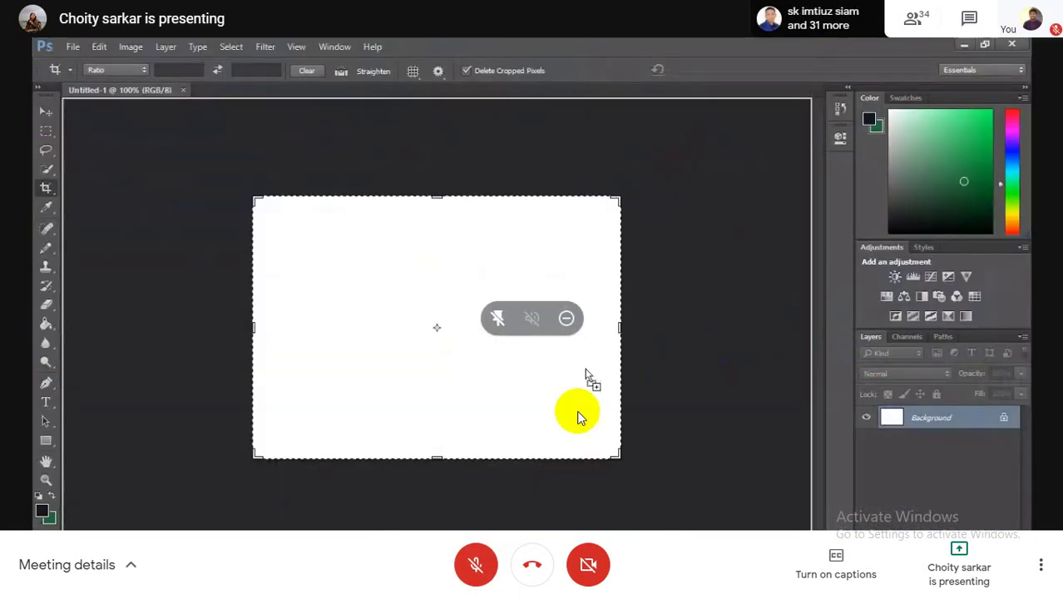
pyautogui.click(475, 566)
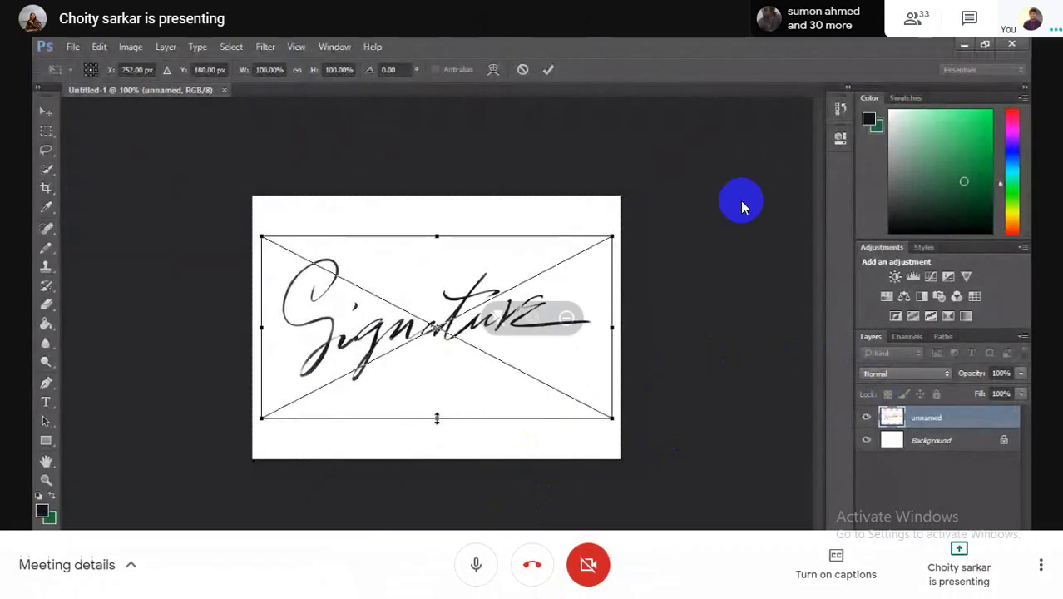
pyautogui.click(470, 566)
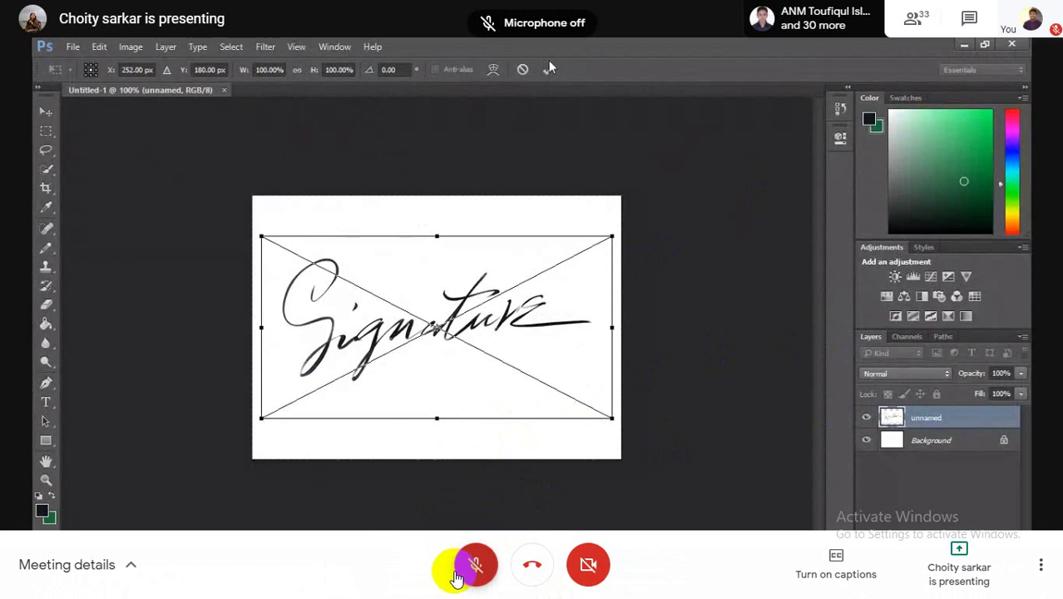
pyautogui.click(473, 568)
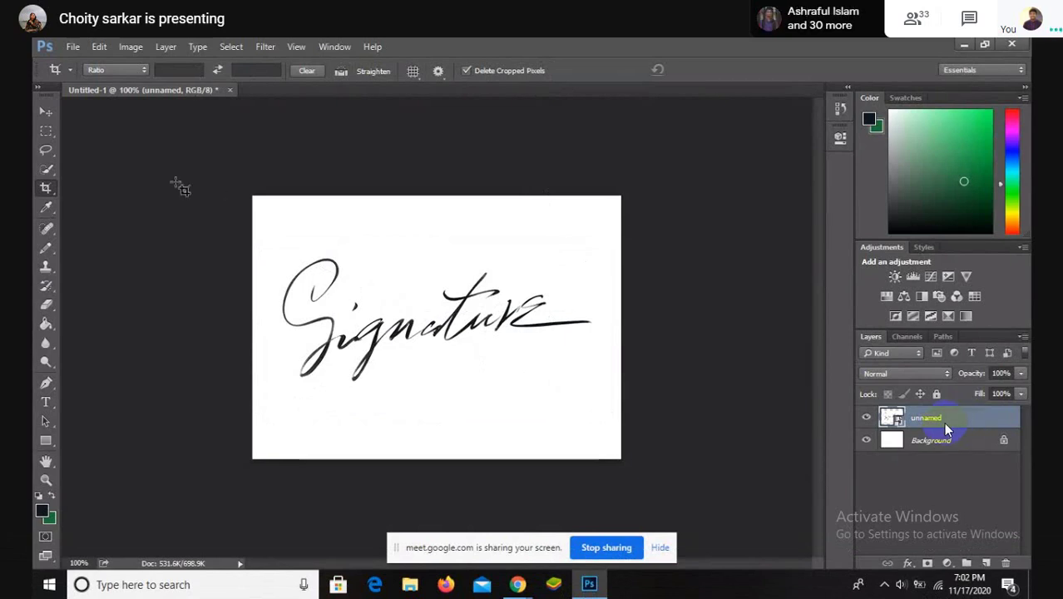
pyautogui.click(471, 565)
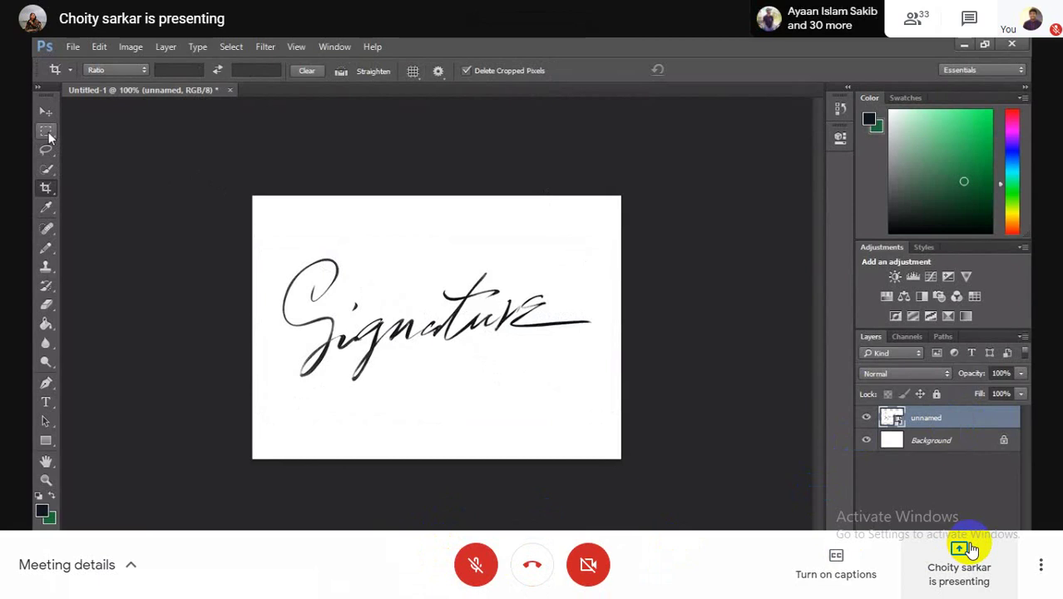
pyautogui.click(487, 565)
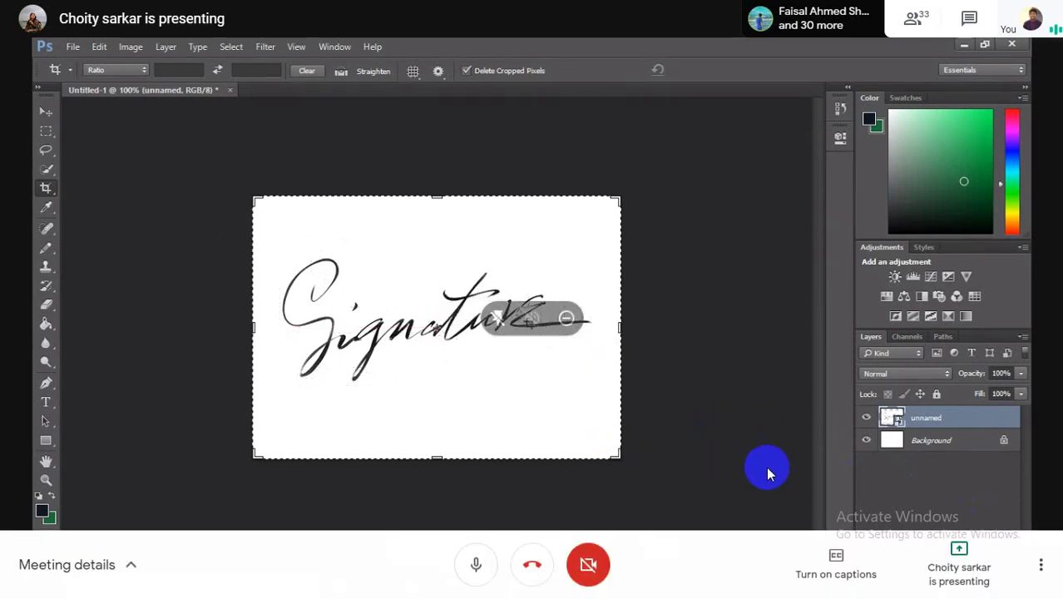
pyautogui.click(472, 553)
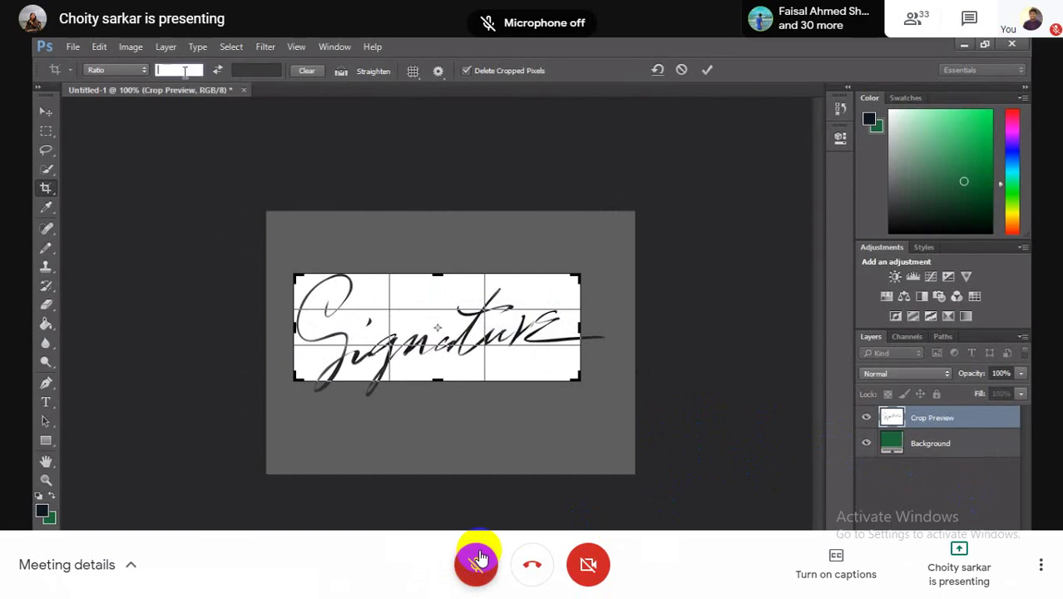
pyautogui.click(479, 560)
pyautogui.click(479, 560)
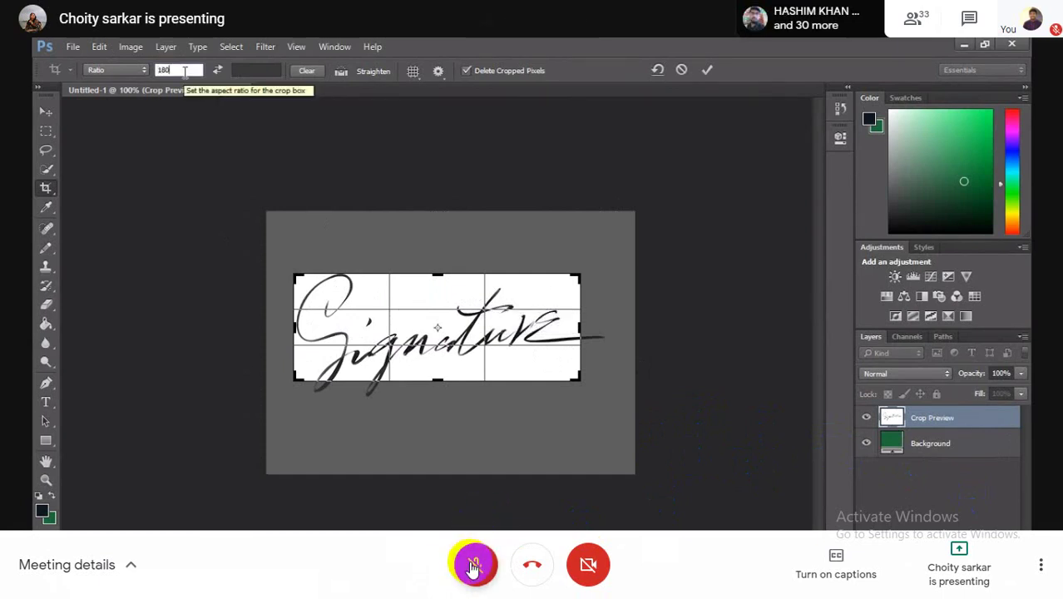
pyautogui.click(476, 561)
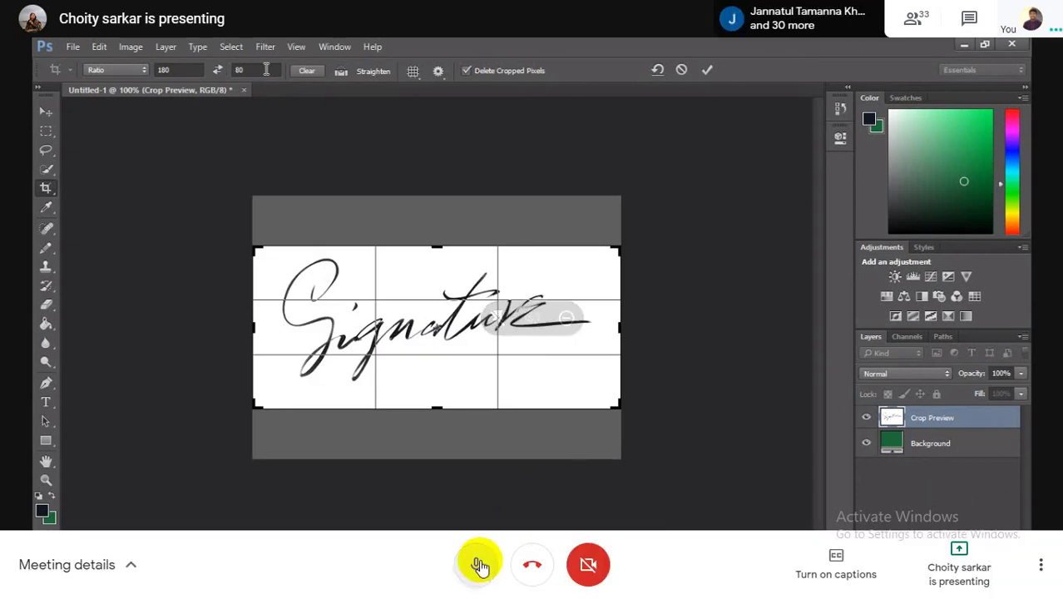
pyautogui.click(480, 567)
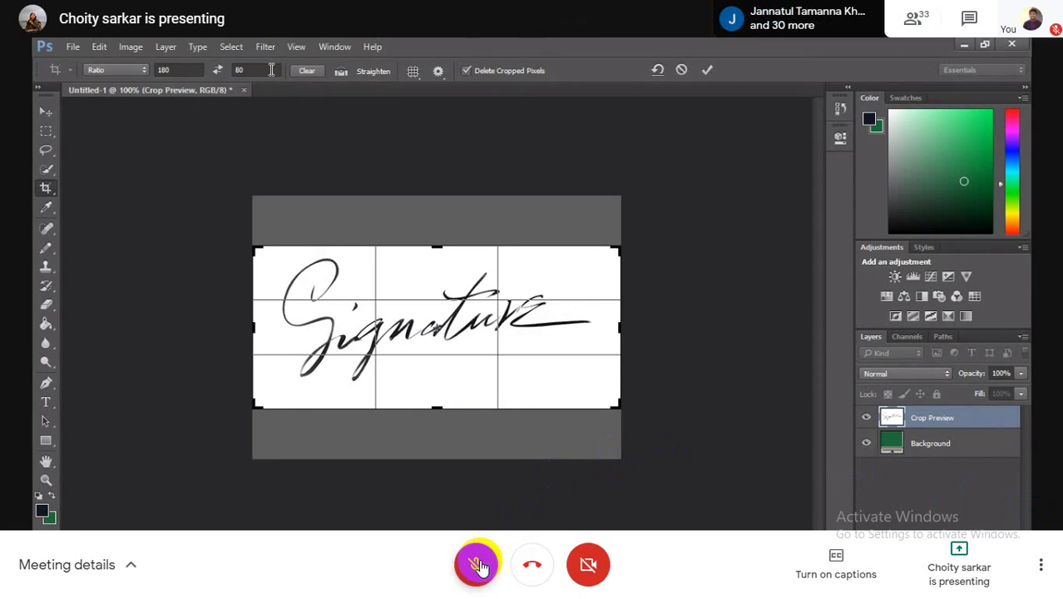
pyautogui.click(480, 567)
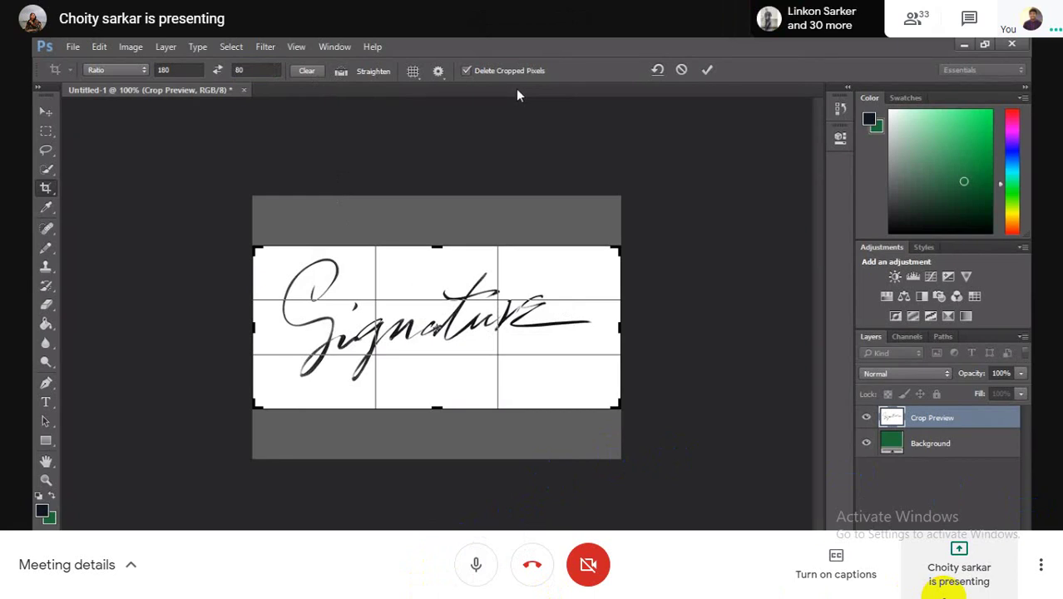
# Apply the 180 by 80 ratio crop to the signature image and mute the meeting microphone.
pyautogui.press('Return')
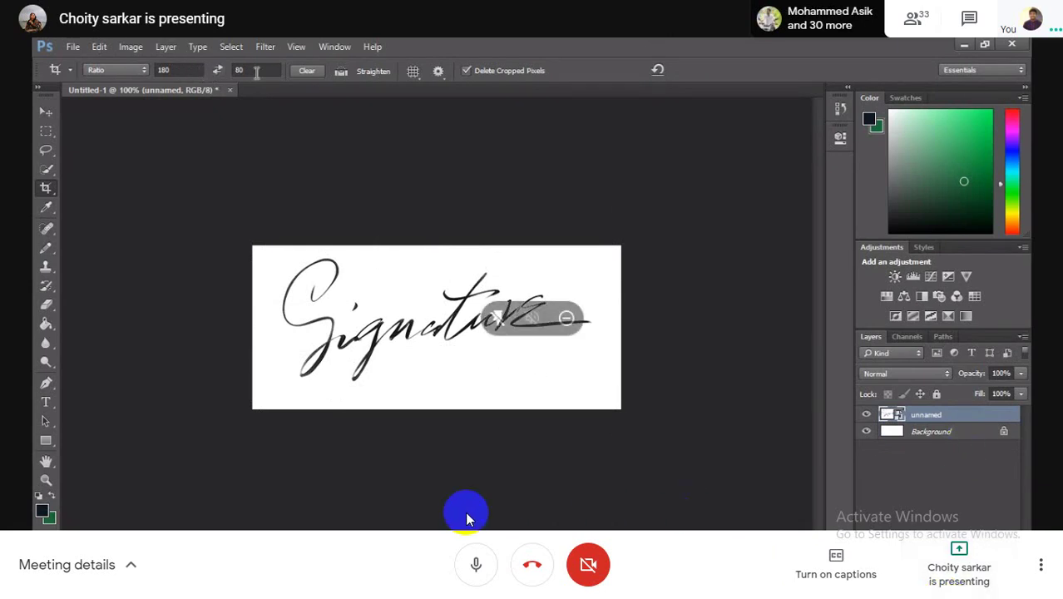
pyautogui.click(476, 565)
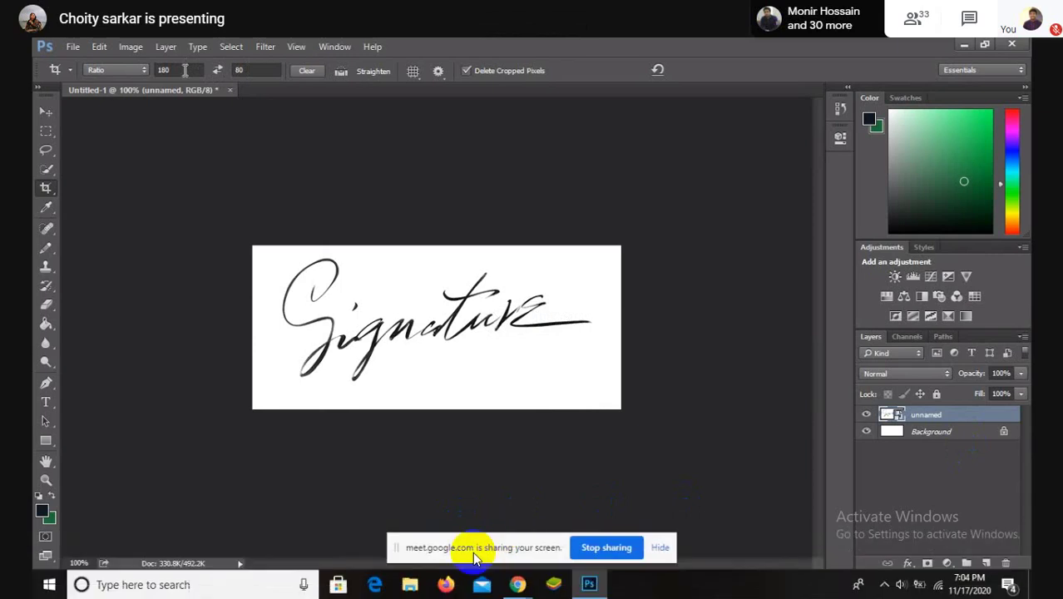
# Switch the meeting microphone on to speak to the presenter and mute it again.
pyautogui.click(476, 564)
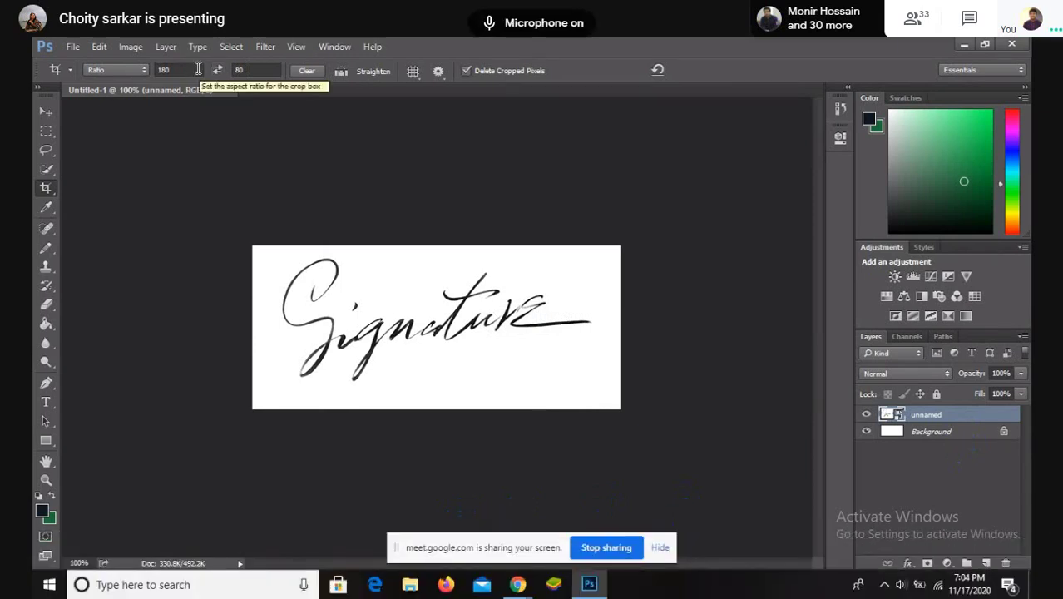
pyautogui.click(476, 564)
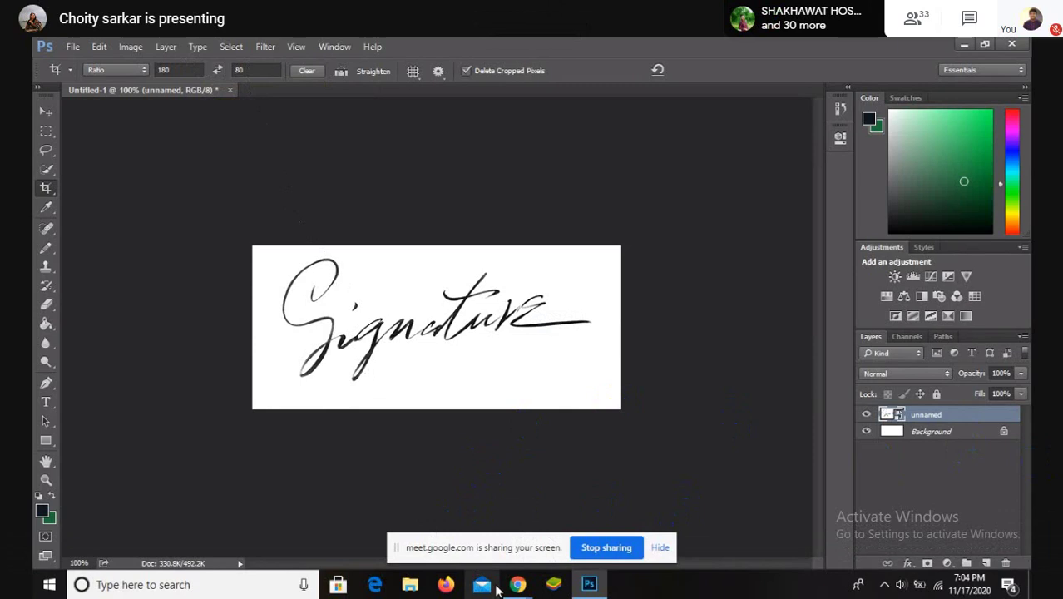
# Bring the presenter's browser back to the Meet tab and admit the participant waiting to join the call.
pyautogui.moveTo(512, 585)
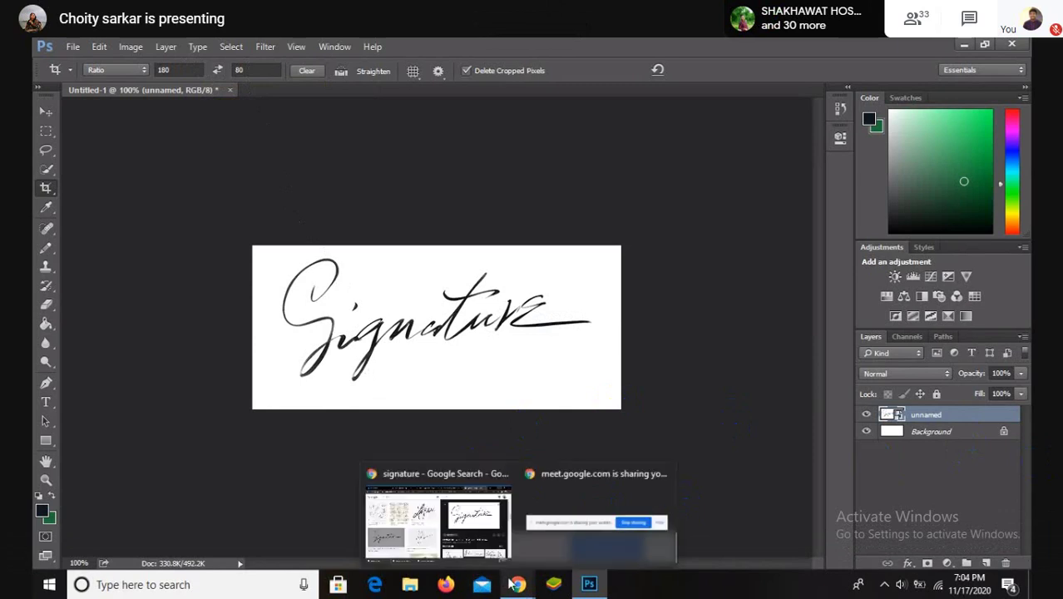
pyautogui.click(488, 530)
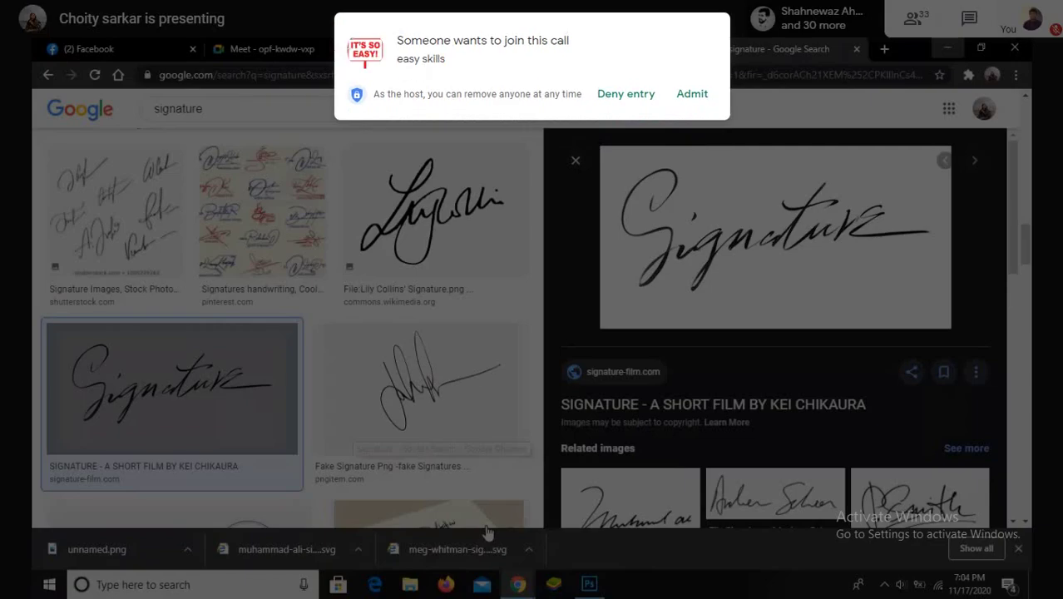
pyautogui.click(296, 47)
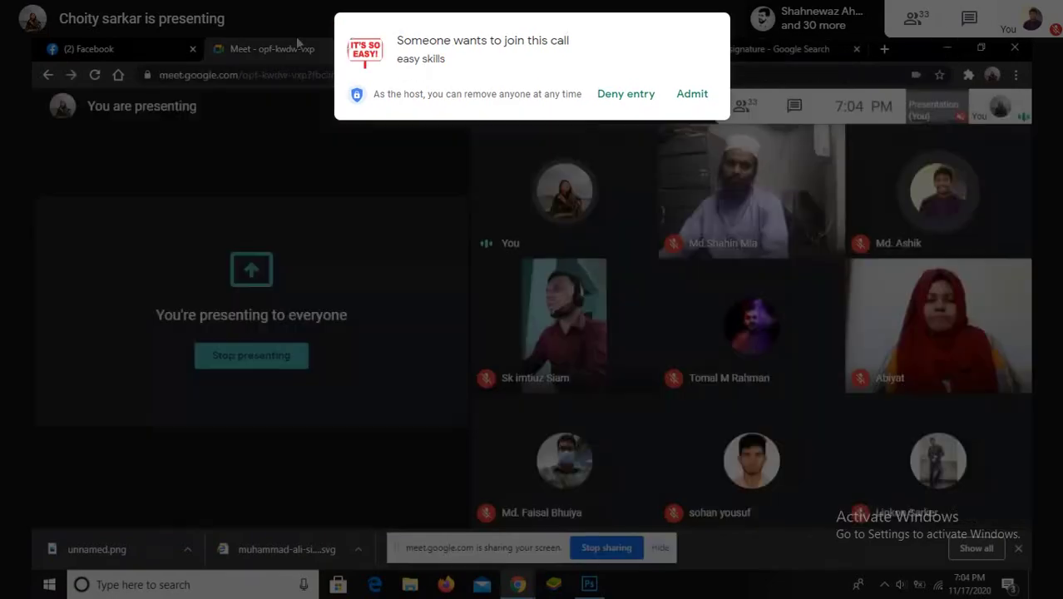
pyautogui.click(693, 94)
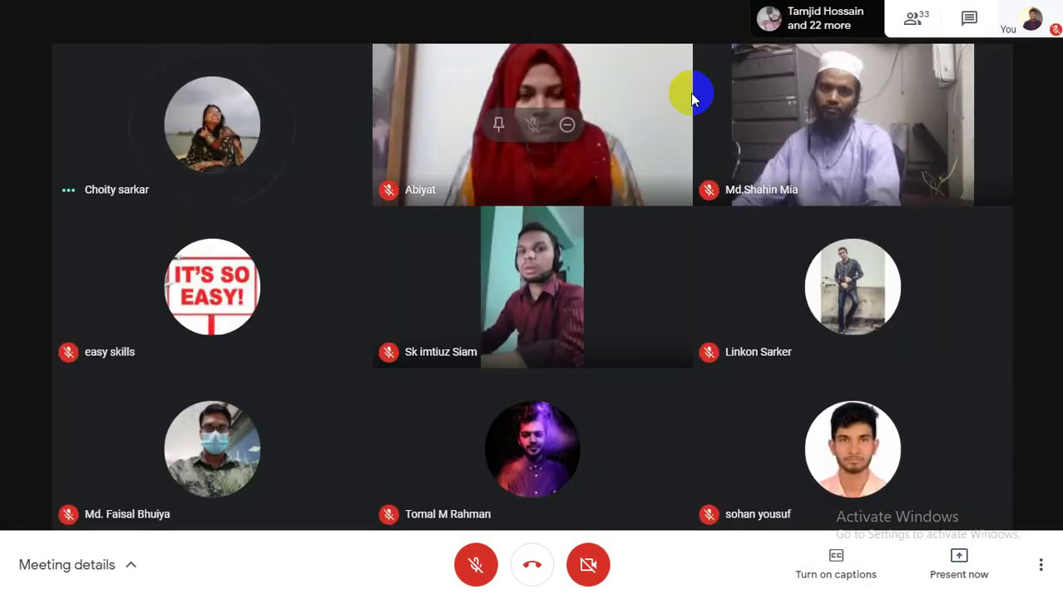
# Unmute the meeting microphone, leave full screen and show the list of people in the call.
pyautogui.click(468, 569)
pyautogui.press('Escape')
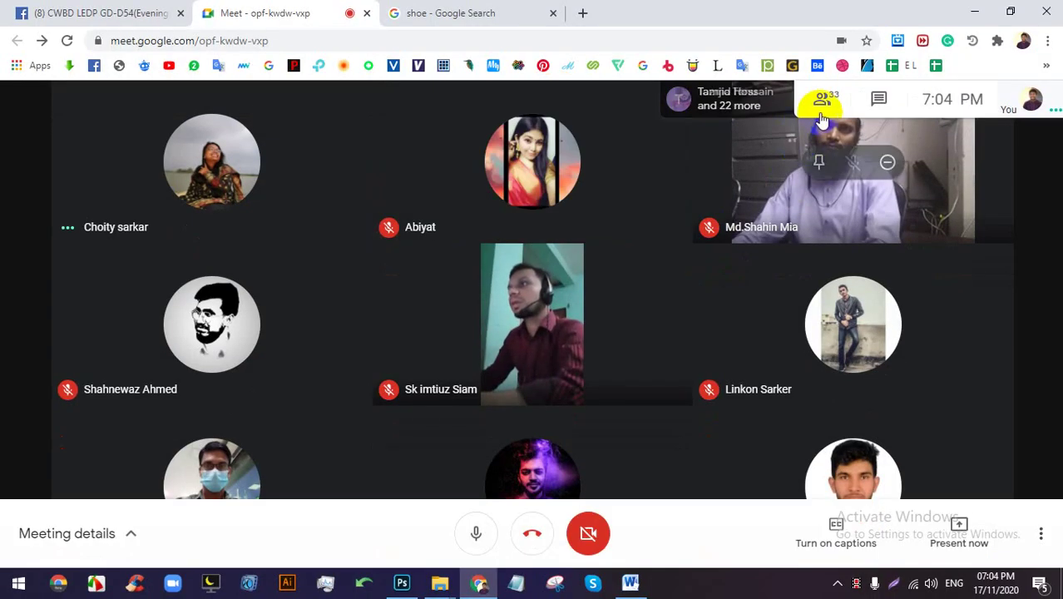
pyautogui.click(821, 104)
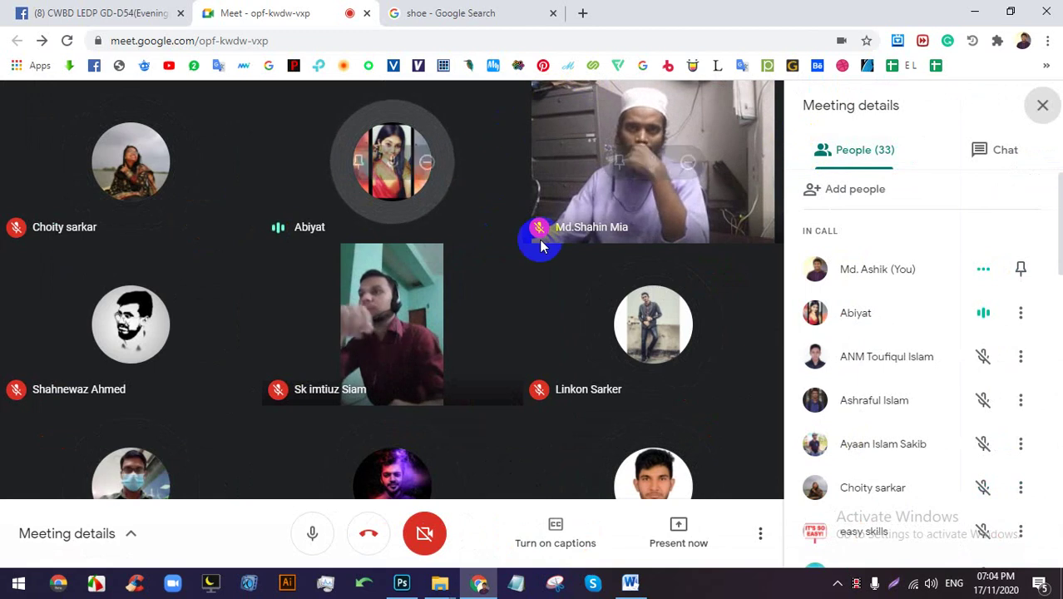
pyautogui.moveTo(542, 241)
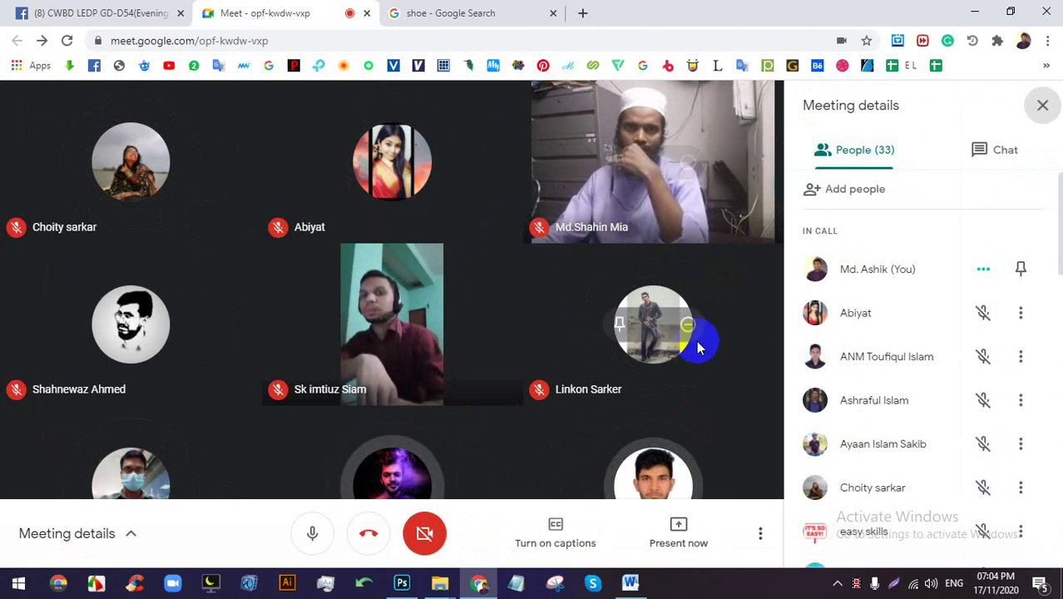
# Present the entire screen to the meeting and look through the participant list.
pyautogui.click(676, 527)
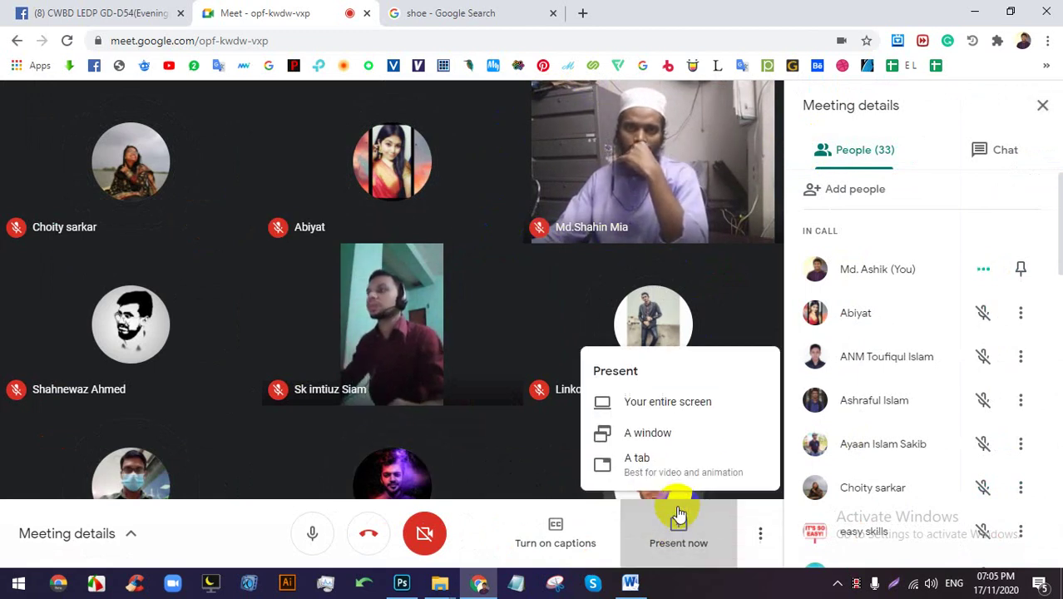
pyautogui.click(696, 401)
pyautogui.click(672, 377)
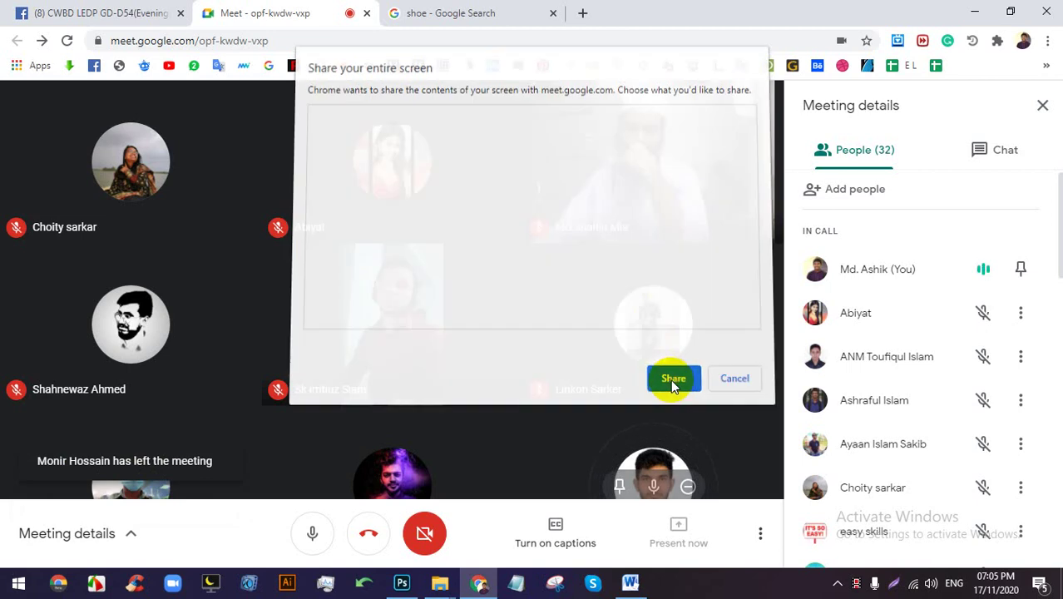
pyautogui.click(675, 545)
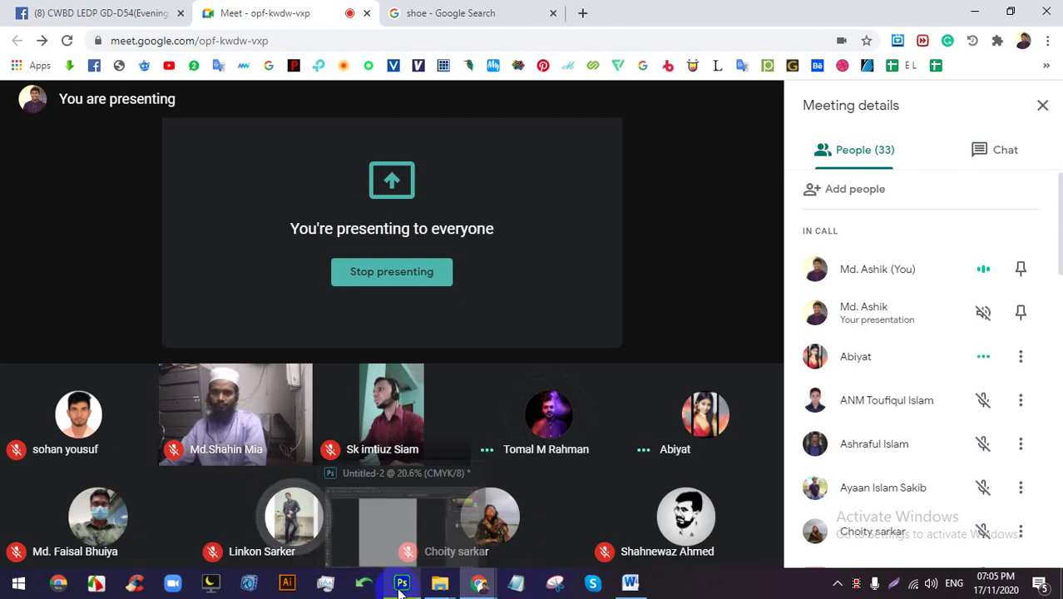
pyautogui.scroll(-3, 929, 431)
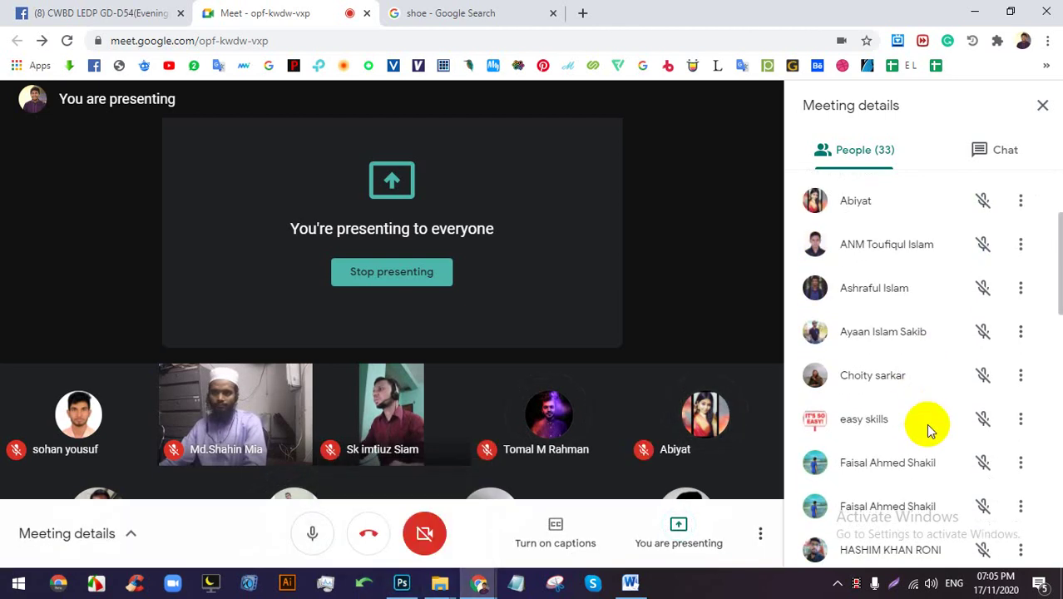
# Switch to Photoshop, clear the Crop tool's ratio values in Untitled-2 and reset its crop frame.
pyautogui.click(402, 583)
pyautogui.click(17, 158)
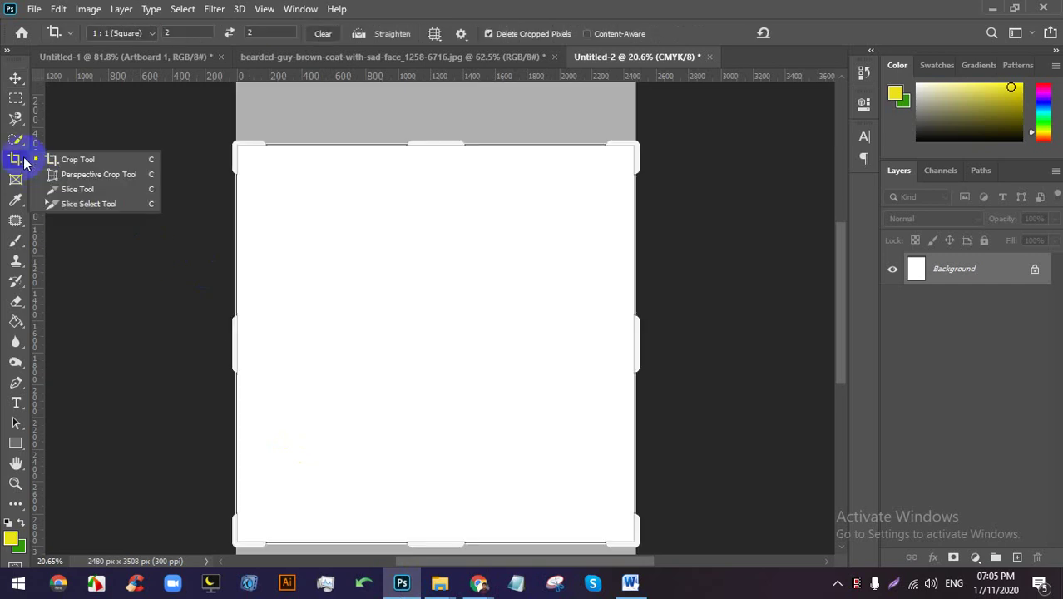
pyautogui.click(323, 33)
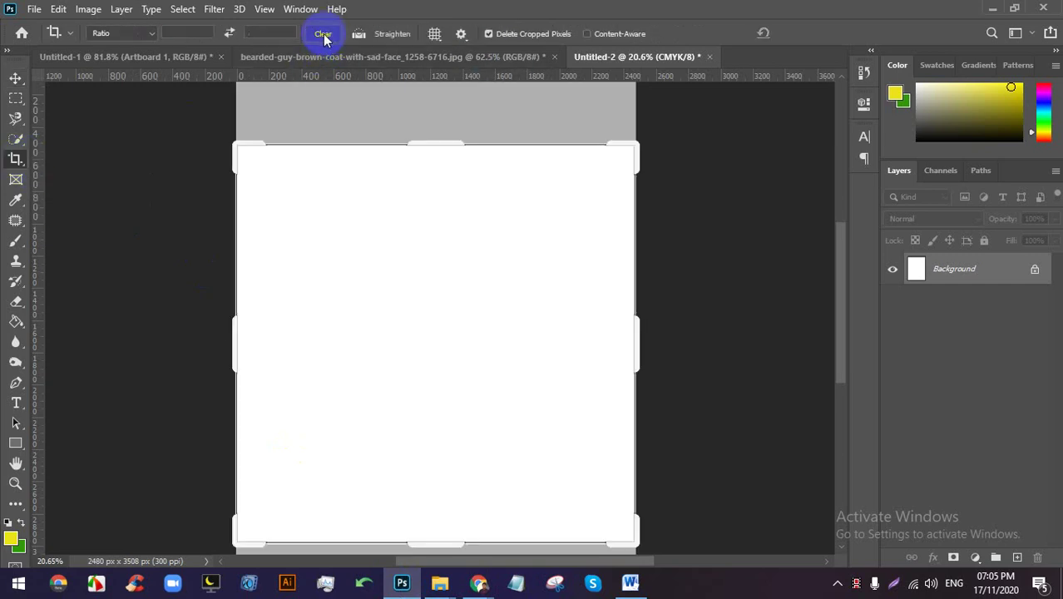
pyautogui.click(15, 78)
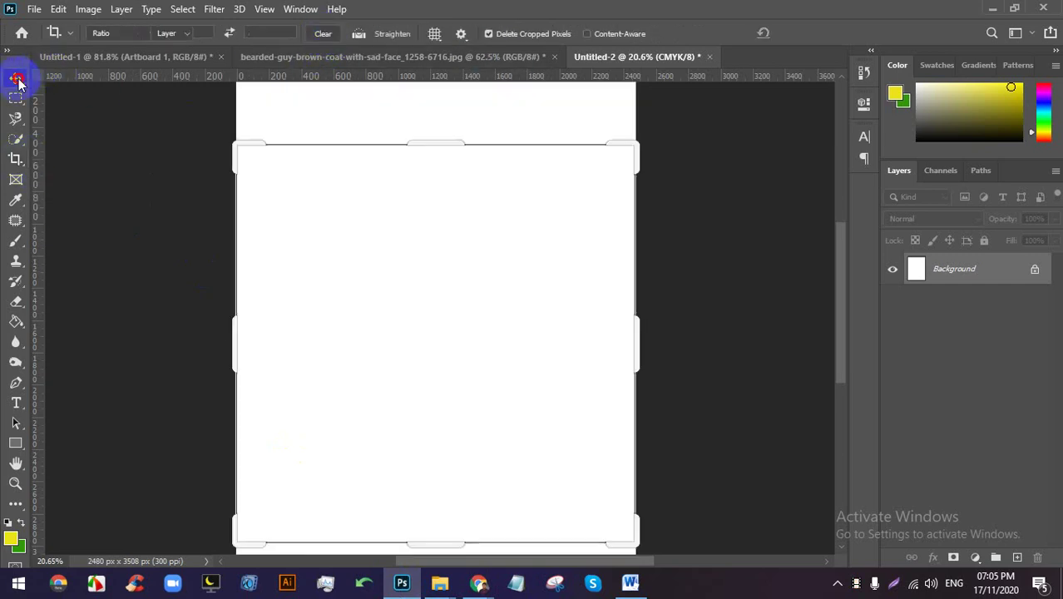
pyautogui.click(16, 159)
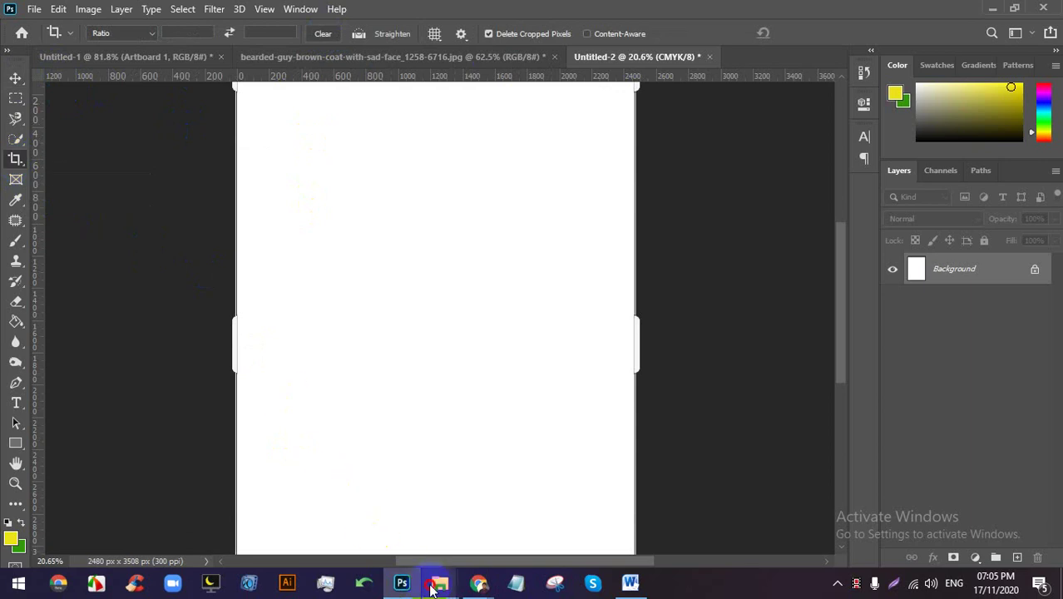
# Switch back to the Meet window and check the people in the call.
pyautogui.moveTo(438, 581)
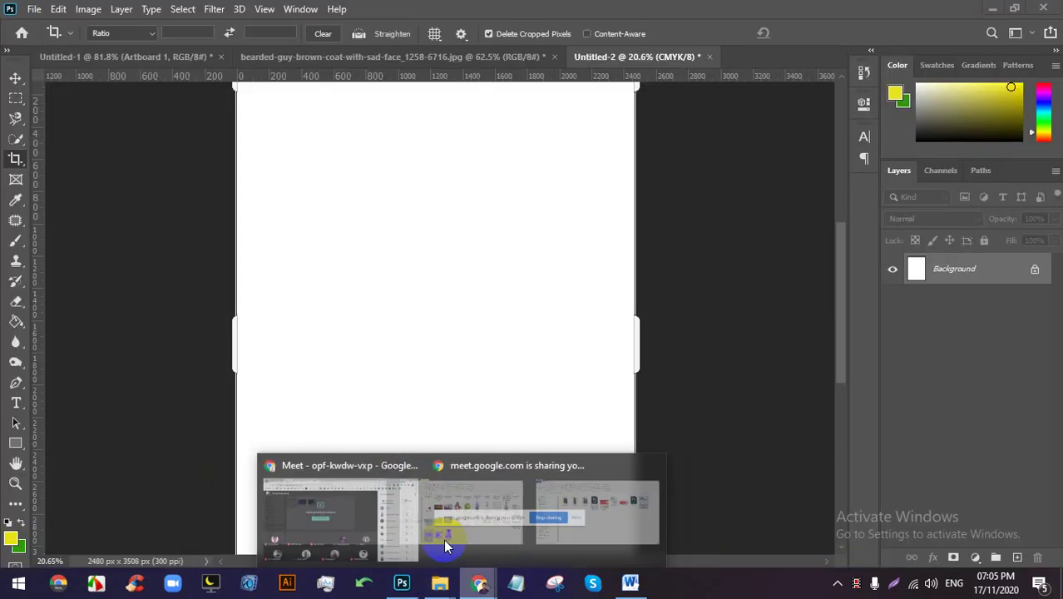
pyautogui.click(441, 521)
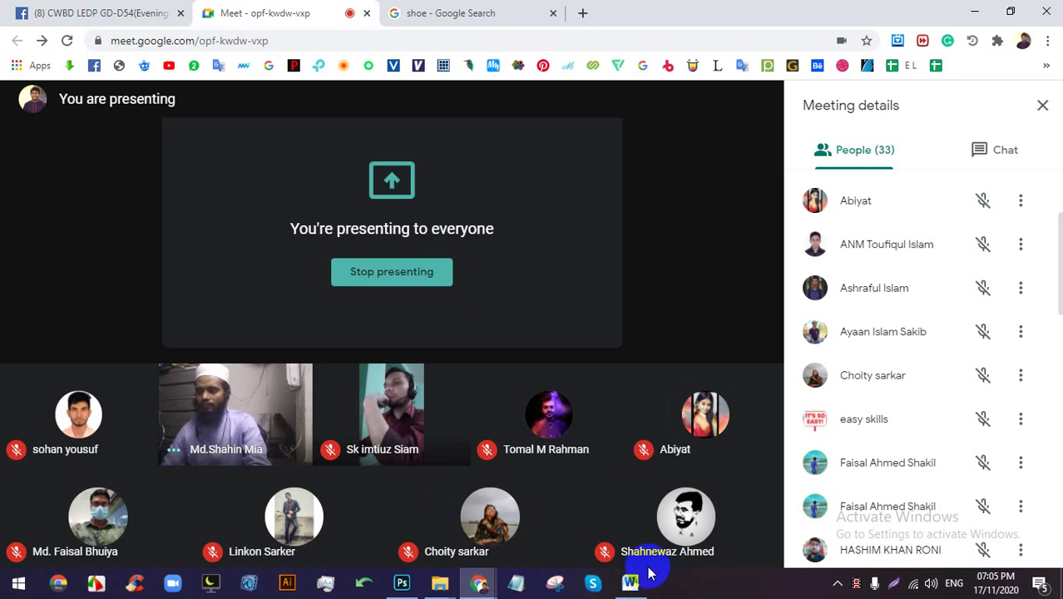
pyautogui.scroll(2, 880, 353)
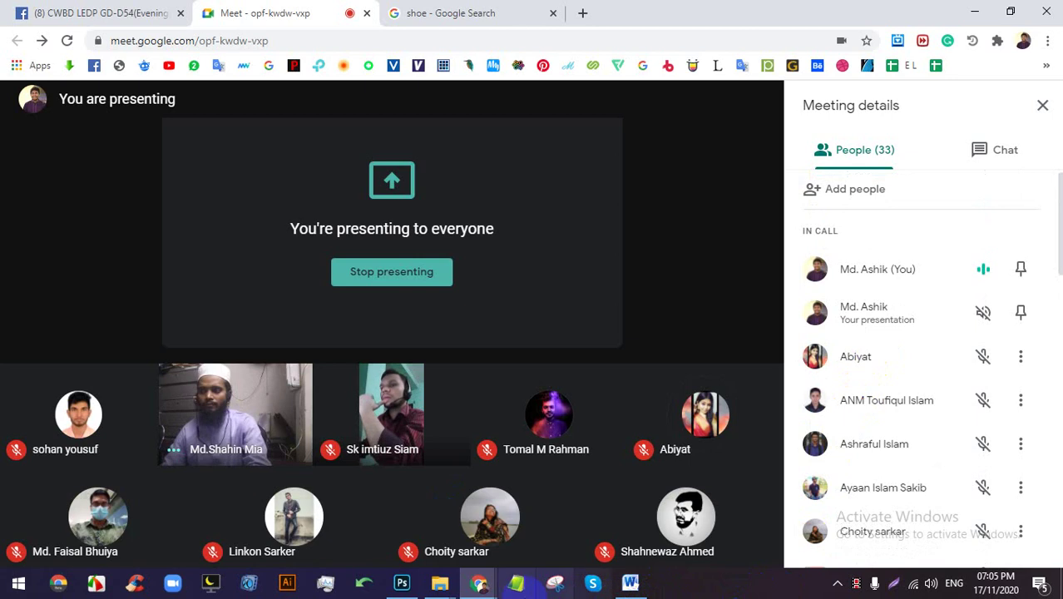
# Switch to File Explorer and open Business-Card-Mockup-.jpg from My work (F:) > Creative > busness card > box.
pyautogui.moveTo(438, 589)
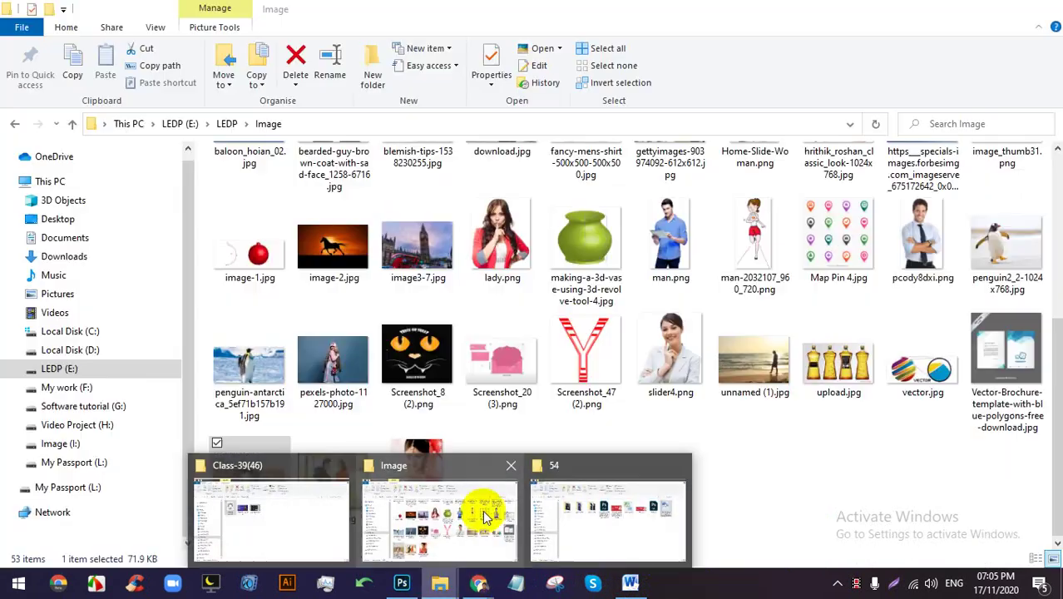
pyautogui.click(474, 509)
pyautogui.click(87, 371)
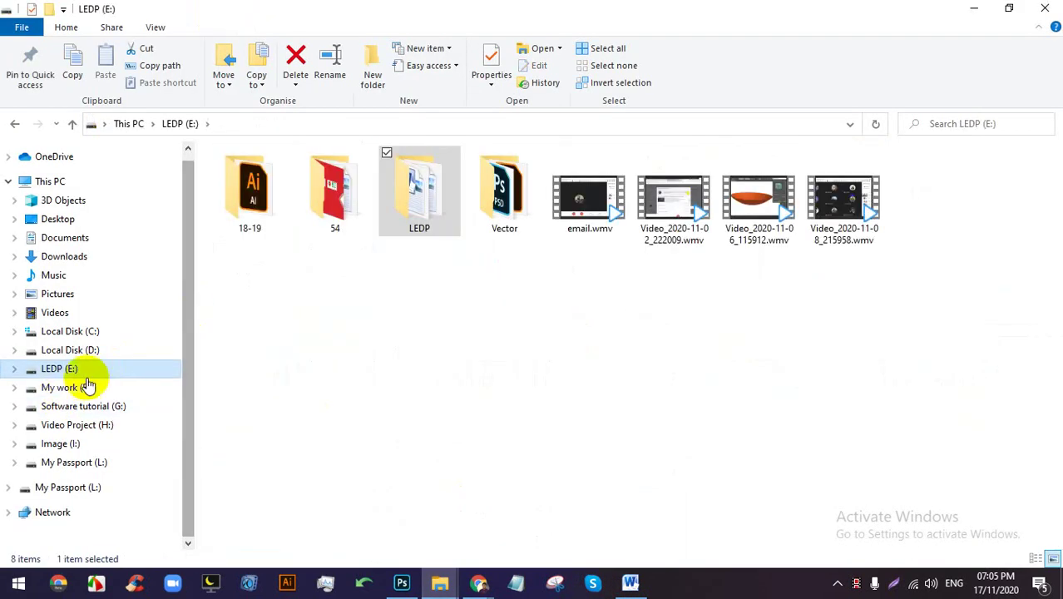
pyautogui.click(86, 386)
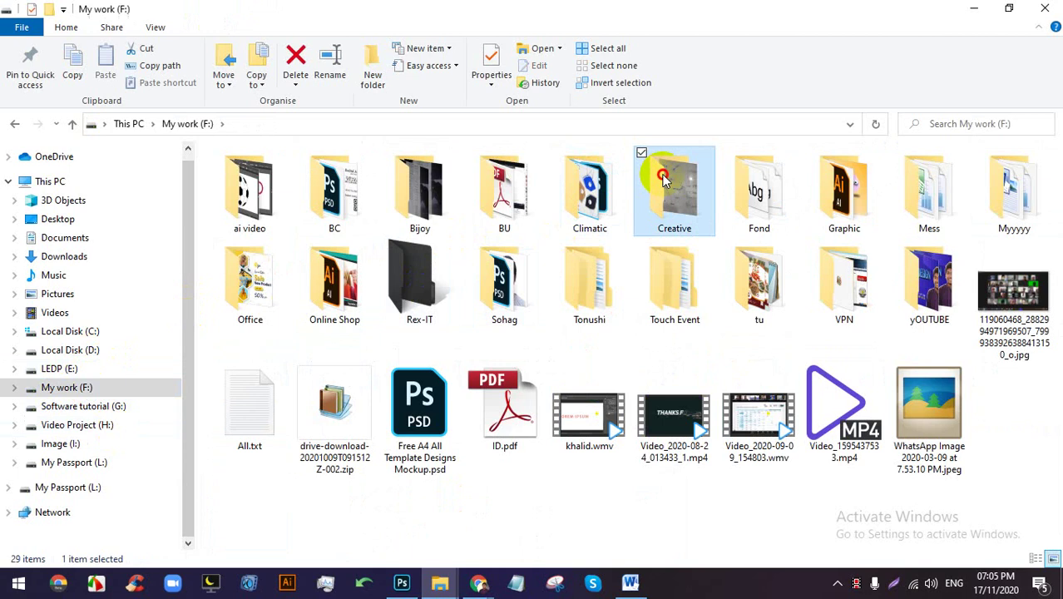
pyautogui.doubleClick(666, 178)
pyautogui.doubleClick(832, 195)
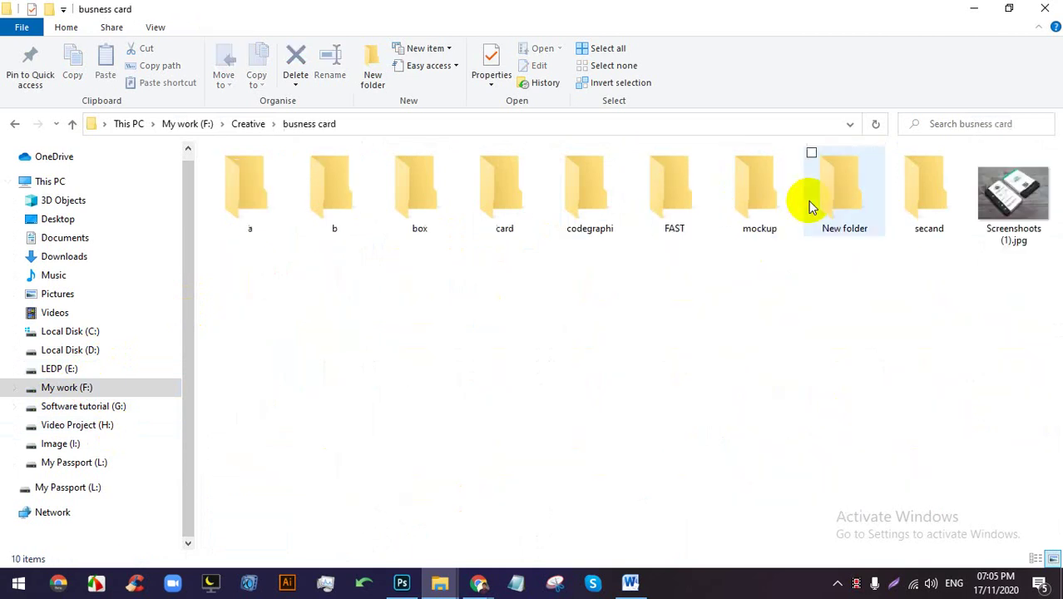
pyautogui.doubleClick(424, 196)
pyautogui.doubleClick(759, 198)
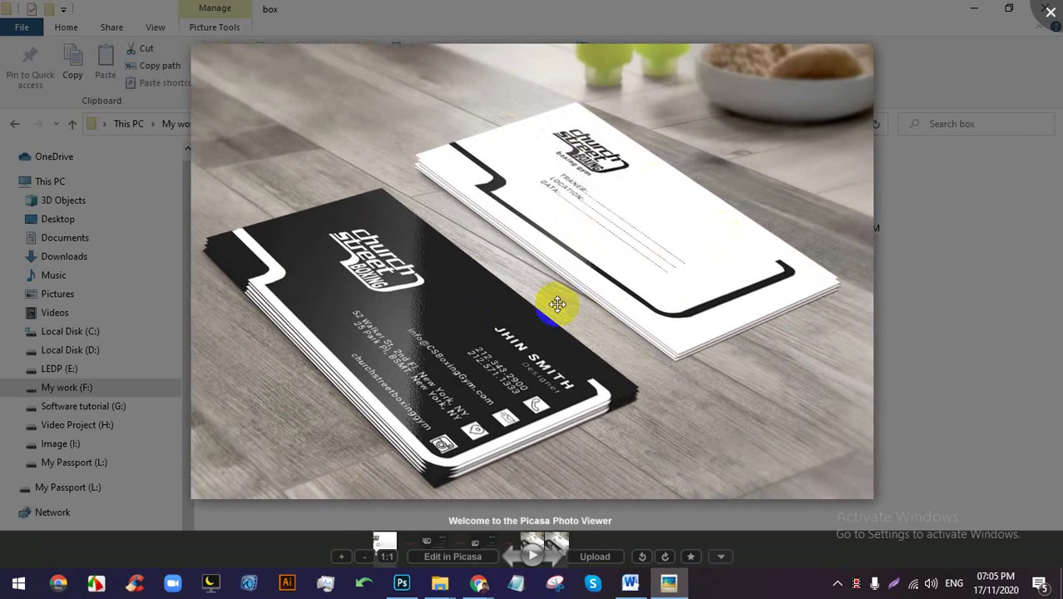
# Examine the boxing gym card mockup up close, close it and go back to the busness card folder.
pyautogui.scroll(3, 416, 316)
pyautogui.scroll(-2, 551, 284)
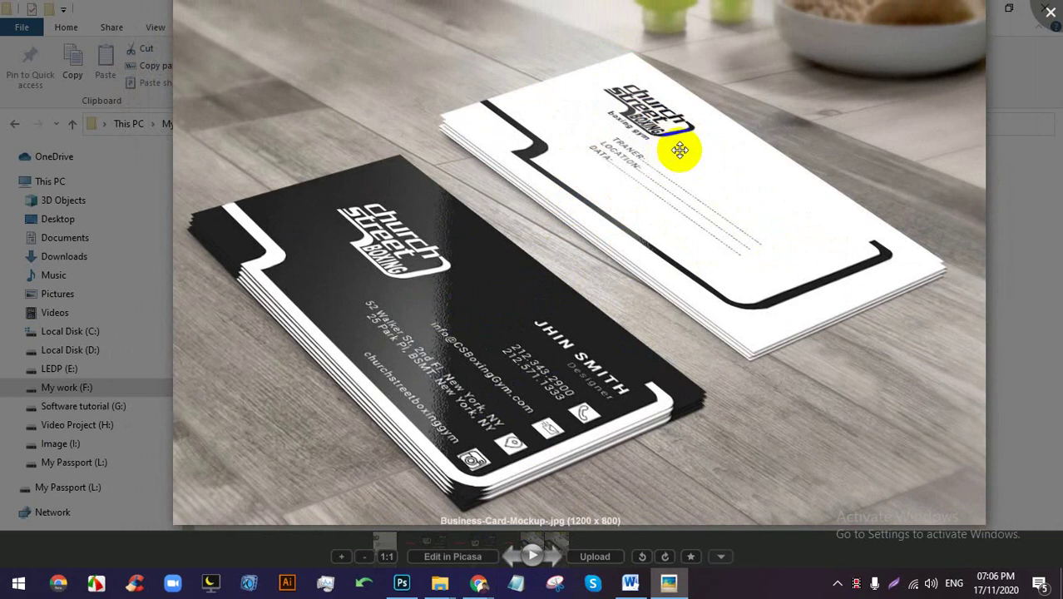
pyautogui.click(1050, 12)
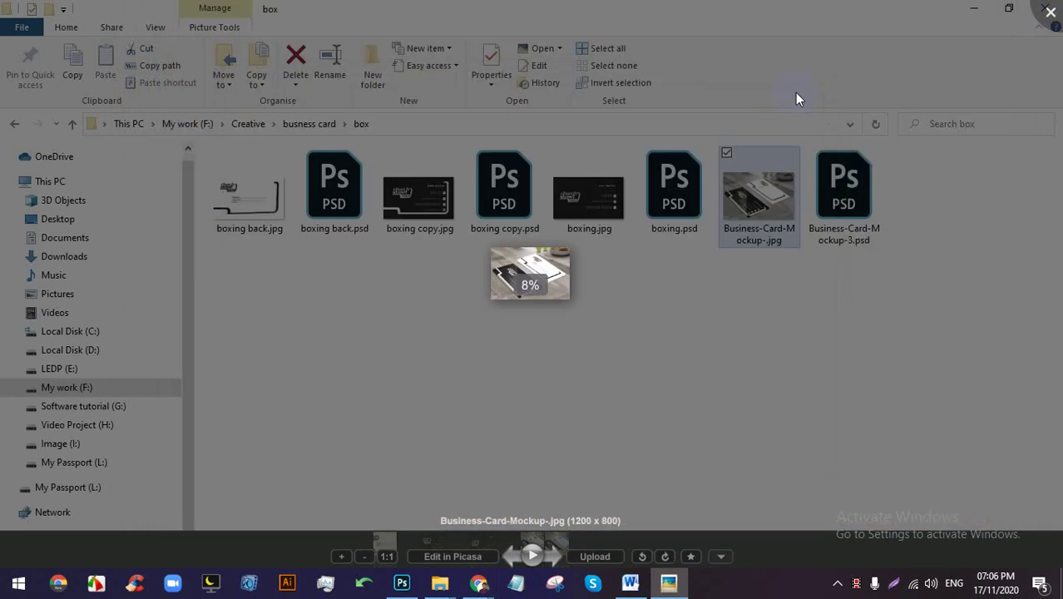
pyautogui.click(308, 123)
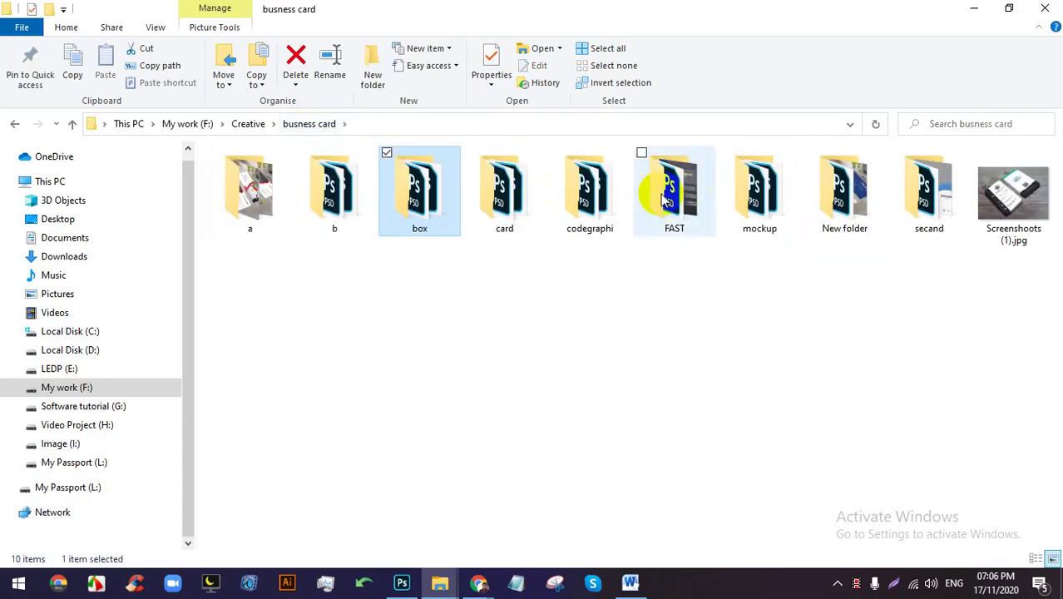
# Check the mockup folder and preview the MD.plus business card image in New folder.
pyautogui.doubleClick(749, 197)
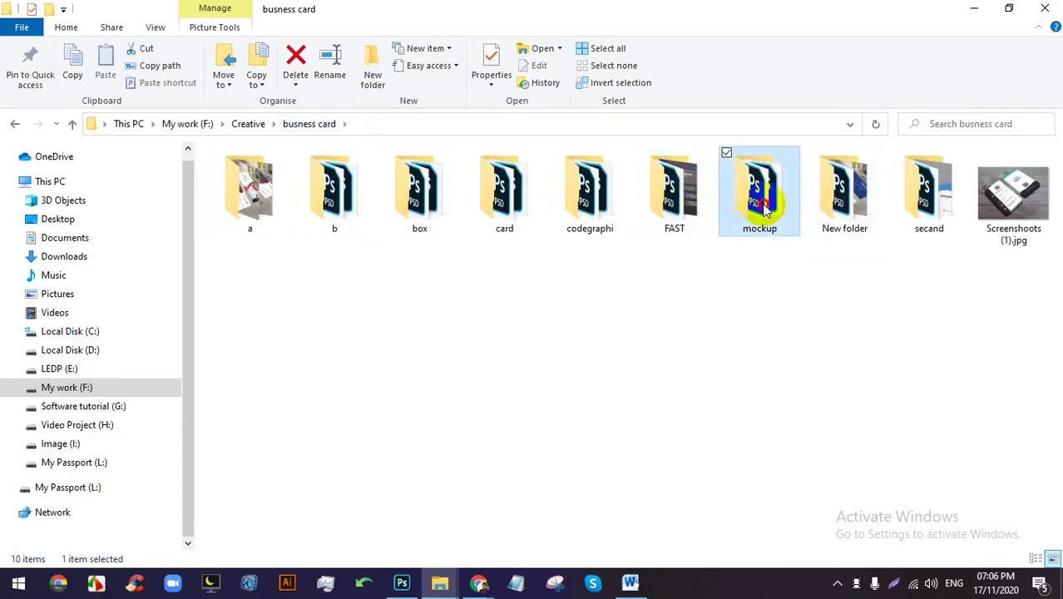
pyautogui.click(307, 125)
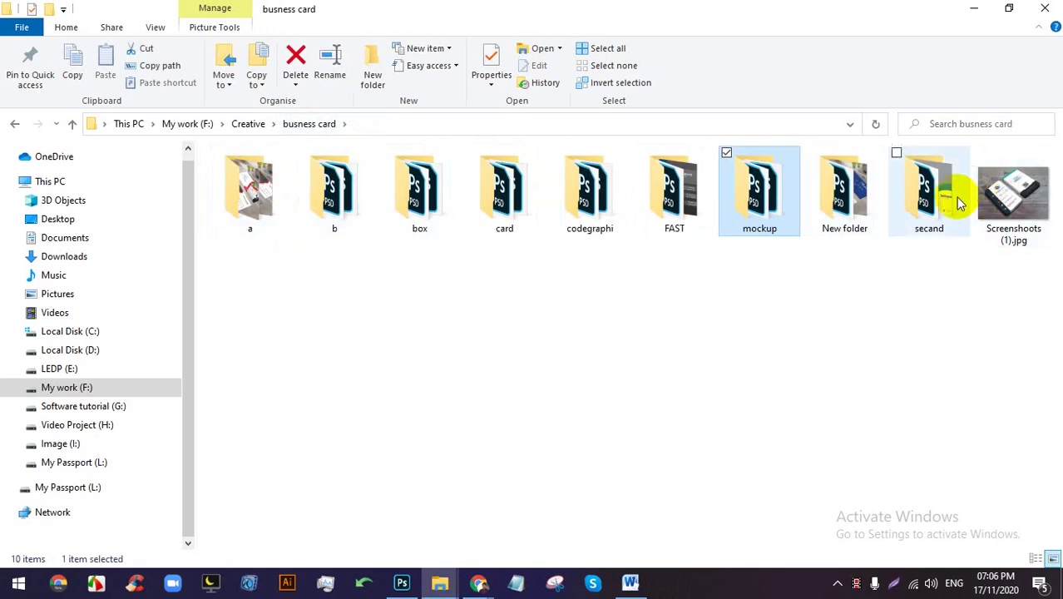
pyautogui.doubleClick(865, 196)
pyautogui.doubleClick(573, 203)
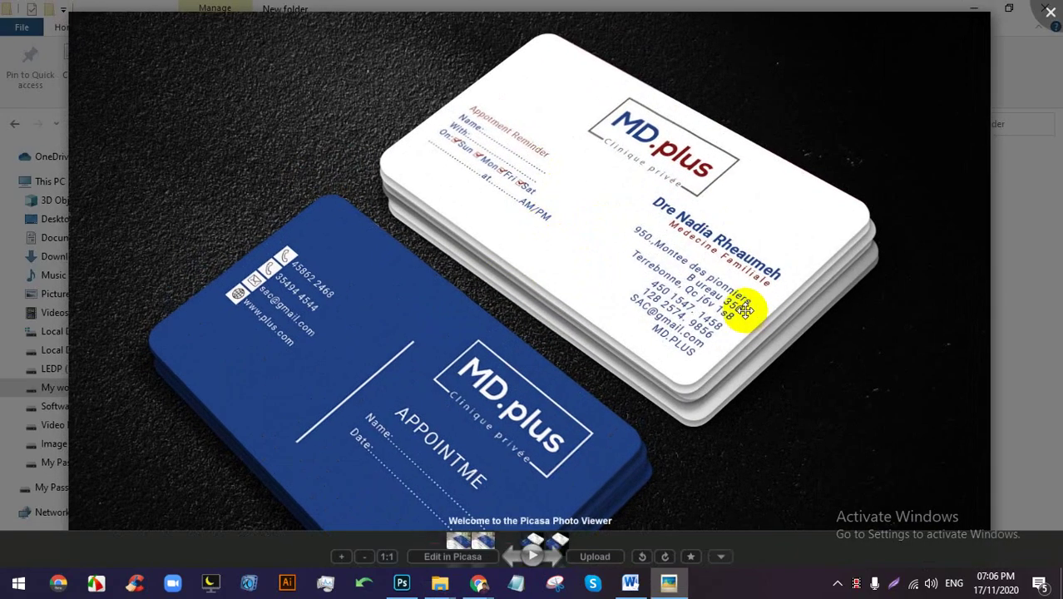
pyautogui.press('Escape')
# Open life fast.jpg in Photoshop as its own document and activate the Move tool.
pyautogui.moveTo(629, 226); pyautogui.dragTo(767, 70)
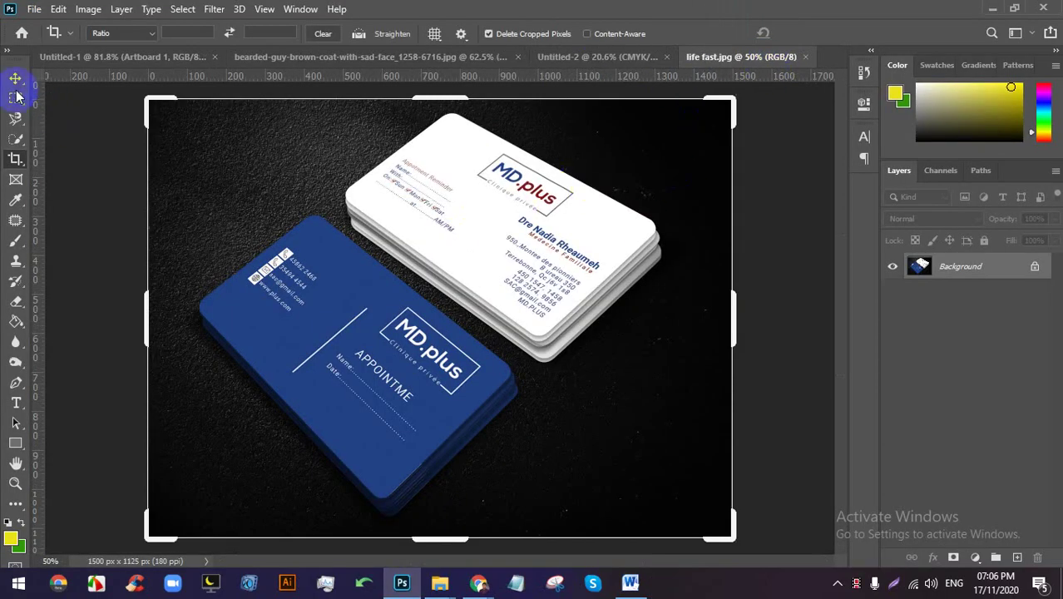
pyautogui.click(15, 77)
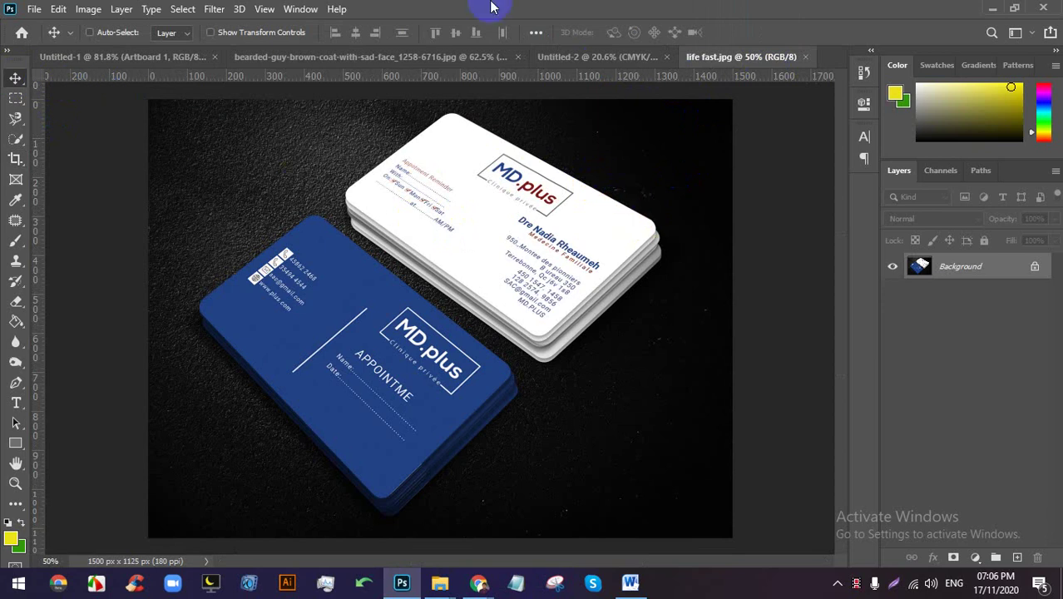
pyautogui.click(117, 56)
pyautogui.click(729, 56)
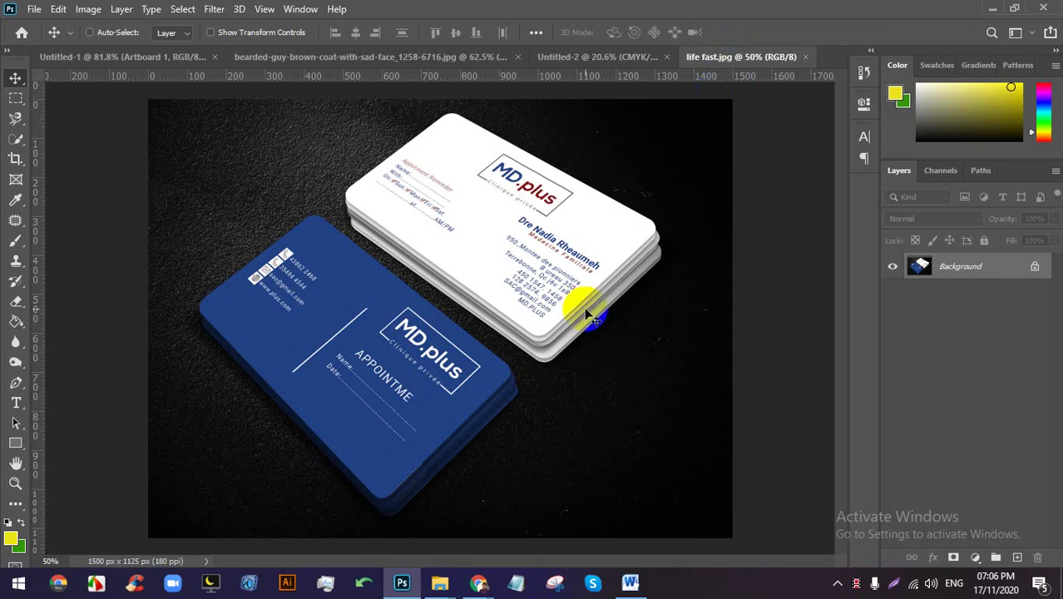
# Return to the Google Meet window from Photoshop.
pyautogui.moveTo(479, 582)
pyautogui.click(361, 492)
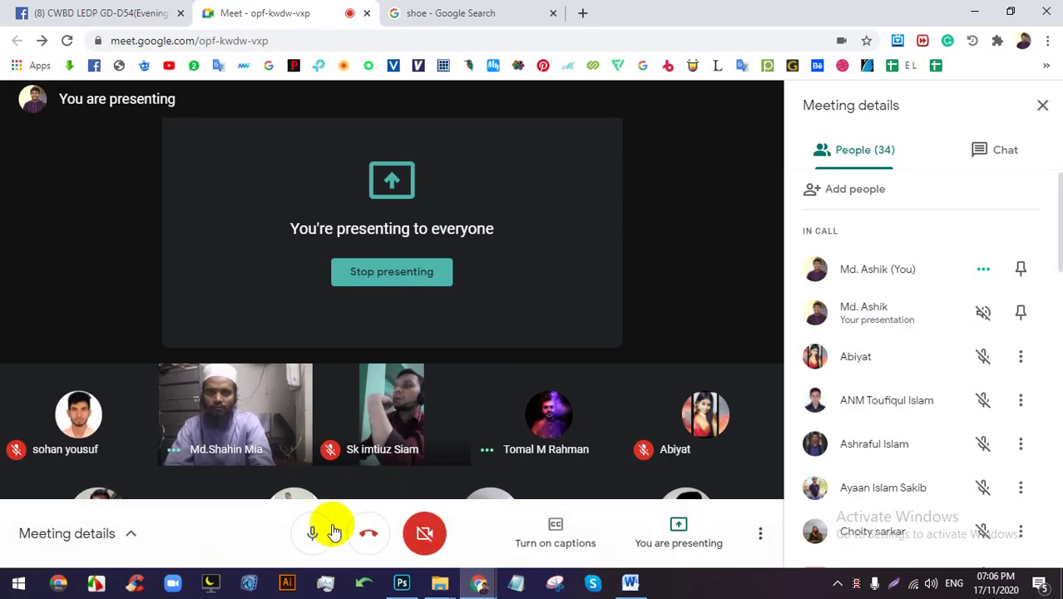
# Toggle the Meet microphone off and back on, and switch to life fast.jpg in Photoshop.
pyautogui.click(314, 532)
pyautogui.click(314, 532)
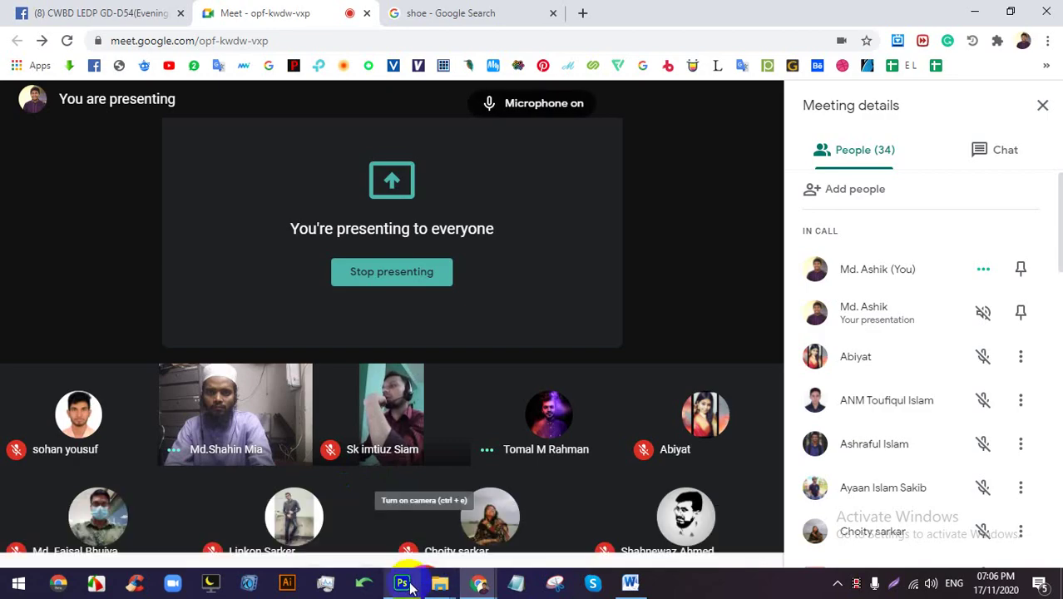
pyautogui.click(401, 582)
pyautogui.scroll(-2, 462, 202)
pyautogui.scroll(1, 505, 204)
pyautogui.scroll(1, 505, 204)
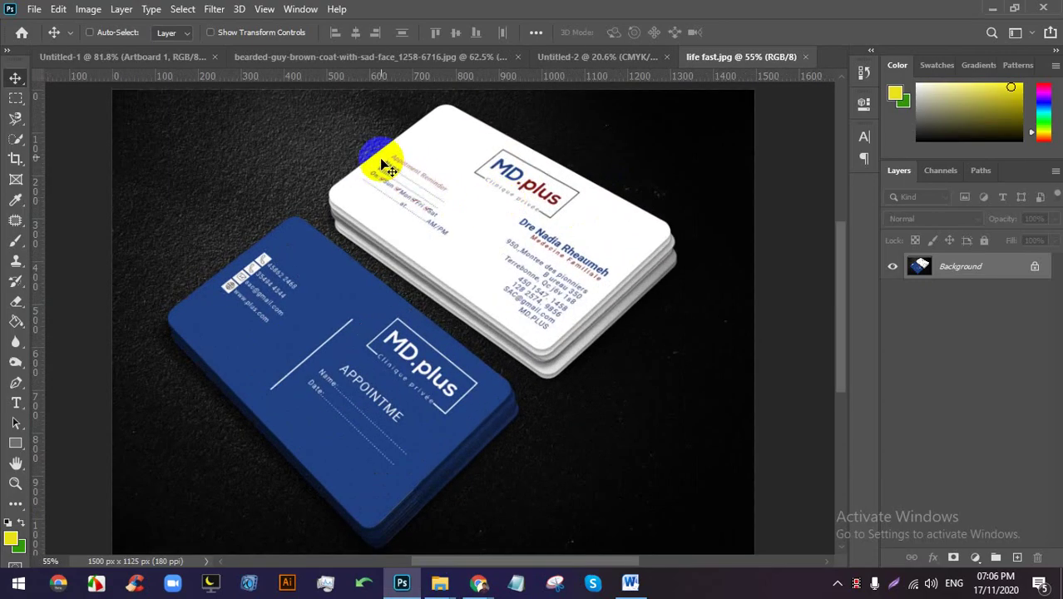
# Crop the image to the four corners of the white MD.plus card with the Perspective Crop Tool.
pyautogui.click(16, 159)
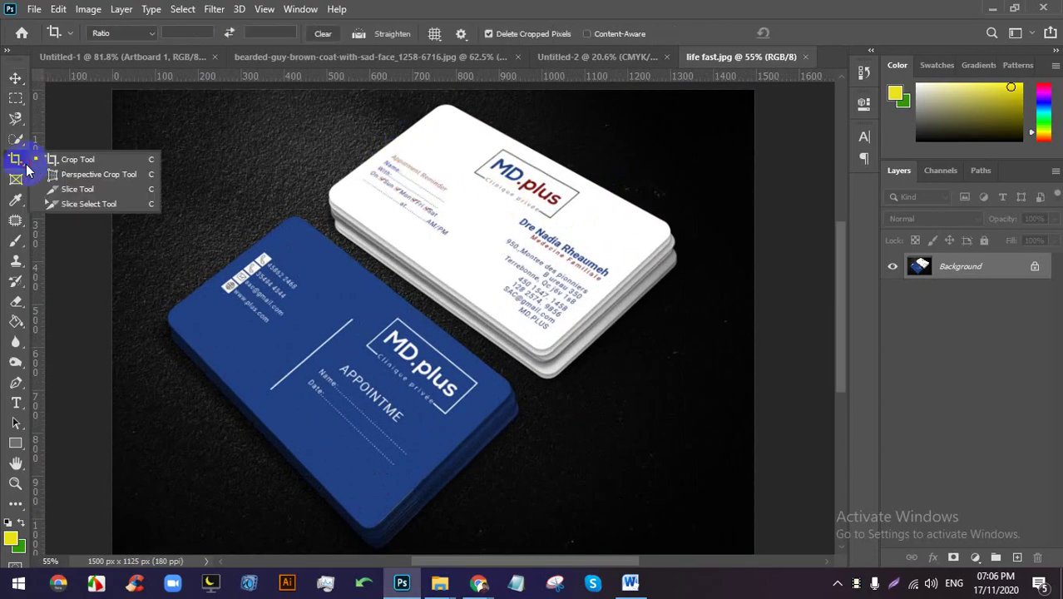
pyautogui.click(75, 176)
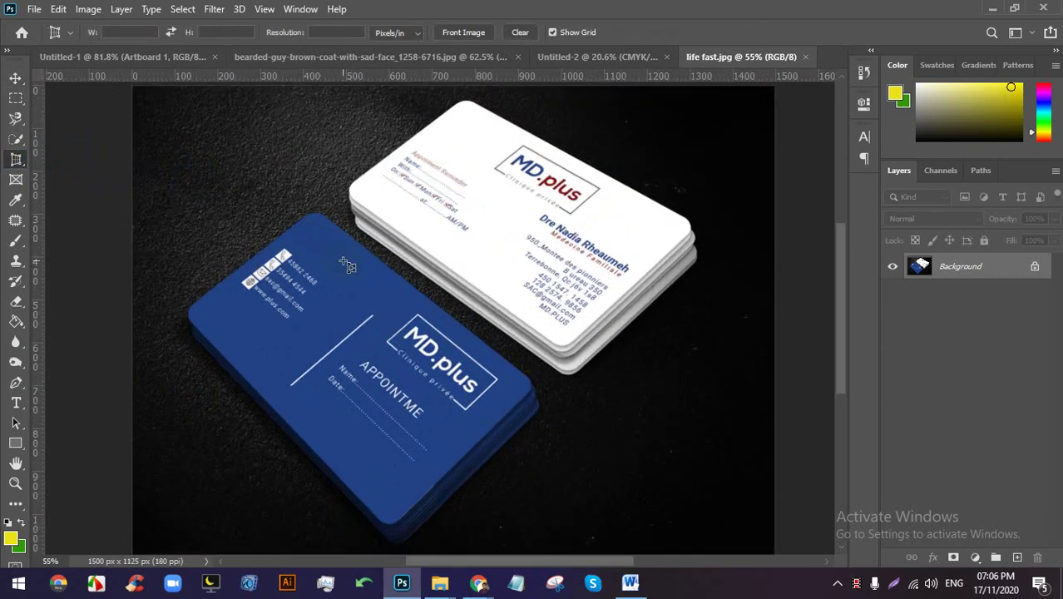
pyautogui.scroll(1, 456, 377)
pyautogui.scroll(-2, 494, 468)
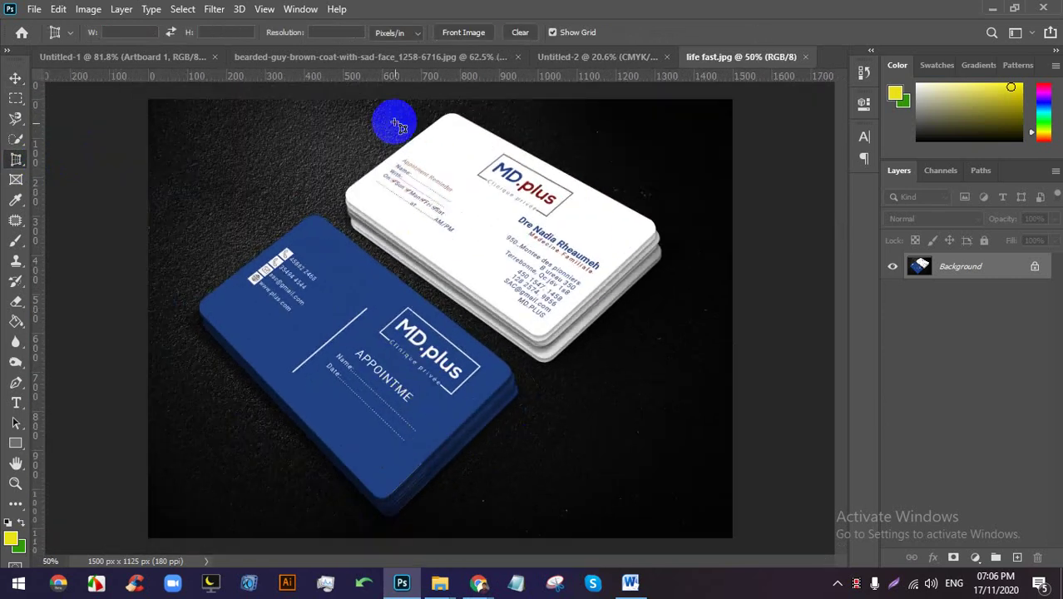
pyautogui.scroll(5, 588, 127)
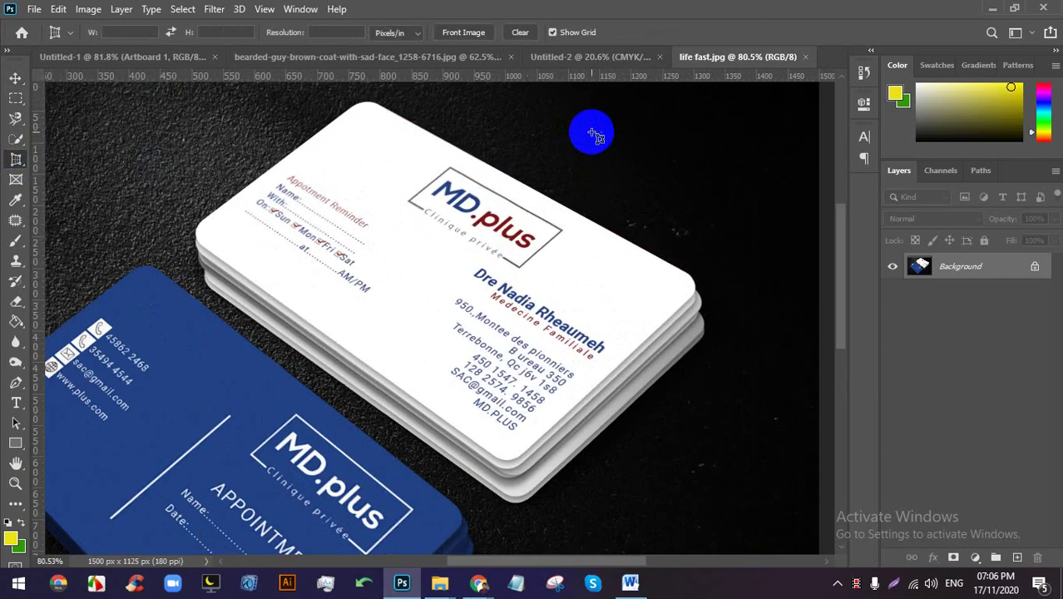
pyautogui.click(370, 105)
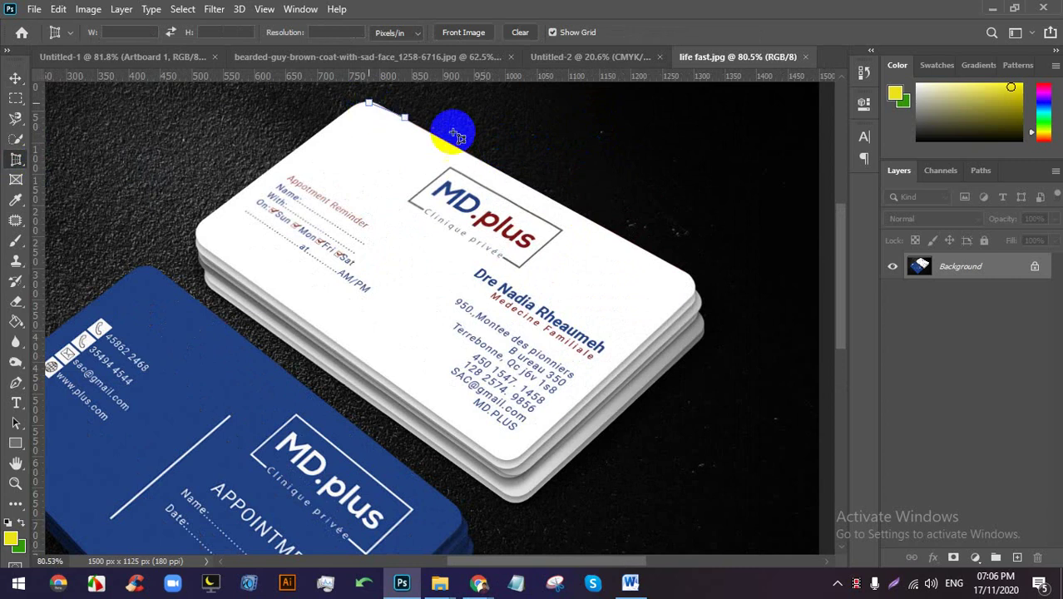
pyautogui.click(697, 283)
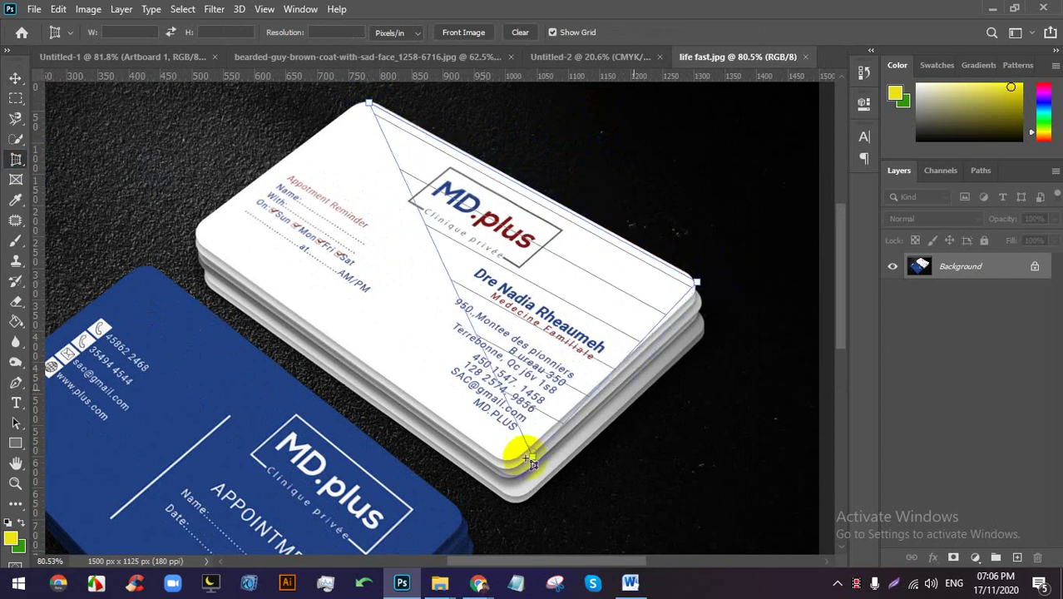
pyautogui.click(506, 459)
pyautogui.click(206, 241)
pyautogui.moveTo(205, 242); pyautogui.dragTo(193, 234)
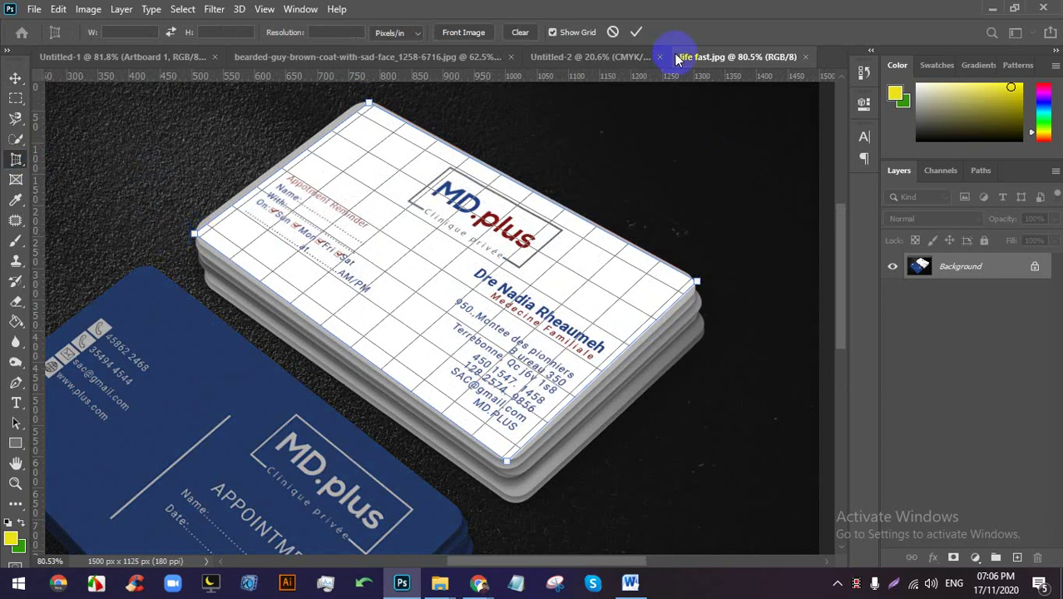
pyautogui.click(636, 32)
pyautogui.click(484, 472)
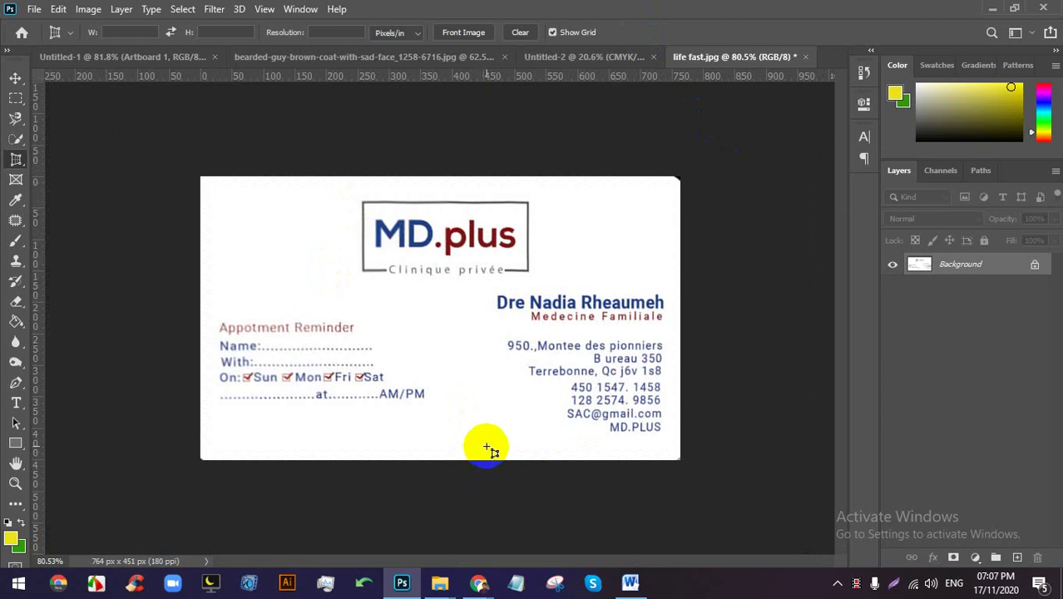
# Switch to the browser, search Google Images for building, and return to the Meet call.
pyautogui.moveTo(479, 583)
pyautogui.click(444, 487)
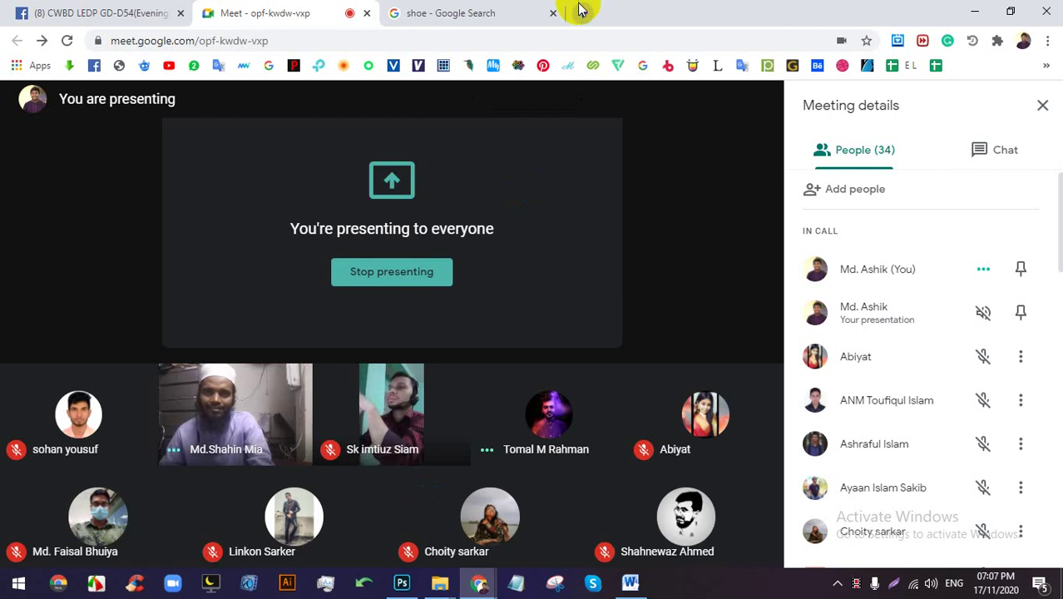
pyautogui.click(487, 12)
pyautogui.scroll(2, 586, 250)
pyautogui.click(560, 113)
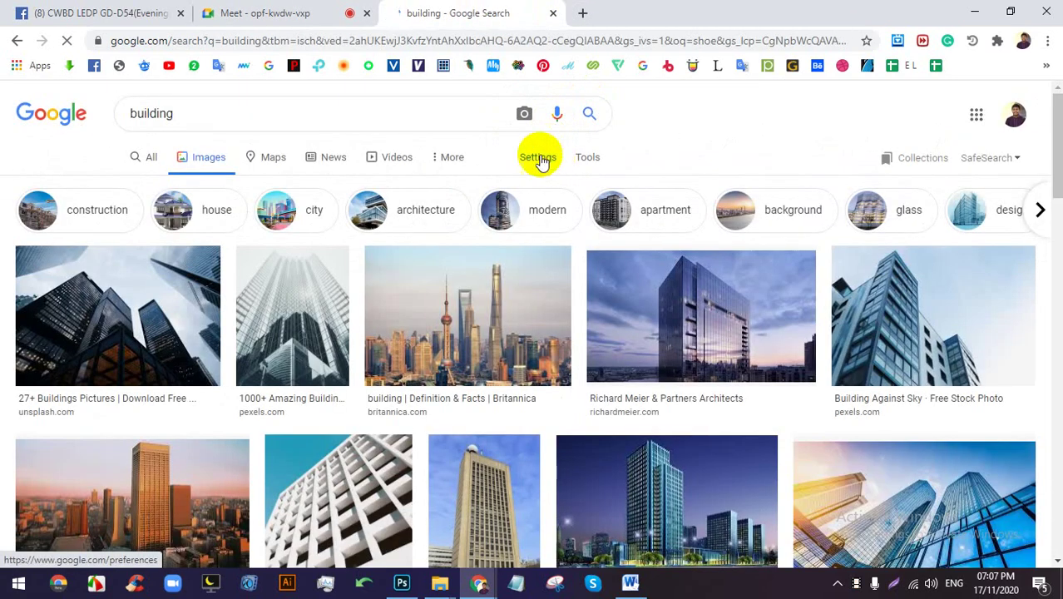
pyautogui.click(304, 10)
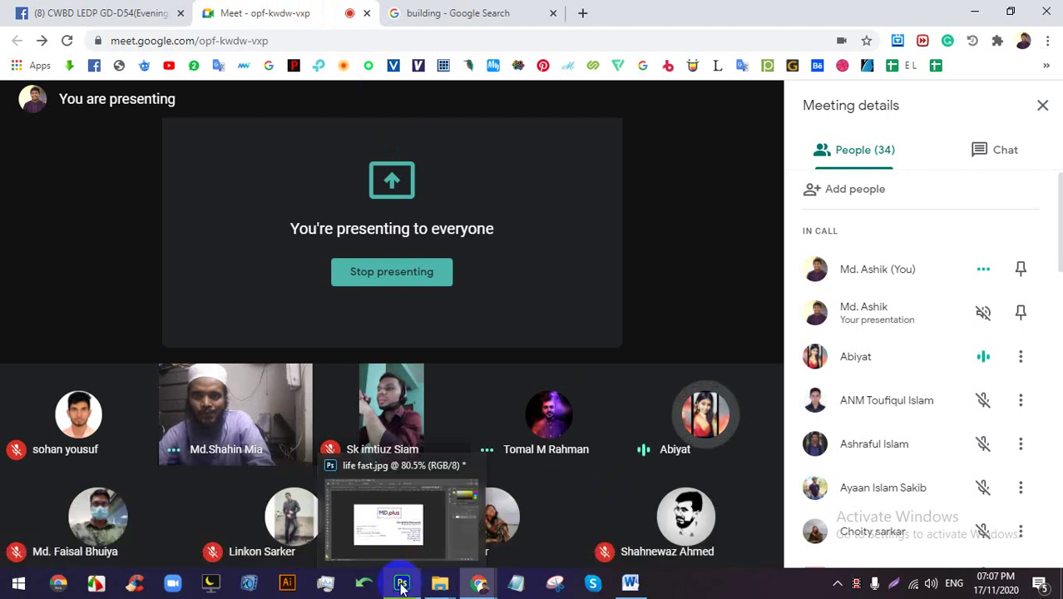
# Switch back to Photoshop and undo the perspective crop of the business card image.
pyautogui.click(402, 582)
pyautogui.hotkey('ctrl', 'z')
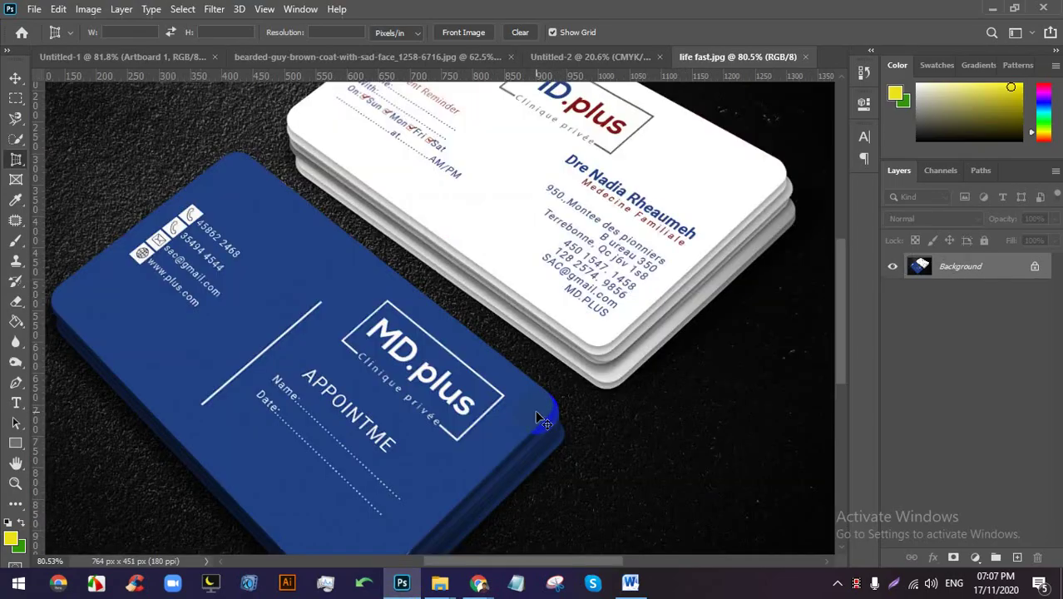
pyautogui.scroll(-2, 545, 406)
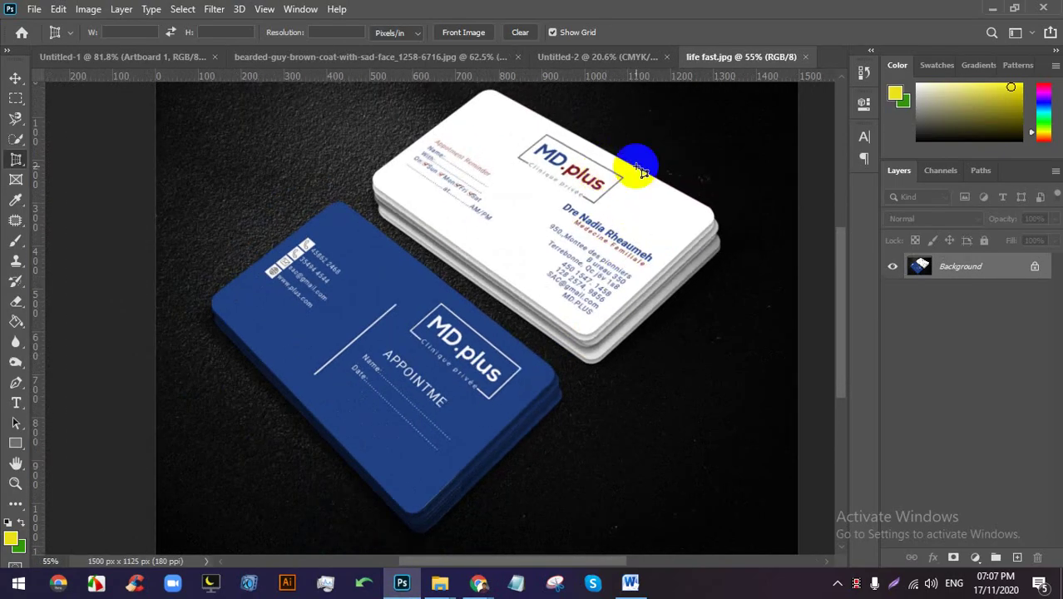
pyautogui.scroll(3, 645, 162)
pyautogui.scroll(-2, 682, 200)
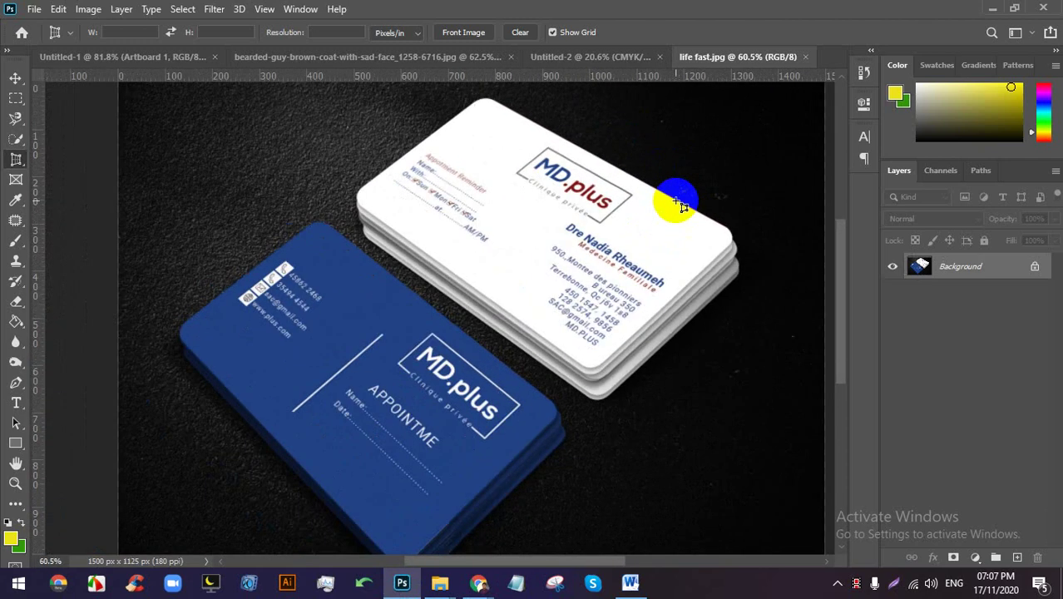
pyautogui.click(463, 177)
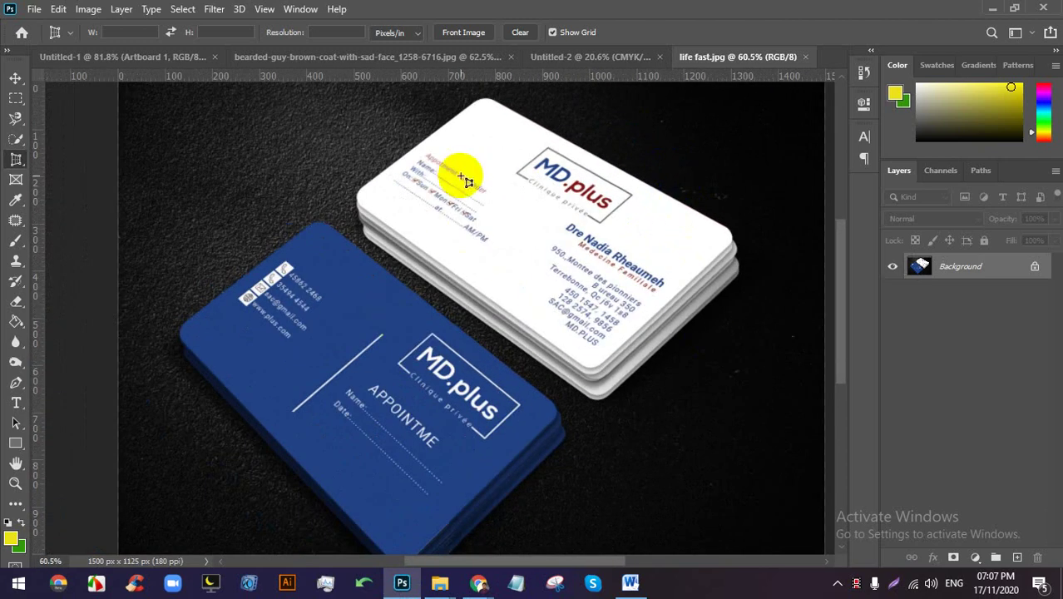
# Start a yellow Pen tool shape by tracing the white card's uppermost rounded corner and the long edge beside the logo.
pyautogui.scroll(2, 489, 83)
pyautogui.scroll(2, 462, 107)
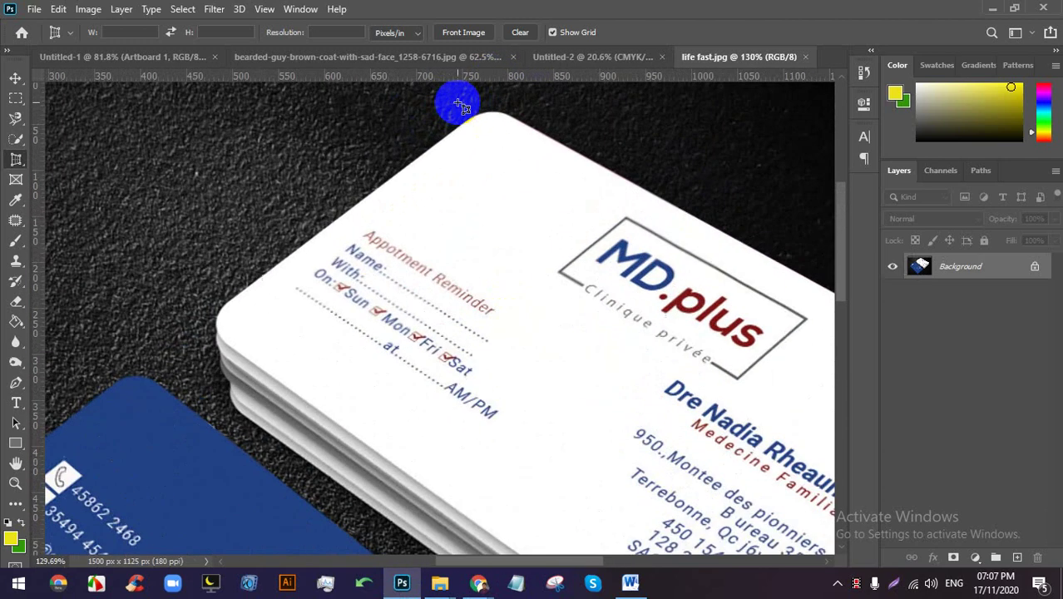
pyautogui.click(17, 386)
pyautogui.click(432, 146)
pyautogui.click(452, 131)
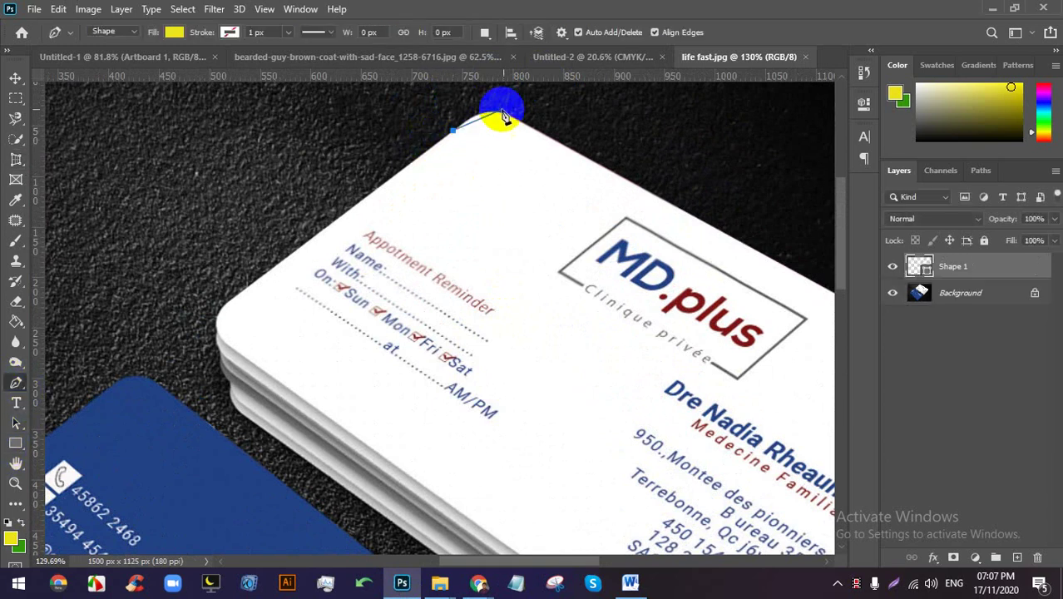
pyautogui.moveTo(518, 122); pyautogui.dragTo(550, 132)
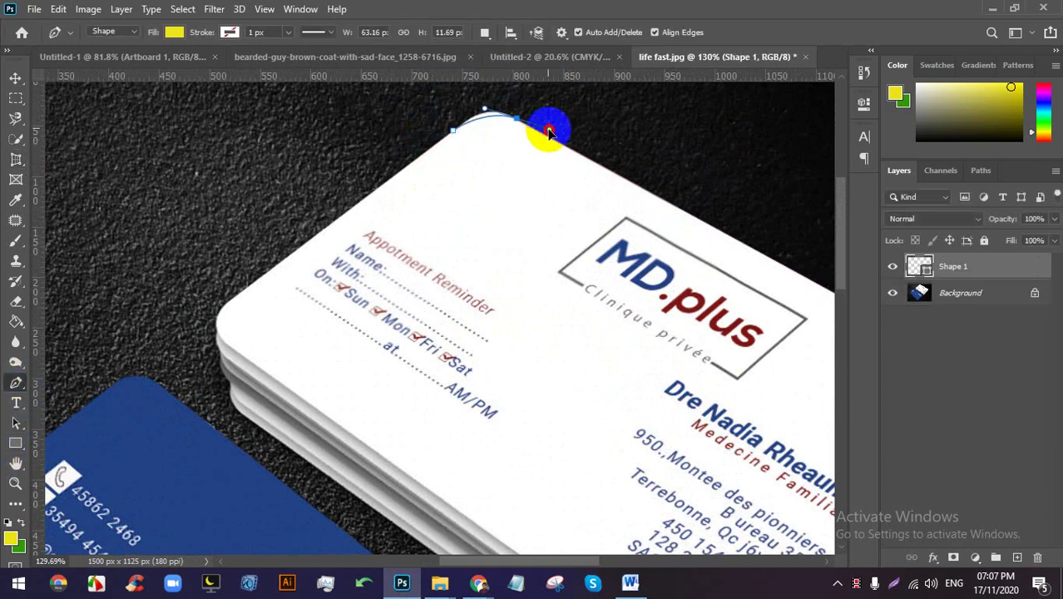
pyautogui.click(553, 141)
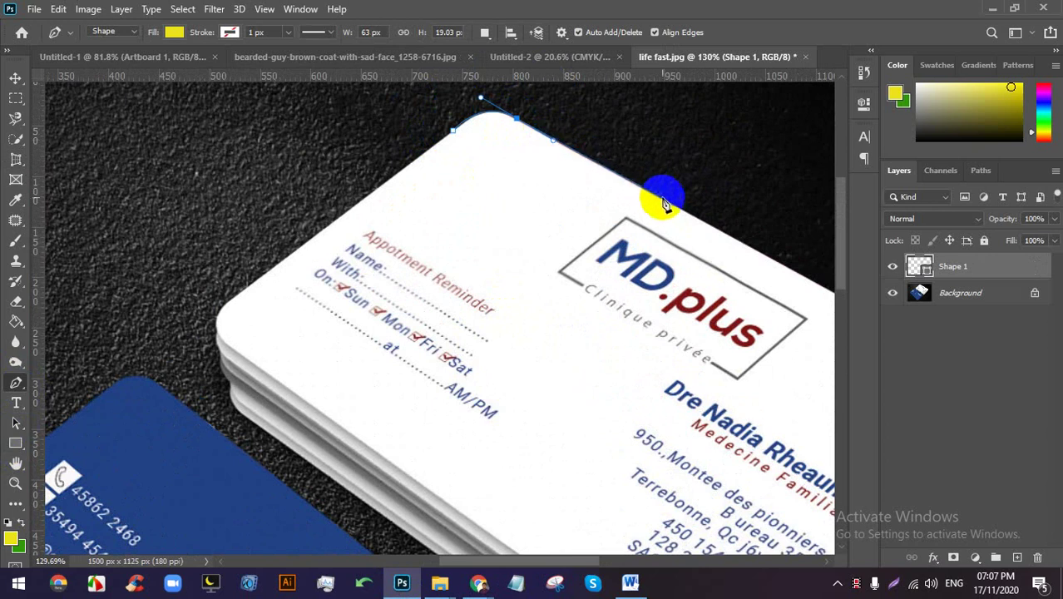
pyautogui.moveTo(671, 204); pyautogui.dragTo(273, 167)
pyautogui.scroll(-3, 505, 267)
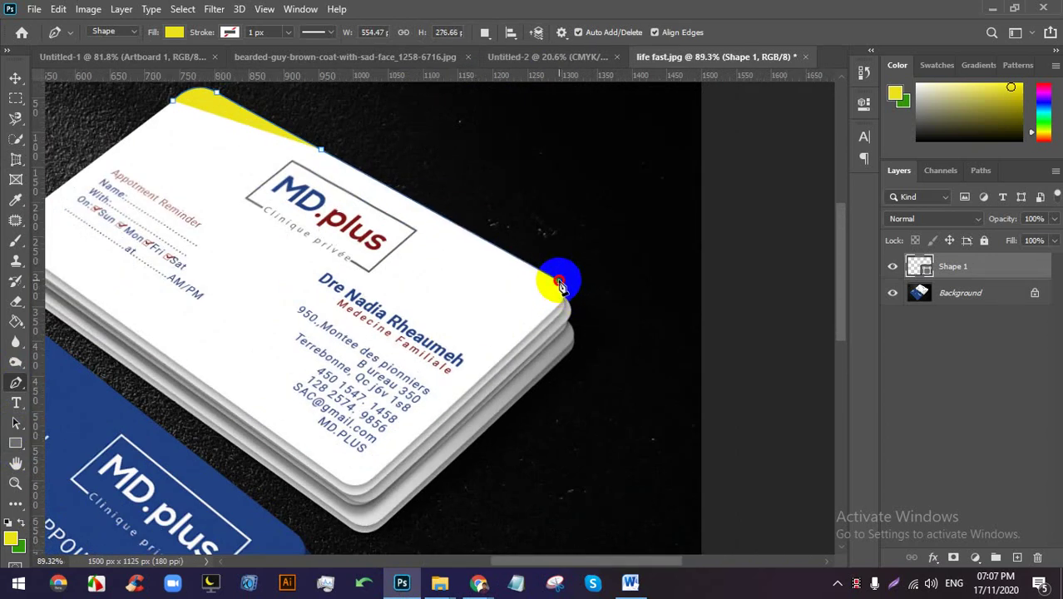
# Trace the white card's remaining rounded corners and edges, closing the yellow shape over the whole card face.
pyautogui.moveTo(564, 288); pyautogui.dragTo(562, 310)
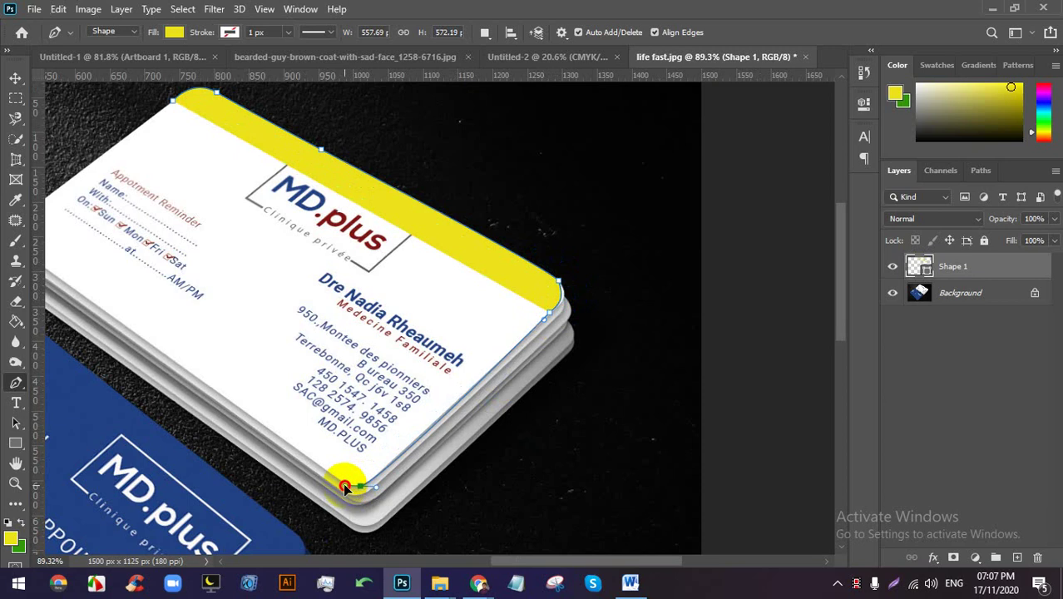
pyautogui.moveTo(354, 481); pyautogui.dragTo(381, 496)
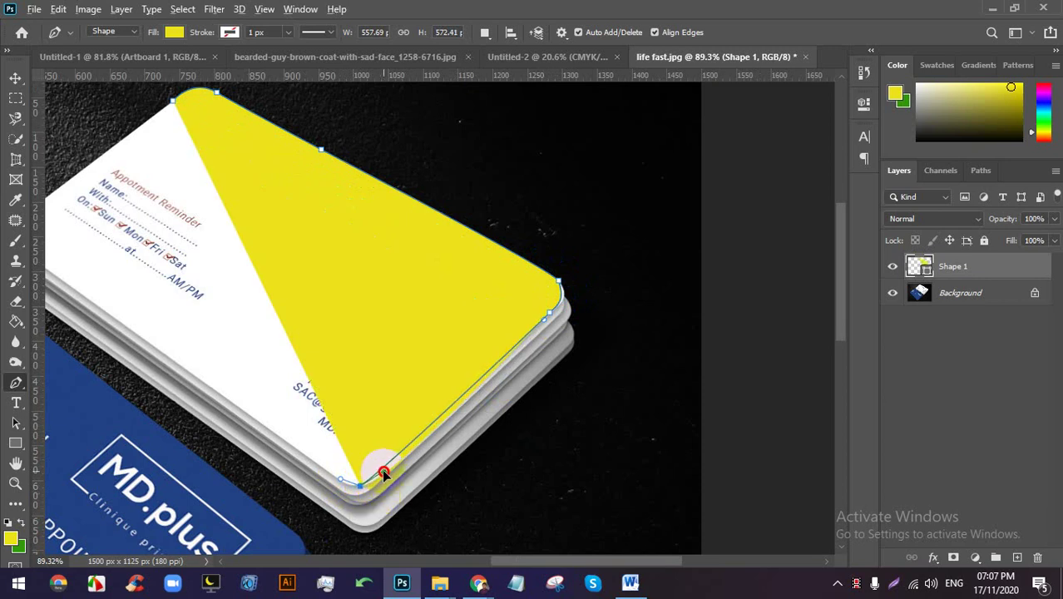
pyautogui.scroll(-3, 458, 261)
pyautogui.click(352, 203)
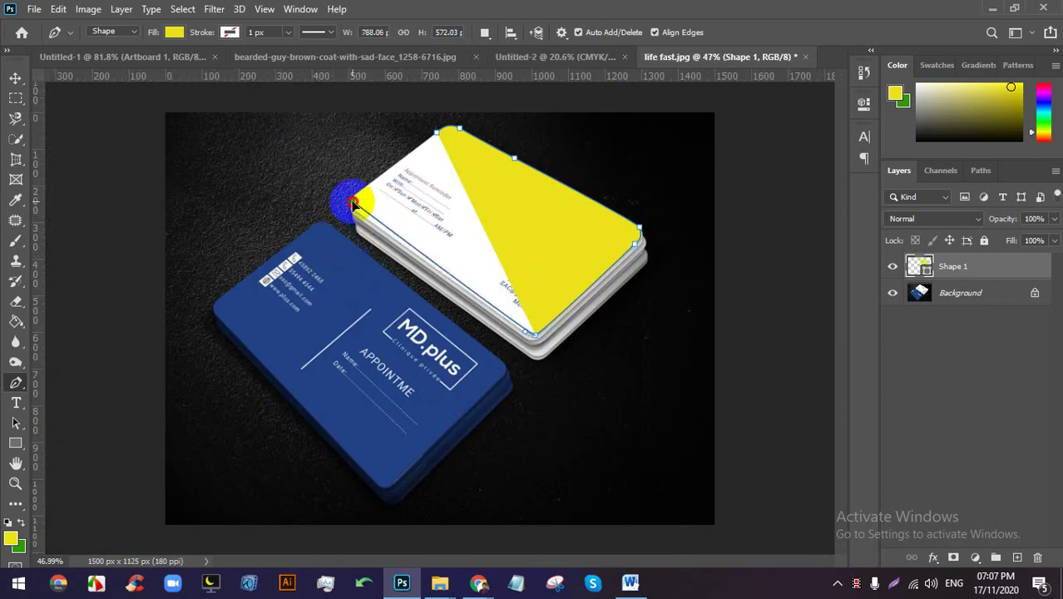
pyautogui.click(379, 175)
pyautogui.click(436, 131)
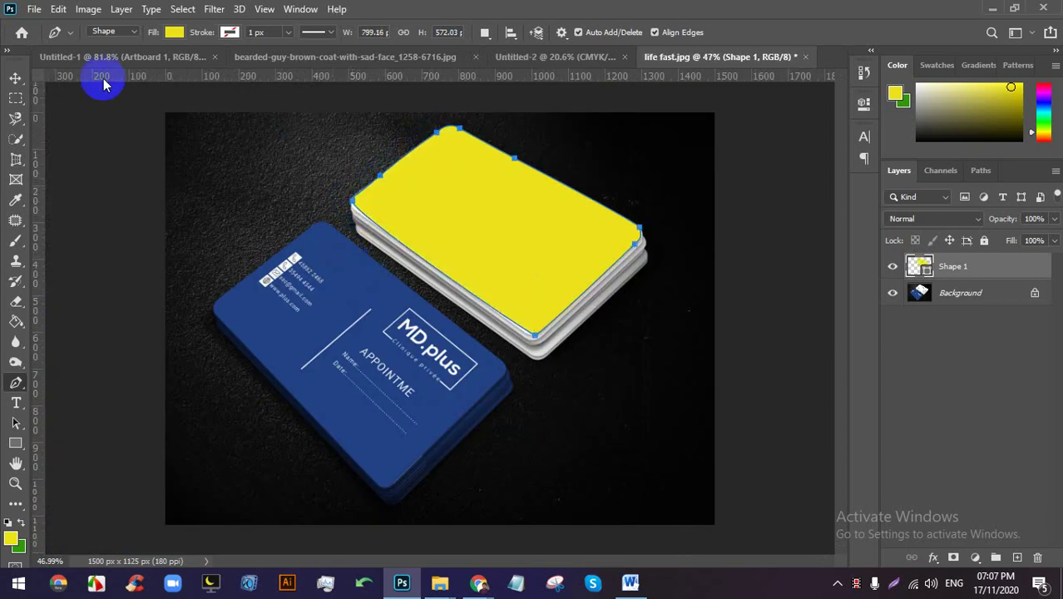
# Delete the yellow shape covering the white card and return to the Google Meet window.
pyautogui.click(15, 81)
pyautogui.press('Delete')
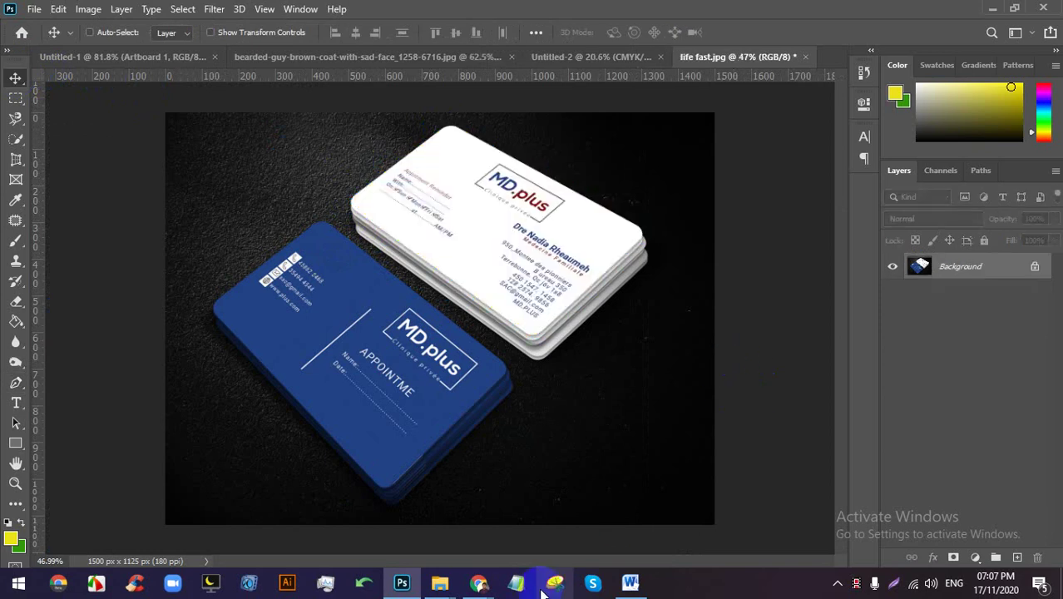
pyautogui.click(479, 583)
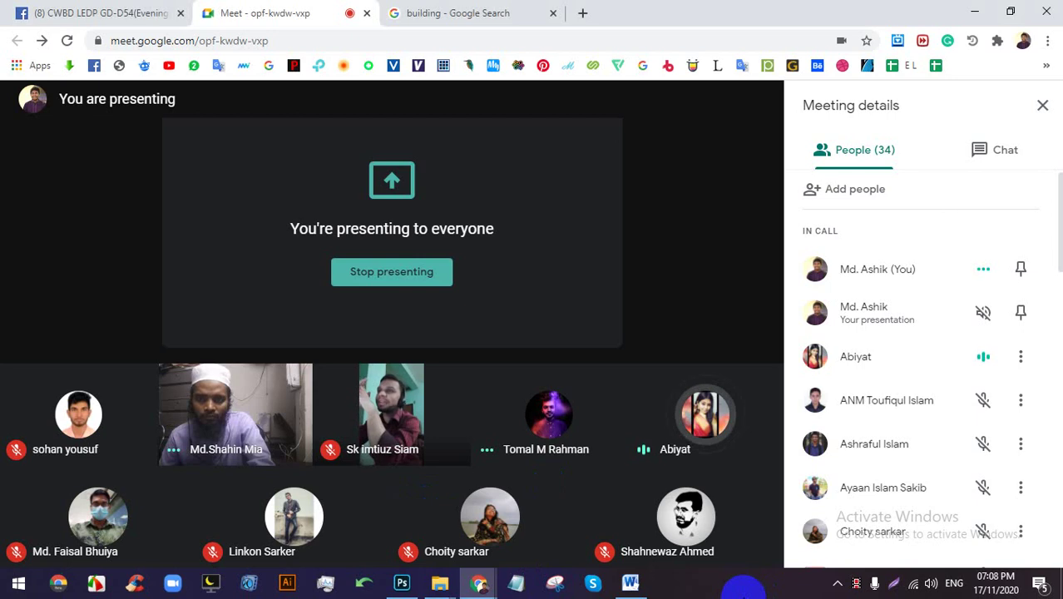
pyautogui.click(771, 589)
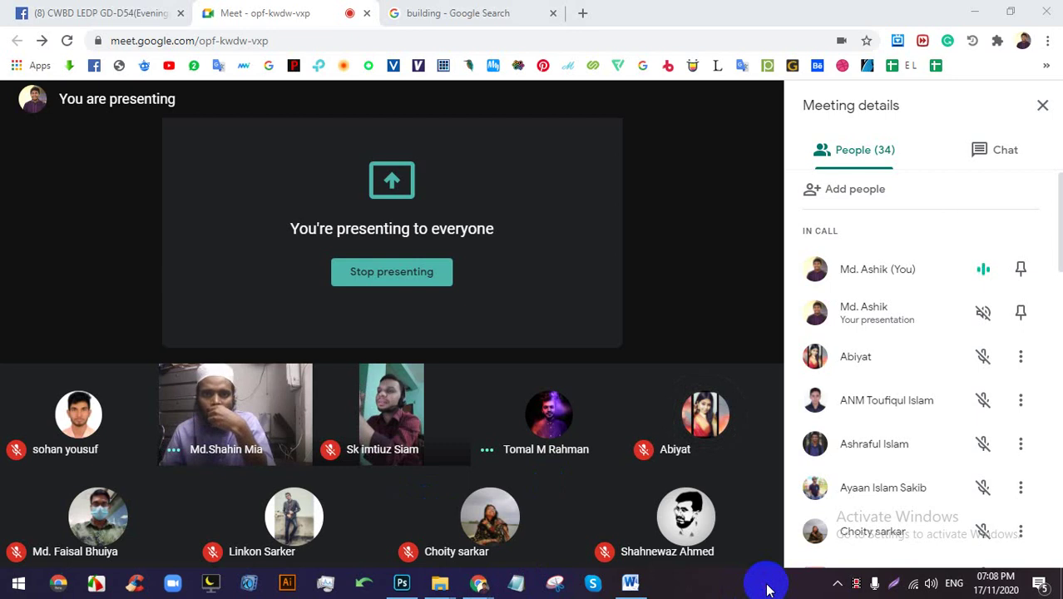
# Switch to the Google building image results and download the Green Building (MIT) photo from Wikipedia.
pyautogui.click(491, 10)
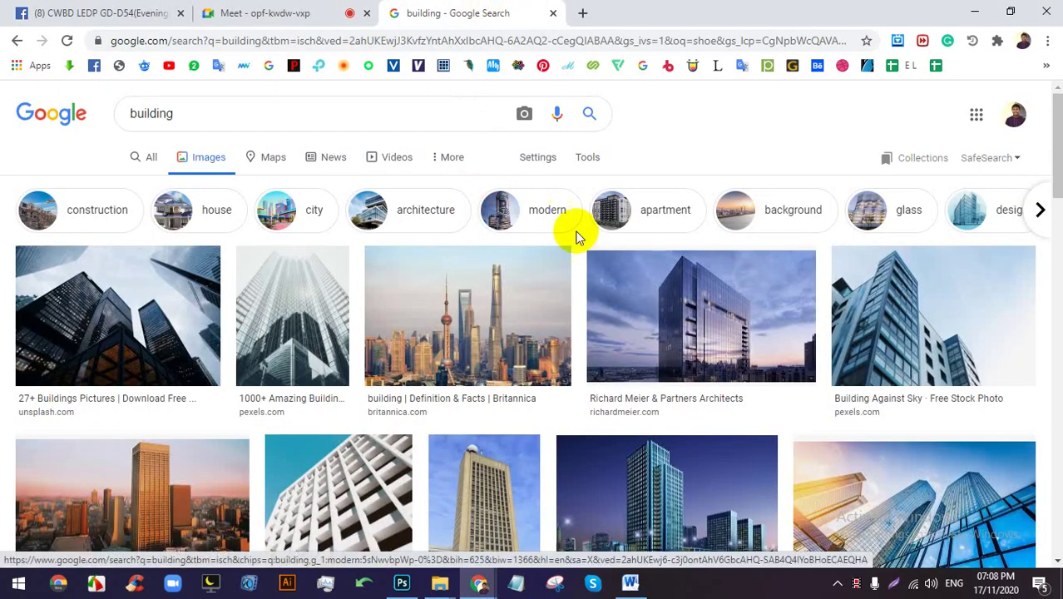
pyautogui.scroll(-2, 665, 337)
pyautogui.scroll(-1, 648, 341)
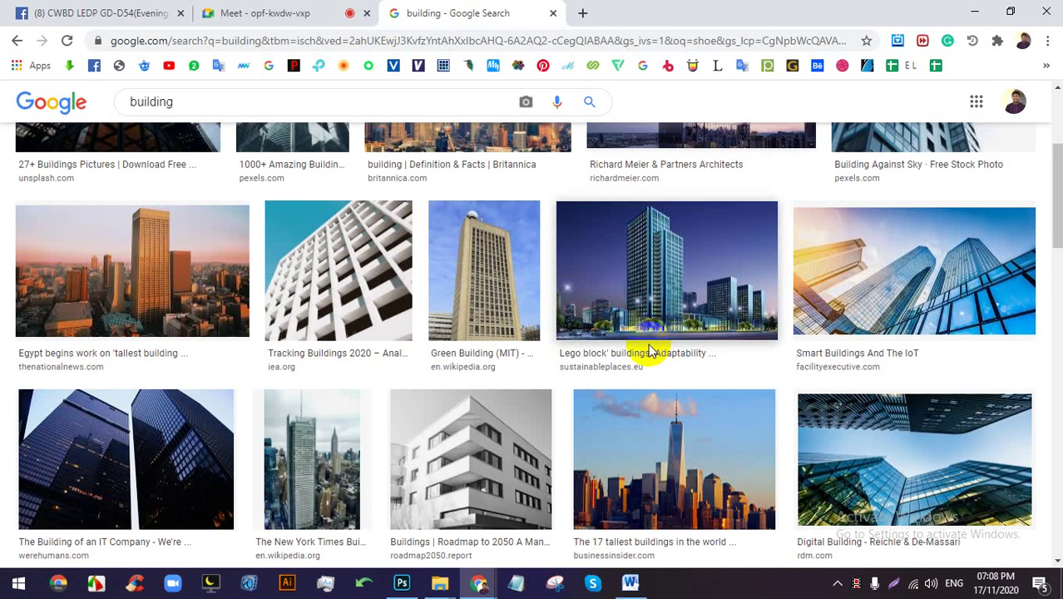
pyautogui.scroll(-1, 743, 446)
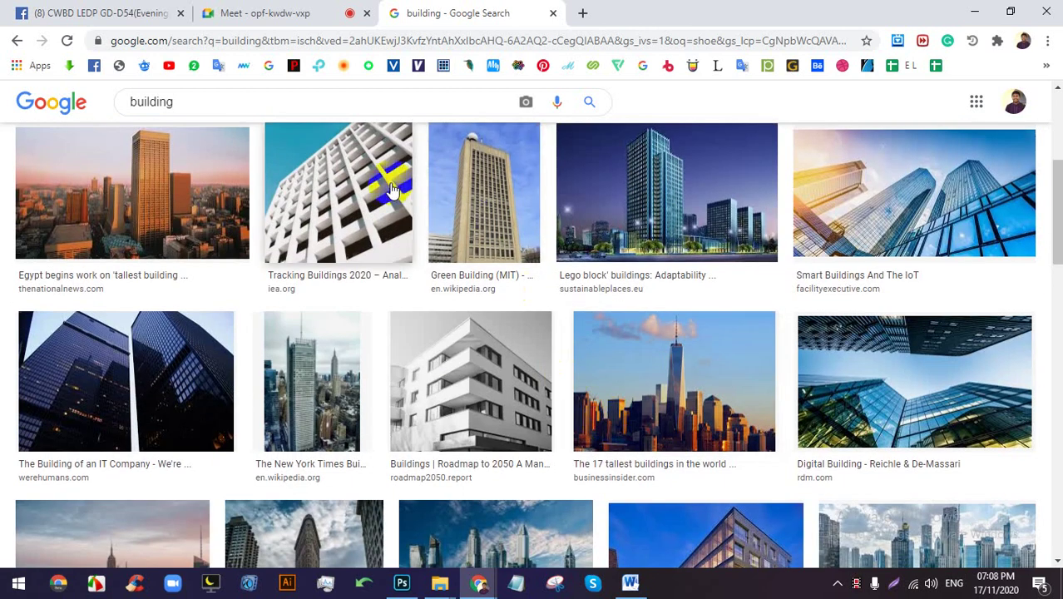
pyautogui.click(473, 175)
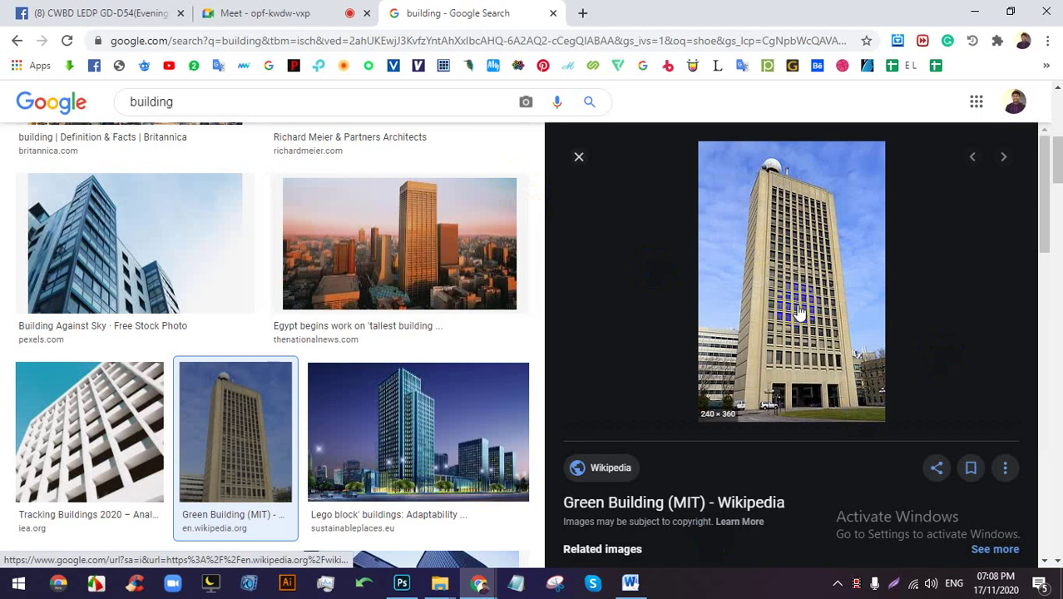
pyautogui.rightClick(804, 202)
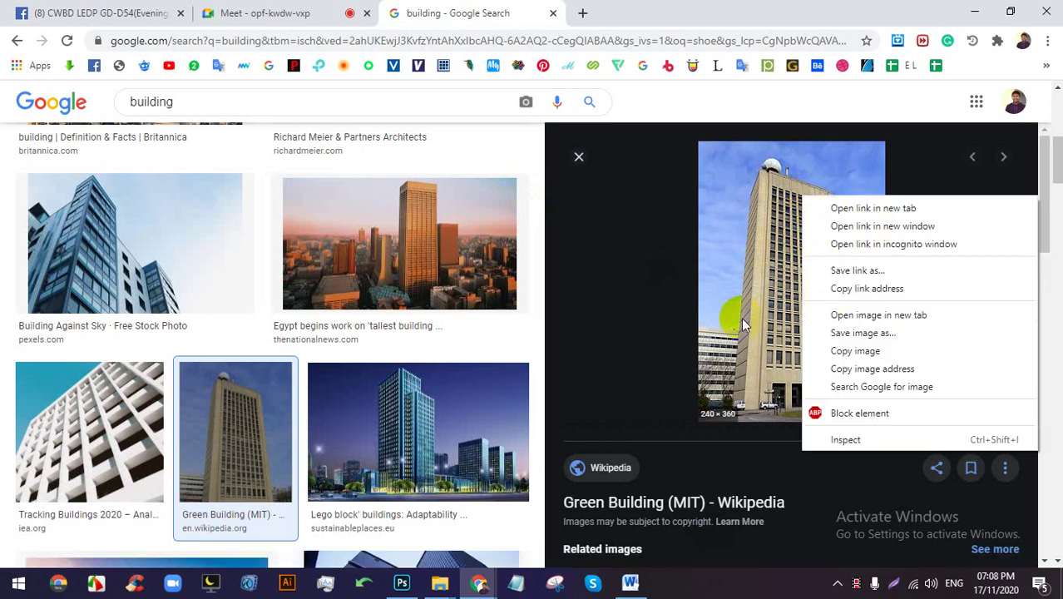
pyautogui.click(852, 337)
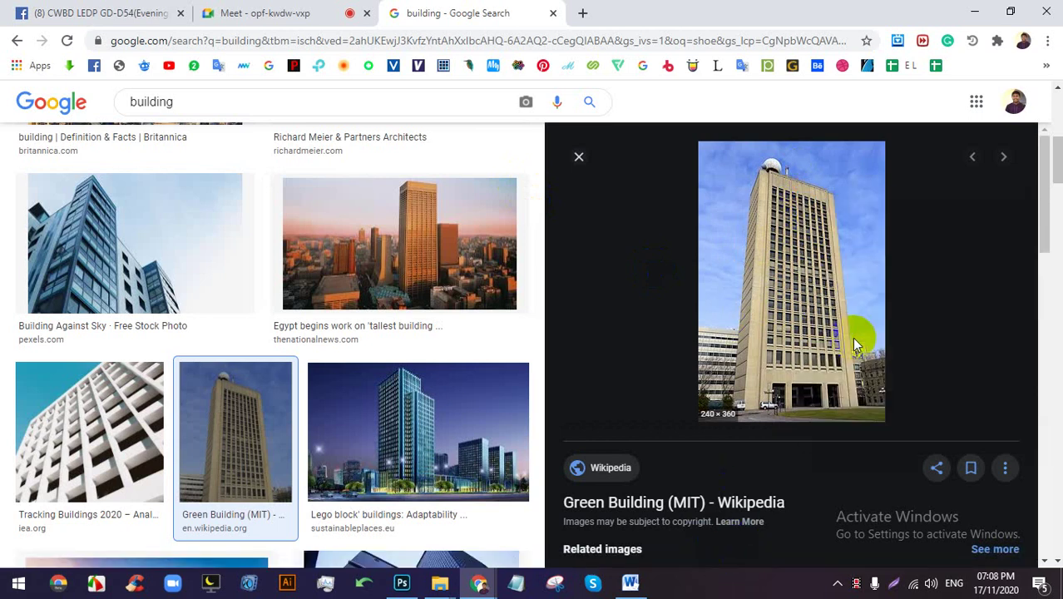
pyautogui.press('Return')
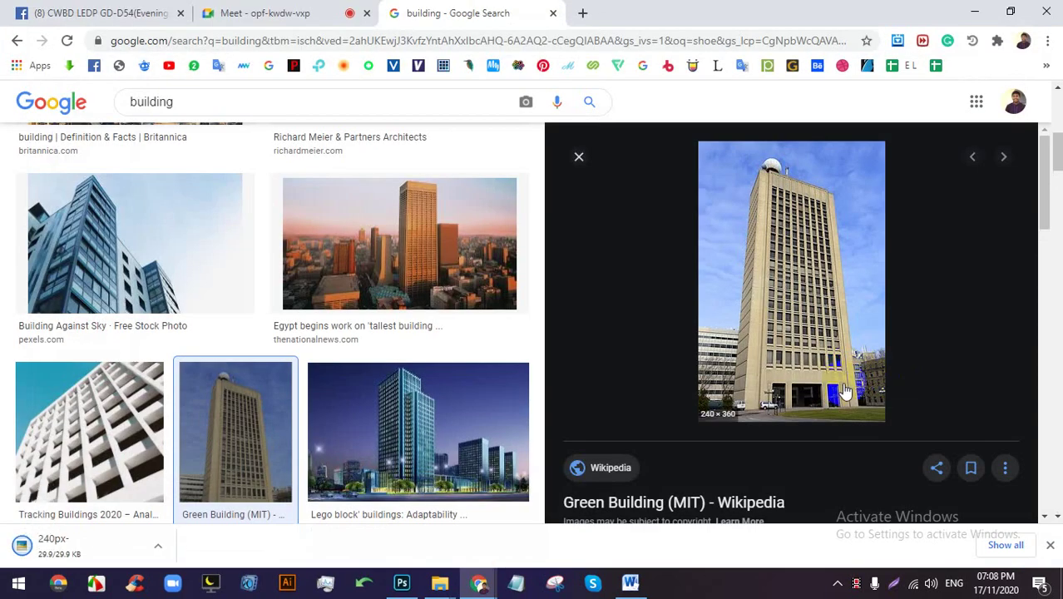
# Open the downloaded Green Building photo as its own document in Photoshop.
pyautogui.moveTo(86, 546); pyautogui.dragTo(587, 21)
pyautogui.moveTo(655, 41); pyautogui.dragTo(636, 71)
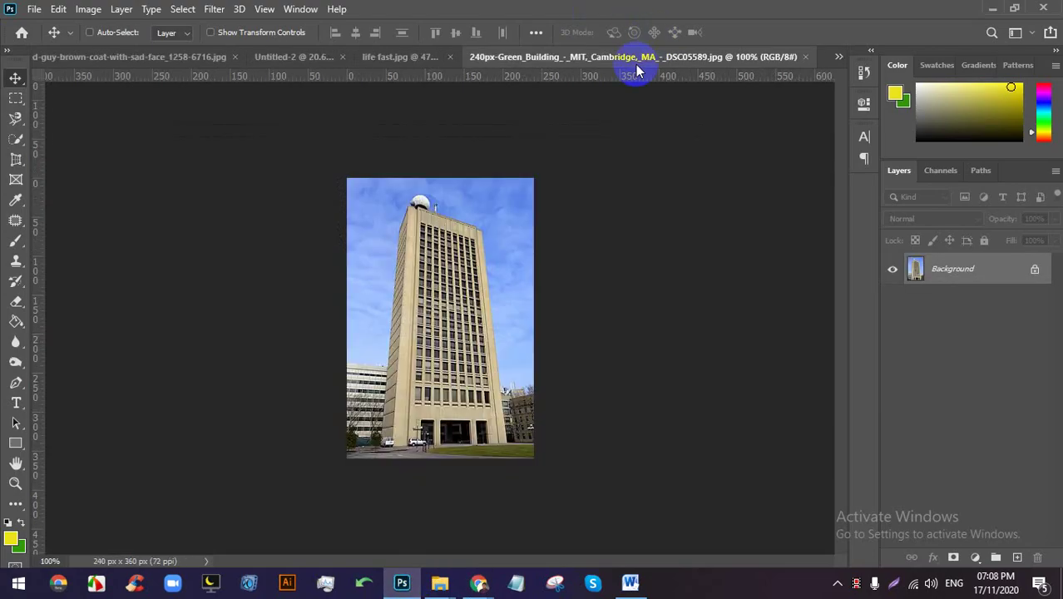
pyautogui.scroll(4, 537, 275)
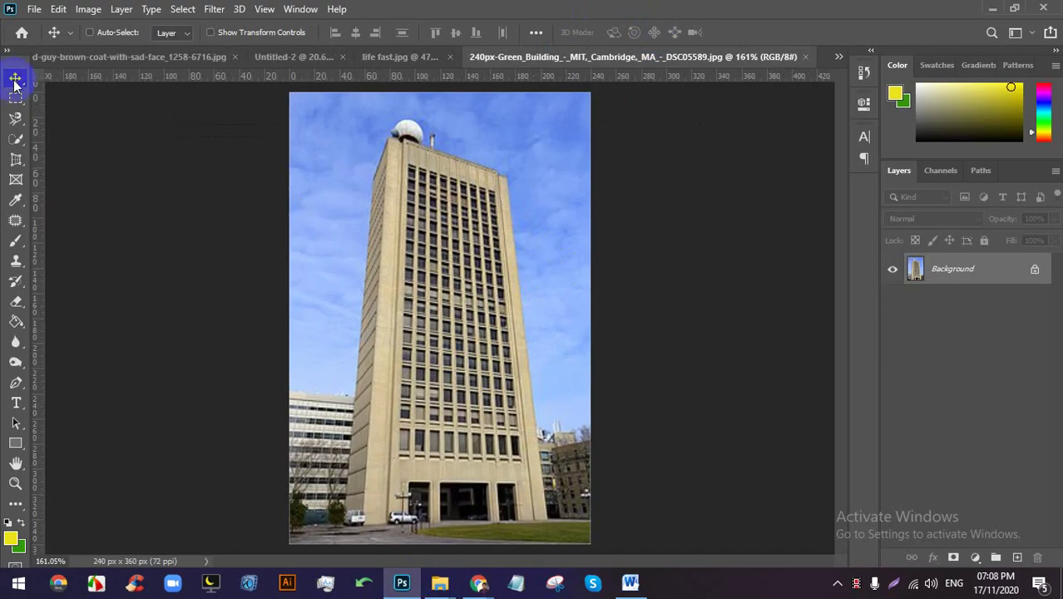
# Perspective-crop the building photo to the tower, placing the four crop corners at its roof edges and base.
pyautogui.click(16, 143)
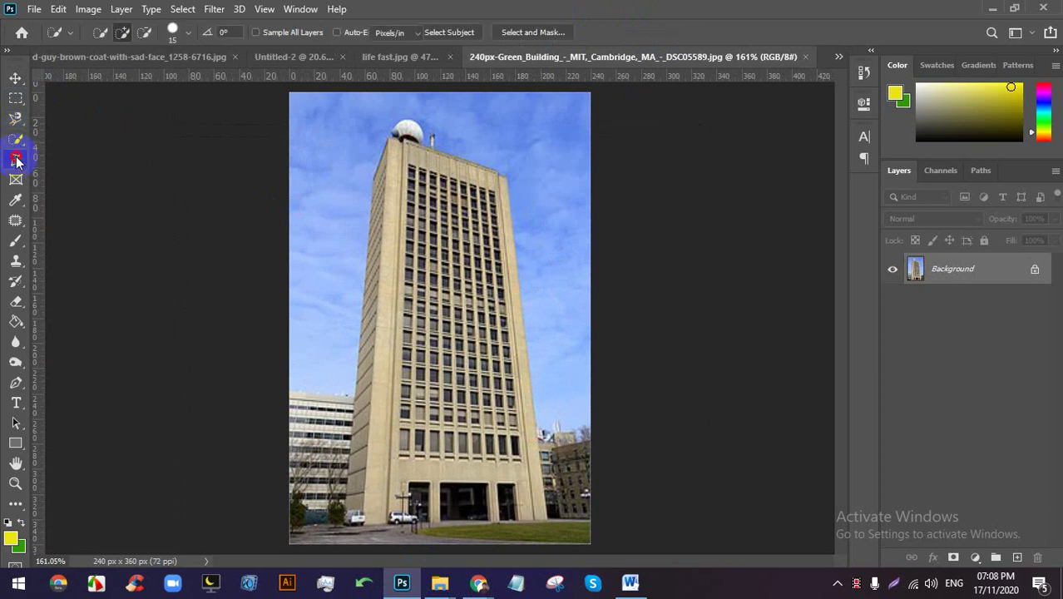
pyautogui.moveTo(16, 159); pyautogui.dragTo(89, 178)
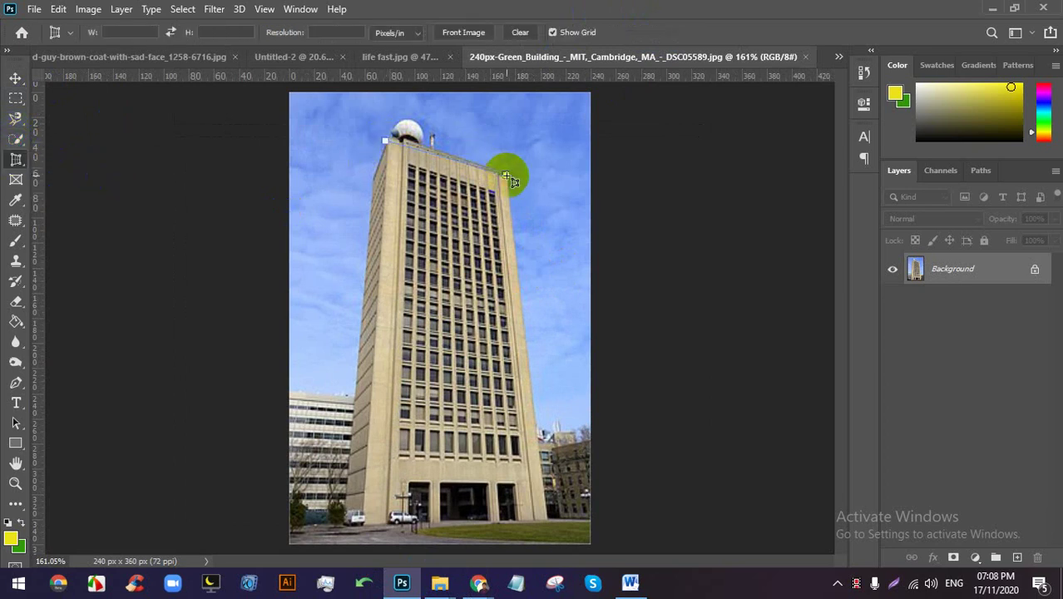
pyautogui.moveTo(522, 347); pyautogui.dragTo(549, 516)
pyautogui.moveTo(358, 507); pyautogui.dragTo(364, 523)
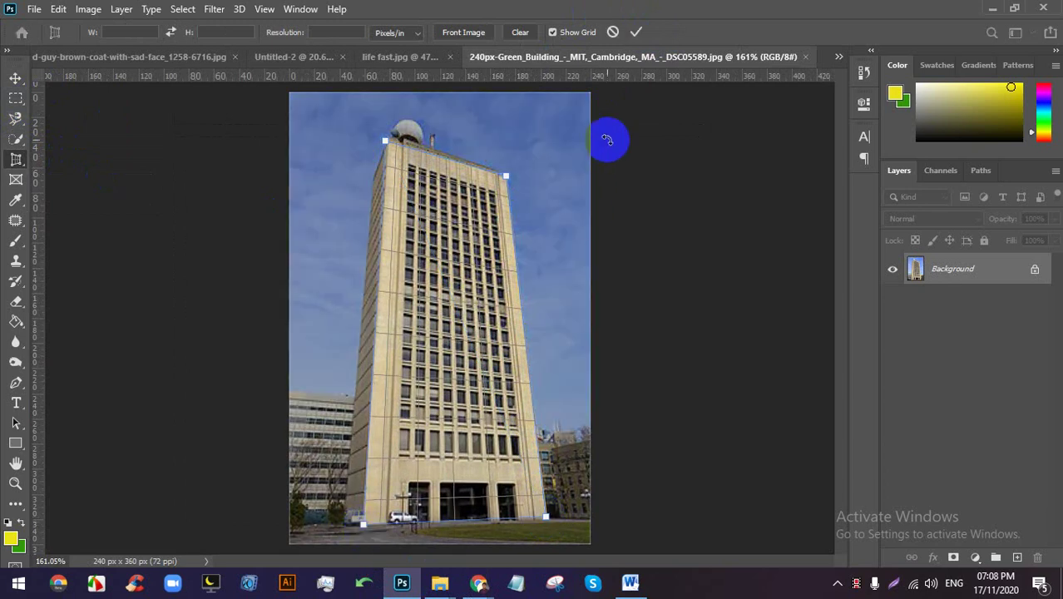
pyautogui.click(636, 31)
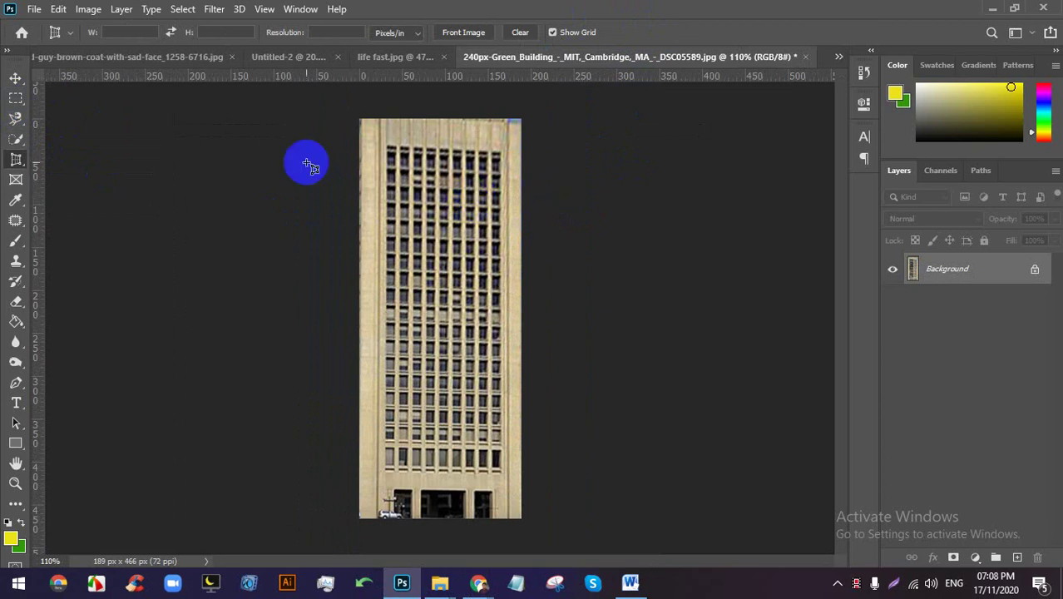
pyautogui.rightClick(14, 159)
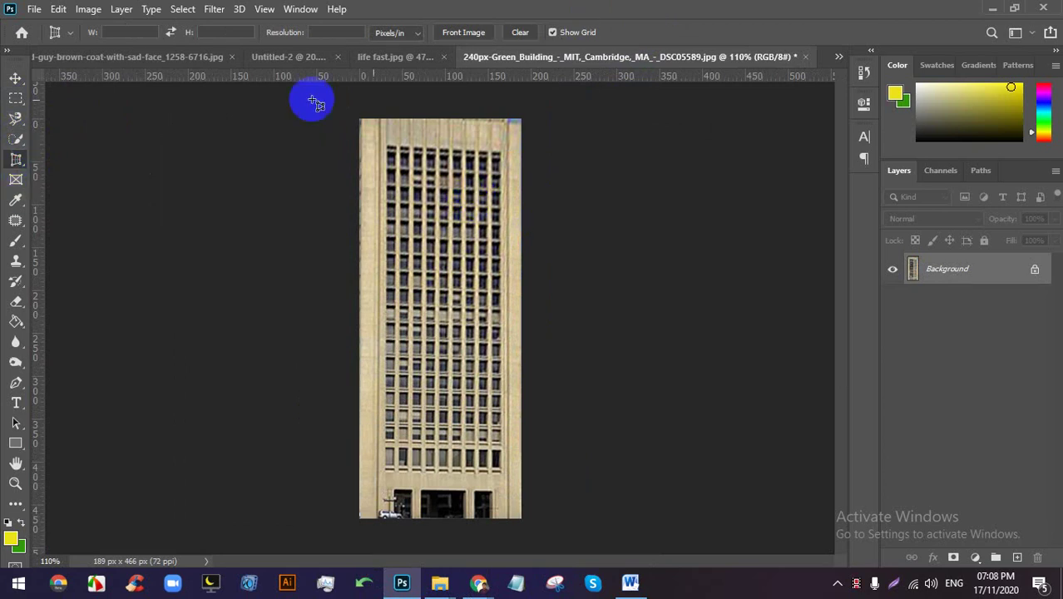
# Close the building photo, life fast.jpg, Untitled-2 and the bearded man's photo without saving their changes.
pyautogui.click(805, 58)
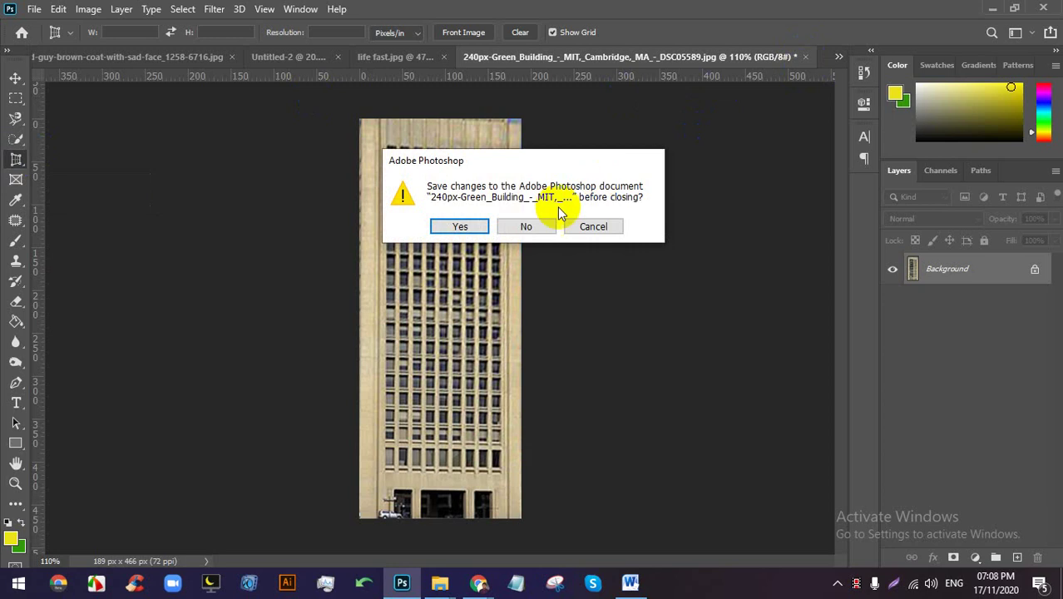
pyautogui.click(533, 224)
pyautogui.click(805, 57)
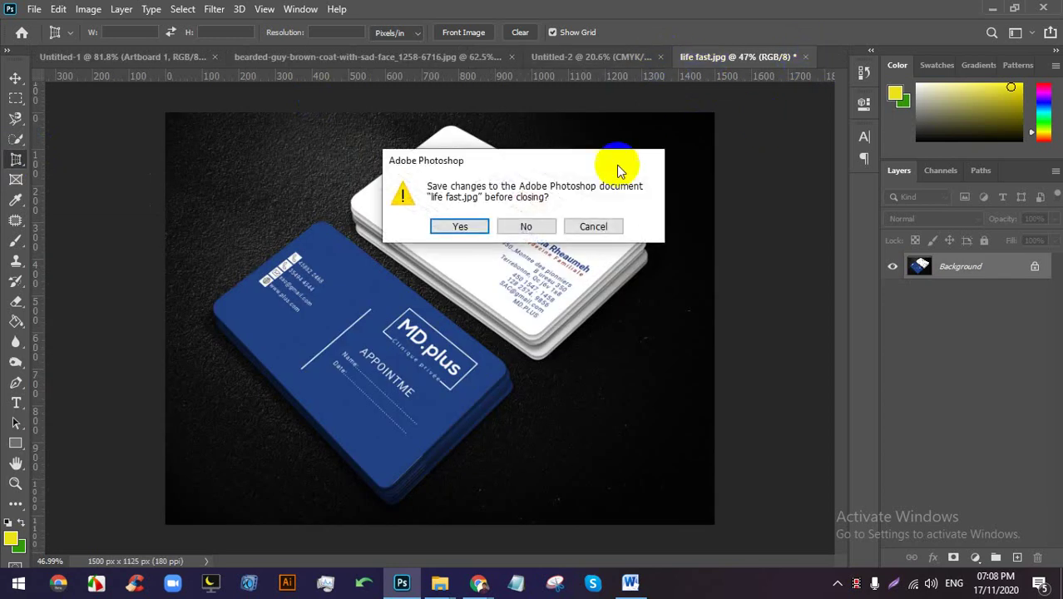
pyautogui.click(537, 227)
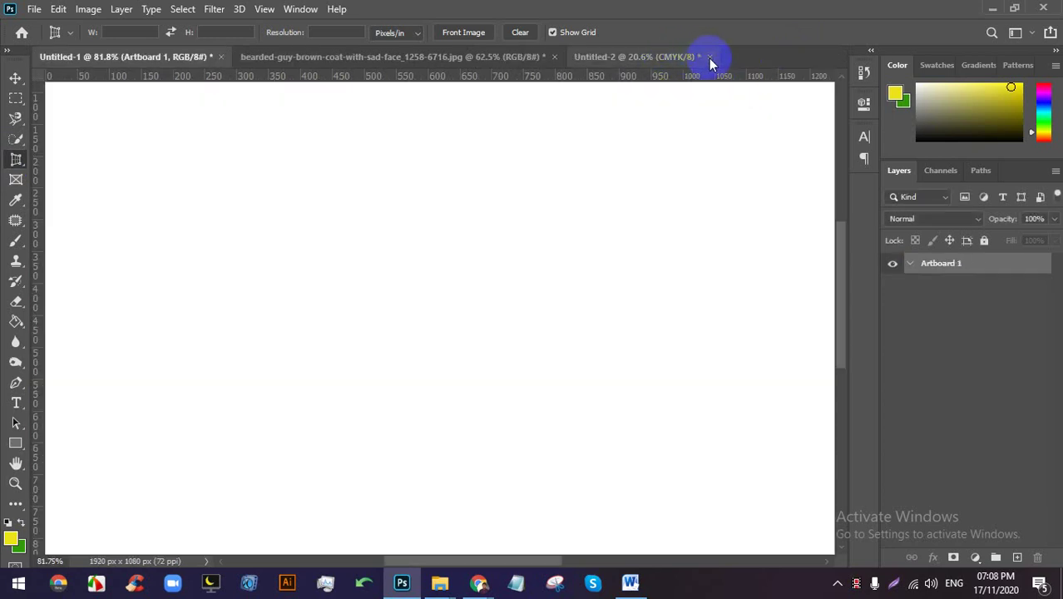
pyautogui.click(709, 58)
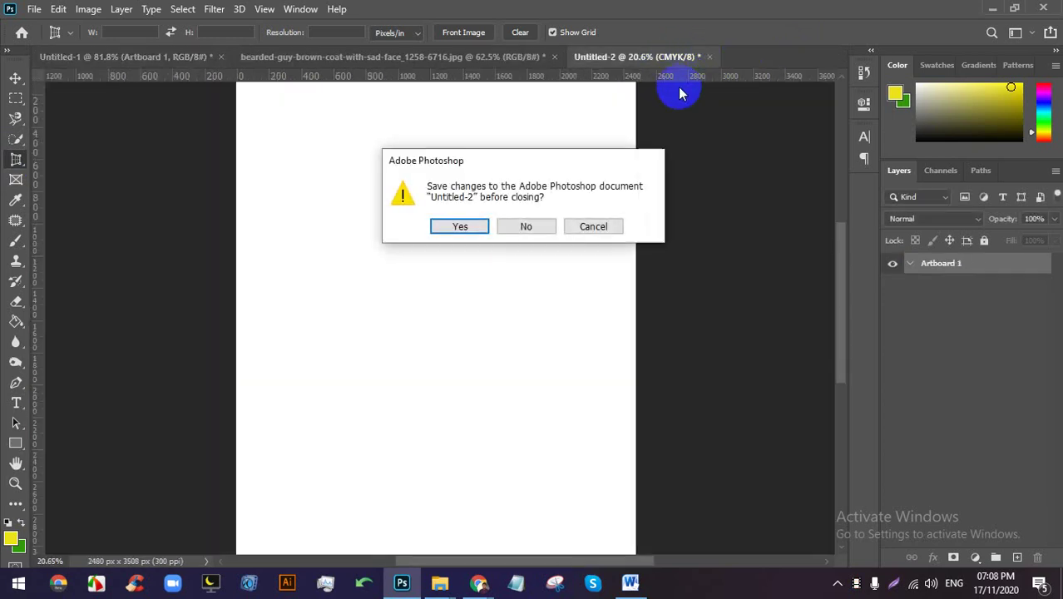
pyautogui.click(527, 227)
pyautogui.click(554, 57)
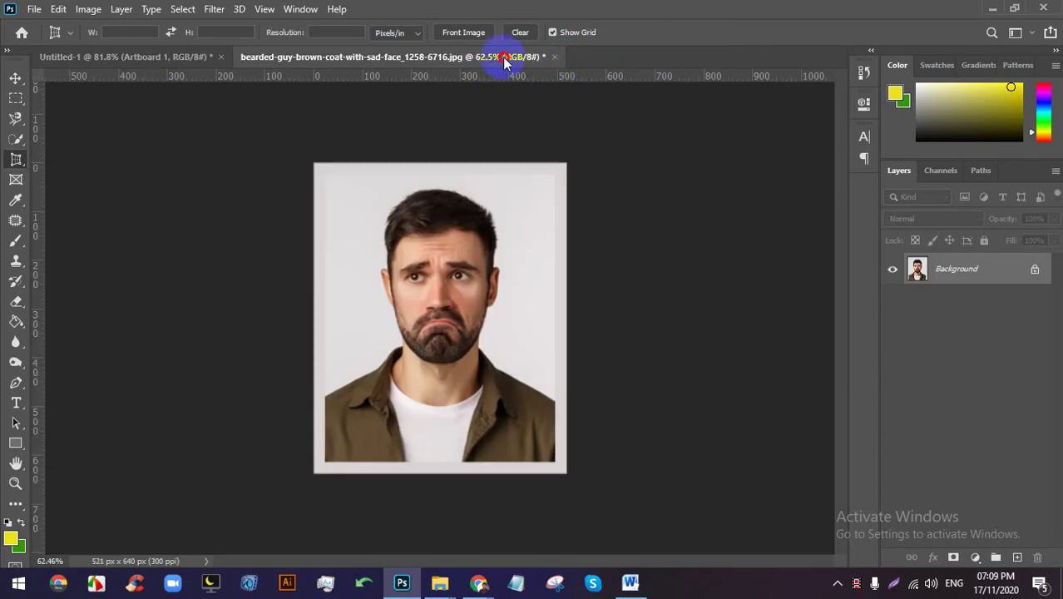
pyautogui.click(547, 56)
pyautogui.click(523, 227)
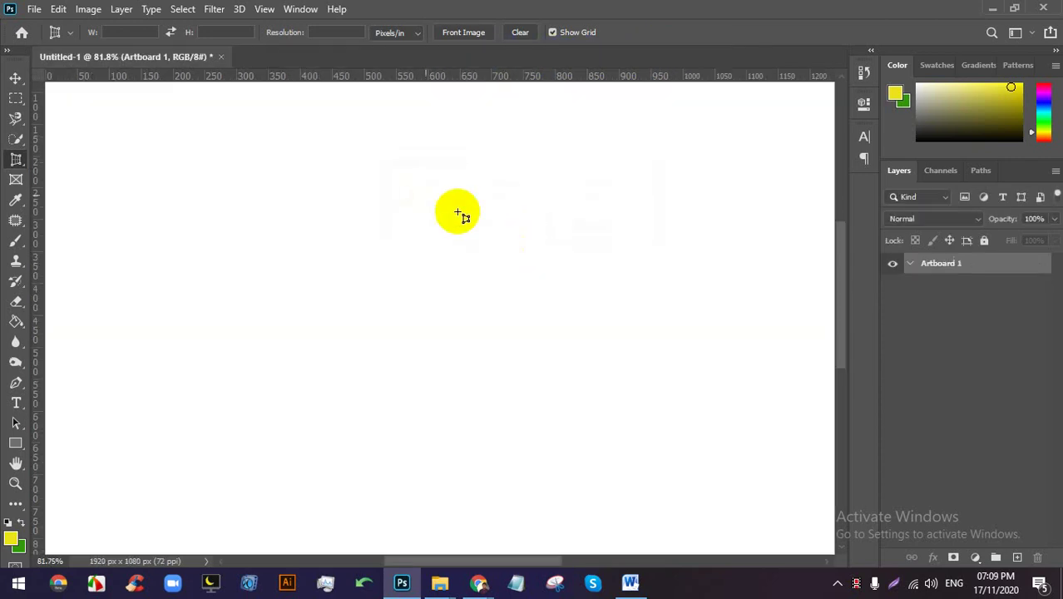
# Select the Frame tool and the Eyedropper tool in turn, and add an empty layer to Artboard 1.
pyautogui.scroll(-3, 240, 143)
pyautogui.click(15, 180)
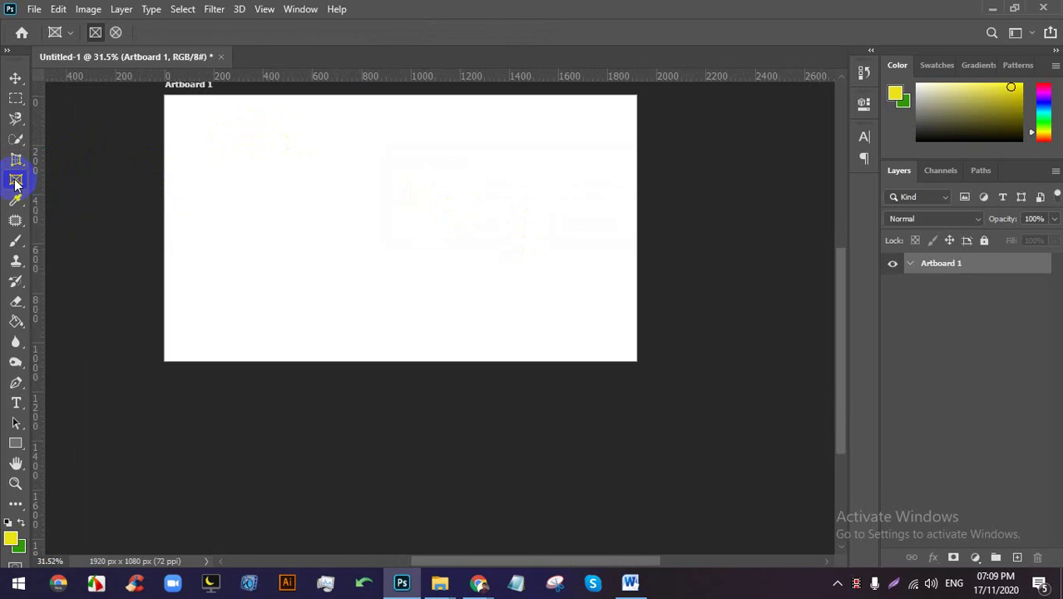
pyautogui.moveTo(17, 202); pyautogui.dragTo(115, 205)
pyautogui.scroll(-2, 256, 189)
pyautogui.scroll(3, 221, 204)
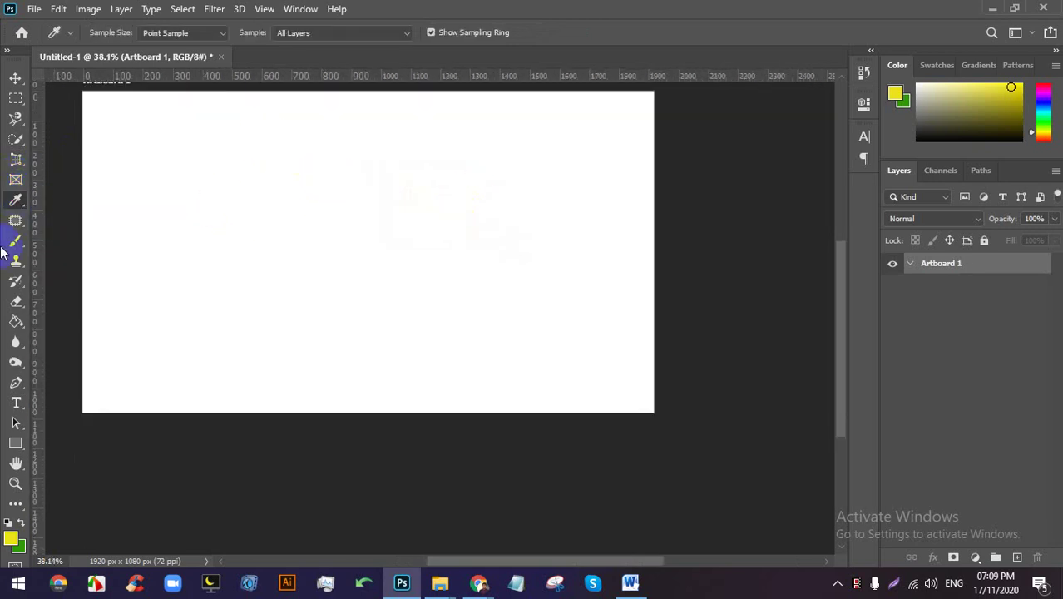
pyautogui.click(1017, 558)
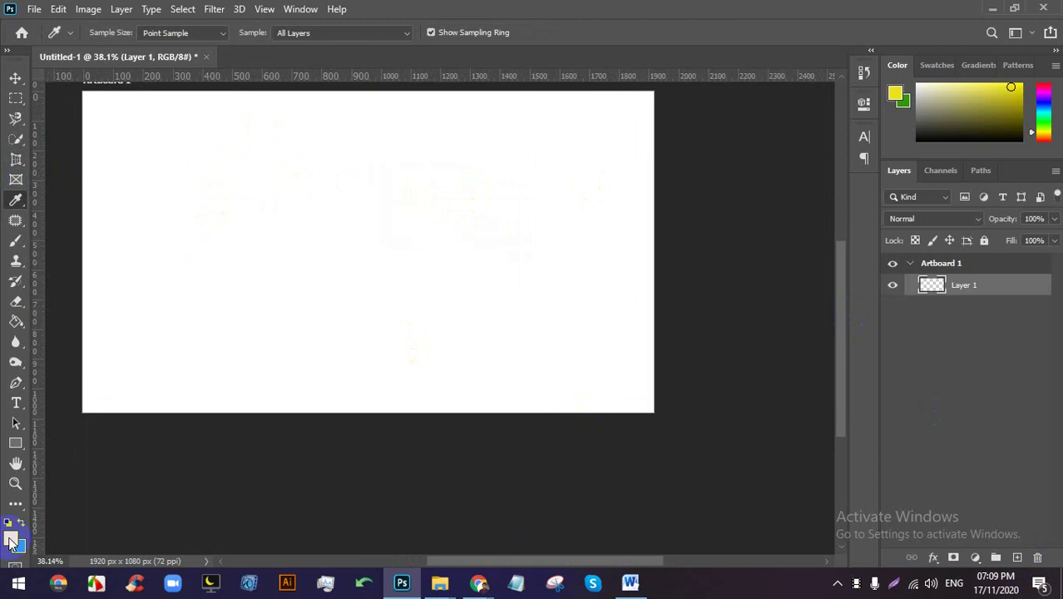
# Draw two rectangles, about 182 × 226 px and 279 × 331 px, and fill the larger one with dark blue-gray.
pyautogui.click(13, 445)
pyautogui.moveTo(122, 228); pyautogui.dragTo(174, 294)
pyautogui.moveTo(244, 181); pyautogui.dragTo(327, 280)
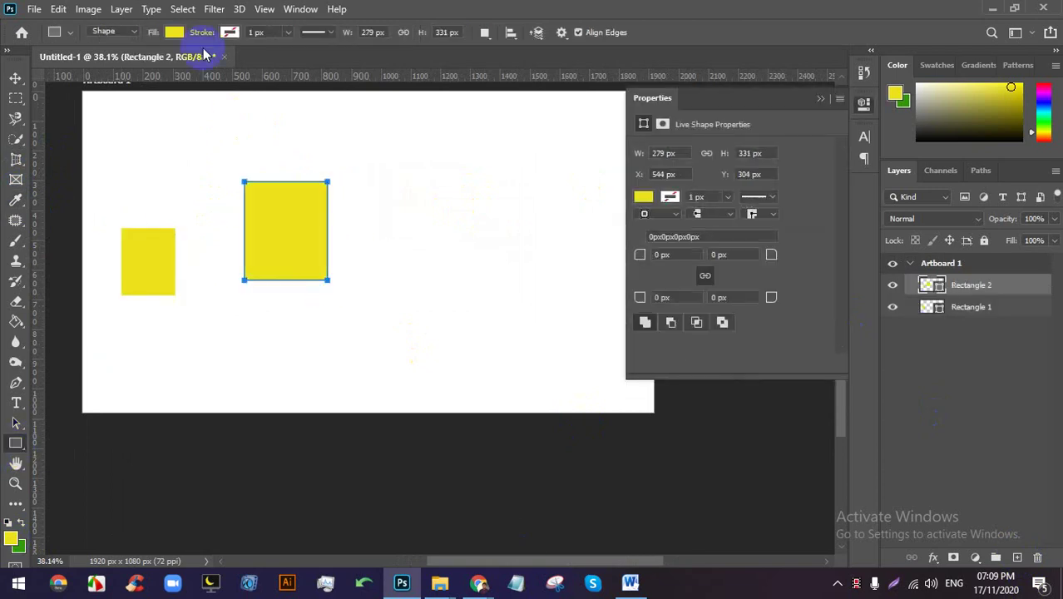
pyautogui.click(174, 31)
pyautogui.click(183, 109)
# Draw a narrow third rectangle about 85 × 281 px beside the dark one and fill it with orange.
pyautogui.moveTo(398, 170); pyautogui.dragTo(423, 253)
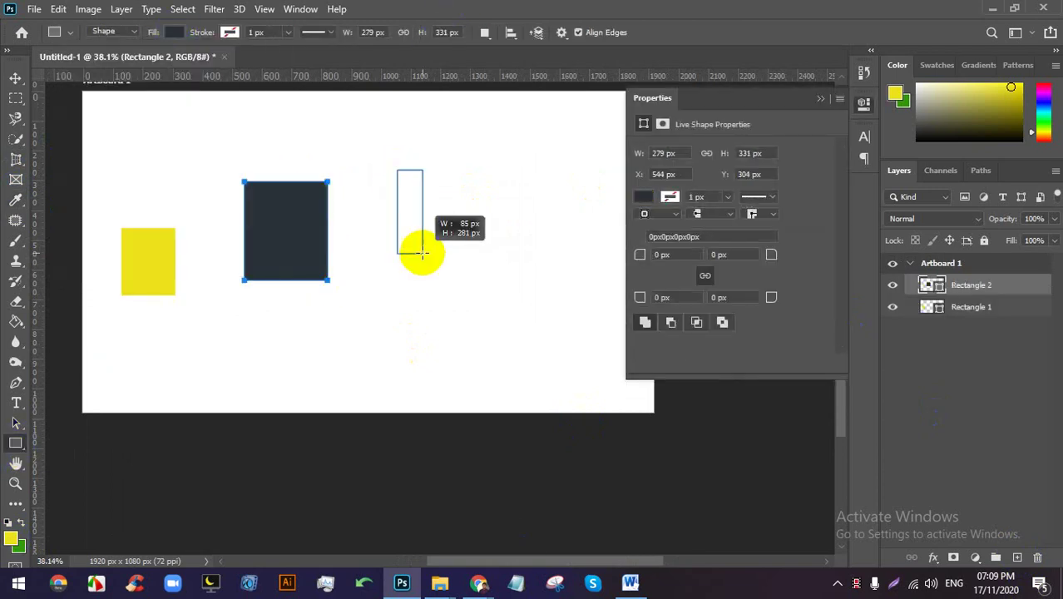
pyautogui.click(174, 31)
pyautogui.click(237, 110)
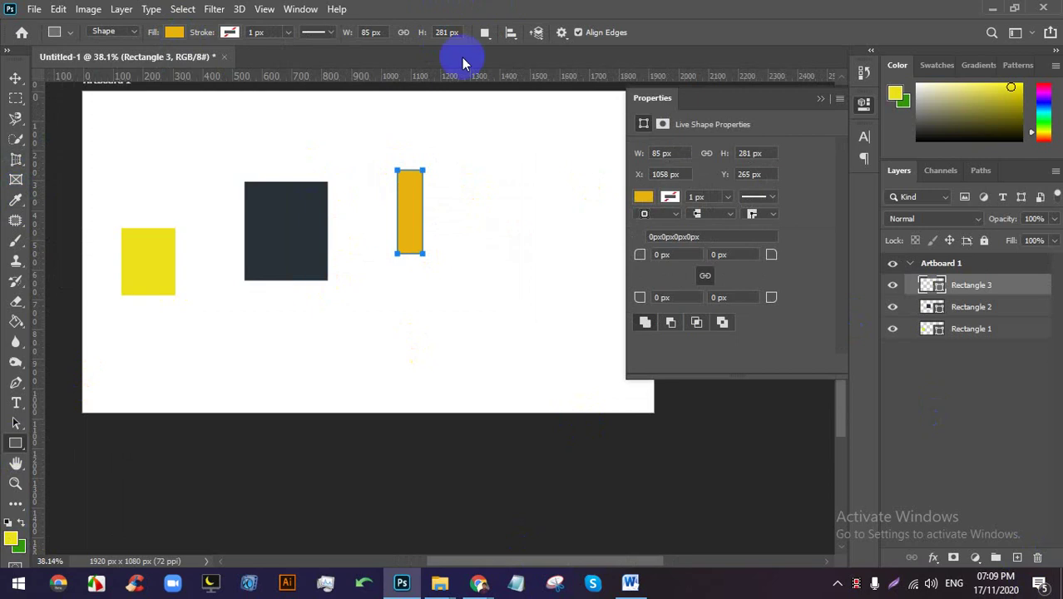
# Try to recolor the orange rectangle by sampling the dark rectangle and other on-screen colors, including #282828.
pyautogui.doubleClick(933, 285)
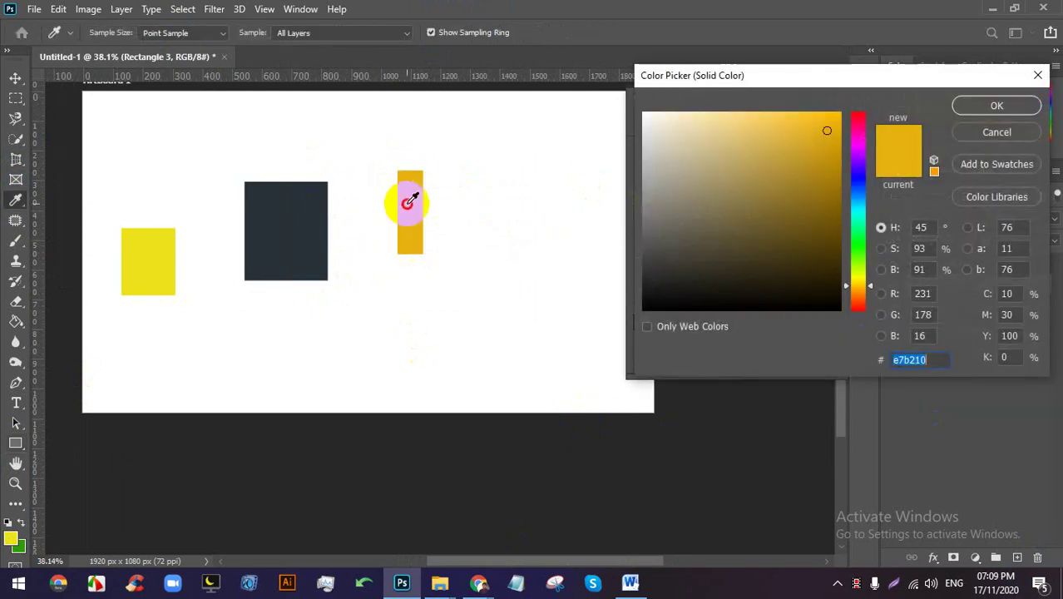
pyautogui.click(310, 219)
pyautogui.moveTo(702, 195); pyautogui.dragTo(101, 241)
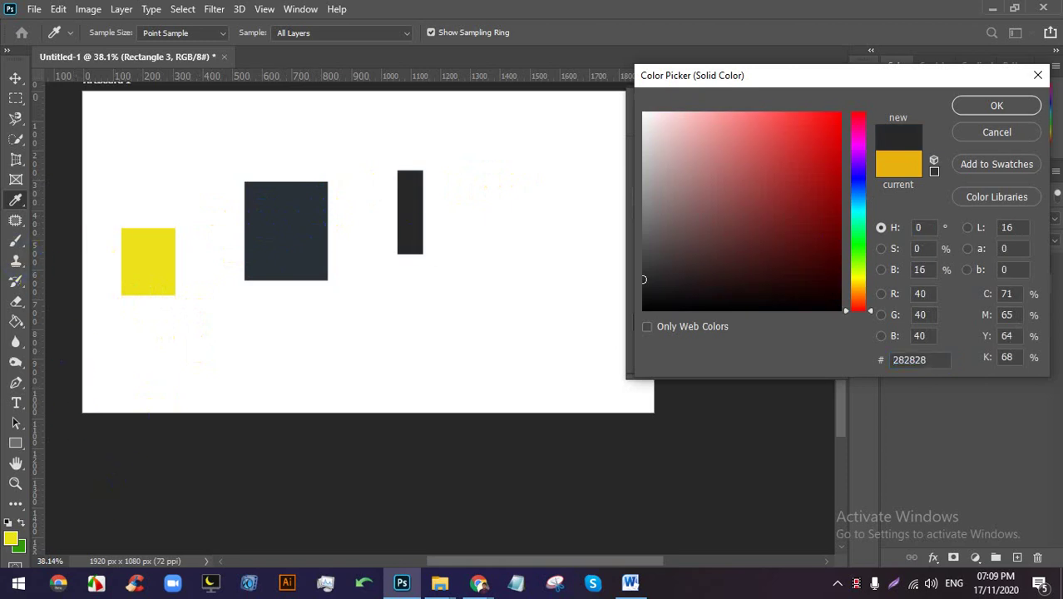
pyautogui.click(996, 131)
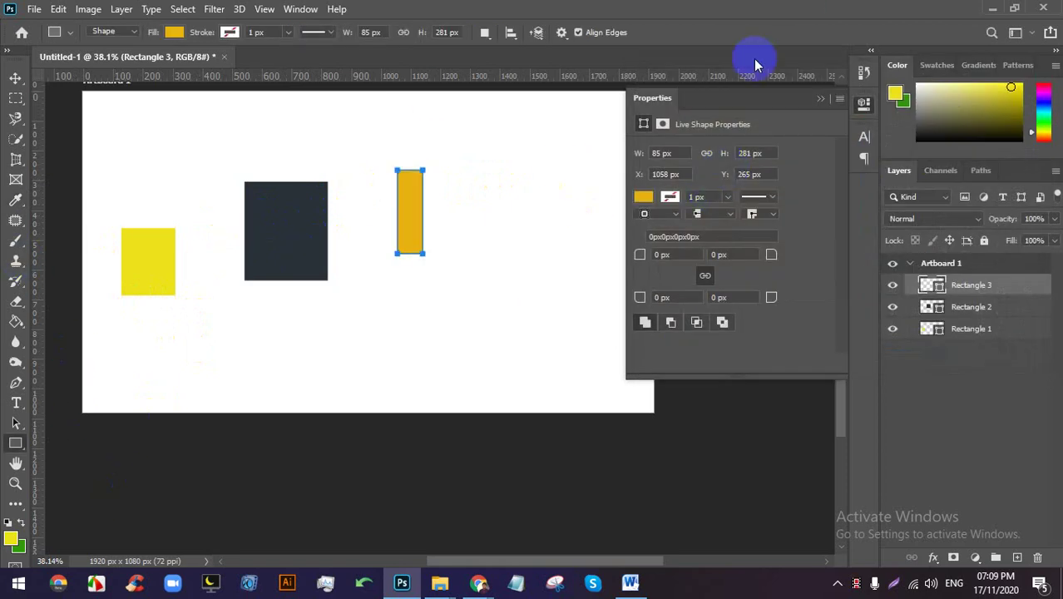
# Collapse the shape properties and delete all three rectangles from Artboard 1.
pyautogui.click(817, 101)
pyautogui.press('Delete')
pyautogui.press('Delete')
pyautogui.press('Delete')
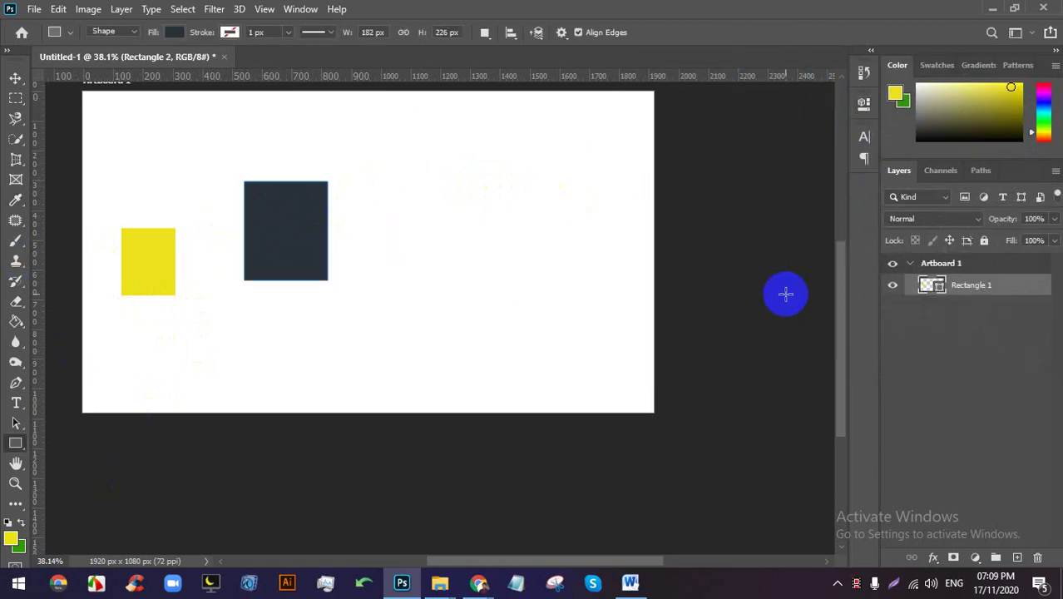
# Select the Clone Stamp tool and show its tool variants.
pyautogui.click(19, 261)
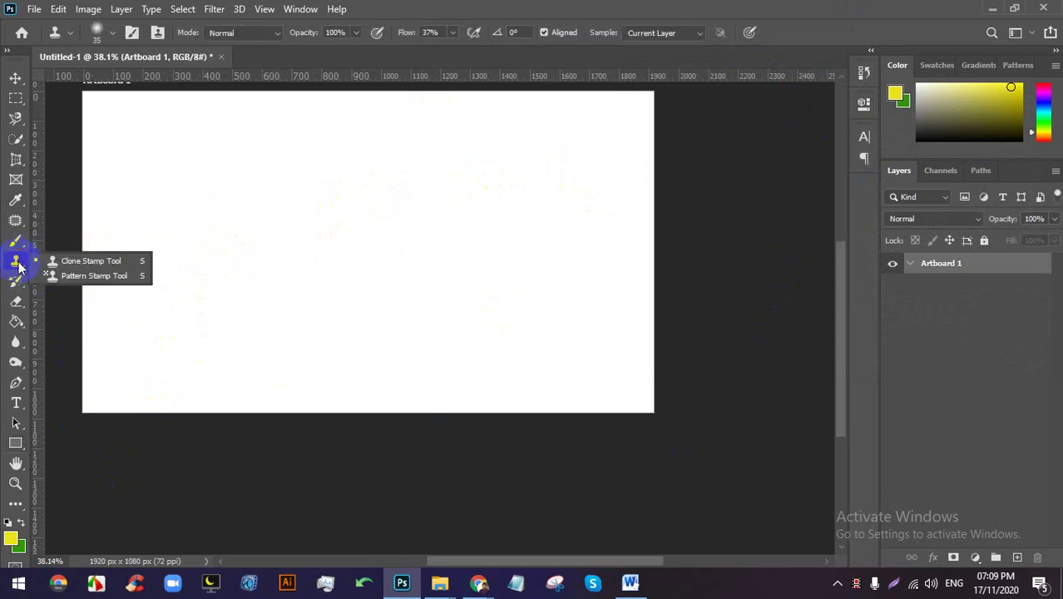
pyautogui.click(19, 265)
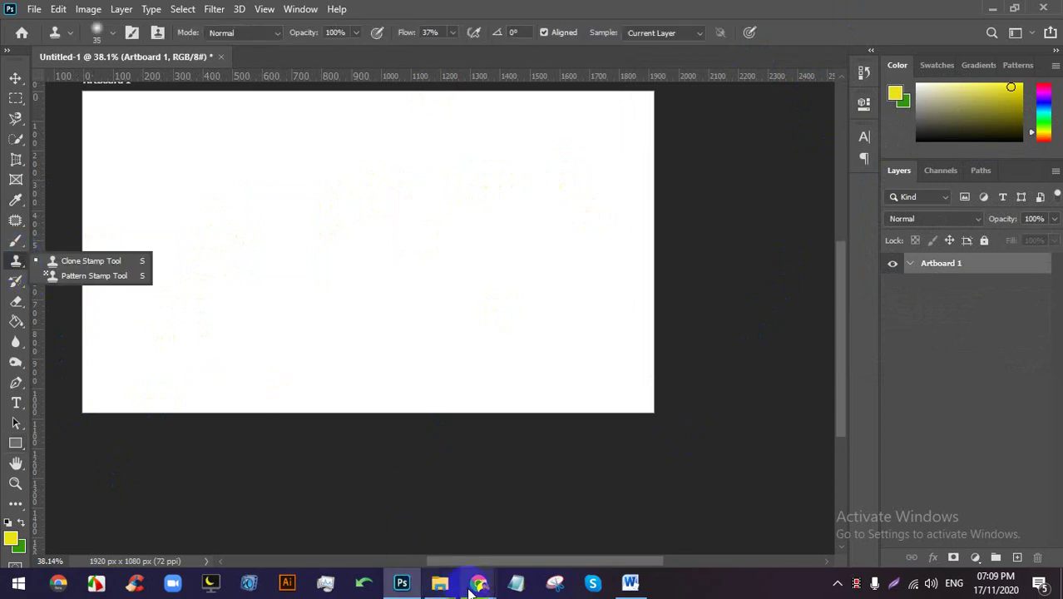
# Check the Google Meet window, dismiss the browser's downloads bar, and return to Photoshop.
pyautogui.click(326, 542)
pyautogui.click(230, 11)
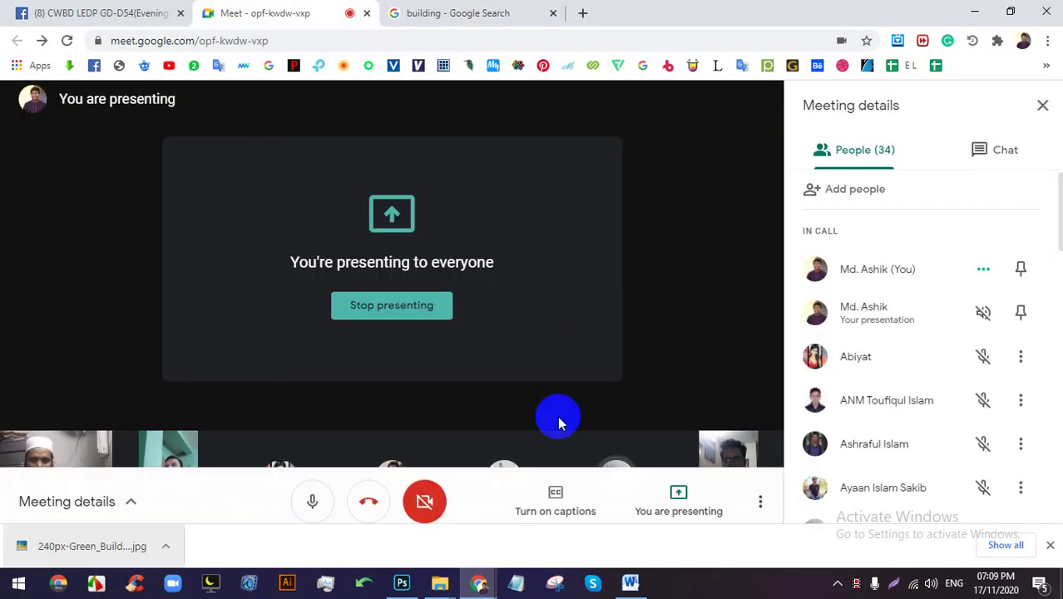
pyautogui.click(1051, 546)
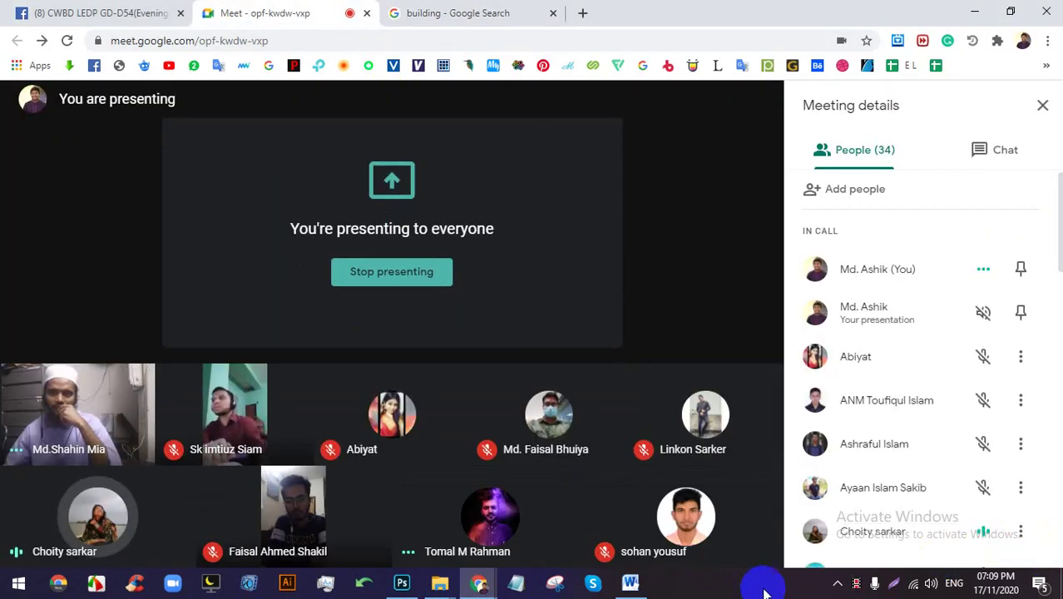
pyautogui.click(400, 584)
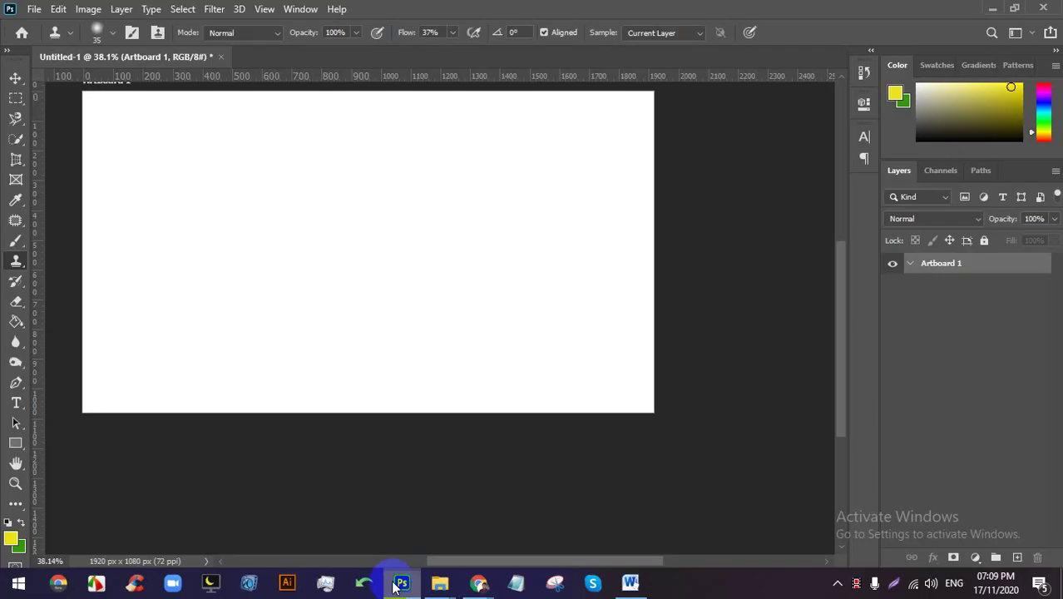
# Review the Frame, Eyedropper and Perspective Crop tools, check the Google Meet window, and return to Photoshop.
pyautogui.click(14, 180)
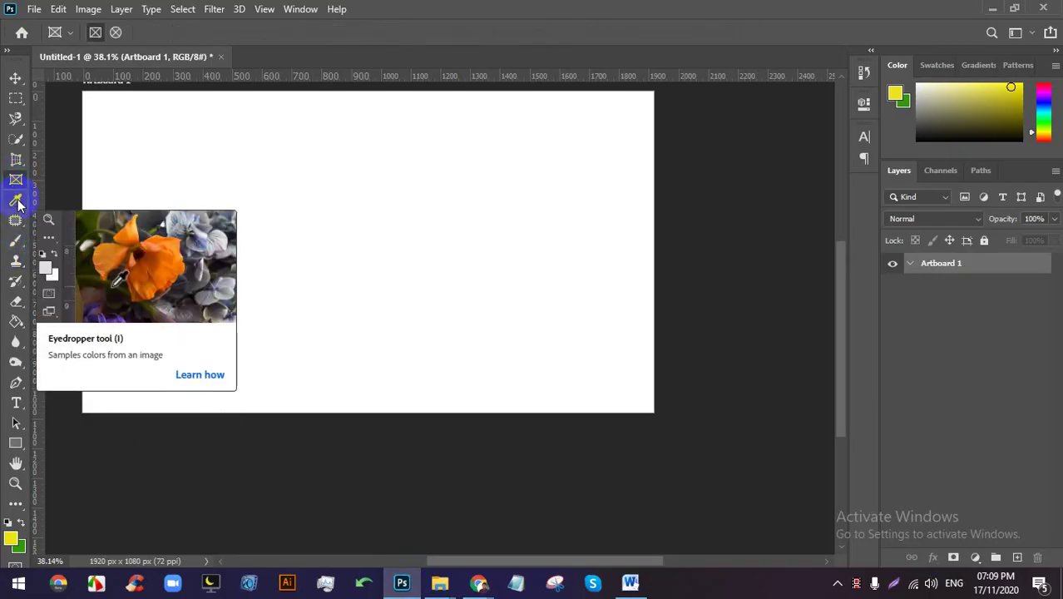
pyautogui.click(17, 201)
pyautogui.click(25, 179)
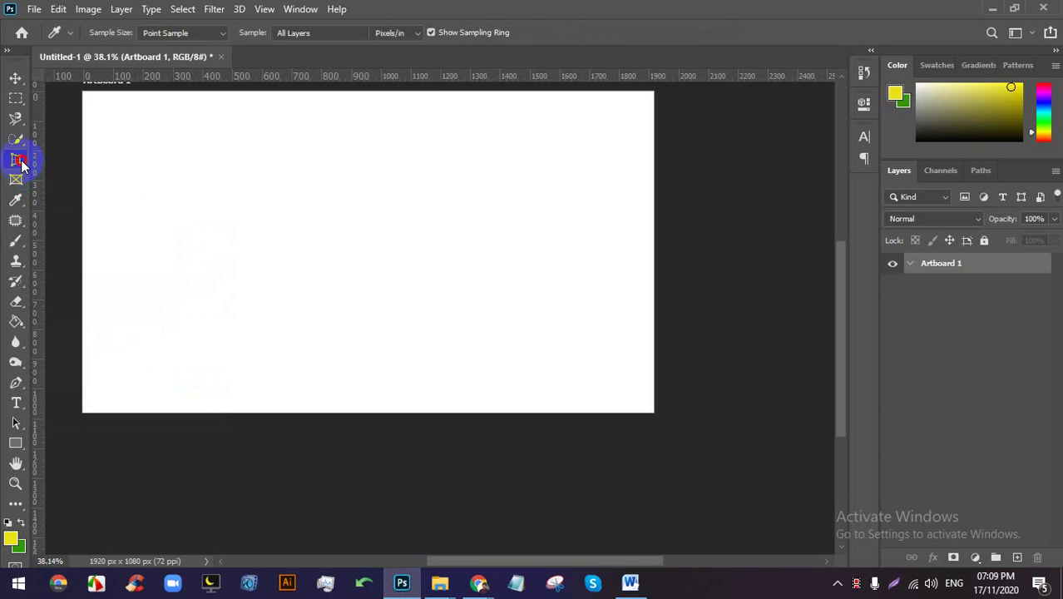
pyautogui.moveTo(21, 164); pyautogui.dragTo(74, 173)
pyautogui.moveTo(479, 583)
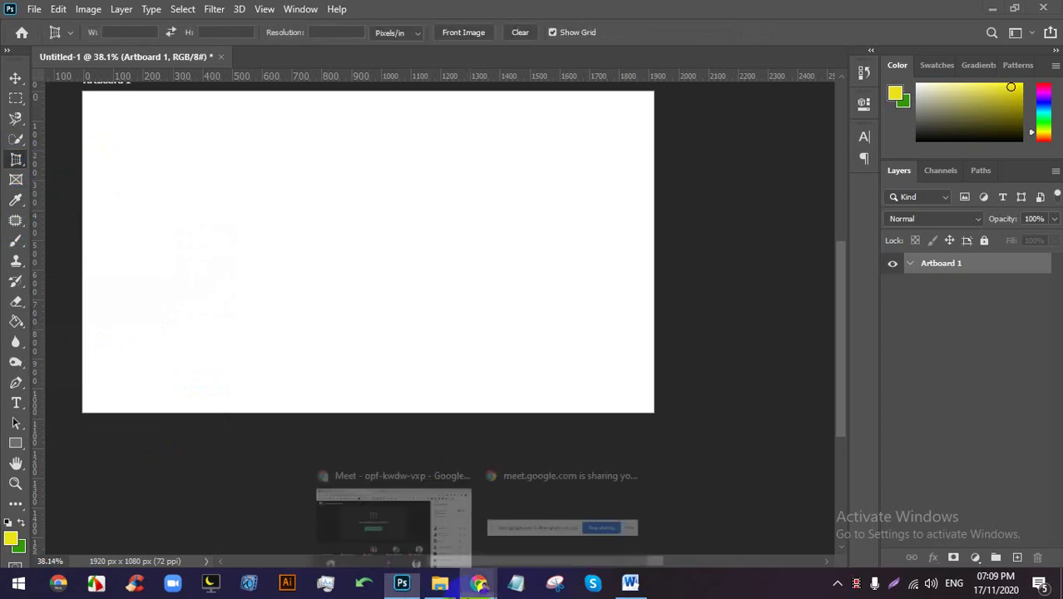
pyautogui.click(427, 499)
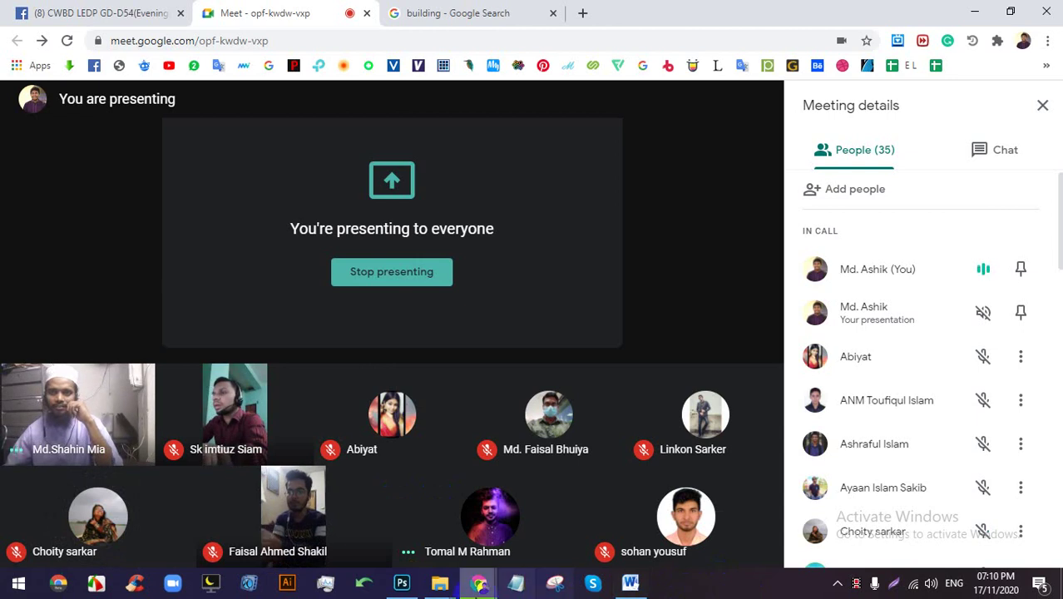
pyautogui.click(402, 583)
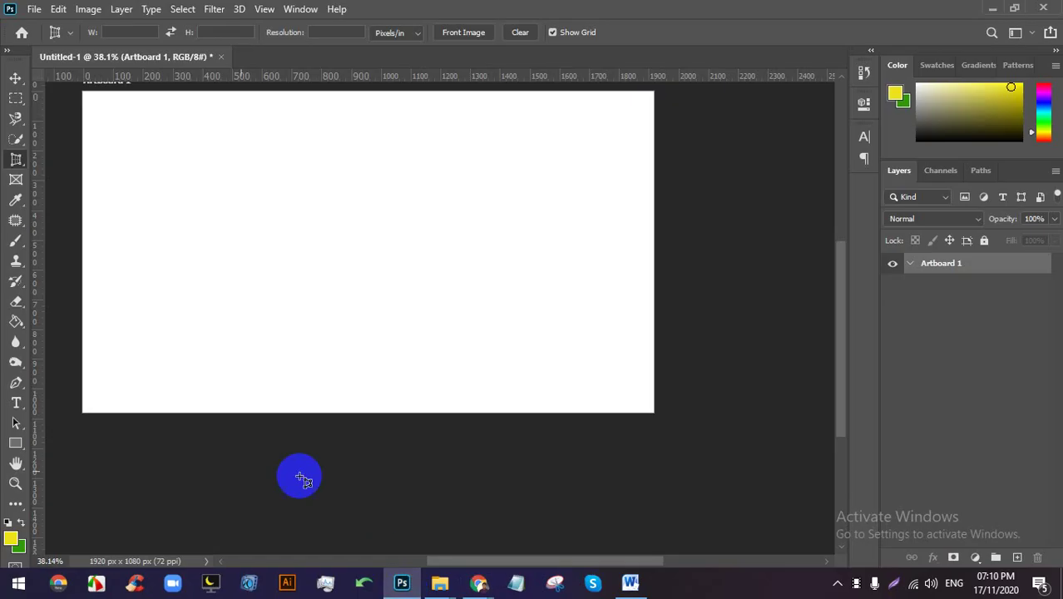
# Try the 3D Material Eyedropper from the eyedropper variants, and select the Spot Healing Brush Tool and show its variants.
pyautogui.click(16, 200)
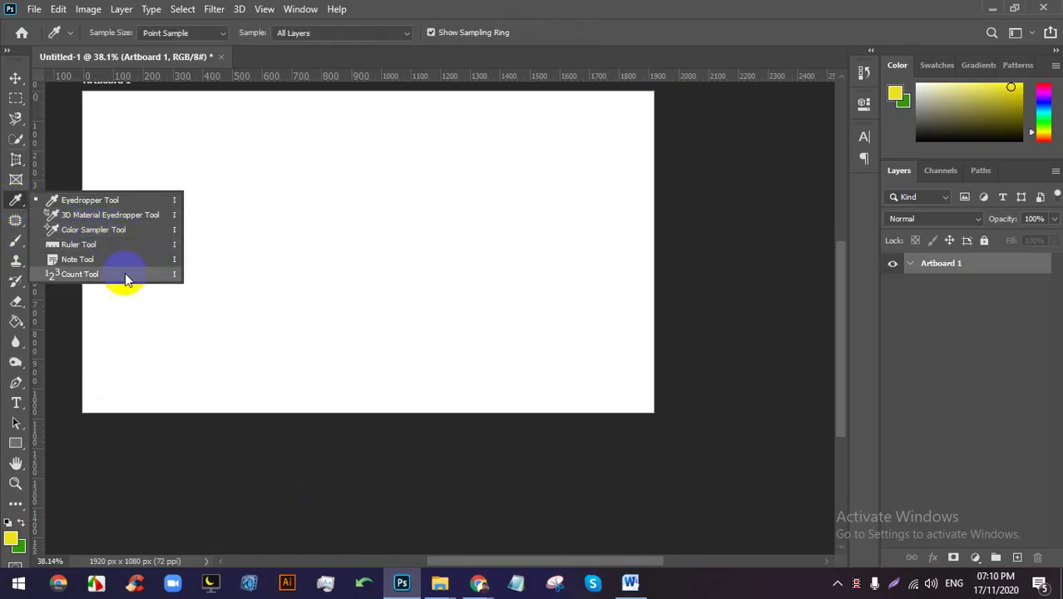
pyautogui.click(99, 213)
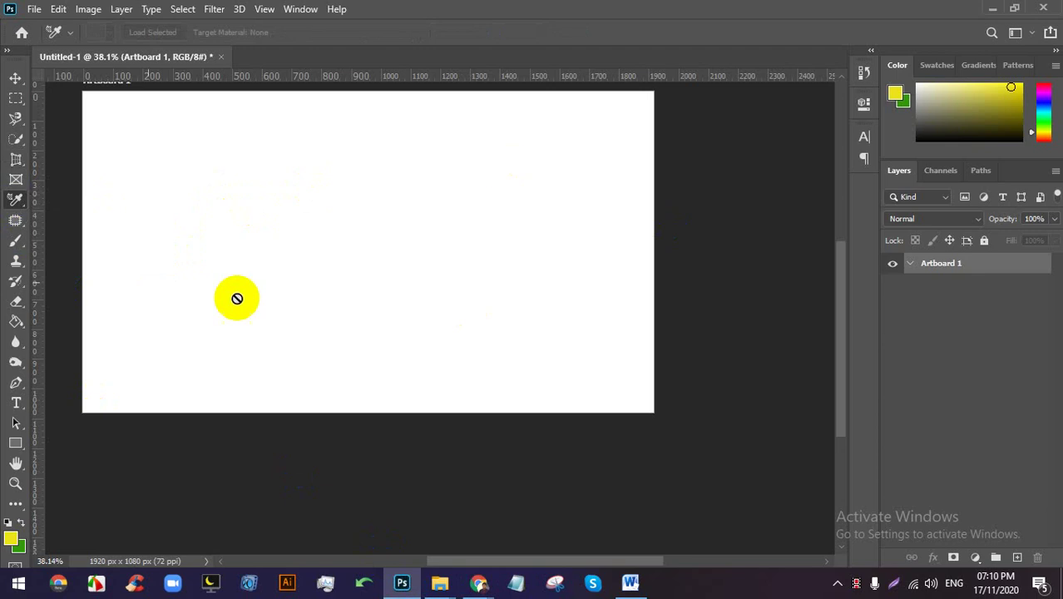
pyautogui.click(15, 219)
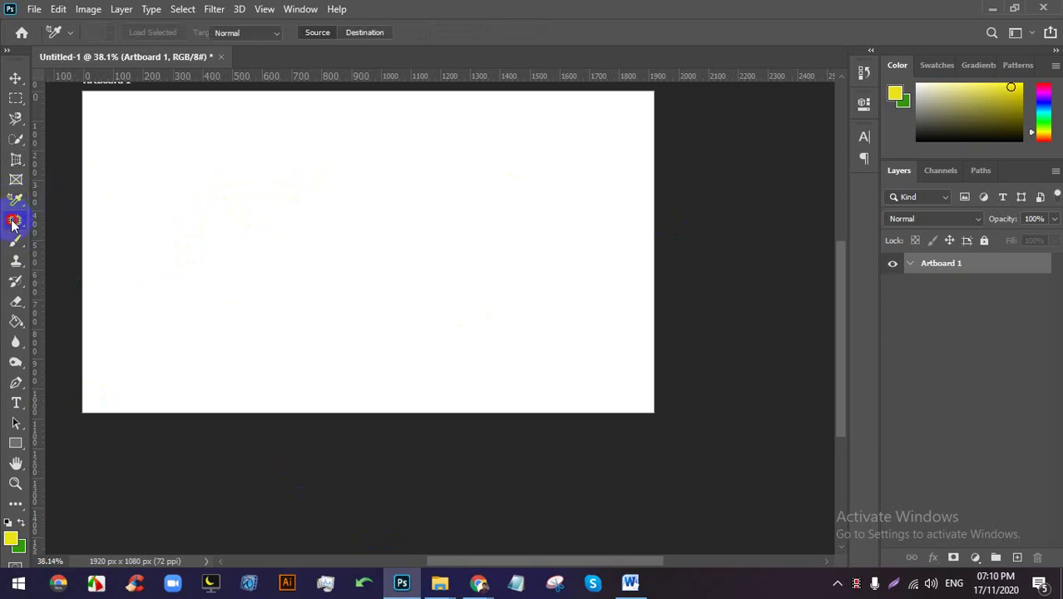
pyautogui.rightClick(15, 219)
pyautogui.click(81, 218)
pyautogui.rightClick(15, 221)
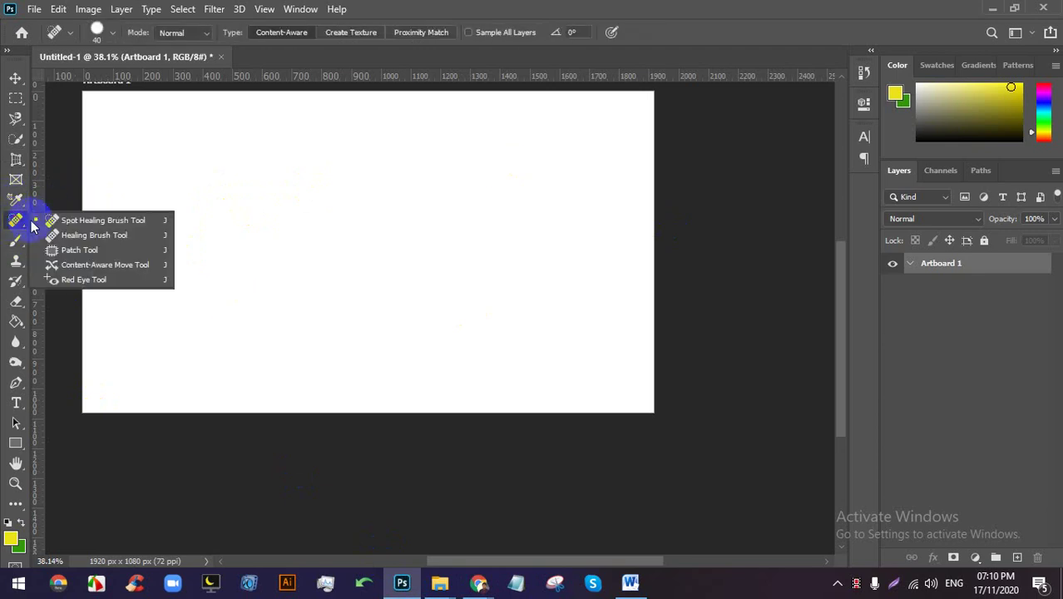
pyautogui.click(510, 510)
# Check the Google Meet window, and open the Image folder inside LEDP on drive E: in File Explorer.
pyautogui.click(479, 583)
pyautogui.click(426, 528)
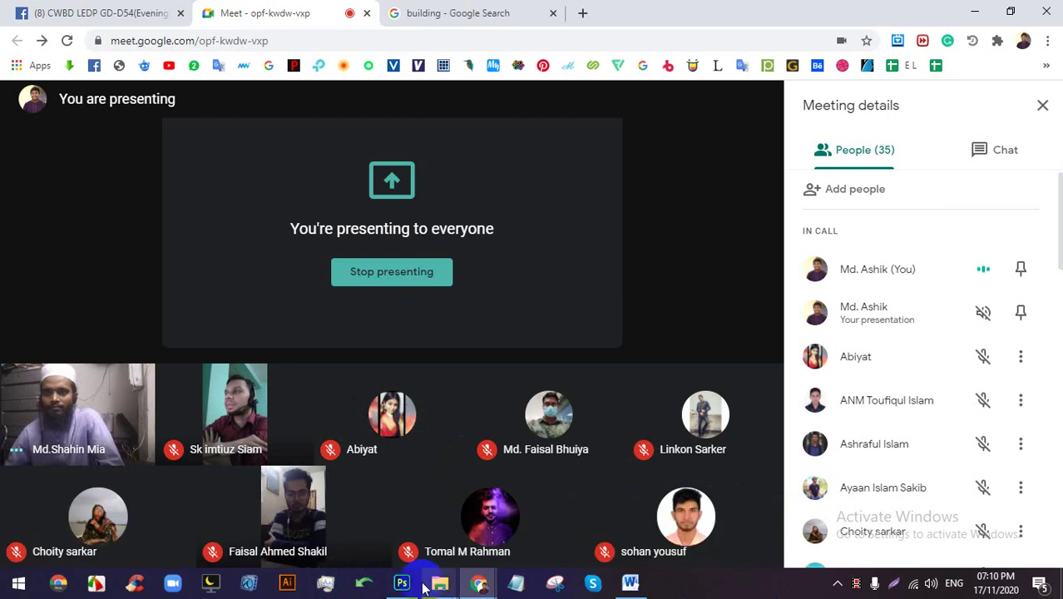
pyautogui.click(426, 587)
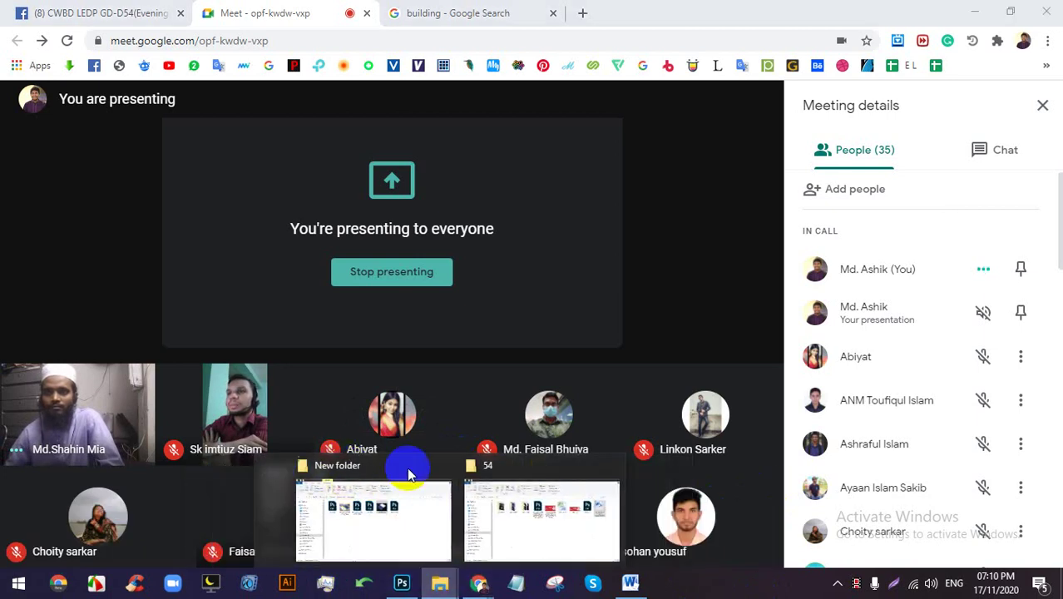
pyautogui.click(416, 470)
pyautogui.click(190, 123)
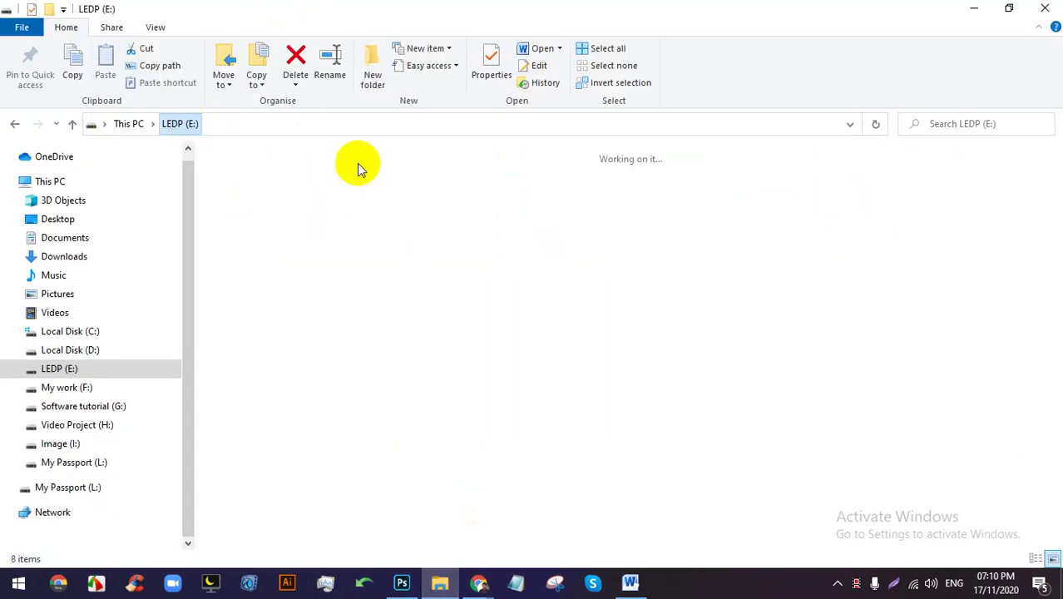
pyautogui.doubleClick(440, 207)
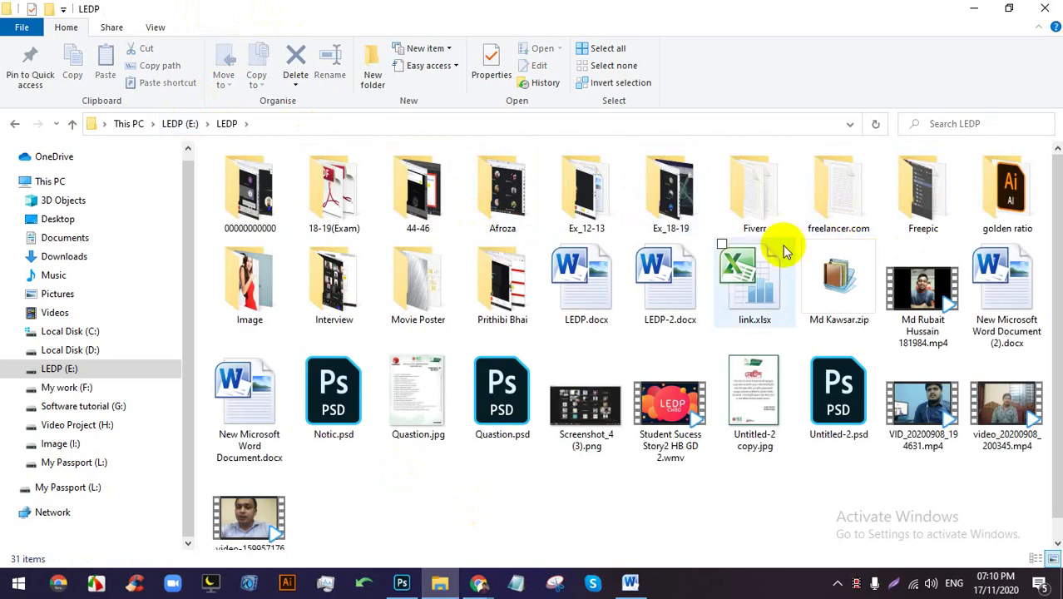
pyautogui.doubleClick(278, 295)
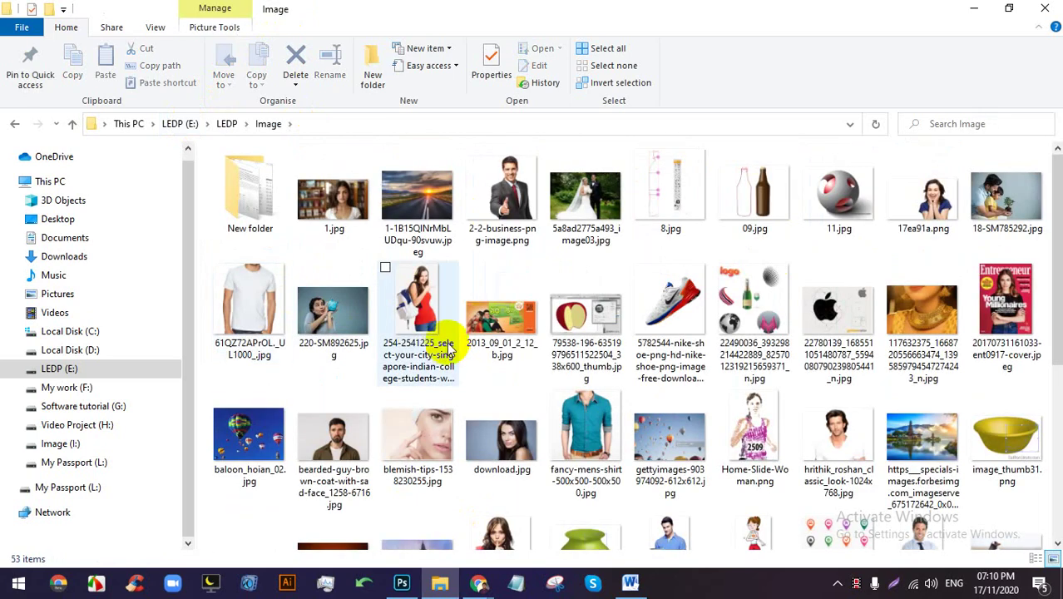
# Preview blemish-tips-1538230255.jpg and open it as a separate document in Photoshop.
pyautogui.scroll(-3, 449, 349)
pyautogui.doubleClick(413, 229)
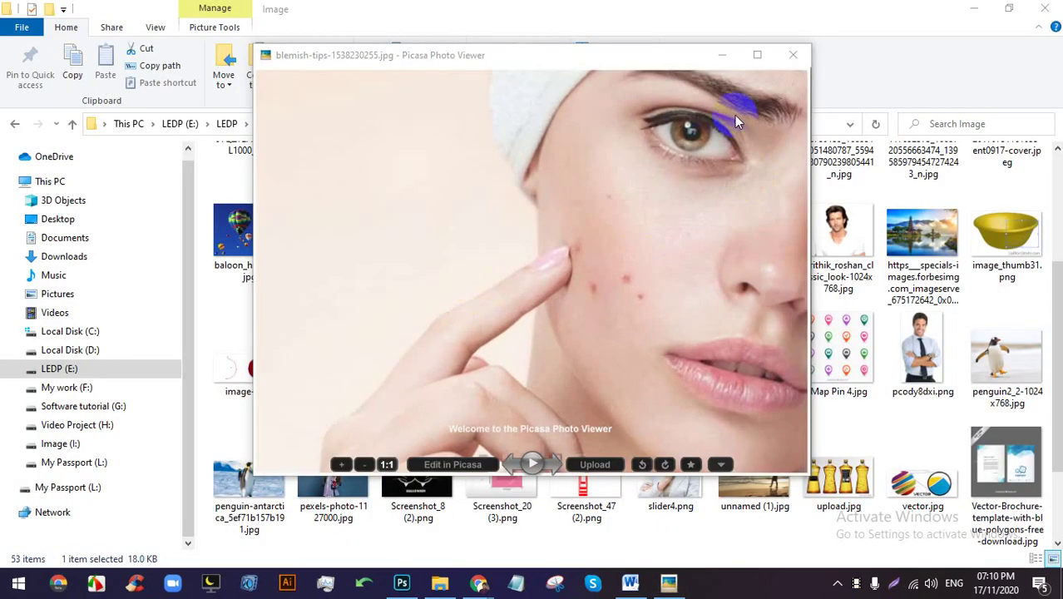
pyautogui.click(793, 55)
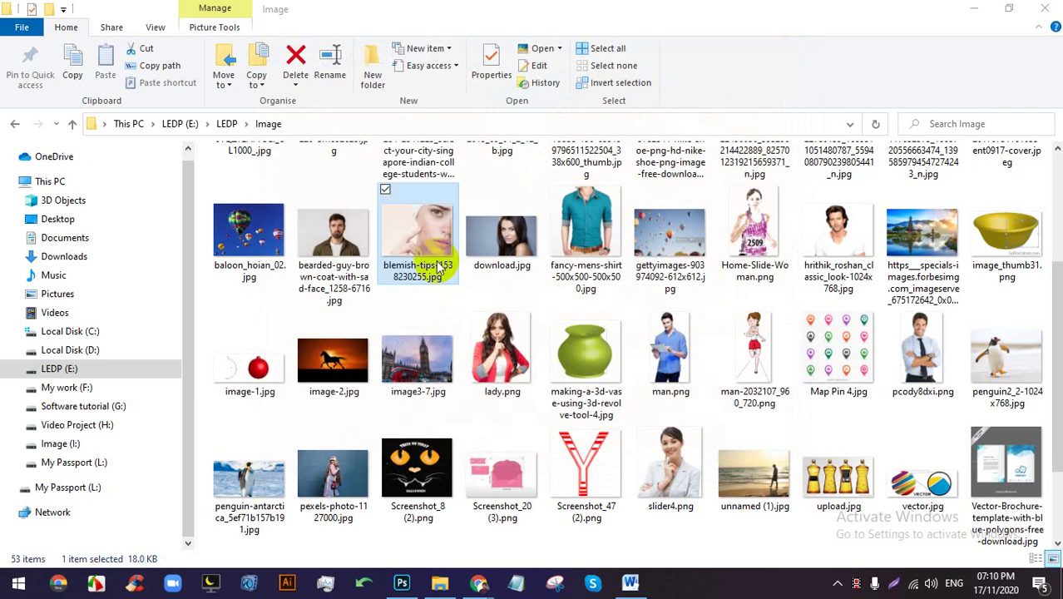
pyautogui.moveTo(418, 237); pyautogui.dragTo(509, 45)
# Show the healing tool variants and choose the Spot Healing Brush Tool for the blemishes on the cheek.
pyautogui.scroll(5, 542, 335)
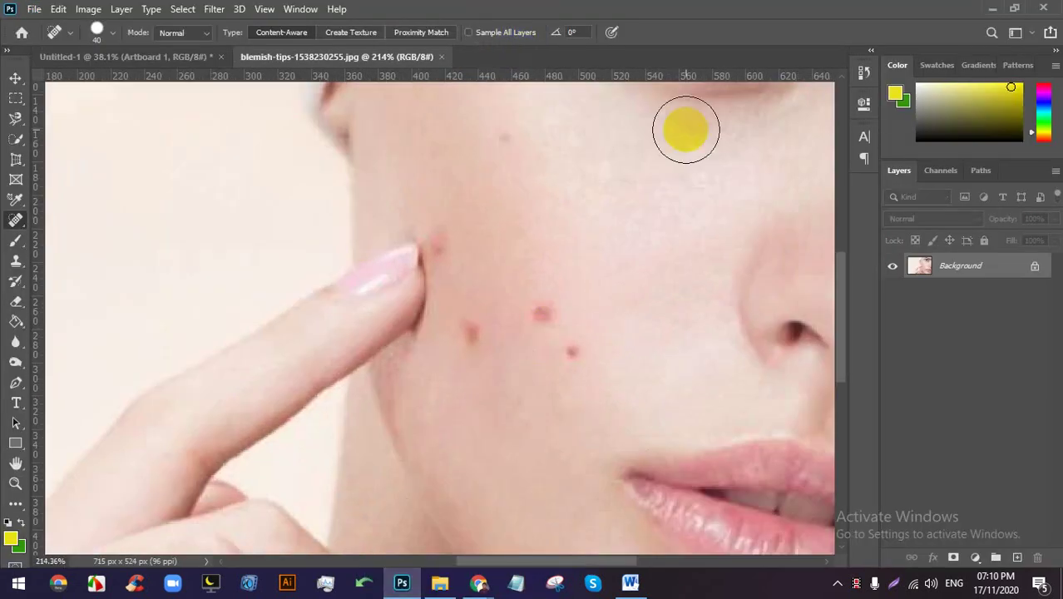
pyautogui.scroll(-3, 587, 249)
pyautogui.scroll(3, 634, 278)
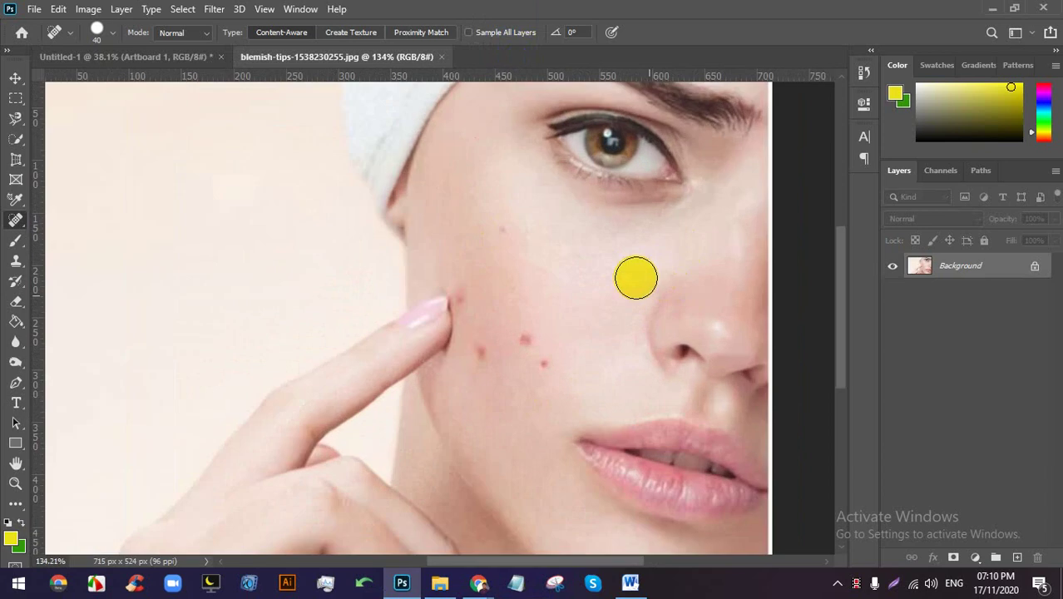
pyautogui.rightClick(15, 220)
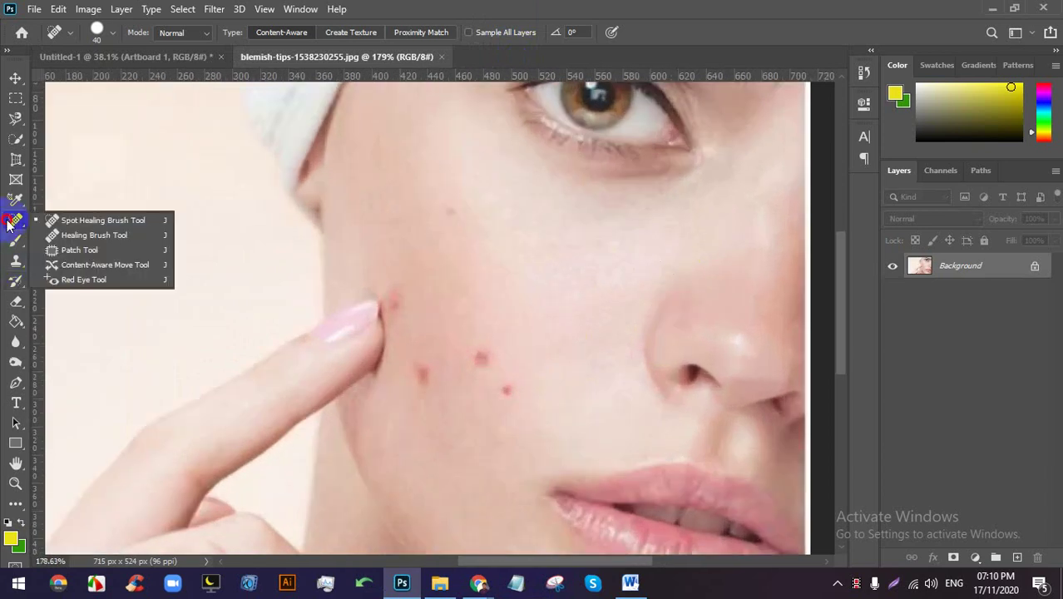
pyautogui.click(93, 223)
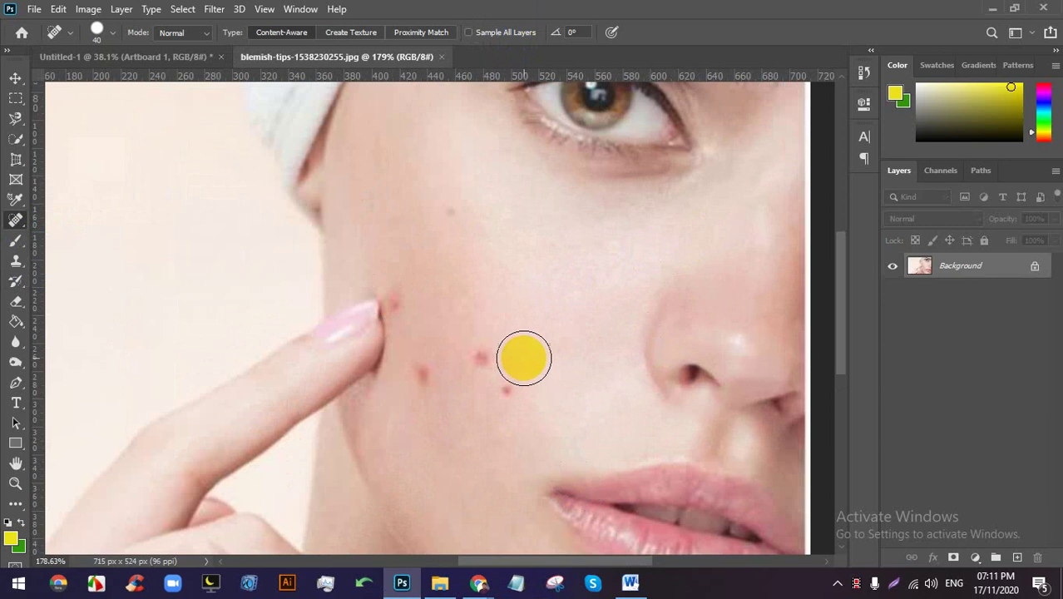
pyautogui.scroll(1, 499, 366)
pyautogui.scroll(-2, 483, 250)
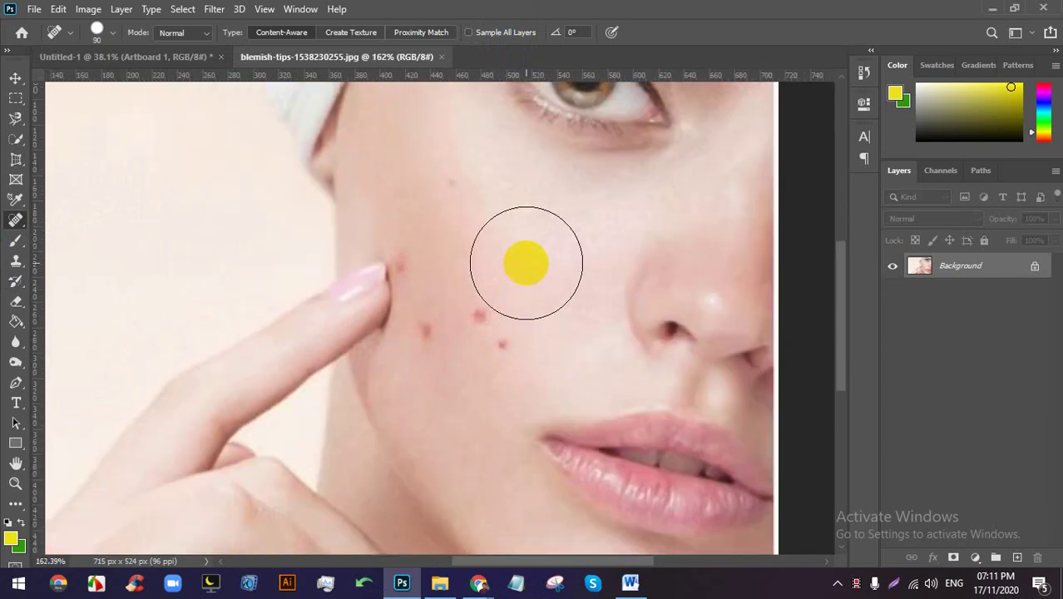
# Demonstrate brush resizing by enlarging the Spot Healing Brush to 700 px and reducing it to about 40 px.
pyautogui.press(']')
pyautogui.press(']')
pyautogui.press(']')
pyautogui.press(']')
pyautogui.press(']')
pyautogui.press(']')
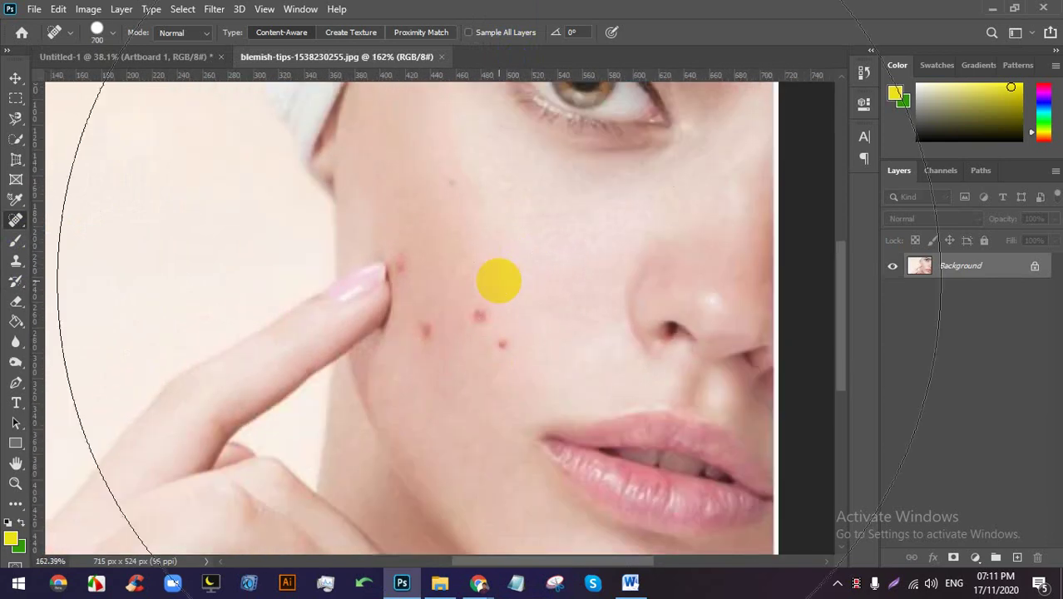
pyautogui.press('[')
pyautogui.press('[')
pyautogui.press('[')
pyautogui.press('[')
pyautogui.press('[')
pyautogui.press('[')
pyautogui.press('[')
pyautogui.press('[')
pyautogui.press('[')
pyautogui.press('[')
pyautogui.press('[')
pyautogui.press('[')
pyautogui.press('[')
pyautogui.press('[')
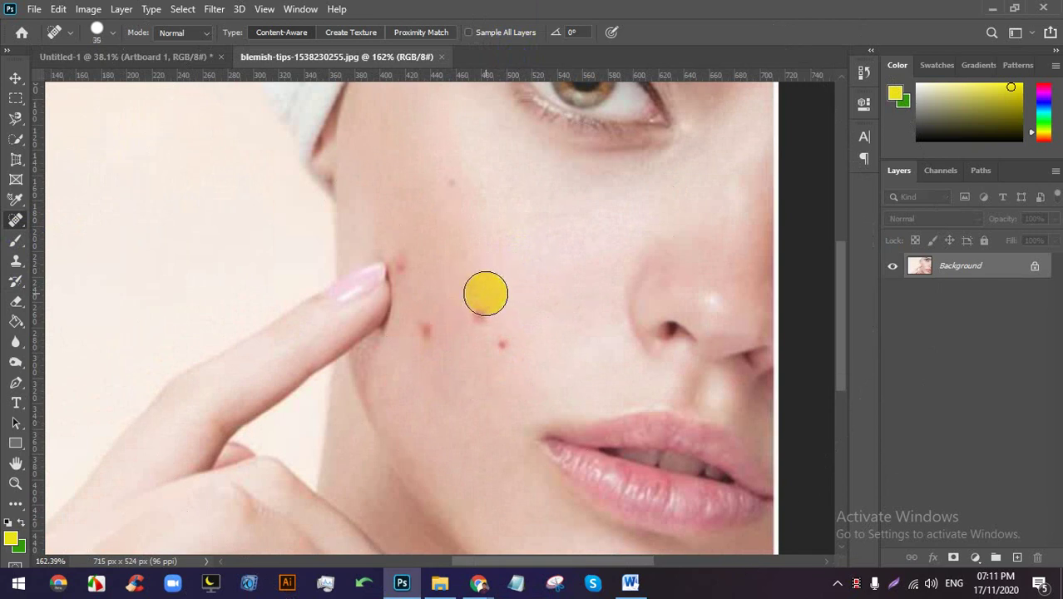
pyautogui.press(']')
pyautogui.press(']')
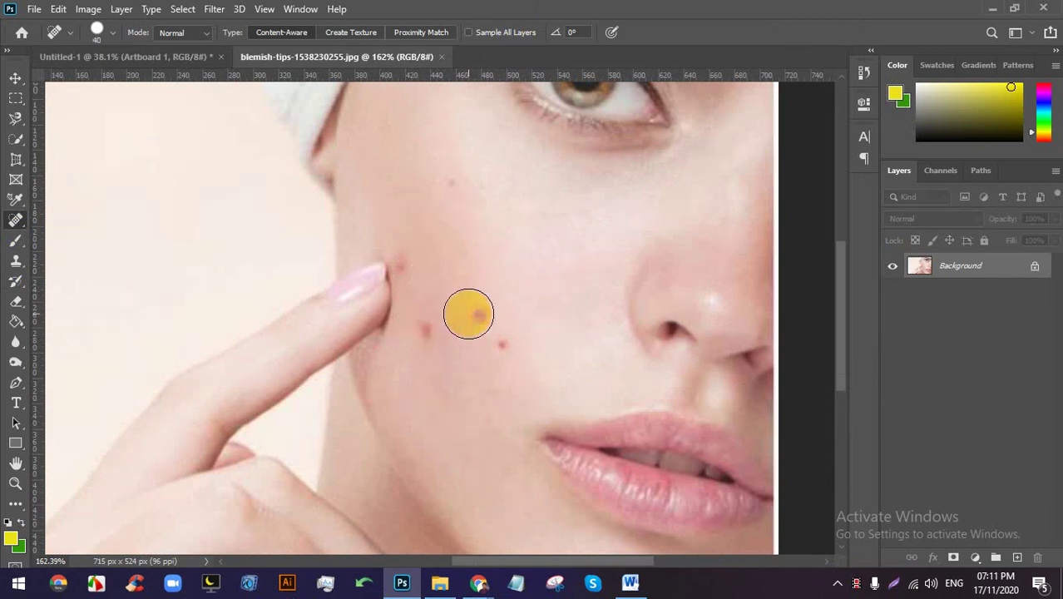
# Remove the red blemishes on the cheek and beside the fingertip with the Spot Healing Brush at 30 and 15 px.
pyautogui.scroll(6, 470, 314)
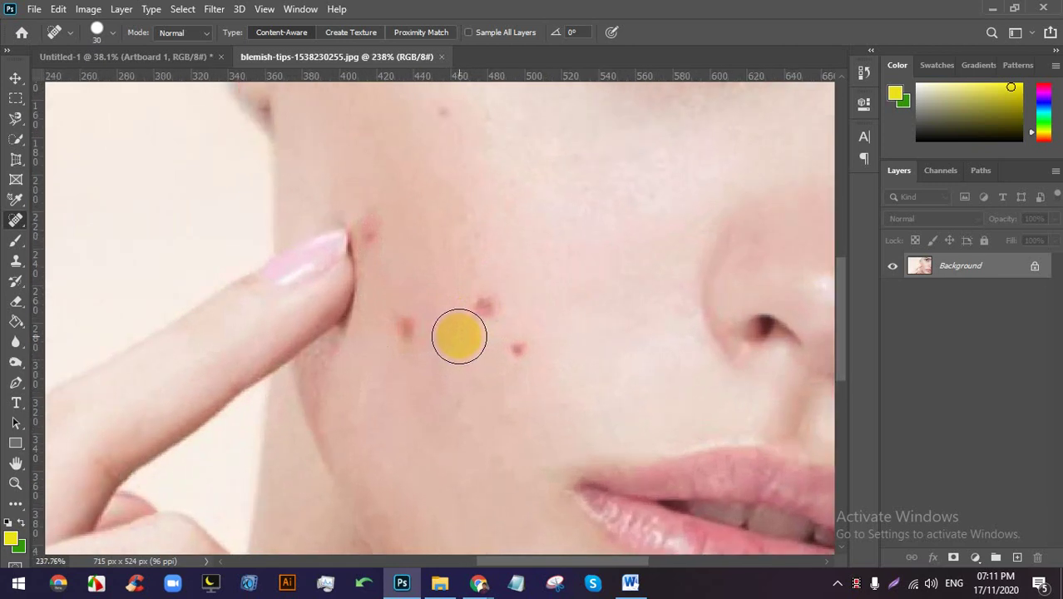
pyautogui.click(542, 358)
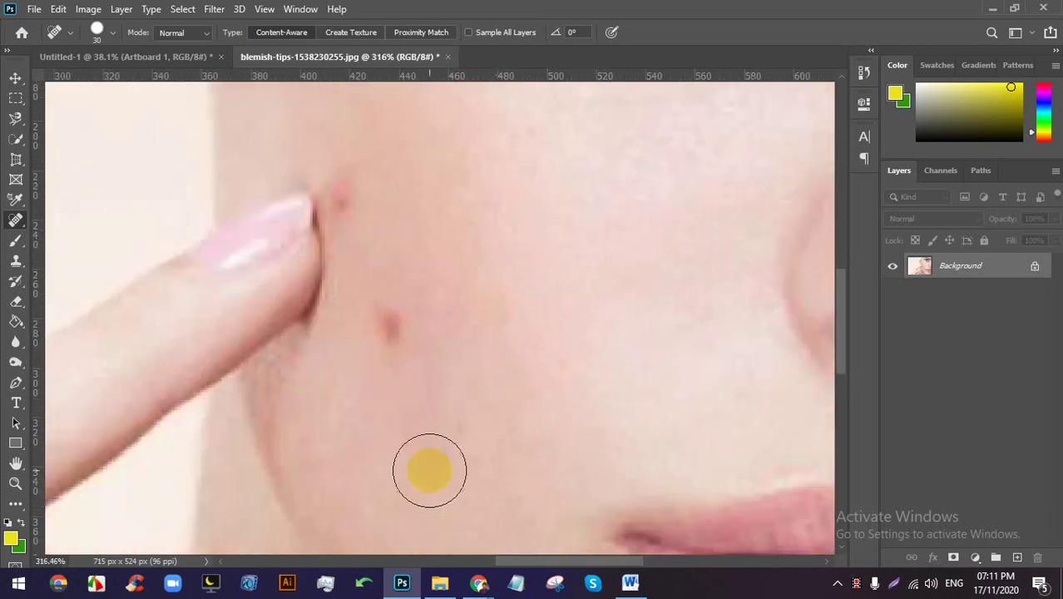
pyautogui.click(381, 328)
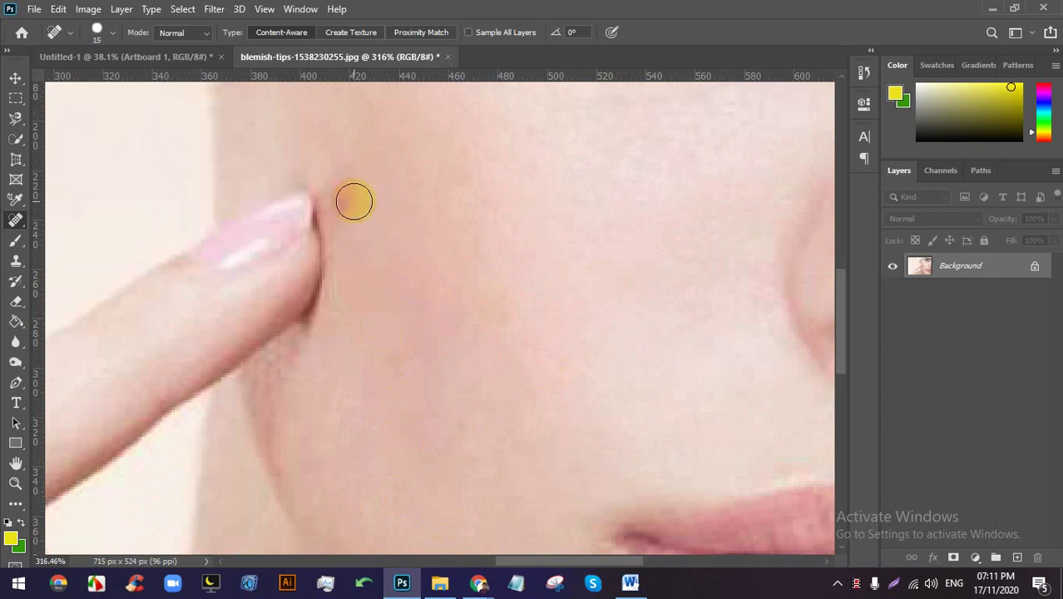
pyautogui.moveTo(352, 220); pyautogui.dragTo(351, 210)
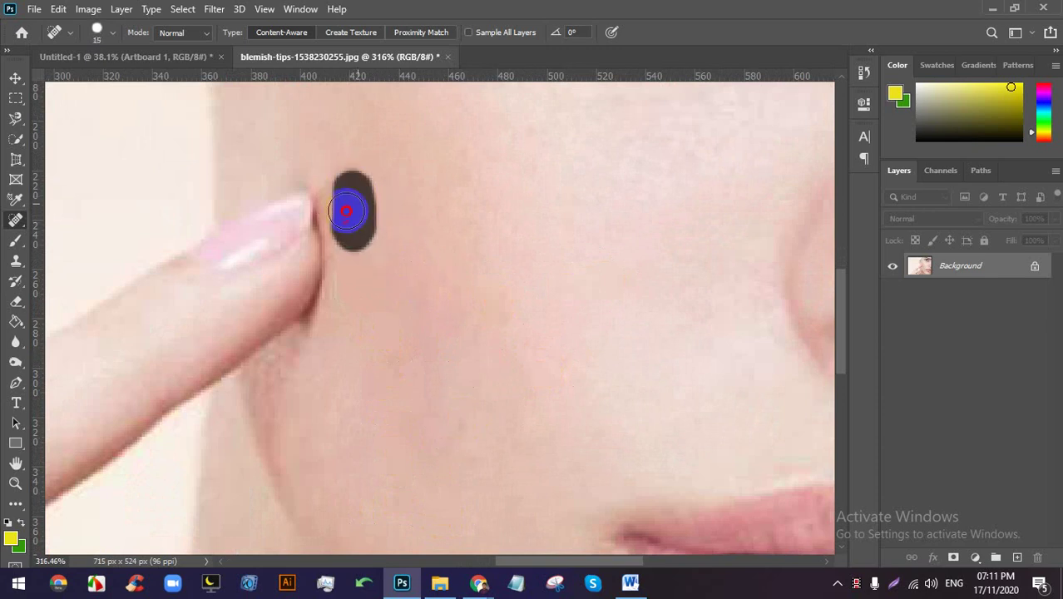
pyautogui.scroll(-5, 434, 373)
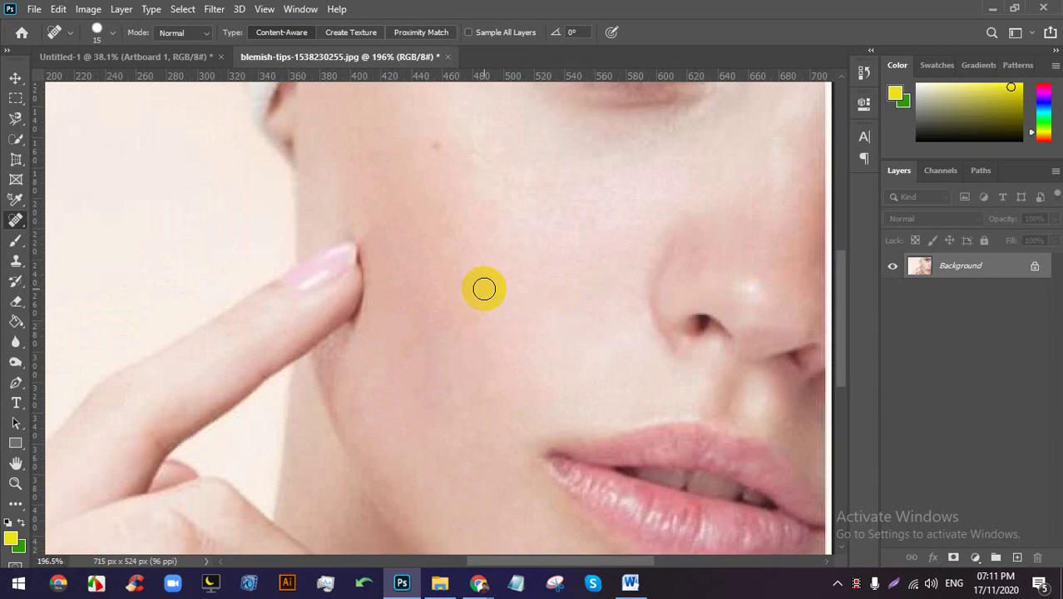
pyautogui.scroll(3, 432, 268)
pyautogui.scroll(-3, 479, 235)
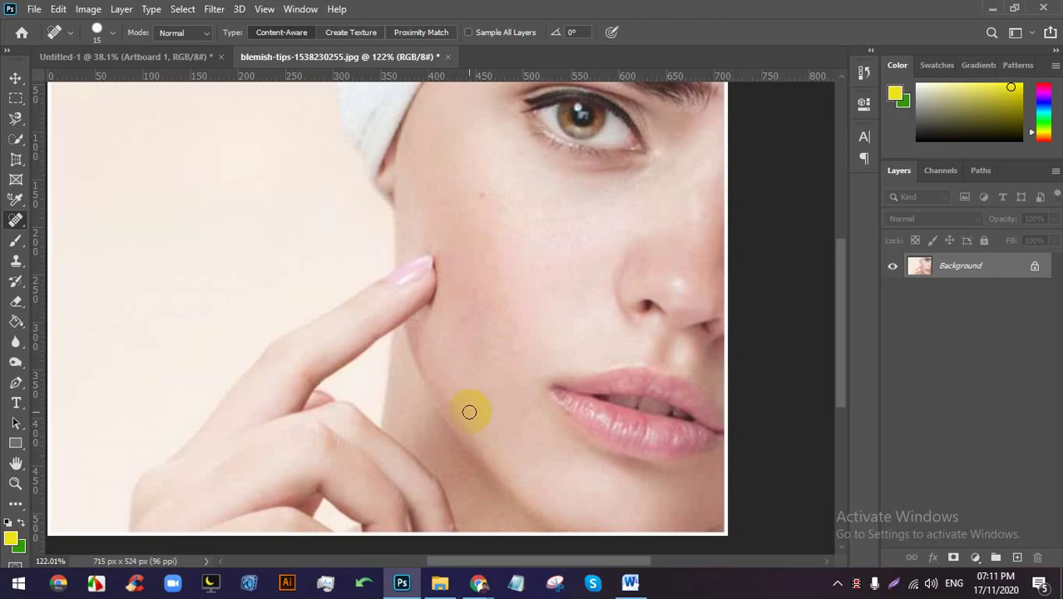
# Copy "blemish" from the photo's file name in File Explorer and search Google Images for it in Chrome.
pyautogui.click(436, 584)
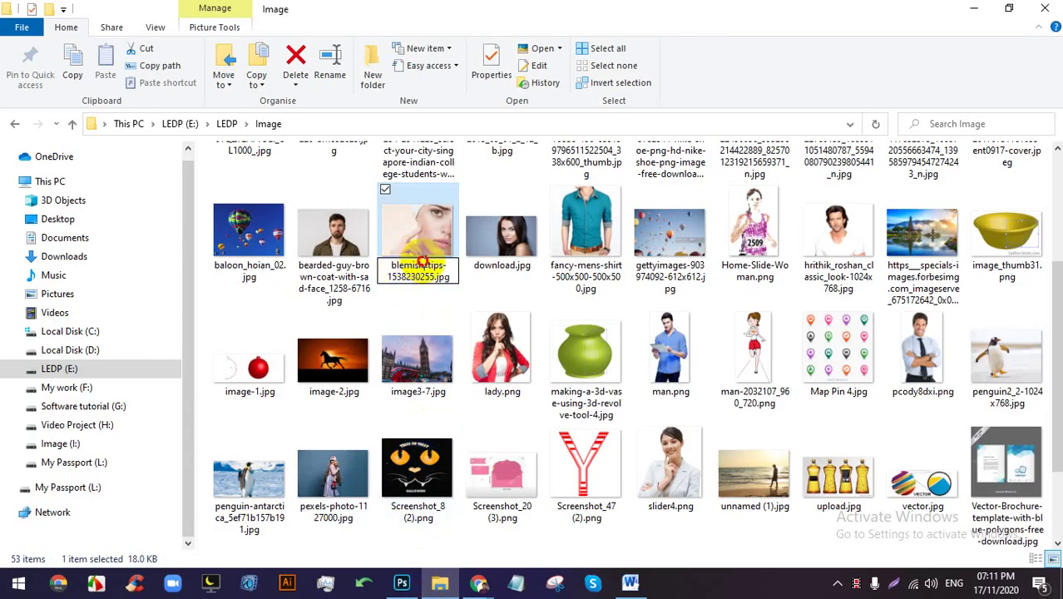
pyautogui.moveTo(422, 263); pyautogui.dragTo(379, 272)
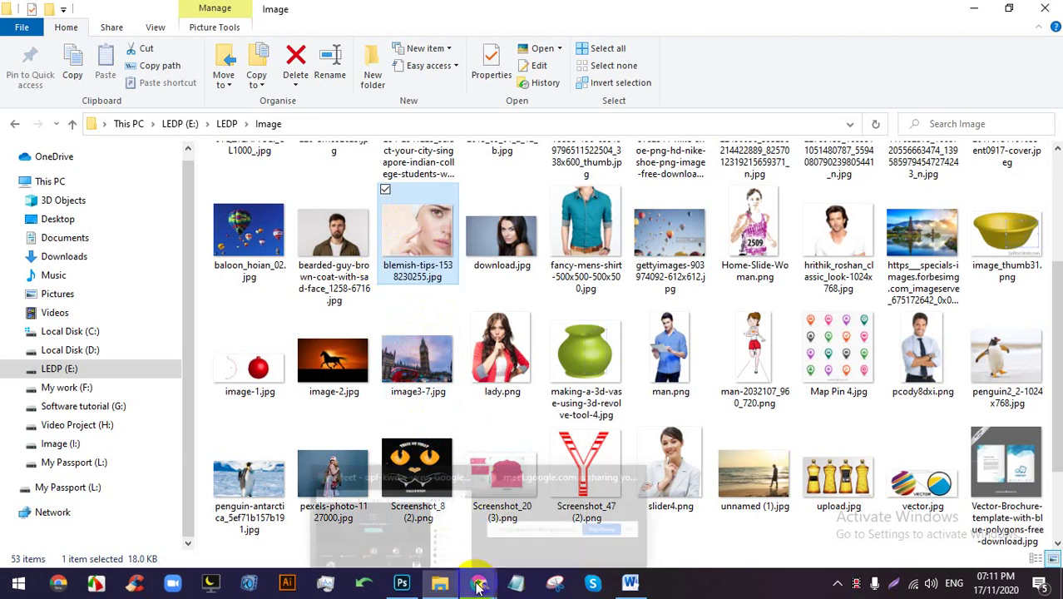
pyautogui.click(479, 582)
pyautogui.click(499, 15)
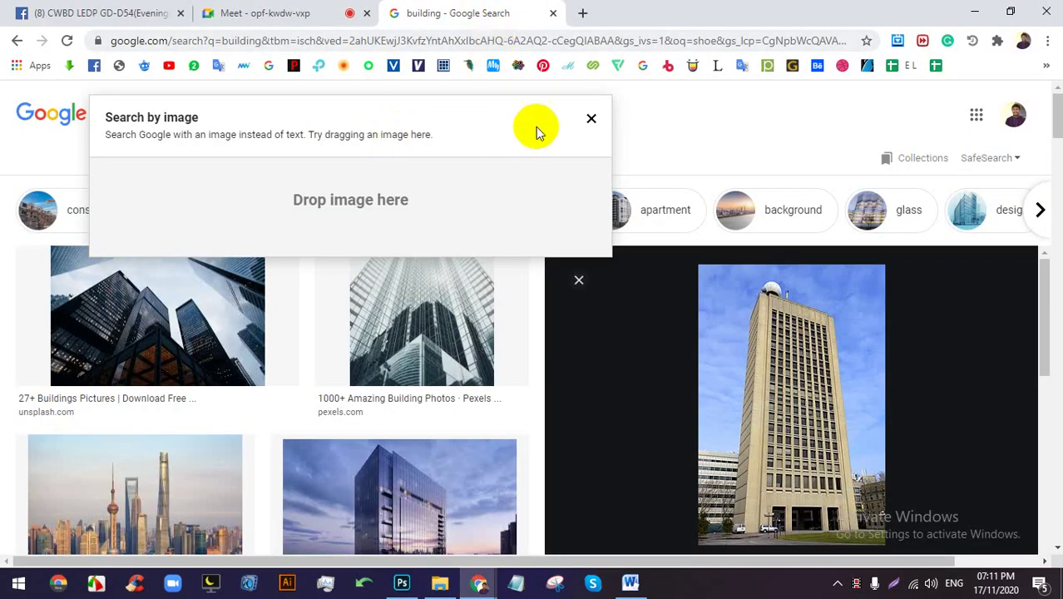
pyautogui.click(592, 118)
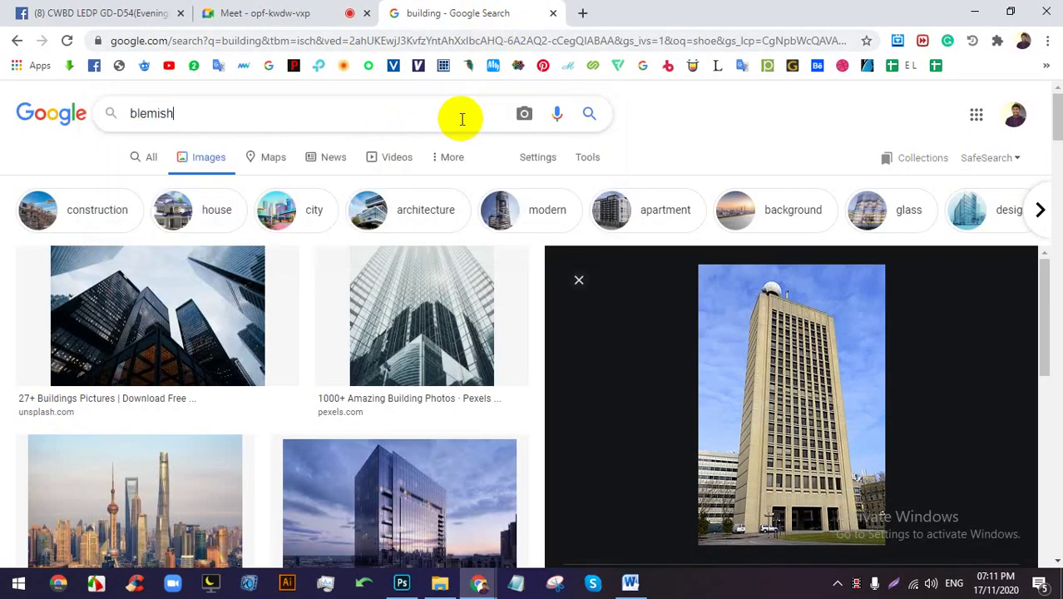
pyautogui.press('Return')
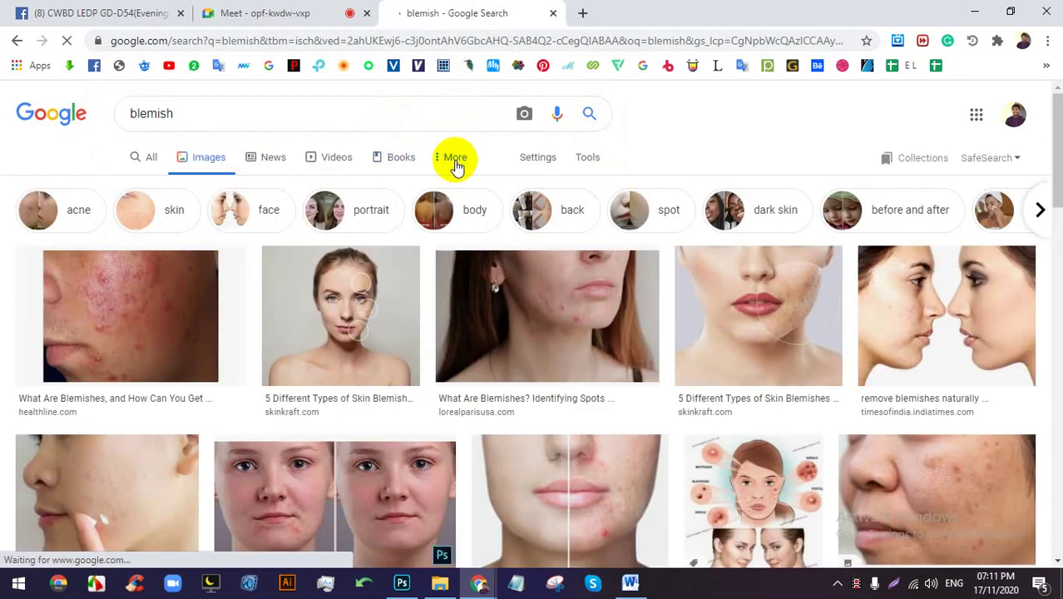
# Browse the blemish image results and open the preview of Fotor's Online Blemish Remover photo.
pyautogui.scroll(-3, 574, 301)
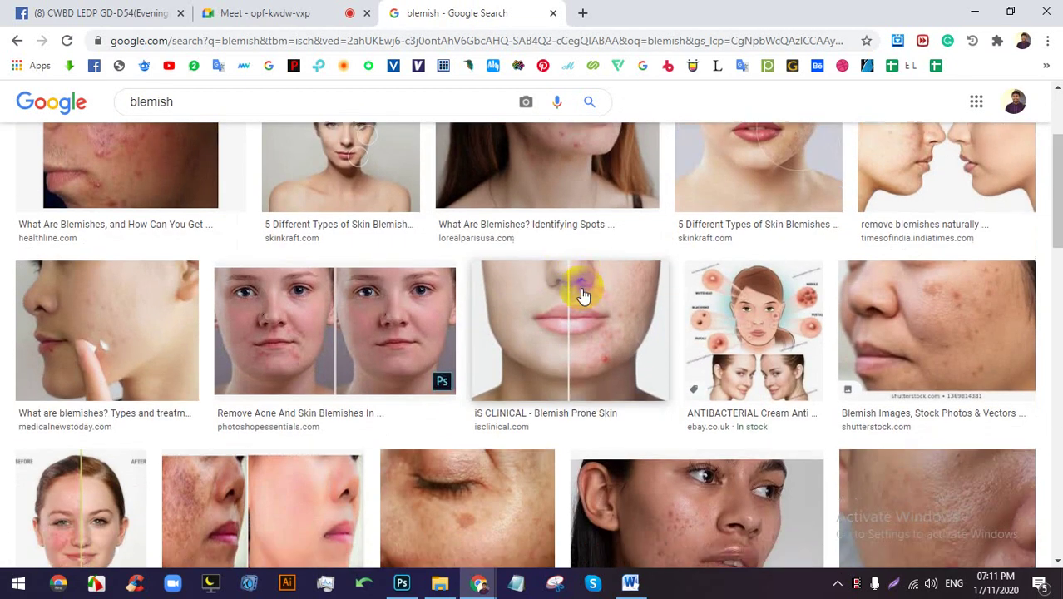
pyautogui.scroll(-5, 584, 295)
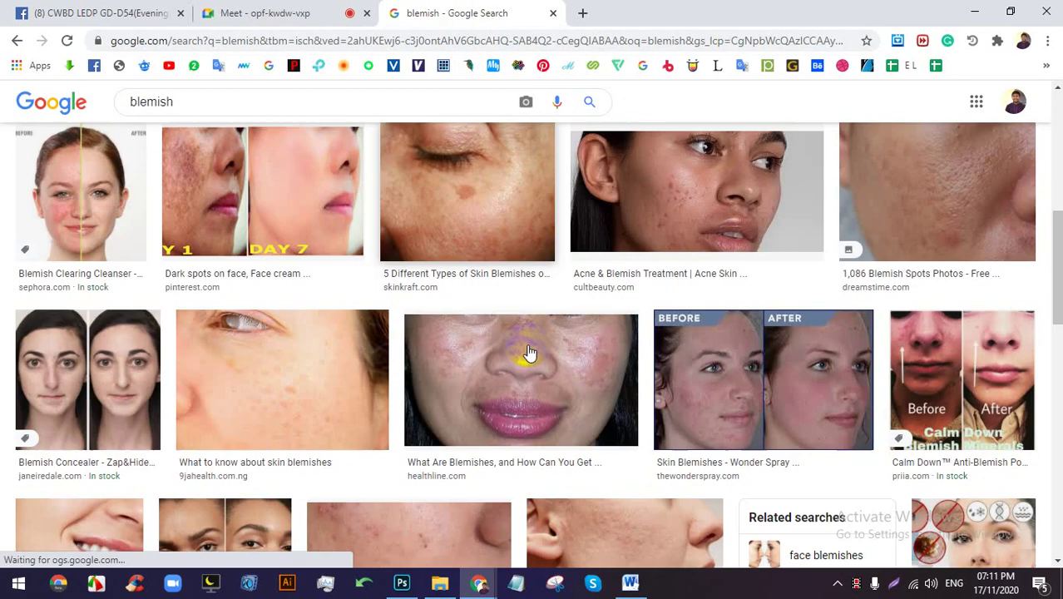
pyautogui.scroll(-3, 530, 354)
pyautogui.scroll(-8, 478, 389)
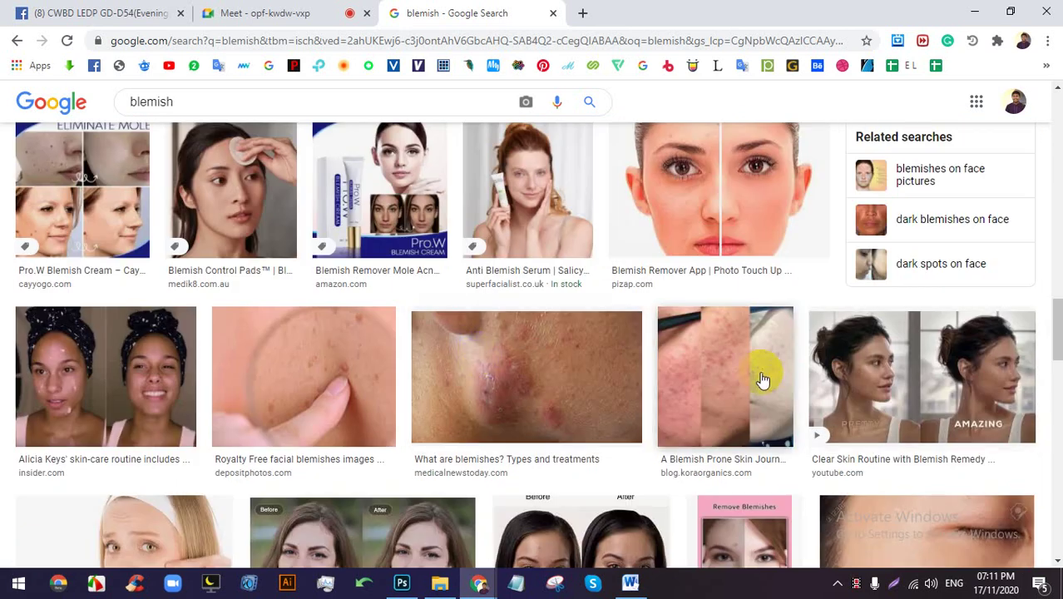
pyautogui.scroll(-3, 985, 305)
pyautogui.moveTo(1054, 344); pyautogui.dragTo(1055, 391)
pyautogui.click(462, 237)
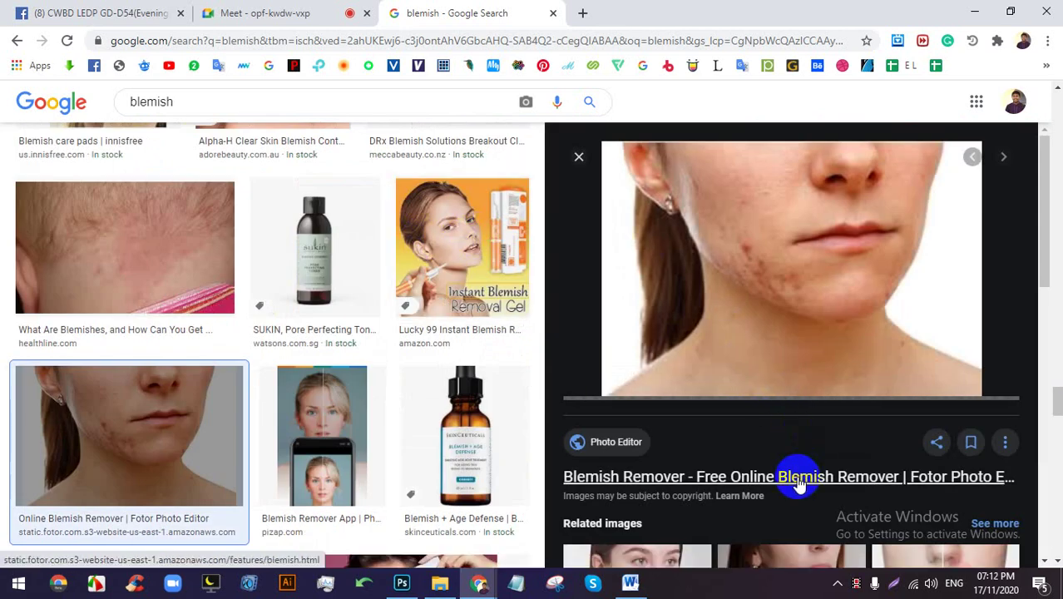
# Look through the related images and other blemish results for a suitable practice photo.
pyautogui.scroll(-4, 795, 406)
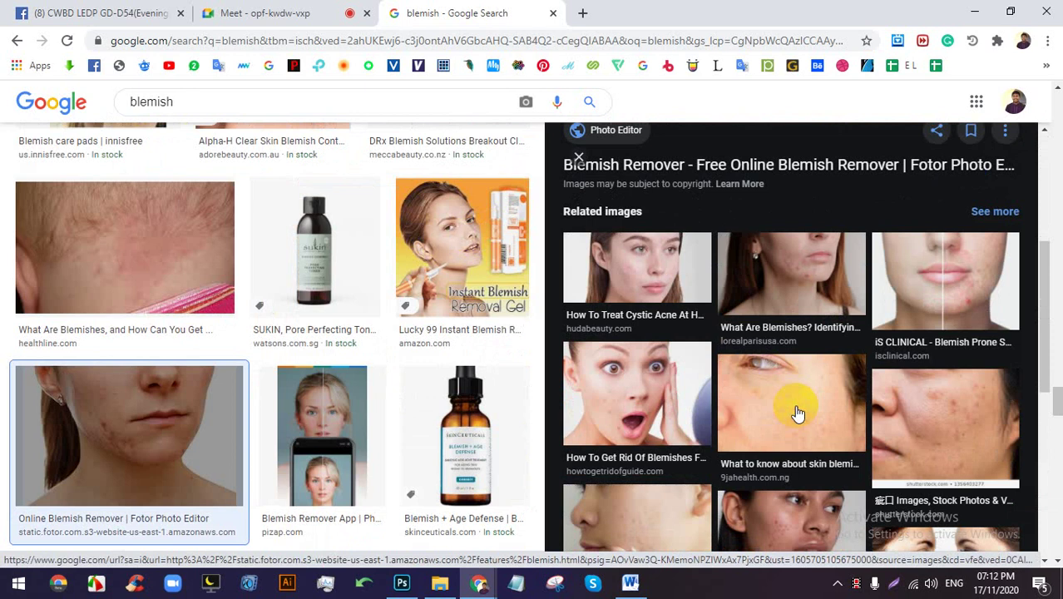
pyautogui.scroll(4, 797, 413)
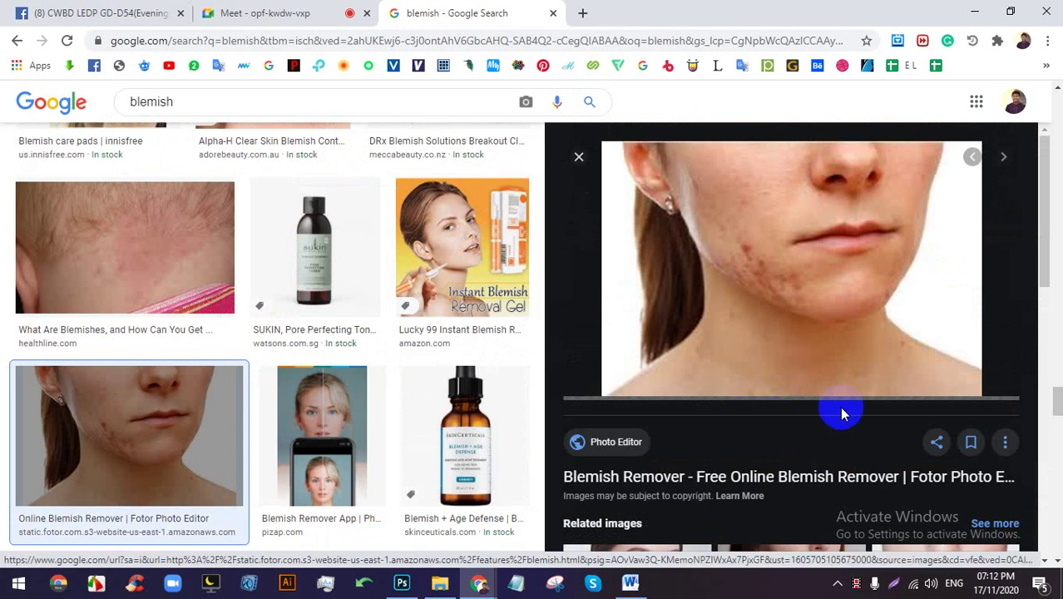
pyautogui.scroll(-2, 331, 356)
pyautogui.scroll(-5, 331, 356)
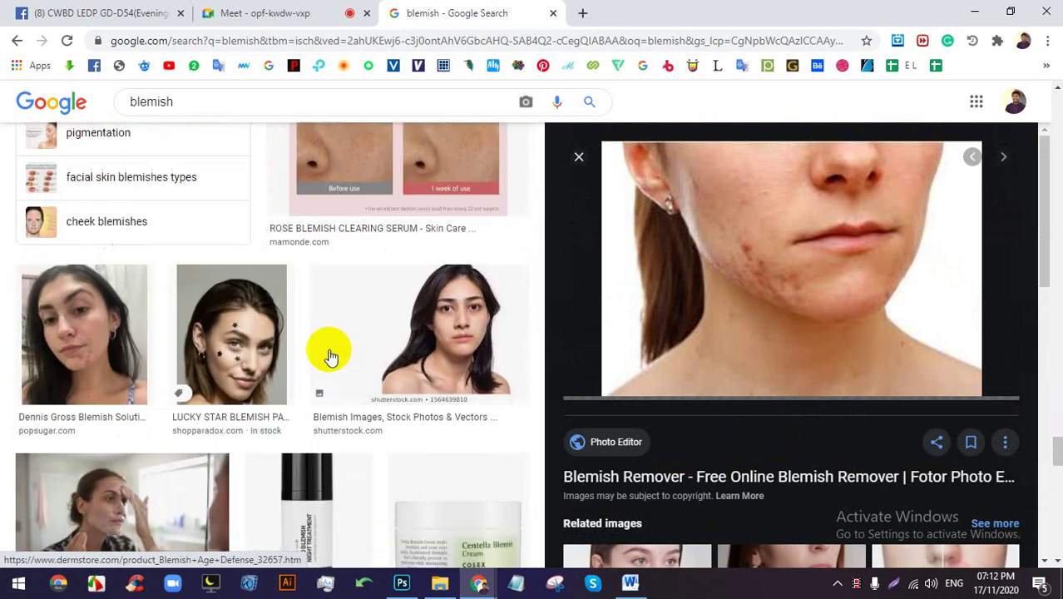
pyautogui.scroll(10, 183, 278)
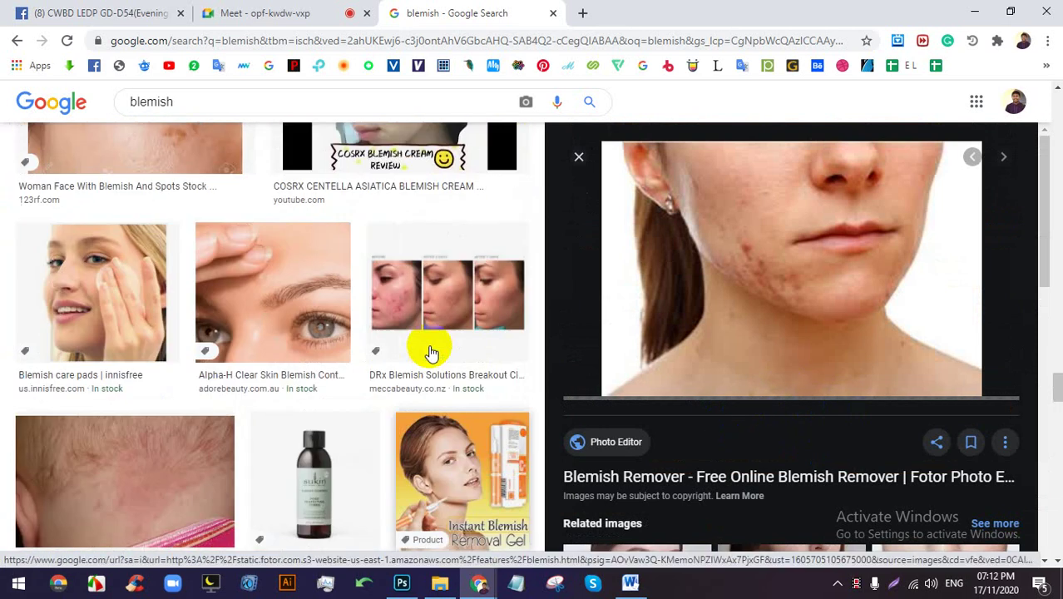
pyautogui.scroll(-8, 426, 353)
pyautogui.scroll(8, 427, 353)
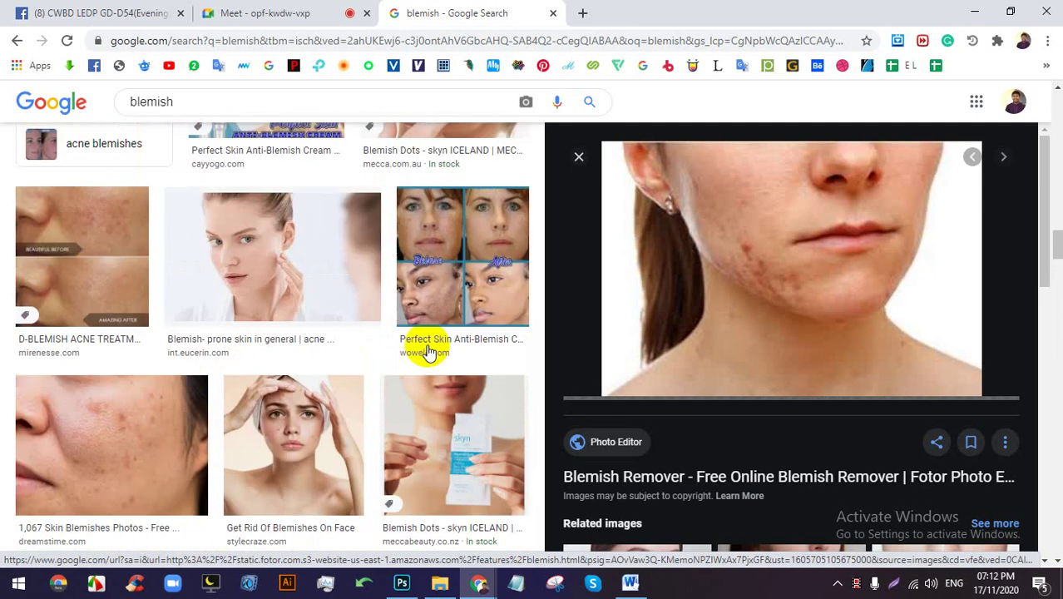
pyautogui.scroll(10, 427, 350)
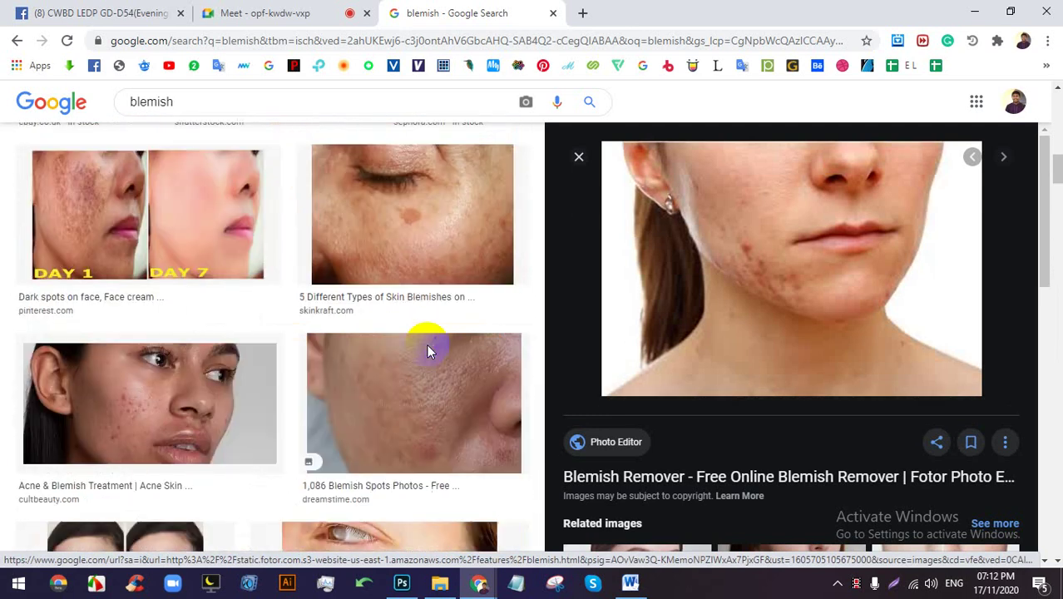
# Save the previewed Fotor face photo as unnamed (2).jpg and open it in Photoshop.
pyautogui.click(349, 12)
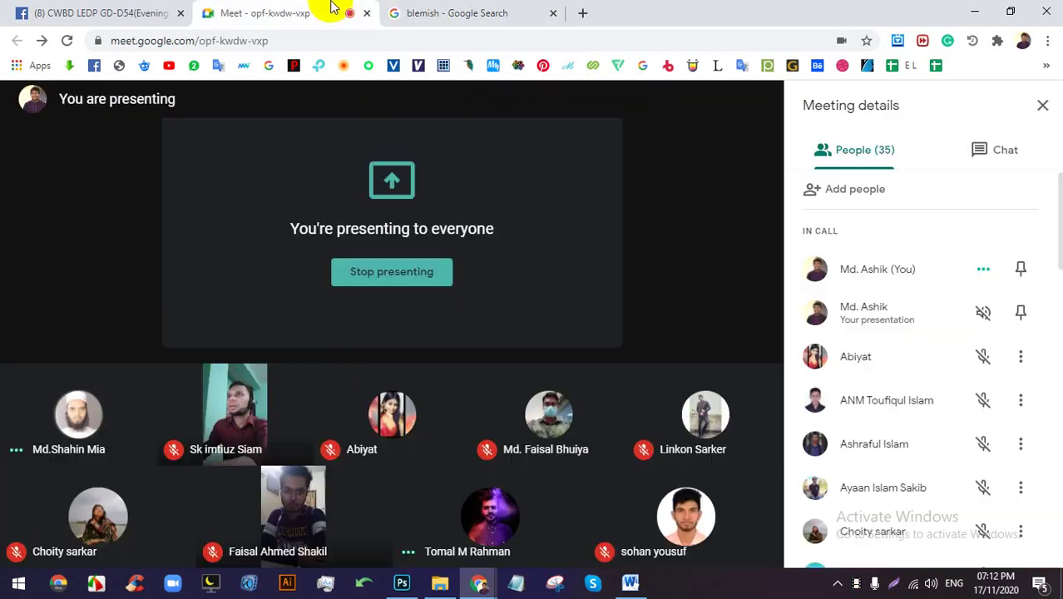
pyautogui.click(444, 12)
pyautogui.rightClick(779, 213)
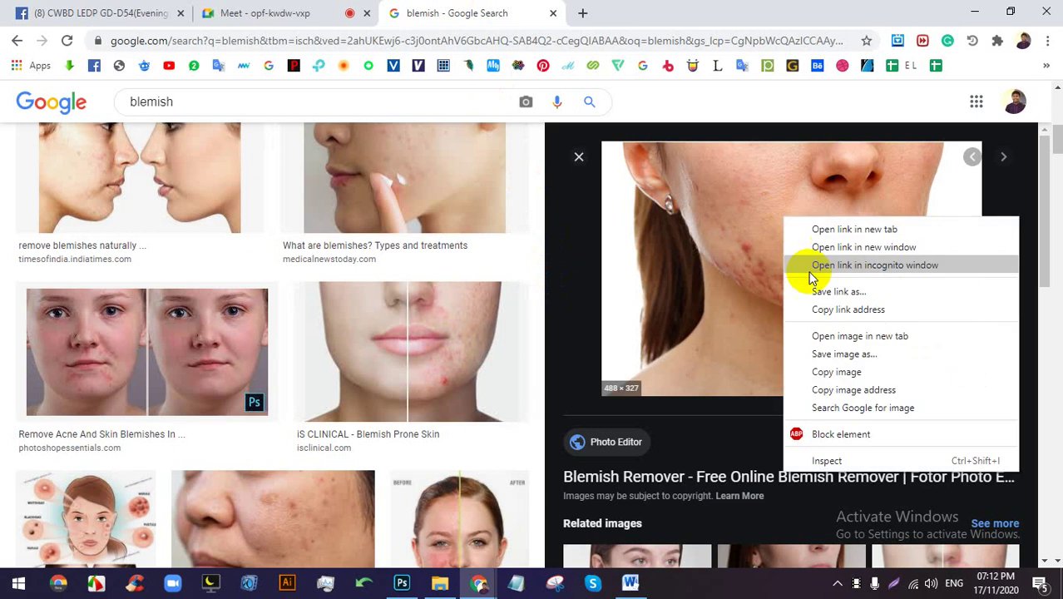
pyautogui.click(820, 352)
pyautogui.press('Return')
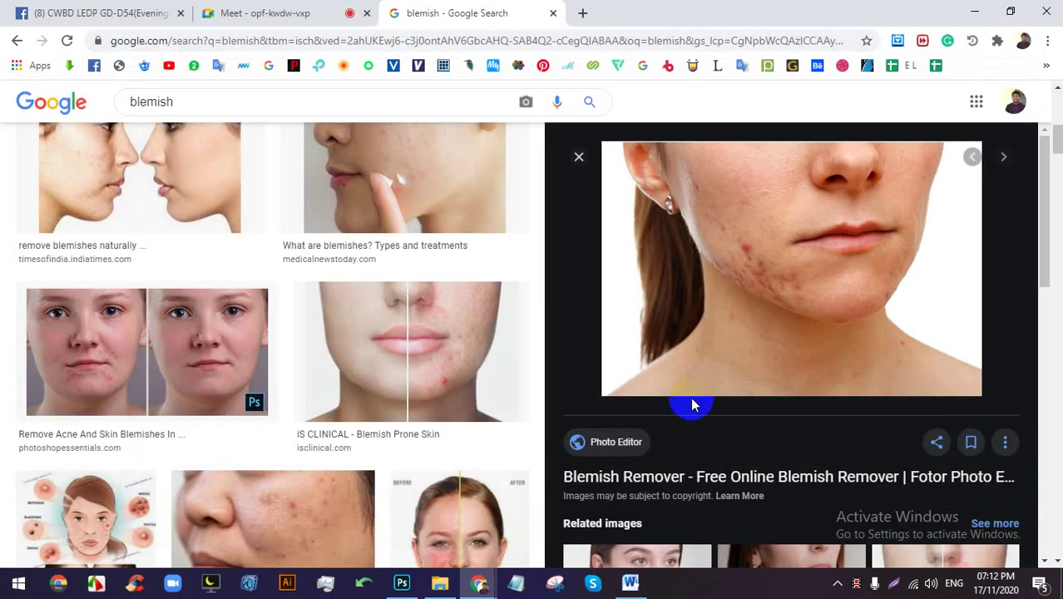
pyautogui.moveTo(155, 558); pyautogui.dragTo(571, 55)
pyautogui.scroll(8, 367, 289)
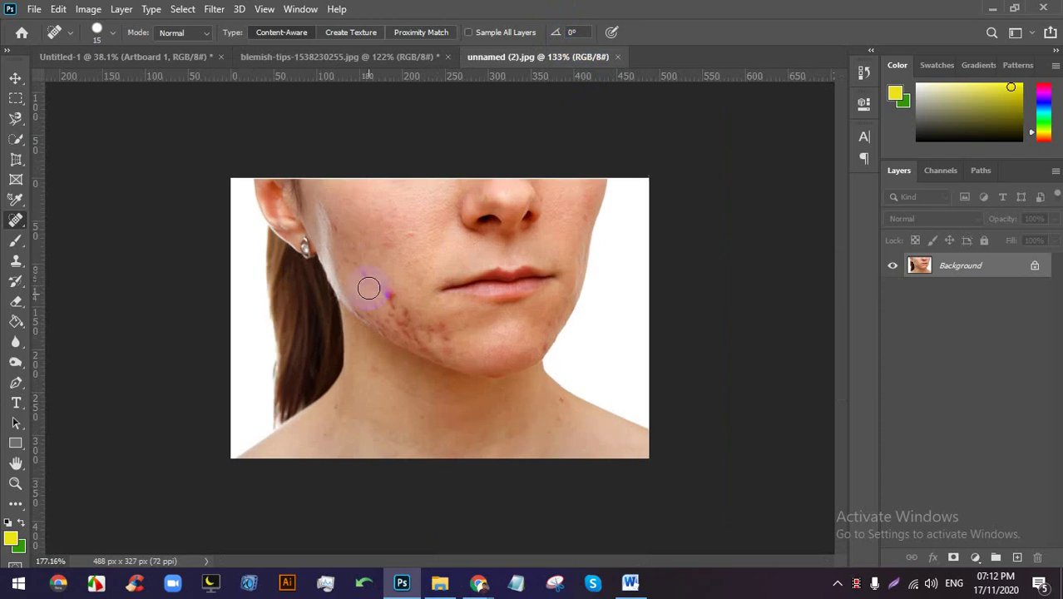
# Remove the largest red blemish and the spots just below it on the cheek with the 15 px Spot Healing Brush.
pyautogui.scroll(-5, 382, 249)
pyautogui.scroll(3, 340, 218)
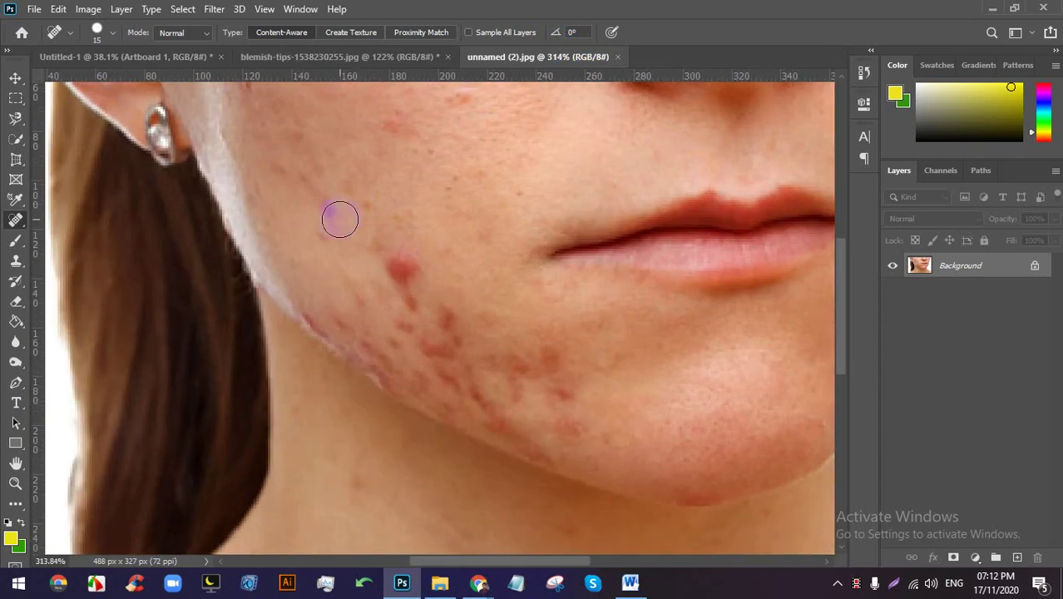
pyautogui.rightClick(18, 220)
pyautogui.click(104, 221)
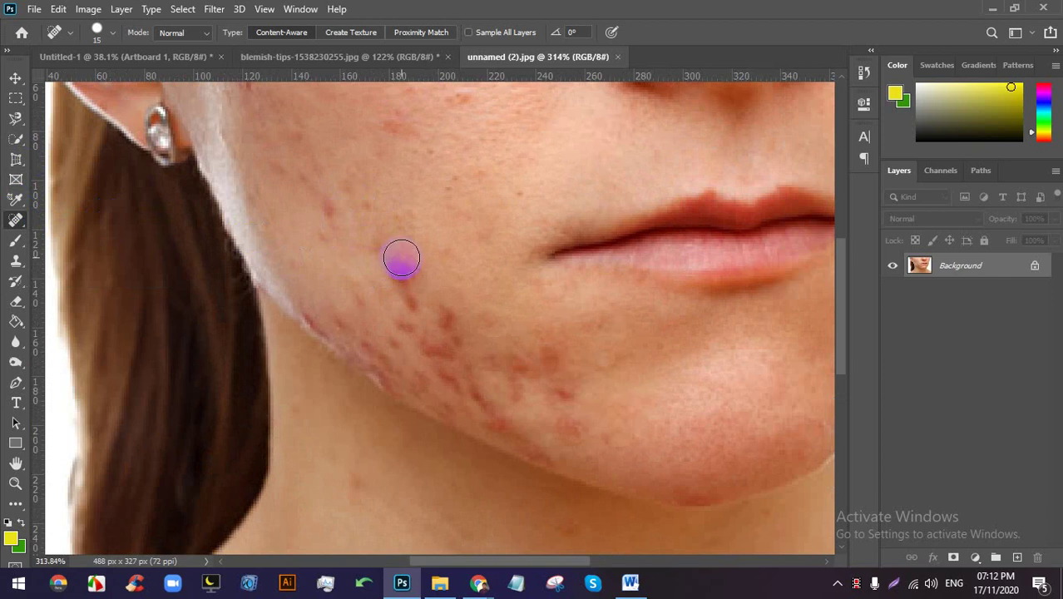
pyautogui.moveTo(402, 259)
pyautogui.mouseDown()
pyautogui.moveTo(411, 289)
pyautogui.moveTo(406, 256)
pyautogui.mouseUp()
pyautogui.click(444, 316)
pyautogui.moveTo(419, 331)
pyautogui.mouseDown()
pyautogui.moveTo(442, 348)
pyautogui.moveTo(504, 368)
pyautogui.moveTo(478, 364)
pyautogui.moveTo(541, 368)
pyautogui.mouseUp()
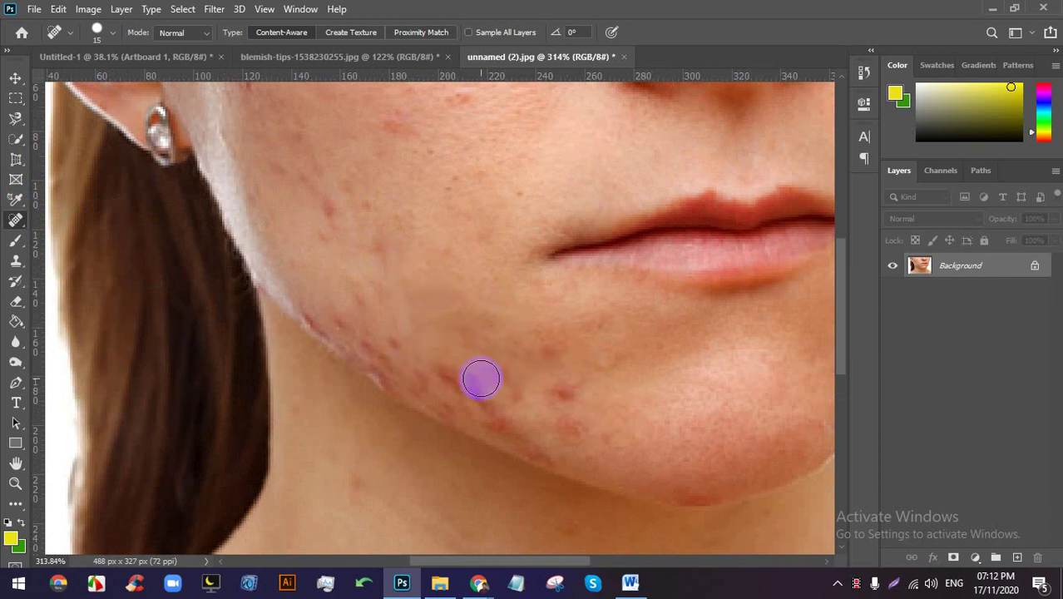
# Heal the small marks on the middle cheek and the red spots above the jawline.
pyautogui.scroll(-3, 426, 348)
pyautogui.scroll(3, 333, 326)
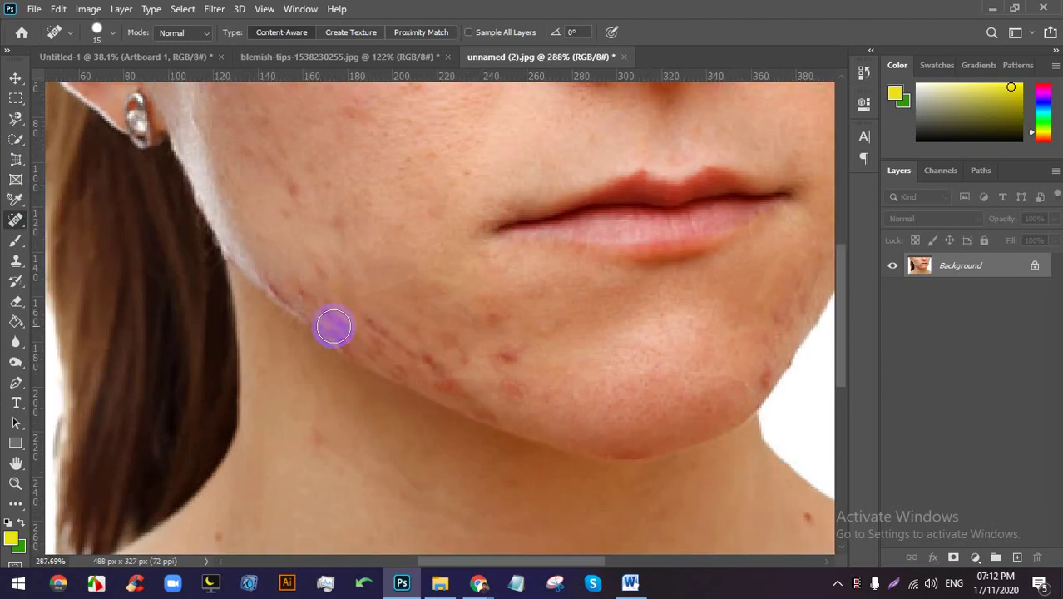
pyautogui.moveTo(311, 213)
pyautogui.mouseDown()
pyautogui.moveTo(287, 175)
pyautogui.moveTo(298, 223)
pyautogui.moveTo(330, 198)
pyautogui.moveTo(325, 191)
pyautogui.moveTo(366, 282)
pyautogui.mouseUp()
pyautogui.moveTo(382, 346)
pyautogui.mouseDown()
pyautogui.moveTo(415, 325)
pyautogui.moveTo(437, 345)
pyautogui.mouseUp()
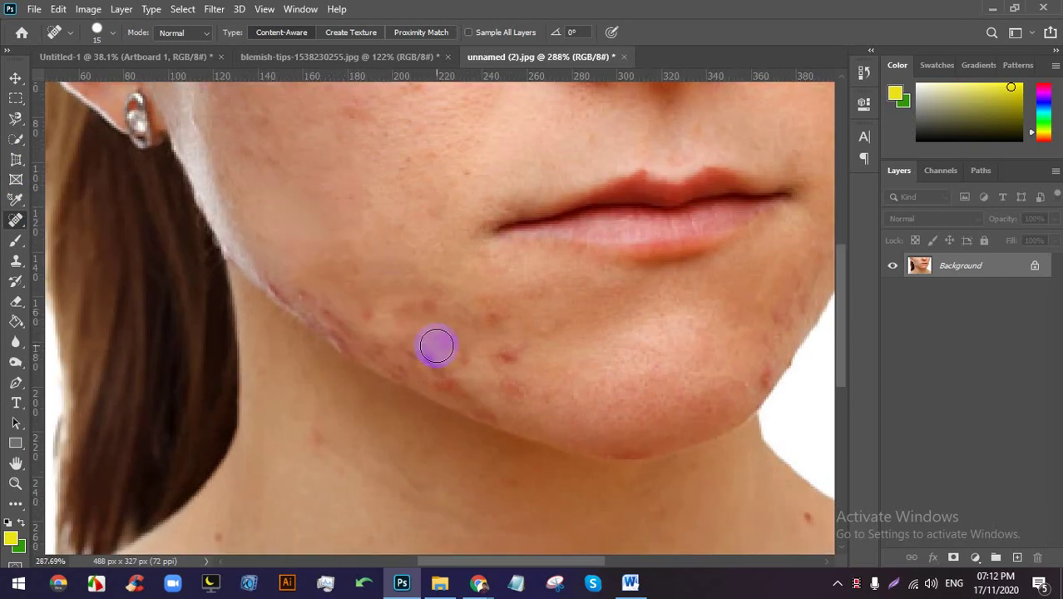
pyautogui.scroll(-3, 376, 278)
pyautogui.scroll(5, 268, 247)
pyautogui.moveTo(268, 248); pyautogui.dragTo(297, 264)
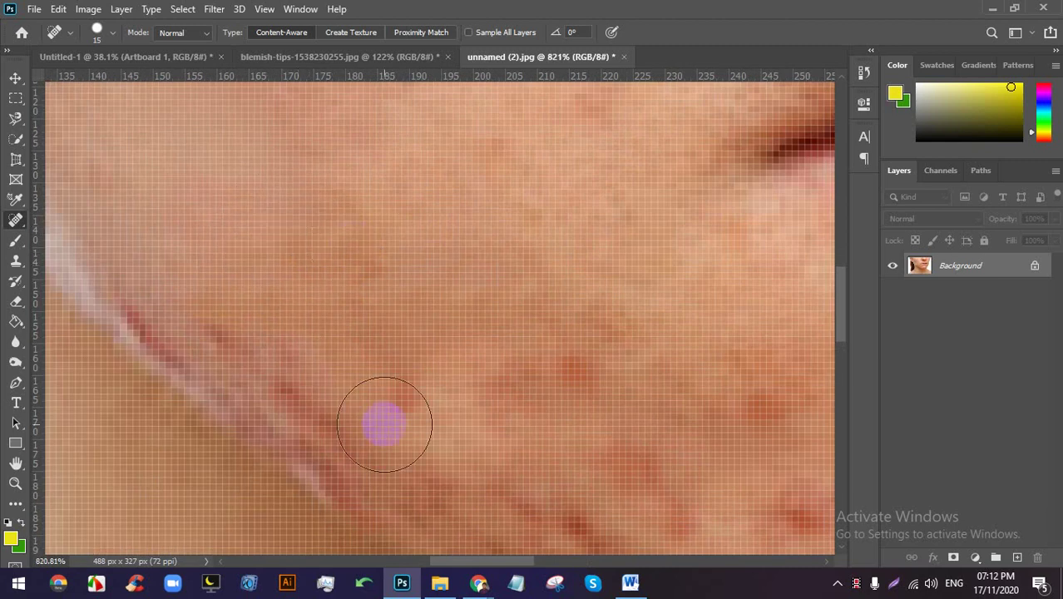
pyautogui.moveTo(384, 424); pyautogui.dragTo(441, 438)
# Heal the remaining red spots between the mouth corner and the lower jaw, working back along the jawline.
pyautogui.scroll(-5, 456, 316)
pyautogui.scroll(1, 483, 332)
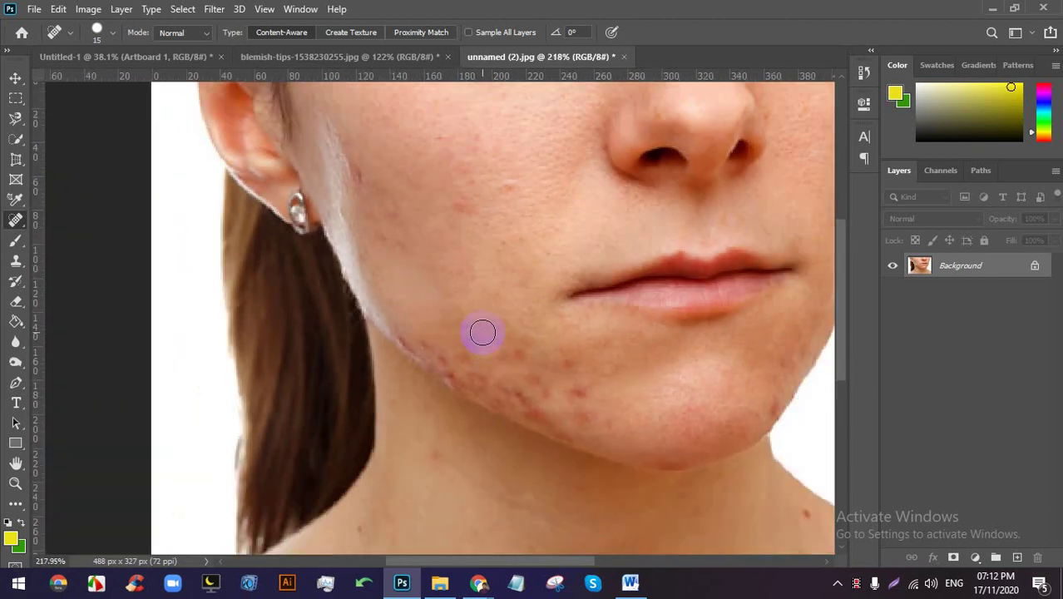
pyautogui.scroll(2, 541, 445)
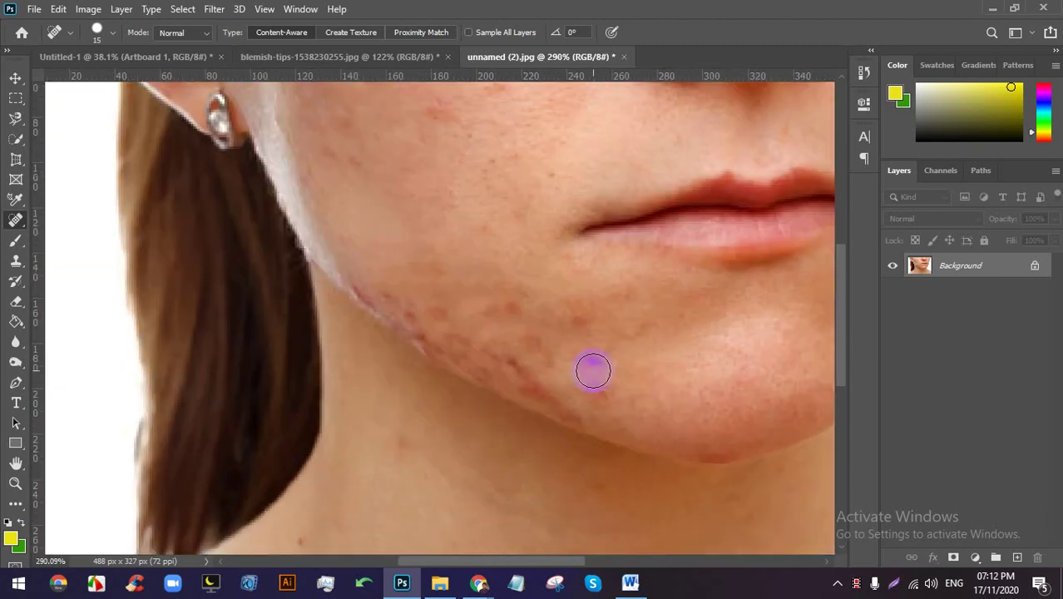
pyautogui.moveTo(599, 399)
pyautogui.mouseDown()
pyautogui.moveTo(579, 418)
pyautogui.moveTo(554, 410)
pyautogui.mouseUp()
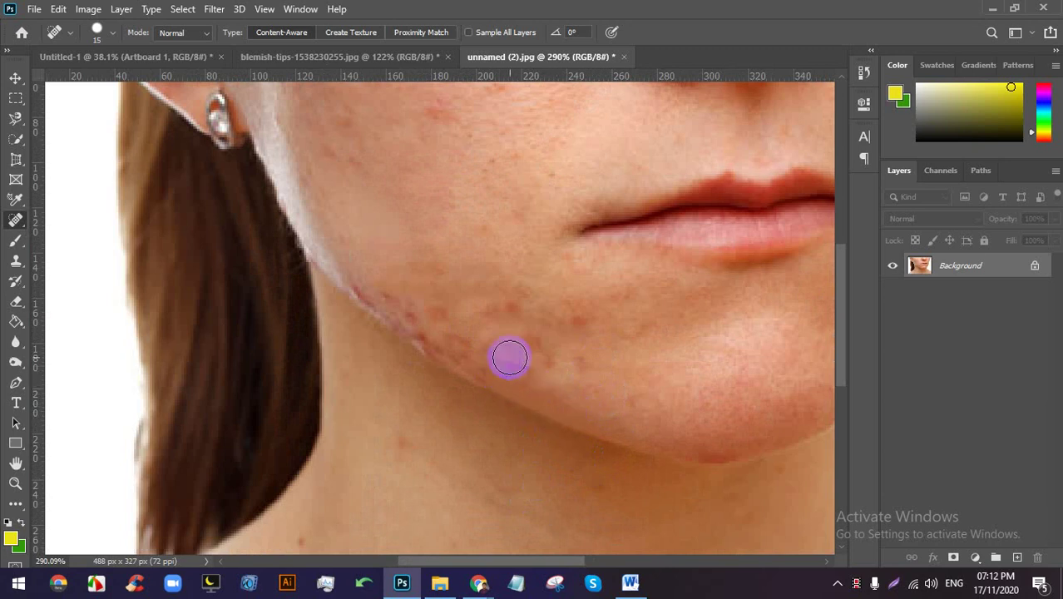
pyautogui.click(576, 318)
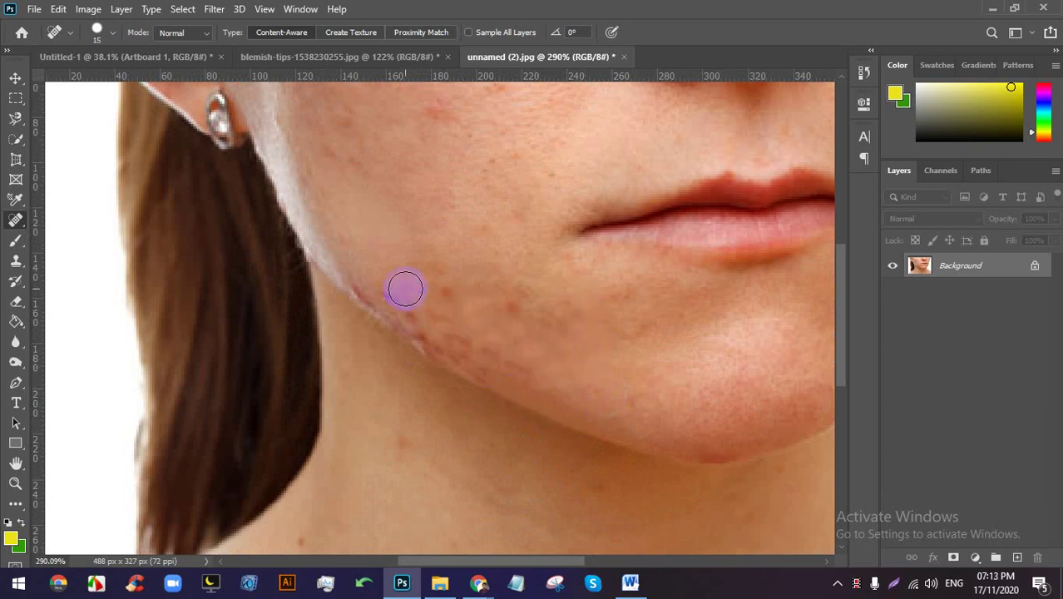
pyautogui.moveTo(388, 307); pyautogui.dragTo(446, 356)
# Clean up the reddish marks along the edge of the jaw below the ear with the Spot Healing Brush.
pyautogui.scroll(5, 385, 301)
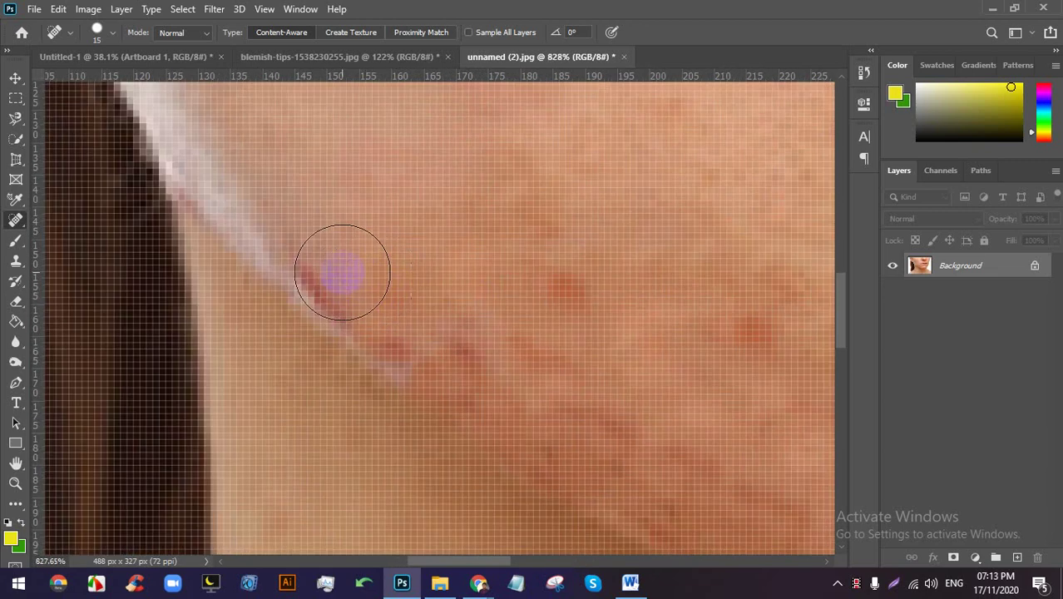
pyautogui.scroll(-7, 583, 339)
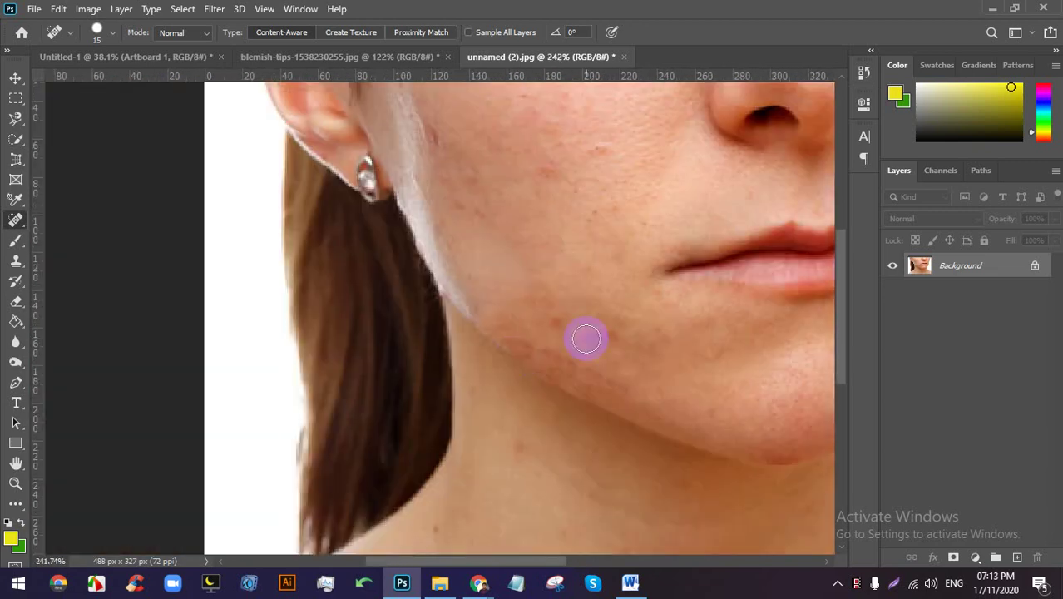
pyautogui.scroll(2, 428, 350)
pyautogui.moveTo(360, 309)
pyautogui.mouseDown()
pyautogui.moveTo(403, 328)
pyautogui.moveTo(402, 316)
pyautogui.moveTo(352, 295)
pyautogui.mouseUp()
pyautogui.moveTo(403, 345); pyautogui.dragTo(353, 318)
pyautogui.scroll(2, 424, 335)
pyautogui.moveTo(333, 242)
pyautogui.mouseDown()
pyautogui.moveTo(280, 278)
pyautogui.moveTo(420, 286)
pyautogui.mouseUp()
pyautogui.scroll(3, 350, 266)
pyautogui.scroll(2, 339, 256)
pyautogui.moveTo(391, 250); pyautogui.dragTo(381, 220)
pyautogui.moveTo(453, 250); pyautogui.dragTo(422, 325)
pyautogui.moveTo(237, 208); pyautogui.dragTo(416, 271)
pyautogui.scroll(-5, 433, 266)
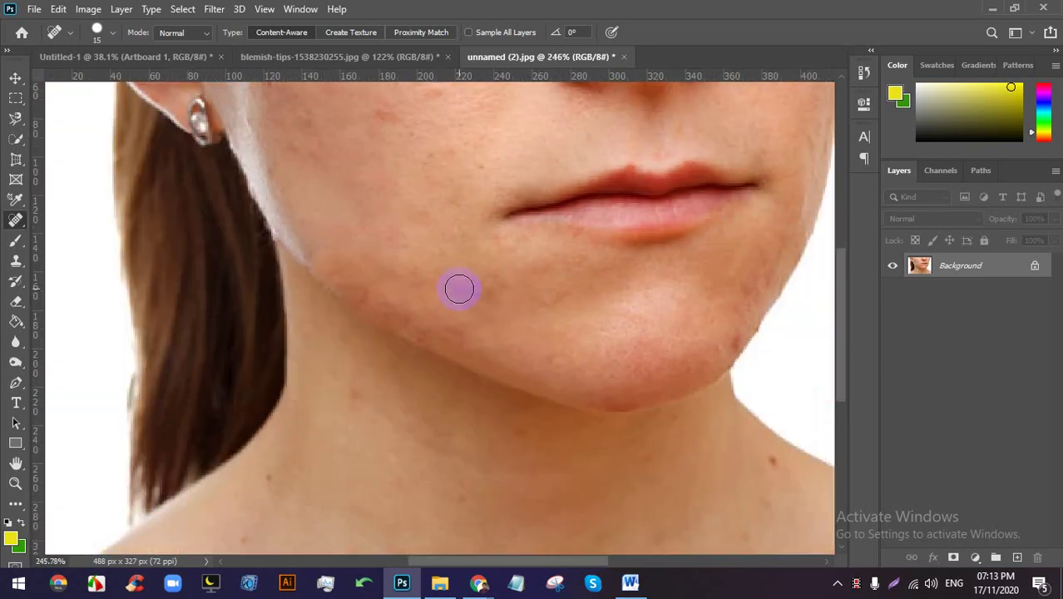
# Undo the most recent Spot Healing Brush strokes along the jawline.
pyautogui.scroll(-3, 449, 300)
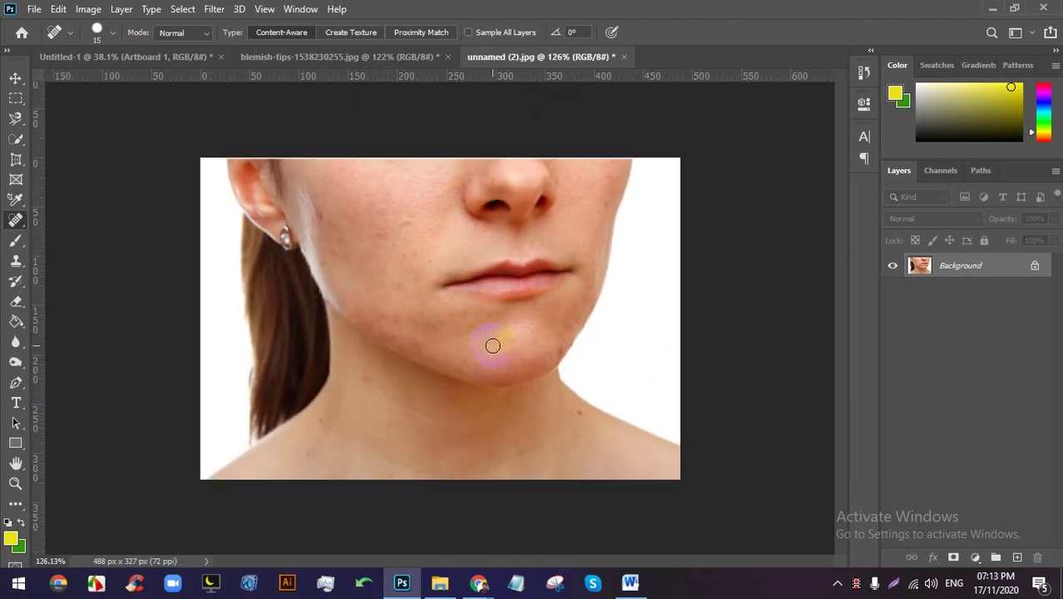
pyautogui.moveTo(481, 323); pyautogui.dragTo(481, 323)
pyautogui.scroll(3, 426, 267)
pyautogui.moveTo(354, 373); pyautogui.dragTo(354, 373)
pyautogui.moveTo(354, 349); pyautogui.dragTo(354, 349)
pyautogui.moveTo(392, 399); pyautogui.dragTo(392, 399)
pyautogui.moveTo(445, 405); pyautogui.dragTo(444, 405)
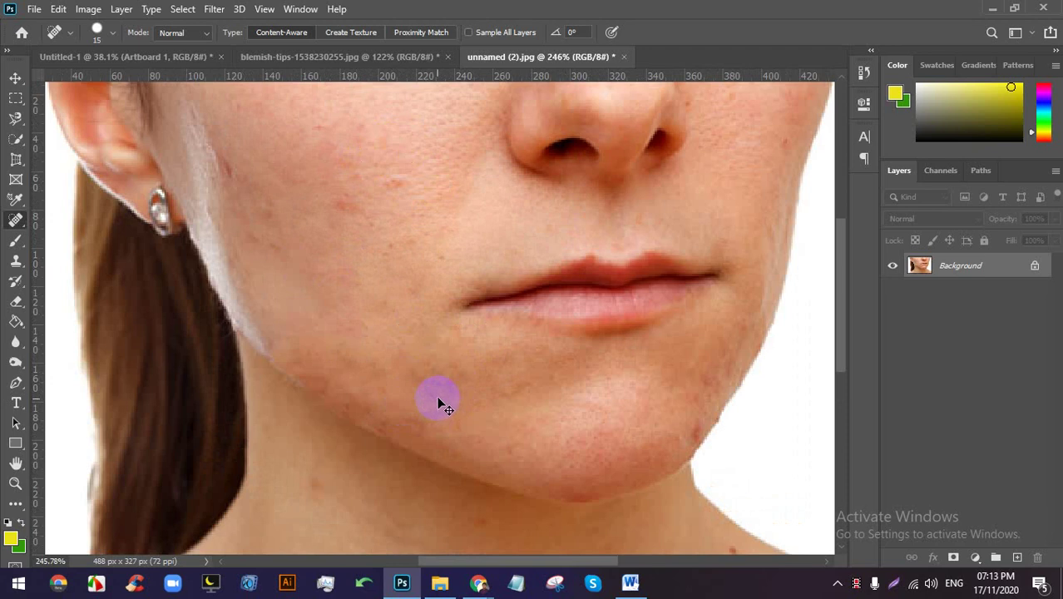
pyautogui.moveTo(442, 403); pyautogui.dragTo(443, 404)
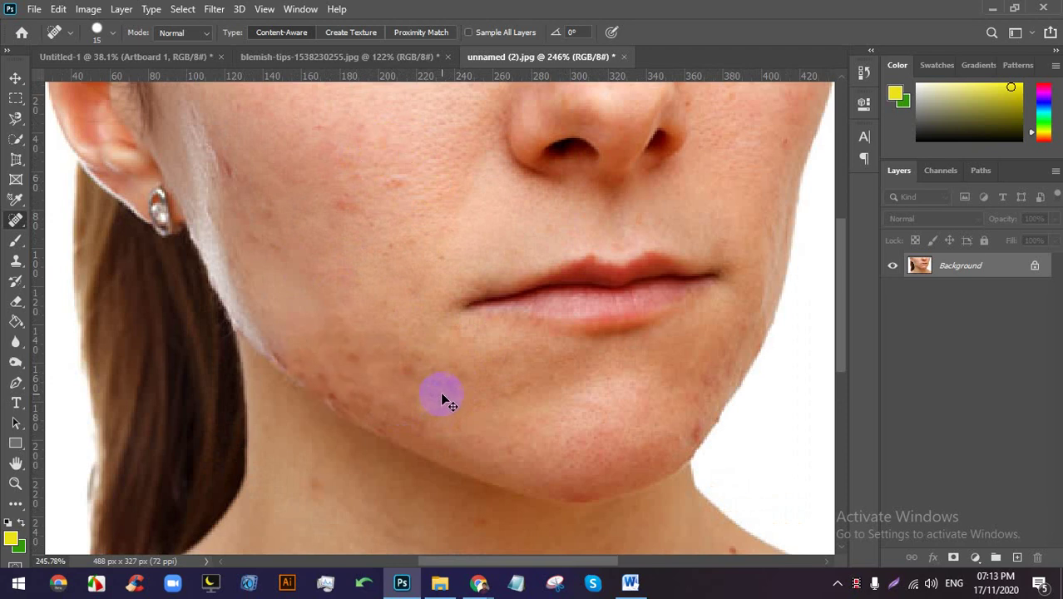
pyautogui.moveTo(444, 399); pyautogui.dragTo(443, 400)
pyautogui.moveTo(431, 336); pyautogui.dragTo(415, 343)
pyautogui.moveTo(536, 387); pyautogui.dragTo(533, 387)
# Restore the original blemishes on the cheek and jaw by painting over them with the 1100 px History Brush.
pyautogui.moveTo(13, 252)
pyautogui.mouseDown()
pyautogui.moveTo(17, 278)
pyautogui.moveTo(94, 287)
pyautogui.mouseUp()
pyautogui.click(93, 287)
pyautogui.moveTo(226, 289)
pyautogui.mouseDown()
pyautogui.moveTo(443, 455)
pyautogui.moveTo(373, 362)
pyautogui.moveTo(508, 403)
pyautogui.mouseUp()
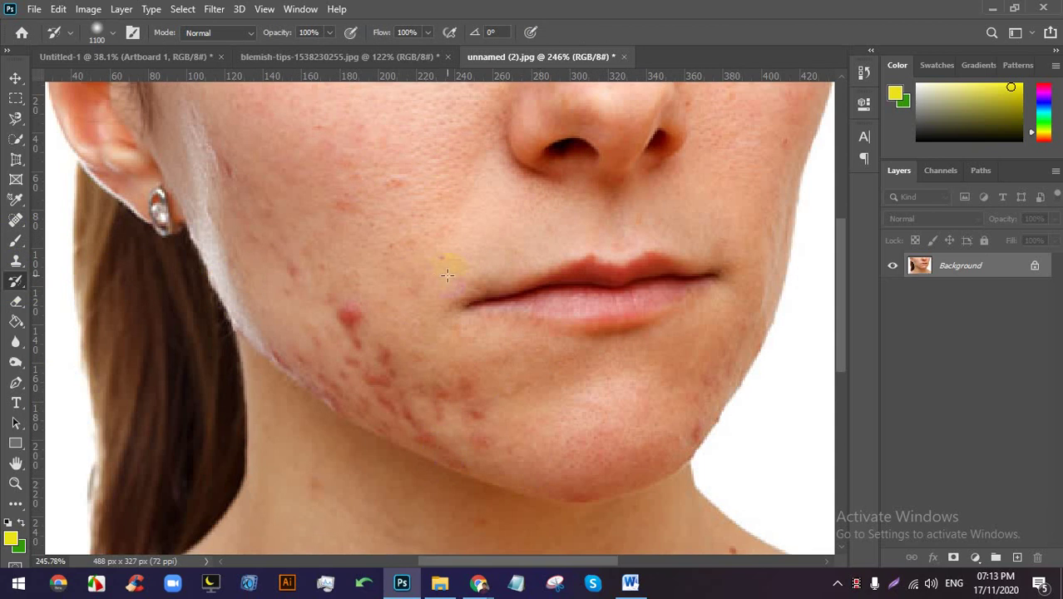
# Heal a few cheek blemishes again with the 15 px Spot Healing Brush, then undo those strokes.
pyautogui.moveTo(15, 220); pyautogui.dragTo(93, 222)
pyautogui.scroll(6, 284, 308)
pyautogui.moveTo(415, 306); pyautogui.dragTo(417, 301)
pyautogui.moveTo(427, 373)
pyautogui.mouseDown()
pyautogui.moveTo(435, 324)
pyautogui.moveTo(468, 332)
pyautogui.moveTo(456, 379)
pyautogui.mouseUp()
pyautogui.moveTo(560, 435); pyautogui.dragTo(552, 440)
pyautogui.scroll(-6, 552, 441)
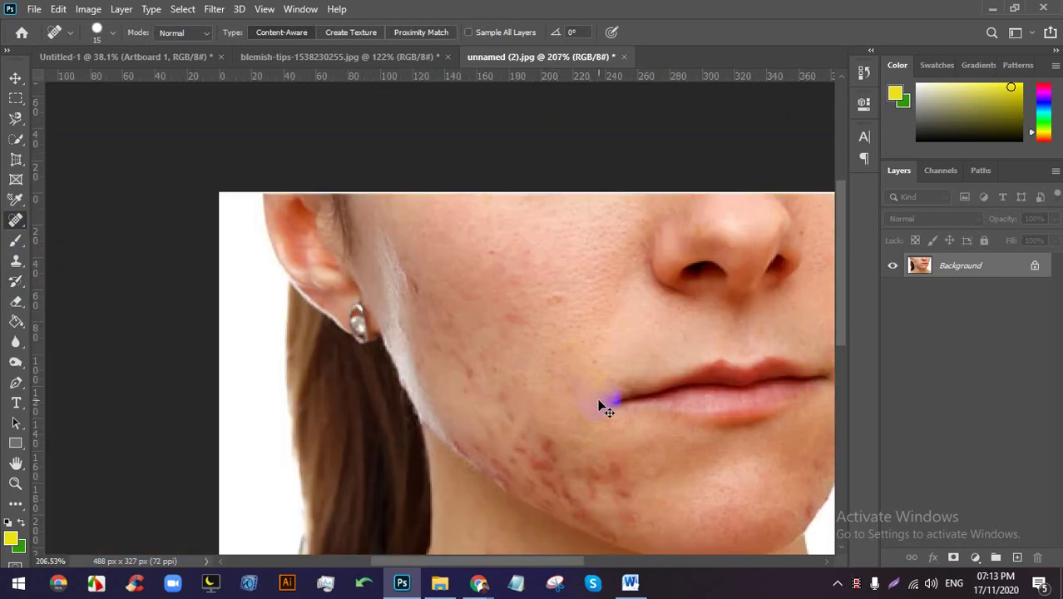
pyautogui.moveTo(558, 447); pyautogui.dragTo(524, 441)
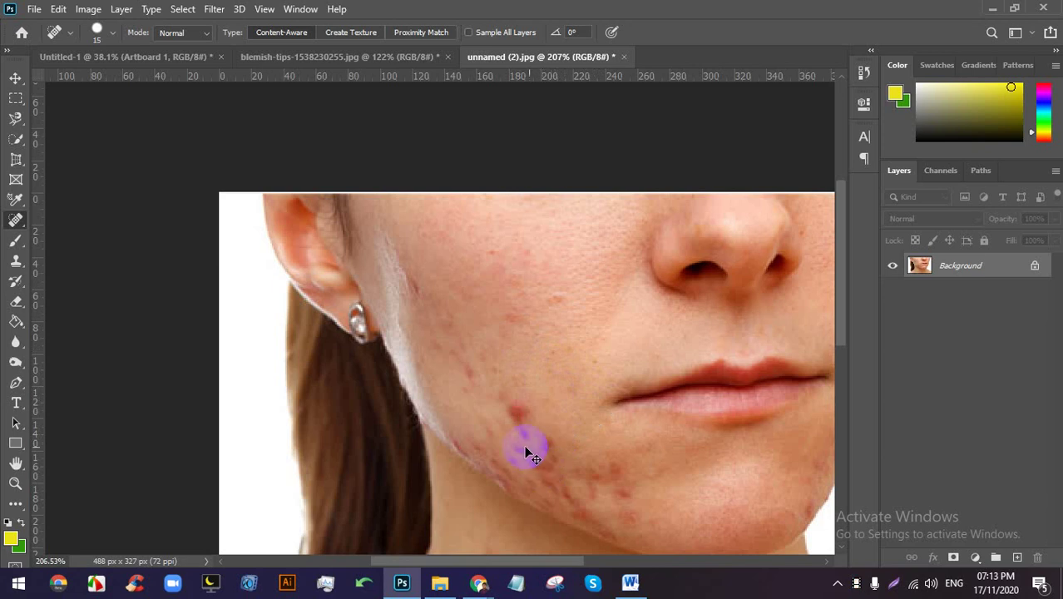
# Switch to the Healing Brush tool at 19 px for retouching the large red blemish on the lower cheek.
pyautogui.rightClick(18, 221)
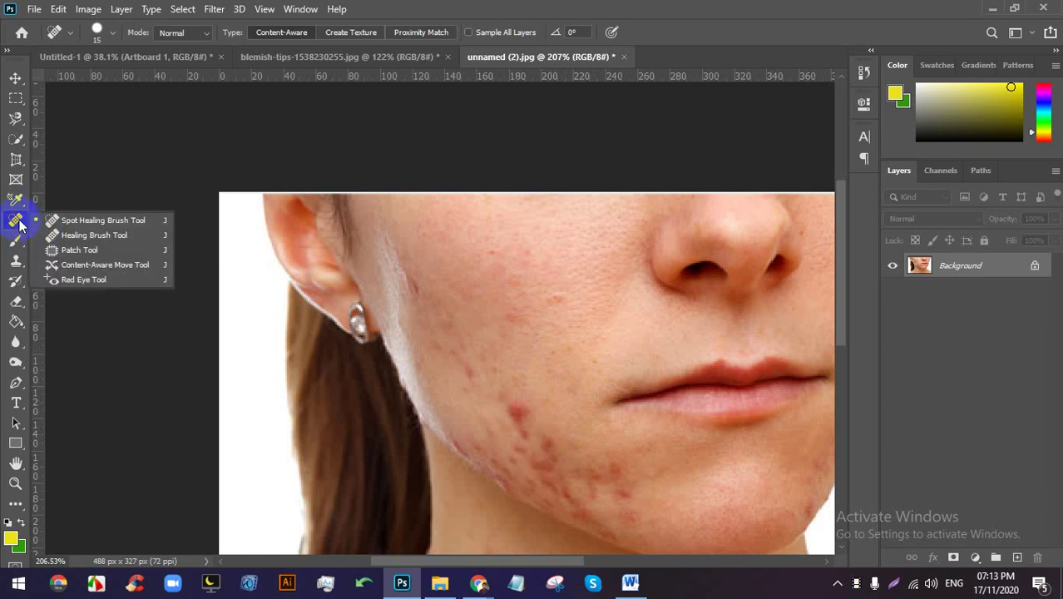
pyautogui.click(70, 237)
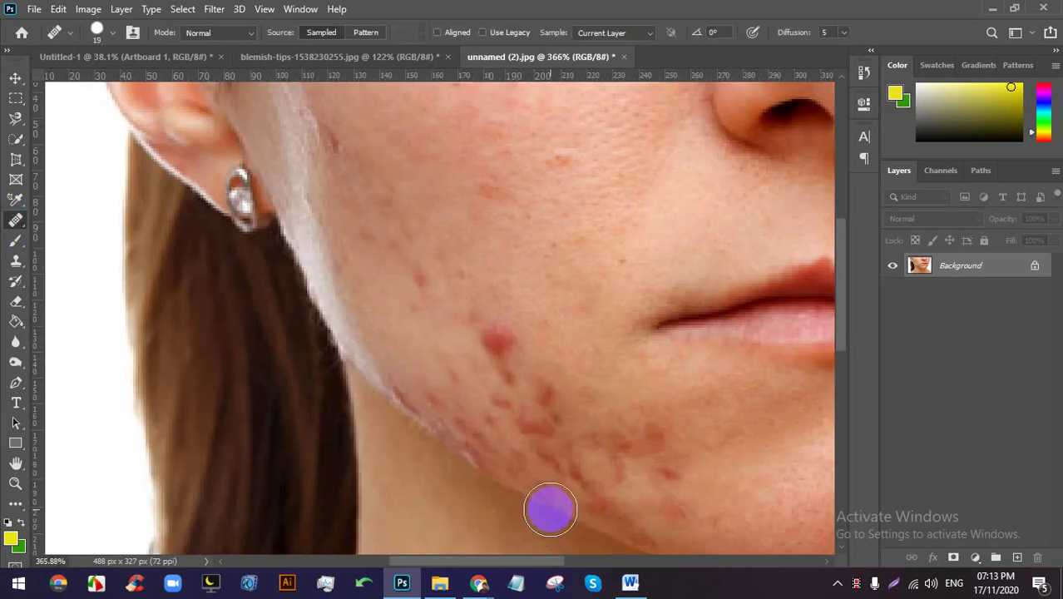
pyautogui.scroll(5, 546, 505)
pyautogui.click(551, 303)
pyautogui.moveTo(550, 304); pyautogui.dragTo(517, 384)
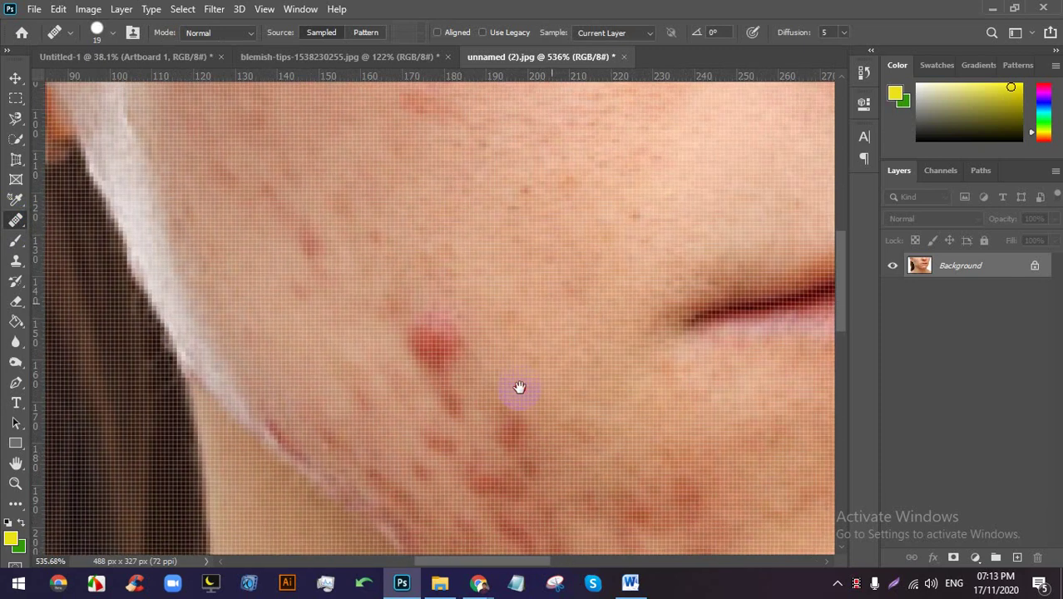
# Try to heal the red blemishes on the cheek and jaw with the Healing Brush without defining a source point.
pyautogui.click(427, 343)
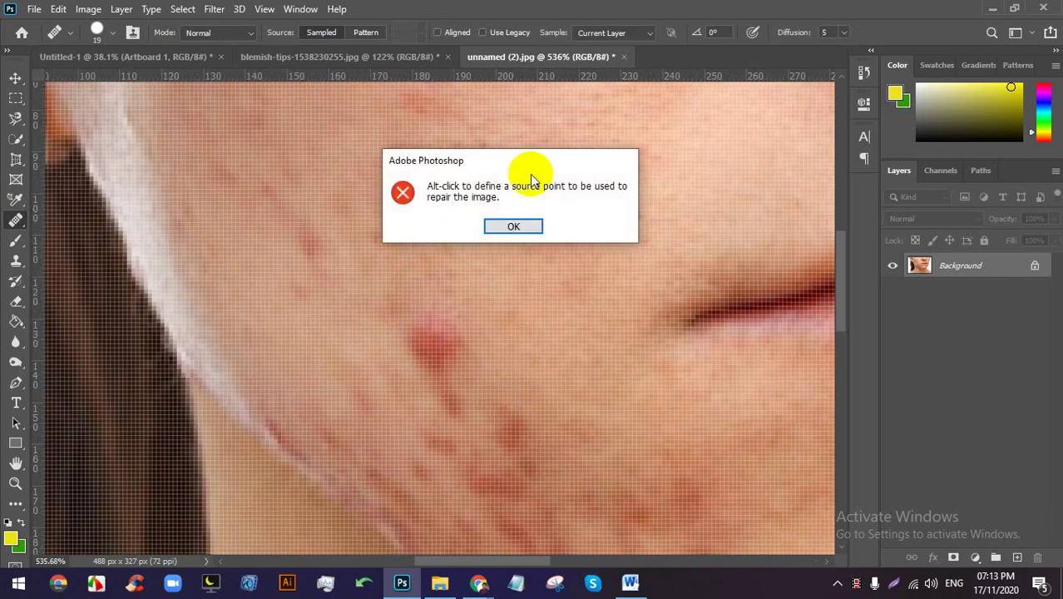
pyautogui.click(514, 226)
pyautogui.scroll(-3, 541, 333)
pyautogui.click(426, 388)
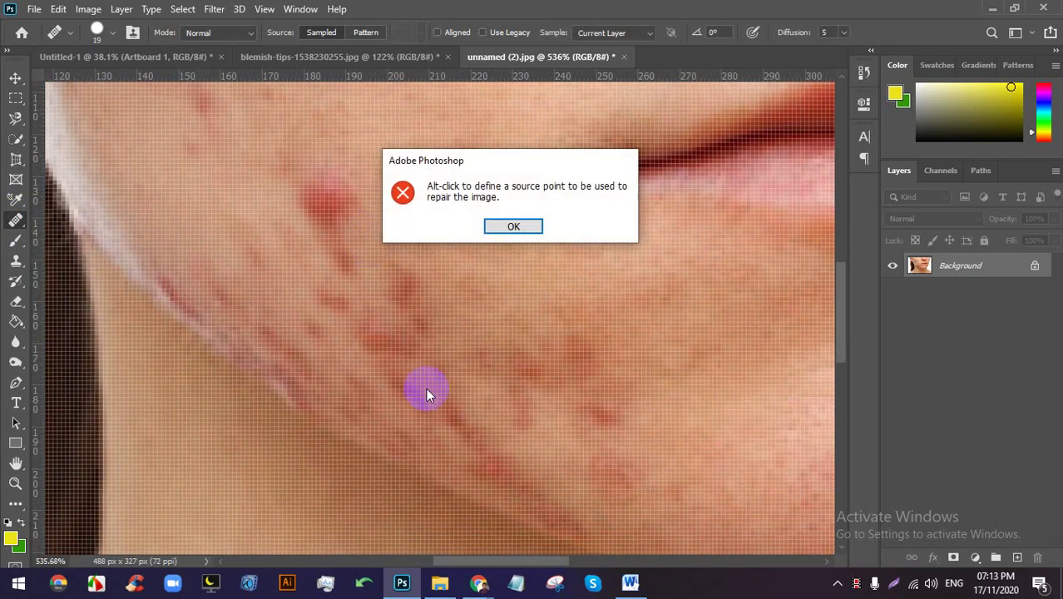
pyautogui.click(514, 226)
pyautogui.click(486, 349)
pyautogui.click(514, 229)
# Sample clear skin on the upper cheek and heal the large red blemish on the lower cheek with the Healing Brush.
pyautogui.scroll(3, 522, 311)
pyautogui.keyDown('alt'); pyautogui.click(510, 198); pyautogui.keyUp('alt')
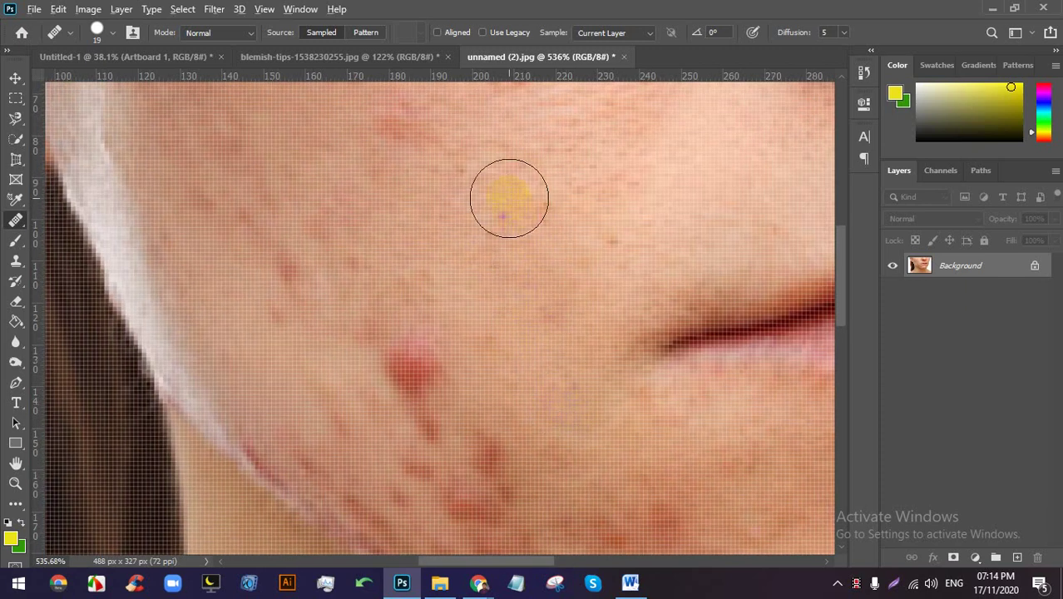
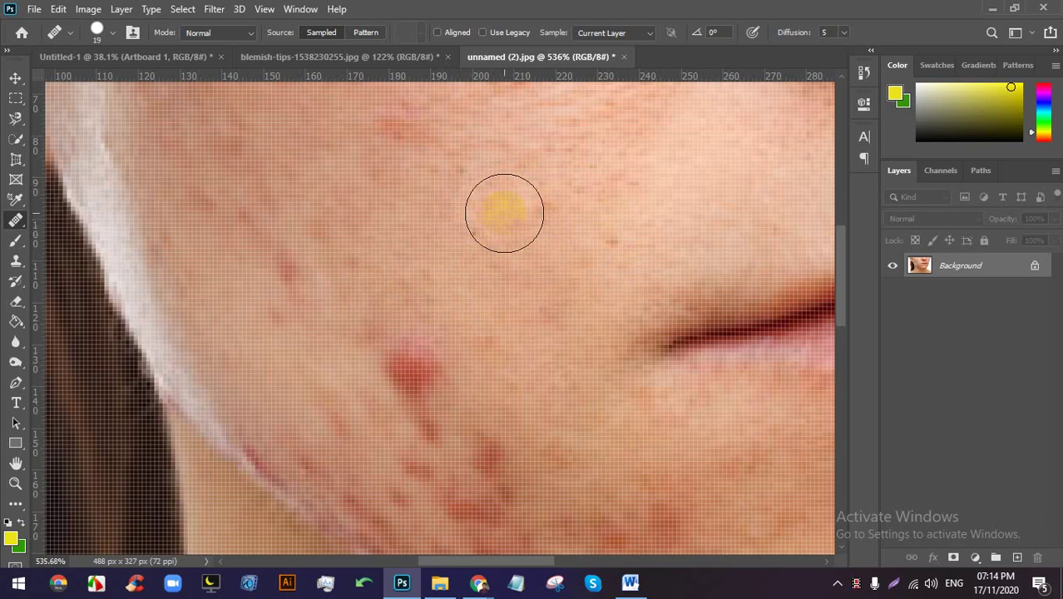
pyautogui.click(413, 374)
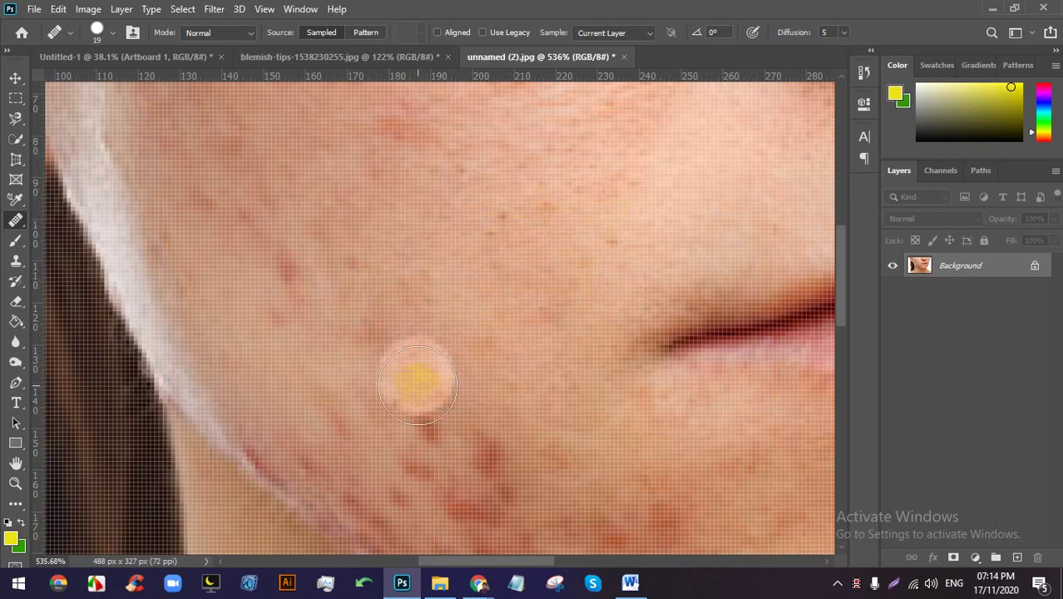
pyautogui.moveTo(417, 372)
pyautogui.mouseDown()
pyautogui.moveTo(429, 378)
pyautogui.moveTo(401, 371)
pyautogui.mouseUp()
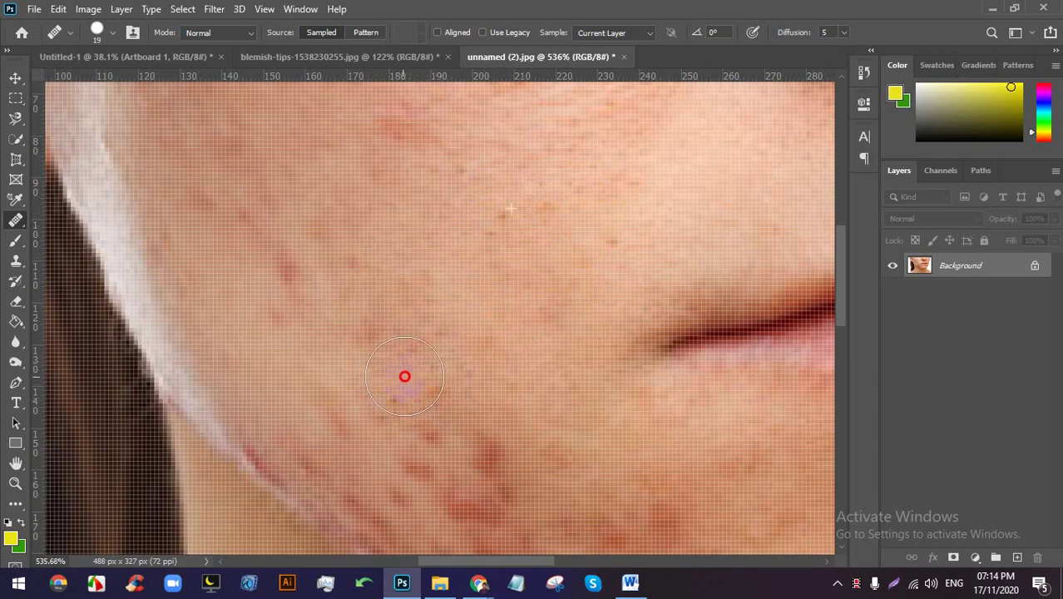
pyautogui.moveTo(416, 378); pyautogui.dragTo(408, 388)
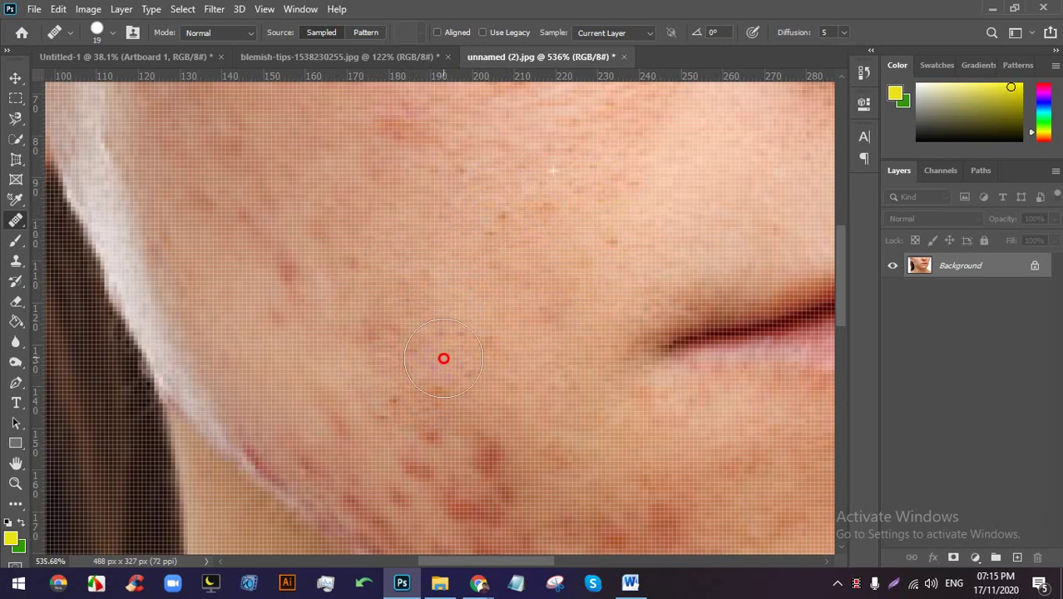
pyautogui.moveTo(444, 359); pyautogui.dragTo(439, 376)
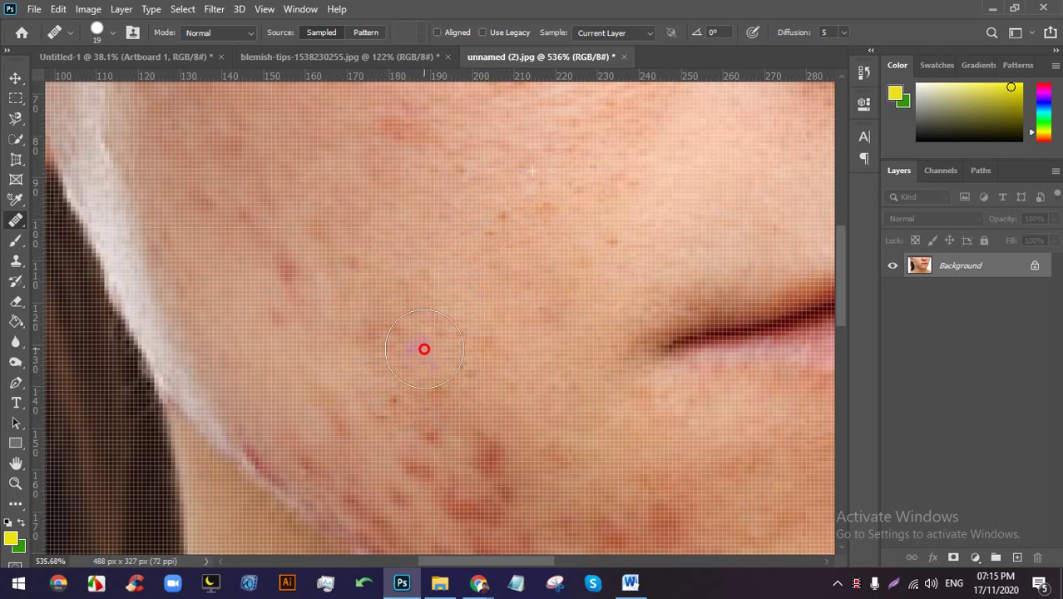
# Sample clean cheek skin again and heal the cluster of red spots just below the healed blemish.
pyautogui.keyDown('alt'); pyautogui.scroll(-3, 493, 380); pyautogui.keyUp('alt')
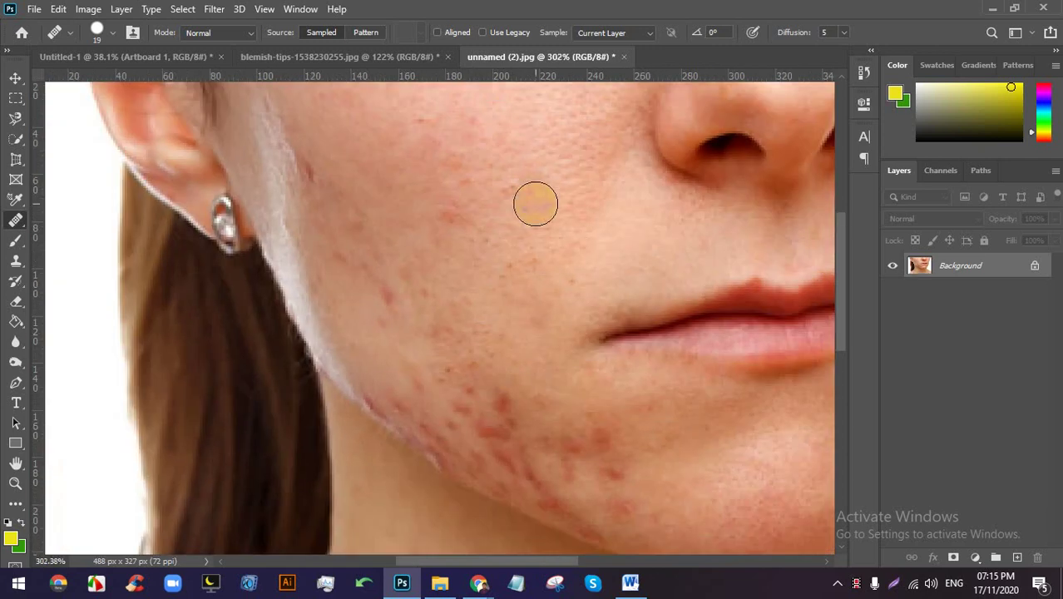
pyautogui.keyDown('alt'); pyautogui.scroll(2, 493, 329); pyautogui.keyUp('alt')
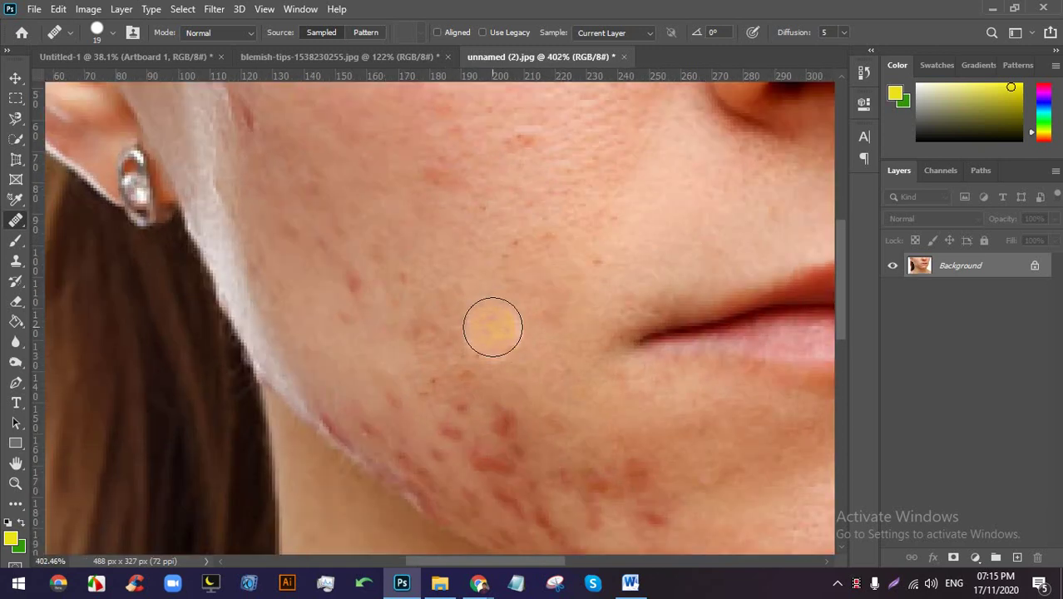
pyautogui.keyDown('alt'); pyautogui.click(500, 287); pyautogui.keyUp('alt')
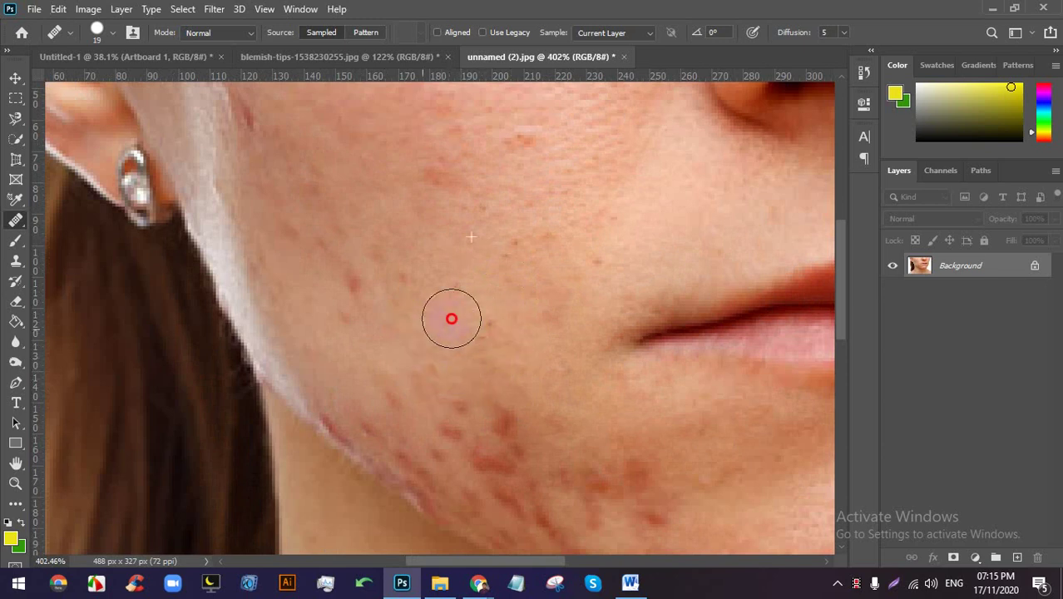
pyautogui.click(474, 351)
pyautogui.scroll(-1, 479, 258)
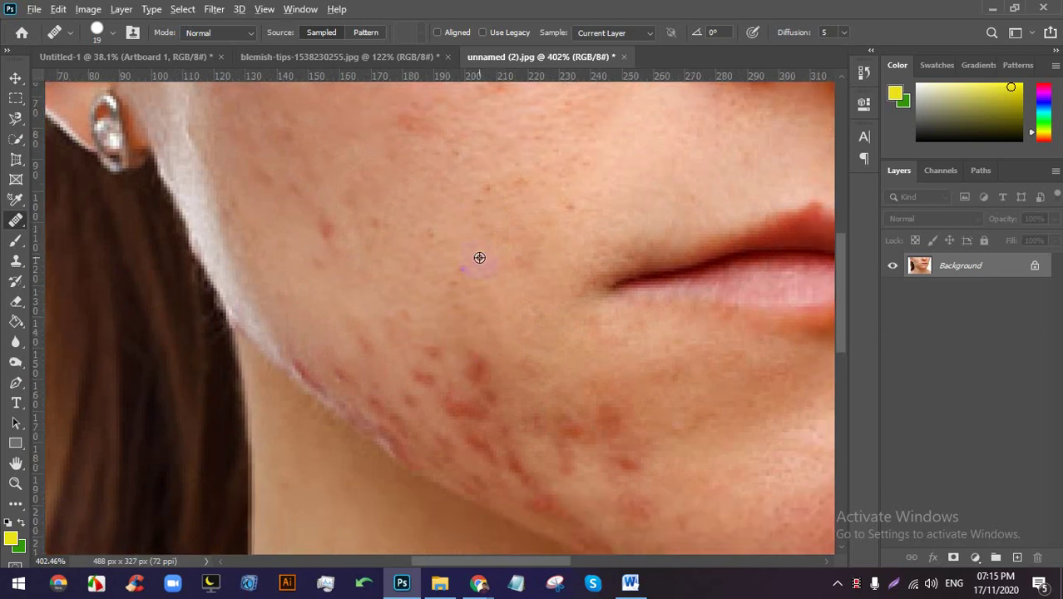
pyautogui.moveTo(476, 350)
pyautogui.mouseDown()
pyautogui.moveTo(445, 335)
pyautogui.moveTo(440, 355)
pyautogui.moveTo(458, 396)
pyautogui.moveTo(503, 401)
pyautogui.moveTo(440, 371)
pyautogui.moveTo(430, 408)
pyautogui.moveTo(399, 375)
pyautogui.moveTo(418, 394)
pyautogui.moveTo(445, 391)
pyautogui.moveTo(451, 332)
pyautogui.mouseUp()
pyautogui.moveTo(499, 296)
pyautogui.mouseDown()
pyautogui.moveTo(453, 390)
pyautogui.moveTo(390, 356)
pyautogui.moveTo(500, 269)
pyautogui.moveTo(451, 320)
pyautogui.mouseUp()
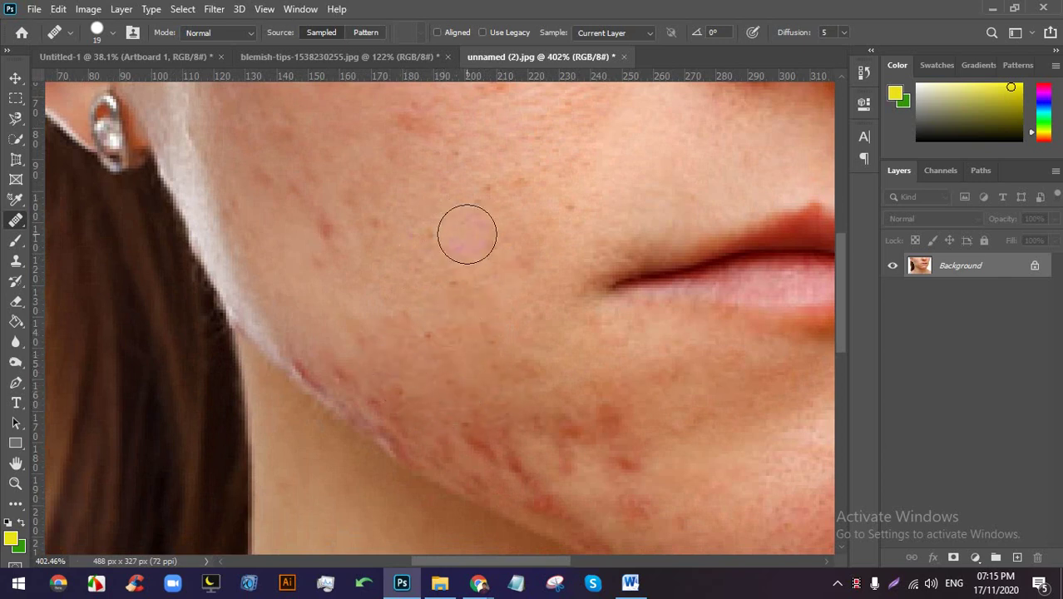
pyautogui.moveTo(465, 230)
pyautogui.mouseDown()
pyautogui.moveTo(440, 360)
pyautogui.moveTo(435, 318)
pyautogui.mouseUp()
pyautogui.moveTo(479, 277)
pyautogui.mouseDown()
pyautogui.moveTo(451, 275)
pyautogui.moveTo(456, 211)
pyautogui.moveTo(474, 272)
pyautogui.mouseUp()
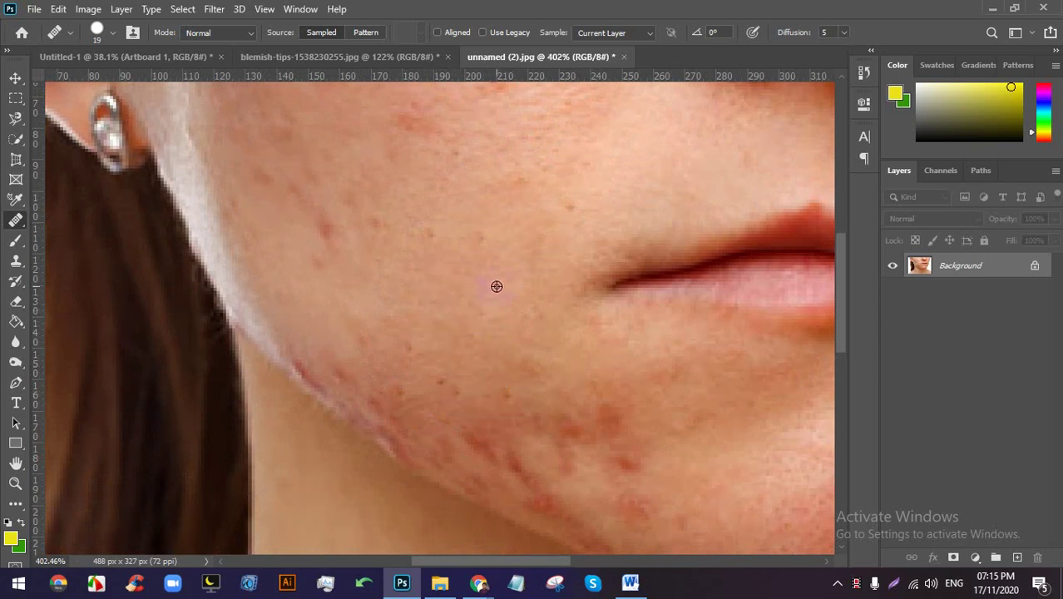
# Heal the reddish marks along the jaw edge below the ear with the Healing Brush.
pyautogui.click(458, 411)
pyautogui.click(393, 380)
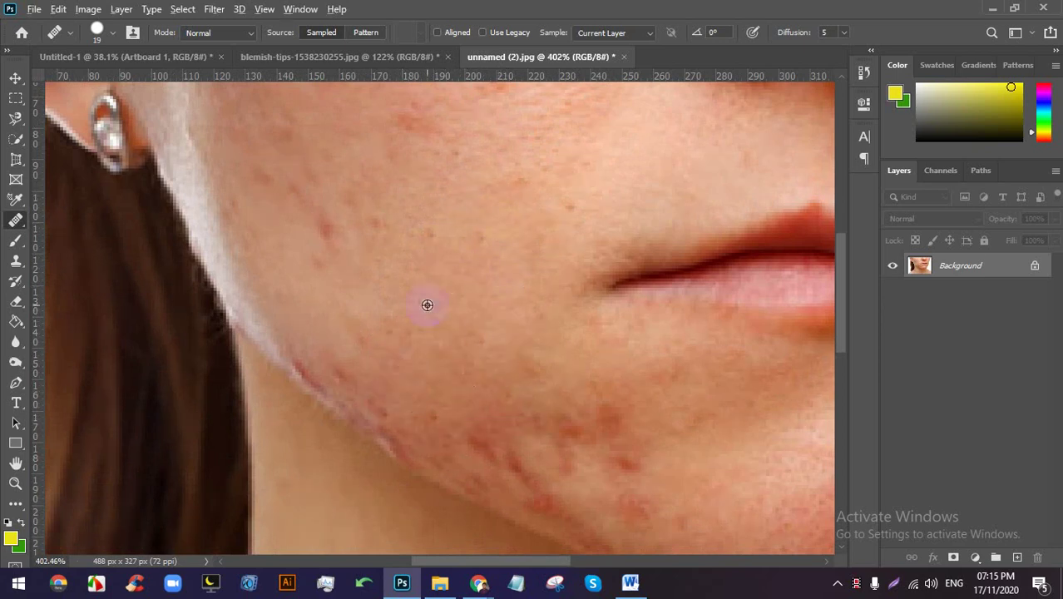
pyautogui.click(345, 381)
pyautogui.click(308, 384)
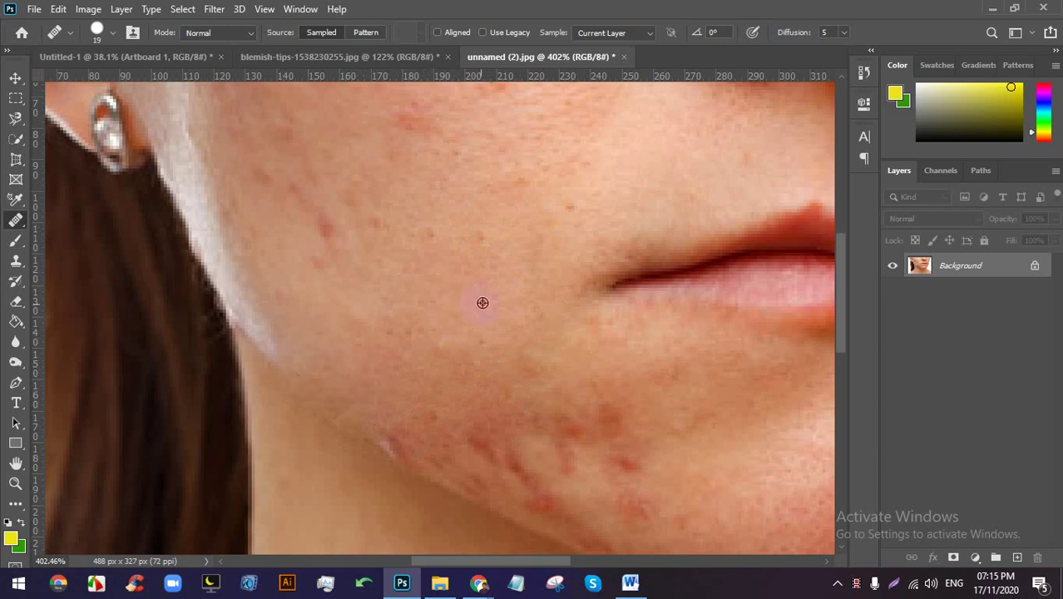
# Heal the faint red spots on the lower cheek just above the jawline using nearby sampled skin.
pyautogui.click(451, 422)
pyautogui.click(490, 359)
pyautogui.click(488, 401)
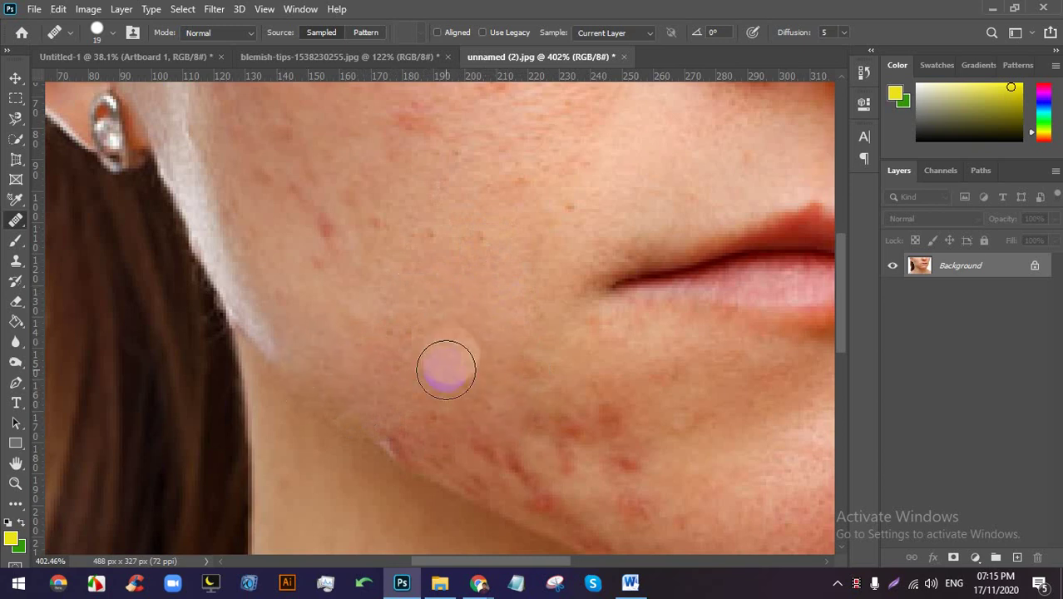
pyautogui.click(475, 364)
pyautogui.click(589, 372)
# Resample clear cheek skin several times and heal the red patches below the corner of the mouth.
pyautogui.keyDown('alt'); pyautogui.click(458, 311); pyautogui.keyUp('alt')
pyautogui.click(555, 375)
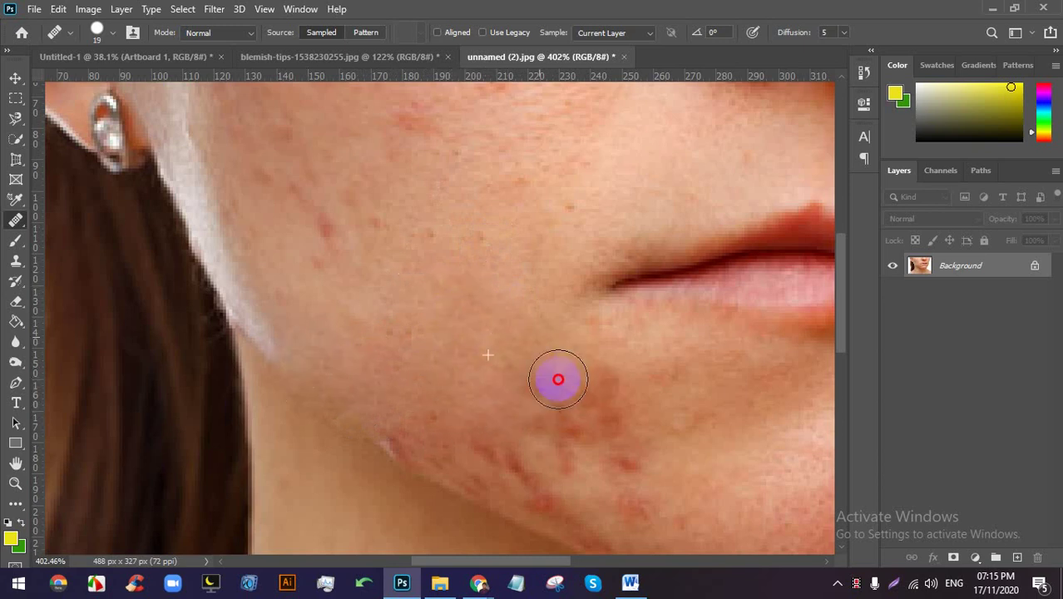
pyautogui.keyDown('alt'); pyautogui.click(475, 287); pyautogui.keyUp('alt')
pyautogui.click(534, 394)
pyautogui.click(517, 320)
pyautogui.click(638, 409)
pyautogui.click(560, 418)
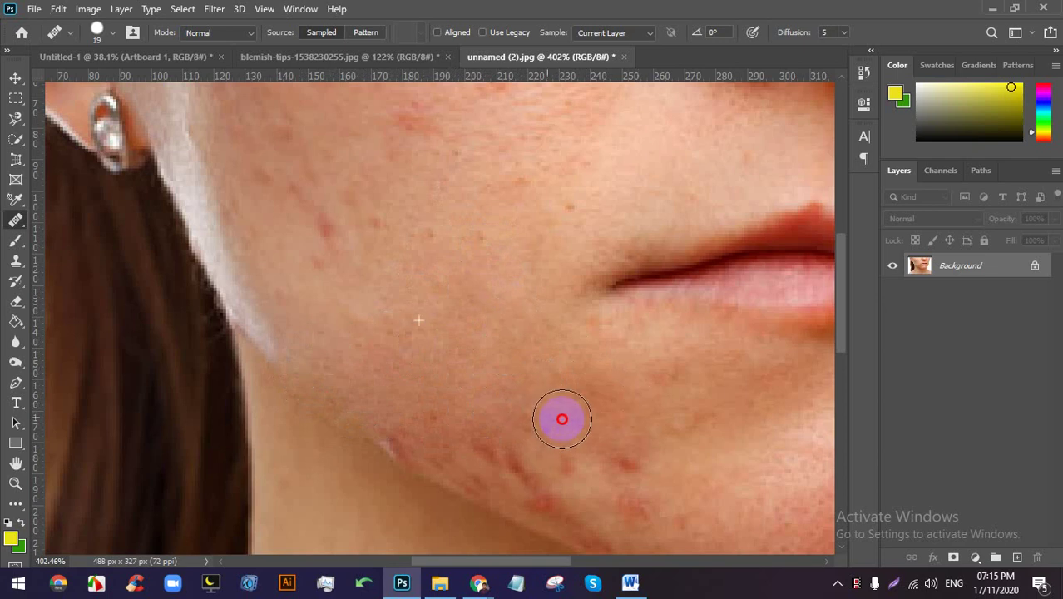
# Sample the cleaned lower cheek and heal the remaining red marks along the middle of the jawline.
pyautogui.click(506, 366)
pyautogui.click(492, 423)
pyautogui.click(465, 423)
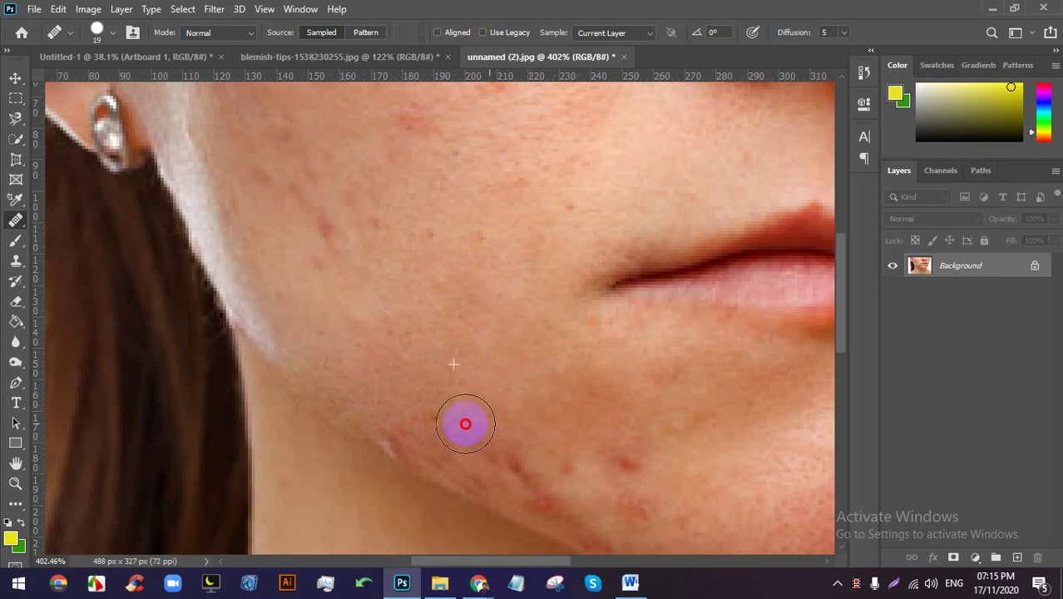
pyautogui.keyDown('alt'); pyautogui.click(489, 364); pyautogui.keyUp('alt')
pyautogui.click(385, 417)
pyautogui.click(439, 453)
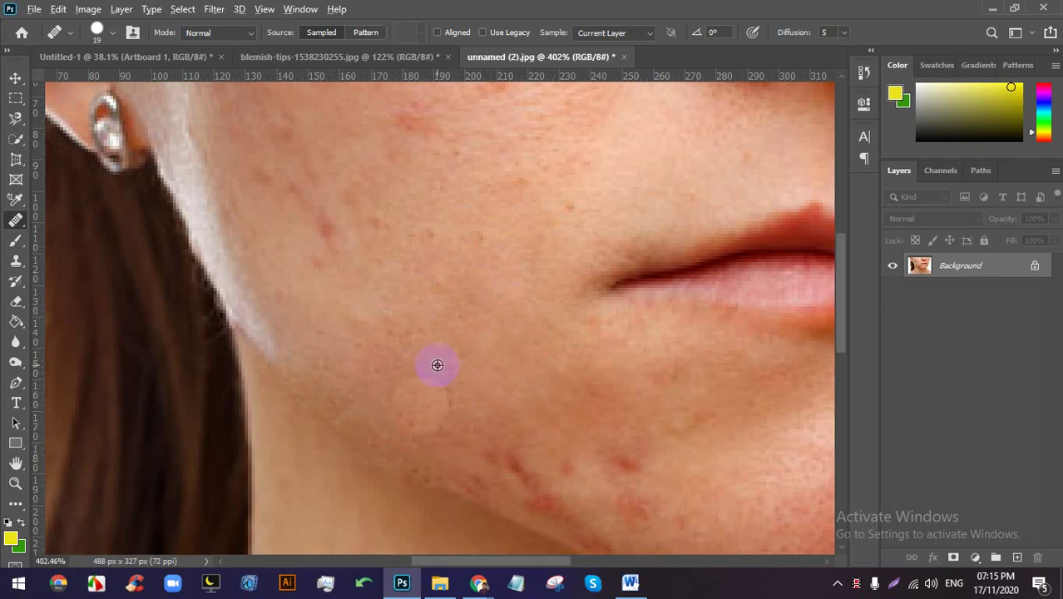
# Reselect the Healing Brush, sample clear cheek skin and heal the dark red marks between the lower jaw and chin.
pyautogui.press('z')
pyautogui.keyDown('alt'); pyautogui.click(489, 420); pyautogui.keyUp('alt')
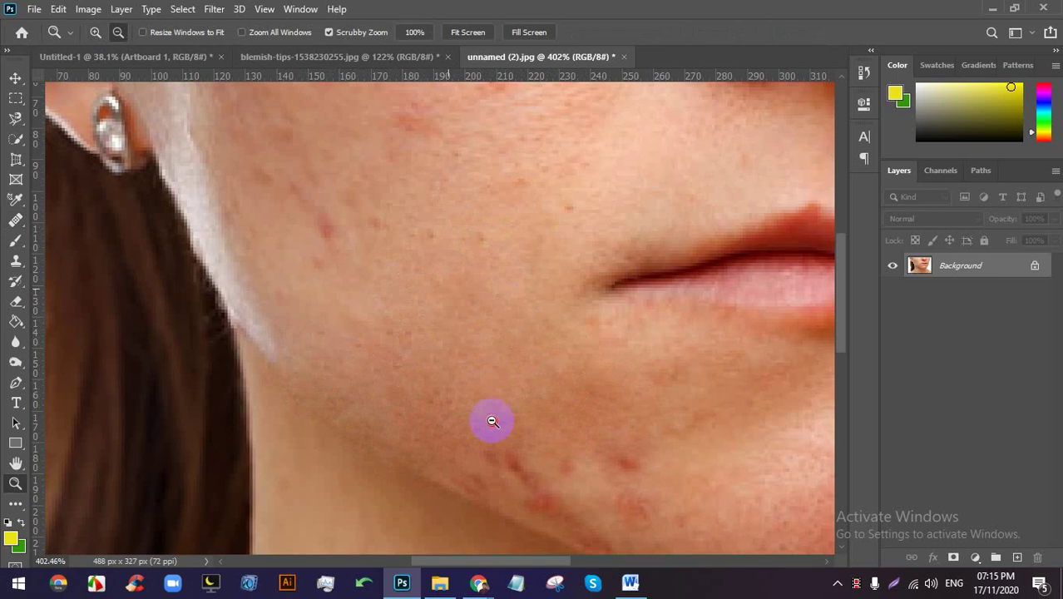
pyautogui.click(454, 417)
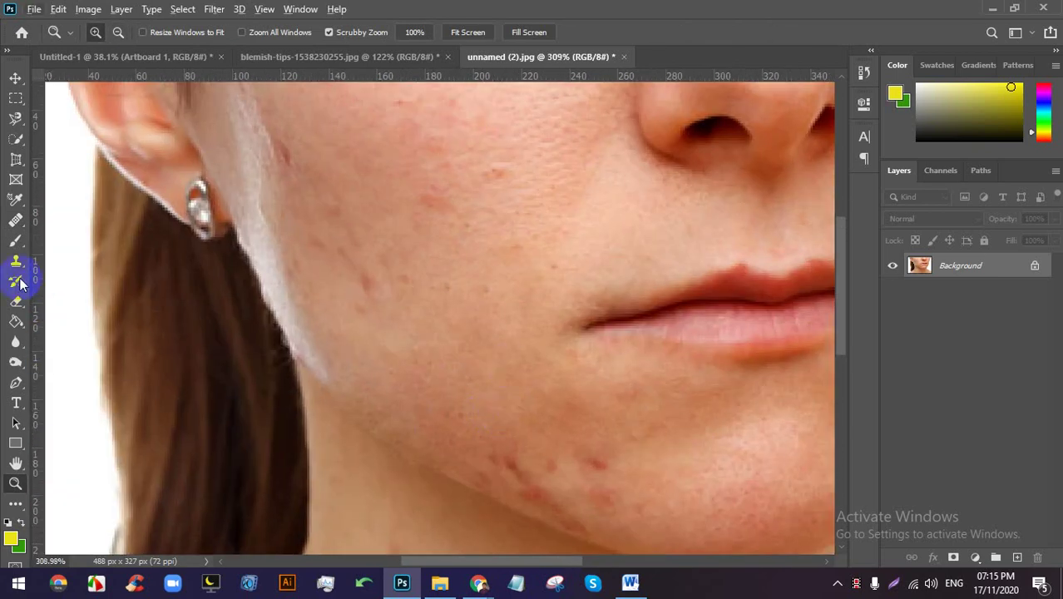
pyautogui.click(16, 221)
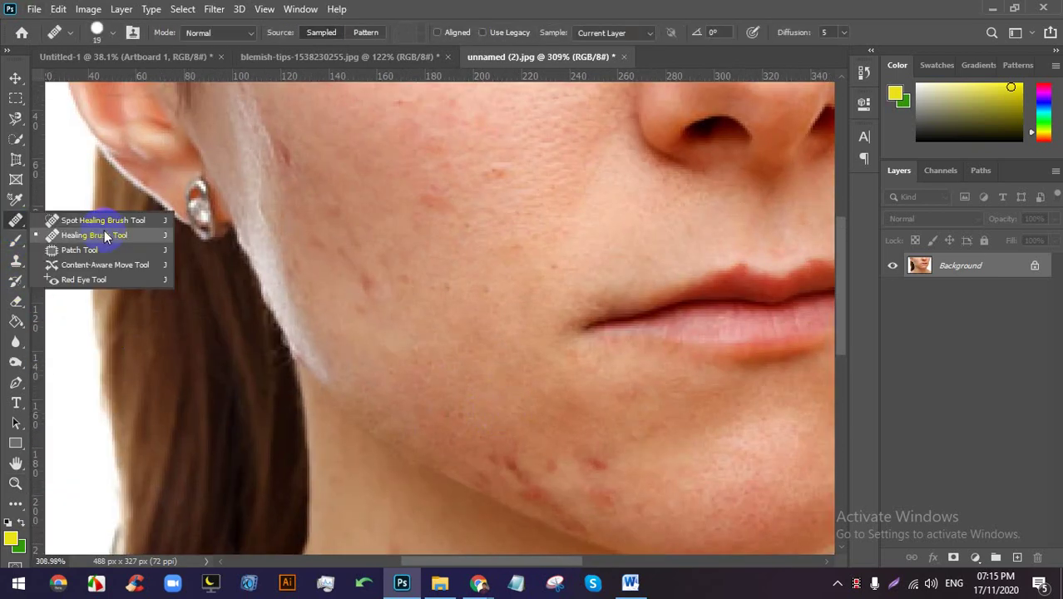
pyautogui.click(105, 236)
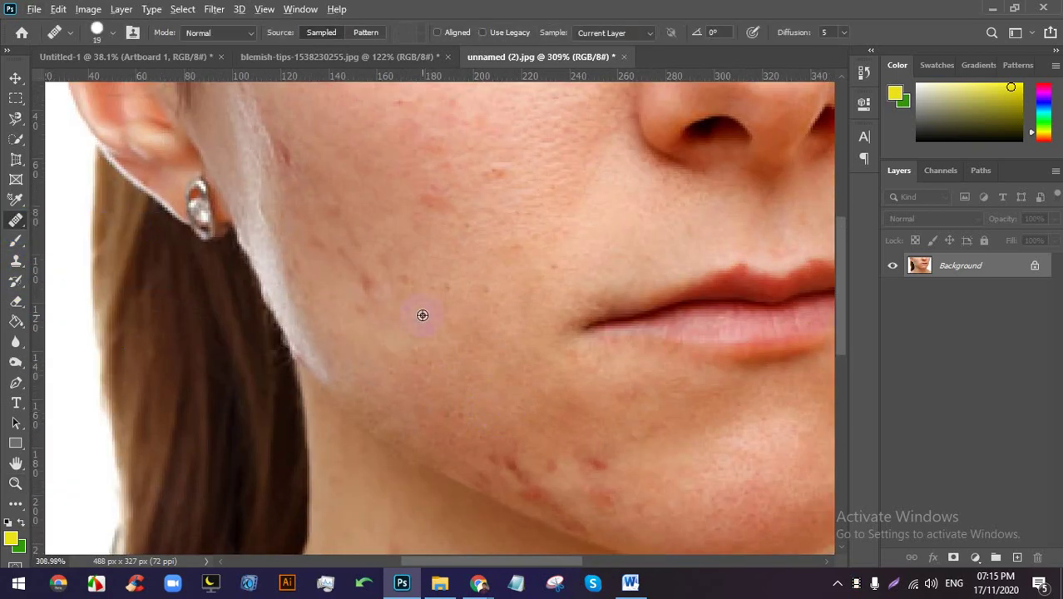
pyautogui.keyDown('alt'); pyautogui.click(470, 321); pyautogui.keyUp('alt')
pyautogui.click(499, 457)
pyautogui.click(583, 464)
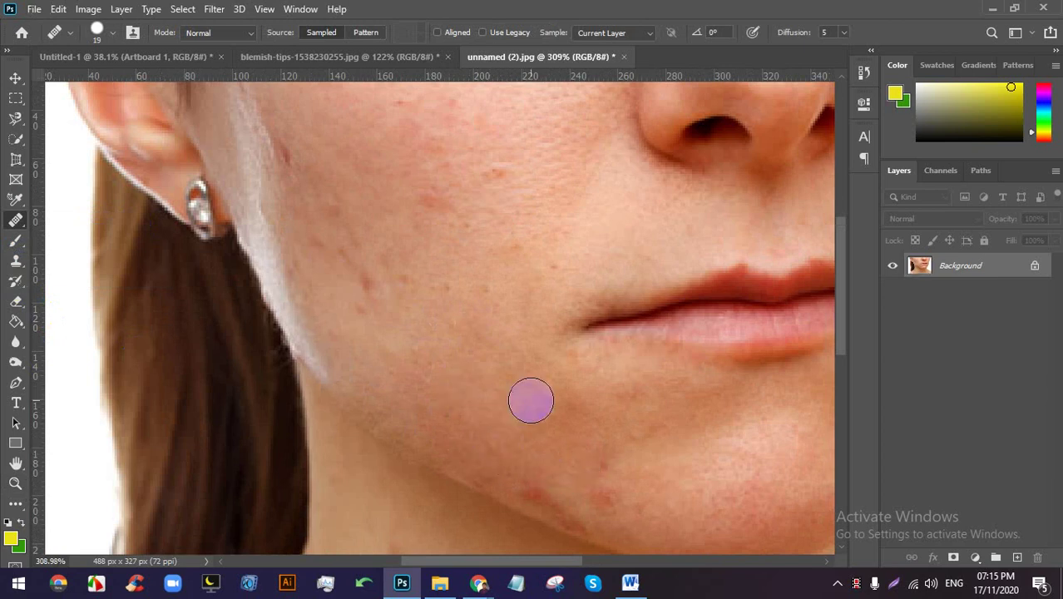
pyautogui.click(555, 451)
# Sample healed skin on the lower cheek and cover the last red patches along the chin's lower edge.
pyautogui.keyDown('alt'); pyautogui.click(532, 426); pyautogui.keyUp('alt')
pyautogui.click(607, 508)
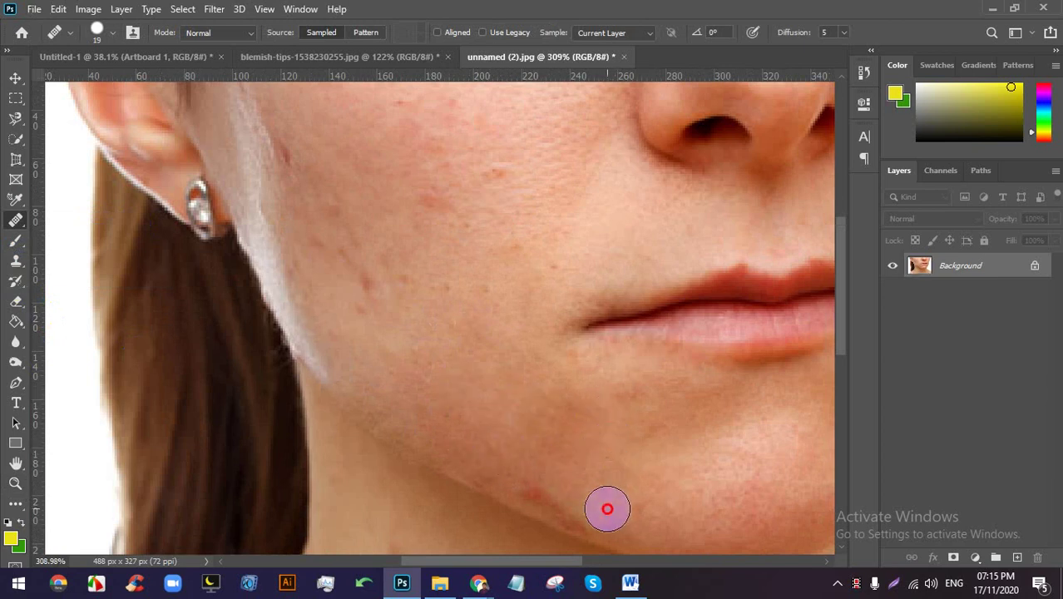
pyautogui.moveTo(607, 508)
pyautogui.mouseDown()
pyautogui.moveTo(555, 507)
pyautogui.moveTo(526, 480)
pyautogui.mouseUp()
pyautogui.click(579, 515)
# Heal the reddish spots on the upper cheek beside the nose with the 19 px Healing Brush.
pyautogui.scroll(-3, 526, 416)
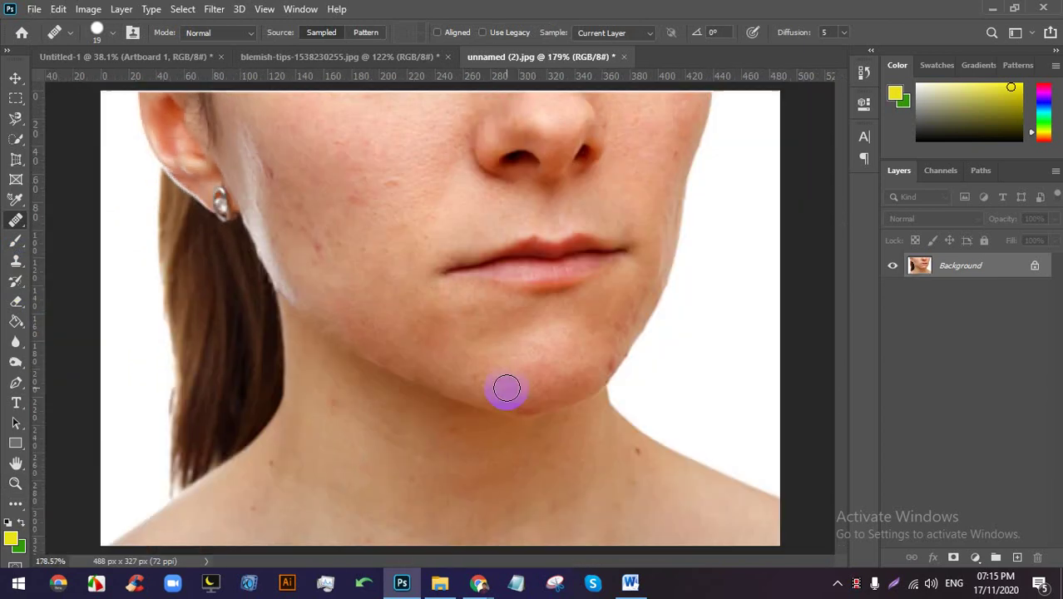
pyautogui.scroll(-2, 487, 388)
pyautogui.scroll(2, 482, 383)
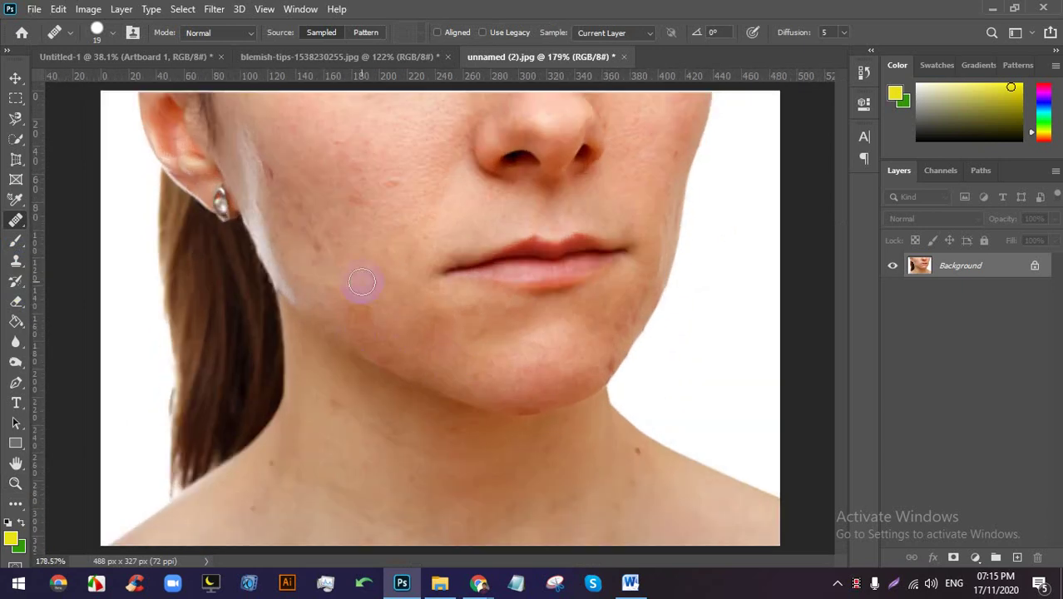
pyautogui.scroll(1, 356, 161)
pyautogui.scroll(2, 394, 260)
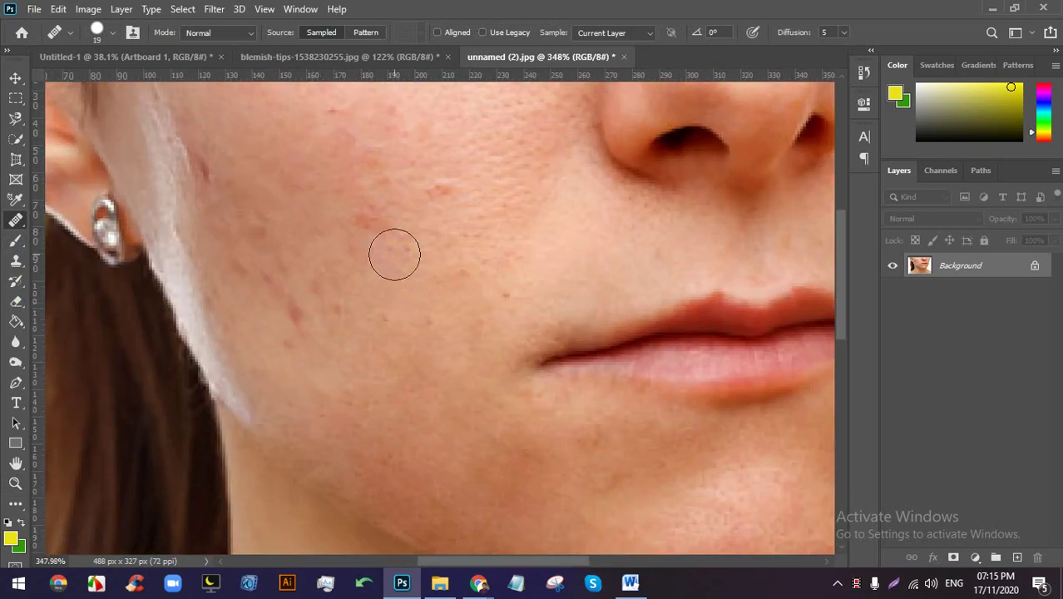
pyautogui.click(373, 214)
pyautogui.moveTo(448, 213); pyautogui.dragTo(429, 206)
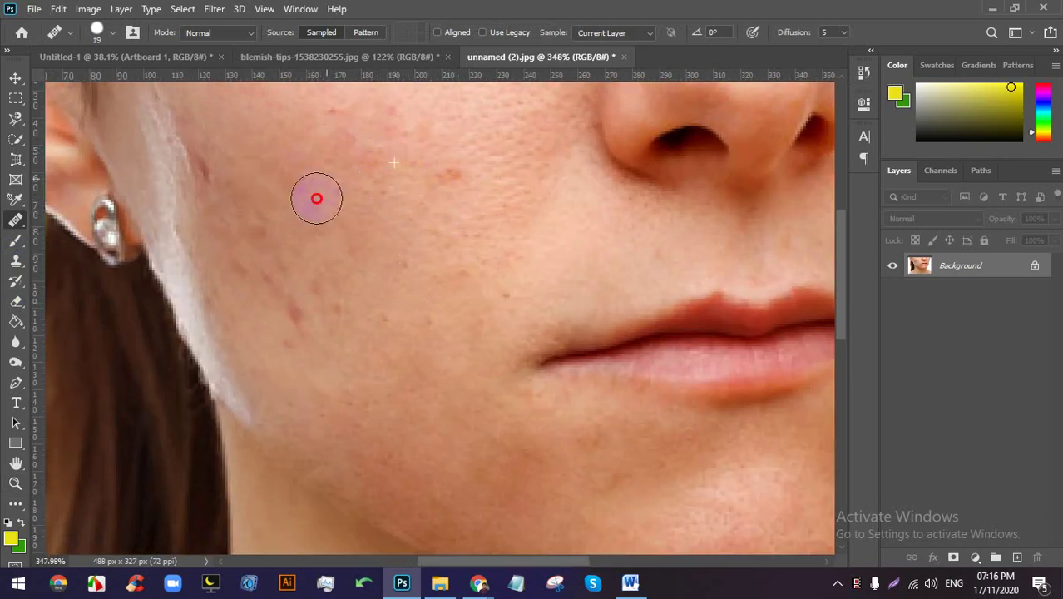
pyautogui.click(449, 175)
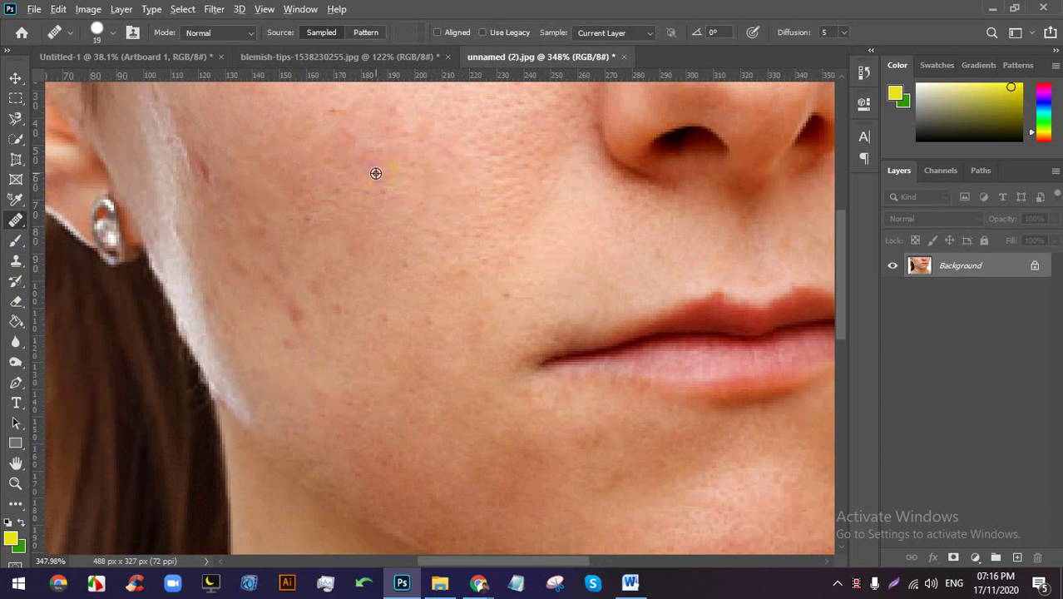
# Sample clear cheek skin with the Healing Brush and heal the remaining red marks on the cheek below the earring.
pyautogui.click(311, 265)
pyautogui.click(297, 321)
pyautogui.click(283, 301)
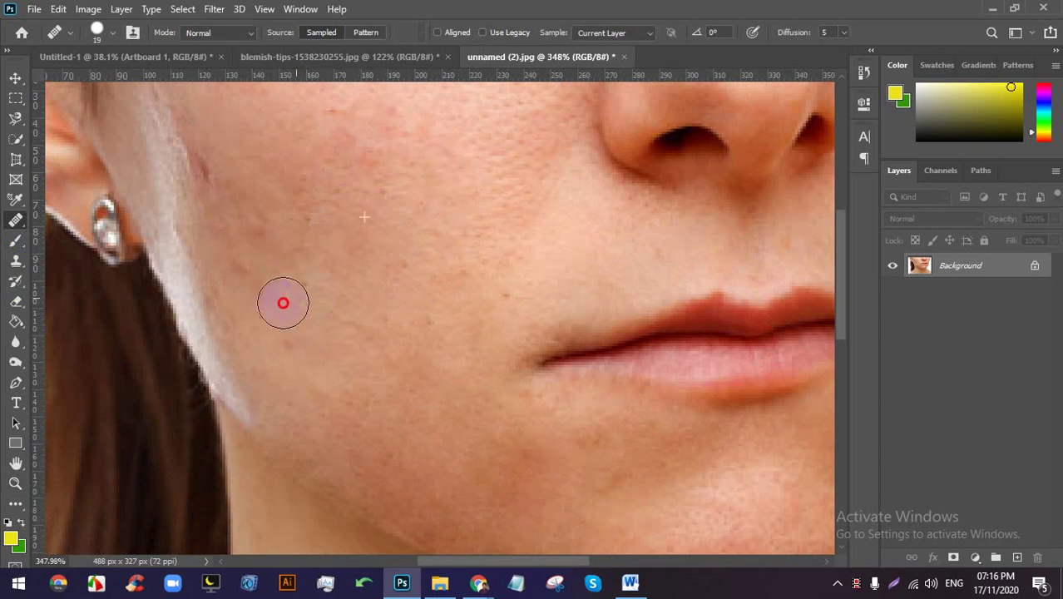
pyautogui.click(366, 280)
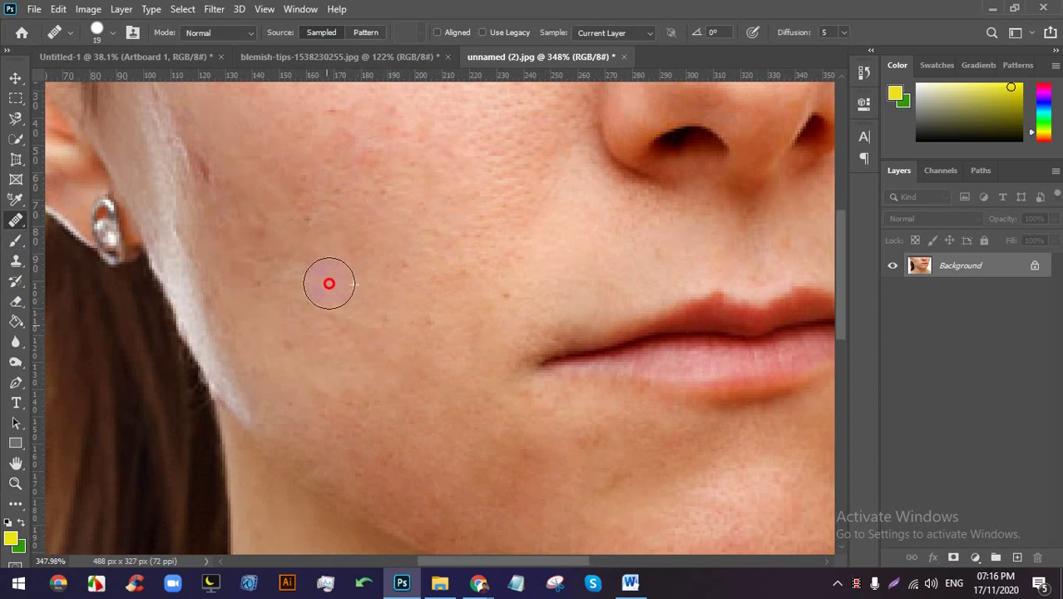
pyautogui.click(275, 243)
pyautogui.scroll(-5, 376, 377)
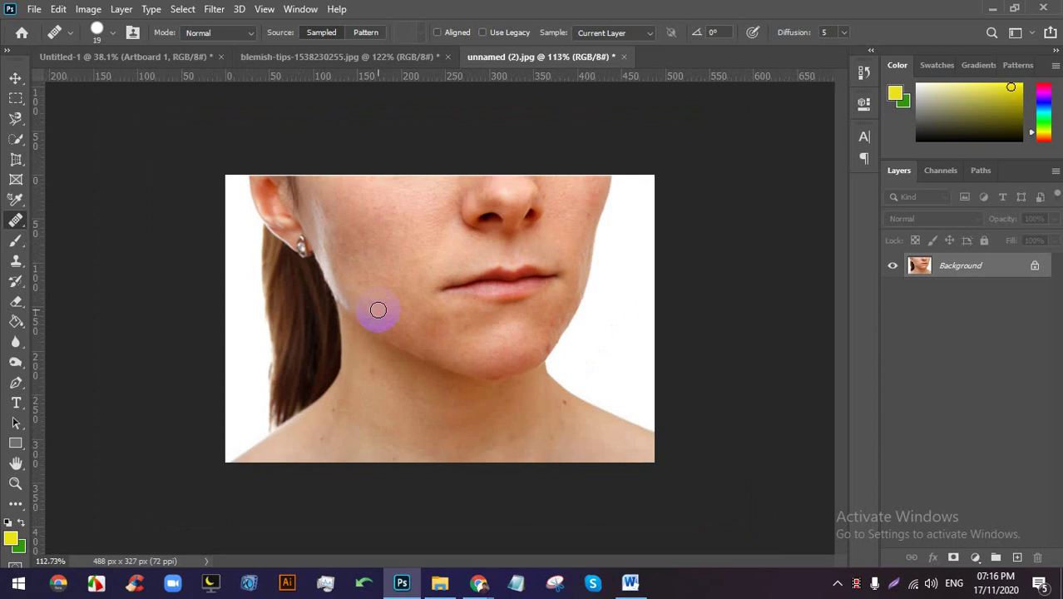
# Switch to the Google Meet call in Chrome and close the downloads bar.
pyautogui.click(442, 583)
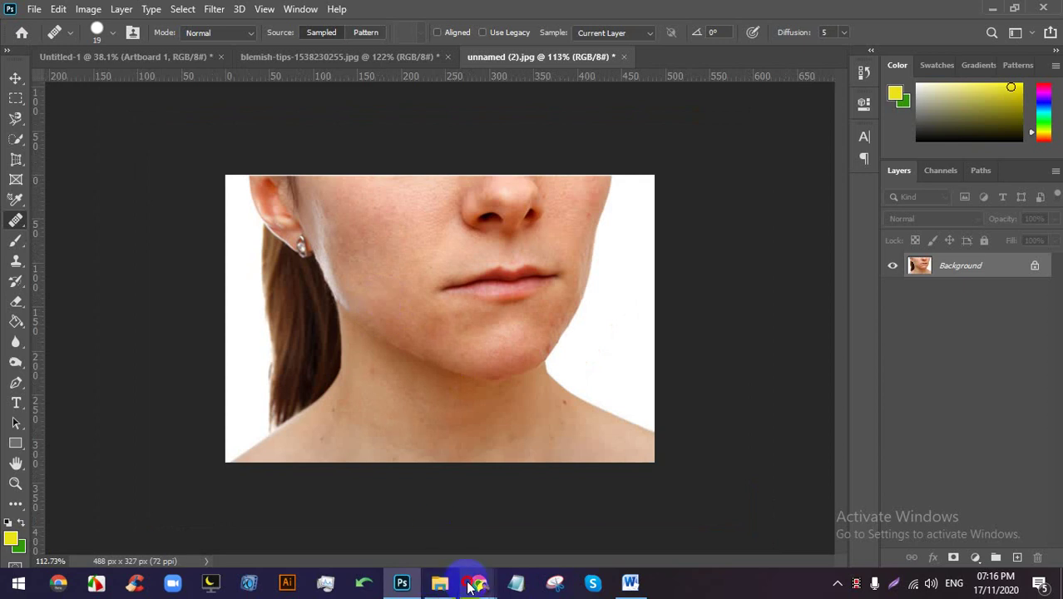
pyautogui.moveTo(478, 583)
pyautogui.click(399, 512)
pyautogui.click(260, 8)
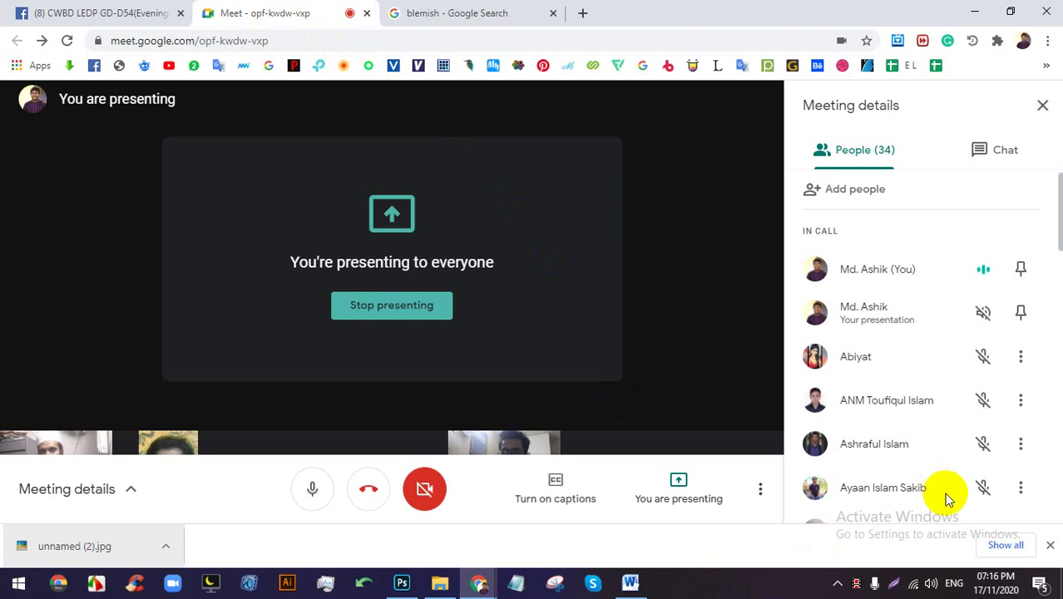
pyautogui.click(1050, 545)
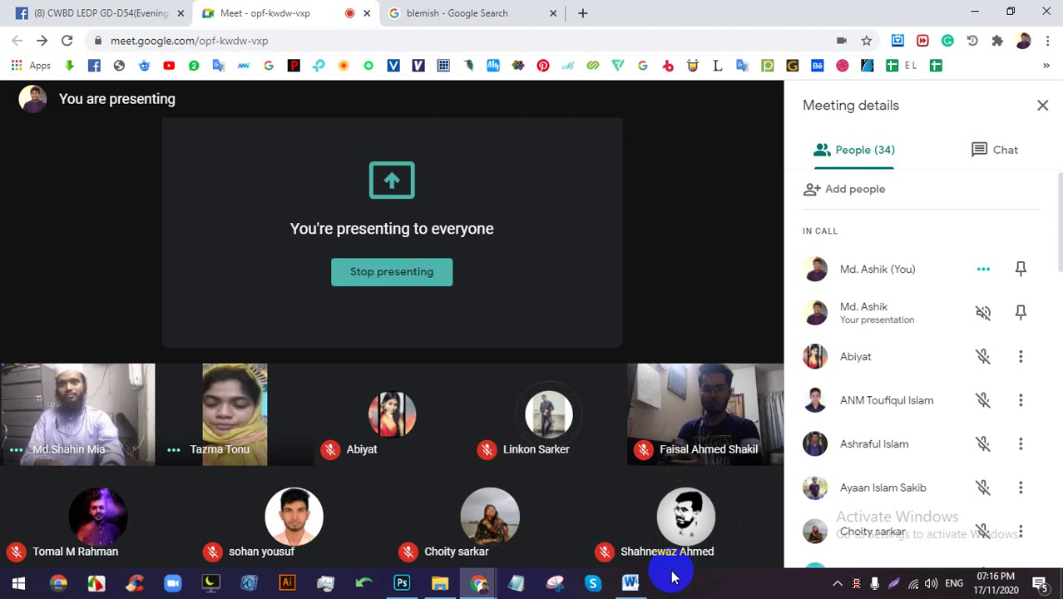
# Stop presenting the screen in the Google Meet call.
pyautogui.click(393, 280)
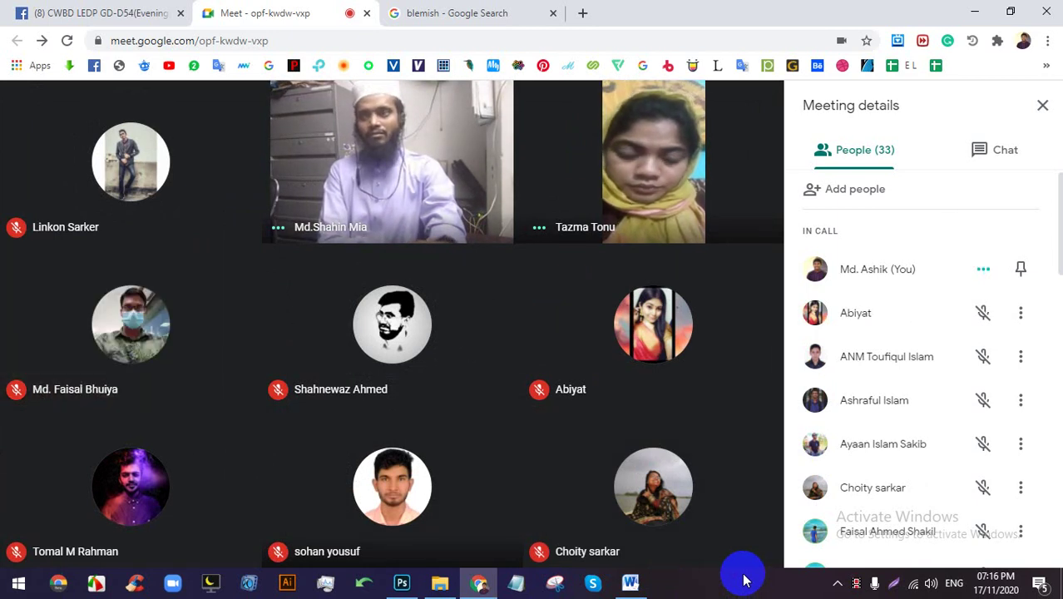
pyautogui.moveTo(593, 506)
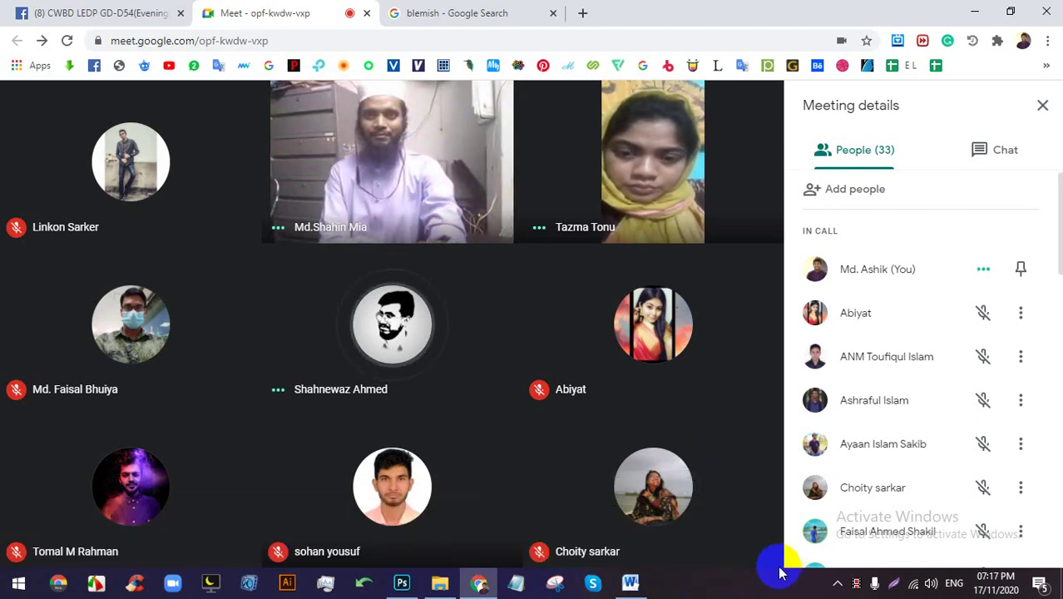
pyautogui.click(431, 536)
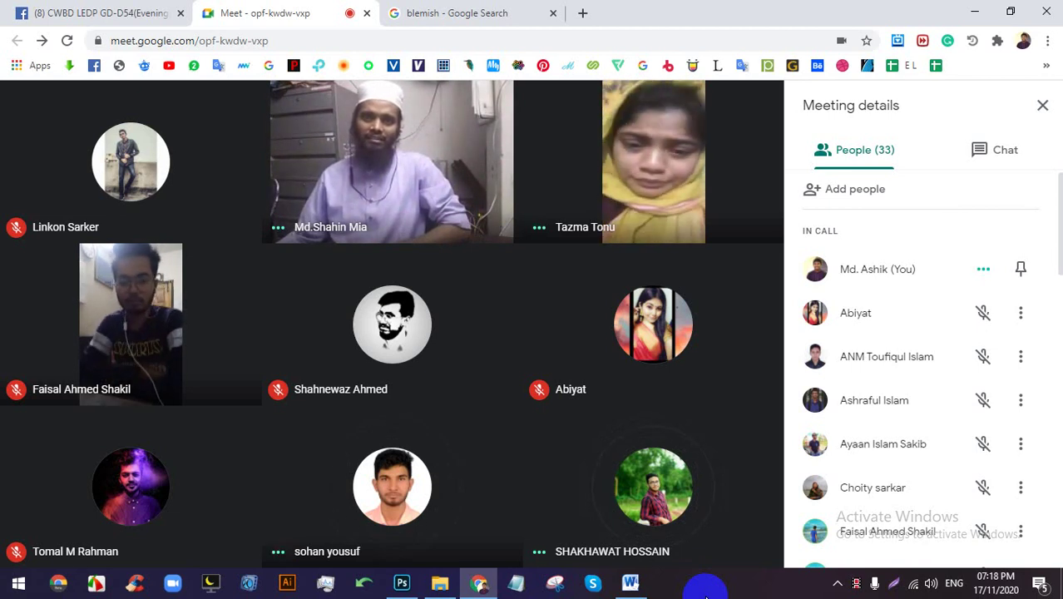
# Look through the list of people in the call.
pyautogui.scroll(-10, 908, 471)
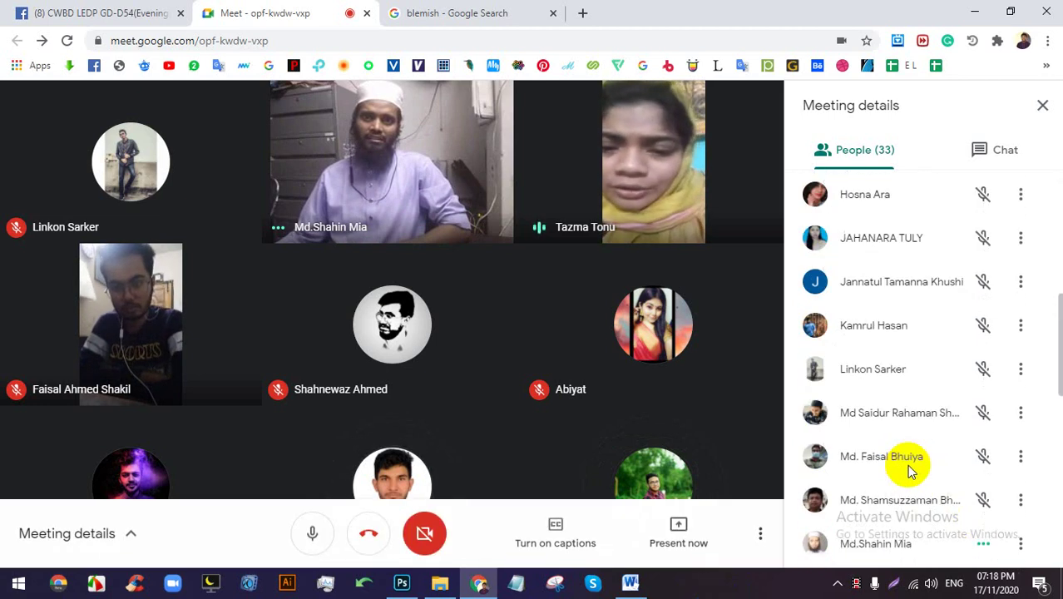
pyautogui.scroll(-2, 907, 464)
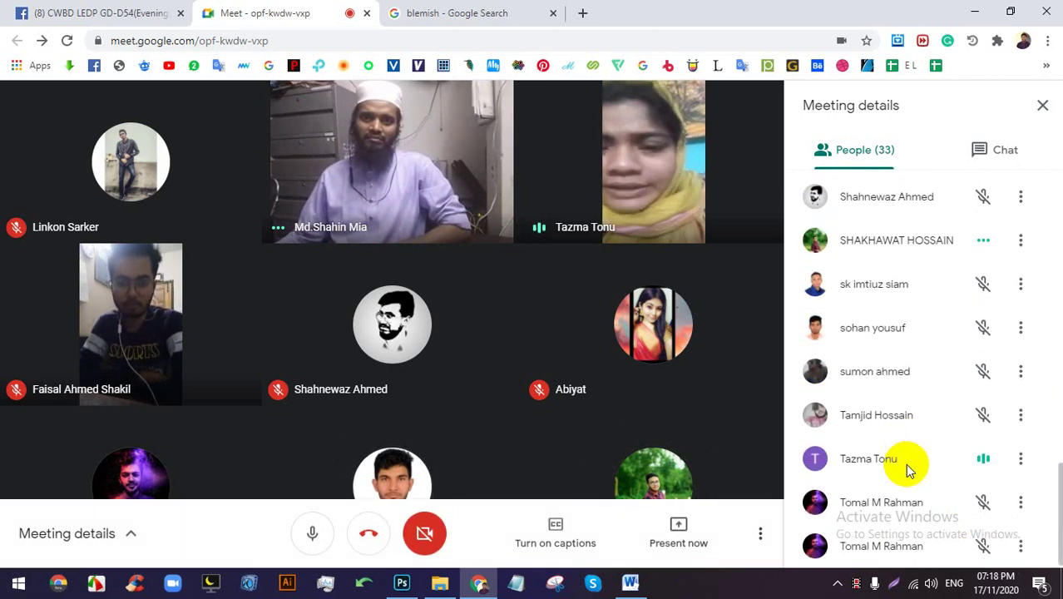
pyautogui.scroll(7, 906, 470)
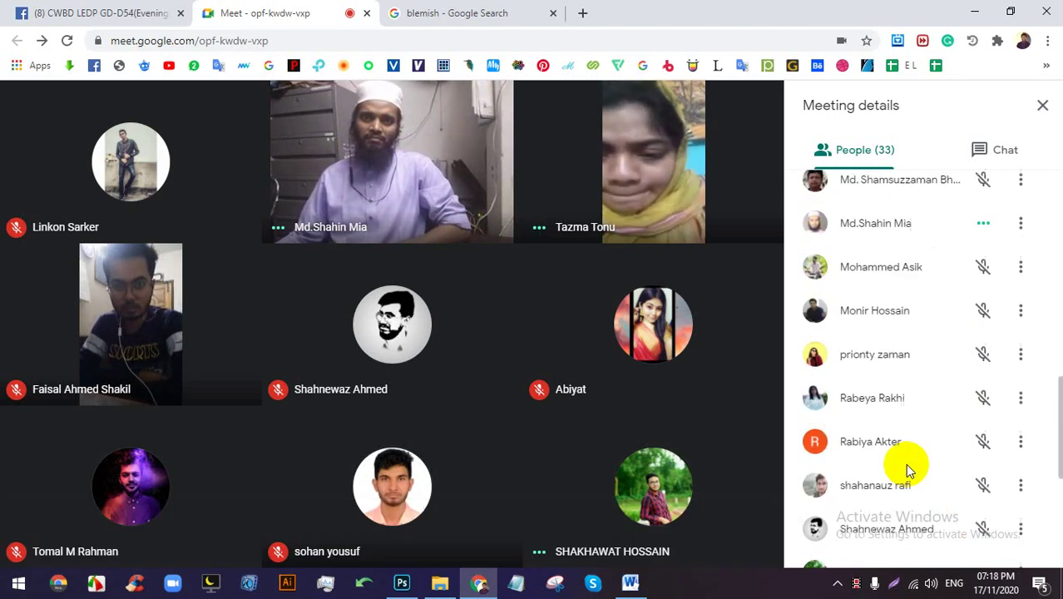
pyautogui.scroll(-2, 907, 468)
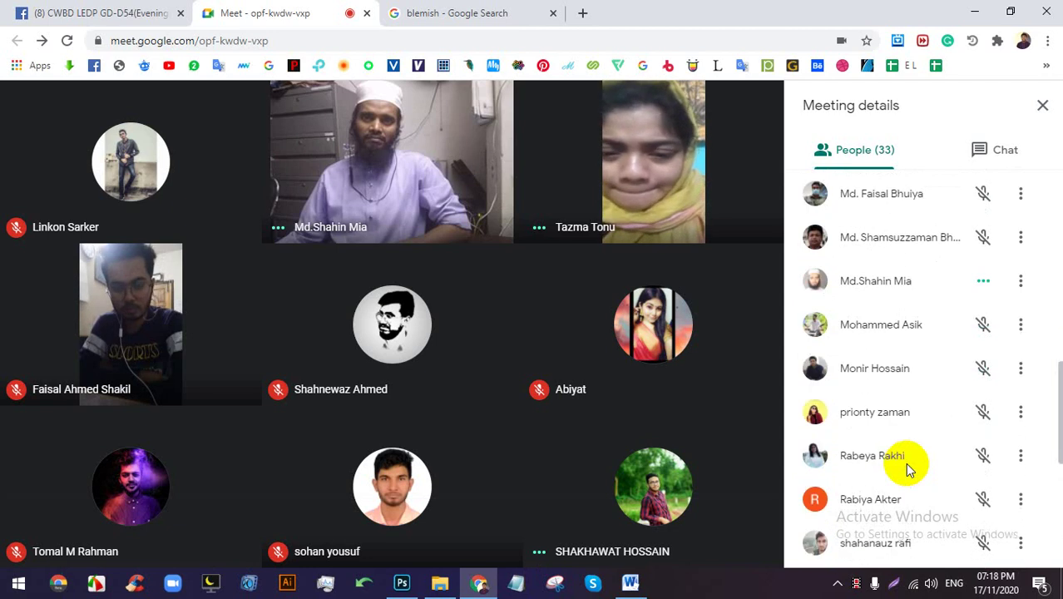
pyautogui.scroll(8, 915, 462)
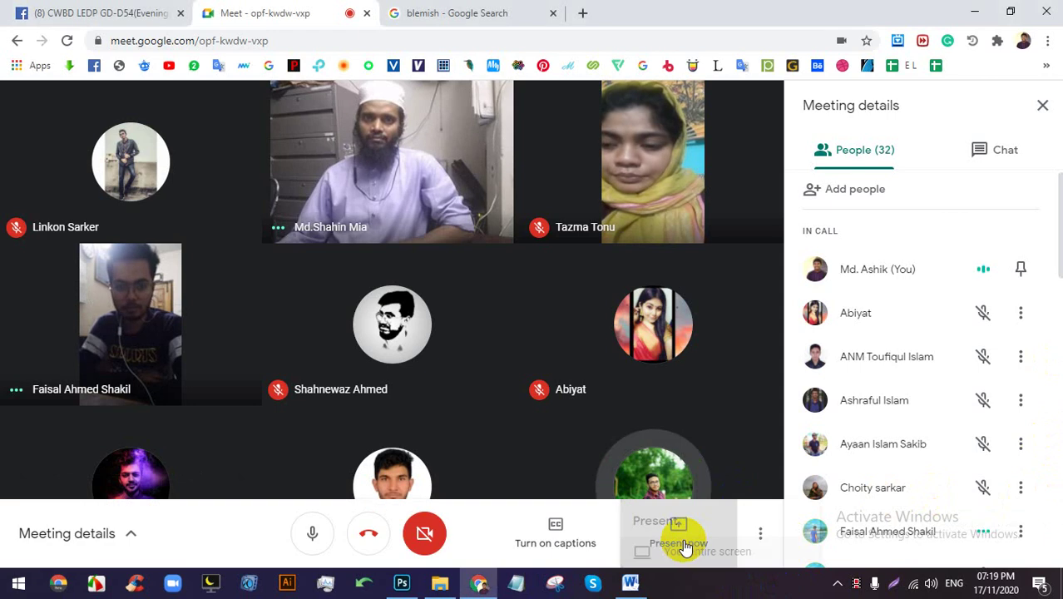
# Present the entire screen to the Google Meet call.
pyautogui.click(680, 541)
pyautogui.click(687, 407)
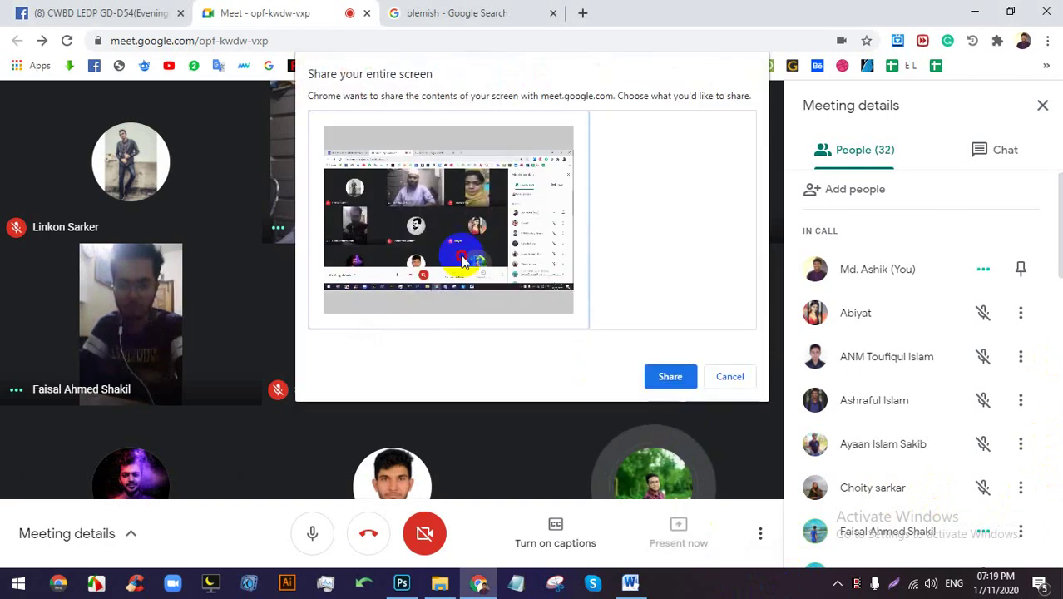
pyautogui.click(663, 377)
pyautogui.click(669, 541)
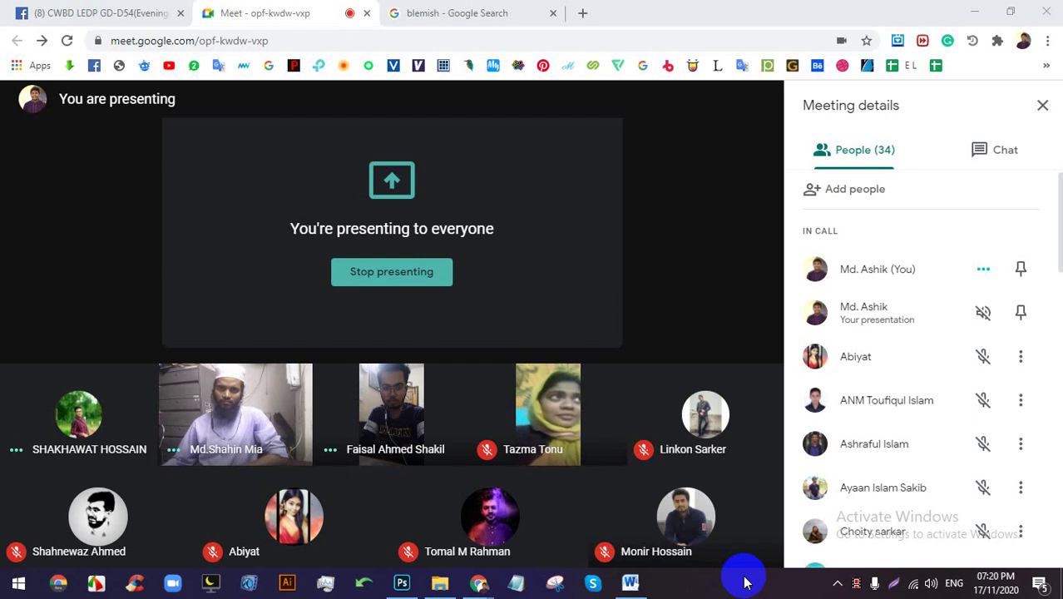
# Switch back to Photoshop and show the tools grouped with the Healing Brush.
pyautogui.moveTo(487, 528)
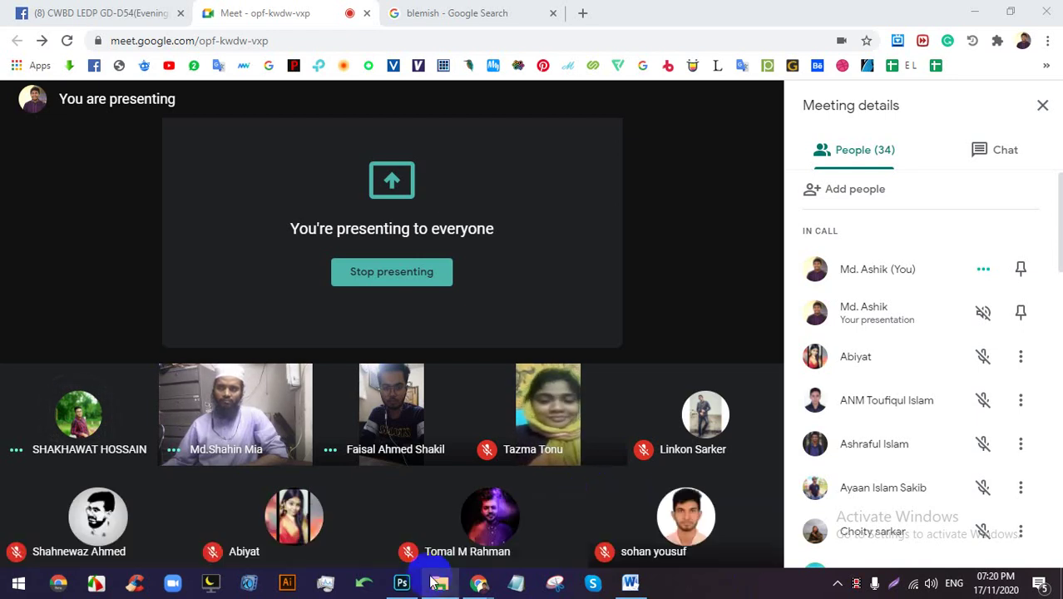
pyautogui.click(402, 582)
pyautogui.scroll(-2, 581, 295)
pyautogui.scroll(2, 277, 276)
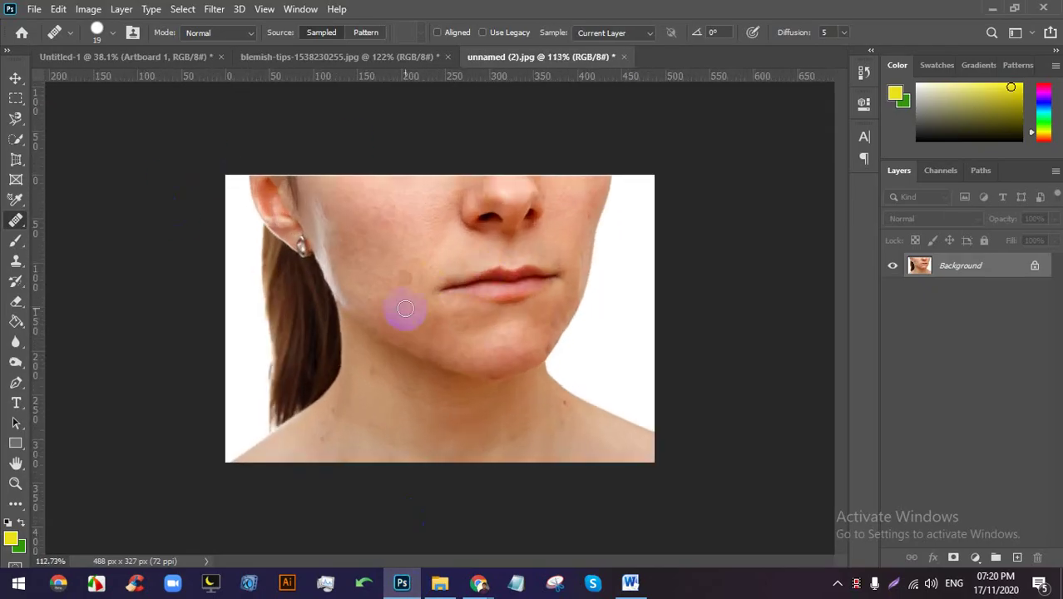
pyautogui.rightClick(27, 224)
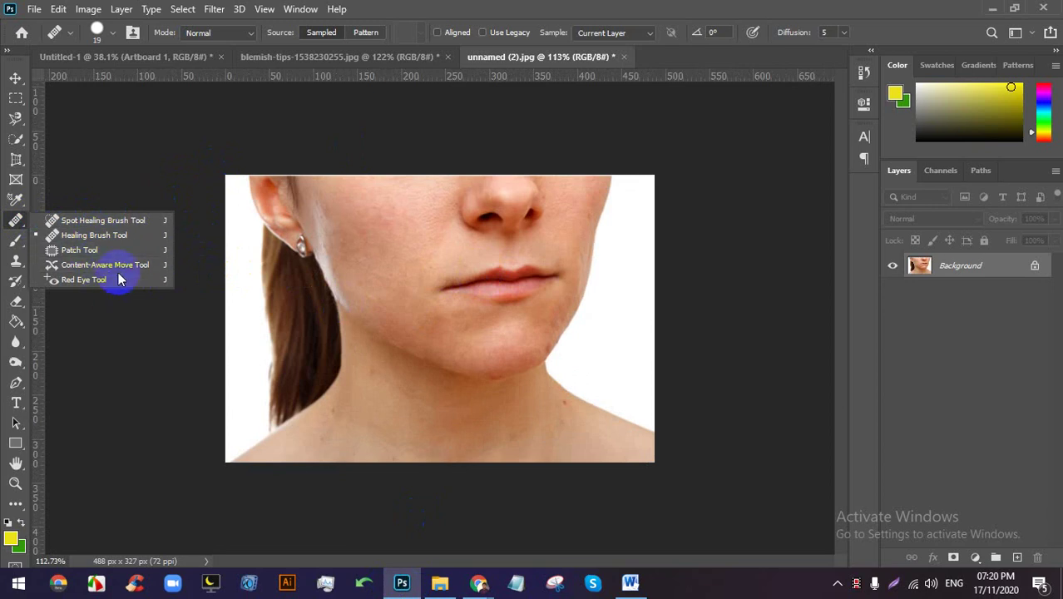
# Open baloon_hoian_02.jpg from the LEDP Image folder in File Explorer as a separate Photoshop document.
pyautogui.click(439, 582)
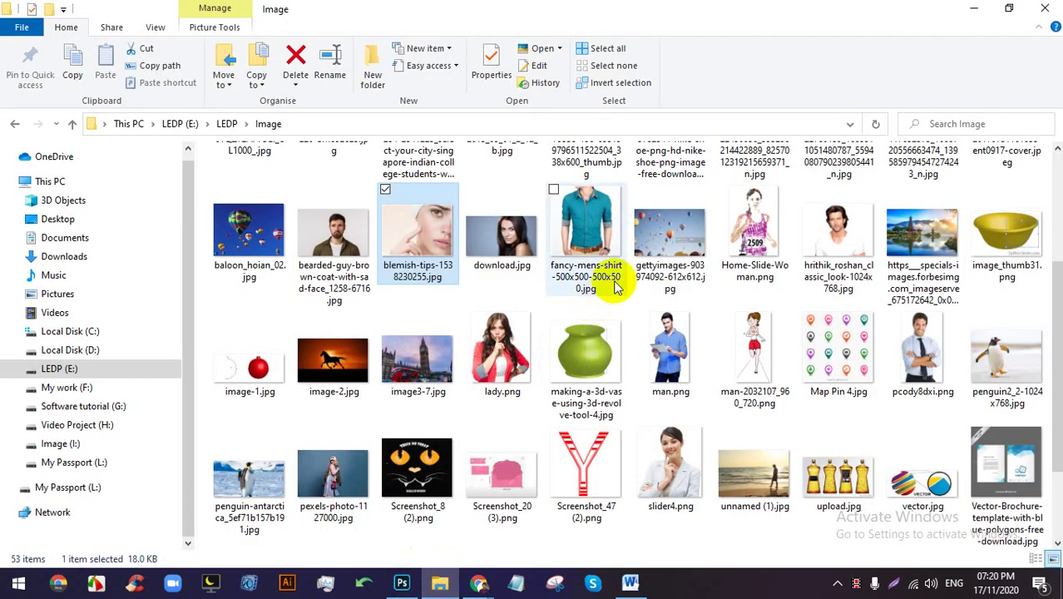
pyautogui.click(670, 249)
pyautogui.scroll(2, 707, 312)
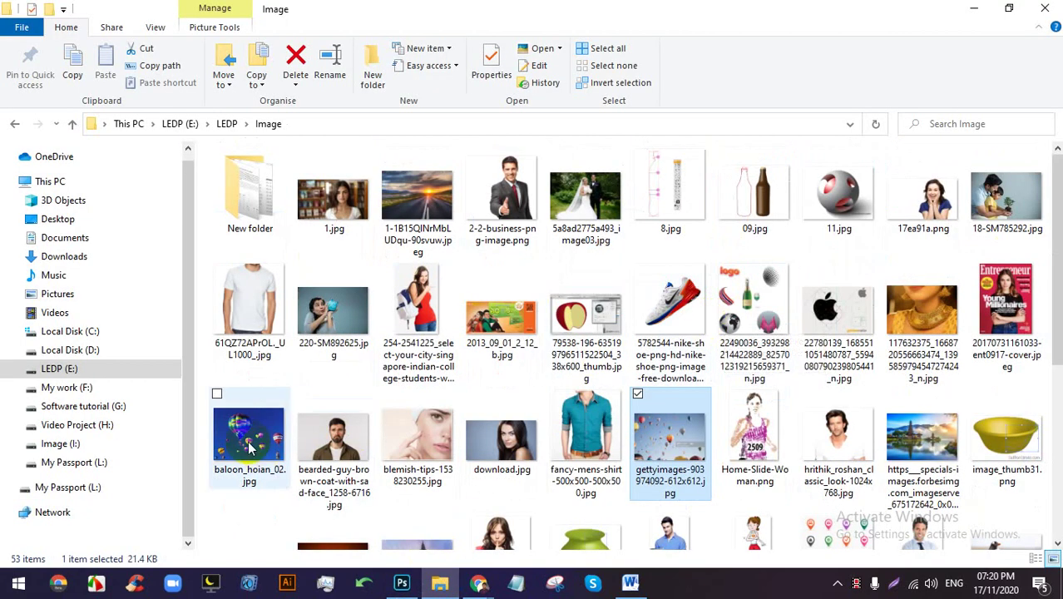
pyautogui.moveTo(250, 441); pyautogui.dragTo(705, 57)
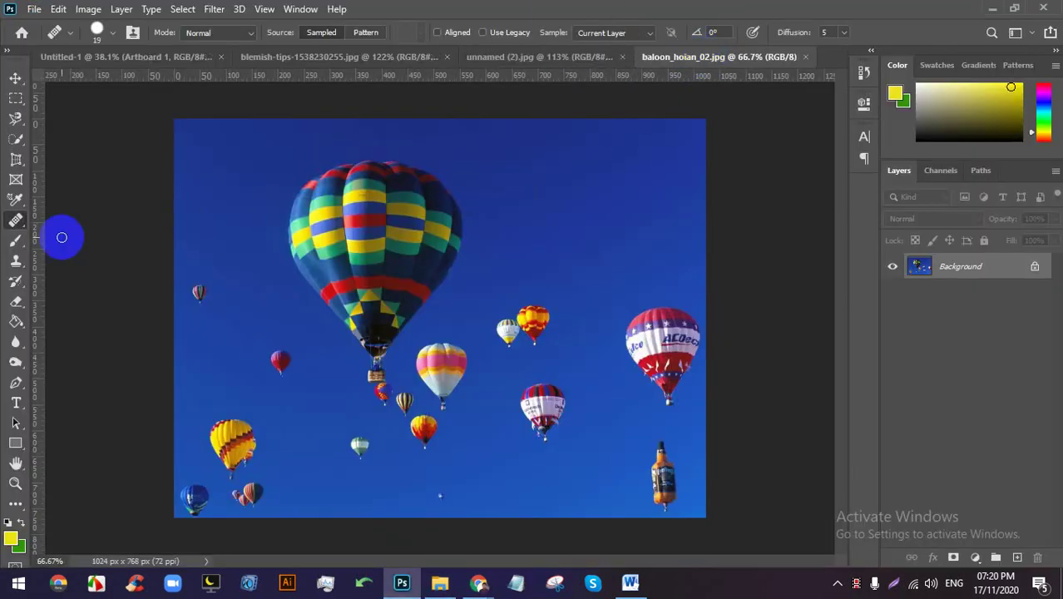
# Try the Patch Tool in Source mode by outlining the two small adjoining balloons and replacing them with clear sky.
pyautogui.rightClick(6, 220)
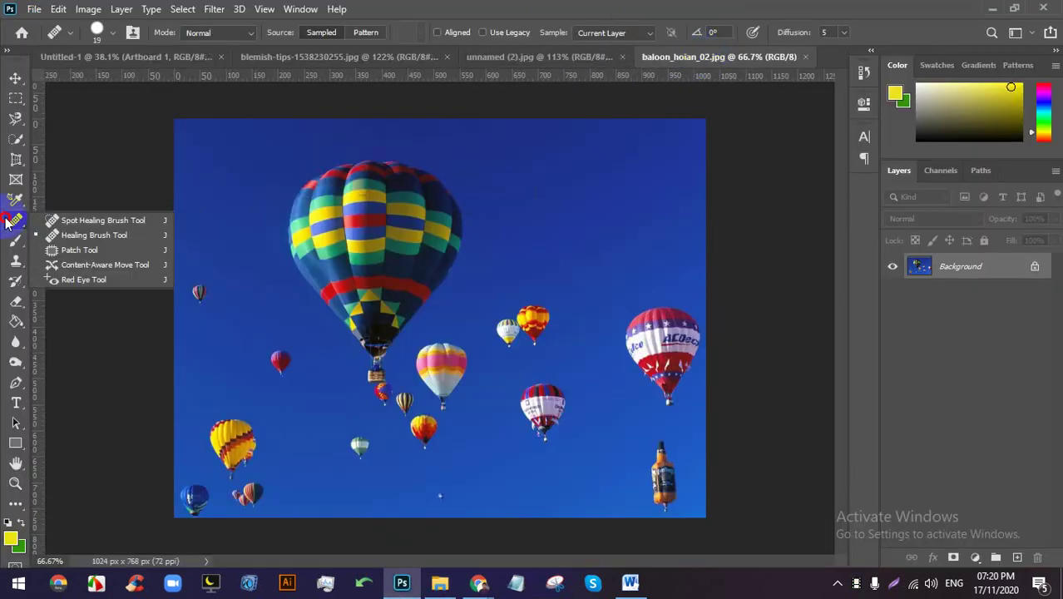
pyautogui.click(95, 249)
pyautogui.scroll(4, 570, 346)
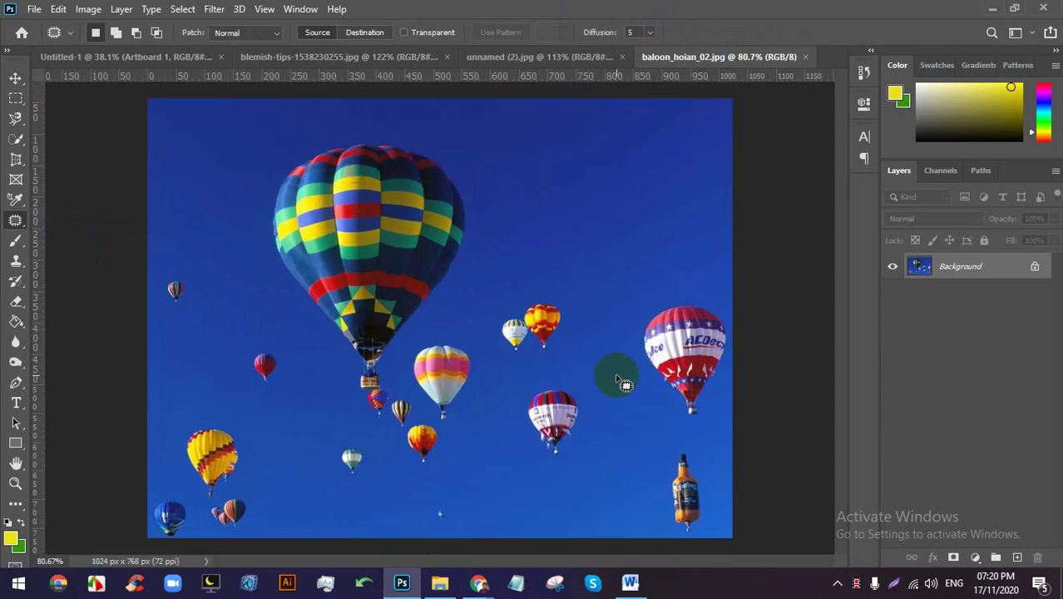
pyautogui.moveTo(380, 295)
pyautogui.mouseDown()
pyautogui.moveTo(484, 382)
pyautogui.moveTo(591, 306)
pyautogui.moveTo(472, 243)
pyautogui.mouseUp()
pyautogui.scroll(-3, 491, 259)
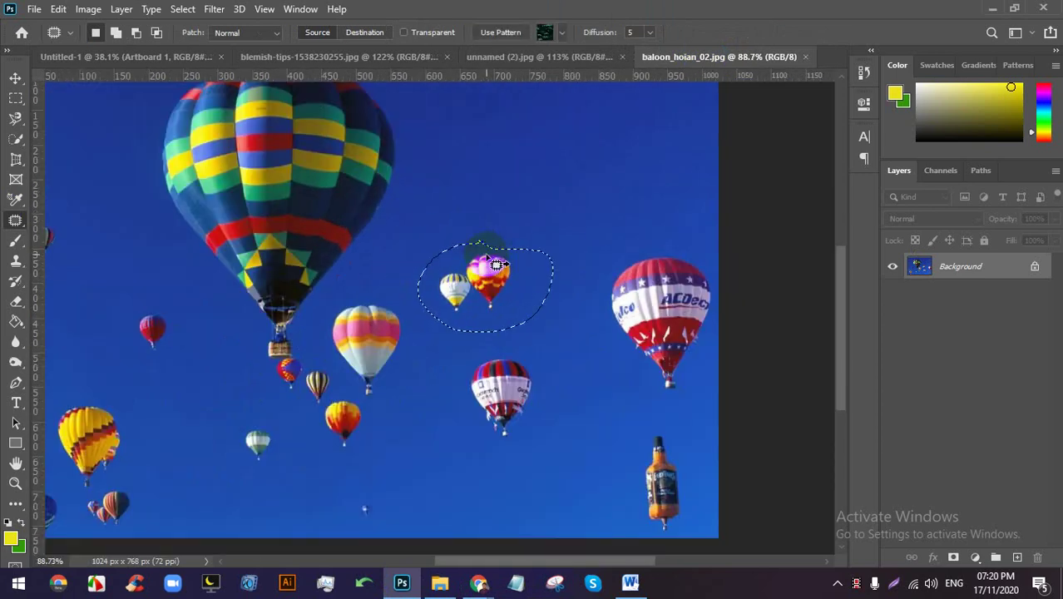
pyautogui.moveTo(499, 278); pyautogui.dragTo(576, 151)
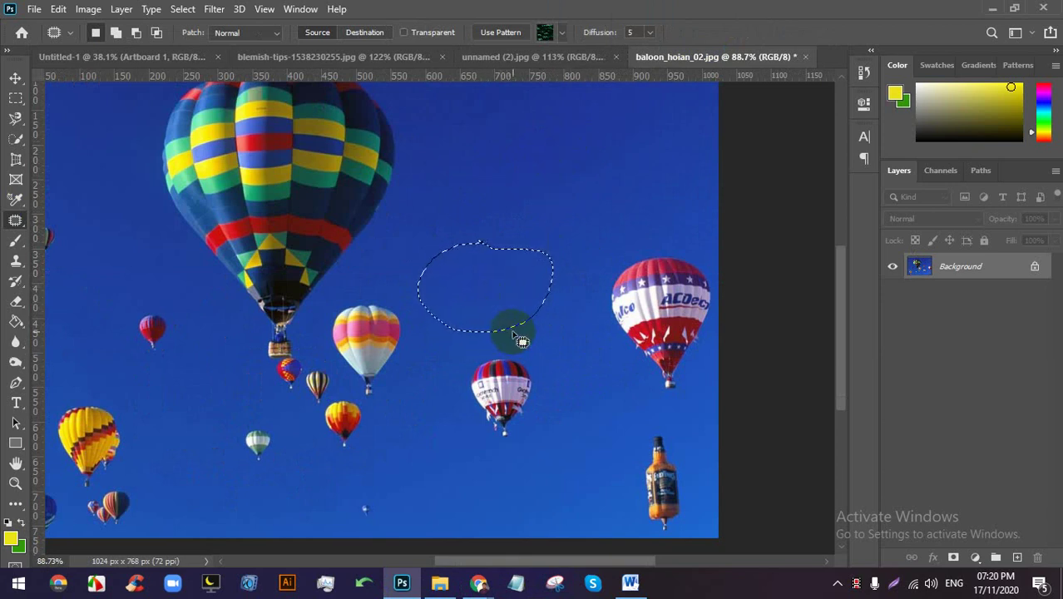
# Undo the sky patch, then outline the white and red balloon below and patch it from the pair of balloons above.
pyautogui.hotkey('ctrl', 'z')
pyautogui.moveTo(517, 343)
pyautogui.mouseDown()
pyautogui.moveTo(429, 368)
pyautogui.moveTo(533, 380)
pyautogui.moveTo(492, 350)
pyautogui.moveTo(495, 278)
pyautogui.mouseUp()
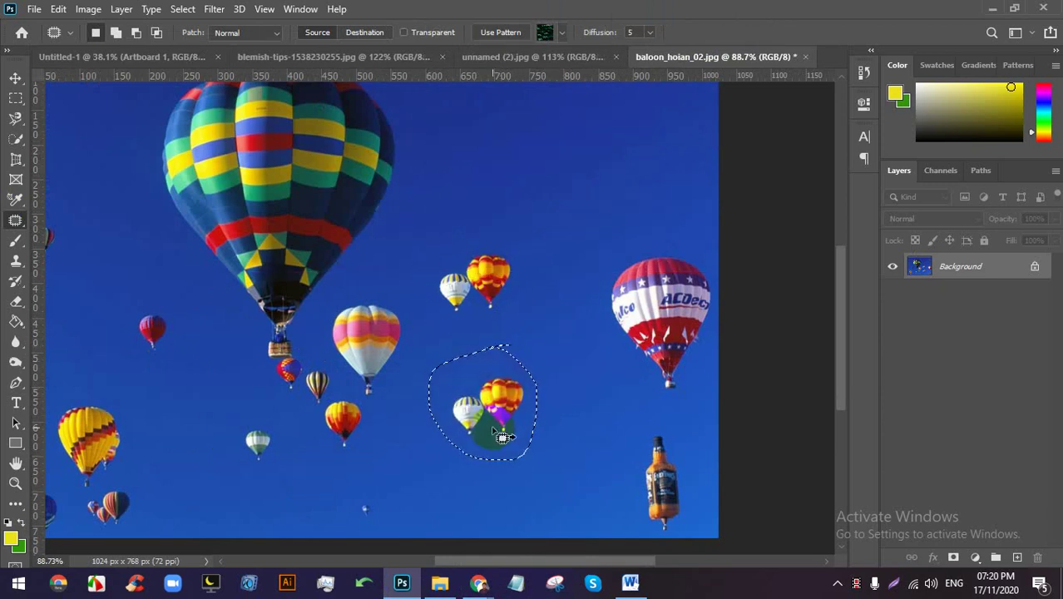
# Return to unnamed (2).jpg and restore the original blemishes on the face with the 1100 px History Brush.
pyautogui.click(516, 56)
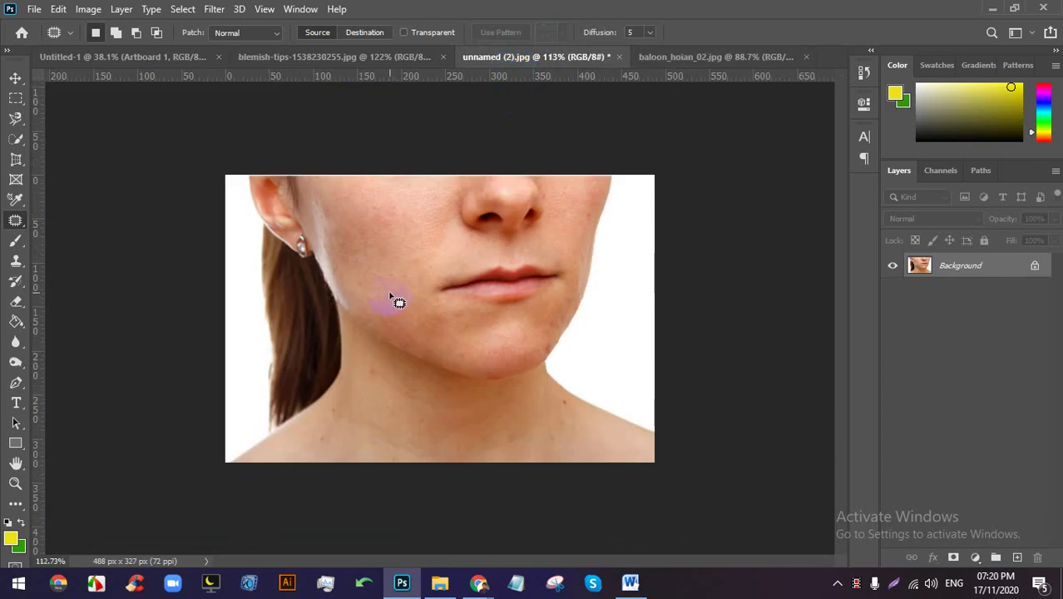
pyautogui.hotkey('ctrl', '+')
pyautogui.scroll(2, 430, 195)
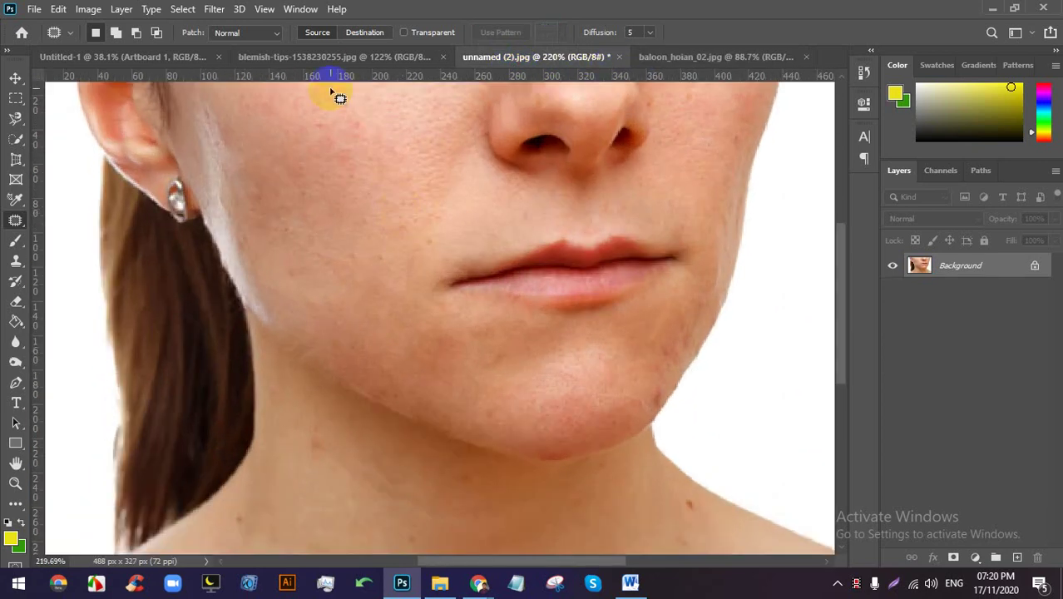
pyautogui.click(367, 59)
pyautogui.click(527, 58)
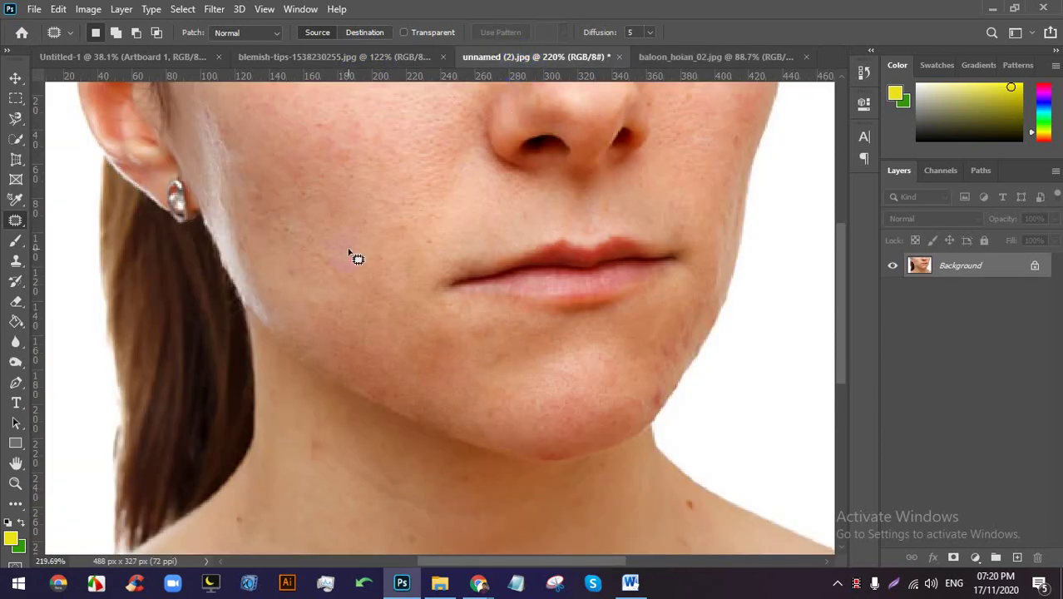
pyautogui.scroll(-2, 350, 254)
pyautogui.click(16, 281)
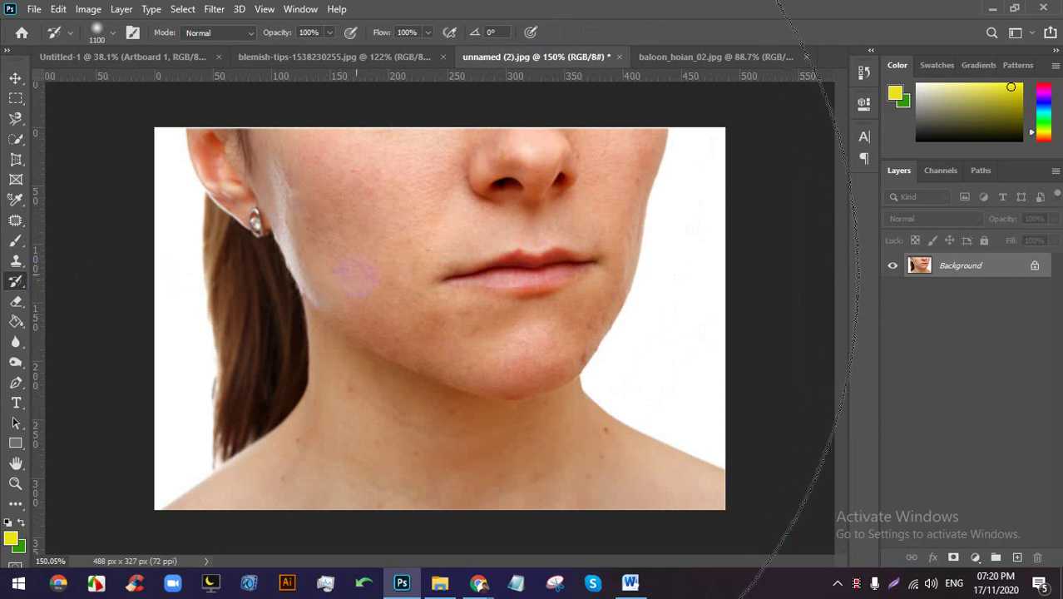
pyautogui.moveTo(356, 275)
pyautogui.mouseDown()
pyautogui.moveTo(410, 436)
pyautogui.moveTo(384, 337)
pyautogui.mouseUp()
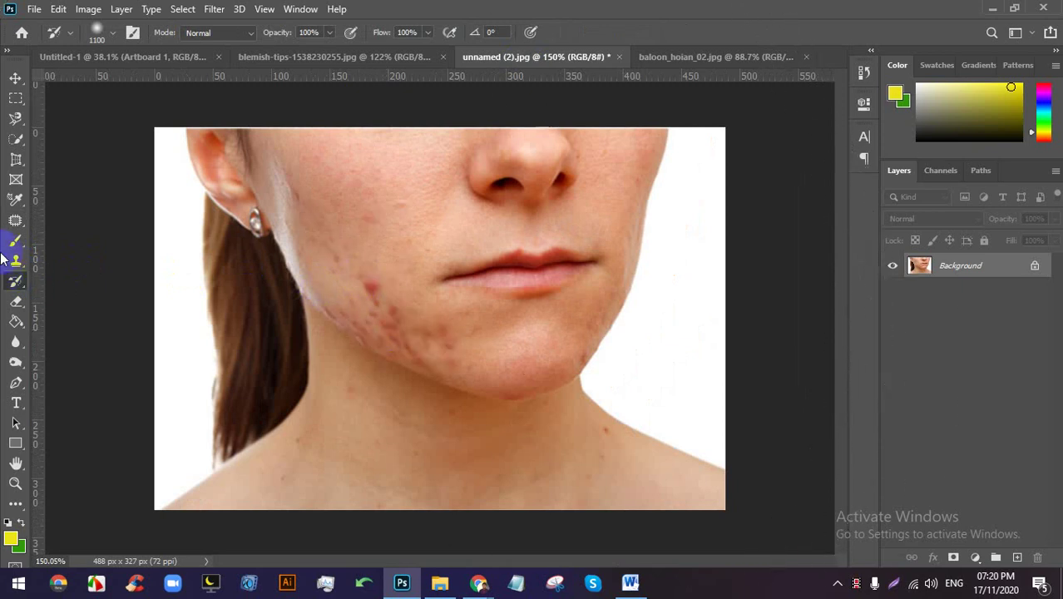
# Use the Patch Tool to replace the large red mark on the lower cheek and the spots just below with clear skin.
pyautogui.click(24, 222)
pyautogui.scroll(4, 366, 250)
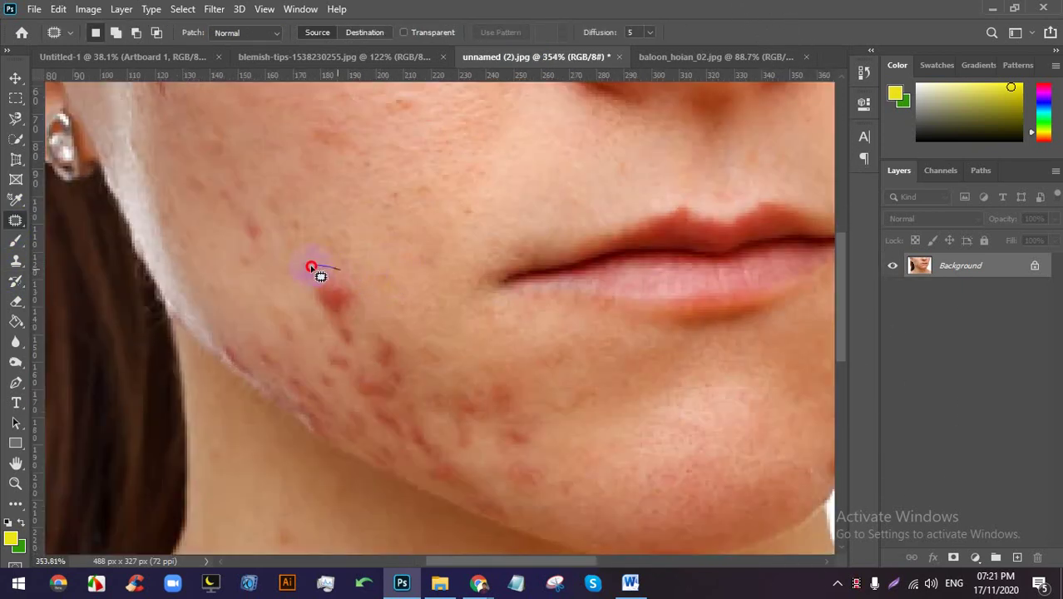
pyautogui.moveTo(314, 325); pyautogui.dragTo(362, 337)
pyautogui.moveTo(363, 283)
pyautogui.mouseDown()
pyautogui.moveTo(348, 289)
pyautogui.moveTo(356, 220)
pyautogui.mouseUp()
pyautogui.moveTo(401, 330)
pyautogui.mouseDown()
pyautogui.moveTo(387, 333)
pyautogui.moveTo(350, 394)
pyautogui.moveTo(373, 318)
pyautogui.mouseUp()
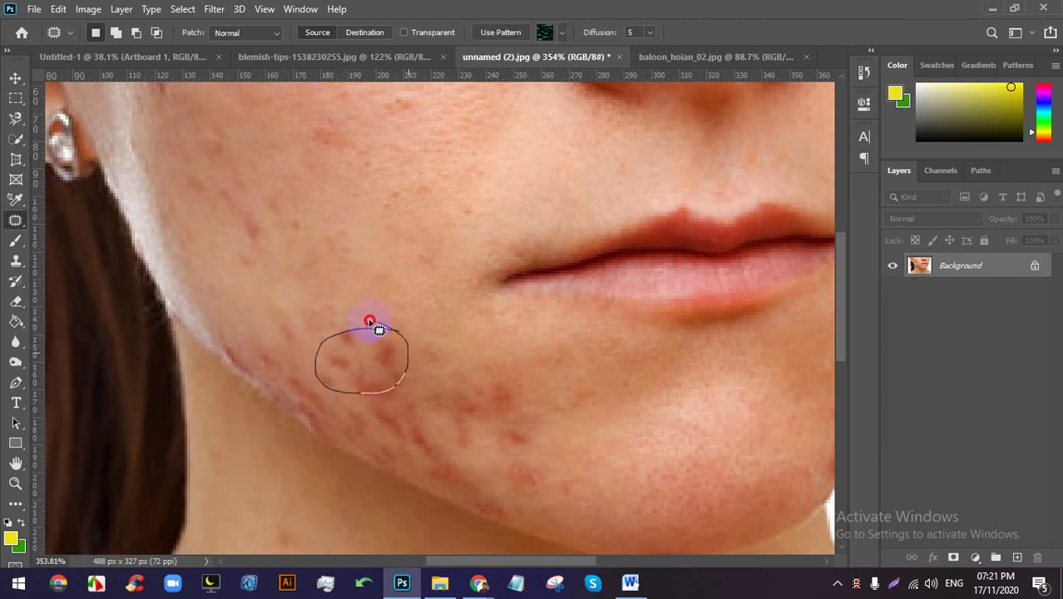
pyautogui.moveTo(356, 365); pyautogui.dragTo(359, 282)
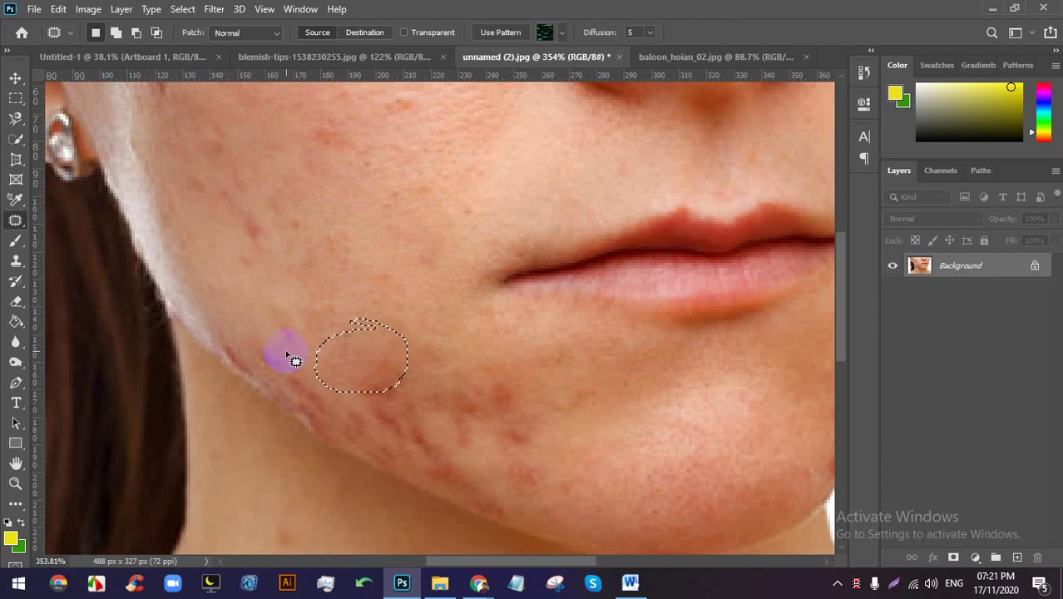
# Patch the outlined area of the lower cheek with clearer skin from just above it.
pyautogui.moveTo(368, 375); pyautogui.dragTo(422, 269)
pyautogui.click(453, 299)
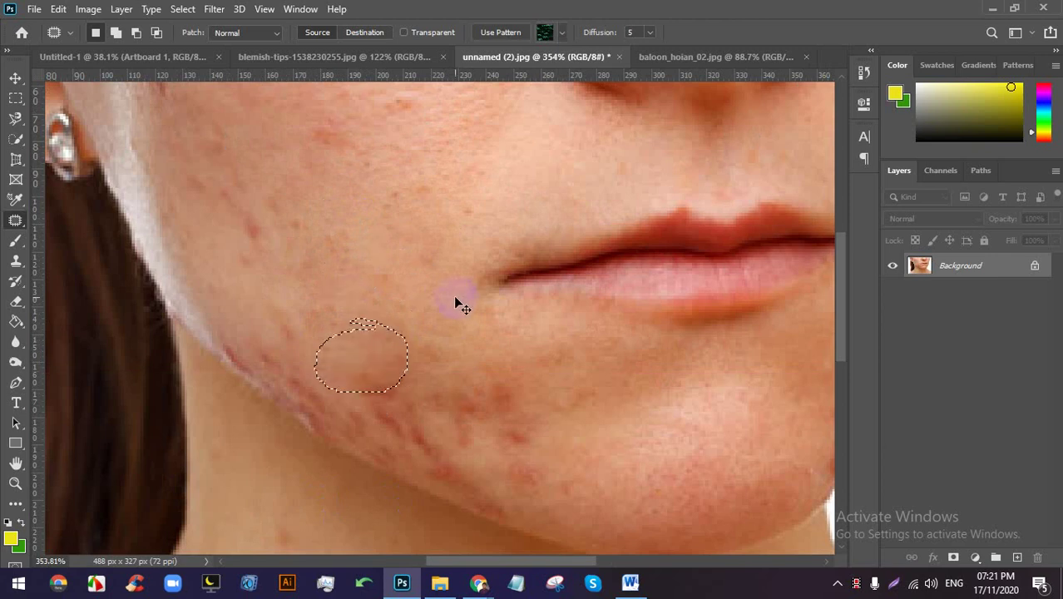
# Return to baloon_hoian_02.jpg and undo the balloon-pair patch together with its outline, restoring the white and red balloon.
pyautogui.click(653, 55)
pyautogui.scroll(-4, 532, 133)
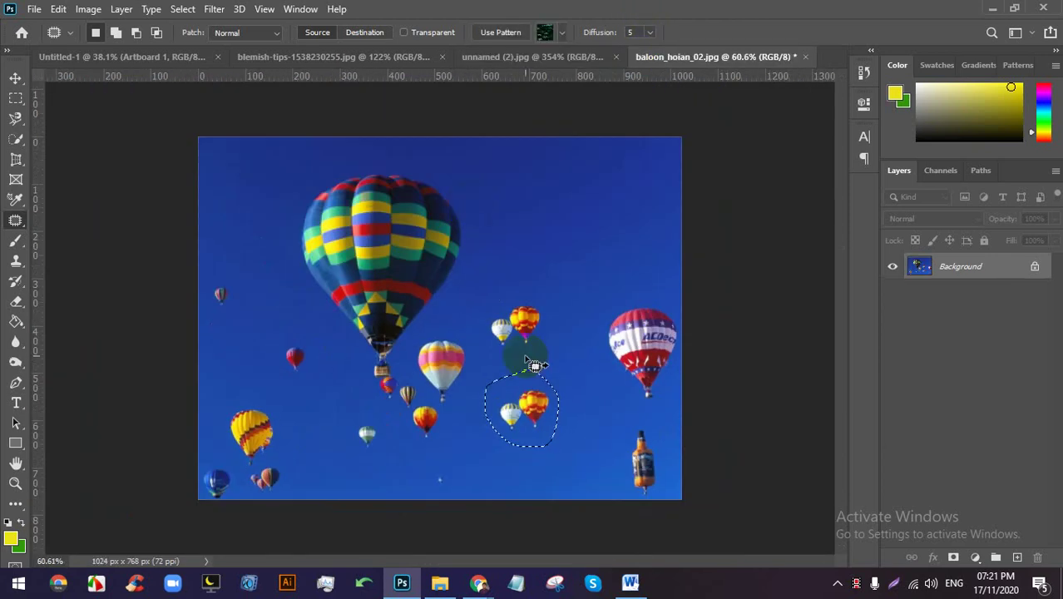
pyautogui.hotkey('ctrl', 'z')
pyautogui.hotkey('ctrl', 'z')
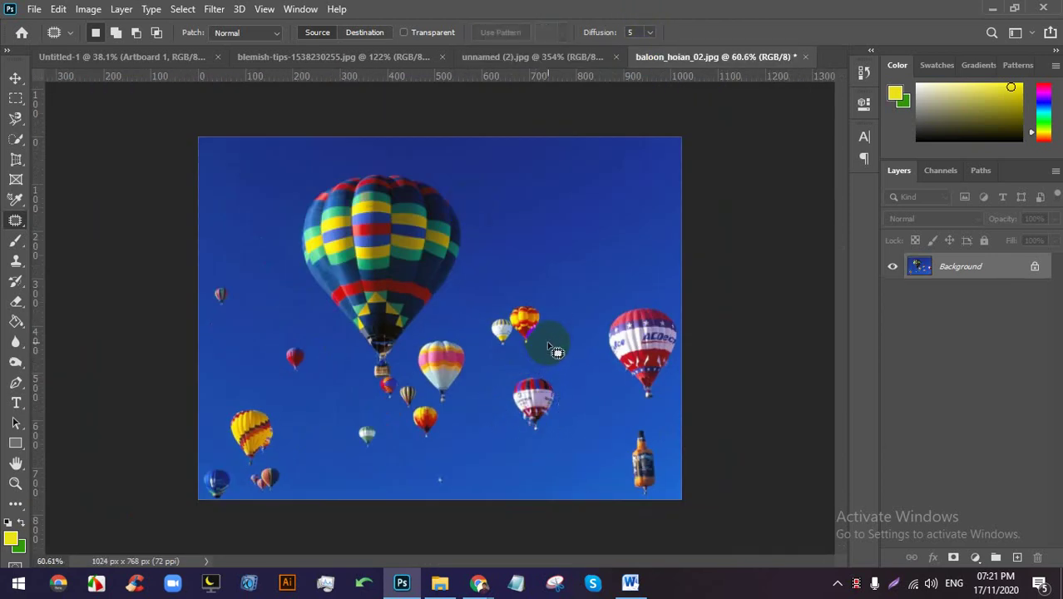
# Outline the two small adjoining balloons with the Content-Aware Move Tool in Move mode, leaving some sky around them.
pyautogui.rightClick(10, 224)
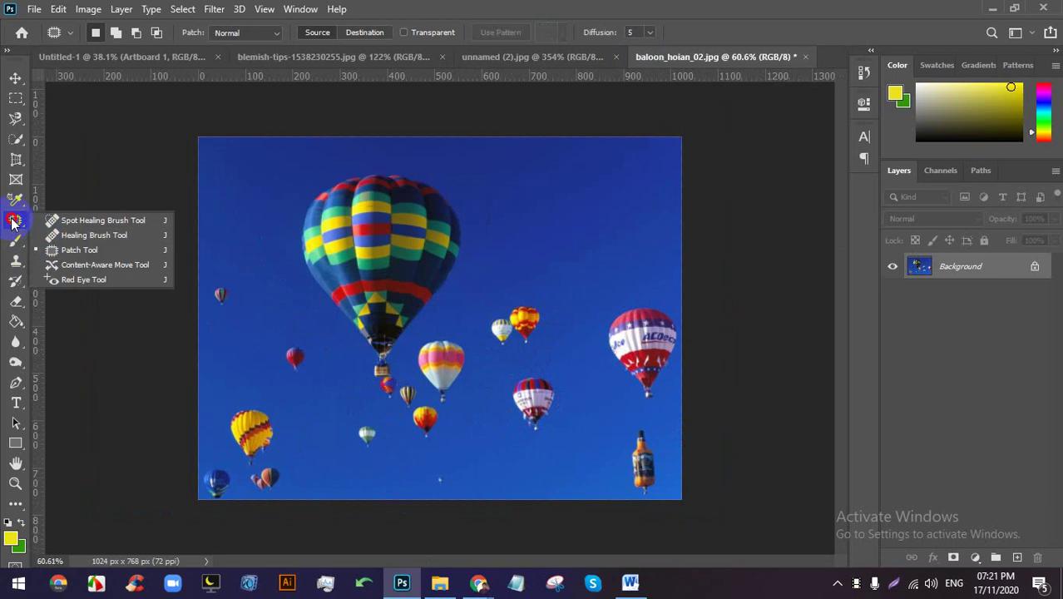
pyautogui.click(113, 272)
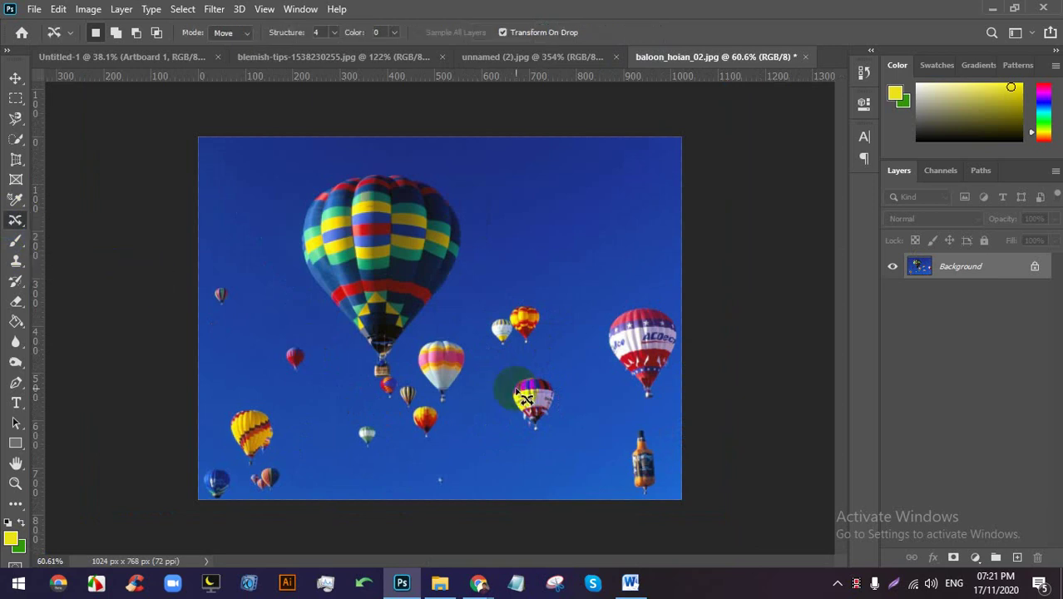
pyautogui.scroll(4, 574, 400)
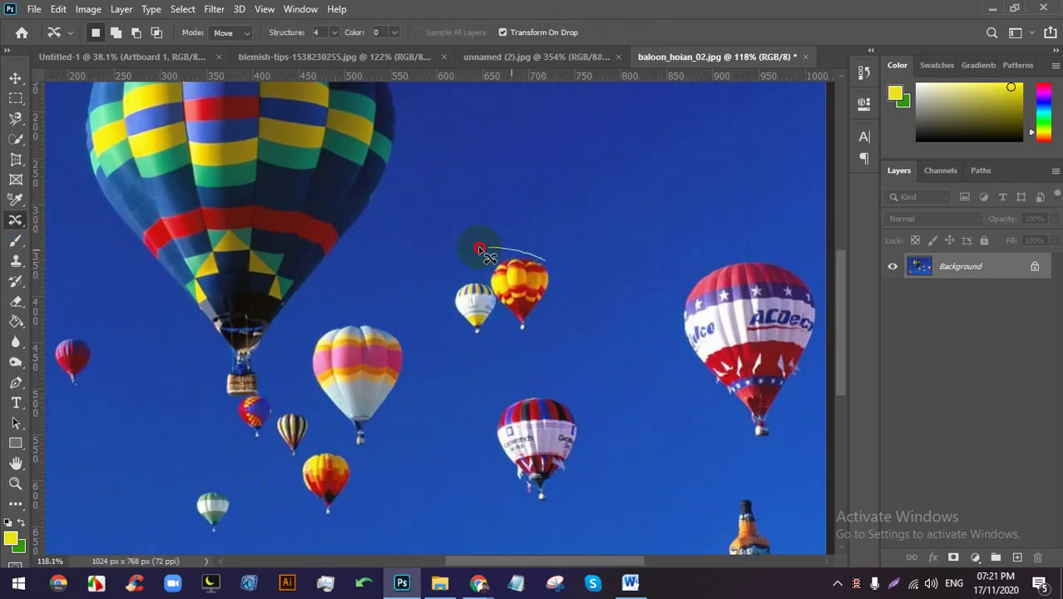
pyautogui.moveTo(480, 250)
pyautogui.mouseDown()
pyautogui.moveTo(459, 373)
pyautogui.moveTo(513, 382)
pyautogui.moveTo(585, 310)
pyautogui.mouseUp()
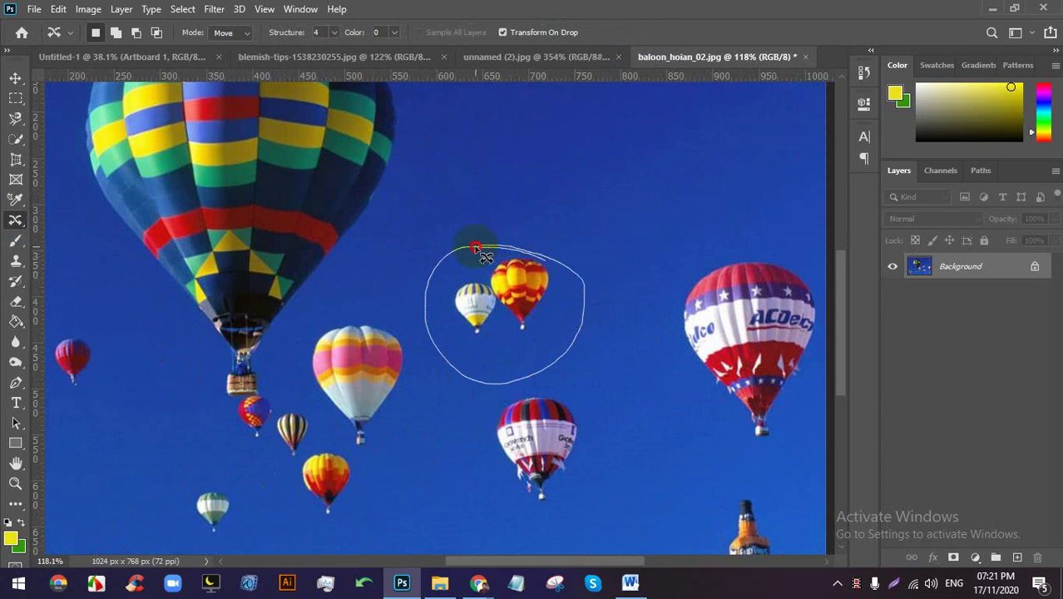
pyautogui.moveTo(486, 256); pyautogui.dragTo(481, 253)
# Move the outlined balloon pair into the clear sky near the image's upper-right corner, enlarge it slightly and apply the move.
pyautogui.scroll(-3, 516, 325)
pyautogui.moveTo(528, 328)
pyautogui.mouseDown()
pyautogui.moveTo(558, 243)
pyautogui.moveTo(597, 172)
pyautogui.moveTo(608, 174)
pyautogui.mouseUp()
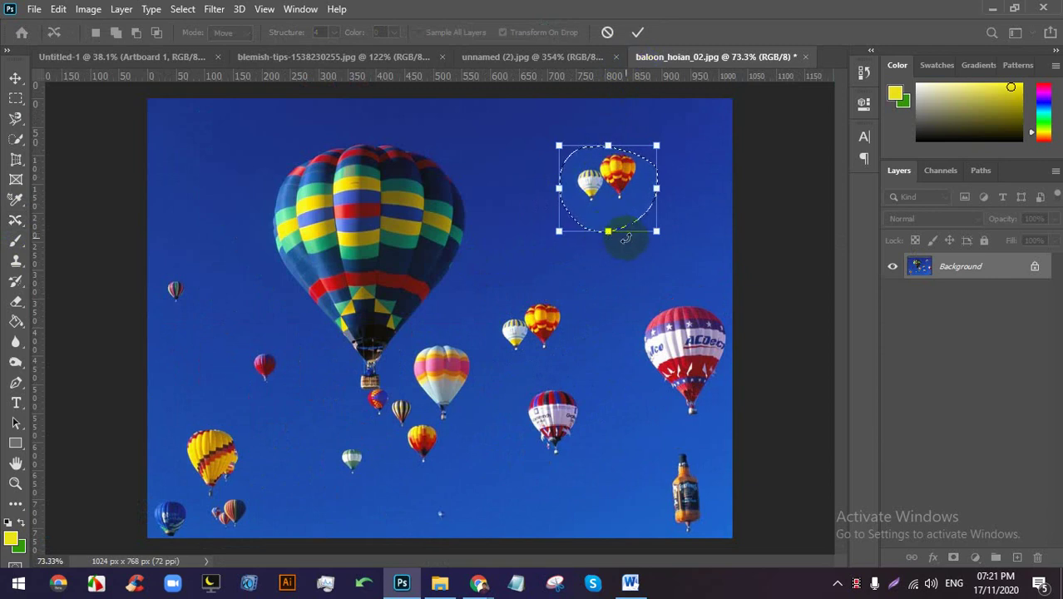
pyautogui.moveTo(658, 233); pyautogui.dragTo(677, 249)
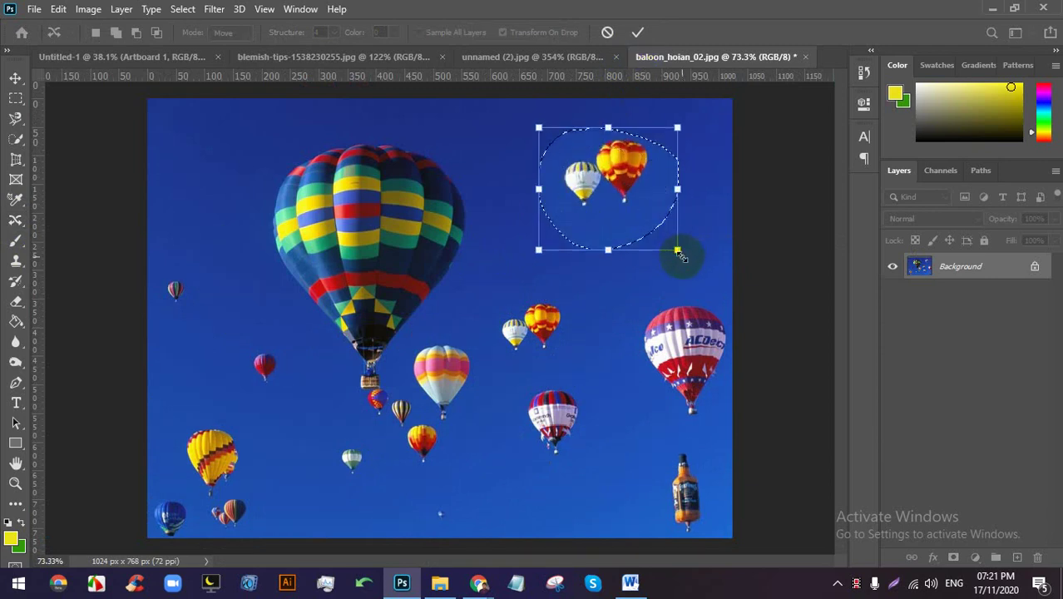
pyautogui.click(639, 33)
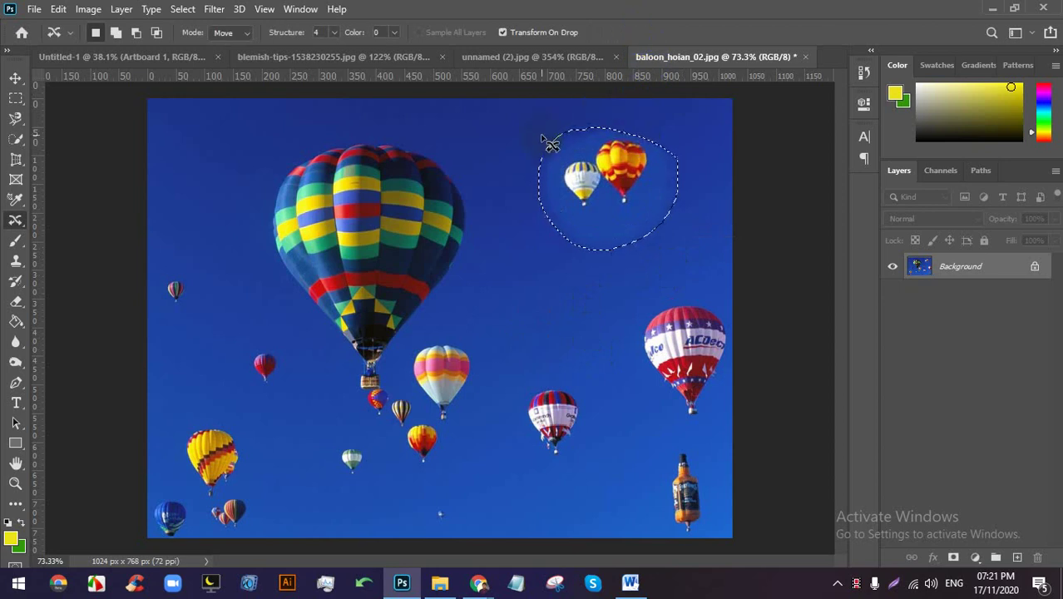
# Inspect the blended sky around the moved balloons, then undo the content-aware move and remove the outline.
pyautogui.scroll(5, 551, 116)
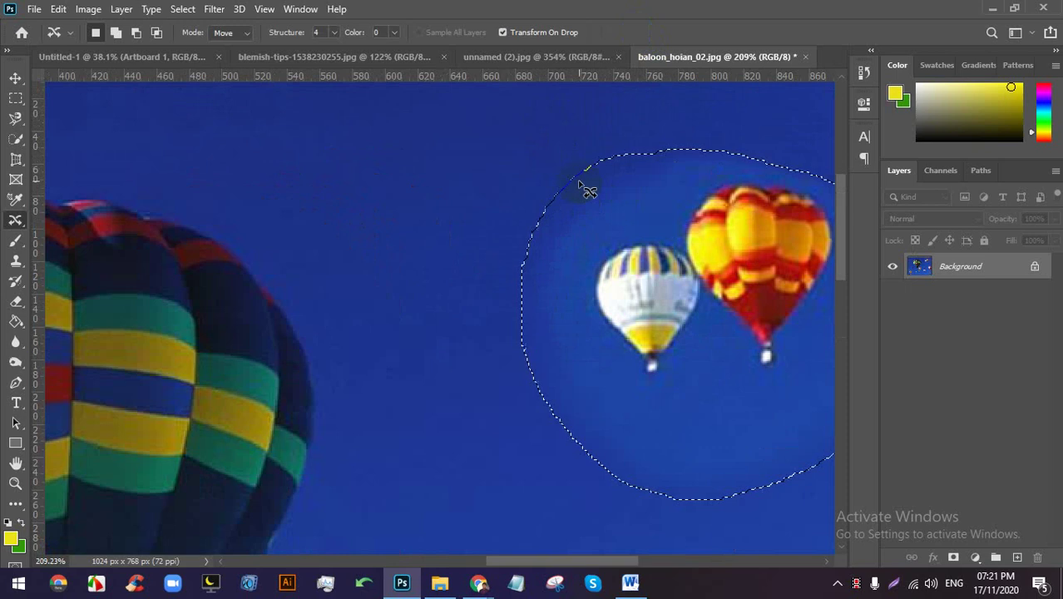
pyautogui.scroll(-3, 596, 263)
pyautogui.scroll(-2, 596, 263)
pyautogui.press('super')
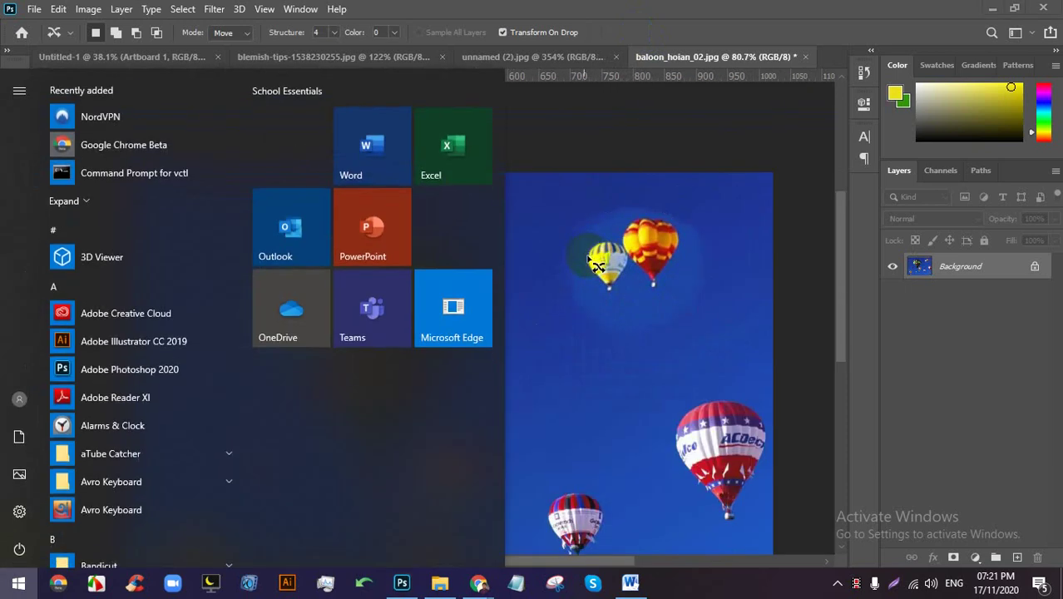
pyautogui.click(649, 7)
pyautogui.moveTo(580, 258); pyautogui.dragTo(496, 422)
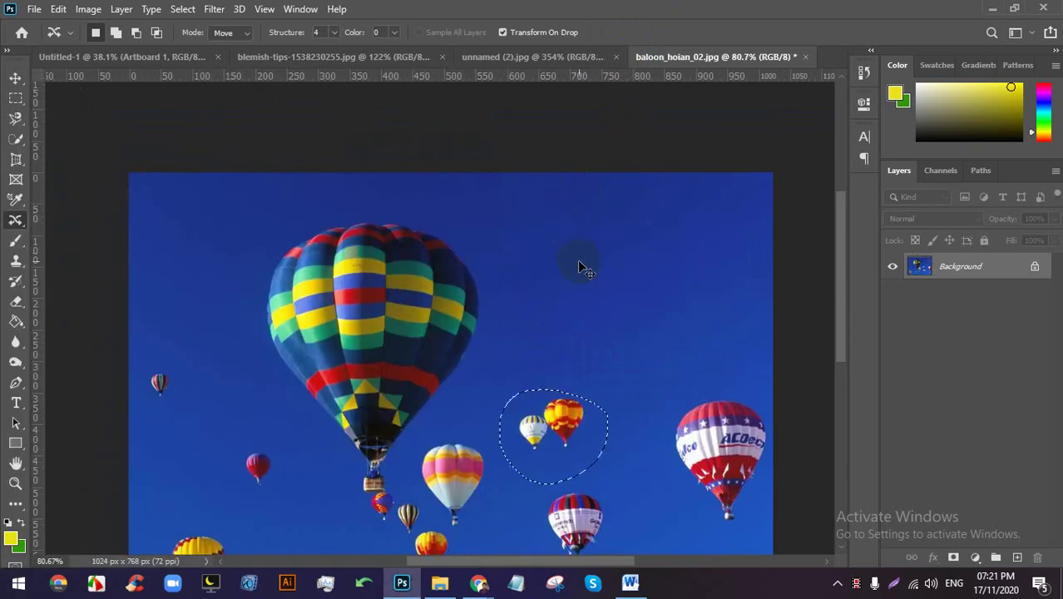
pyautogui.scroll(-2, 535, 387)
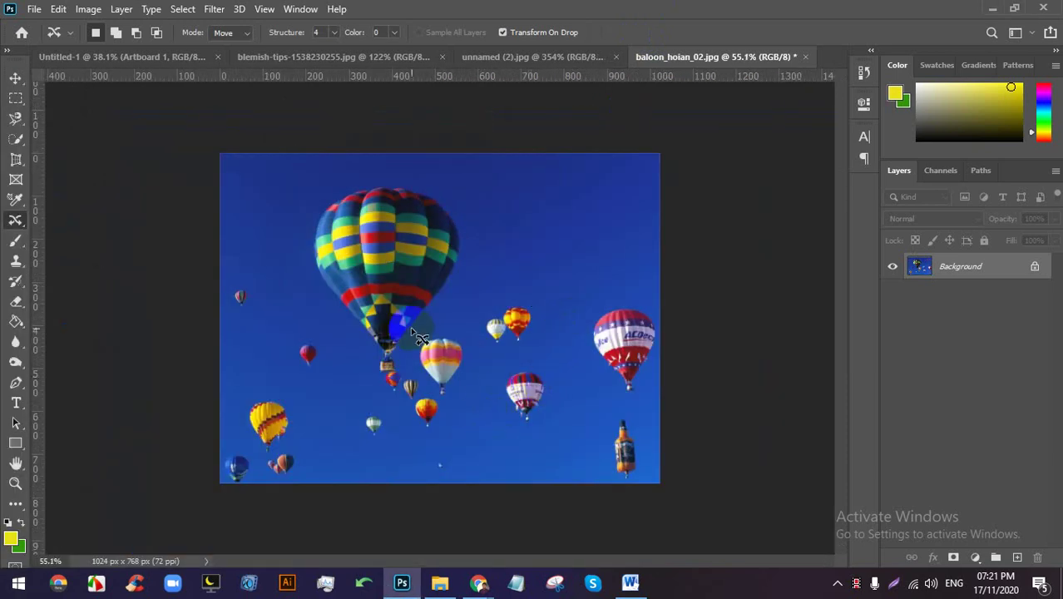
pyautogui.scroll(4, 309, 416)
pyautogui.scroll(-2, 332, 380)
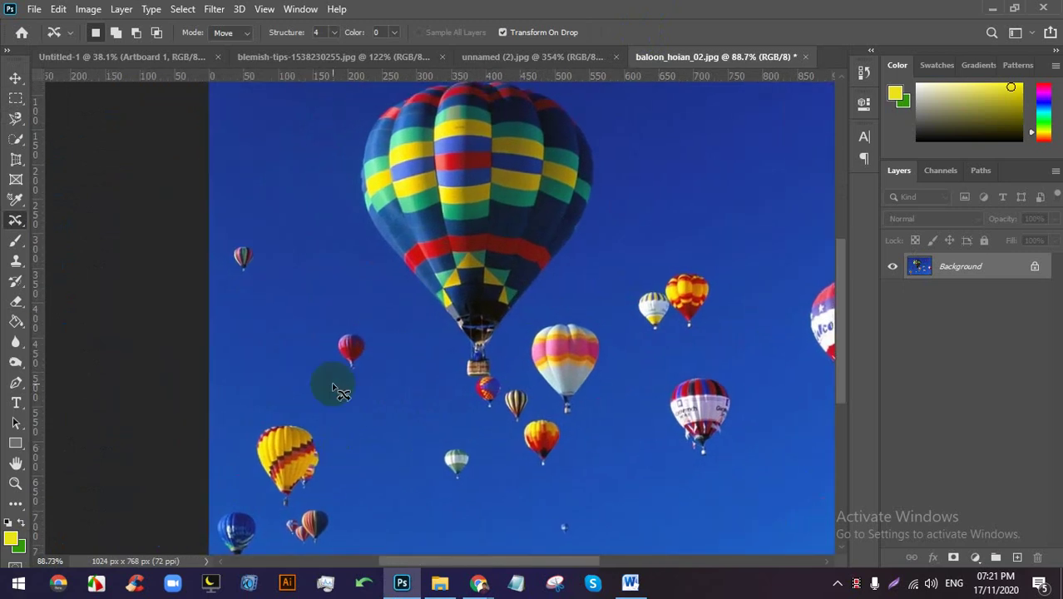
pyautogui.scroll(1, 333, 379)
pyautogui.scroll(-2, 498, 373)
pyautogui.scroll(2, 498, 398)
pyautogui.scroll(1, 498, 398)
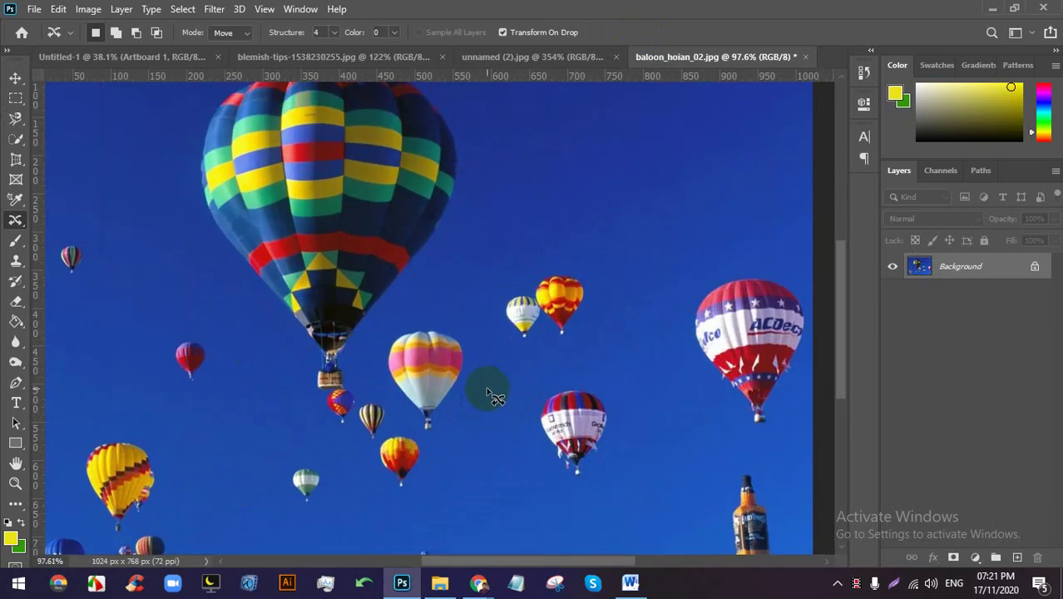
pyautogui.scroll(-1, 565, 309)
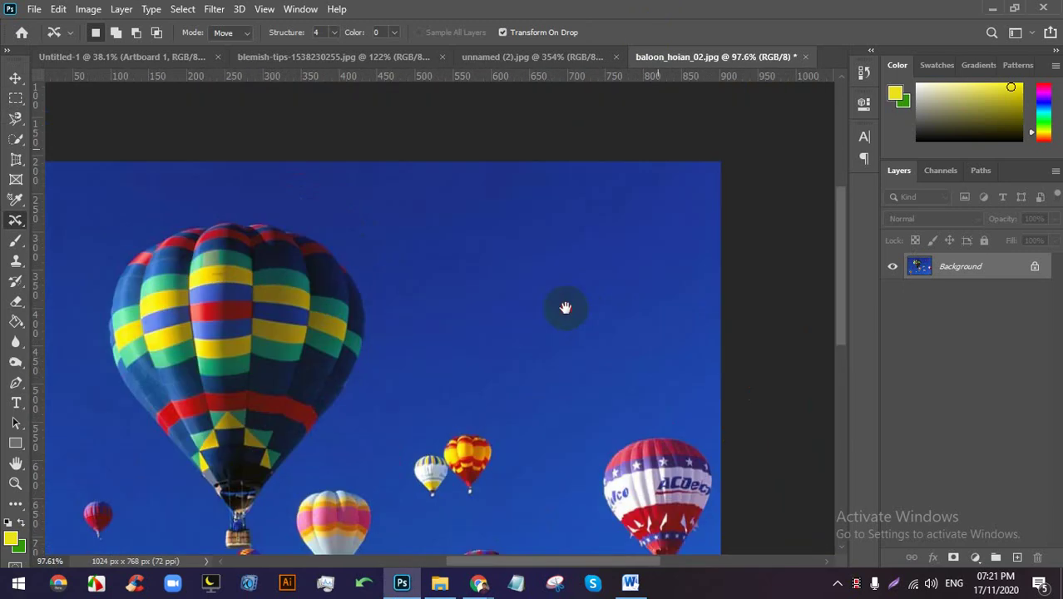
pyautogui.scroll(-1, 524, 304)
pyautogui.scroll(1, 500, 491)
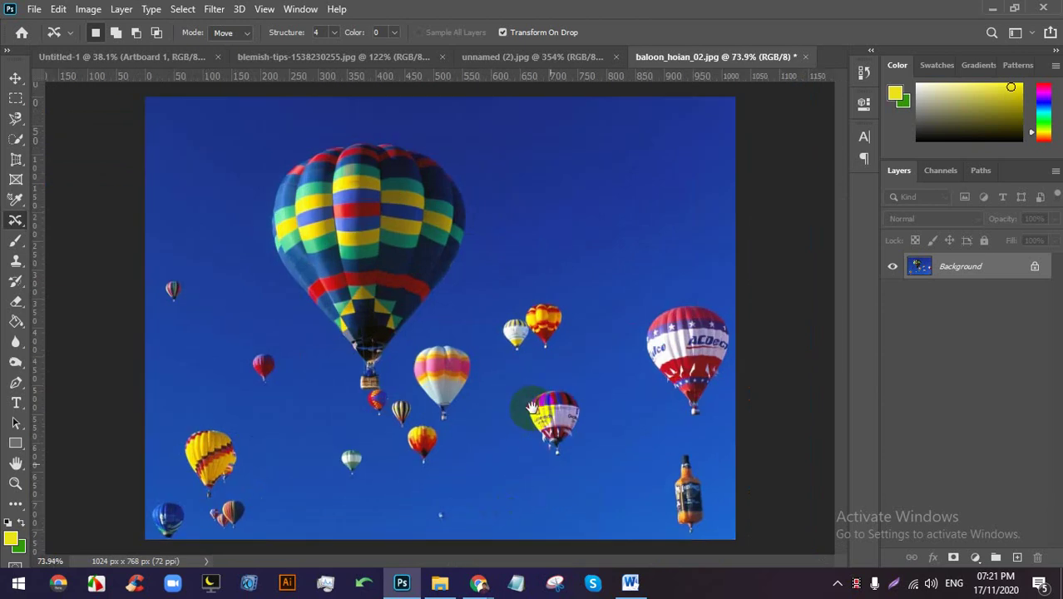
# Move the bottle-shaped balloon a short distance left into the empty sky with Content-Aware Move and commit the change.
pyautogui.scroll(2, 583, 433)
pyautogui.scroll(1, 656, 466)
pyautogui.scroll(1, 655, 451)
pyautogui.moveTo(600, 271)
pyautogui.mouseDown()
pyautogui.moveTo(593, 250)
pyautogui.moveTo(567, 336)
pyautogui.moveTo(571, 405)
pyautogui.moveTo(595, 429)
pyautogui.moveTo(648, 403)
pyautogui.moveTo(643, 290)
pyautogui.moveTo(611, 255)
pyautogui.moveTo(598, 268)
pyautogui.mouseUp()
pyautogui.moveTo(612, 331); pyautogui.dragTo(514, 335)
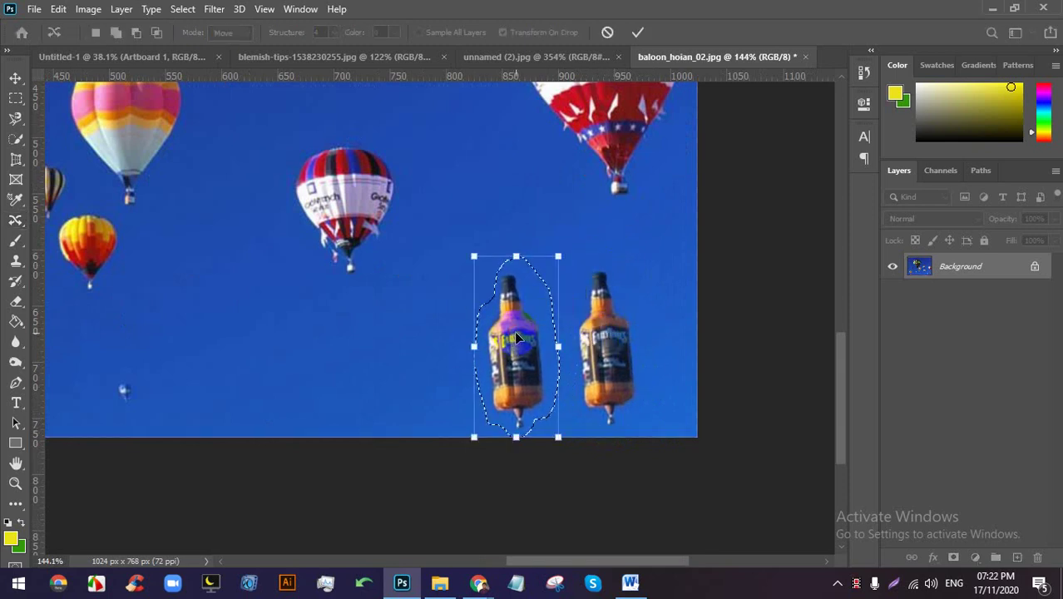
pyautogui.click(638, 34)
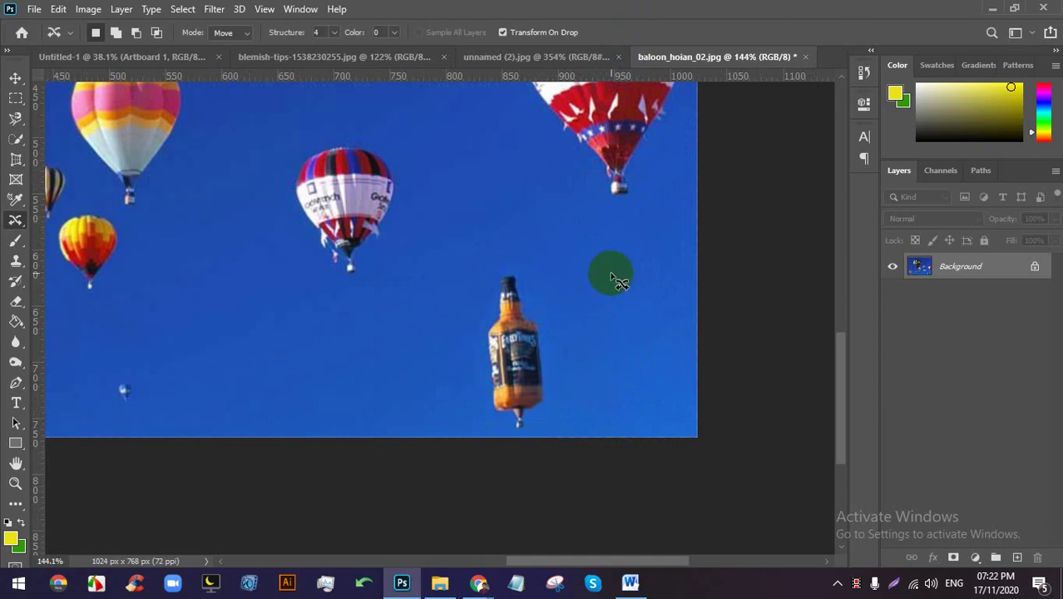
pyautogui.scroll(3, 515, 446)
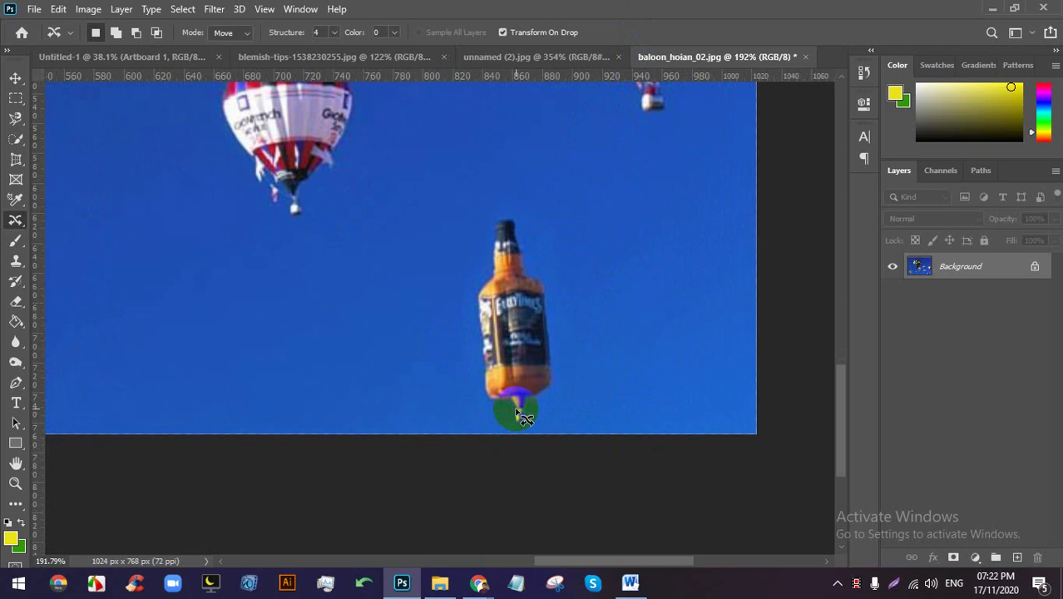
pyautogui.scroll(-3, 522, 358)
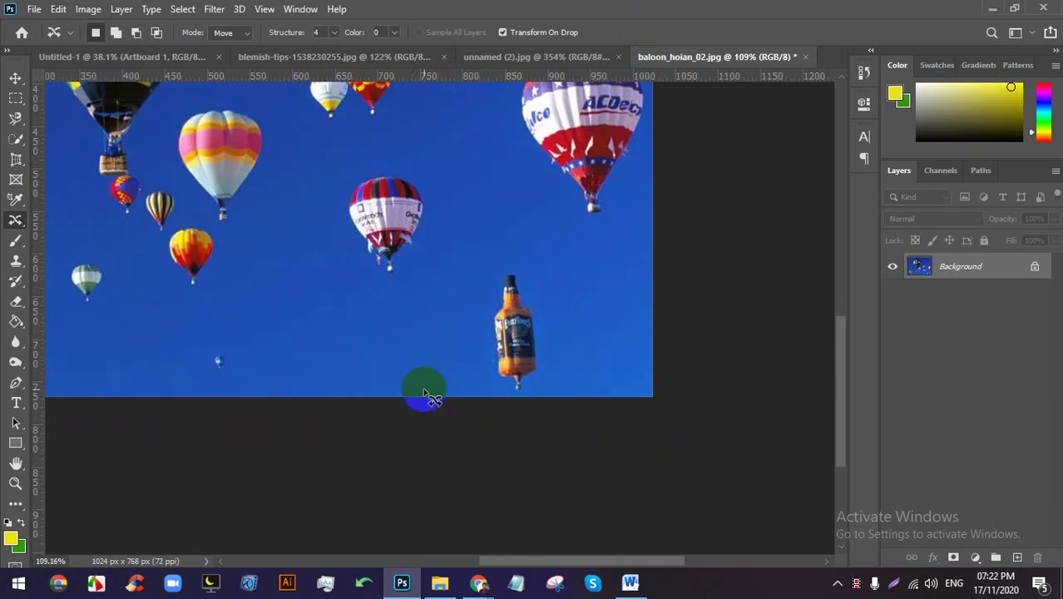
# Switch to File Explorer and look through the Image folder for a suitable practice photo.
pyautogui.click(441, 585)
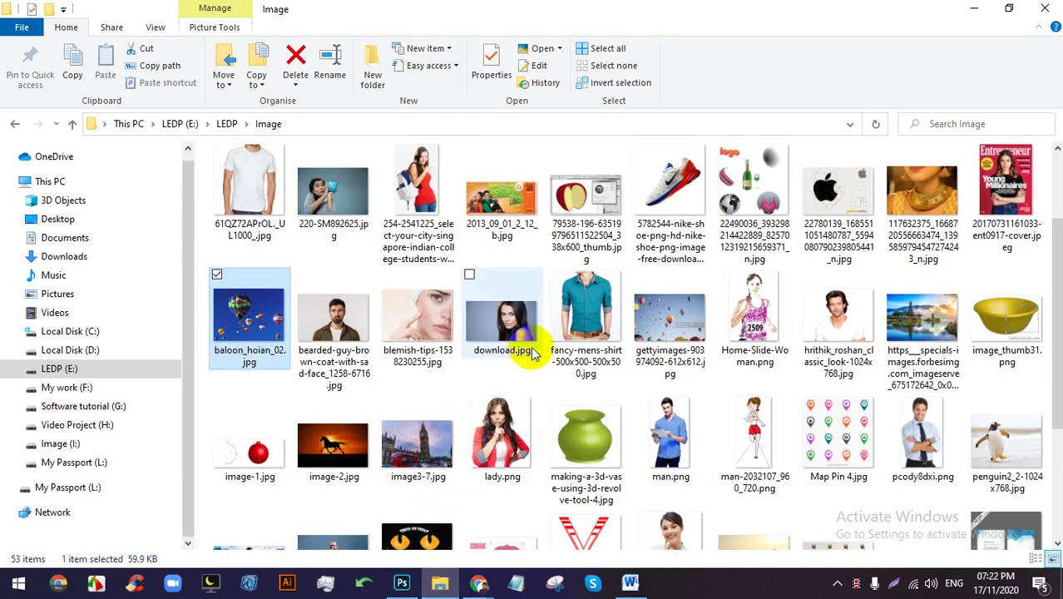
pyautogui.scroll(2, 540, 312)
pyautogui.scroll(-3, 584, 342)
pyautogui.scroll(-2, 585, 342)
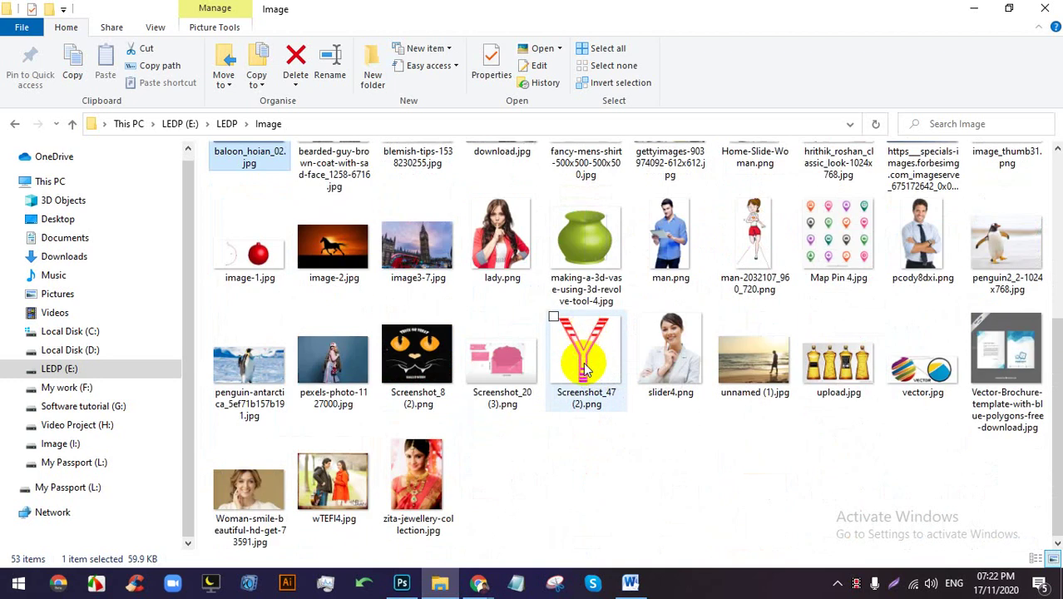
pyautogui.scroll(5, 590, 357)
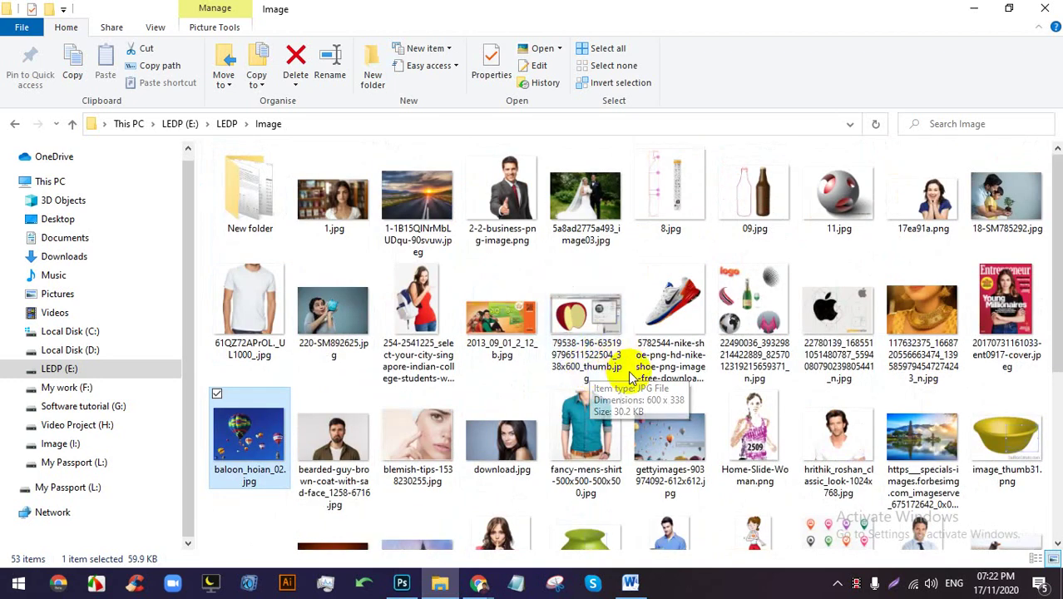
# Switch to Chrome and search Google for "red eye" in a new tab.
pyautogui.moveTo(478, 582)
pyautogui.click(380, 511)
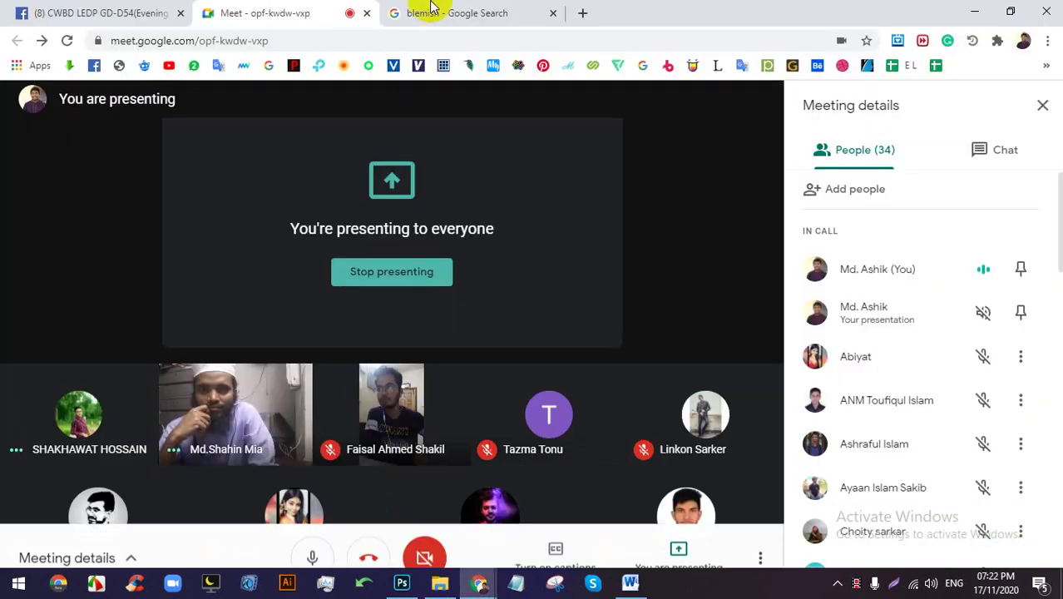
pyautogui.click(575, 9)
pyautogui.click(536, 40)
pyautogui.write('re')
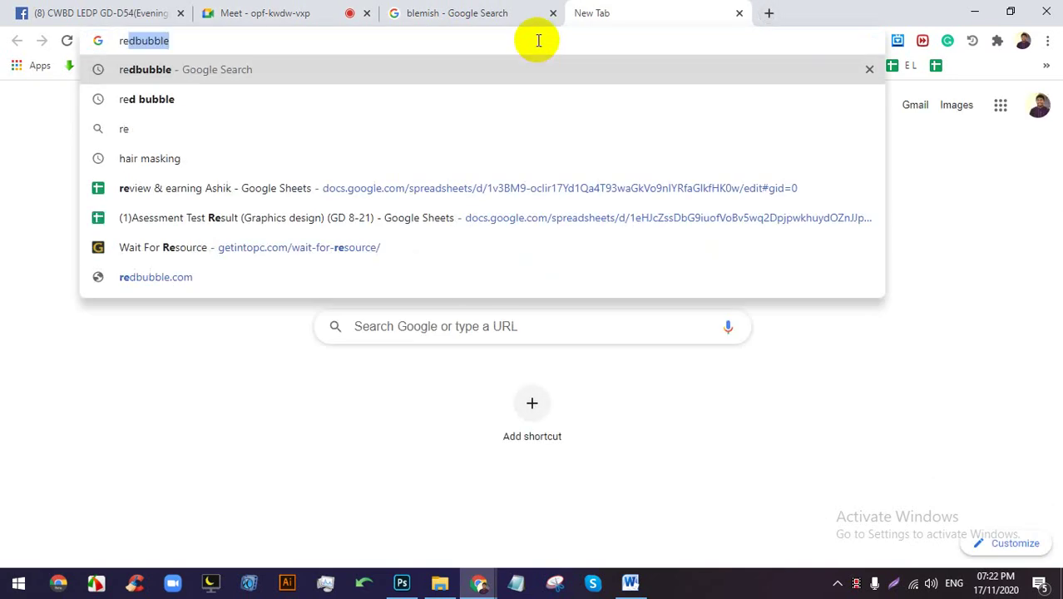
pyautogui.write('d y')
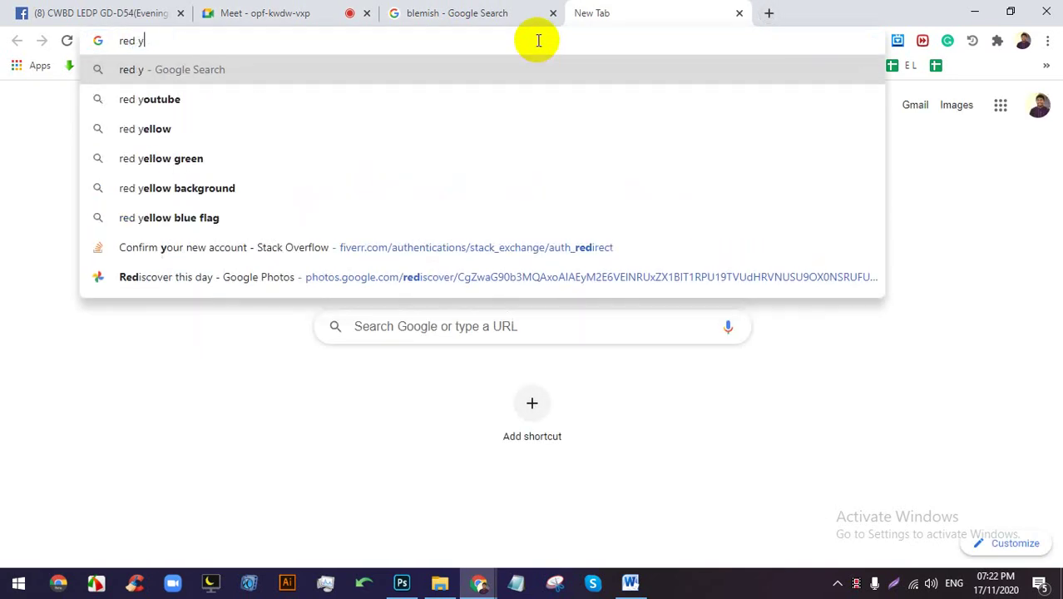
pyautogui.press('BackSpace')
pyautogui.write('edue')
pyautogui.press('BackSpace')
pyautogui.press('BackSpace')
pyautogui.press('BackSpace')
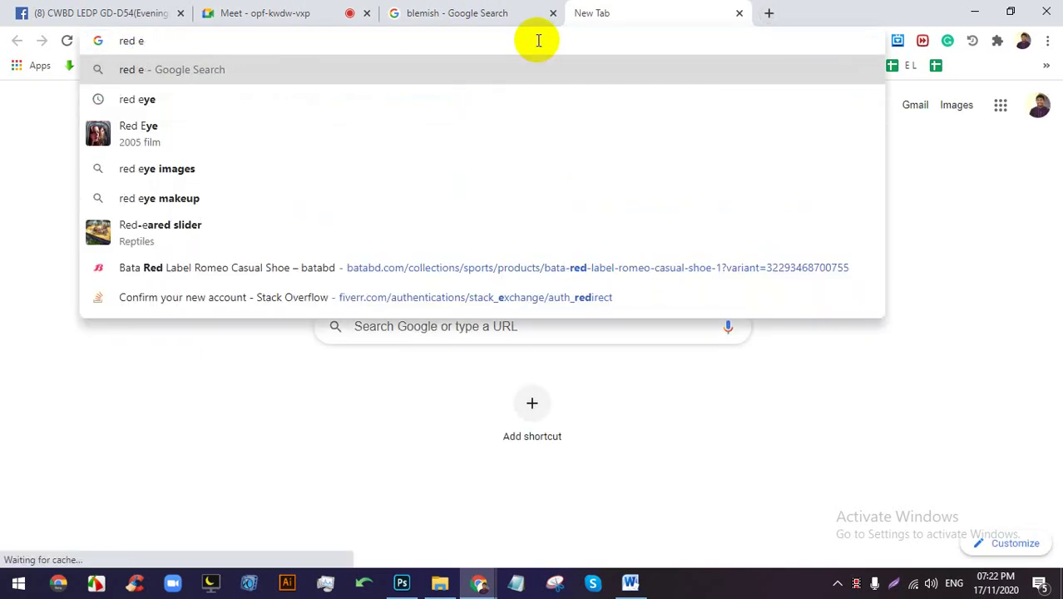
pyautogui.write('ye')
pyautogui.press('Return')
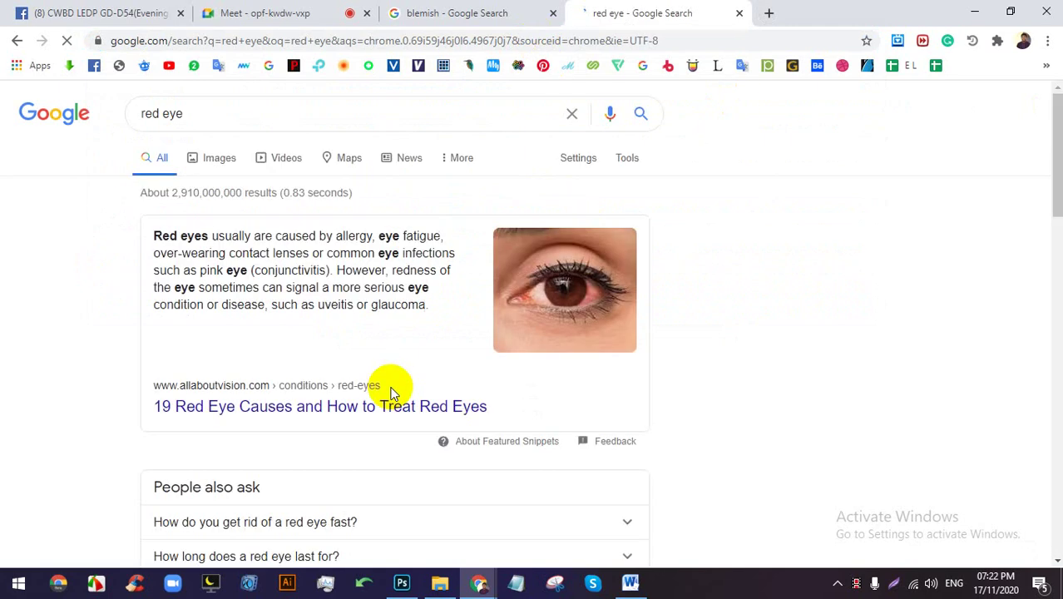
# Narrow the image results to "flash" and save the All About Vision photo "Removing the red eye effect in photos".
pyautogui.click(214, 159)
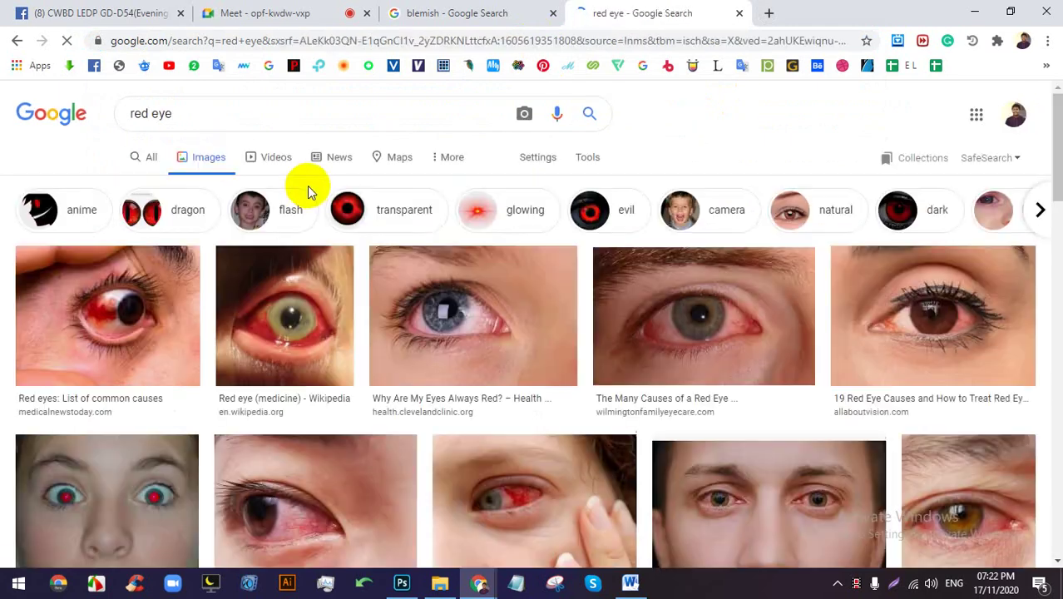
pyautogui.click(250, 210)
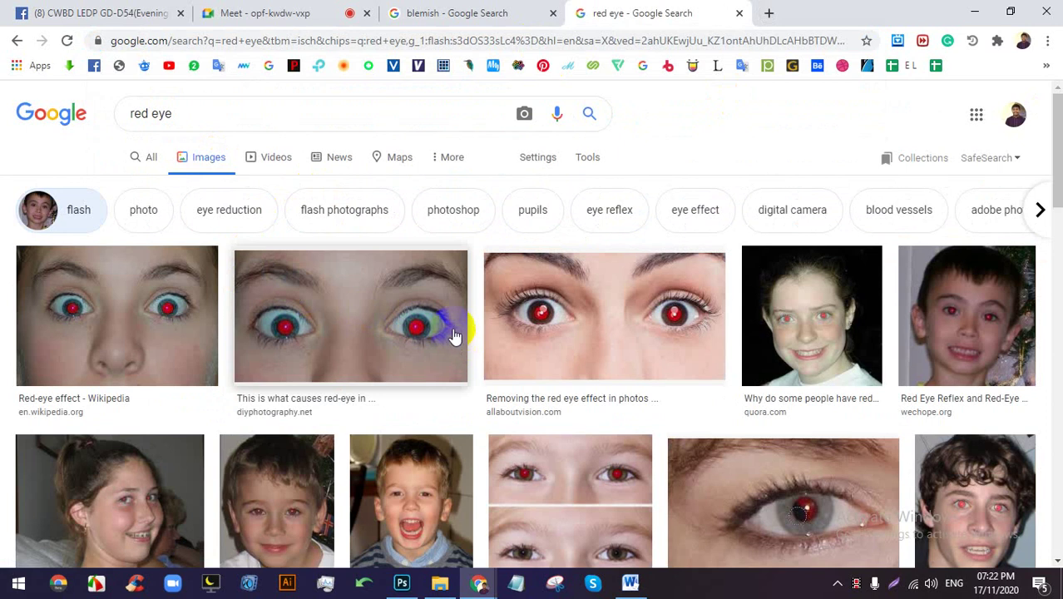
pyautogui.click(587, 298)
pyautogui.rightClick(781, 207)
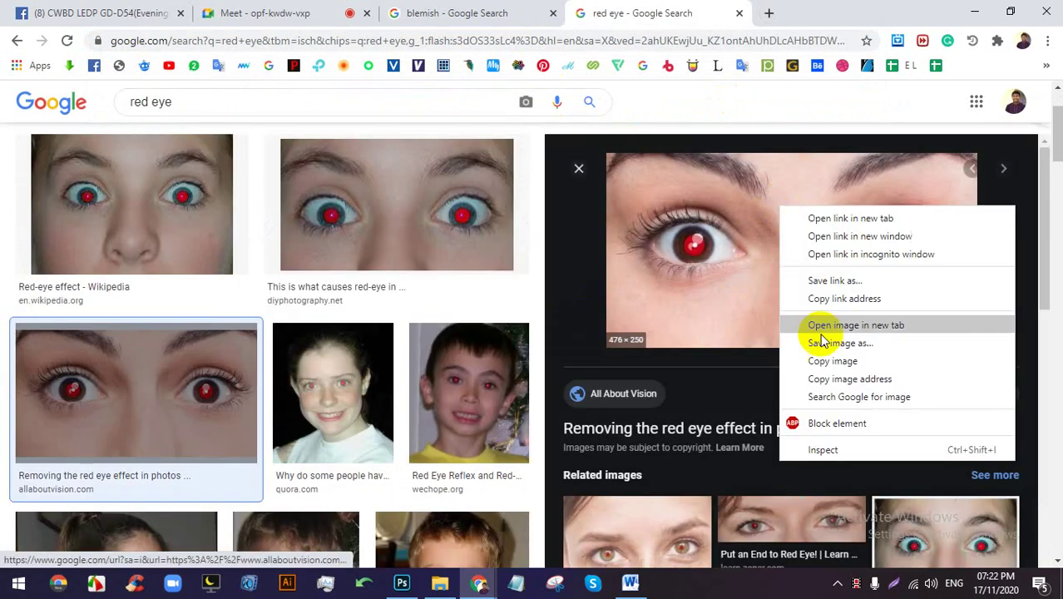
pyautogui.click(836, 343)
pyautogui.press('Return')
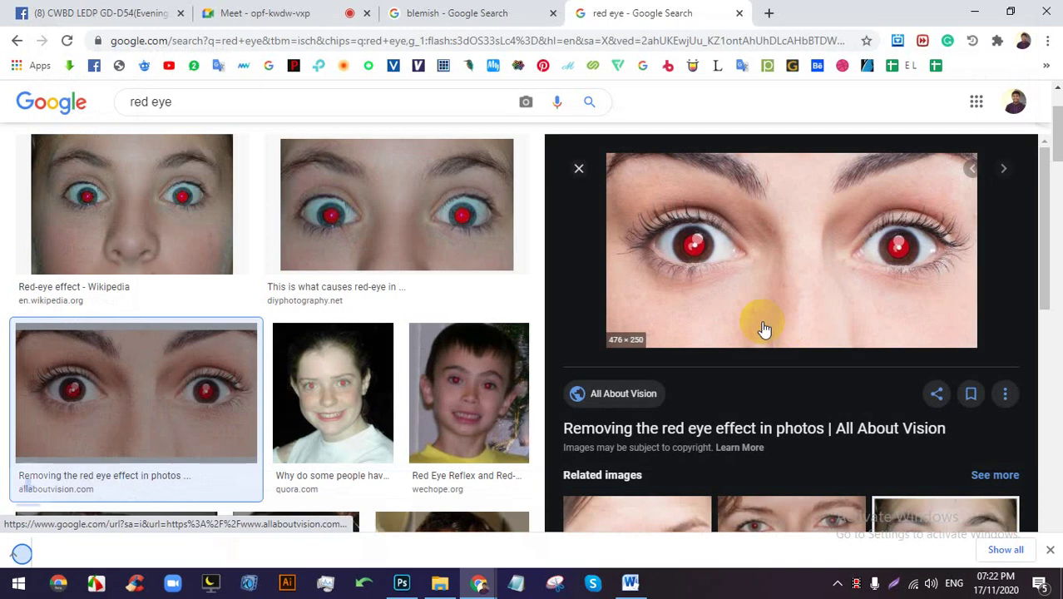
# Open the downloaded red-eye photo in Photoshop as its own document.
pyautogui.moveTo(75, 549); pyautogui.dragTo(701, 33)
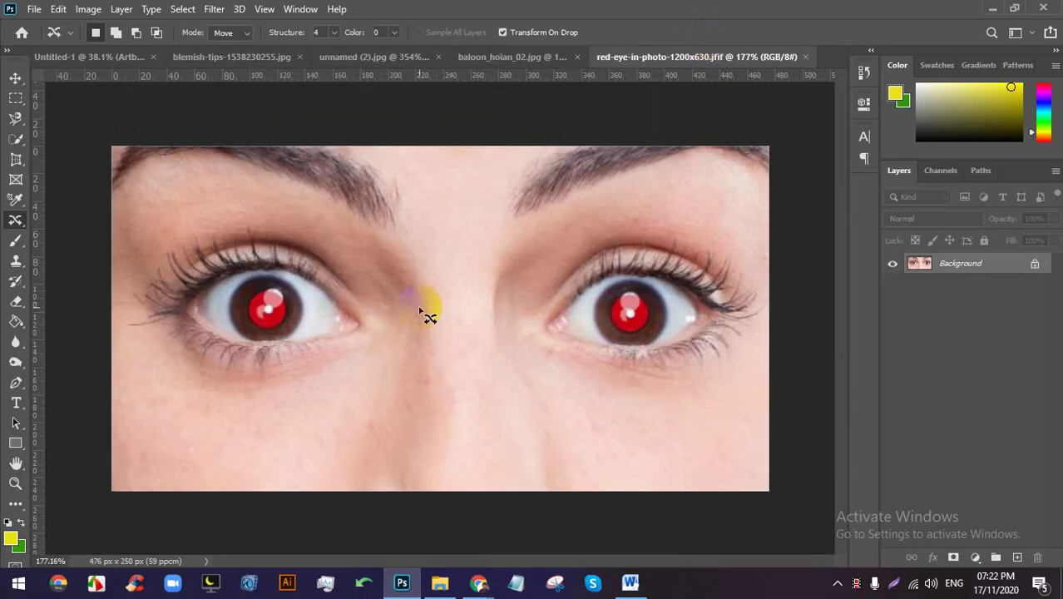
pyautogui.scroll(3, 185, 332)
pyautogui.scroll(-3, 211, 316)
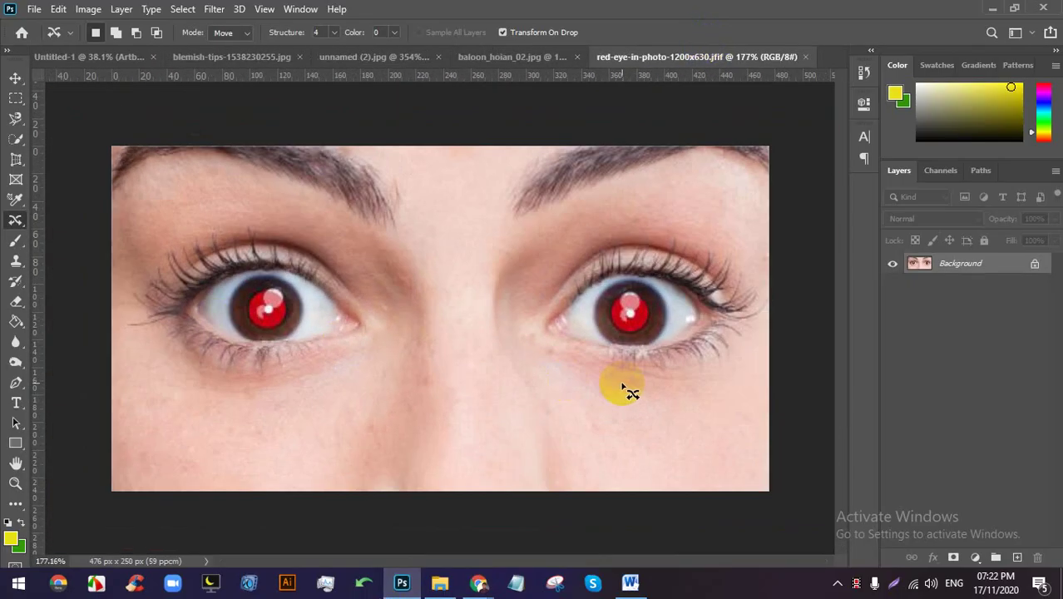
# Switch to the Google Meet call in Chrome and dismiss the downloads bar.
pyautogui.click(478, 582)
pyautogui.click(446, 551)
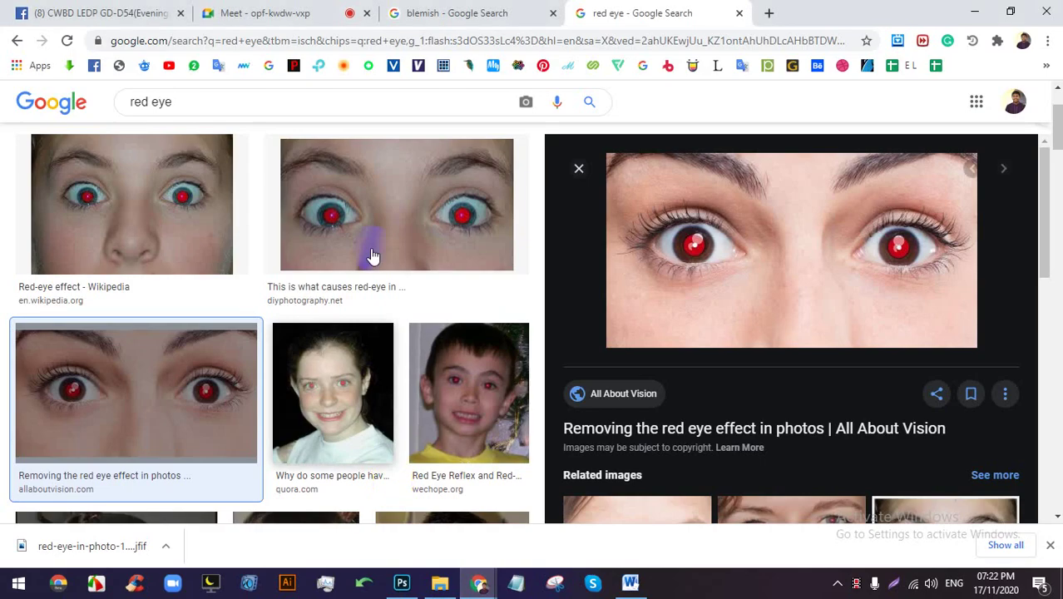
pyautogui.click(345, 13)
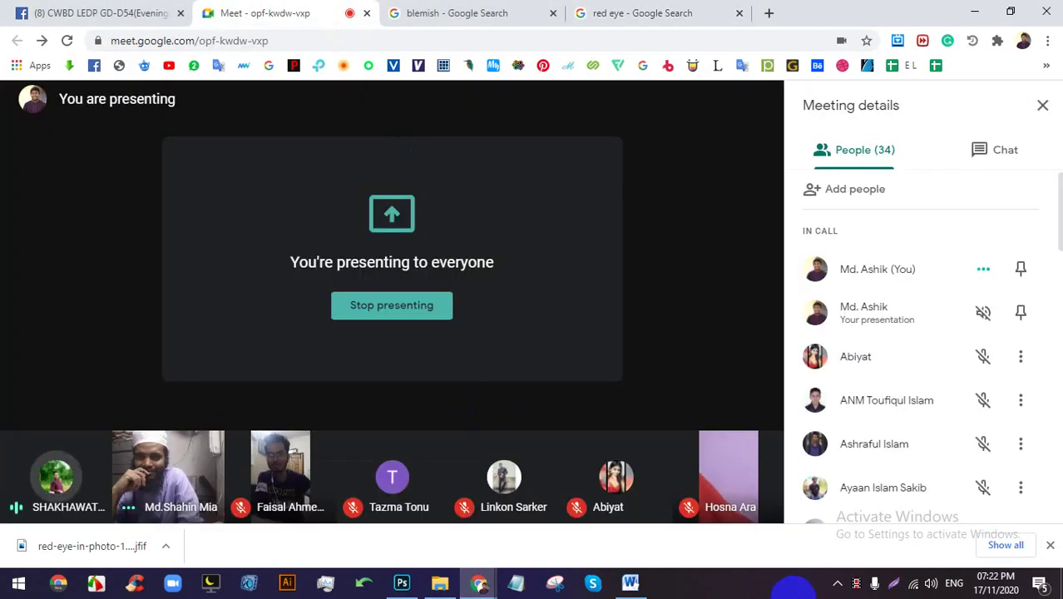
pyautogui.click(1050, 545)
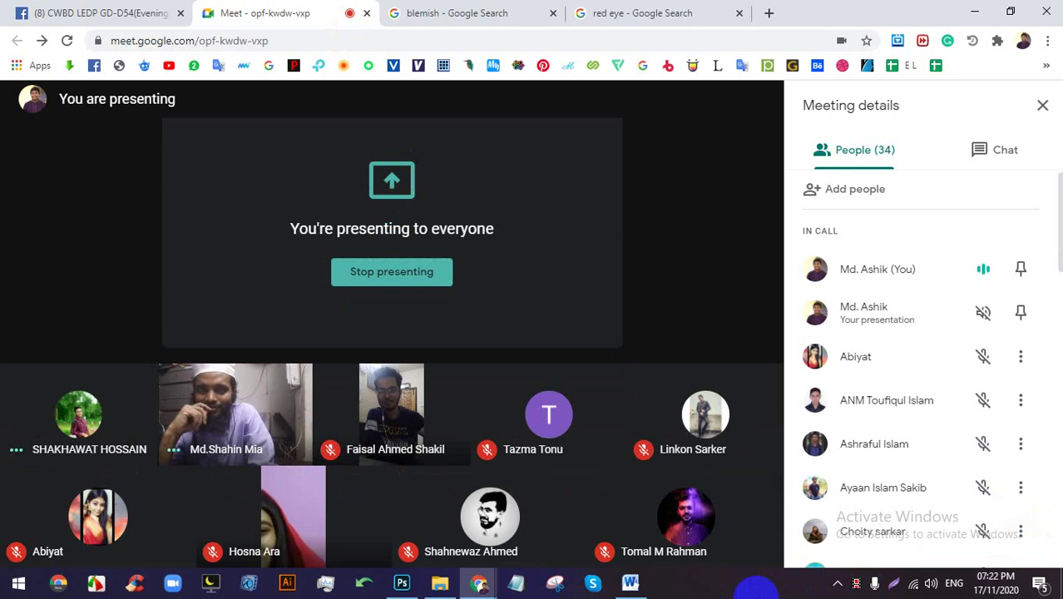
# Return to Photoshop and remove the red from both pupils with the Red Eye Tool.
pyautogui.click(402, 582)
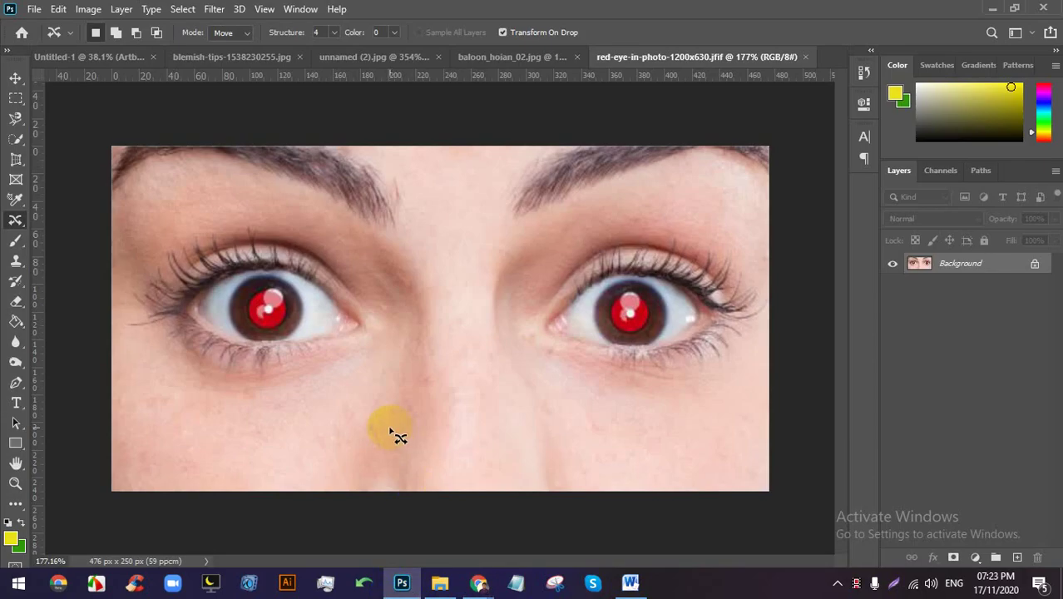
pyautogui.rightClick(12, 220)
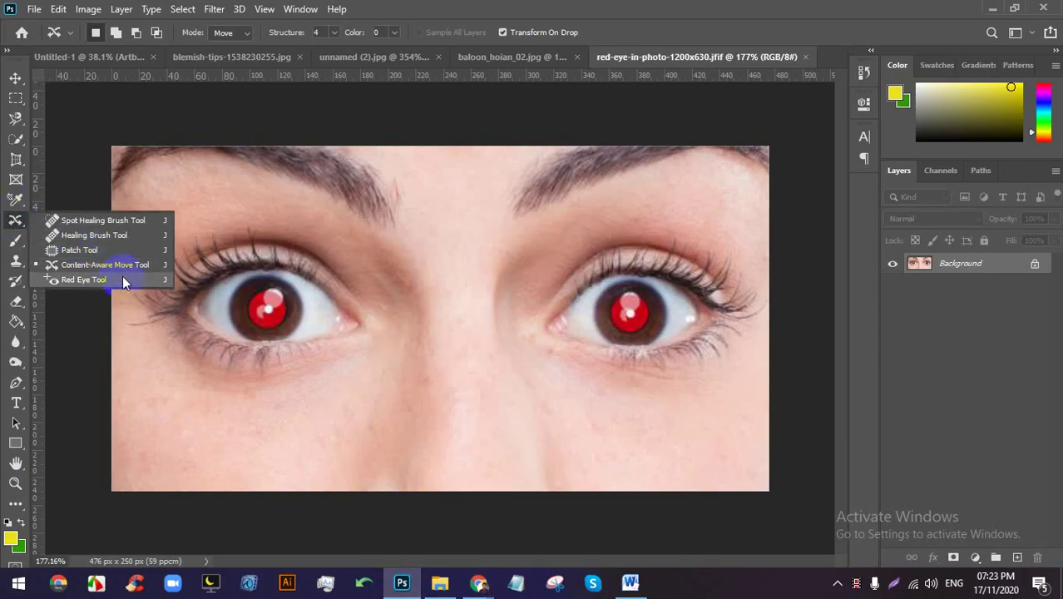
pyautogui.click(122, 280)
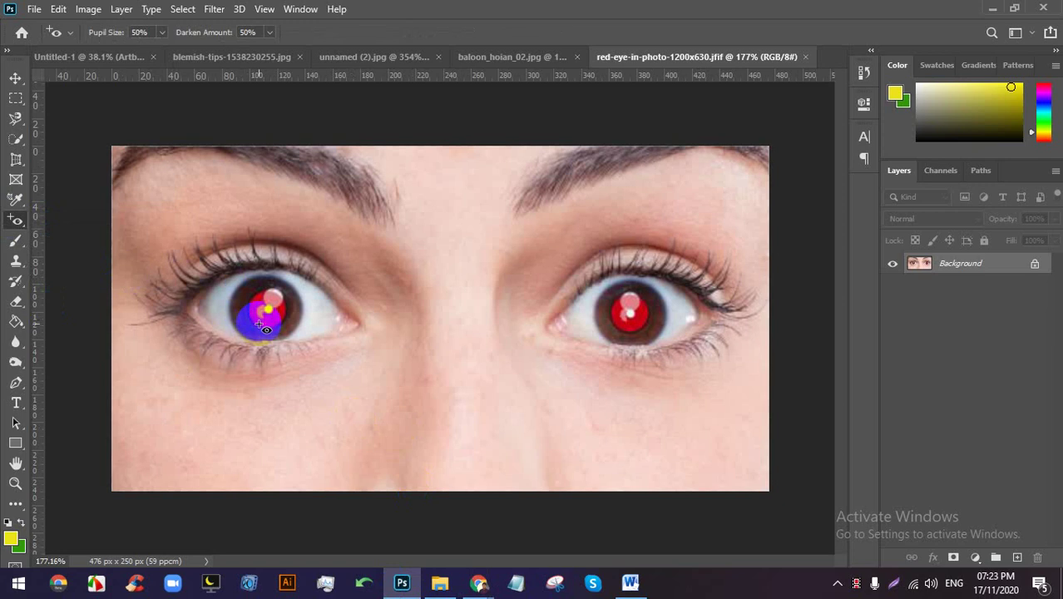
pyautogui.click(260, 307)
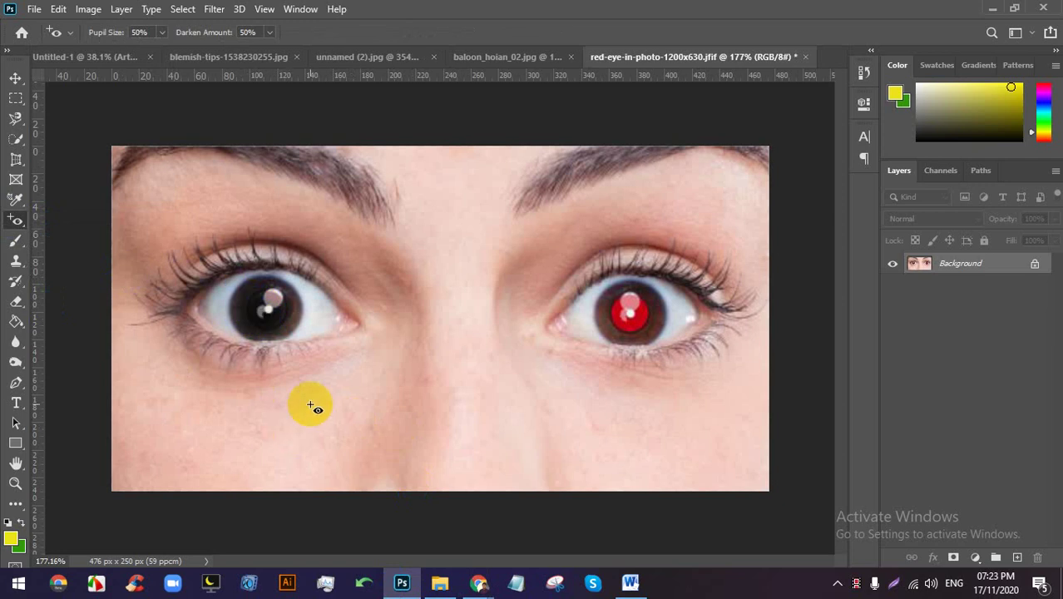
pyautogui.click(625, 318)
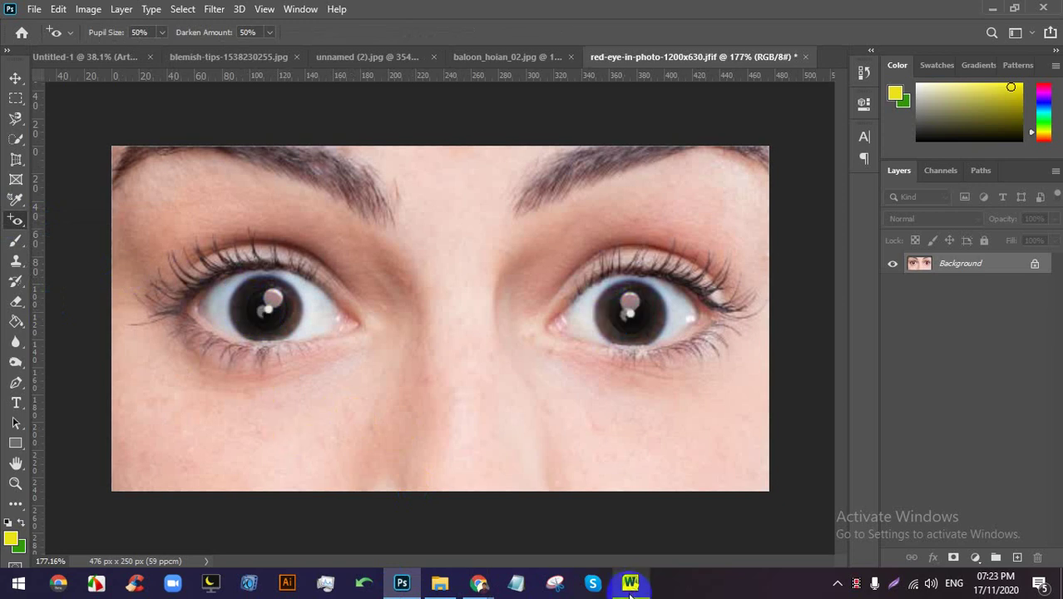
# Set the Red Eye Tool's pupil size to 46%.
pyautogui.scroll(-3, 605, 515)
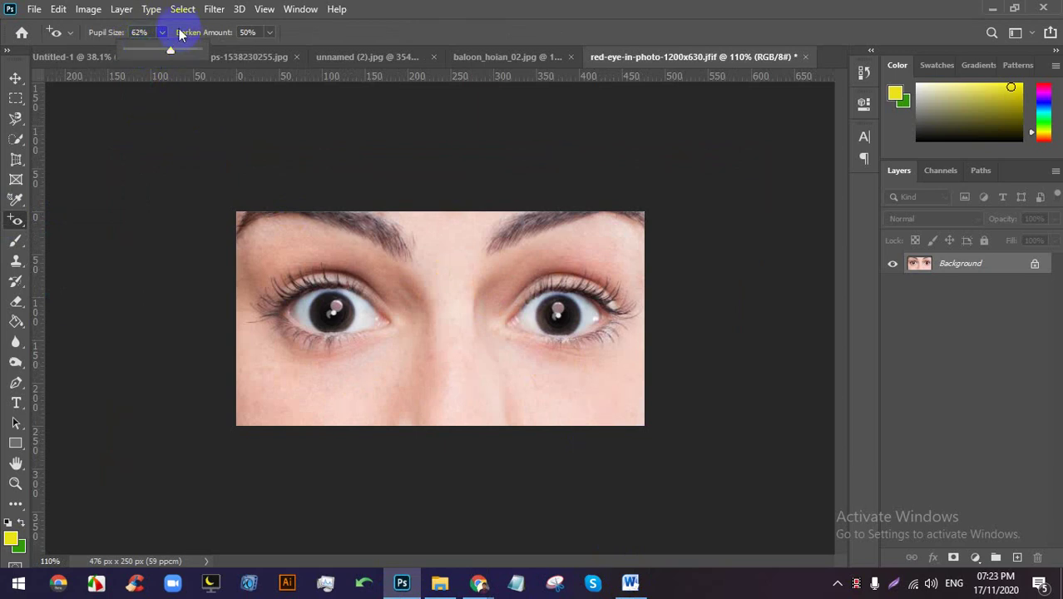
pyautogui.scroll(5, 320, 302)
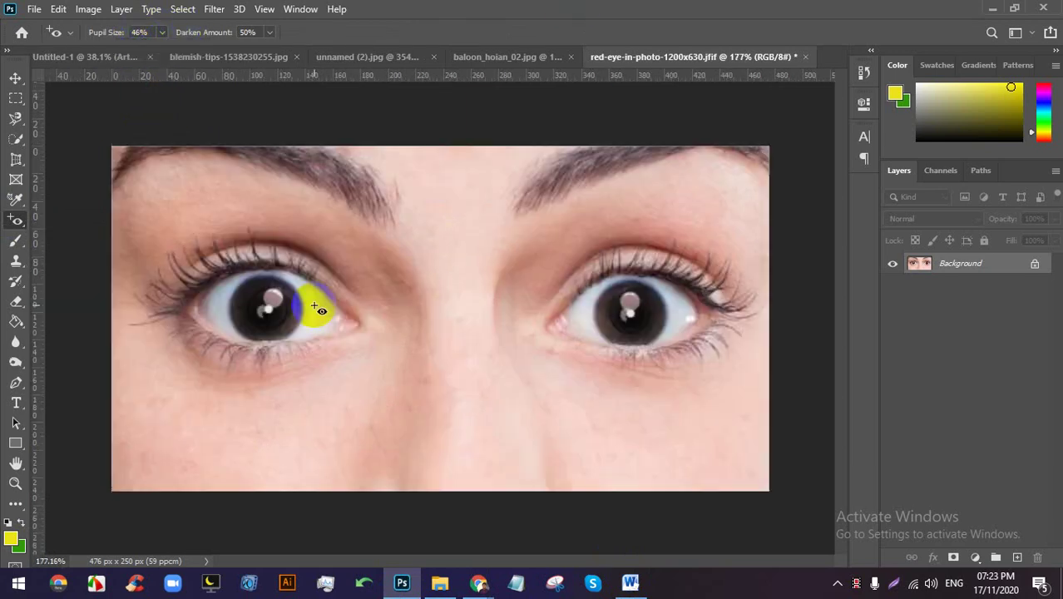
# Check the Google Meet call in Chrome and return to Photoshop to inspect the Red Eye Tool's Darken Amount.
pyautogui.click(391, 458)
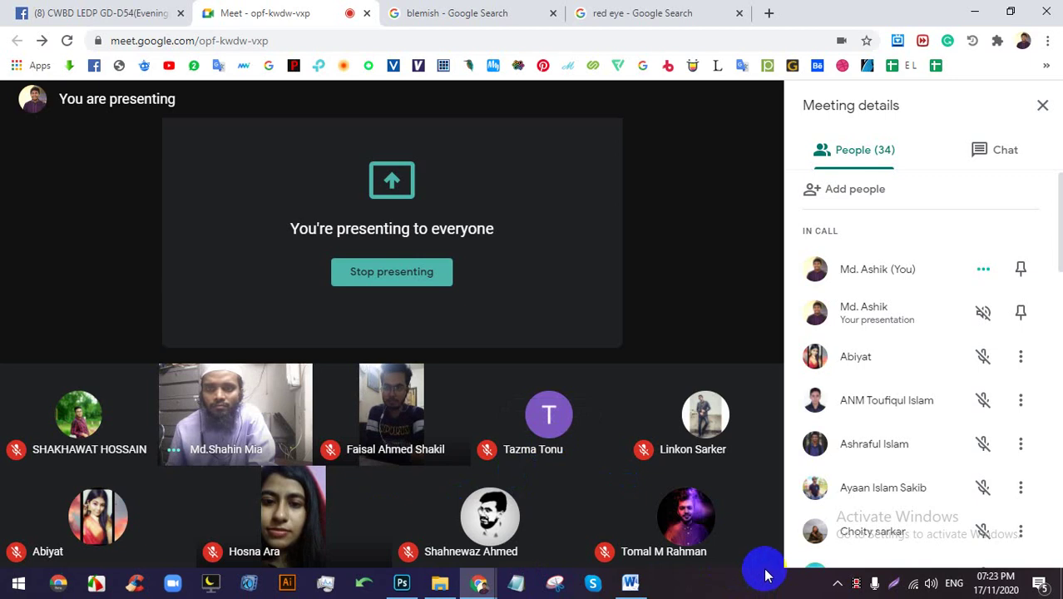
pyautogui.click(401, 582)
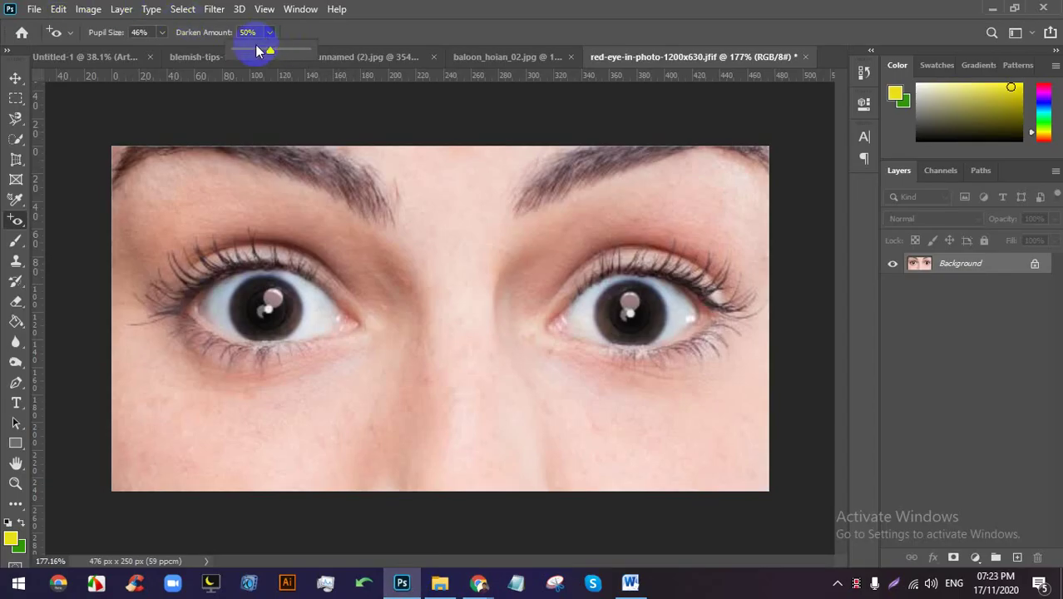
pyautogui.scroll(-2, 491, 321)
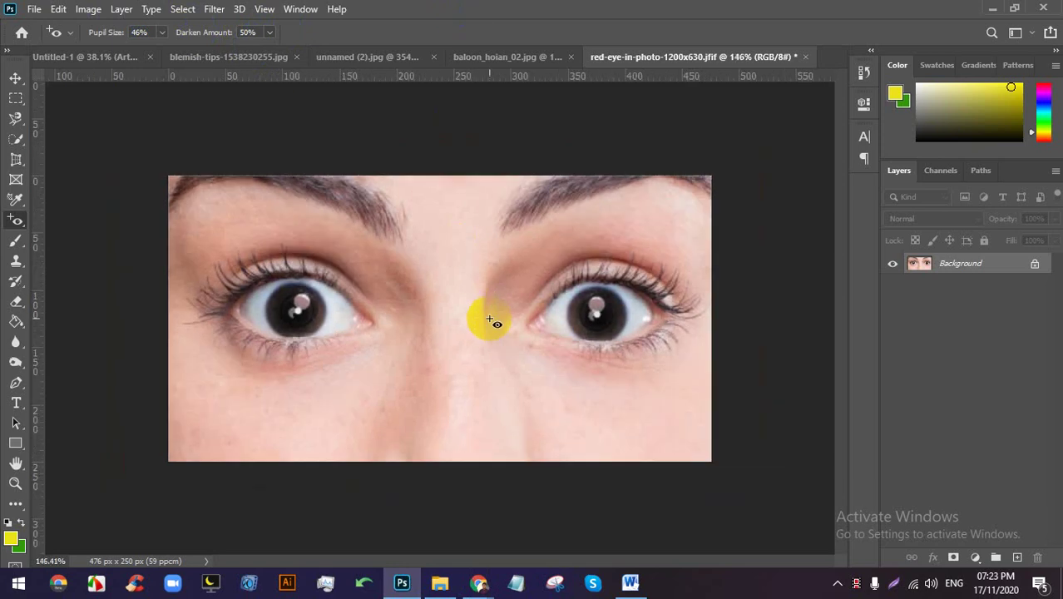
# Switch to Chrome and bring back the "red eye" image results.
pyautogui.moveTo(478, 583)
pyautogui.click(391, 487)
pyautogui.click(608, 13)
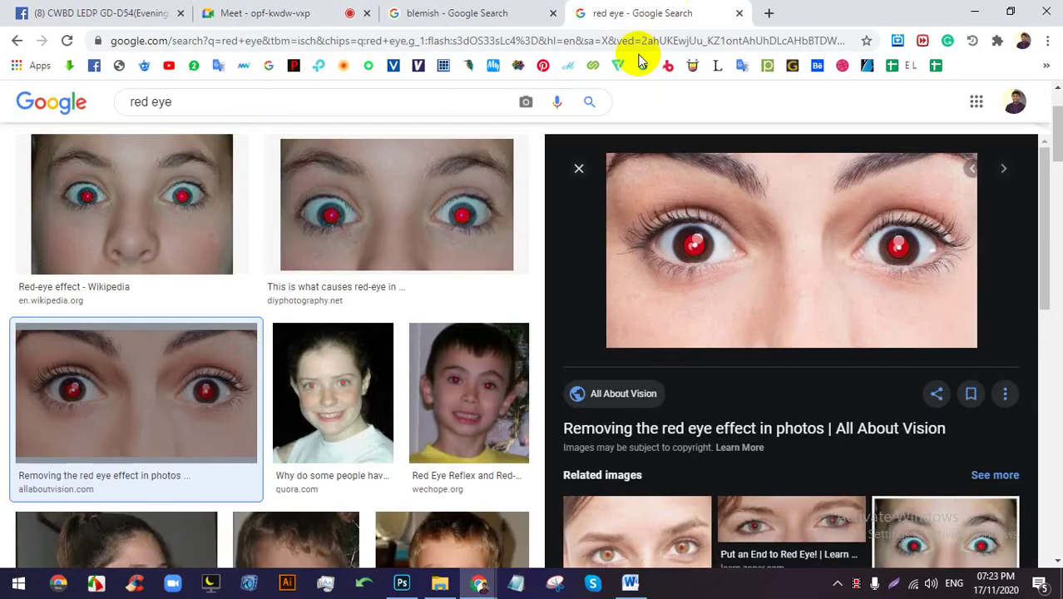
# Save the Quora red-eye portrait of the girl in the white top to Downloads and open it in Photoshop.
pyautogui.scroll(-1, 439, 324)
pyautogui.click(445, 308)
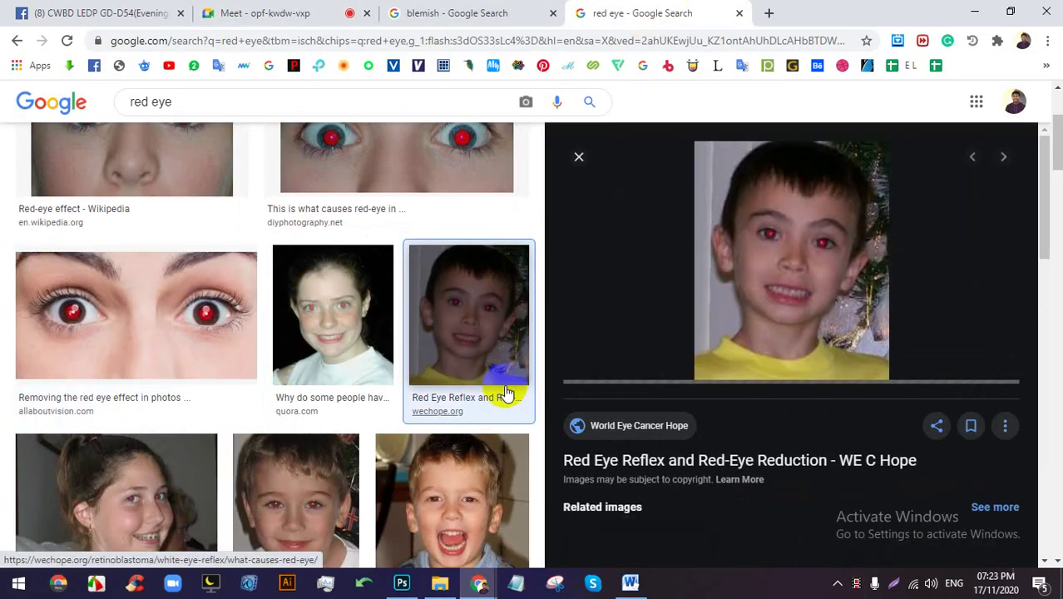
pyautogui.click(333, 325)
pyautogui.scroll(-3, 366, 350)
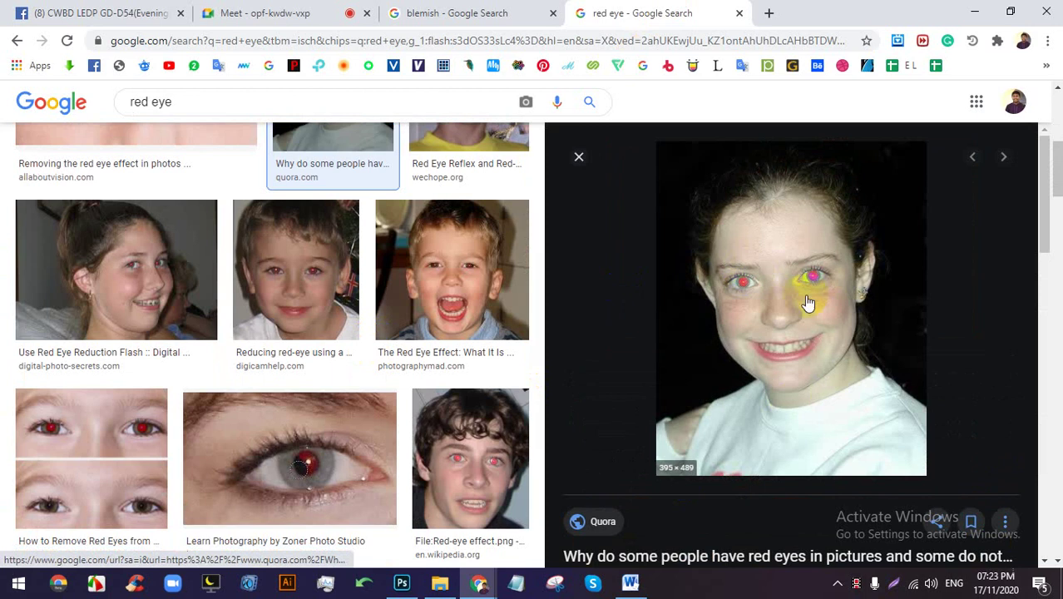
pyautogui.rightClick(764, 220)
pyautogui.click(819, 356)
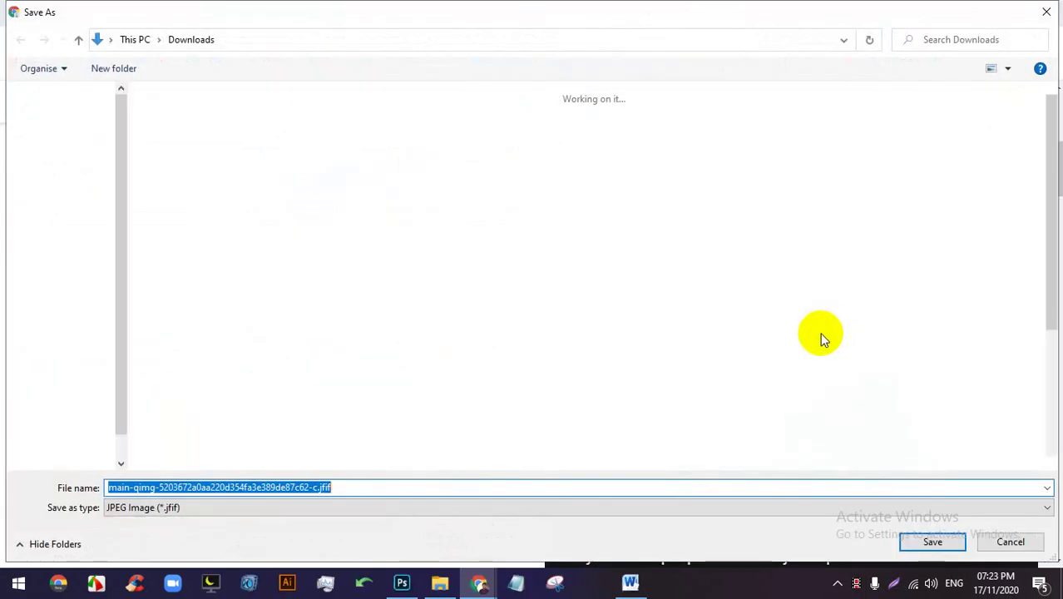
pyautogui.press('Return')
pyautogui.moveTo(86, 544); pyautogui.dragTo(711, 83)
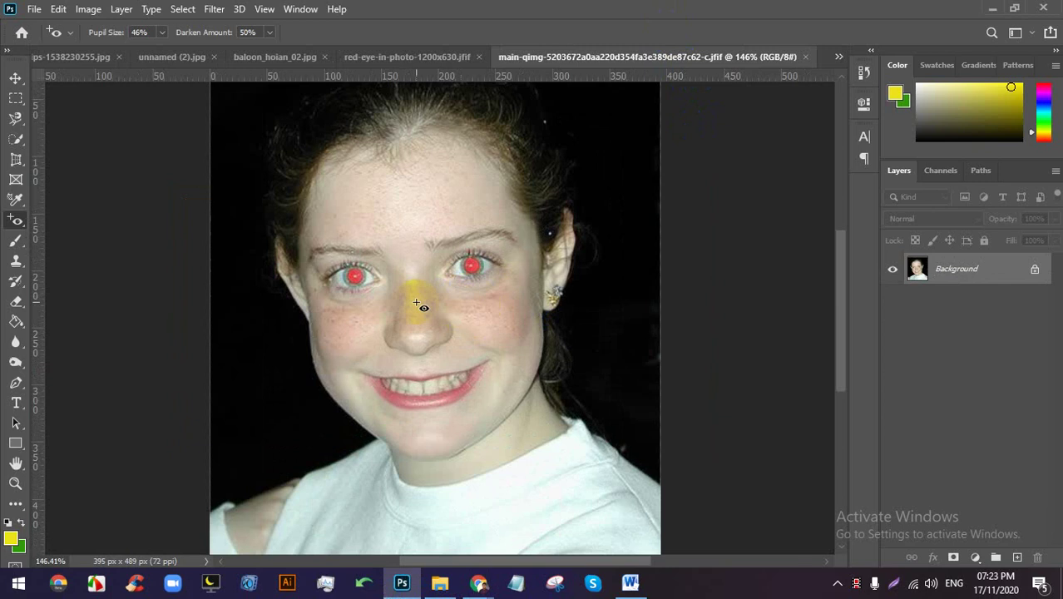
# Set the Red Eye Tool's Darken Amount to 72% and remove the red from both of the girl's pupils.
pyautogui.scroll(2, 419, 306)
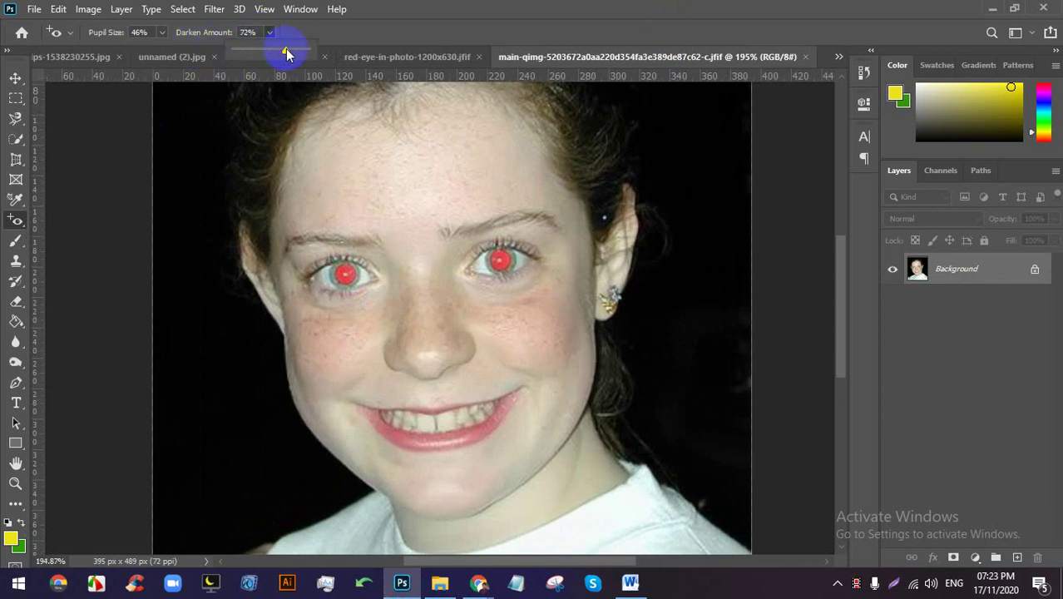
pyautogui.scroll(1, 344, 277)
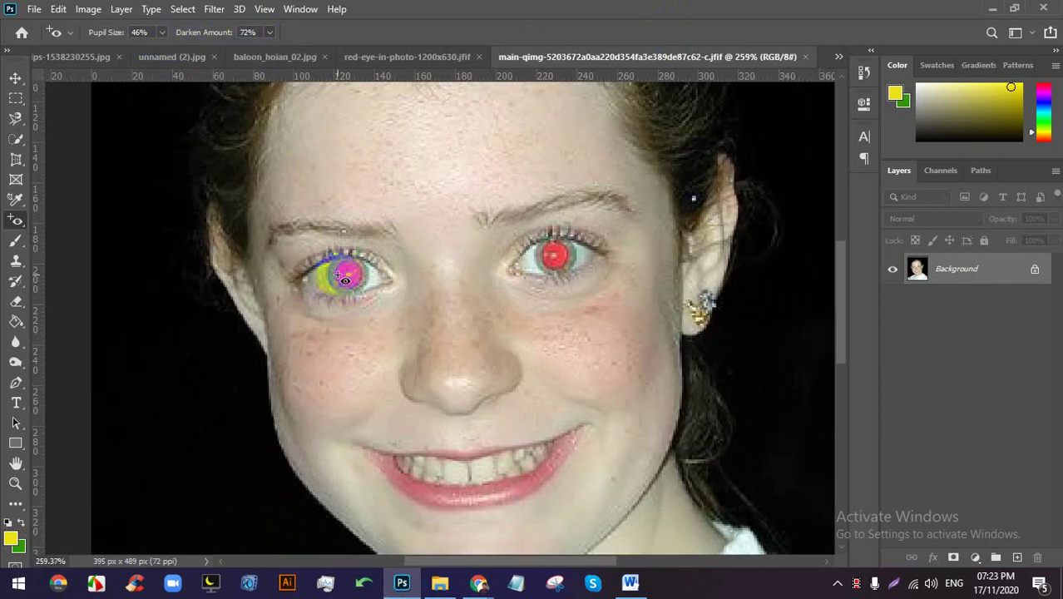
pyautogui.click(350, 273)
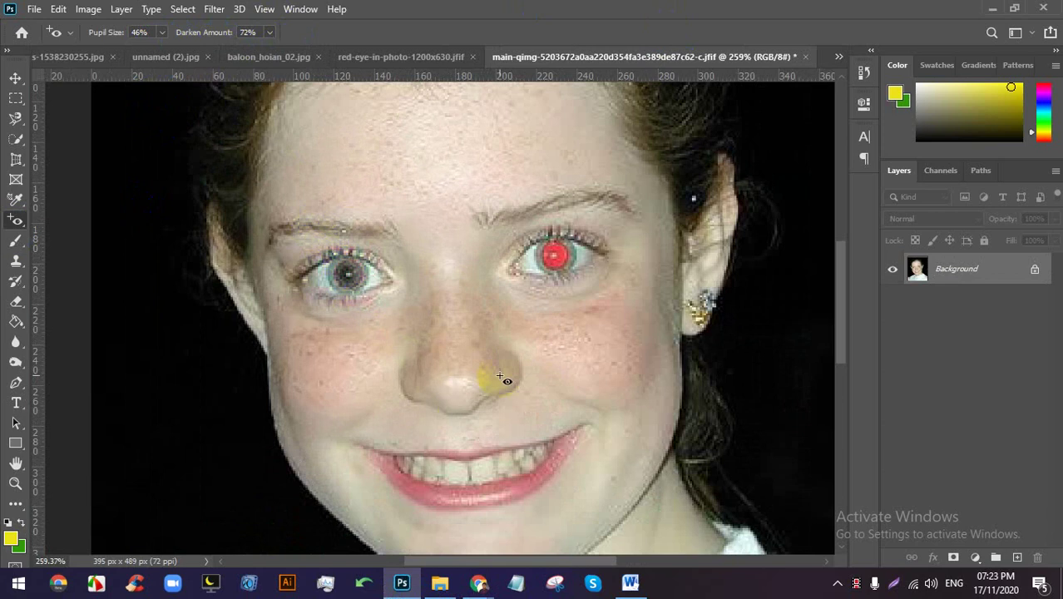
pyautogui.scroll(-2, 613, 343)
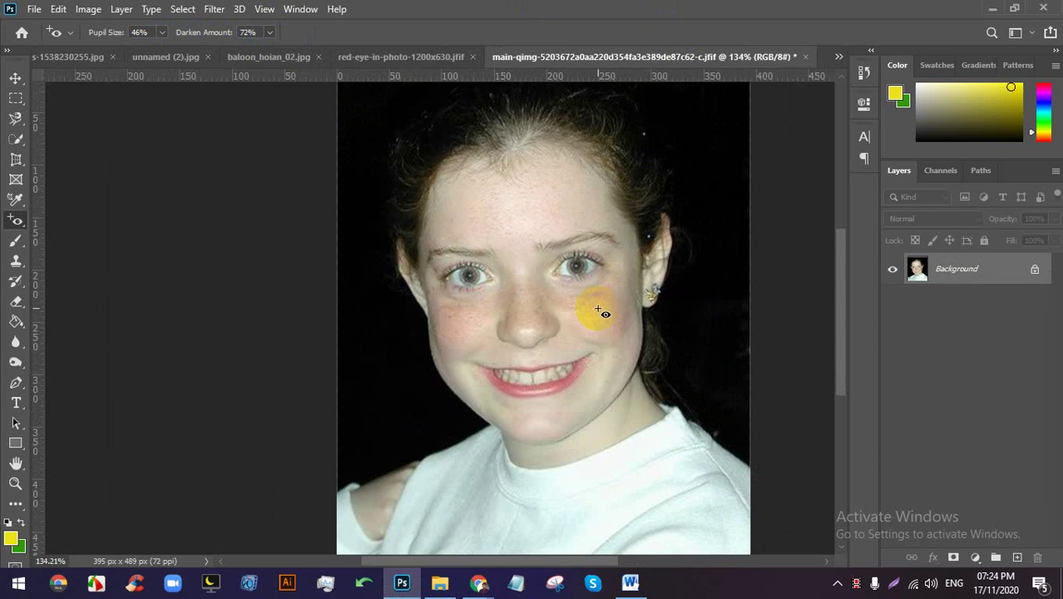
# Apply the Red Eye Tool to several spots on the girl's lips and around her nose to desaturate their red.
pyautogui.scroll(2, 533, 407)
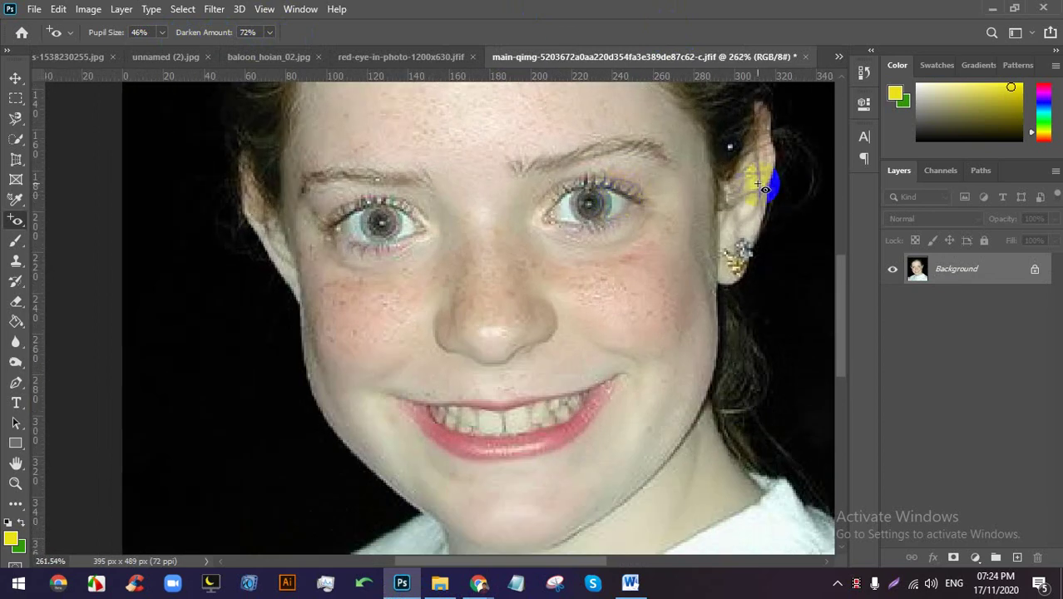
pyautogui.scroll(2, 469, 462)
pyautogui.click(434, 421)
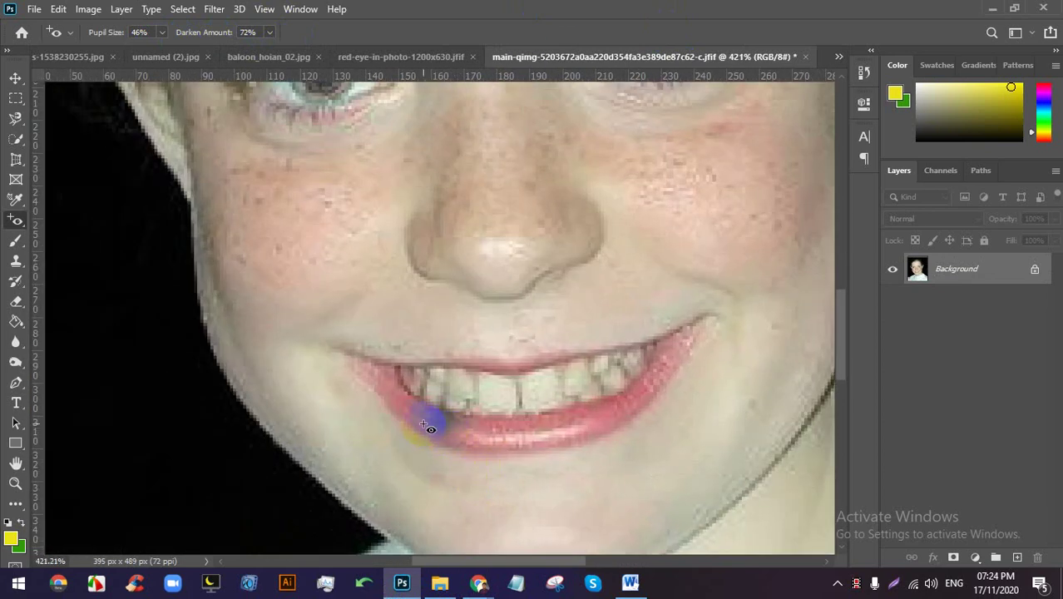
pyautogui.click(642, 282)
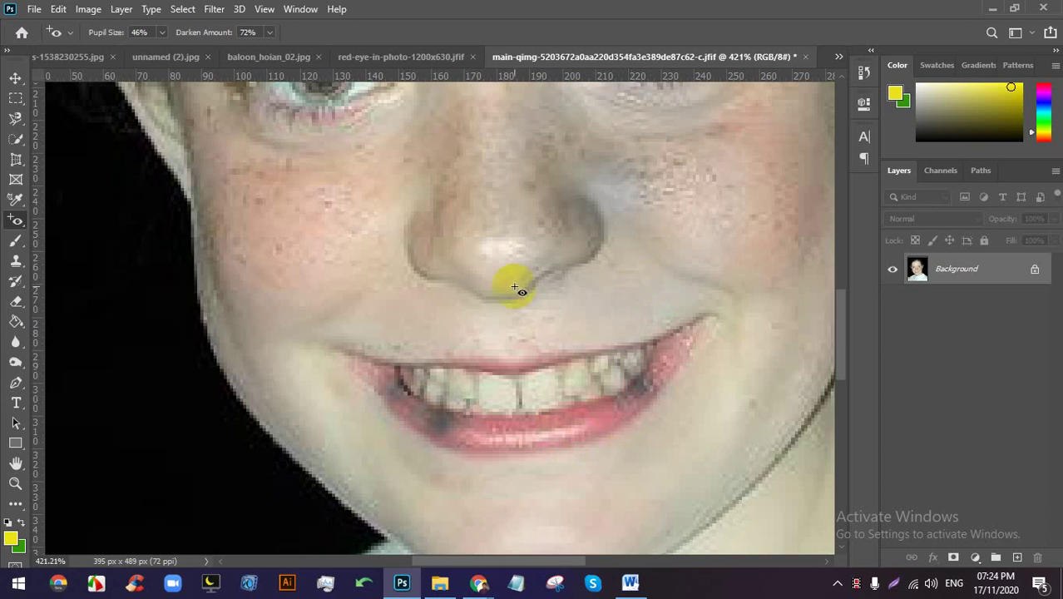
pyautogui.click(414, 278)
pyautogui.click(546, 350)
pyautogui.click(535, 400)
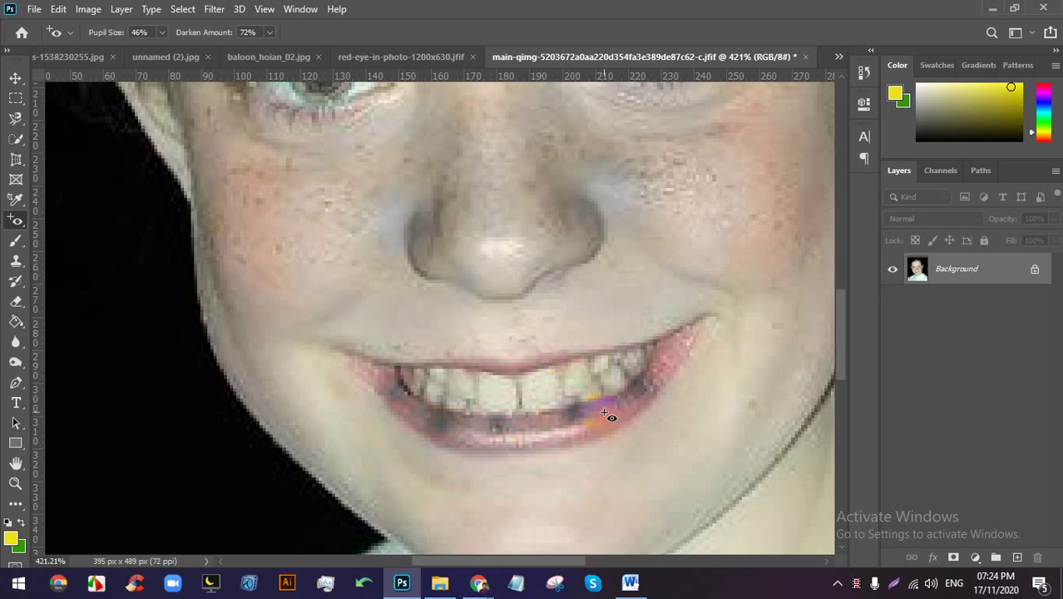
pyautogui.scroll(-3, 608, 414)
pyautogui.scroll(-4, 609, 384)
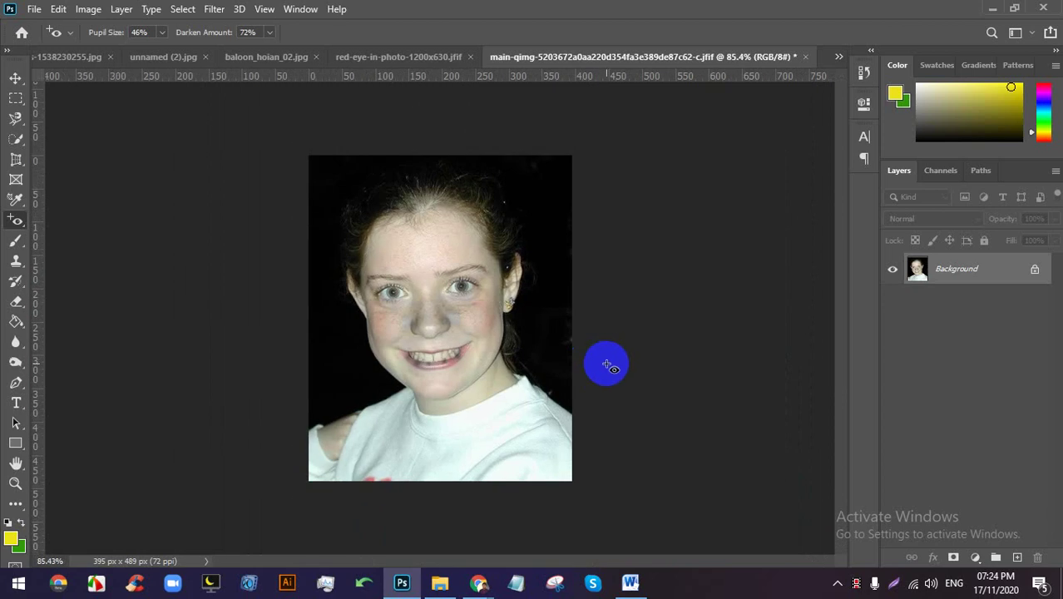
# Close the girl's portrait and the red-eye, balloon, unnamed (2) and blemish-tips images without saving, keeping only Untitled-1 open.
pyautogui.click(806, 57)
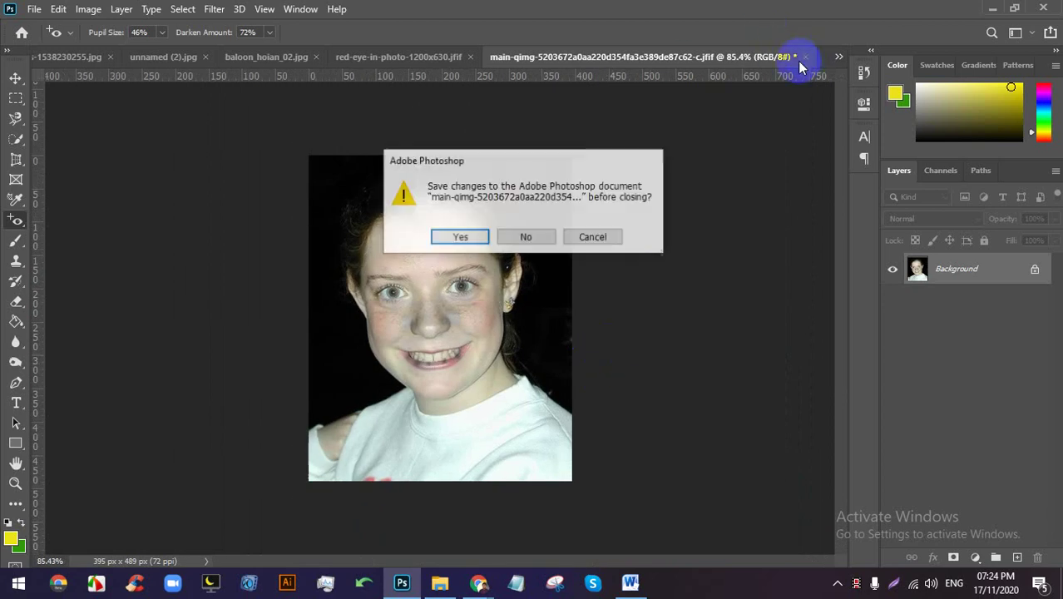
pyautogui.click(524, 237)
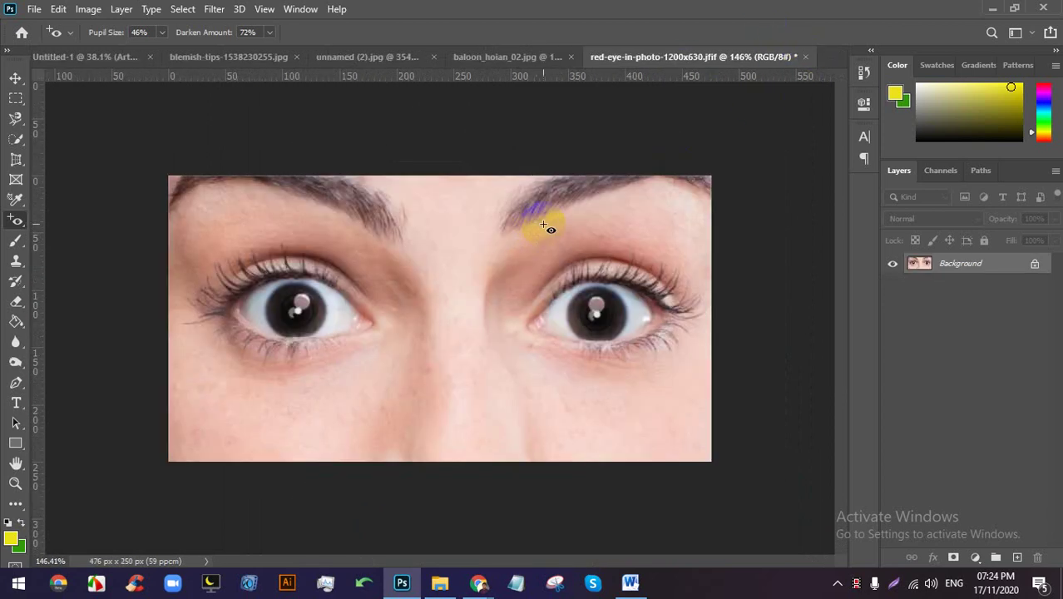
pyautogui.click(671, 96)
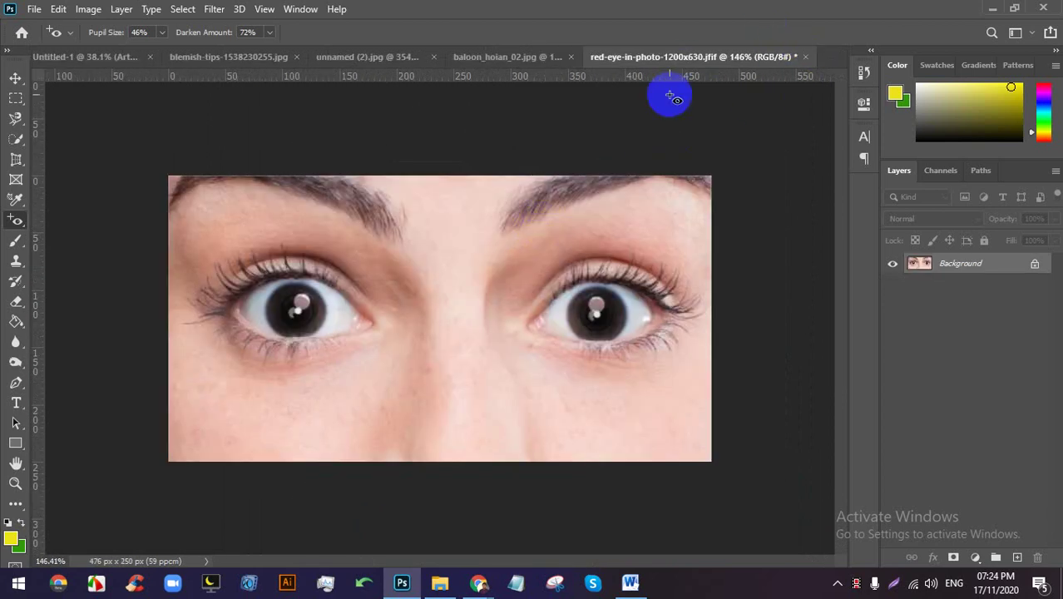
pyautogui.click(805, 57)
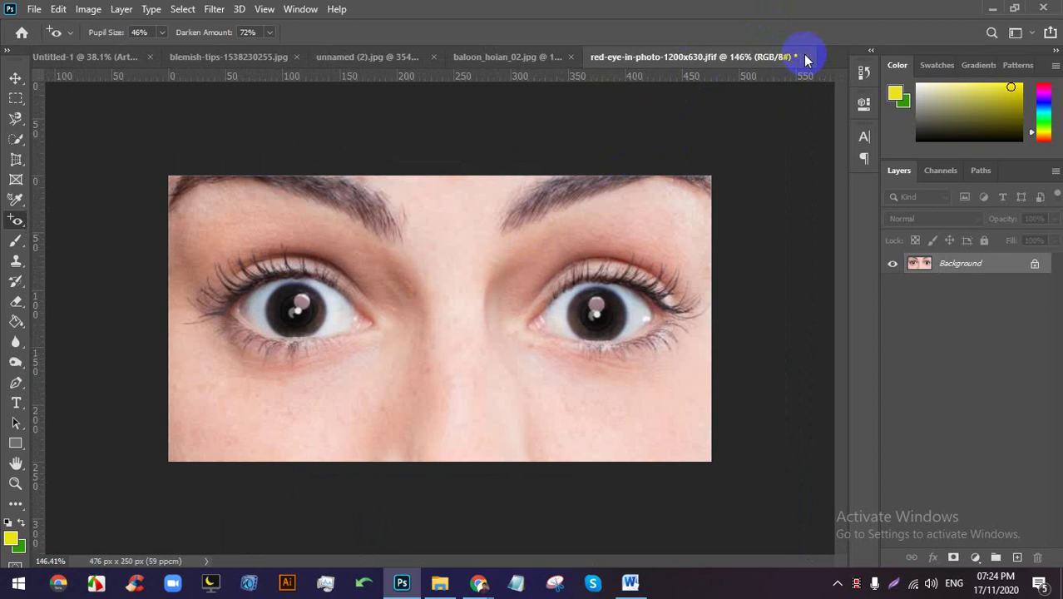
pyautogui.click(529, 226)
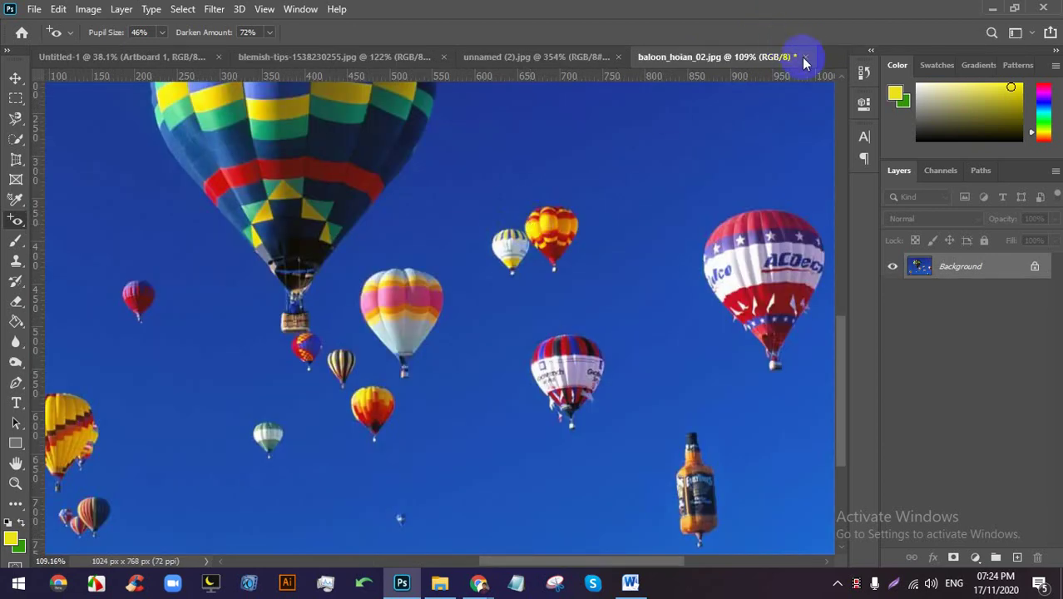
pyautogui.click(806, 56)
pyautogui.click(520, 226)
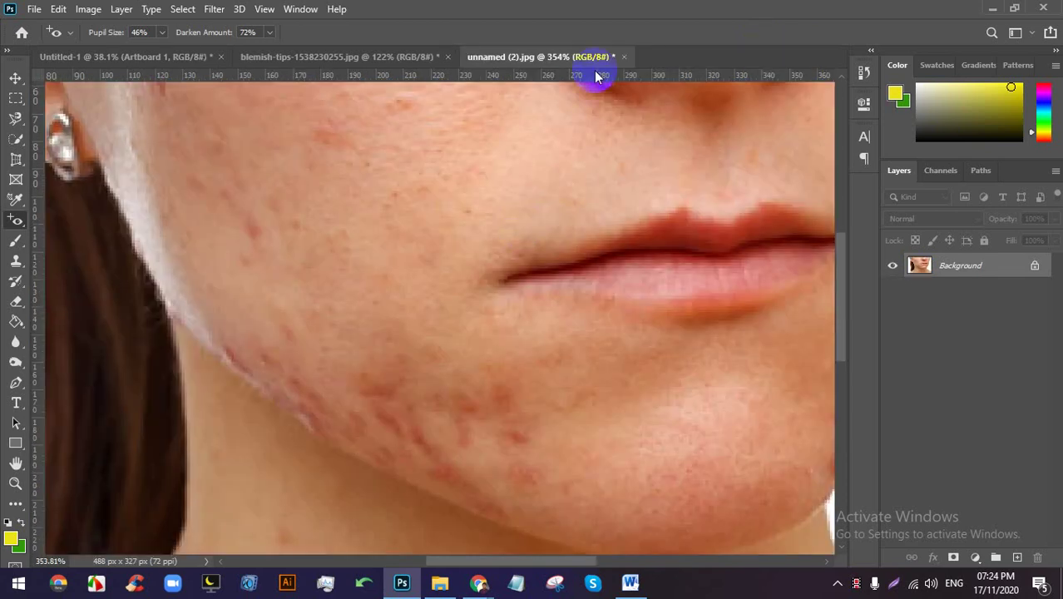
pyautogui.click(627, 57)
pyautogui.click(535, 225)
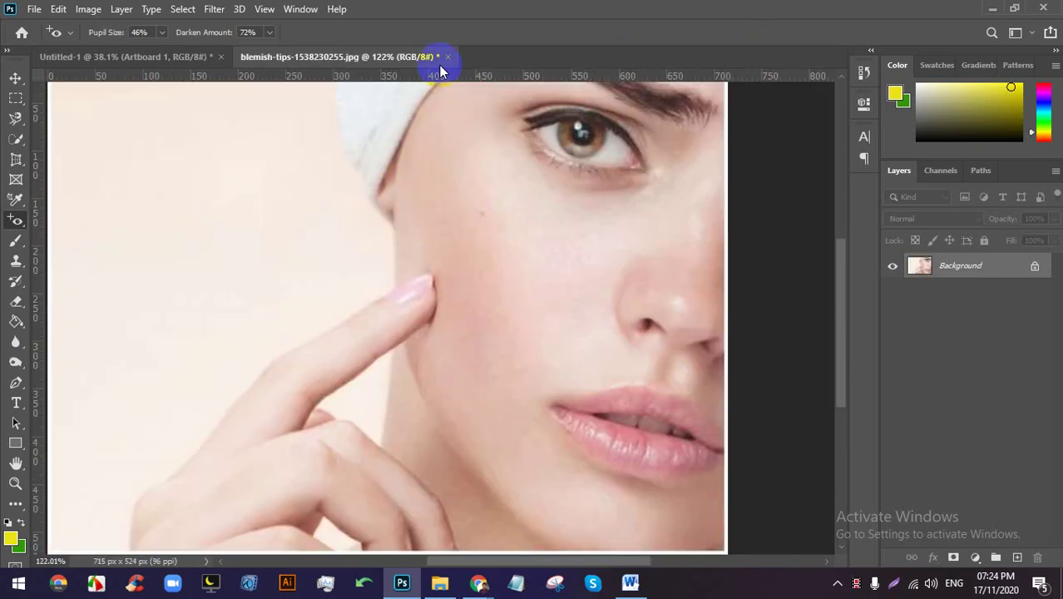
pyautogui.click(450, 57)
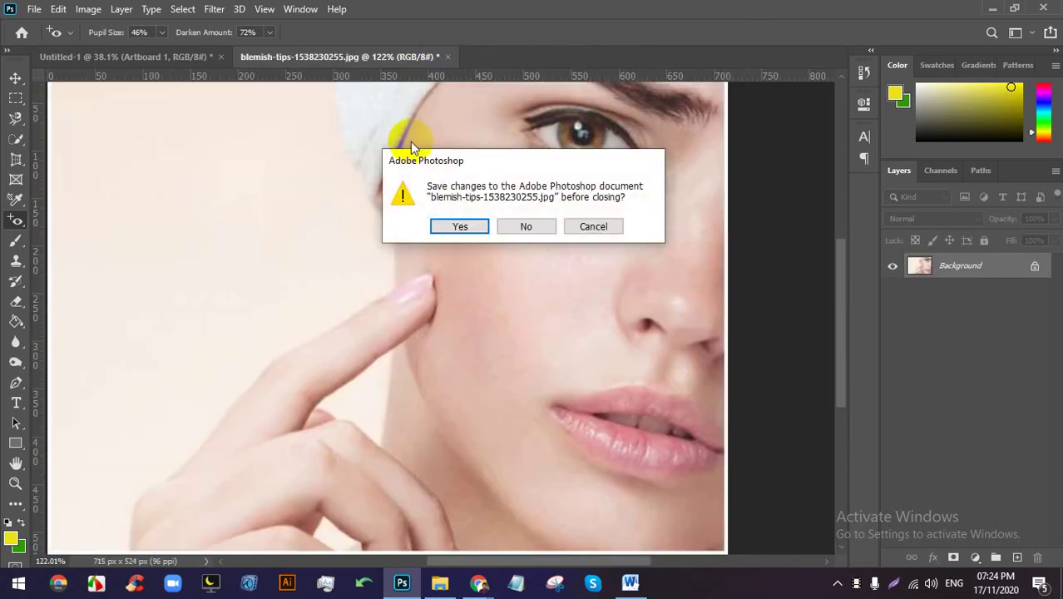
pyautogui.click(523, 226)
# Select the Brush Tool and display the other tools in its group.
pyautogui.click(14, 243)
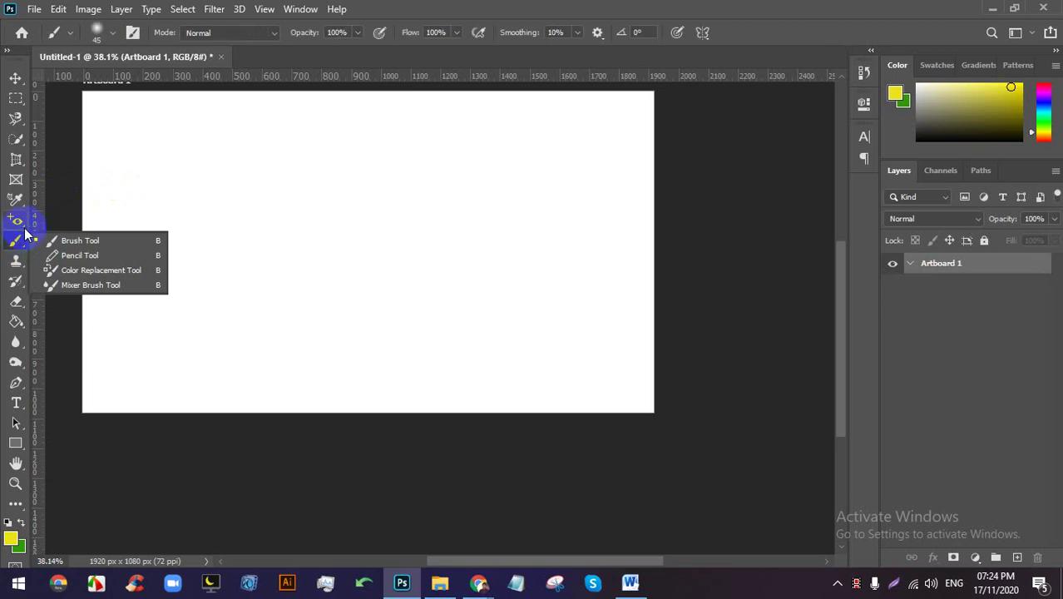
pyautogui.click(17, 221)
pyautogui.click(21, 243)
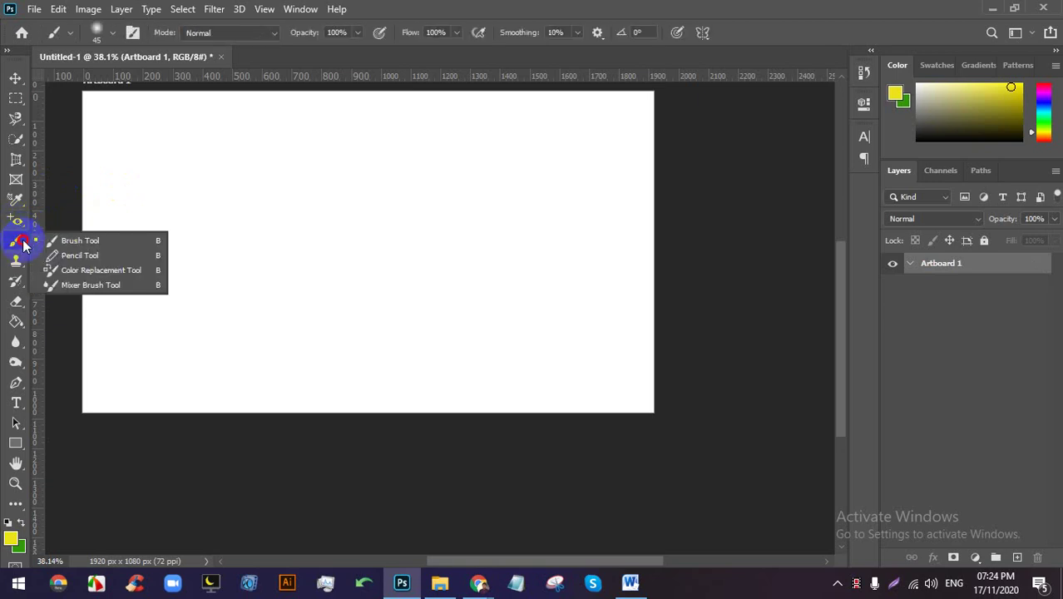
pyautogui.press('s')
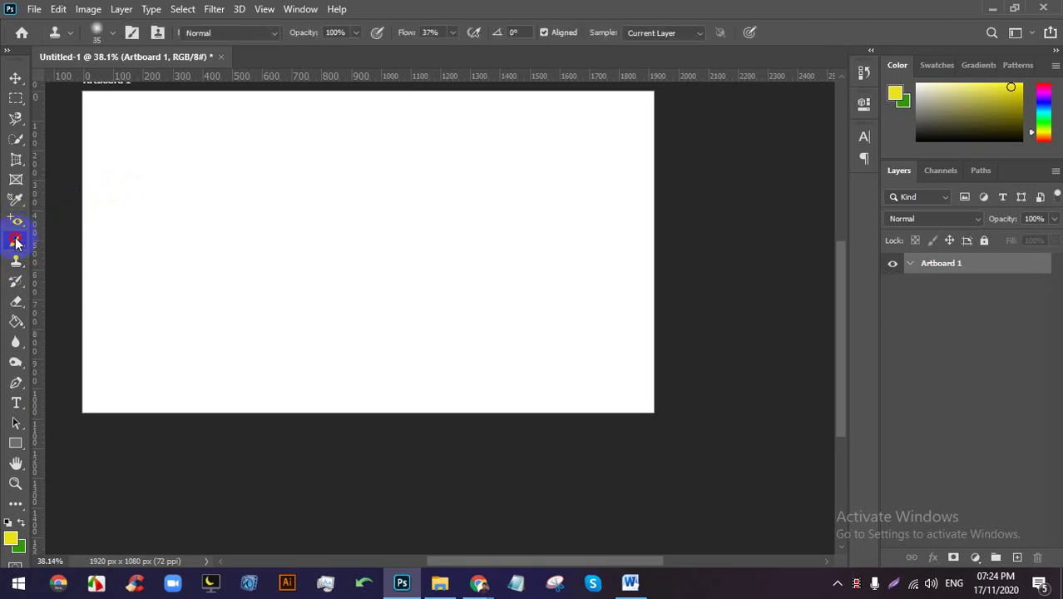
pyautogui.click(16, 242)
pyautogui.click(68, 240)
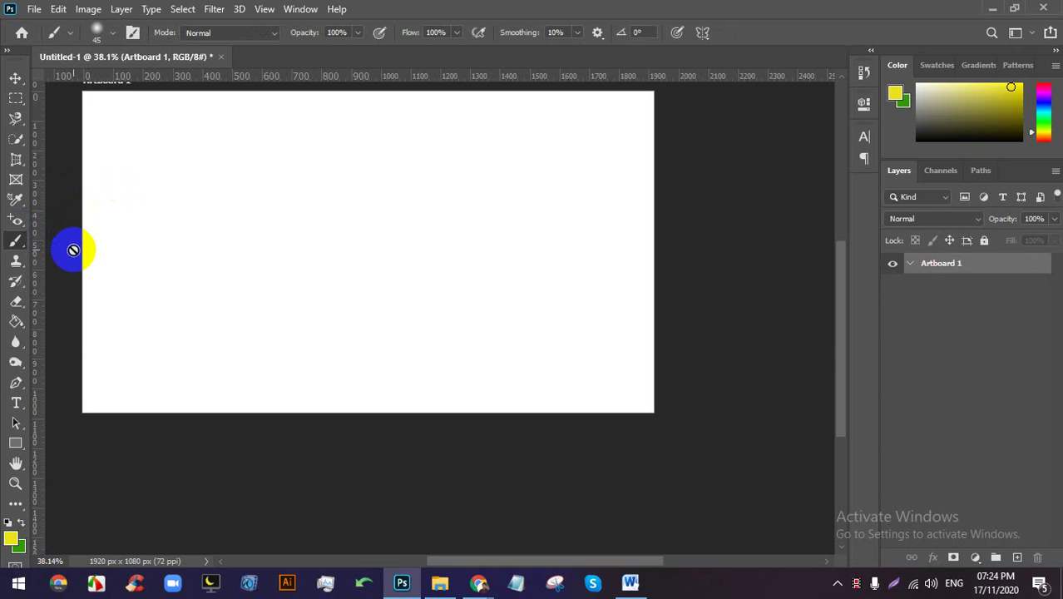
pyautogui.rightClick(11, 242)
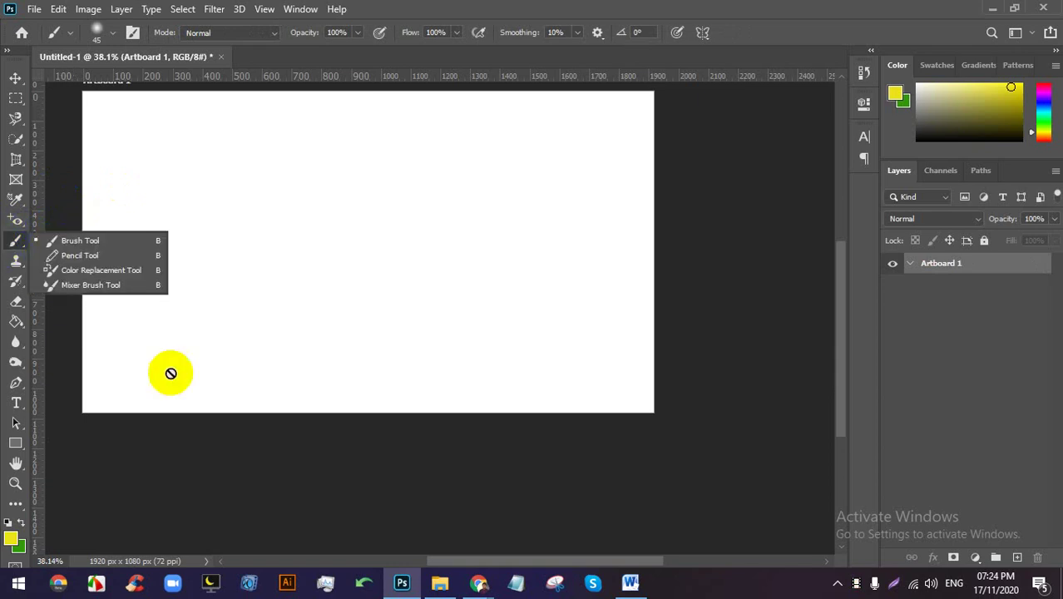
# Check the Google Meet call in Chrome, dismiss the downloads bar and return to Photoshop.
pyautogui.click(478, 582)
pyautogui.click(316, 14)
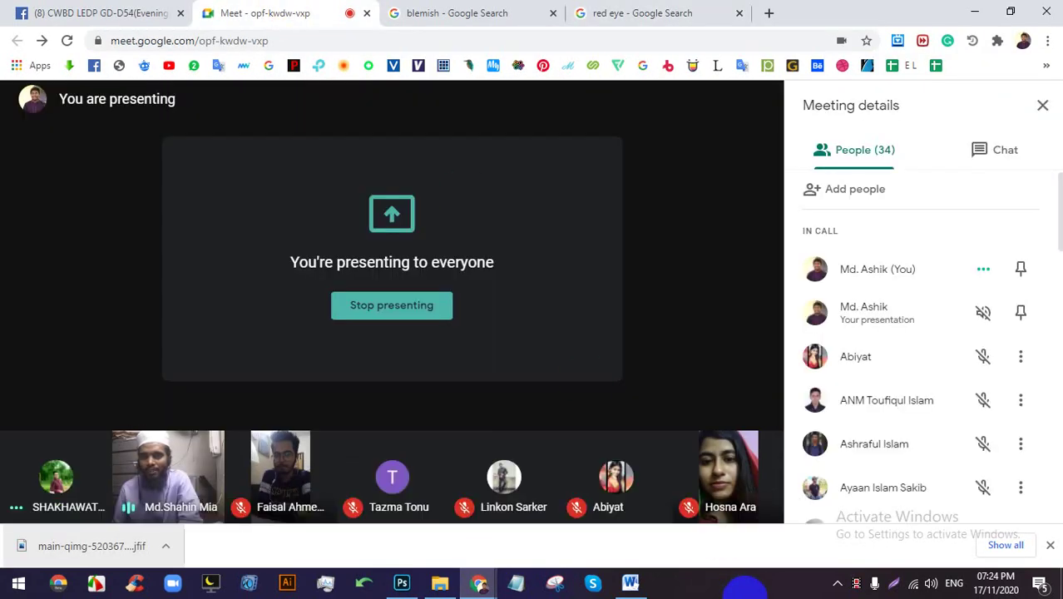
pyautogui.click(1053, 545)
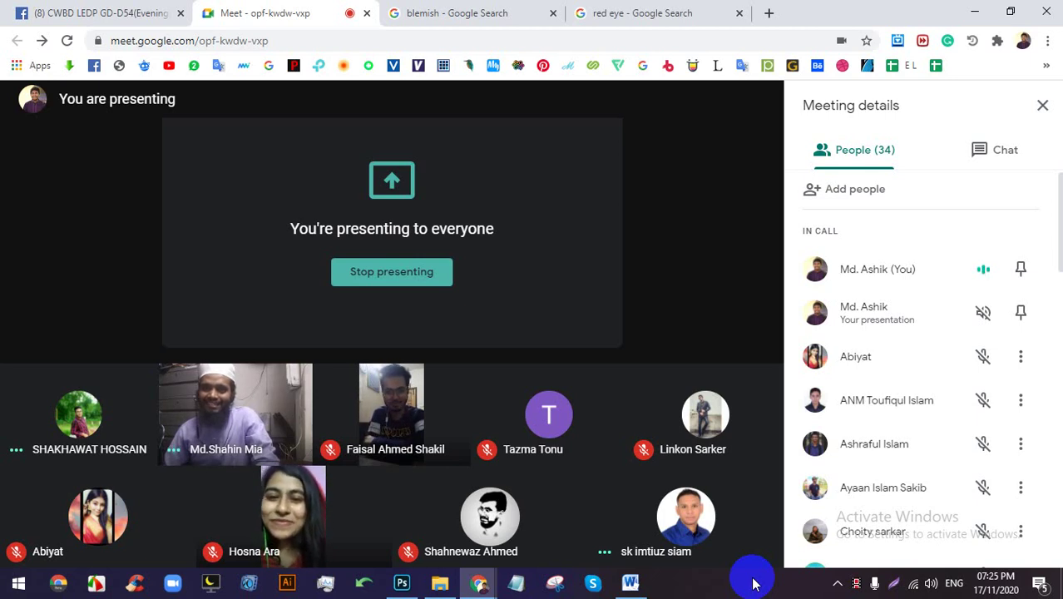
pyautogui.click(401, 582)
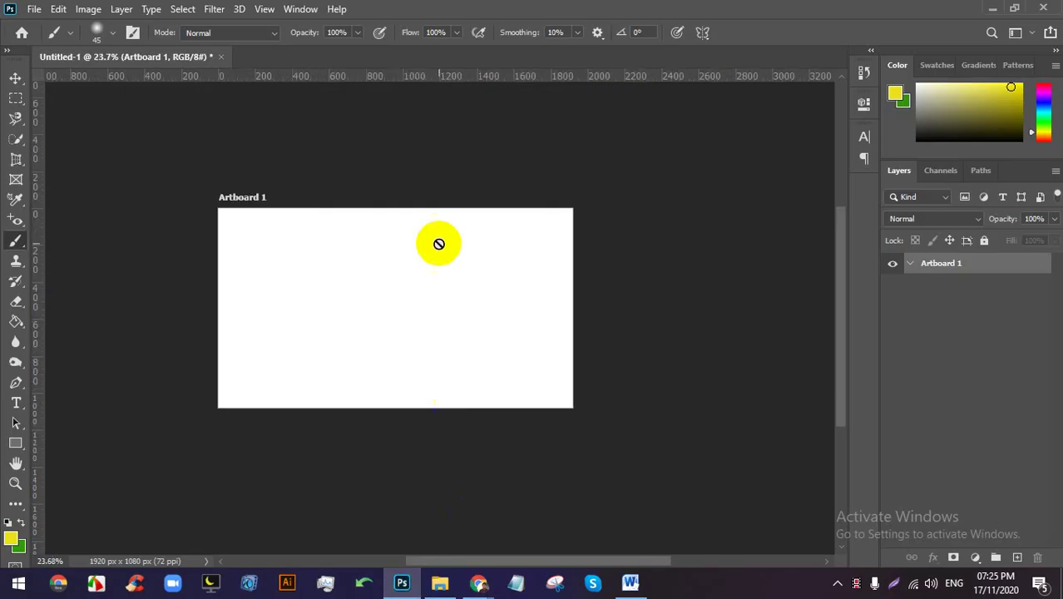
# Switch back to the Google Meet call, turn the camera off and look through the participant list.
pyautogui.click(440, 506)
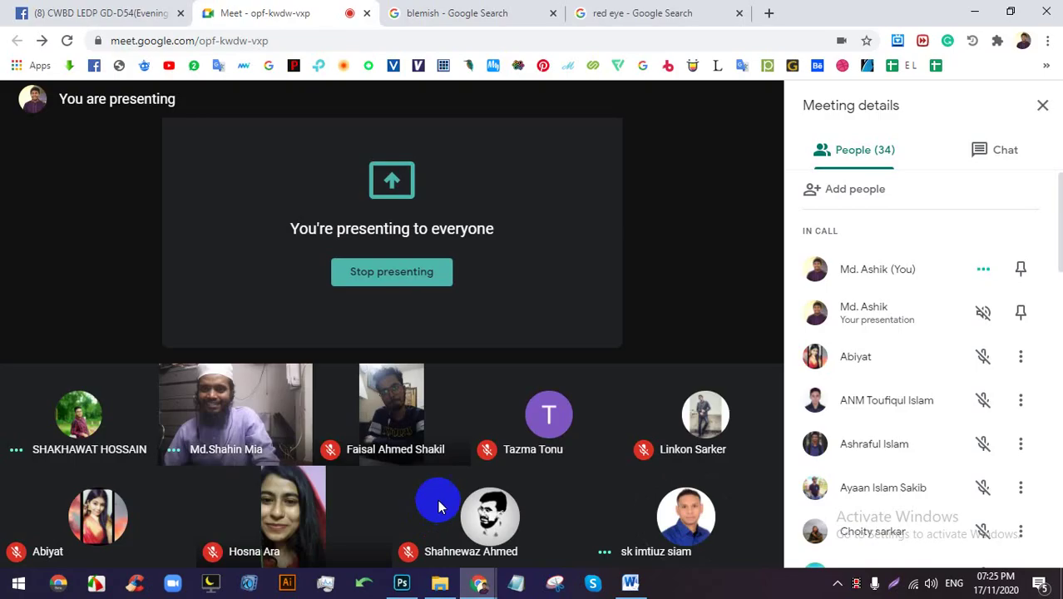
pyautogui.click(425, 533)
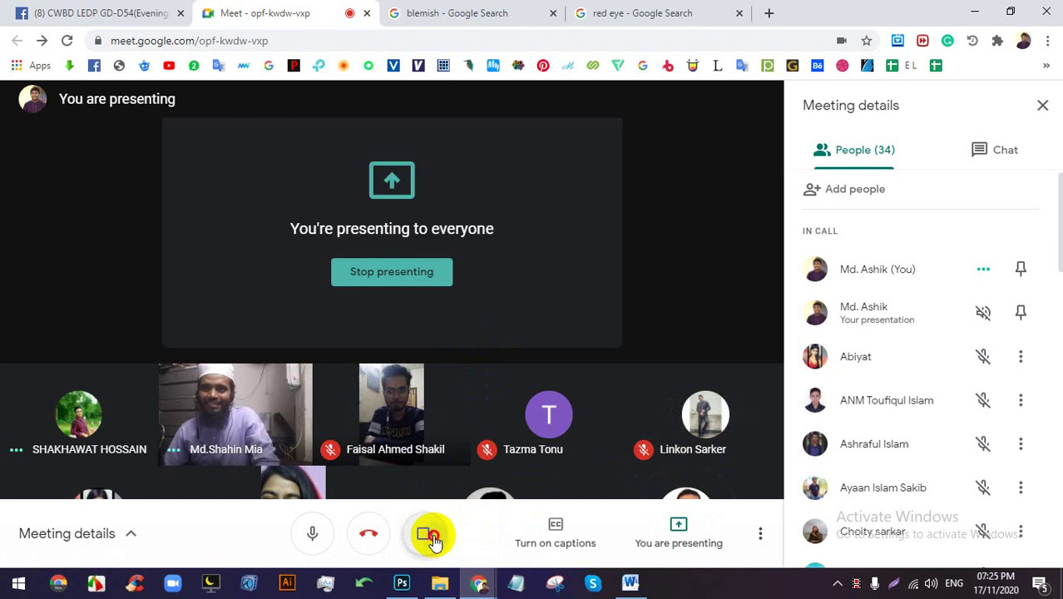
pyautogui.scroll(-5, 862, 369)
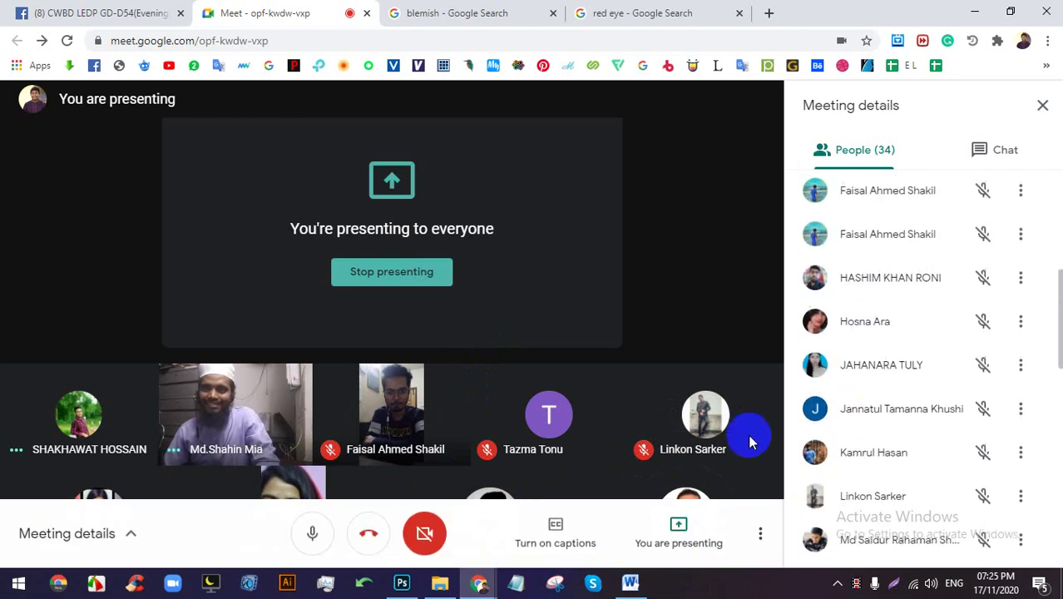
pyautogui.scroll(5, 904, 397)
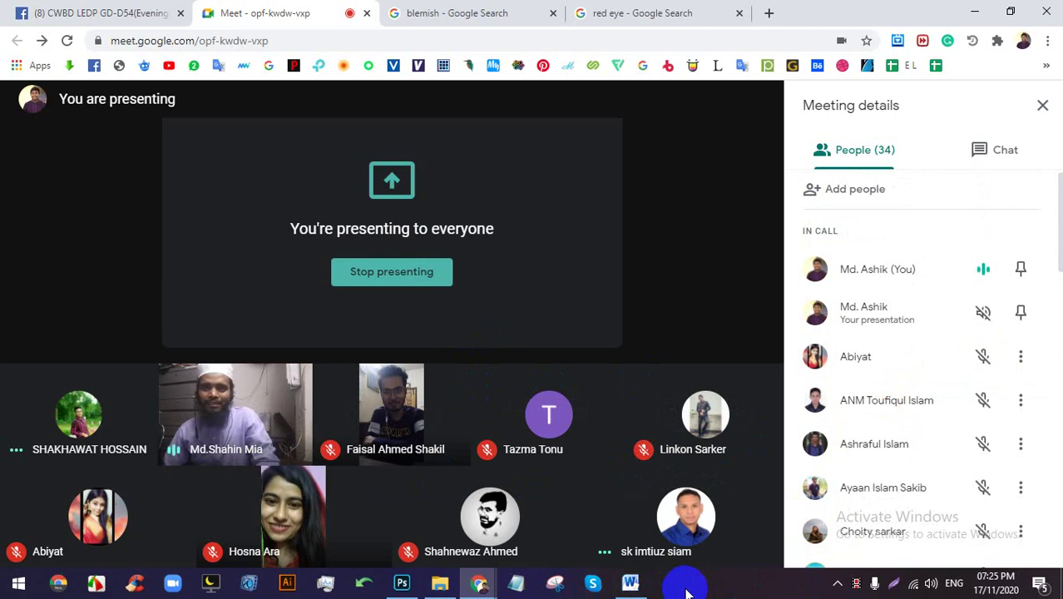
pyautogui.scroll(-3, 884, 404)
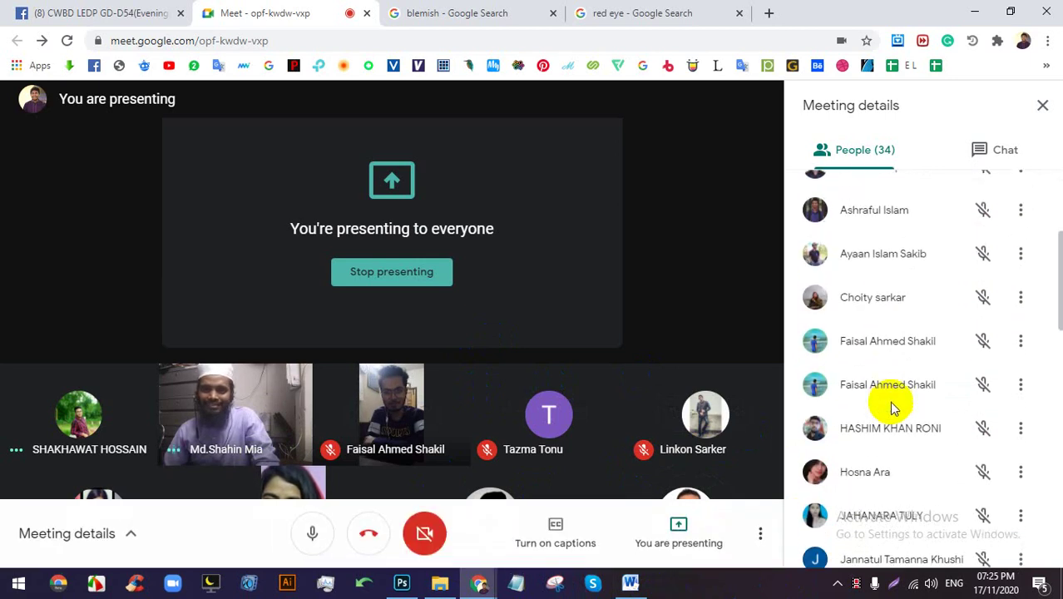
pyautogui.scroll(-1, 893, 404)
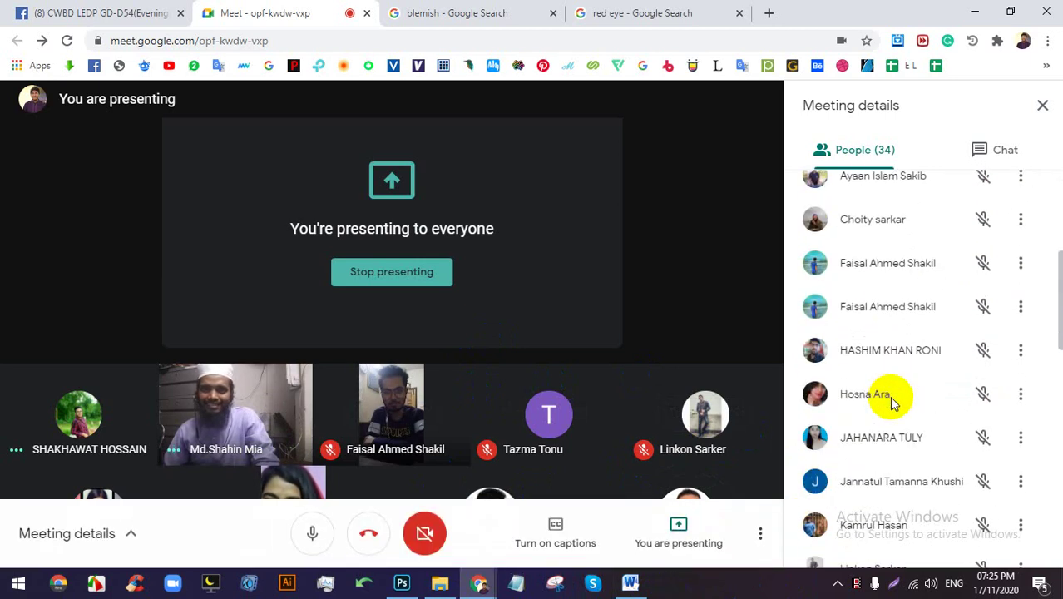
# Look through the rest of the meeting's participant list and return to its beginning.
pyautogui.scroll(-6, 893, 403)
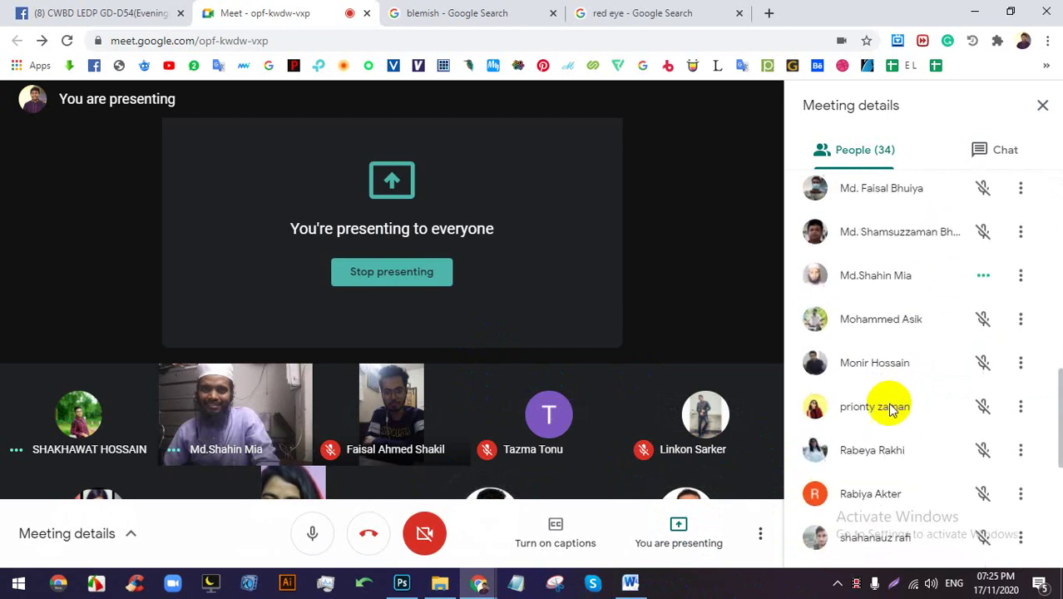
pyautogui.scroll(1, 892, 410)
pyautogui.scroll(-3, 892, 409)
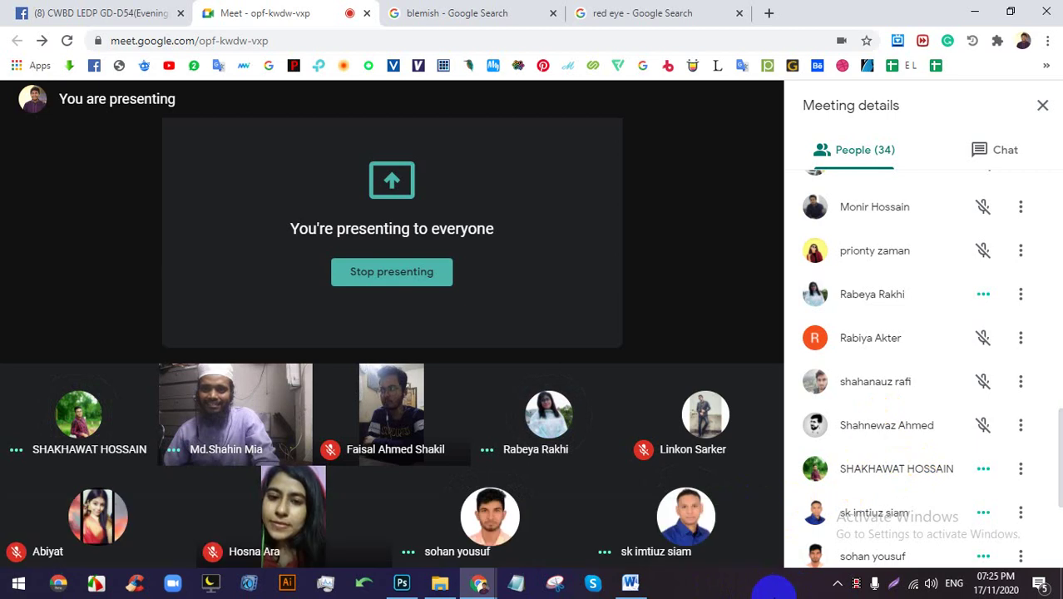
pyautogui.scroll(15, 850, 380)
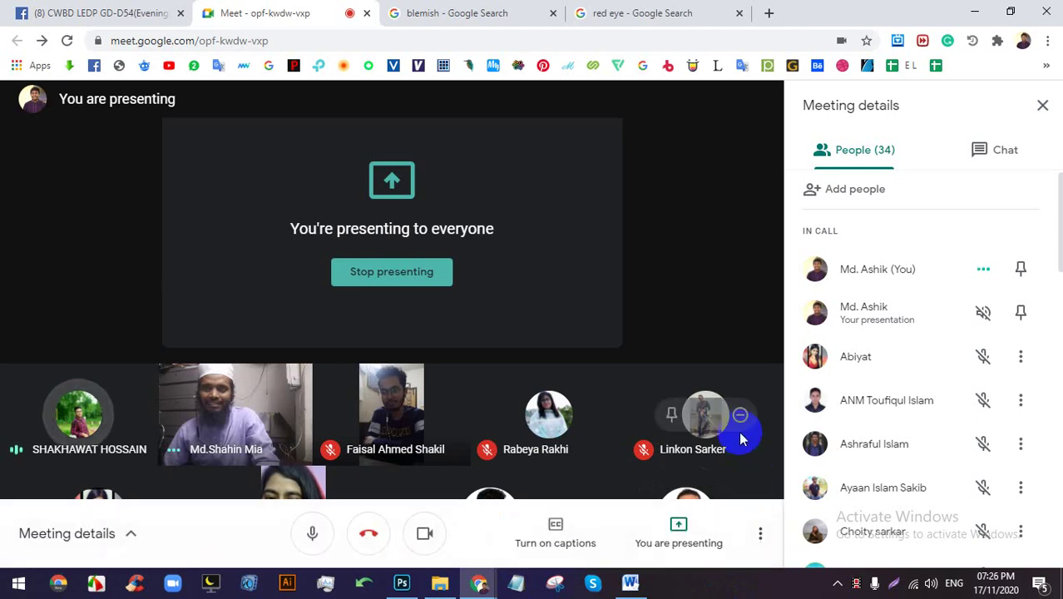
# Zoom the meeting page out one level and set the call layout's maximum number of tiles to 16.
pyautogui.hotkey('ctrl', '-')
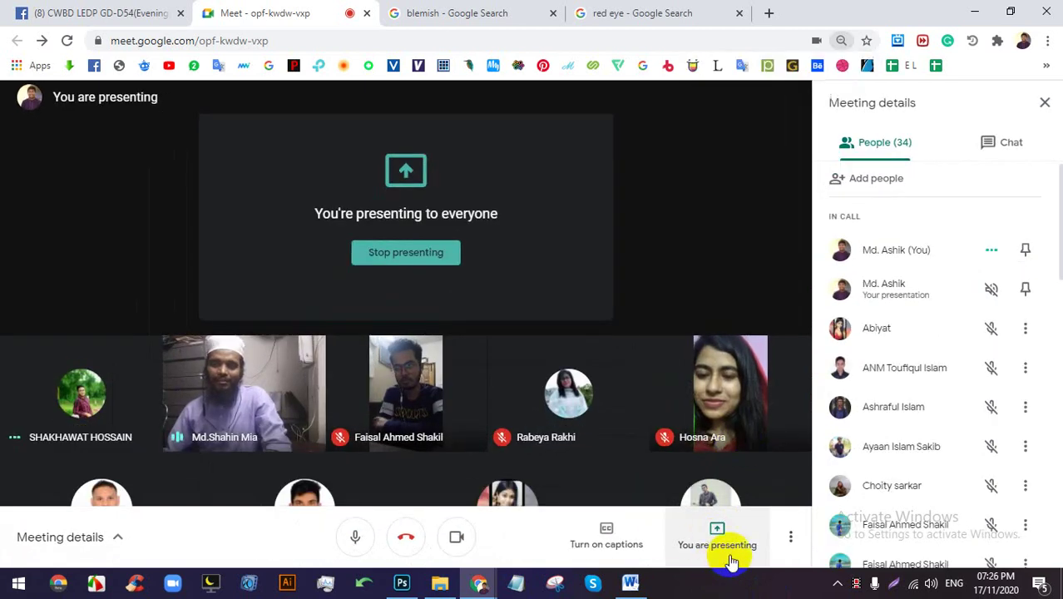
pyautogui.click(791, 536)
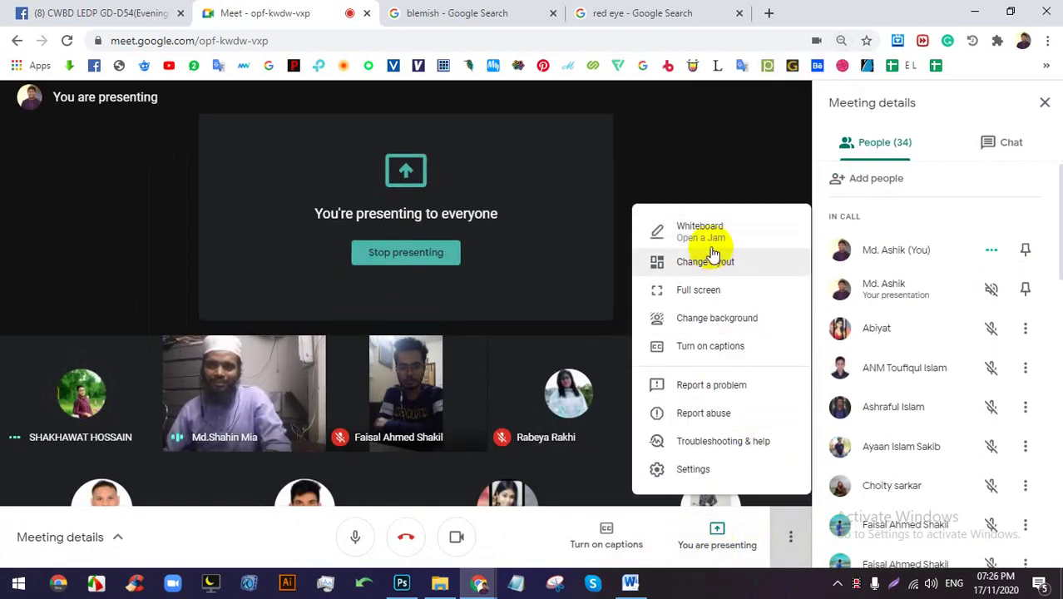
pyautogui.click(707, 263)
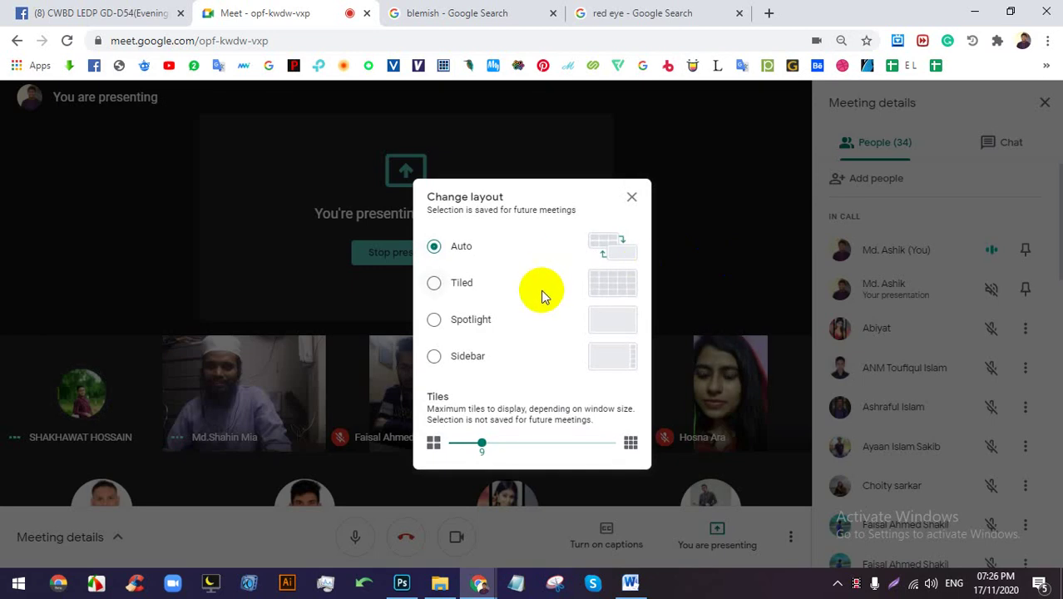
pyautogui.click(508, 450)
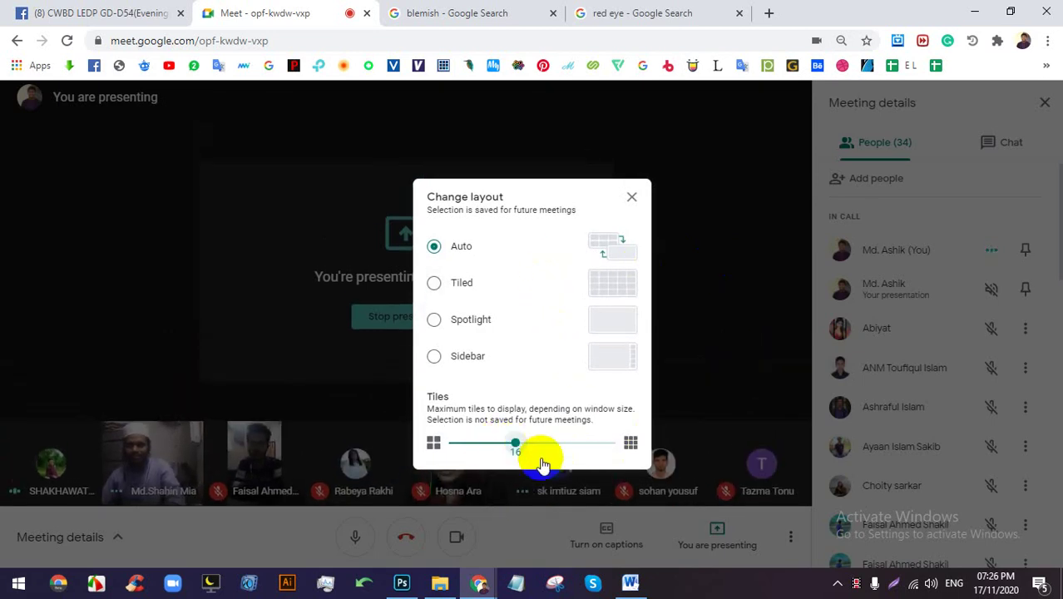
pyautogui.click(632, 197)
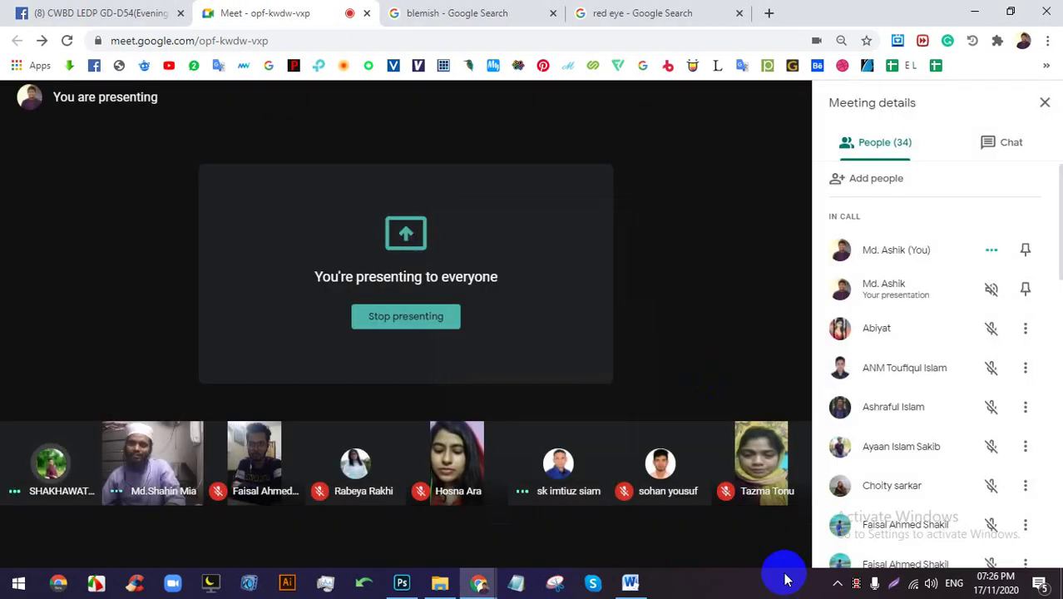
# Turn the camera off and check the whole participant list for who is in the call.
pyautogui.click(451, 537)
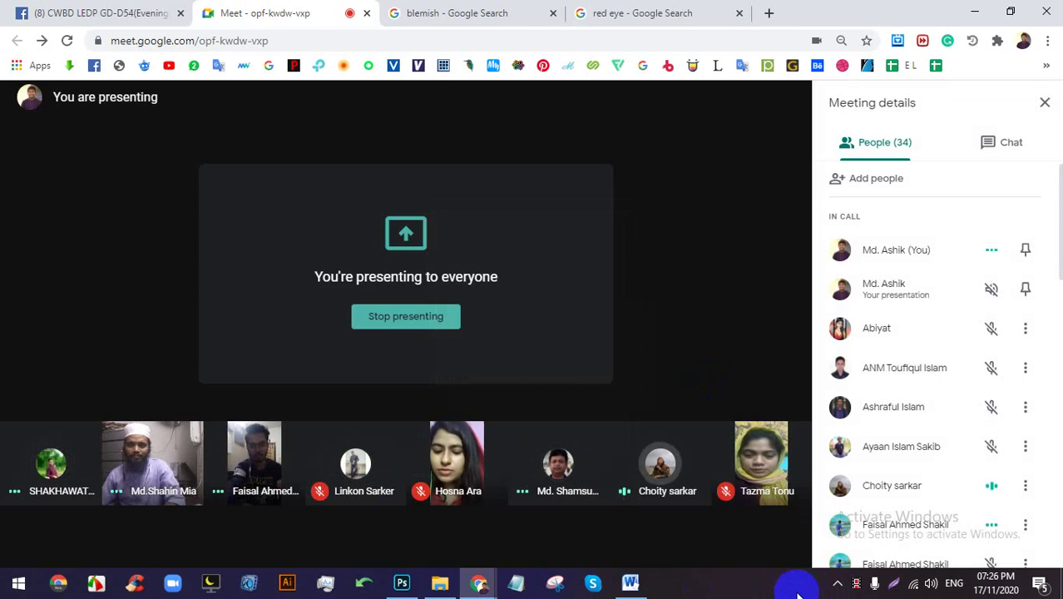
pyautogui.scroll(-1, 895, 478)
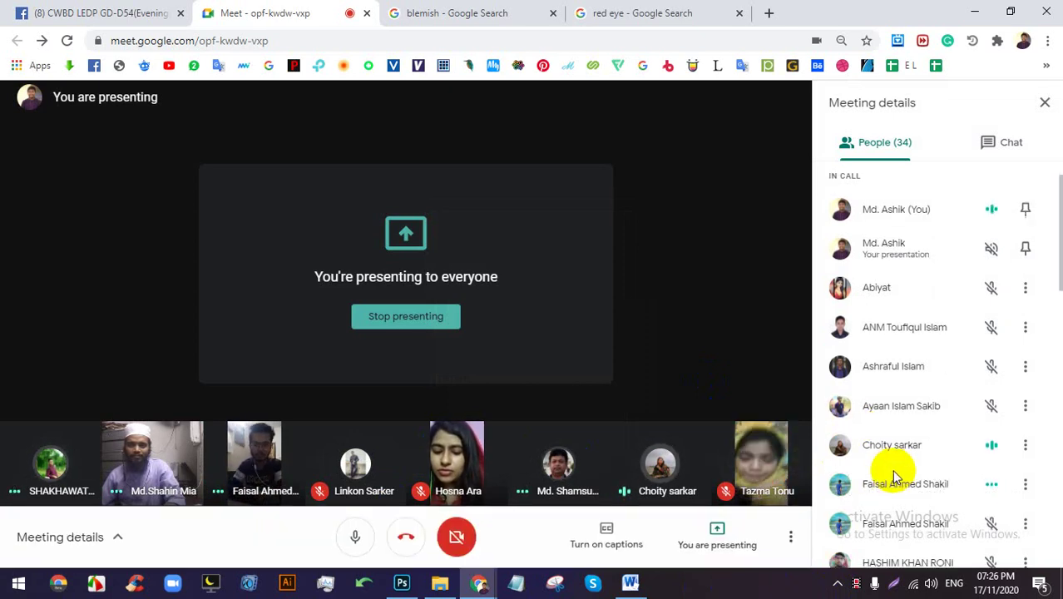
pyautogui.scroll(-4, 895, 479)
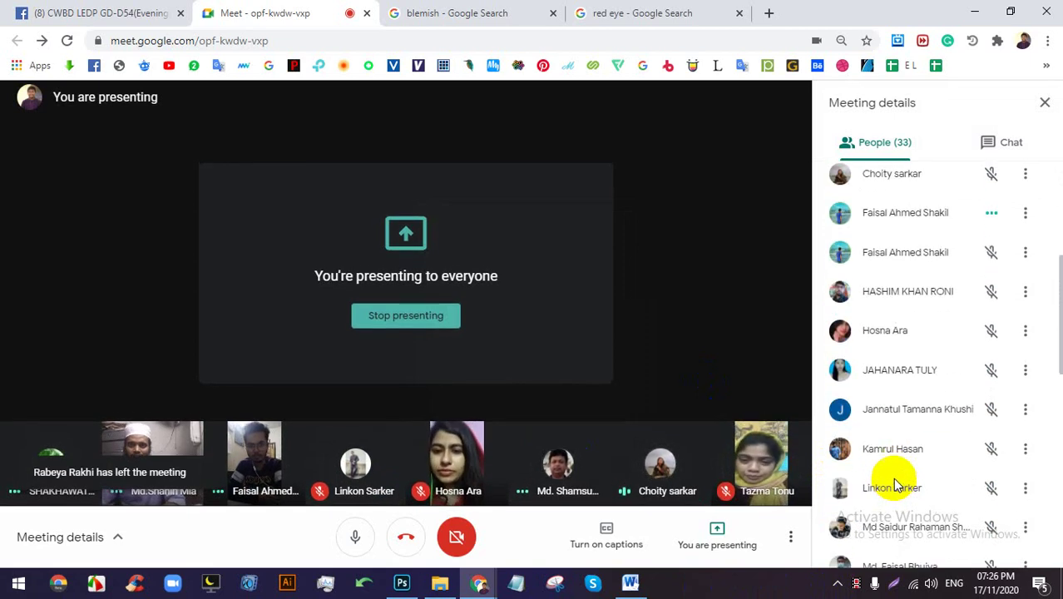
pyautogui.scroll(-8, 895, 484)
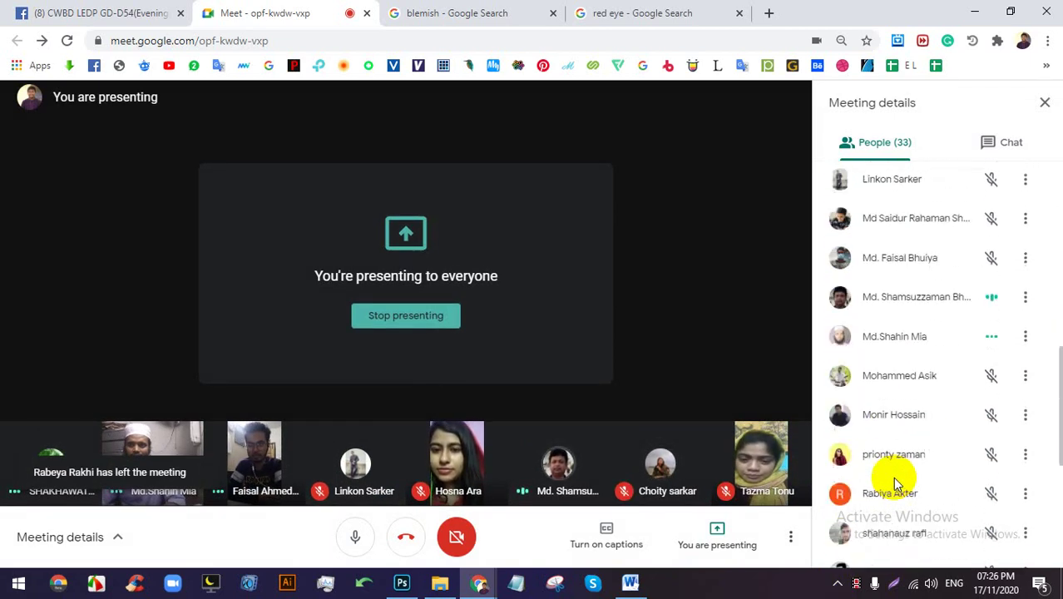
pyautogui.scroll(-8, 895, 483)
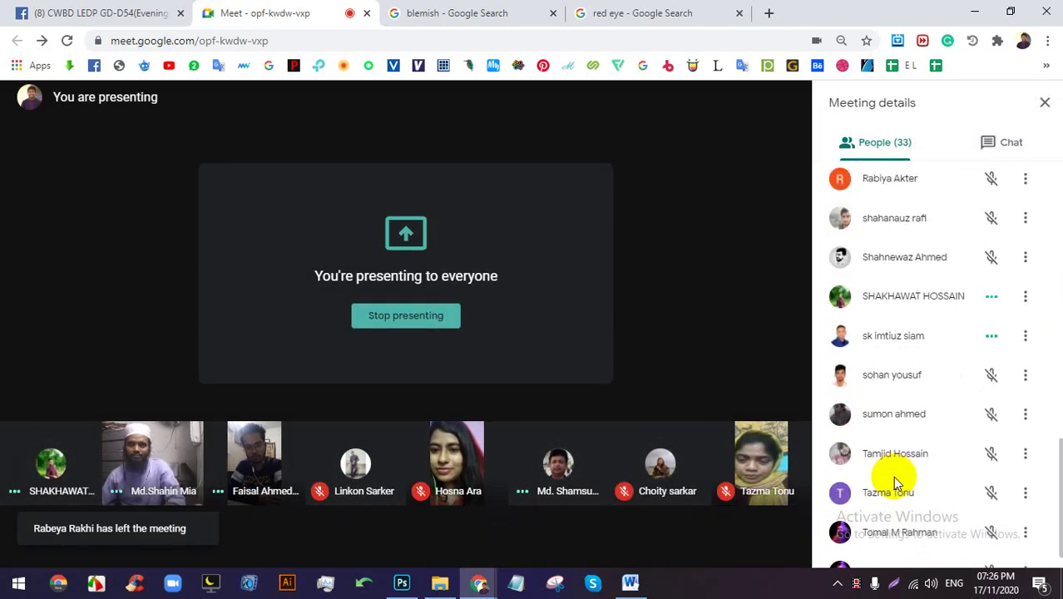
pyautogui.scroll(-1, 893, 474)
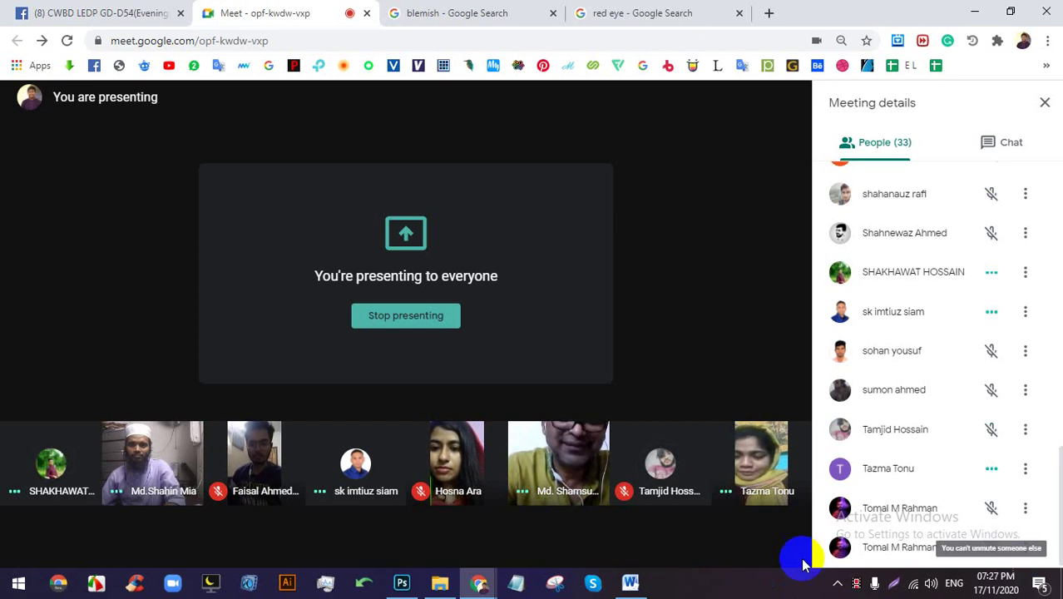
pyautogui.scroll(15, 868, 368)
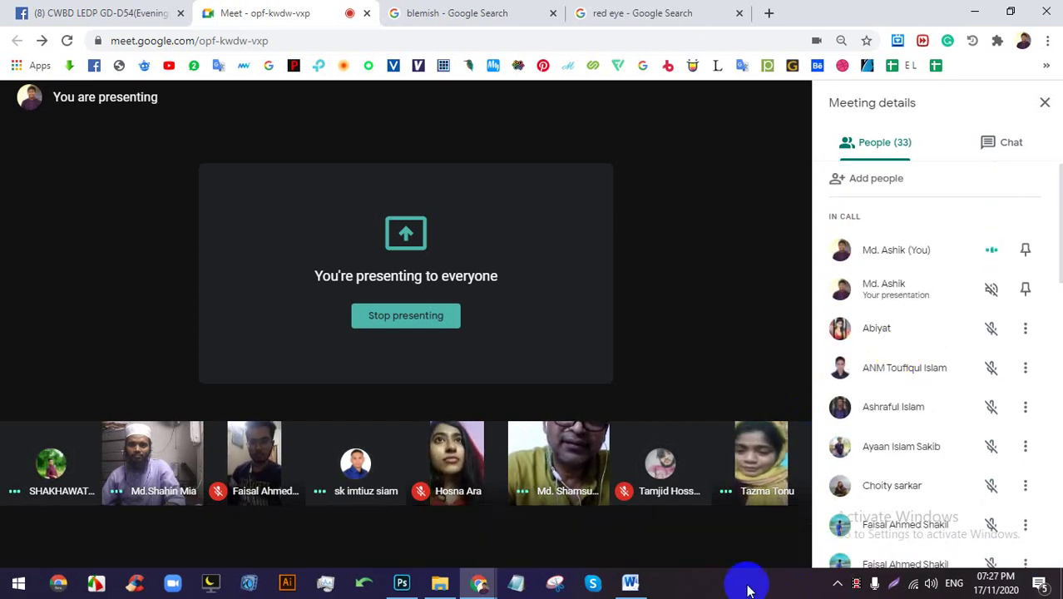
# Stop presenting to the call and set the layout's maximum number of tiles to 9.
pyautogui.click(435, 323)
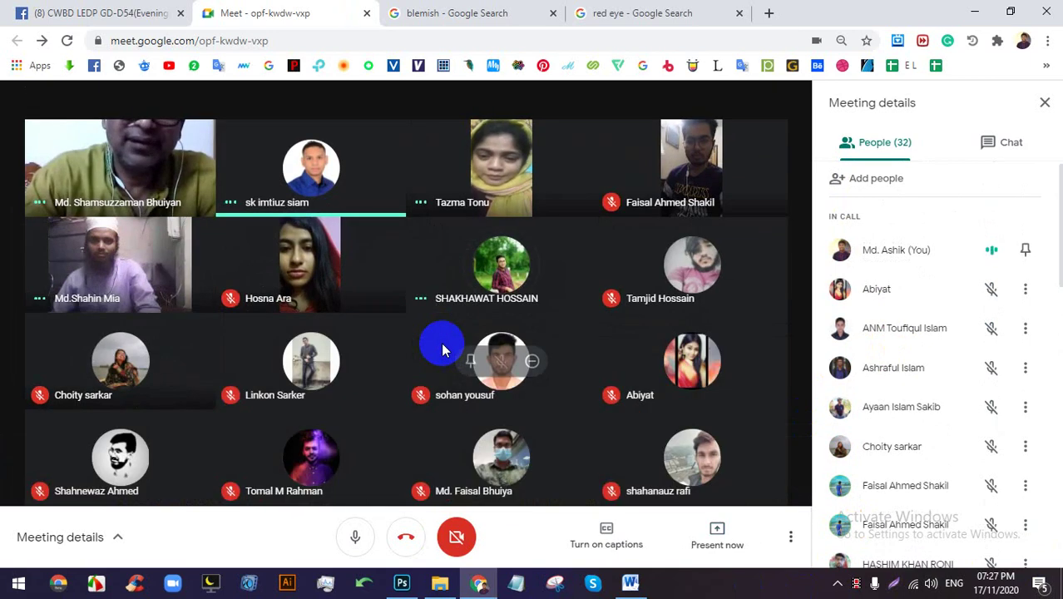
pyautogui.moveTo(402, 582)
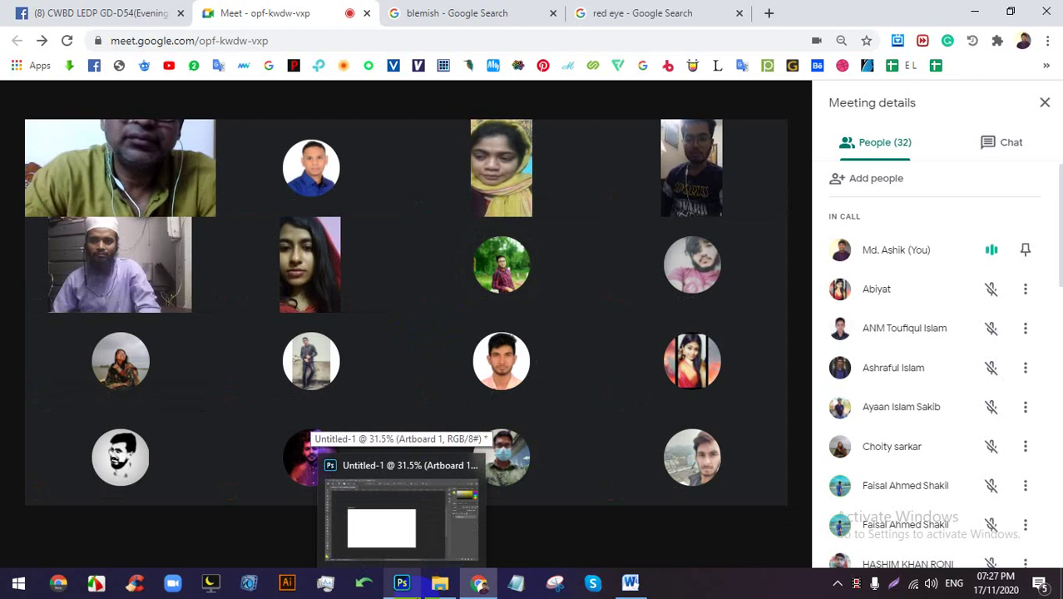
pyautogui.click(747, 590)
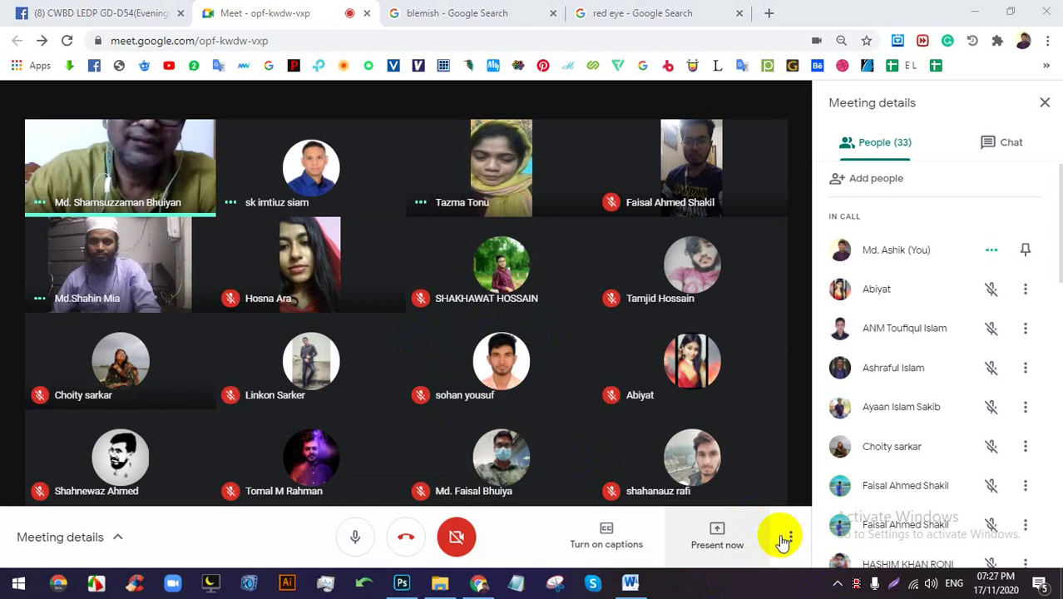
pyautogui.click(788, 537)
pyautogui.click(712, 262)
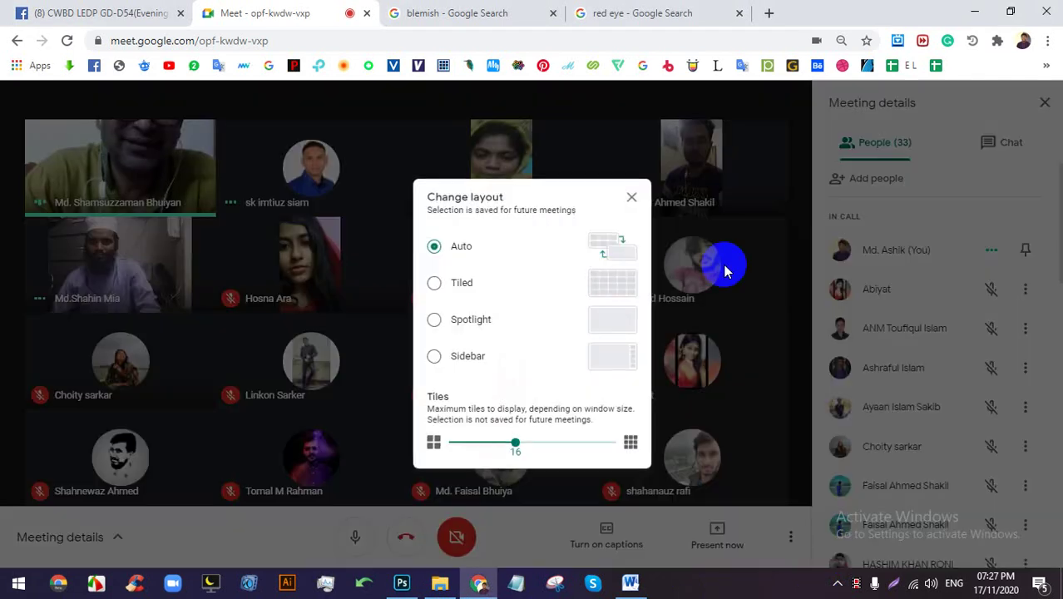
pyautogui.click(498, 450)
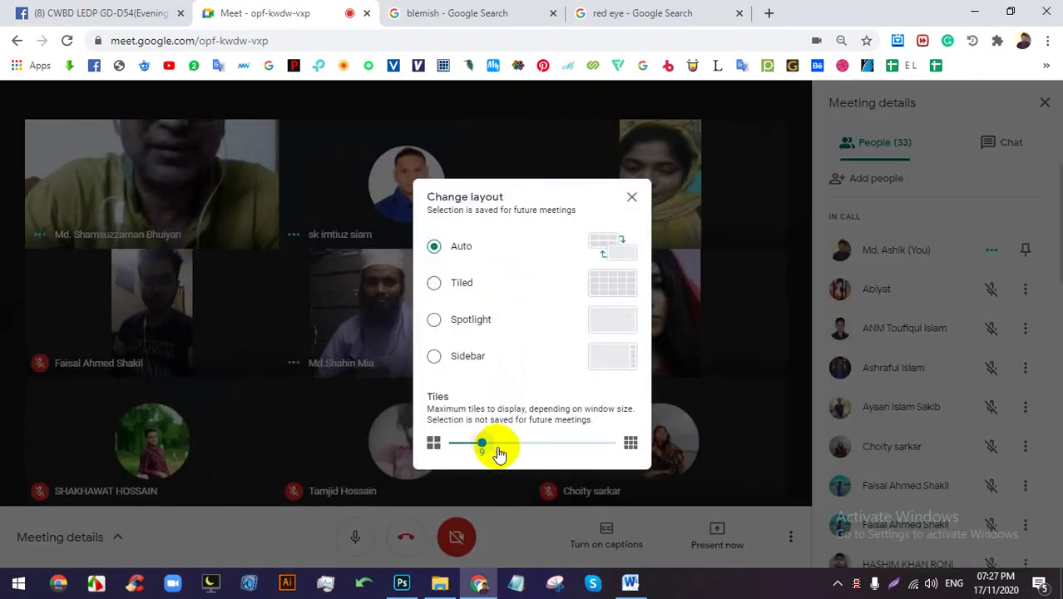
pyautogui.click(765, 591)
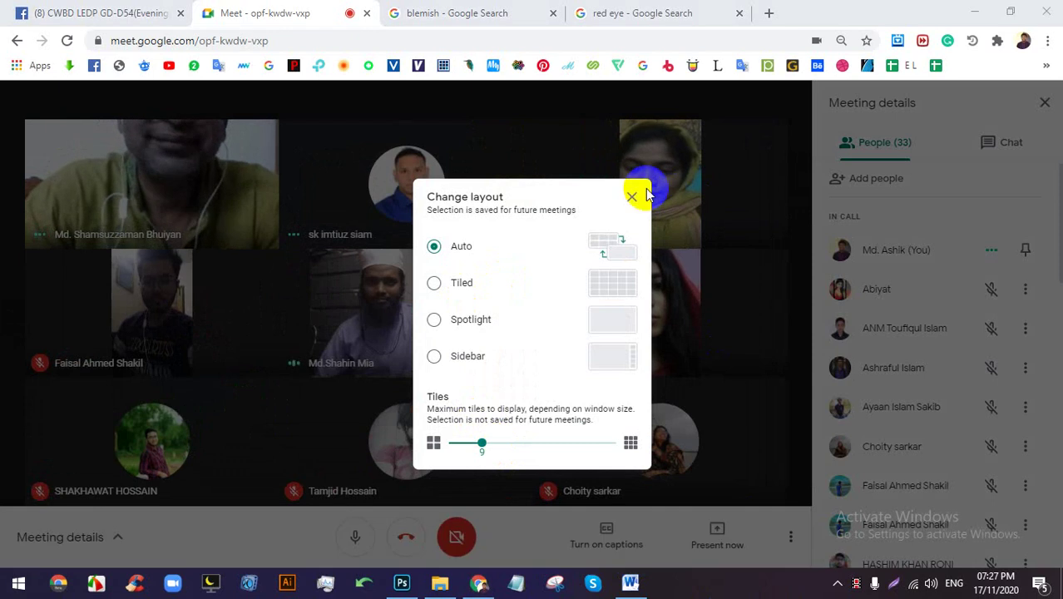
pyautogui.click(632, 197)
pyautogui.click(610, 459)
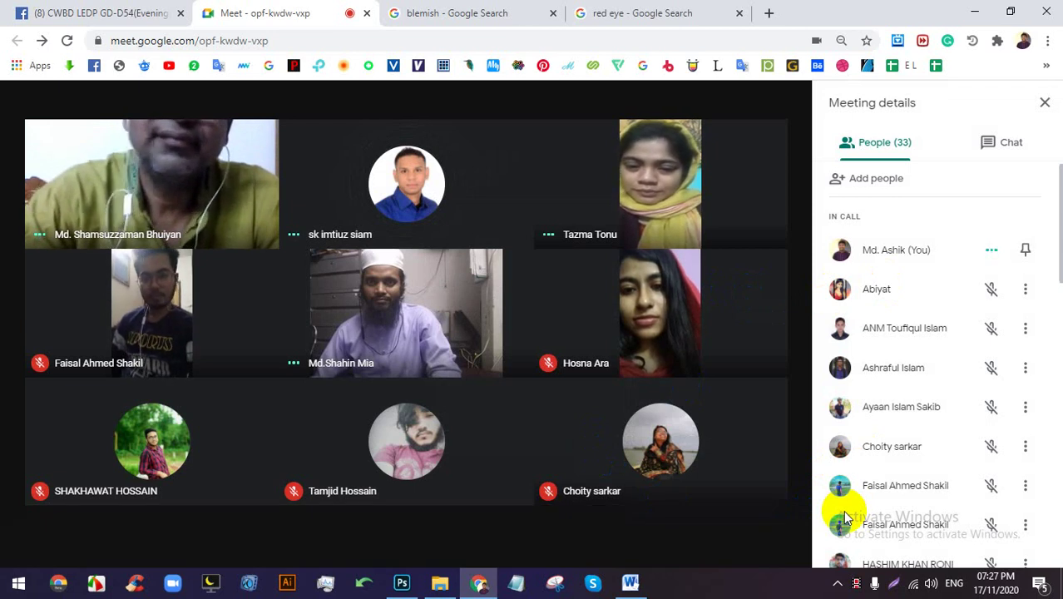
# Present the entire screen to the meeting and end the presentation again.
pyautogui.click(716, 523)
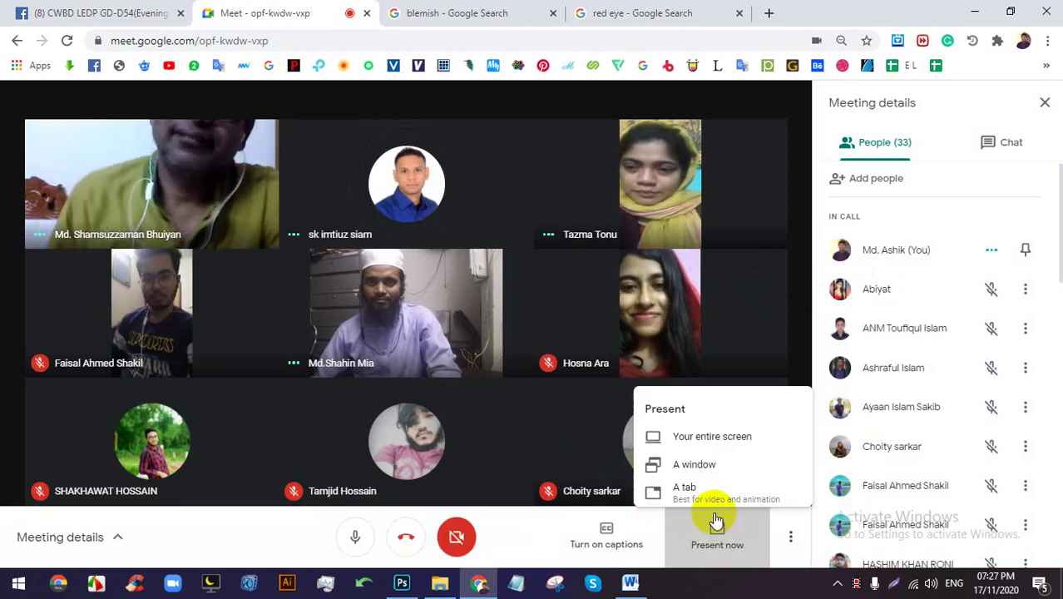
pyautogui.click(709, 436)
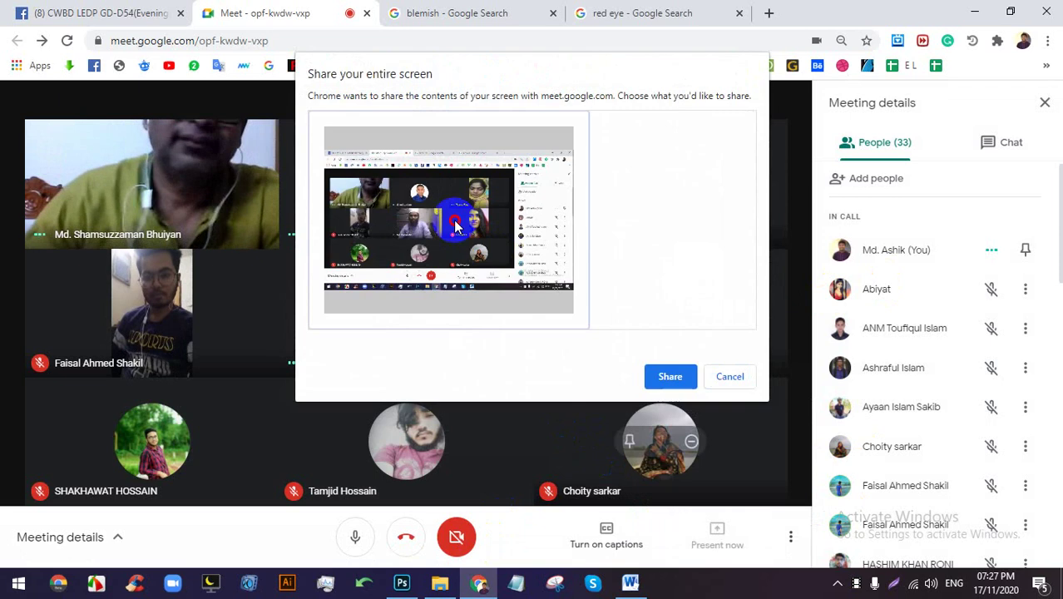
pyautogui.click(661, 389)
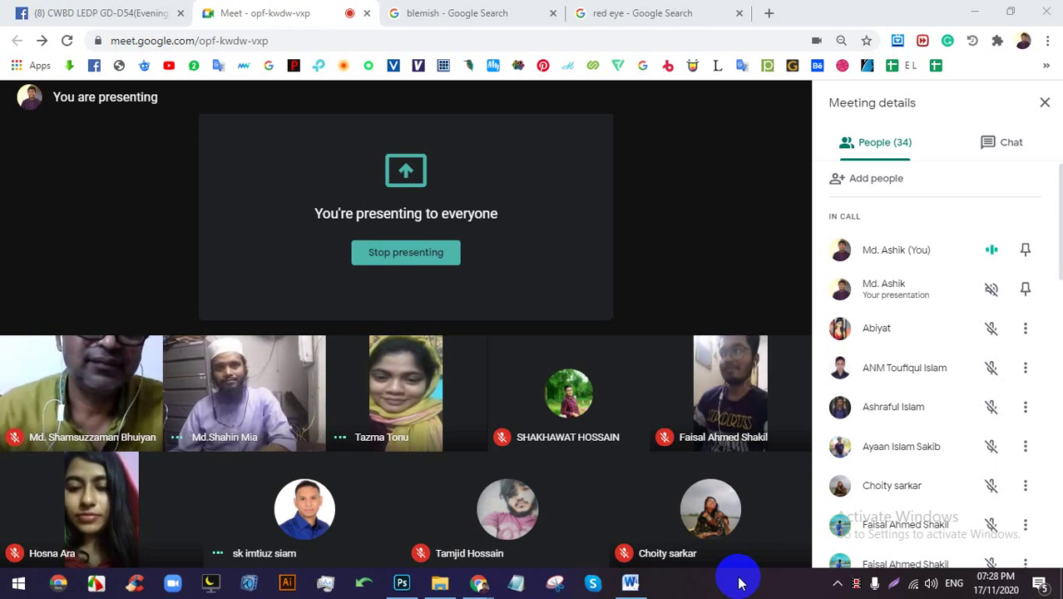
pyautogui.moveTo(762, 491)
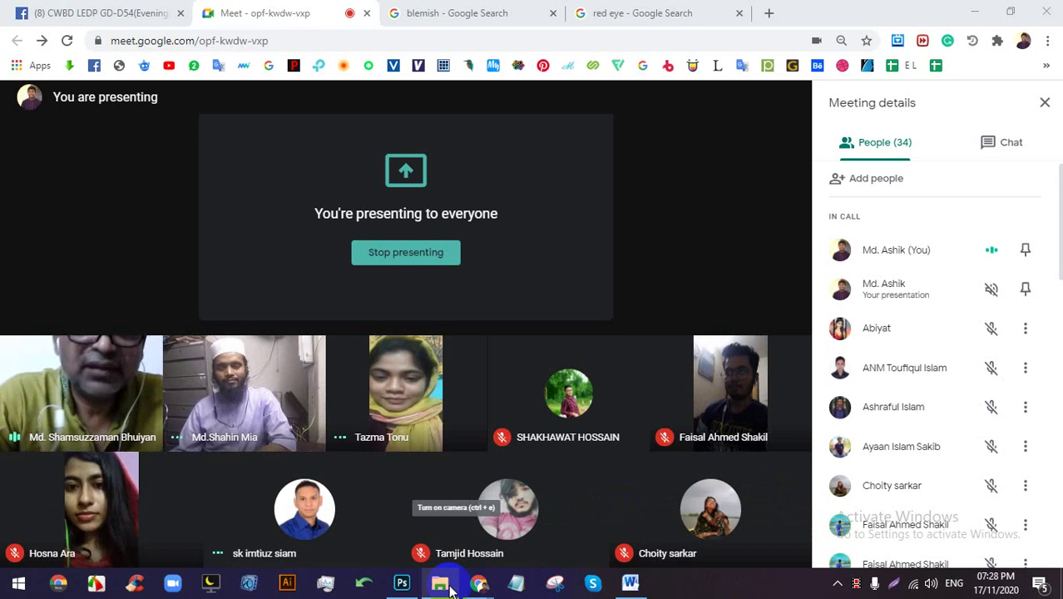
pyautogui.moveTo(449, 586)
pyautogui.moveTo(456, 556)
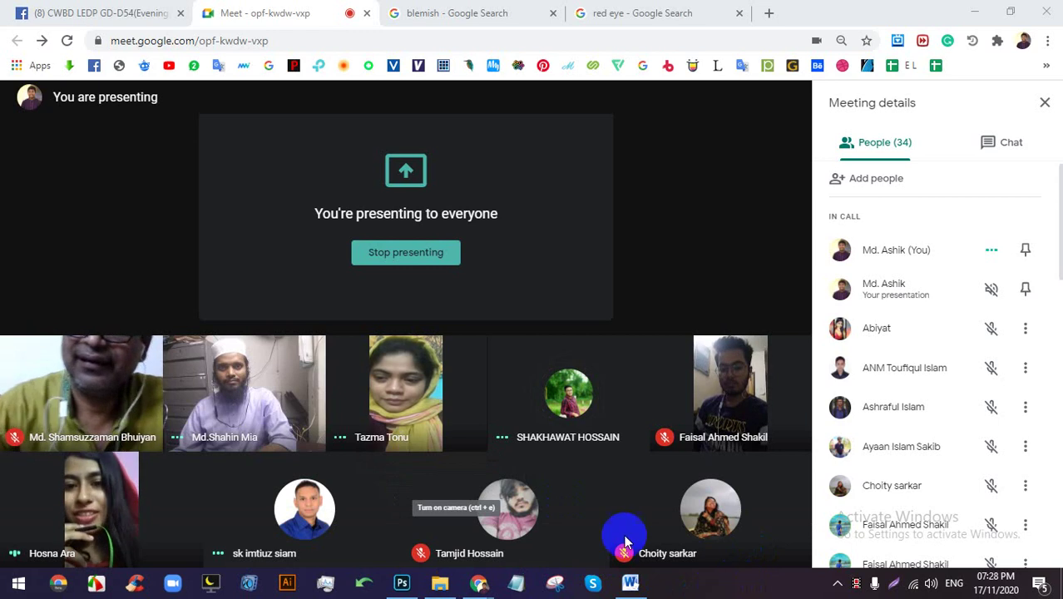
pyautogui.click(411, 256)
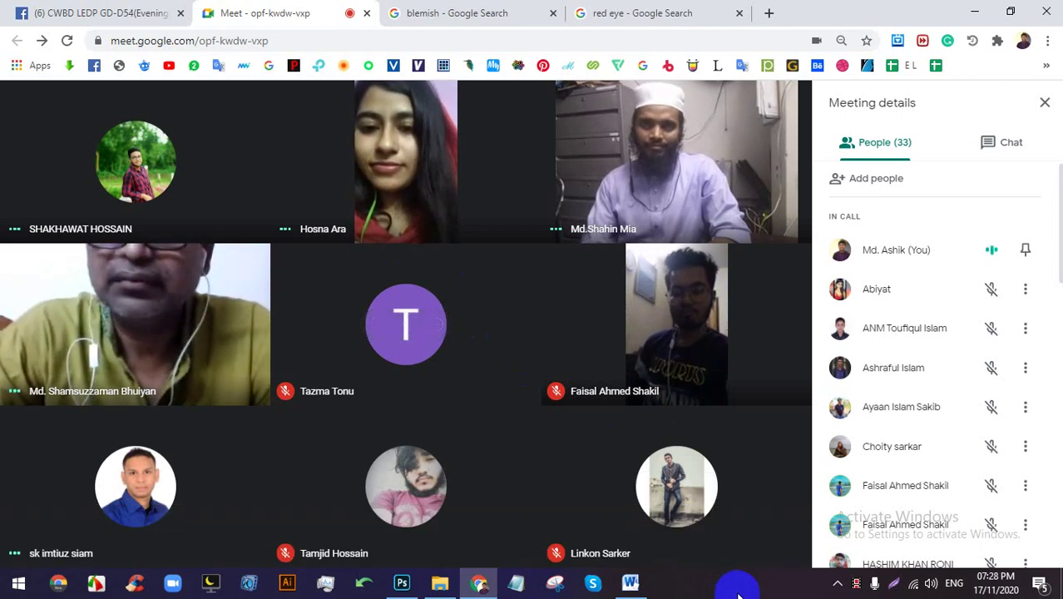
# Examine the full participant list down to its last entry, including each participant's microphone status.
pyautogui.moveTo(637, 545)
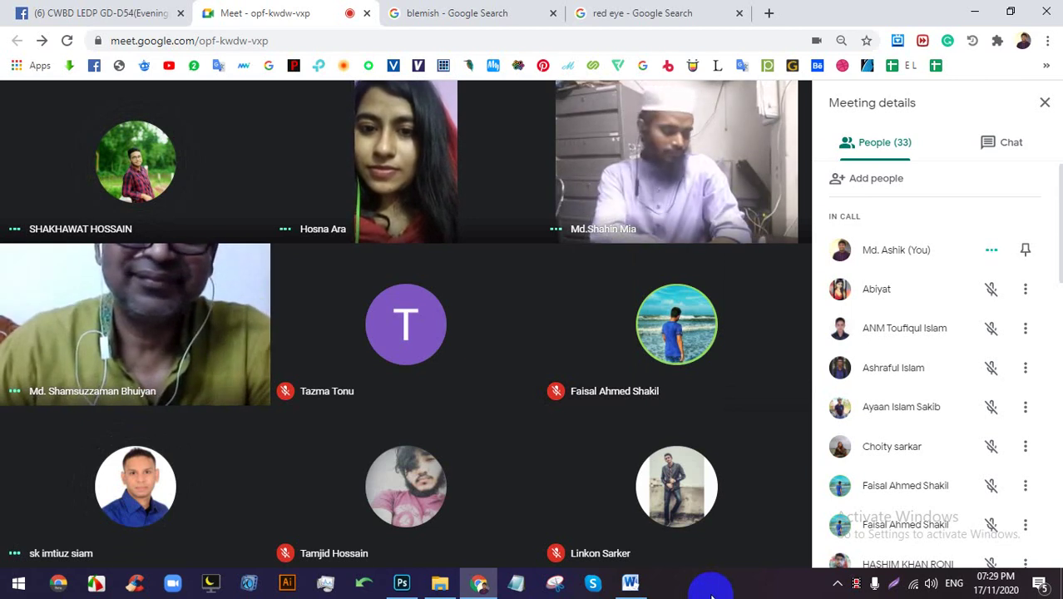
pyautogui.moveTo(726, 487)
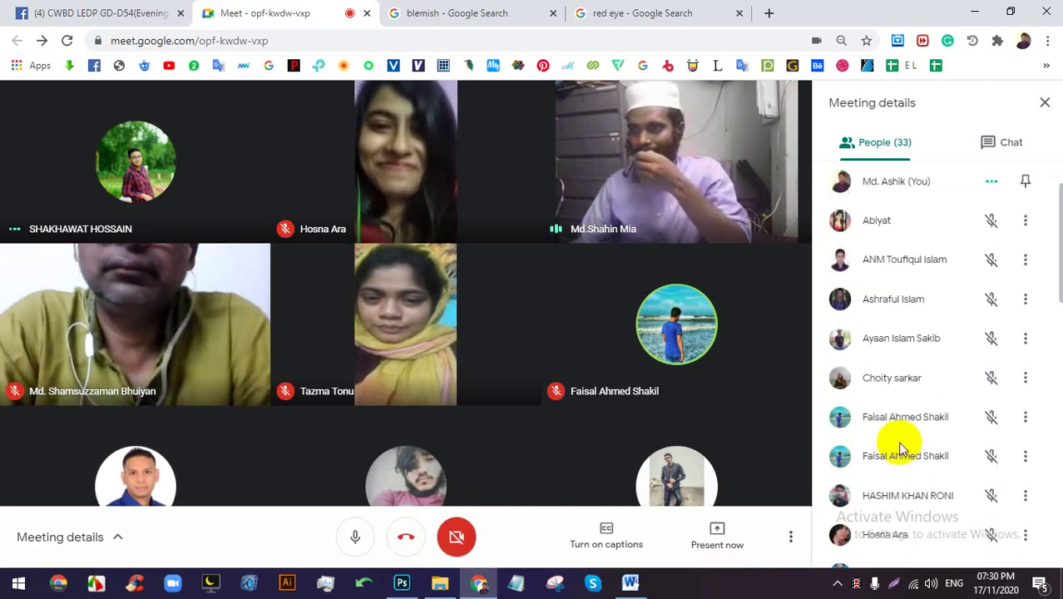
pyautogui.scroll(-3, 894, 437)
pyautogui.scroll(-3, 924, 433)
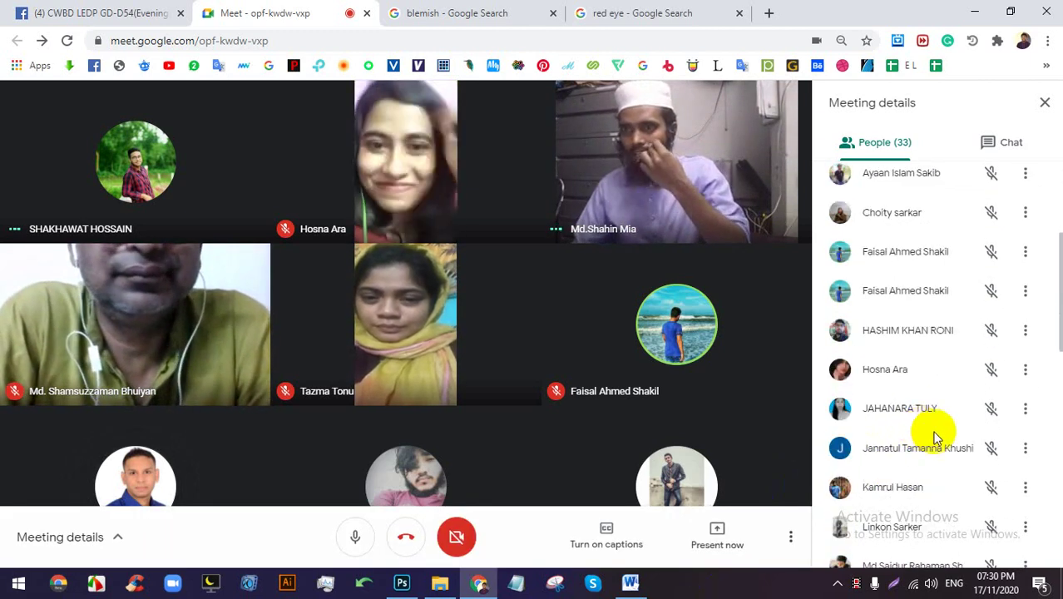
pyautogui.scroll(-2, 907, 446)
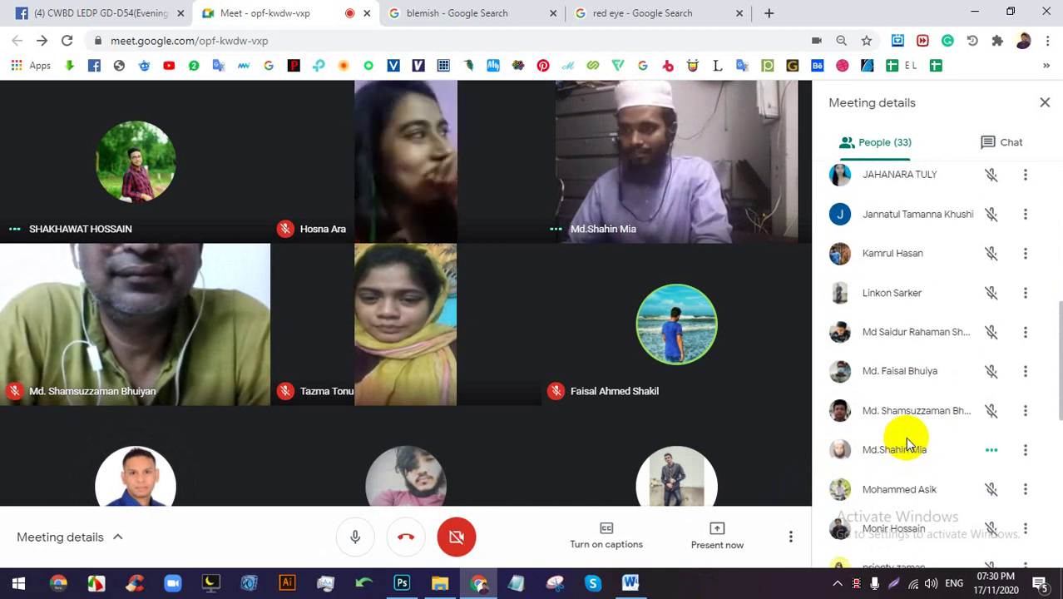
pyautogui.scroll(-4, 909, 445)
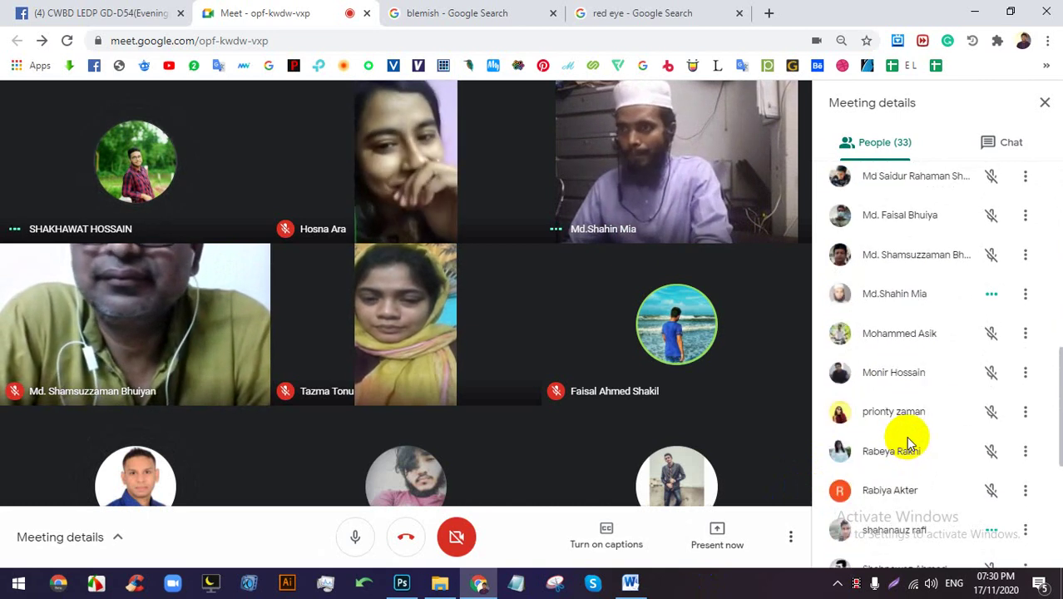
pyautogui.scroll(-2, 915, 450)
pyautogui.scroll(-2, 911, 438)
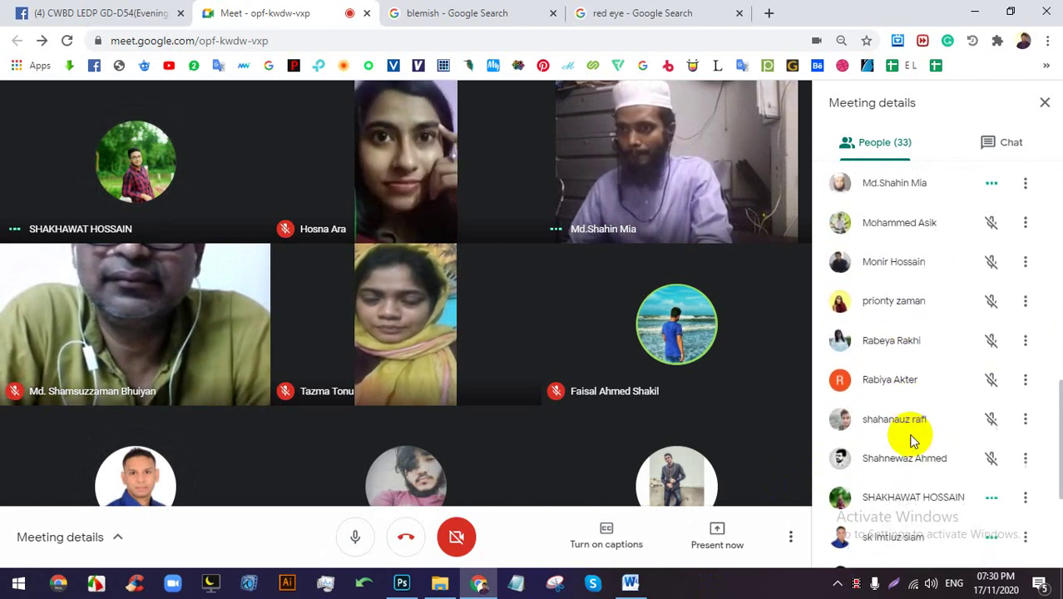
pyautogui.scroll(-5, 911, 439)
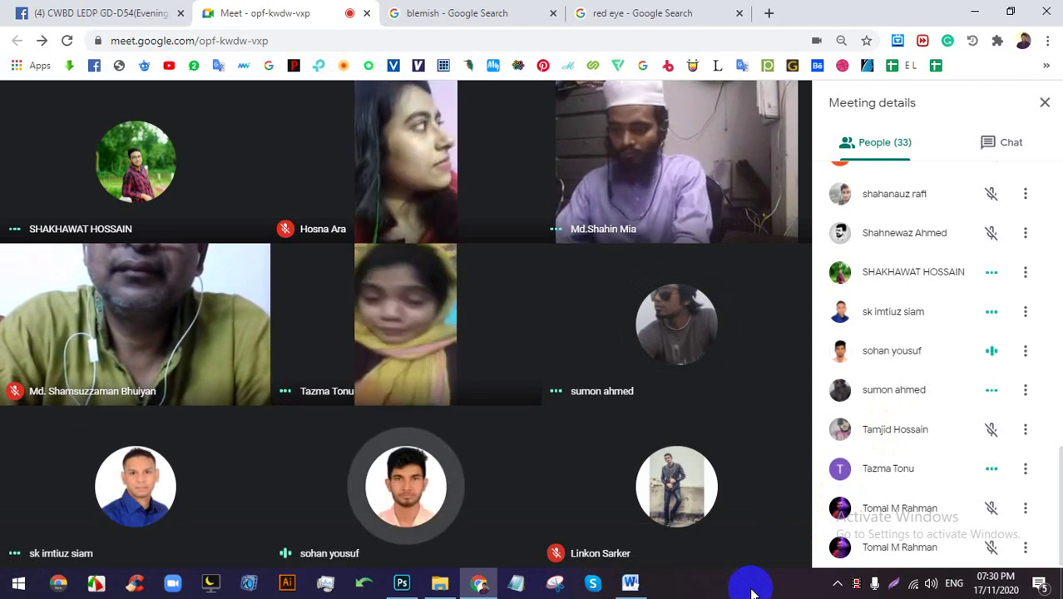
# Return to the beginning of the participant list and check who is in the call.
pyautogui.click(721, 529)
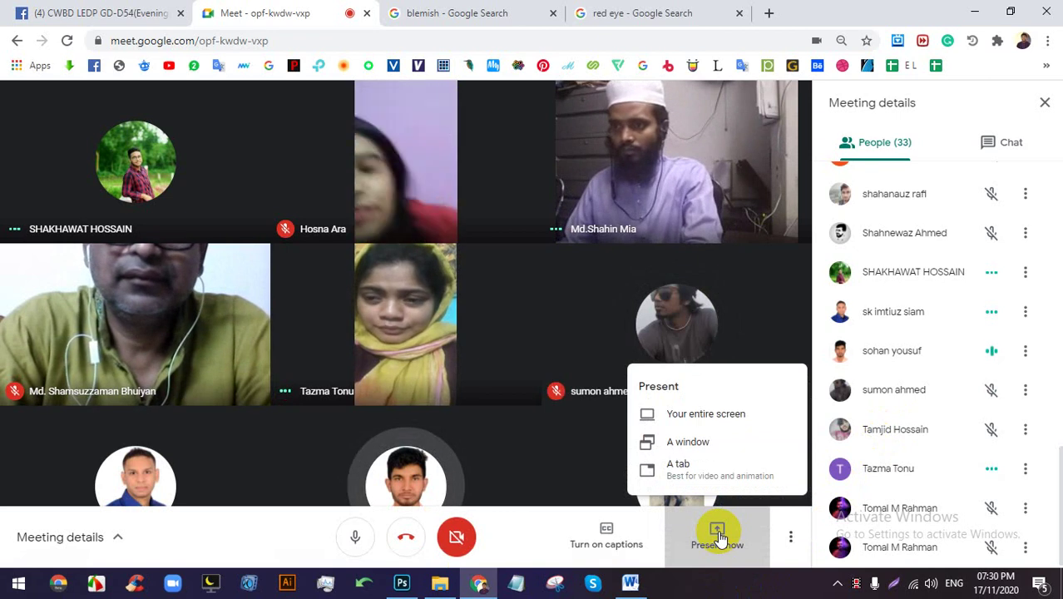
pyautogui.click(921, 115)
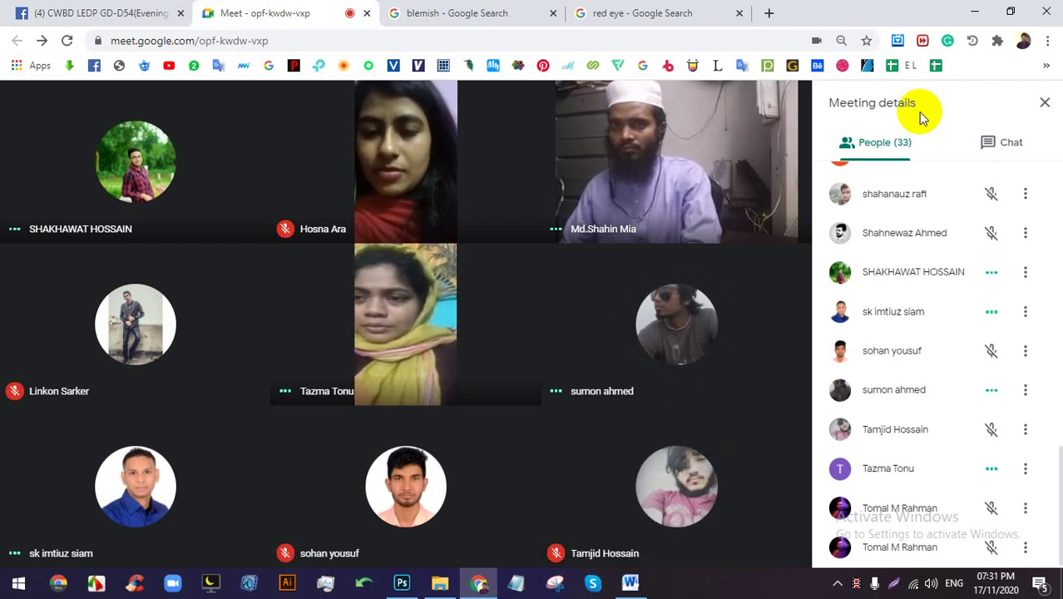
pyautogui.scroll(10, 856, 351)
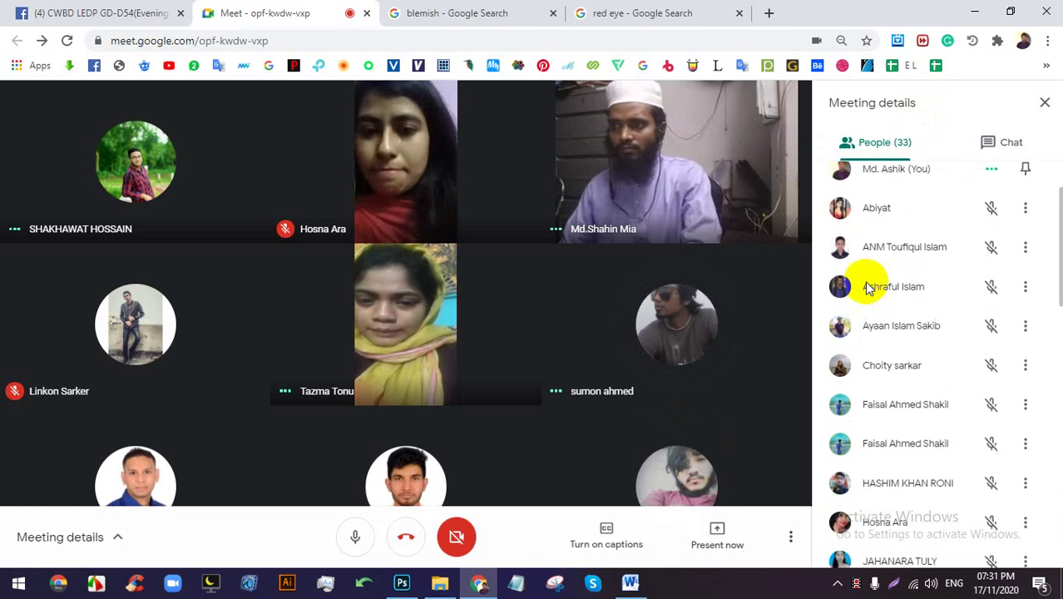
pyautogui.scroll(1, 869, 287)
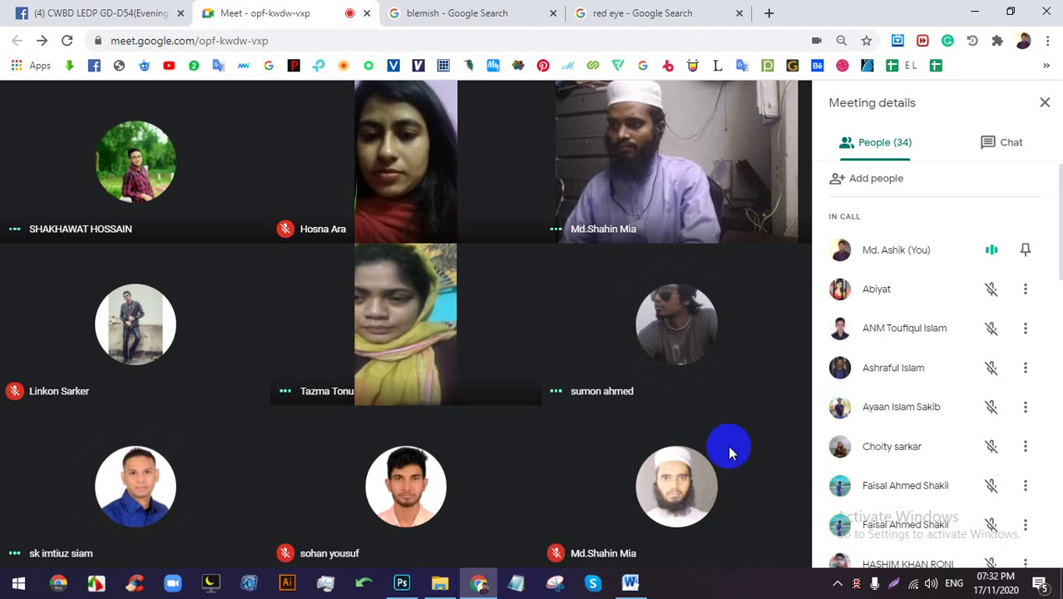
# Close the meeting details and view the participant's presentation in full screen.
pyautogui.click(717, 537)
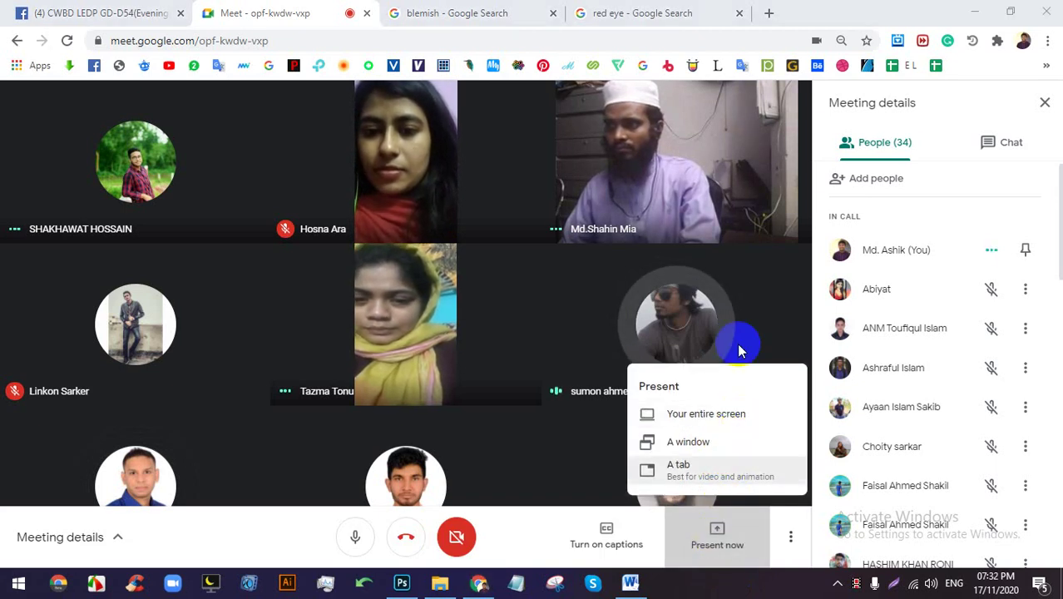
pyautogui.click(926, 131)
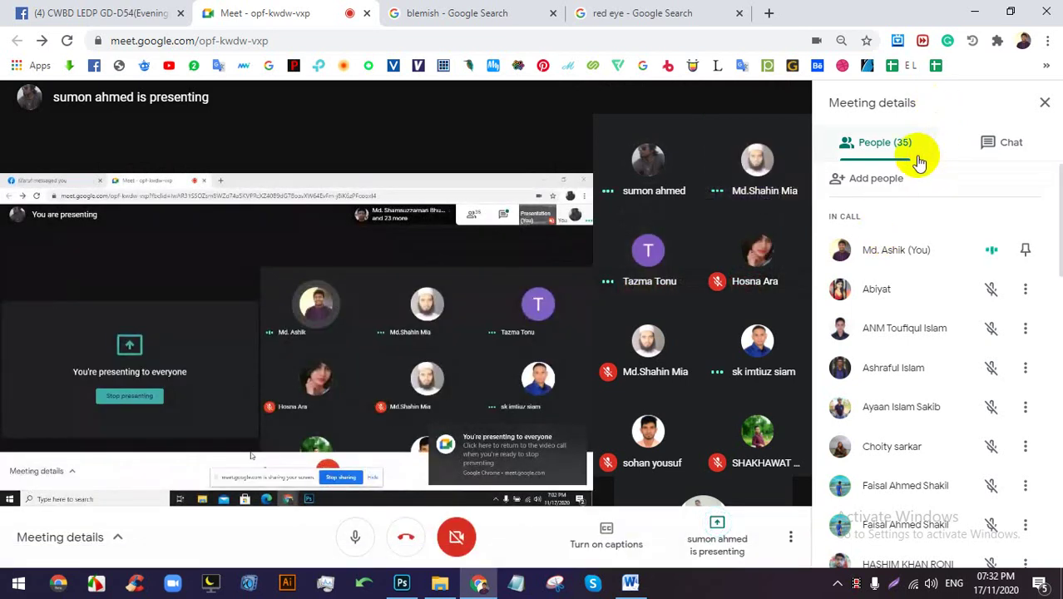
pyautogui.click(1045, 102)
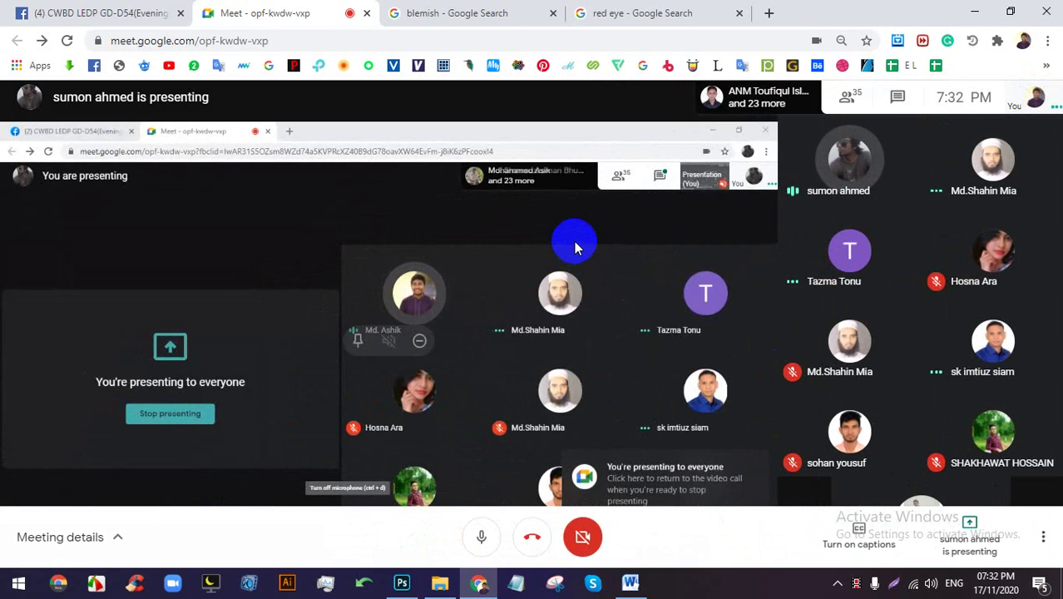
pyautogui.press('F11')
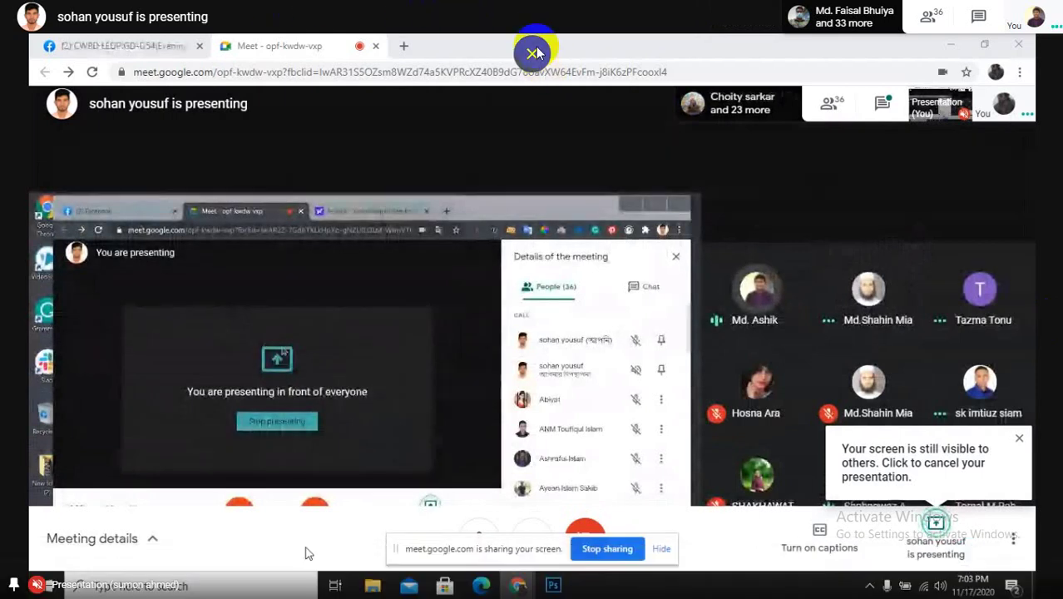
# Leave full screen to check the participant list, and return to the full-screen presentation with the list closed.
pyautogui.click(532, 52)
pyautogui.click(850, 100)
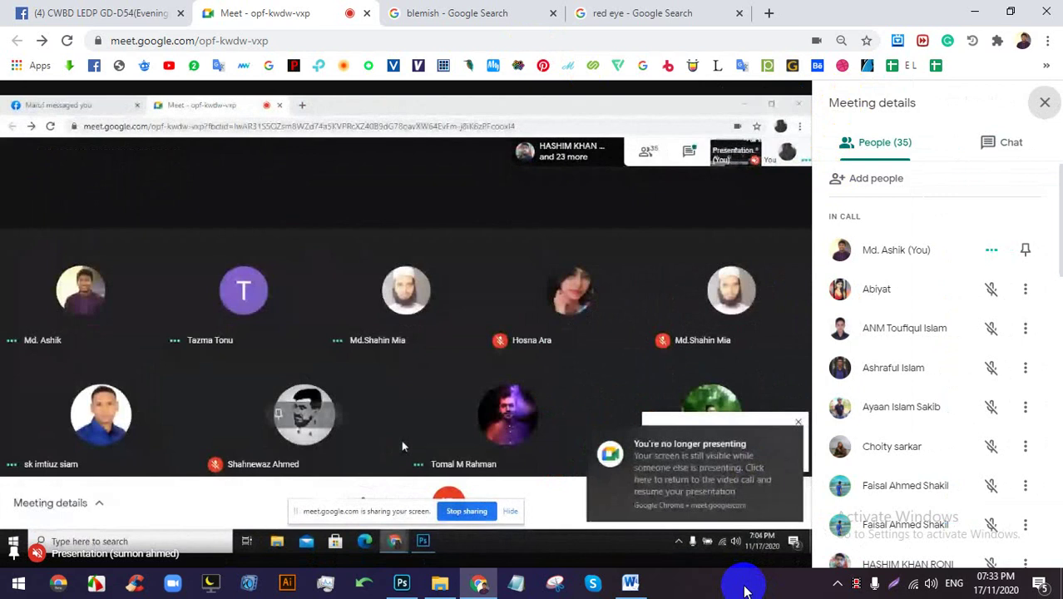
pyautogui.doubleClick(417, 221)
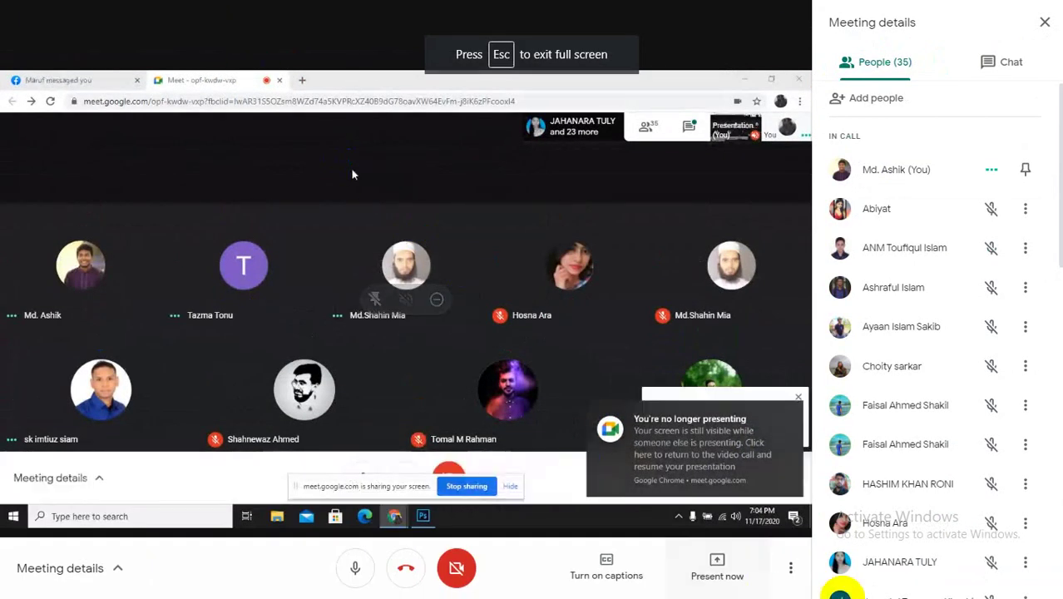
pyautogui.click(1045, 23)
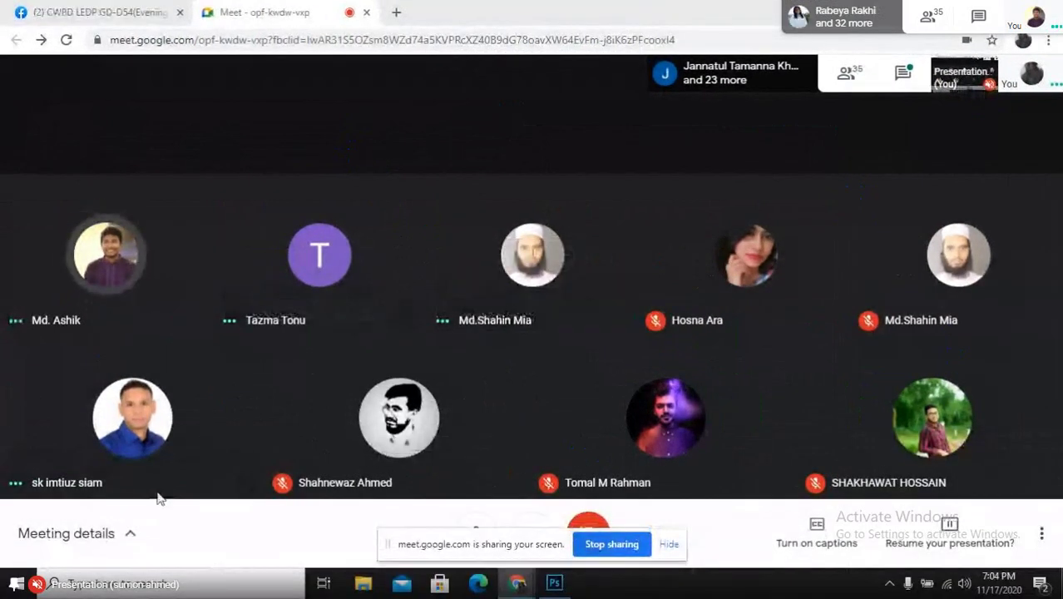
# In the shared meeting window, try pinning the presentation and the own tile, and finally pin the own presentation from the participant list.
pyautogui.click(965, 75)
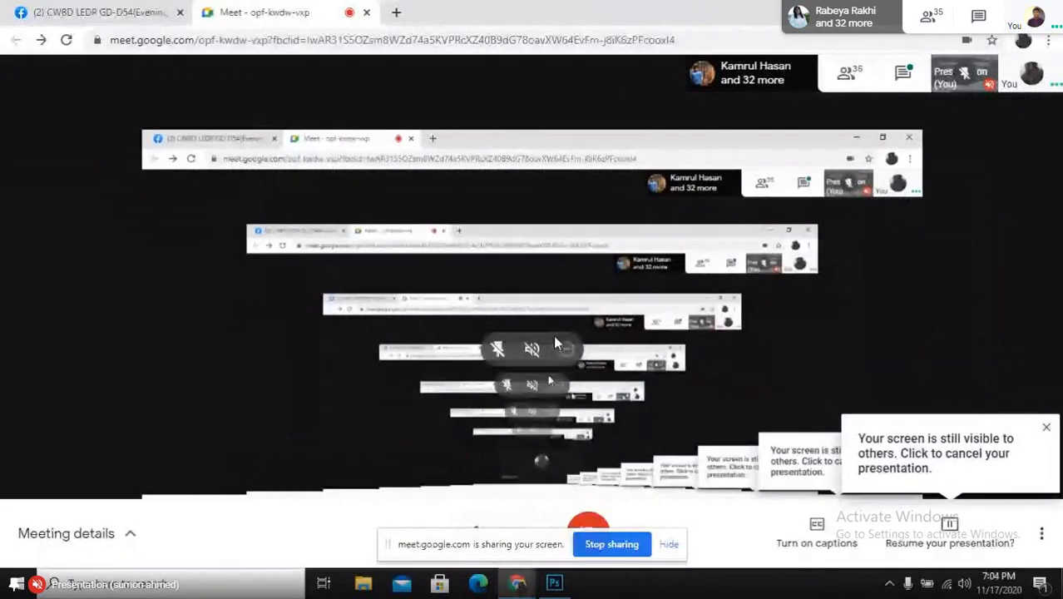
pyautogui.click(964, 75)
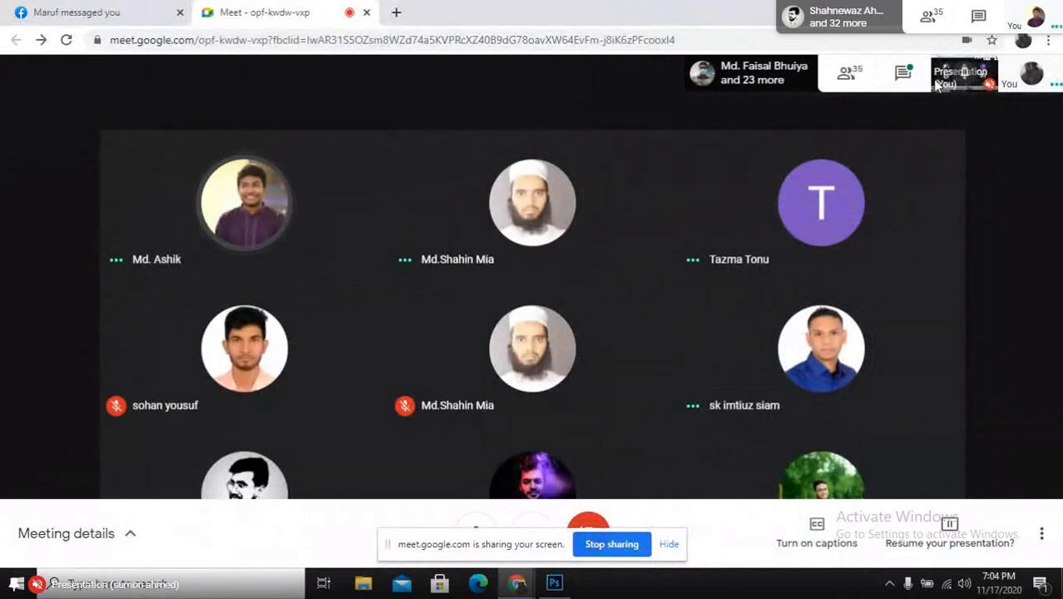
pyautogui.click(857, 73)
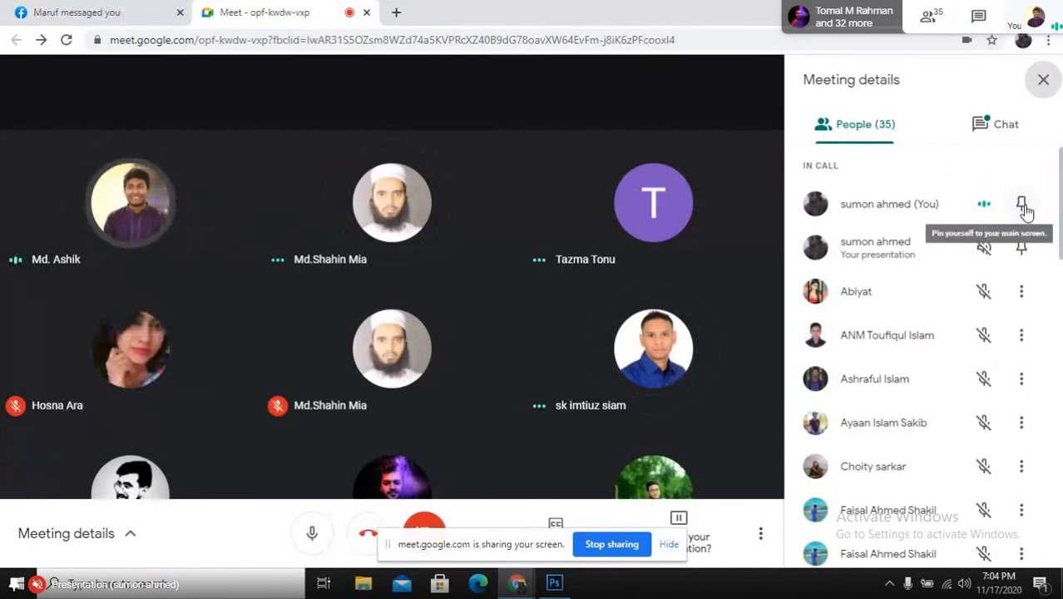
pyautogui.click(1022, 205)
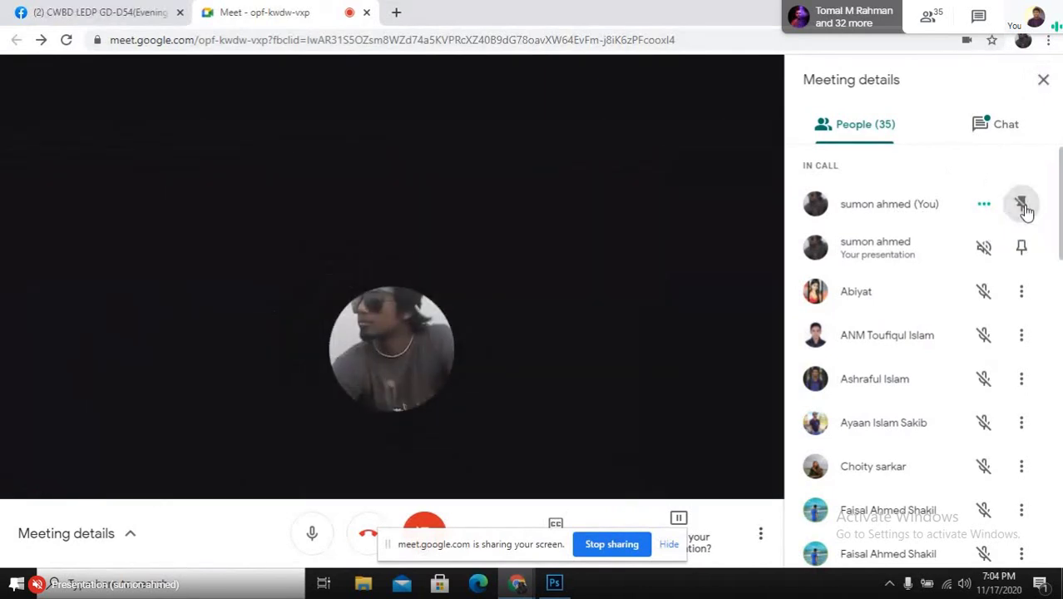
pyautogui.click(1024, 206)
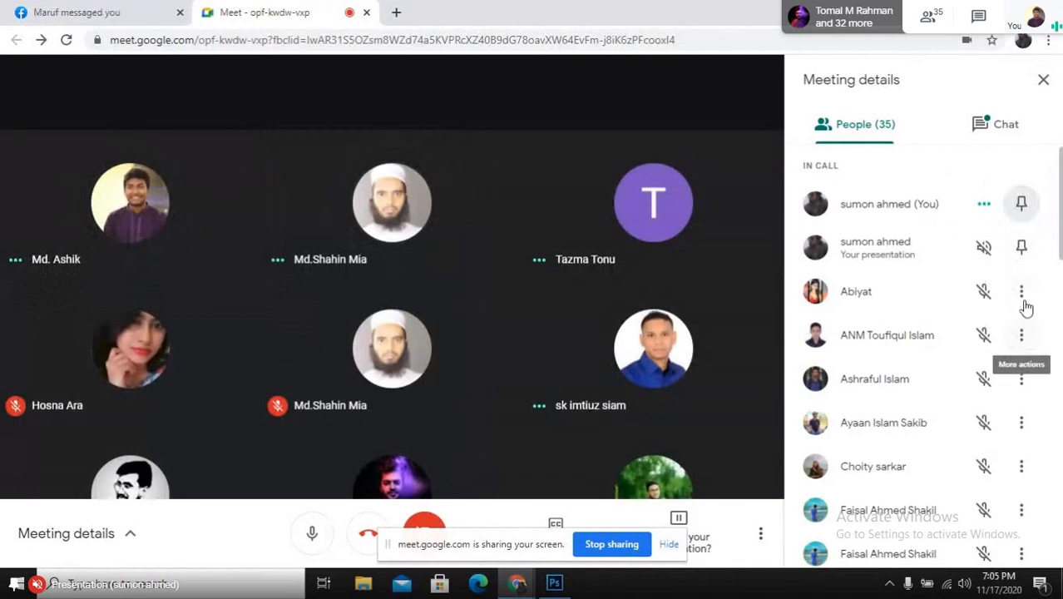
pyautogui.click(1022, 250)
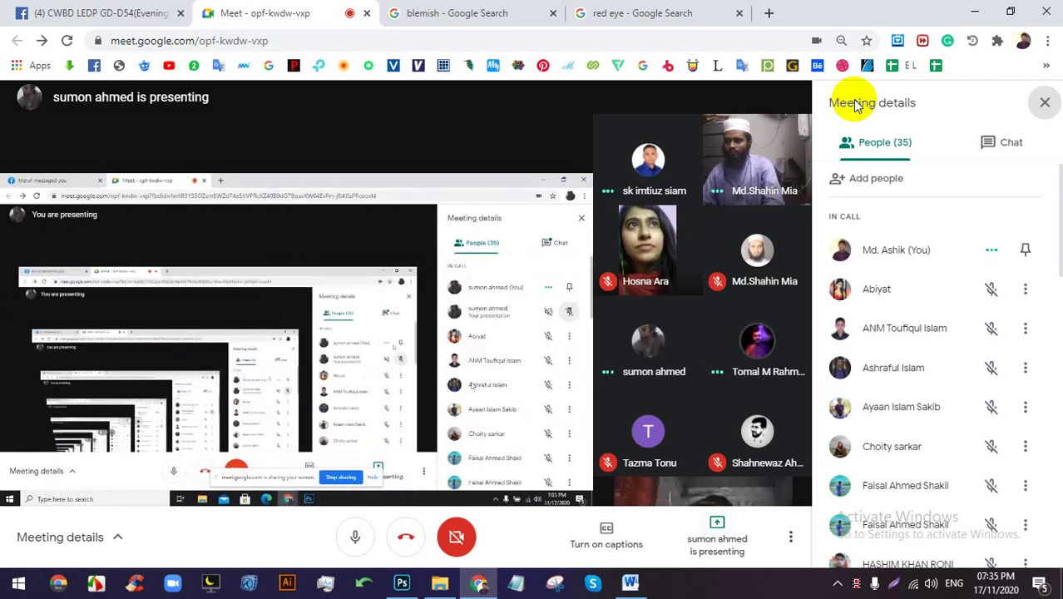
# Show the participant's presentation full screen without the meeting details and switch to Photoshop on the shared desktop.
pyautogui.click(1050, 102)
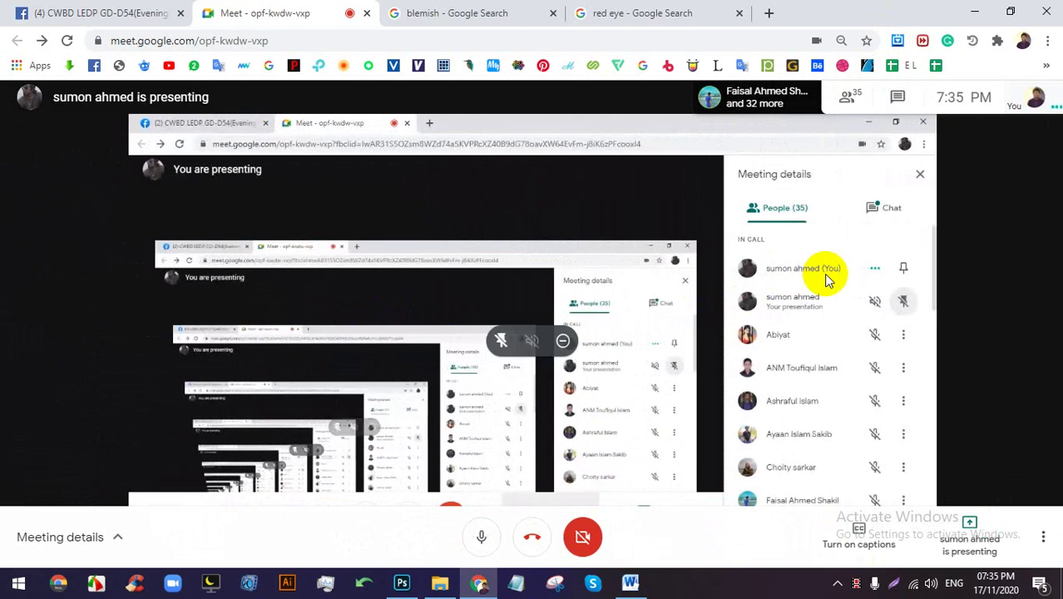
pyautogui.doubleClick(729, 229)
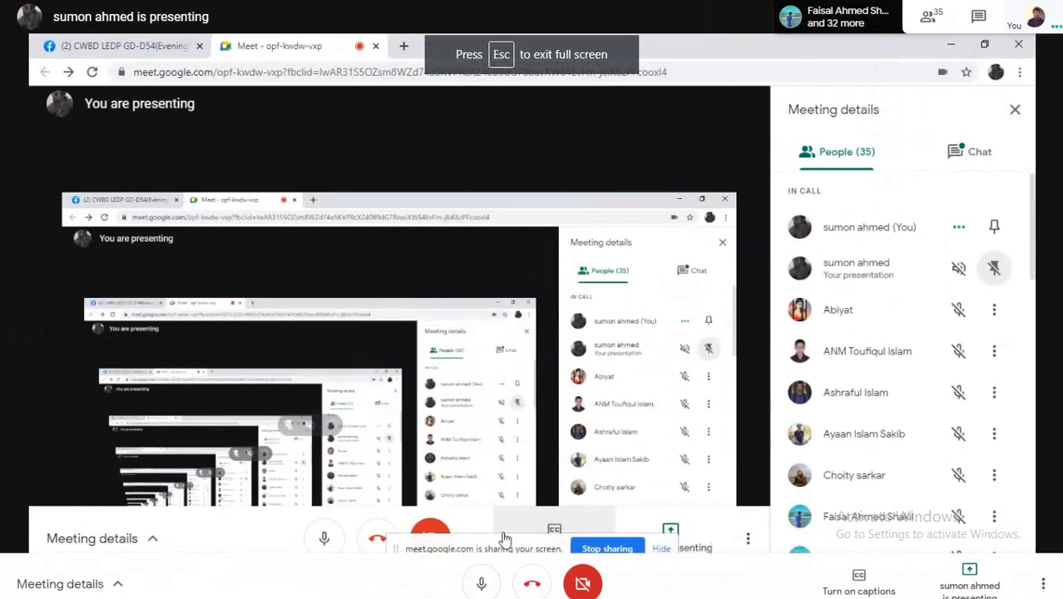
pyautogui.moveTo(518, 585)
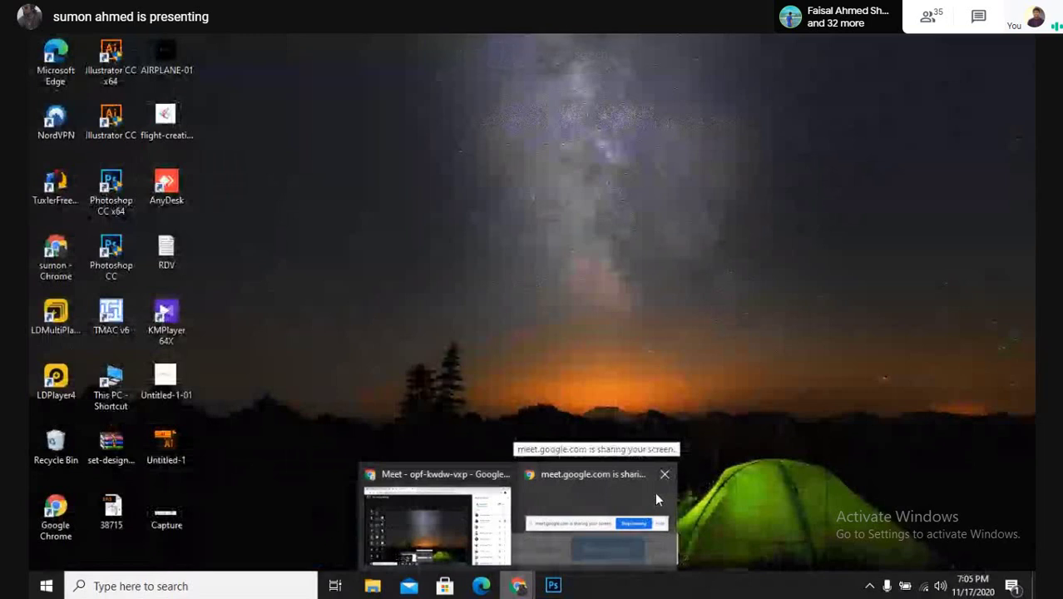
pyautogui.click(656, 499)
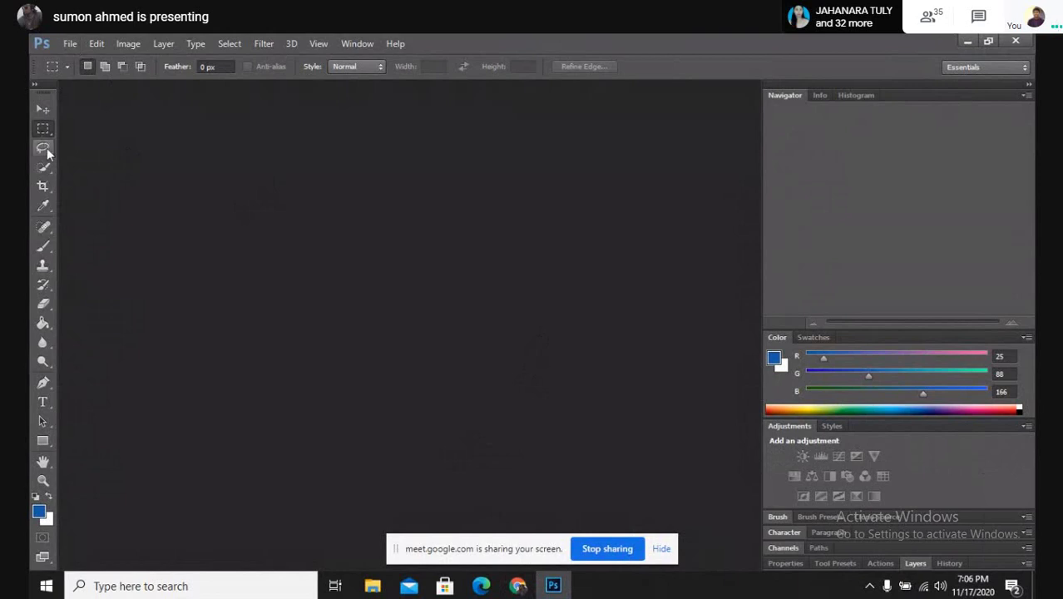
# Create a 1990 × 1990 pixel RGB document at 72 pixels/inch with a white background and enlarge its window.
pyautogui.click(70, 45)
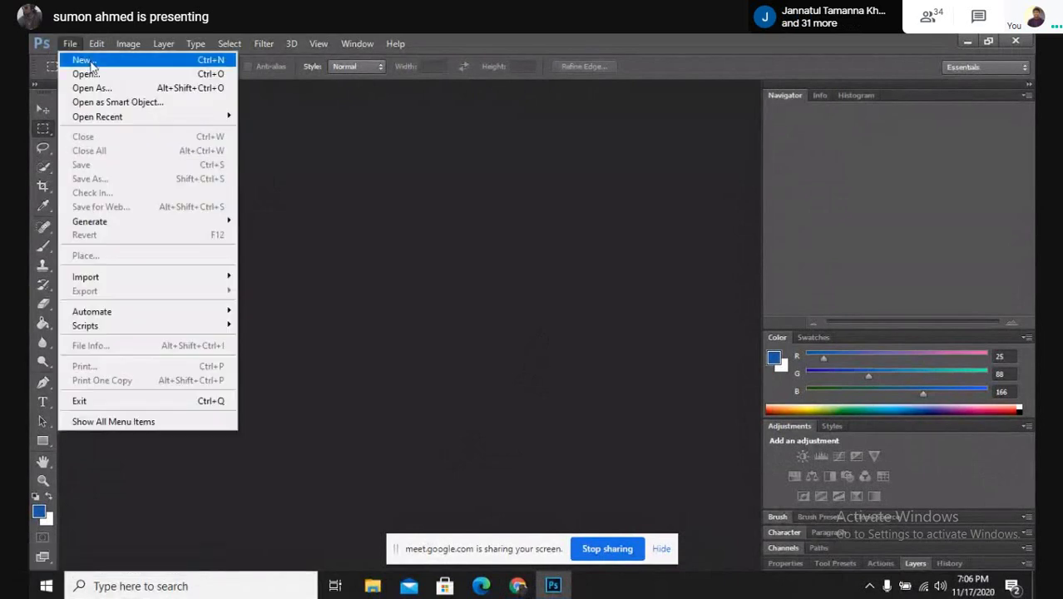
pyautogui.click(134, 100)
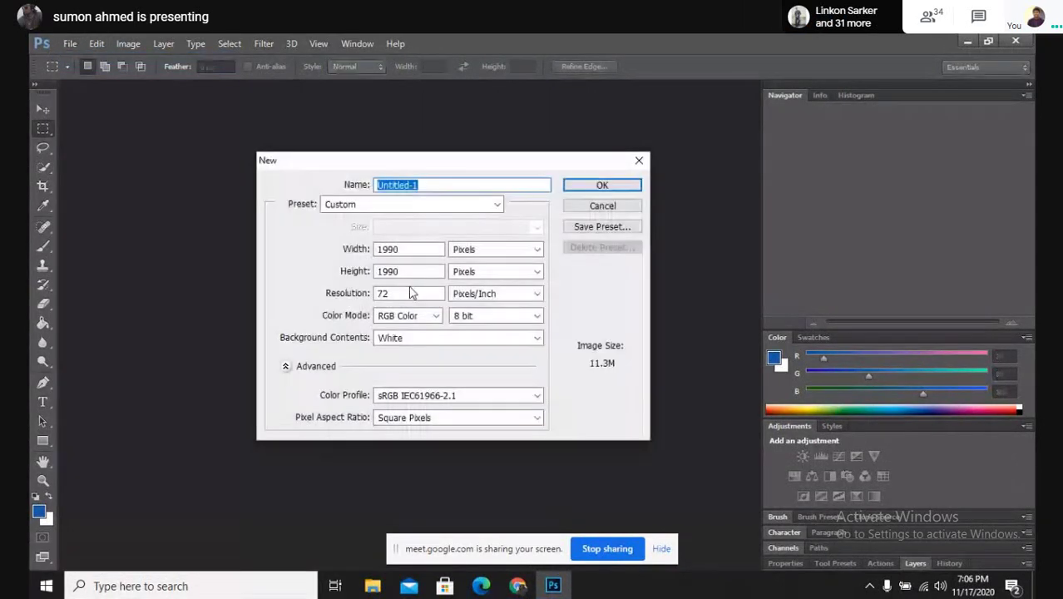
pyautogui.click(602, 184)
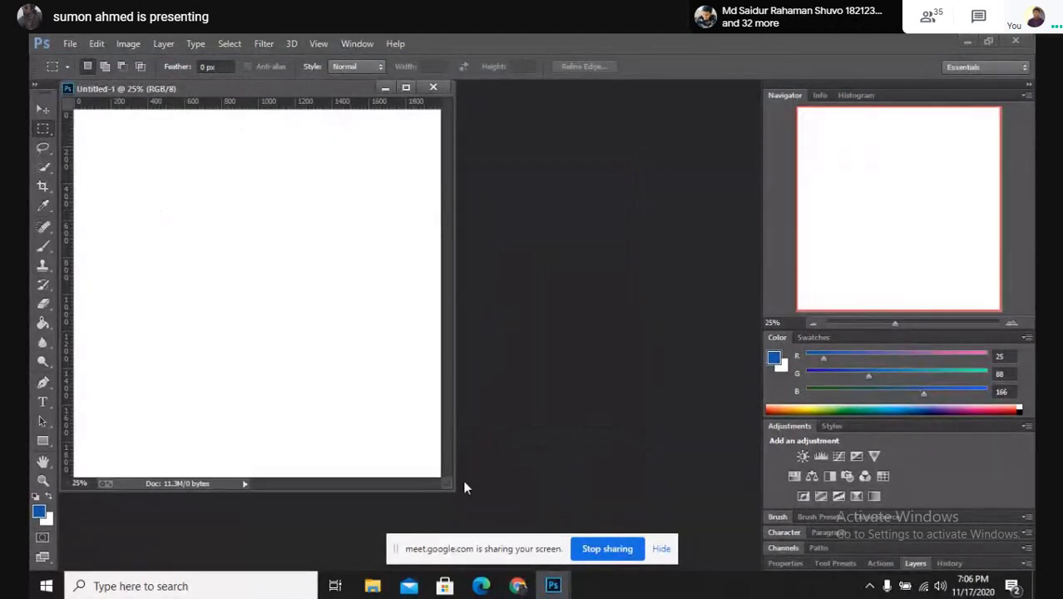
pyautogui.moveTo(463, 489); pyautogui.dragTo(775, 574)
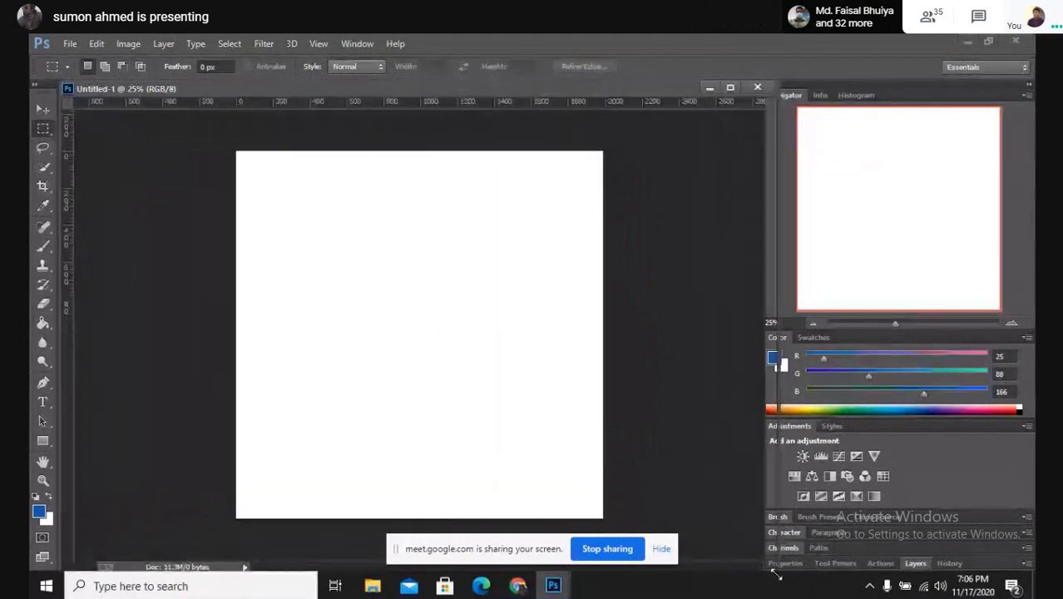
# Draw a roughly circular Lasso Tool selection about 400 px wide in the upper-left part of the canvas.
pyautogui.click(44, 149)
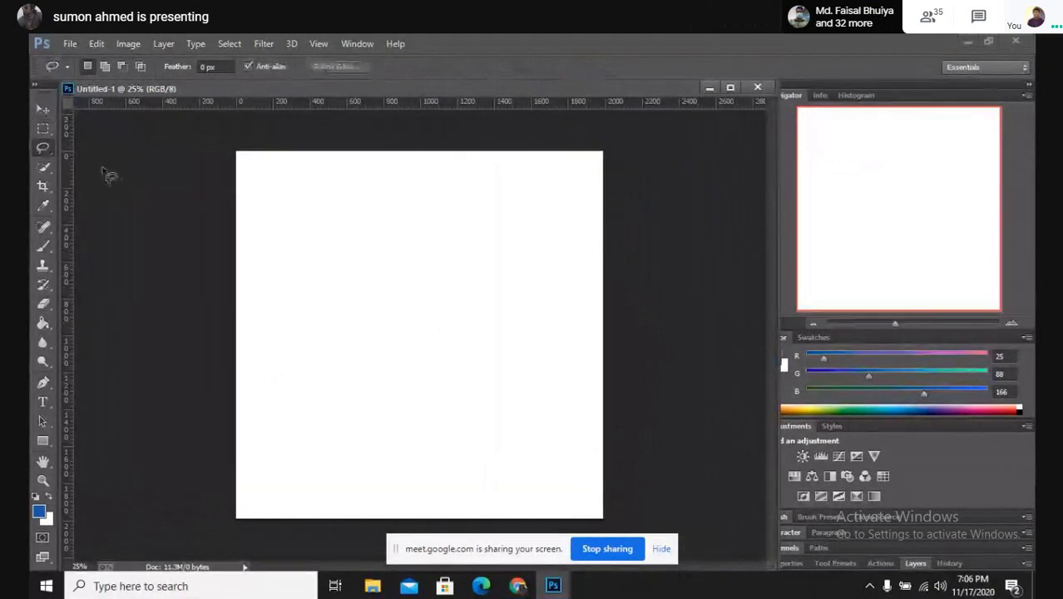
pyautogui.rightClick(43, 148)
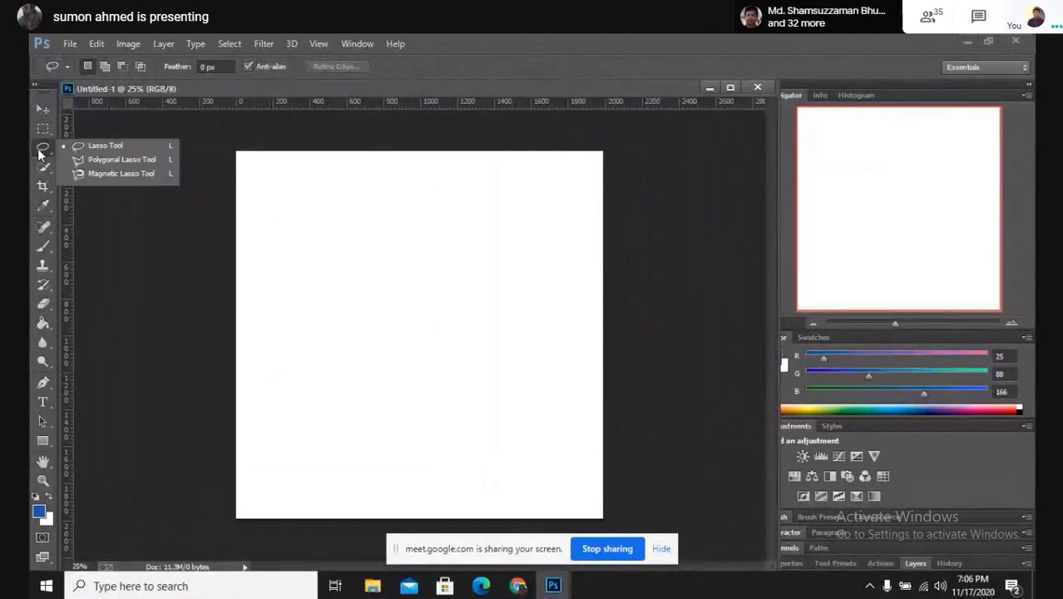
pyautogui.click(121, 145)
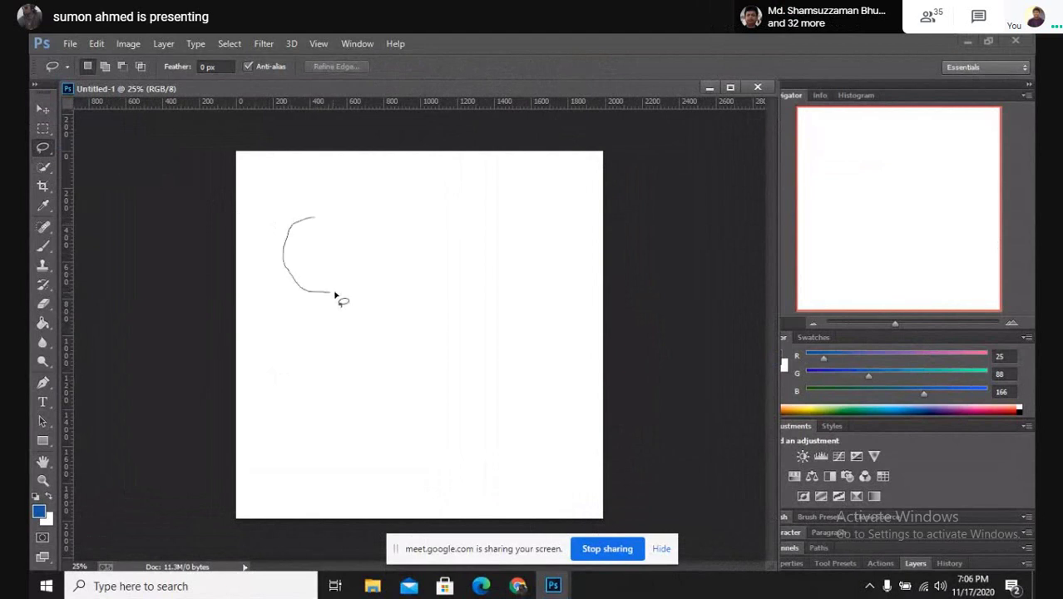
pyautogui.moveTo(350, 285)
pyautogui.mouseDown()
pyautogui.moveTo(351, 235)
pyautogui.moveTo(308, 223)
pyautogui.mouseUp()
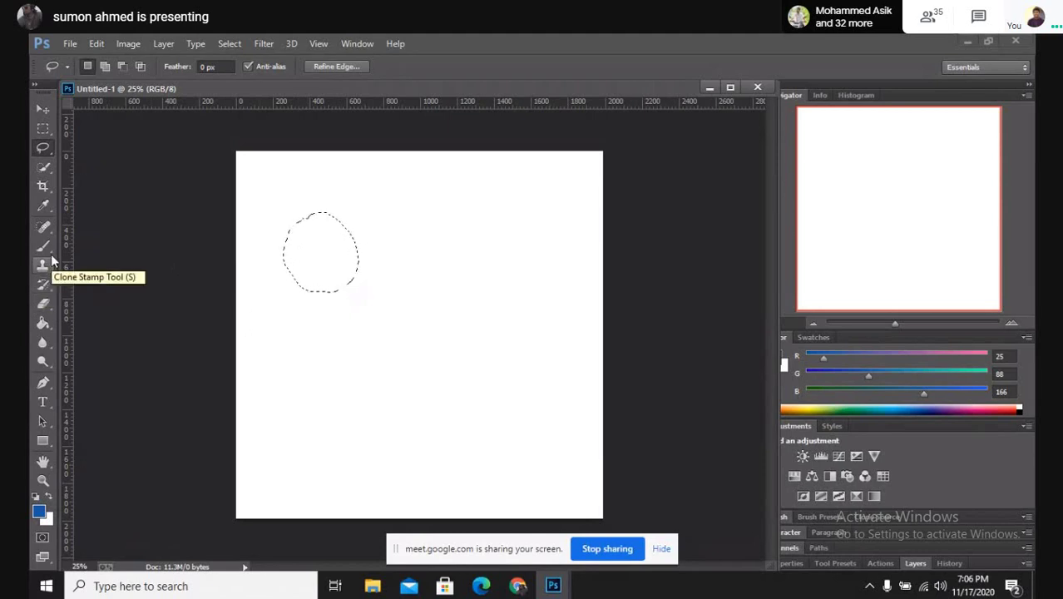
# Set the foreground color to blue #1872e2 and fill the circular selection with the Paint Bucket Tool.
pyautogui.click(43, 305)
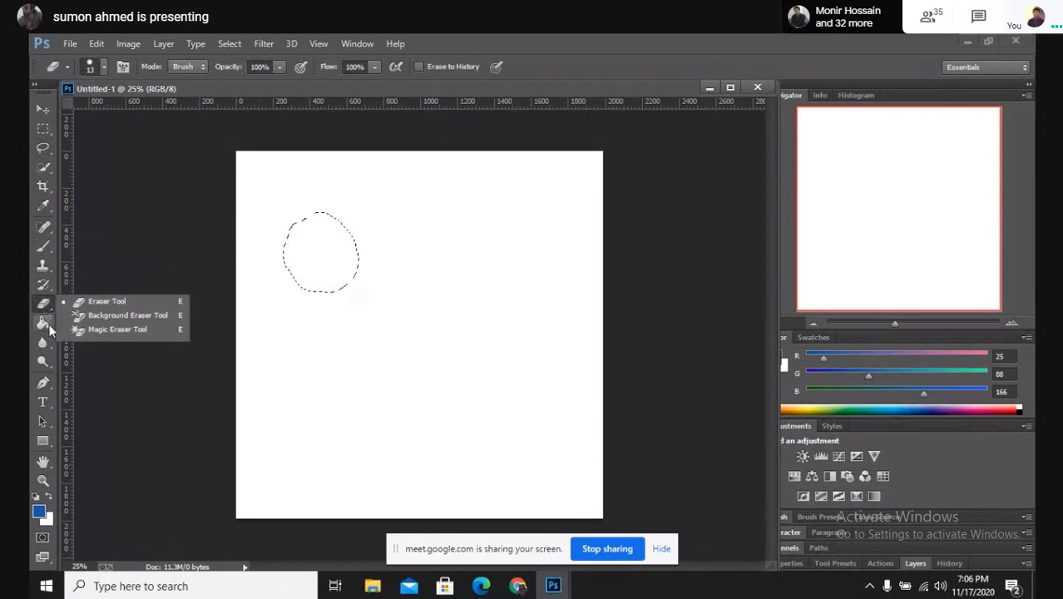
pyautogui.click(44, 323)
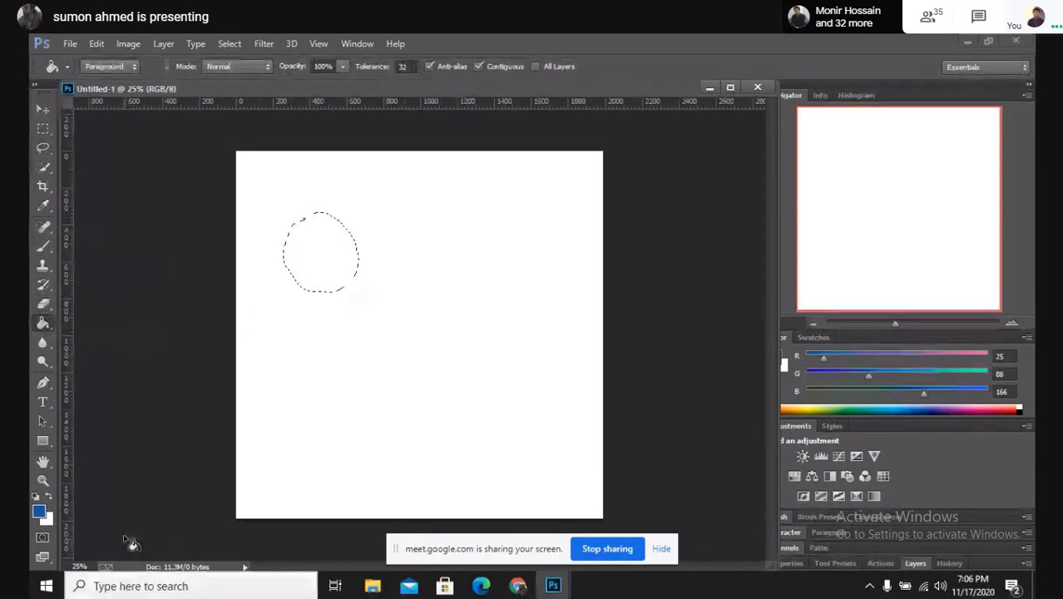
pyautogui.click(39, 513)
pyautogui.click(510, 187)
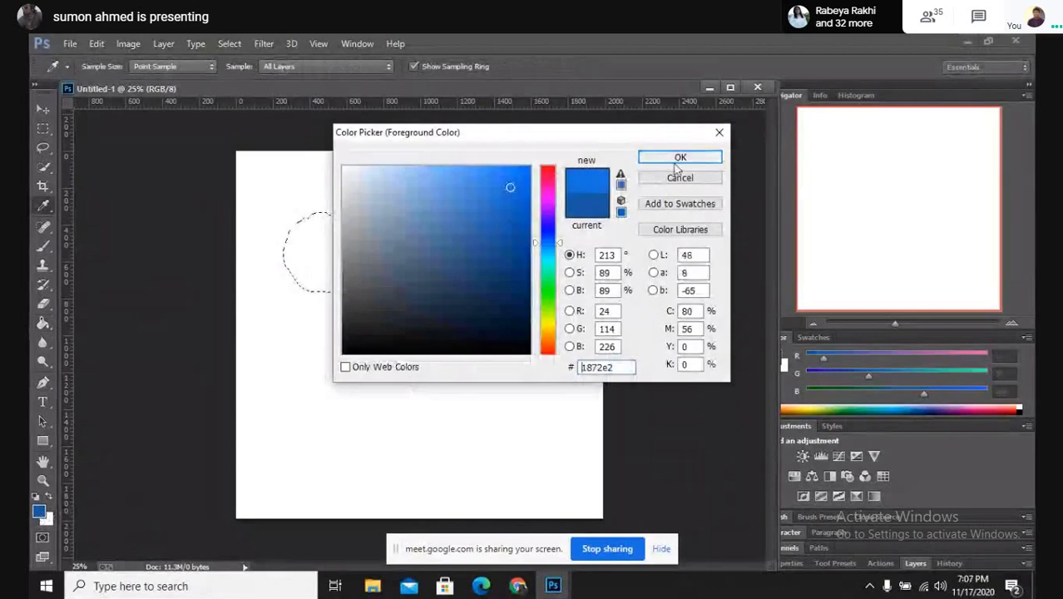
pyautogui.click(681, 157)
pyautogui.press('g')
pyautogui.click(333, 256)
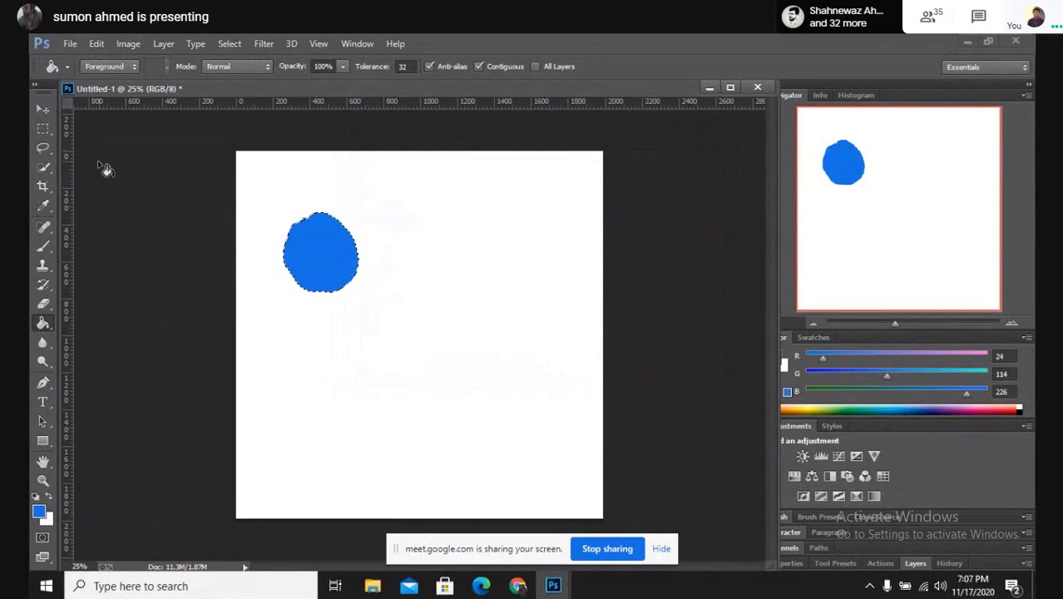
# Draw an irregular four-lobed Lasso Tool selection about 980 px wide beside the blue circle.
pyautogui.click(44, 148)
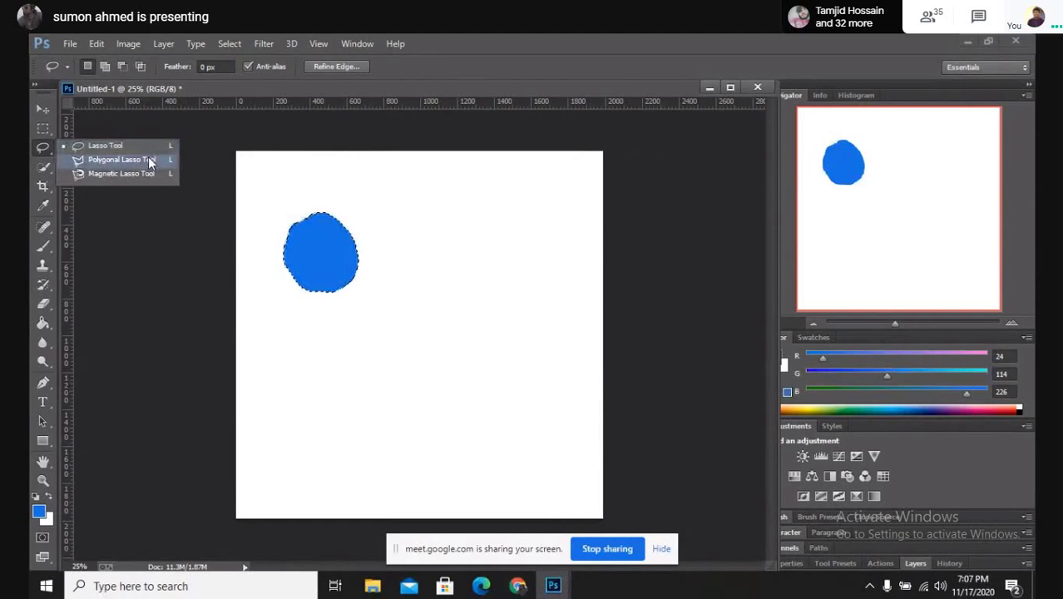
pyautogui.moveTo(442, 218); pyautogui.dragTo(396, 207)
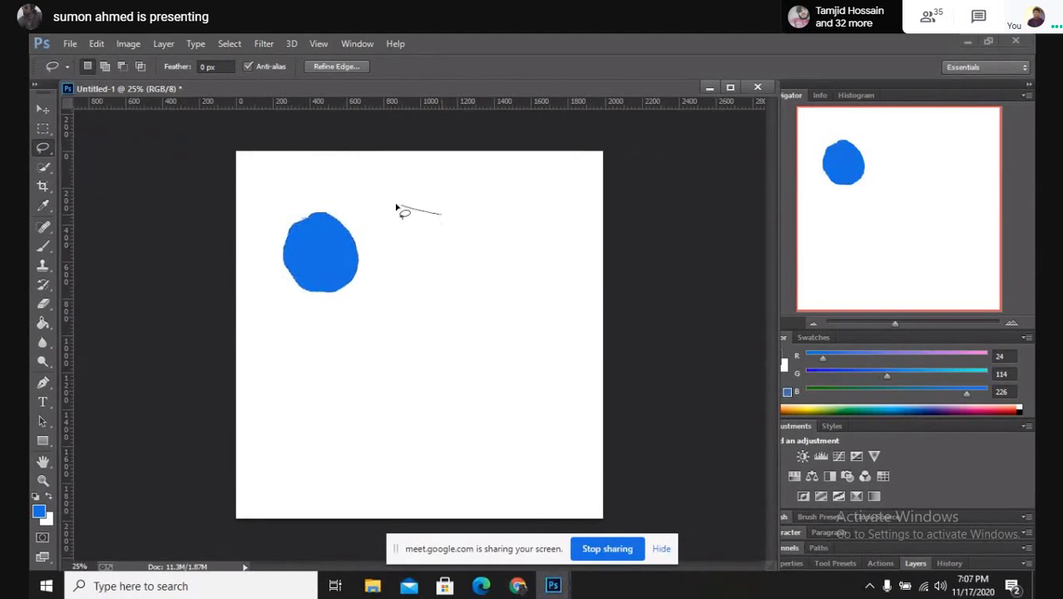
pyautogui.moveTo(375, 272)
pyautogui.mouseDown()
pyautogui.moveTo(406, 288)
pyautogui.moveTo(435, 347)
pyautogui.moveTo(463, 343)
pyautogui.mouseUp()
pyautogui.moveTo(489, 307)
pyautogui.mouseDown()
pyautogui.moveTo(545, 313)
pyautogui.moveTo(555, 297)
pyautogui.moveTo(552, 282)
pyautogui.moveTo(508, 254)
pyautogui.moveTo(513, 198)
pyautogui.mouseUp()
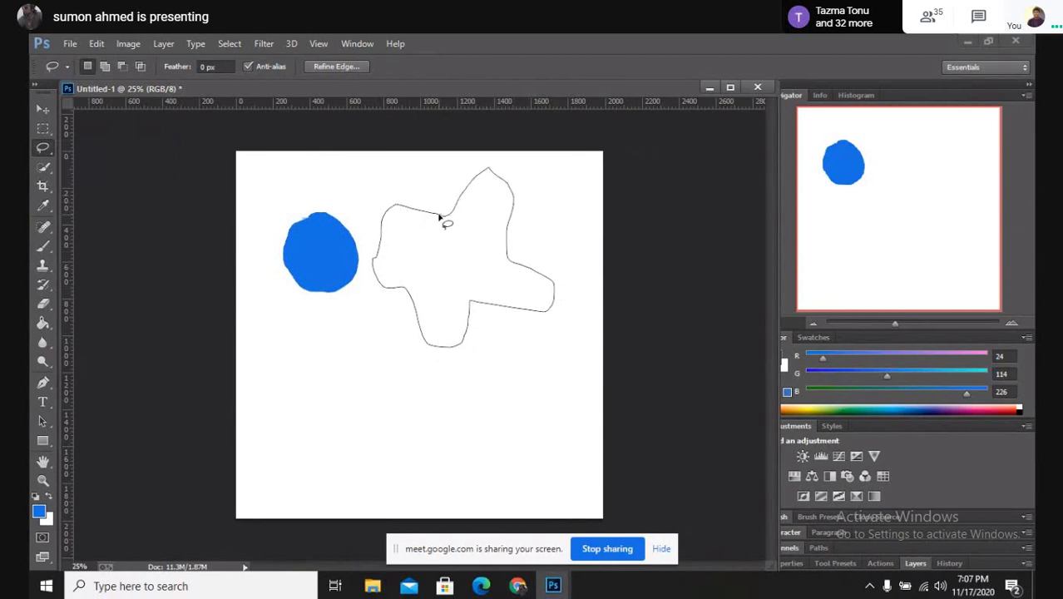
pyautogui.moveTo(439, 217); pyautogui.dragTo(441, 219)
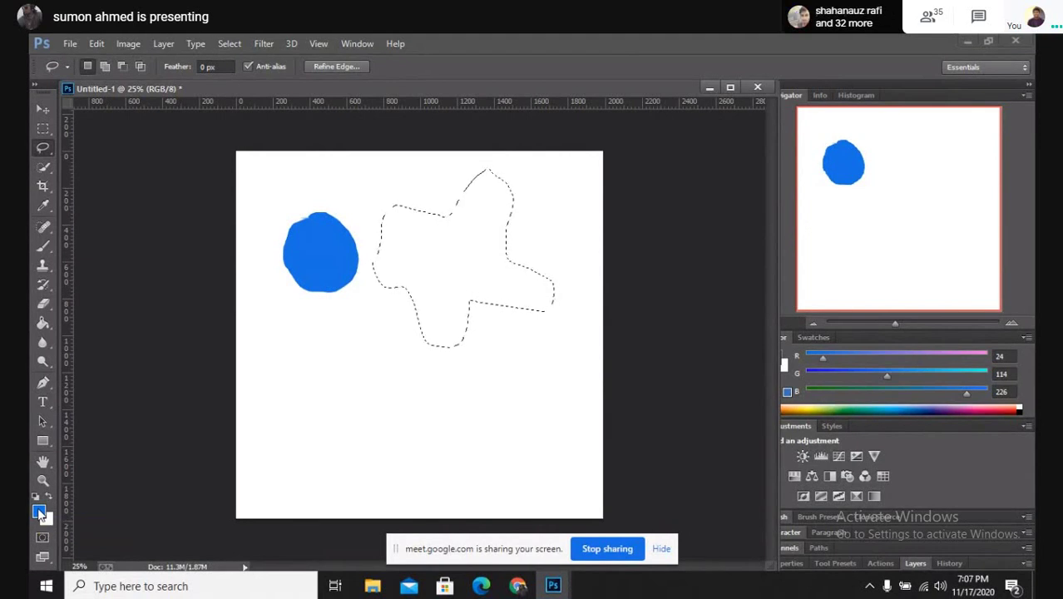
# Set the foreground color to green #0f955b and fill the four-lobed selection with the Paint Bucket Tool.
pyautogui.click(42, 323)
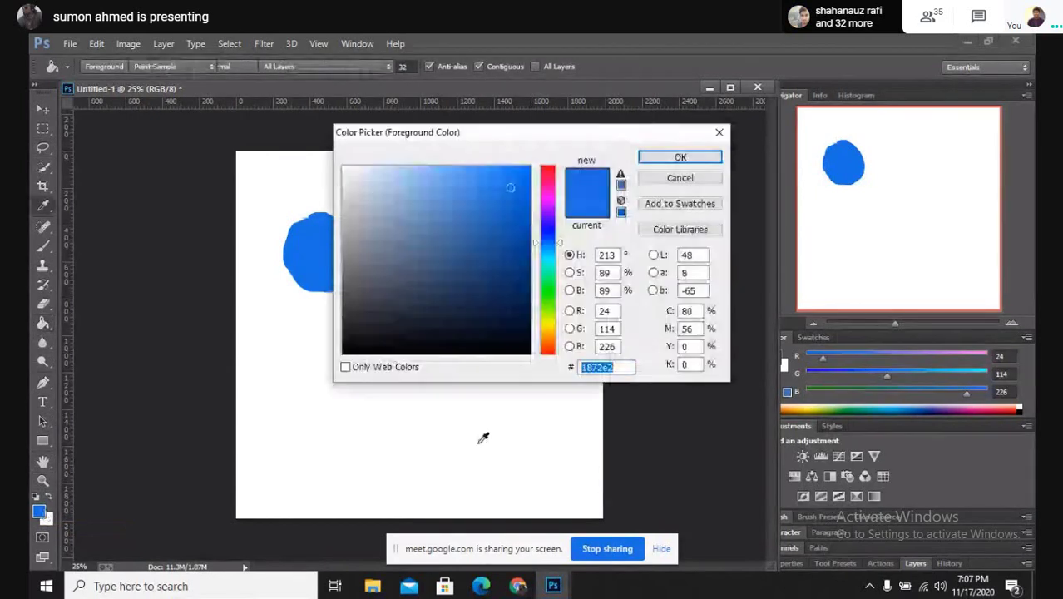
pyautogui.click(39, 511)
pyautogui.click(511, 244)
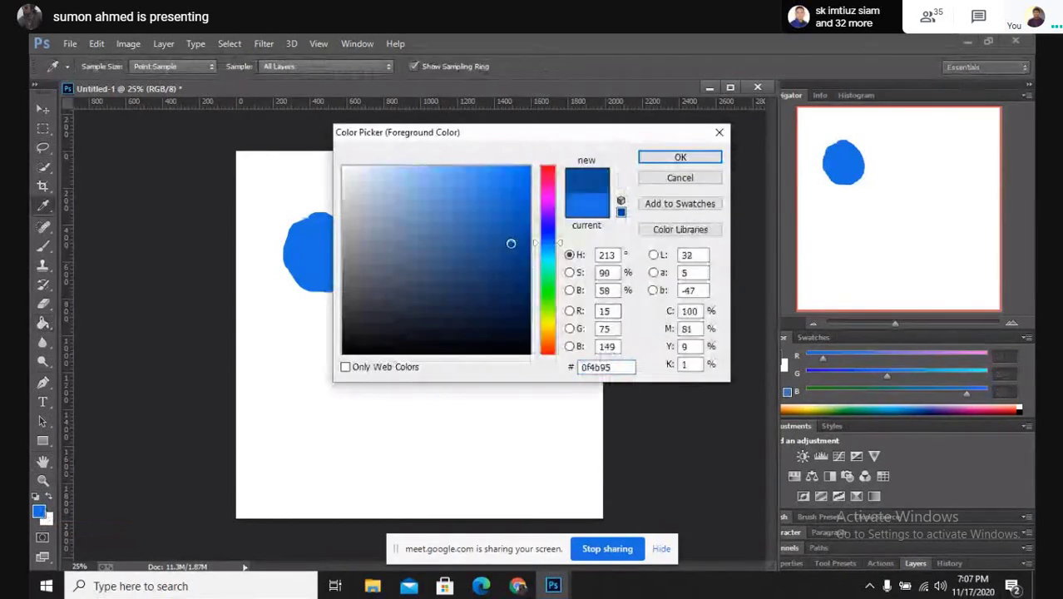
pyautogui.click(548, 282)
pyautogui.click(681, 157)
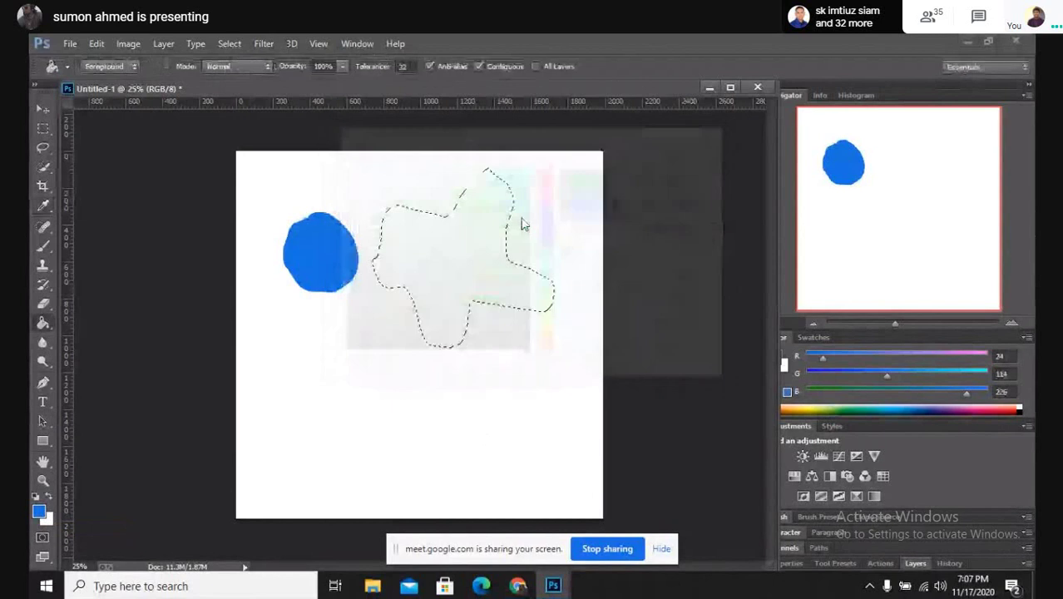
pyautogui.click(468, 240)
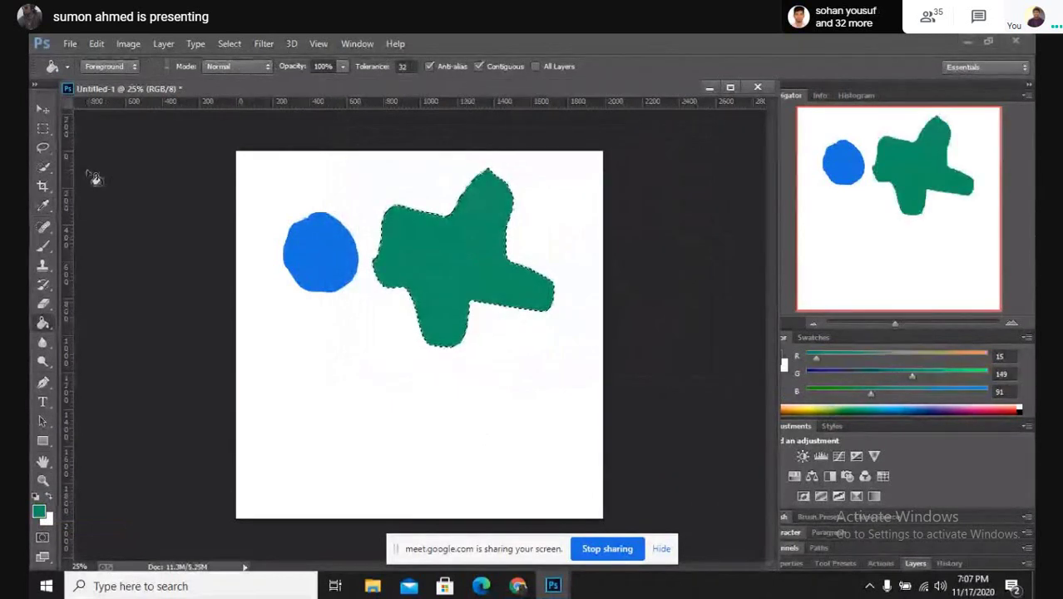
# Choose the Polygonal Lasso Tool and remove the green and blue shapes and the active selection from the canvas.
pyautogui.click(43, 147)
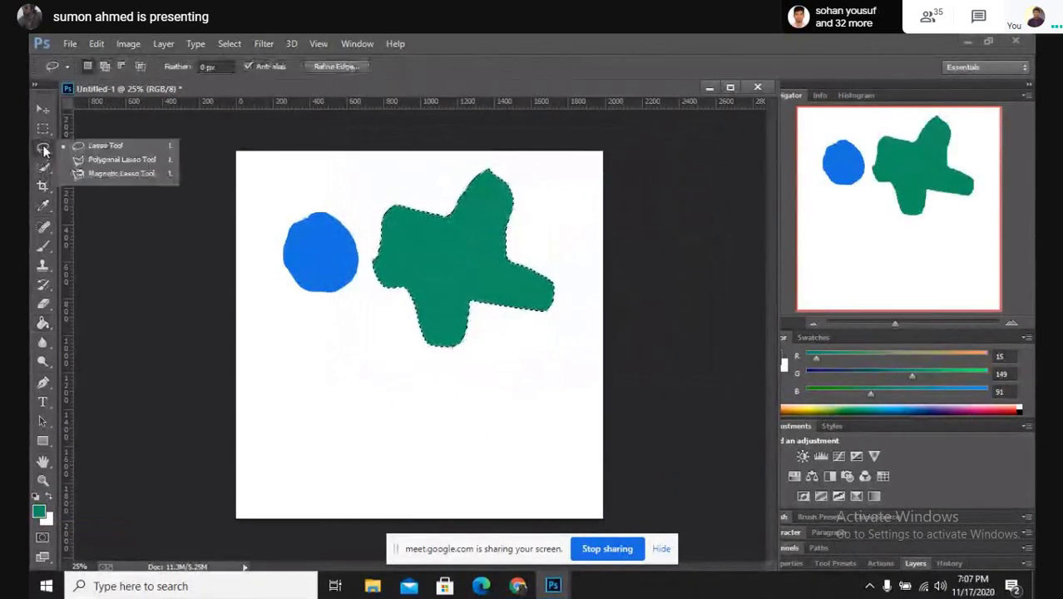
pyautogui.click(93, 161)
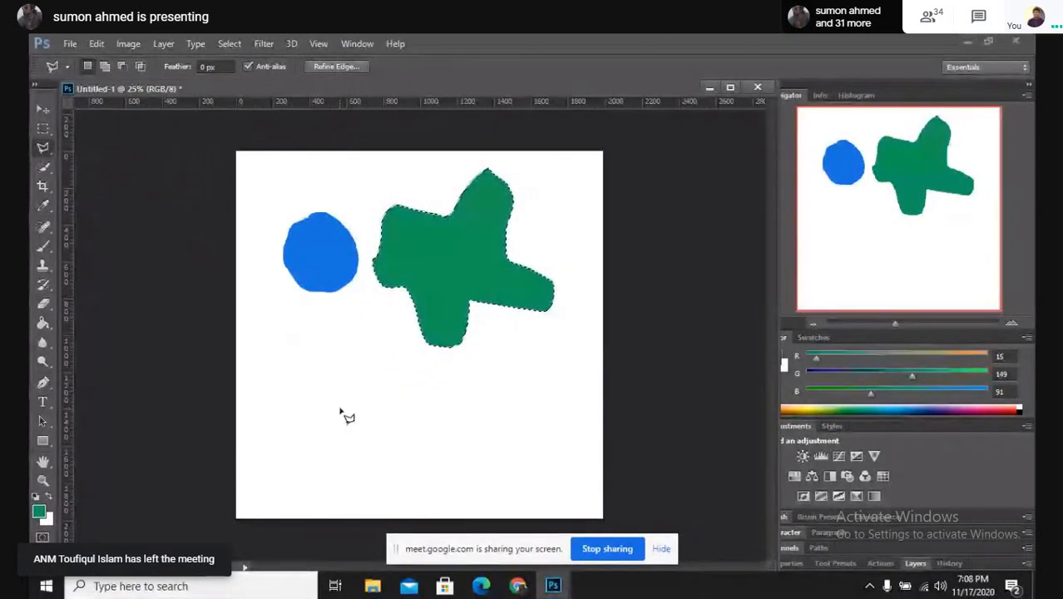
pyautogui.press('BackSpace')
pyautogui.hotkey('ctrl', 'z')
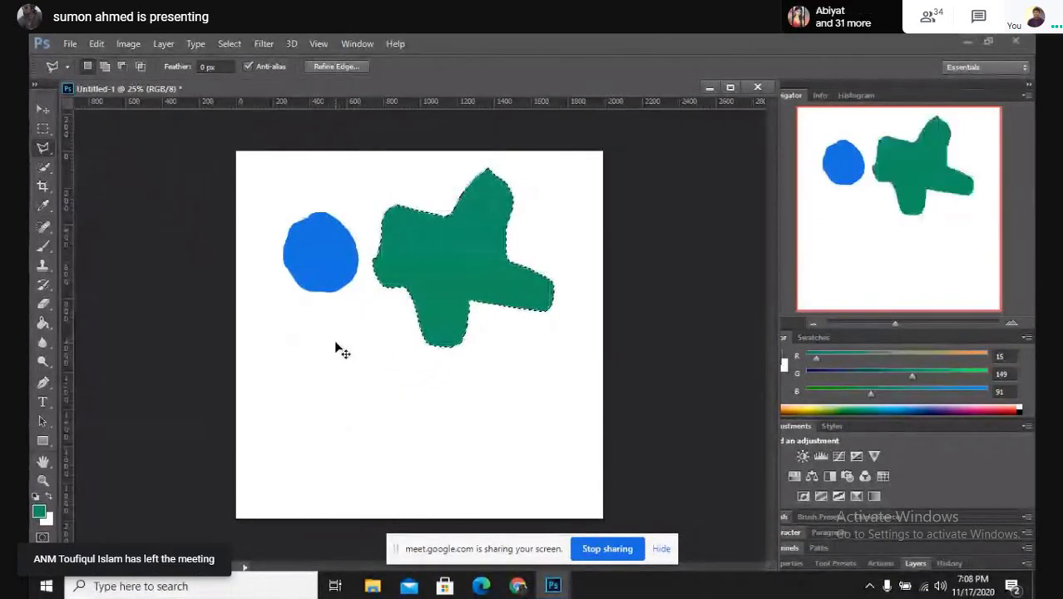
pyautogui.press('BackSpace')
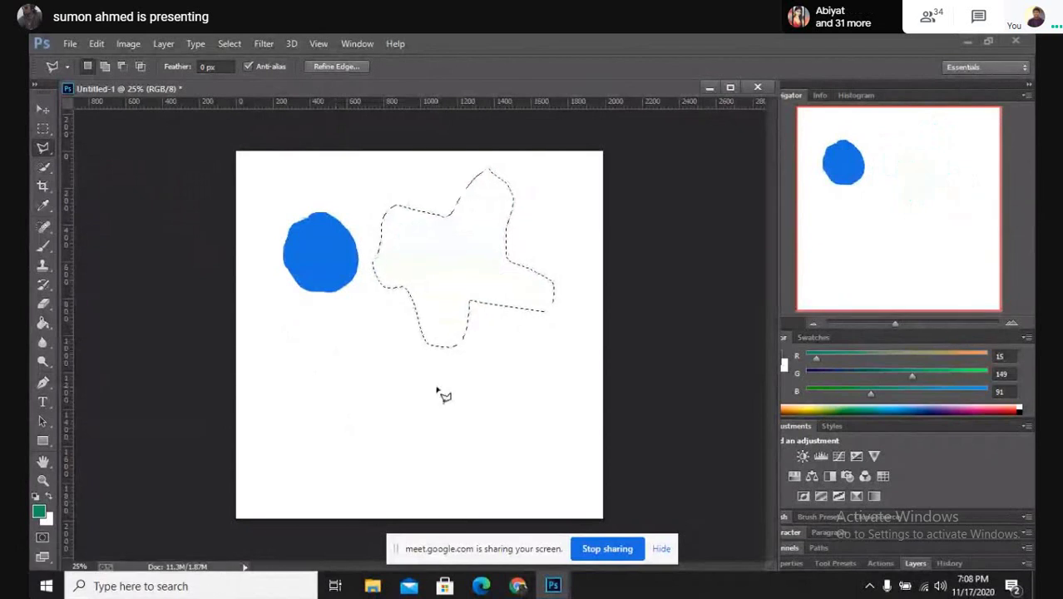
pyautogui.press('BackSpace')
pyautogui.hotkey('ctrl', 'd')
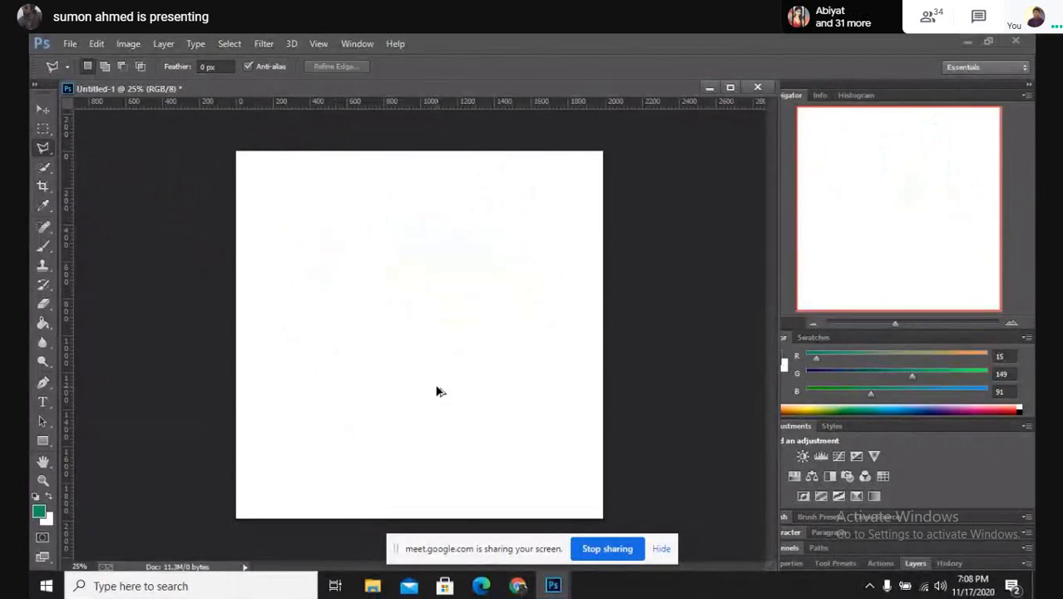
# Draw a four-sided Polygonal Lasso selection about 2250 px wide slanting across the canvas and past its edges.
pyautogui.click(206, 317)
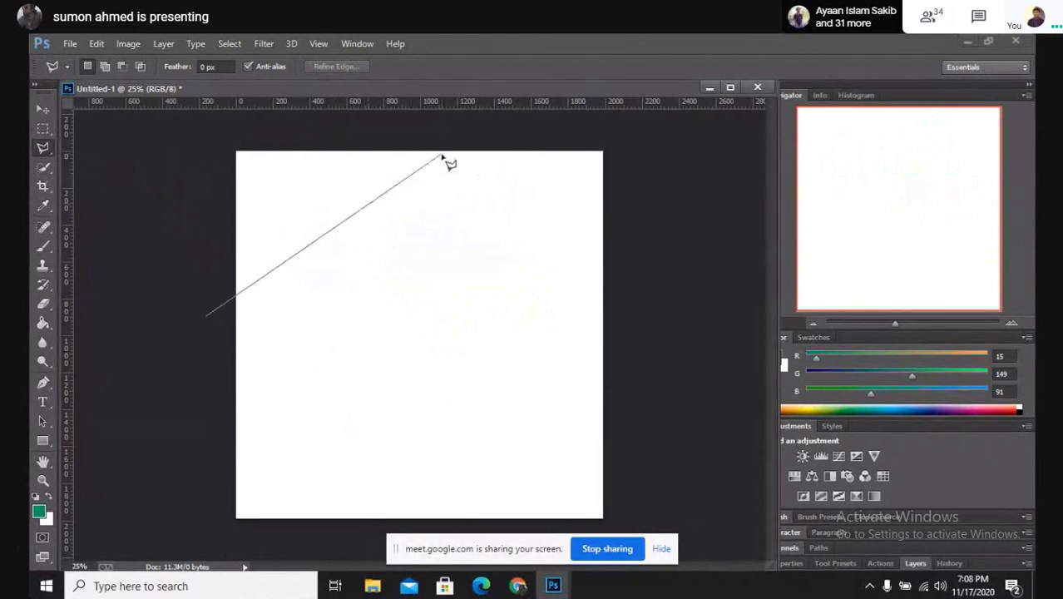
pyautogui.click(497, 136)
pyautogui.click(618, 277)
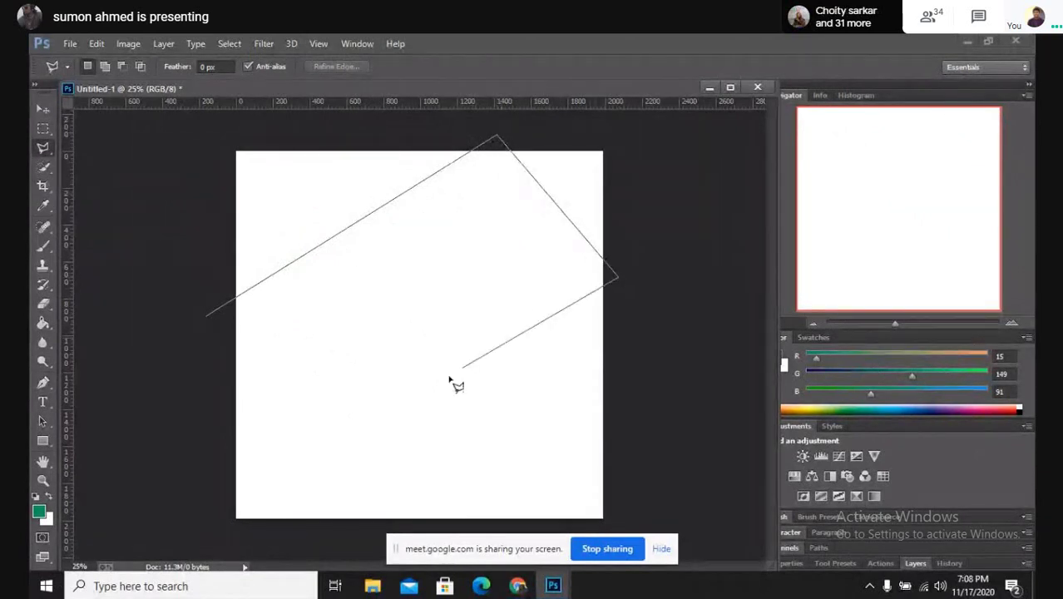
pyautogui.click(204, 502)
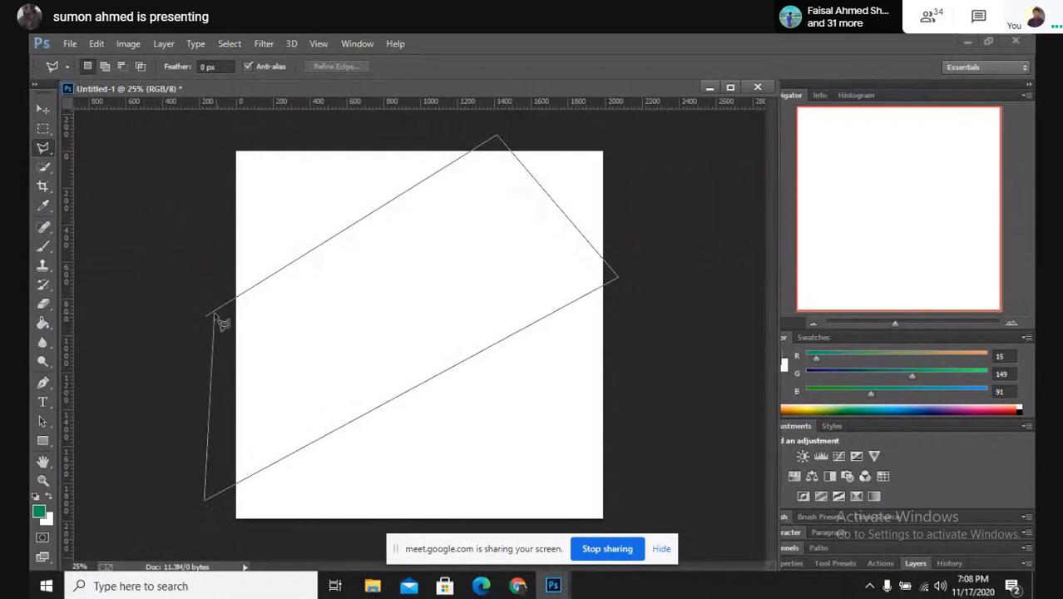
pyautogui.click(208, 315)
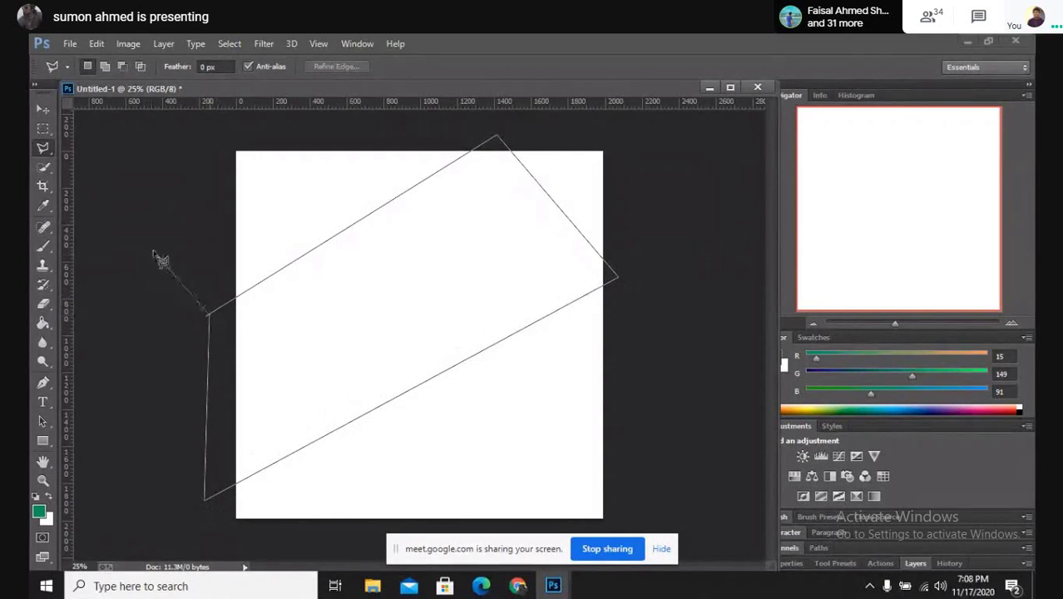
pyautogui.click(209, 320)
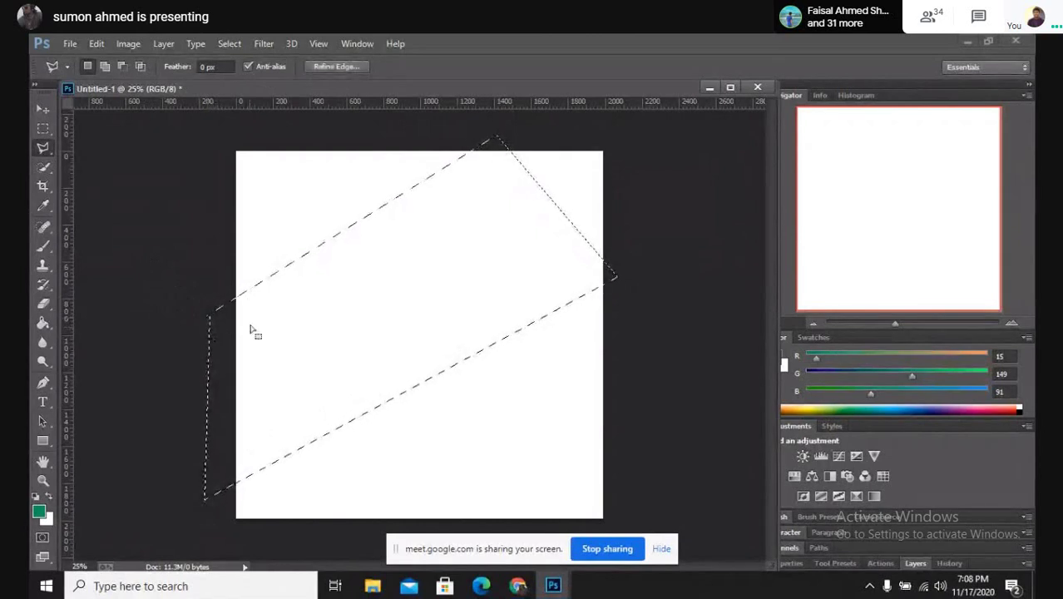
# Set the foreground color to olive #95930f and fill the slanted polygonal selection with the Paint Bucket Tool.
pyautogui.click(43, 323)
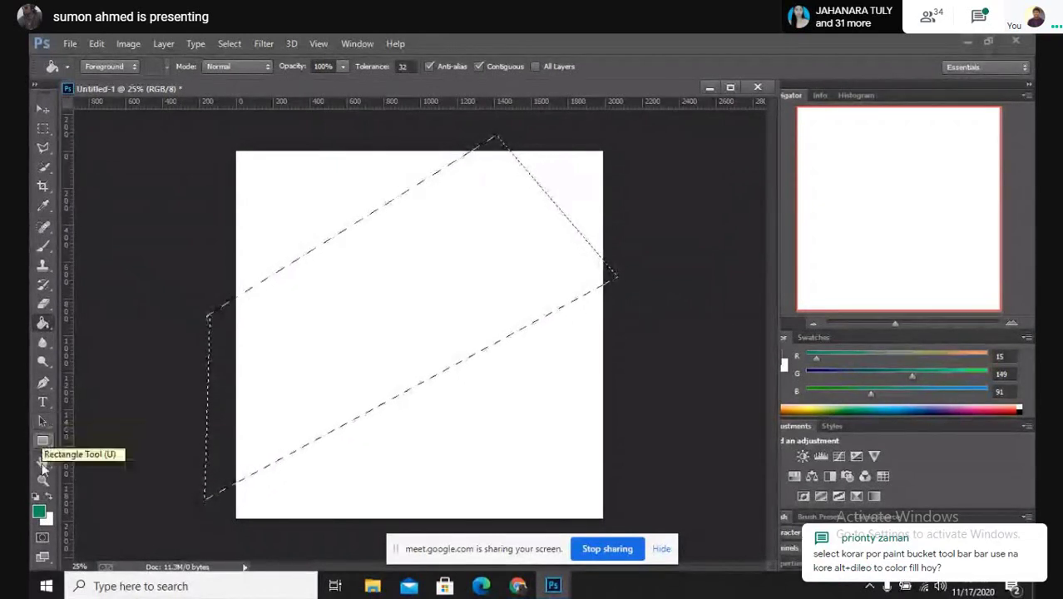
pyautogui.click(39, 512)
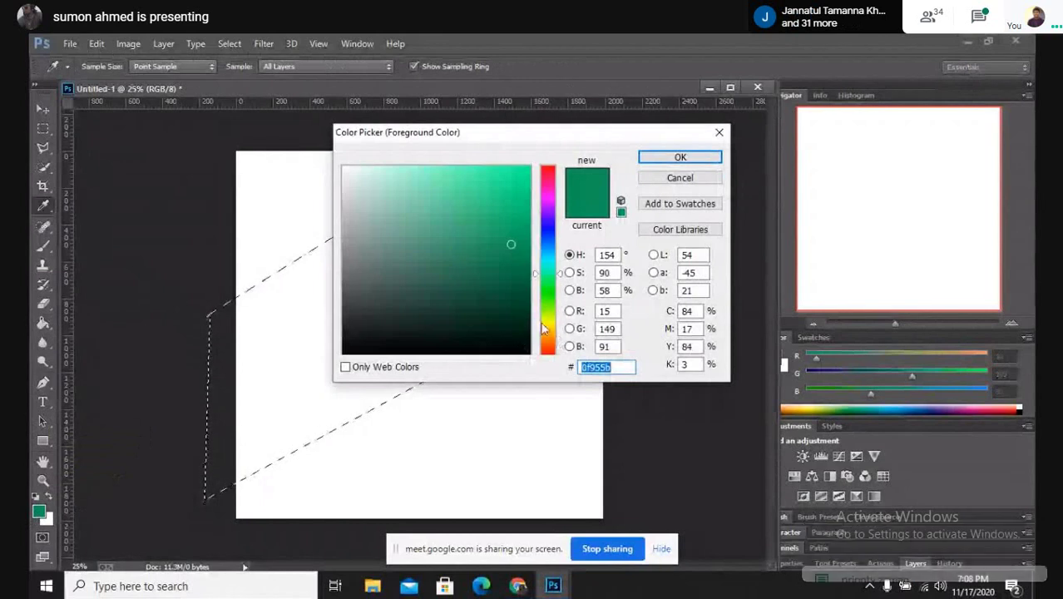
pyautogui.click(545, 327)
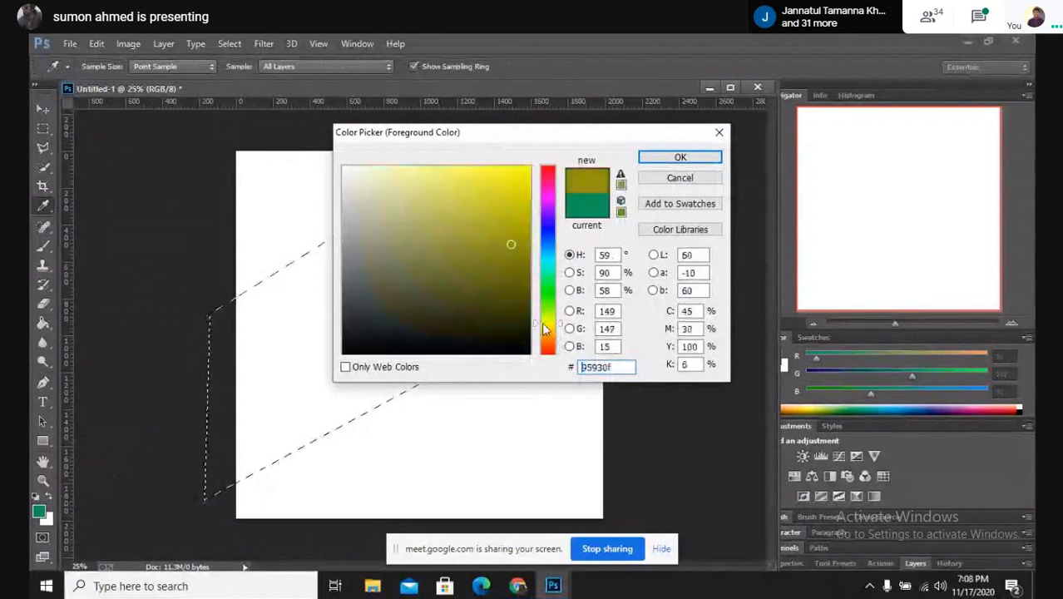
pyautogui.click(681, 157)
pyautogui.press('g')
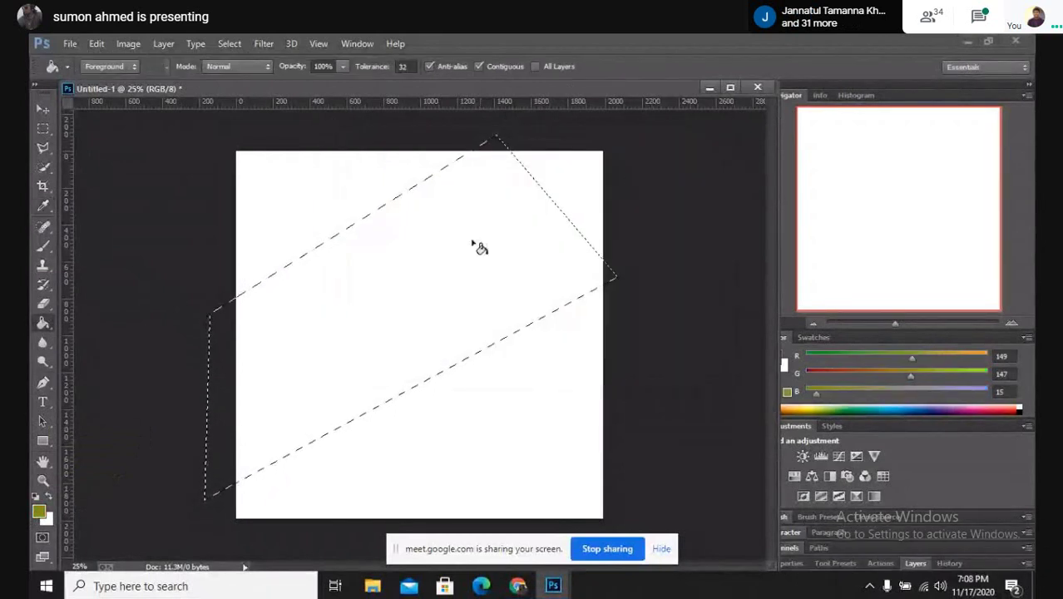
pyautogui.click(432, 256)
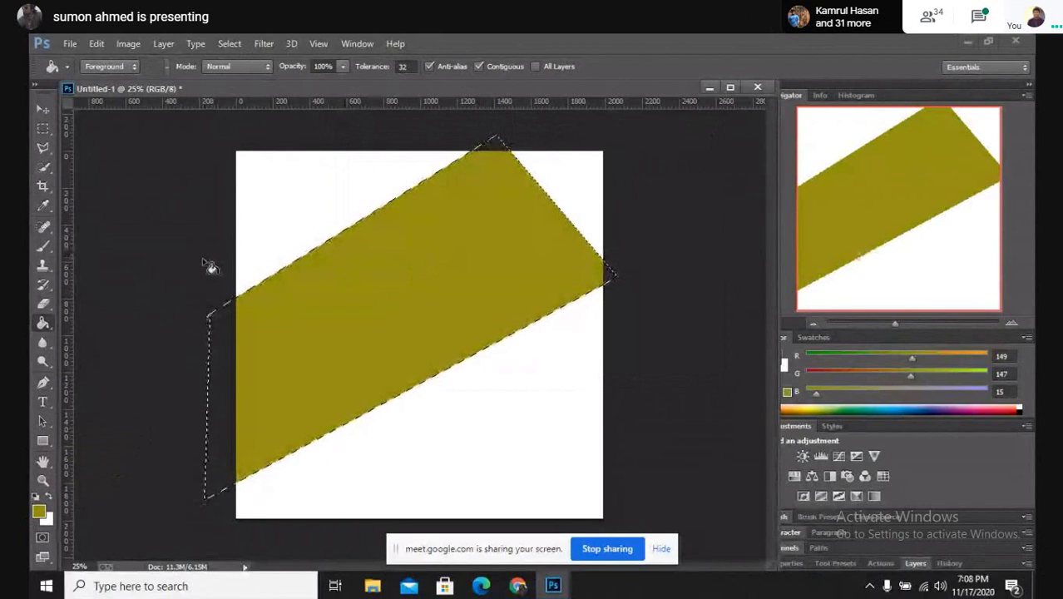
# Deselect the filled band and step back through the edits to undo the olive fill and its selection.
pyautogui.hotkey('ctrl', 'd')
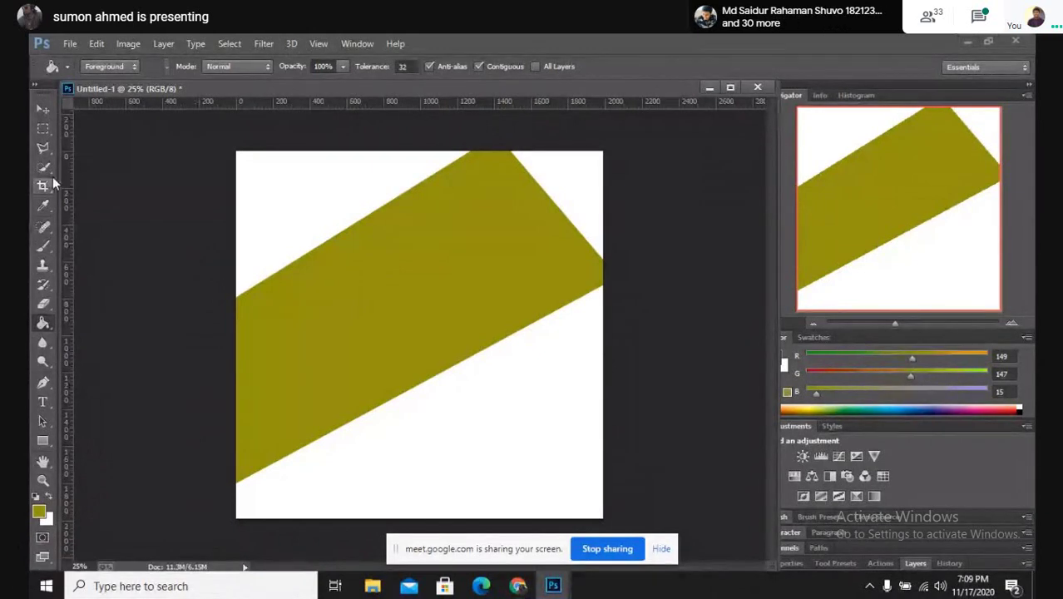
pyautogui.hotkey('ctrl', 'z')
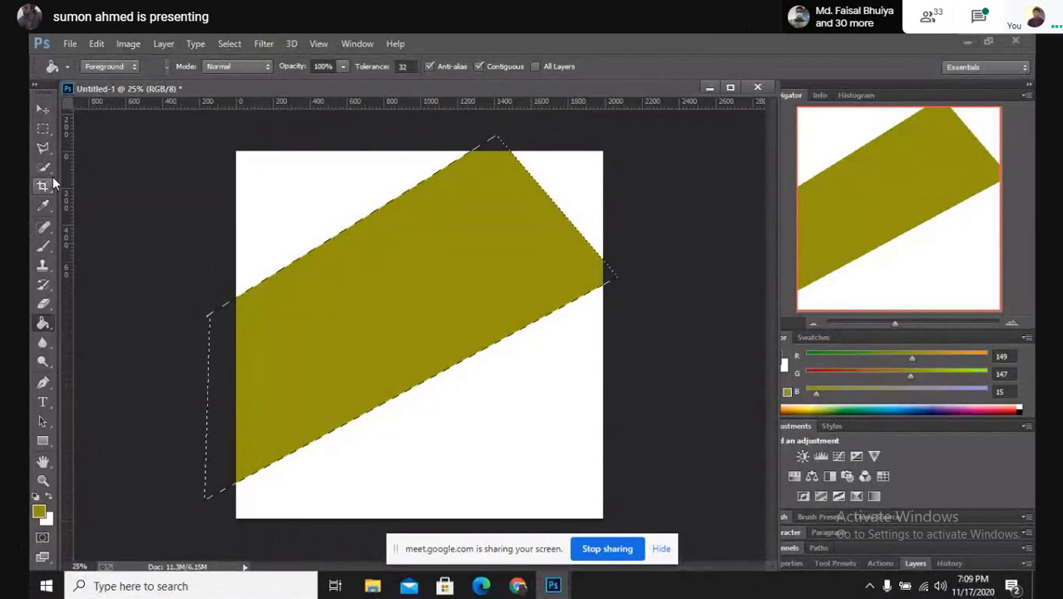
pyautogui.hotkey('ctrl', 'alt', 'z')
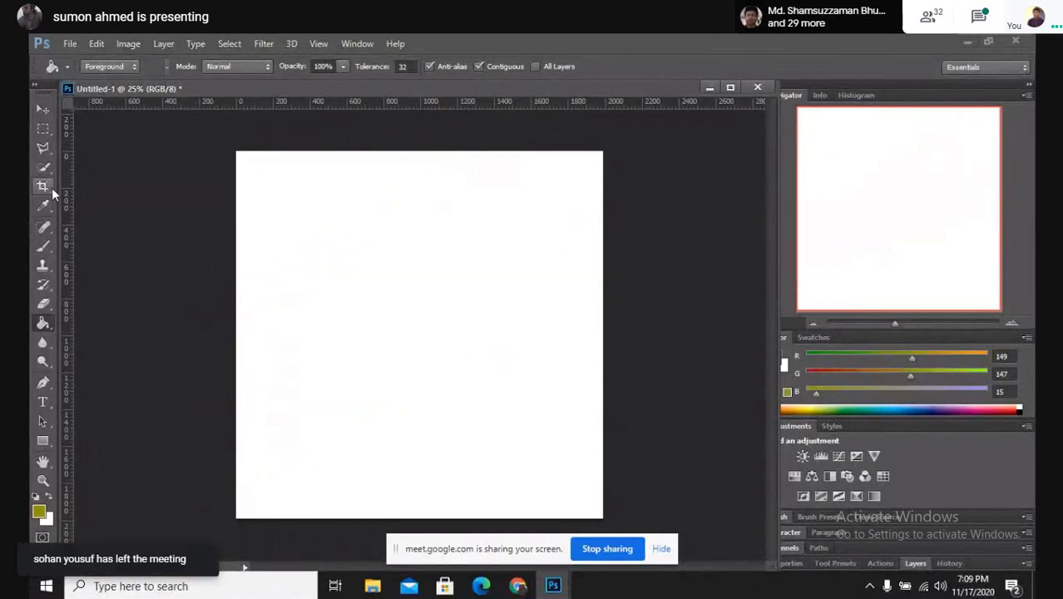
# Draw an irregular Magnetic Lasso selection about 720 px wide and 1450 px tall from the canvas's upper-left corner and deselect it.
pyautogui.click(45, 189)
pyautogui.click(45, 170)
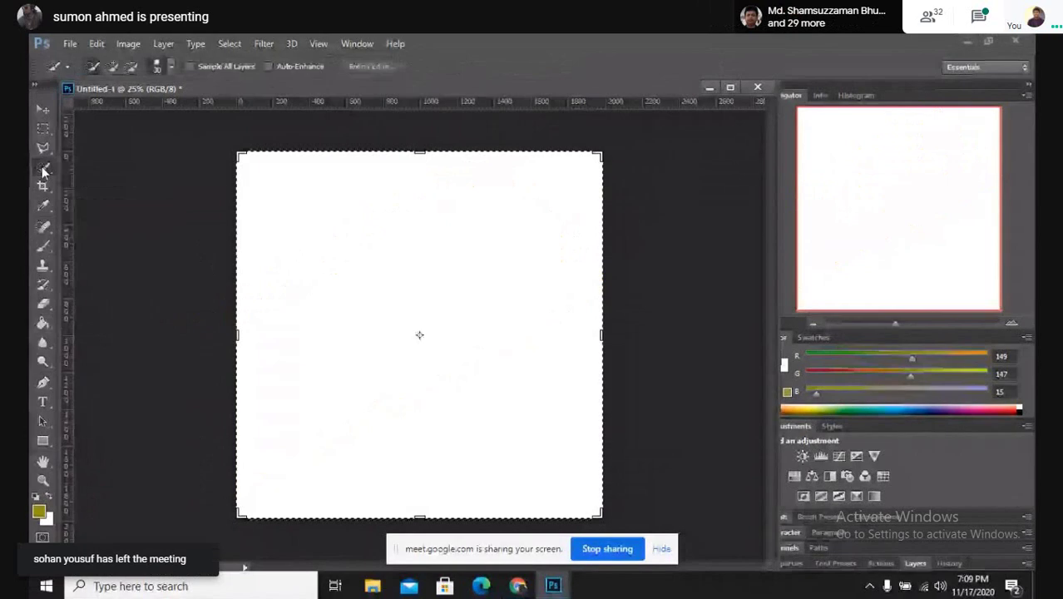
pyautogui.click(45, 171)
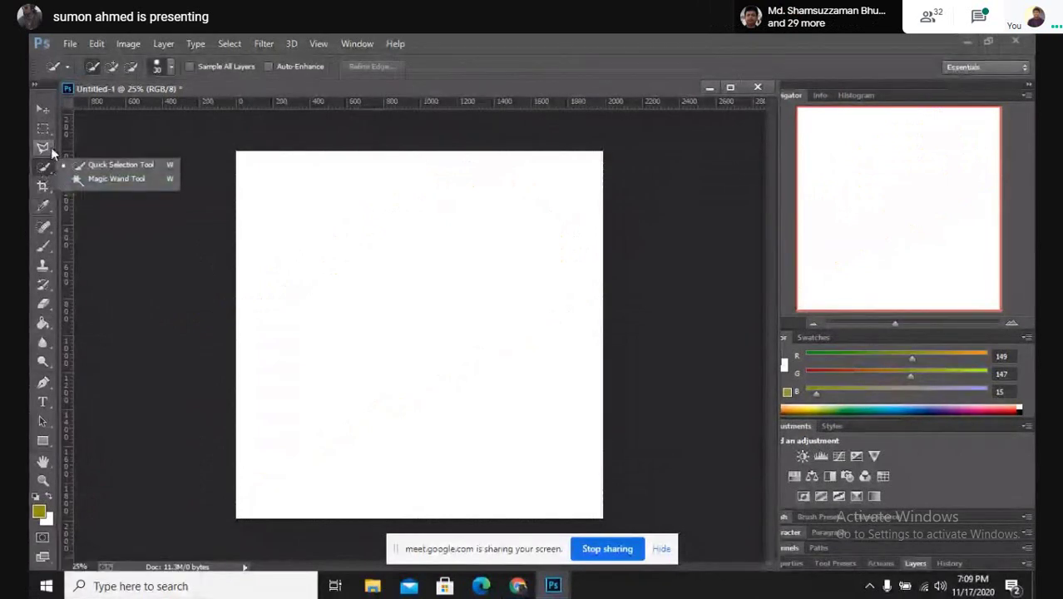
pyautogui.click(45, 147)
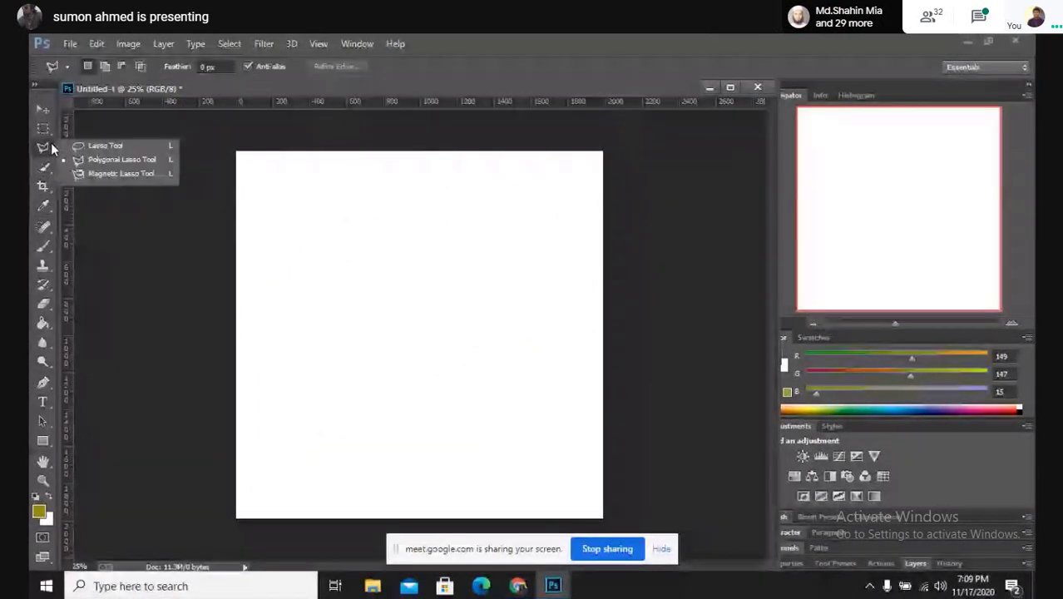
pyautogui.click(97, 178)
pyautogui.click(303, 267)
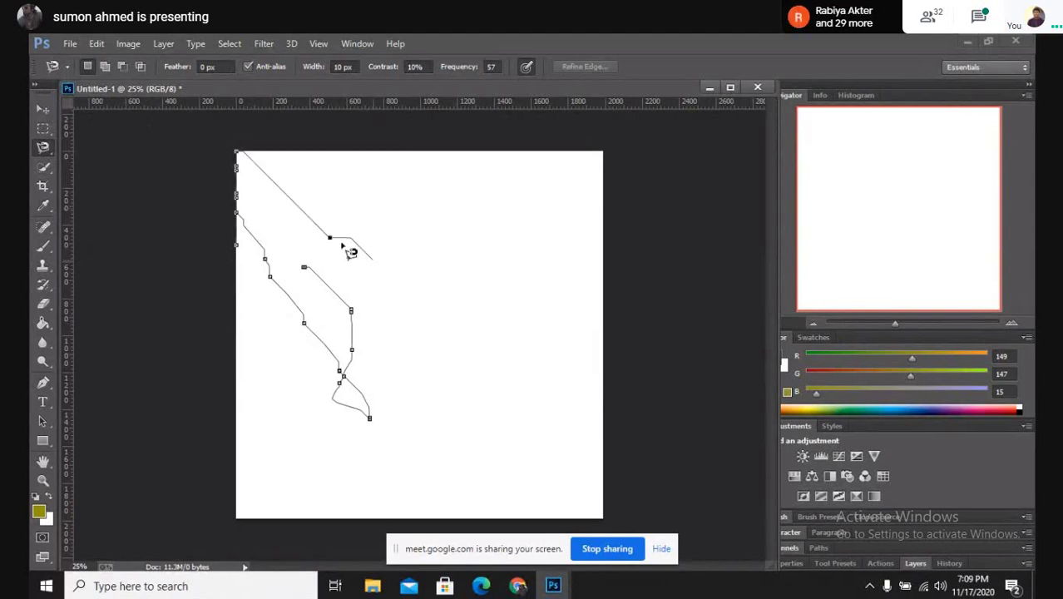
pyautogui.click(44, 109)
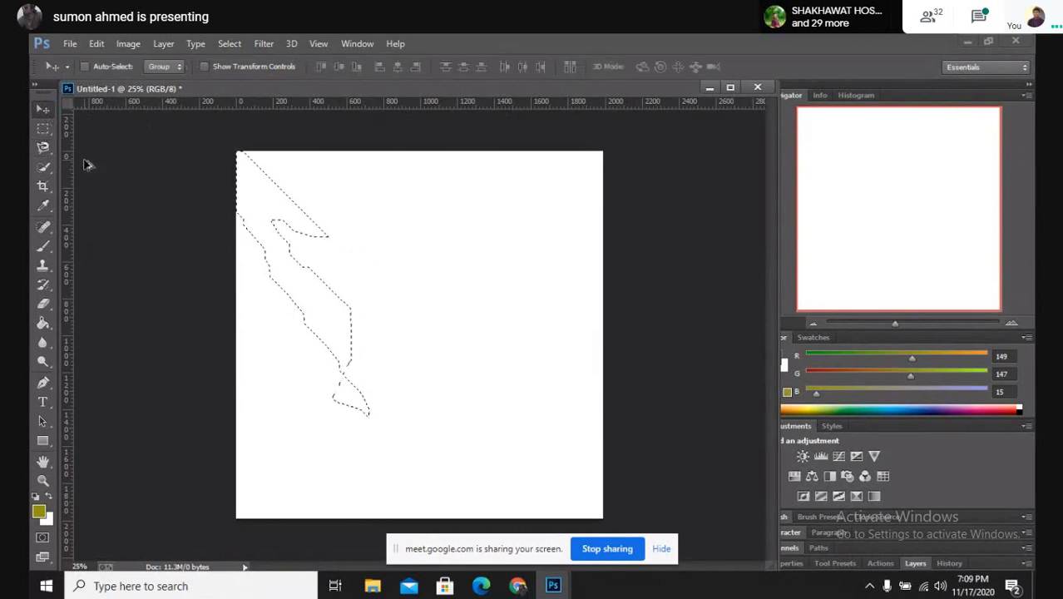
pyautogui.hotkey('ctrl', 'd')
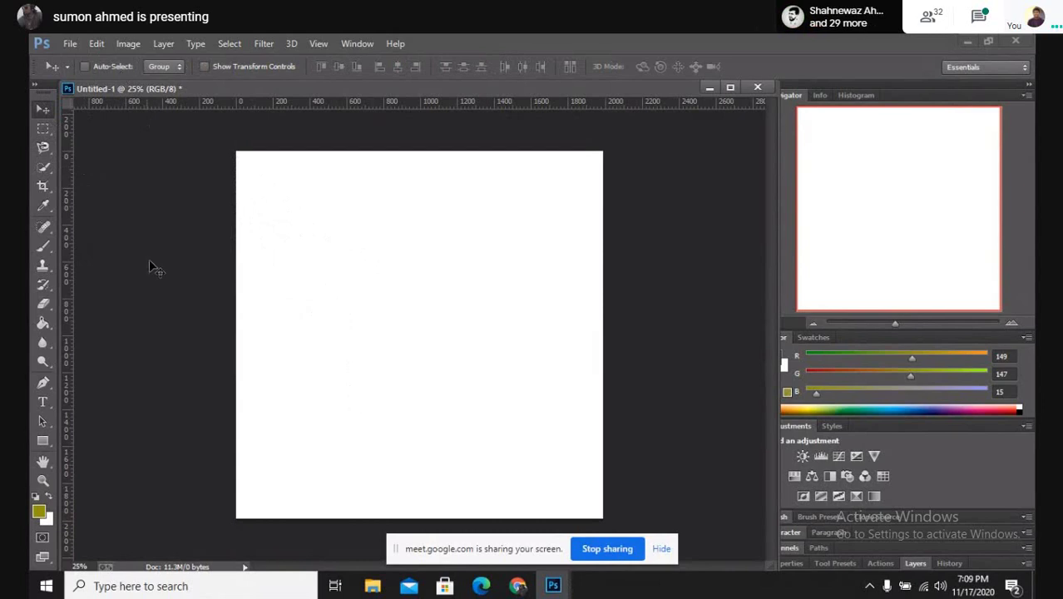
# Switch to Chrome, open a new tab and search Google for "inage".
pyautogui.click(516, 587)
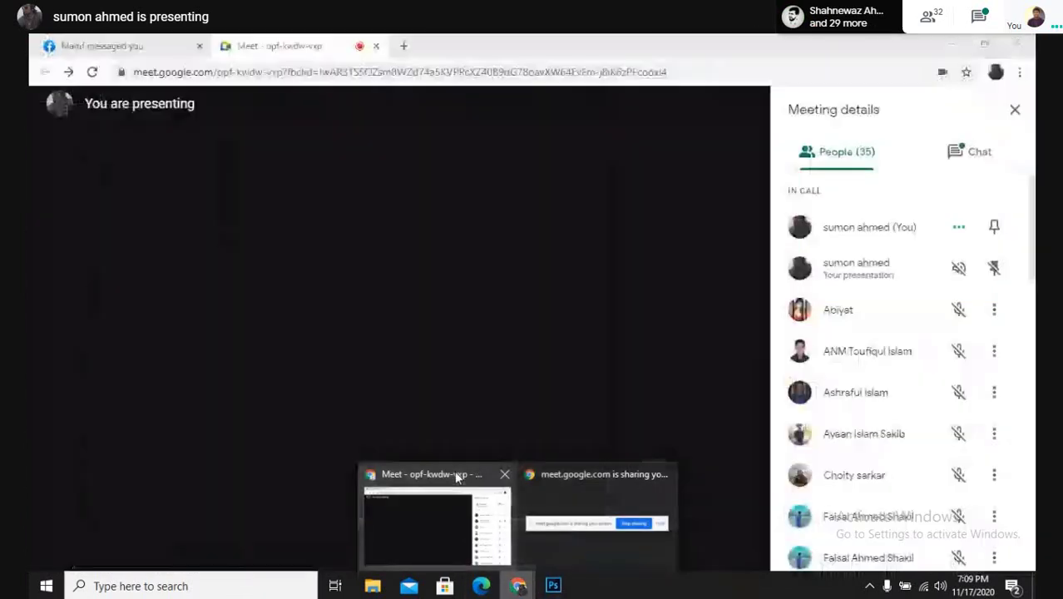
pyautogui.click(455, 470)
pyautogui.click(404, 46)
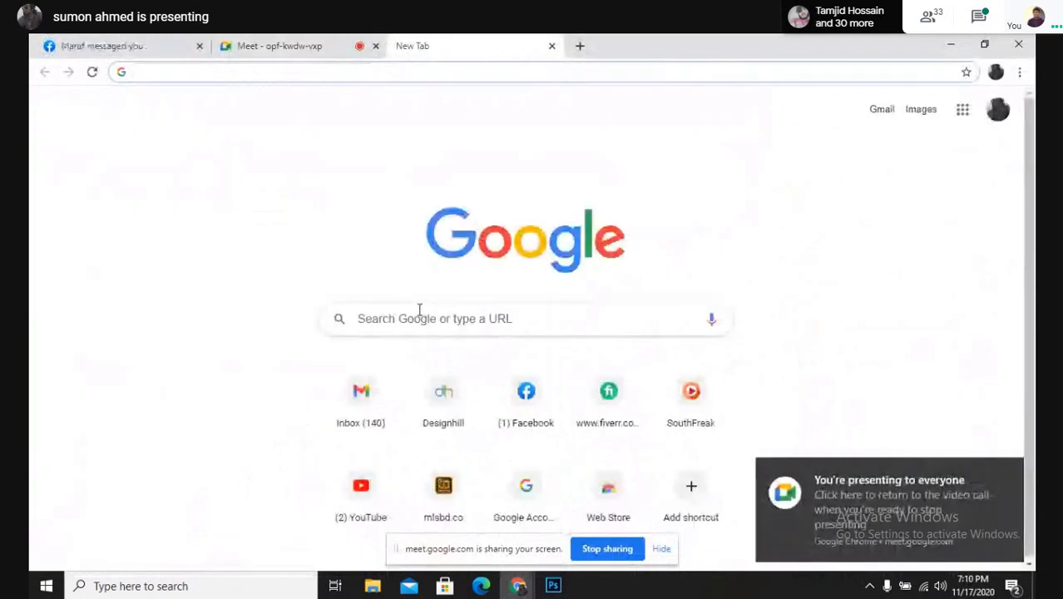
pyautogui.click(433, 325)
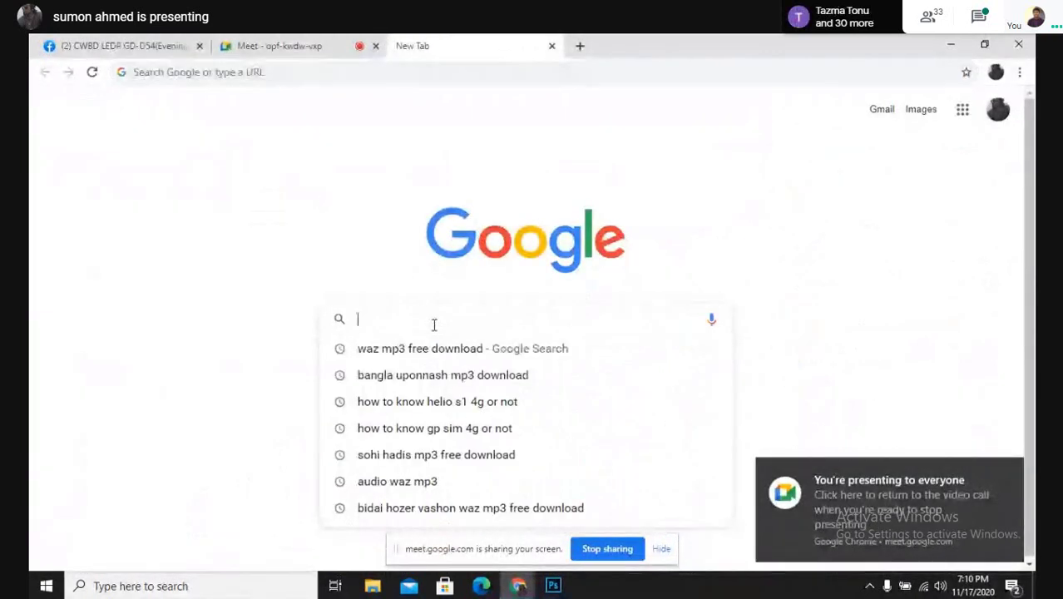
pyautogui.write('inage')
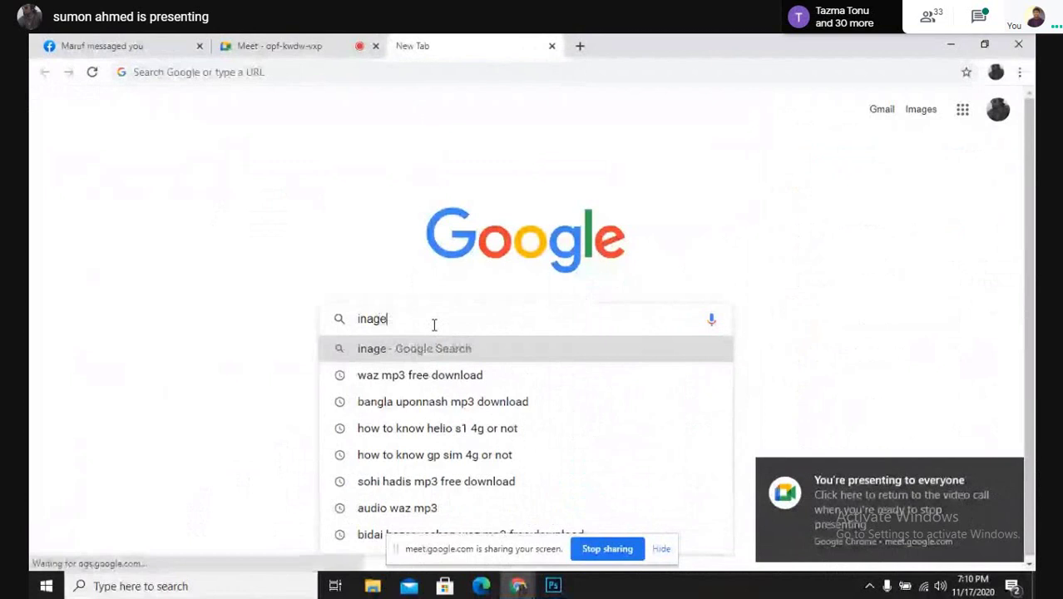
pyautogui.press('Return')
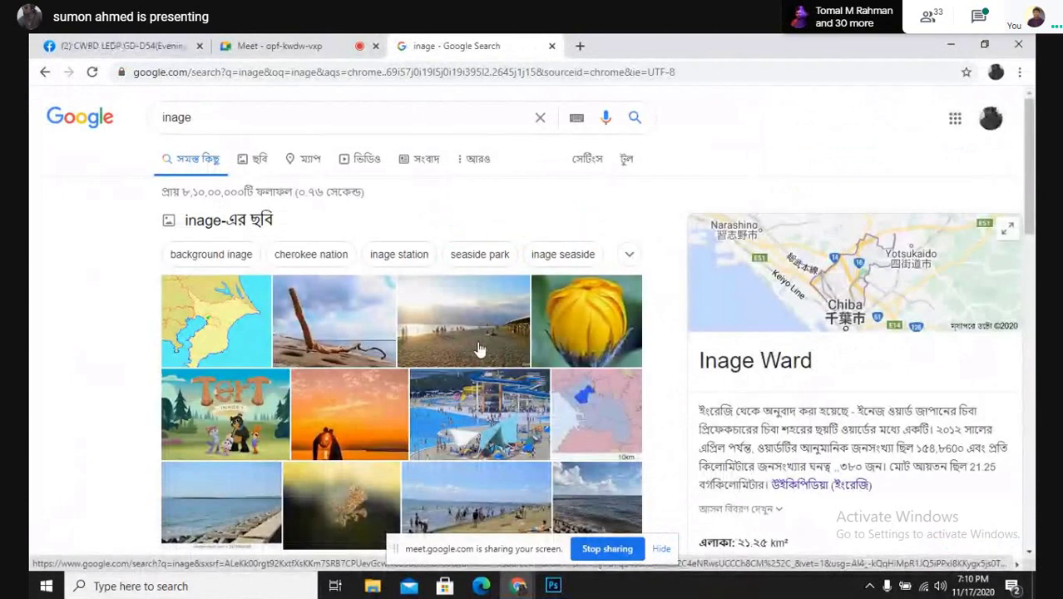
pyautogui.scroll(-2, 479, 349)
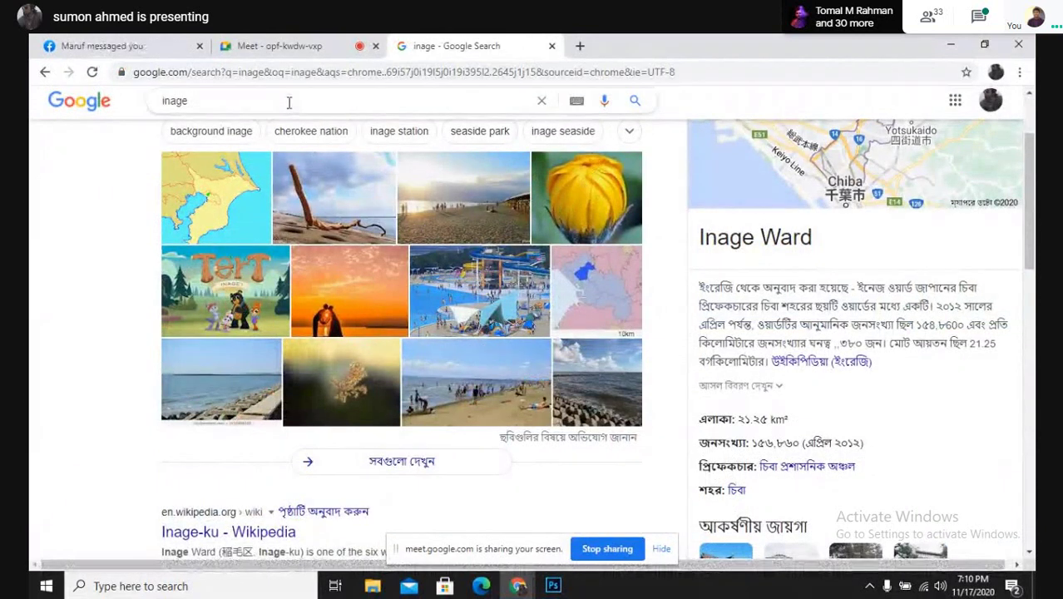
# Replace the Google query with "man", run the search and show the image results.
pyautogui.click(246, 101)
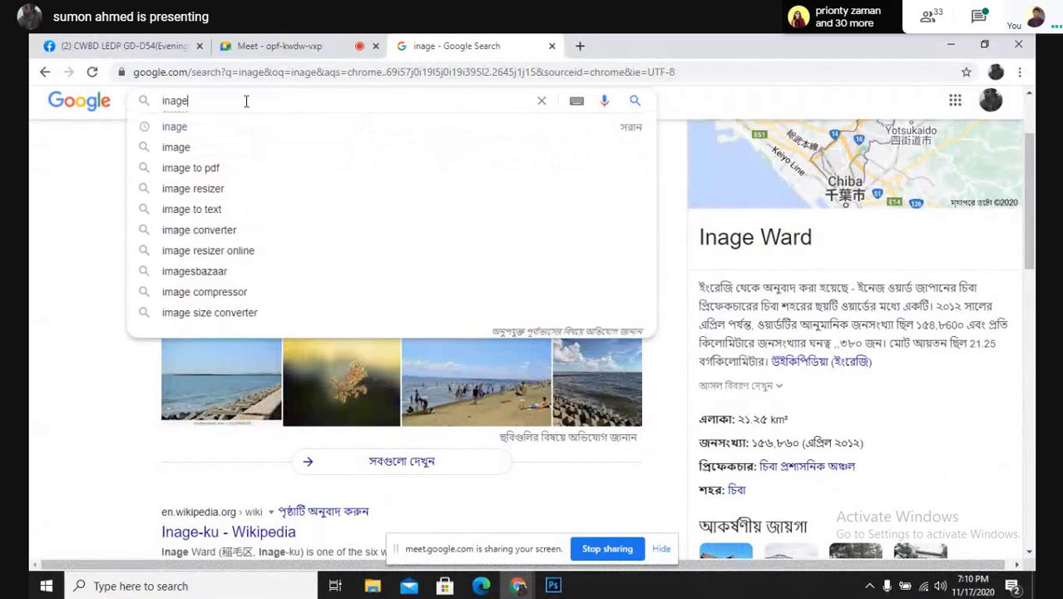
pyautogui.press('BackSpace')
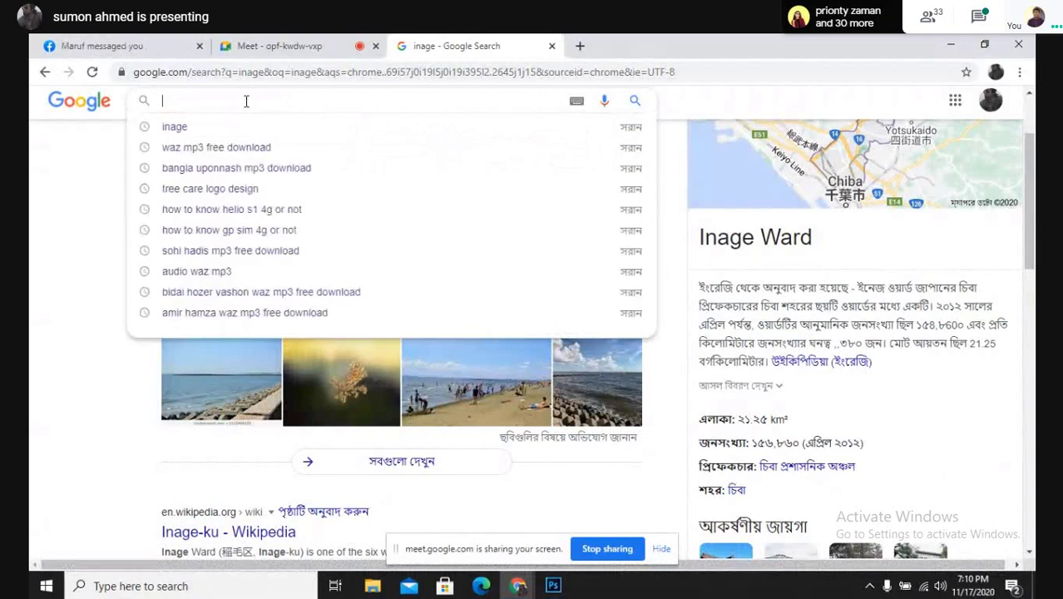
pyautogui.write('man')
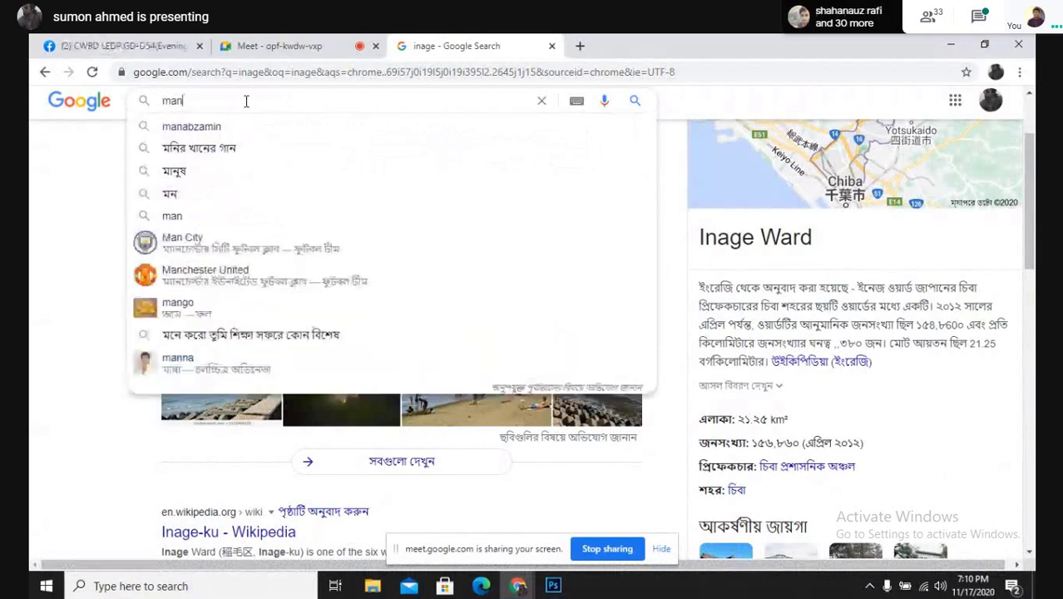
pyautogui.press('Return')
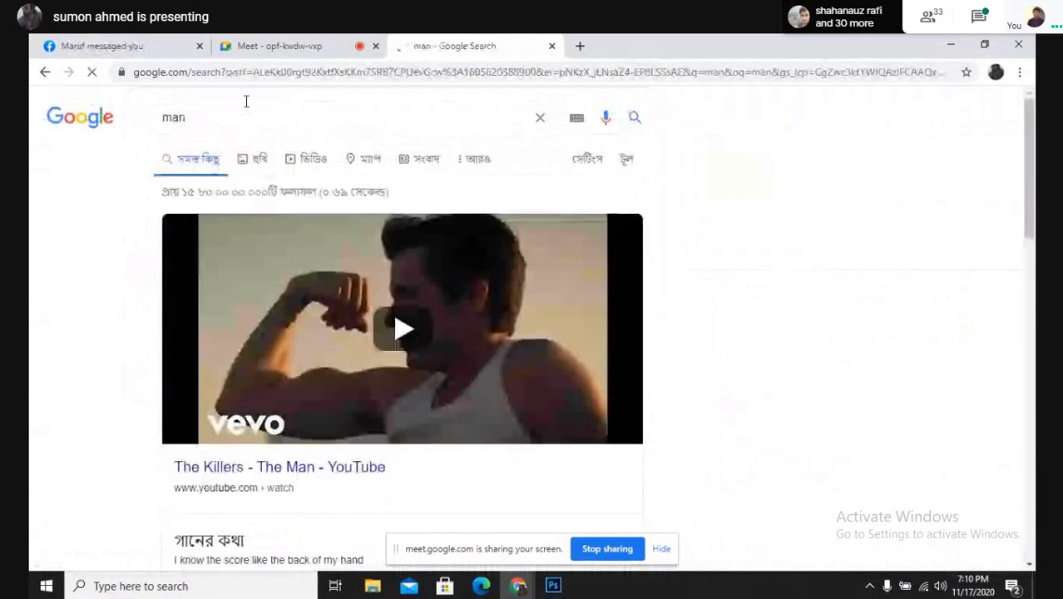
pyautogui.scroll(-3, 297, 398)
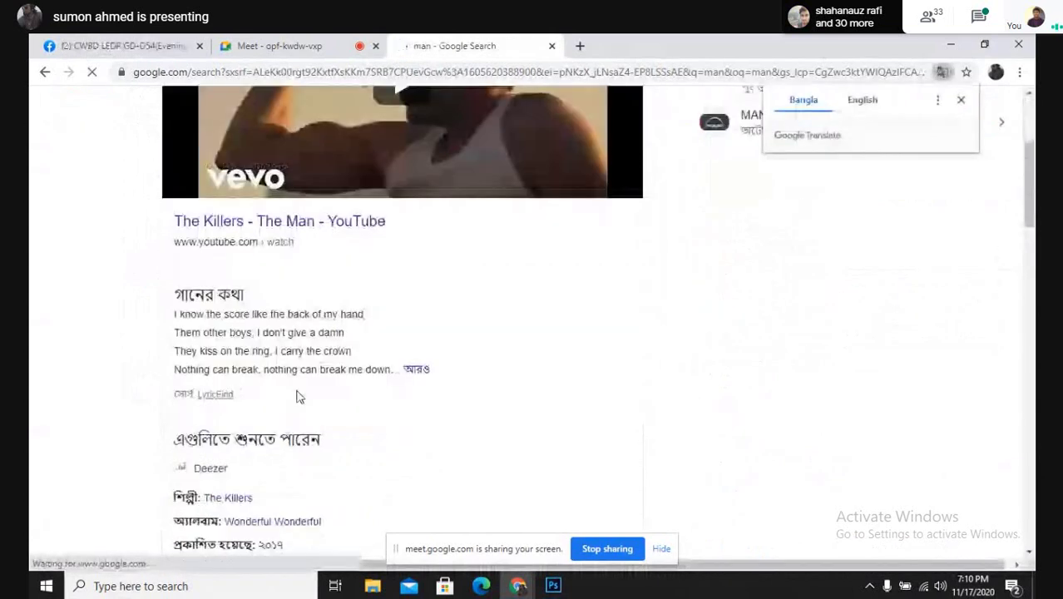
pyautogui.scroll(-2, 298, 398)
pyautogui.scroll(5, 296, 394)
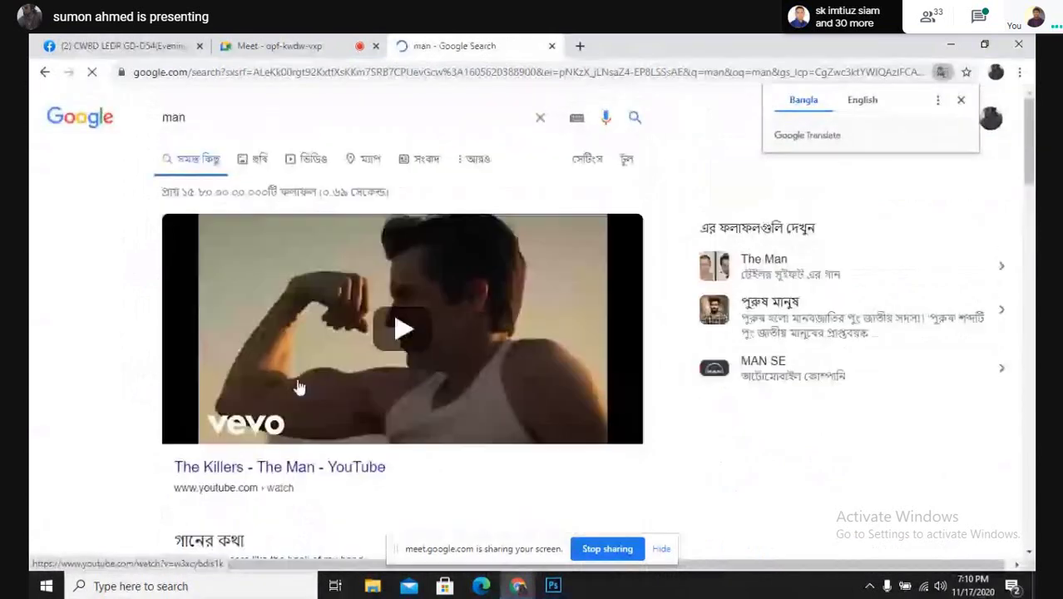
pyautogui.click(263, 164)
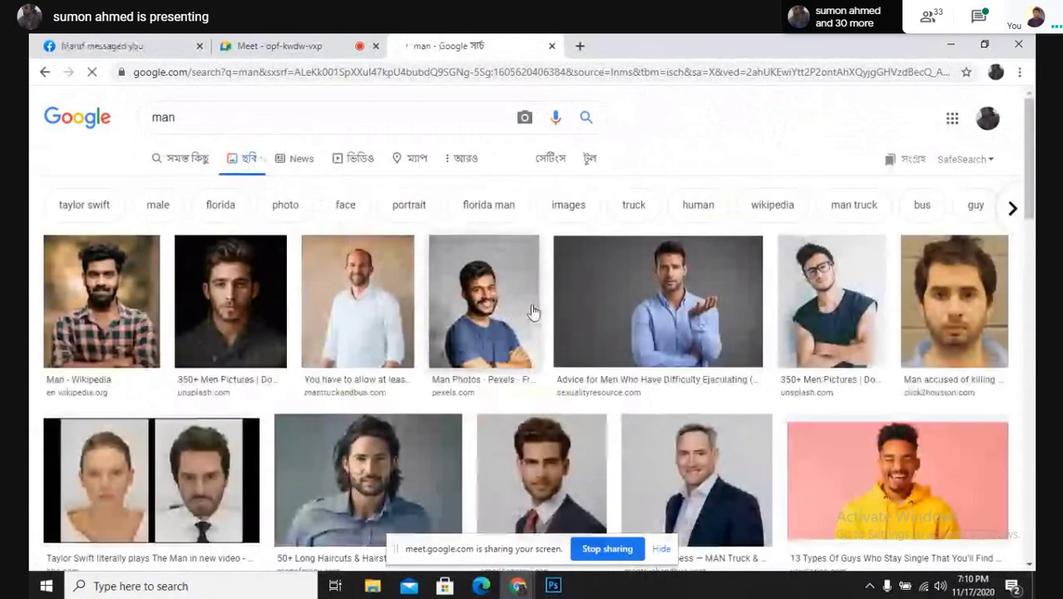
# Open the Pexels photo of the smiling man with crossed arms in a blue T-shirt and copy the image.
pyautogui.click(481, 308)
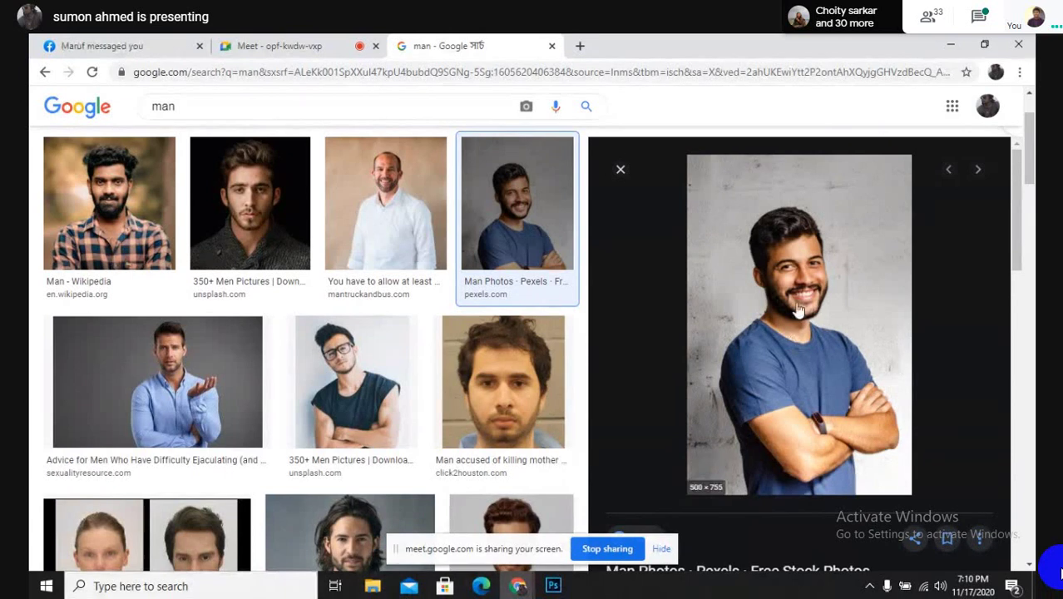
pyautogui.scroll(-2, 806, 268)
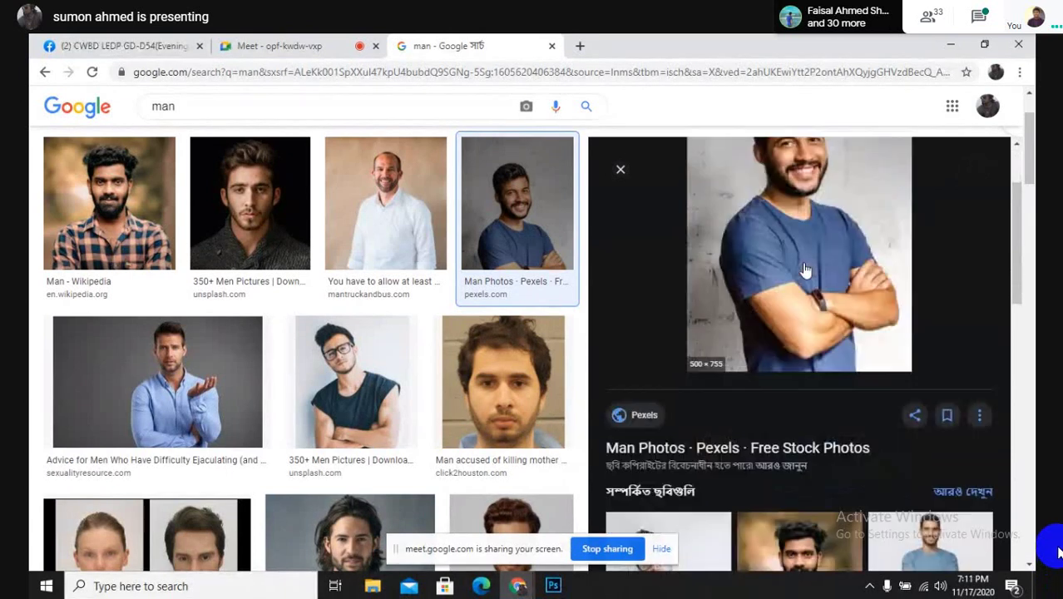
pyautogui.scroll(2, 805, 269)
pyautogui.rightClick(804, 266)
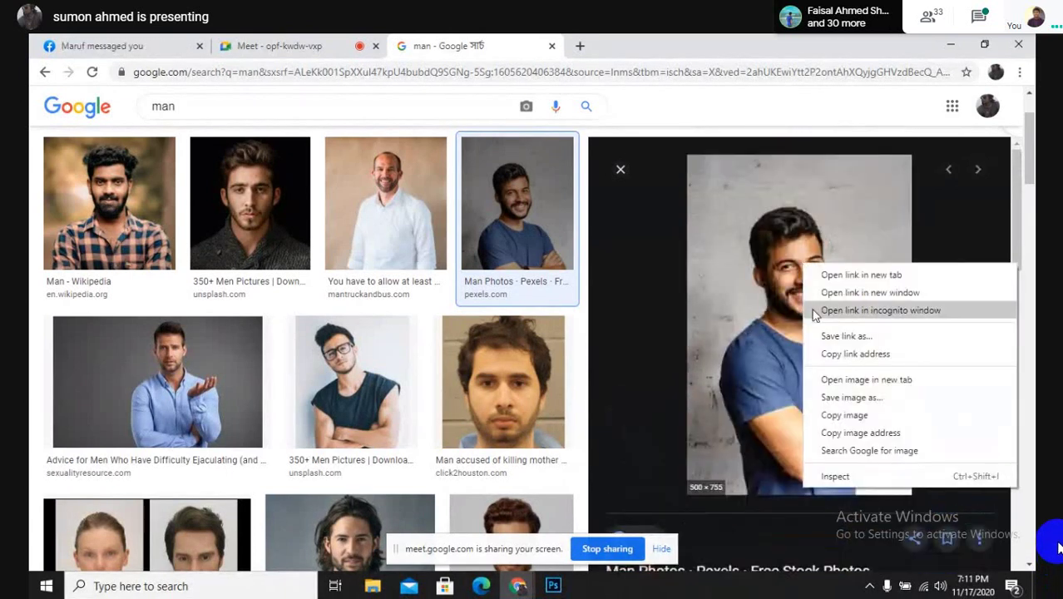
pyautogui.click(855, 415)
pyautogui.moveTo(556, 586)
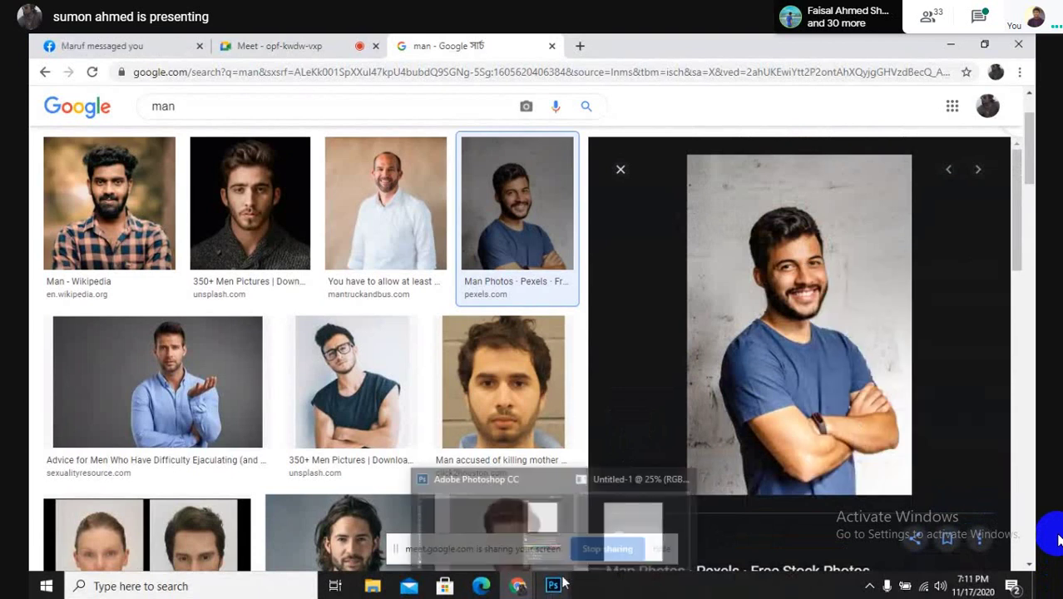
pyautogui.rightClick(815, 268)
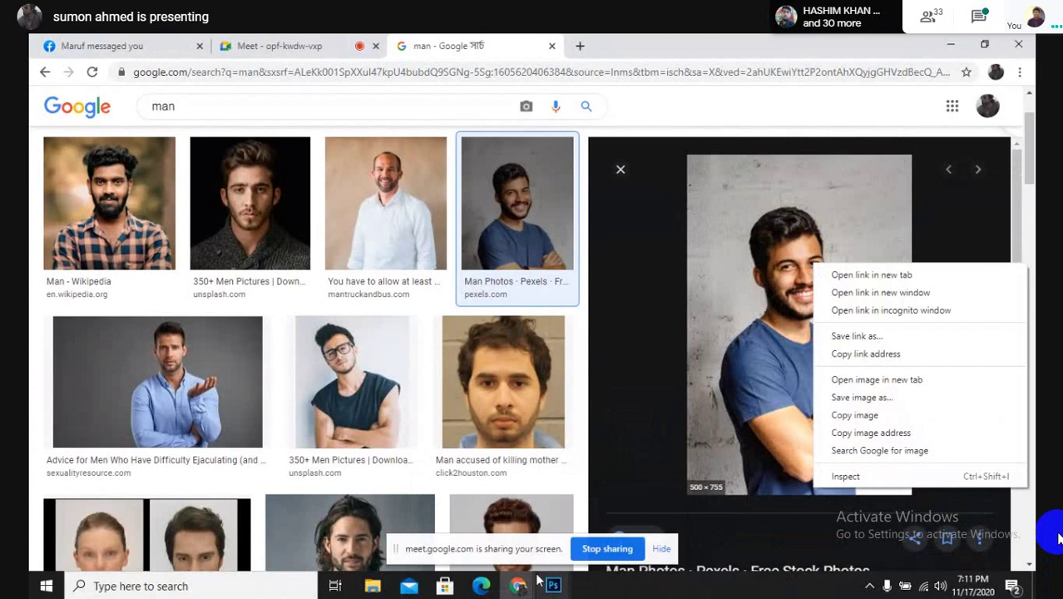
# Switch to Photoshop and paste the copied photo onto the blank Untitled-1 canvas, viewed at 50%.
pyautogui.moveTo(553, 586)
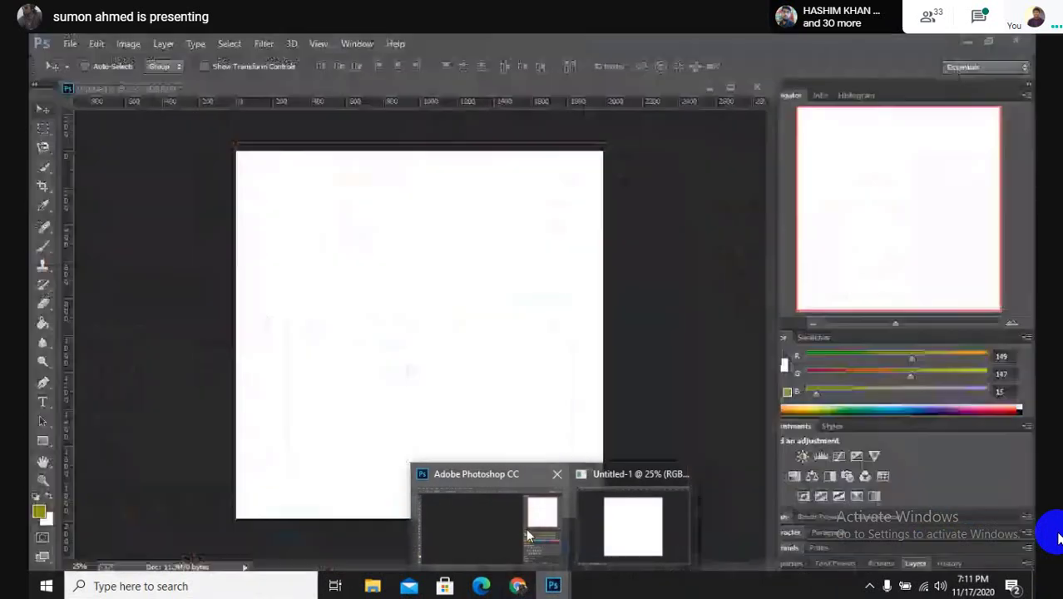
pyautogui.click(618, 535)
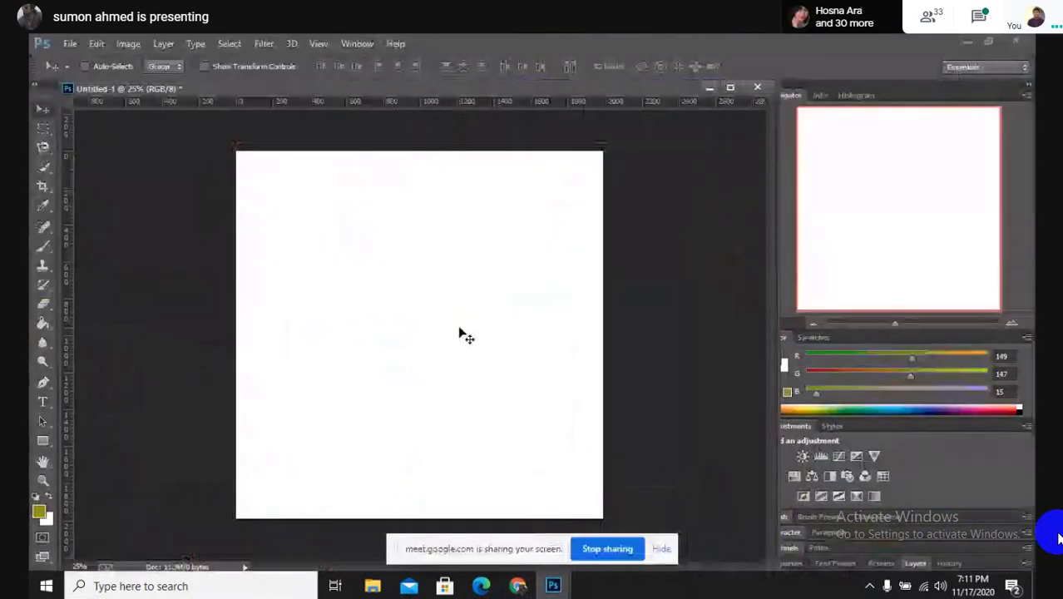
pyautogui.hotkey('ctrl', 'v')
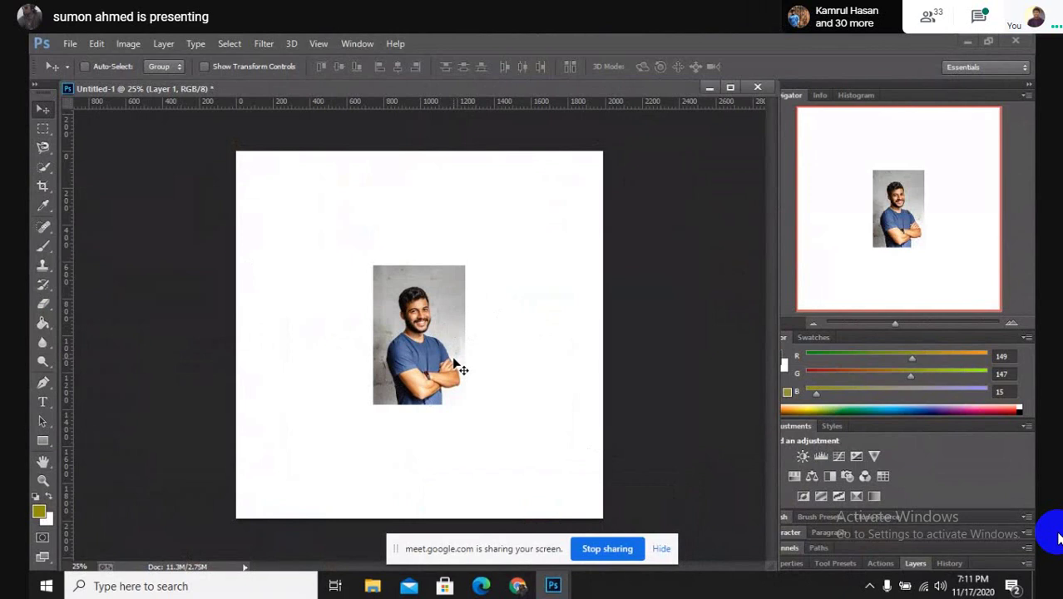
pyautogui.hotkey('ctrl', '+')
pyautogui.hotkey('ctrl', '+')
pyautogui.hotkey('ctrl', '+')
pyautogui.hotkey('ctrl', '+')
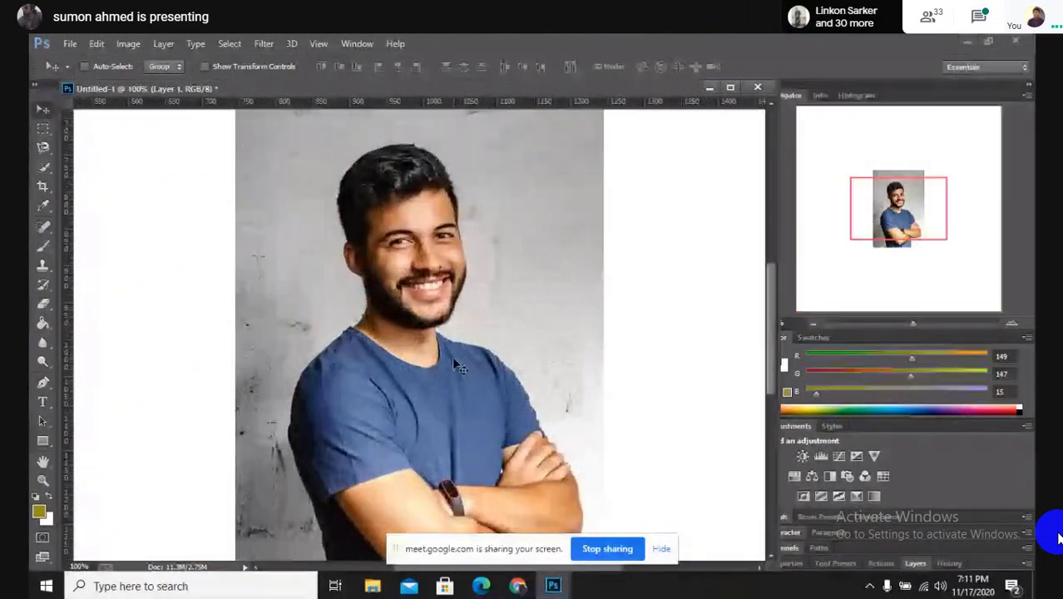
pyautogui.hotkey('ctrl', '-')
pyautogui.hotkey('ctrl', '-')
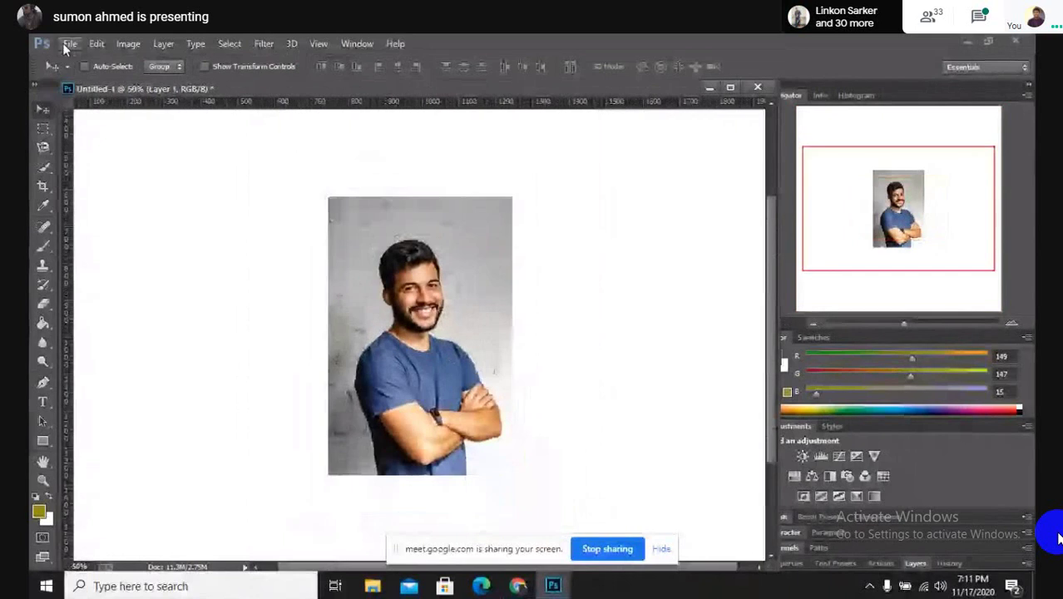
# Try to outline the man in the pasted photo with the Magnetic Lasso Tool, and deselect the stray selection.
pyautogui.click(44, 148)
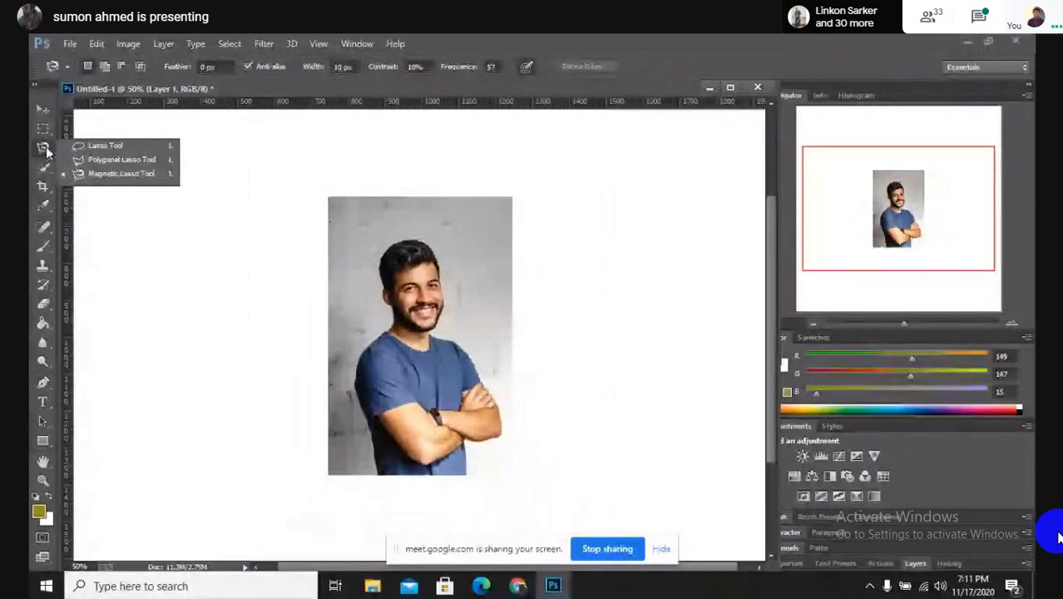
pyautogui.click(92, 174)
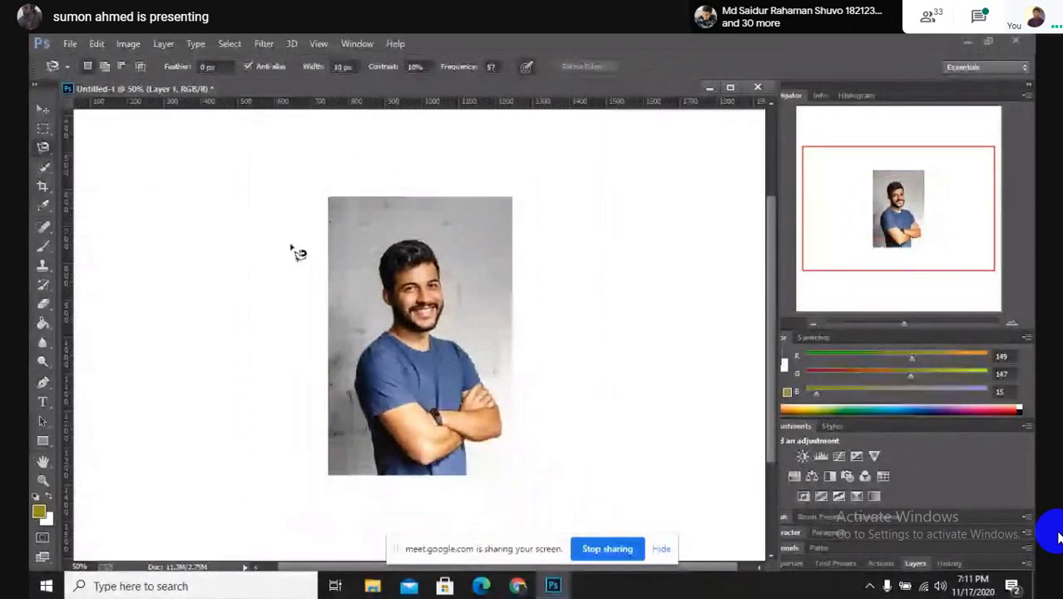
pyautogui.click(380, 260)
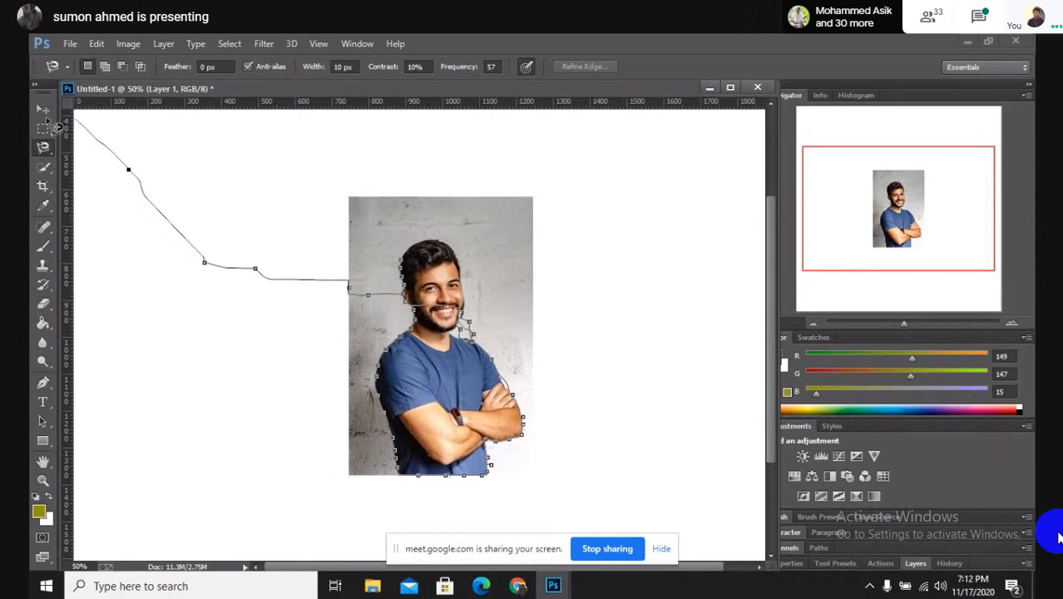
pyautogui.click(83, 136)
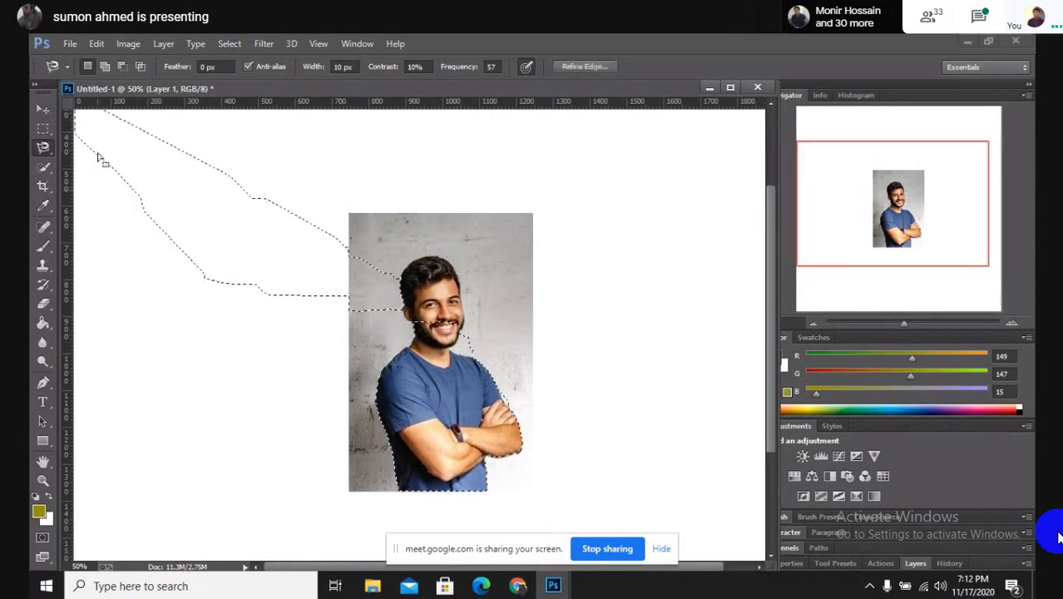
pyautogui.hotkey('ctrl', 'd')
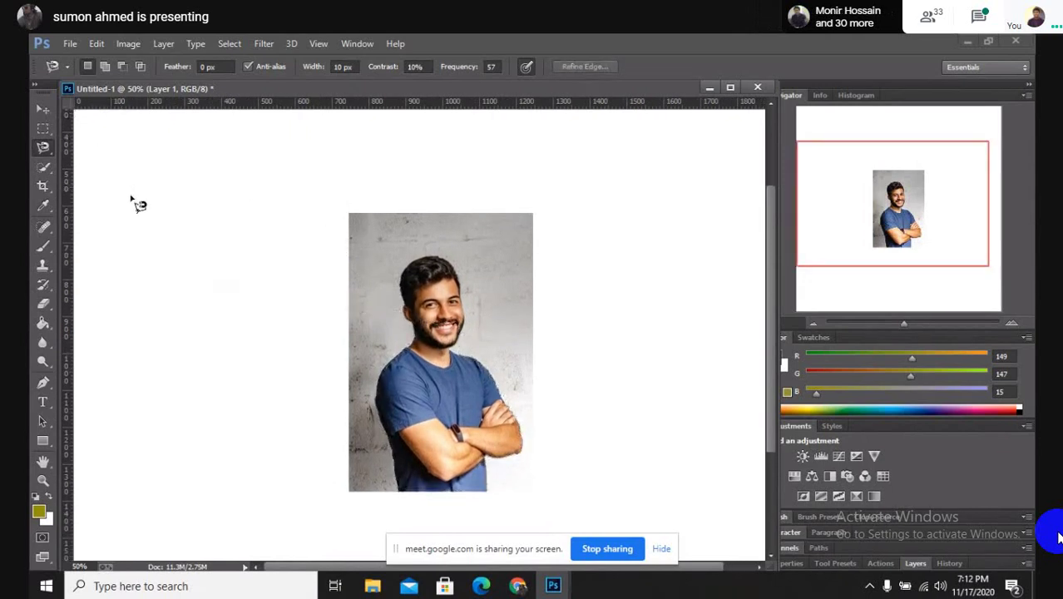
# Trace the man's outline with the Magnetic Lasso Tool and move the cutout out of the photo, about 525 px right and 220 px up.
pyautogui.click(406, 272)
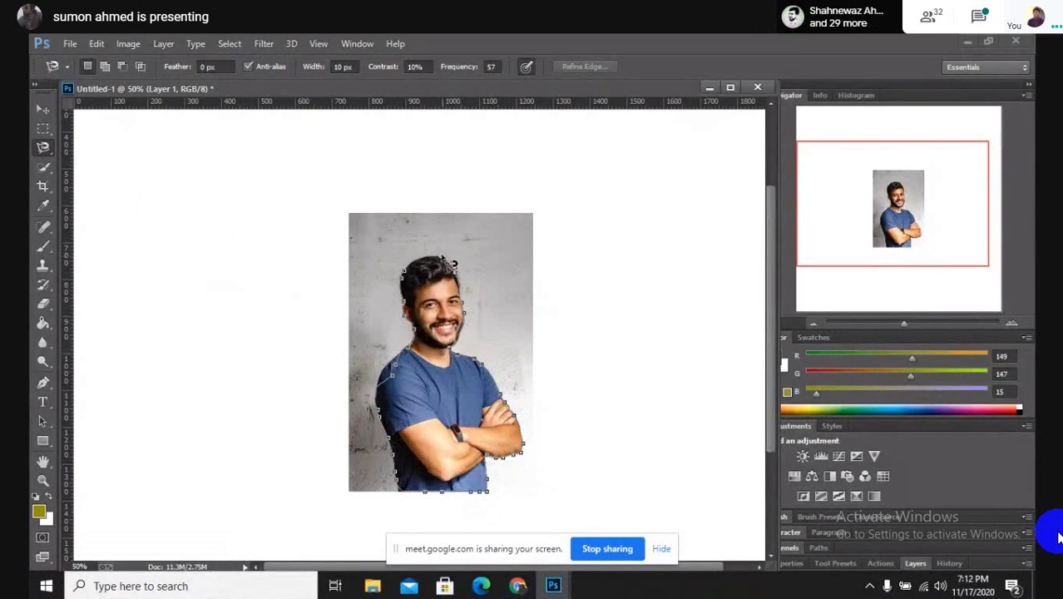
pyautogui.click(408, 273)
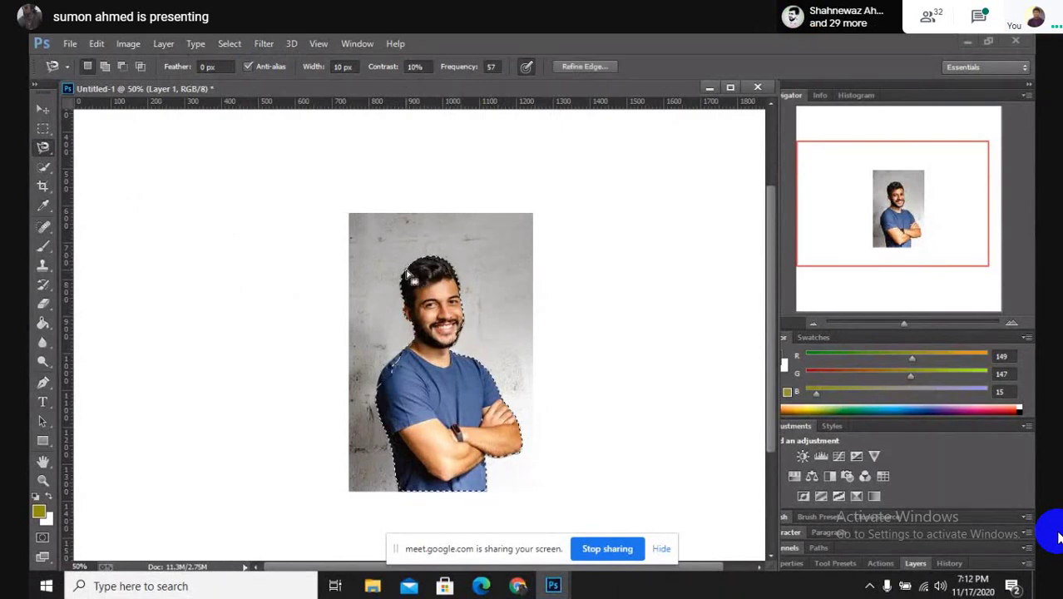
pyautogui.press('Return')
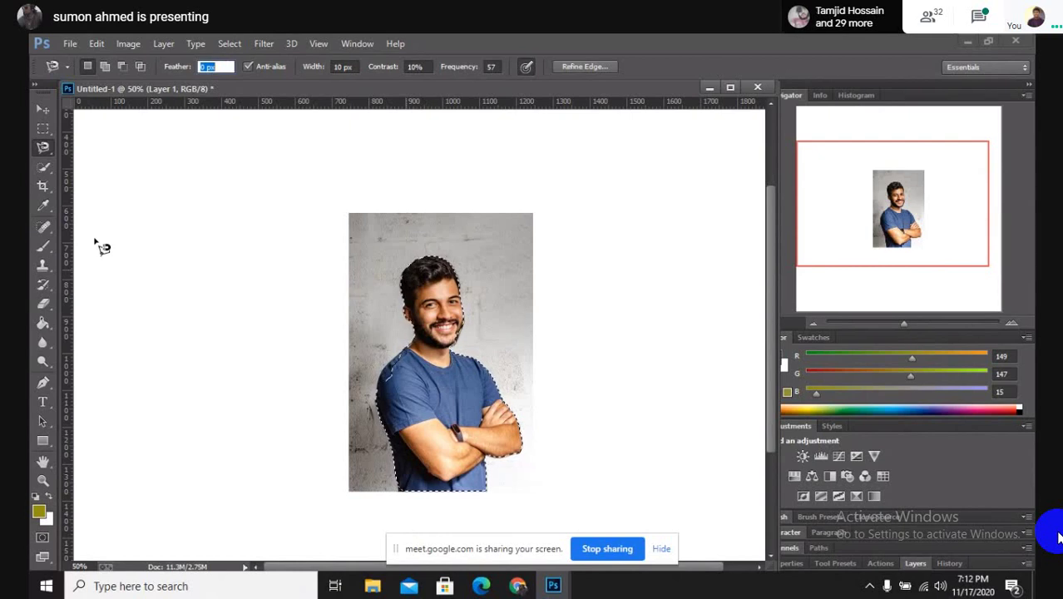
pyautogui.click(45, 109)
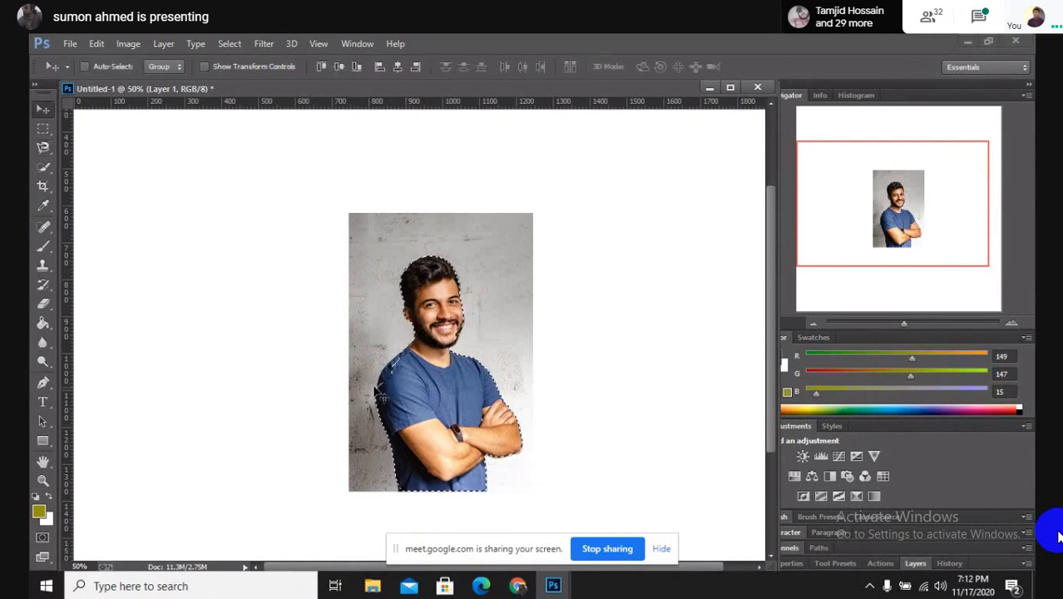
pyautogui.moveTo(419, 383); pyautogui.dragTo(611, 306)
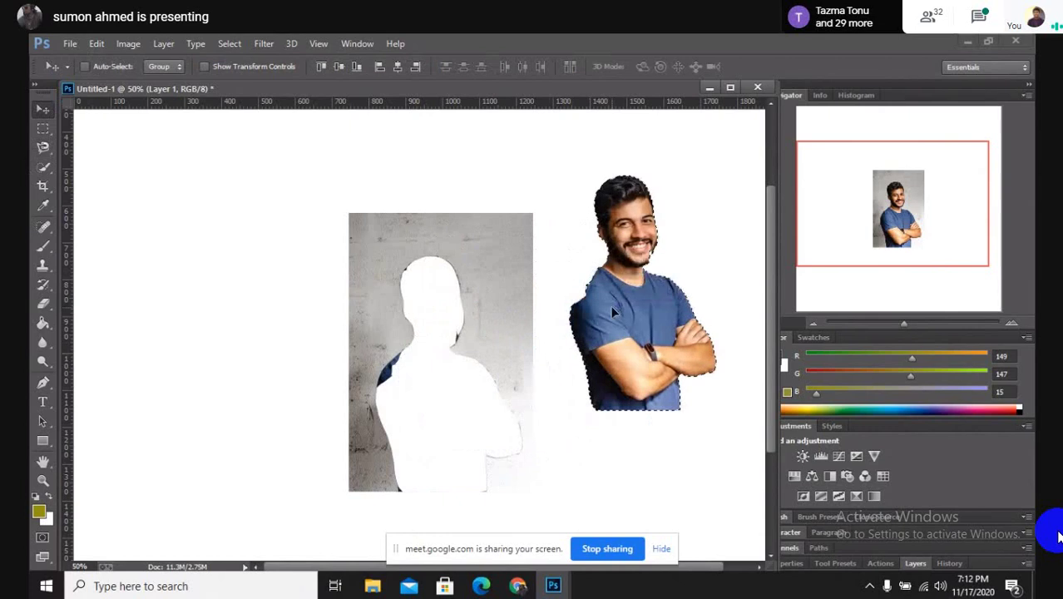
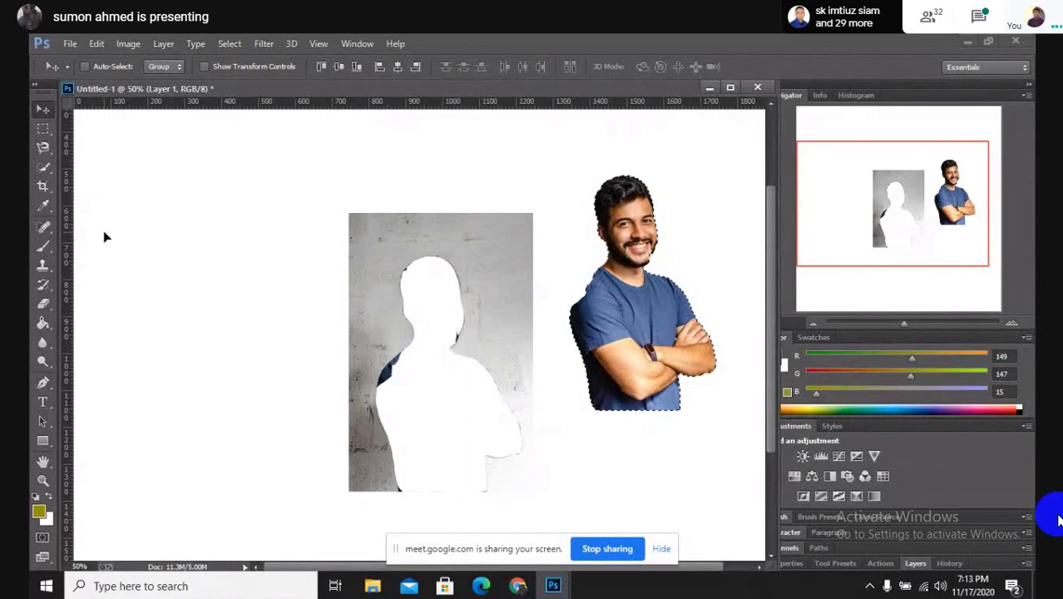
# Activate the Quick Selection Tool, undo the move of the man's cutout and clear the selection.
pyautogui.click(44, 166)
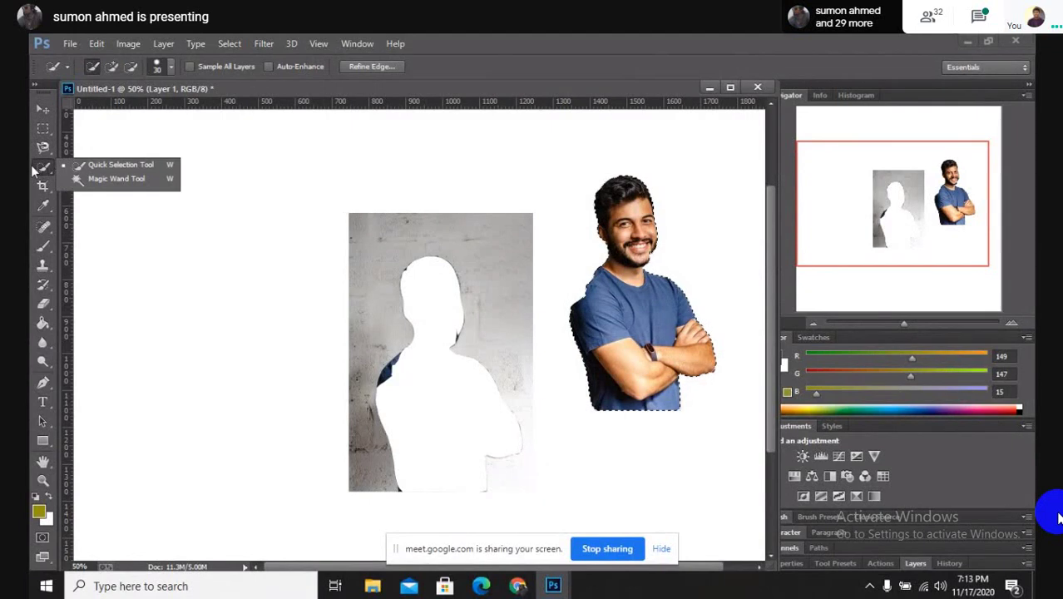
pyautogui.click(44, 149)
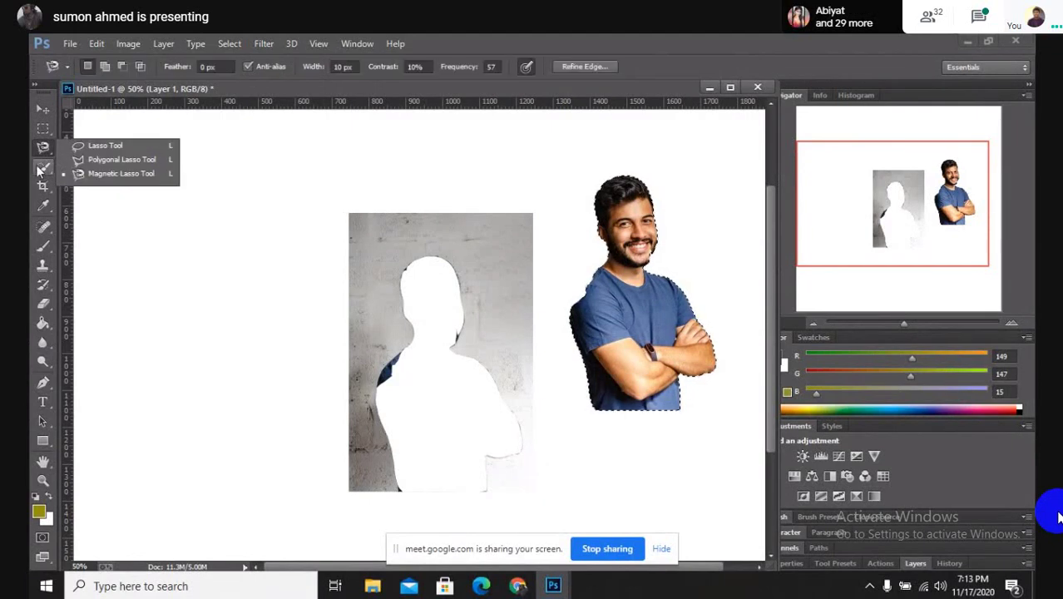
pyautogui.click(41, 169)
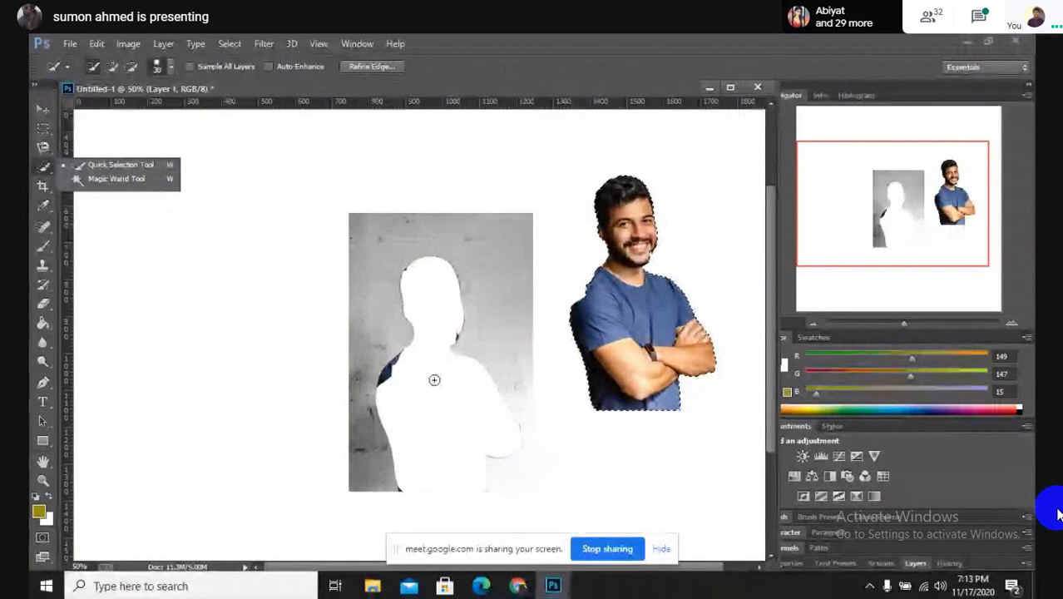
pyautogui.hotkey('ctrl', 'z')
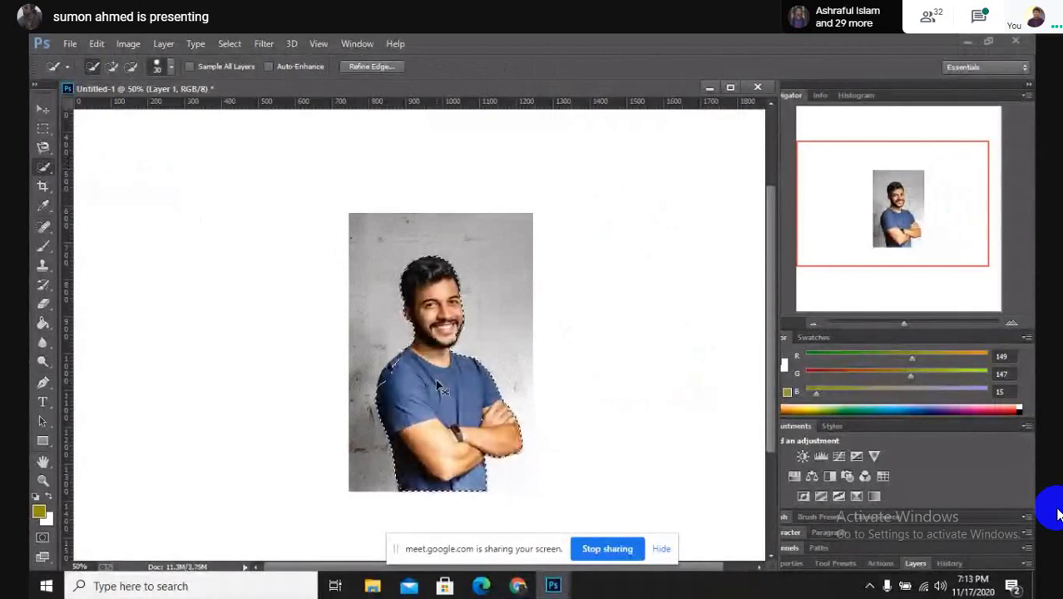
pyautogui.hotkey('ctrl', 'd')
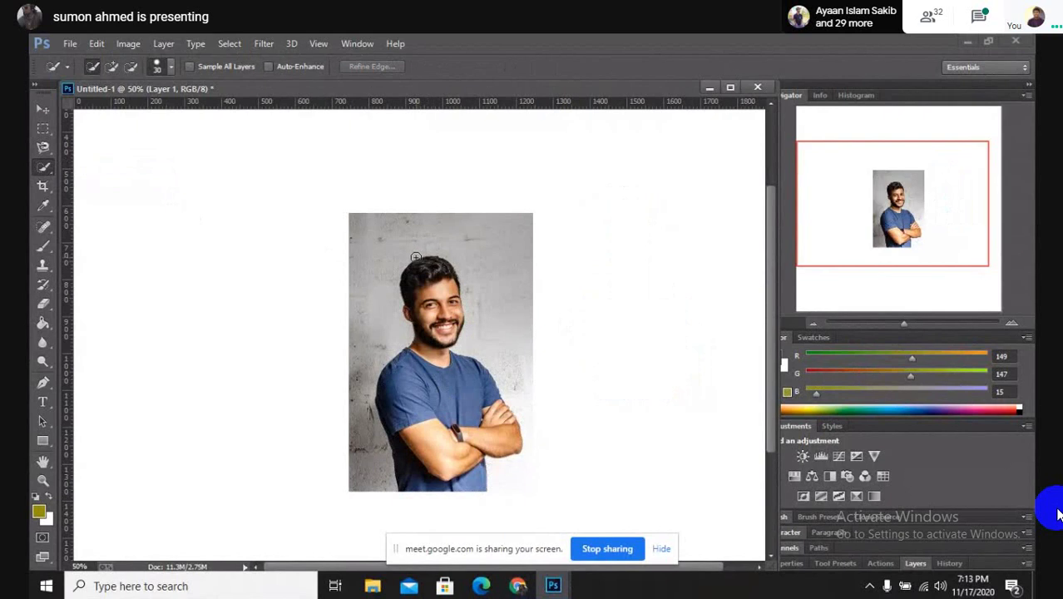
# Select the man with the Quick Selection Tool at brush size 30, subtracting the wall areas beside his head and below his arm.
pyautogui.moveTo(404, 298)
pyautogui.mouseDown()
pyautogui.moveTo(403, 332)
pyautogui.moveTo(430, 389)
pyautogui.moveTo(435, 442)
pyautogui.moveTo(500, 467)
pyautogui.moveTo(511, 421)
pyautogui.mouseUp()
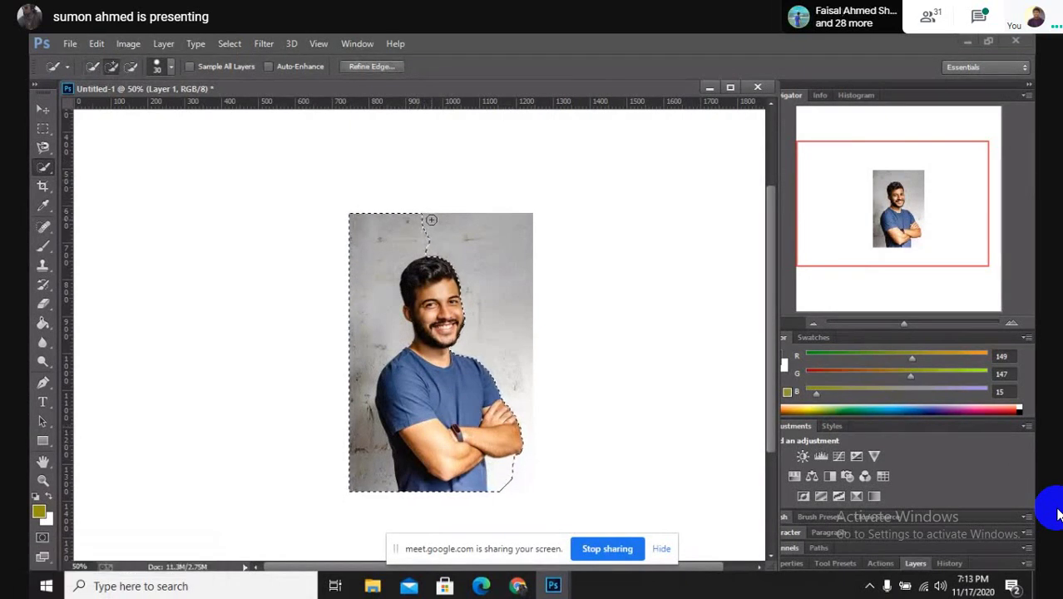
pyautogui.press('alt')
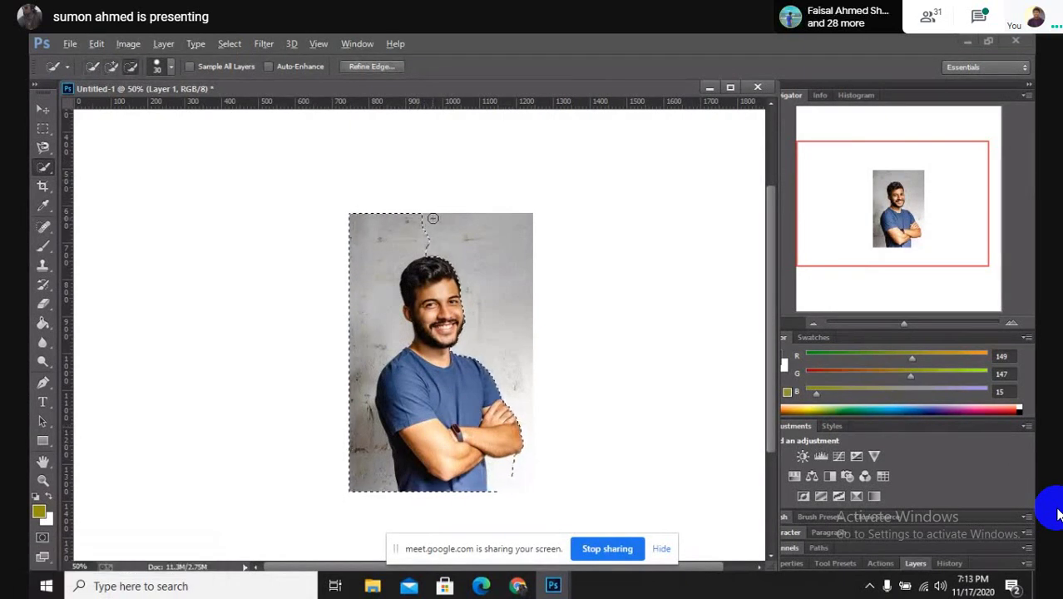
pyautogui.press('alt')
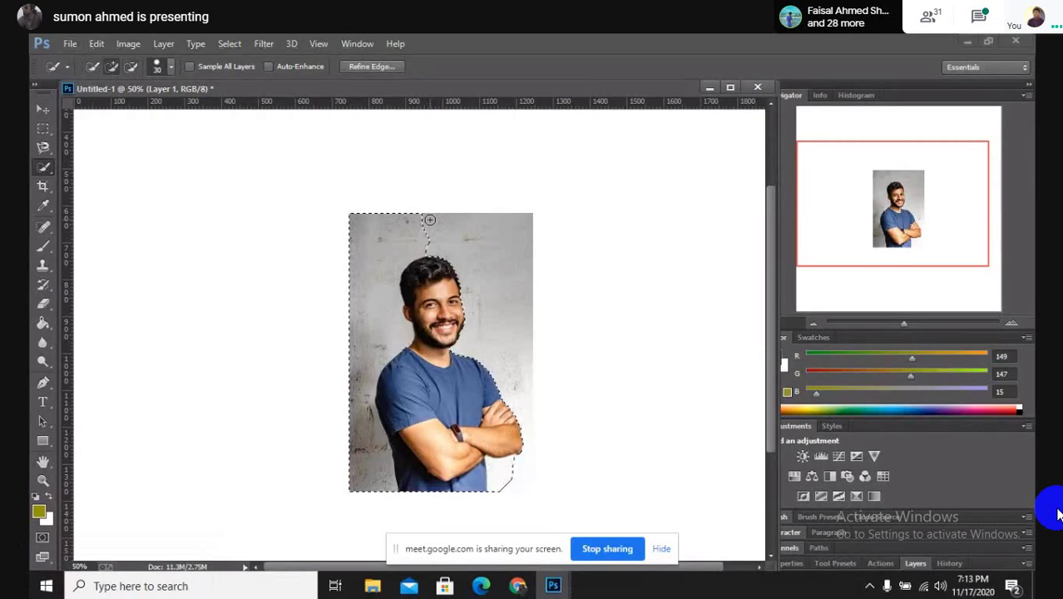
pyautogui.press('alt')
pyautogui.moveTo(430, 220); pyautogui.dragTo(416, 248)
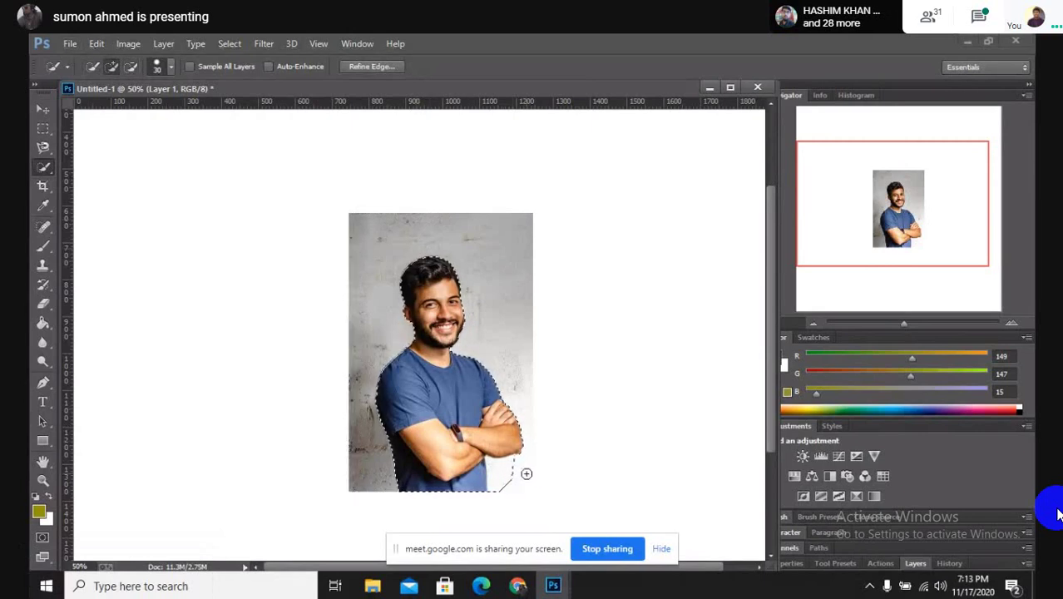
pyautogui.press('alt')
pyautogui.moveTo(501, 467); pyautogui.dragTo(506, 475)
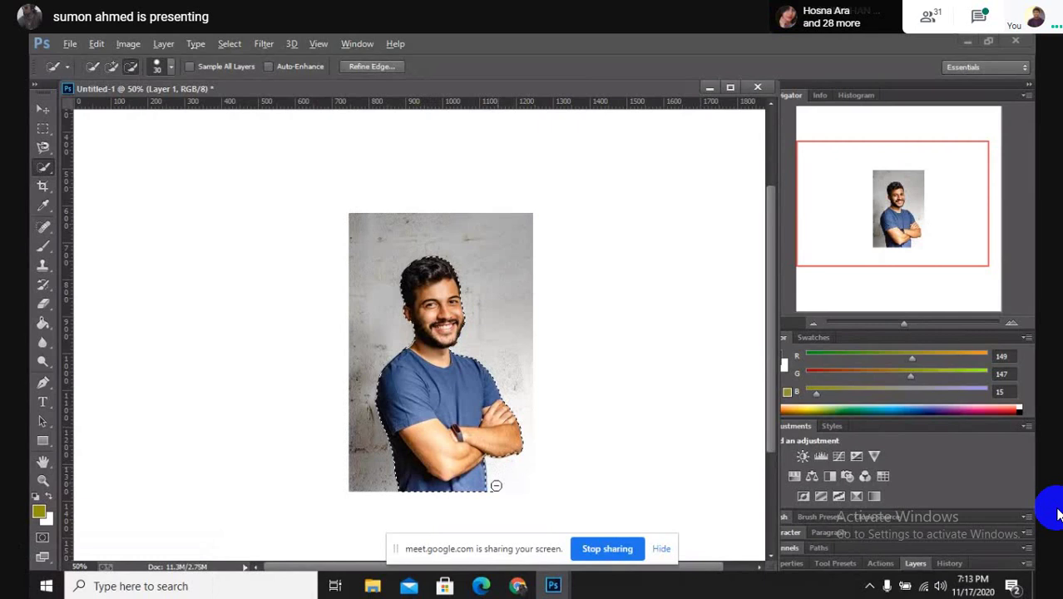
# Move the selected man out of the photo, about 575 px right and 280 px up, then undo the move and deselect.
pyautogui.click(42, 109)
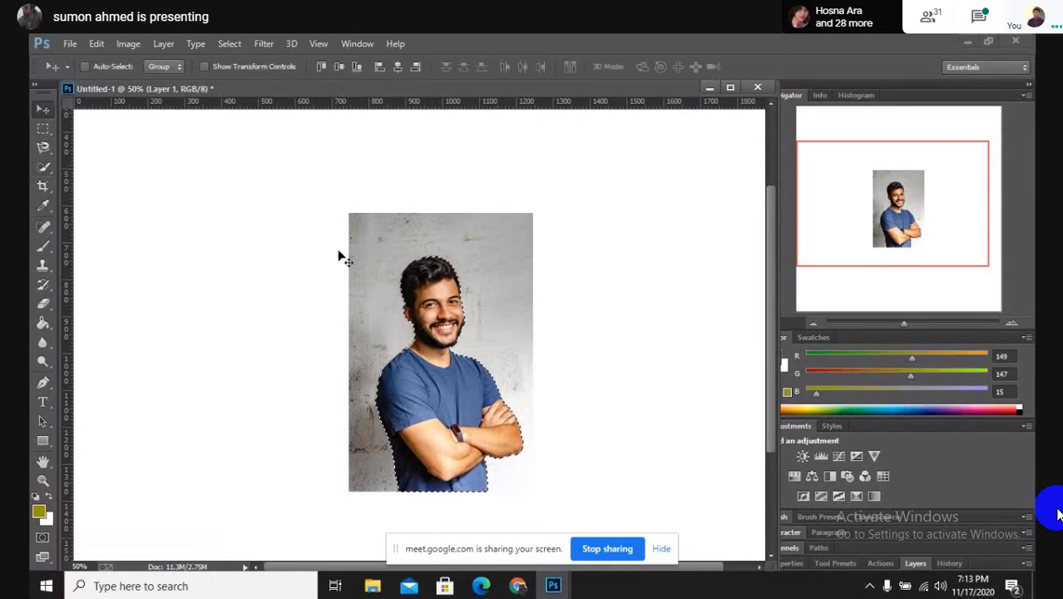
pyautogui.moveTo(496, 389); pyautogui.dragTo(710, 285)
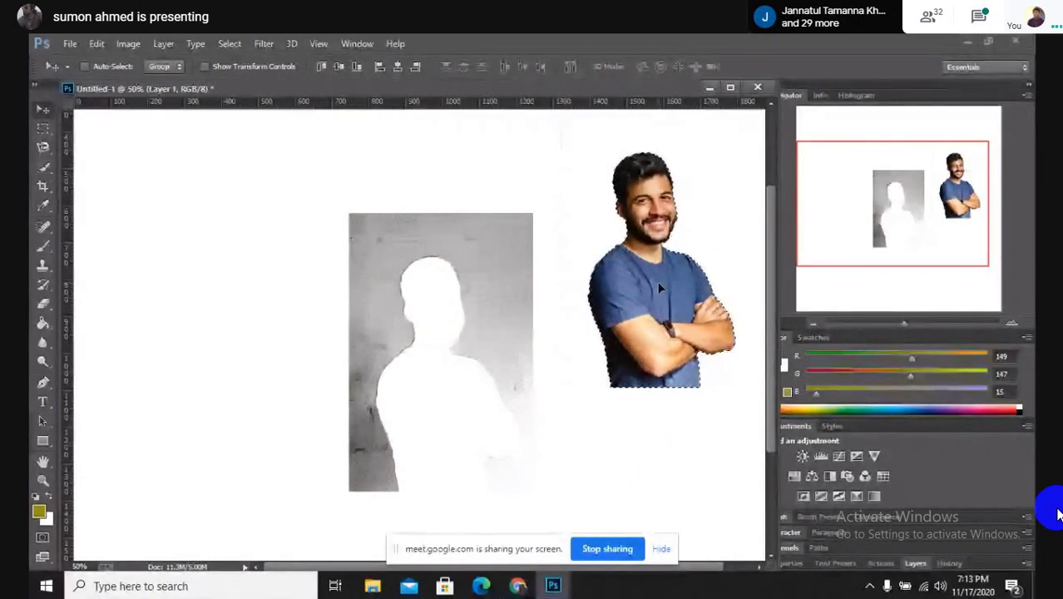
pyautogui.hotkey('ctrl', 'z')
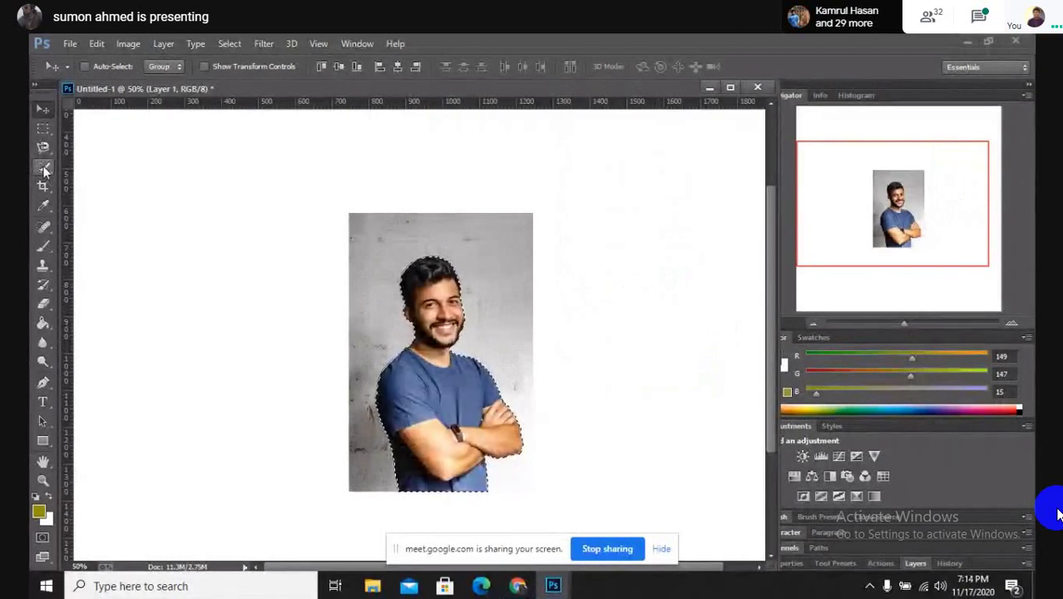
pyautogui.hotkey('ctrl', 'z')
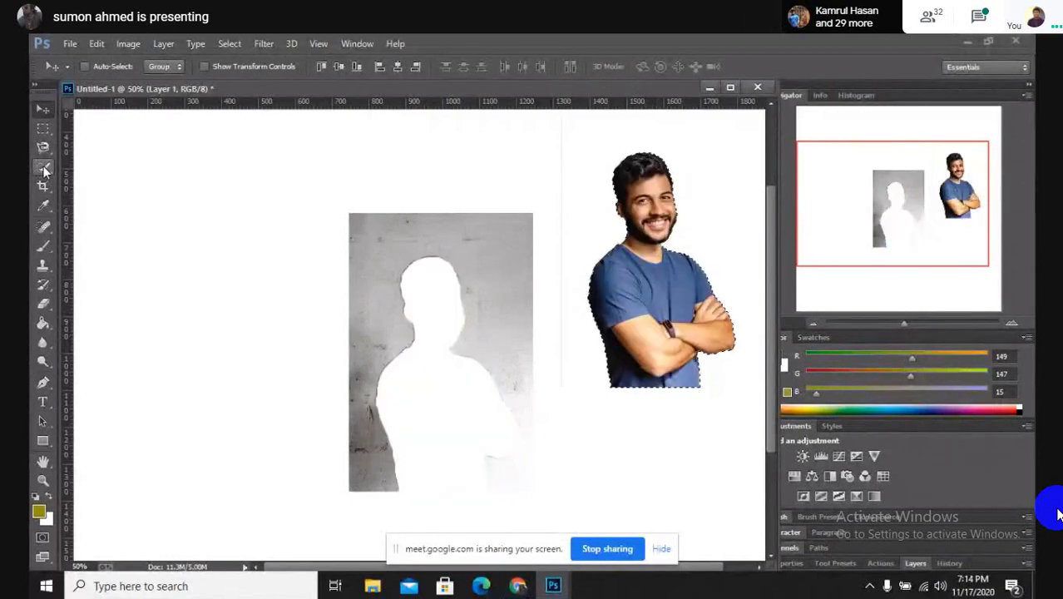
pyautogui.hotkey('ctrl', 'z')
pyautogui.hotkey('ctrl', 'd')
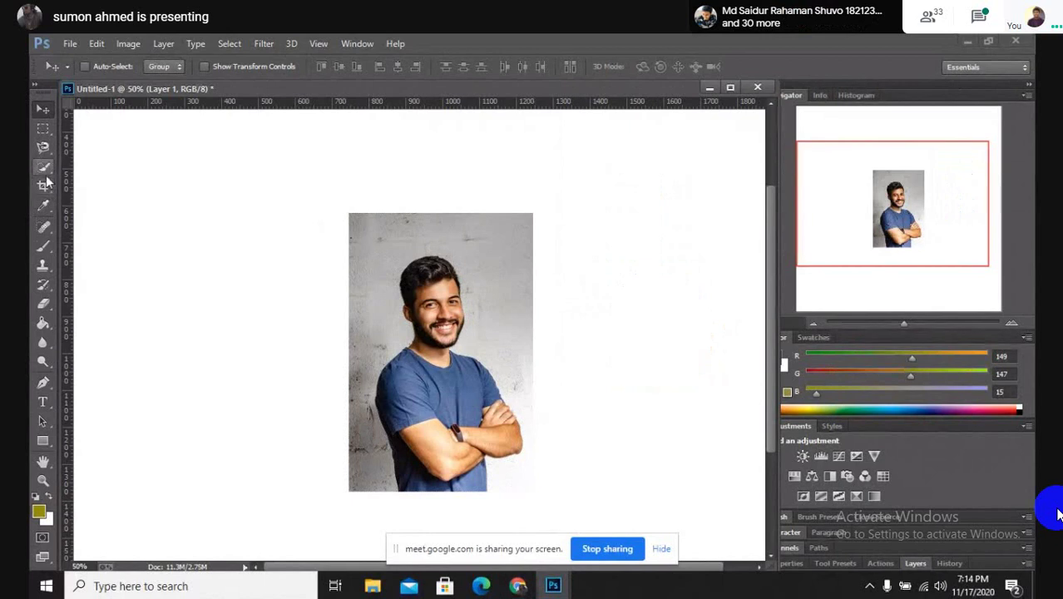
# Try the Magic Wand Tool at tolerance 32 on the man's hair, face and T-shirt, and clear the selections.
pyautogui.click(44, 167)
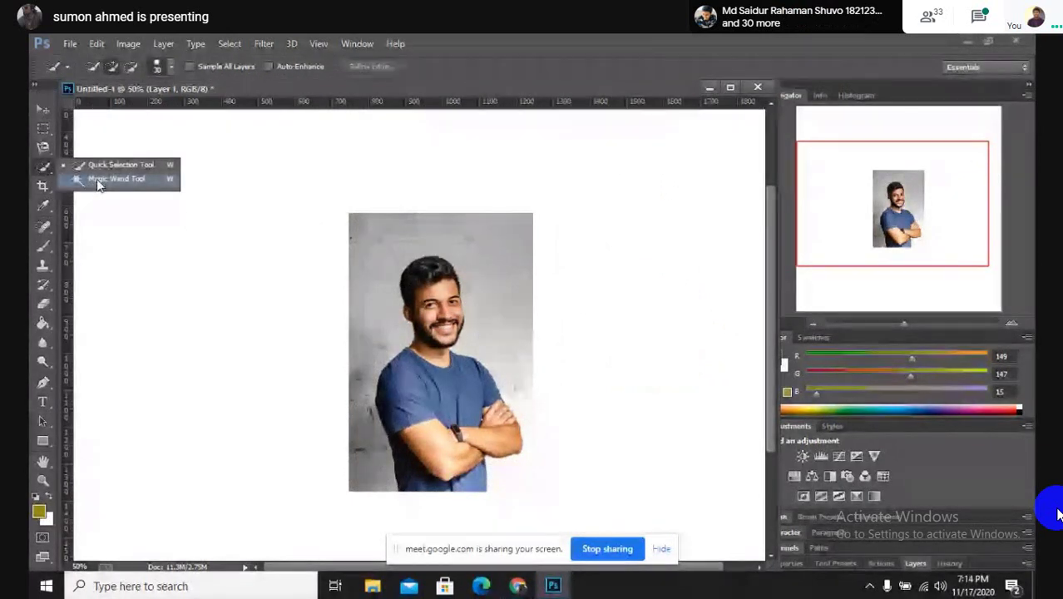
pyautogui.click(97, 180)
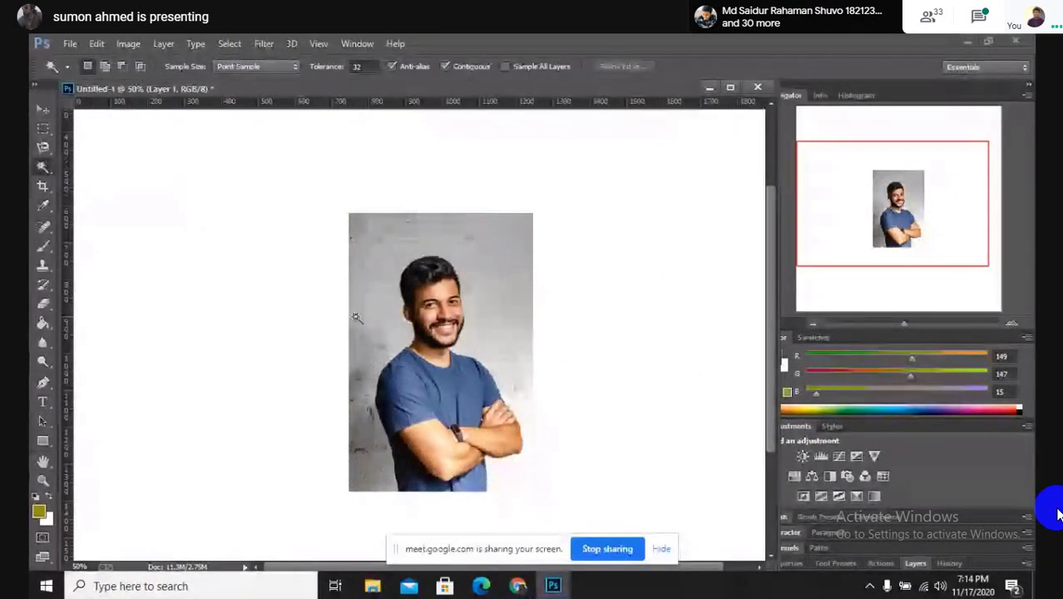
pyautogui.click(432, 263)
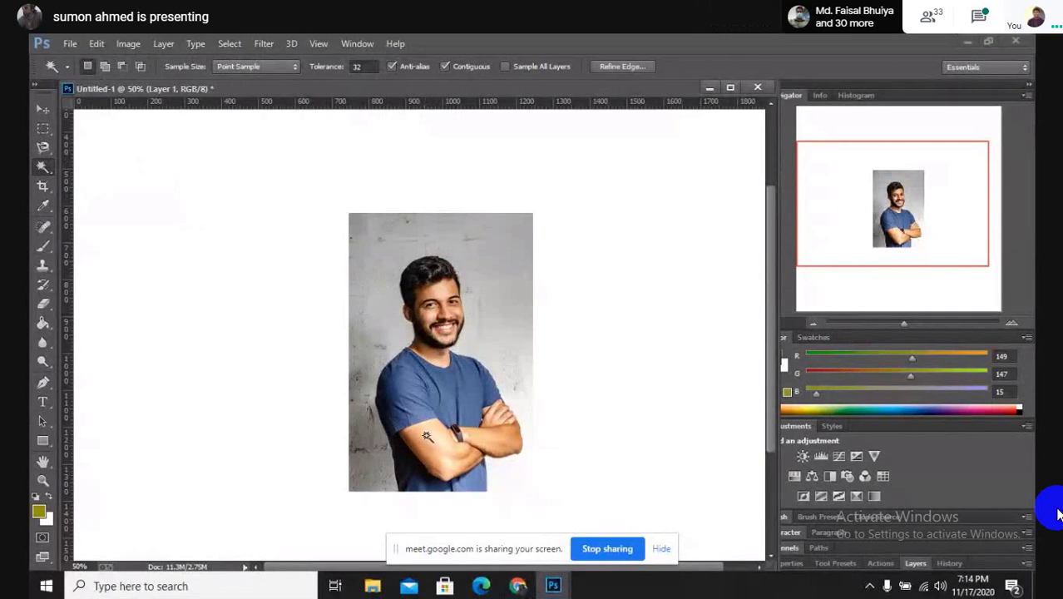
pyautogui.click(450, 310)
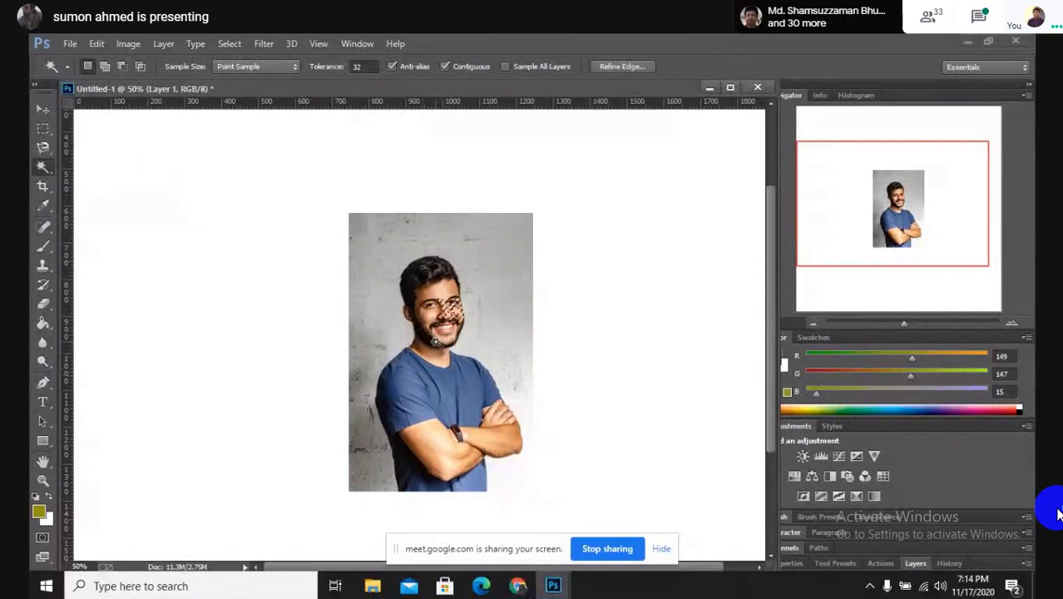
pyautogui.hotkey('ctrl', 'd')
pyautogui.click(439, 424)
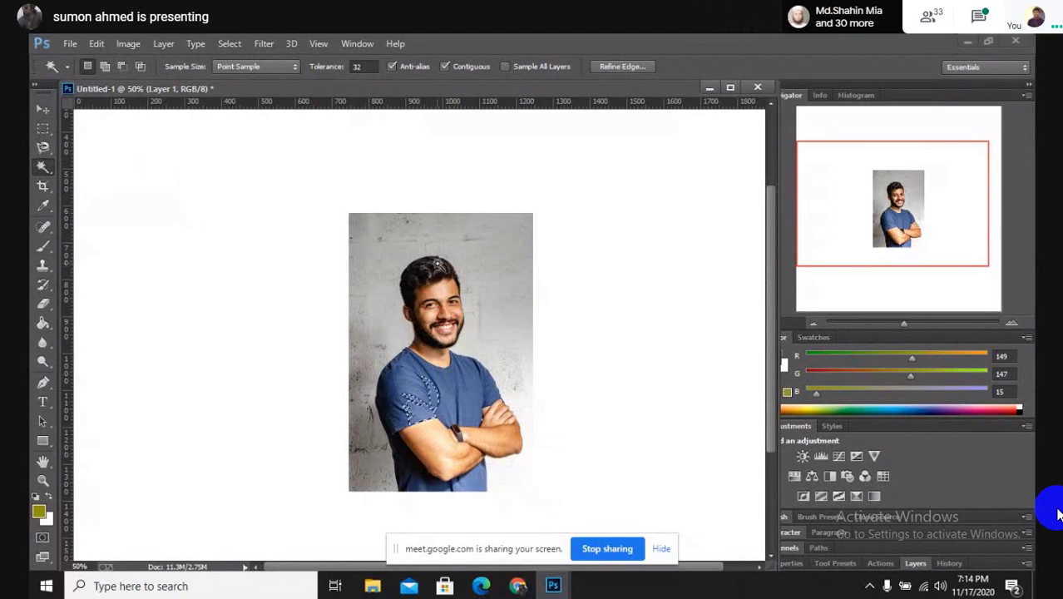
pyautogui.hotkey('ctrl', 'd')
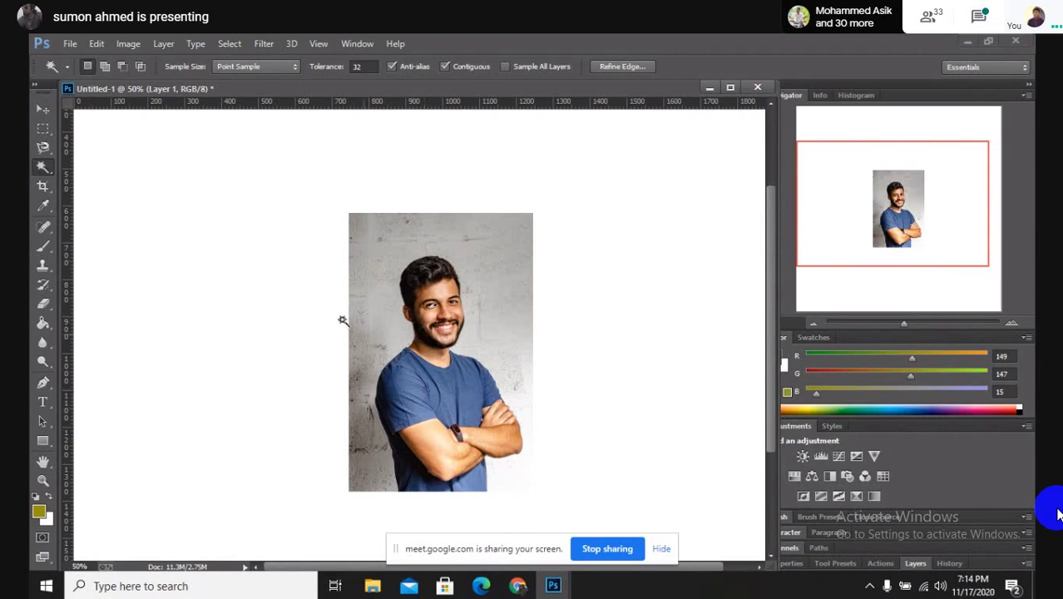
# Review the crop, slice, eyedropper and healing tools, ending with the Spot Healing Brush Tool active.
pyautogui.click(45, 188)
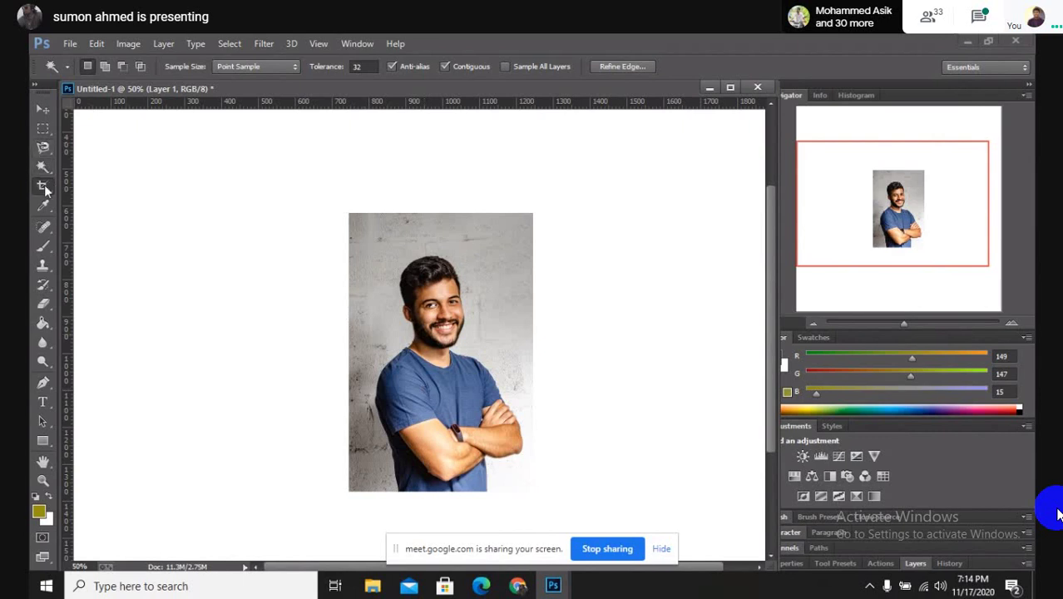
pyautogui.click(46, 189)
pyautogui.click(115, 186)
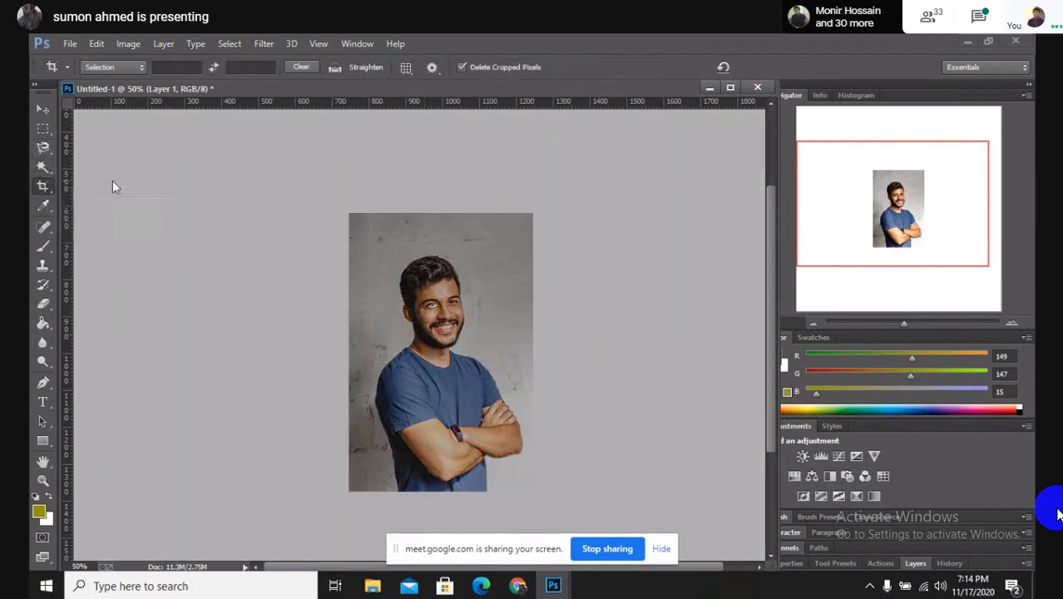
pyautogui.click(42, 113)
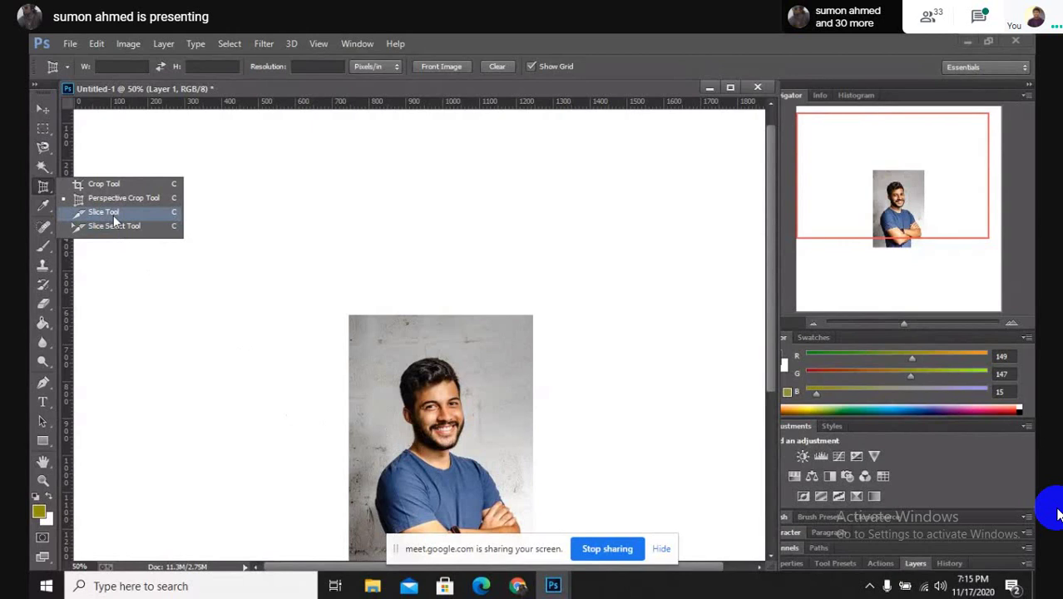
pyautogui.click(45, 208)
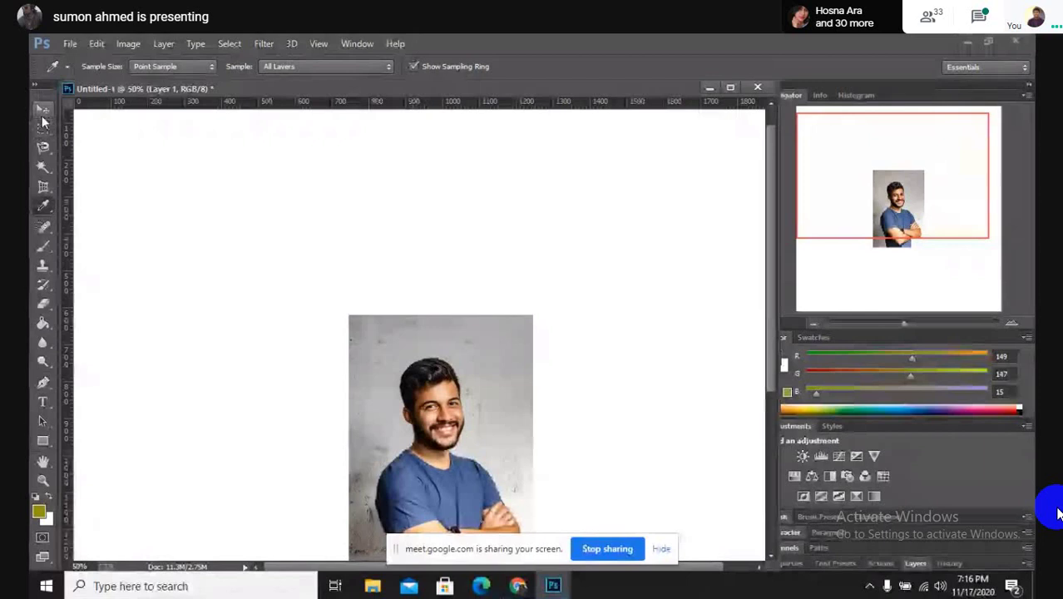
pyautogui.rightClick(43, 226)
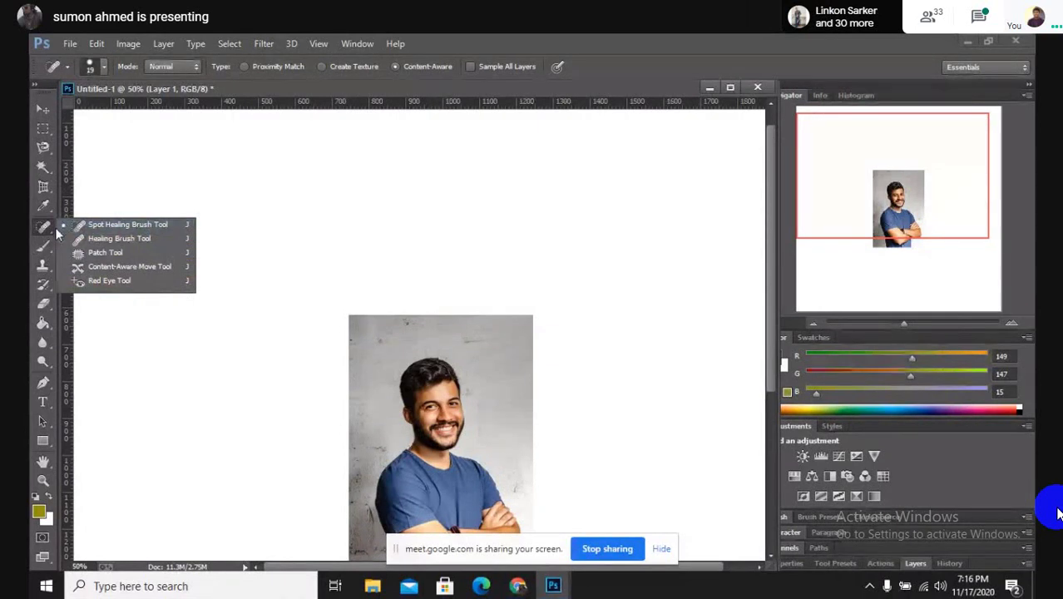
# Switch to Chrome, search Google Images for "blemish" and open the Cult Beauty close-up of a woman's cheek with acne.
pyautogui.click(518, 586)
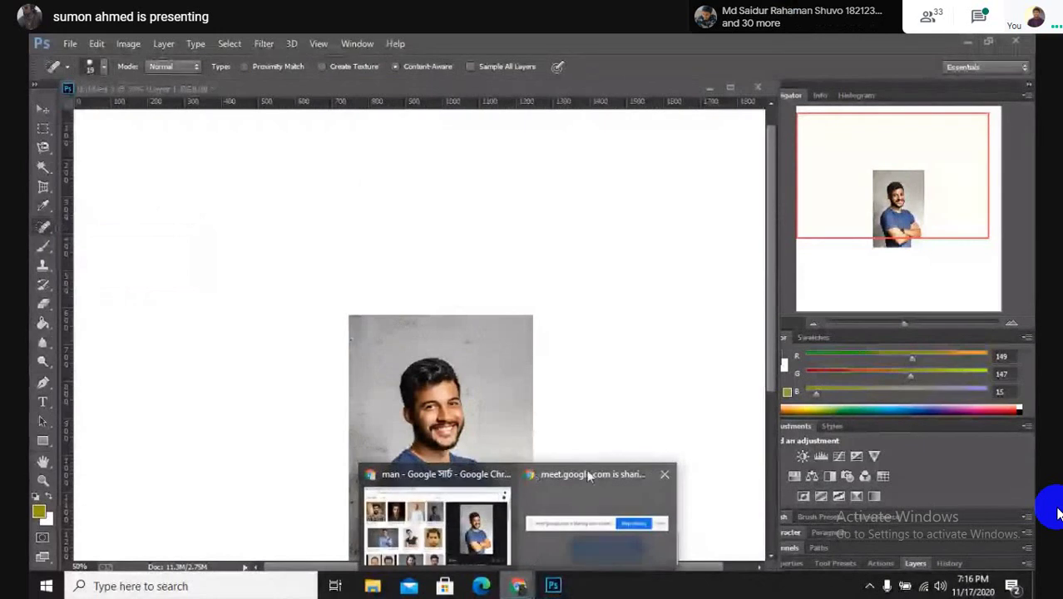
pyautogui.click(457, 485)
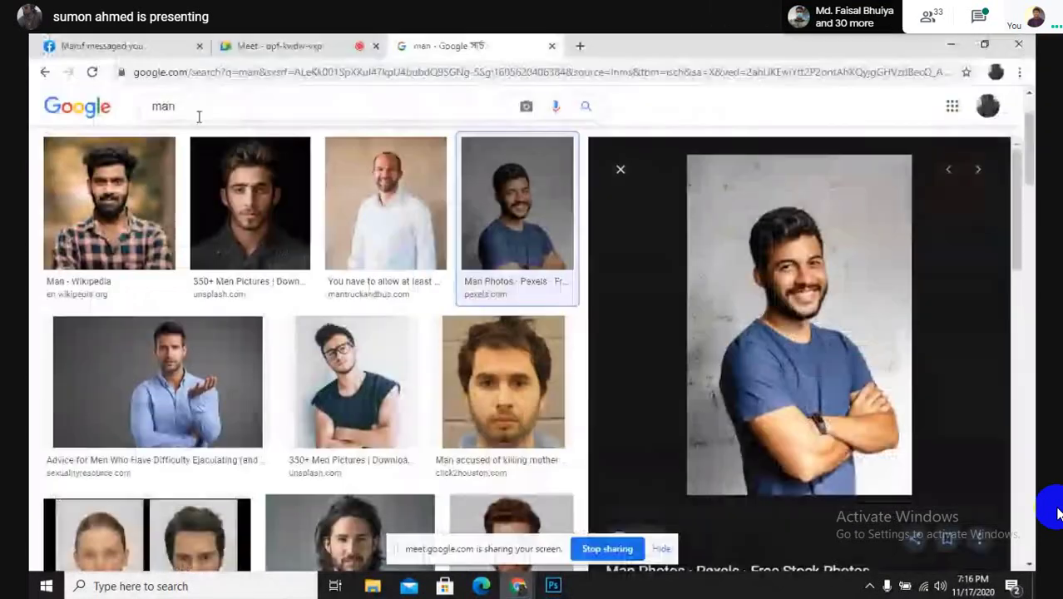
pyautogui.moveTo(183, 114); pyautogui.dragTo(102, 114)
pyautogui.write('bl')
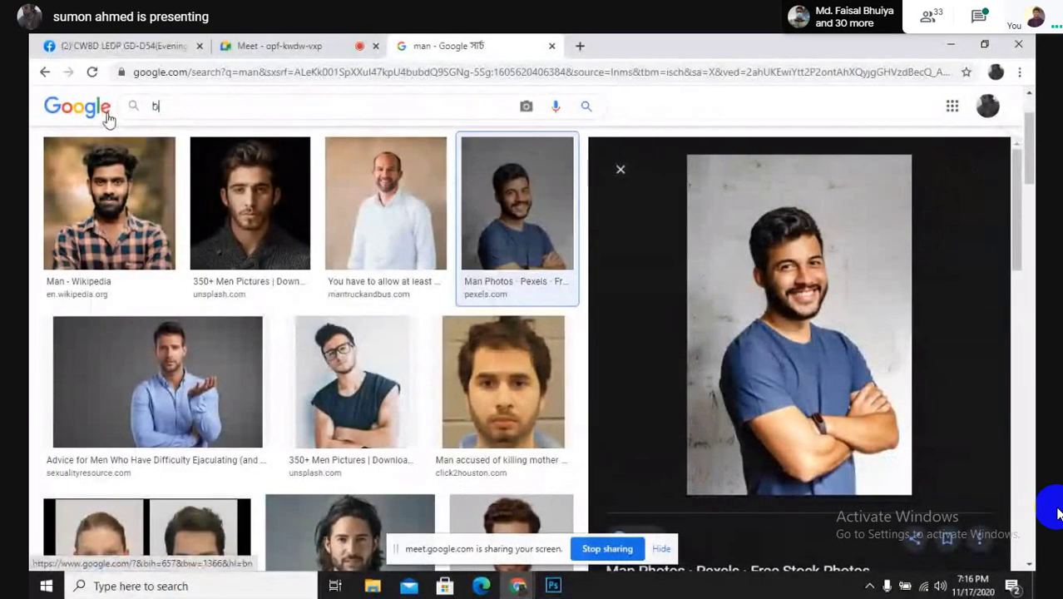
pyautogui.write('emish')
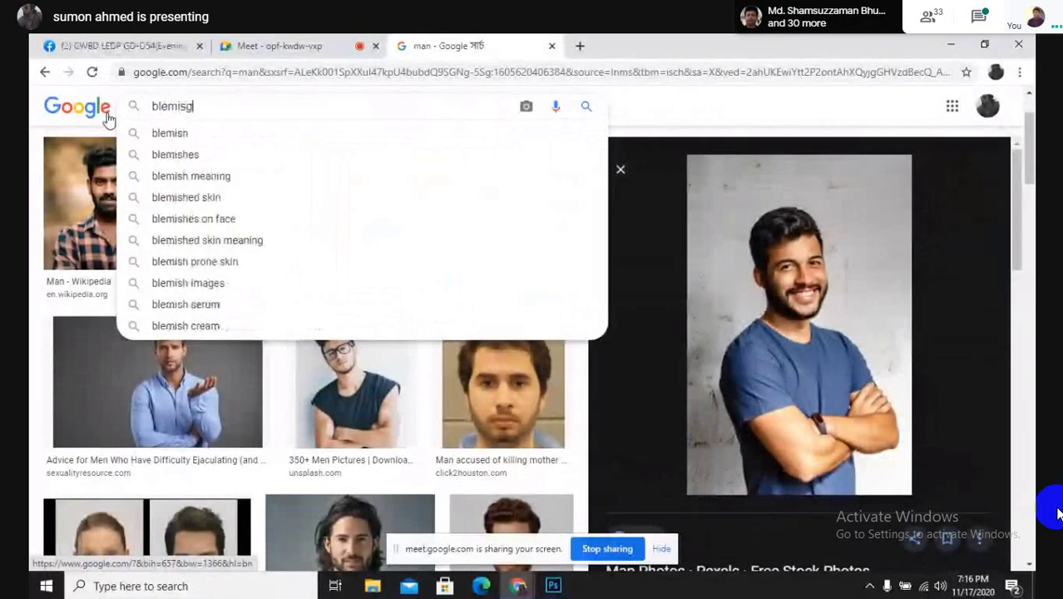
pyautogui.press('BackSpace')
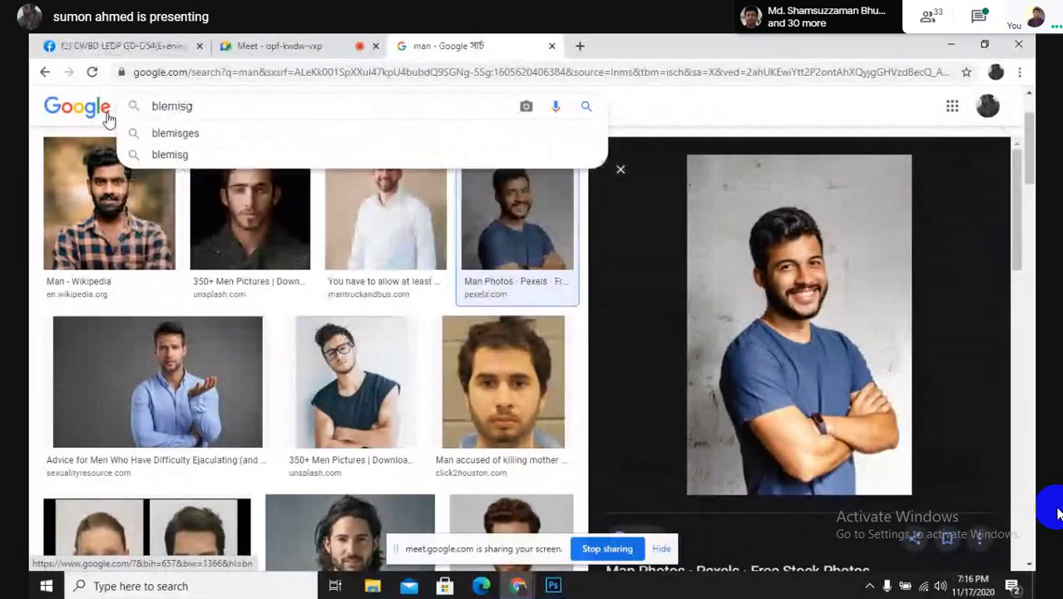
pyautogui.write('h')
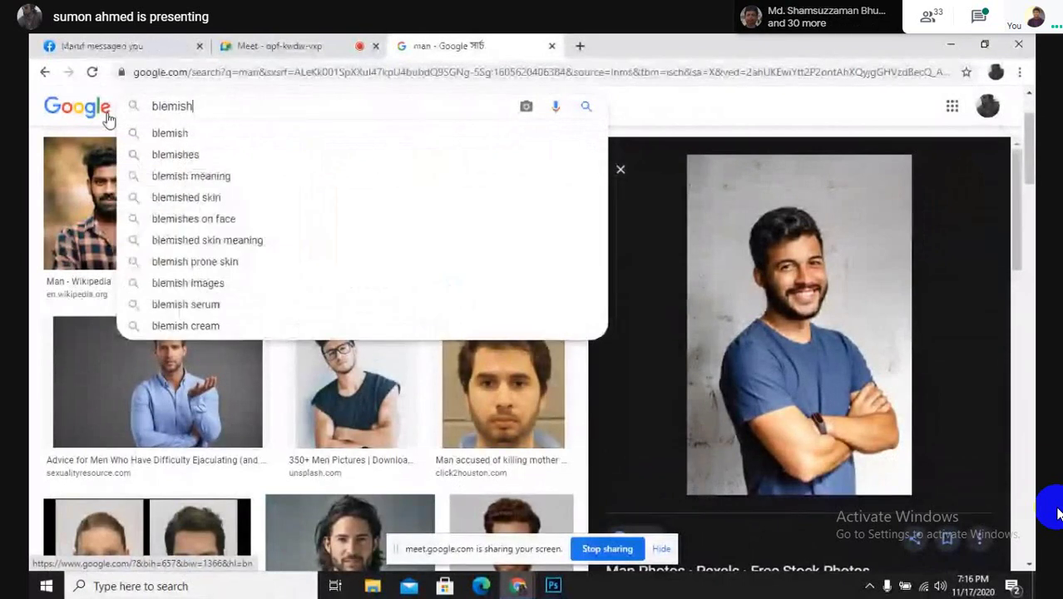
pyautogui.press('Return')
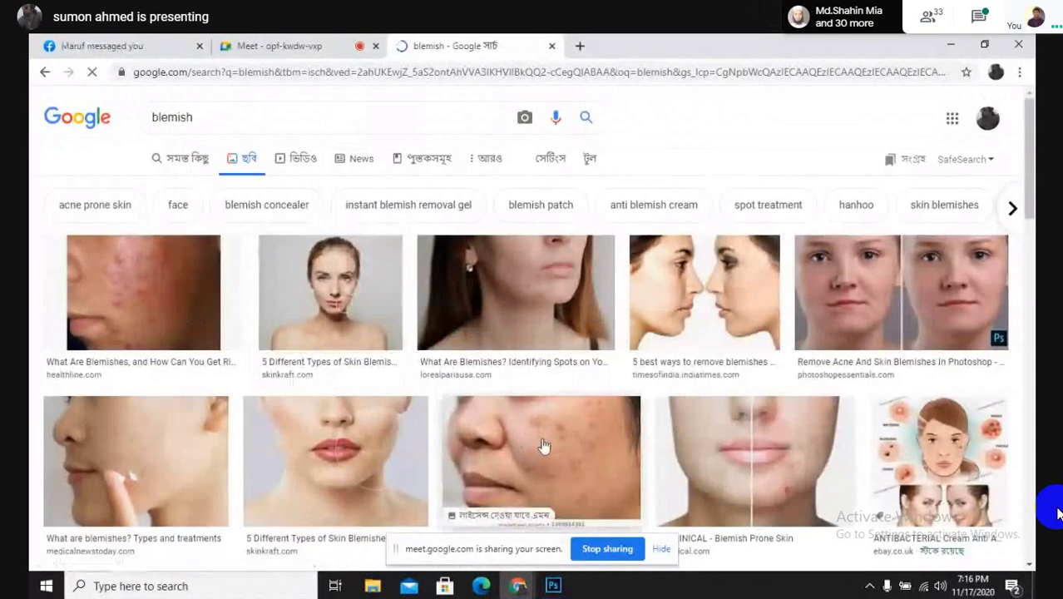
pyautogui.scroll(-3, 543, 447)
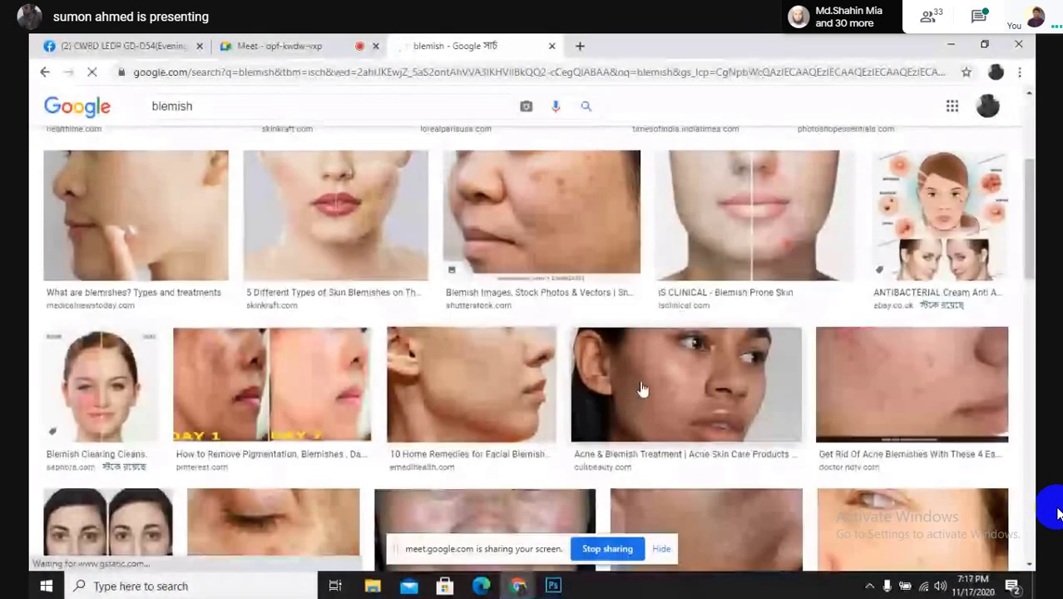
pyautogui.click(643, 389)
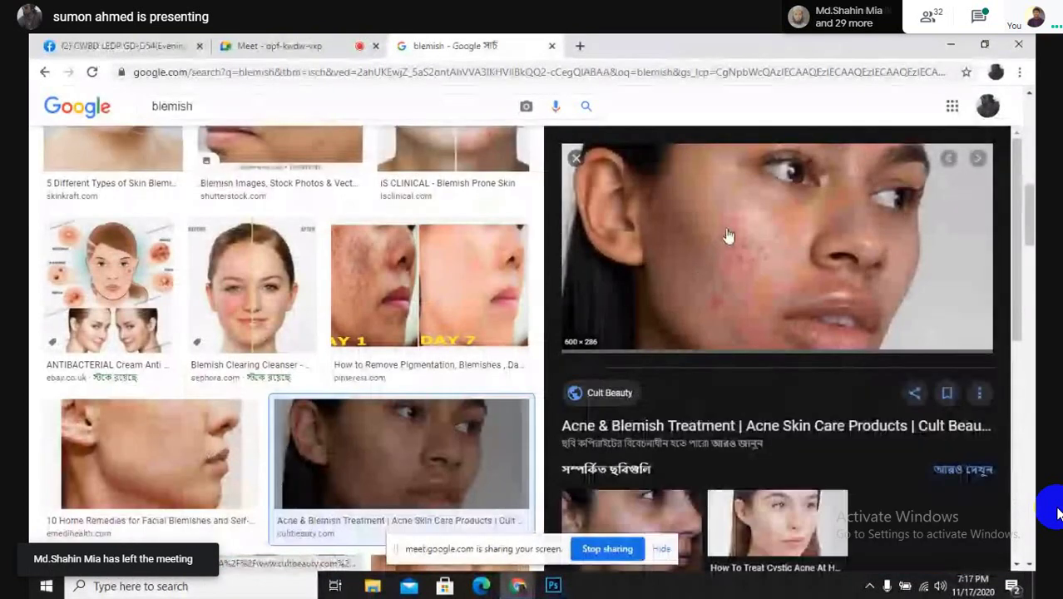
# Copy the Cult Beauty cheek close-up, switch to Photoshop and paste it into the Untitled-1 document containing the man's photo.
pyautogui.rightClick(727, 232)
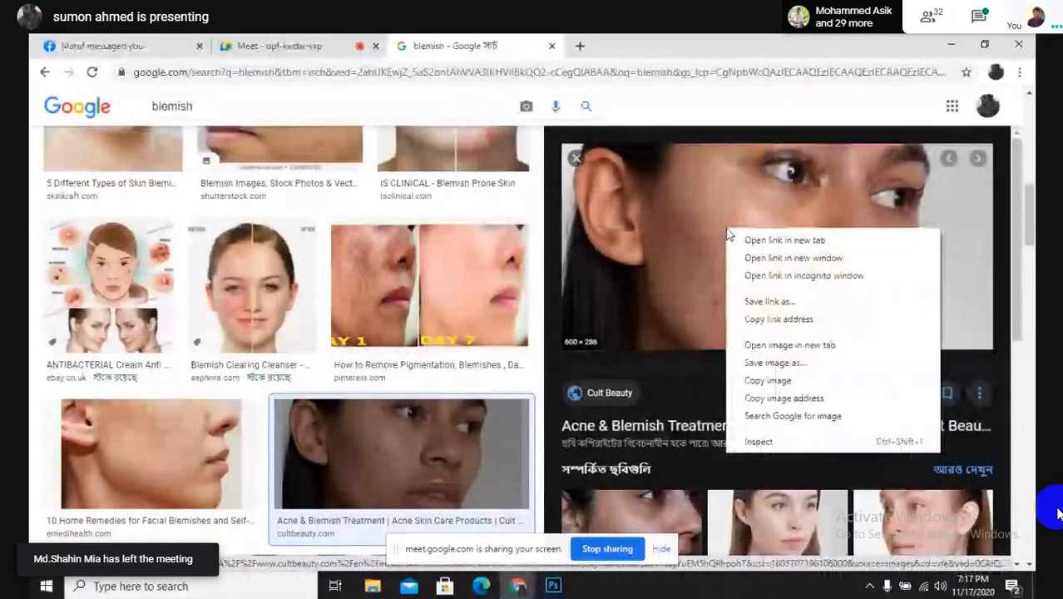
pyautogui.click(767, 381)
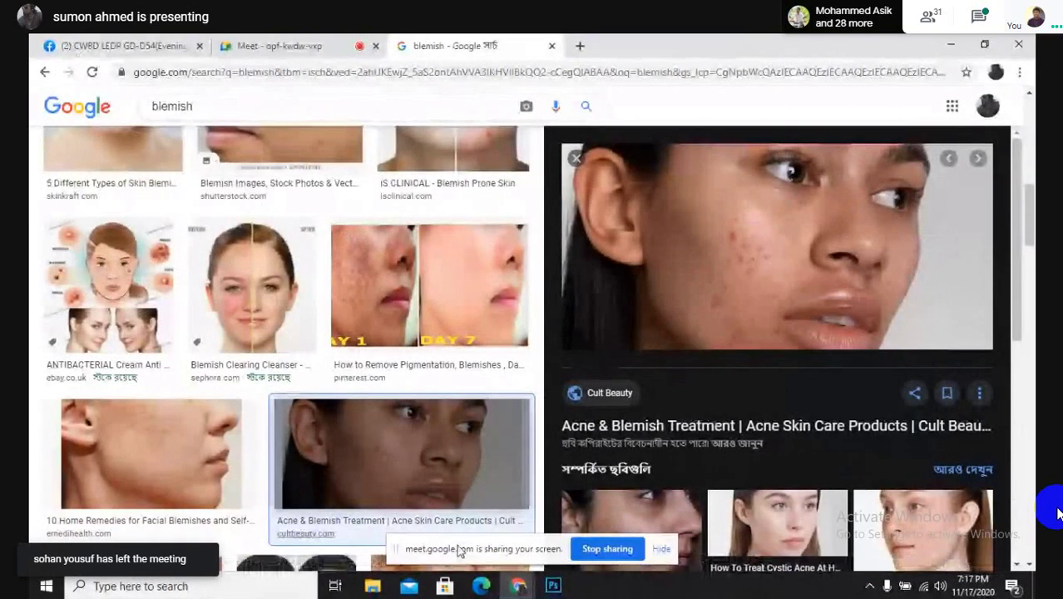
pyautogui.moveTo(554, 586)
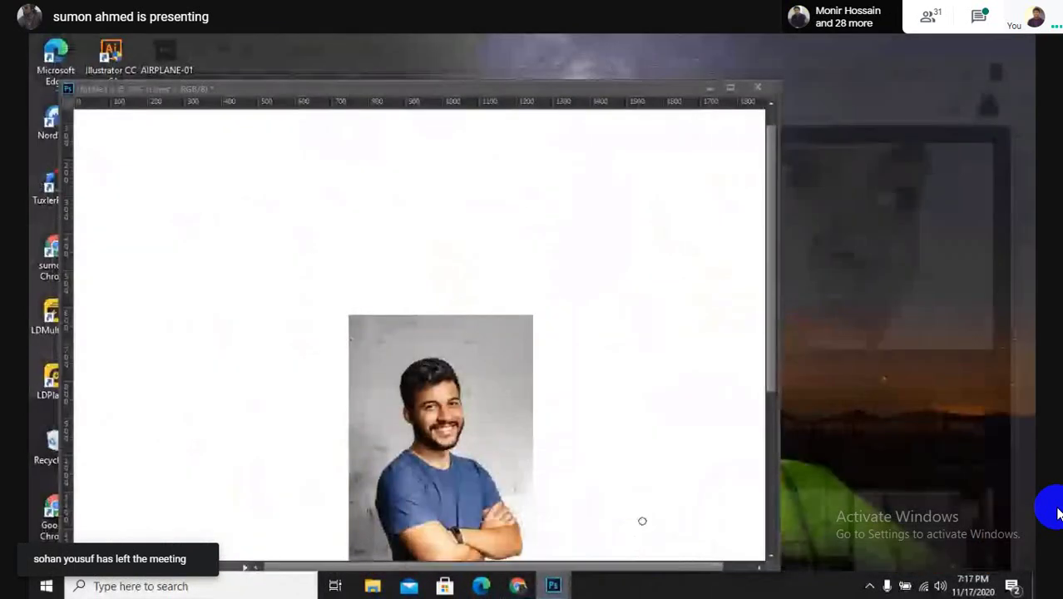
pyautogui.click(641, 517)
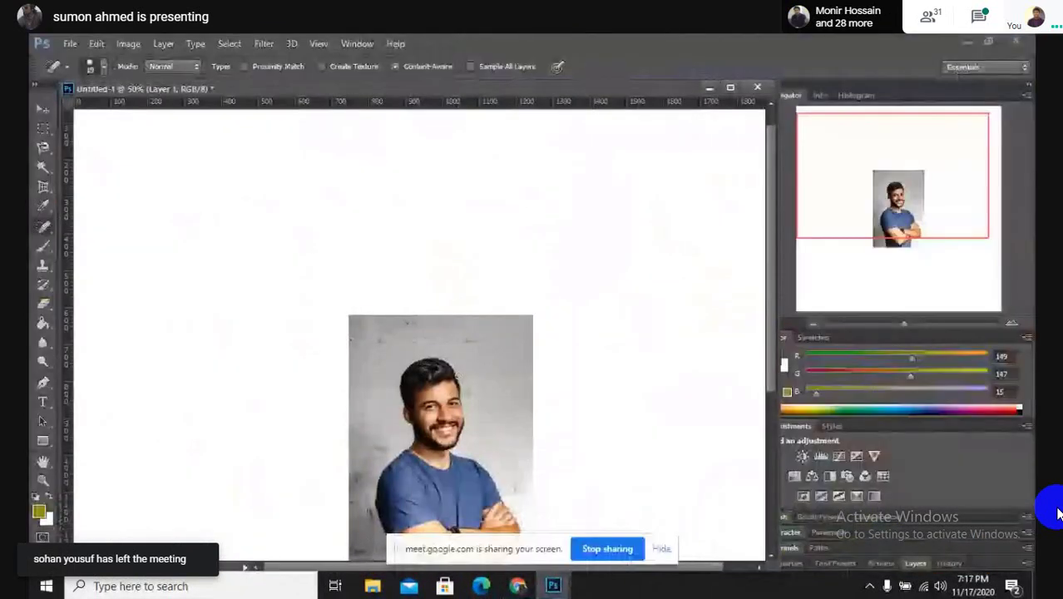
pyautogui.click(41, 109)
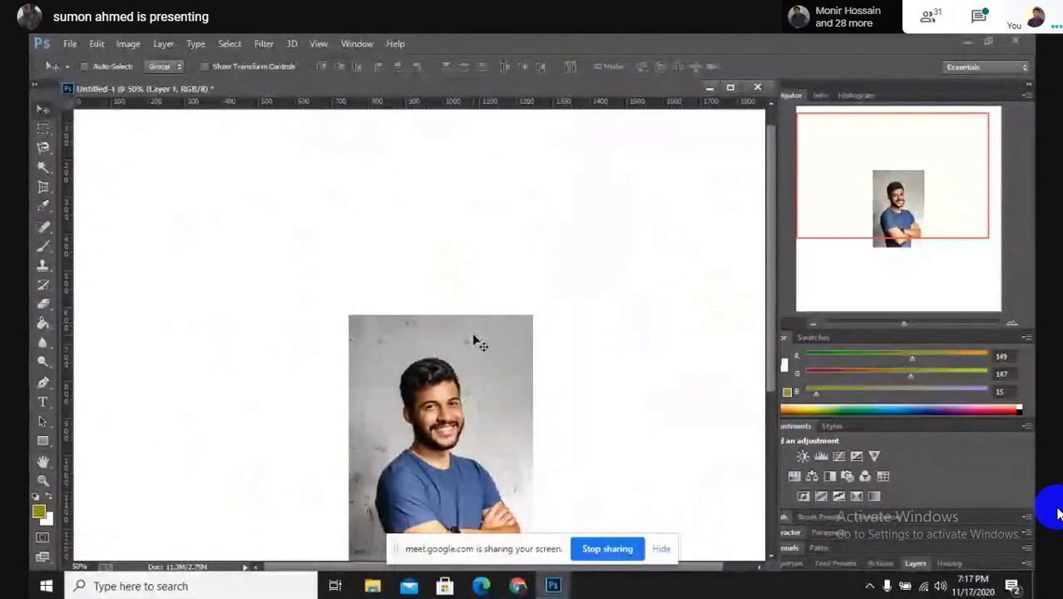
pyautogui.scroll(-3, 478, 344)
pyautogui.scroll(-2, 478, 344)
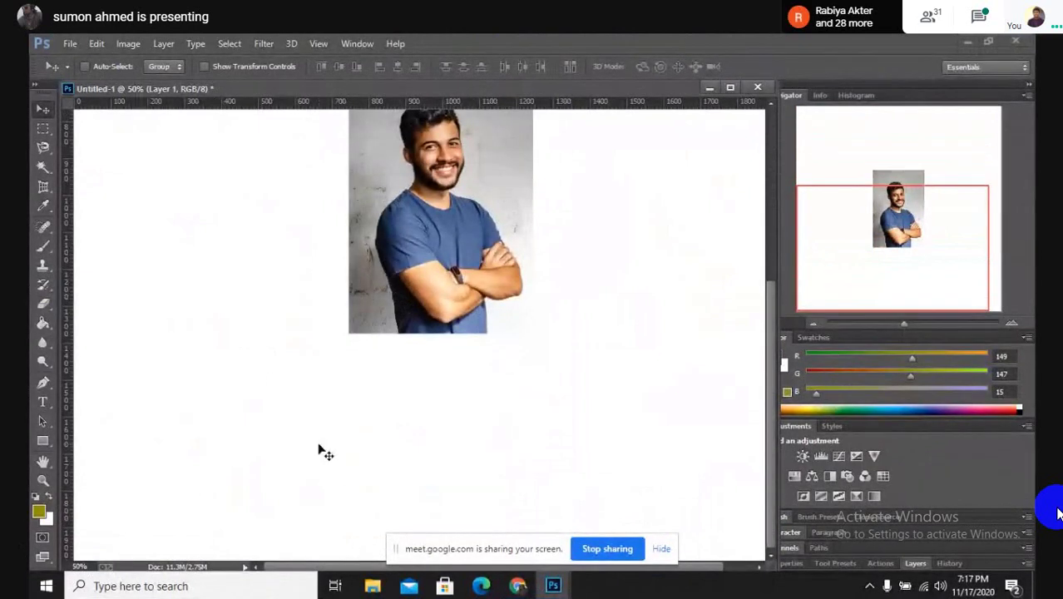
pyautogui.hotkey('ctrl', 'v')
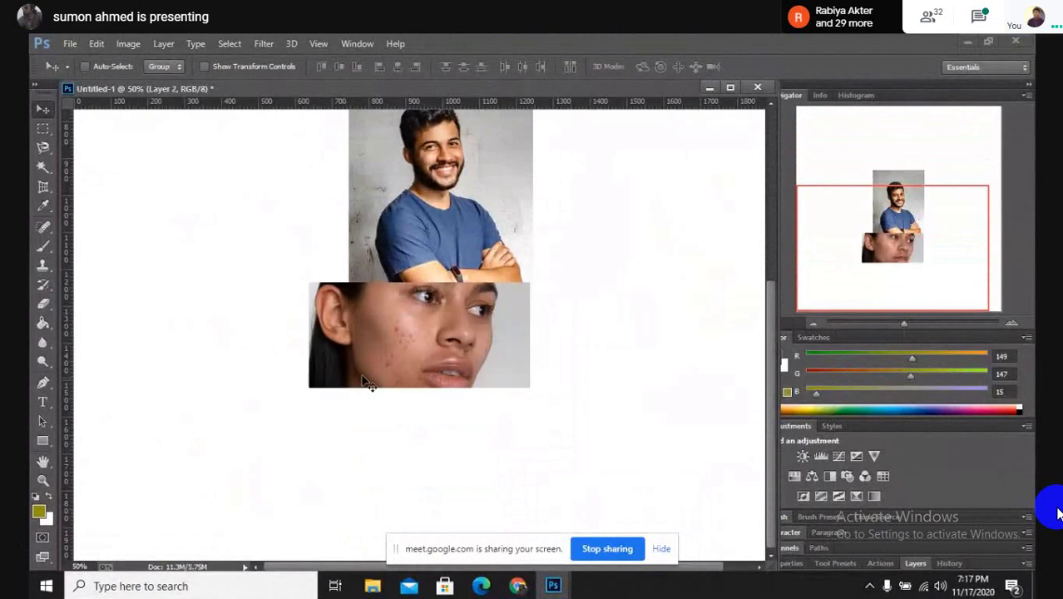
# Move the pasted face about 200 px down, below the man's photo, and retouch its red cheek spots with the Spot Healing Brush Tool at size 19.
pyautogui.moveTo(373, 333); pyautogui.dragTo(393, 408)
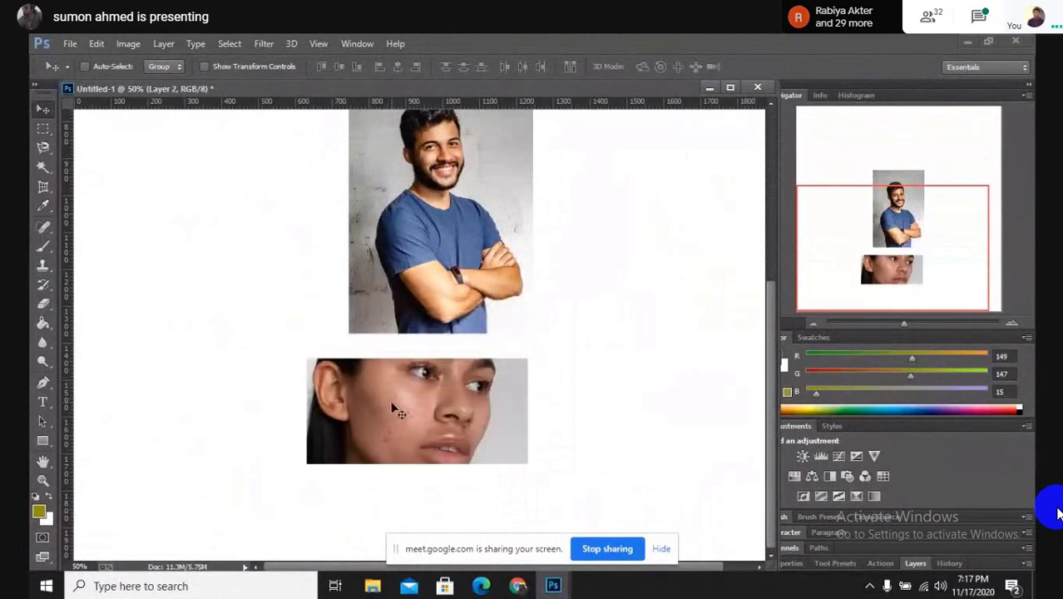
pyautogui.hotkey('ctrl', '+')
pyautogui.scroll(3, 395, 409)
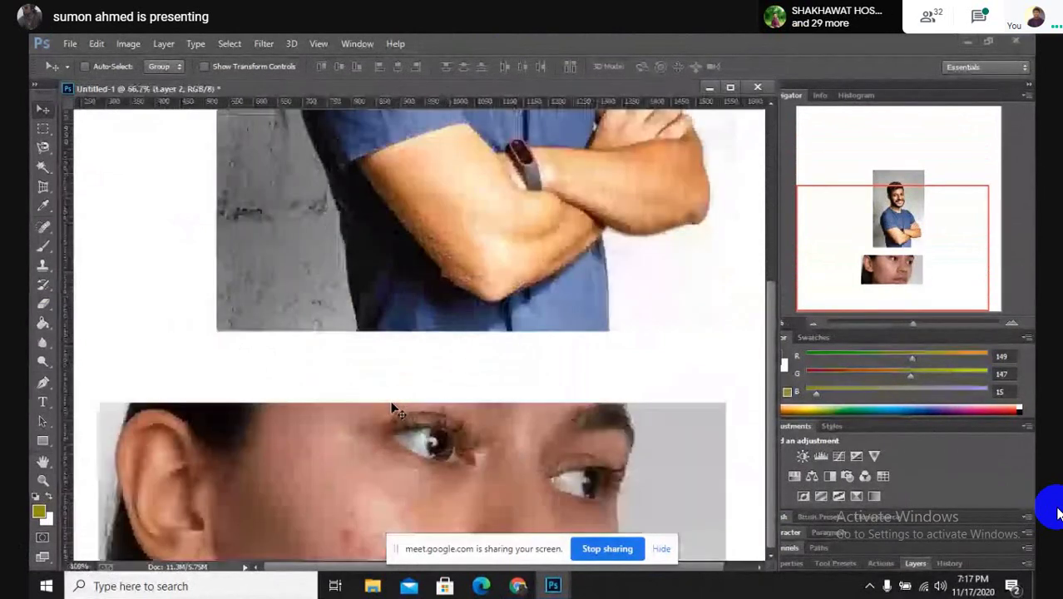
pyautogui.scroll(-1, 403, 388)
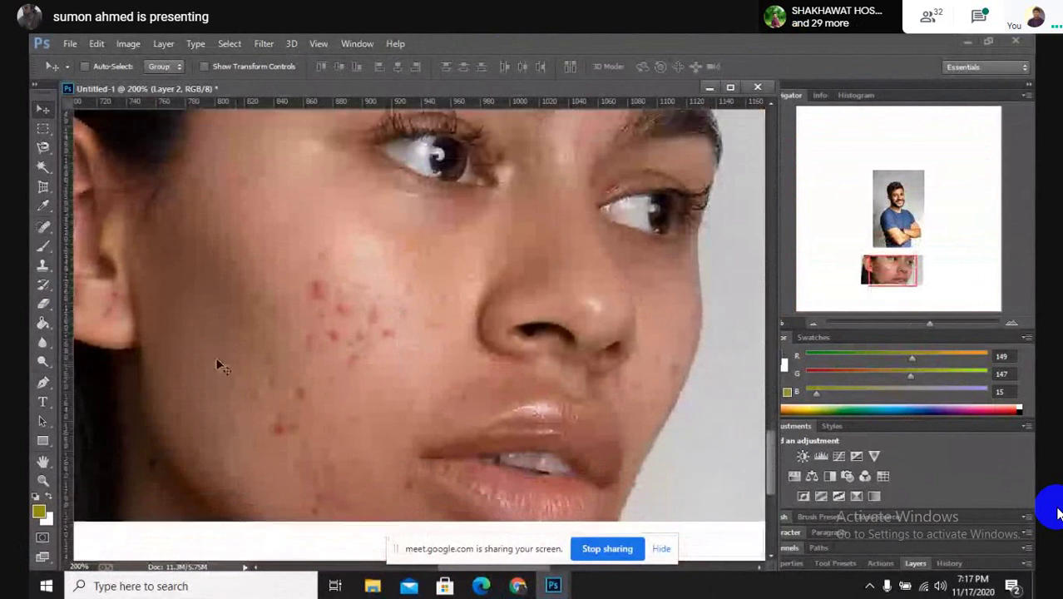
pyautogui.click(44, 230)
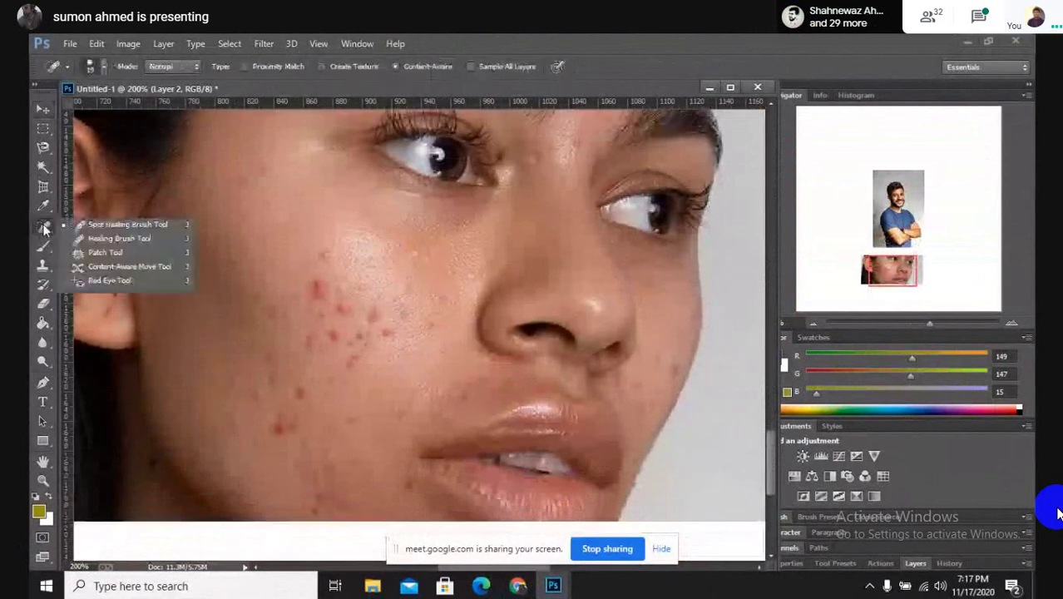
pyautogui.click(106, 225)
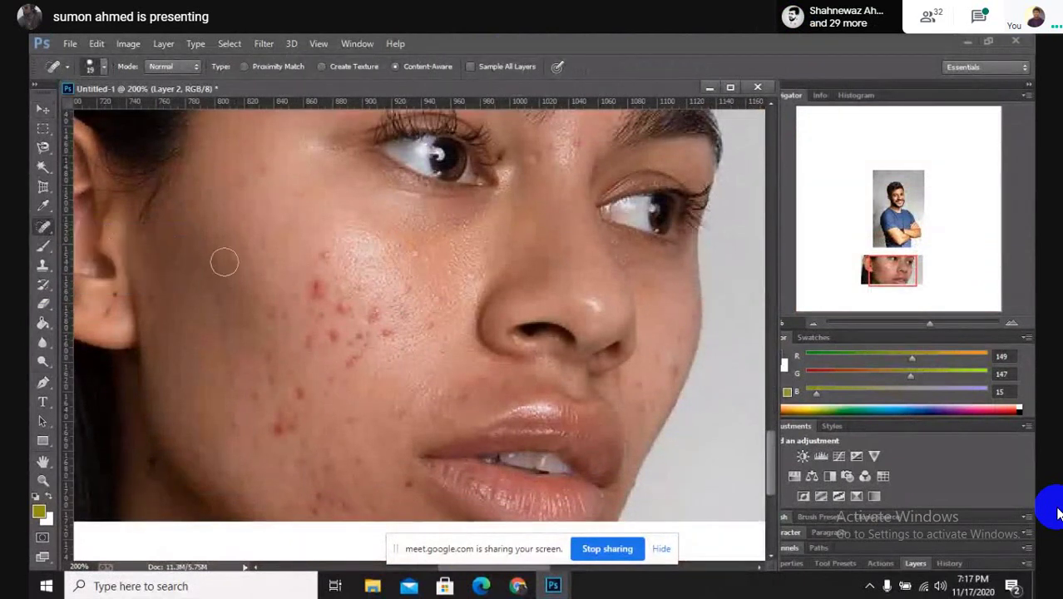
pyautogui.click(319, 288)
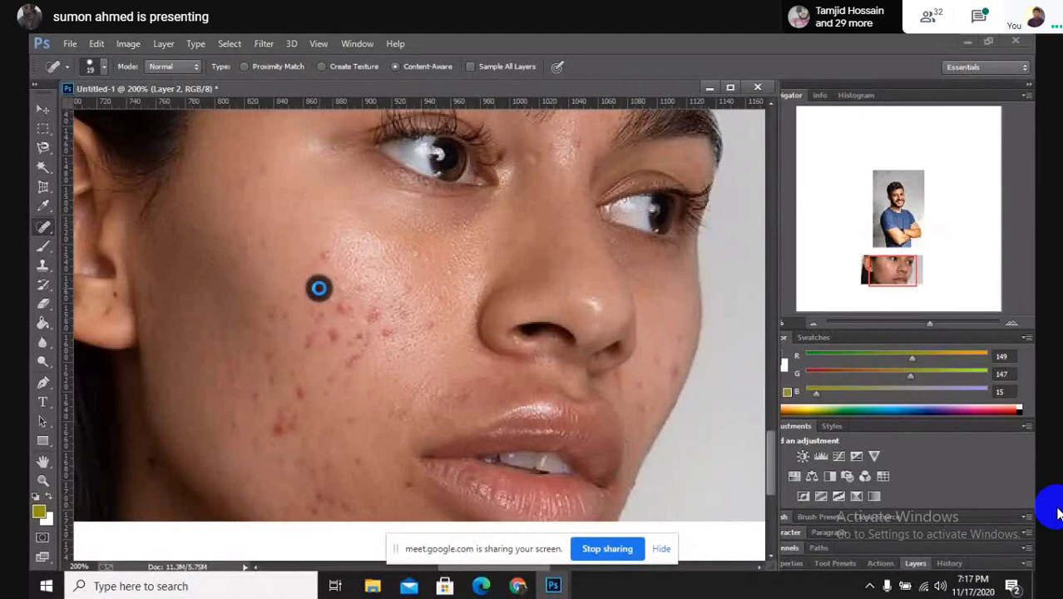
pyautogui.click(373, 312)
pyautogui.click(385, 335)
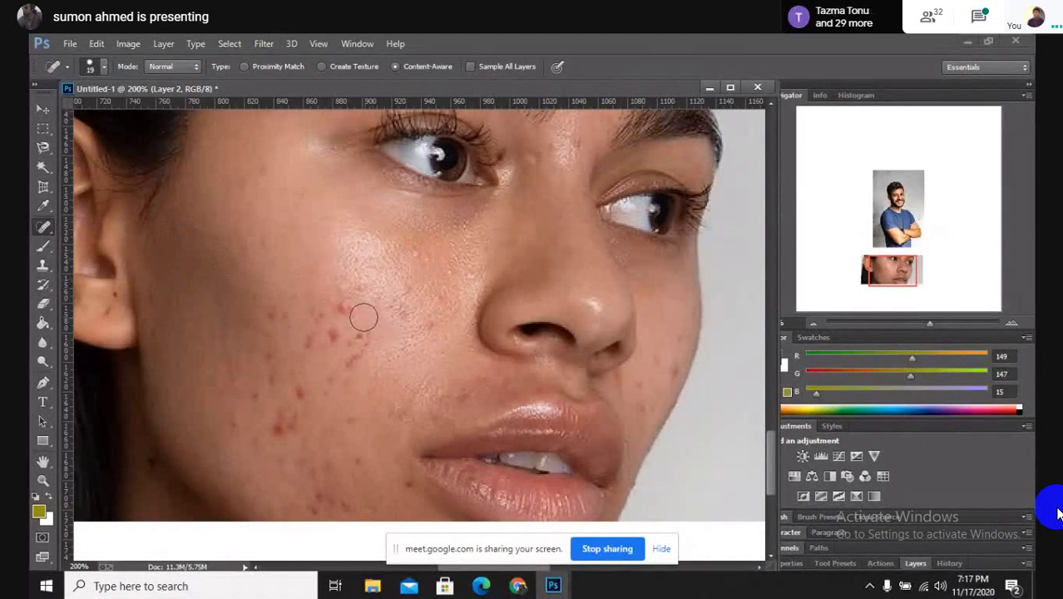
pyautogui.click(347, 308)
pyautogui.moveTo(291, 312)
pyautogui.mouseDown()
pyautogui.moveTo(362, 351)
pyautogui.moveTo(289, 301)
pyautogui.mouseUp()
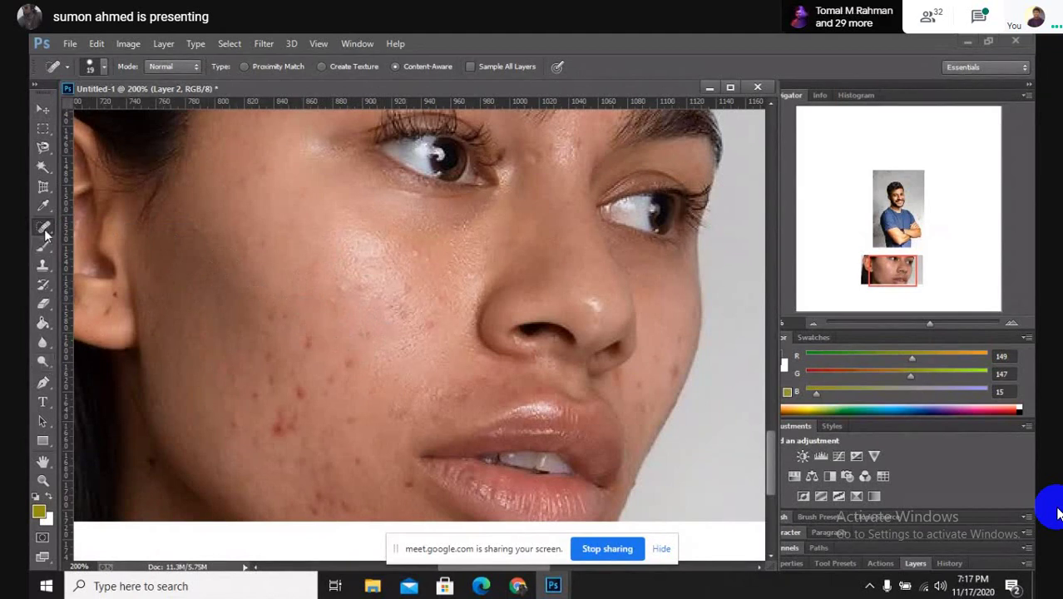
# Undo the spot healing on the cheek and the downward move of the pasted face.
pyautogui.hotkey('ctrl', 'z')
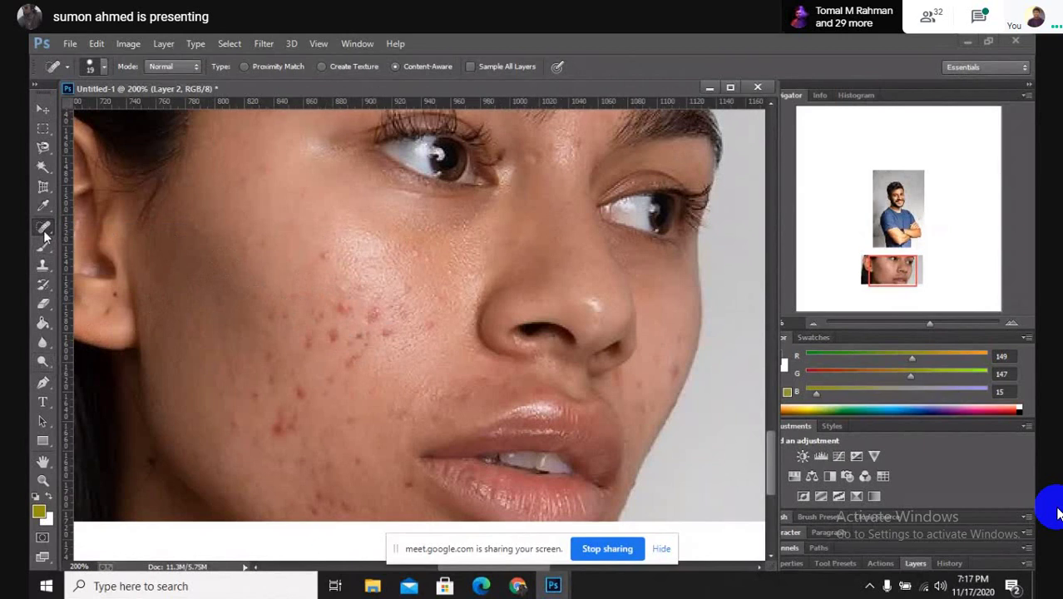
pyautogui.scroll(-3, 46, 236)
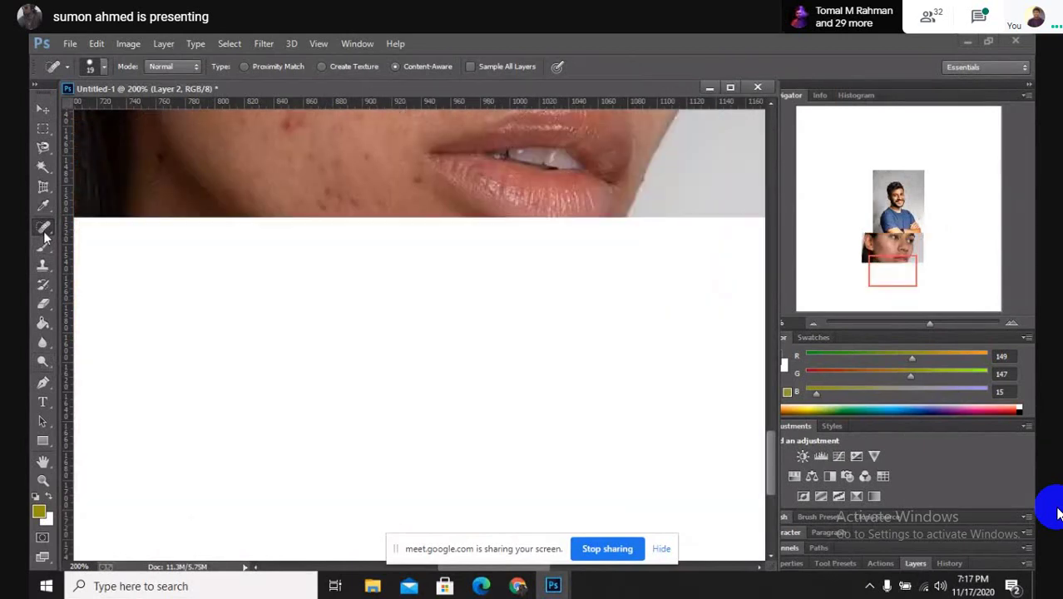
pyautogui.scroll(3, 46, 235)
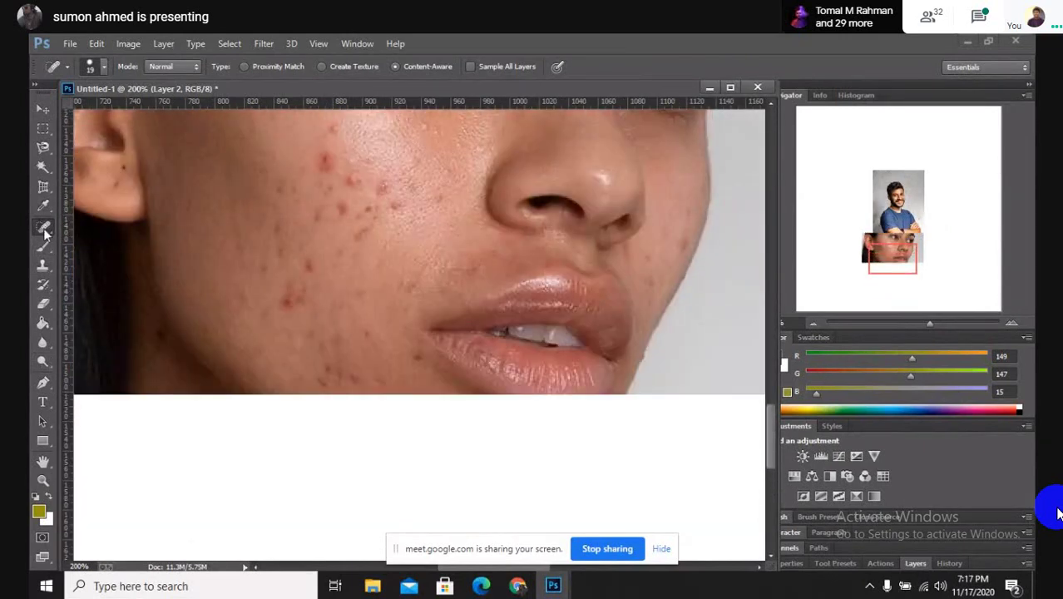
# Try the Healing Brush Tool at size 19 on the red cheek spots, sampling clear skin on the upper cheek, and undo the healing.
pyautogui.rightClick(46, 234)
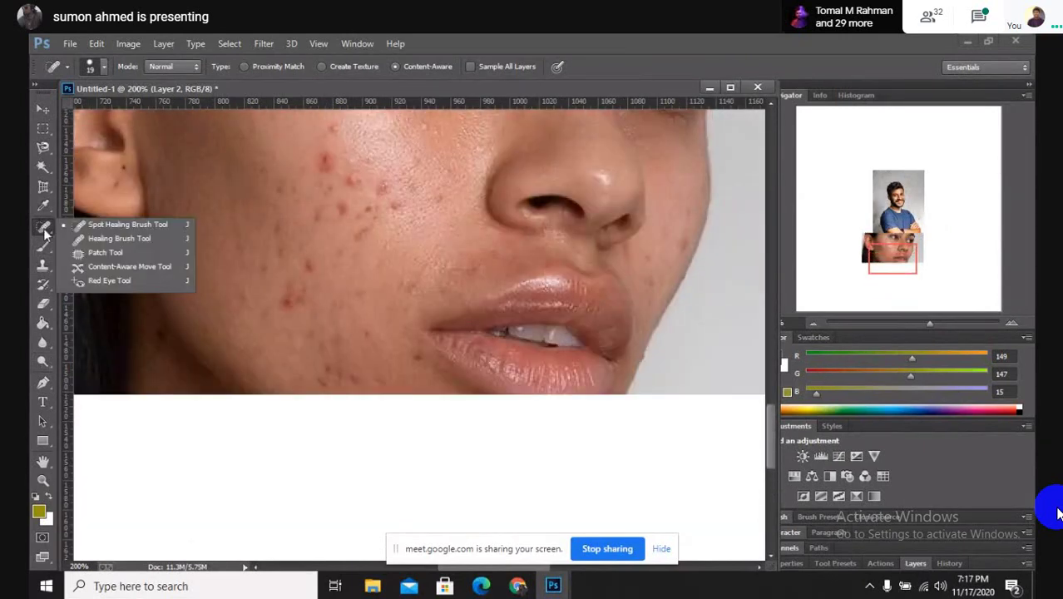
pyautogui.click(116, 240)
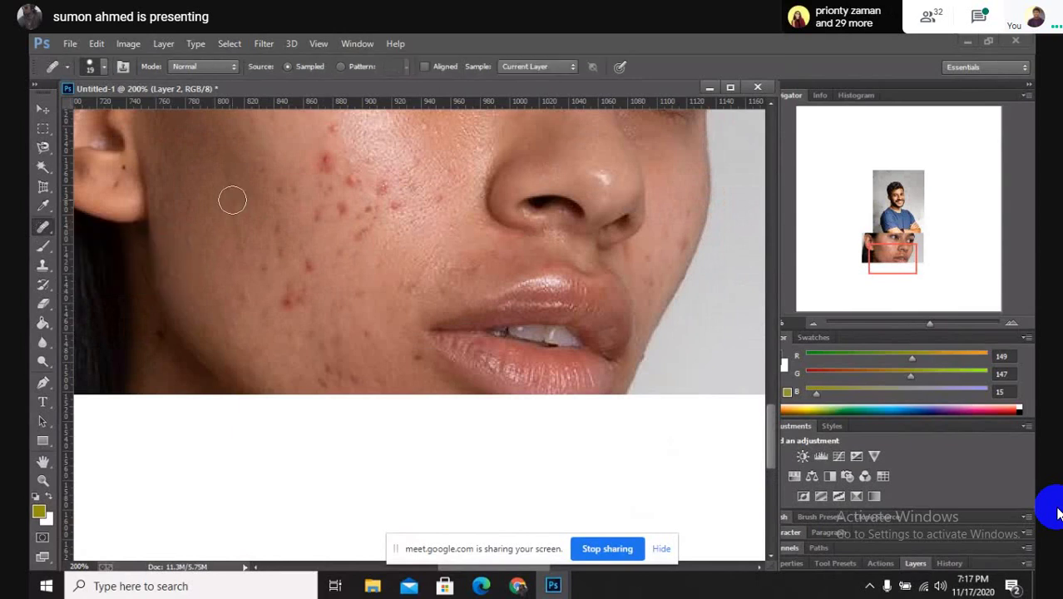
pyautogui.scroll(3, 232, 200)
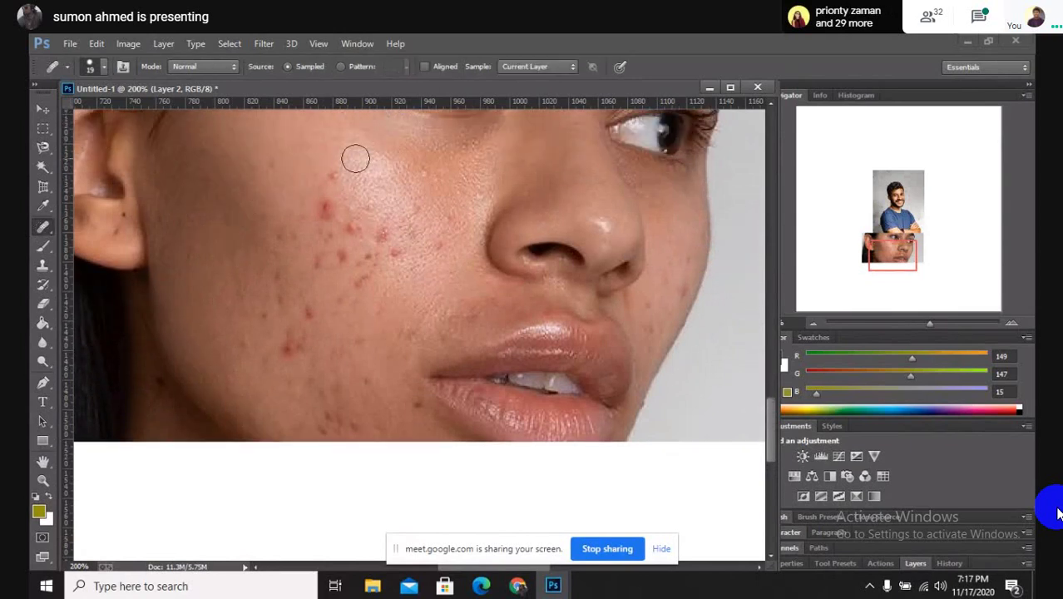
pyautogui.click(406, 237)
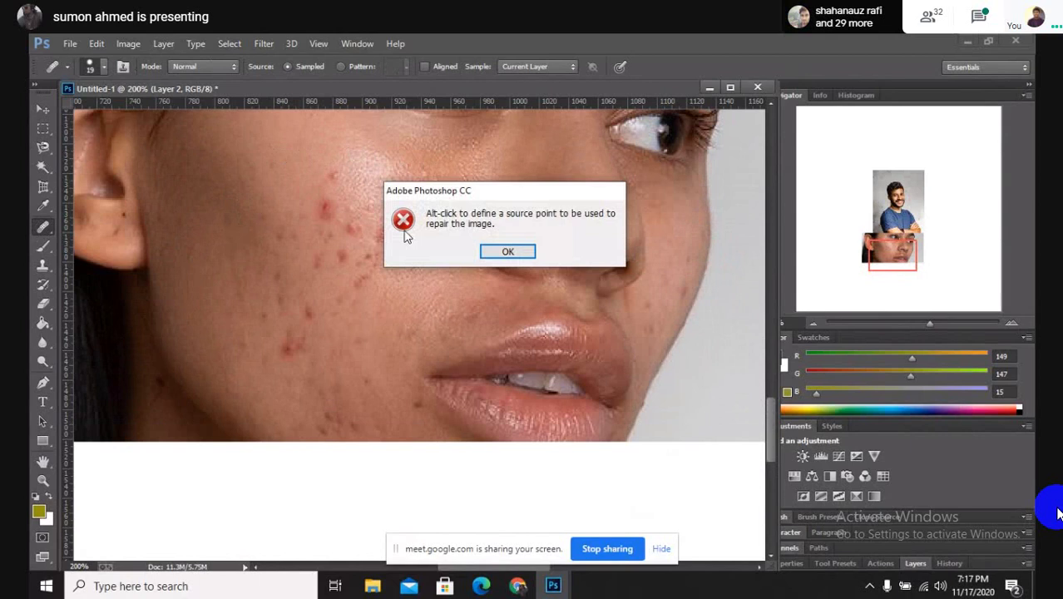
pyautogui.click(508, 253)
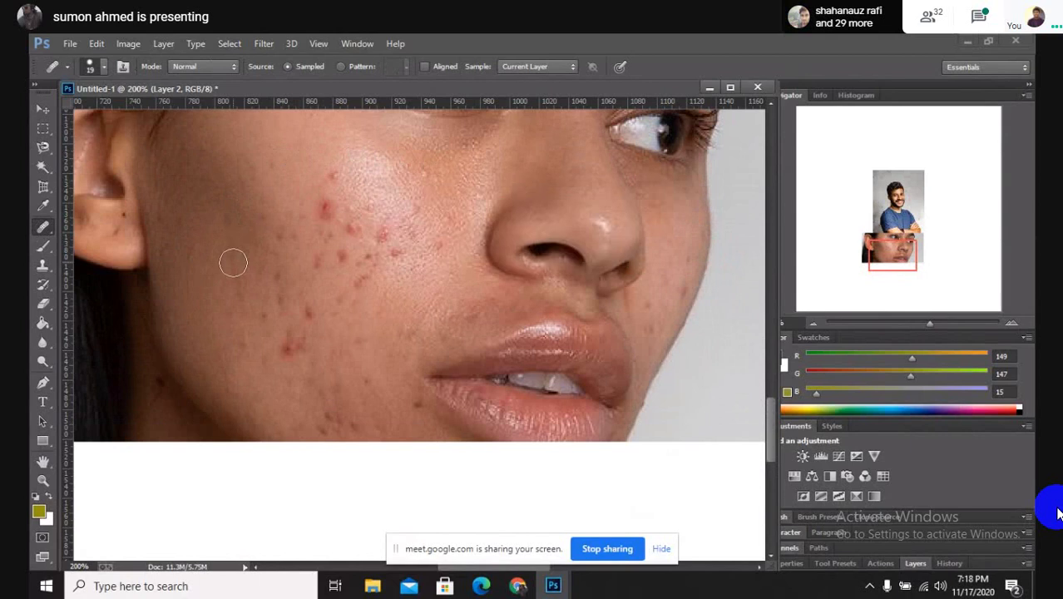
pyautogui.keyDown('alt'); pyautogui.click(292, 167); pyautogui.keyUp('alt')
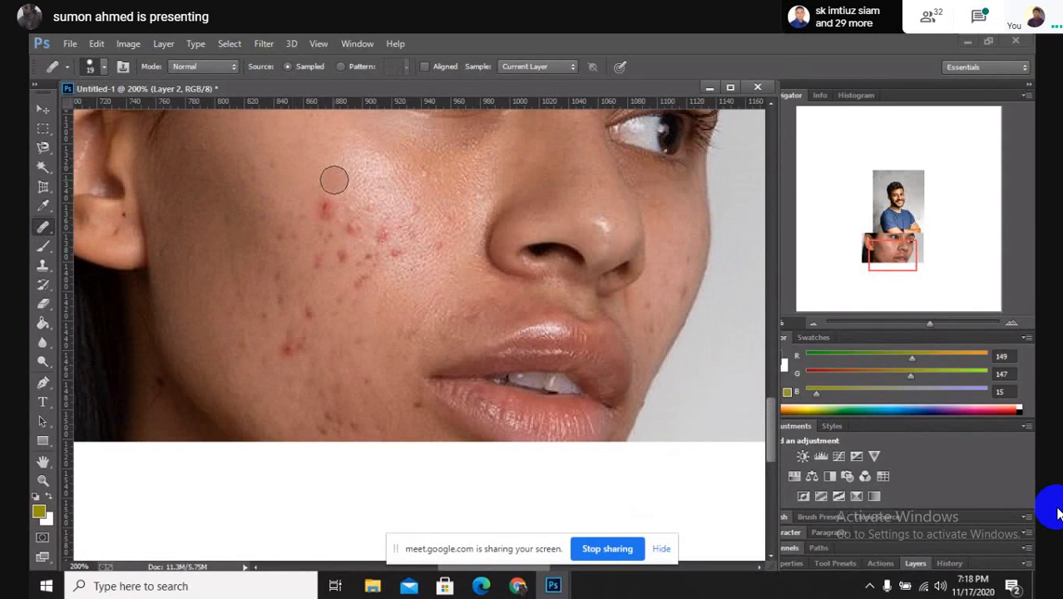
pyautogui.click(322, 208)
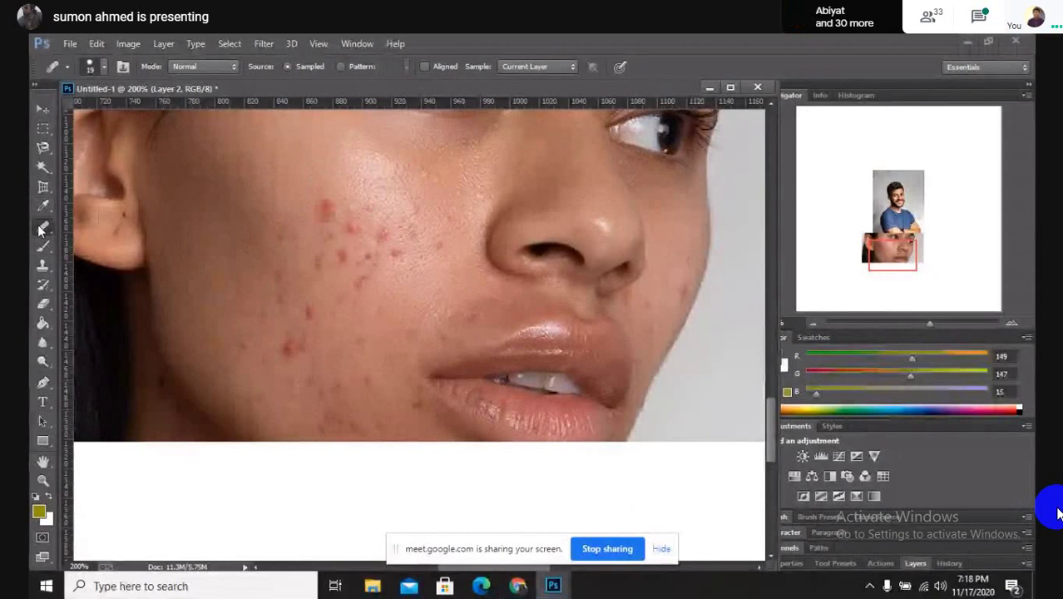
pyautogui.hotkey('ctrl', 'z')
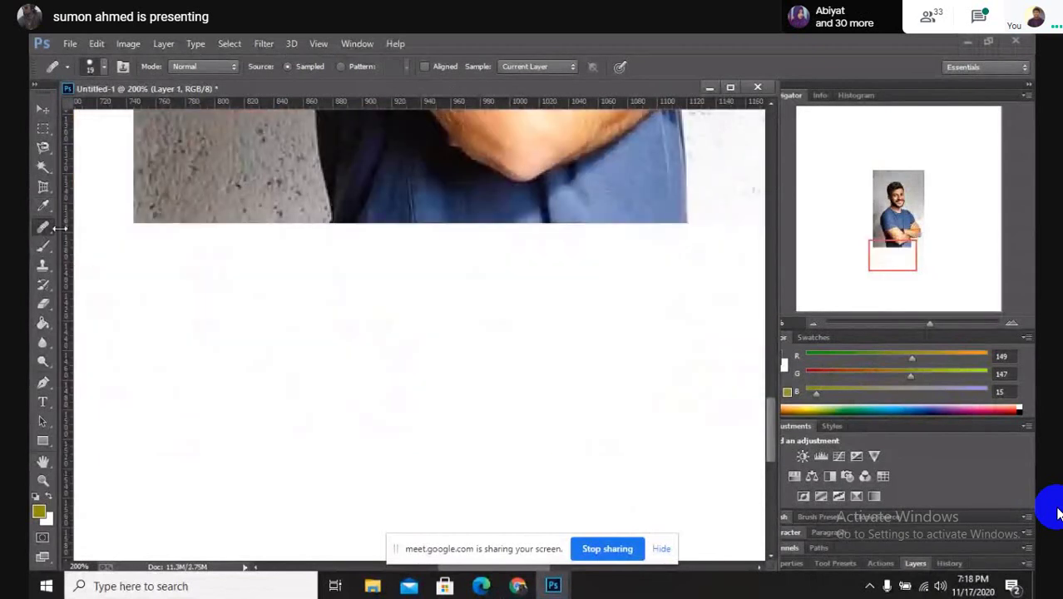
pyautogui.hotkey('ctrl', 'z')
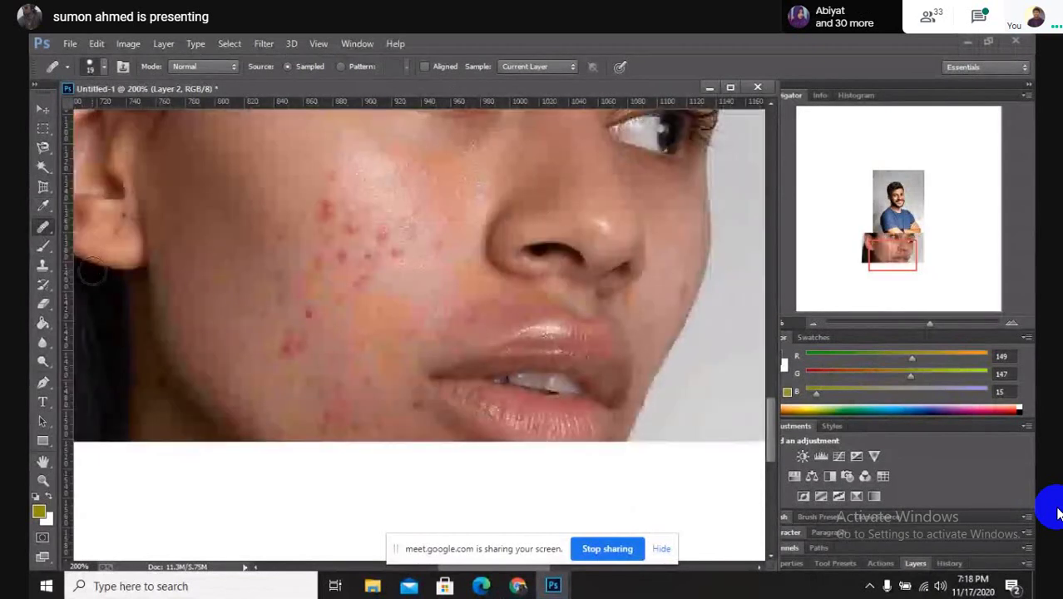
# Try the Patch Tool in Source mode on a small area of clear skin above the cheek spots, and deselect it.
pyautogui.rightClick(47, 226)
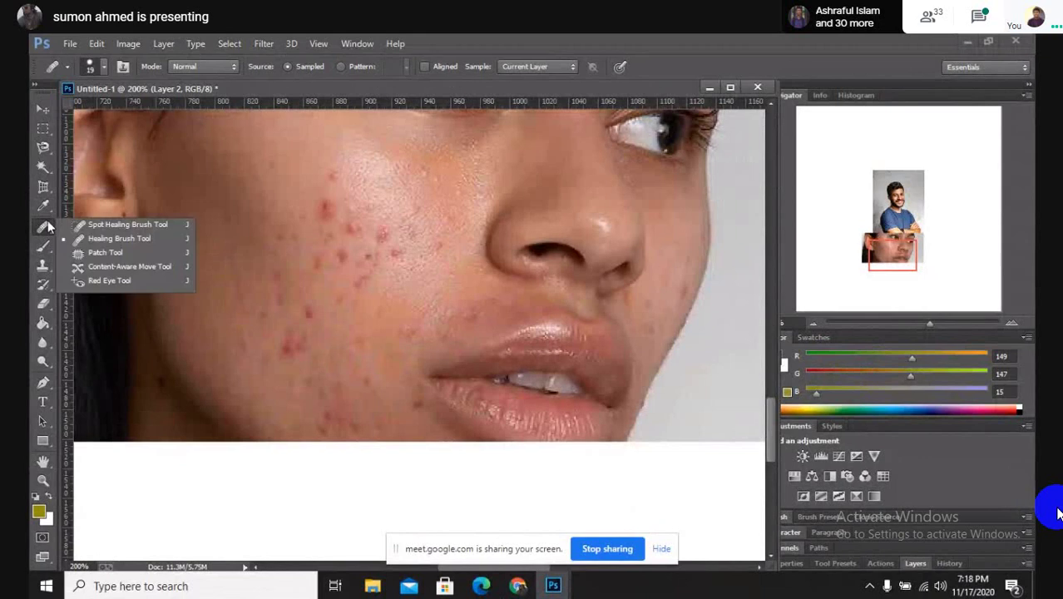
pyautogui.click(114, 249)
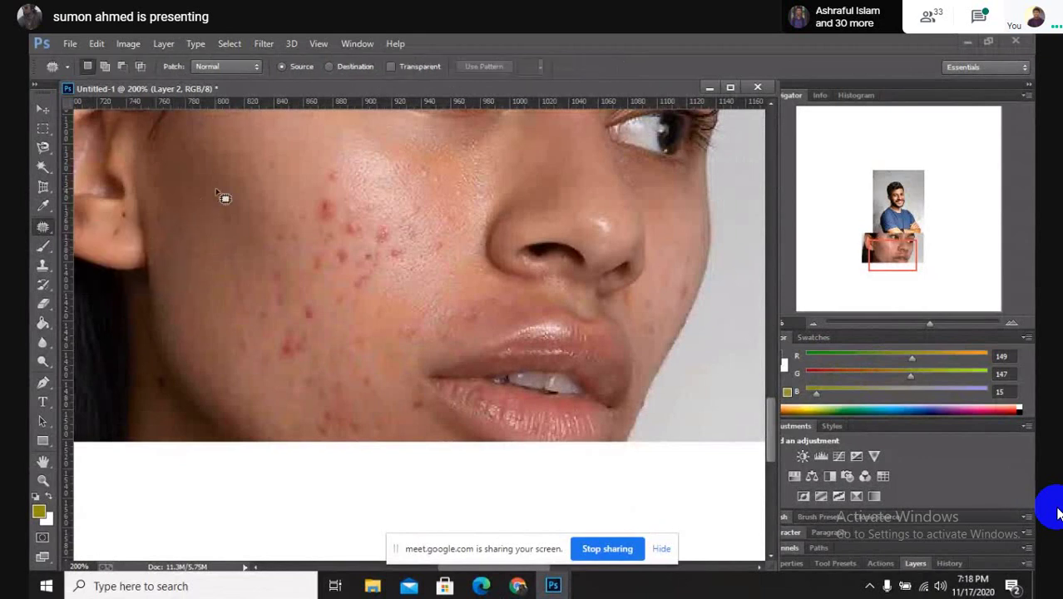
pyautogui.scroll(1, 292, 142)
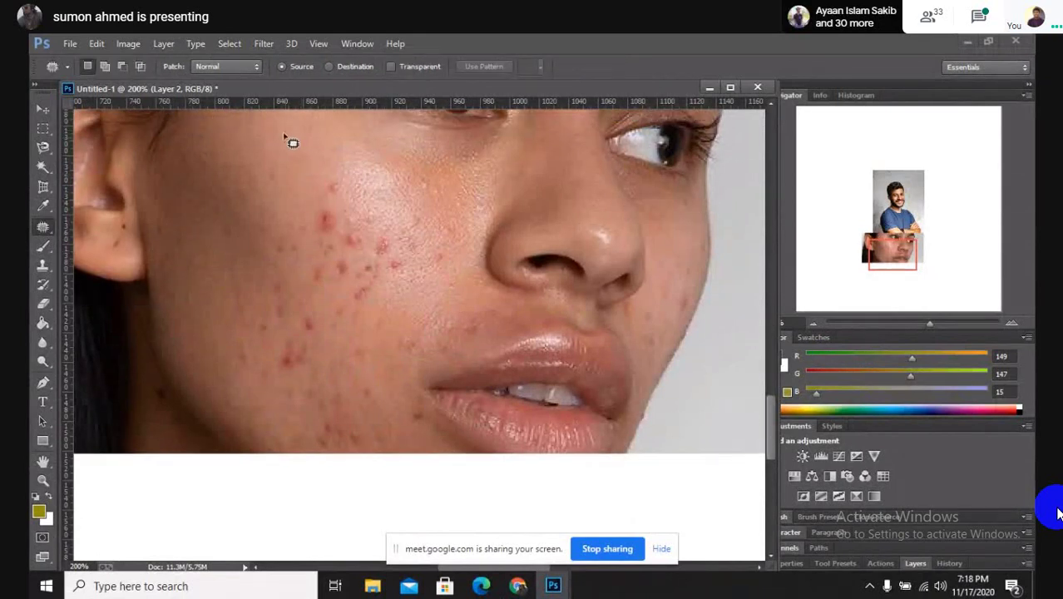
pyautogui.moveTo(286, 141)
pyautogui.mouseDown()
pyautogui.moveTo(268, 166)
pyautogui.moveTo(316, 178)
pyautogui.moveTo(297, 136)
pyautogui.moveTo(284, 142)
pyautogui.moveTo(327, 219)
pyautogui.mouseUp()
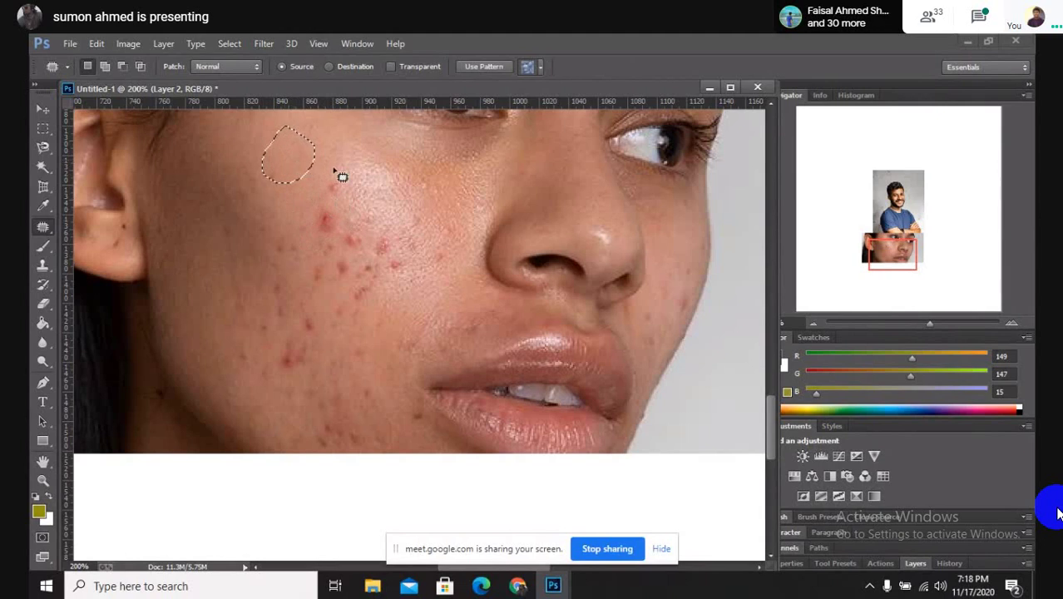
pyautogui.hotkey('ctrl', 'd')
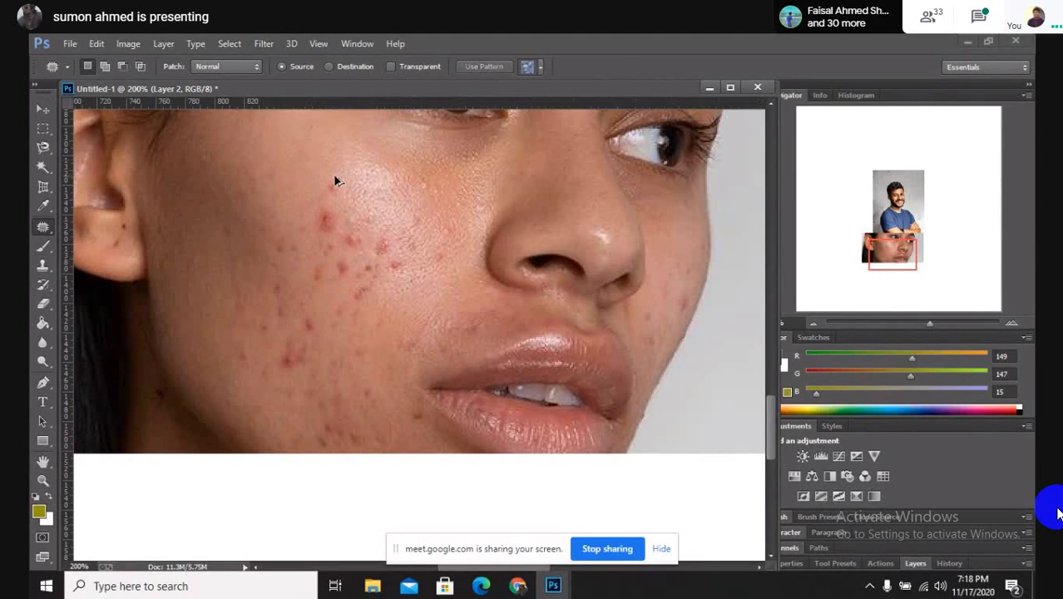
# Patch the large red spot on the upper cheek using the clear skin beside it, deselect, and undo the patch.
pyautogui.moveTo(337, 188)
pyautogui.mouseDown()
pyautogui.moveTo(316, 221)
pyautogui.moveTo(353, 247)
pyautogui.moveTo(351, 183)
pyautogui.moveTo(325, 185)
pyautogui.moveTo(381, 188)
pyautogui.moveTo(289, 154)
pyautogui.moveTo(281, 161)
pyautogui.mouseUp()
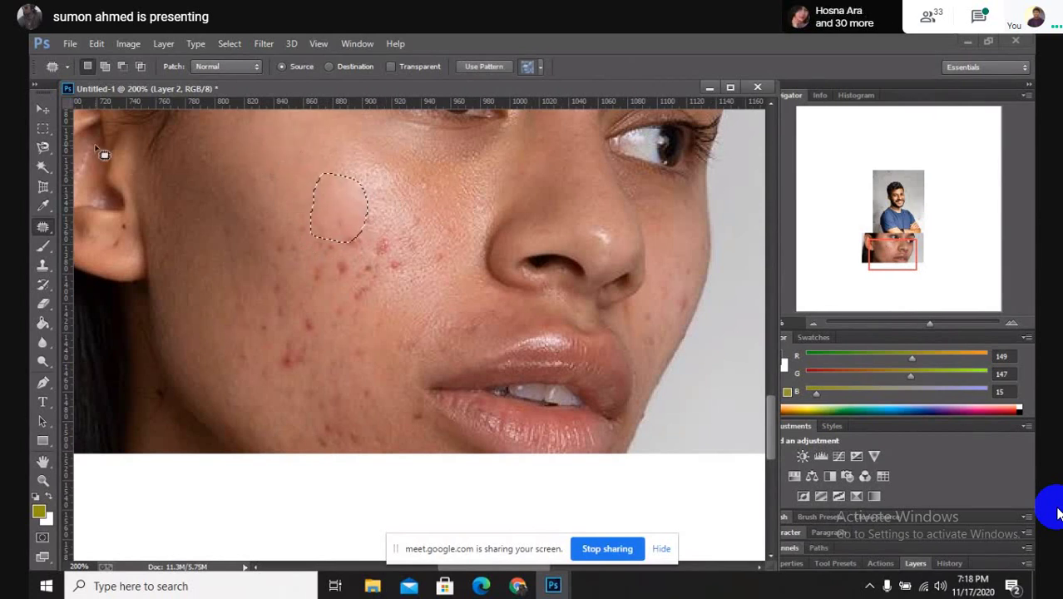
pyautogui.hotkey('ctrl', 'd')
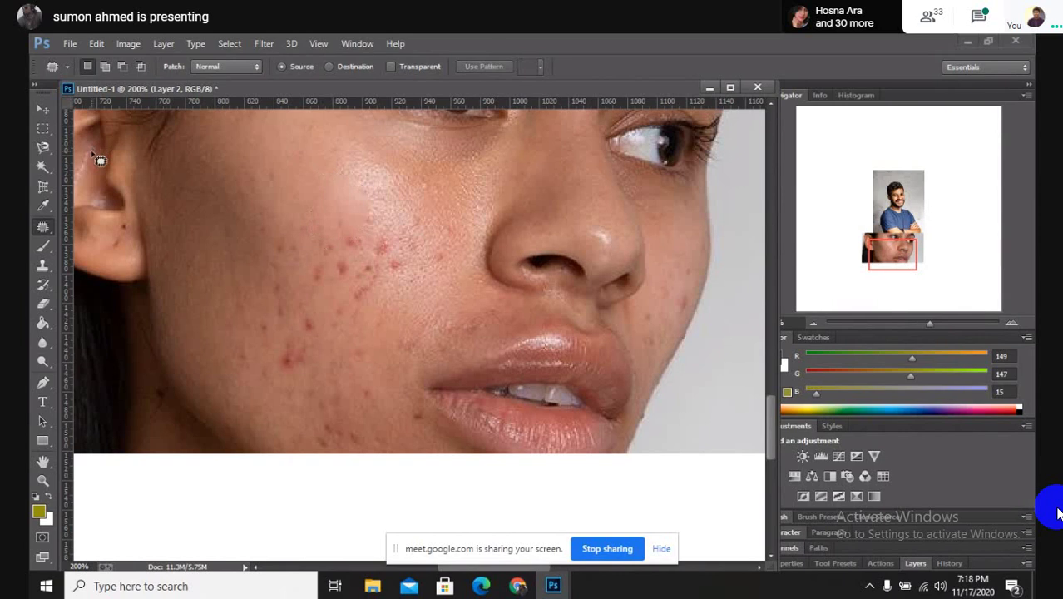
pyautogui.moveTo(315, 208)
pyautogui.mouseDown()
pyautogui.moveTo(325, 175)
pyautogui.moveTo(362, 218)
pyautogui.moveTo(316, 233)
pyautogui.mouseUp()
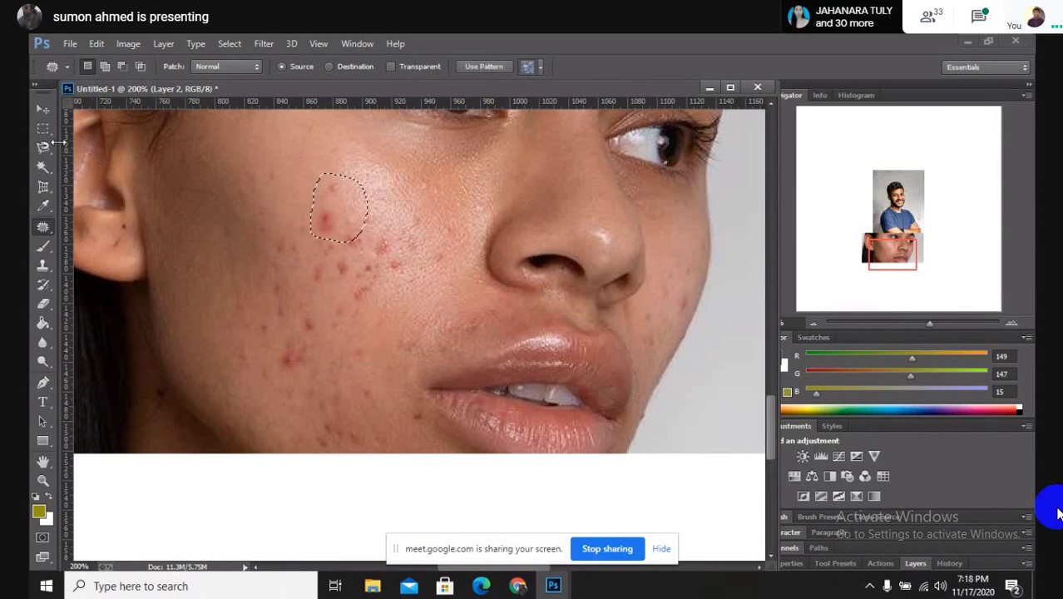
pyautogui.rightClick(43, 227)
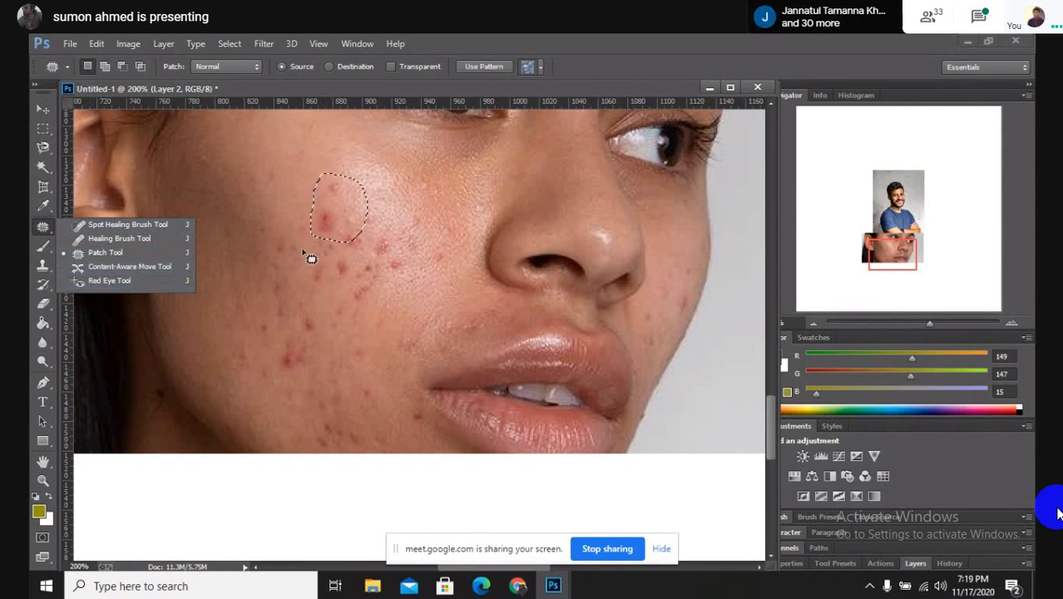
pyautogui.scroll(2, 310, 258)
pyautogui.scroll(1, 312, 259)
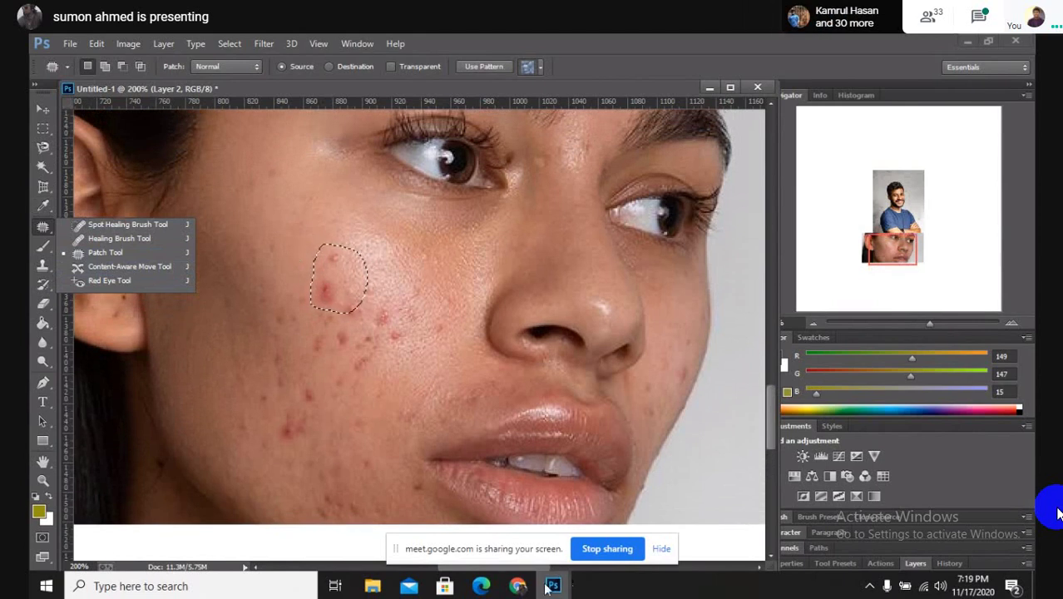
# Switch to the blemish image search in Chrome and search Google Images for "red eye".
pyautogui.click(517, 586)
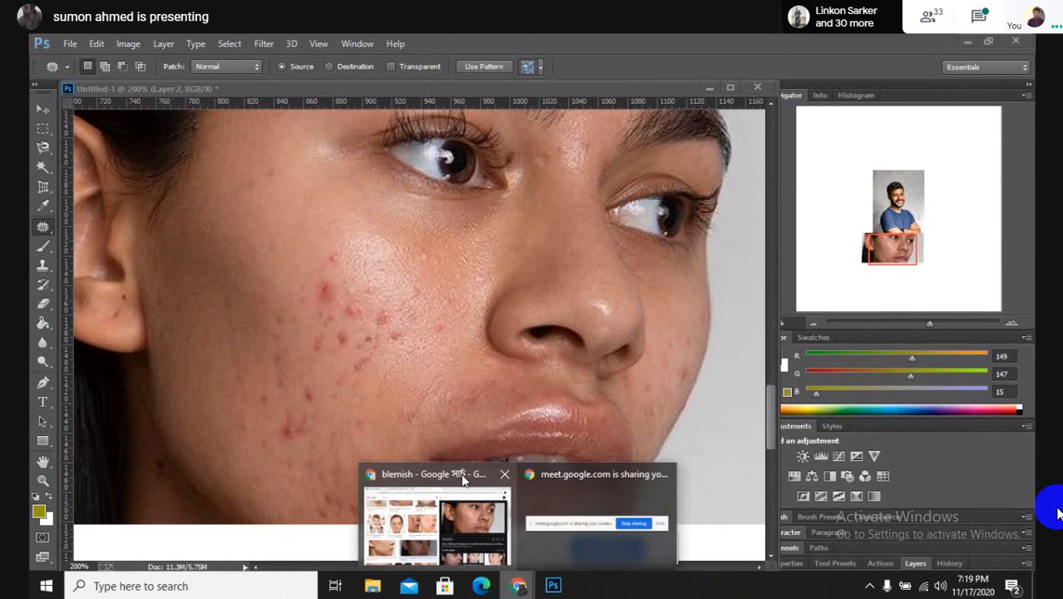
pyautogui.click(463, 481)
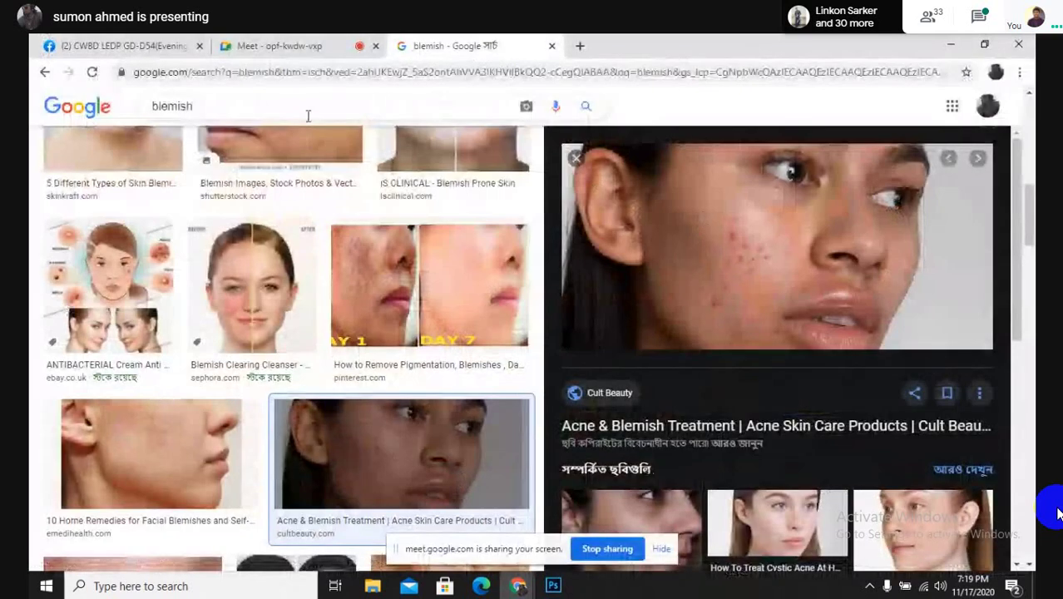
pyautogui.click(179, 108)
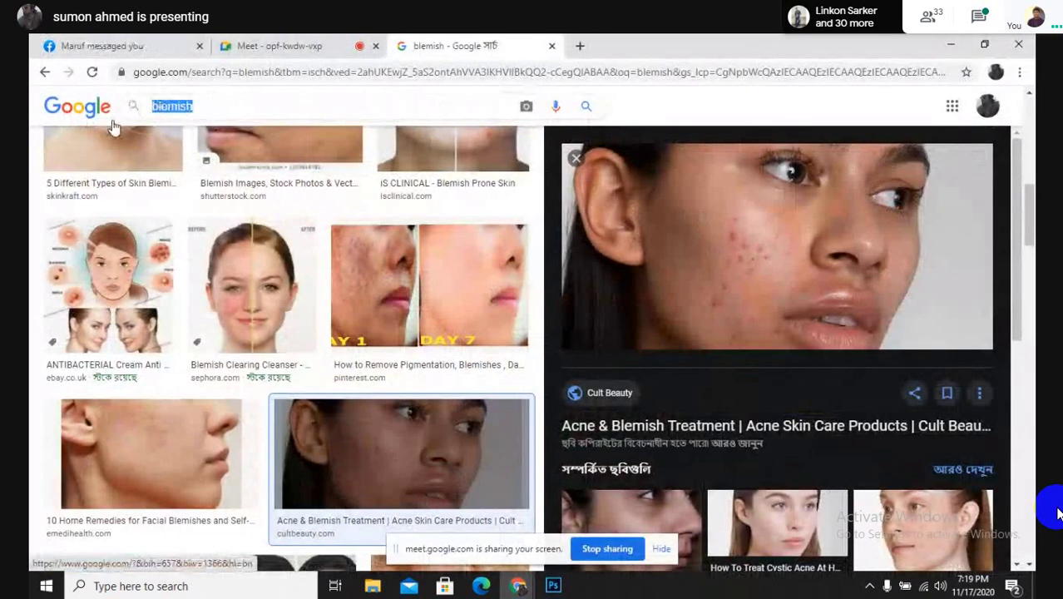
pyautogui.write('red ')
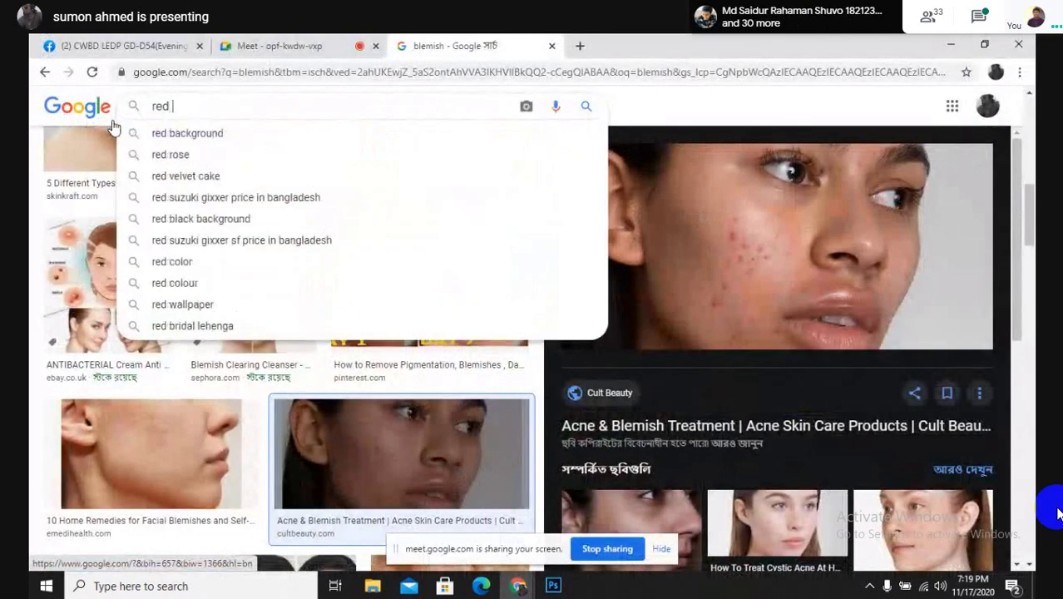
pyautogui.write('eye')
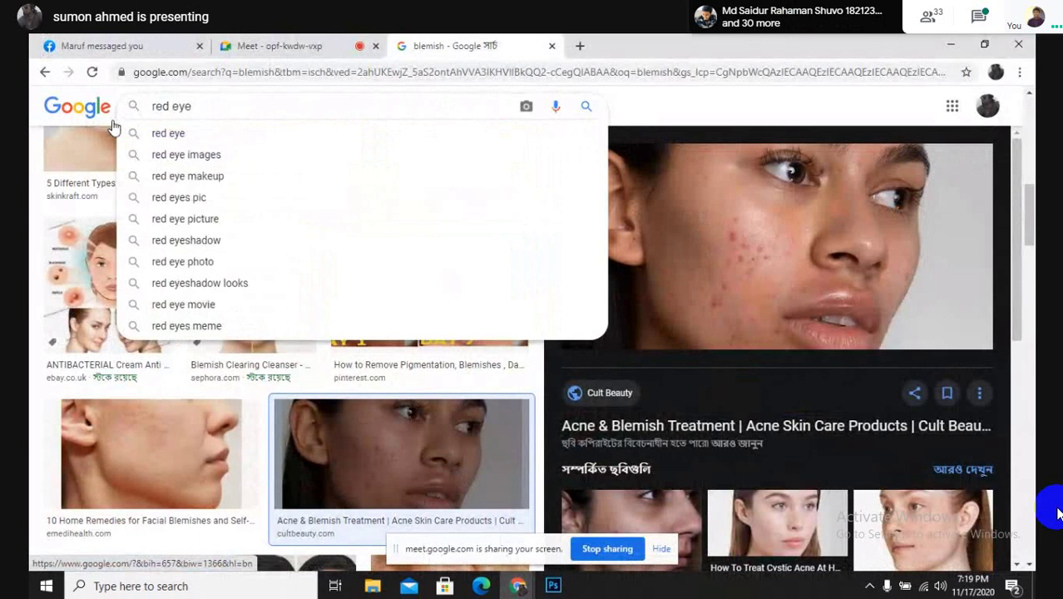
pyautogui.press('Return')
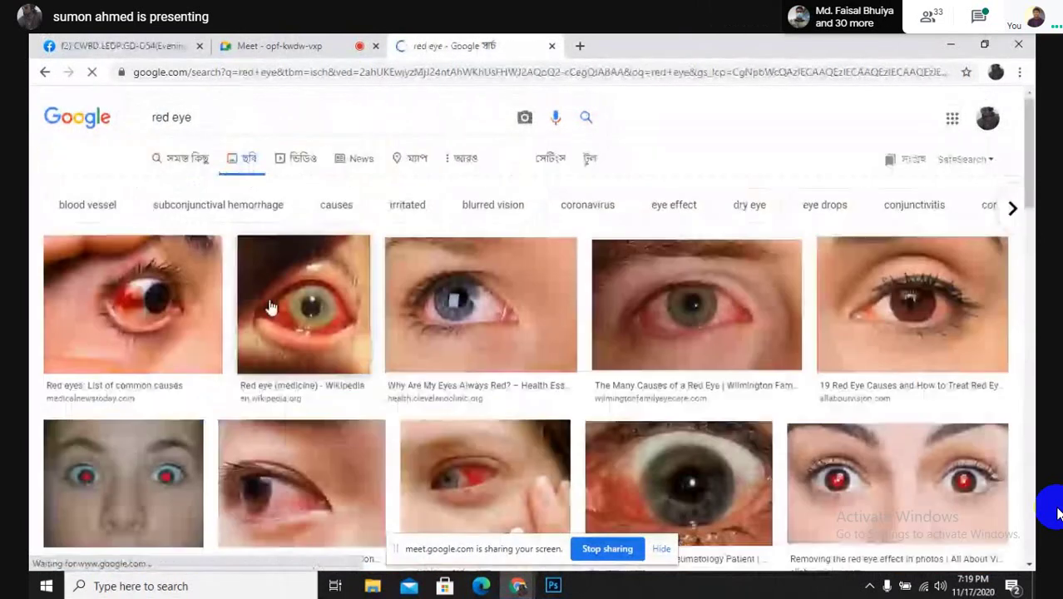
# Open the "What Causes Red Eye In Photos?" result from the image results and copy its enlarged image.
pyautogui.scroll(-10, 274, 309)
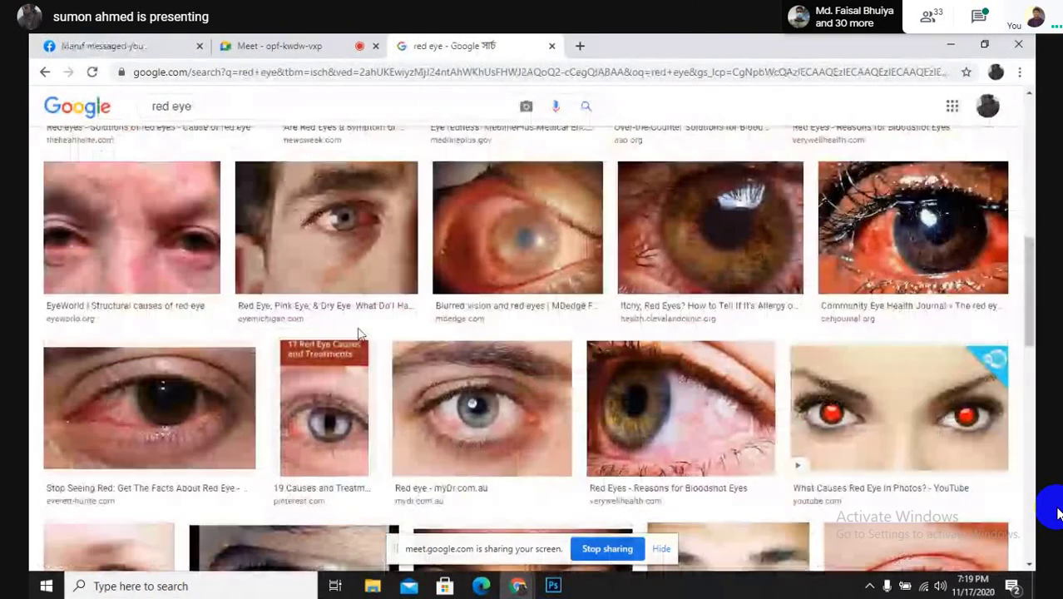
pyautogui.click(889, 421)
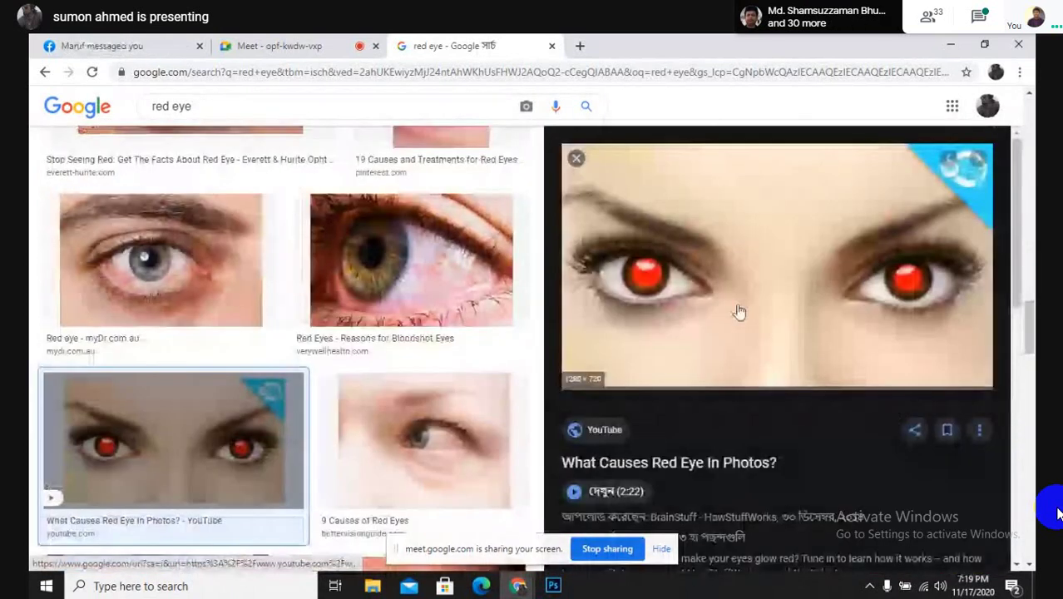
pyautogui.rightClick(749, 232)
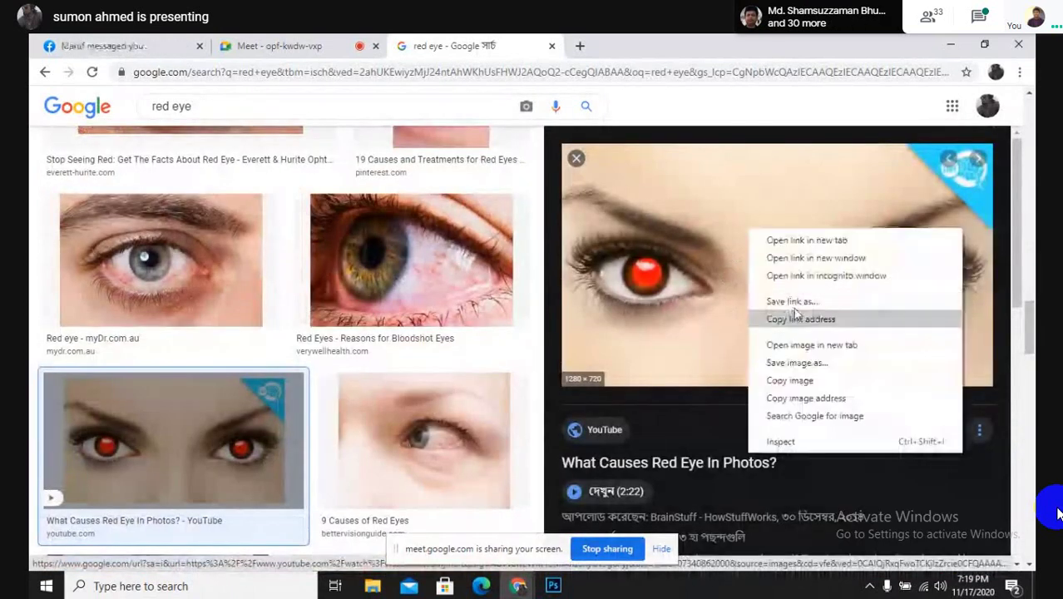
pyautogui.click(800, 381)
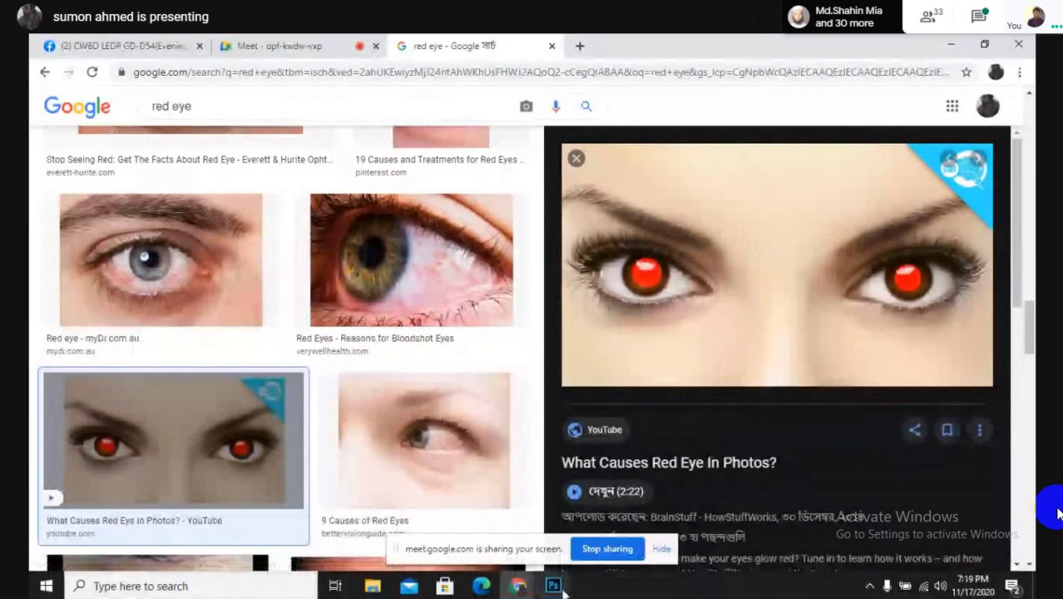
# Switch to Photoshop and paste the copied red-eye image into Untitled-1 as a new layer.
pyautogui.moveTo(555, 588)
pyautogui.click(638, 520)
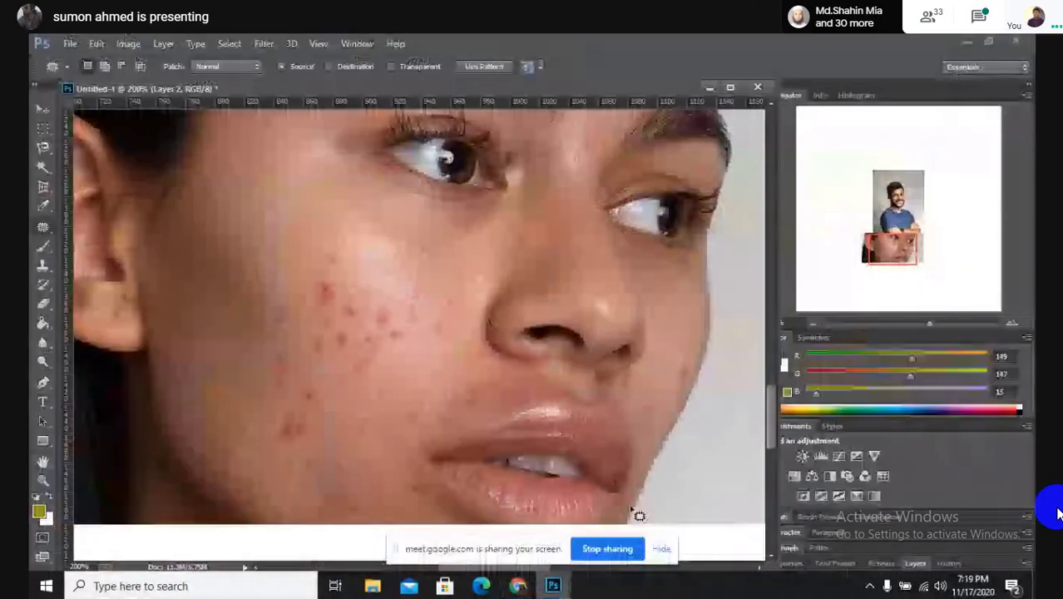
pyautogui.hotkey('ctrl', '-')
pyautogui.hotkey('ctrl', '-')
pyautogui.hotkey('ctrl', '-')
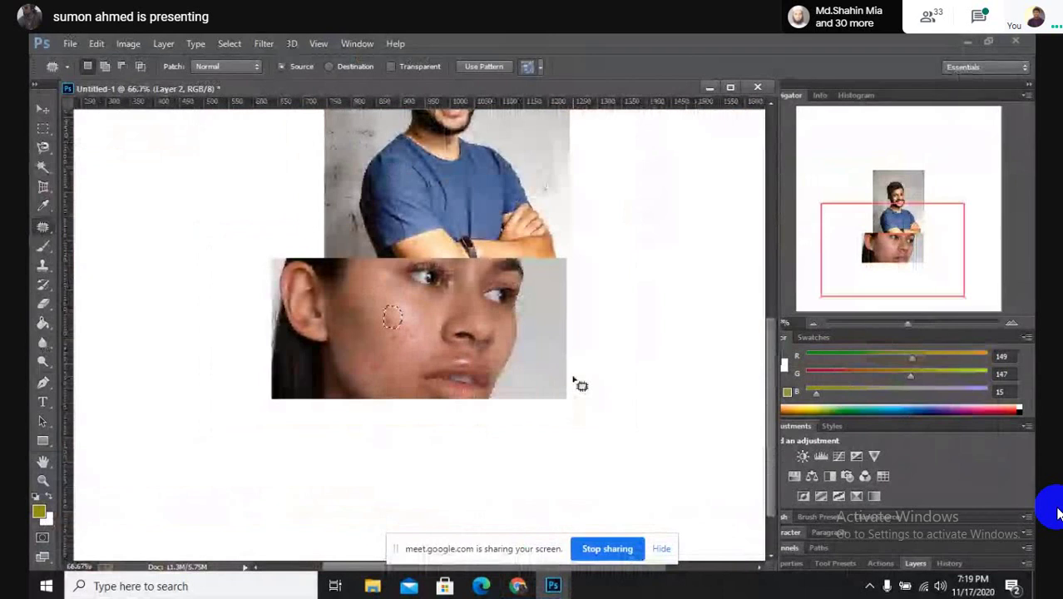
pyautogui.scroll(-2, 575, 383)
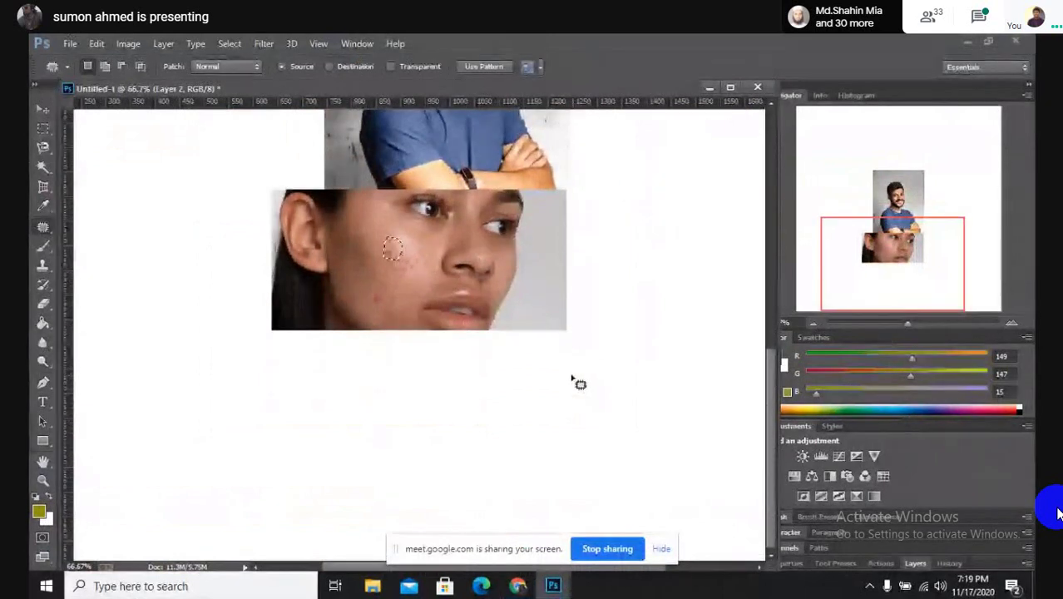
pyautogui.click(42, 109)
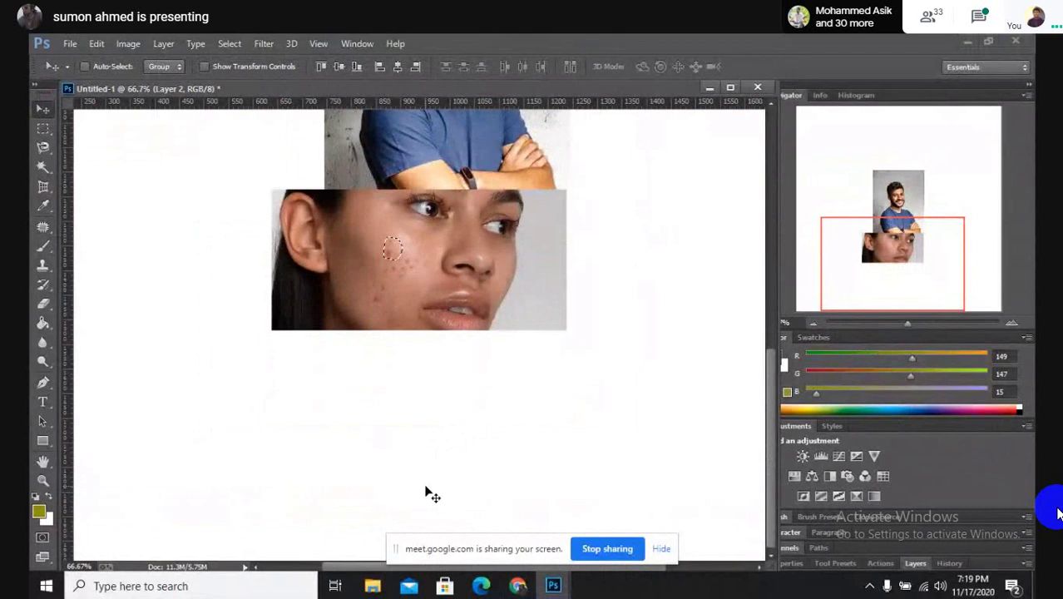
pyautogui.hotkey('ctrl', 'v')
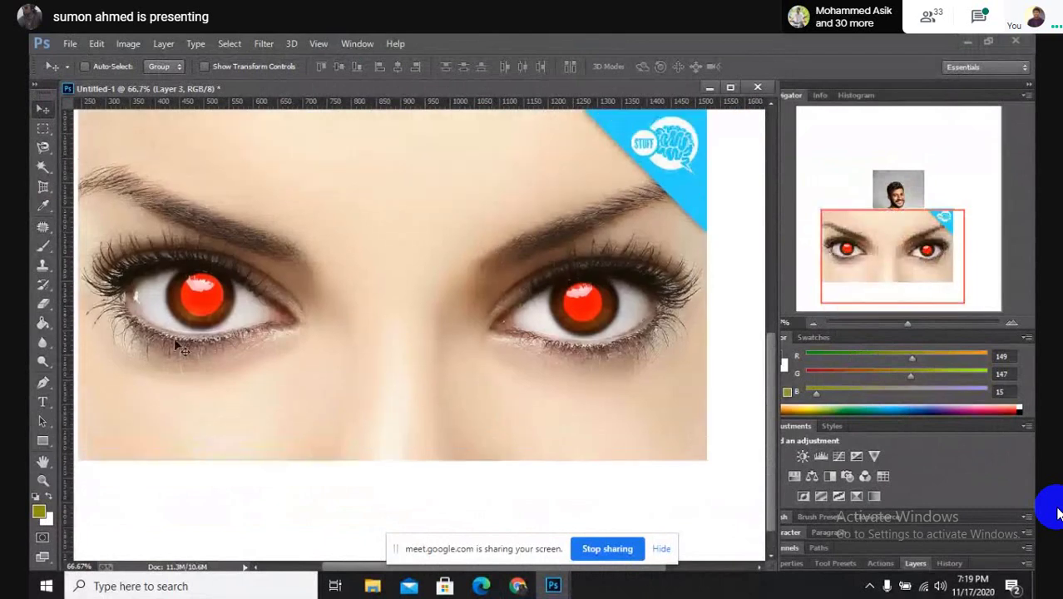
# Try the Red Eye Tool at 50% pupil size and 50% darken amount on the left-hand red pupil, and undo the correction.
pyautogui.click(45, 227)
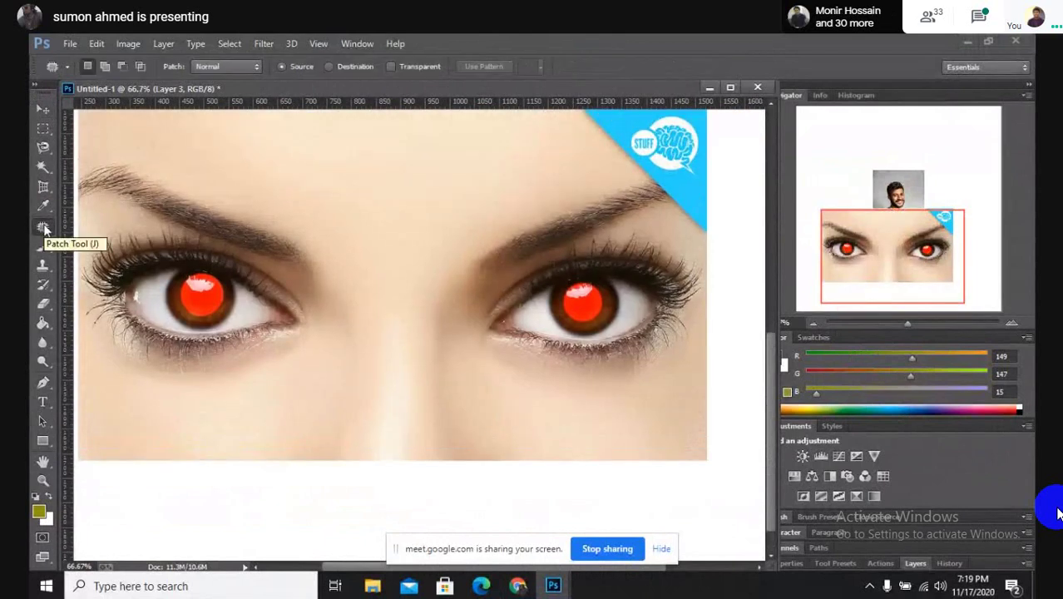
pyautogui.rightClick(44, 227)
pyautogui.click(100, 278)
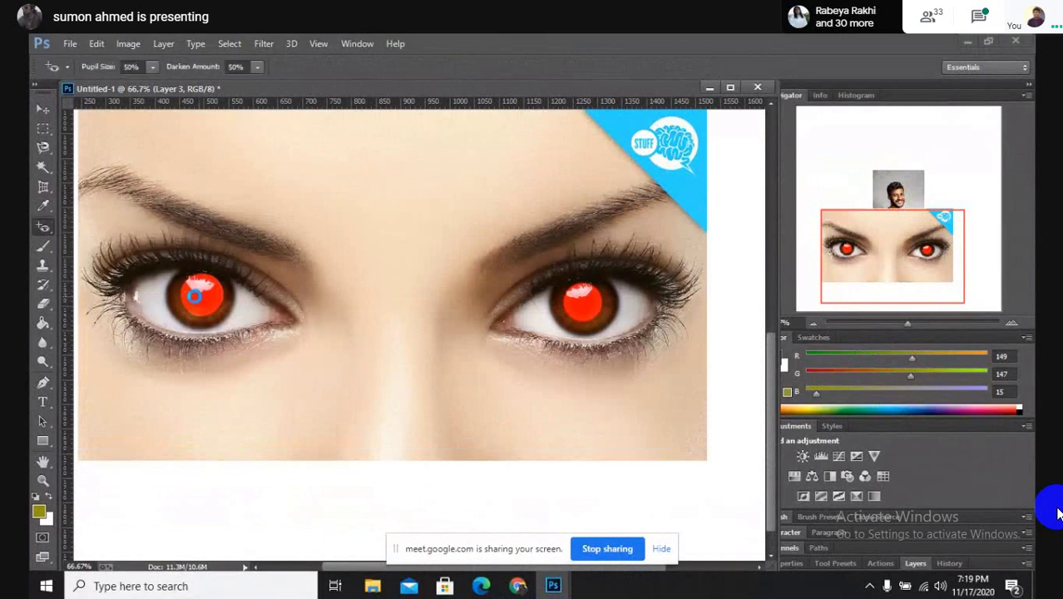
pyautogui.click(195, 297)
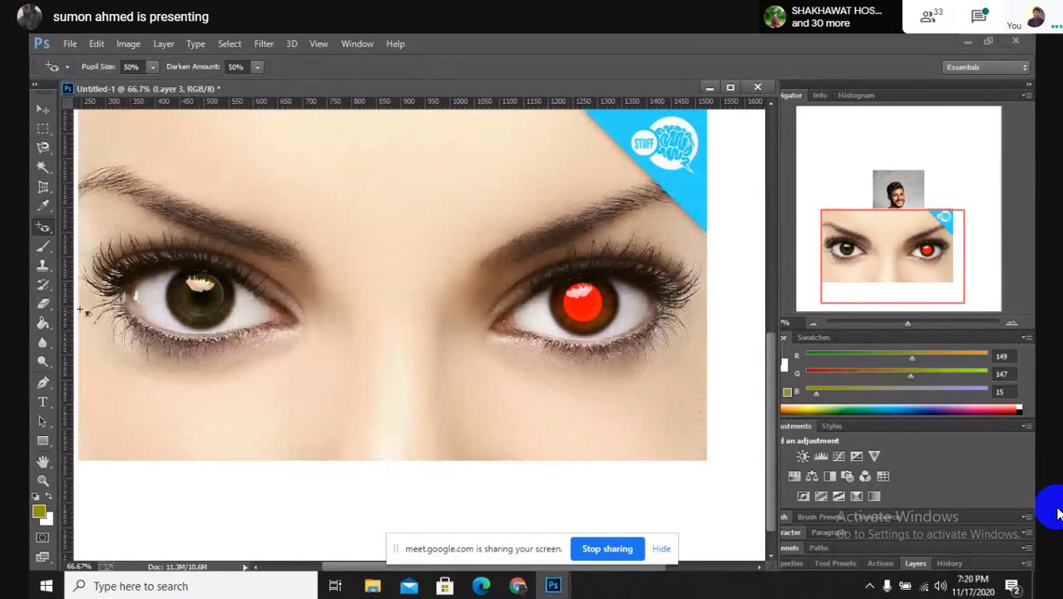
pyautogui.rightClick(46, 233)
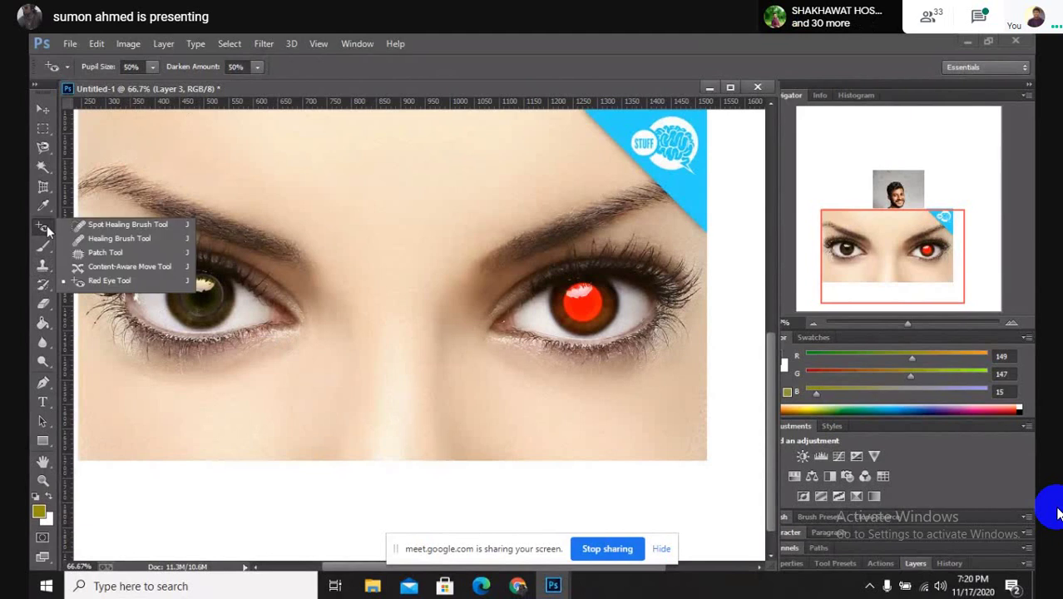
pyautogui.click(123, 283)
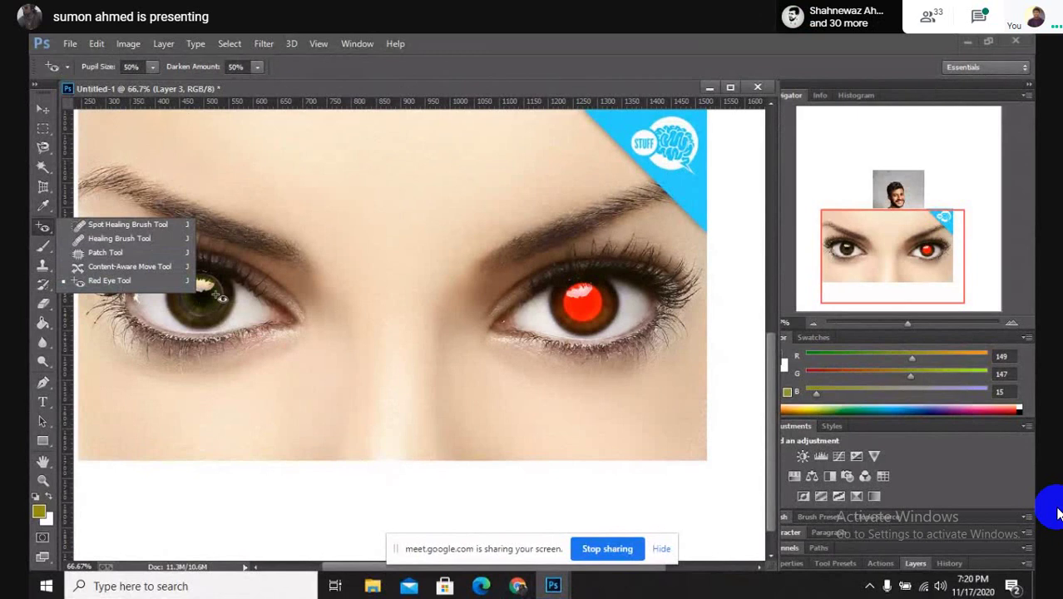
pyautogui.click(42, 108)
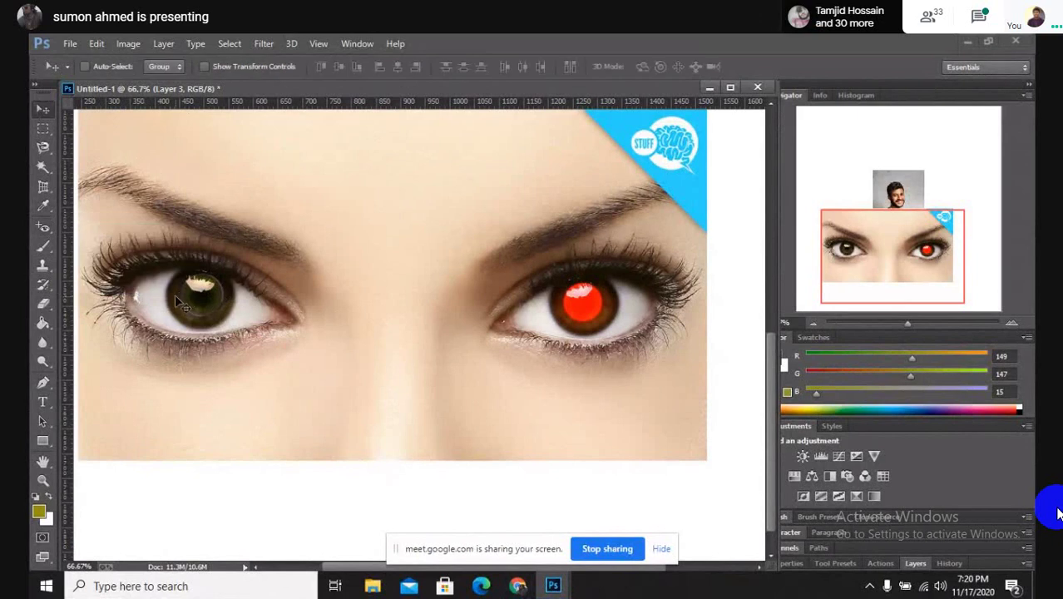
pyautogui.moveTo(175, 294); pyautogui.dragTo(175, 294)
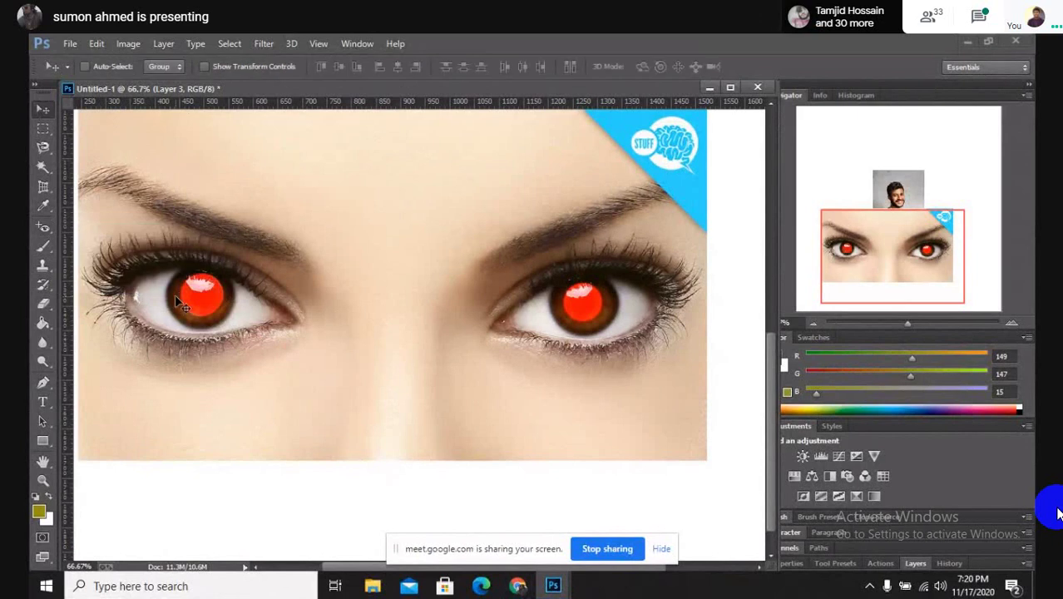
# Correct both red pupils using the Red Eye Tool with pupil size set to 27% and darken amount at 50%.
pyautogui.rightClick(43, 227)
pyautogui.click(104, 278)
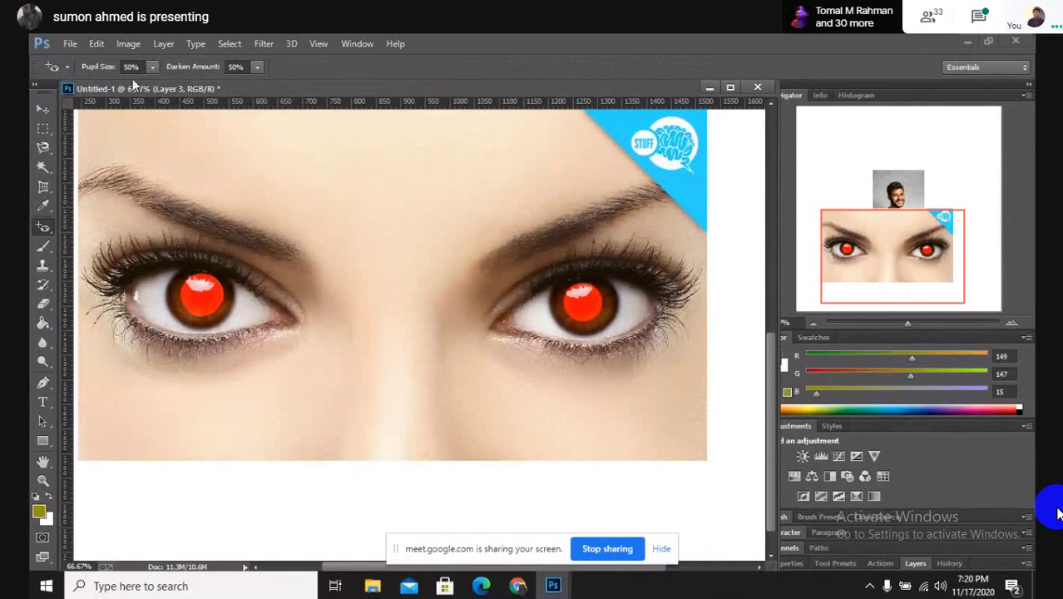
pyautogui.click(152, 67)
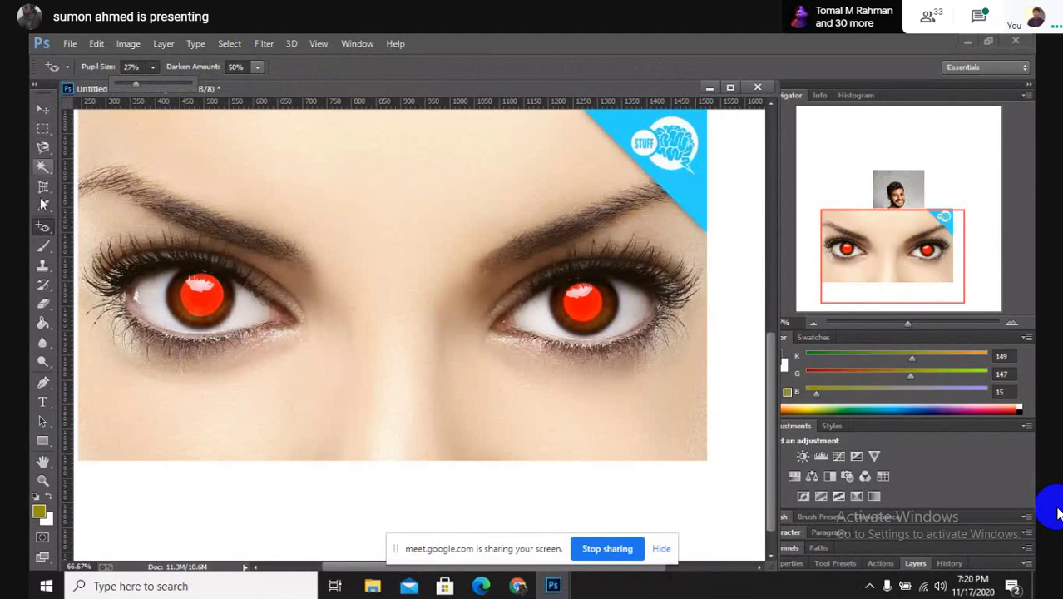
pyautogui.click(197, 295)
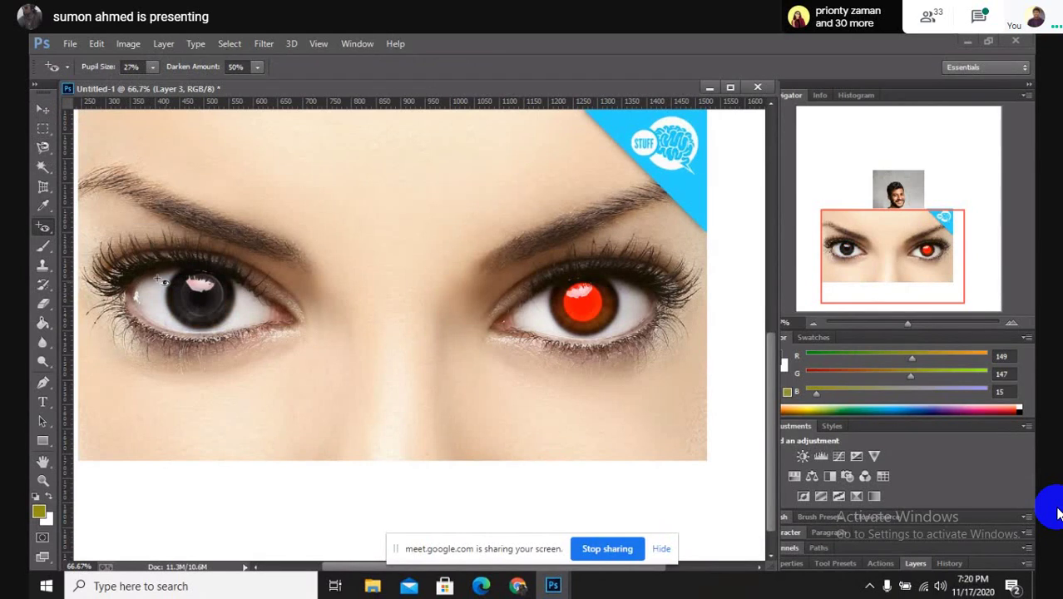
pyautogui.click(583, 308)
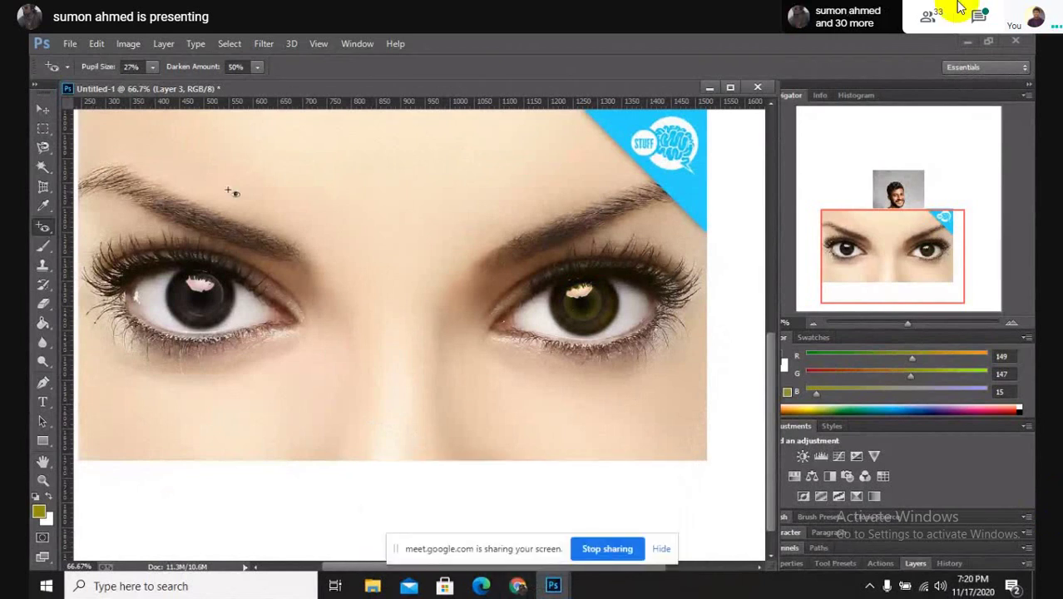
# Leave the full-screen meeting view, check the meeting chat, and show the list of people in the call.
pyautogui.click(532, 54)
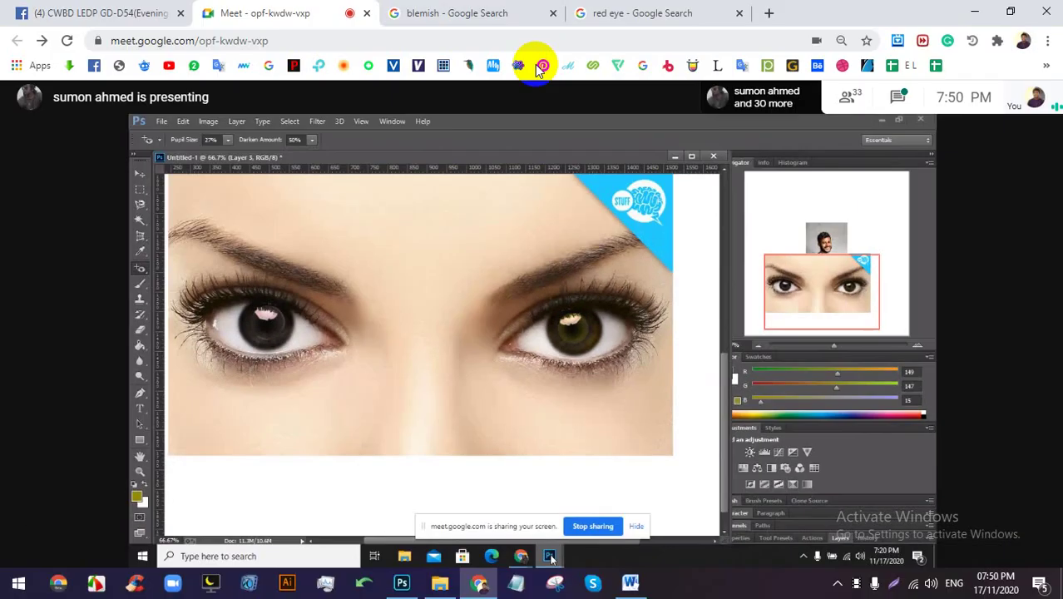
pyautogui.click(848, 96)
pyautogui.click(1007, 145)
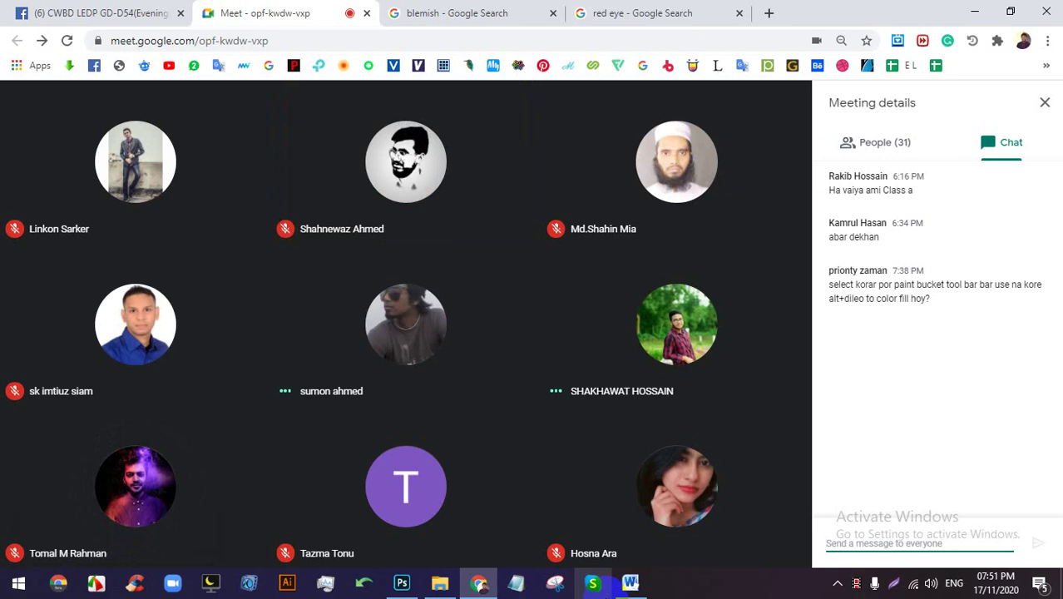
pyautogui.click(898, 147)
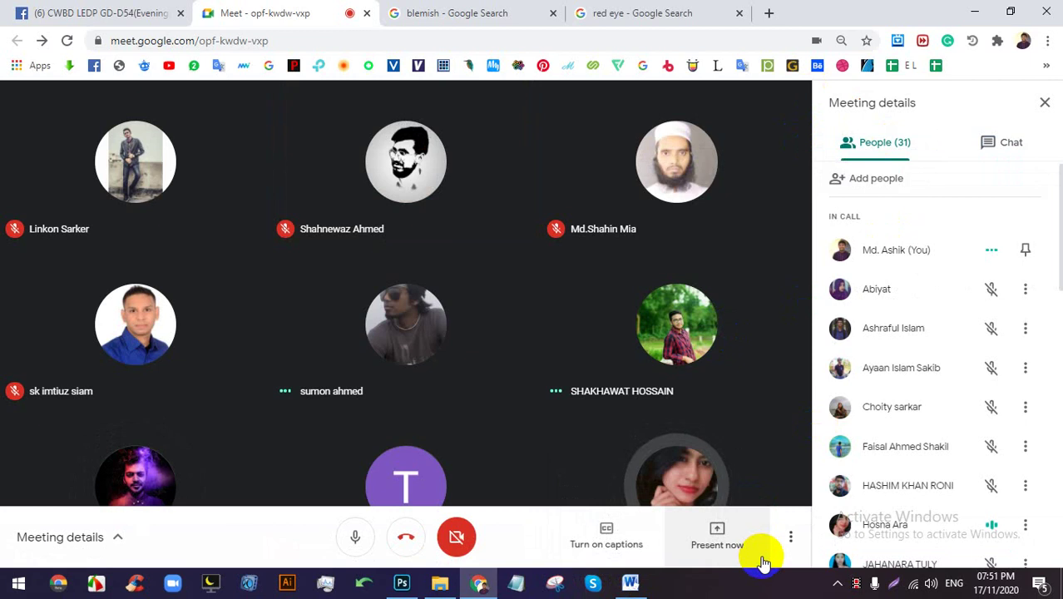
# Present the entire screen in the Google Meet call, hide the sharing notice, and switch to Photoshop.
pyautogui.click(719, 549)
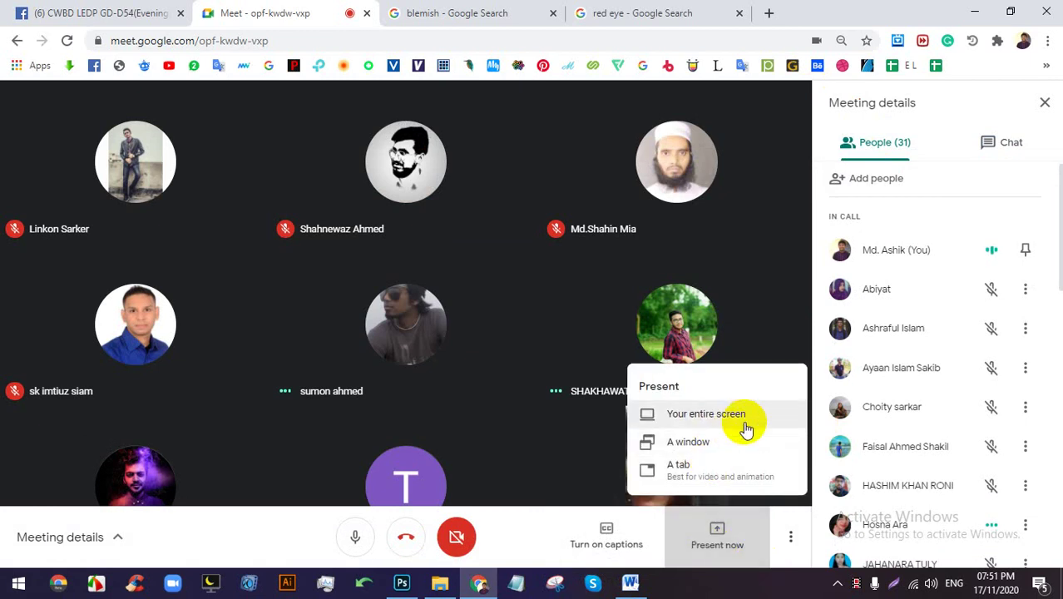
pyautogui.click(736, 411)
pyautogui.click(620, 238)
pyautogui.click(671, 376)
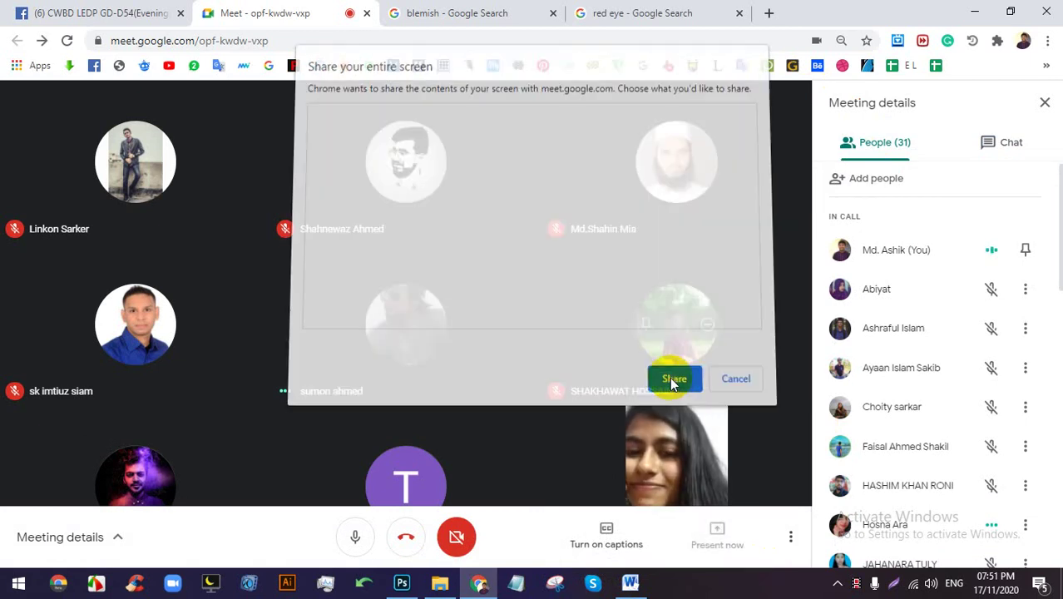
pyautogui.click(681, 549)
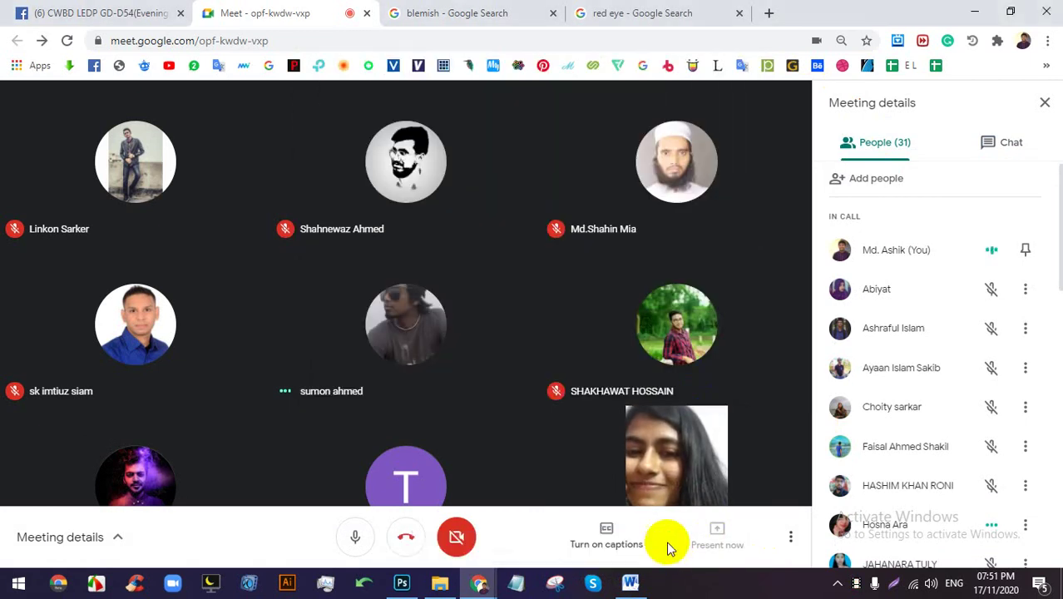
pyautogui.click(404, 584)
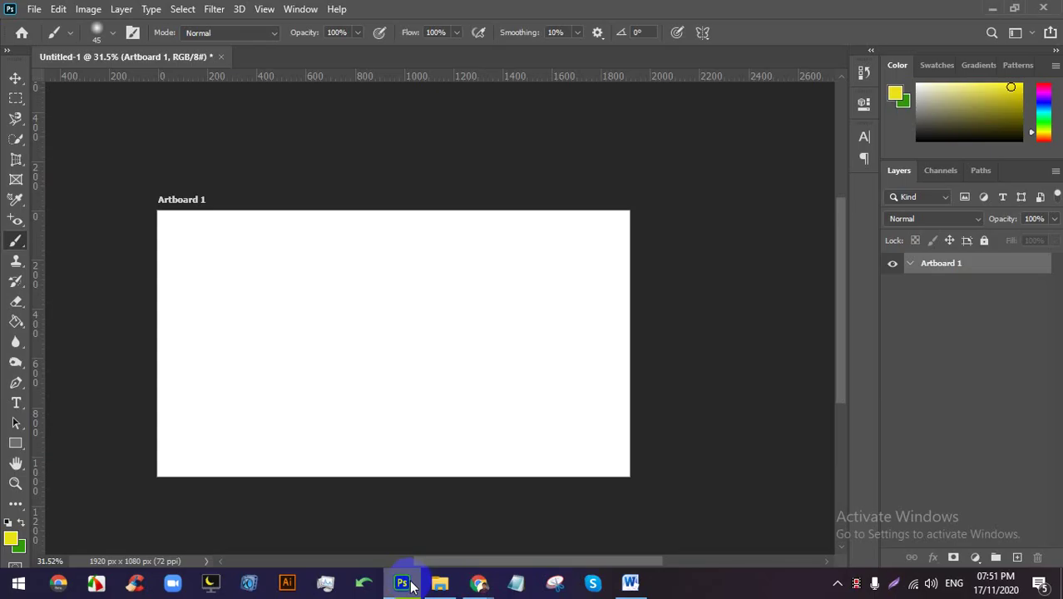
# Open the image download.jpg from the Image folder on drive E as its own document in Photoshop.
pyautogui.click(440, 584)
pyautogui.click(491, 439)
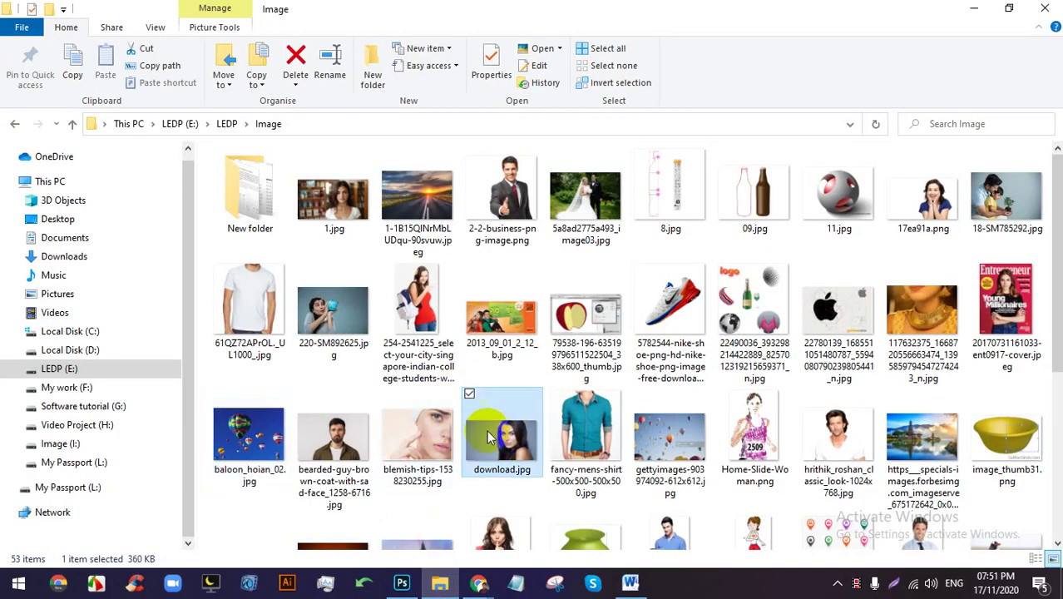
pyautogui.moveTo(490, 439); pyautogui.dragTo(510, 52)
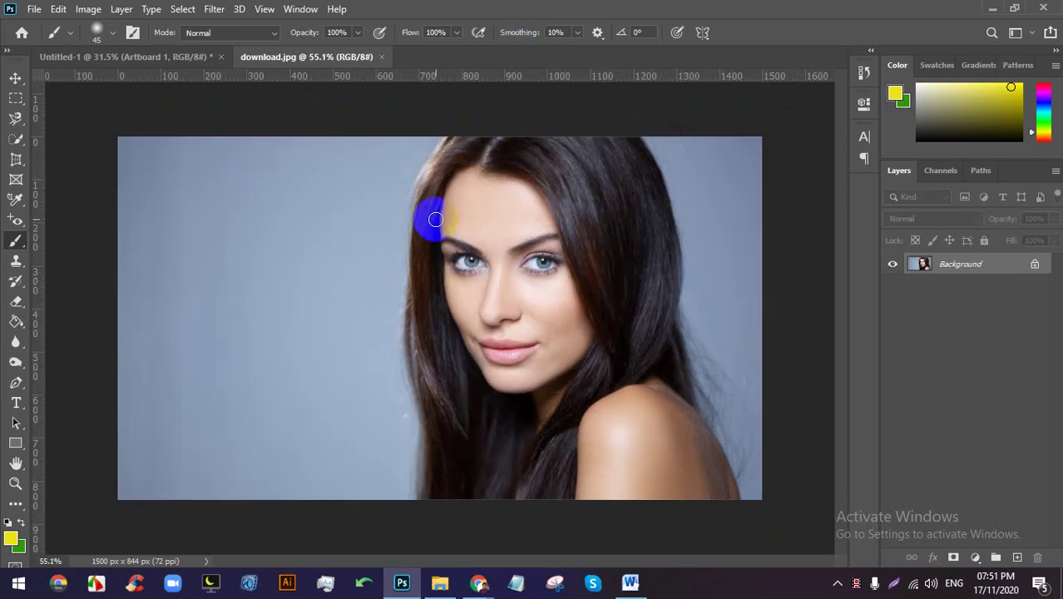
# Select the background on one side of the woman and then the other, using the Magic Wand in New Selection mode at tolerance 32.
pyautogui.click(13, 138)
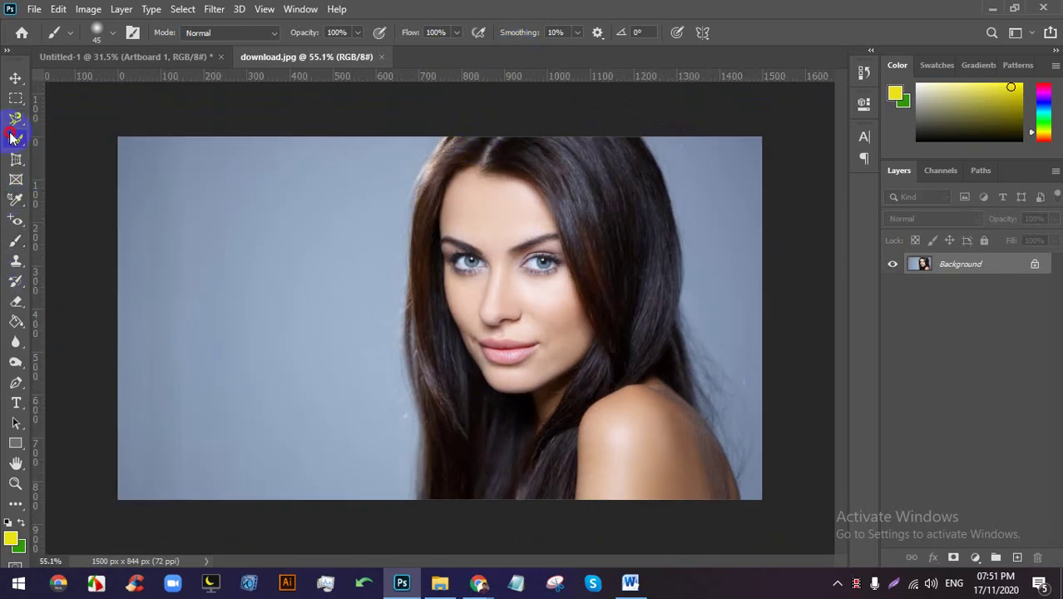
pyautogui.click(73, 158)
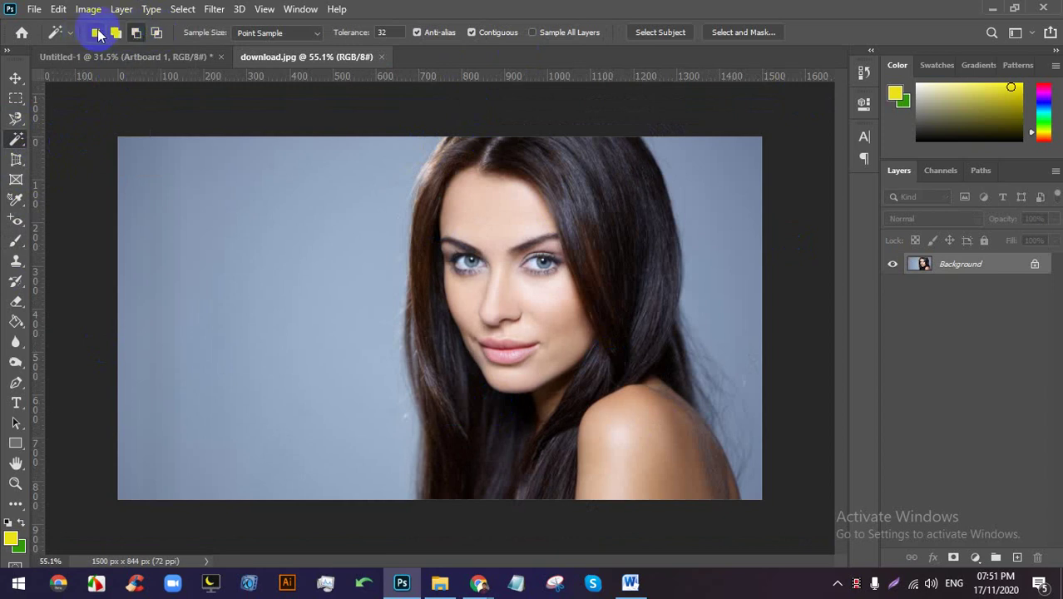
pyautogui.click(97, 33)
pyautogui.click(265, 234)
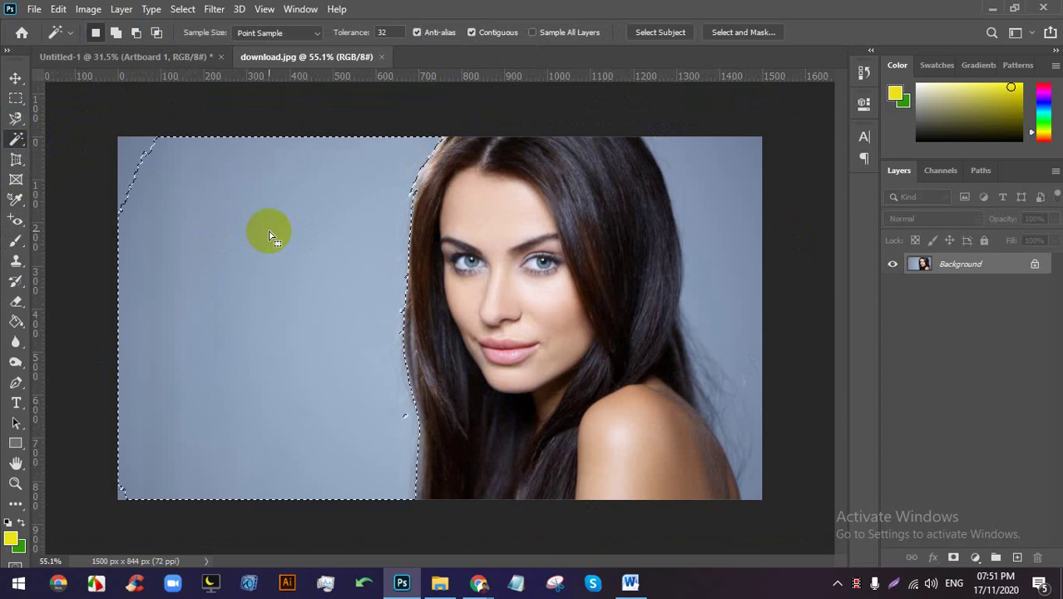
pyautogui.click(622, 203)
pyautogui.click(718, 166)
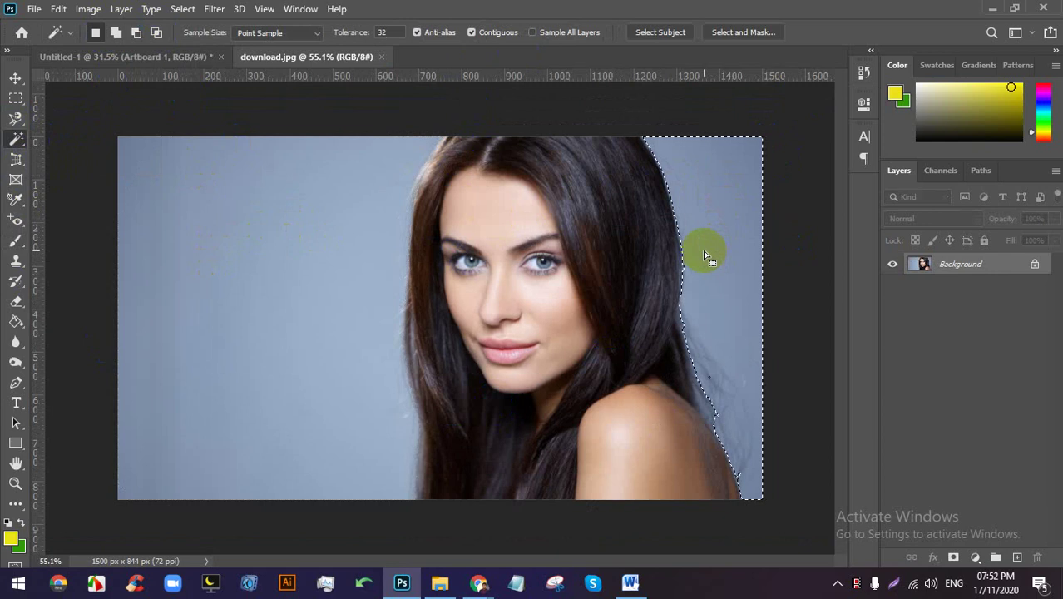
# Add the large background area to the Magic Wand selection, and try subtracting near the image's upper-left corner.
pyautogui.click(116, 32)
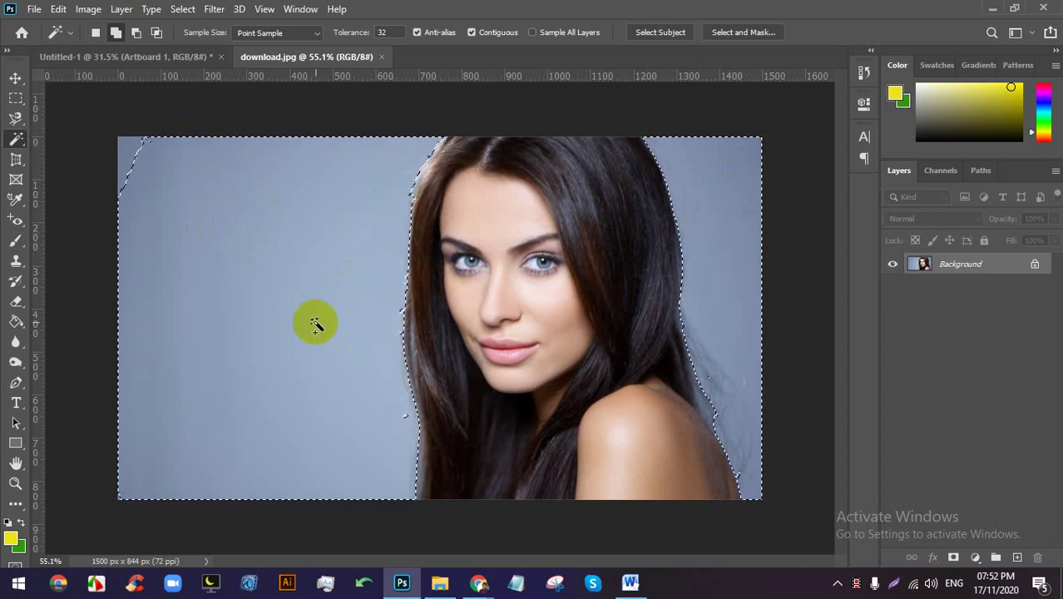
pyautogui.click(138, 32)
pyautogui.click(152, 125)
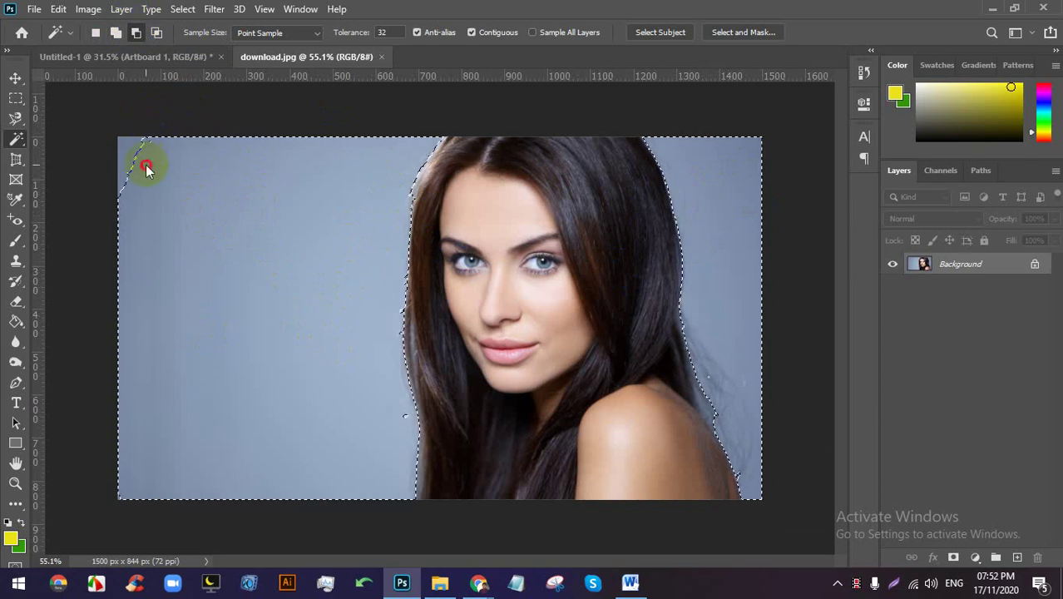
# Try the Magic Wand's intersect mode on the background beside the hair and on the woman's face.
pyautogui.click(156, 32)
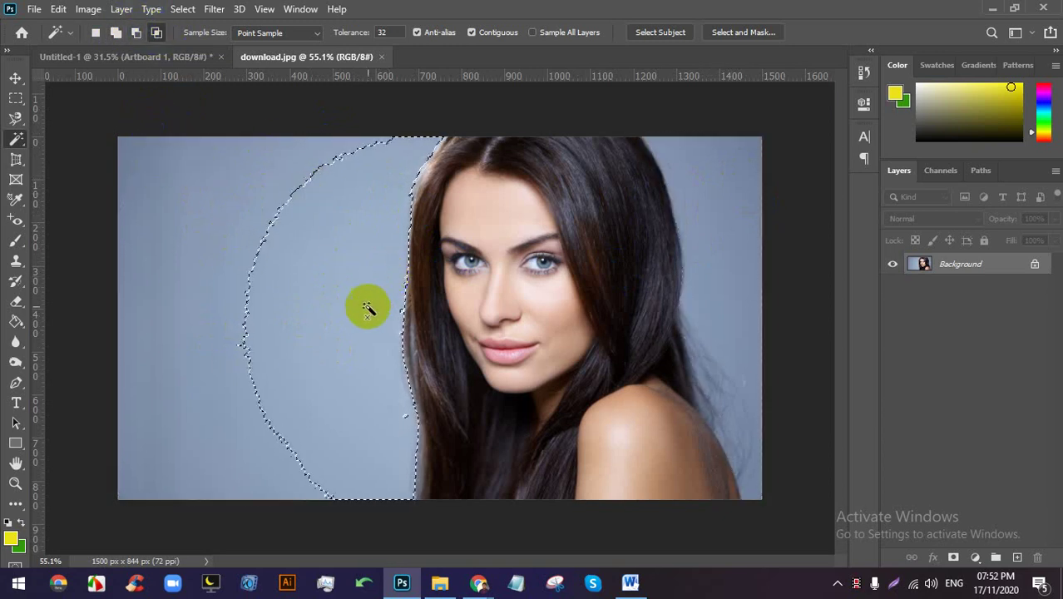
pyautogui.click(416, 343)
pyautogui.click(487, 224)
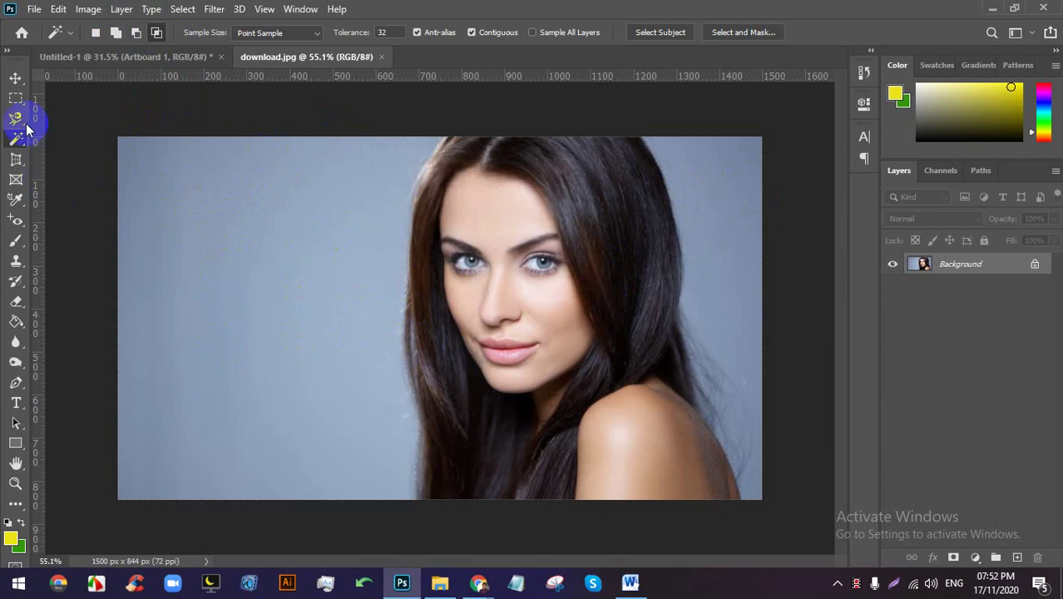
# Show the tools grouped with the Rectangular Marquee Tool and those grouped with the Magic Wand.
pyautogui.rightClick(18, 108)
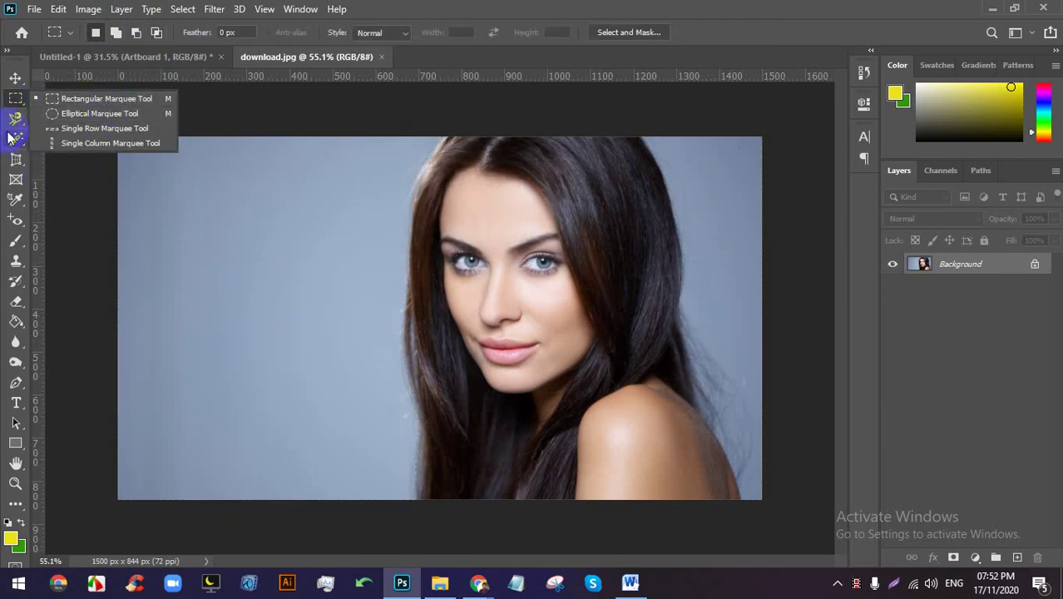
pyautogui.rightClick(10, 137)
# Bring the Untitled-1 document forward in Photoshop, and switch to the Google Meet call to read its chat.
pyautogui.click(474, 585)
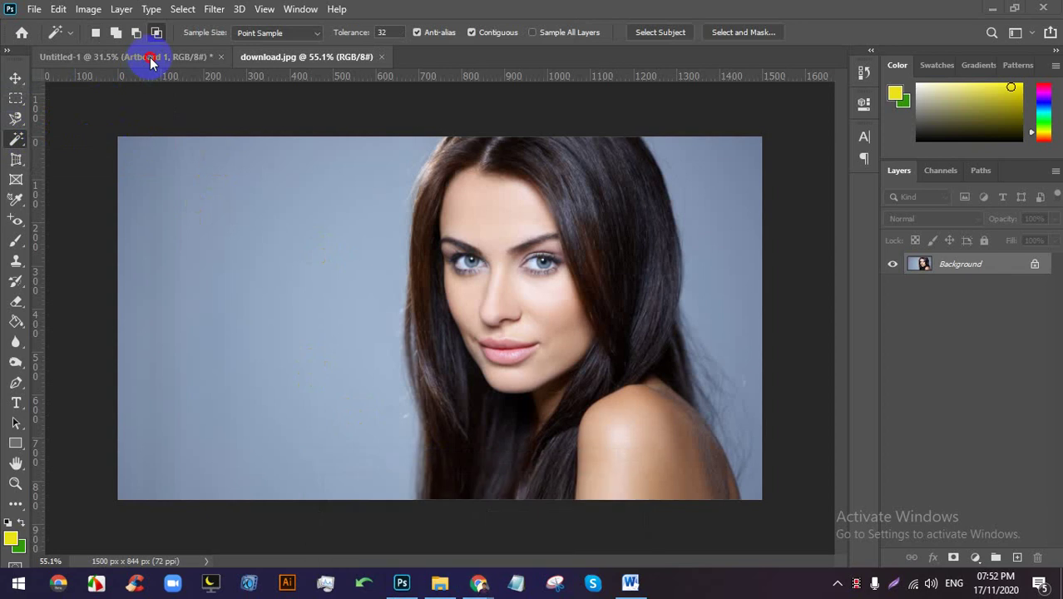
pyautogui.click(145, 63)
pyautogui.click(478, 583)
pyautogui.click(411, 511)
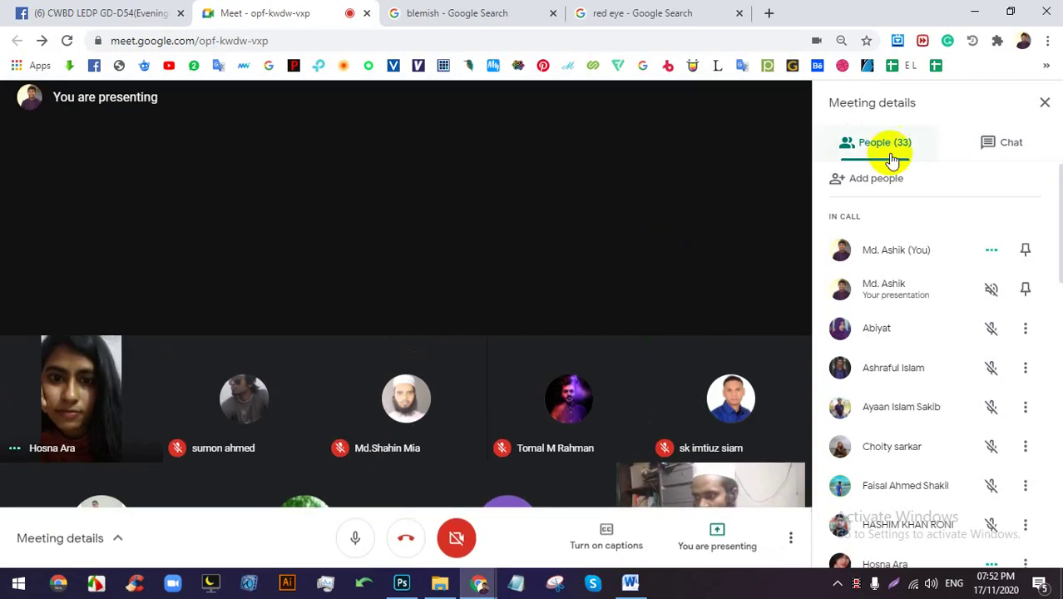
pyautogui.click(989, 140)
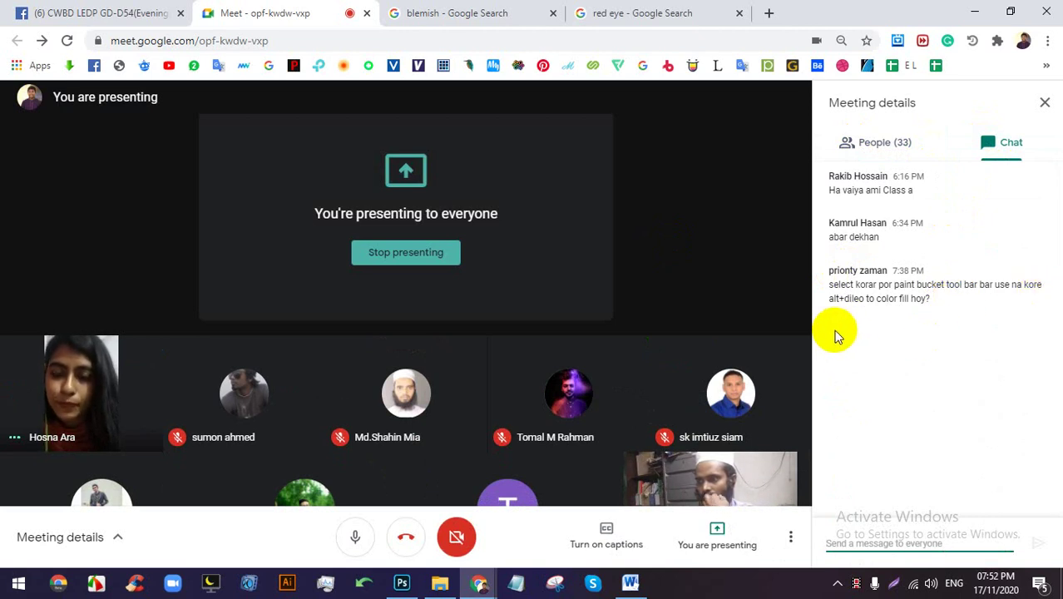
# Switch to Photoshop, add a new layer to Artboard 1 and choose the Paint Bucket Tool.
pyautogui.click(402, 582)
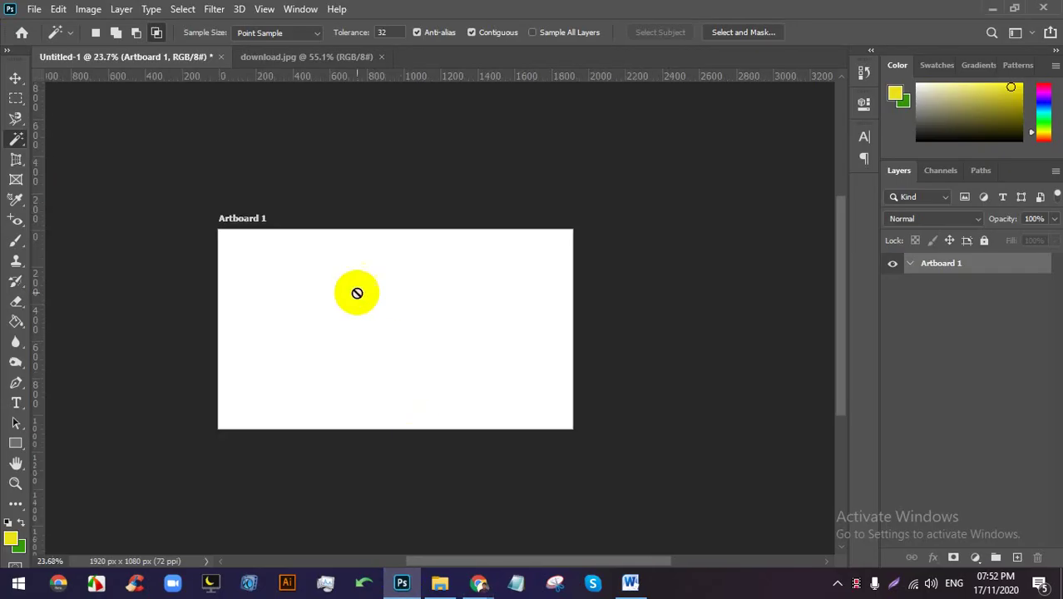
pyautogui.scroll(3, 233, 317)
pyautogui.click(1017, 557)
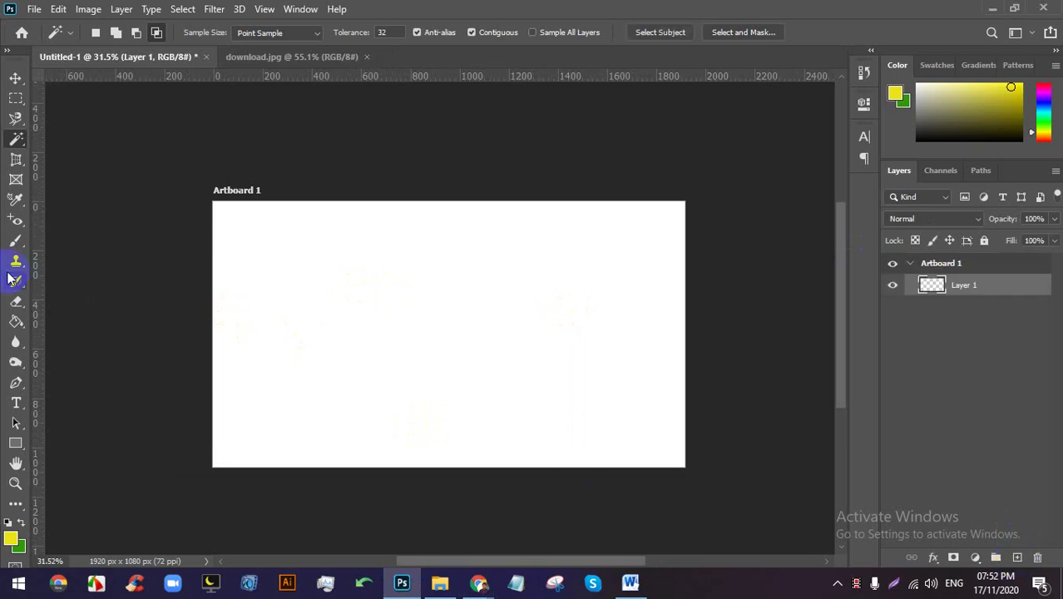
pyautogui.click(16, 319)
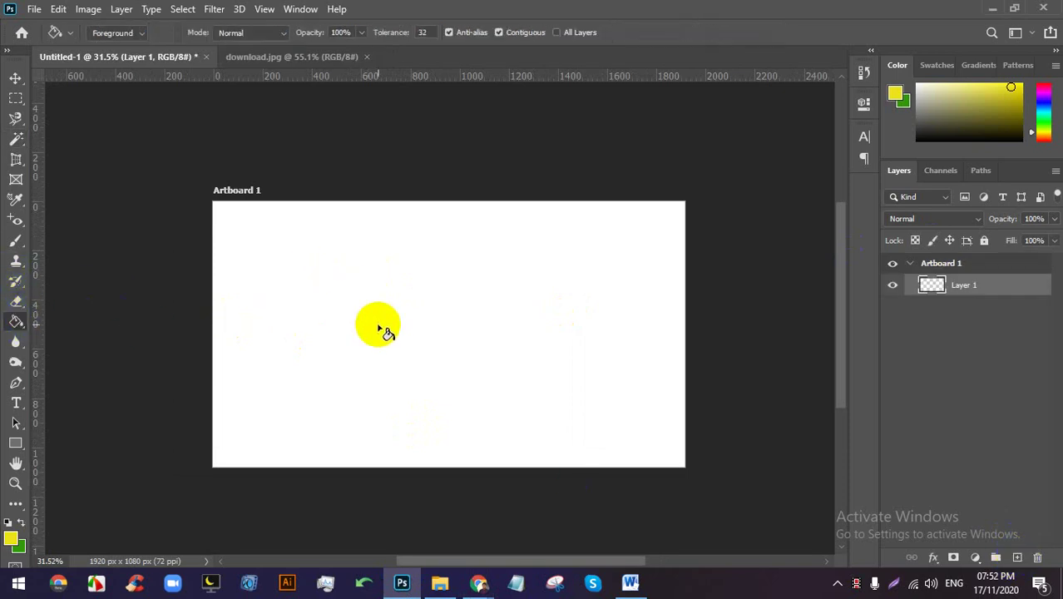
pyautogui.scroll(1, 379, 330)
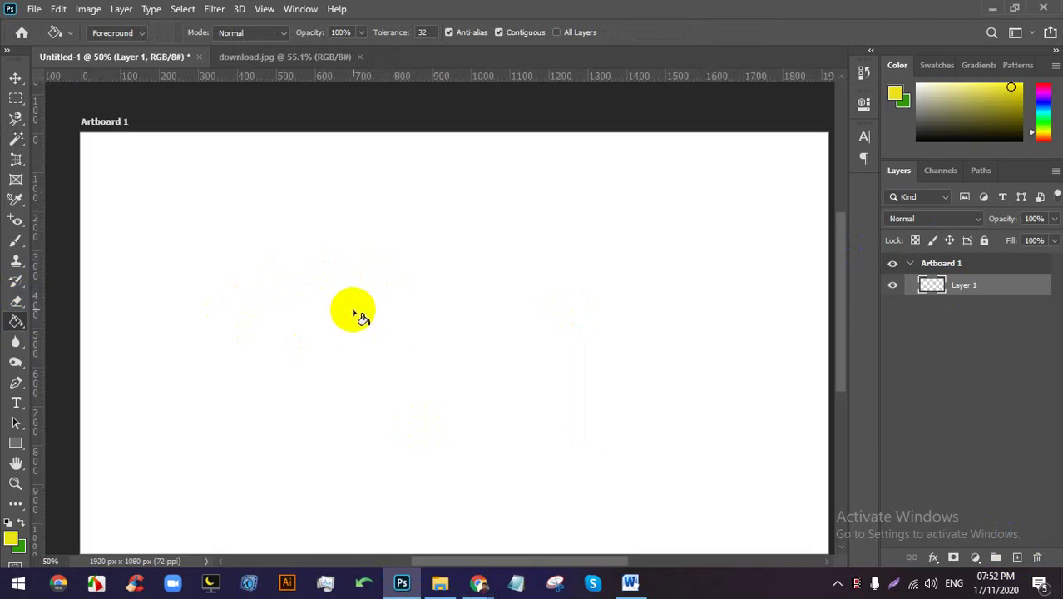
# Return to the Google Meet call, show the people list and stop presenting the screen.
pyautogui.click(471, 585)
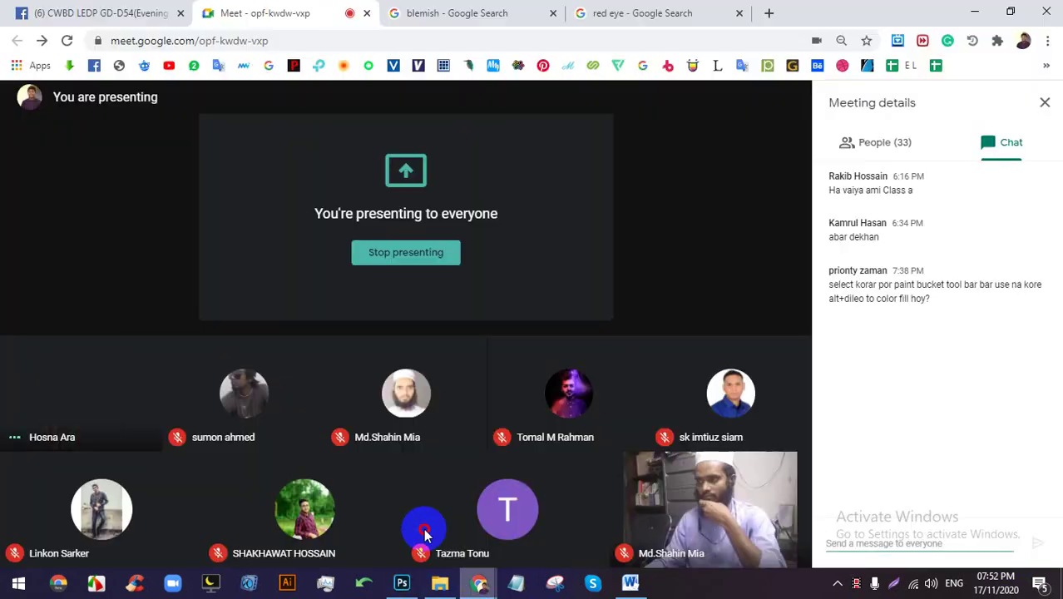
pyautogui.click(886, 143)
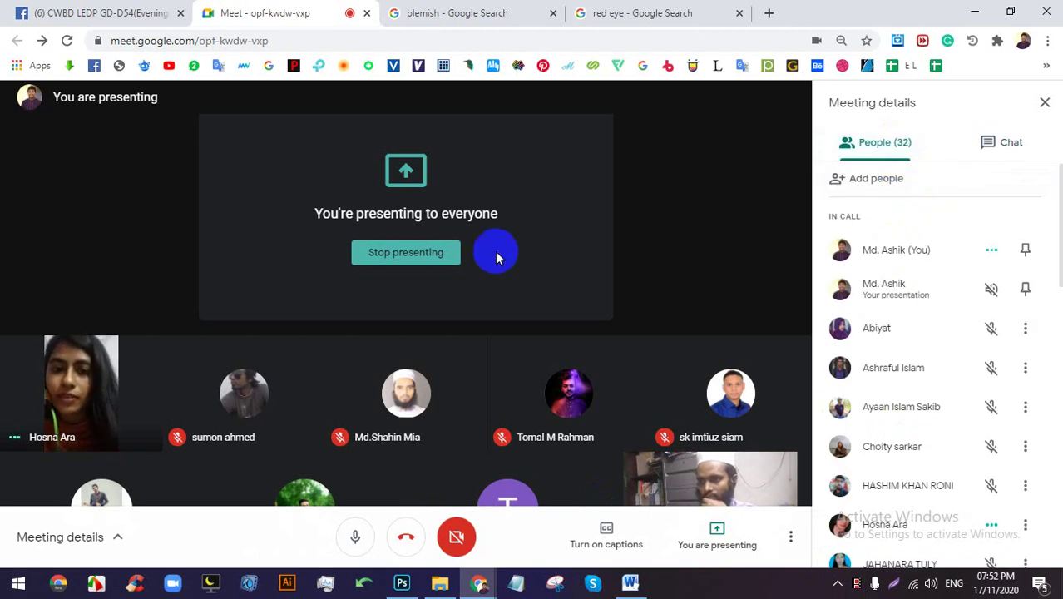
pyautogui.click(443, 257)
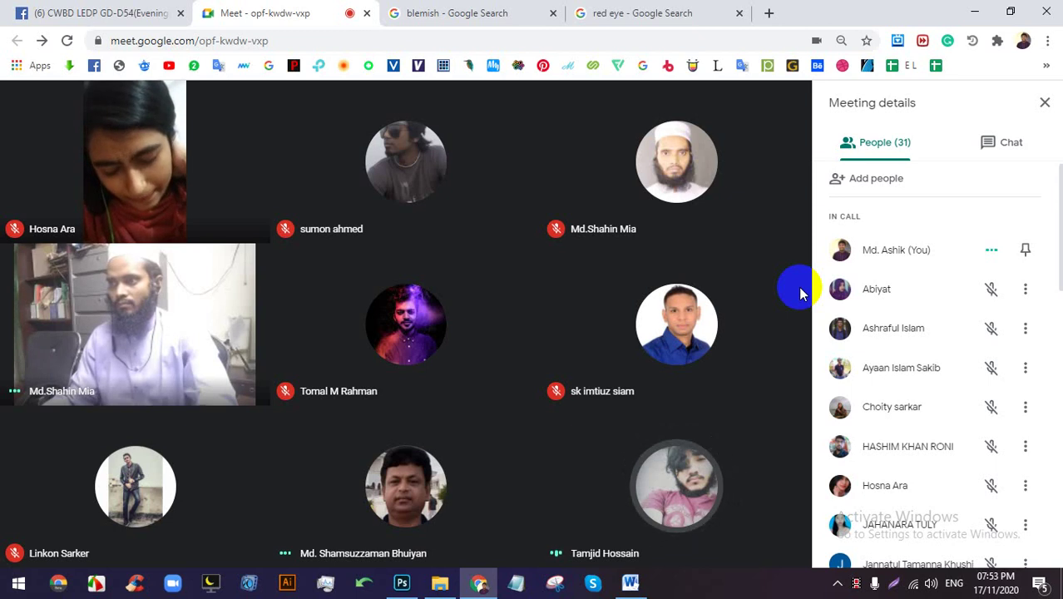
pyautogui.click(934, 587)
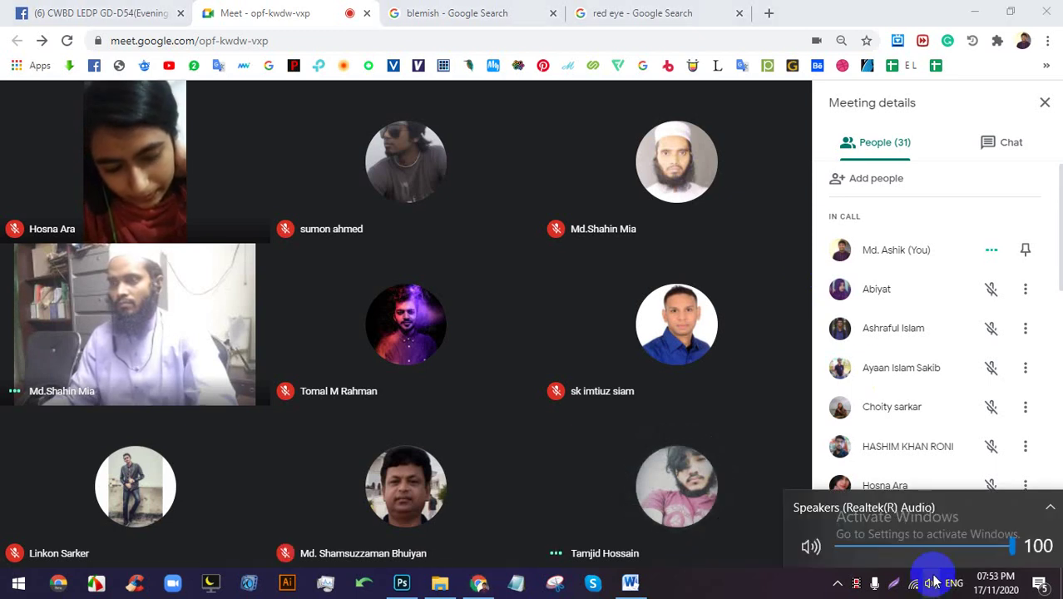
# Switch to download.jpg in Photoshop and select the woman with the Quick Selection Tool at brush size 15.
pyautogui.click(402, 582)
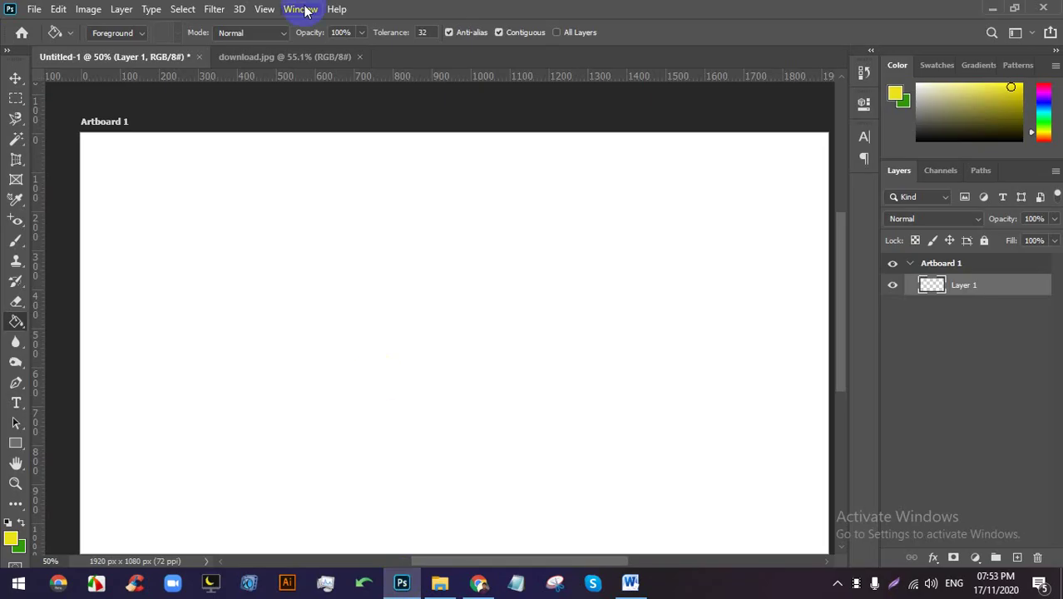
pyautogui.click(303, 57)
pyautogui.click(562, 218)
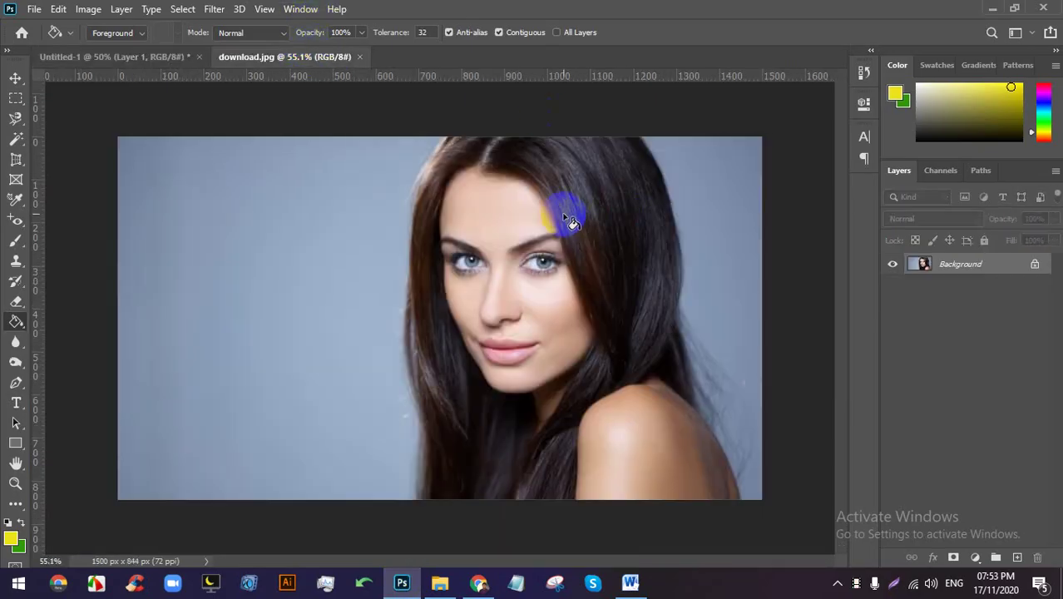
pyautogui.rightClick(14, 143)
pyautogui.click(88, 152)
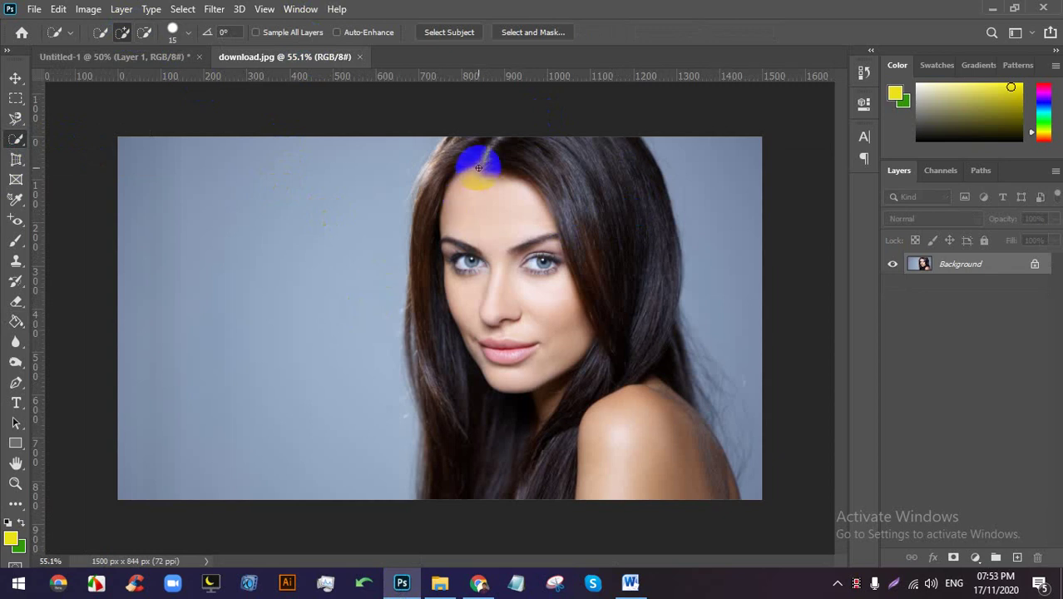
pyautogui.moveTo(476, 145)
pyautogui.mouseDown()
pyautogui.moveTo(526, 297)
pyautogui.moveTo(561, 469)
pyautogui.moveTo(562, 348)
pyautogui.moveTo(538, 143)
pyautogui.moveTo(602, 305)
pyautogui.moveTo(590, 185)
pyautogui.moveTo(654, 493)
pyautogui.moveTo(637, 362)
pyautogui.moveTo(464, 274)
pyautogui.moveTo(457, 464)
pyautogui.mouseUp()
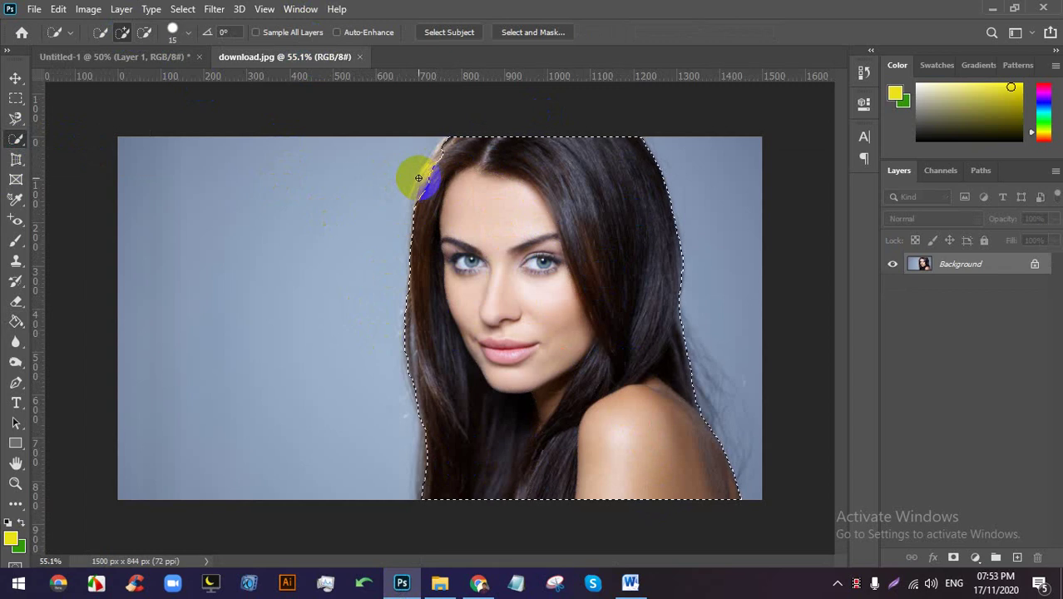
# Extend the quick selection along the edge of the hair, and subtract the background to the right of the woman.
pyautogui.moveTo(415, 171); pyautogui.dragTo(435, 161)
pyautogui.scroll(-3, 429, 129)
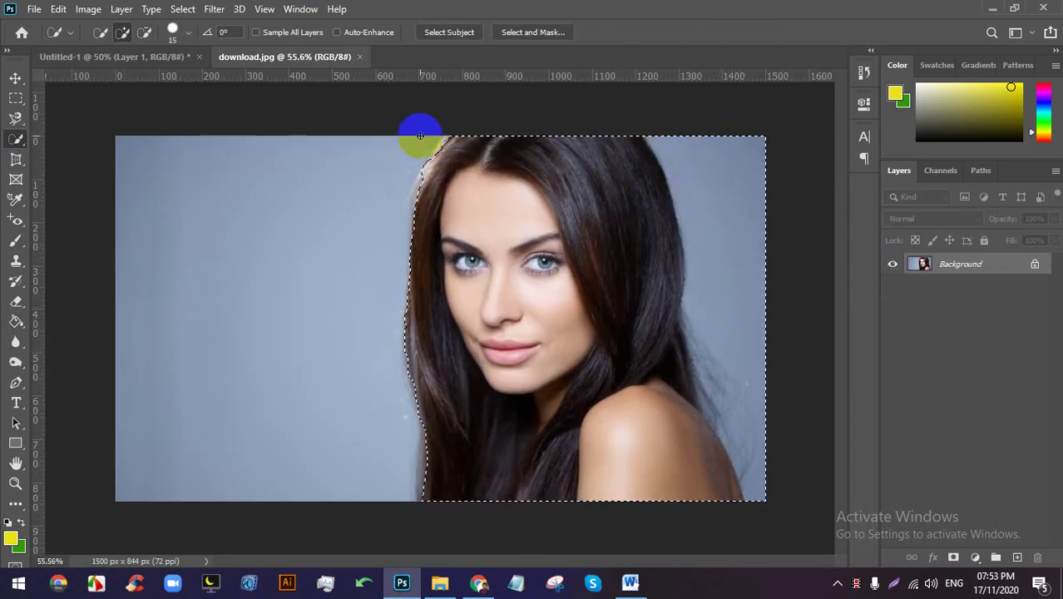
pyautogui.click(145, 35)
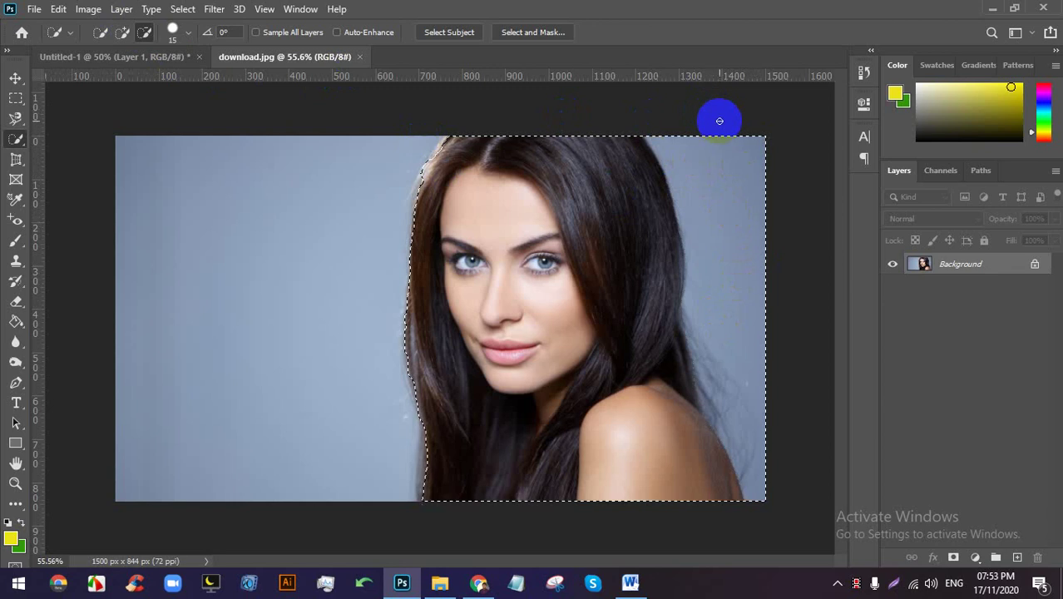
pyautogui.moveTo(717, 117)
pyautogui.mouseDown()
pyautogui.moveTo(742, 165)
pyautogui.moveTo(761, 375)
pyautogui.moveTo(722, 287)
pyautogui.moveTo(687, 112)
pyautogui.moveTo(727, 333)
pyautogui.mouseUp()
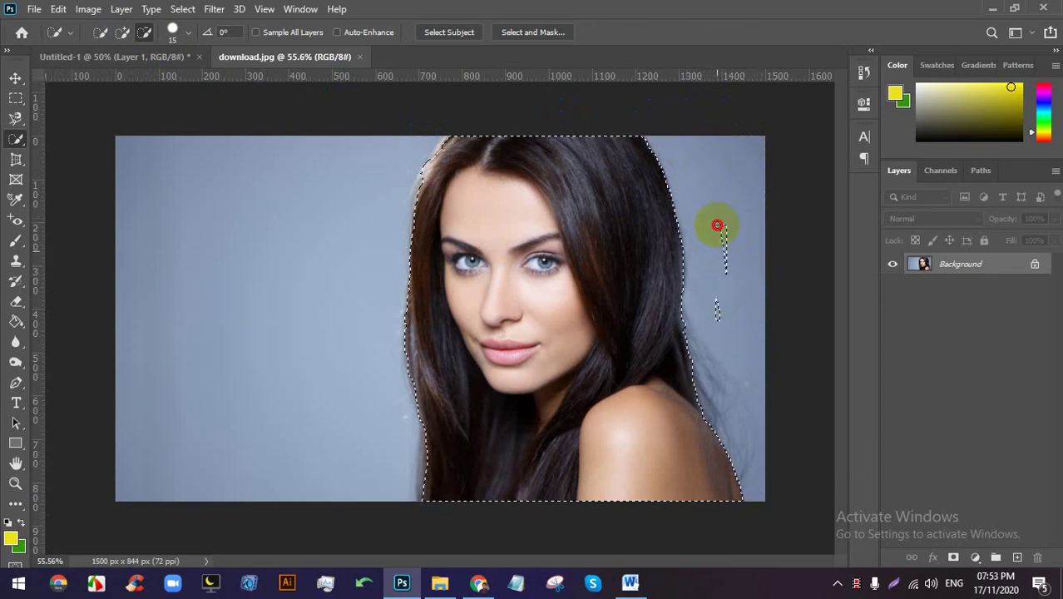
pyautogui.moveTo(738, 262); pyautogui.dragTo(736, 286)
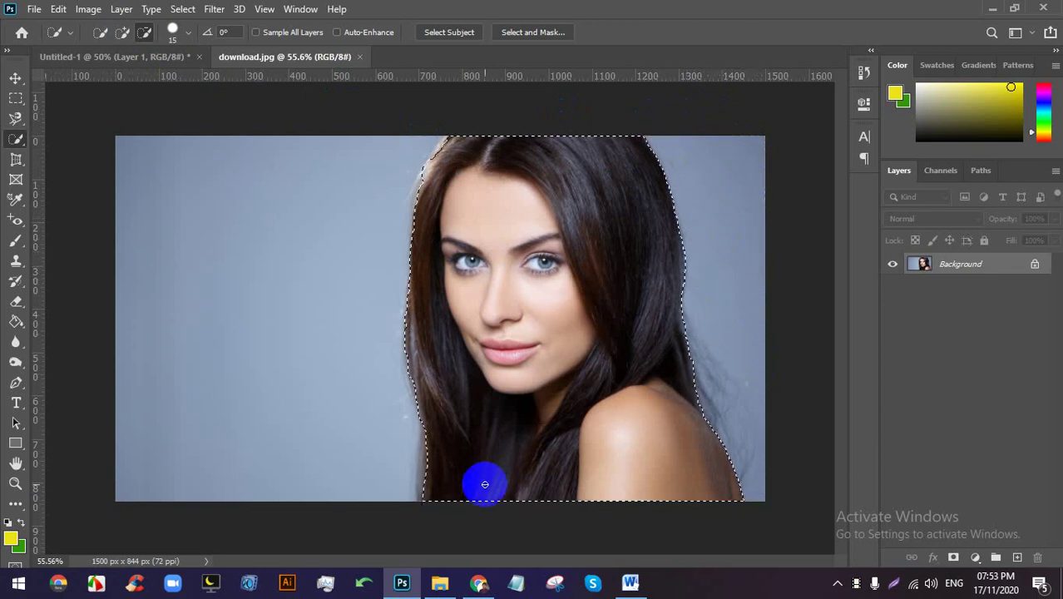
# Check the participants in the Google Meet call and return to Photoshop.
pyautogui.click(478, 582)
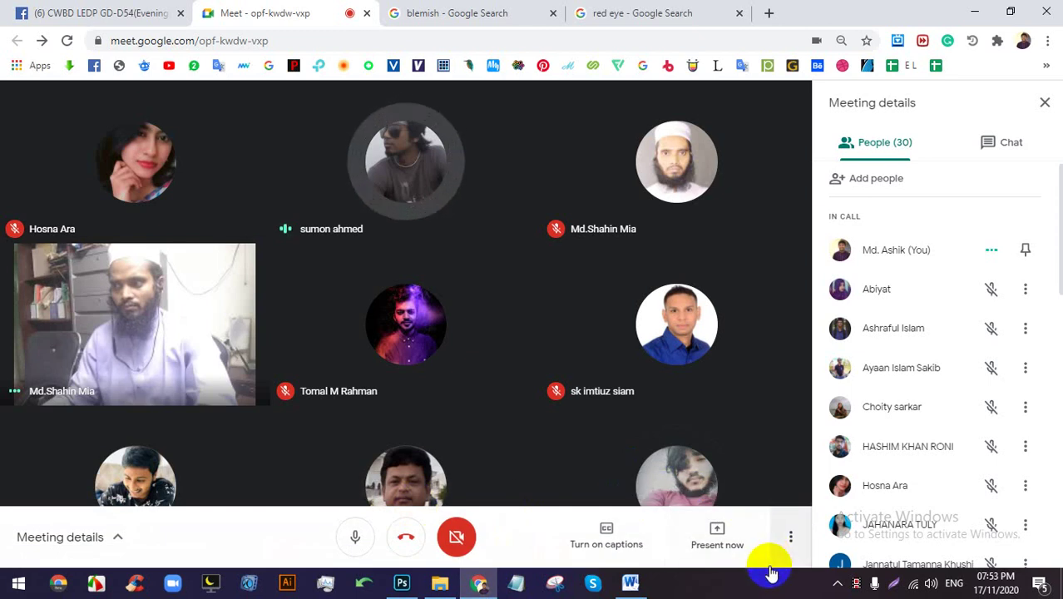
pyautogui.click(483, 578)
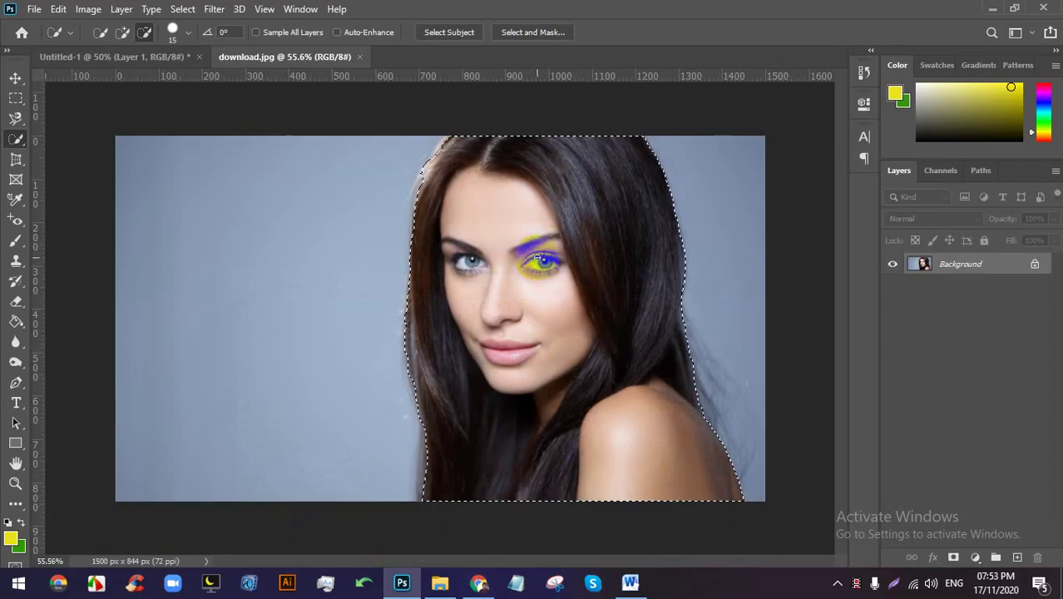
# Subtract the outer hair above the woman's shoulder from the quick selection, and switch to the Google Meet call.
pyautogui.click(122, 31)
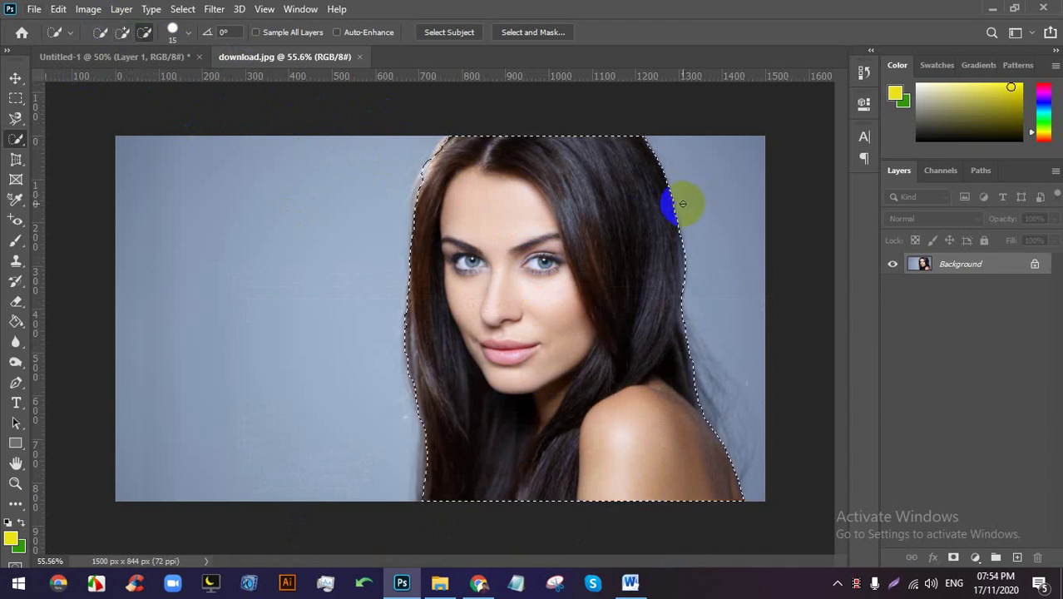
pyautogui.moveTo(682, 203)
pyautogui.mouseDown()
pyautogui.moveTo(655, 223)
pyautogui.moveTo(645, 159)
pyautogui.moveTo(621, 245)
pyautogui.moveTo(622, 225)
pyautogui.moveTo(640, 257)
pyautogui.moveTo(637, 230)
pyautogui.moveTo(655, 356)
pyautogui.moveTo(636, 332)
pyautogui.moveTo(642, 374)
pyautogui.mouseUp()
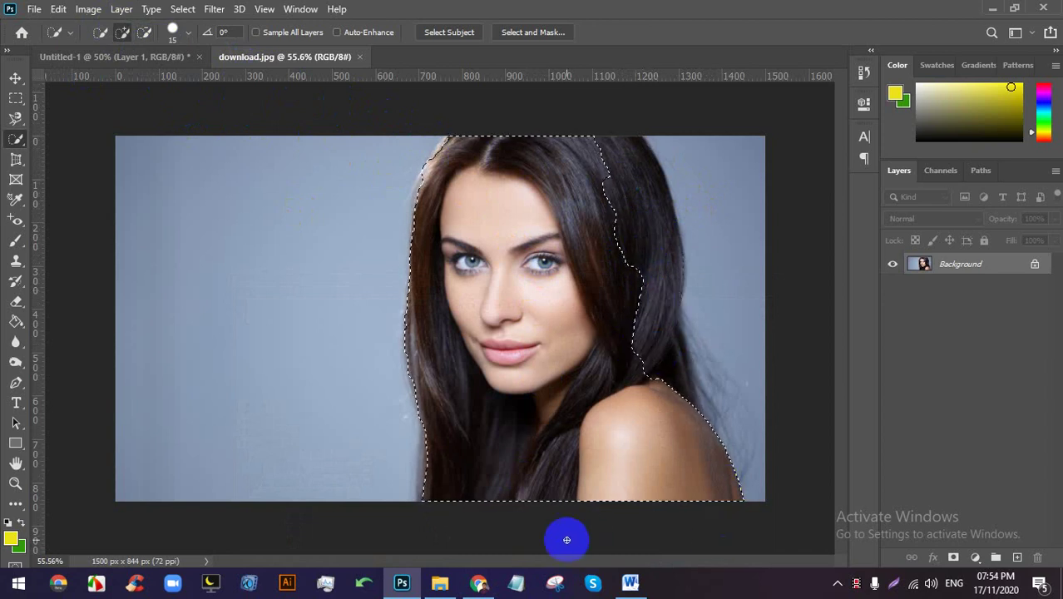
pyautogui.click(480, 583)
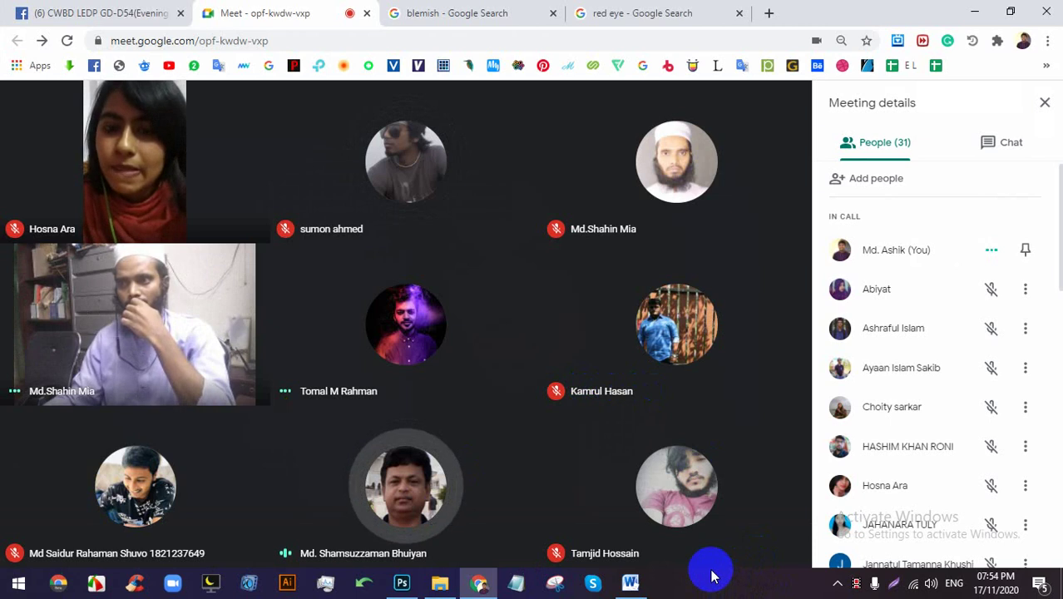
# Switch to the Untitled-1 document in Photoshop and add empty layers until the artboard holds seven.
pyautogui.click(401, 582)
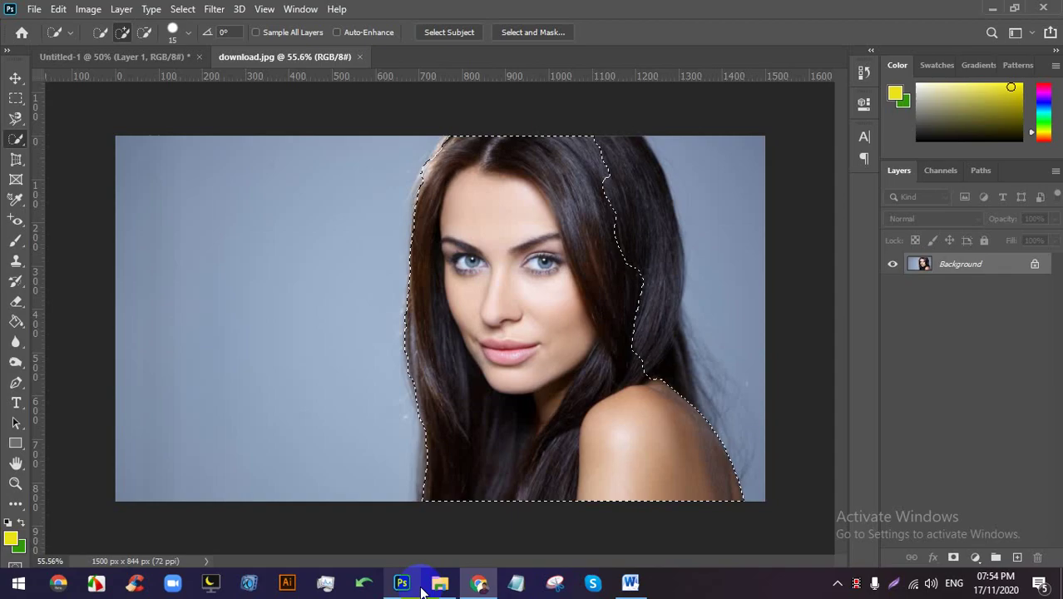
pyautogui.click(147, 55)
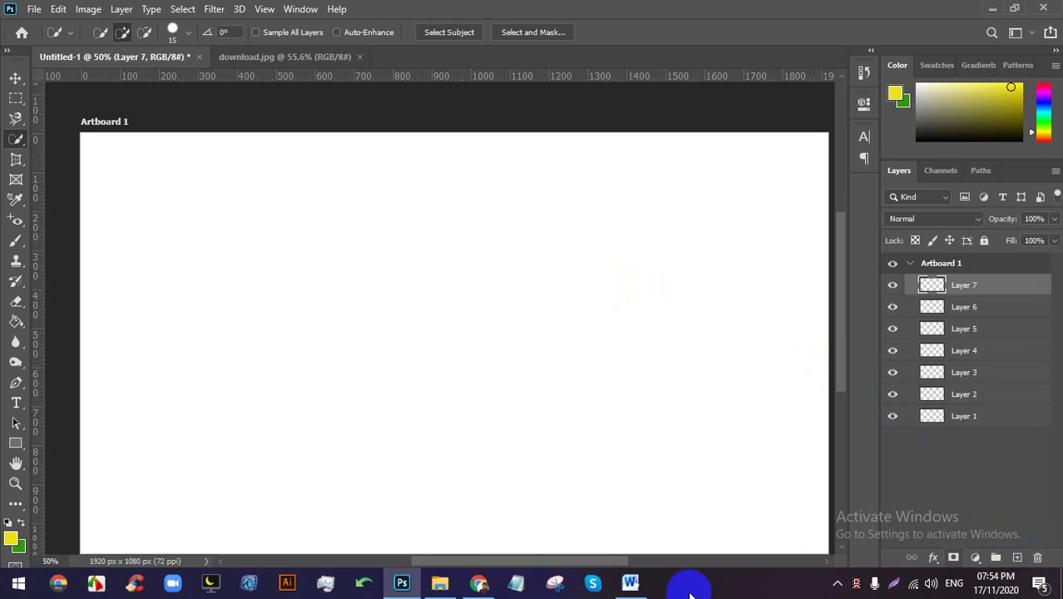
# Turn on the microphone in the Google Meet call and return to Photoshop.
pyautogui.click(478, 582)
pyautogui.click(366, 526)
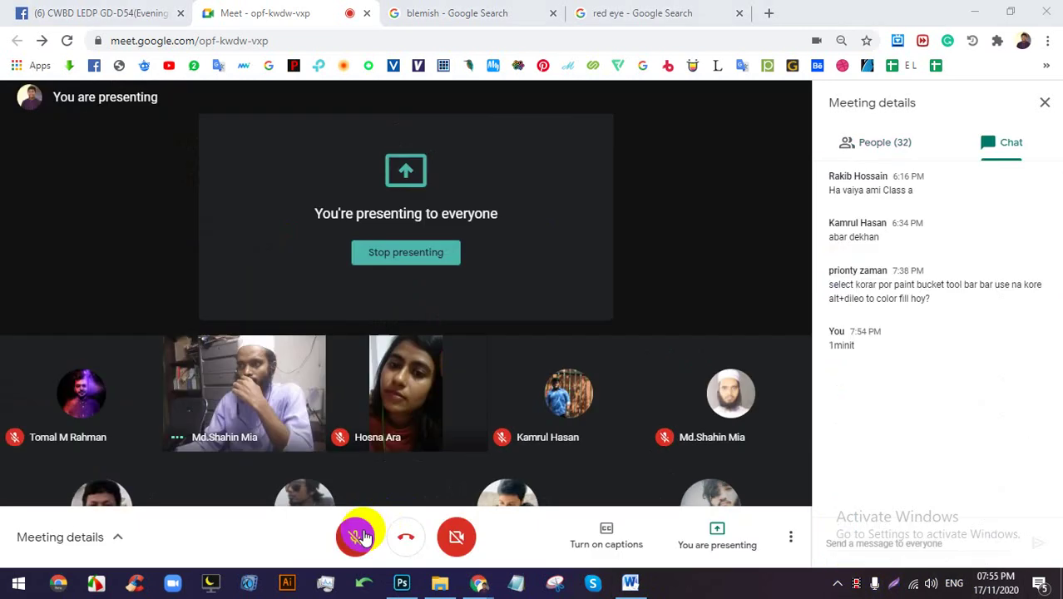
pyautogui.click(358, 537)
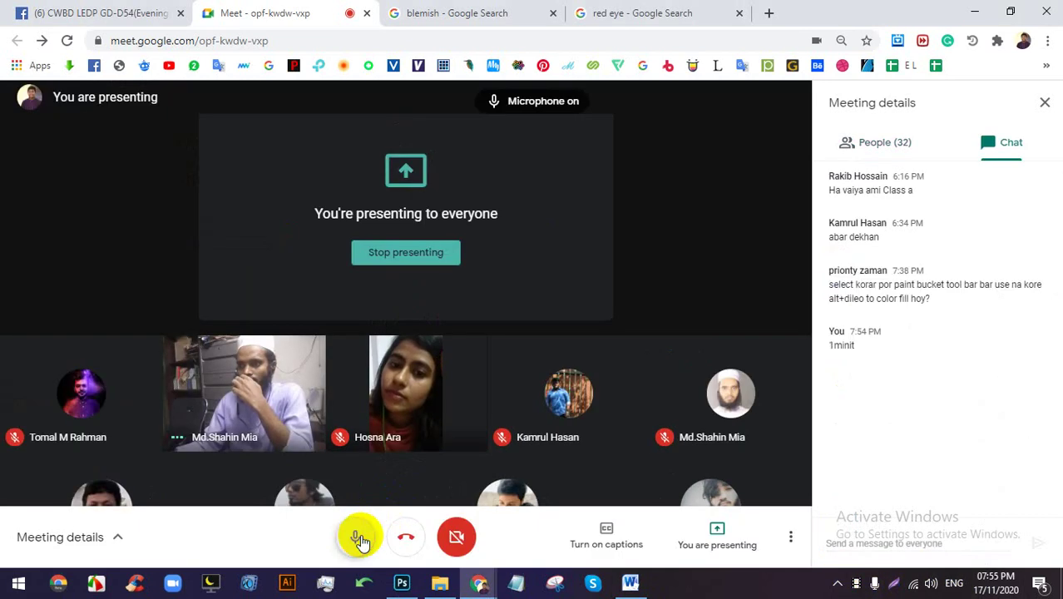
pyautogui.click(402, 583)
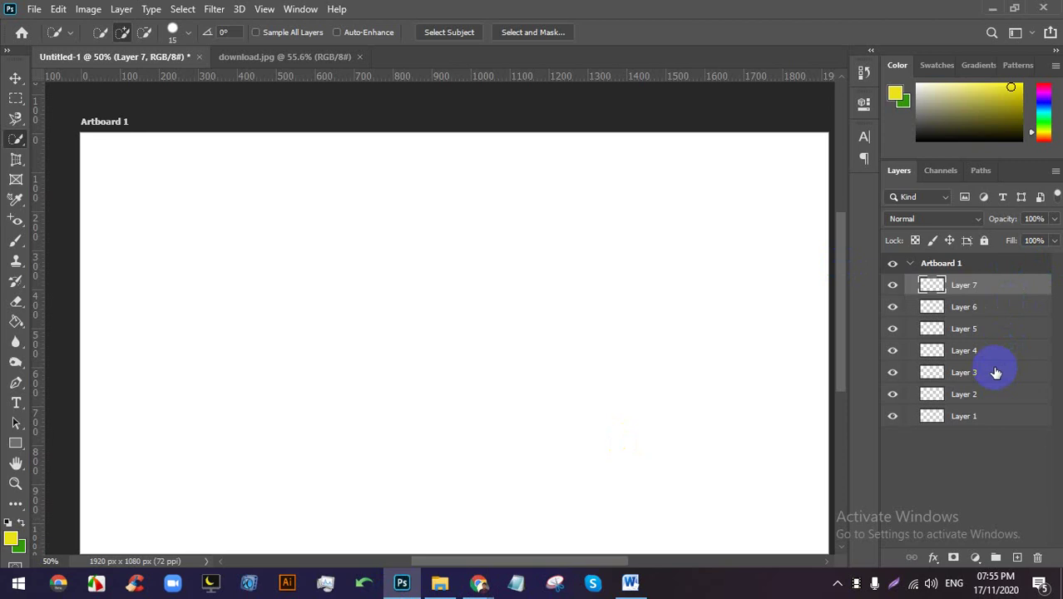
# Select the layers from Layer 1 to Layer 4 as a range, and extend a new range from Layer 1 to Layer 7.
pyautogui.click(982, 416)
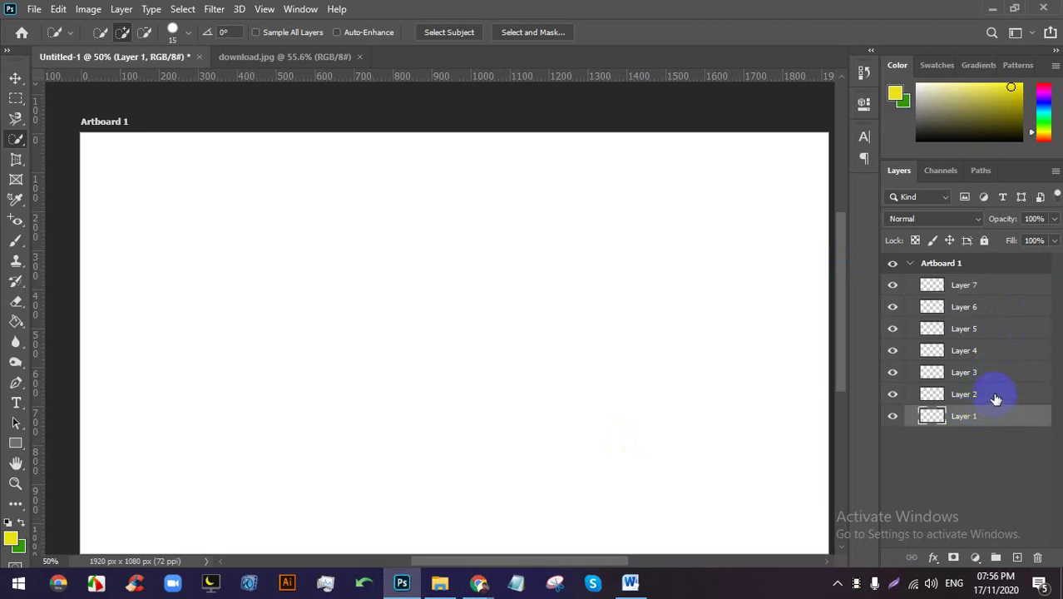
pyautogui.keyDown('shift'); pyautogui.click(996, 394); pyautogui.keyUp('shift')
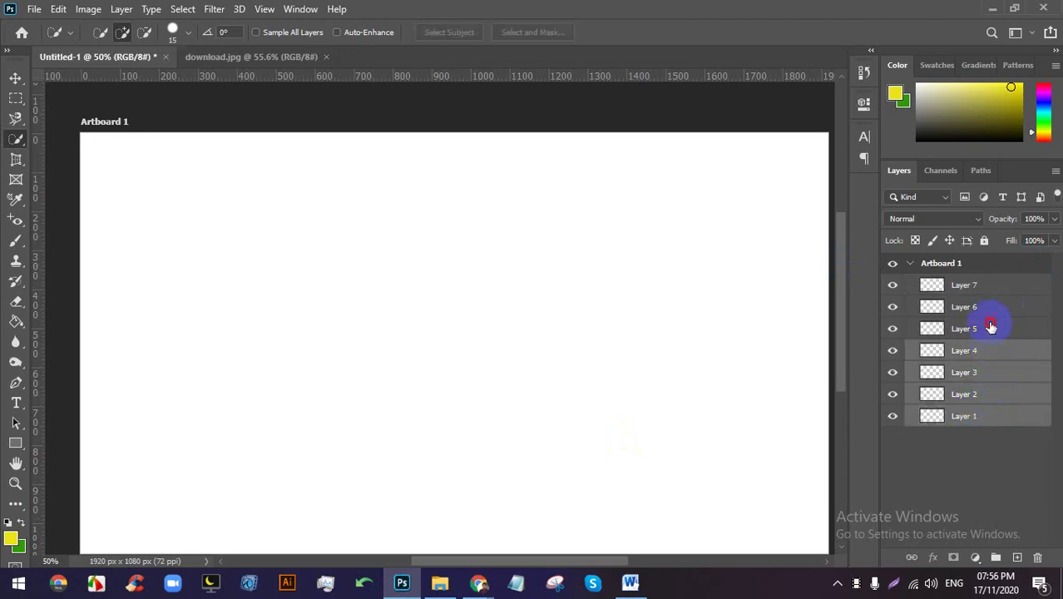
pyautogui.click(1006, 423)
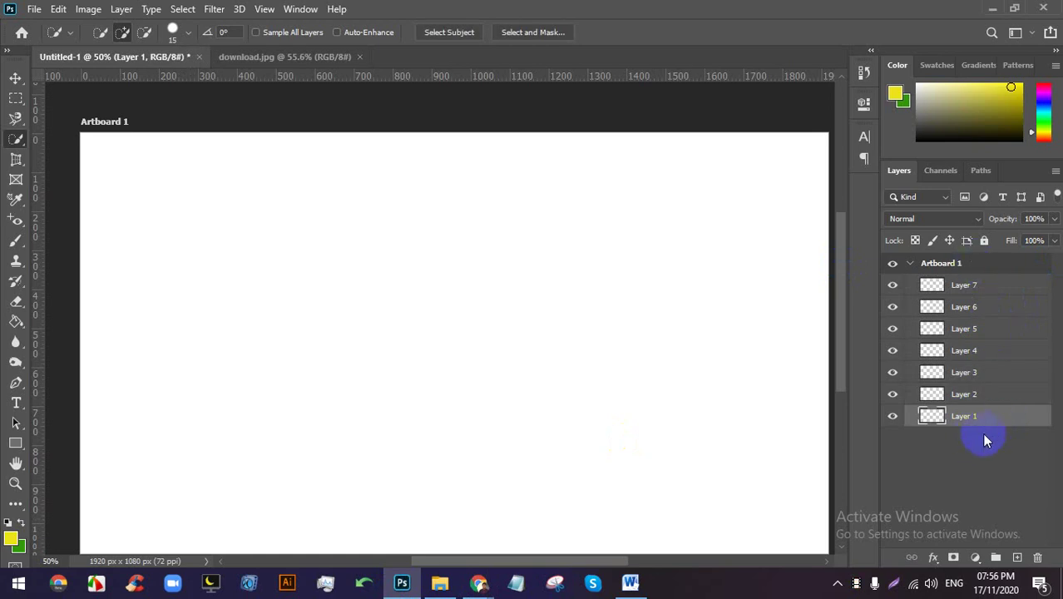
pyautogui.keyDown('ctrl'); pyautogui.click(992, 419); pyautogui.keyUp('ctrl')
pyautogui.click(992, 420)
pyautogui.keyDown('shift'); pyautogui.click(995, 293); pyautogui.keyUp('shift')
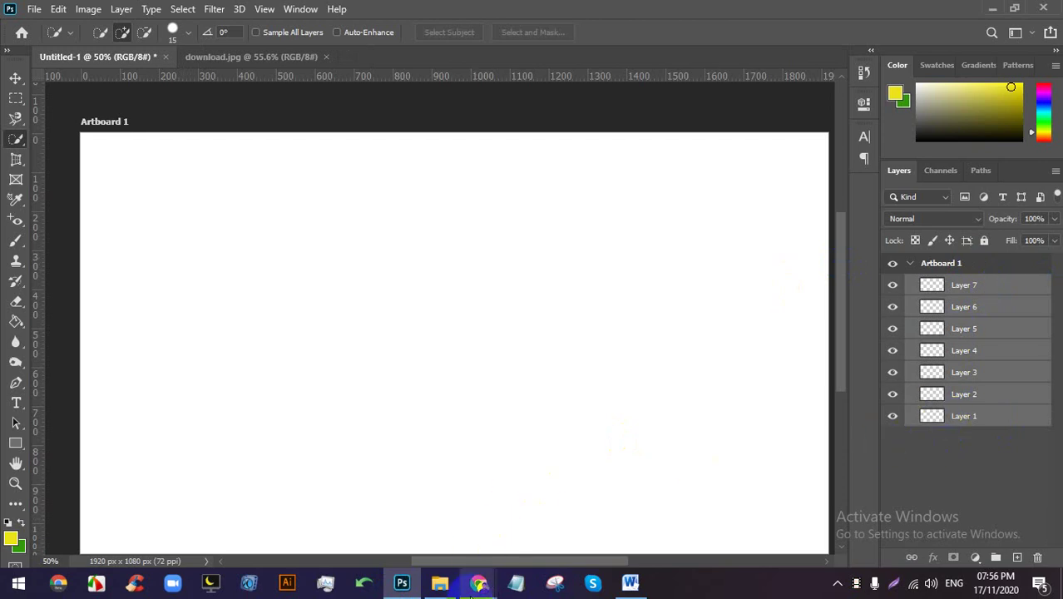
# Select Layer 1, Layer 4 and Layer 6 individually, one at a time.
pyautogui.moveTo(479, 589)
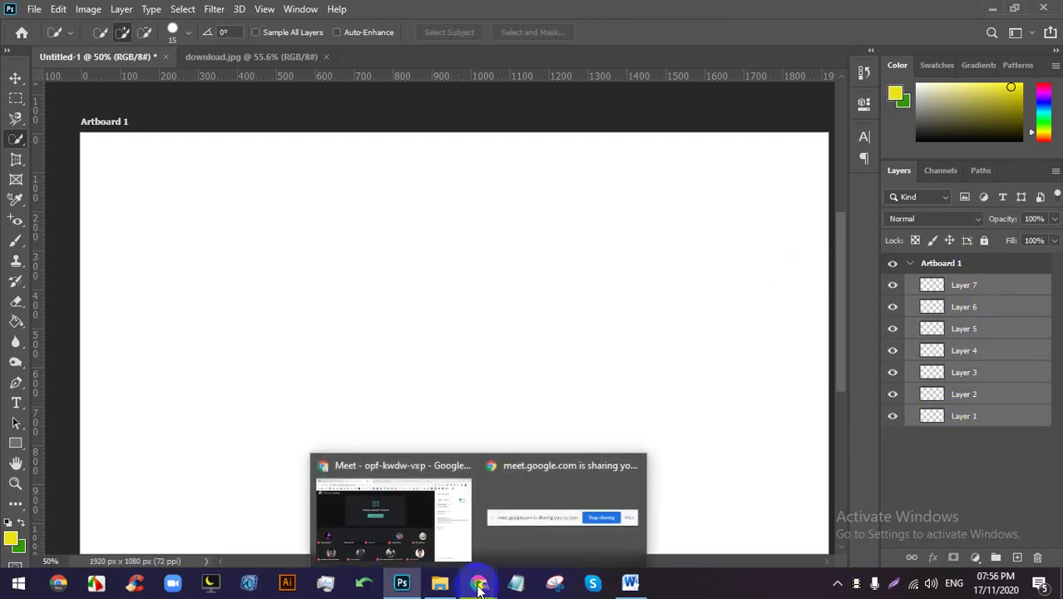
pyautogui.click(963, 418)
pyautogui.click(983, 352)
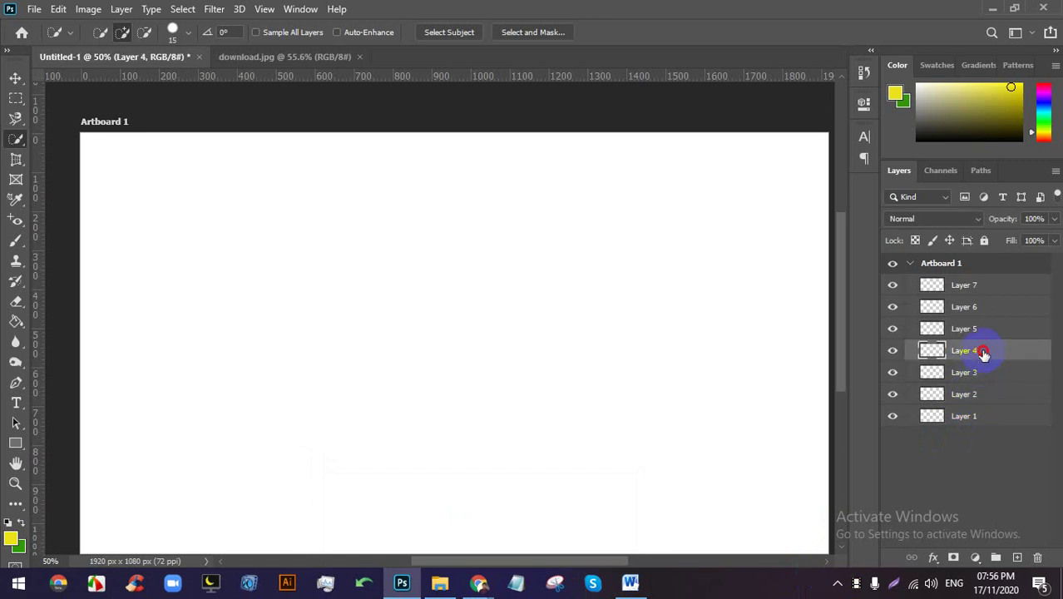
pyautogui.click(987, 308)
# Switch to the Google Meet call, stop presenting, and show the list of participants.
pyautogui.click(600, 482)
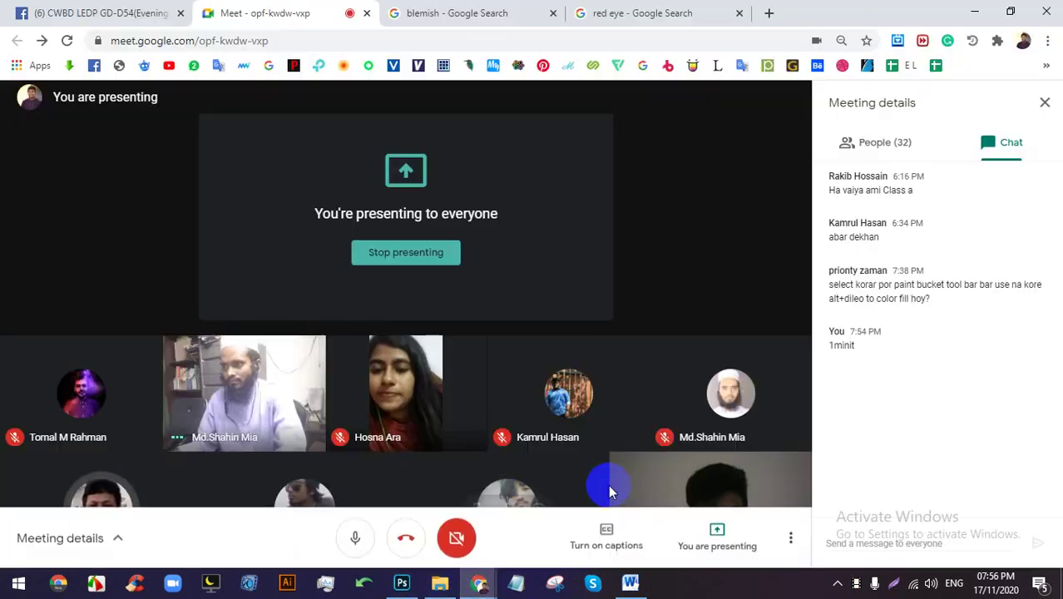
pyautogui.click(425, 252)
pyautogui.click(882, 142)
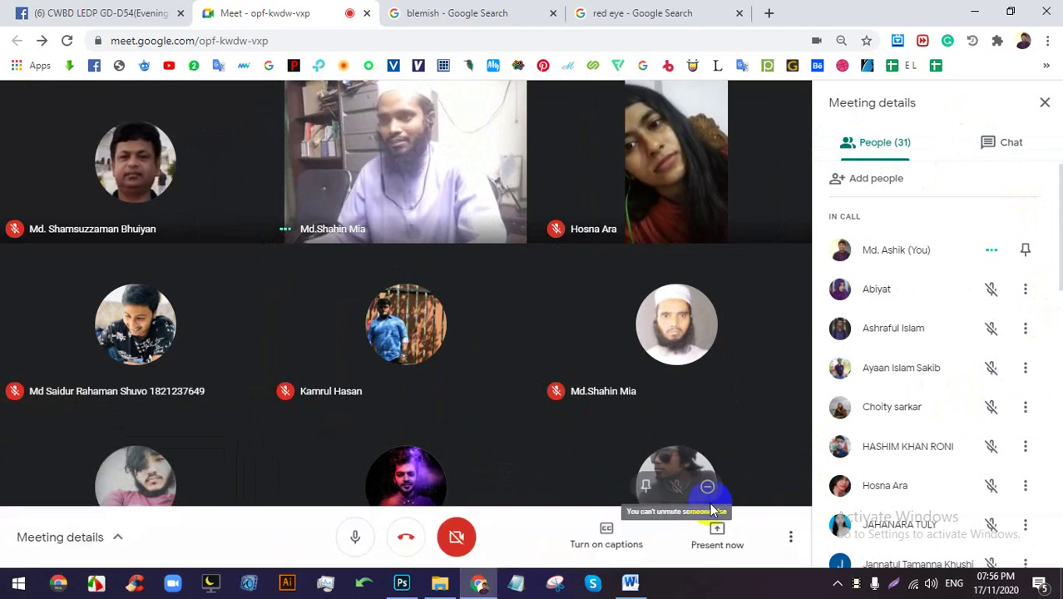
# Present the entire screen to the call with the sharing notice hidden, and return to Photoshop.
pyautogui.click(741, 533)
pyautogui.click(701, 413)
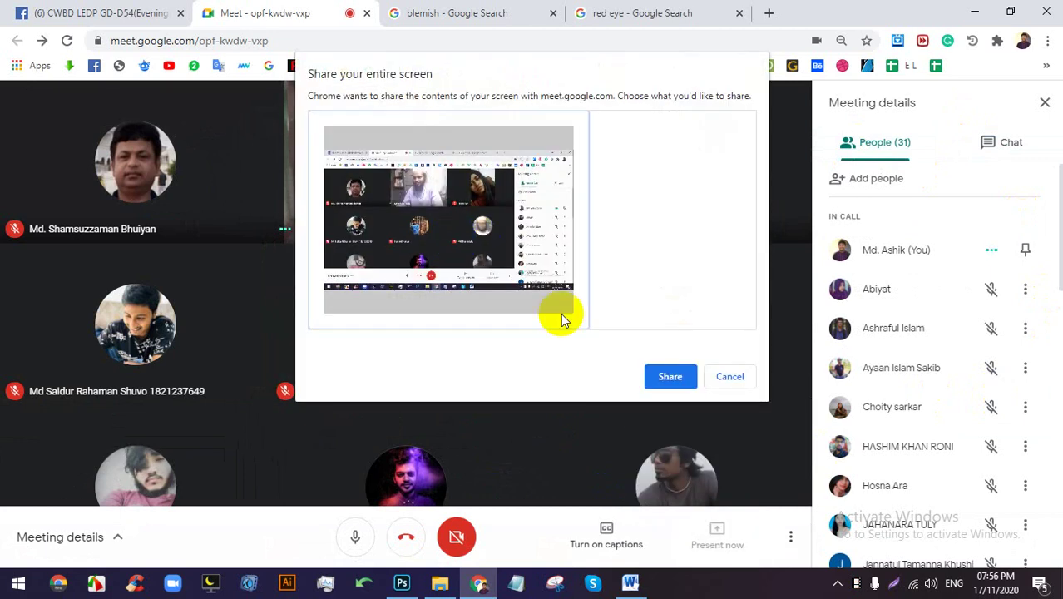
pyautogui.click(675, 374)
pyautogui.click(673, 544)
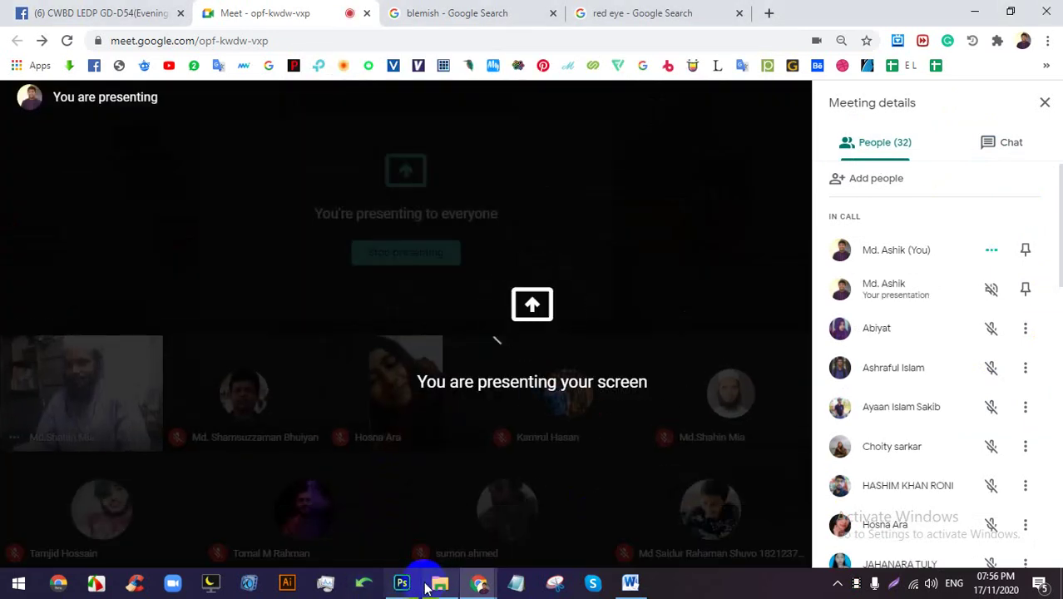
pyautogui.moveTo(433, 588)
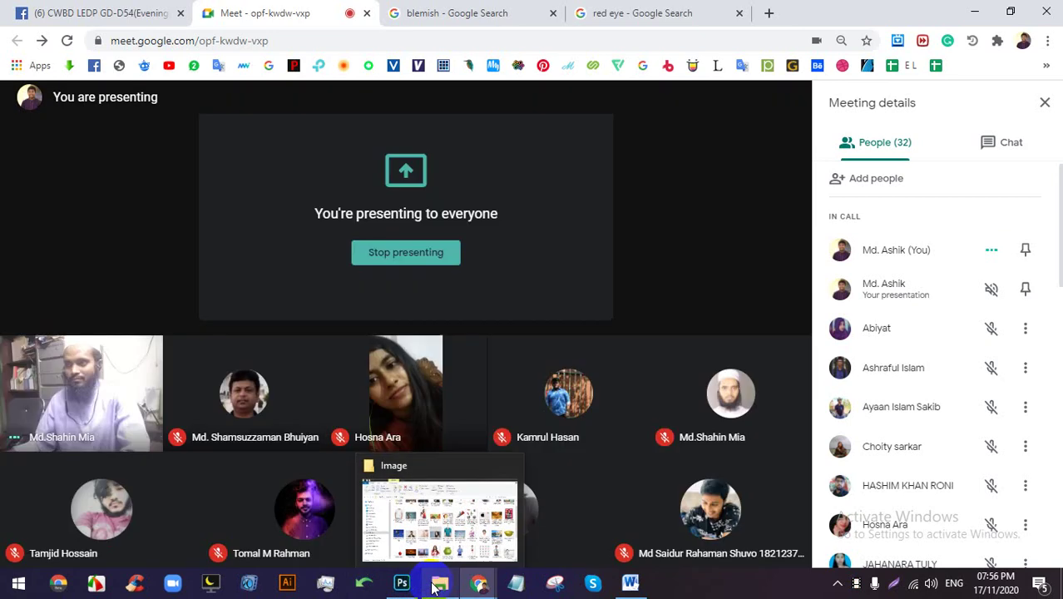
pyautogui.click(478, 533)
pyautogui.click(399, 586)
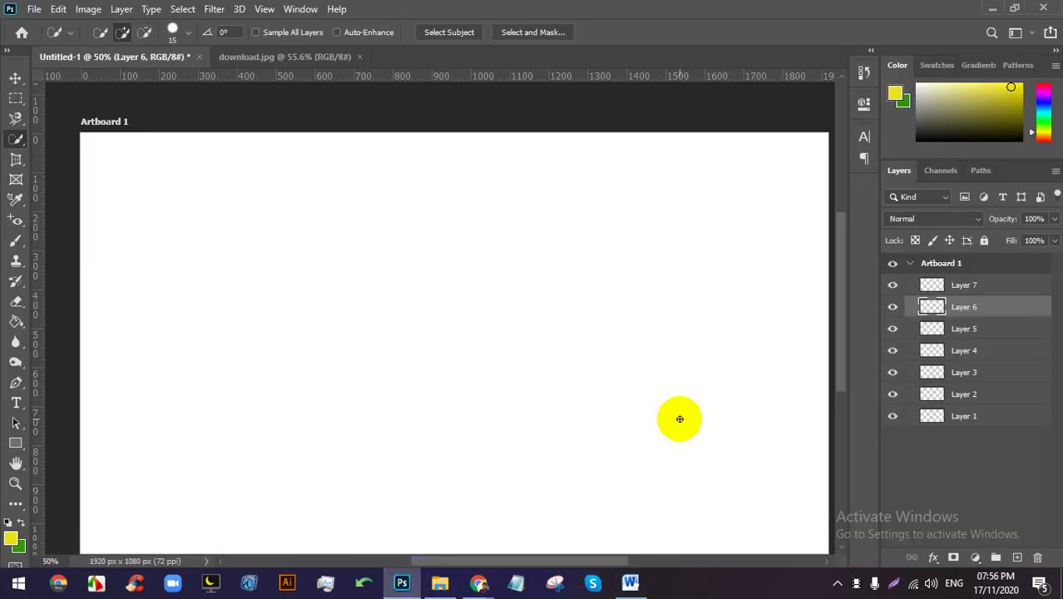
# Select all layers from Layer 1 to Layer 7 and combine them into one group.
pyautogui.click(996, 398)
pyautogui.click(992, 417)
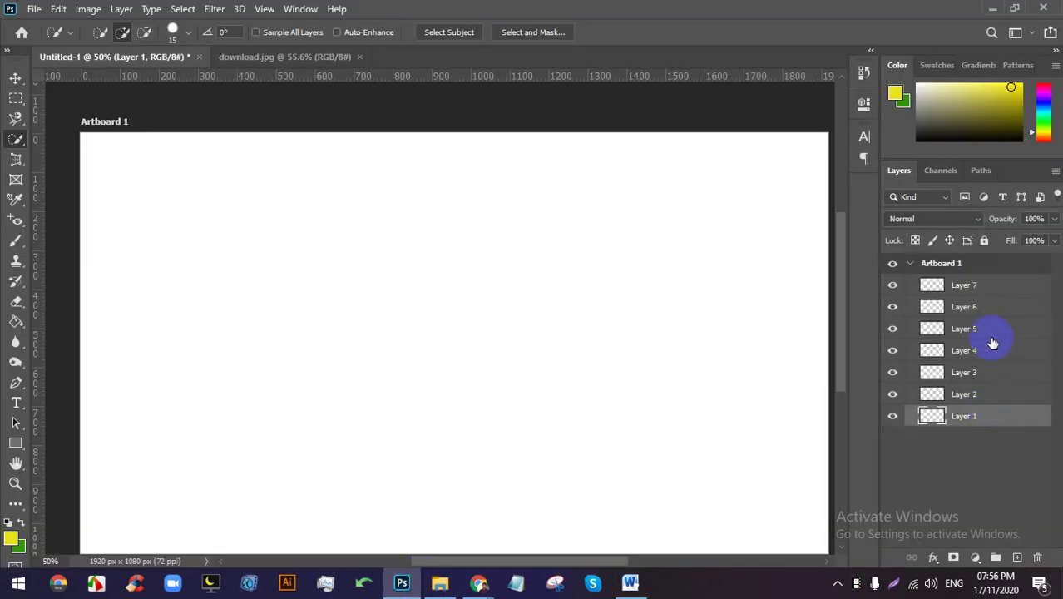
pyautogui.keyDown('shift'); pyautogui.click(1001, 290); pyautogui.keyUp('shift')
pyautogui.hotkey('ctrl', 'g')
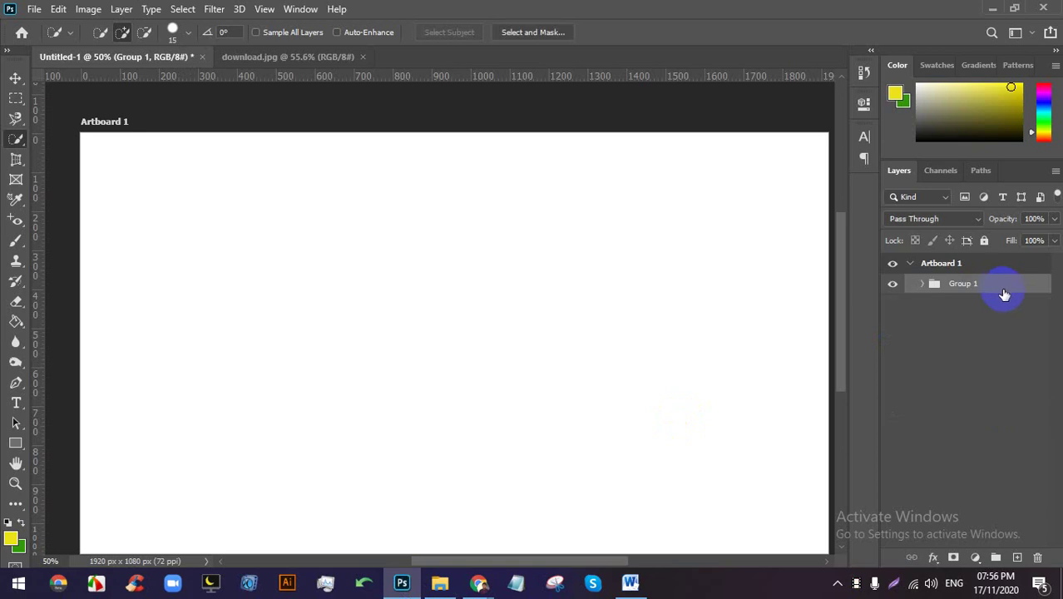
# Ungroup the seven layers and clear the layer selection.
pyautogui.rightClick(1002, 289)
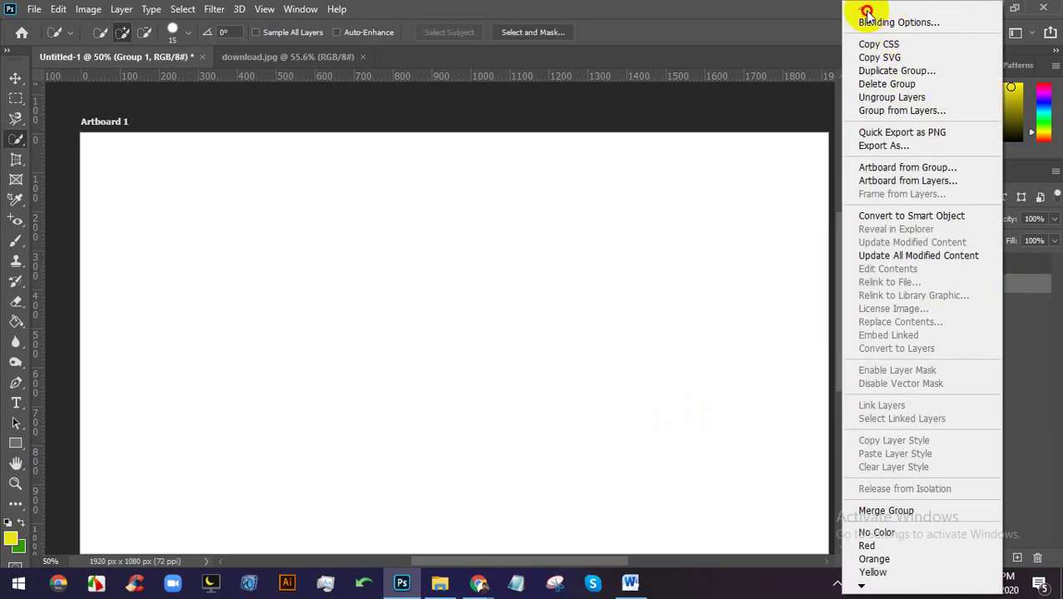
pyautogui.click(926, 98)
pyautogui.click(955, 474)
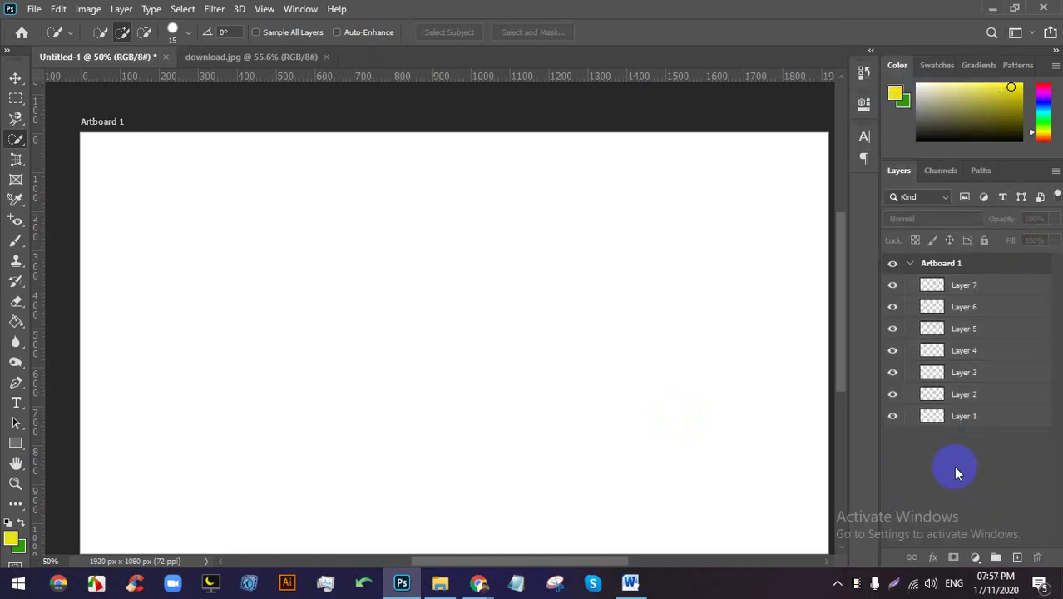
# Switch to the Google Meet call and stop presenting the screen.
pyautogui.moveTo(478, 582)
pyautogui.click(398, 547)
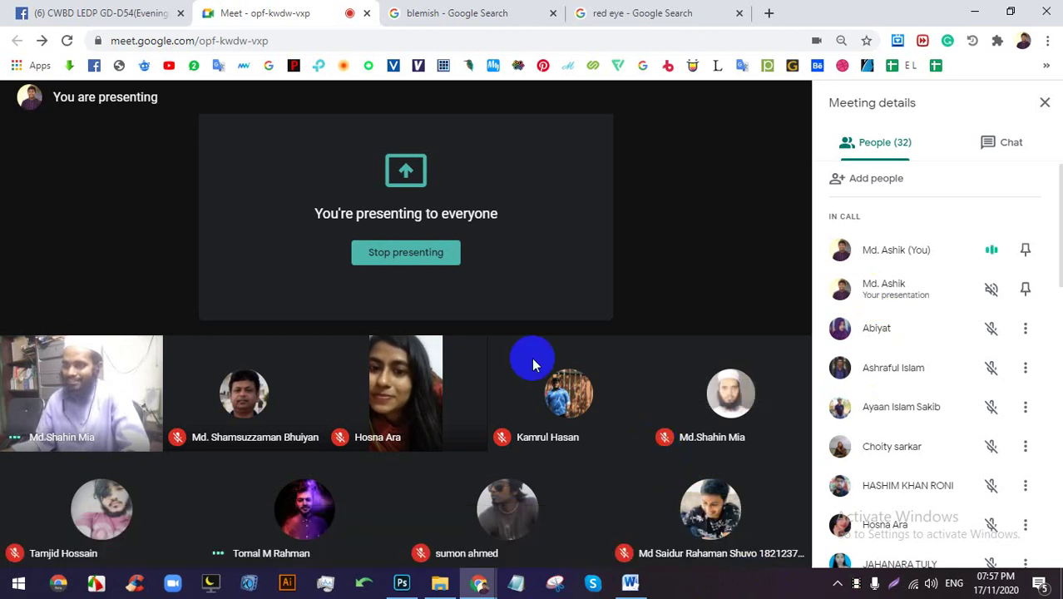
pyautogui.click(423, 256)
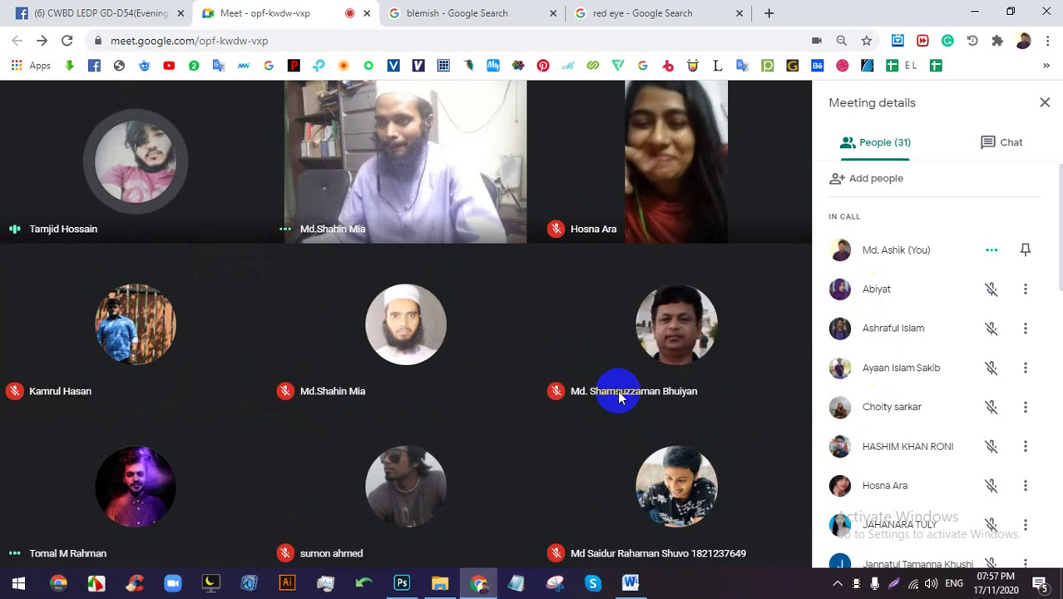
# Present the entire screen in the call again and hide the sharing notice.
pyautogui.click(707, 539)
pyautogui.click(695, 413)
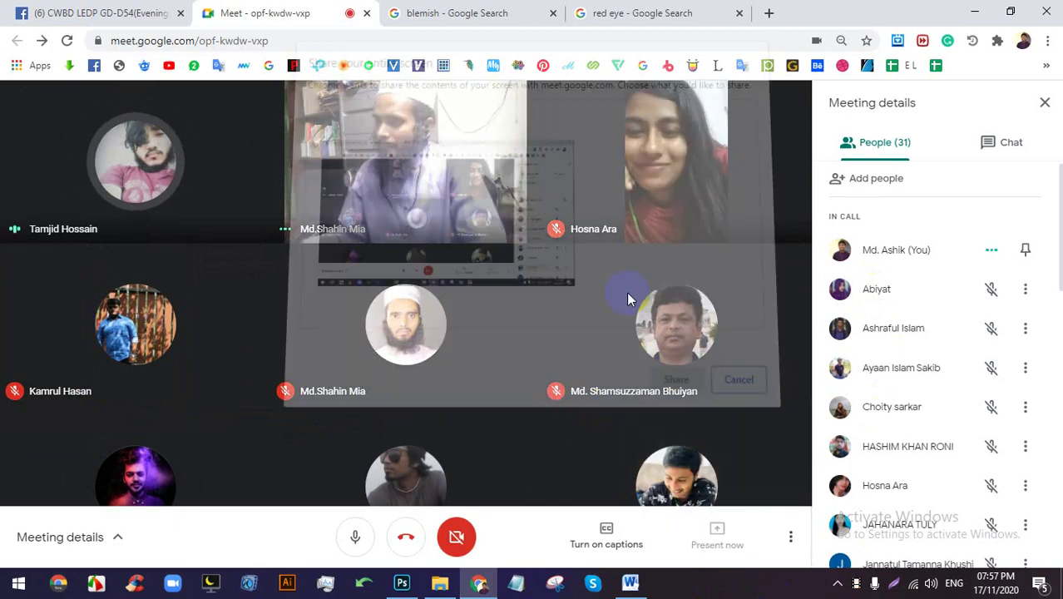
pyautogui.click(670, 376)
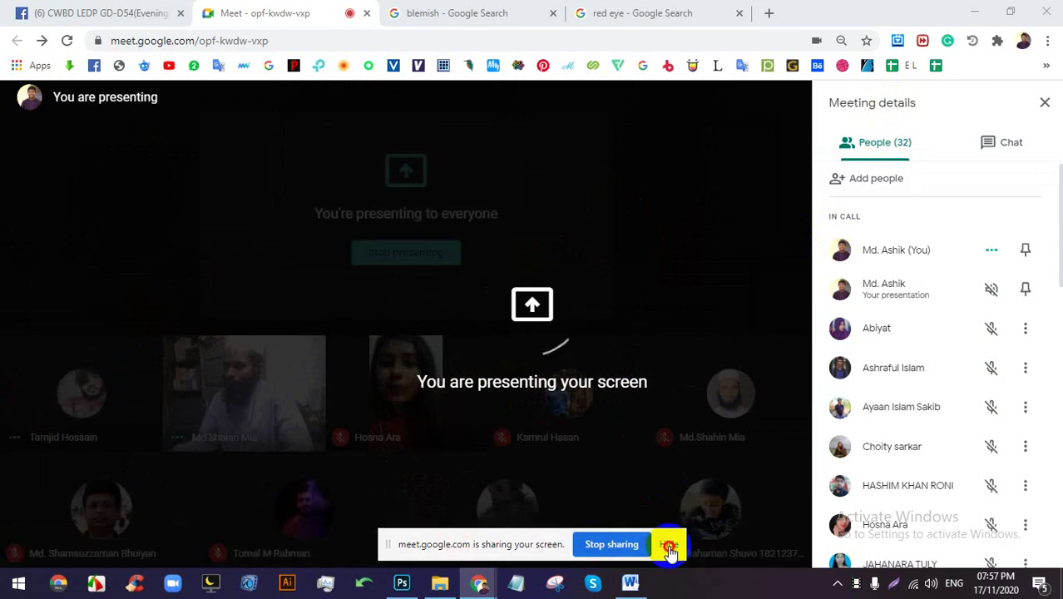
pyautogui.click(669, 544)
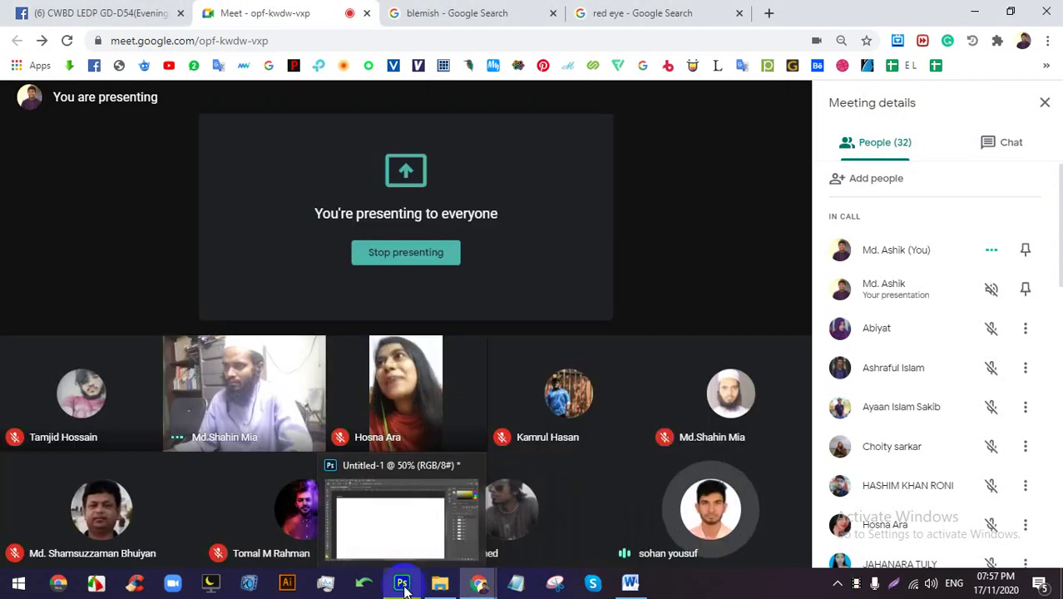
# Return to Photoshop and draw a yellow rectangle about 1185 by 503 px in the middle of the artboard.
pyautogui.click(403, 585)
pyautogui.scroll(-2, 418, 385)
pyautogui.scroll(1, 507, 433)
pyautogui.scroll(1, 507, 432)
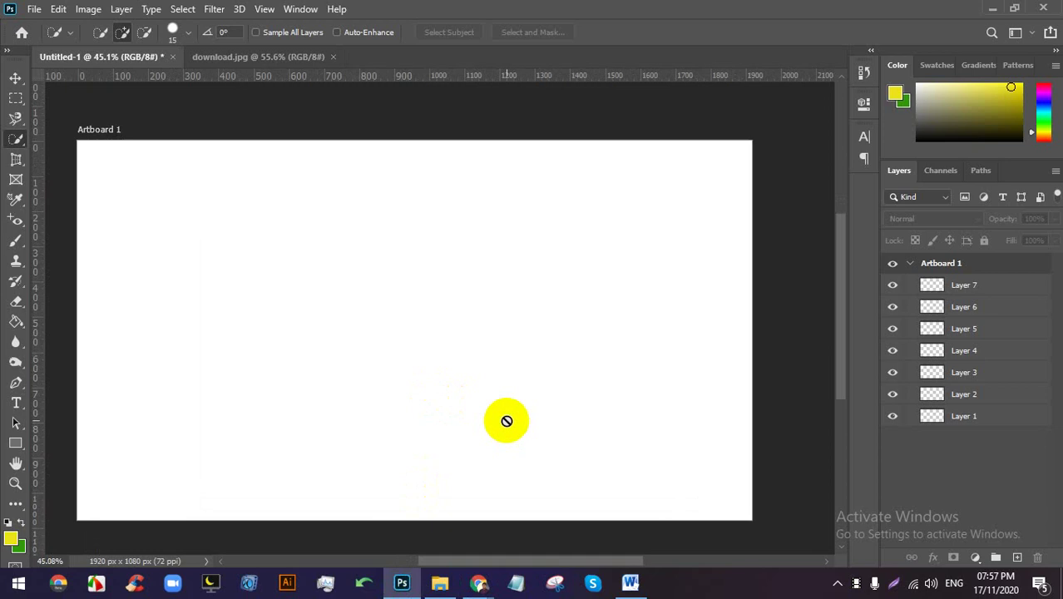
pyautogui.click(16, 445)
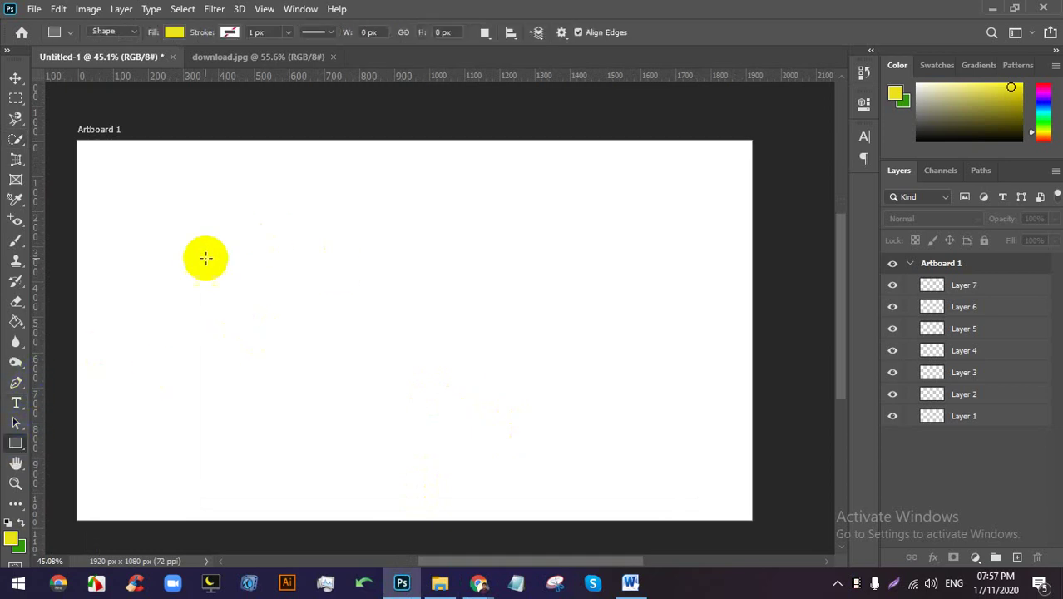
pyautogui.moveTo(200, 264); pyautogui.dragTo(618, 443)
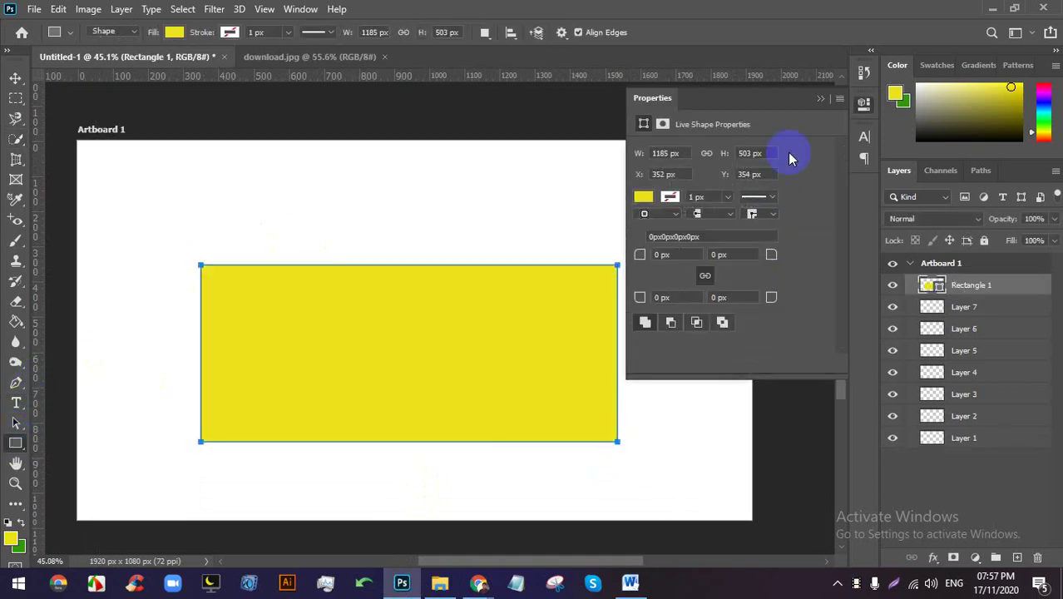
pyautogui.click(820, 99)
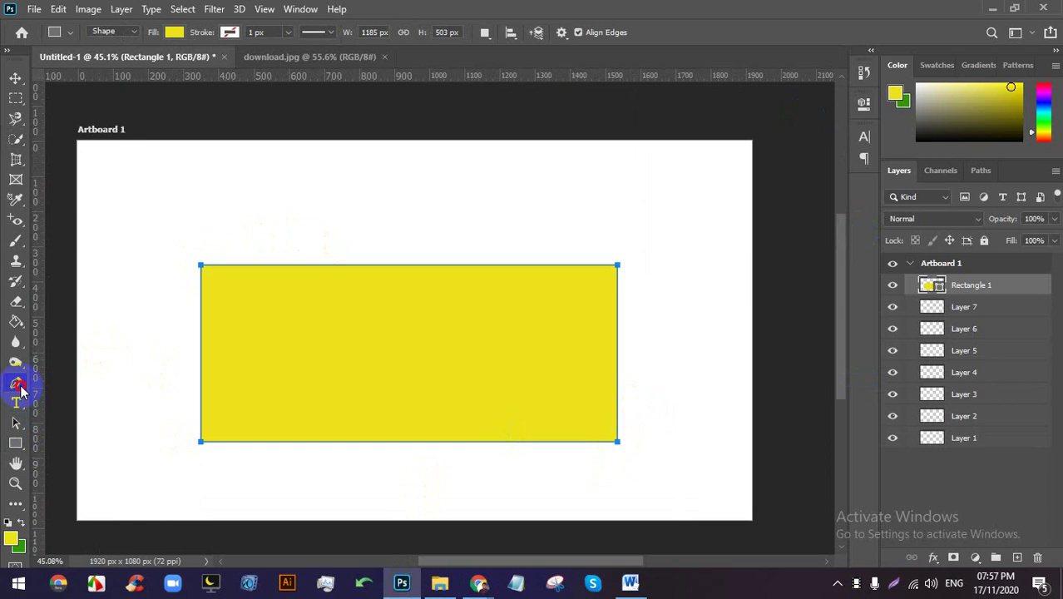
# Activate the Dodge/Burn tool and examine its brush size and hardness settings.
pyautogui.click(15, 383)
pyautogui.click(16, 362)
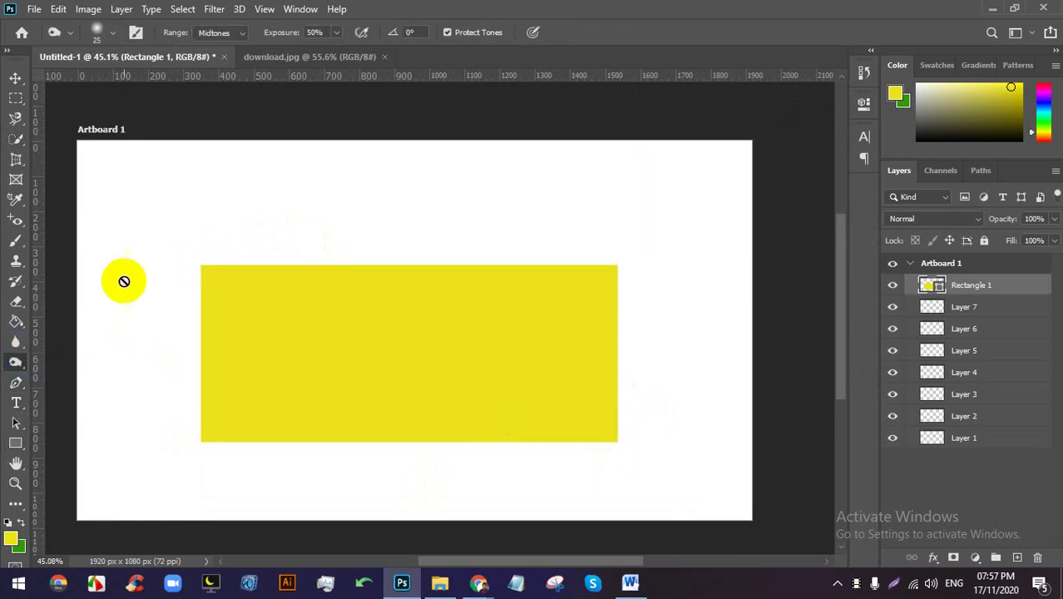
pyautogui.click(112, 33)
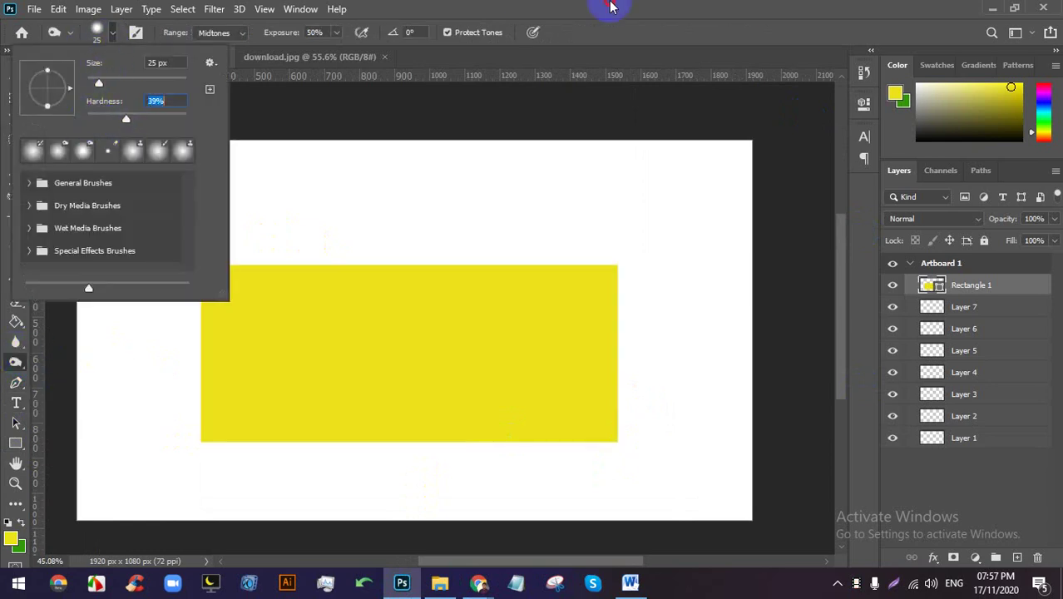
pyautogui.press('Return')
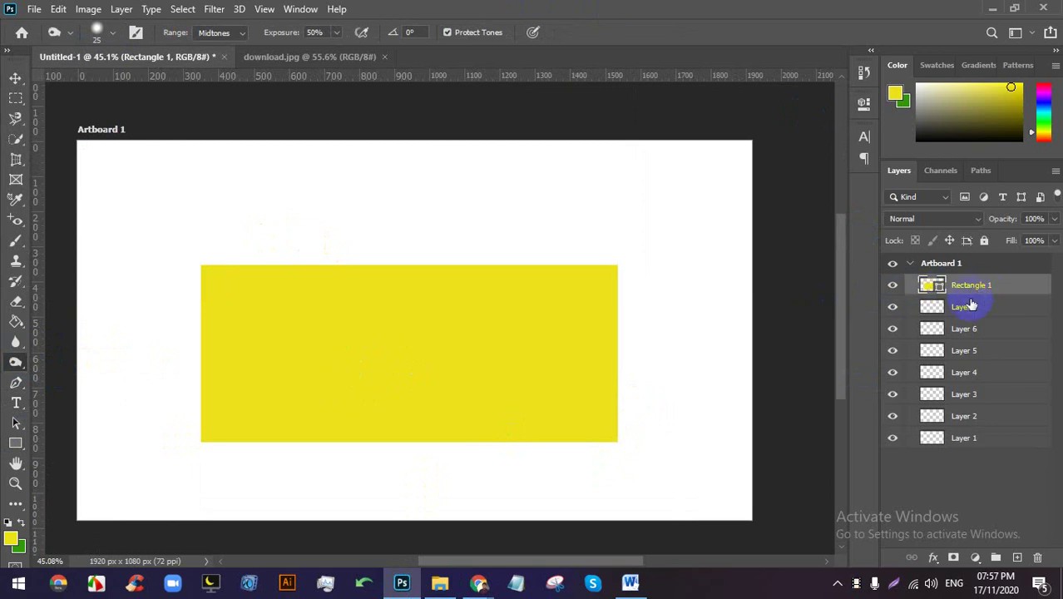
# Switch to the Move tool and delete the yellow rectangle from the artboard.
pyautogui.scroll(-1, 765, 275)
pyautogui.scroll(2, 612, 349)
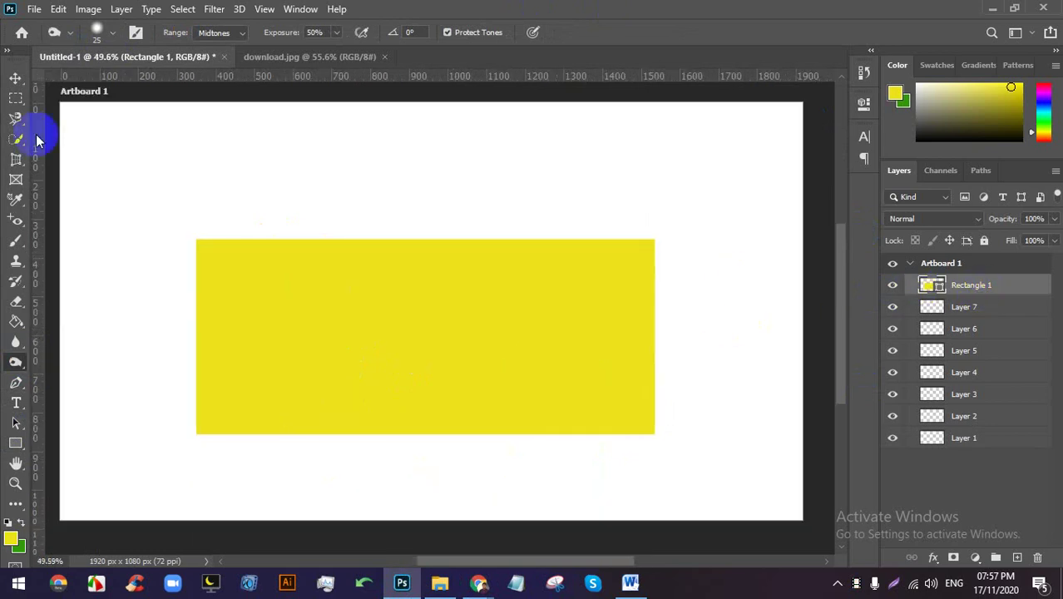
pyautogui.click(19, 78)
pyautogui.press('Delete')
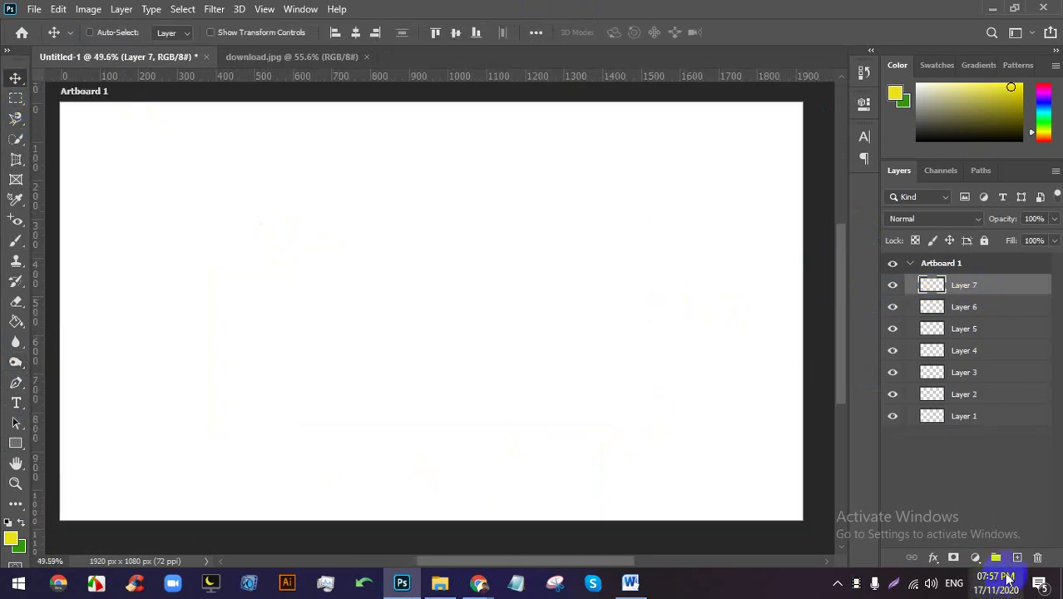
# Fill Layer 7 with the yellow foreground colour using the Paint Bucket tool.
pyautogui.scroll(-1, 446, 322)
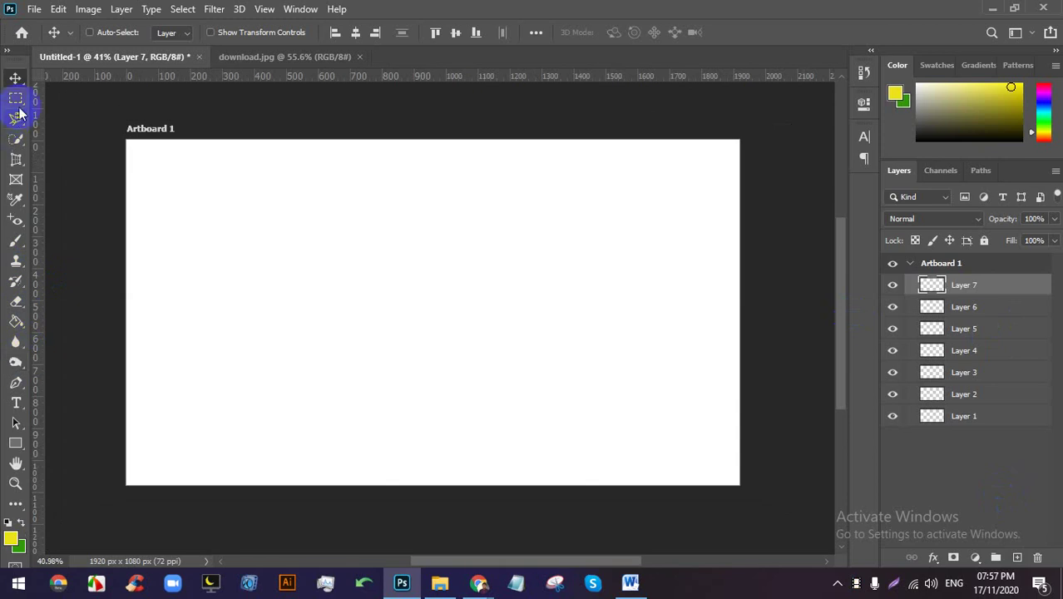
pyautogui.click(17, 323)
pyautogui.click(309, 340)
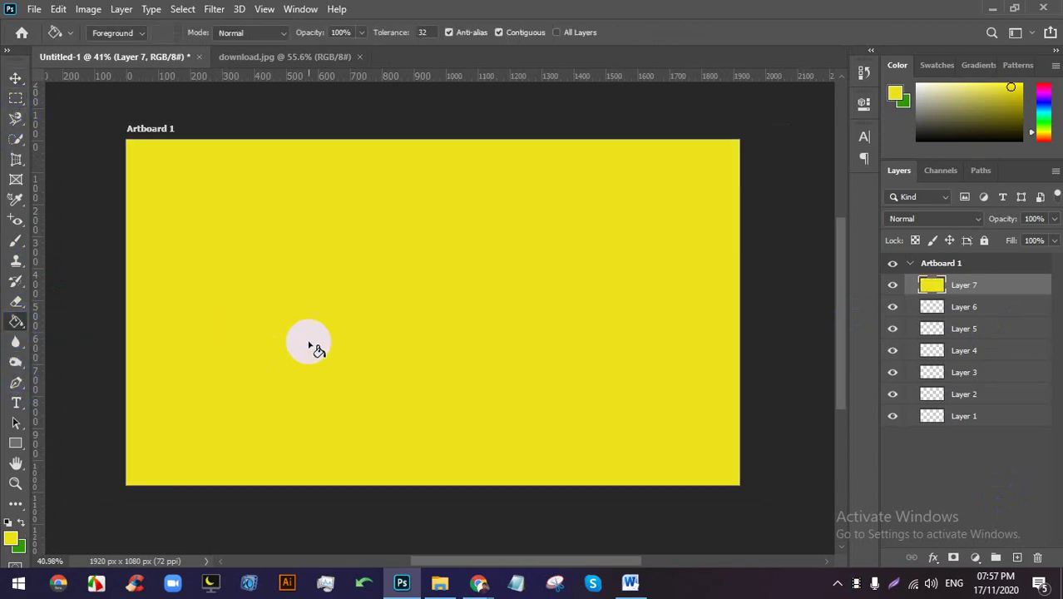
# Burn a short stroke across the upper middle of the yellow layer and review the brush's size and hardness settings.
pyautogui.scroll(1, 458, 273)
pyautogui.moveTo(459, 261)
pyautogui.mouseDown()
pyautogui.moveTo(493, 248)
pyautogui.moveTo(468, 264)
pyautogui.moveTo(360, 276)
pyautogui.moveTo(416, 260)
pyautogui.mouseUp()
pyautogui.click(100, 31)
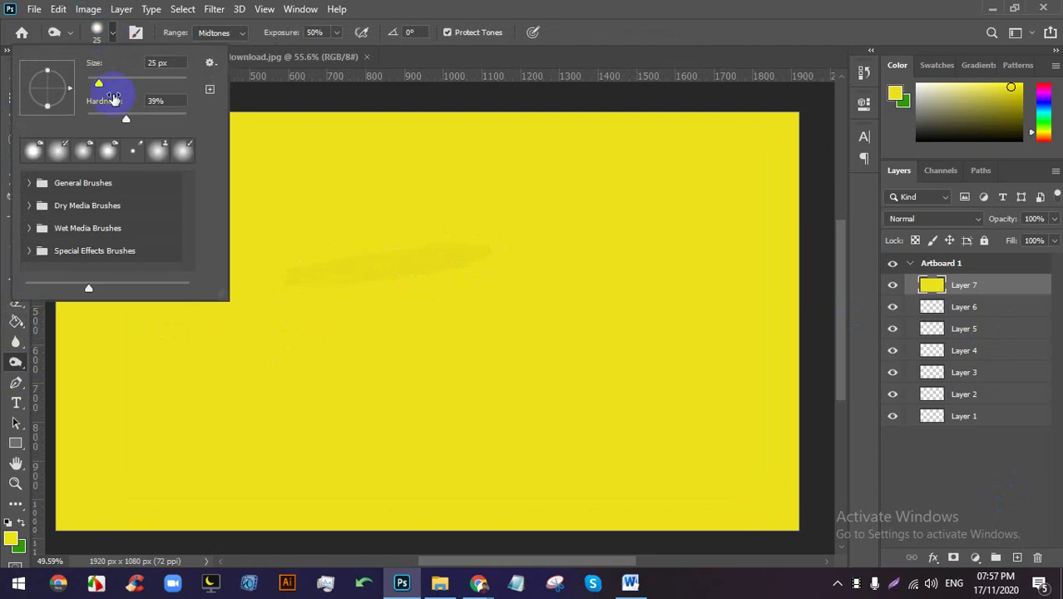
pyautogui.moveTo(146, 119); pyautogui.dragTo(209, 99)
pyautogui.click(330, 283)
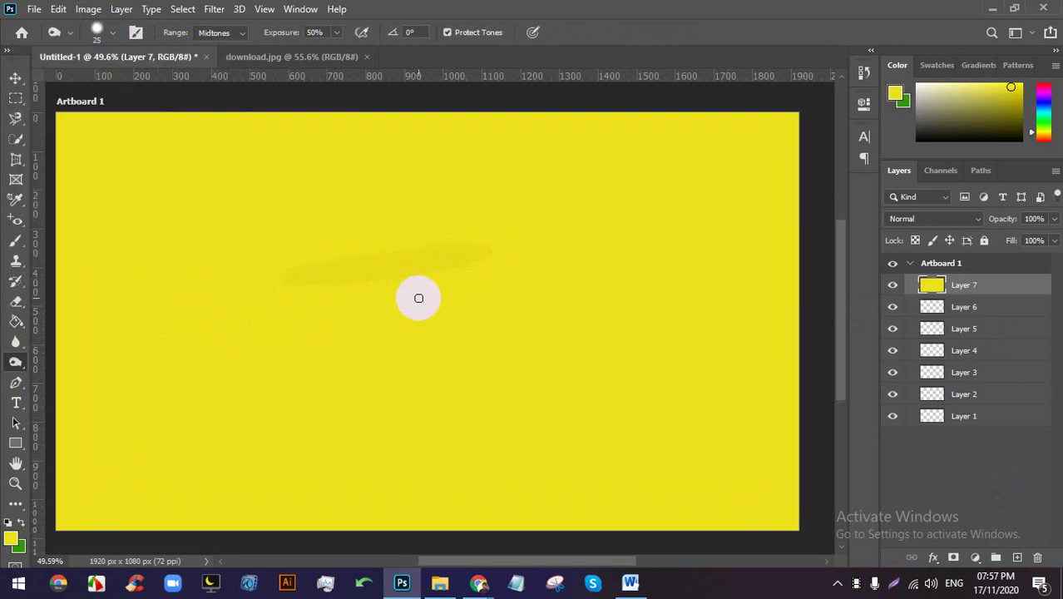
# Enlarge the Burn brush to 700 px and darken a broad area across the middle of the yellow layer.
pyautogui.press(']')
pyautogui.press(']')
pyautogui.press(']')
pyautogui.press(']')
pyautogui.press(']')
pyautogui.press(']')
pyautogui.press(']')
pyautogui.press(']')
pyautogui.press(']')
pyautogui.press(']')
pyautogui.press(']')
pyautogui.press(']')
pyautogui.press(']')
pyautogui.press(']')
pyautogui.moveTo(411, 298)
pyautogui.mouseDown()
pyautogui.moveTo(356, 315)
pyautogui.moveTo(378, 299)
pyautogui.moveTo(496, 269)
pyautogui.moveTo(300, 283)
pyautogui.moveTo(429, 254)
pyautogui.moveTo(413, 270)
pyautogui.moveTo(554, 282)
pyautogui.moveTo(504, 268)
pyautogui.moveTo(326, 283)
pyautogui.moveTo(640, 268)
pyautogui.mouseUp()
pyautogui.scroll(-3, 640, 268)
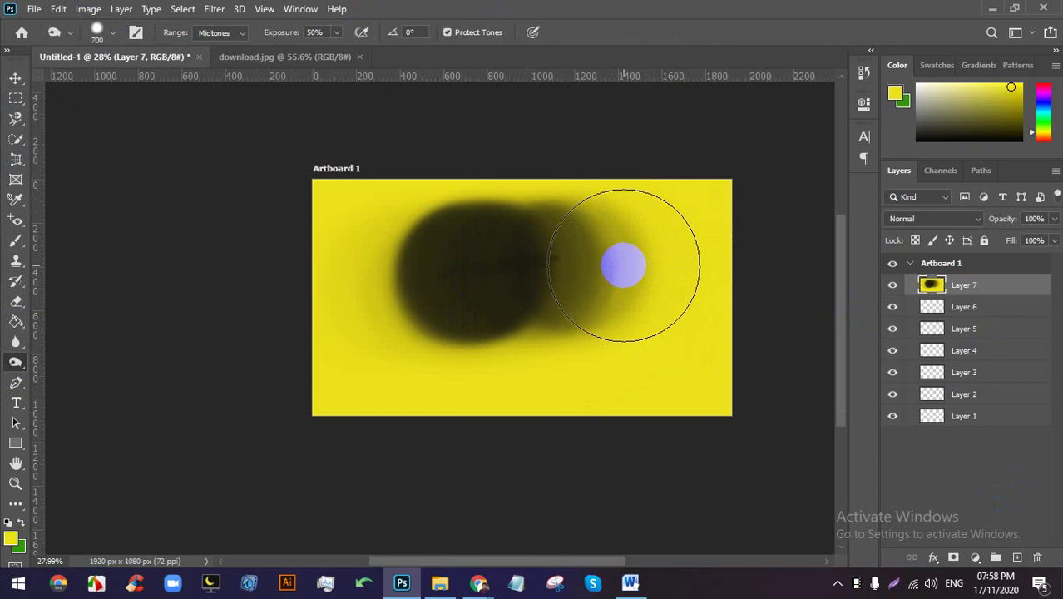
# Undo the large burn strokes on Layer 7 one after another until only faint darkening is left.
pyautogui.hotkey('ctrl', 'z')
pyautogui.hotkey('ctrl', 'z')
pyautogui.hotkey('ctrl', 'z')
pyautogui.hotkey('ctrl', 'z')
pyautogui.hotkey('ctrl', 'z')
pyautogui.hotkey('ctrl', 'z')
pyautogui.hotkey('ctrl', 'z')
pyautogui.hotkey('ctrl', 'z')
pyautogui.hotkey('ctrl', 'z')
pyautogui.hotkey('ctrl', 'z')
pyautogui.hotkey('ctrl', 'z')
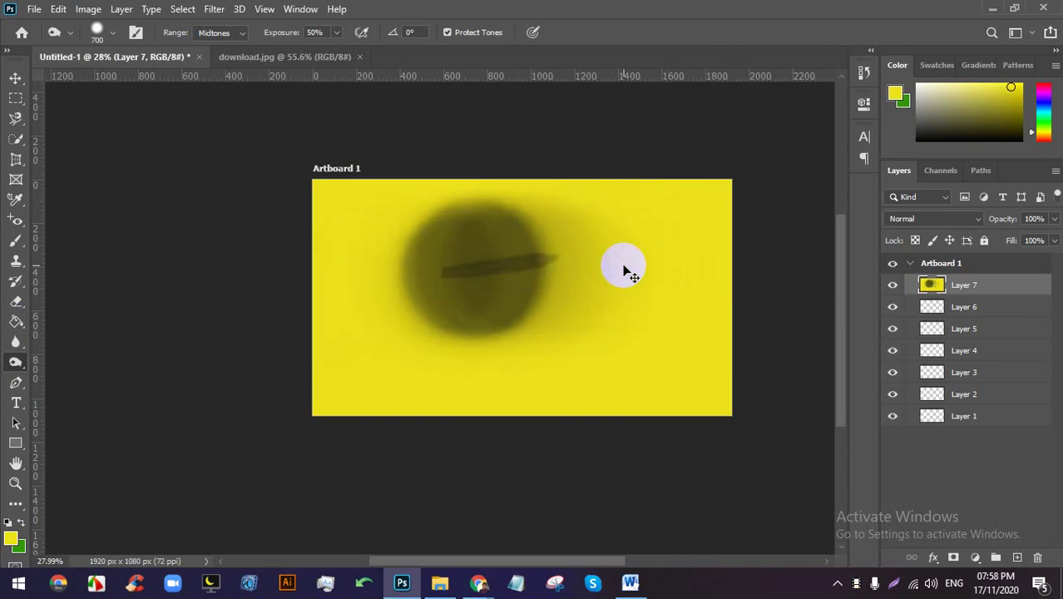
pyautogui.hotkey('ctrl', 'z')
pyautogui.hotkey('ctrl', 'z')
pyautogui.hotkey('ctrl', 'z')
pyautogui.hotkey('ctrl', 'z')
pyautogui.hotkey('ctrl', 'z')
pyautogui.hotkey('ctrl', 'z')
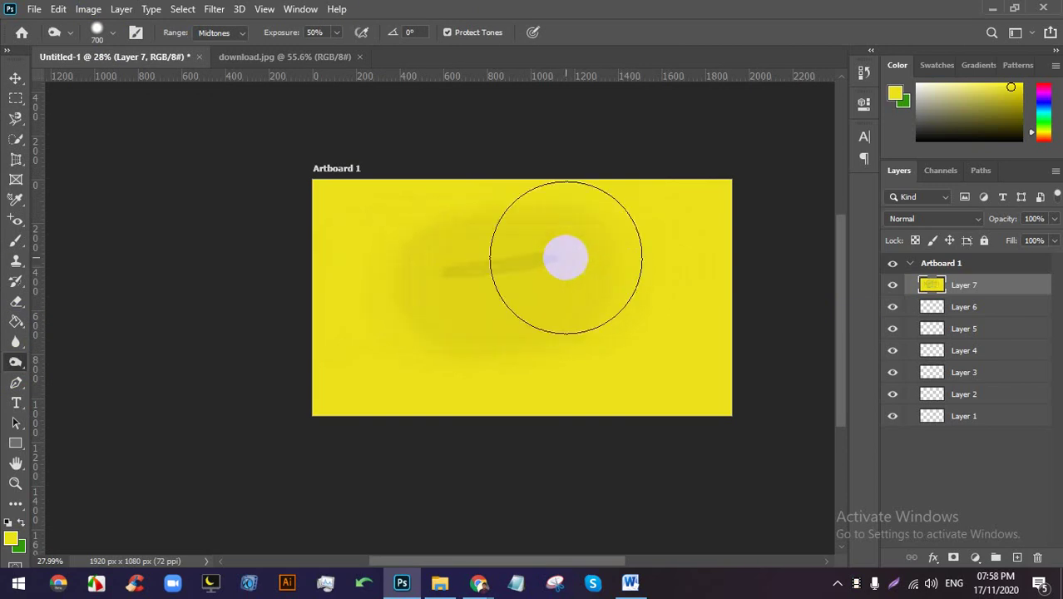
# Switch to the Google Meet call in Chrome and stop presenting the screen.
pyautogui.moveTo(479, 582)
pyautogui.click(416, 523)
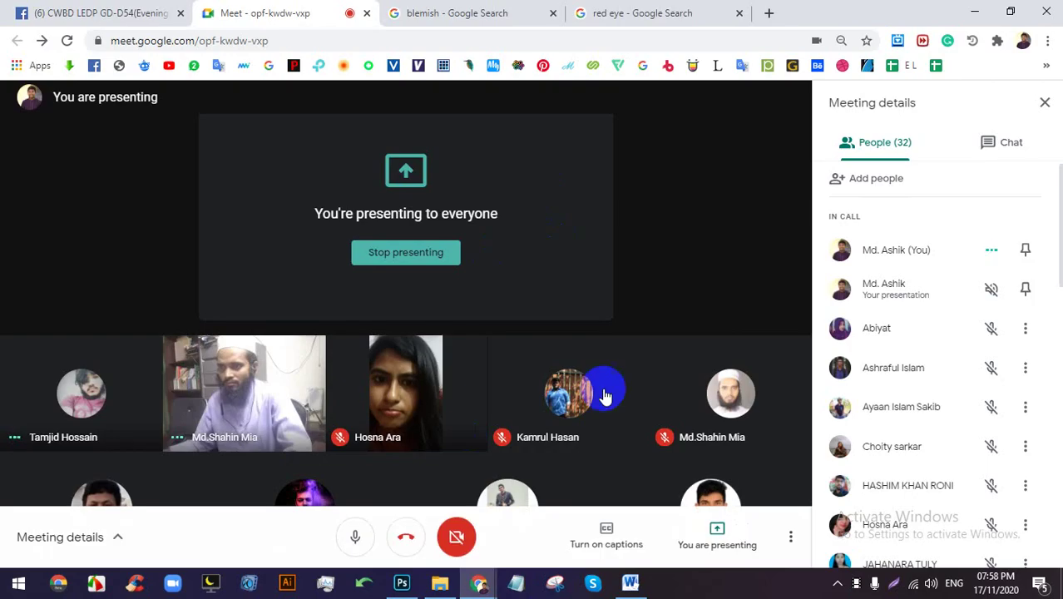
pyautogui.click(431, 258)
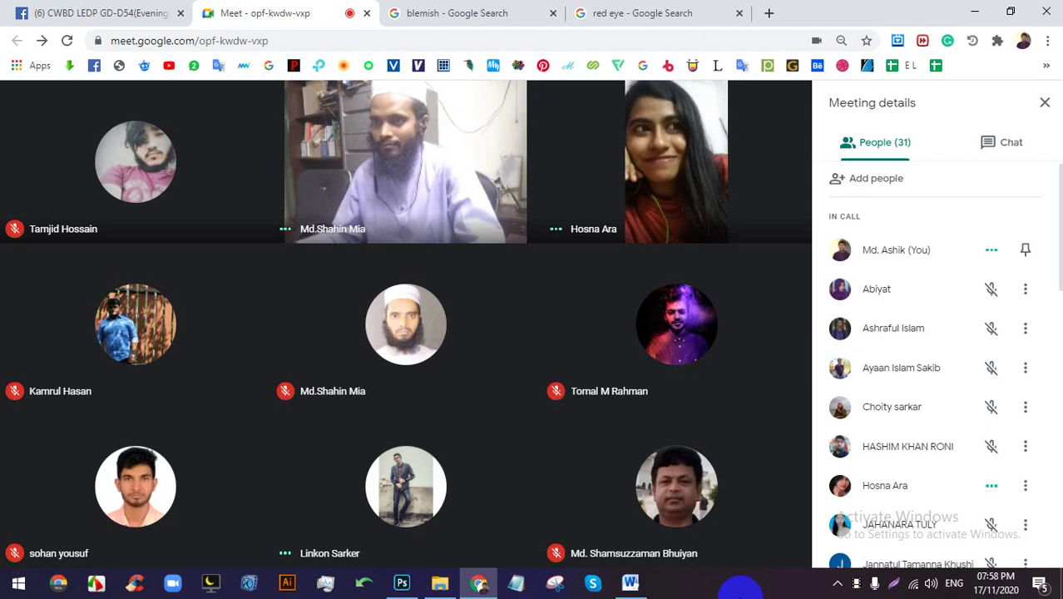
# Look through the list of participants in the call and return to its beginning.
pyautogui.scroll(-5, 926, 487)
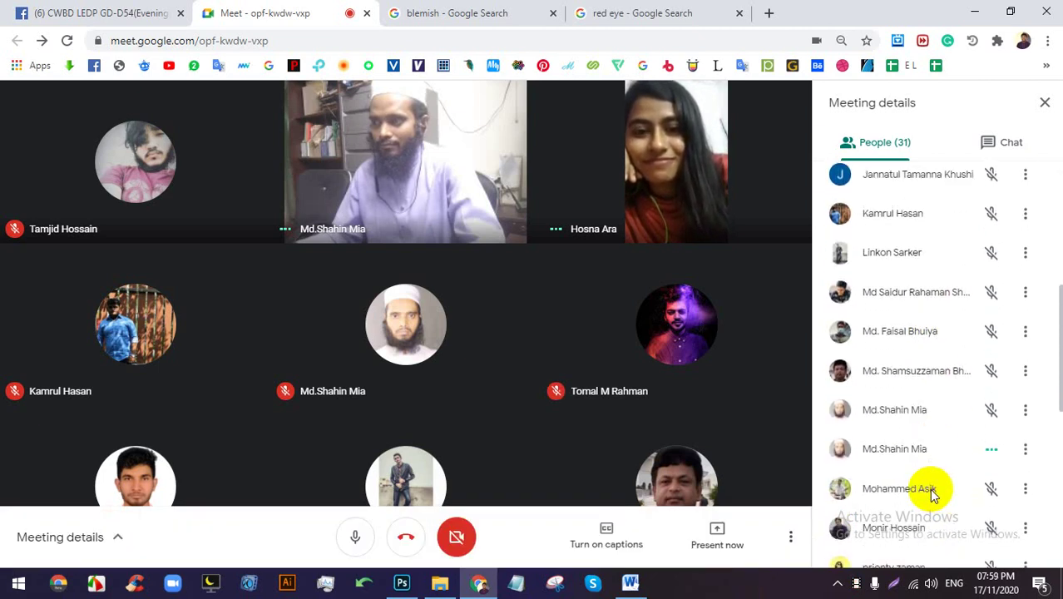
pyautogui.scroll(-4, 932, 491)
pyautogui.scroll(10, 936, 482)
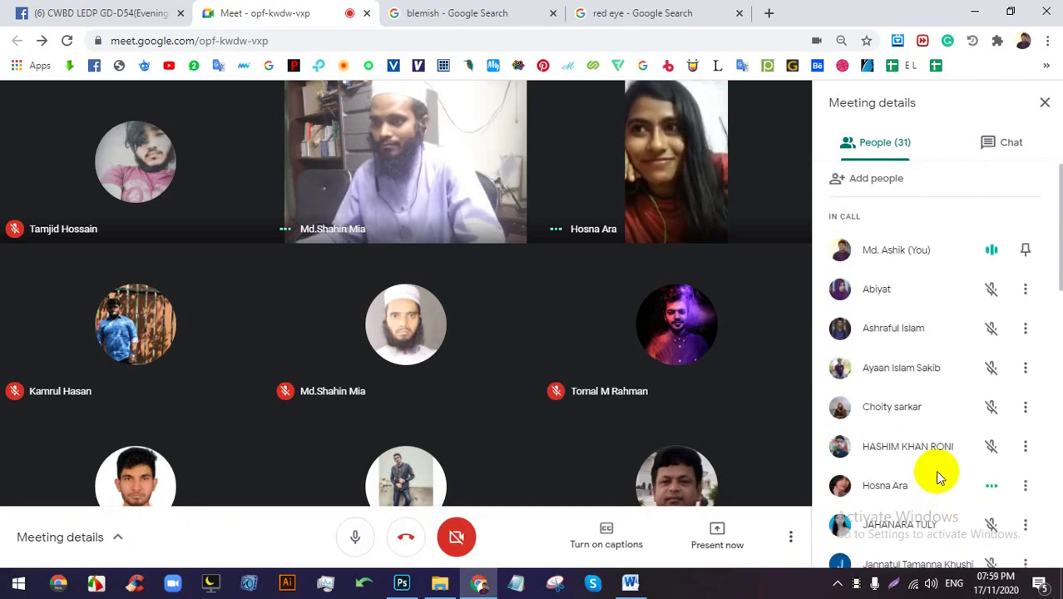